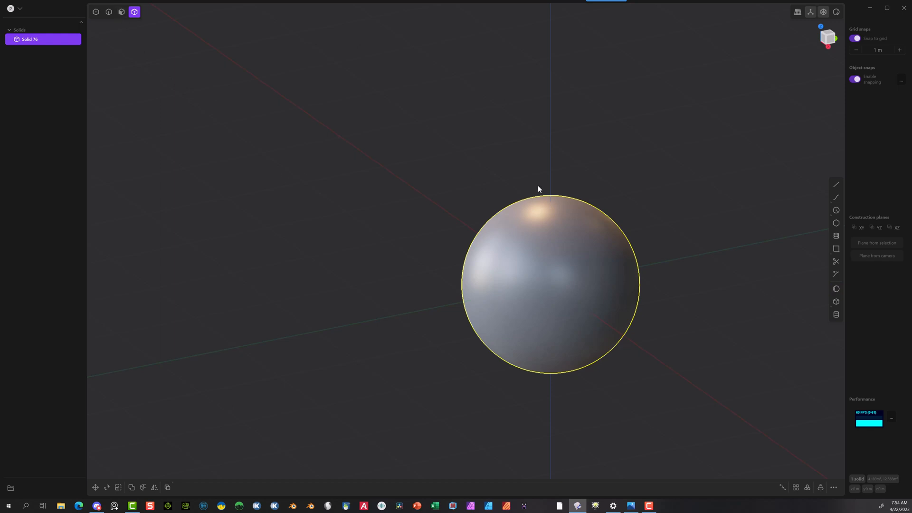
# Step: Add a second sphere with a 0.94 m radius centred on the Y axis, 5 m from the first sphere
pyautogui.scroll(-4, 442, 258)
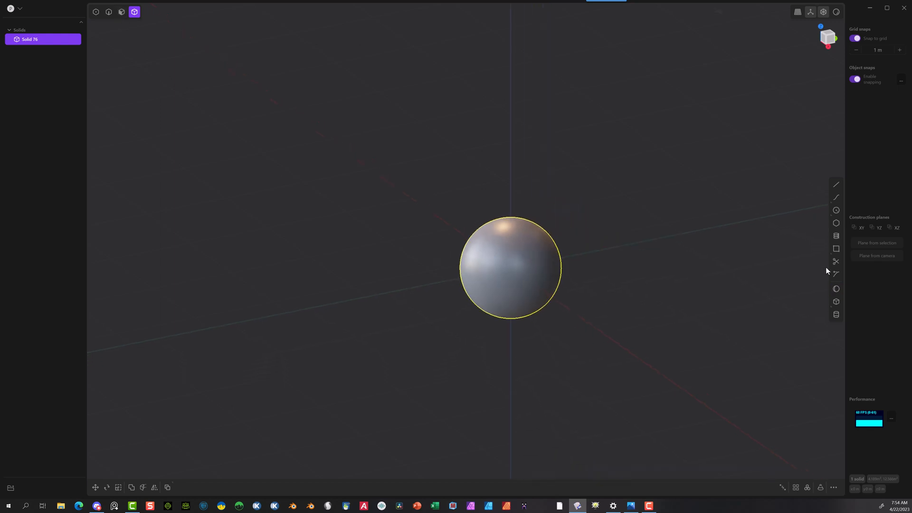
pyautogui.click(835, 289)
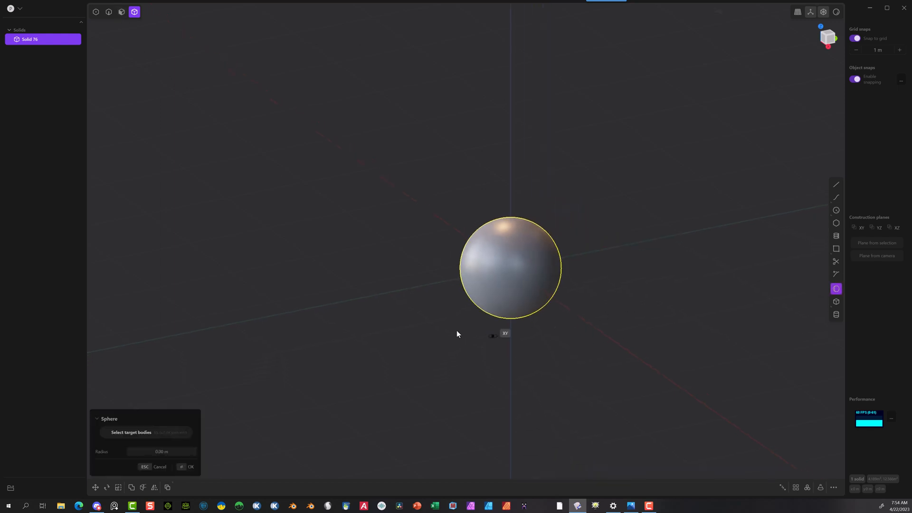
pyautogui.click(295, 310)
pyautogui.click(322, 301)
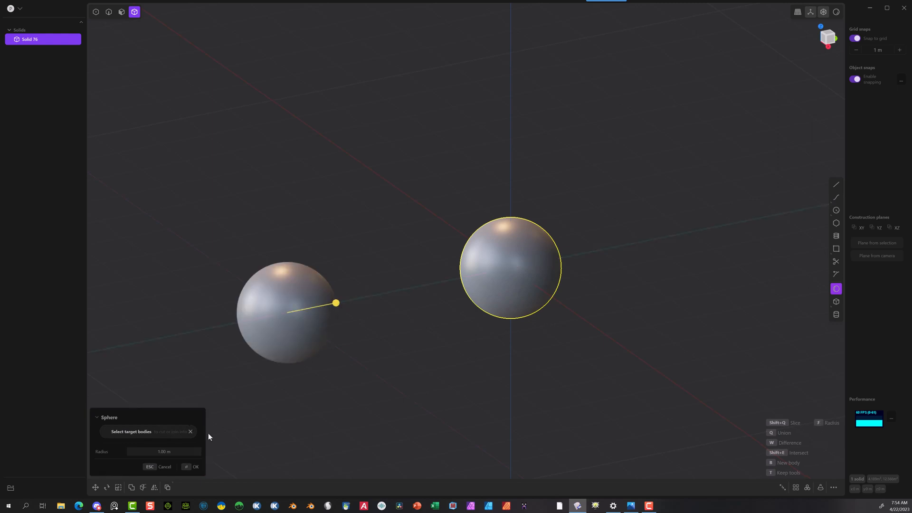
pyautogui.click(185, 449)
pyautogui.write('94')
pyautogui.press('Return')
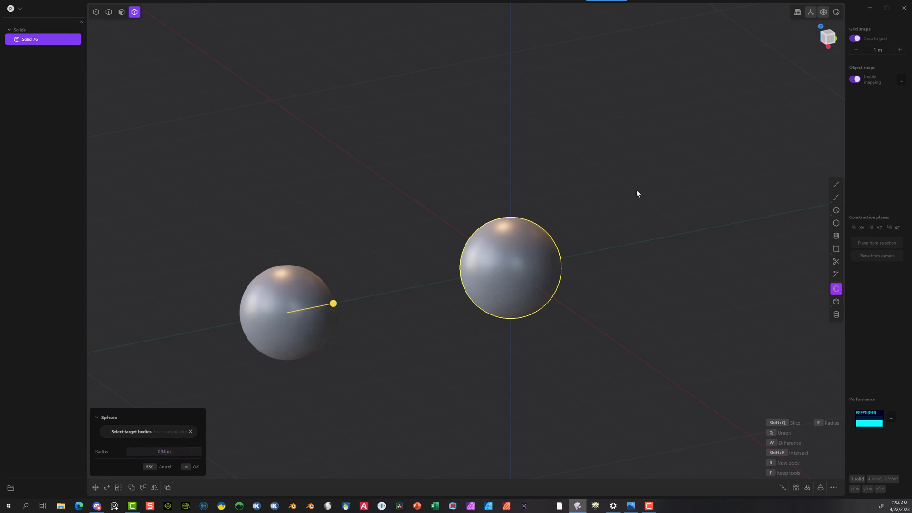
pyautogui.click(186, 467)
# Step: In the right view with grid snapping off, draw a thin rectangle about 2.2 m by 0.12 m centred on the first sphere
pyautogui.click(834, 42)
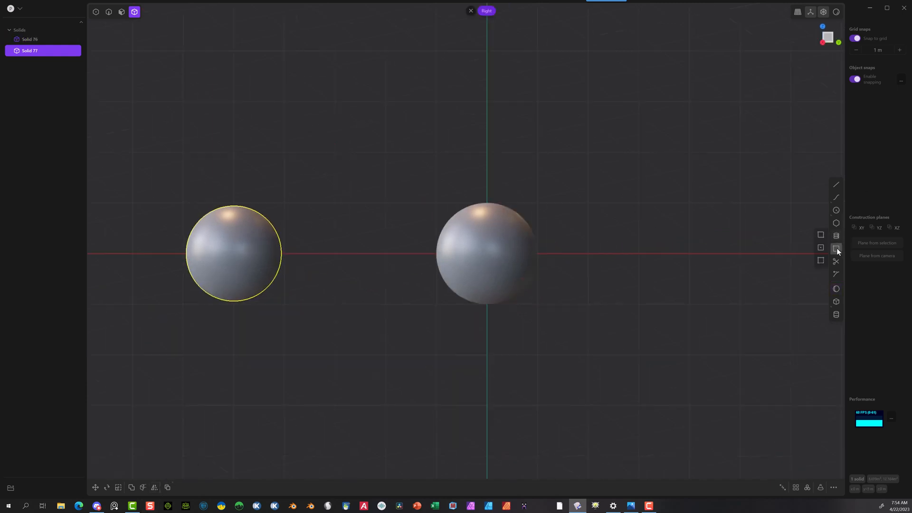
pyautogui.press('k')
pyautogui.scroll(5, 551, 254)
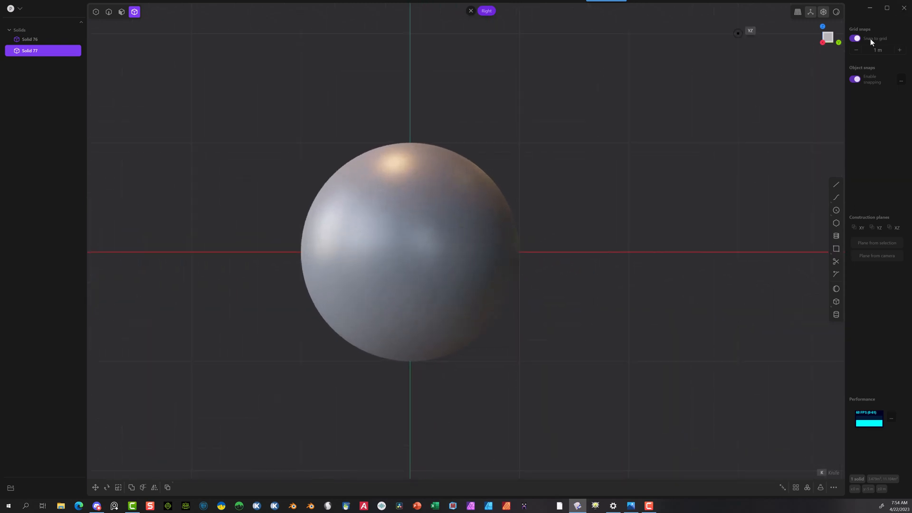
pyautogui.click(854, 38)
pyautogui.click(409, 254)
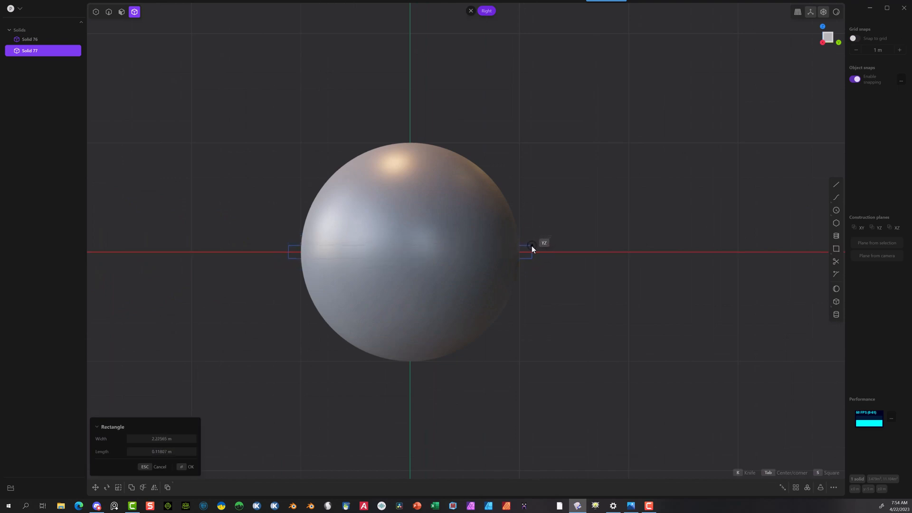
pyautogui.click(531, 246)
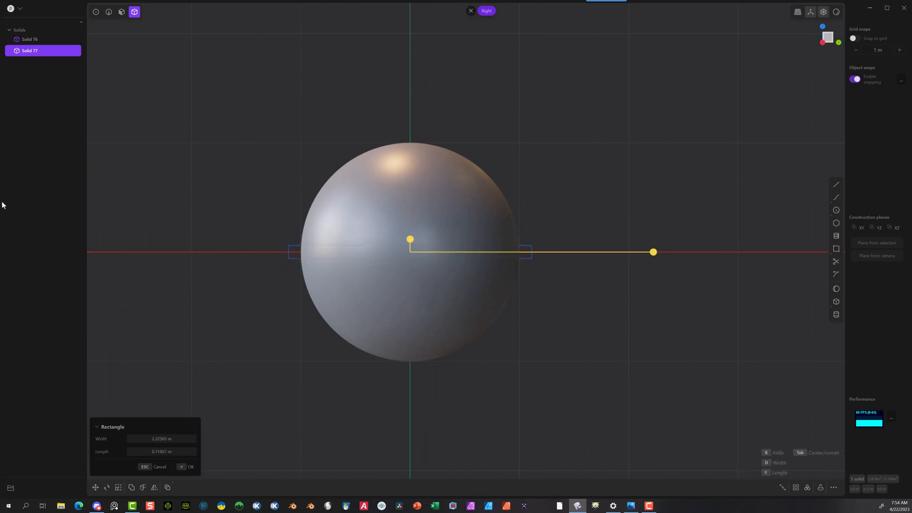
pyautogui.click(179, 438)
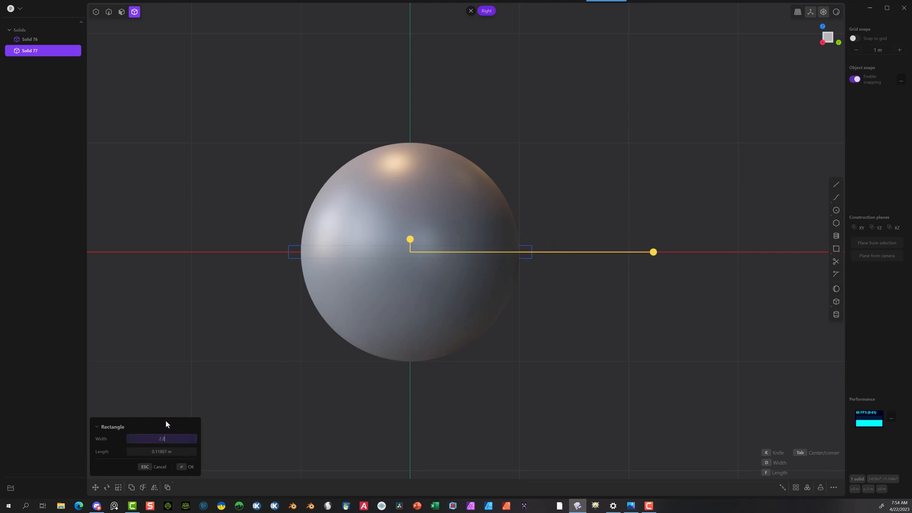
pyautogui.click(184, 466)
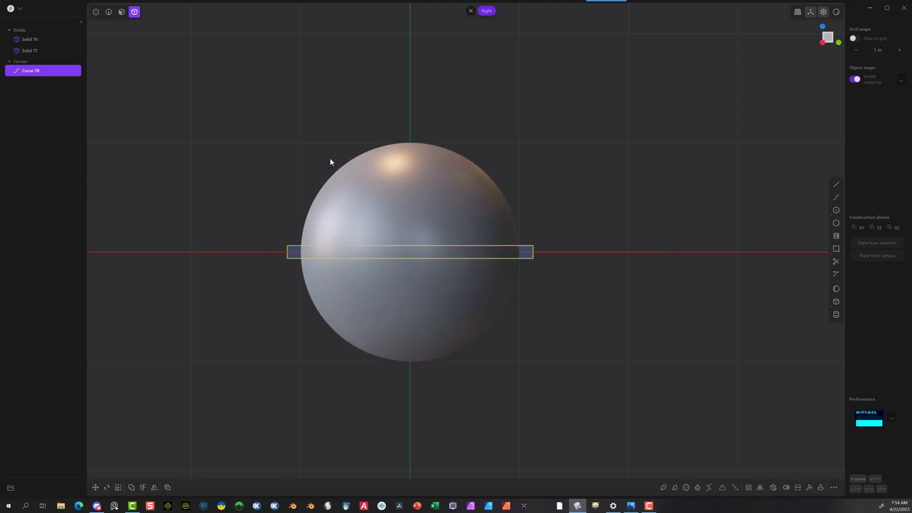
# Step: Cut the first sphere with the thin rectangle into an upper dome, a middle band and a lower dome
pyautogui.click(190, 429)
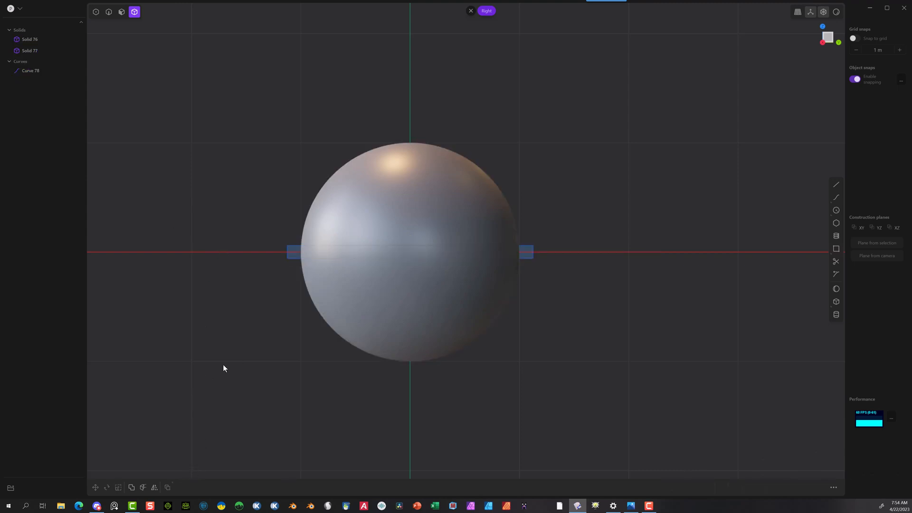
pyautogui.click(380, 193)
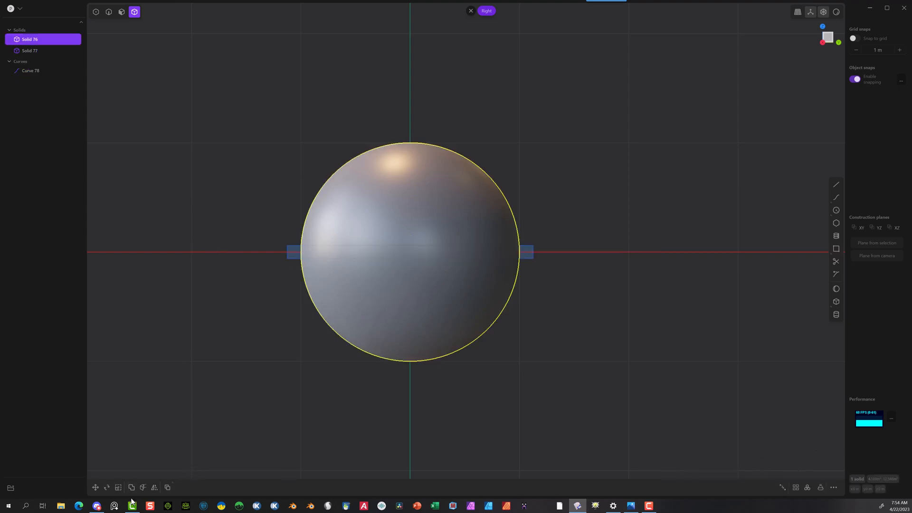
pyautogui.click(143, 486)
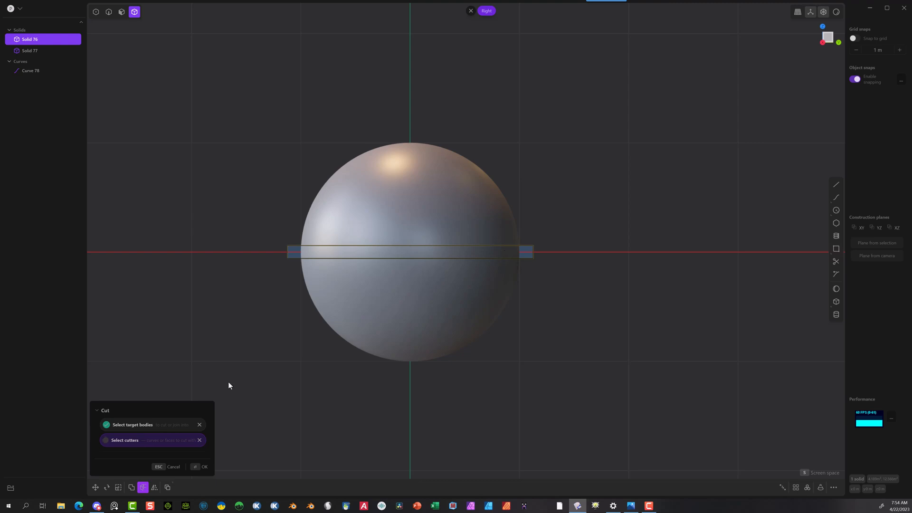
pyautogui.click(198, 475)
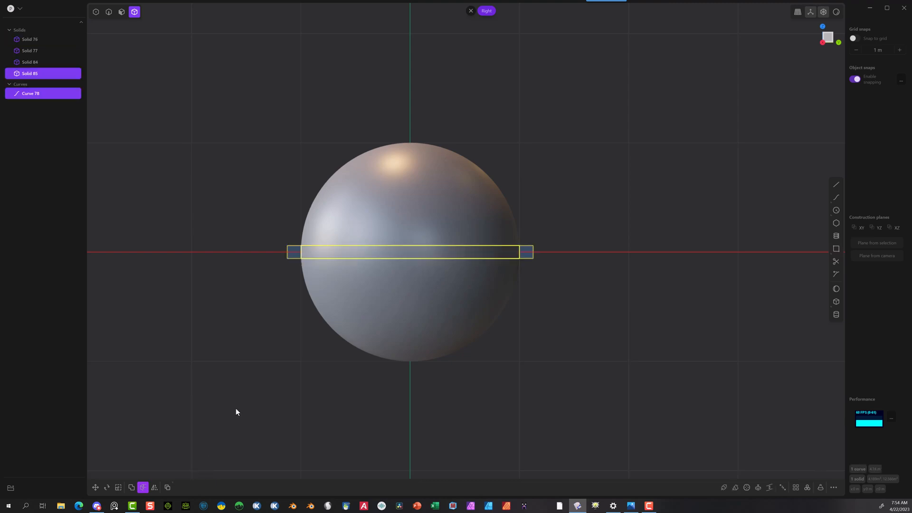
# Step: Hide the lower dome of the cut sphere
pyautogui.click(235, 302)
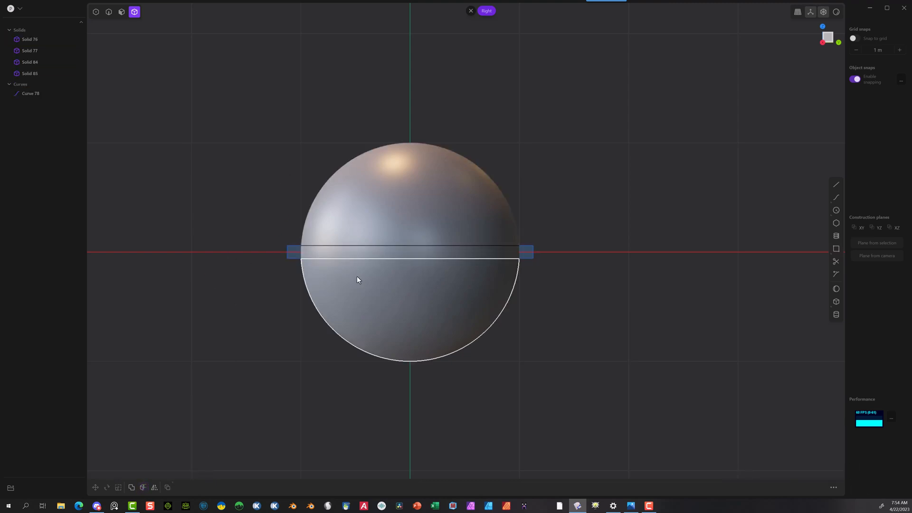
pyautogui.click(372, 321)
pyautogui.press('h')
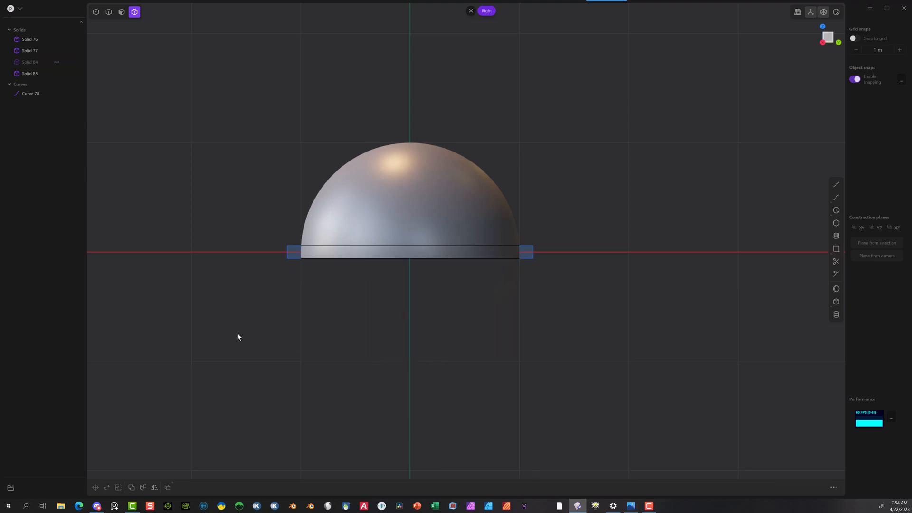
# Step: Turn grid snapping back on and move the smaller sphere 5 m along Y to the centre of the cut sphere
pyautogui.scroll(-3, 261, 335)
pyautogui.scroll(-2, 757, 194)
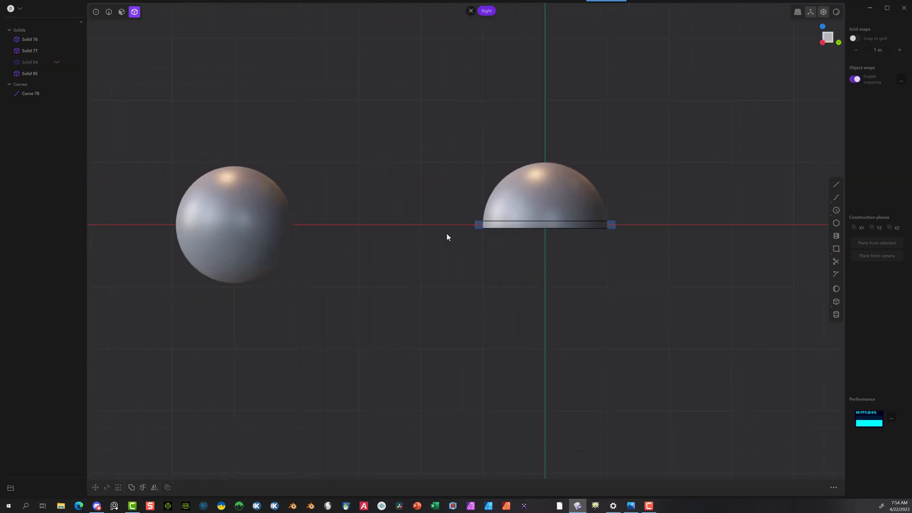
pyautogui.click(239, 223)
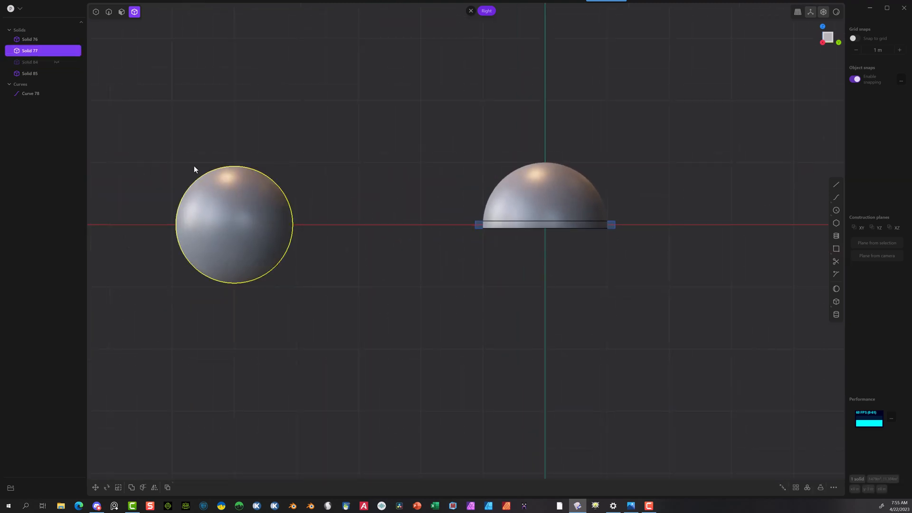
pyautogui.press('g')
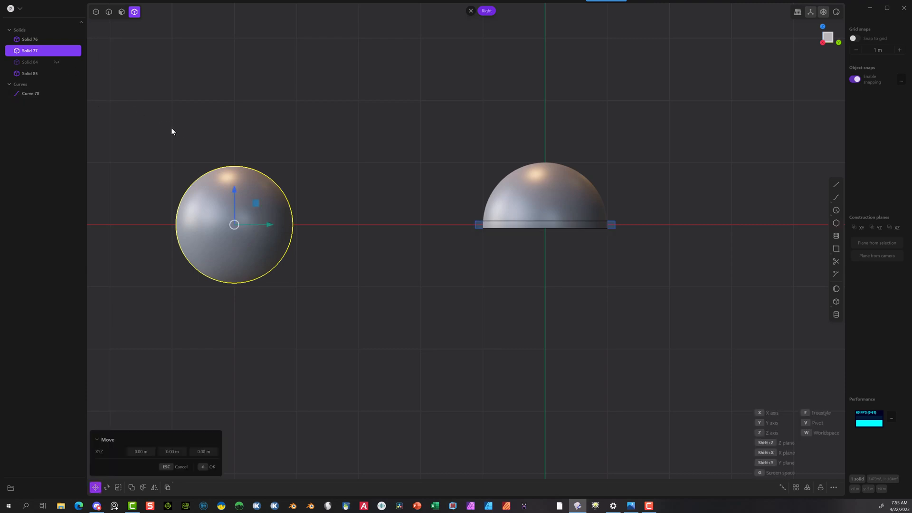
pyautogui.click(855, 38)
pyautogui.moveTo(277, 227); pyautogui.dragTo(562, 204)
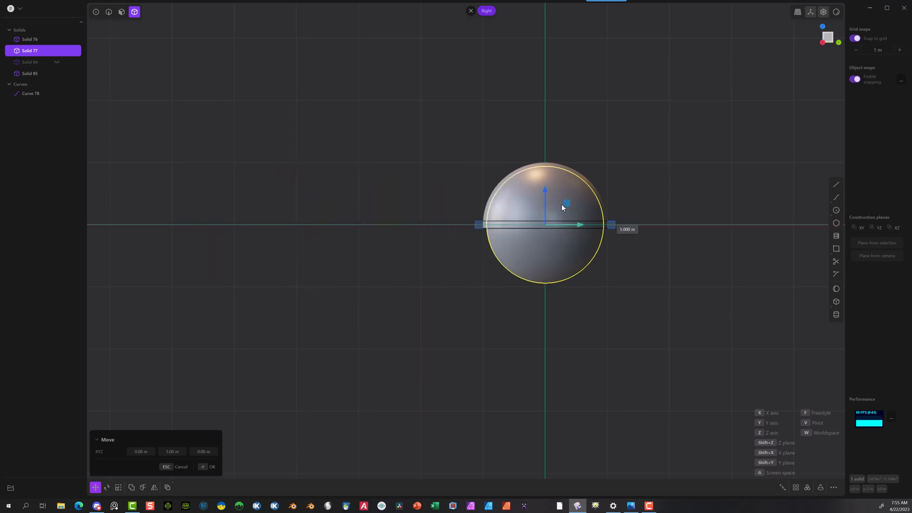
pyautogui.click(208, 467)
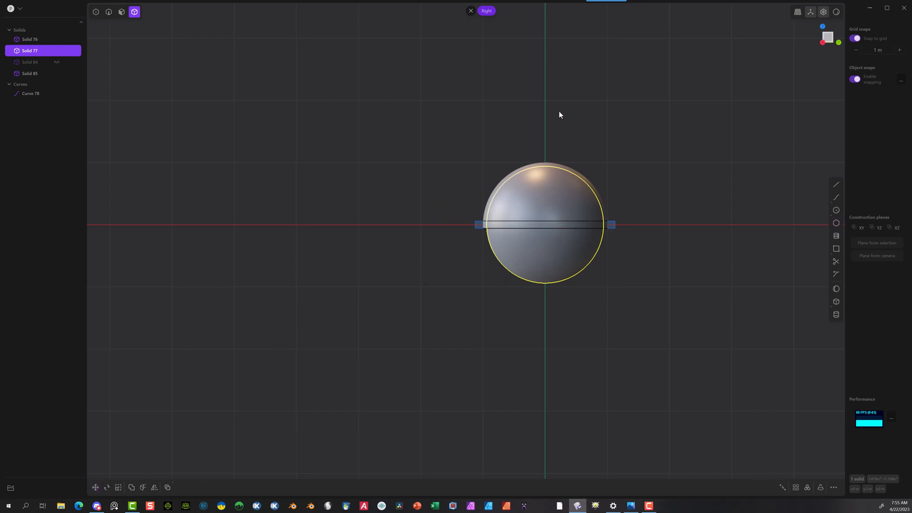
# Step: Subtract the smaller sphere from the upper dome with a Boolean difference, keeping the tool body
pyautogui.click(545, 118)
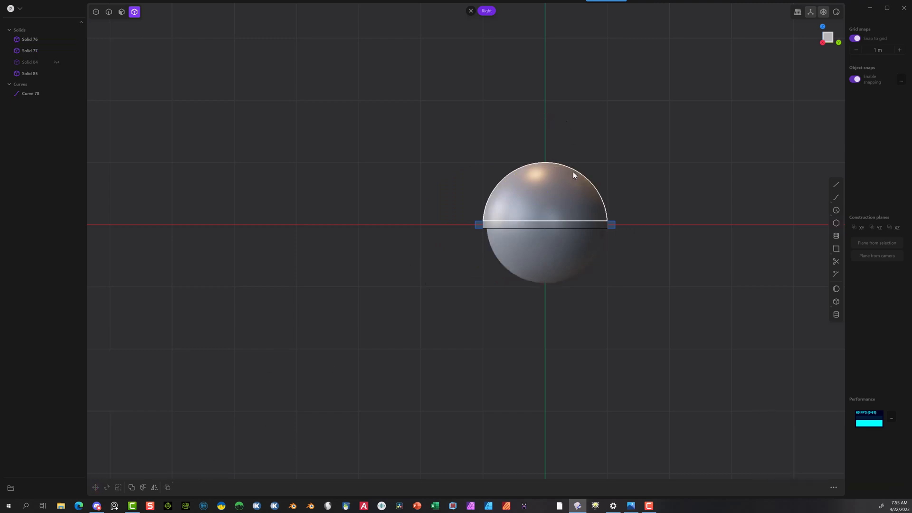
pyautogui.click(573, 171)
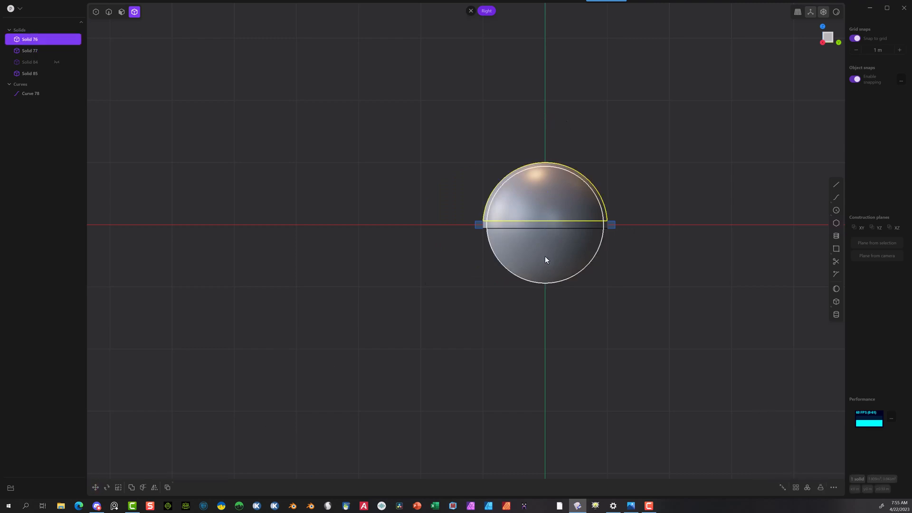
pyautogui.keyDown('shift'); pyautogui.click(545, 256); pyautogui.keyUp('shift')
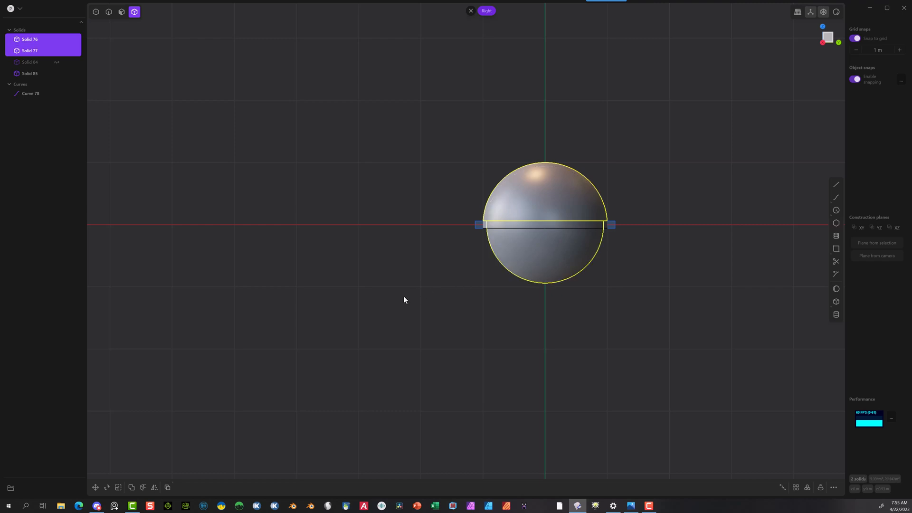
pyautogui.press('q')
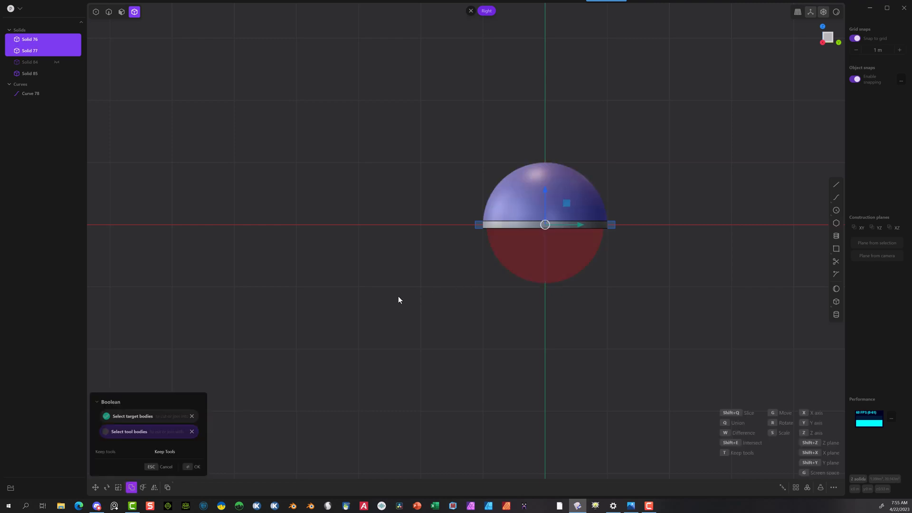
pyautogui.click(170, 453)
pyautogui.click(193, 468)
pyautogui.press('Escape')
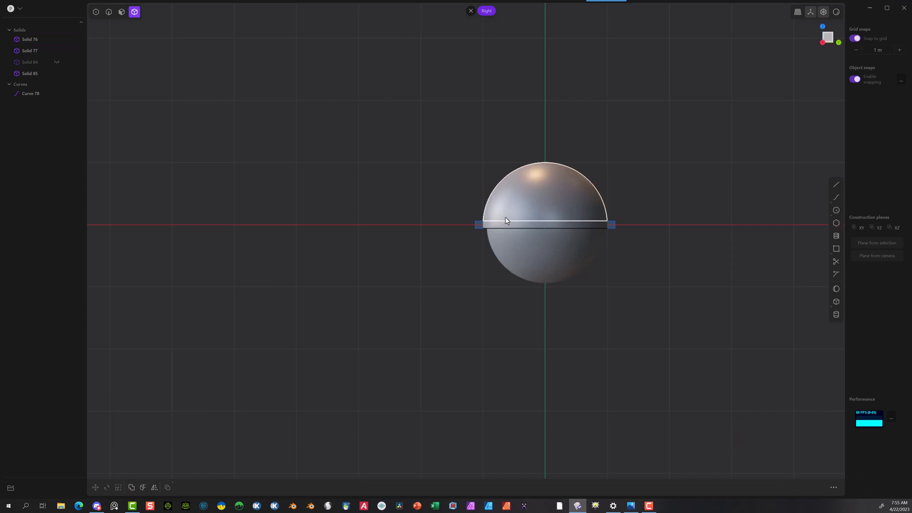
# Step: Subtract the smaller sphere from the middle band with a Boolean difference, keeping the tool body
pyautogui.click(503, 226)
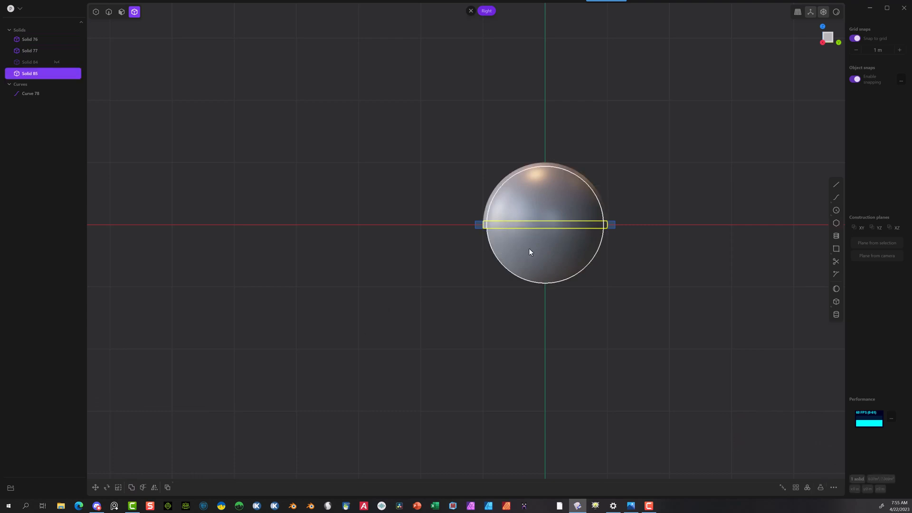
pyautogui.click(532, 264)
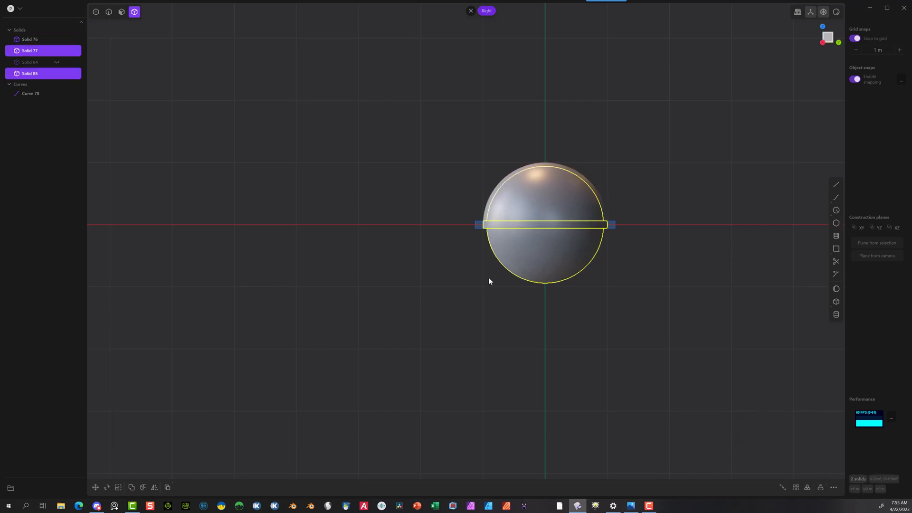
pyautogui.hotkey('shift', 'b')
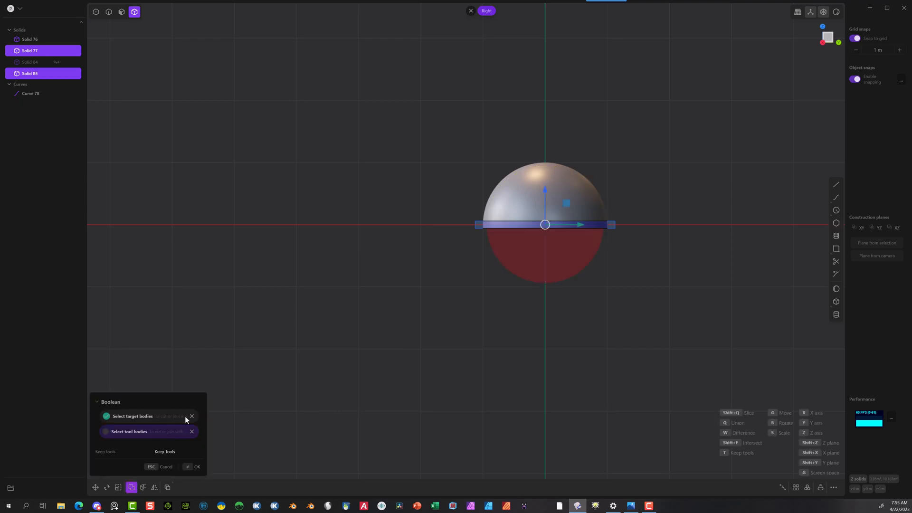
pyautogui.click(172, 450)
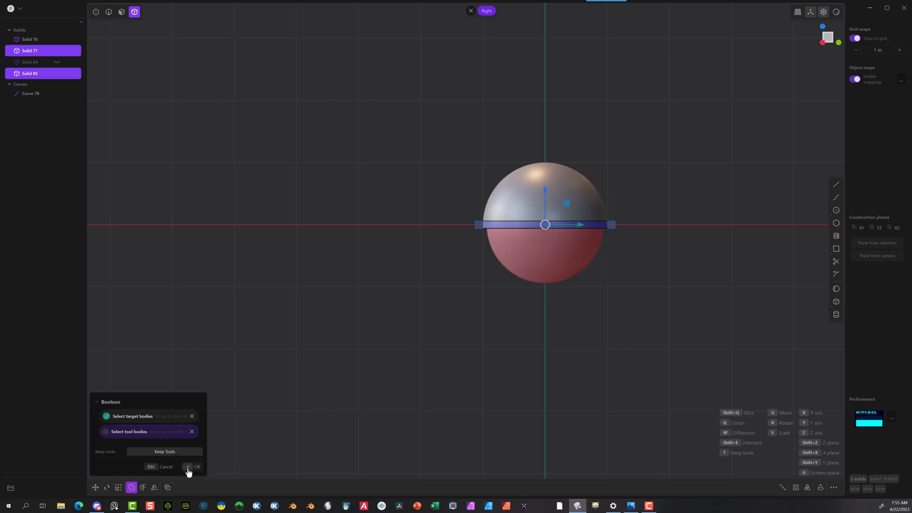
pyautogui.click(188, 468)
# Step: Hide the upper dome and show the hidden lower dome again
pyautogui.click(495, 205)
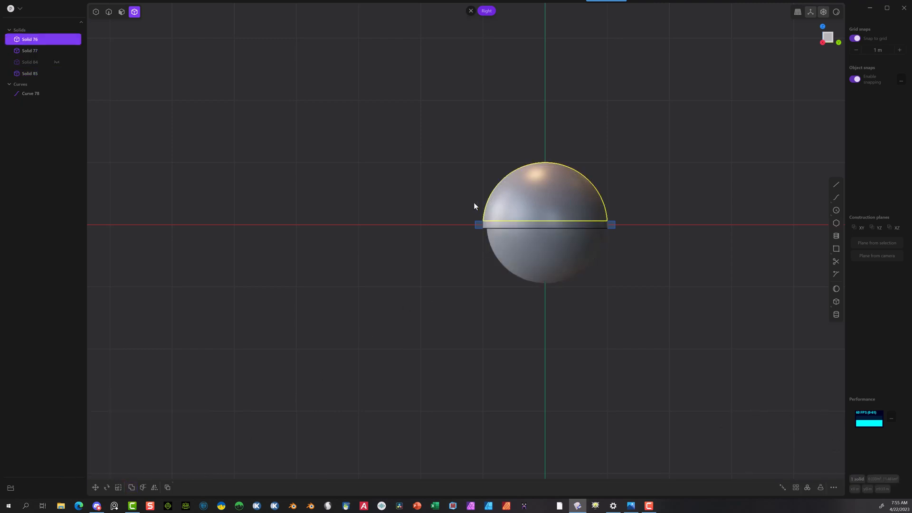
pyautogui.press('h')
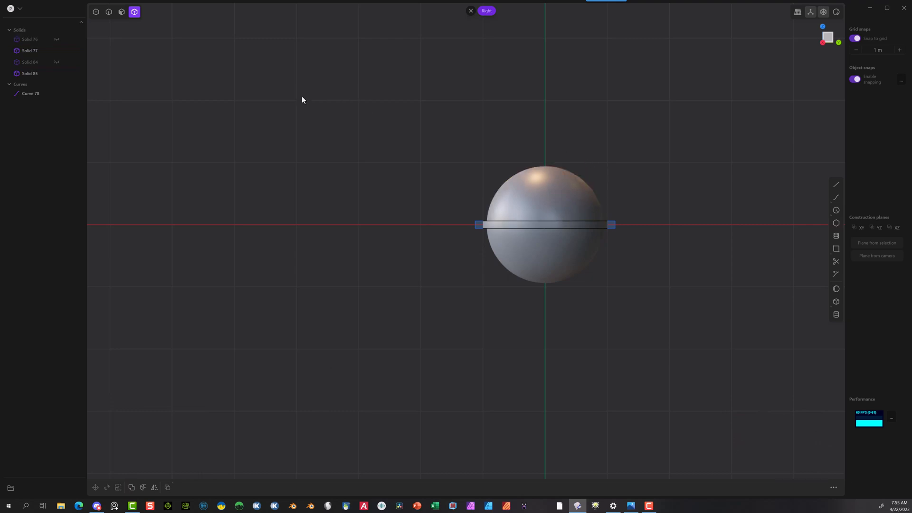
pyautogui.click(56, 62)
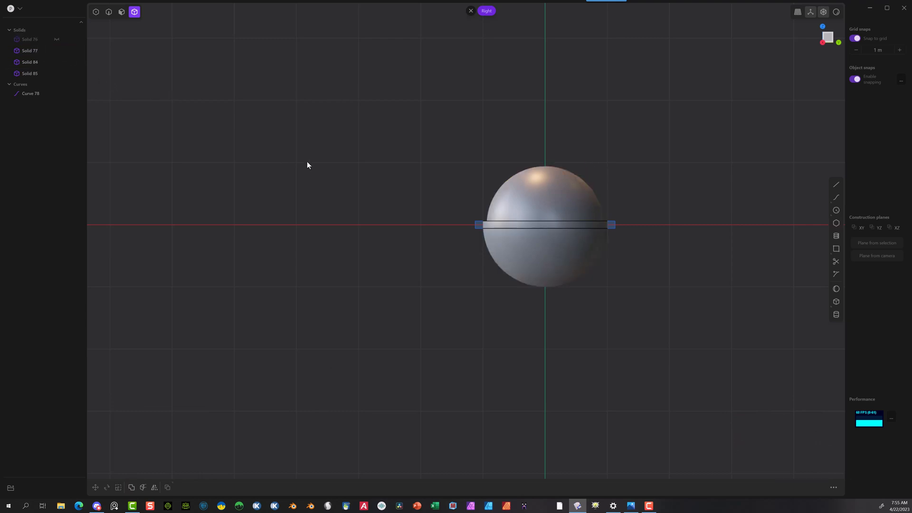
# Step: Subtract the smaller sphere from the lower dome with a Boolean difference, without keeping the tool body
pyautogui.click(562, 270)
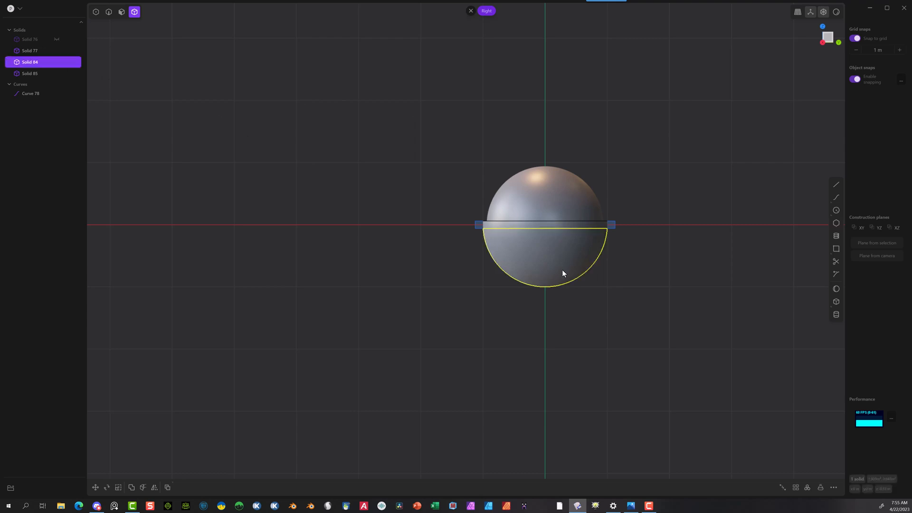
pyautogui.click(576, 192)
pyautogui.press('q')
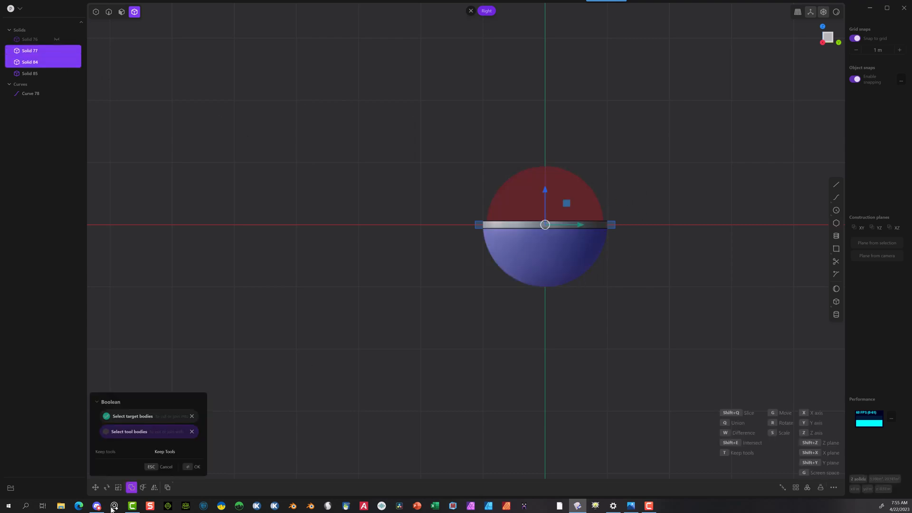
pyautogui.click(186, 467)
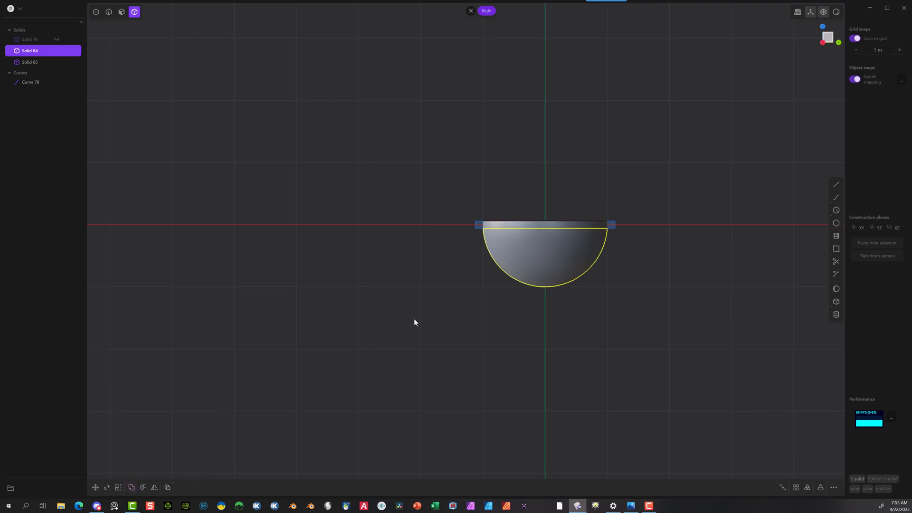
# Step: Show the hidden upper dome again above the middle band and lower dome
pyautogui.moveTo(528, 85); pyautogui.dragTo(499, 171, button='middle')
pyautogui.keyDown('shift'); pyautogui.moveTo(661, 314); pyautogui.dragTo(544, 271, button='middle'); pyautogui.keyUp('shift')
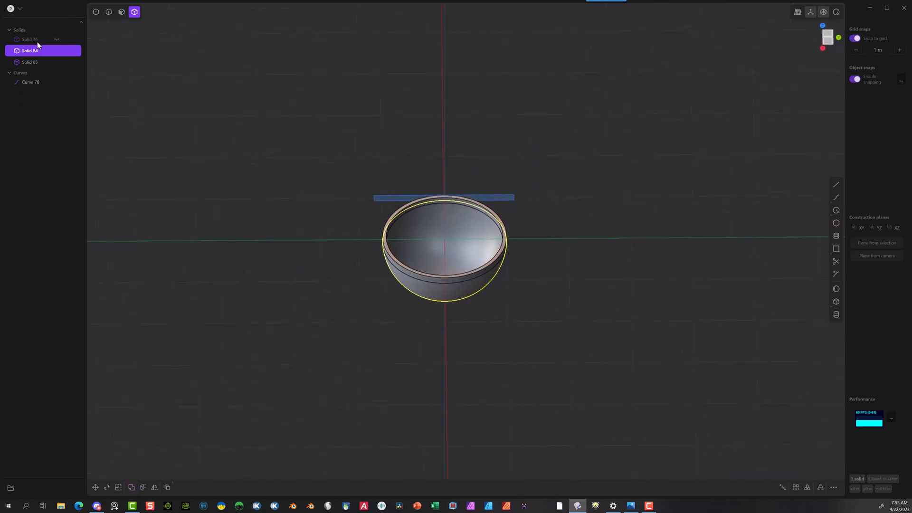
pyautogui.moveTo(400, 252); pyautogui.dragTo(403, 178, button='middle')
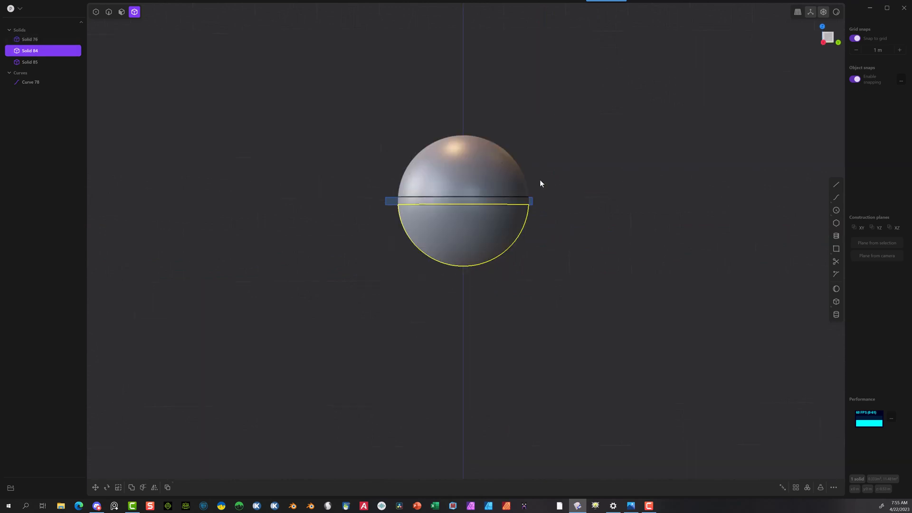
pyautogui.scroll(4, 577, 148)
pyautogui.scroll(2, 533, 149)
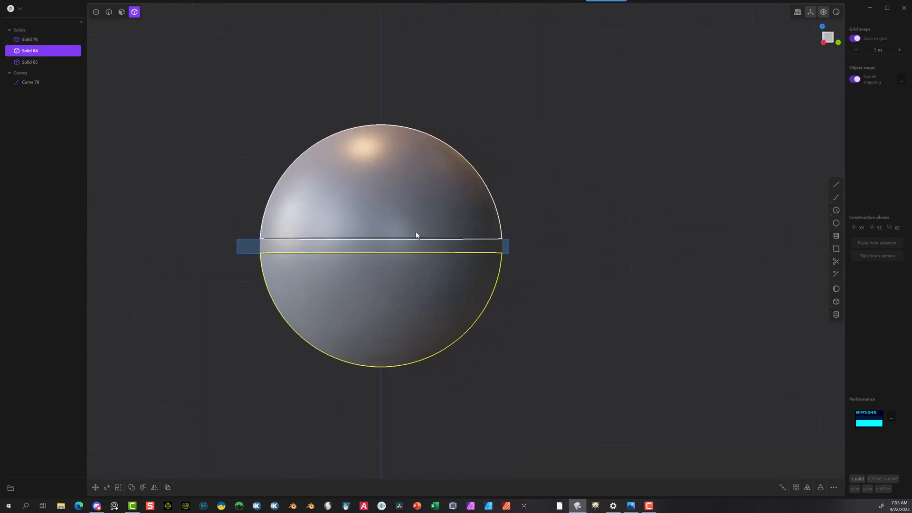
# Step: Delete the thin rectangle curve that was used to cut the sphere
pyautogui.click(513, 198)
pyautogui.click(34, 83)
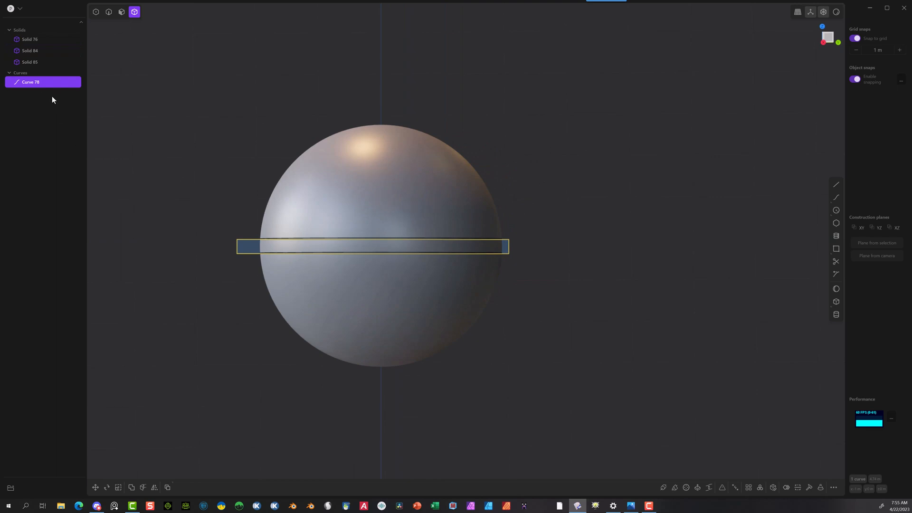
pyautogui.press('Delete')
# Step: Scale the middle band to 0.96 in X and Y, leaving the Z factor at 1.00
pyautogui.click(290, 248)
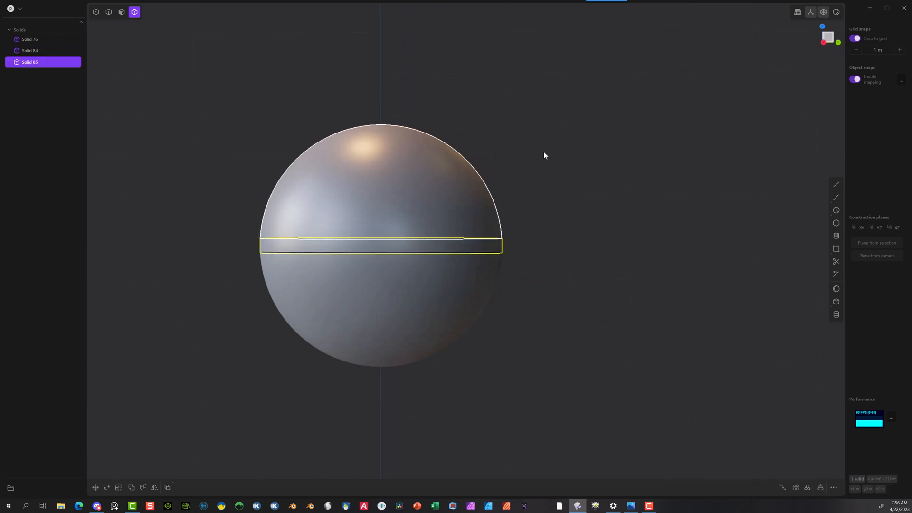
pyautogui.moveTo(599, 163); pyautogui.dragTo(644, 170, button='middle')
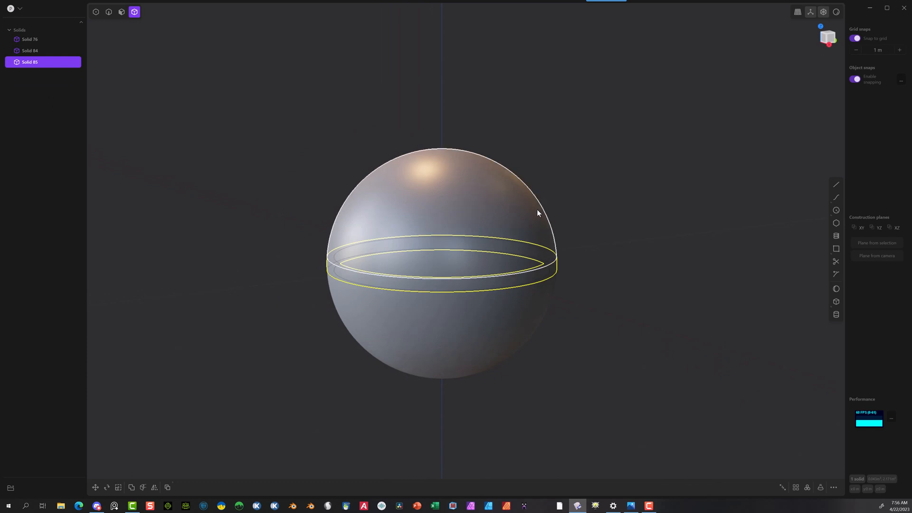
pyautogui.press('s')
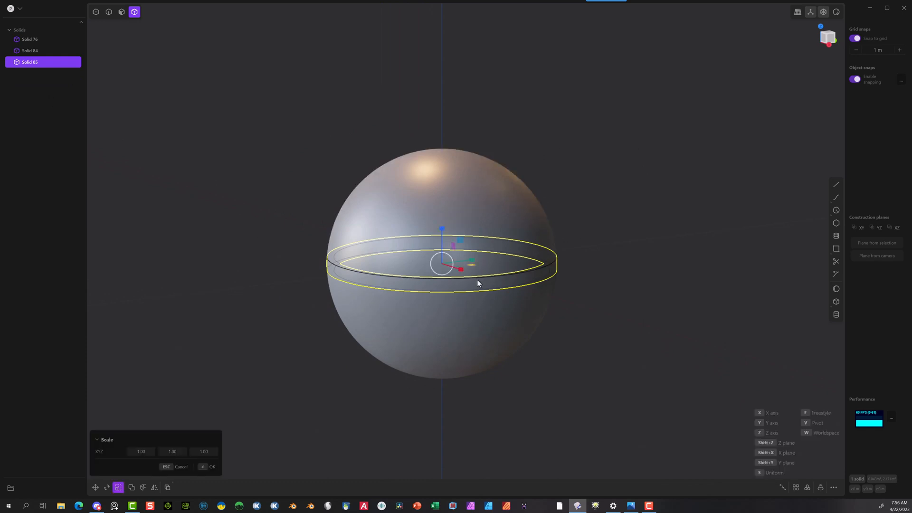
pyautogui.scroll(-1, 583, 235)
pyautogui.moveTo(596, 299); pyautogui.dragTo(535, 366, button='middle')
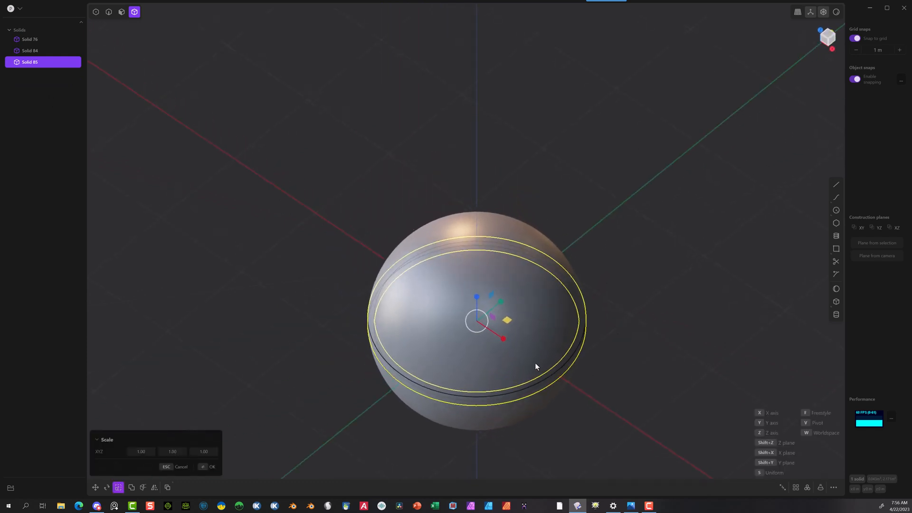
pyautogui.moveTo(511, 322); pyautogui.dragTo(508, 320)
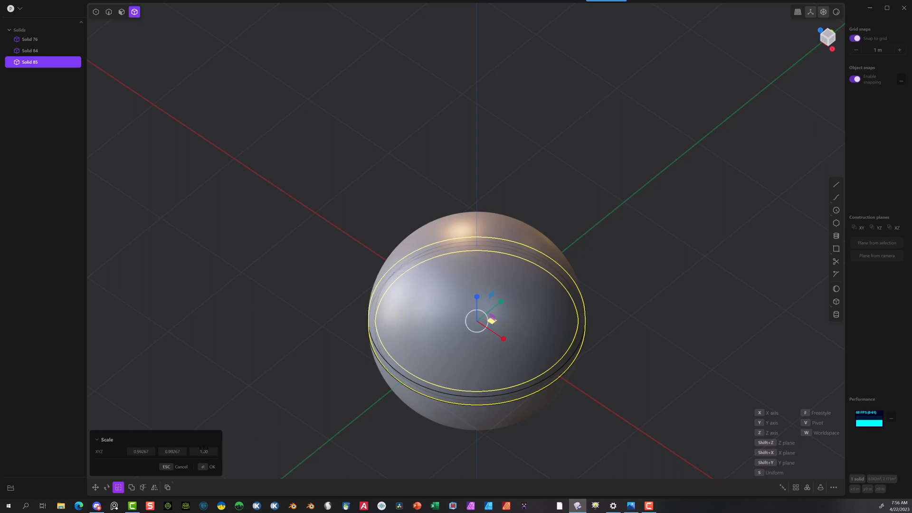
pyautogui.click(172, 450)
pyautogui.press('BackSpace')
pyautogui.write('.96')
pyautogui.click(141, 451)
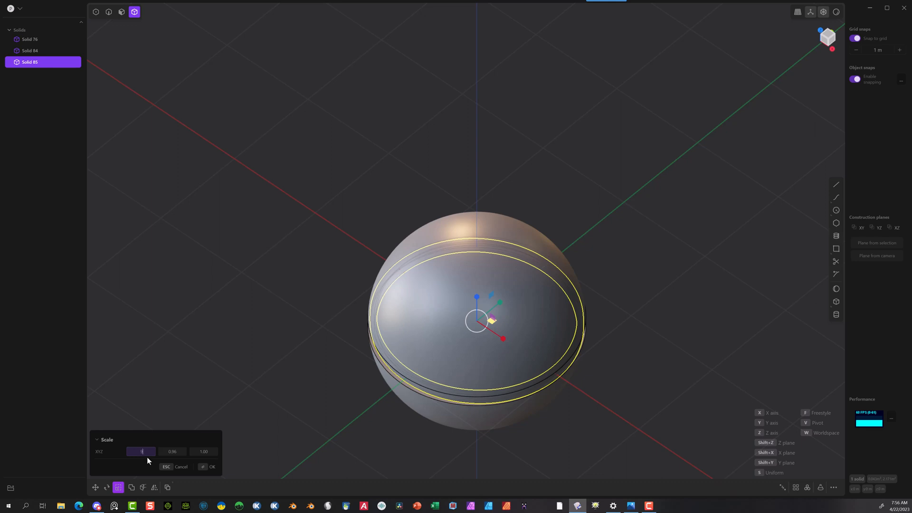
pyautogui.click(202, 466)
# Step: In the top view, create a new sphere of radius 0.94 m on the X axis, well clear of the model
pyautogui.moveTo(311, 367); pyautogui.dragTo(335, 297, button='middle')
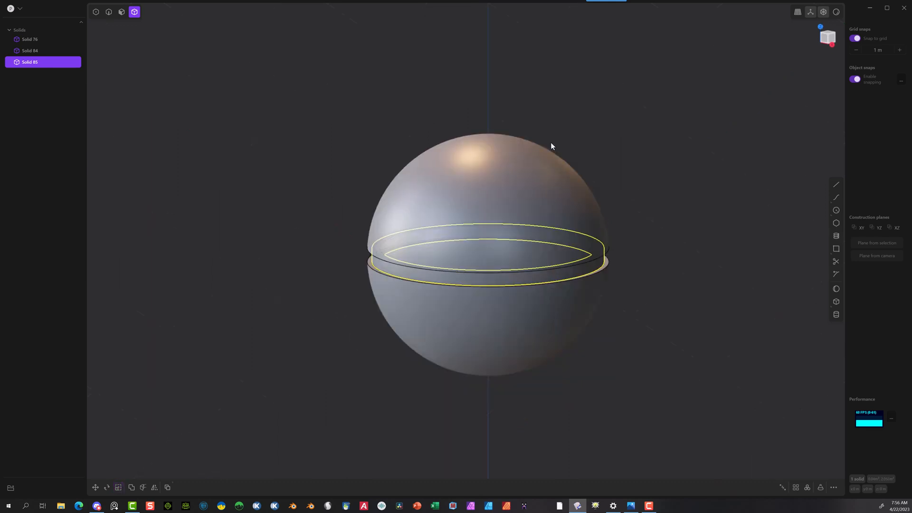
pyautogui.scroll(-5, 442, 201)
pyautogui.moveTo(590, 152); pyautogui.dragTo(554, 208, button='middle')
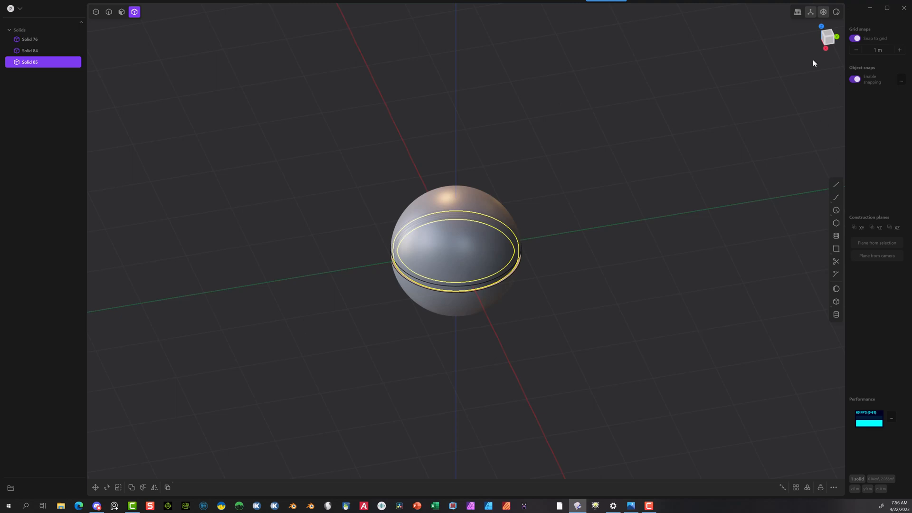
pyautogui.click(826, 31)
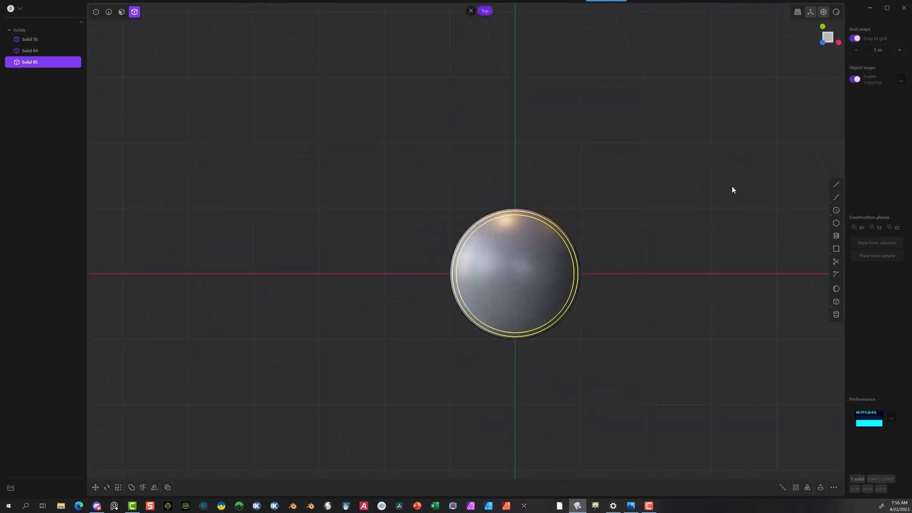
pyautogui.scroll(-2, 569, 290)
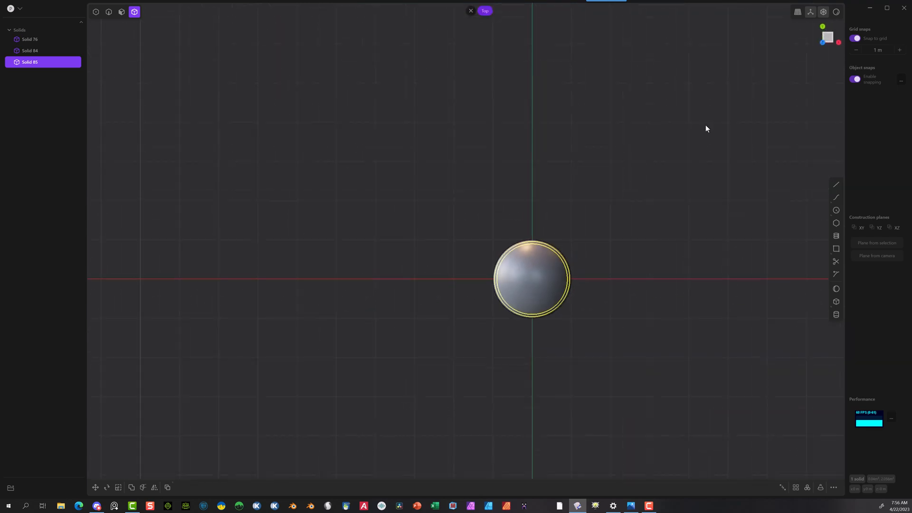
pyautogui.click(836, 288)
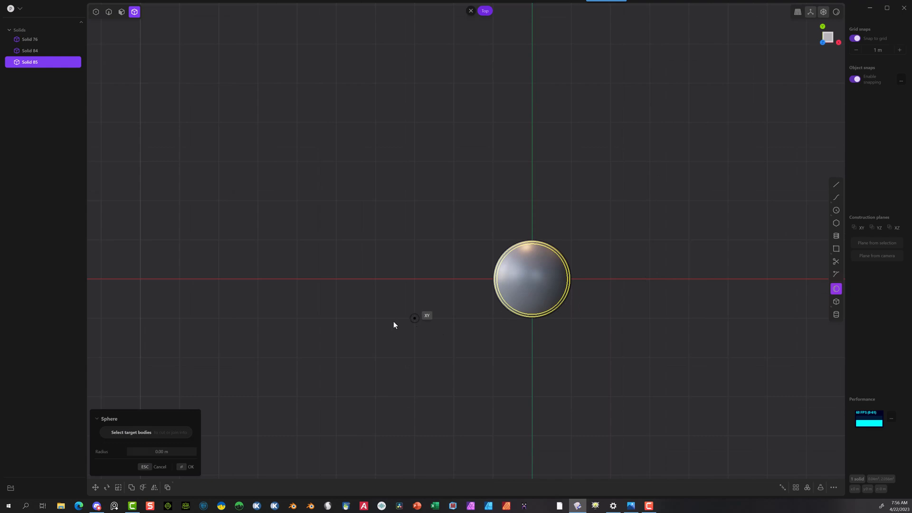
pyautogui.click(339, 283)
pyautogui.click(364, 280)
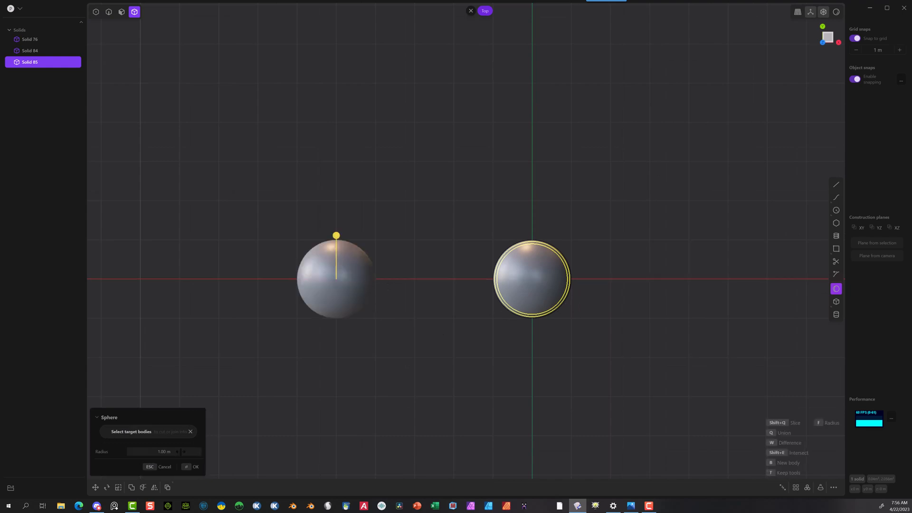
pyautogui.press('f')
pyautogui.write('.94')
pyautogui.click(186, 468)
# Step: Move the new sphere 5 m along X so it sits centred inside the model
pyautogui.press('g')
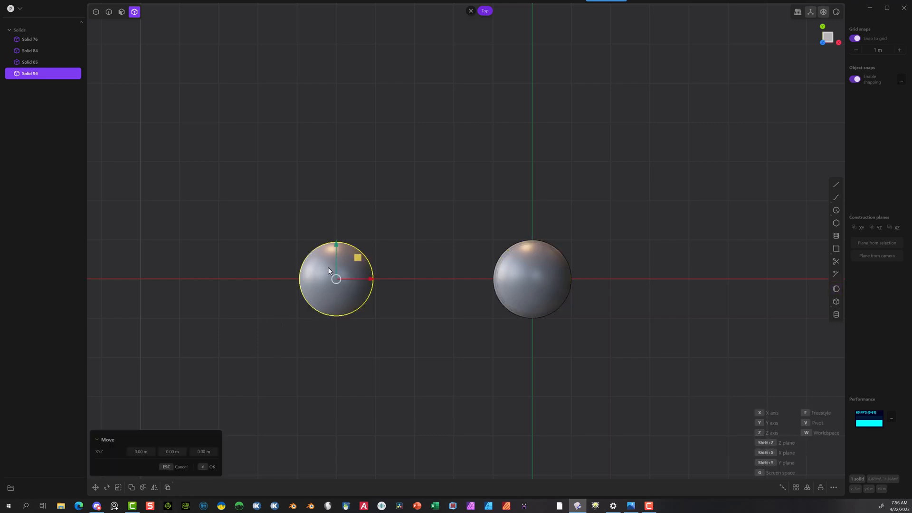
pyautogui.moveTo(369, 280); pyautogui.dragTo(556, 267)
pyautogui.scroll(9, 568, 366)
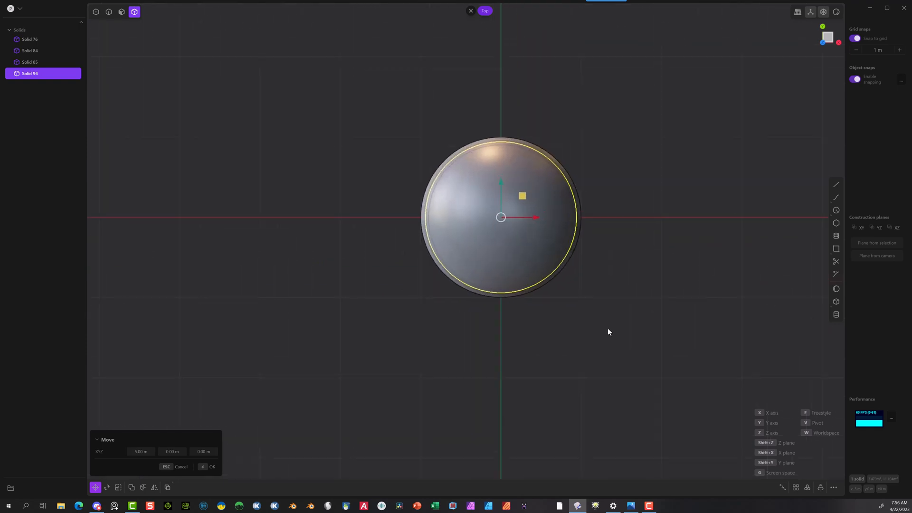
pyautogui.moveTo(600, 315); pyautogui.dragTo(602, 215, button='middle')
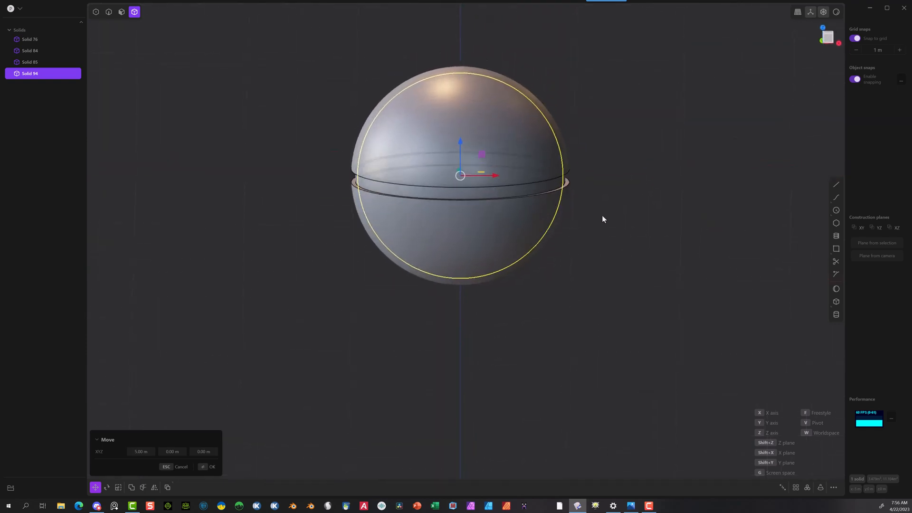
pyautogui.click(209, 467)
# Step: Hide the upper dome to expose the middle band and the inner sphere
pyautogui.click(357, 164)
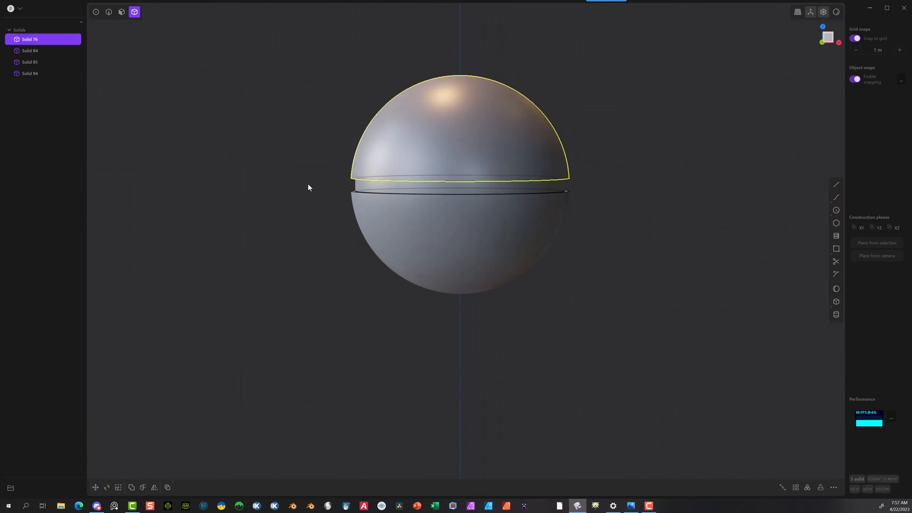
pyautogui.press('h')
pyautogui.moveTo(294, 189); pyautogui.dragTo(286, 239, button='middle')
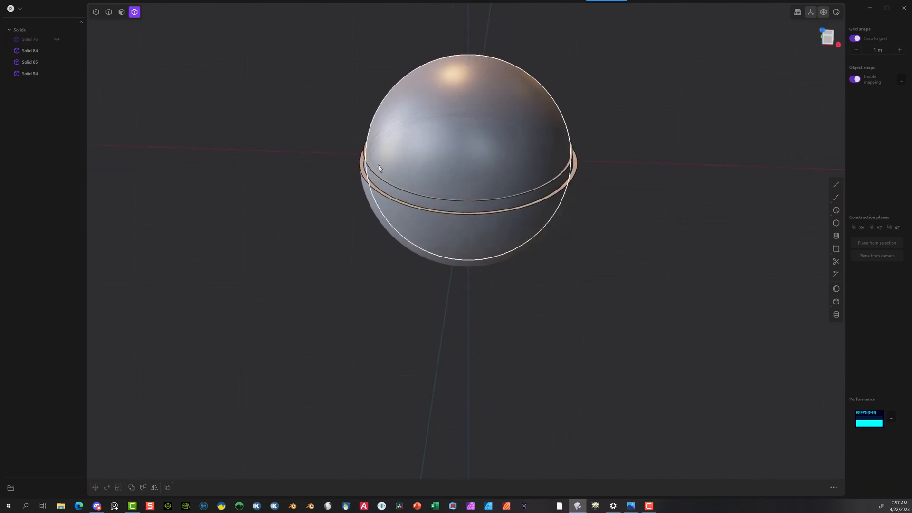
# Step: Subtract the inner sphere from the middle band with a Boolean difference without keeping the tool, and show the upper dome again
pyautogui.click(373, 176)
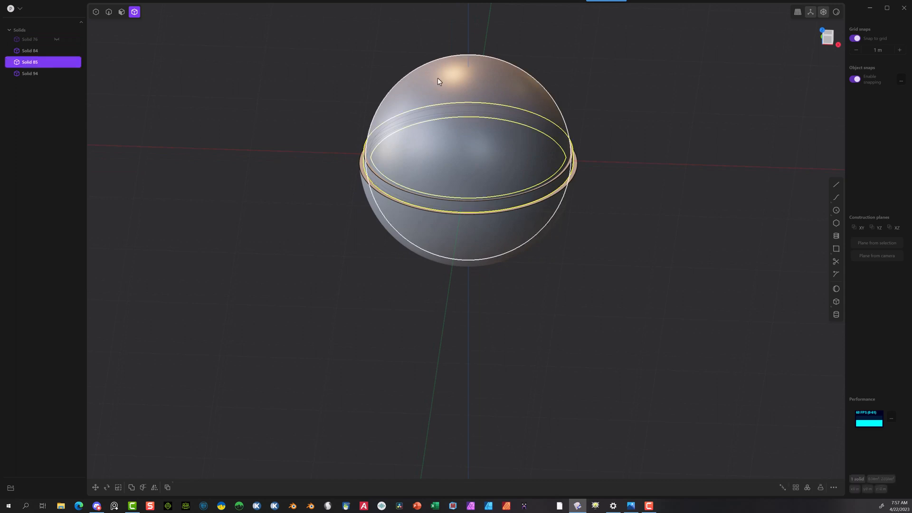
pyautogui.click(438, 80)
pyautogui.press('q')
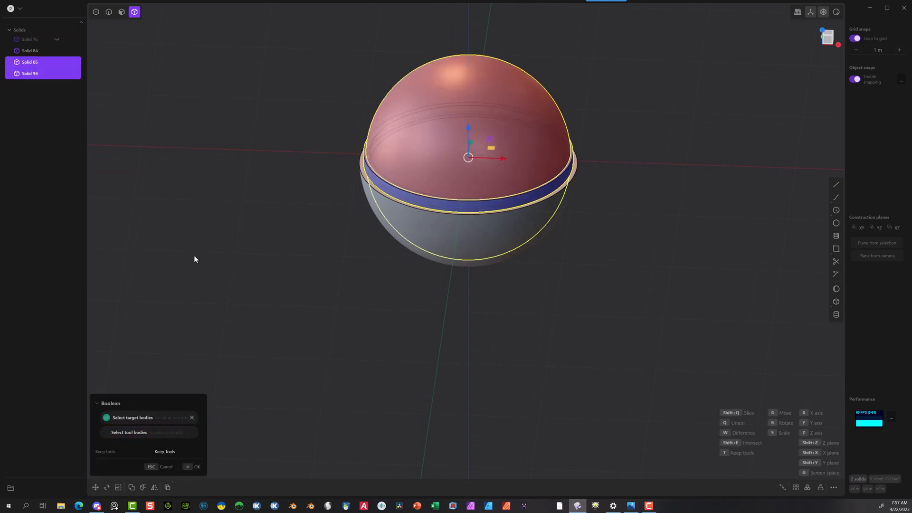
pyautogui.click(190, 467)
pyautogui.click(298, 265)
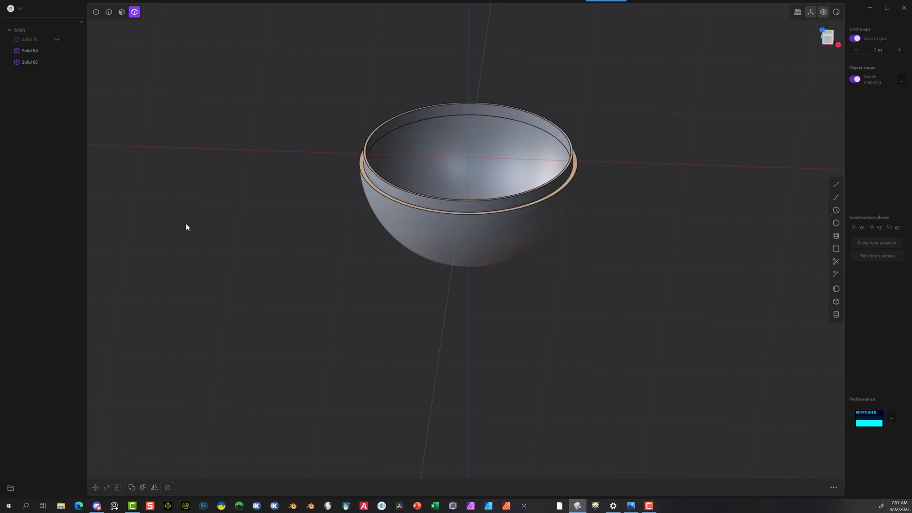
pyautogui.click(57, 39)
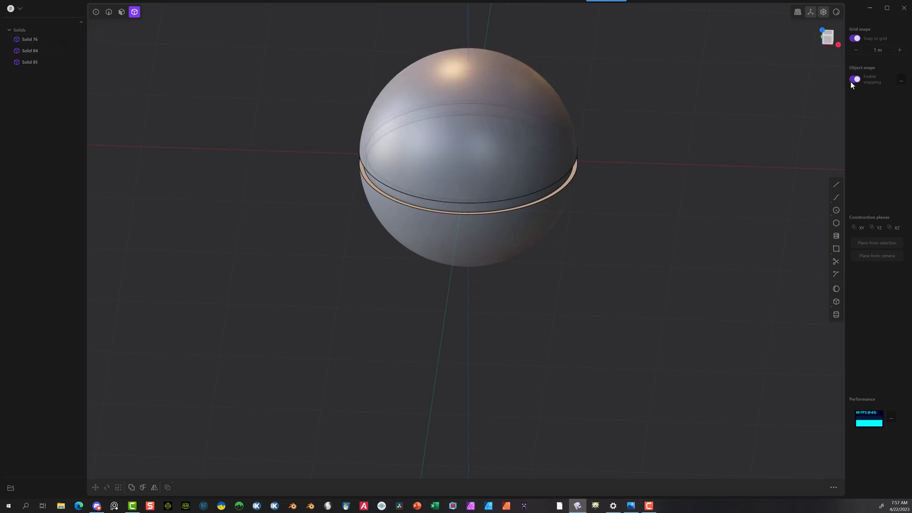
# Step: Switch to the right view with grid snapping turned off, and hide the middle band
pyautogui.click(832, 47)
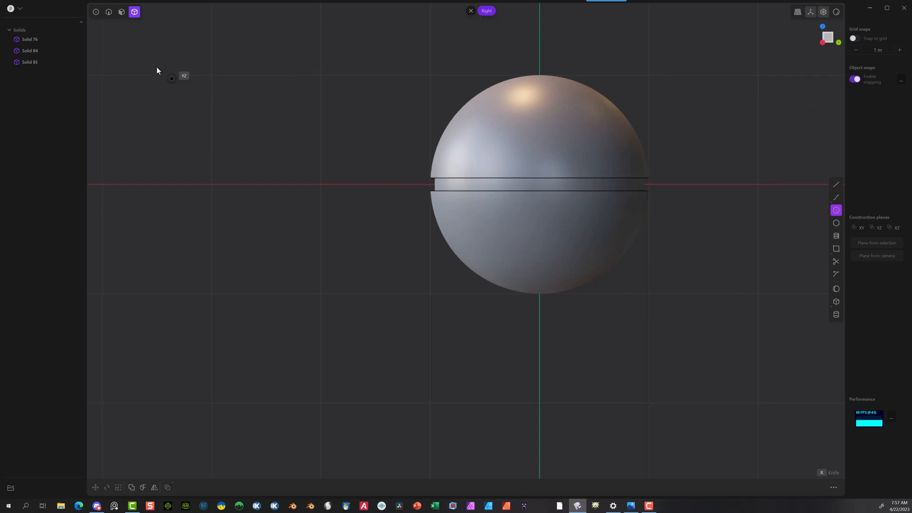
pyautogui.click(206, 107)
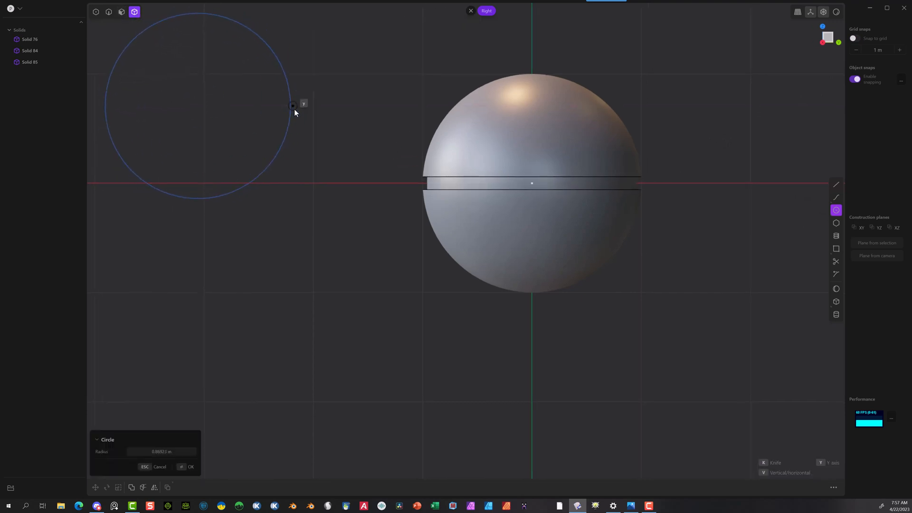
pyautogui.press('Escape')
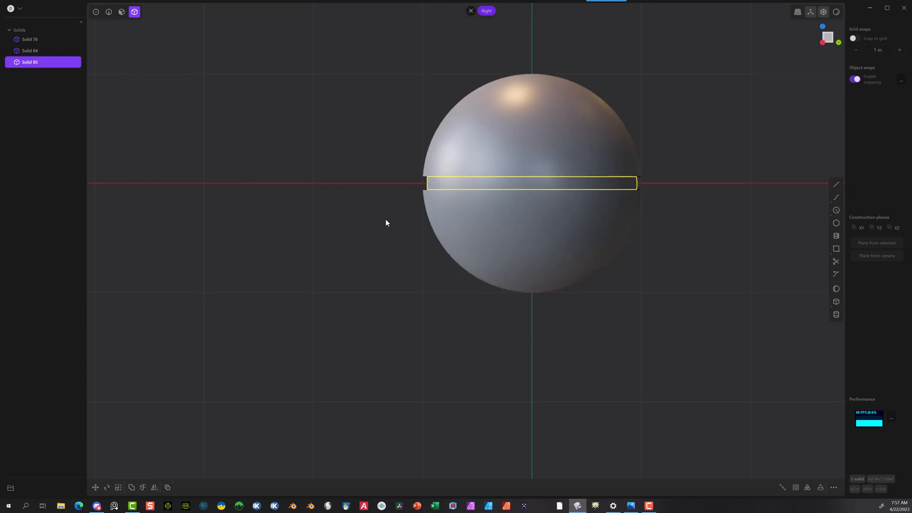
pyautogui.press('h')
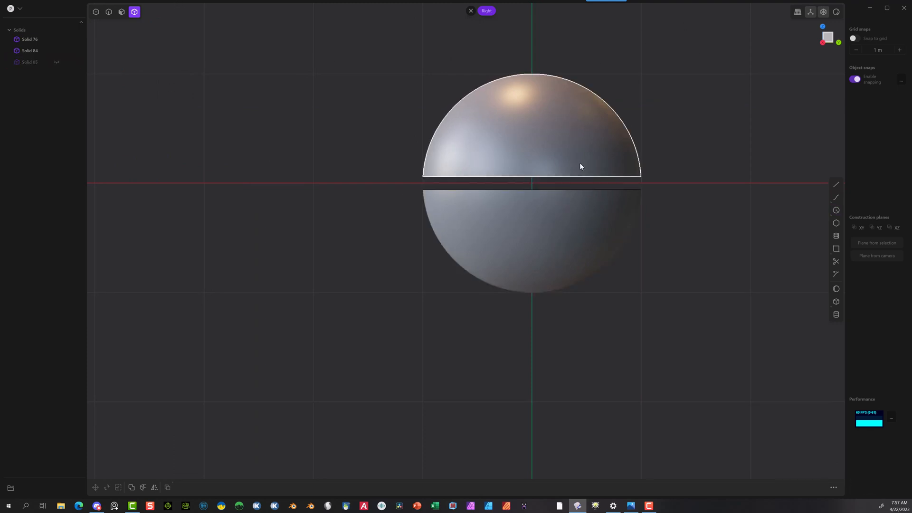
# Step: Draw a circle centred on the origin in the right view and set its radius to 0.3 m
pyautogui.click(836, 211)
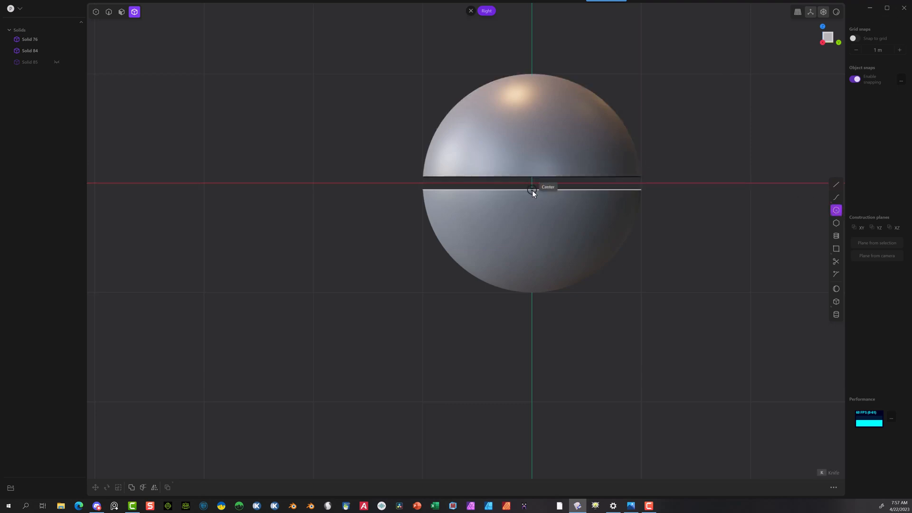
pyautogui.scroll(5, 631, 162)
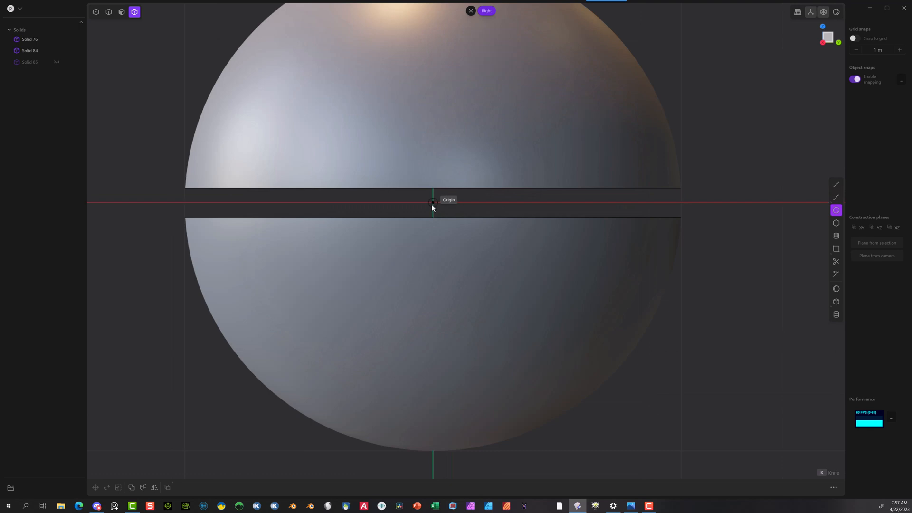
pyautogui.click(432, 204)
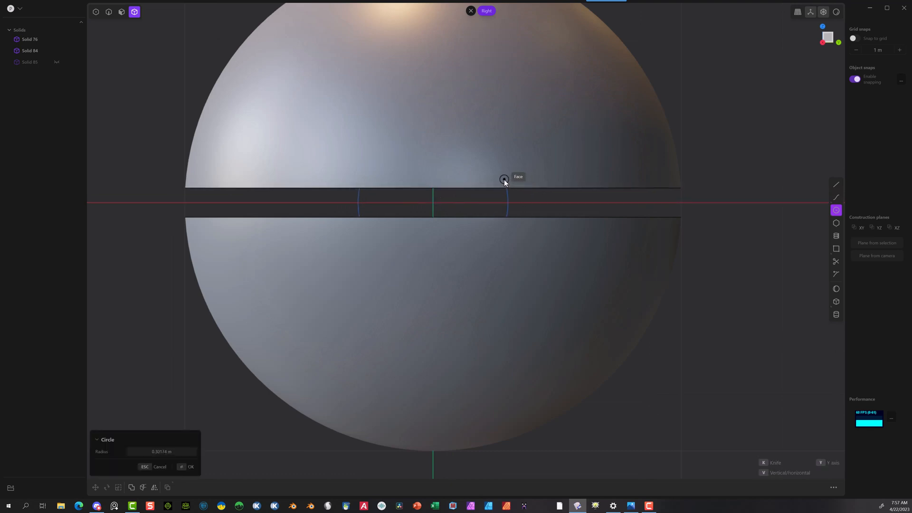
pyautogui.click(504, 179)
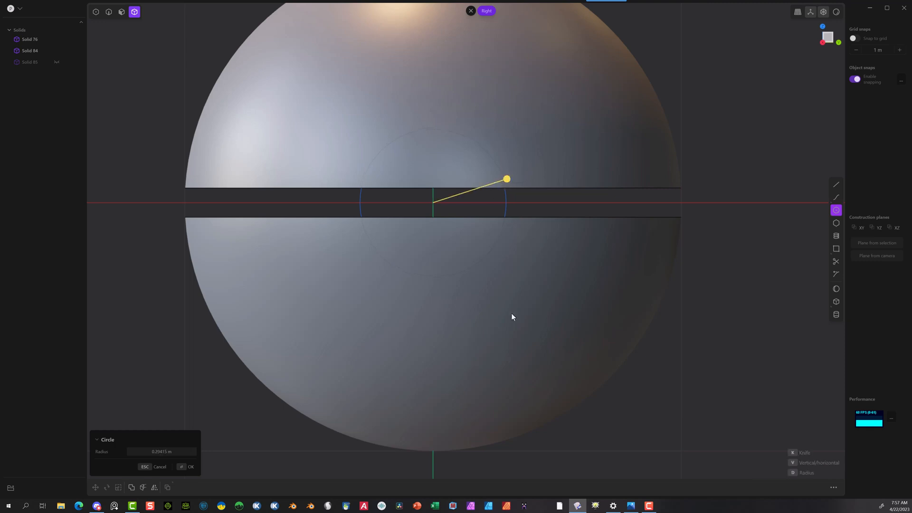
pyautogui.click(177, 452)
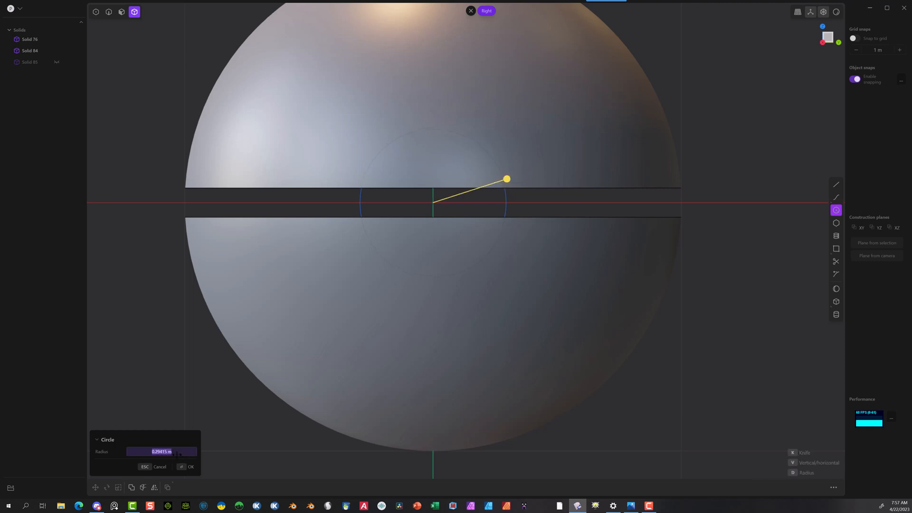
pyautogui.press('BackSpace')
pyautogui.write('.3')
pyautogui.press('Return')
pyautogui.click(188, 466)
pyautogui.scroll(-5, 200, 351)
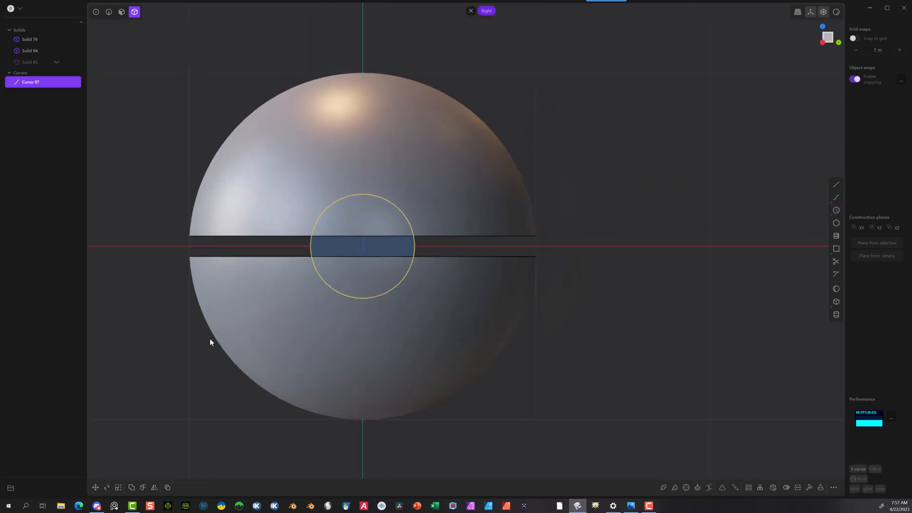
# Step: Extrude the circular region 2.716 m outward through the side of the sphere as a separate cylinder
pyautogui.moveTo(589, 359); pyautogui.dragTo(678, 346, button='middle')
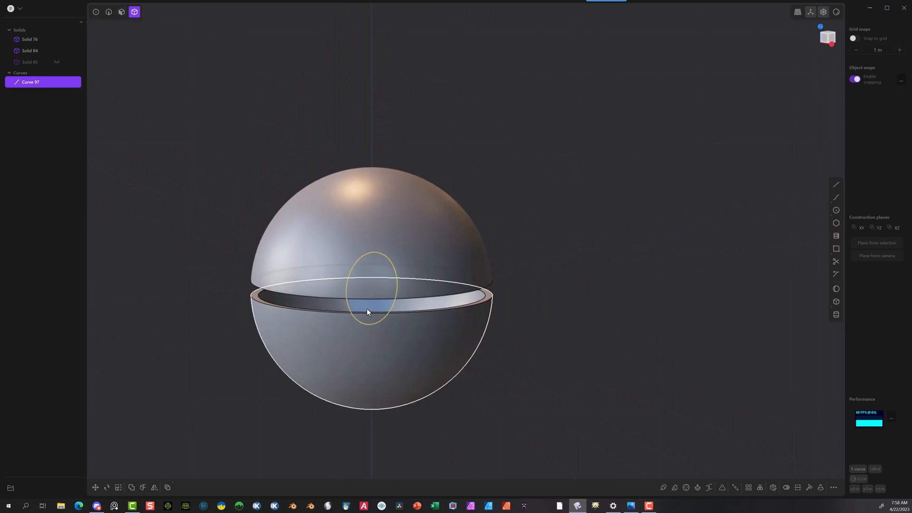
pyautogui.click(122, 11)
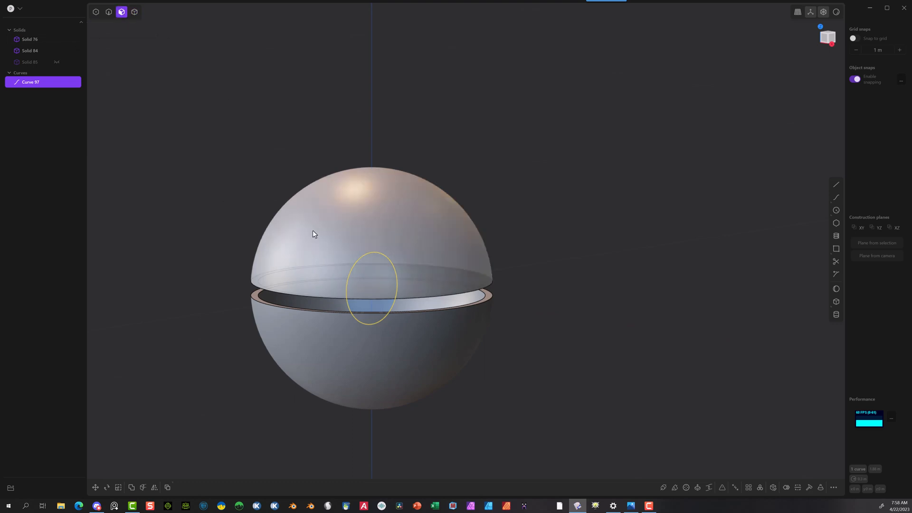
pyautogui.click(368, 305)
pyautogui.press('e')
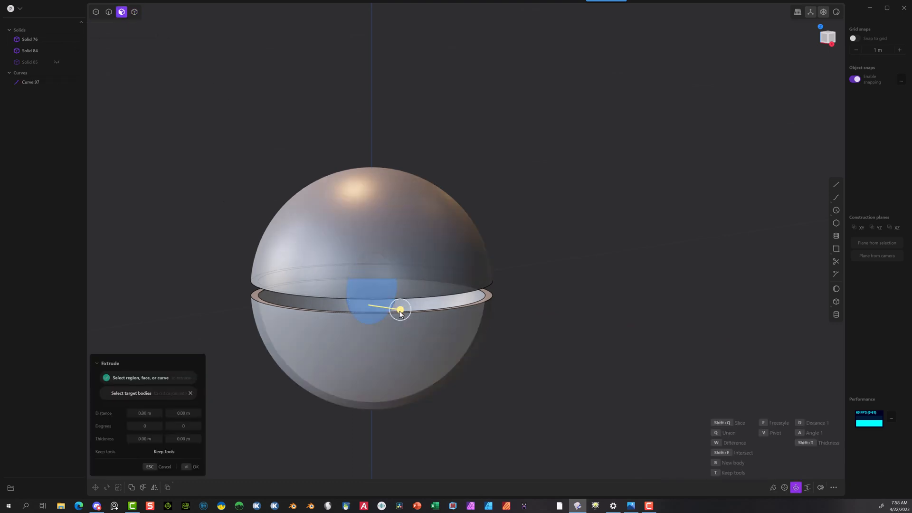
pyautogui.click(389, 316)
pyautogui.moveTo(404, 297); pyautogui.dragTo(658, 327)
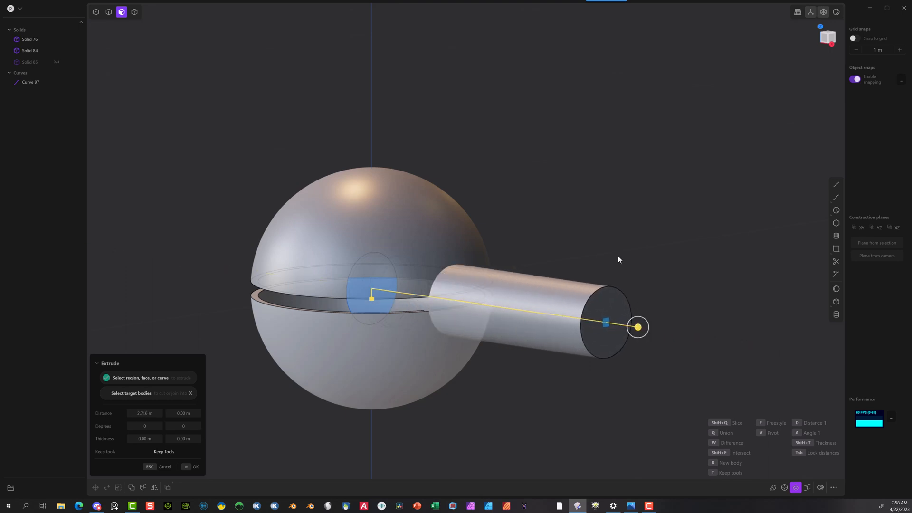
pyautogui.click(190, 467)
pyautogui.click(211, 163)
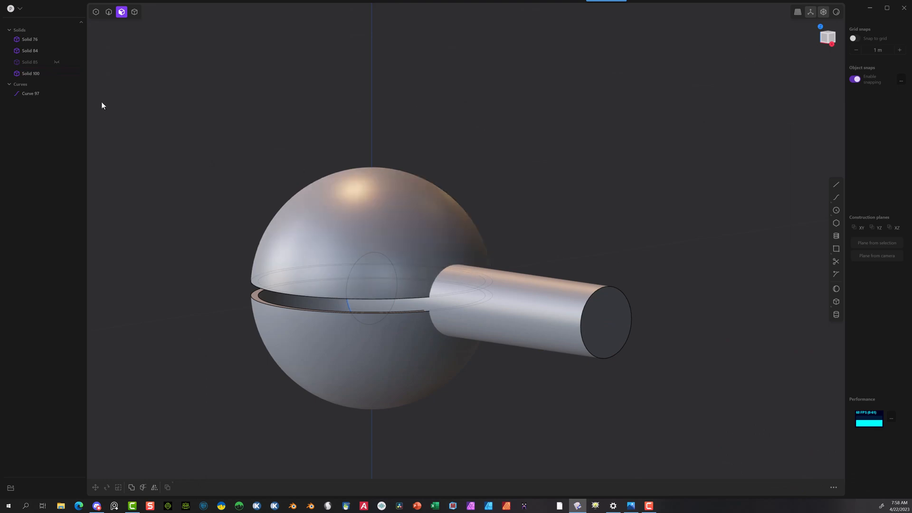
# Step: Show the middle band again and unite it with the upper and lower domes into one solid using a Boolean union
pyautogui.click(57, 62)
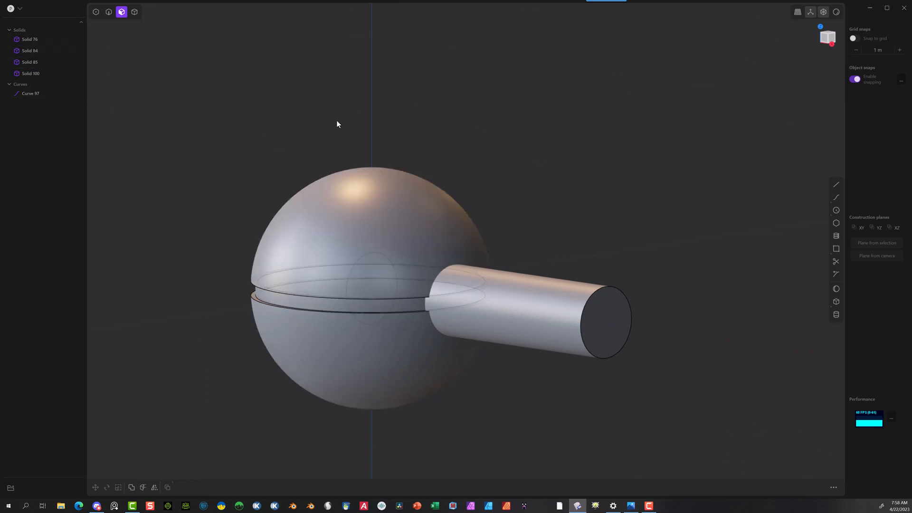
pyautogui.click(134, 12)
pyautogui.click(355, 211)
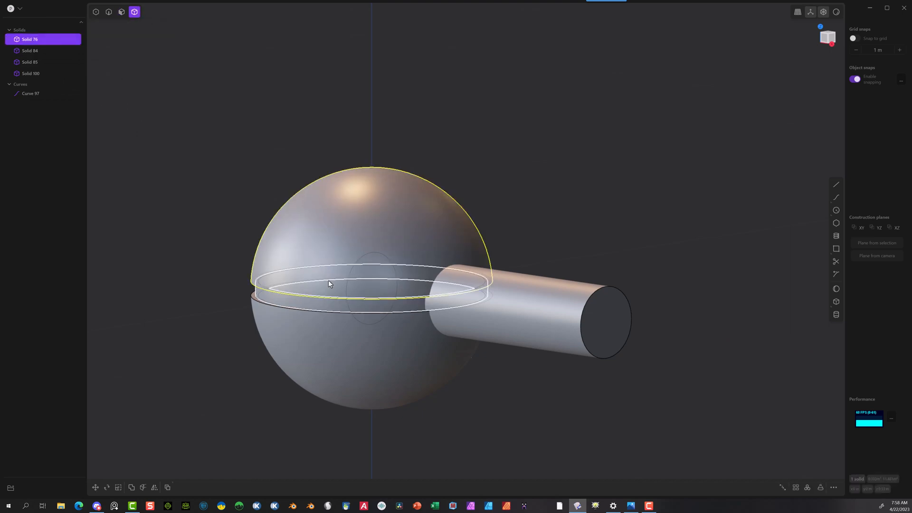
pyautogui.keyDown('shift'); pyautogui.click(285, 307); pyautogui.keyUp('shift')
pyautogui.keyDown('shift'); pyautogui.click(294, 335); pyautogui.keyUp('shift')
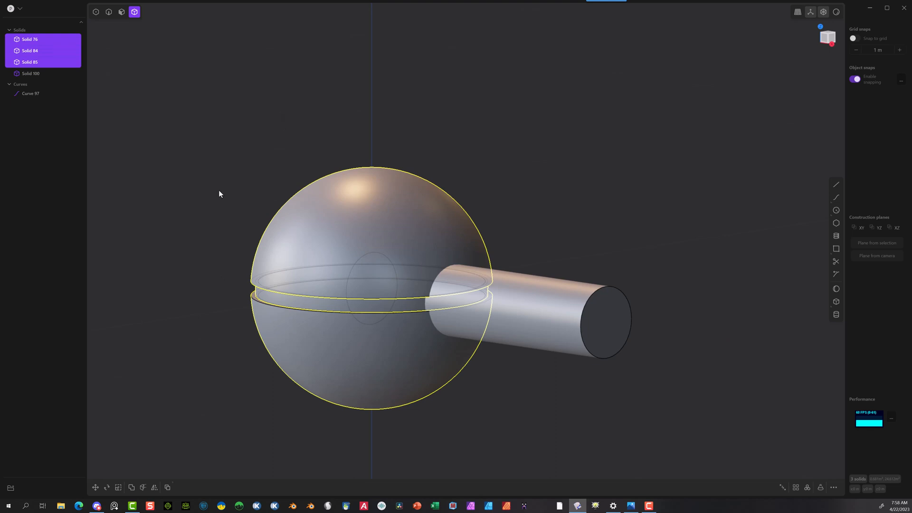
pyautogui.press('q')
pyautogui.click(191, 429)
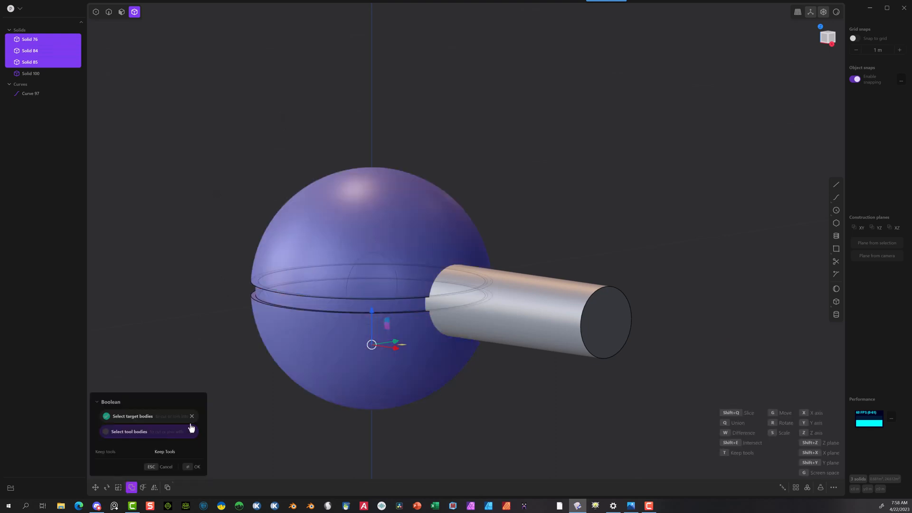
pyautogui.click(198, 465)
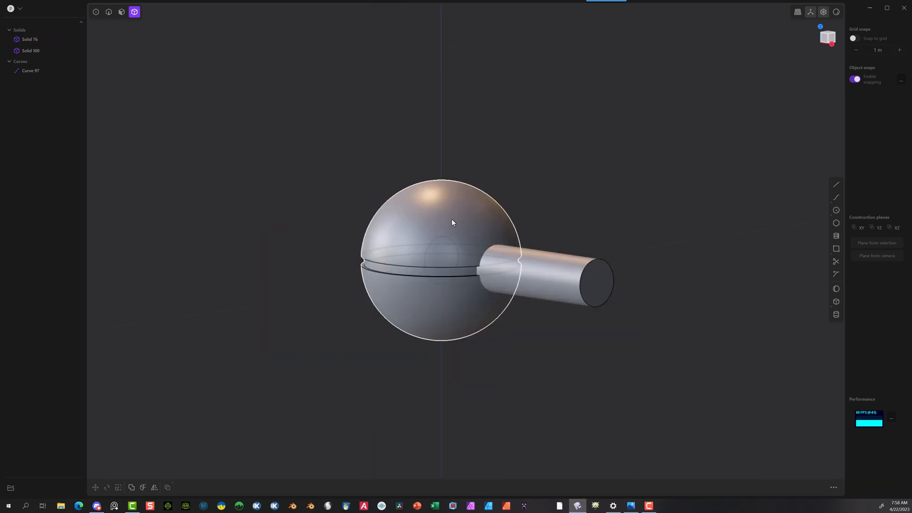
# Step: Subtract the cylinder from the united sphere with a Boolean difference, keeping the cylinder as a tool body
pyautogui.click(451, 220)
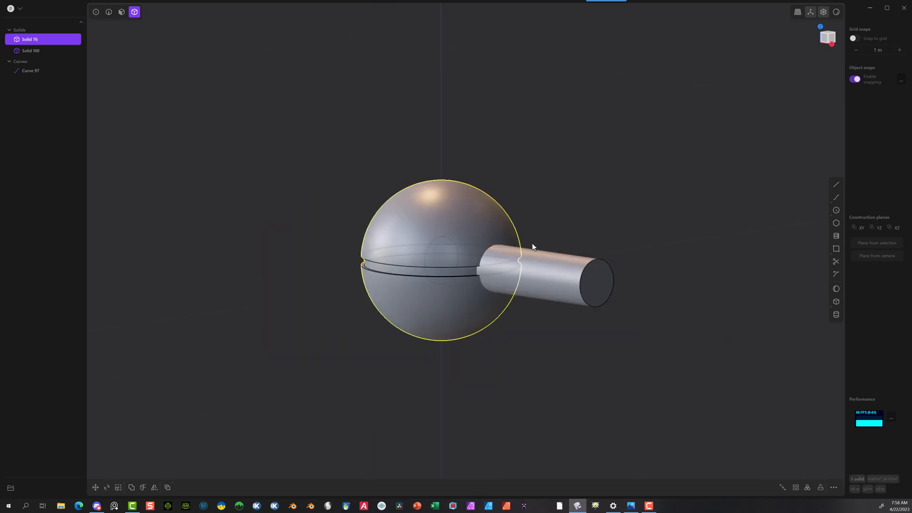
pyautogui.click(542, 264)
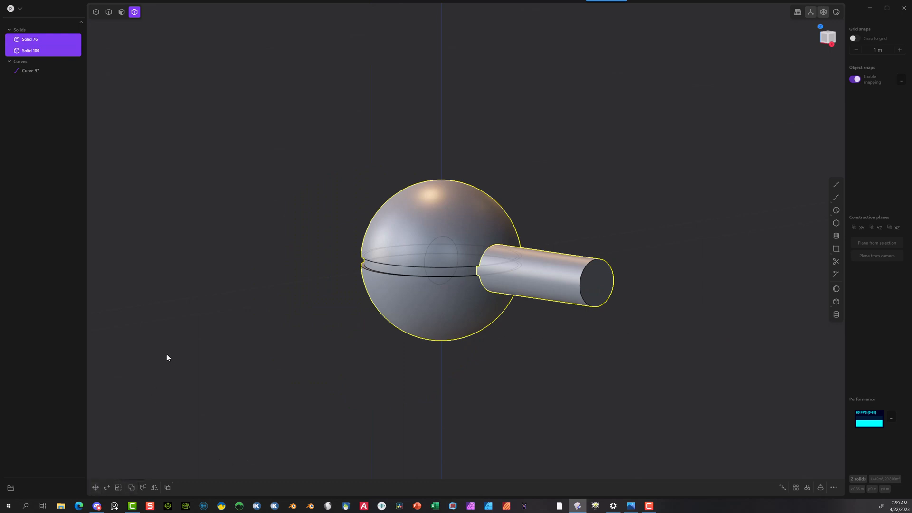
pyautogui.press('q')
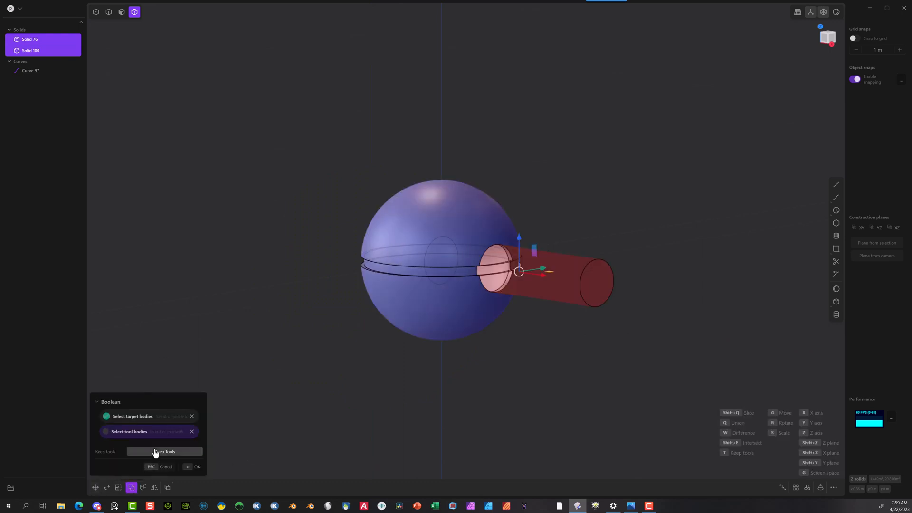
pyautogui.click(165, 452)
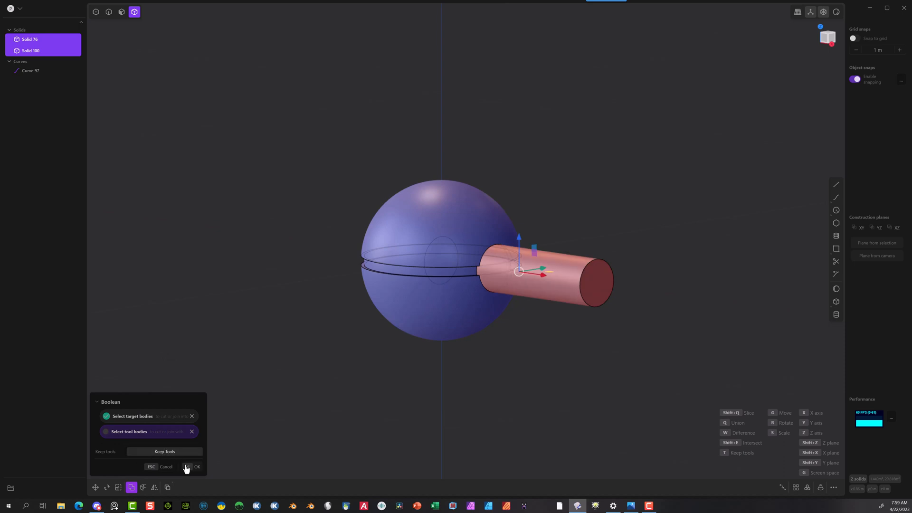
pyautogui.click(189, 467)
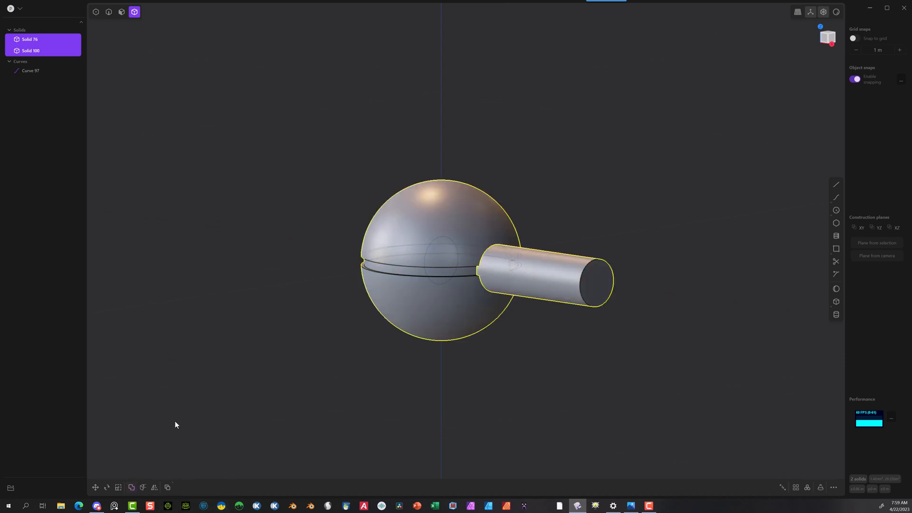
pyautogui.press('Escape')
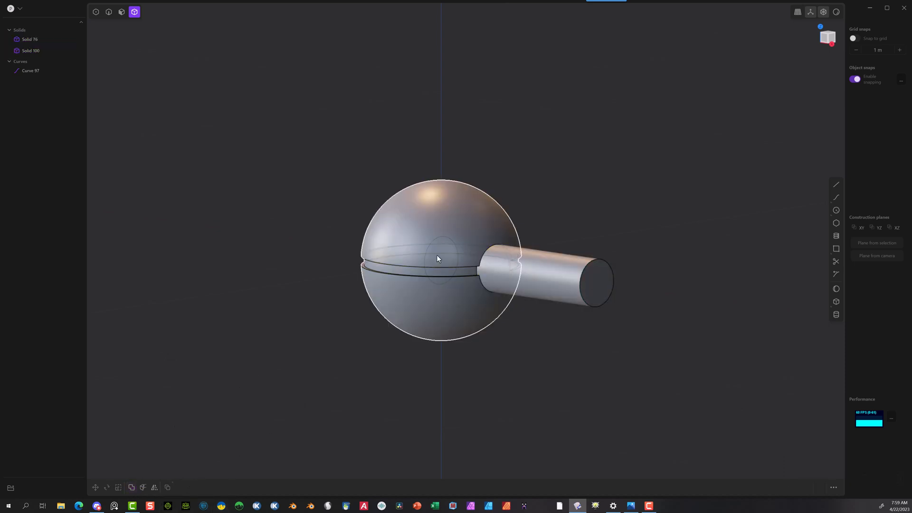
# Step: Hide the cylinder and examine the round opening cut into the side of the sphere
pyautogui.click(544, 282)
pyautogui.press('h')
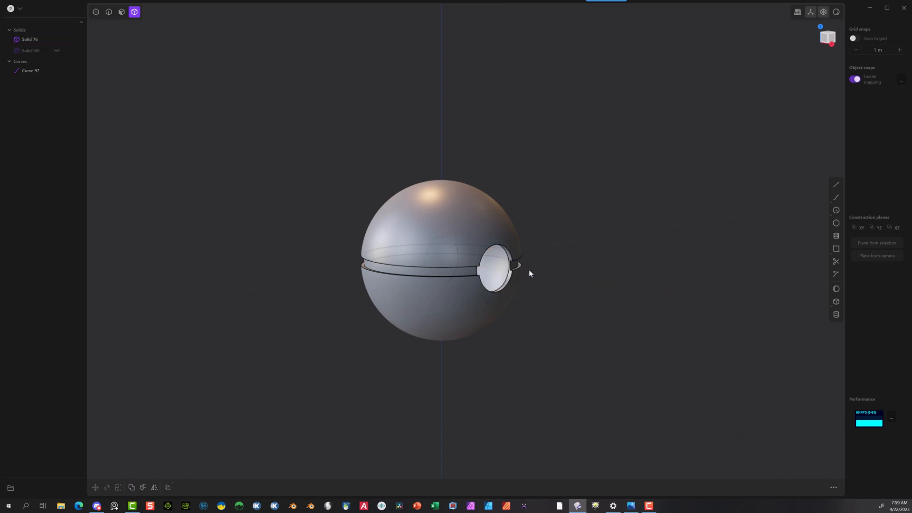
pyautogui.moveTo(529, 270); pyautogui.dragTo(556, 250, button='middle')
pyautogui.scroll(5, 505, 273)
pyautogui.scroll(3, 506, 266)
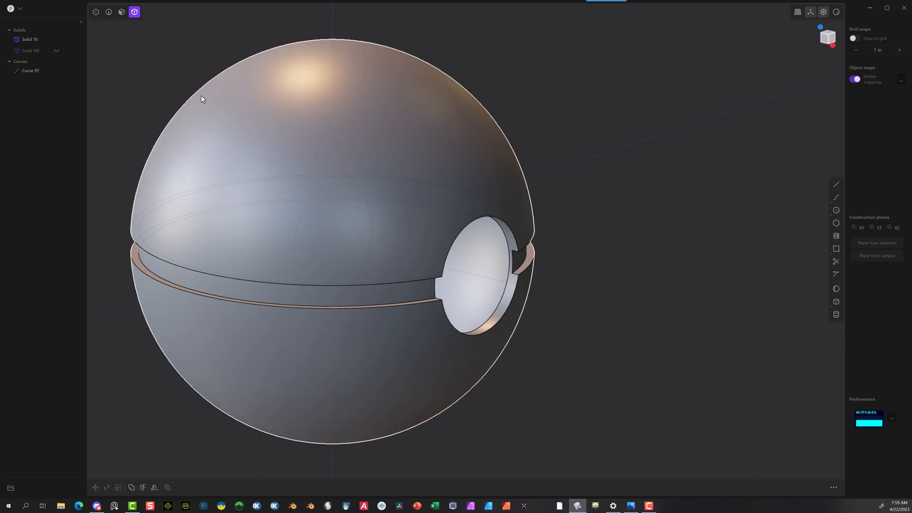
pyautogui.scroll(-4, 185, 61)
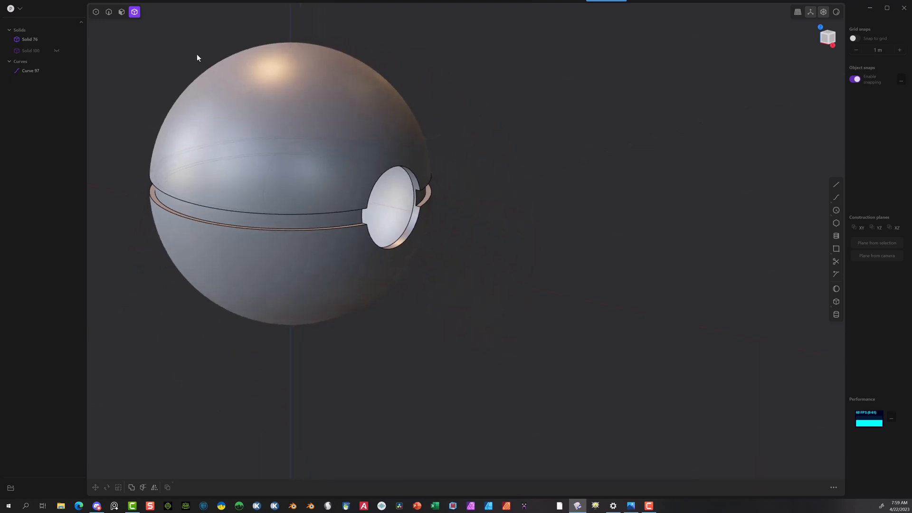
# Step: Show the cylinder again and hide the united sphere
pyautogui.click(53, 49)
pyautogui.click(320, 104)
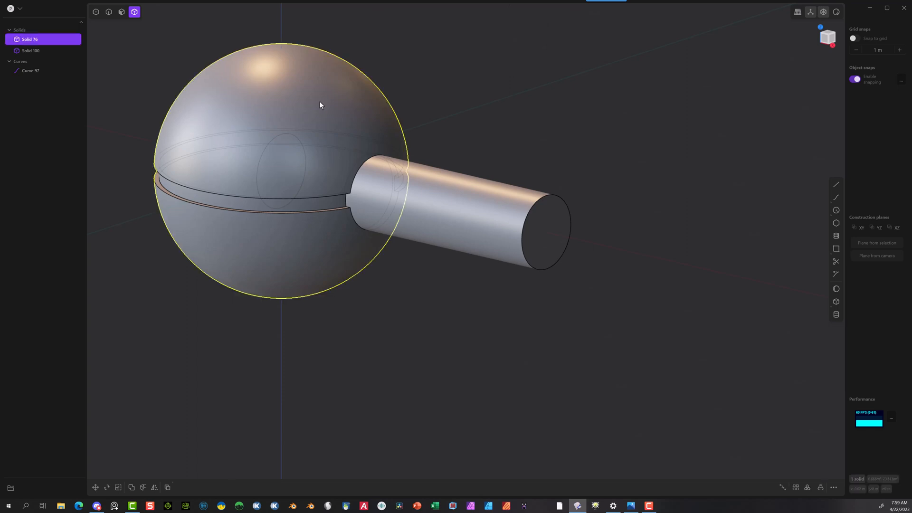
pyautogui.press('h')
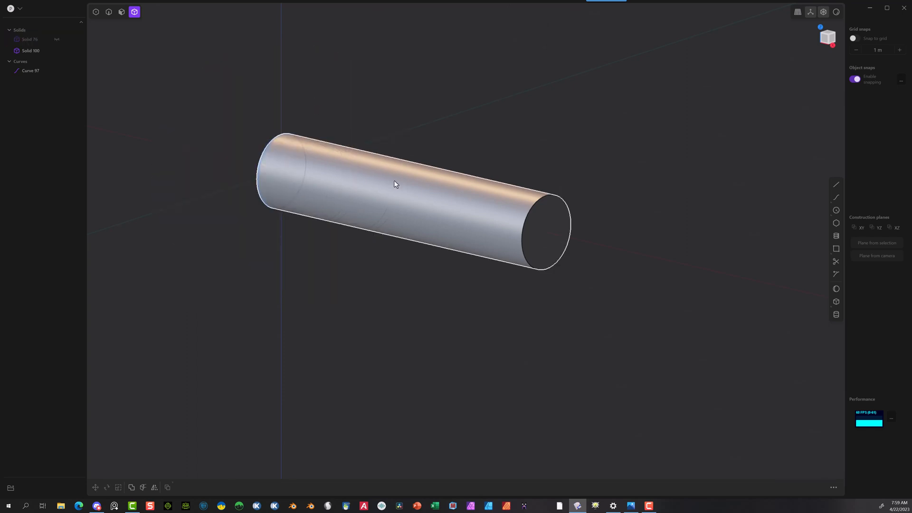
# Step: Turn on grid snapping and create a sphere on the green axis, 3 m from the origin, with a radius slightly under 1 m
pyautogui.click(400, 187)
pyautogui.scroll(-10, 712, 155)
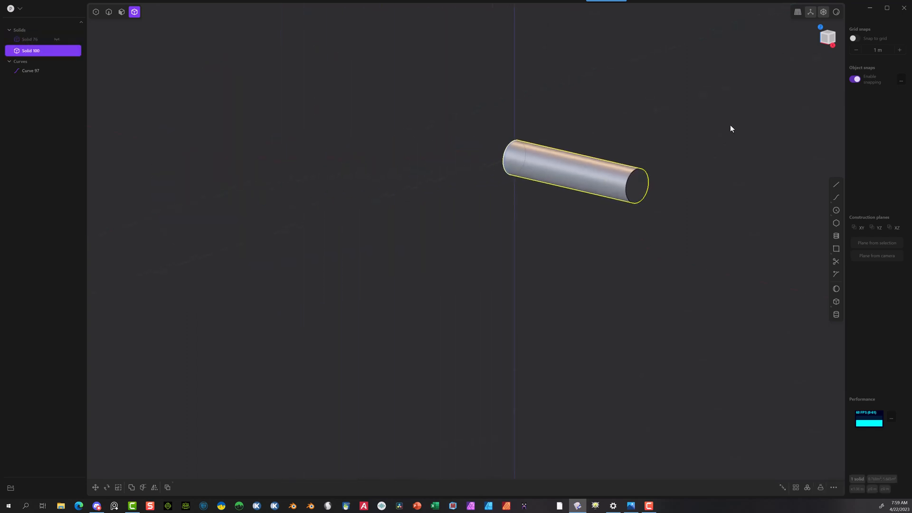
pyautogui.moveTo(733, 149); pyautogui.dragTo(764, 95, button='middle')
pyautogui.click(854, 38)
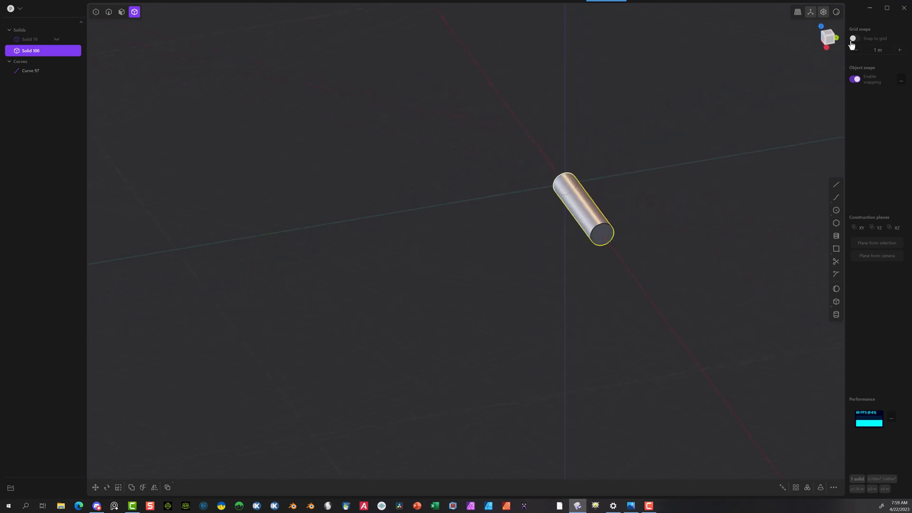
pyautogui.click(836, 289)
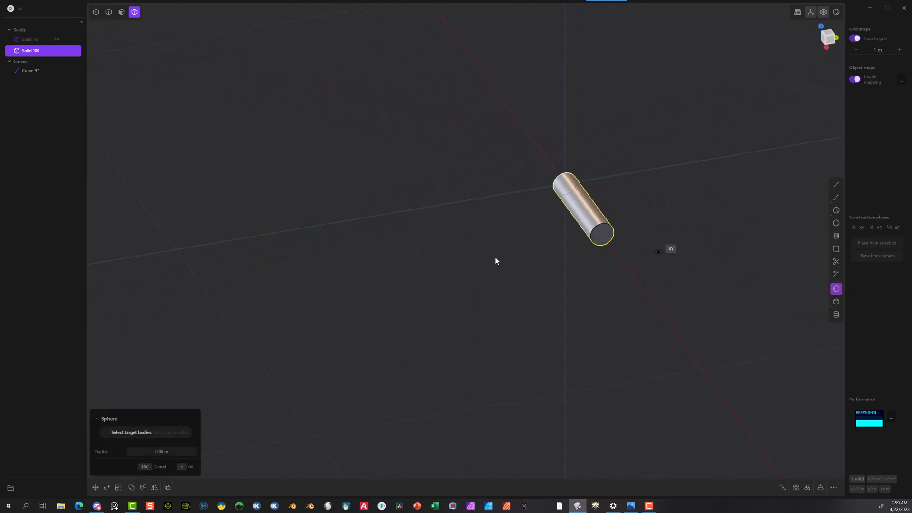
pyautogui.click(439, 203)
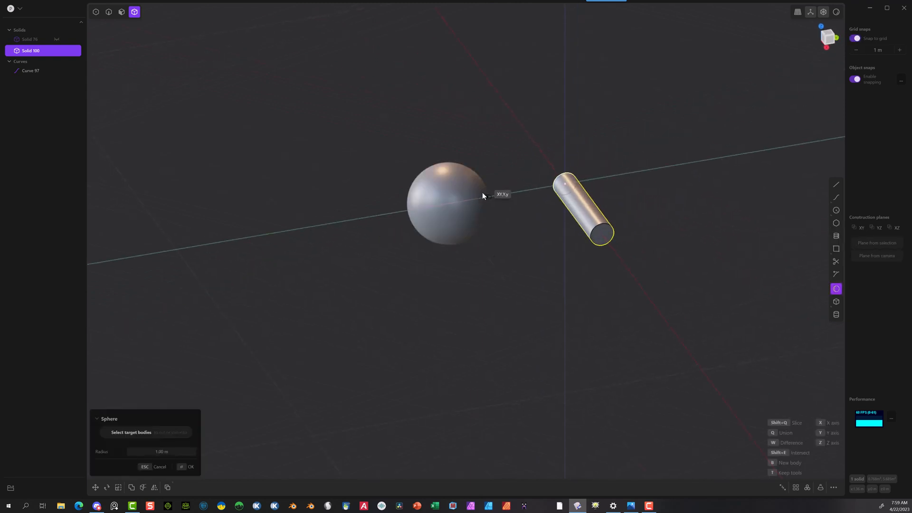
pyautogui.click(174, 453)
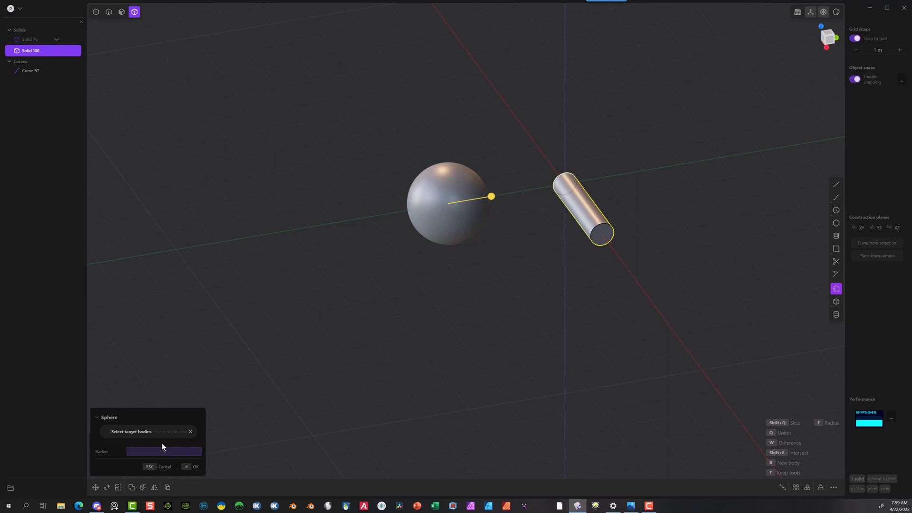
pyautogui.click(185, 469)
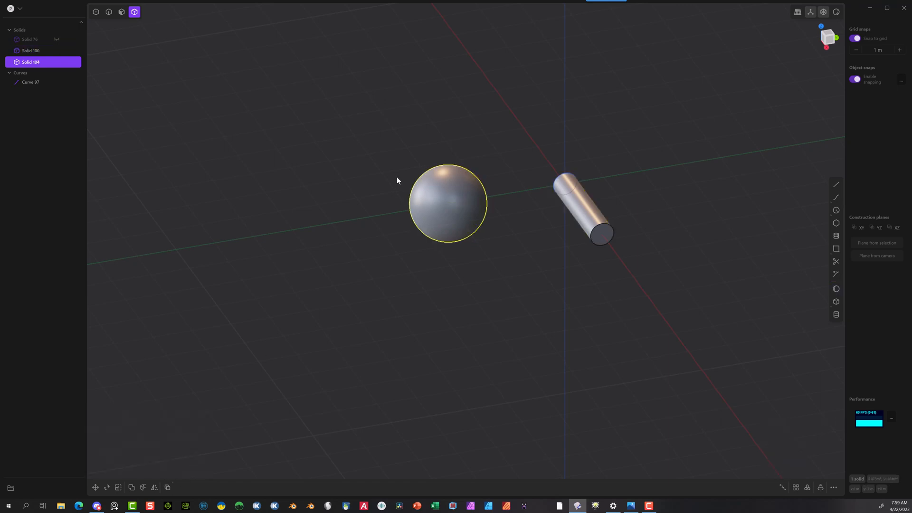
# Step: In the top view, move the new sphere 3 m along the Y axis so it is centred on the origin
pyautogui.click(821, 26)
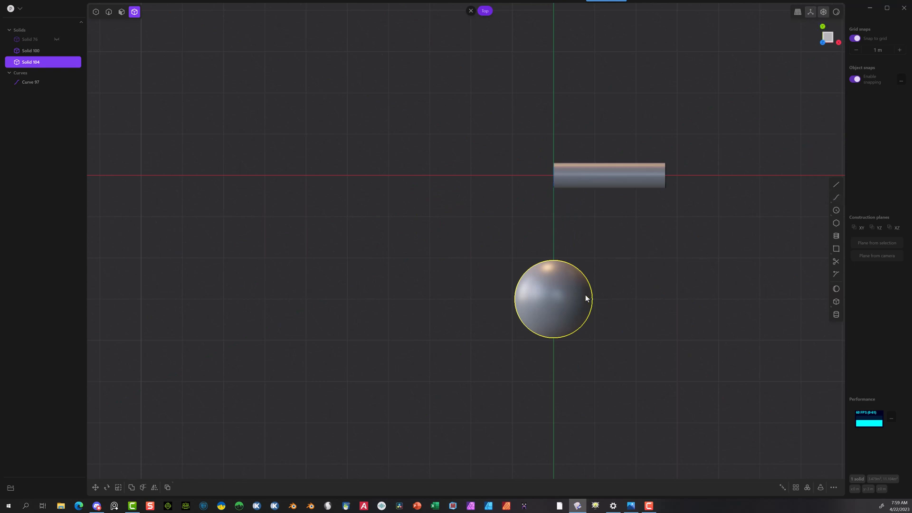
pyautogui.press('g')
pyautogui.moveTo(555, 269); pyautogui.dragTo(552, 155)
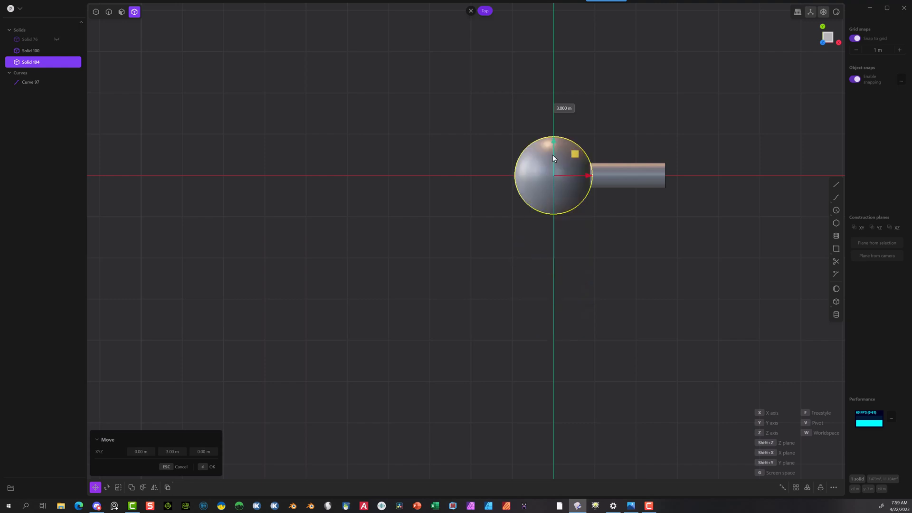
pyautogui.moveTo(607, 179); pyautogui.dragTo(588, 141, button='middle')
pyautogui.scroll(8, 604, 120)
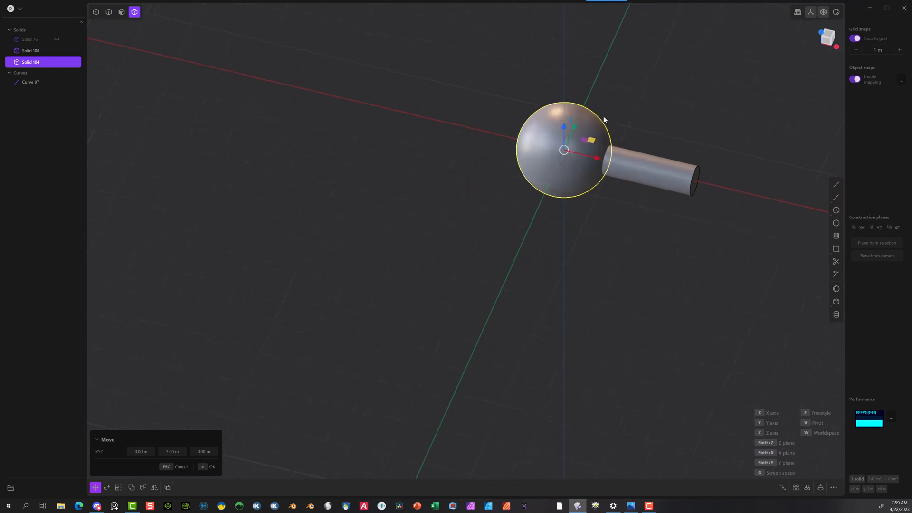
pyautogui.click(204, 467)
# Step: Subtract the new sphere from the cylinder with a Boolean difference without keeping the tool
pyautogui.click(649, 192)
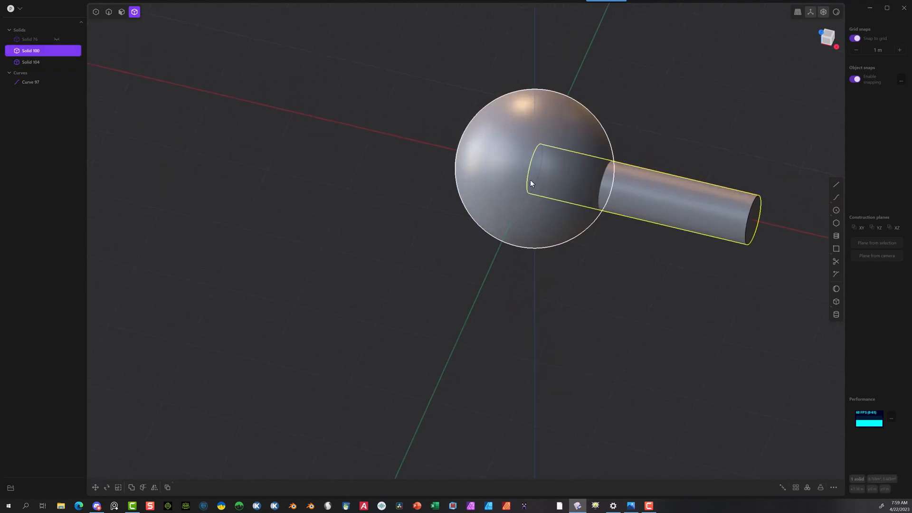
pyautogui.click(528, 131)
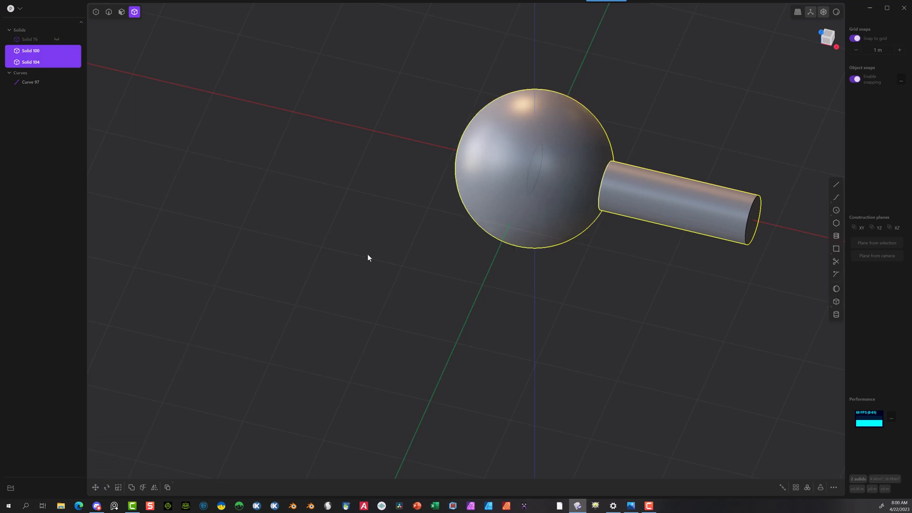
pyautogui.press('q')
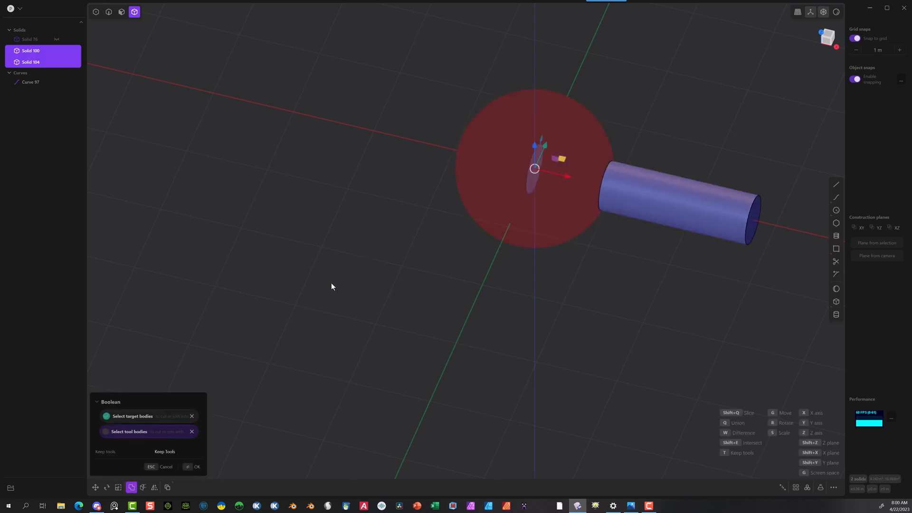
pyautogui.click(186, 468)
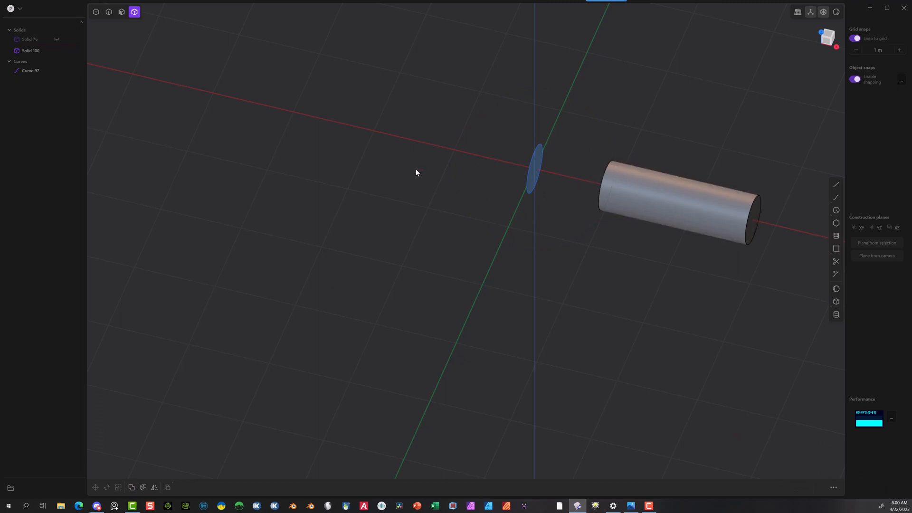
# Step: Create a sphere with a 0.96 m radius, centred on the red axis on the side of the origin opposite the cylinder
pyautogui.moveTo(416, 171); pyautogui.dragTo(578, 330, button='middle')
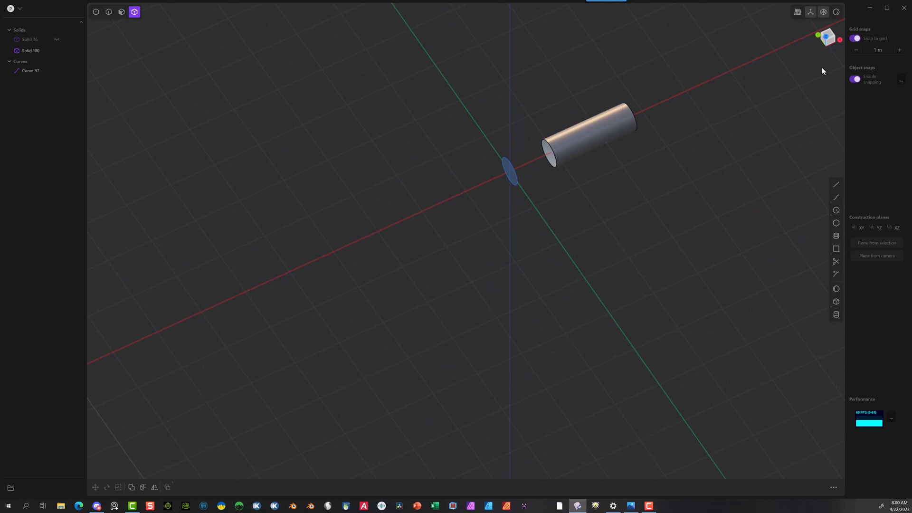
pyautogui.click(836, 288)
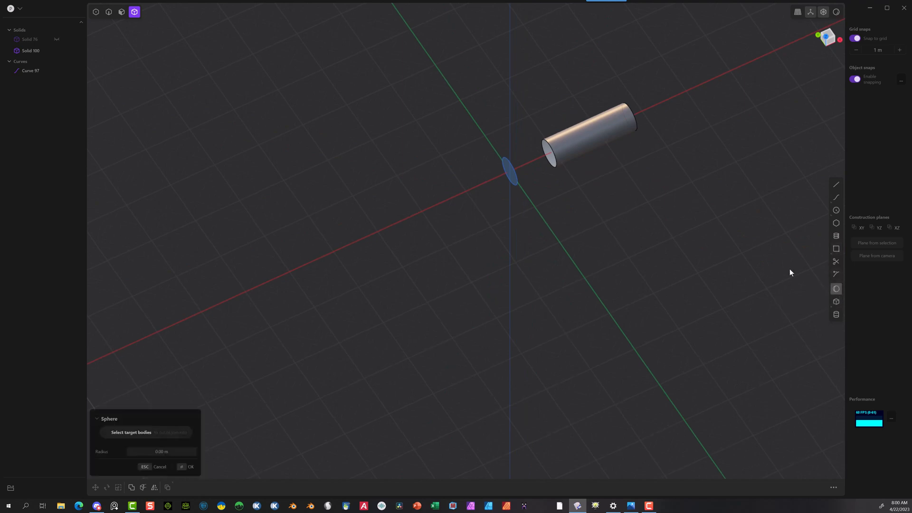
pyautogui.click(383, 231)
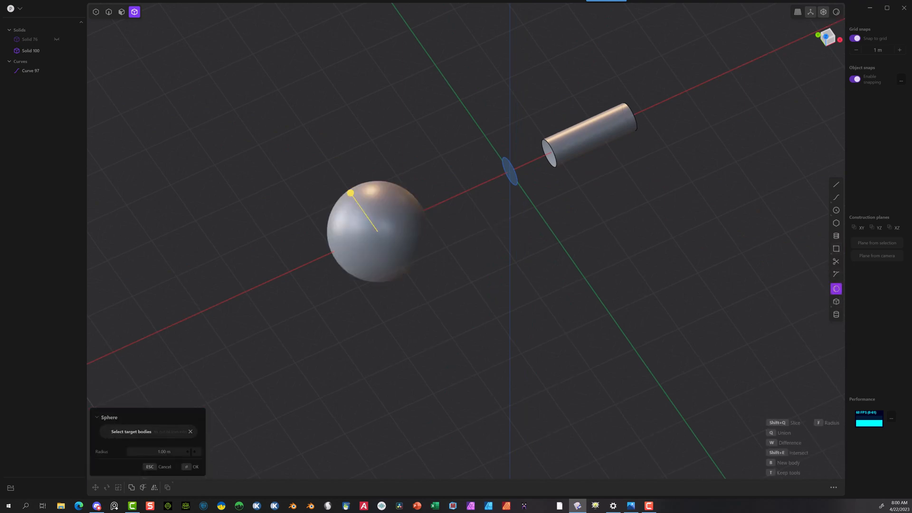
pyautogui.click(184, 451)
pyautogui.press('BackSpace')
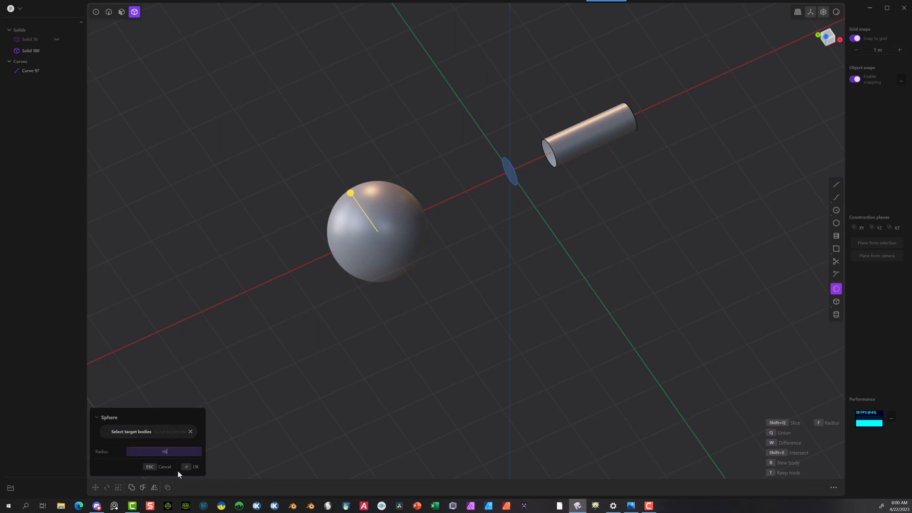
pyautogui.click(186, 468)
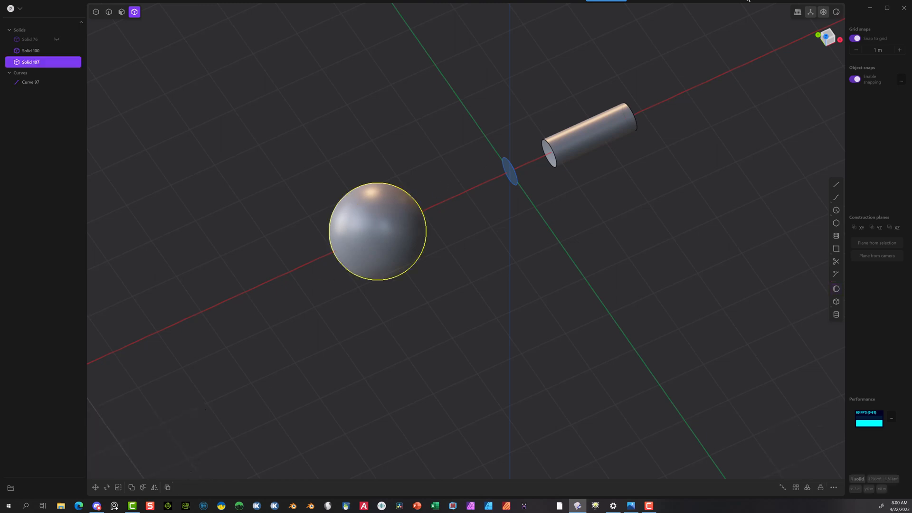
# Step: Move the new sphere 3 m along the X axis so it is centred on the origin
pyautogui.press('g')
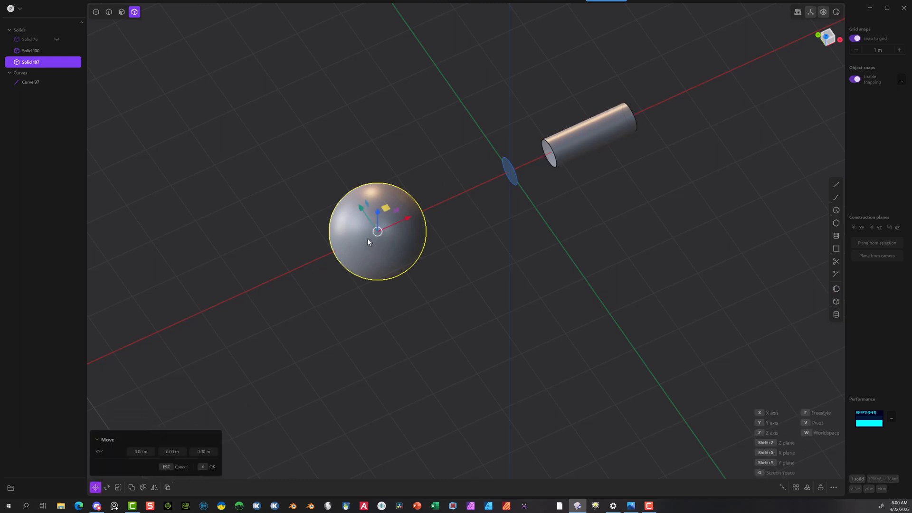
pyautogui.moveTo(401, 220); pyautogui.dragTo(560, 147)
pyautogui.moveTo(648, 167); pyautogui.dragTo(592, 110, button='middle')
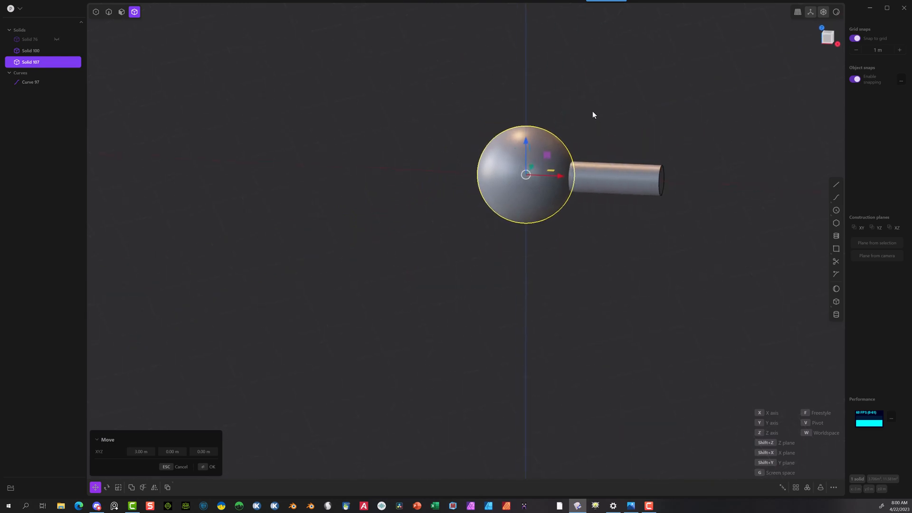
pyautogui.scroll(1, 592, 110)
pyautogui.scroll(2, 607, 153)
pyautogui.click(209, 467)
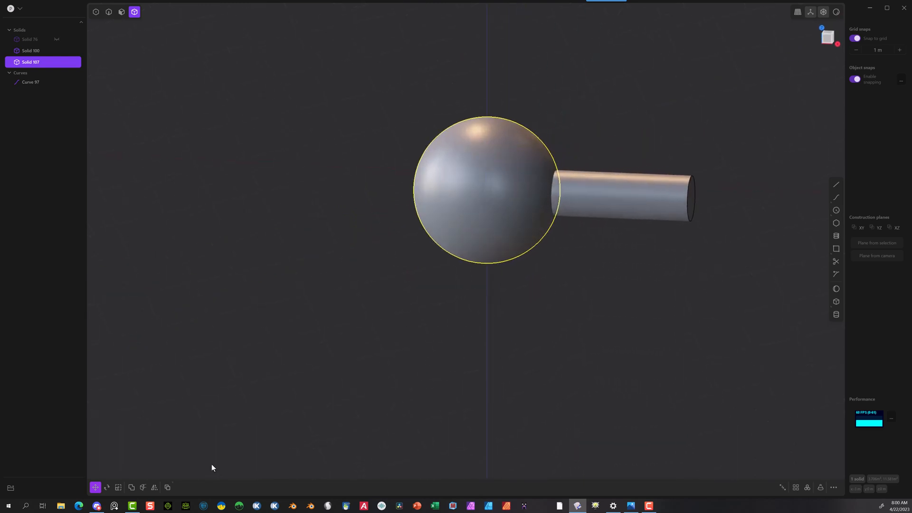
# Step: Intersect the cylinder with the new sphere using a Boolean operation that keeps the tools
pyautogui.click(682, 148)
pyautogui.click(639, 194)
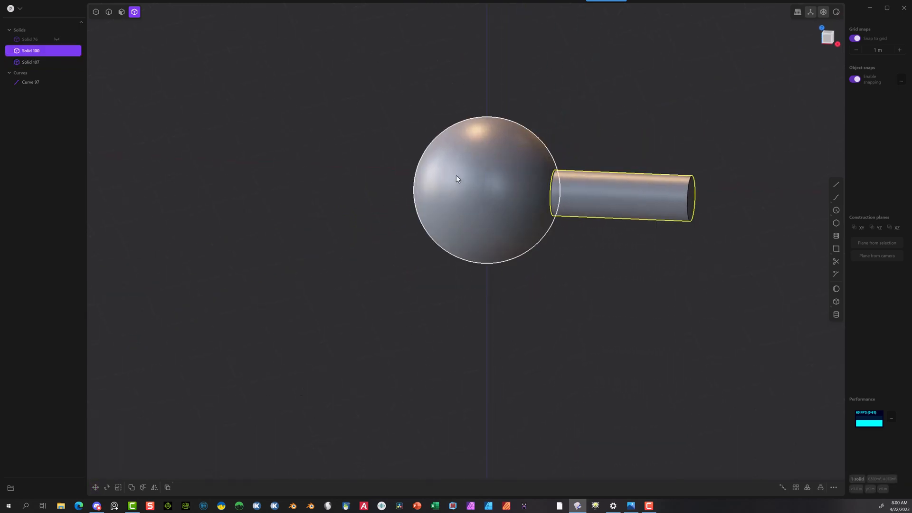
pyautogui.click(455, 176)
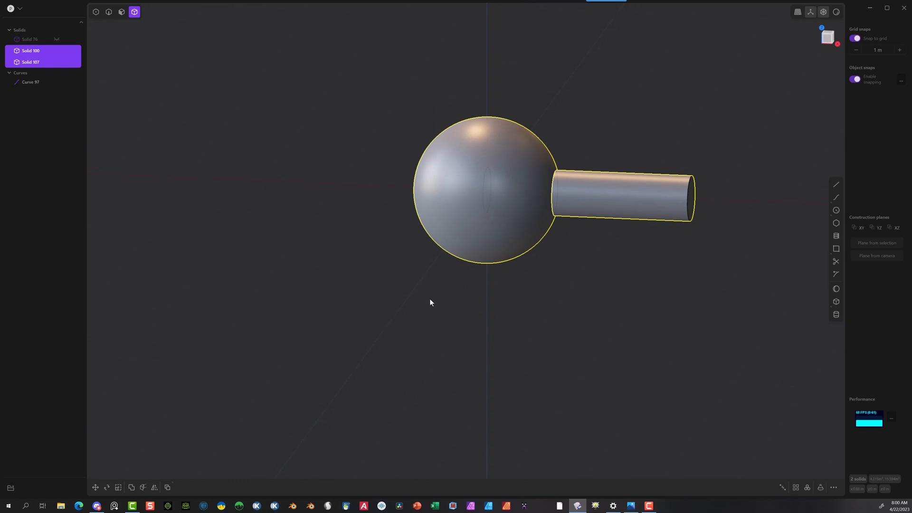
pyautogui.press('q')
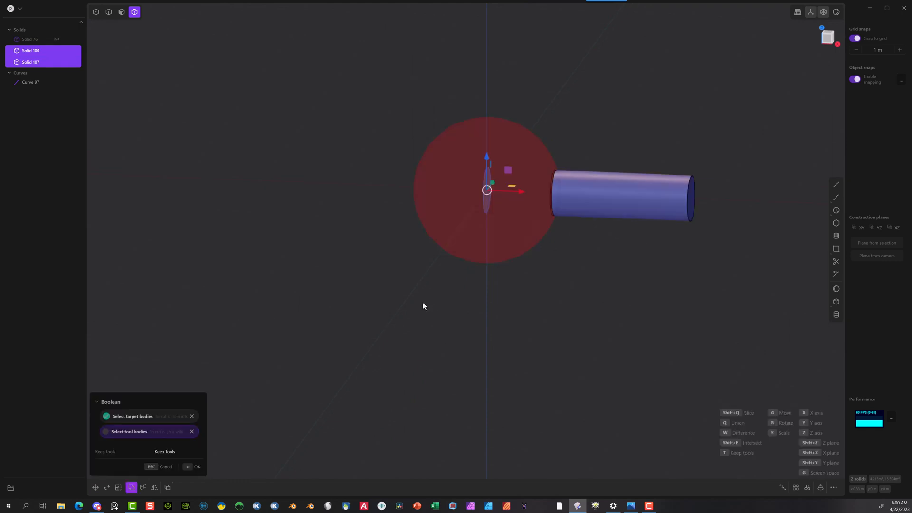
pyautogui.press('q')
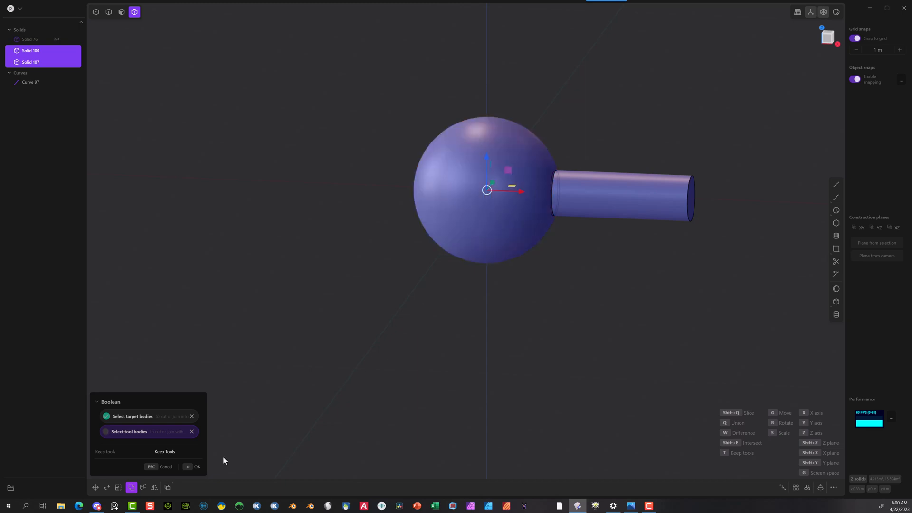
pyautogui.click(185, 470)
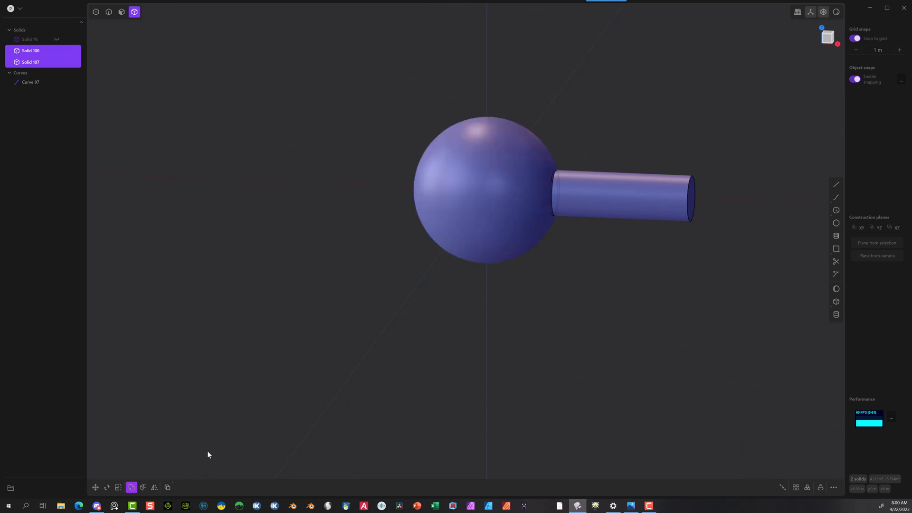
# Step: Delete the sphere and the long cylinder, keeping only the thin round button disc
pyautogui.click(445, 183)
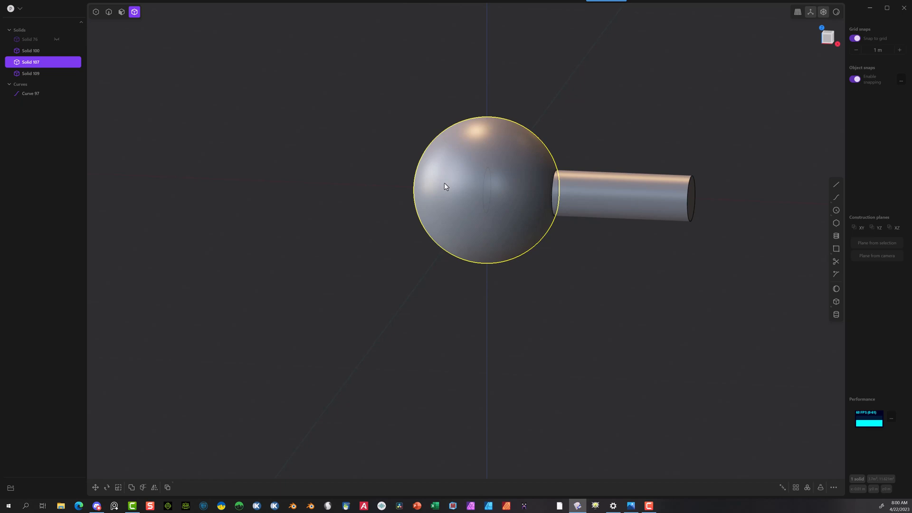
pyautogui.press('Delete')
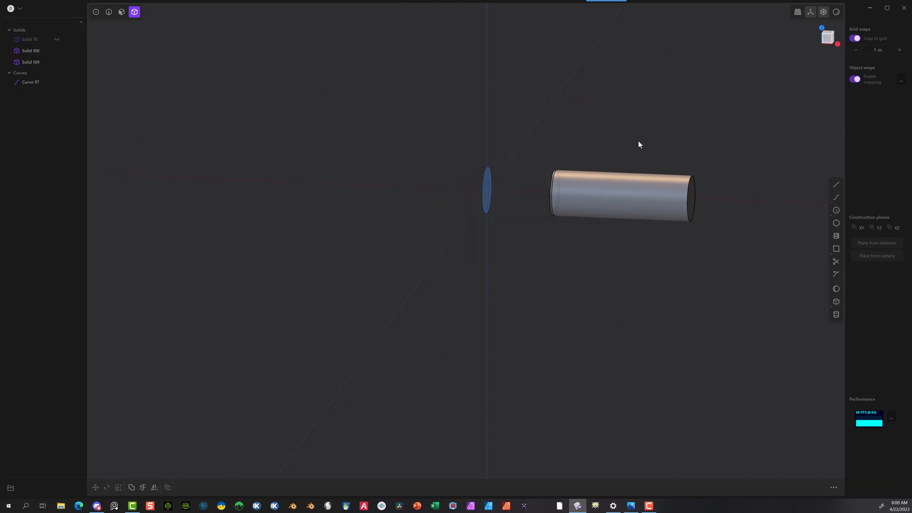
pyautogui.click(663, 195)
pyautogui.press('Delete')
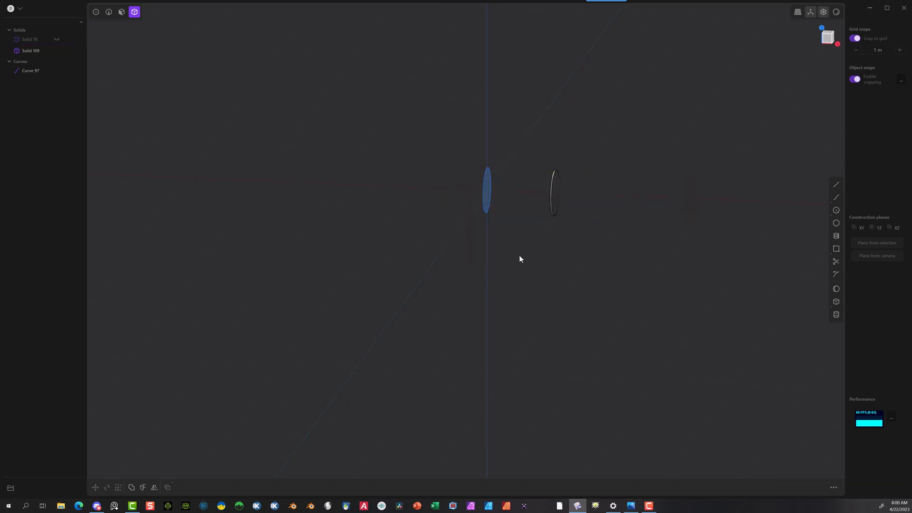
pyautogui.moveTo(556, 192); pyautogui.dragTo(537, 185, button='middle')
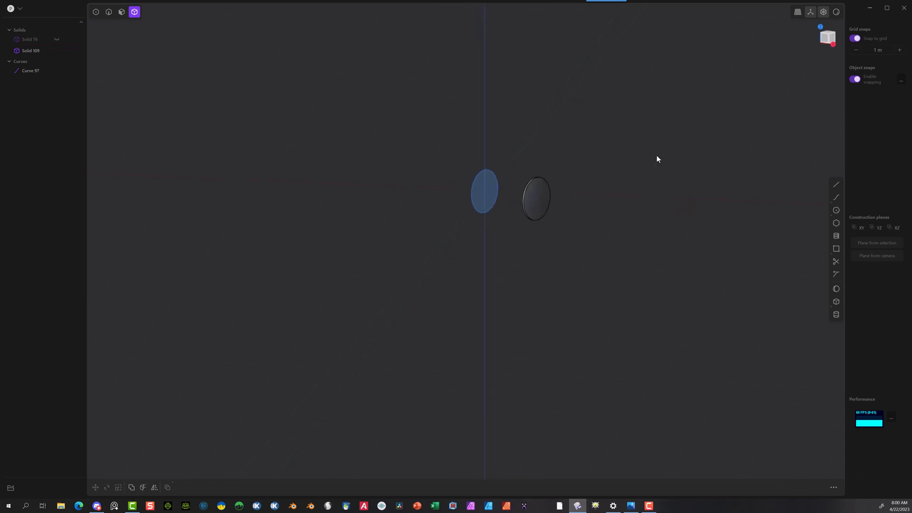
# Step: Unhide the hollow banded sphere and check how the button disc fits its round opening
pyautogui.click(58, 39)
pyautogui.scroll(5, 528, 202)
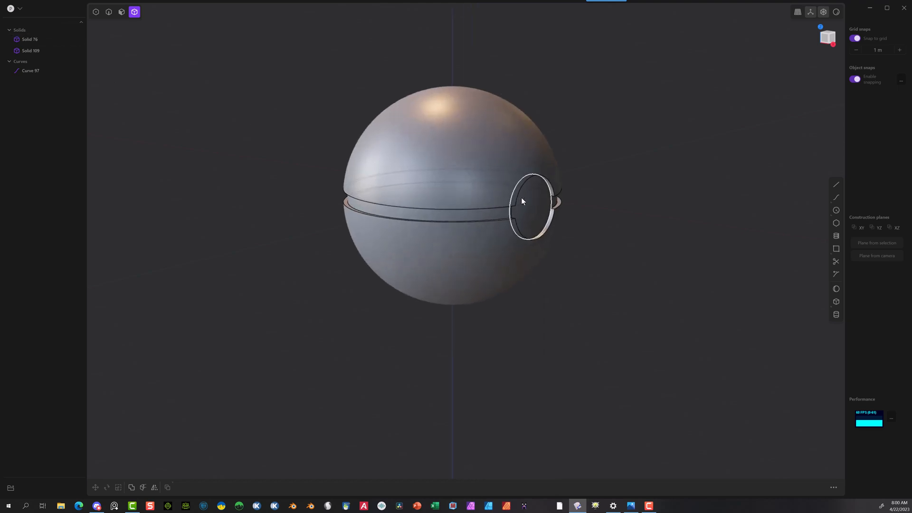
pyautogui.moveTo(527, 200); pyautogui.dragTo(546, 201, button='middle')
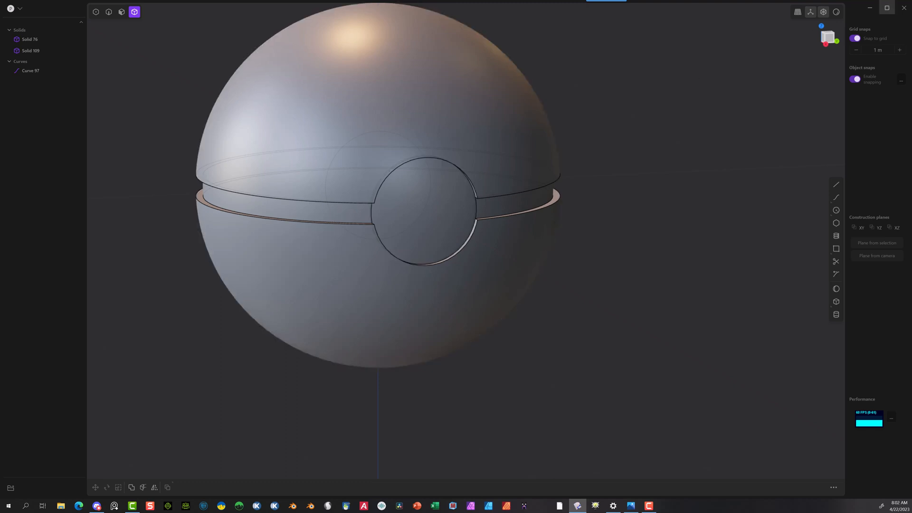
# Step: In the right view with grid snapping off, draw a rectangle centred on the origin, 3 m wide and about 0.15 m long, covering the band
pyautogui.click(829, 44)
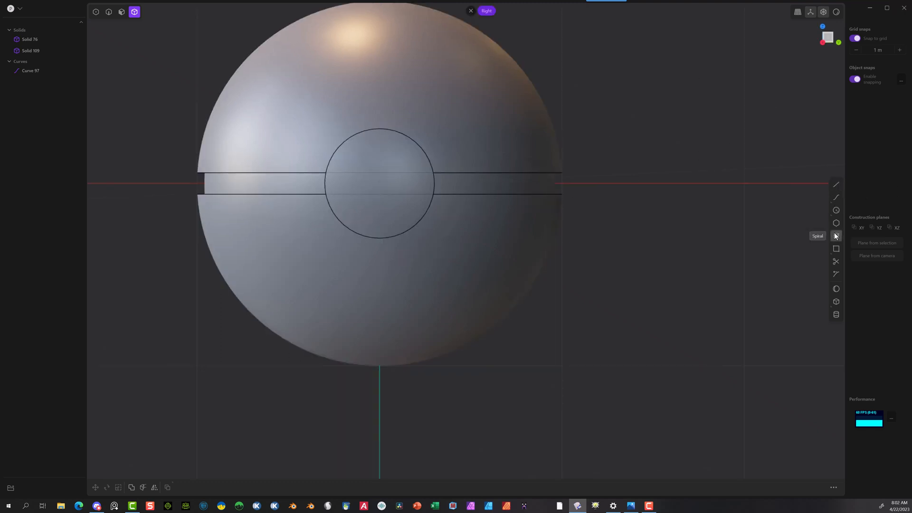
pyautogui.click(820, 247)
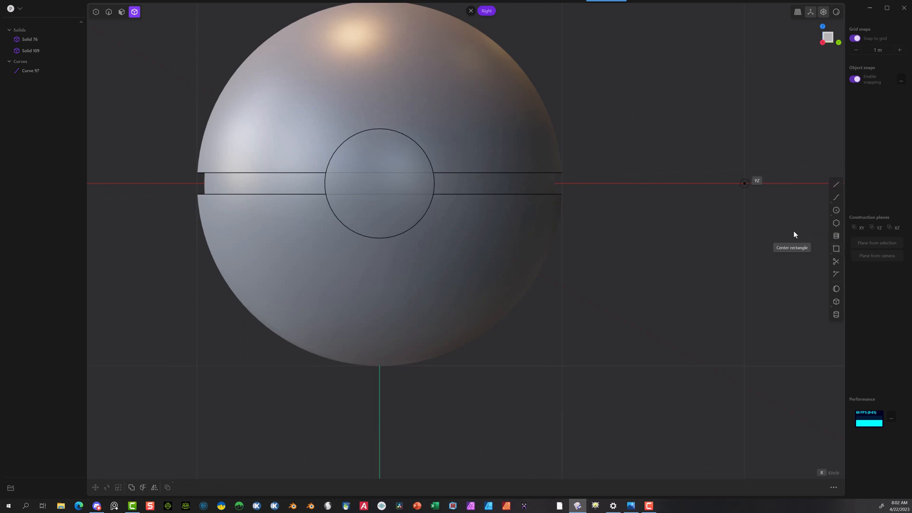
pyautogui.click(379, 184)
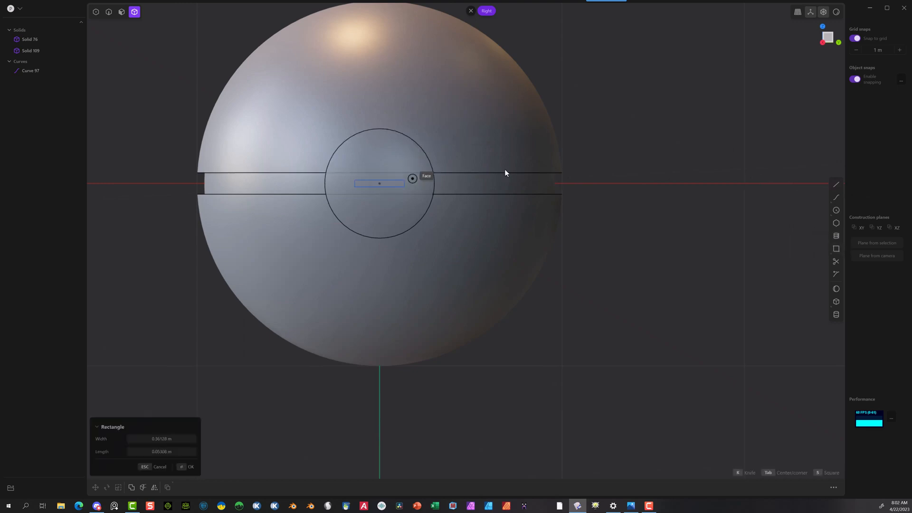
pyautogui.click(854, 38)
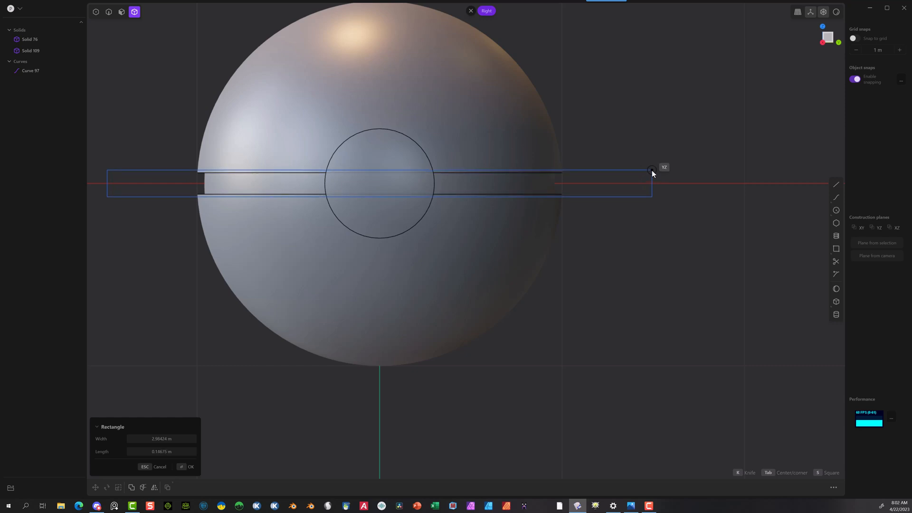
pyautogui.click(651, 170)
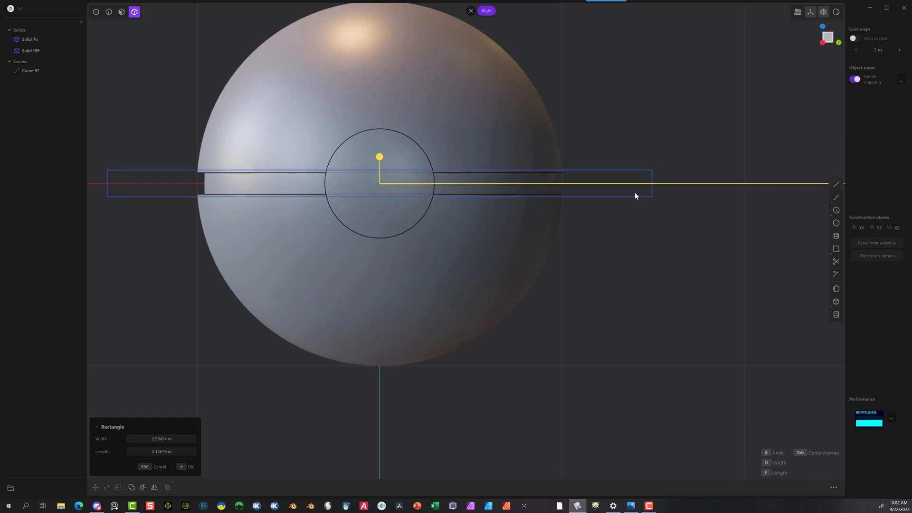
pyautogui.click(181, 439)
pyautogui.write('3')
pyautogui.click(182, 467)
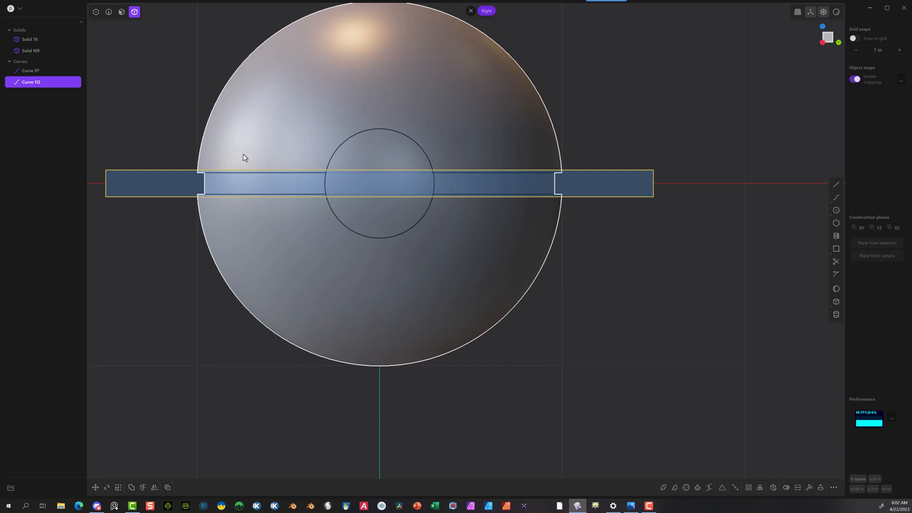
# Step: Cut the hollow sphere with the centred rectangle to separate the domes from the middle band
pyautogui.click(262, 143)
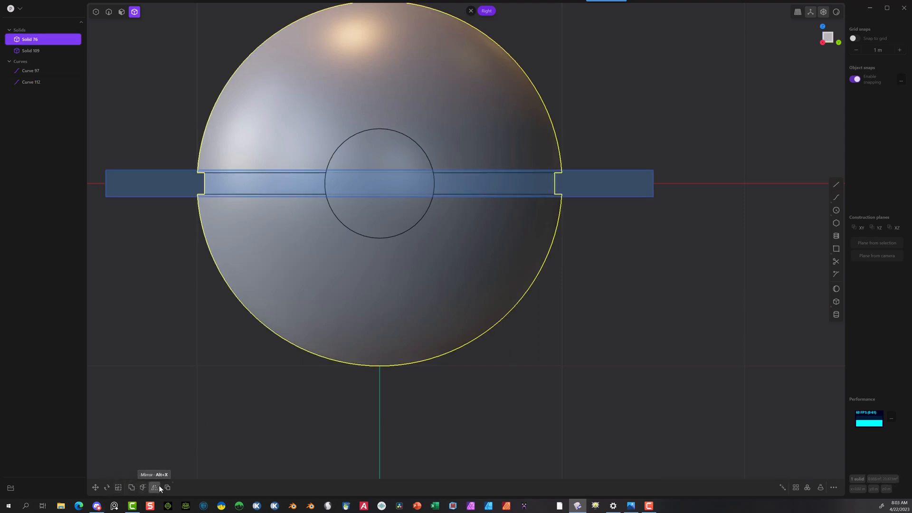
pyautogui.click(142, 488)
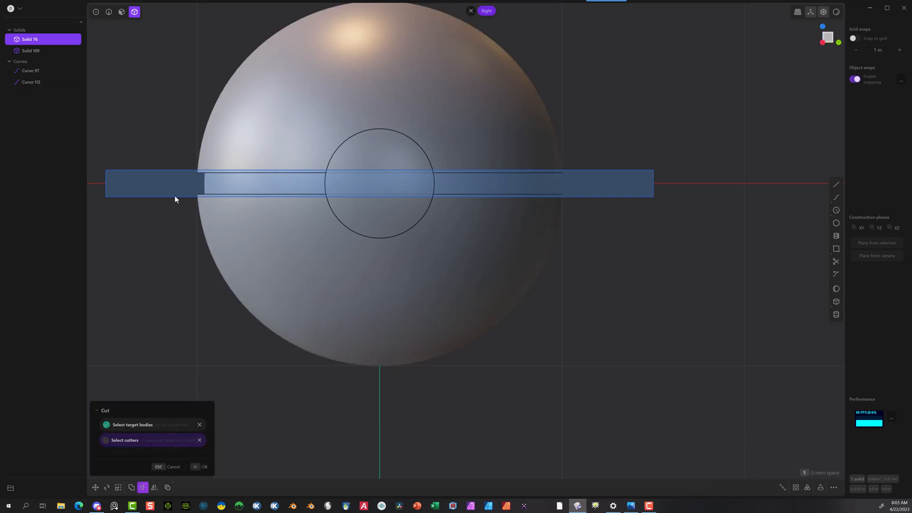
pyautogui.click(204, 471)
pyautogui.click(179, 344)
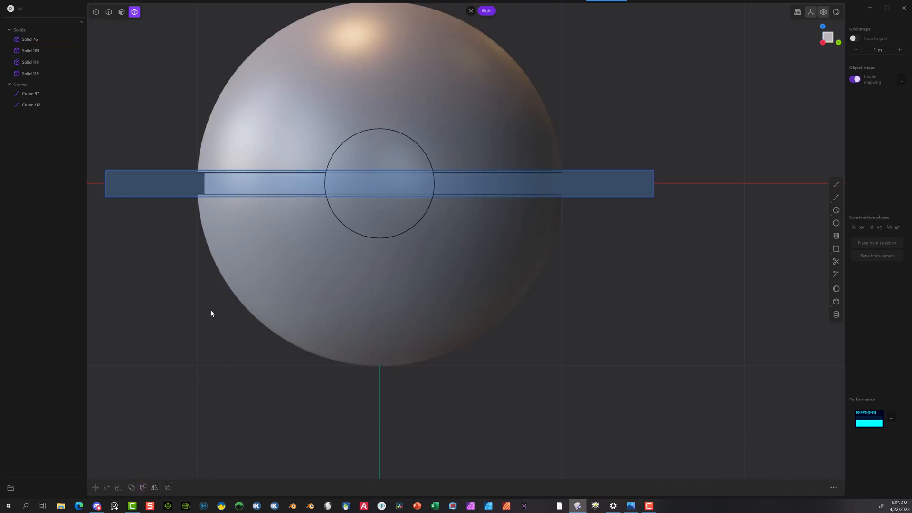
# Step: Cut the round button disc with the same rectangle
pyautogui.click(384, 149)
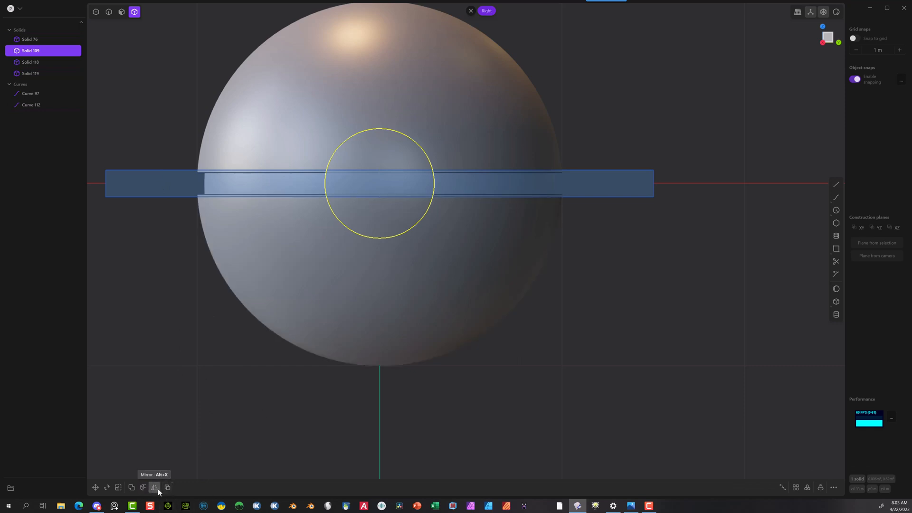
pyautogui.click(142, 487)
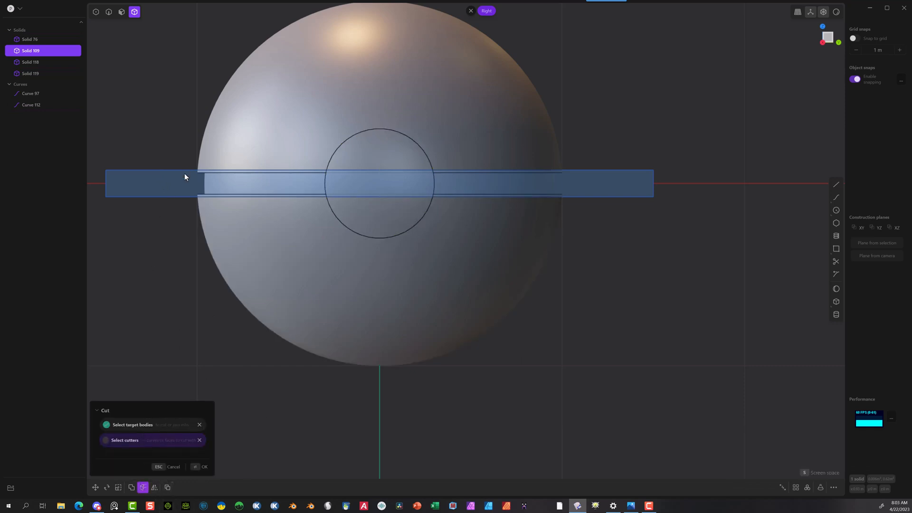
pyautogui.click(197, 467)
pyautogui.click(215, 351)
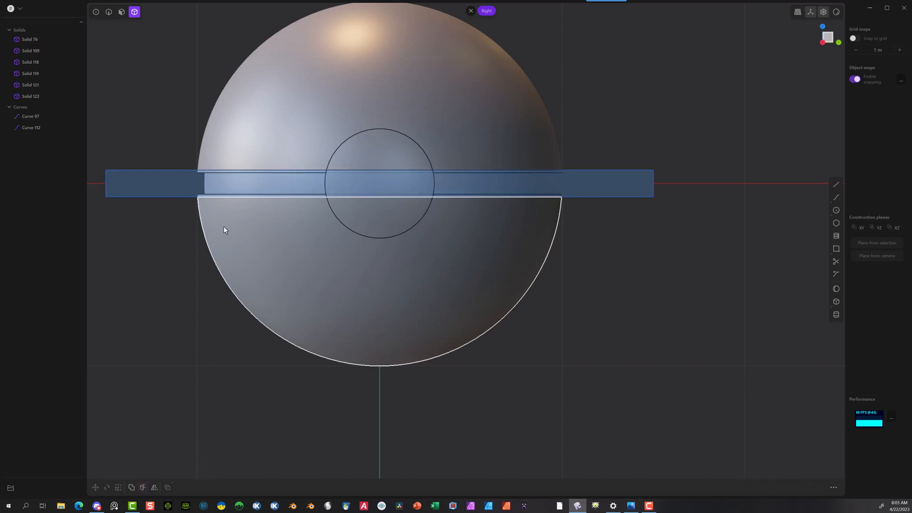
# Step: Hide the upper and lower domes and inspect the middle band and button pieces at an angle
pyautogui.click(505, 106)
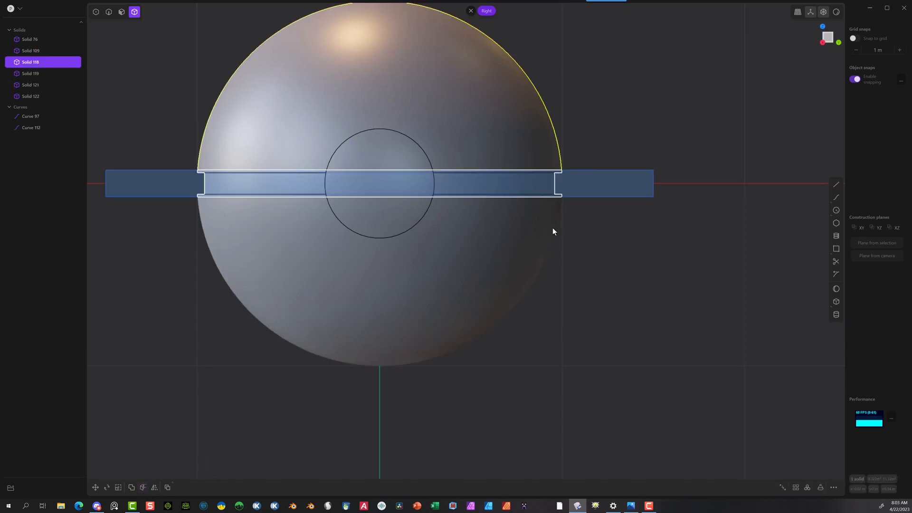
pyautogui.click(471, 329)
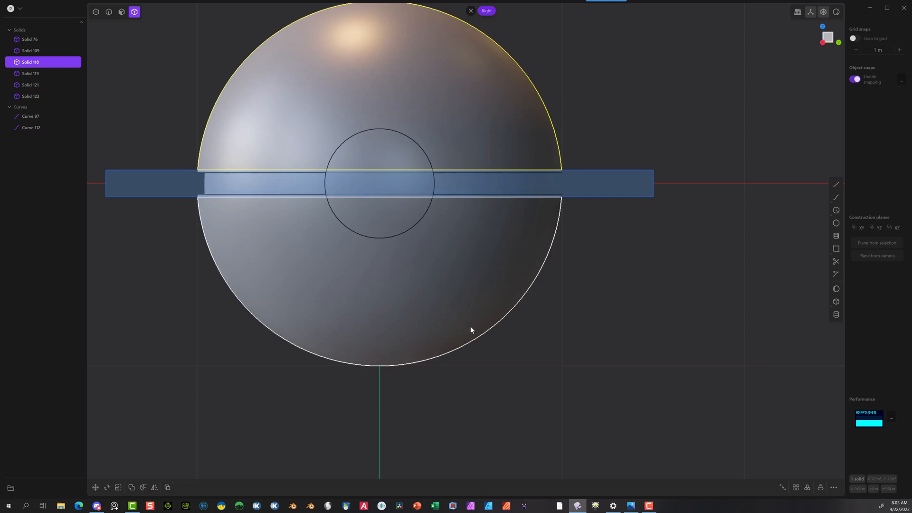
pyautogui.press('h')
pyautogui.moveTo(563, 322); pyautogui.dragTo(352, 309, button='middle')
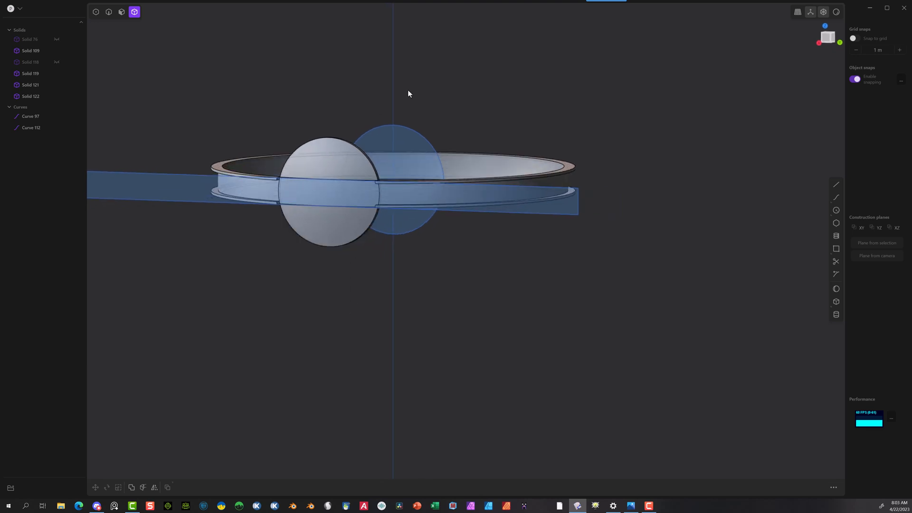
pyautogui.moveTo(412, 247); pyautogui.dragTo(521, 287, button='middle')
pyautogui.scroll(4, 593, 232)
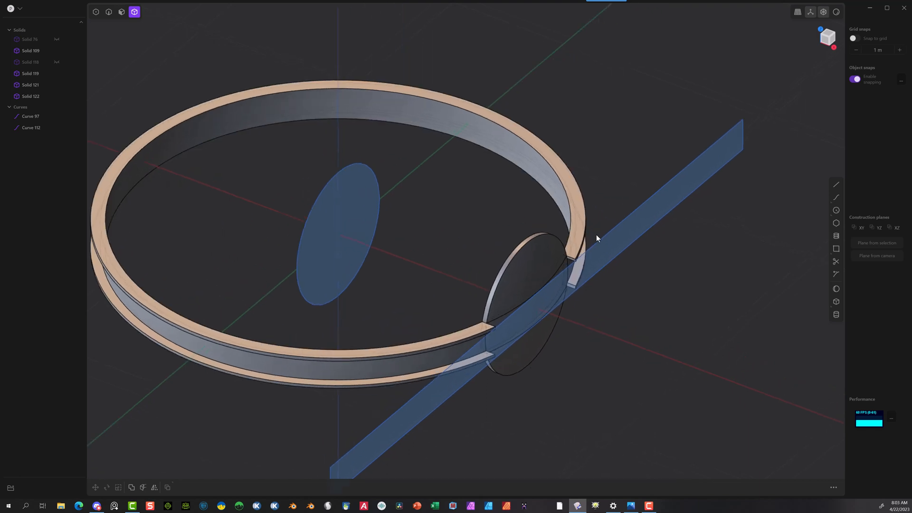
# Step: Delete the leftover circle and rectangle curves used for the cuts
pyautogui.scroll(-5, 612, 248)
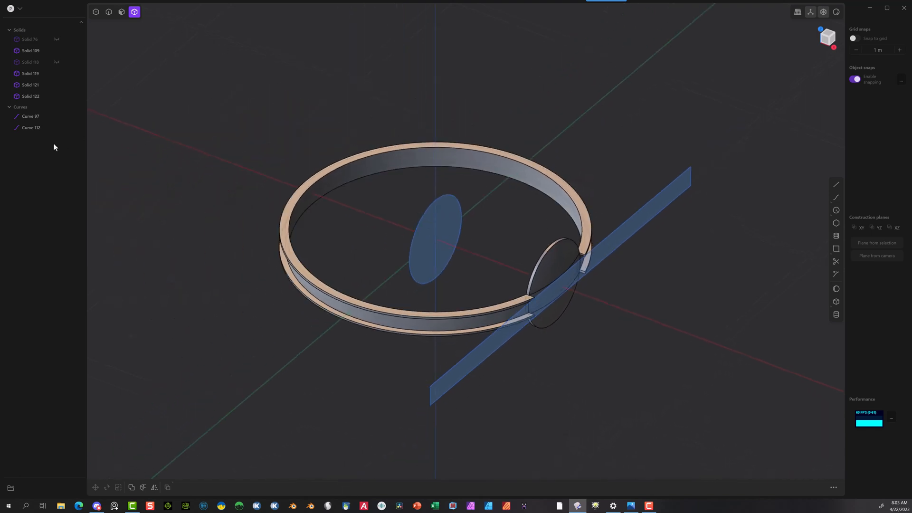
pyautogui.click(27, 128)
pyautogui.keyDown('shift'); pyautogui.click(33, 116); pyautogui.keyUp('shift')
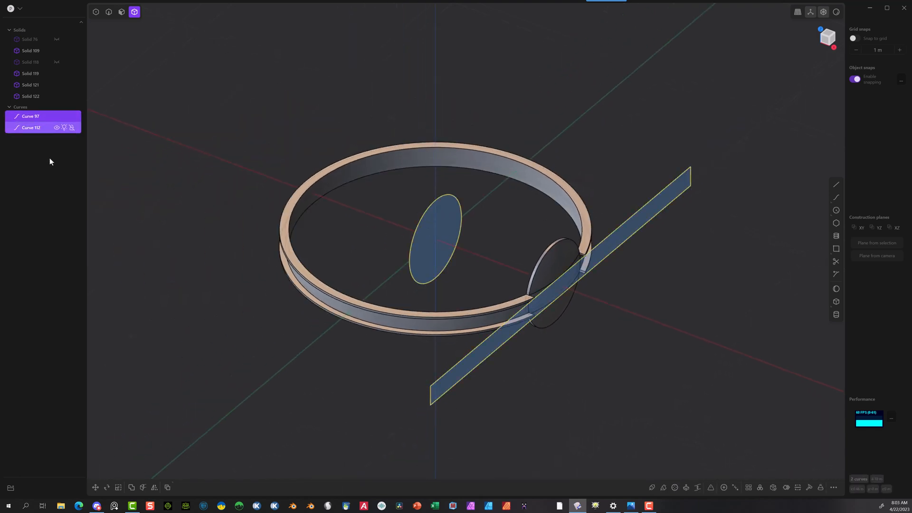
pyautogui.press('Delete')
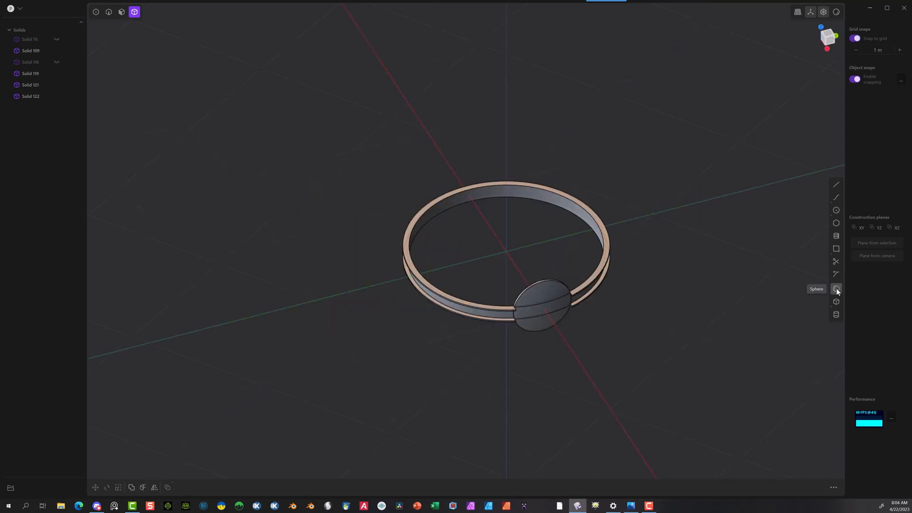
# Step: Add a sphere on the Y axis beside the band, with a radius just under 1 m
pyautogui.click(837, 290)
pyautogui.click(219, 325)
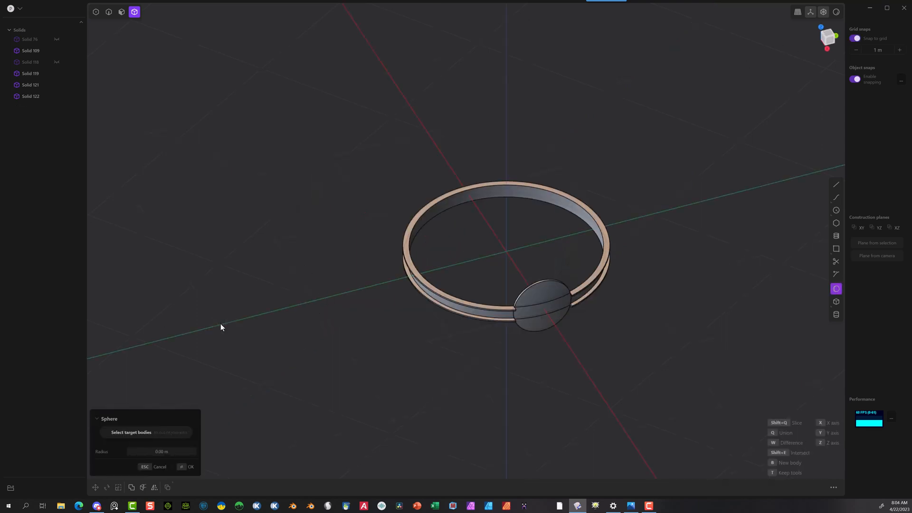
pyautogui.click(318, 300)
pyautogui.click(176, 452)
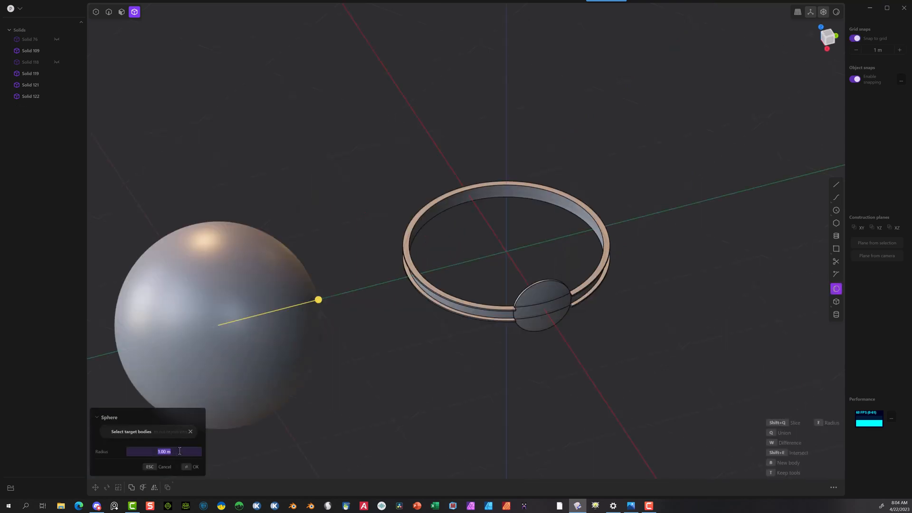
pyautogui.press('BackSpace')
pyautogui.click(190, 466)
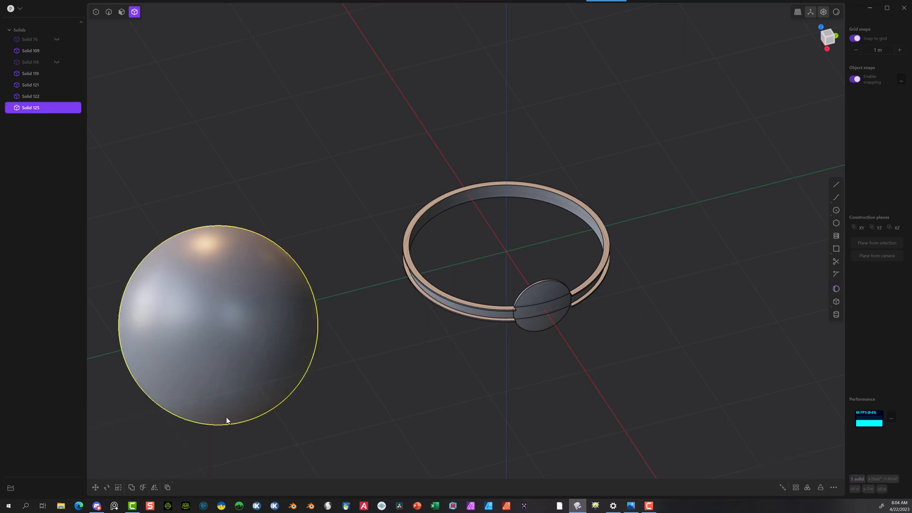
# Step: Move the sphere 3 m along the Y axis so it sits centred on the origin inside the band
pyautogui.click(303, 189)
pyautogui.click(210, 329)
pyautogui.press('g')
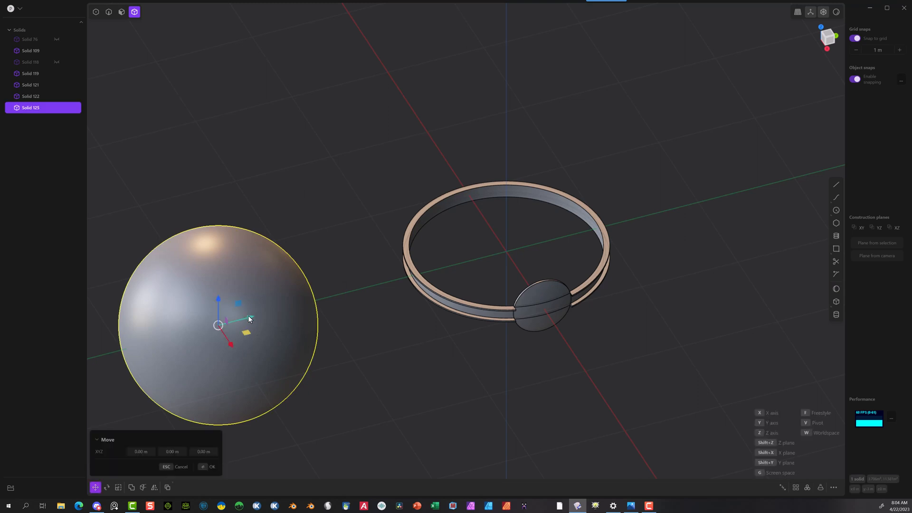
pyautogui.moveTo(249, 319); pyautogui.dragTo(506, 240)
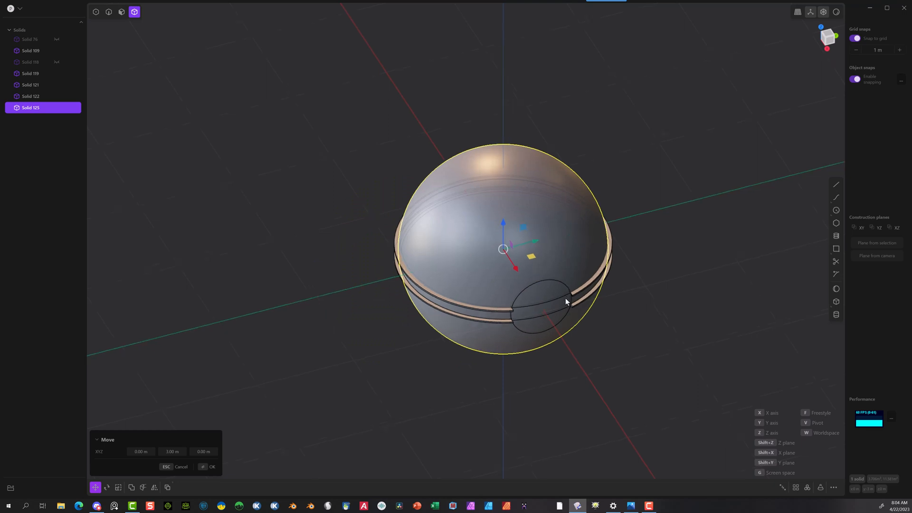
pyautogui.scroll(5, 565, 298)
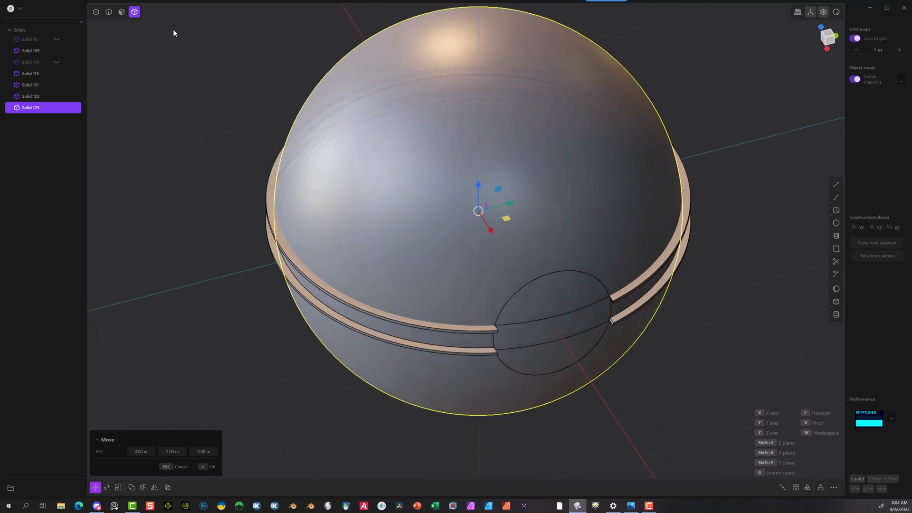
pyautogui.click(204, 468)
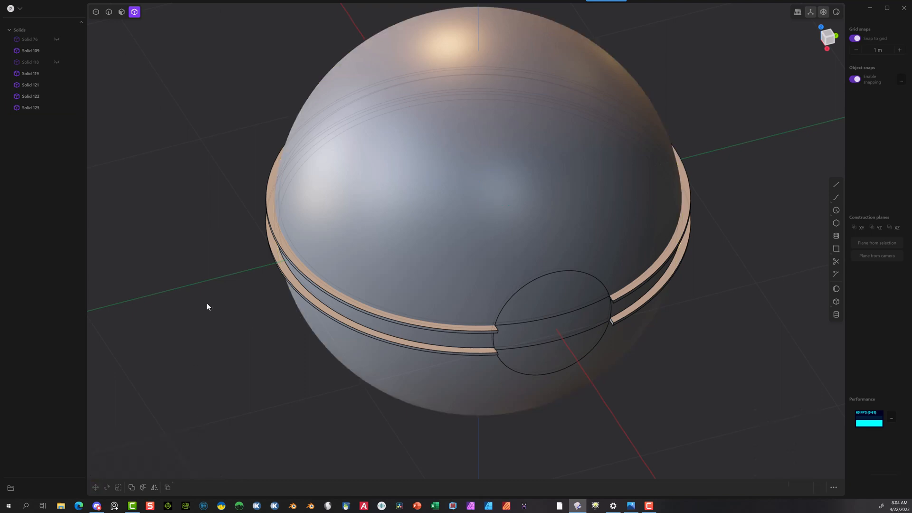
# Step: Slice the grooved middle band with the sphere
pyautogui.click(271, 205)
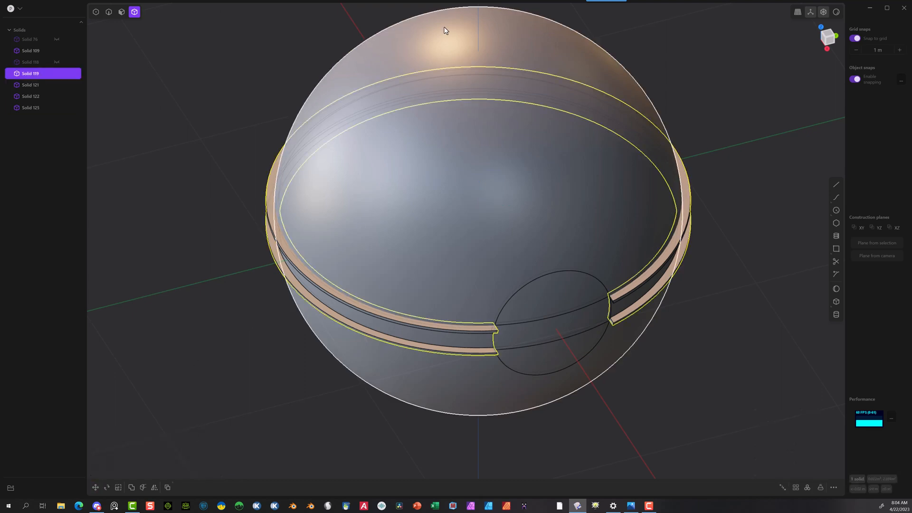
pyautogui.click(397, 49)
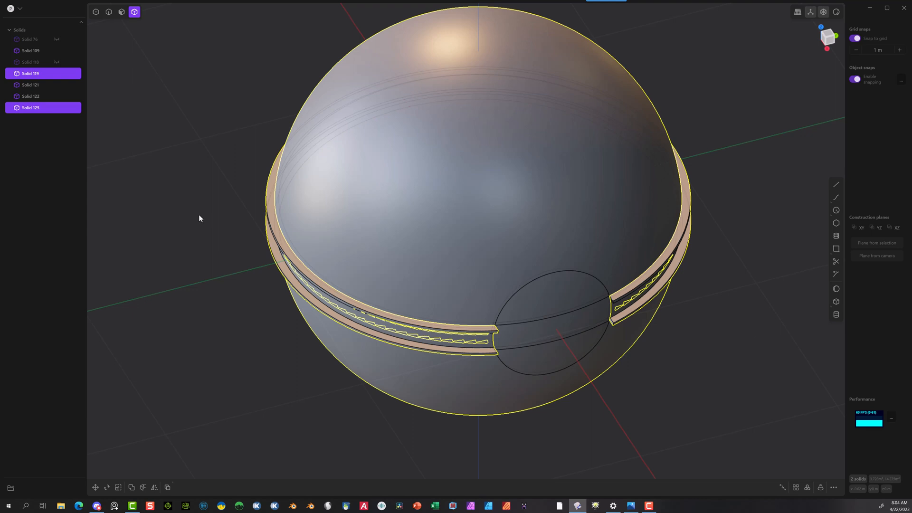
pyautogui.press('q')
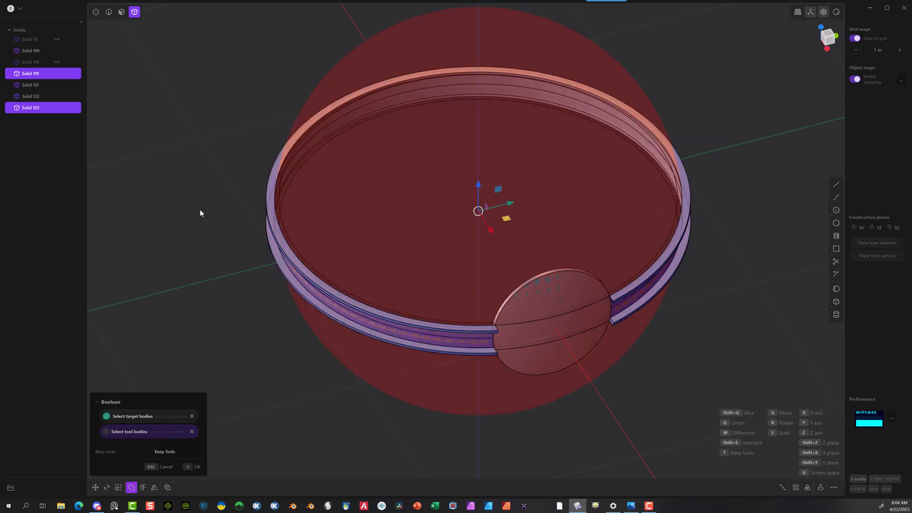
pyautogui.click(187, 466)
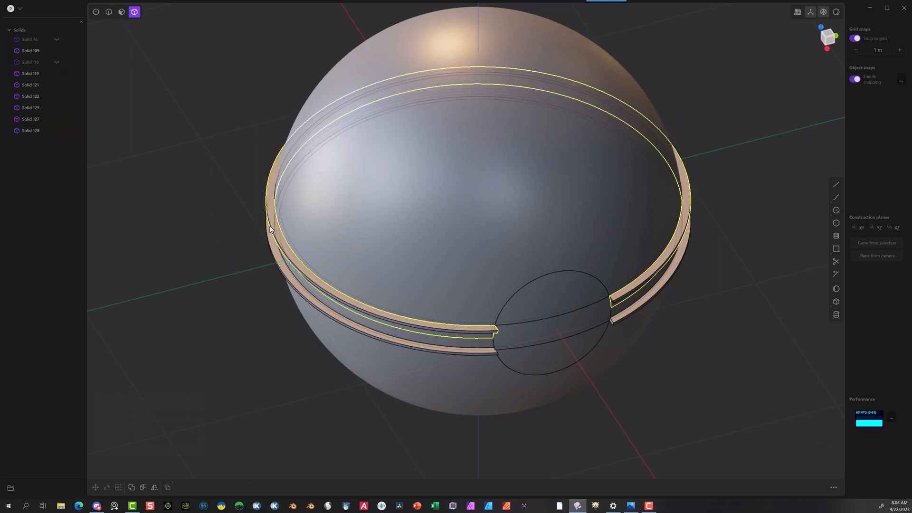
# Step: Delete the upper and lower outer rings and the solid sphere, leaving only the thin inner band and button pieces
pyautogui.click(270, 229)
pyautogui.press('Delete')
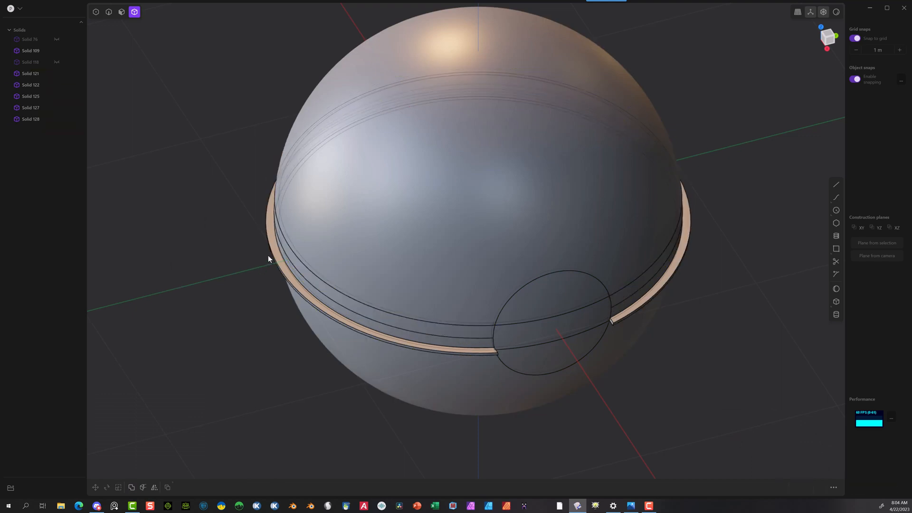
pyautogui.click(272, 256)
pyautogui.press('Delete')
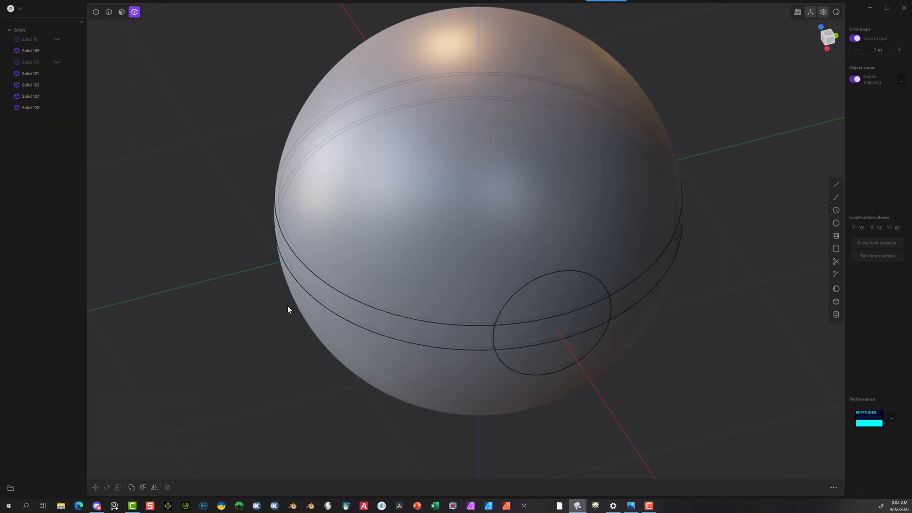
pyautogui.click(318, 335)
pyautogui.press('Delete')
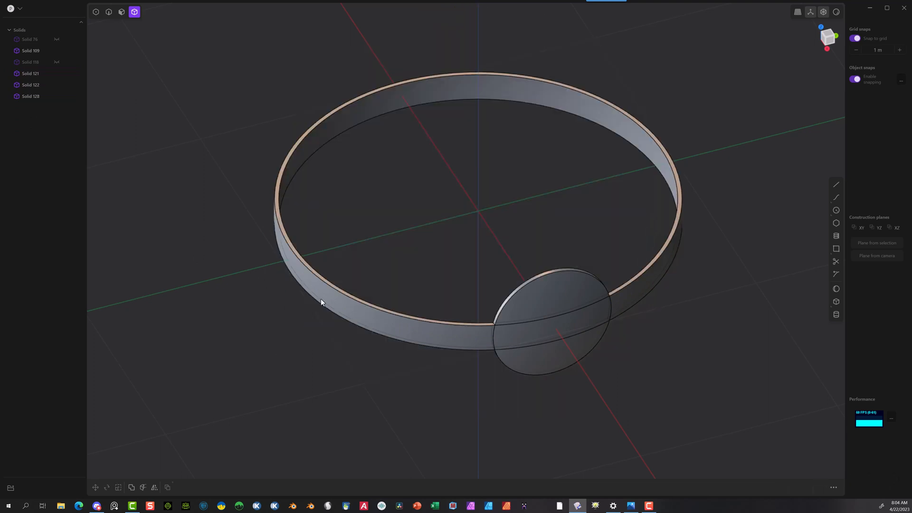
# Step: Show the hidden upper and lower domes again and inspect the assembled ball's band and button opening
pyautogui.moveTo(745, 222); pyautogui.dragTo(699, 167, button='middle')
pyautogui.scroll(1, 699, 166)
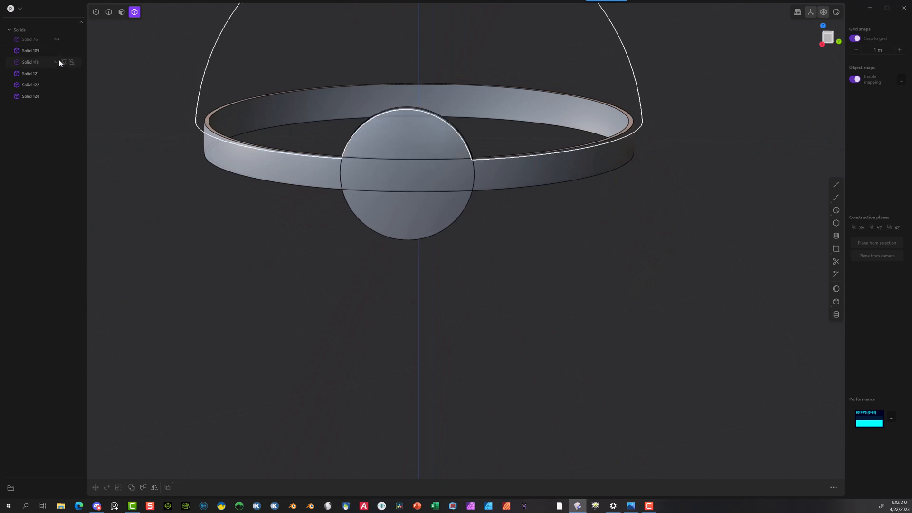
pyautogui.click(58, 63)
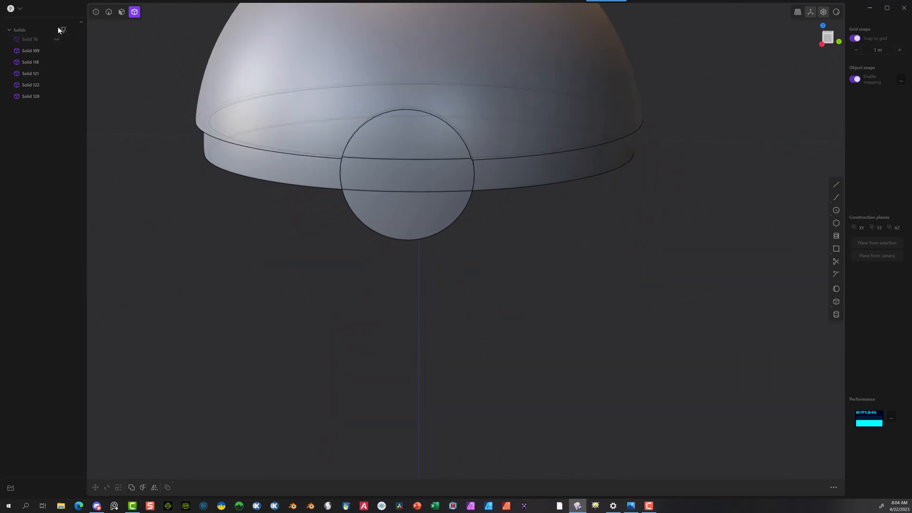
pyautogui.click(57, 37)
pyautogui.moveTo(116, 219)
pyautogui.mouseDown(button='middle')
pyautogui.moveTo(133, 203)
pyautogui.moveTo(34, 204)
pyautogui.moveTo(143, 223)
pyautogui.moveTo(148, 247)
pyautogui.moveTo(185, 250)
pyautogui.moveTo(119, 318)
pyautogui.mouseUp(button='middle')
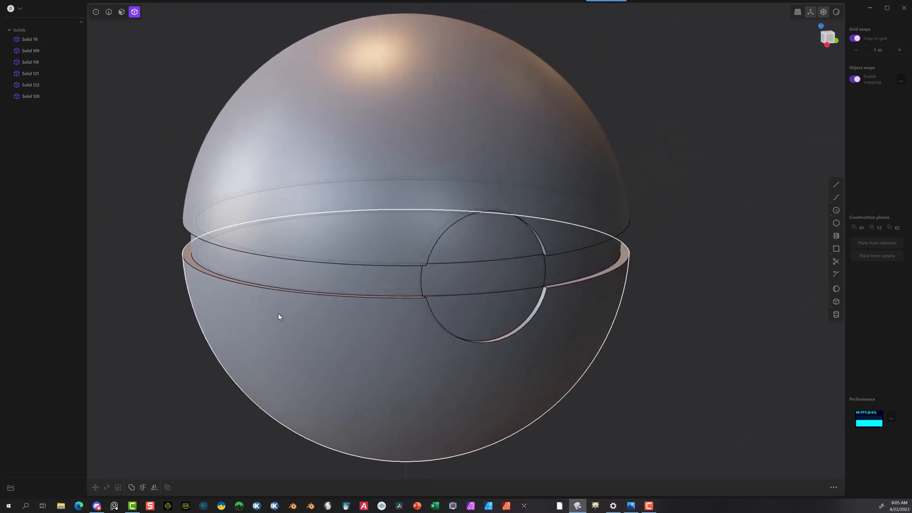
pyautogui.moveTo(189, 265); pyautogui.dragTo(209, 244, button='middle')
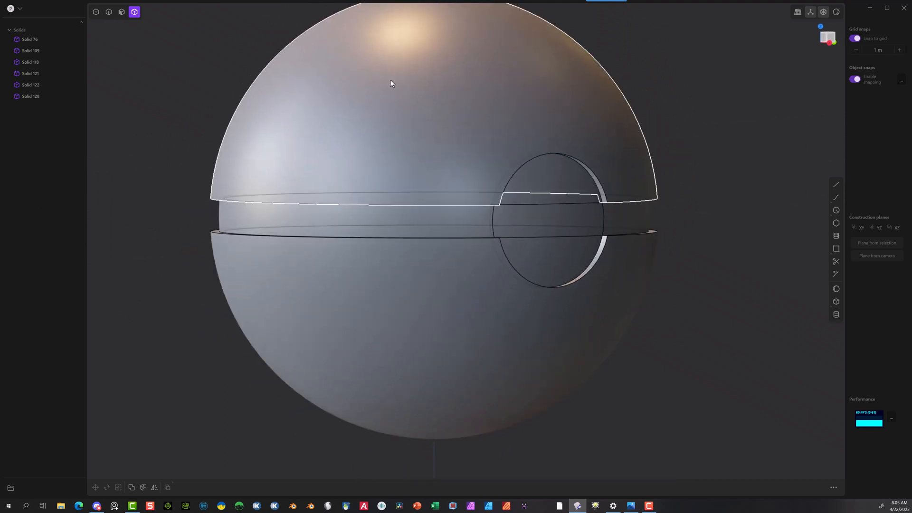
pyautogui.moveTo(642, 179)
pyautogui.mouseDown(button='middle')
pyautogui.moveTo(608, 165)
pyautogui.moveTo(636, 187)
pyautogui.mouseUp(button='middle')
pyautogui.scroll(1, 635, 184)
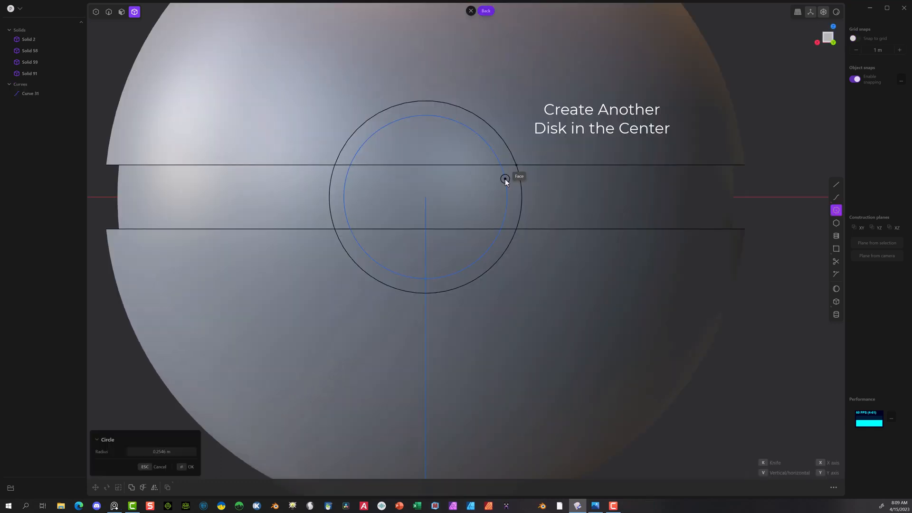
# Step: In the back view, draw a circle of 0.25 m radius centred on the round button disc
pyautogui.click(174, 452)
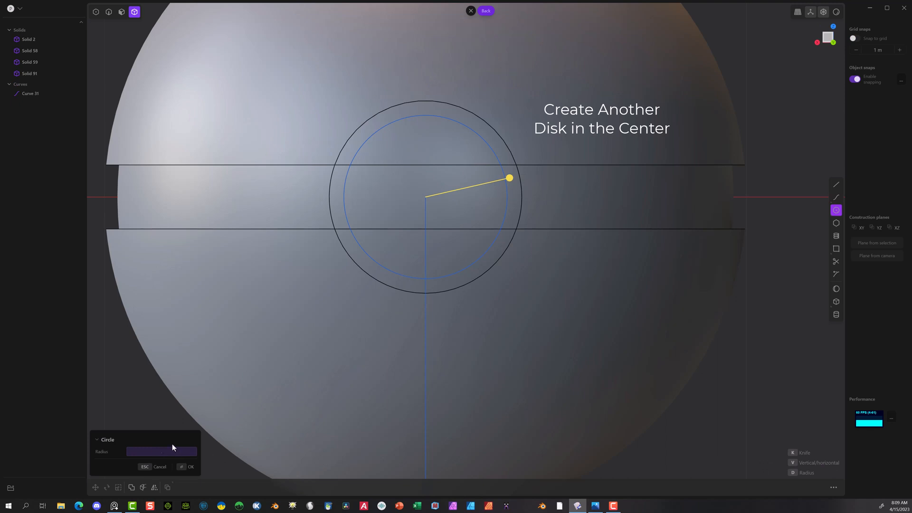
pyautogui.write('.25')
pyautogui.press('Return')
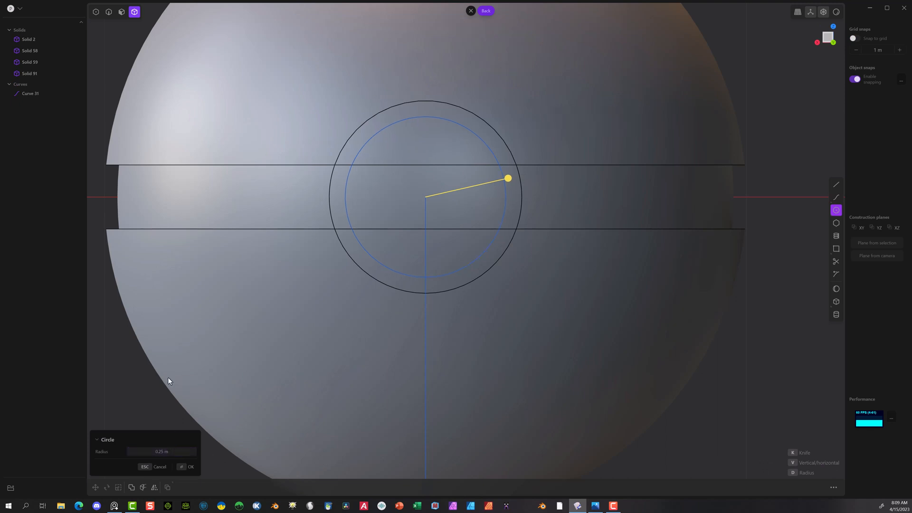
pyautogui.click(183, 467)
# Step: Extrude the 0.25 m circle's face about 0.246 m inward into the ball as a new body
pyautogui.moveTo(208, 375); pyautogui.dragTo(627, 226, button='middle')
pyautogui.scroll(-5, 627, 226)
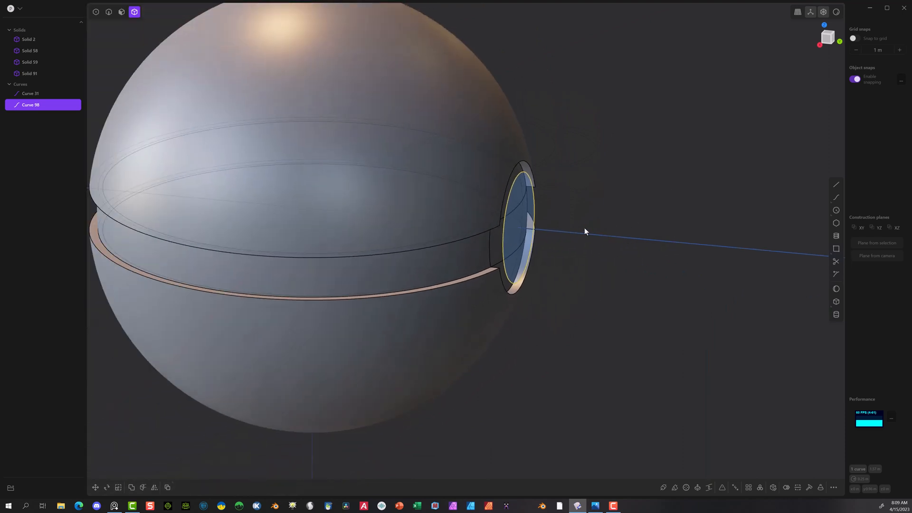
pyautogui.moveTo(589, 212); pyautogui.dragTo(607, 197, button='middle')
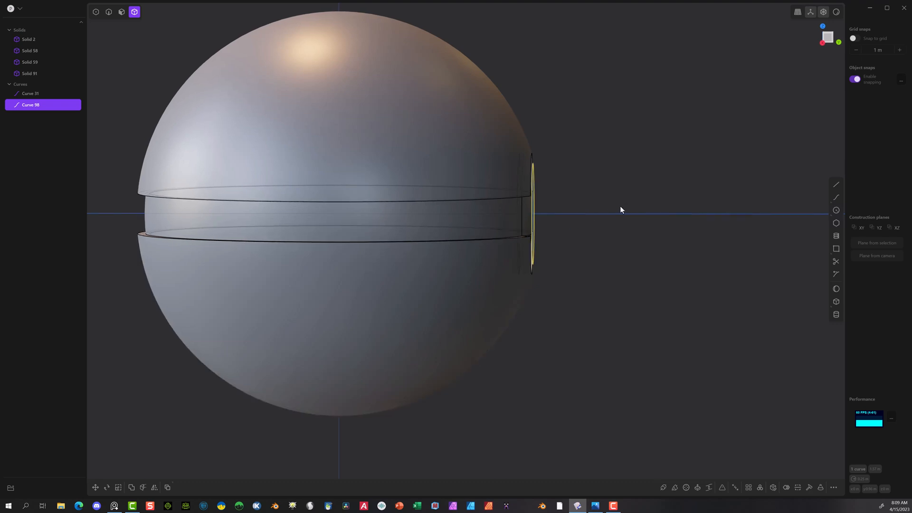
pyautogui.moveTo(620, 205); pyautogui.dragTo(460, 151, button='middle')
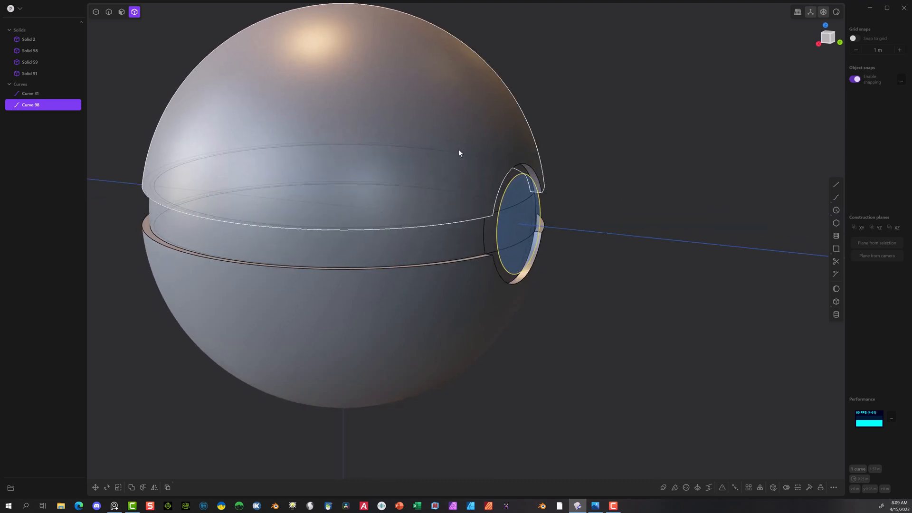
pyautogui.click(122, 12)
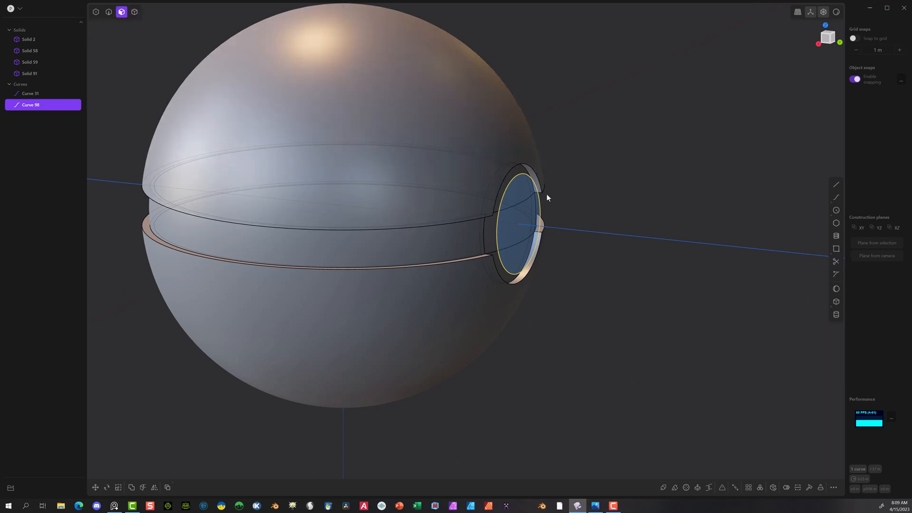
pyautogui.click(523, 189)
pyautogui.press('e')
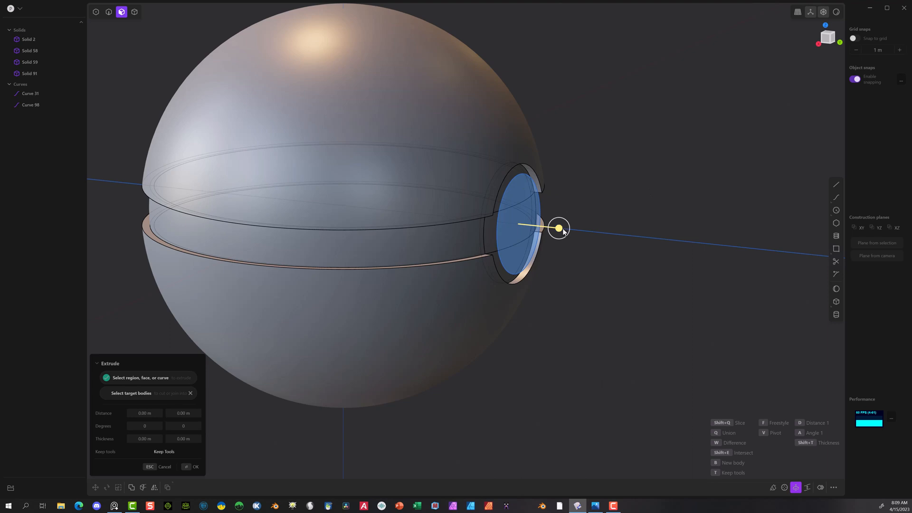
pyautogui.moveTo(559, 228); pyautogui.dragTo(557, 206)
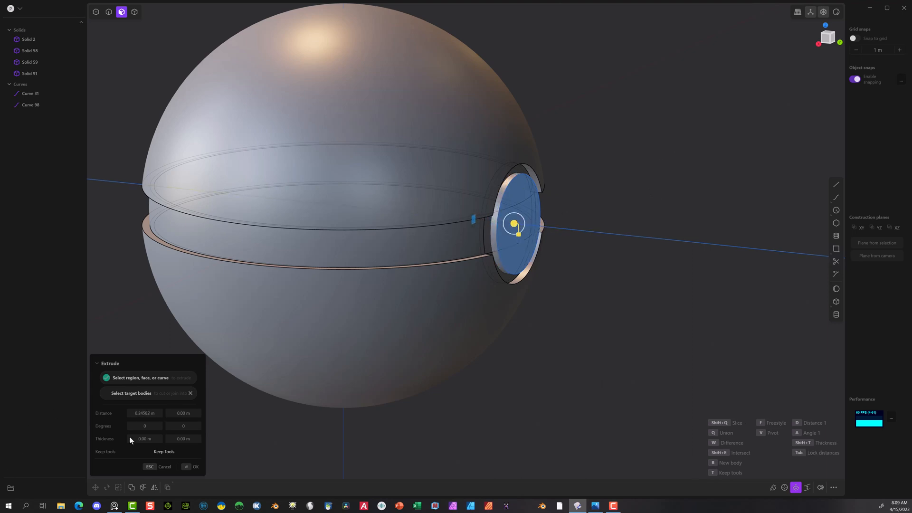
pyautogui.click(186, 468)
# Step: In the right view with grid snapping on, create a sphere slightly under 1 m in radius, centred at Y -5 m level with the ball
pyautogui.moveTo(723, 358); pyautogui.dragTo(728, 322, button='middle')
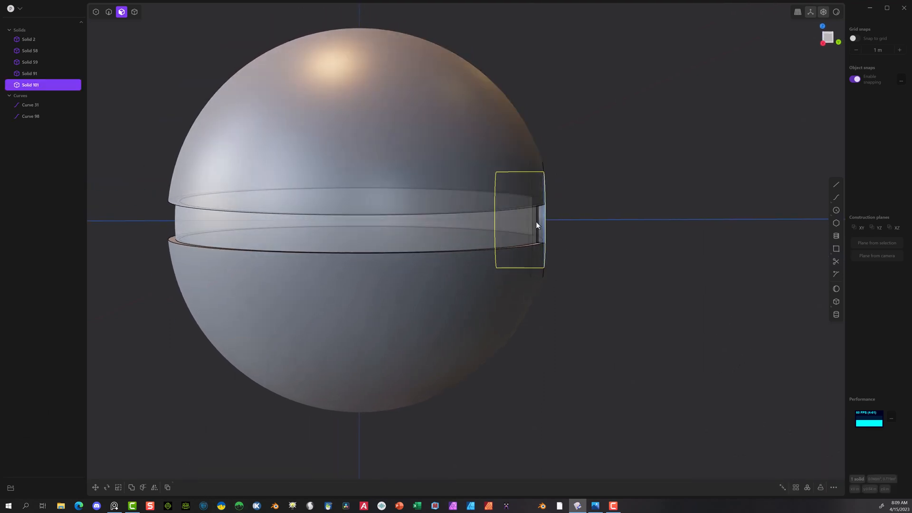
pyautogui.moveTo(642, 223); pyautogui.dragTo(482, 228, button='middle')
pyautogui.scroll(-10, 425, 203)
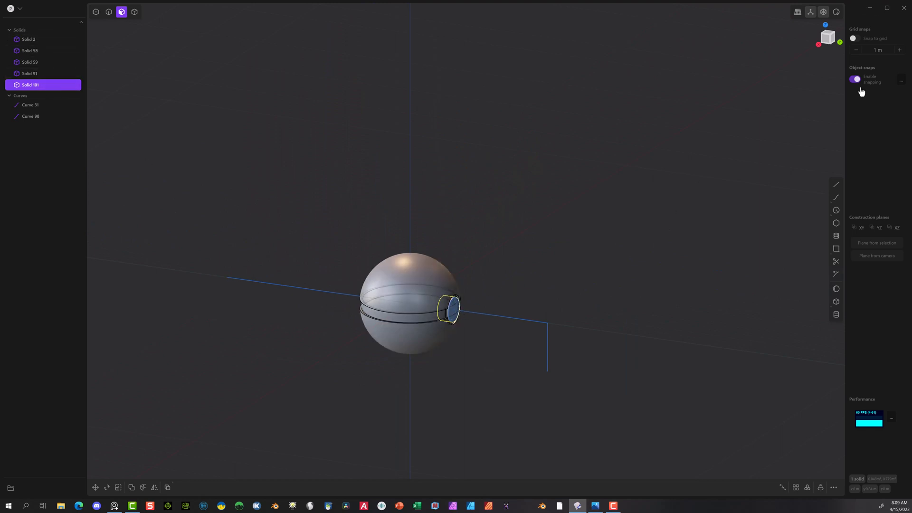
pyautogui.click(821, 41)
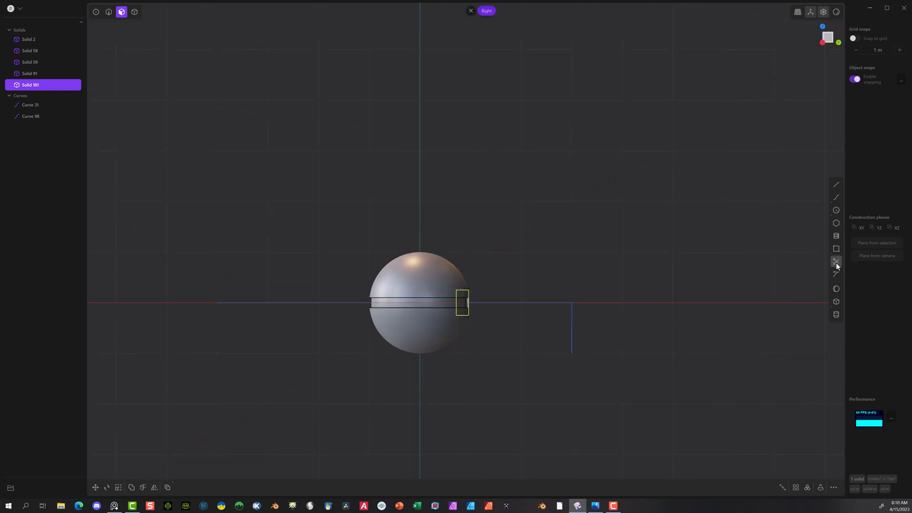
pyautogui.click(835, 288)
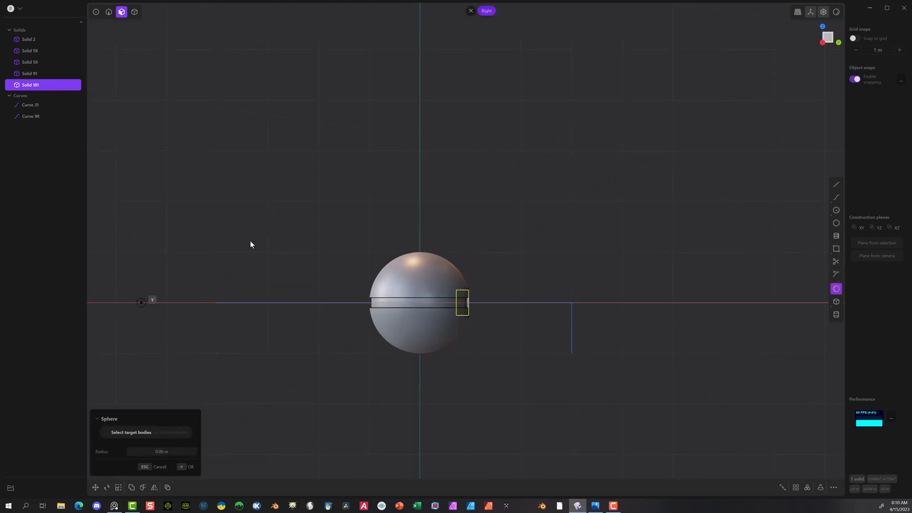
pyautogui.click(854, 39)
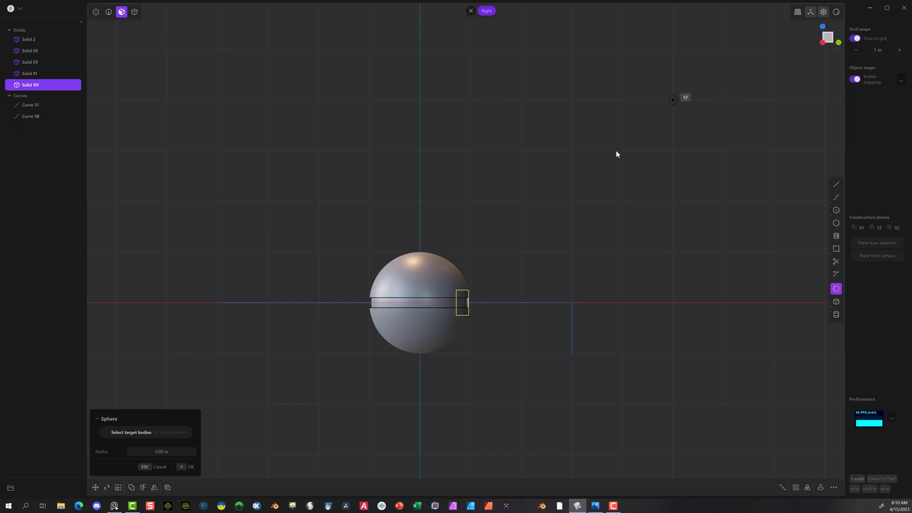
pyautogui.click(173, 303)
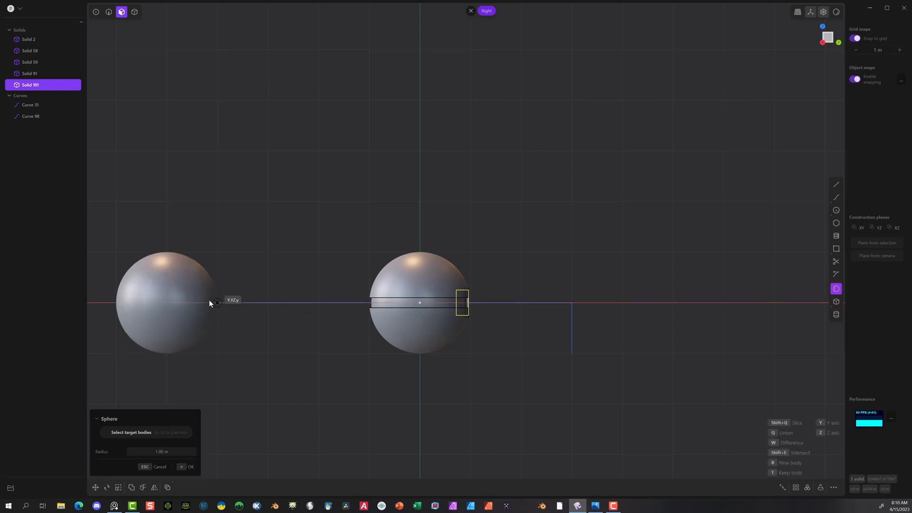
pyautogui.click(209, 300)
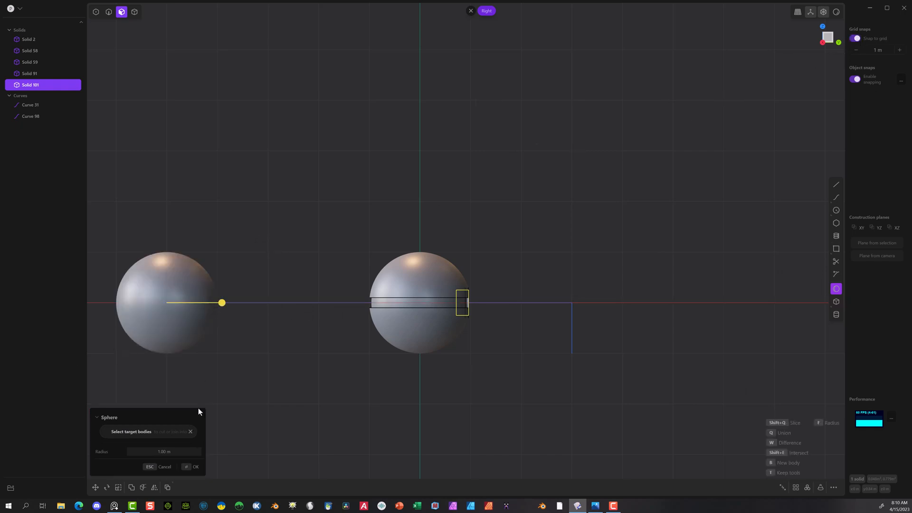
pyautogui.click(176, 452)
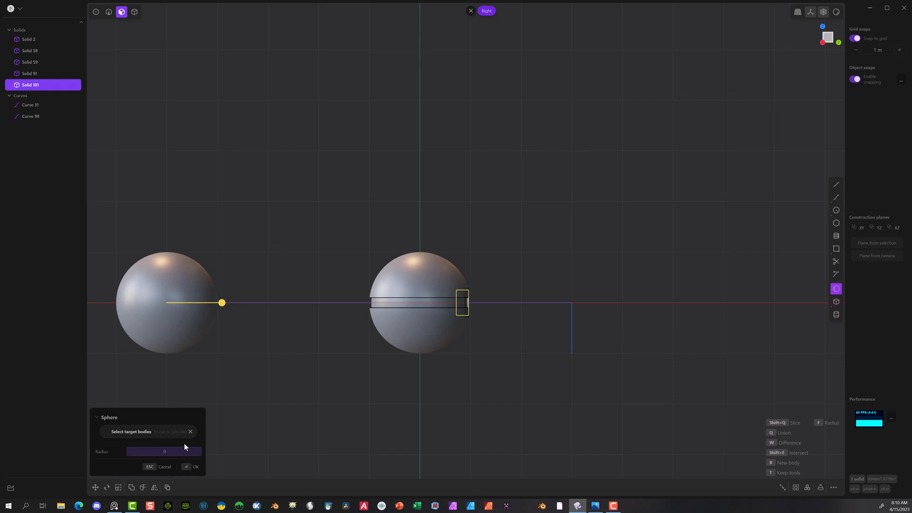
pyautogui.click(190, 466)
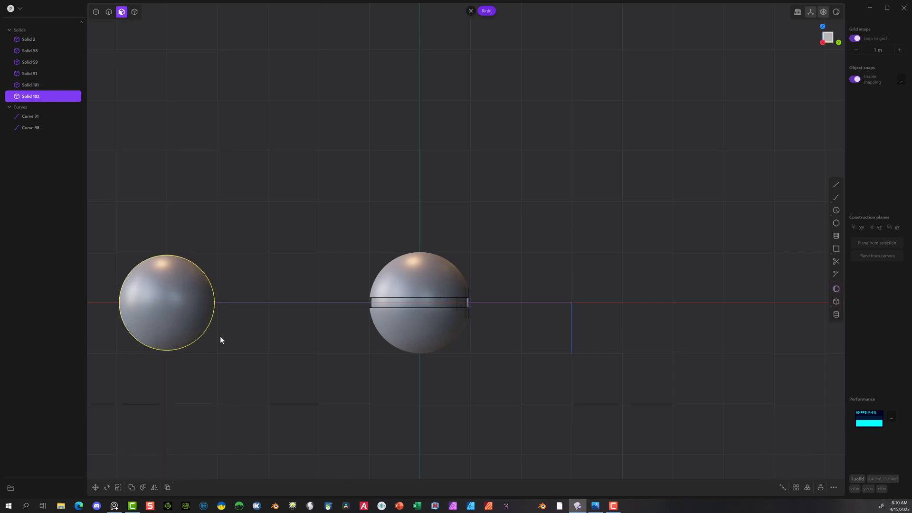
# Step: Move the new sphere 5 m along the Y axis so its centre coincides with the ball's centre
pyautogui.scroll(-5, 198, 280)
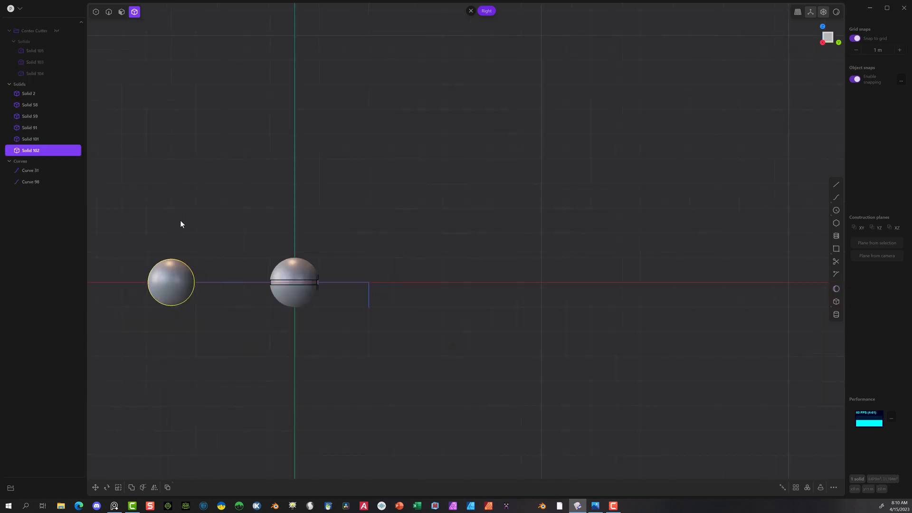
pyautogui.press('g')
pyautogui.moveTo(206, 281); pyautogui.dragTo(330, 284)
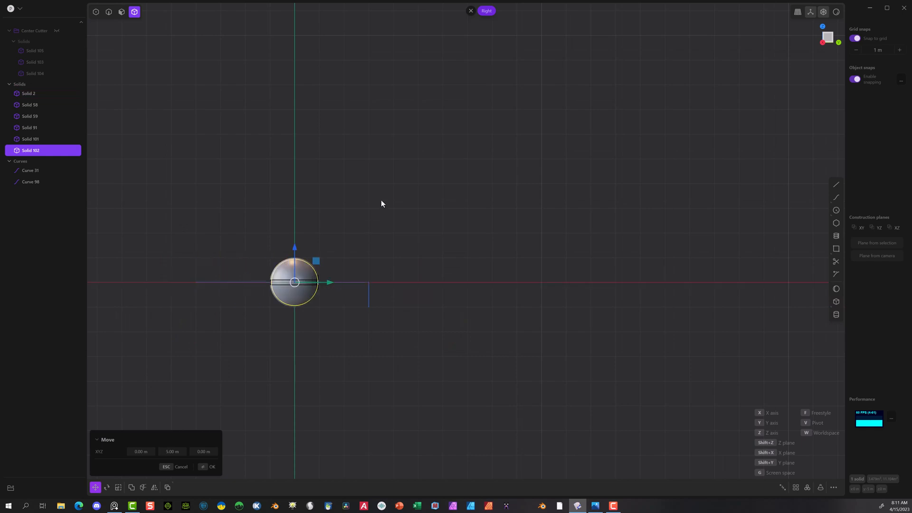
pyautogui.moveTo(381, 203); pyautogui.dragTo(452, 264, button='middle')
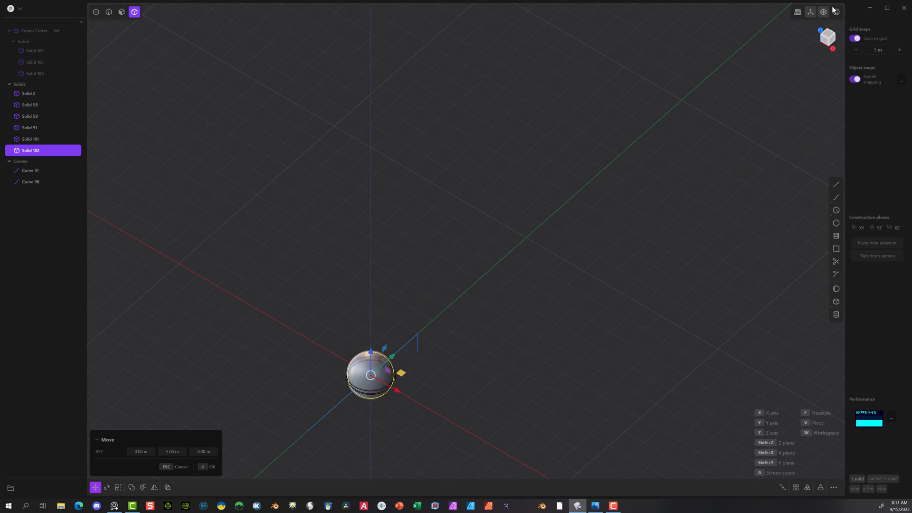
pyautogui.scroll(5, 358, 354)
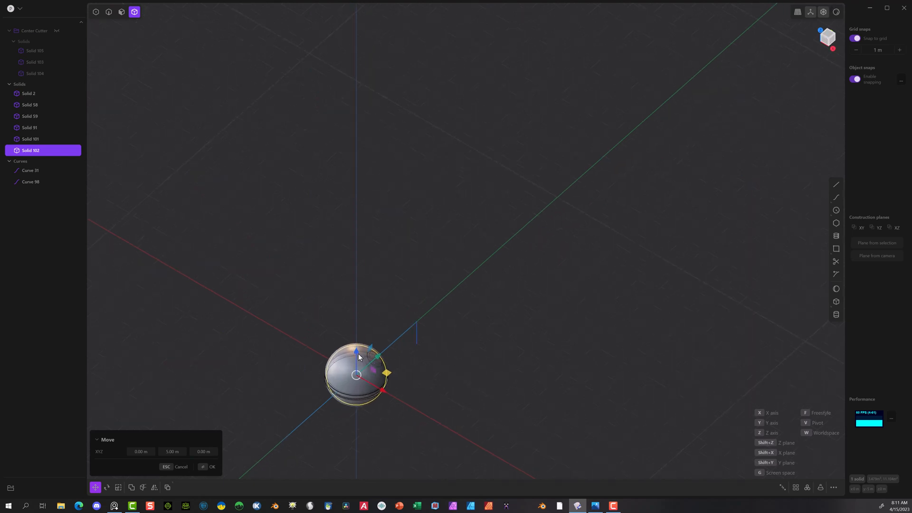
pyautogui.moveTo(385, 207); pyautogui.dragTo(421, 17, button='middle')
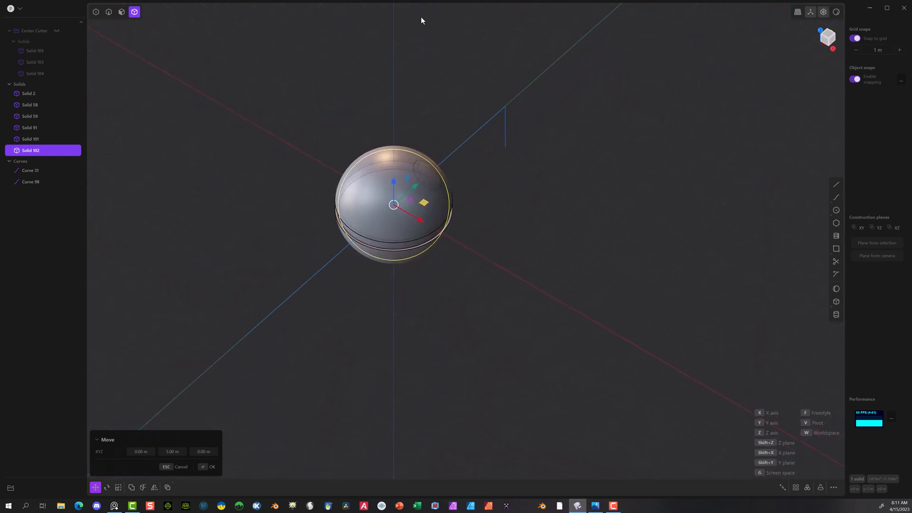
pyautogui.scroll(3, 414, 261)
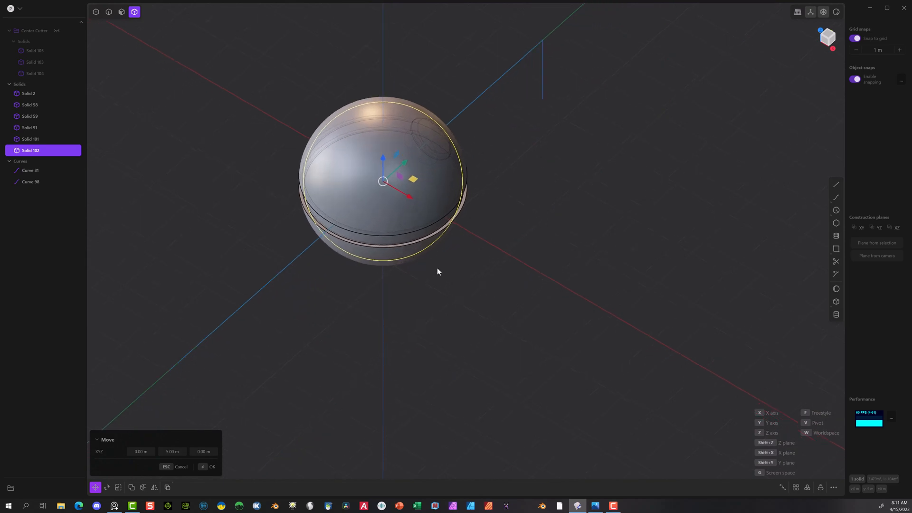
pyautogui.moveTo(481, 425); pyautogui.dragTo(479, 395, button='middle')
pyautogui.press('Return')
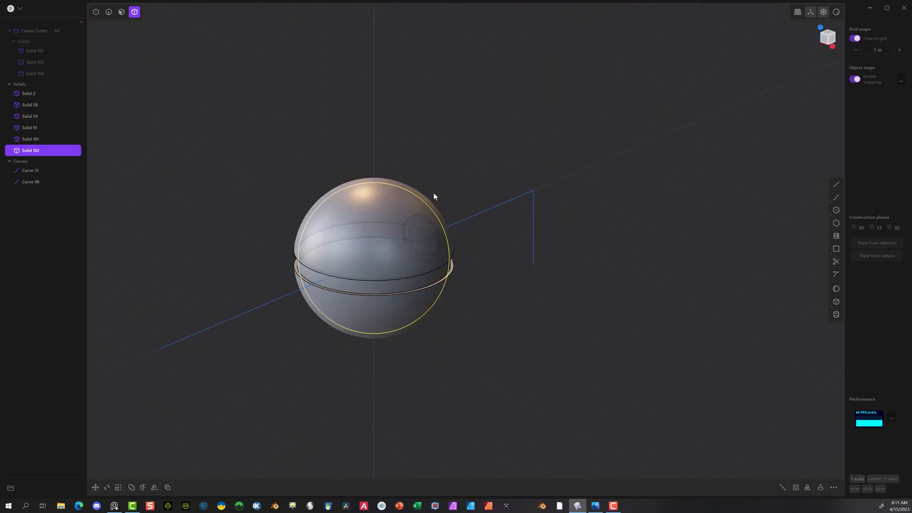
# Step: Turn off grid snapping for the work around the ball's button opening
pyautogui.keyDown('shift'); pyautogui.moveTo(540, 323); pyautogui.dragTo(560, 285, button='middle'); pyautogui.keyUp('shift')
pyautogui.click(861, 38)
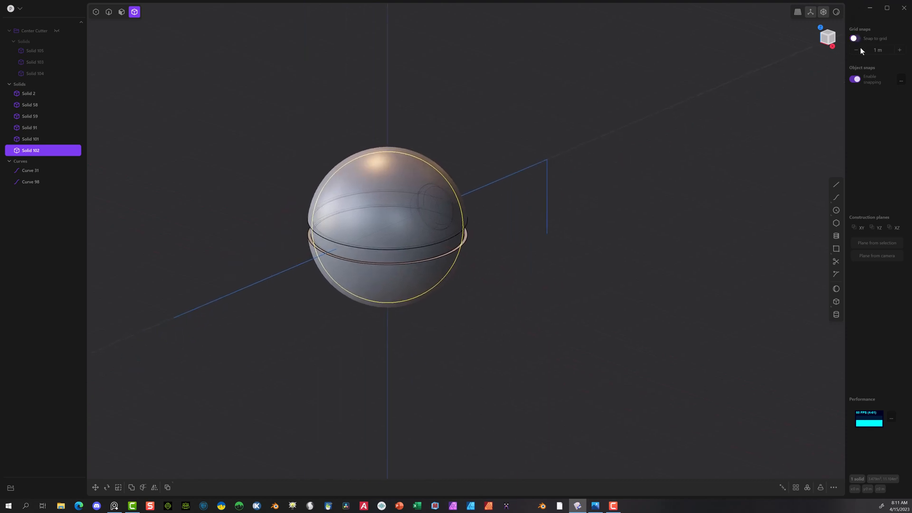
pyautogui.moveTo(788, 180); pyautogui.dragTo(705, 210, button='middle')
pyautogui.scroll(5, 250, 243)
pyautogui.moveTo(388, 167); pyautogui.dragTo(390, 109, button='middle')
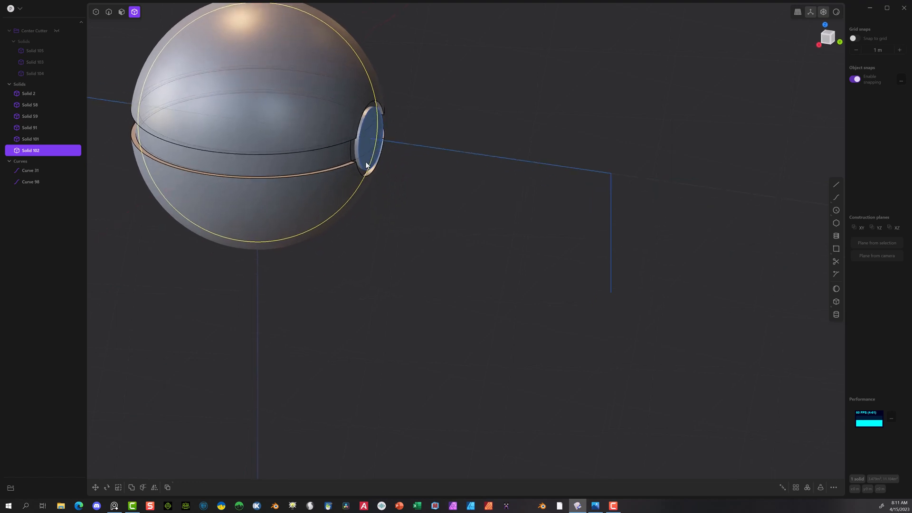
pyautogui.scroll(3, 385, 107)
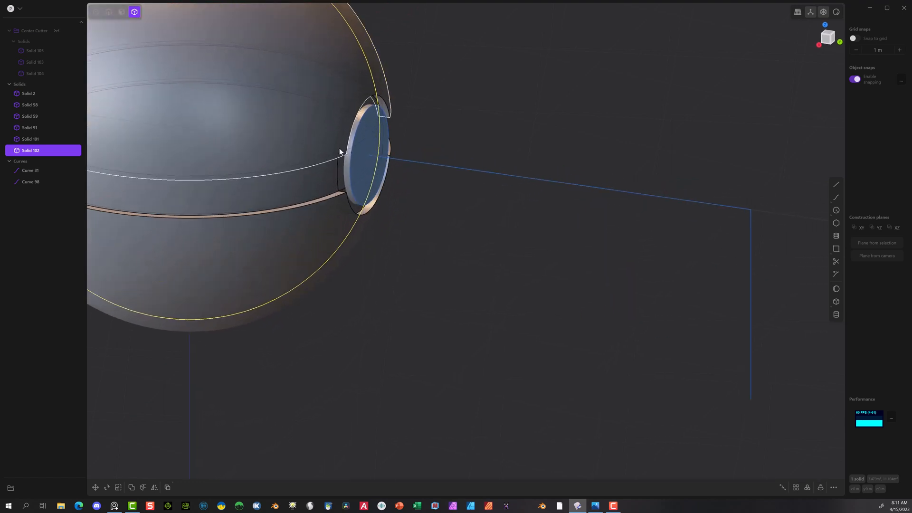
pyautogui.click(122, 14)
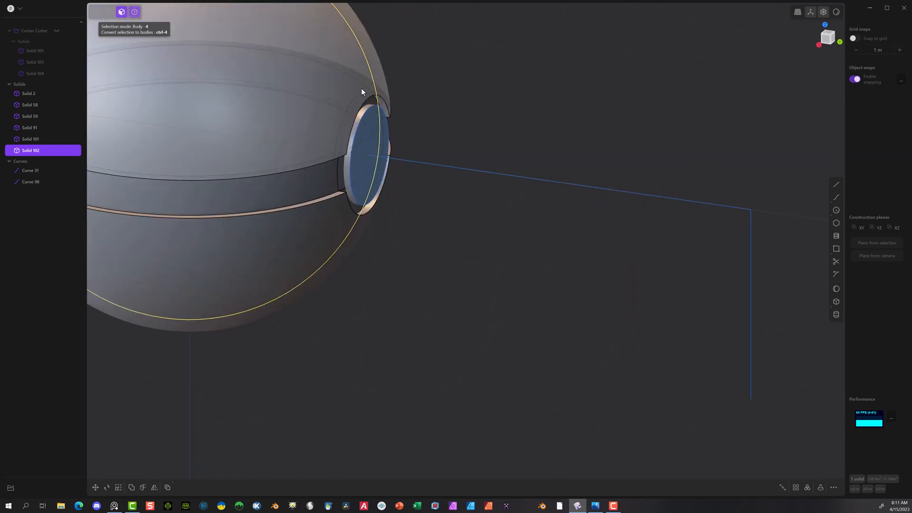
pyautogui.click(367, 124)
pyautogui.press('x')
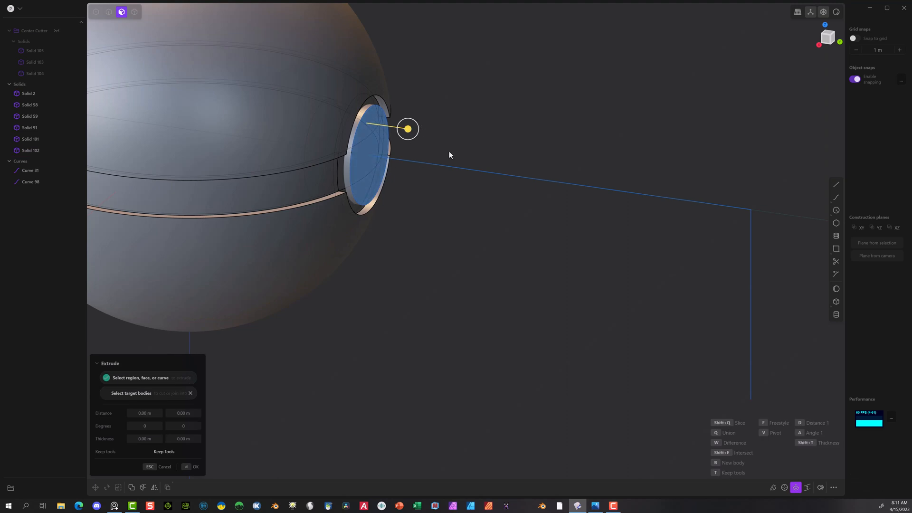
pyautogui.click(160, 470)
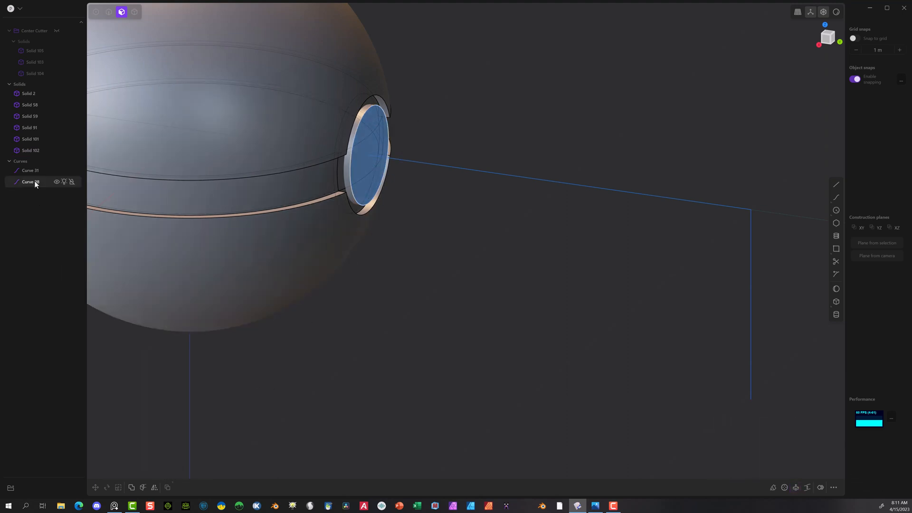
# Step: Move the 0.25 m circle curve about 0.73 m along the Y axis, outward from the button opening
pyautogui.click(31, 182)
pyautogui.press('g')
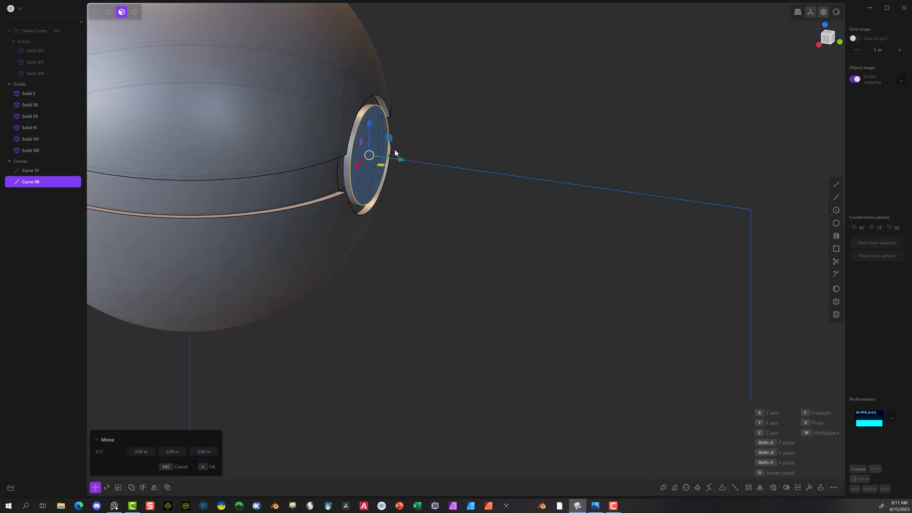
pyautogui.moveTo(400, 157); pyautogui.dragTo(534, 194)
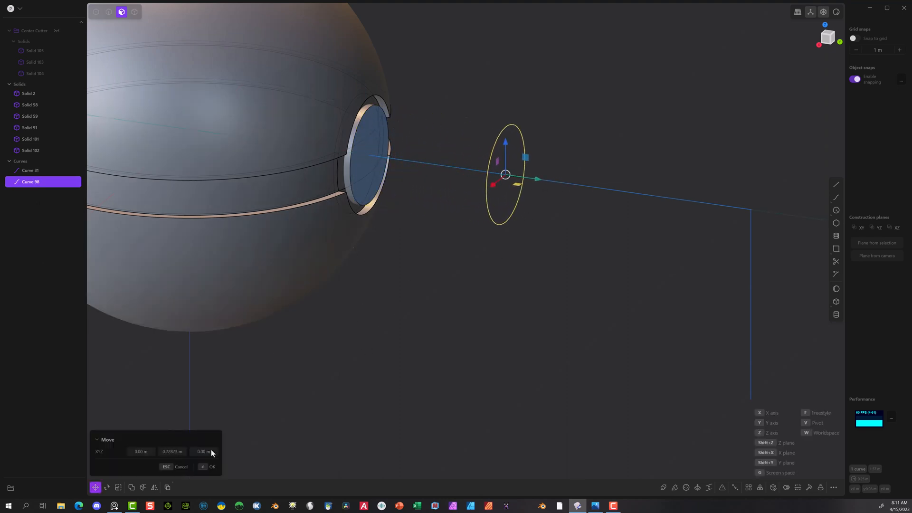
pyautogui.click(201, 468)
pyautogui.press('Escape')
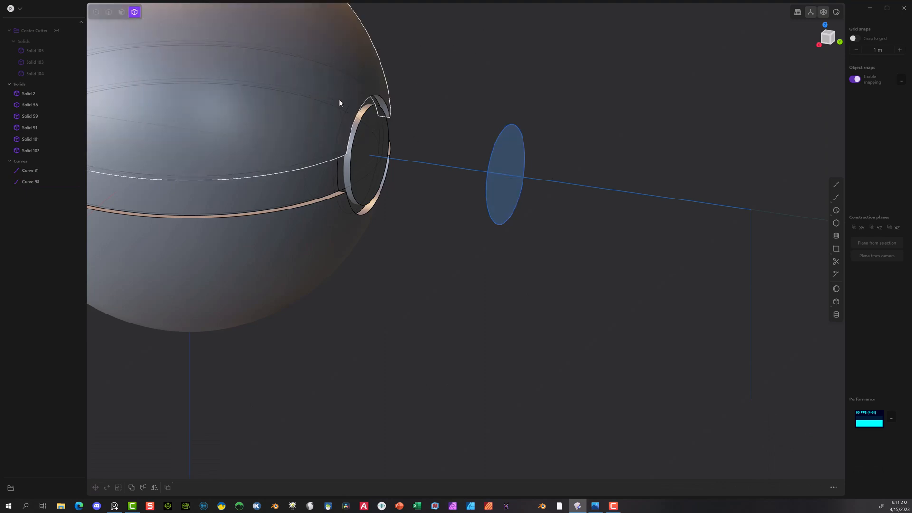
# Step: Select only the extruded centre cylinder (Solid 101) and the smaller sphere (Solid 102) together
pyautogui.click(349, 163)
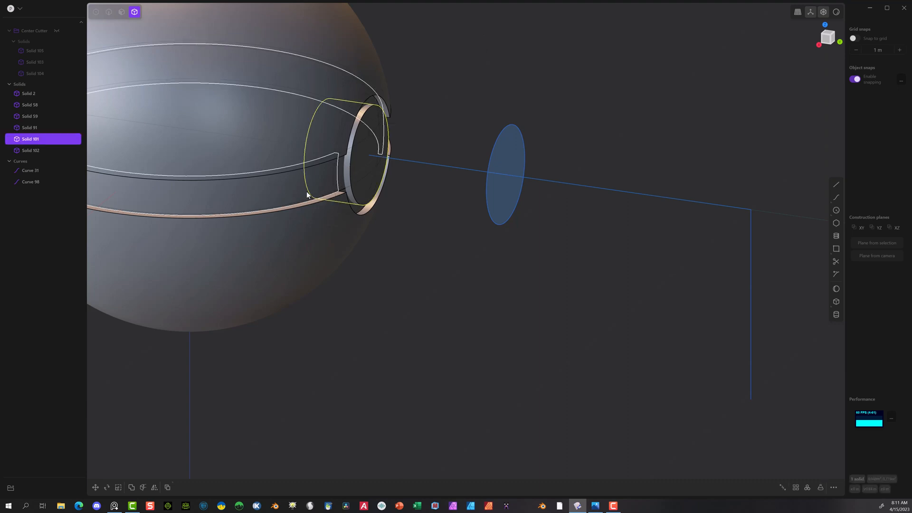
pyautogui.scroll(-5, 296, 86)
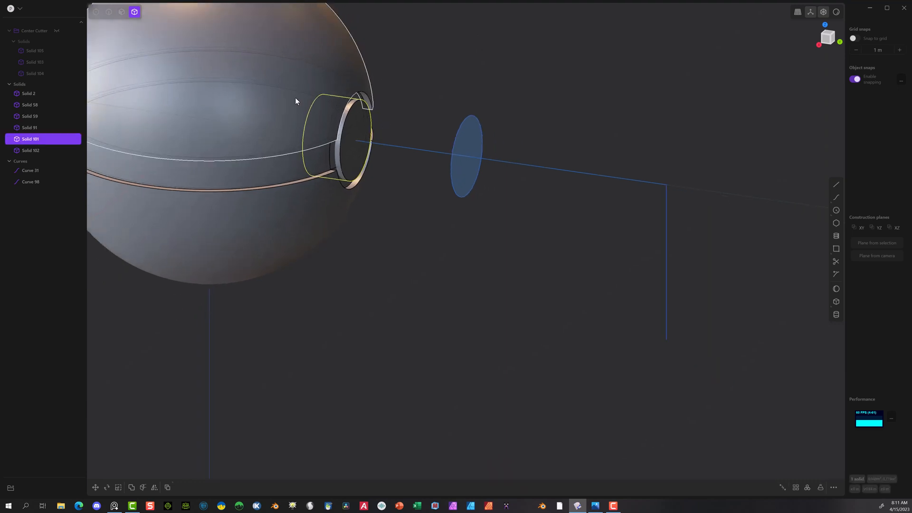
pyautogui.moveTo(55, 142)
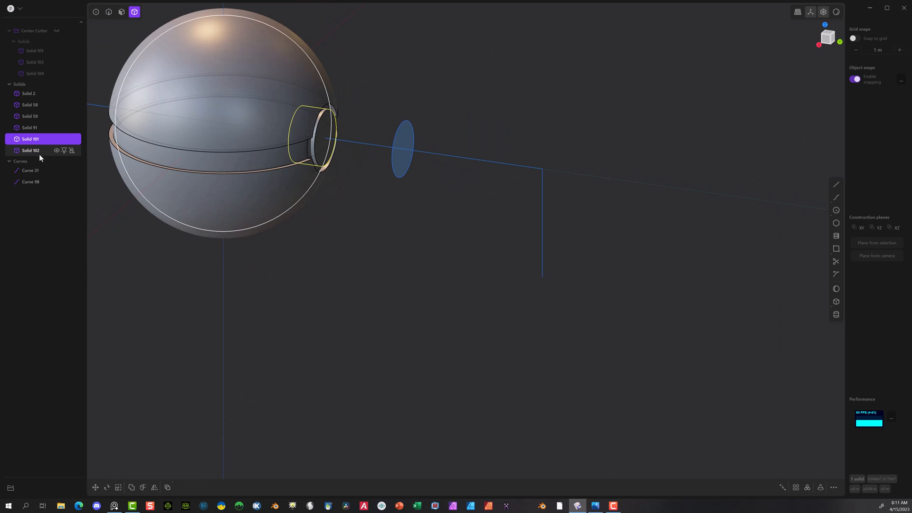
pyautogui.keyDown('shift'); pyautogui.click(37, 153); pyautogui.keyUp('shift')
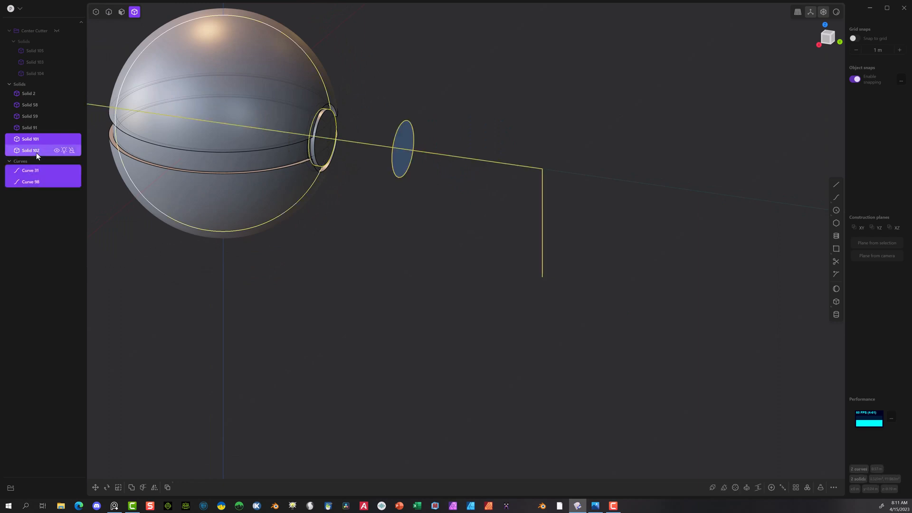
pyautogui.scroll(1, 448, 79)
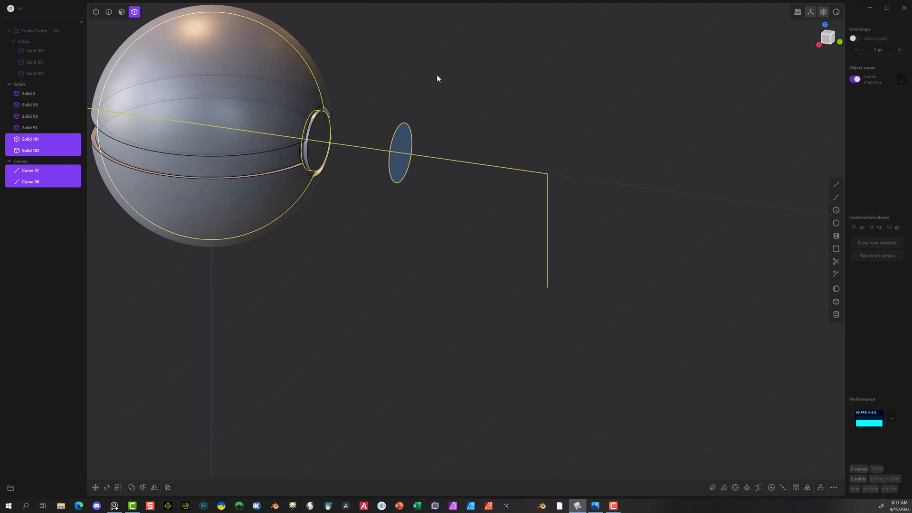
pyautogui.click(412, 72)
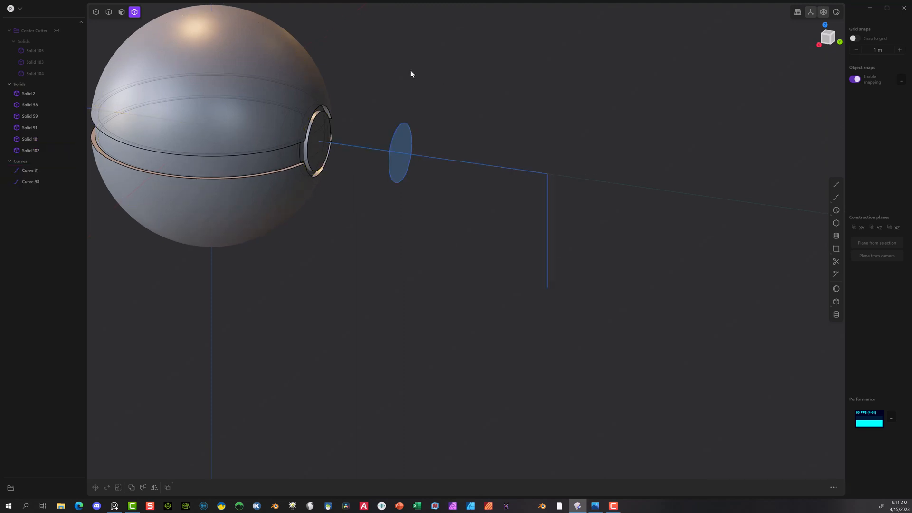
pyautogui.click(317, 119)
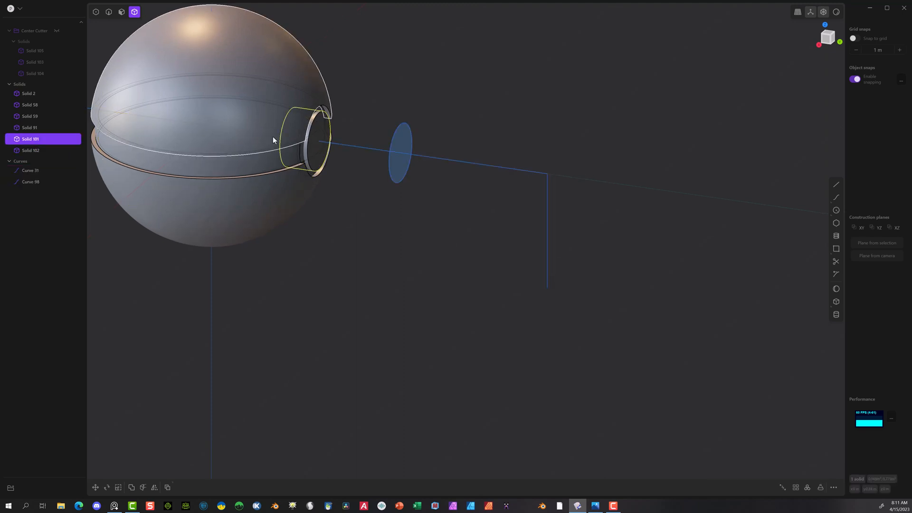
pyautogui.keyDown('shift'); pyautogui.click(35, 153); pyautogui.keyUp('shift')
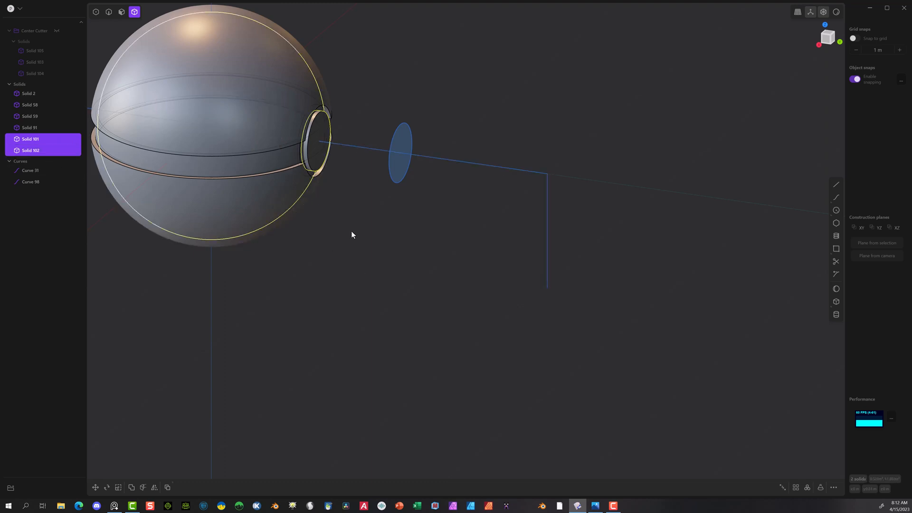
pyautogui.press('q')
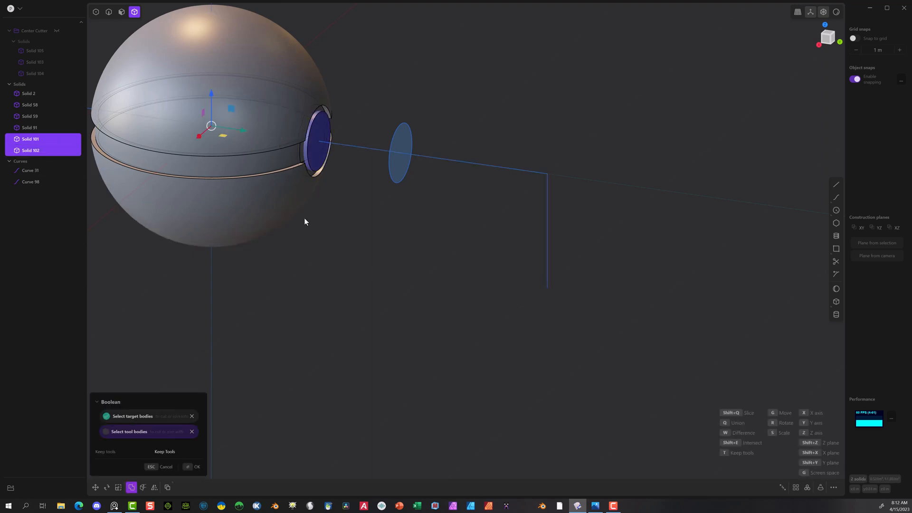
pyautogui.click(165, 467)
pyautogui.scroll(-3, 380, 109)
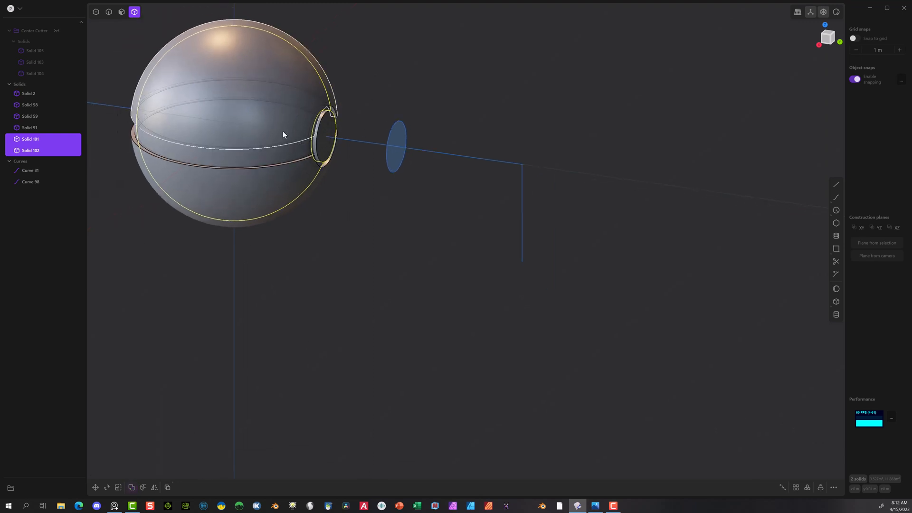
pyautogui.moveTo(397, 220); pyautogui.dragTo(391, 197, button='middle')
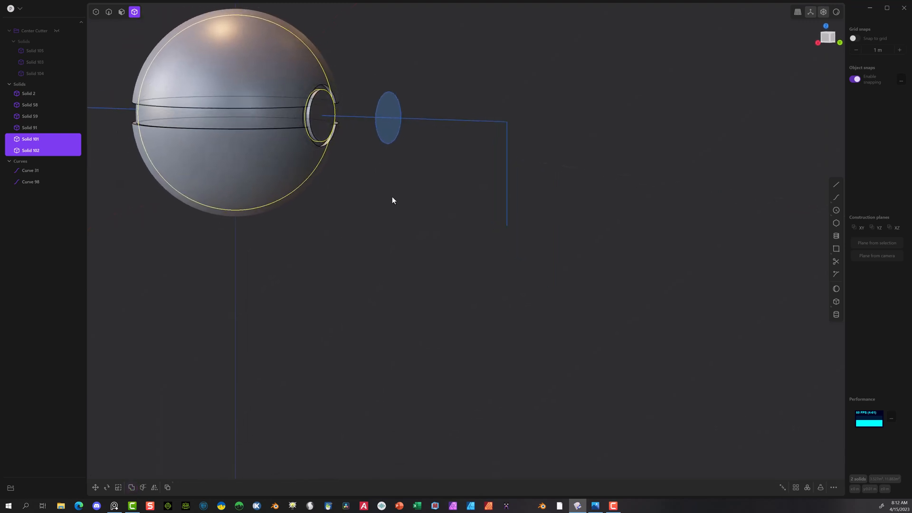
# Step: Hide the ball's lower dome (Solid 58) and the recessed centre band (Solid 2) to expose the smaller sphere
pyautogui.click(243, 125)
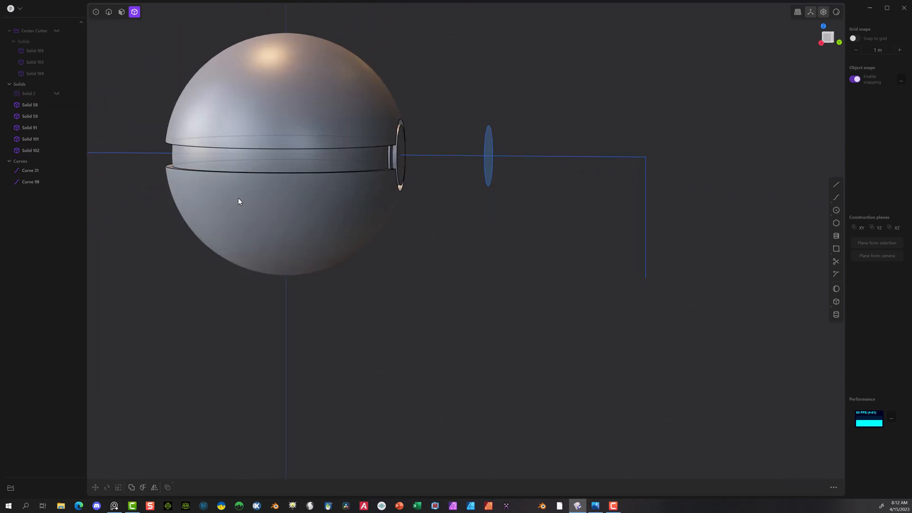
pyautogui.click(238, 201)
pyautogui.press('h')
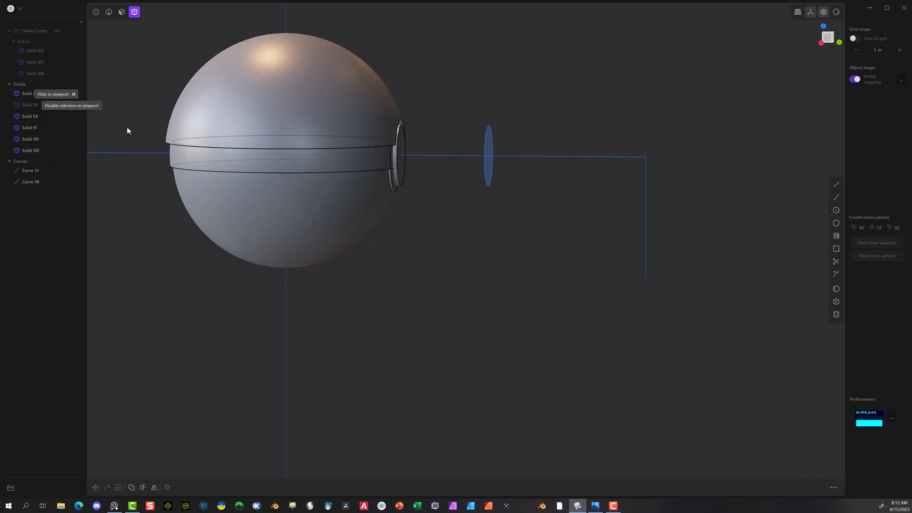
pyautogui.click(246, 166)
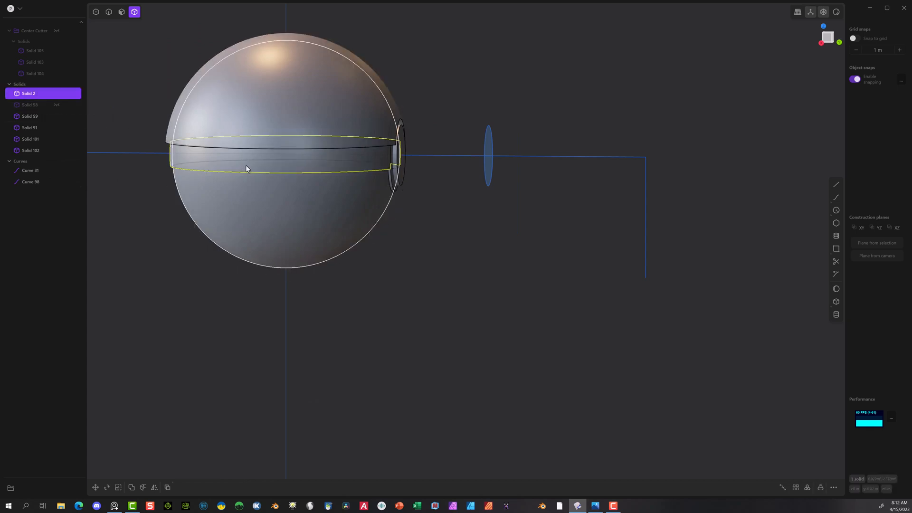
pyautogui.press('h')
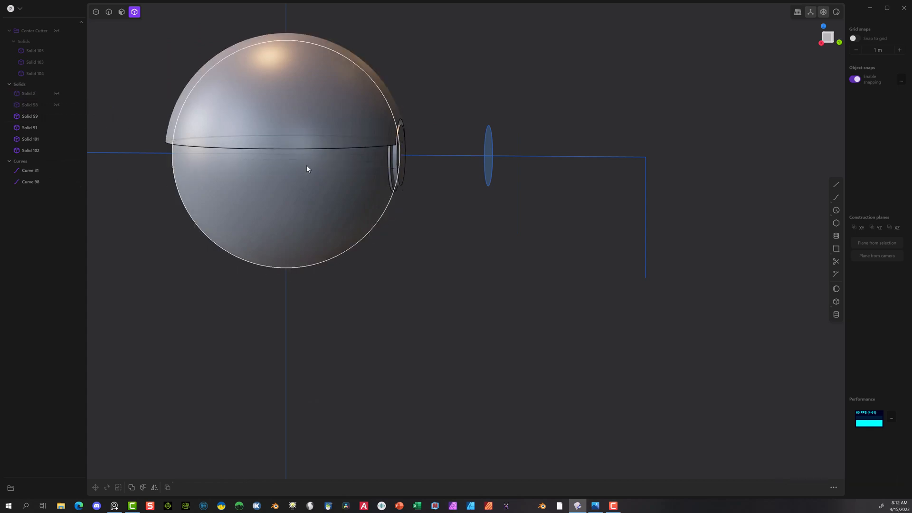
# Step: Subtract the smaller sphere (Solid 102) from the centre cylinder (Solid 101) with a Boolean difference
pyautogui.click(396, 152)
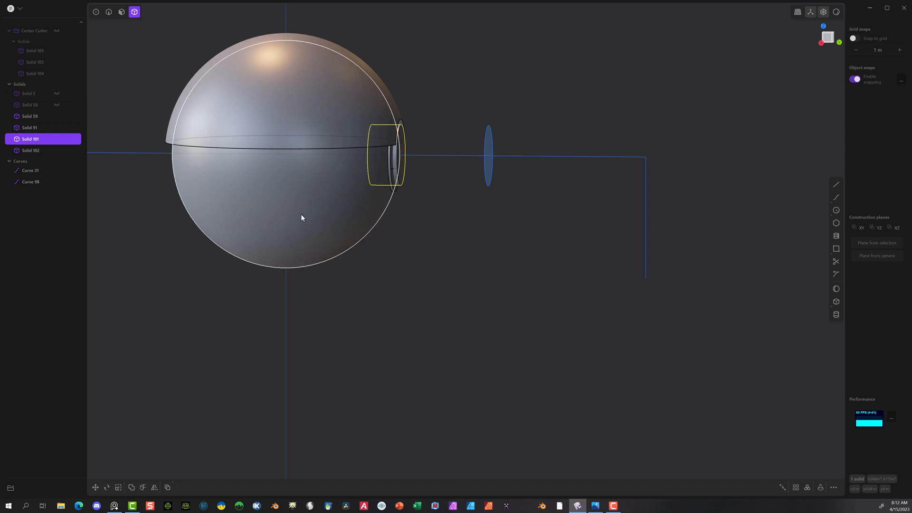
pyautogui.click(201, 177)
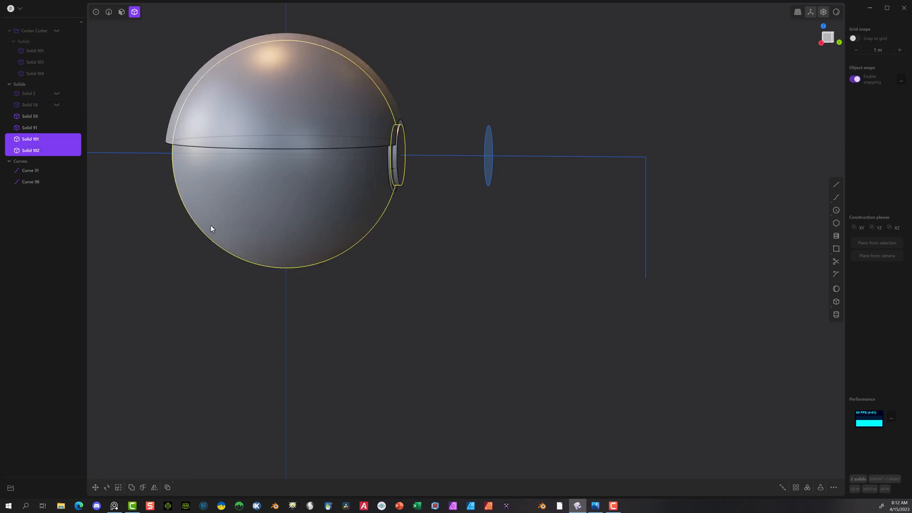
pyautogui.press('q')
pyautogui.scroll(8, 420, 208)
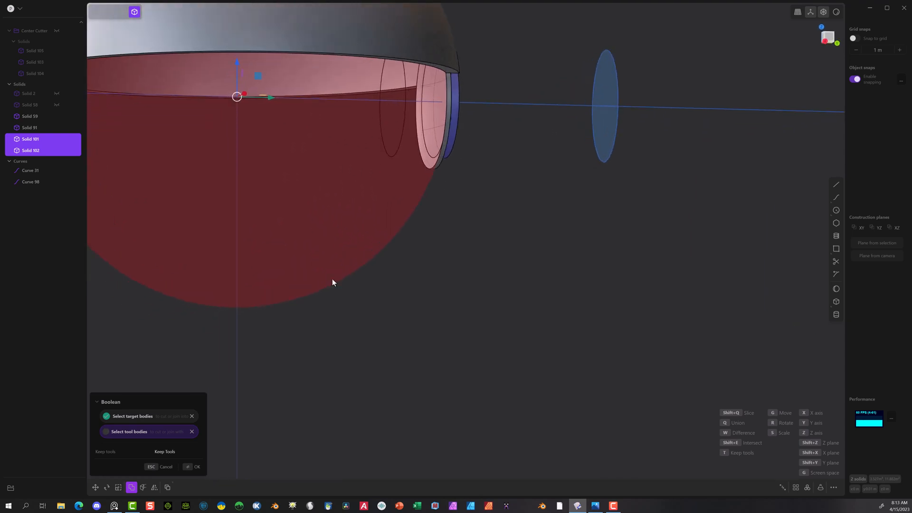
pyautogui.click(193, 467)
# Step: Make the lower dome (Solid 58) and the centre band (Solid 2) visible again
pyautogui.moveTo(472, 252); pyautogui.dragTo(496, 237, button='middle')
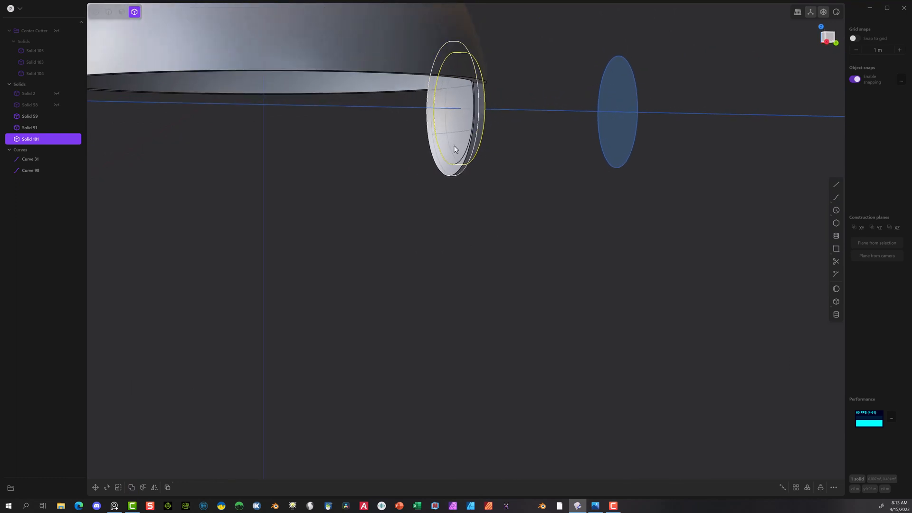
pyautogui.moveTo(491, 186); pyautogui.dragTo(416, 198, button='middle')
pyautogui.scroll(-5, 403, 195)
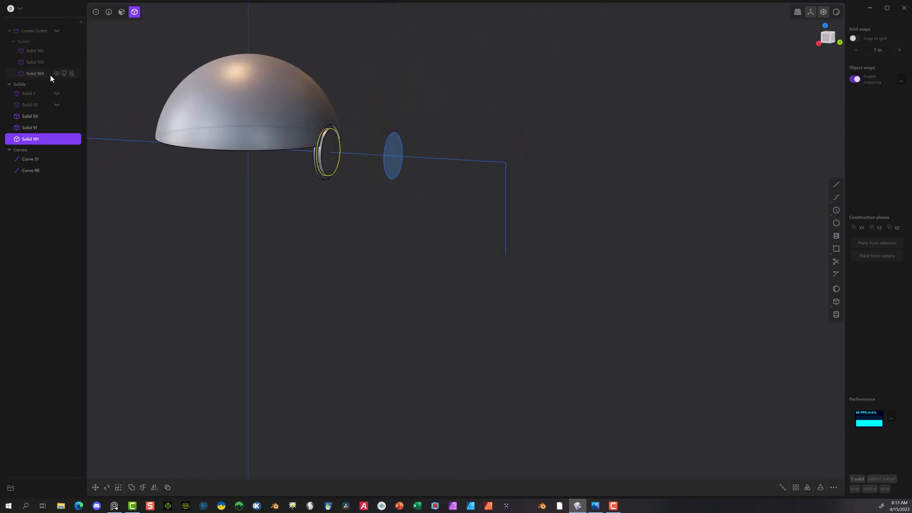
pyautogui.click(57, 105)
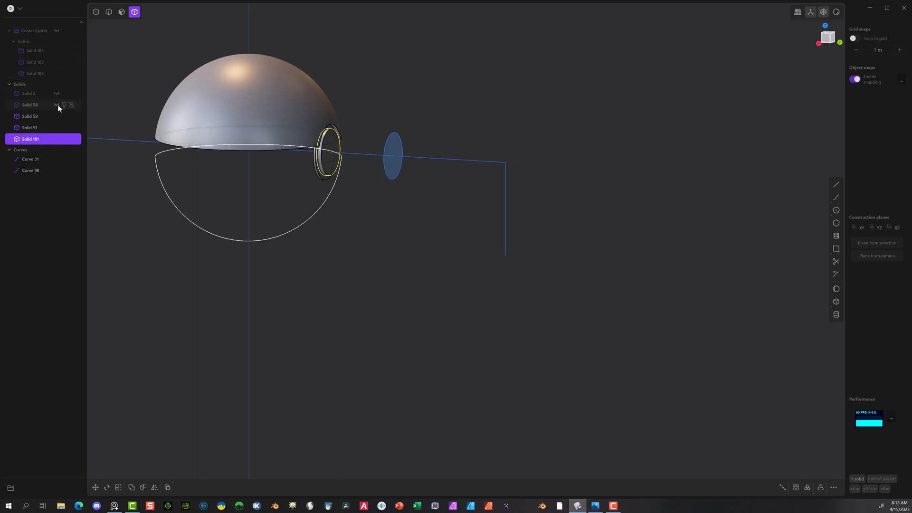
pyautogui.click(56, 93)
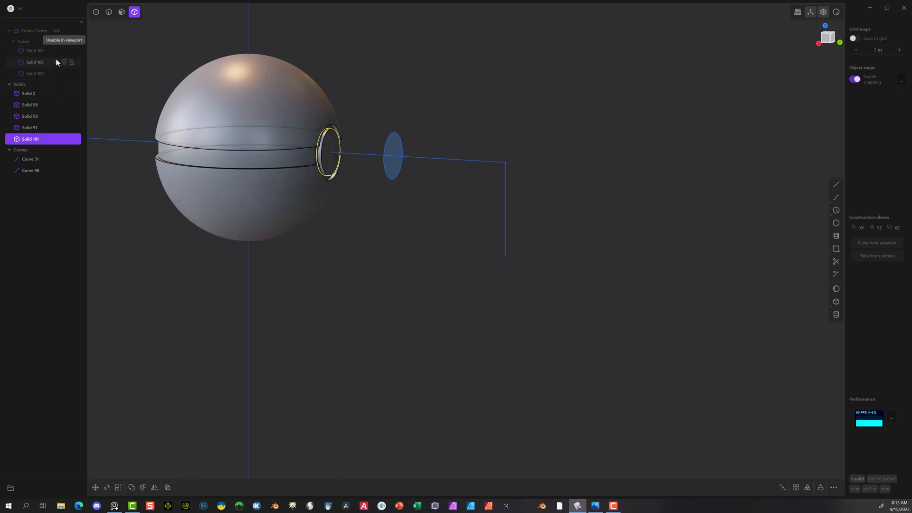
# Step: In the straight-on Back view, start a circle at the exact centre of the button disk's front face
pyautogui.scroll(5, 347, 116)
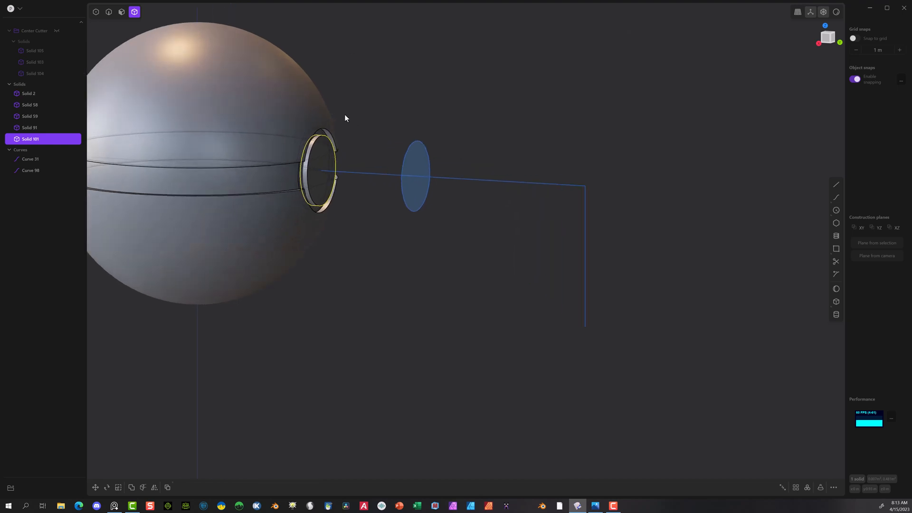
pyautogui.moveTo(541, 114); pyautogui.dragTo(499, 118, button='middle')
pyautogui.scroll(-5, 570, 214)
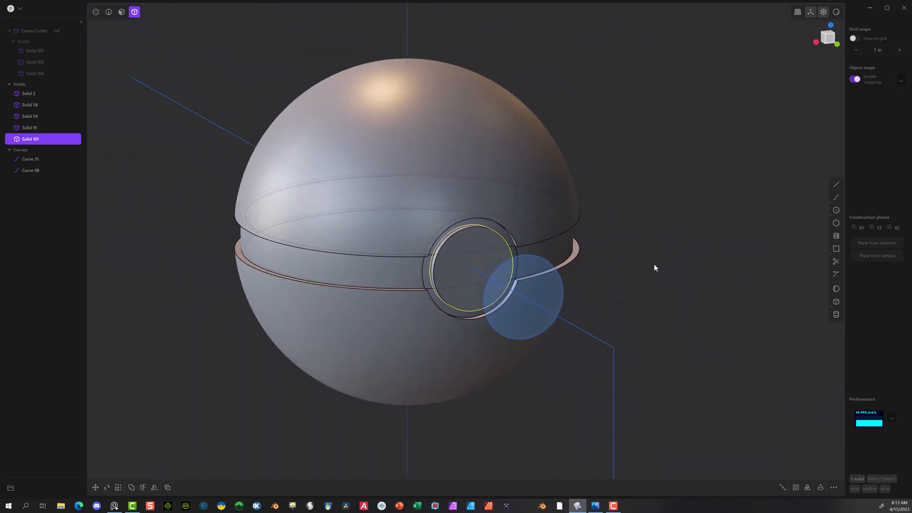
pyautogui.scroll(8, 576, 260)
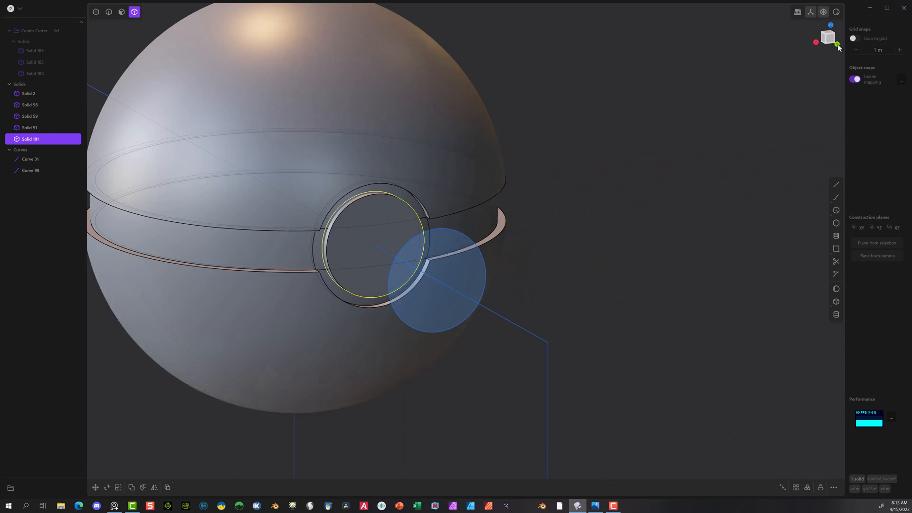
pyautogui.click(837, 45)
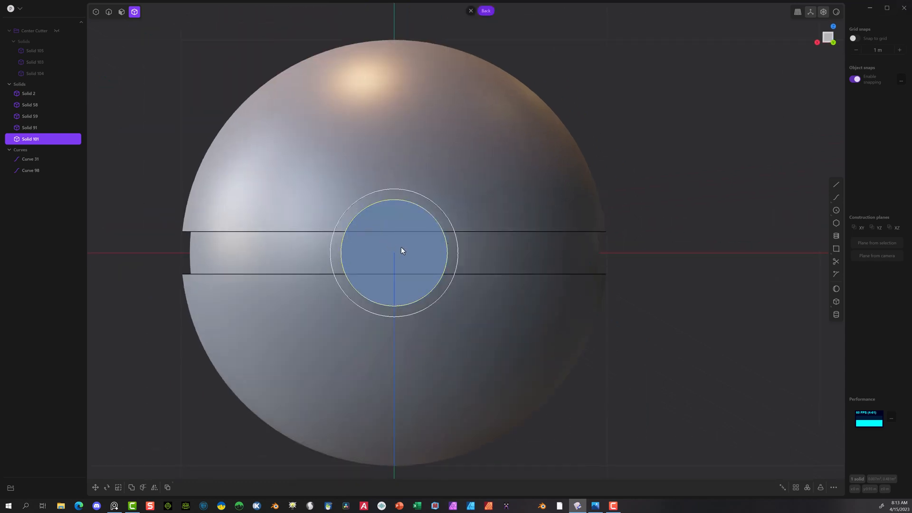
pyautogui.click(835, 185)
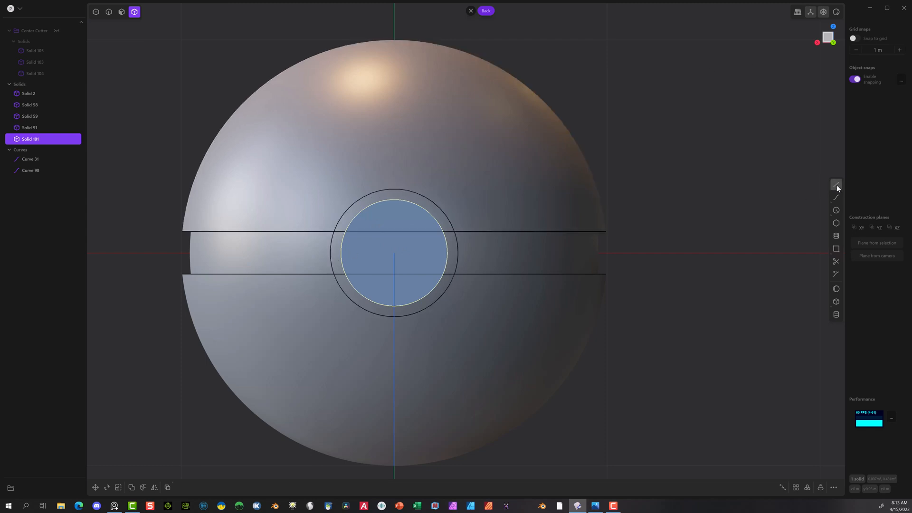
pyautogui.scroll(5, 332, 257)
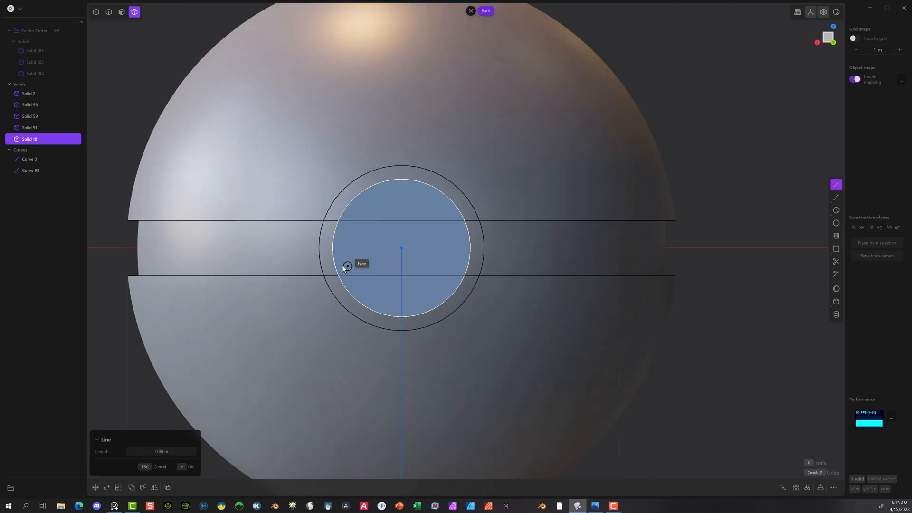
pyautogui.scroll(2, 334, 257)
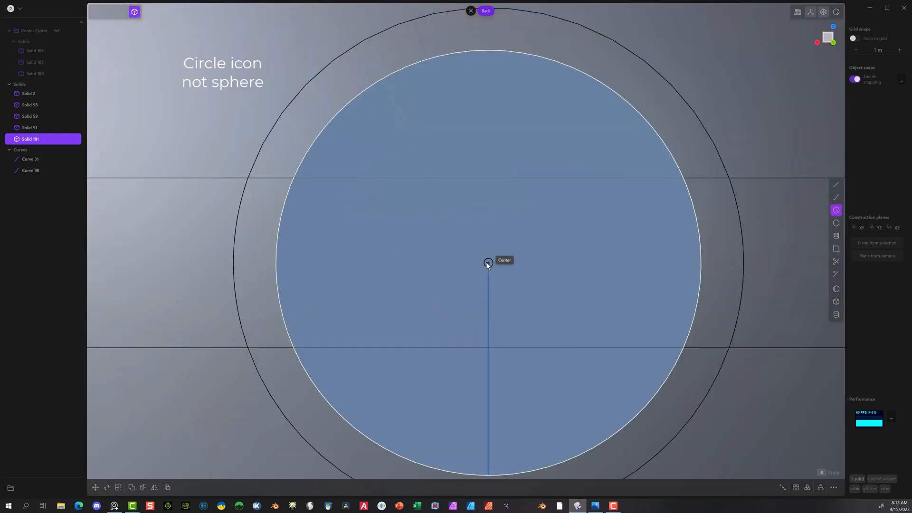
pyautogui.click(489, 264)
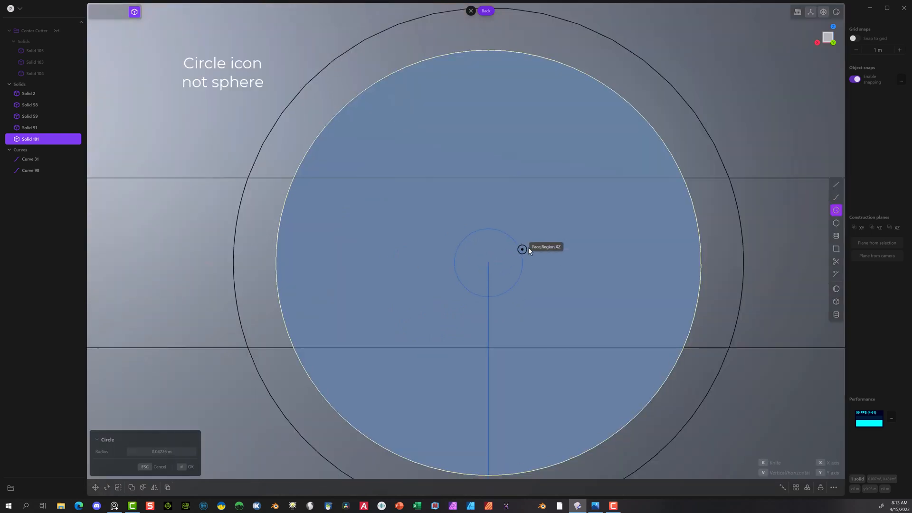
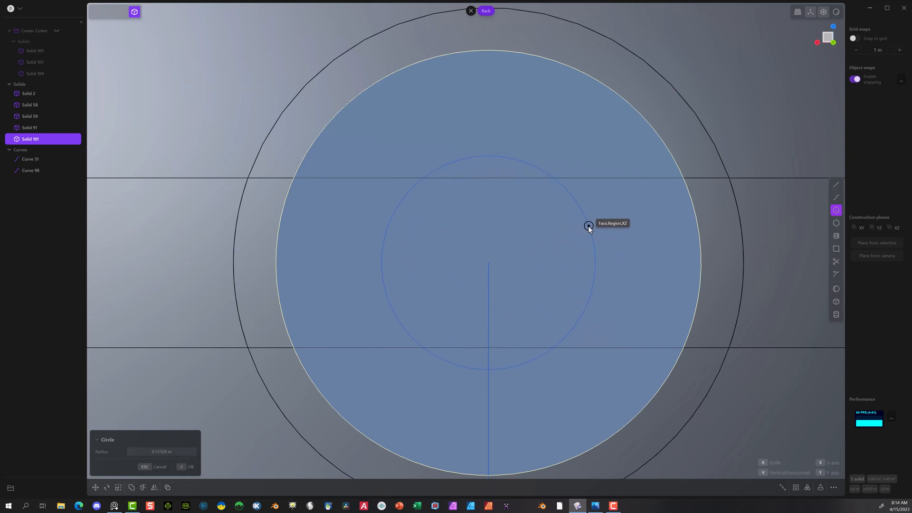
# Step: Complete the circle centred on the button disk's front face with a radius of about 0.125 m
pyautogui.click(588, 226)
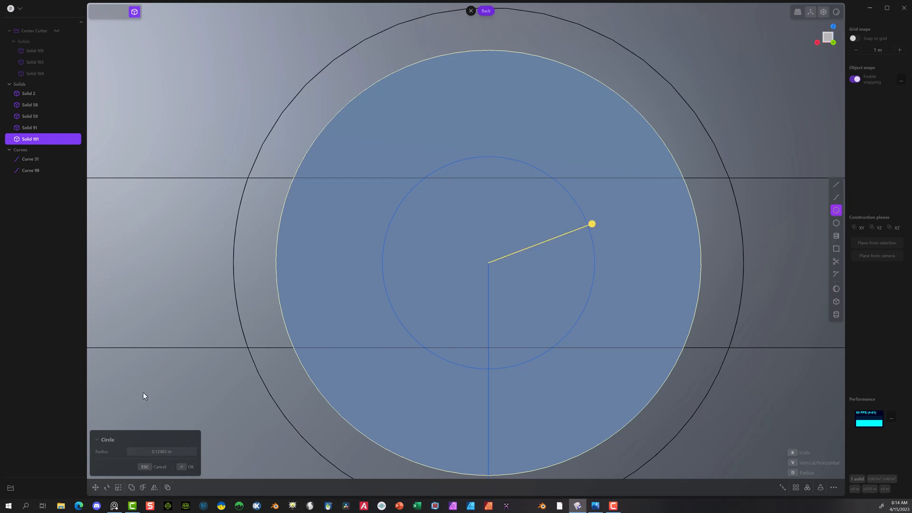
pyautogui.click(173, 451)
pyautogui.press('BackSpace')
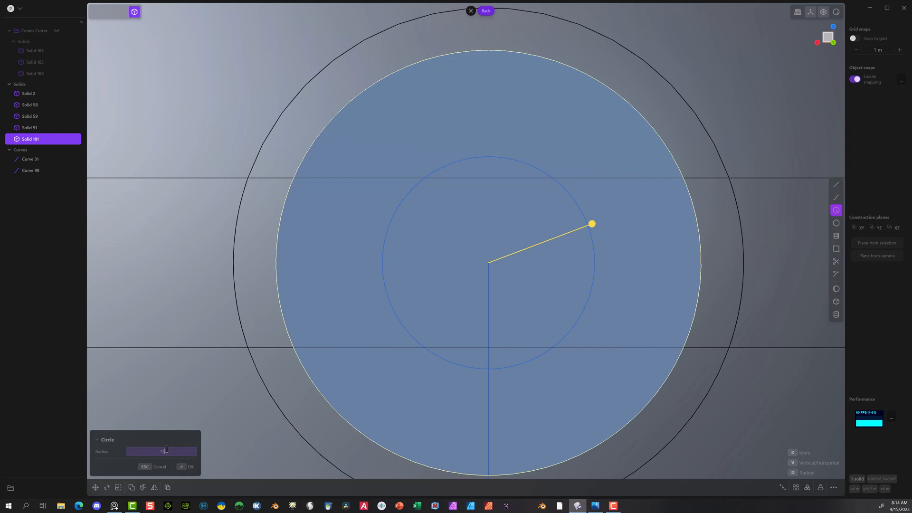
pyautogui.click(184, 467)
pyautogui.scroll(-5, 303, 281)
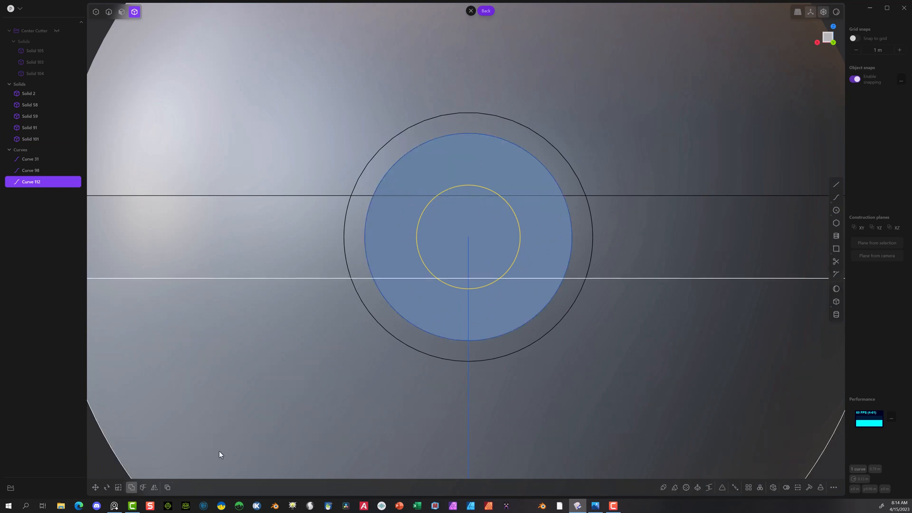
# Step: Draw a second concentric circle around the disk's centre with a radius of 0.14 m
pyautogui.click(836, 209)
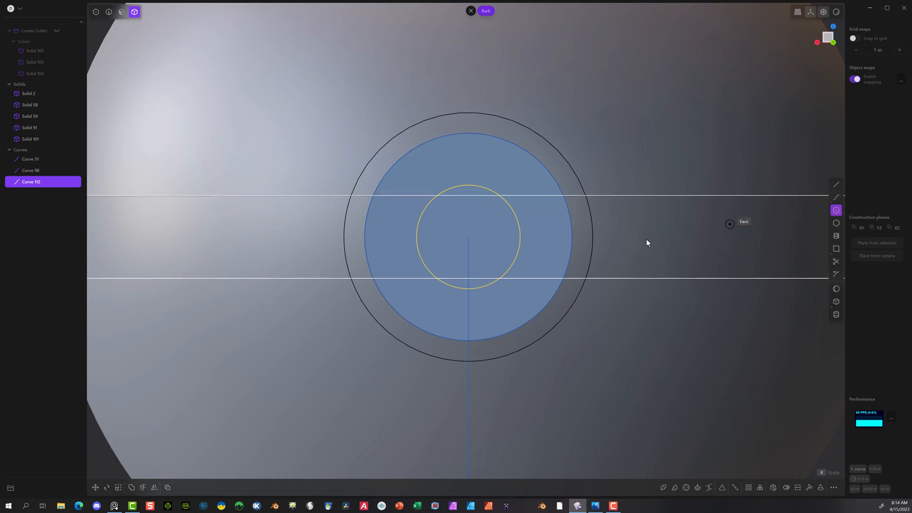
pyautogui.click(467, 239)
pyautogui.scroll(5, 528, 228)
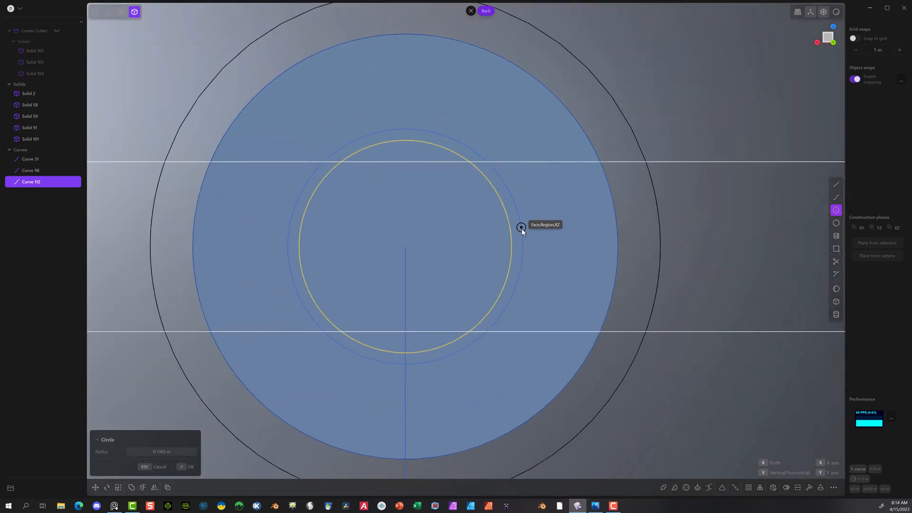
pyautogui.click(171, 452)
pyautogui.write('.140')
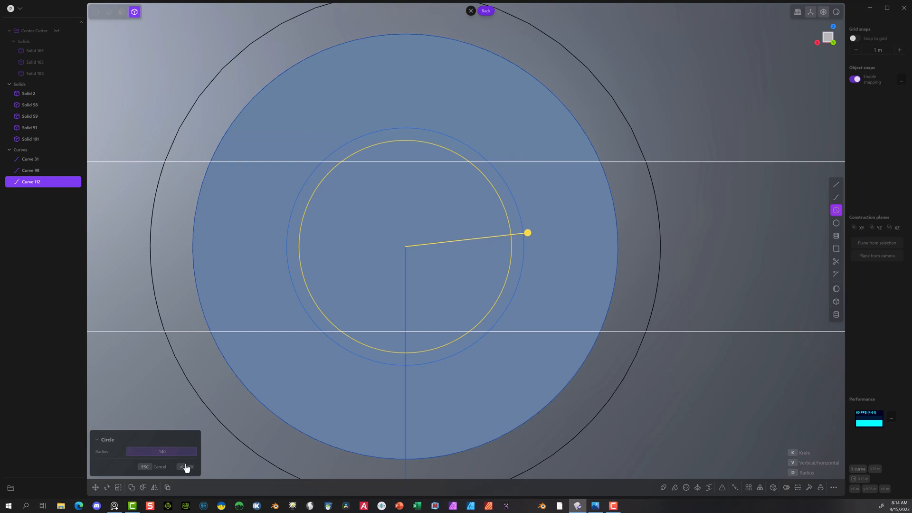
pyautogui.click(188, 467)
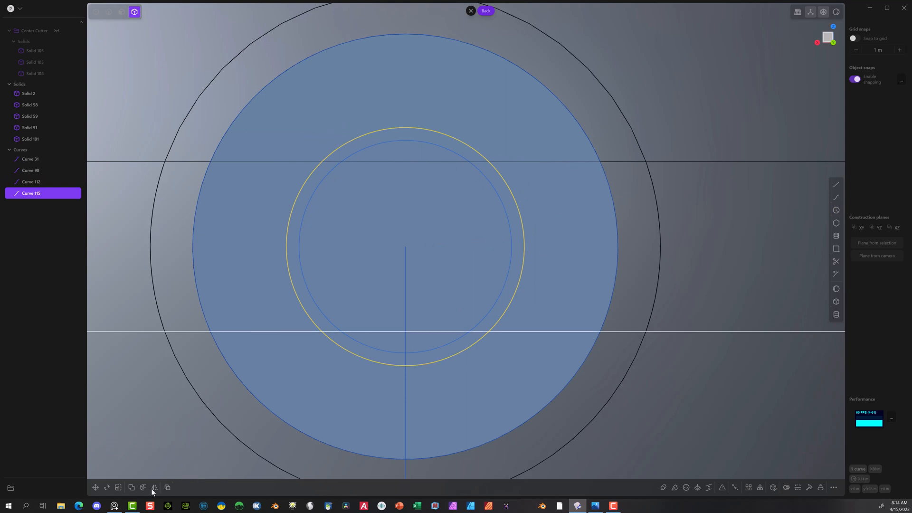
# Step: Draw two more concentric circles from the disk's centre, with radii of about 0.15 m and 0.167 m
pyautogui.click(836, 210)
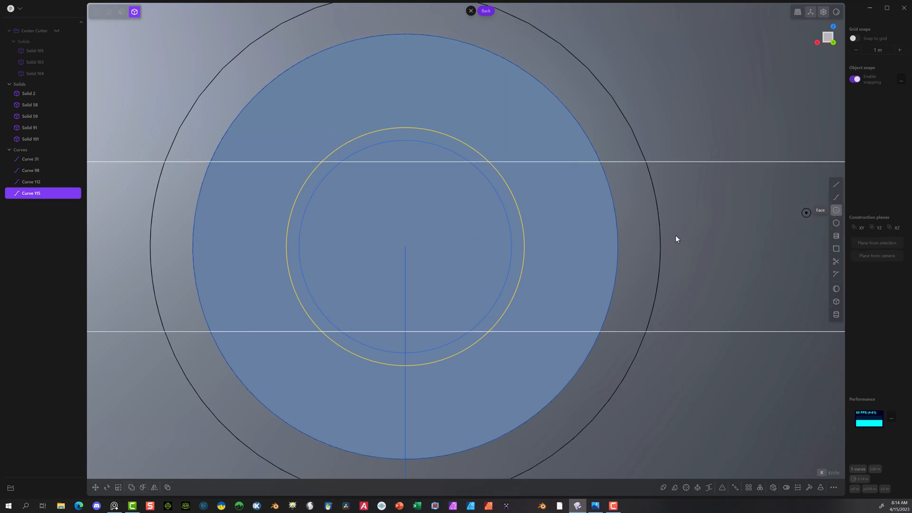
pyautogui.click(405, 247)
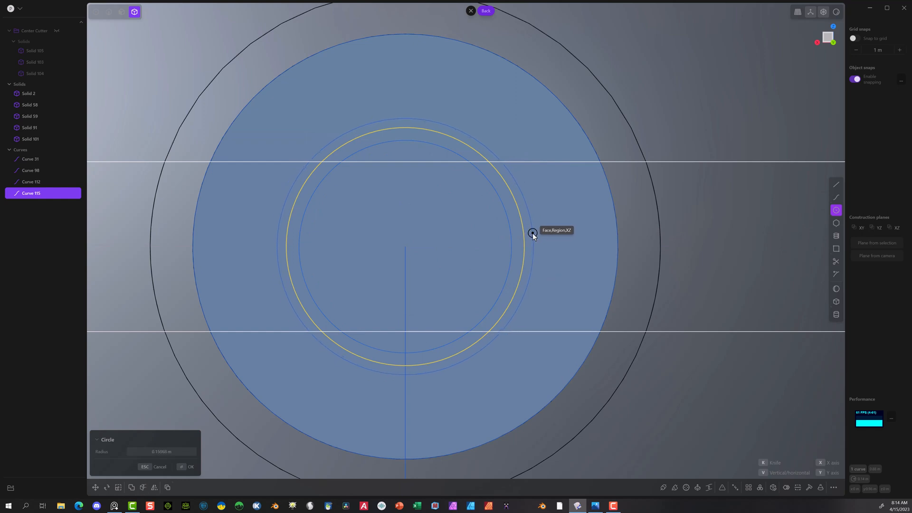
pyautogui.click(532, 233)
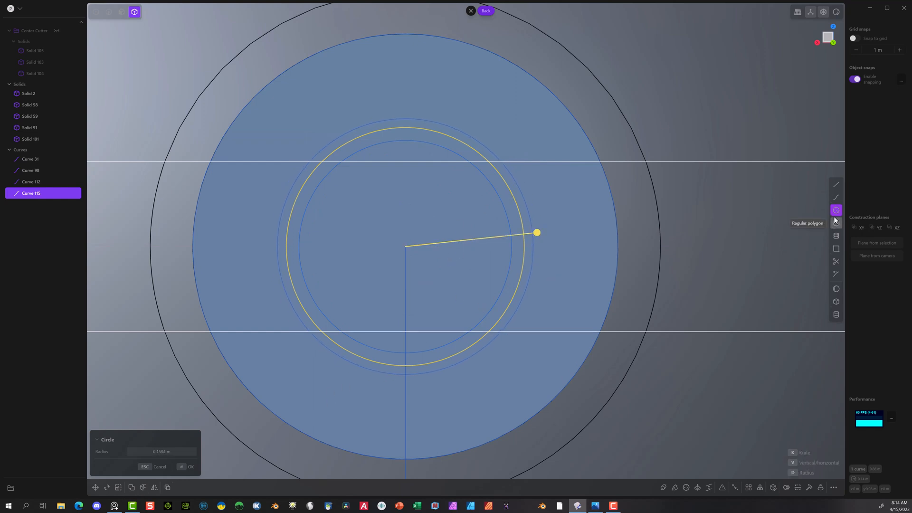
pyautogui.click(186, 466)
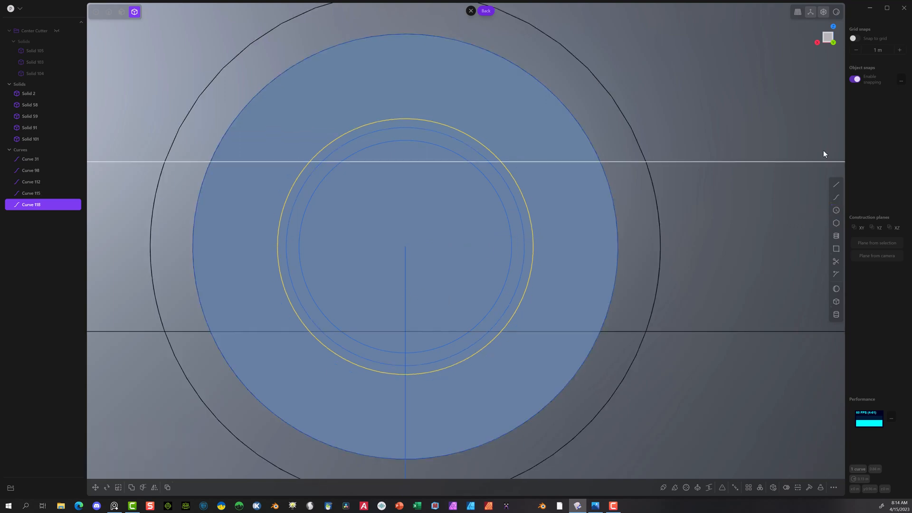
pyautogui.click(835, 211)
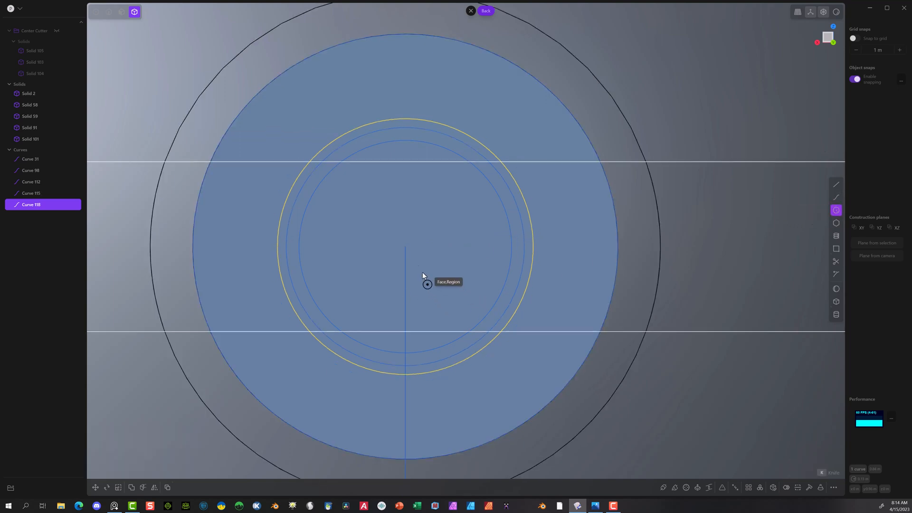
pyautogui.click(405, 246)
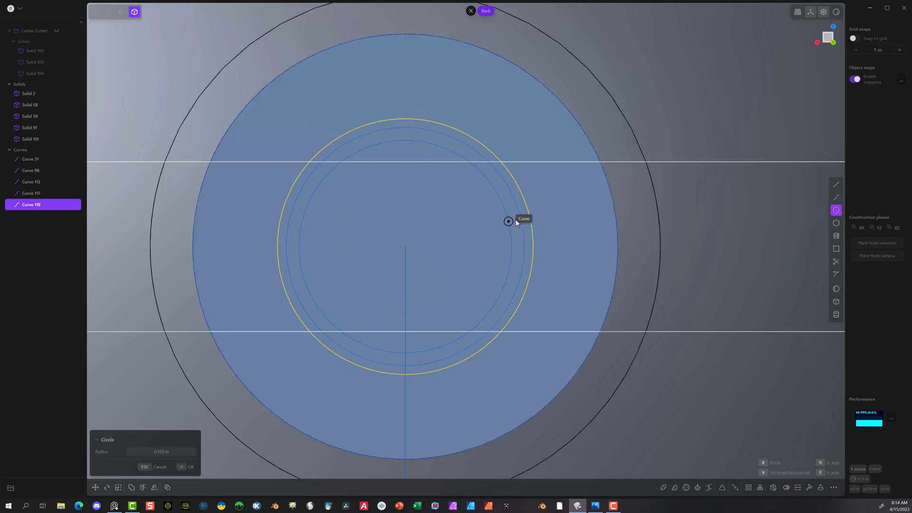
pyautogui.click(541, 208)
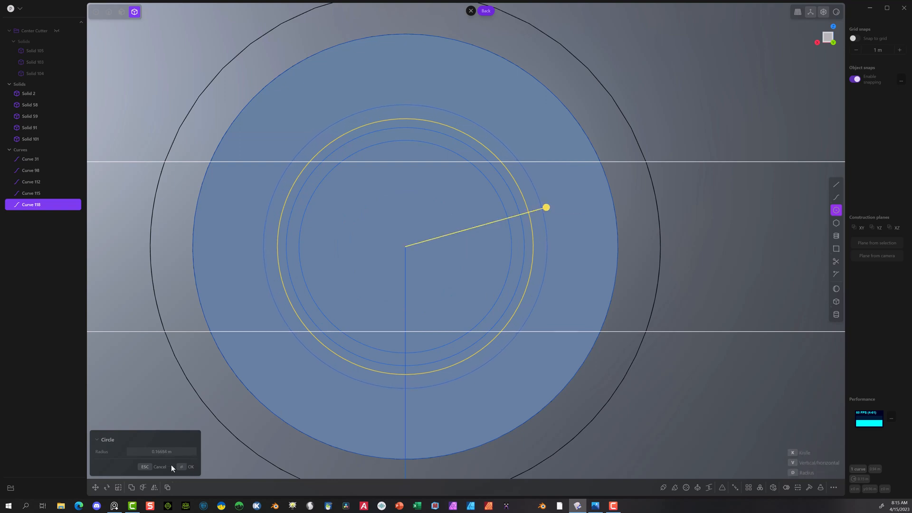
pyautogui.click(186, 467)
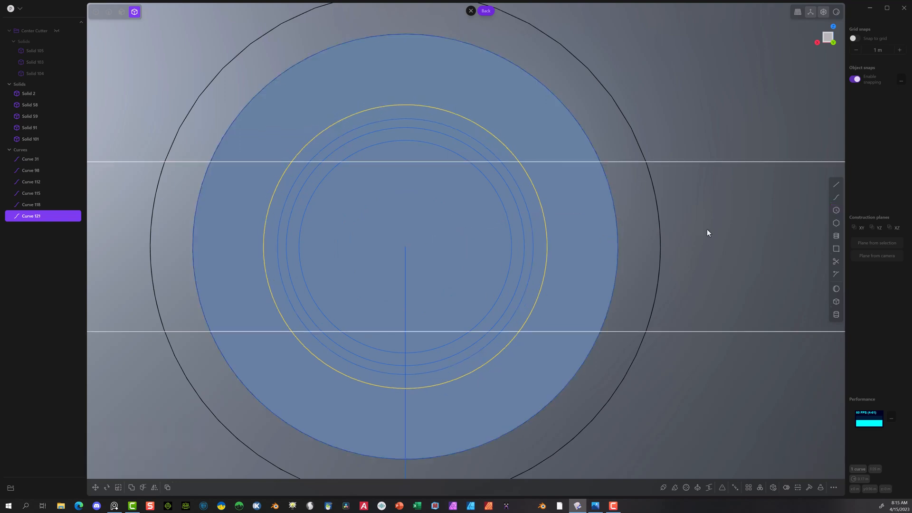
# Step: Draw a larger concentric circle just inside the disk's outer edge with a radius of about 0.232 m
pyautogui.click(835, 210)
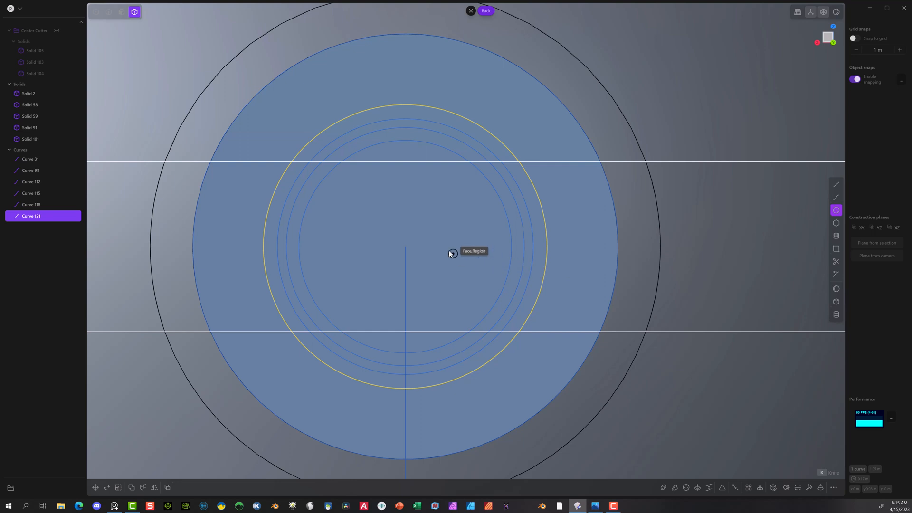
pyautogui.click(405, 246)
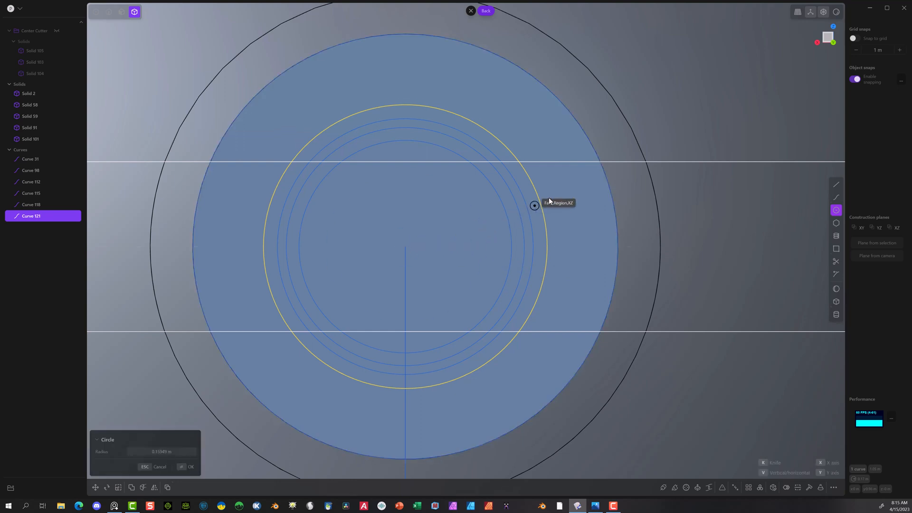
pyautogui.click(591, 178)
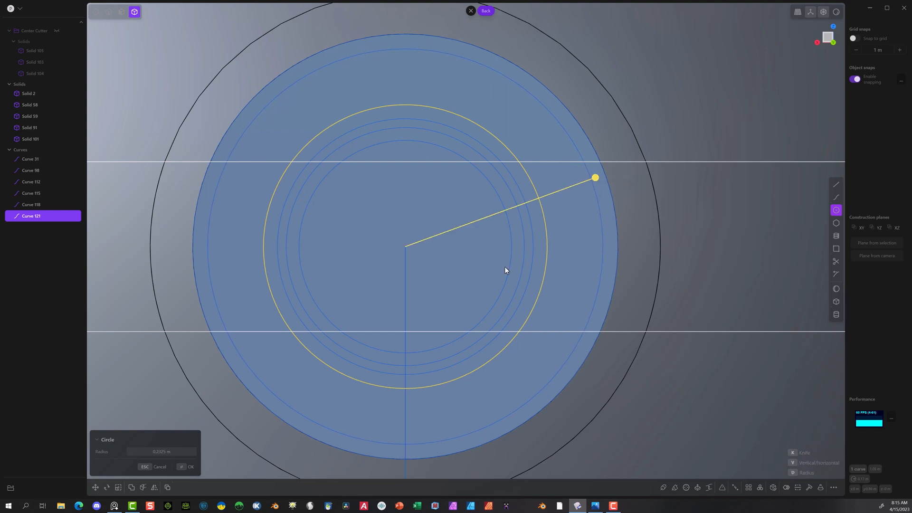
pyautogui.click(186, 466)
pyautogui.scroll(-5, 338, 269)
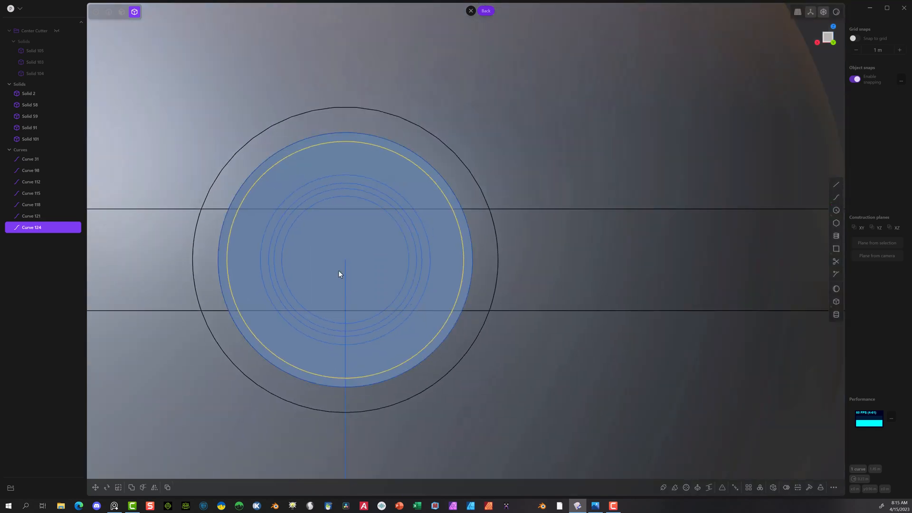
pyautogui.moveTo(468, 192)
pyautogui.mouseDown(button='middle')
pyautogui.moveTo(488, 204)
pyautogui.moveTo(468, 192)
pyautogui.mouseUp(button='middle')
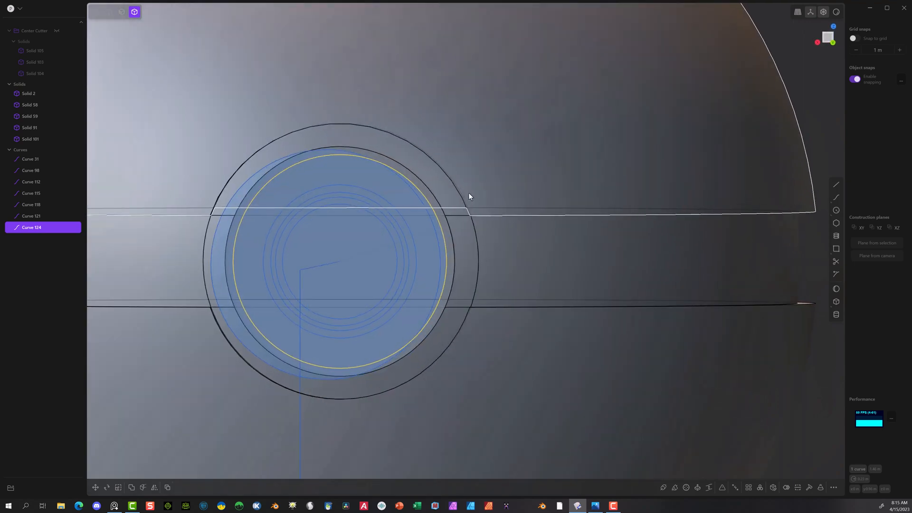
pyautogui.click(828, 44)
pyautogui.scroll(6, 373, 213)
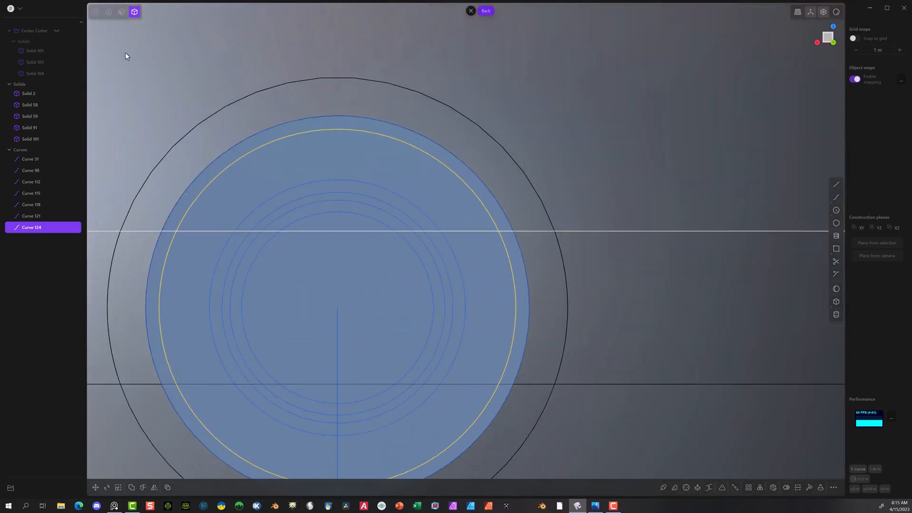
# Step: Hide the upper dome (Solid 59), the lower dome (Solid 58) and the centre band (Solid 2), leaving the button isolated
pyautogui.click(121, 14)
pyautogui.scroll(-6, 301, 139)
pyautogui.click(126, 81)
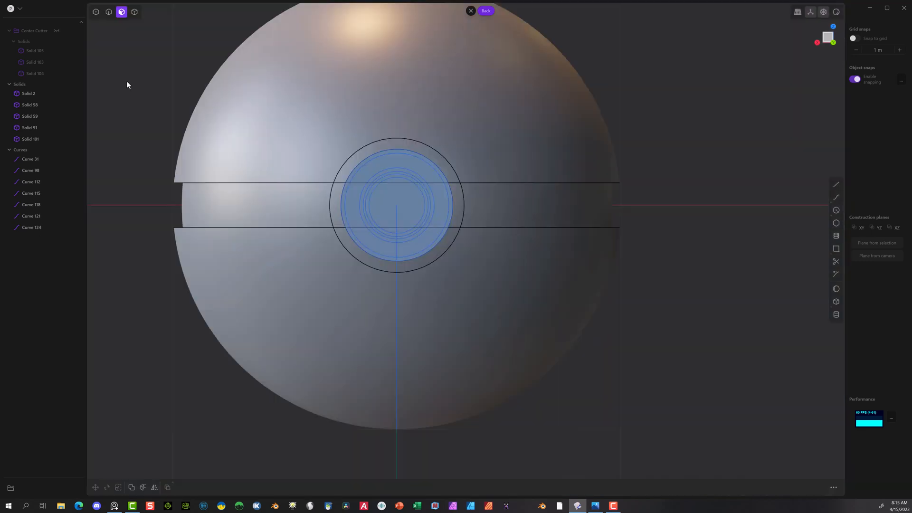
pyautogui.click(134, 11)
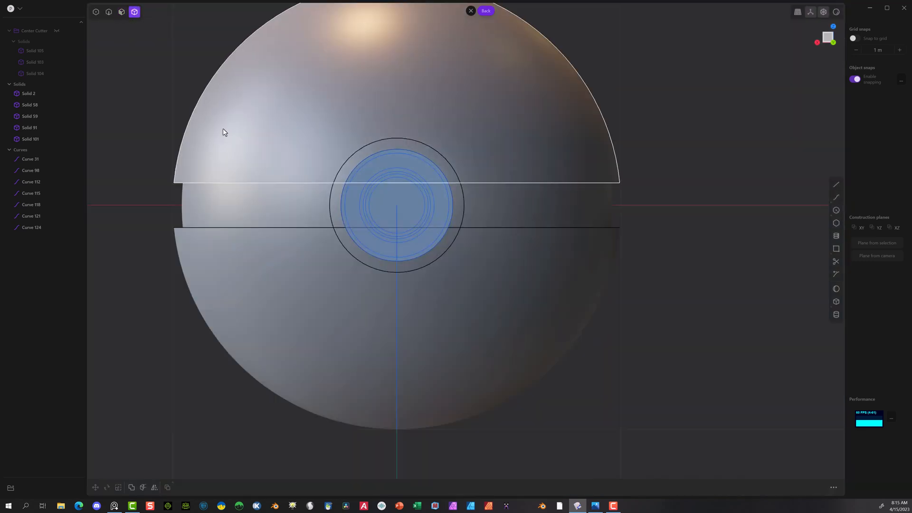
pyautogui.click(234, 140)
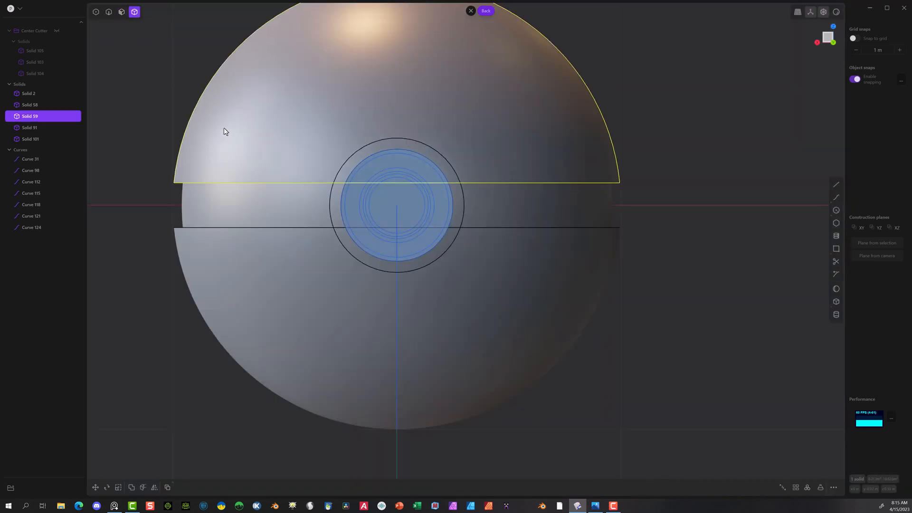
pyautogui.press('h')
pyautogui.click(212, 301)
pyautogui.press('h')
pyautogui.click(220, 216)
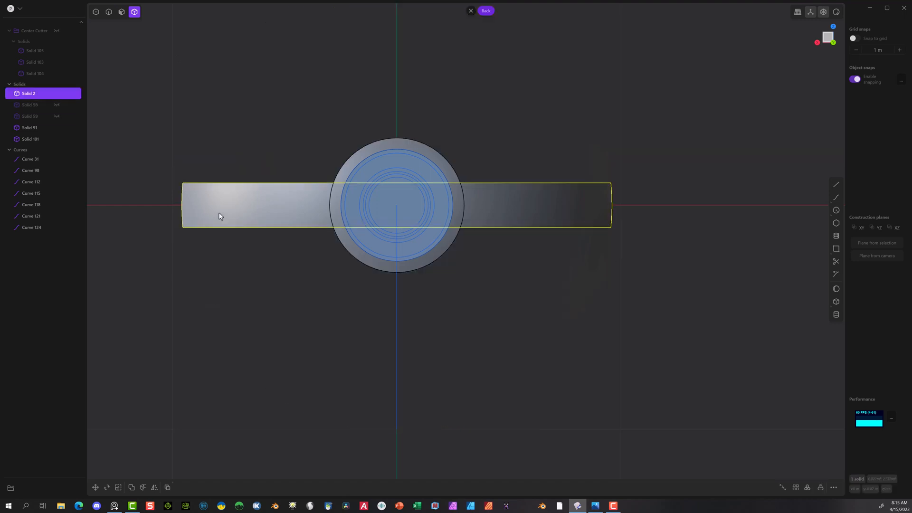
pyautogui.press('h')
# Step: Delete the leftover circle curve (Curve 98) floating in front of the button
pyautogui.scroll(3, 423, 169)
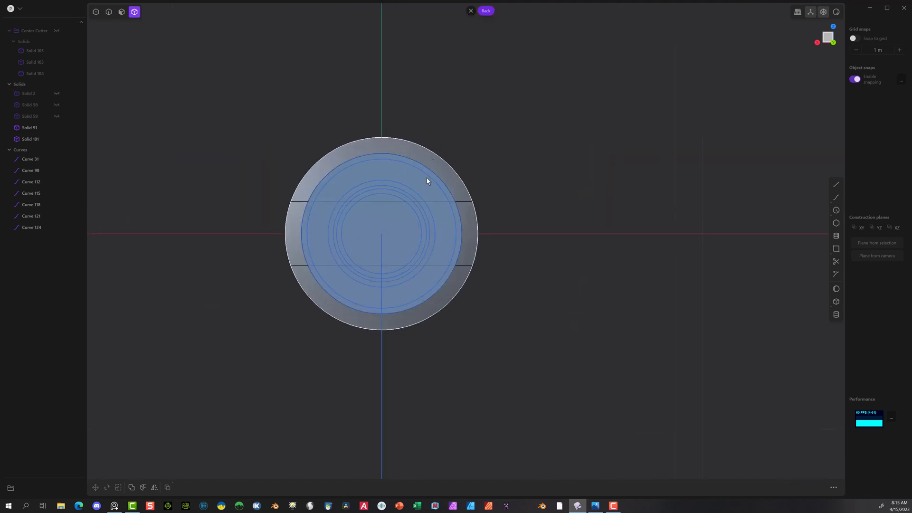
pyautogui.scroll(3, 397, 198)
pyautogui.moveTo(478, 165); pyautogui.dragTo(541, 192, button='middle')
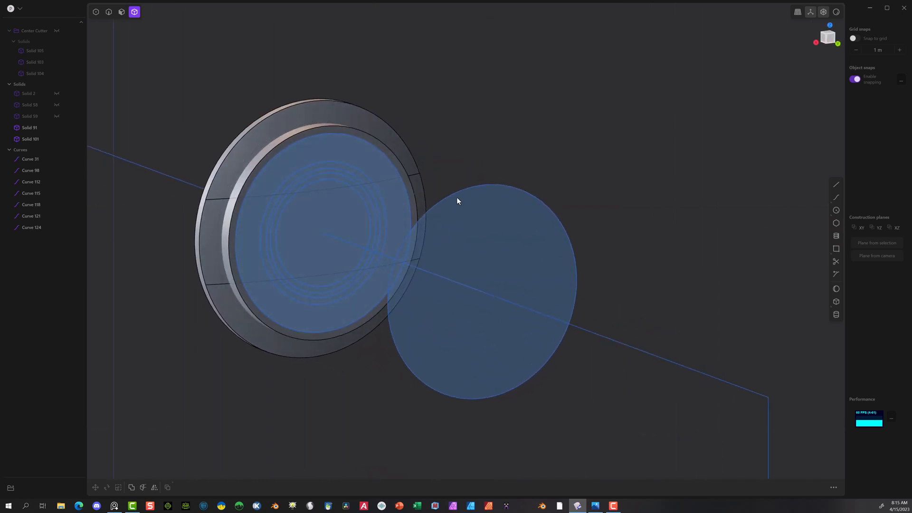
pyautogui.click(122, 12)
pyautogui.click(109, 12)
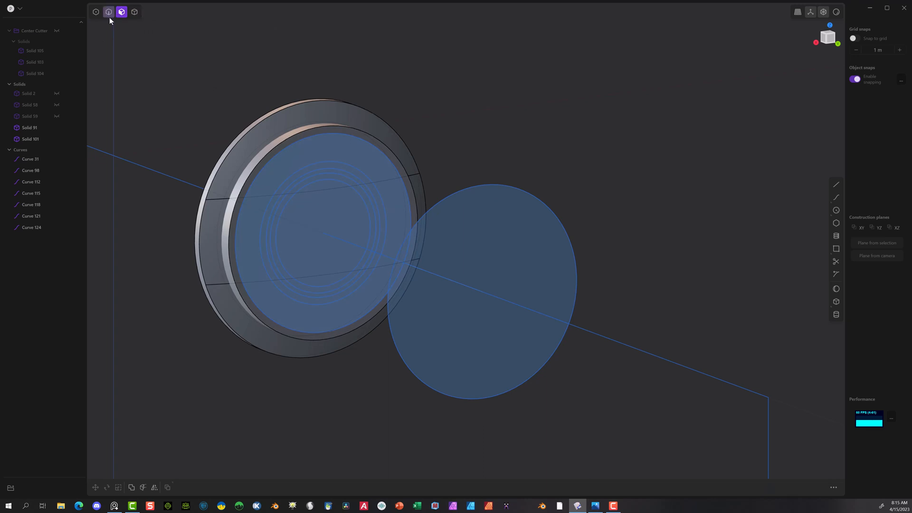
pyautogui.click(486, 189)
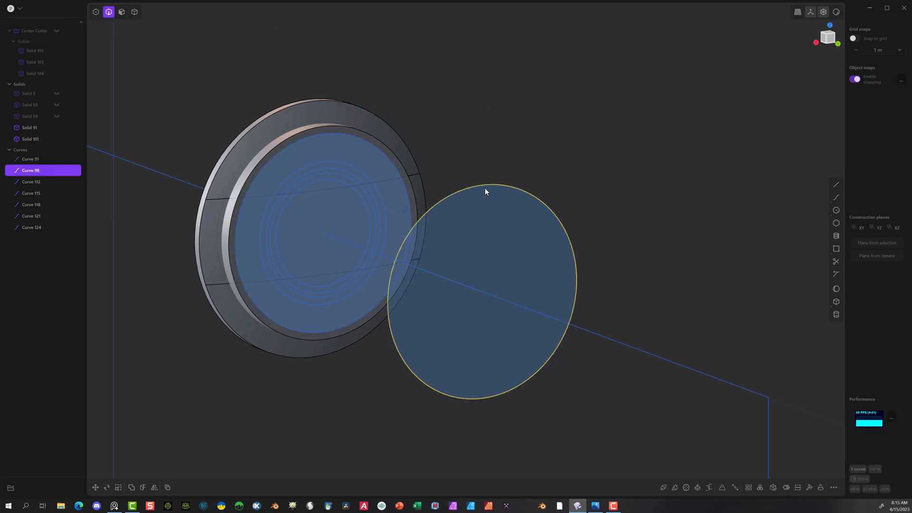
pyautogui.press('Delete')
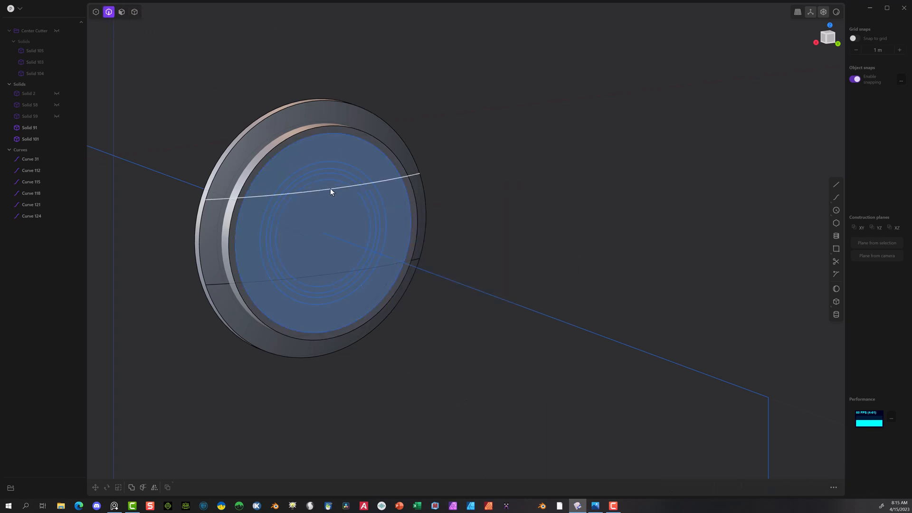
pyautogui.scroll(1, 315, 169)
pyautogui.click(121, 13)
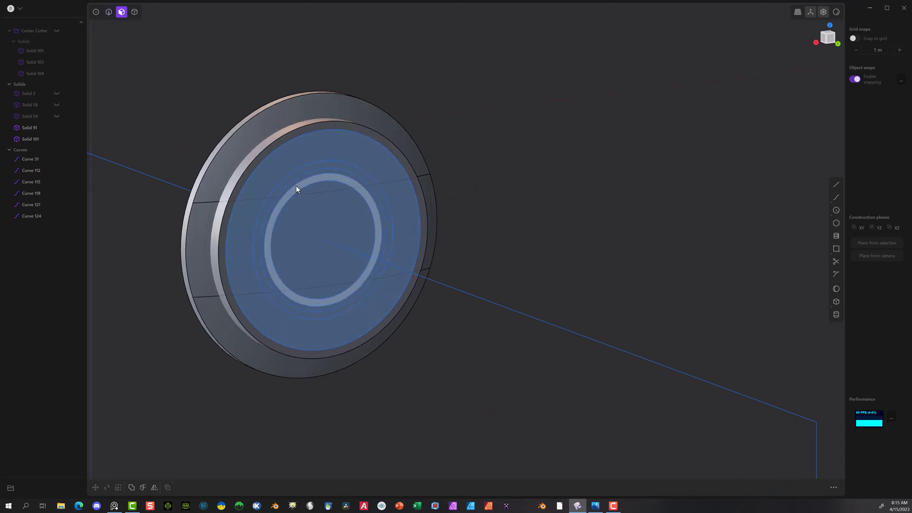
pyautogui.press('e')
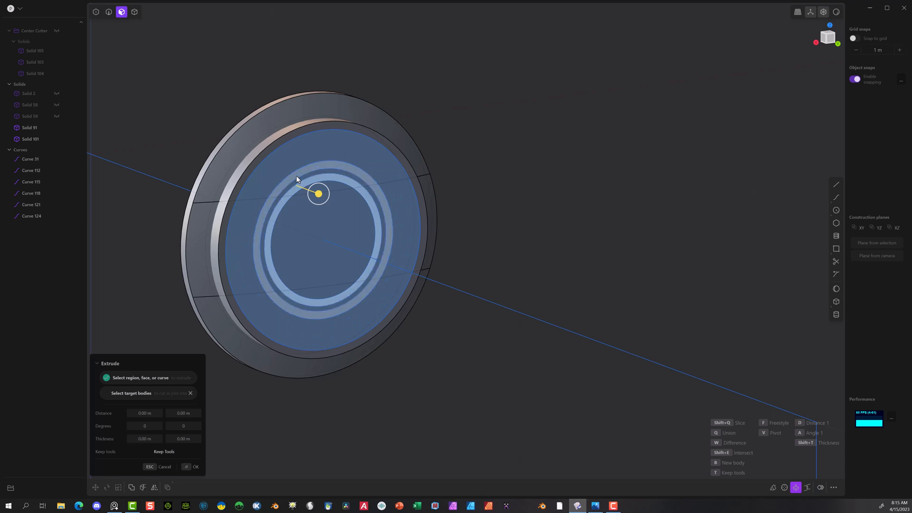
pyautogui.click(297, 179)
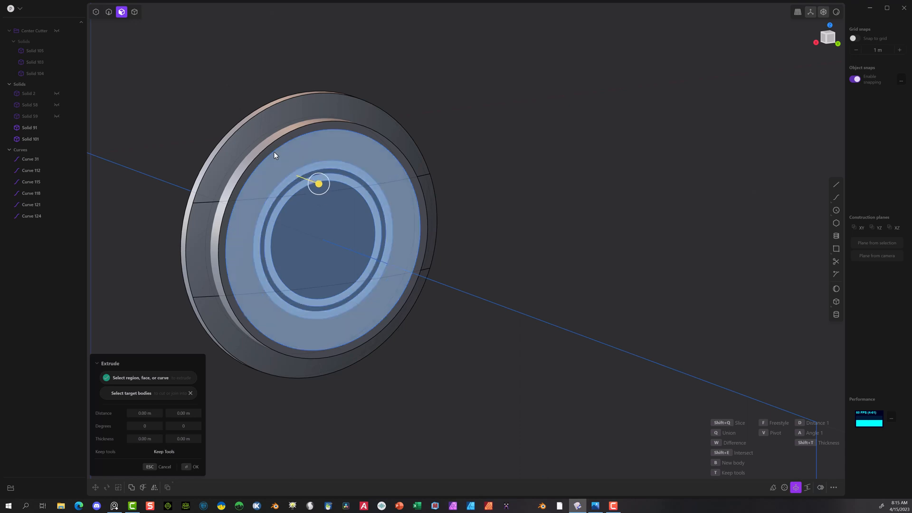
pyautogui.moveTo(491, 191); pyautogui.dragTo(468, 193, button='middle')
pyautogui.scroll(5, 422, 191)
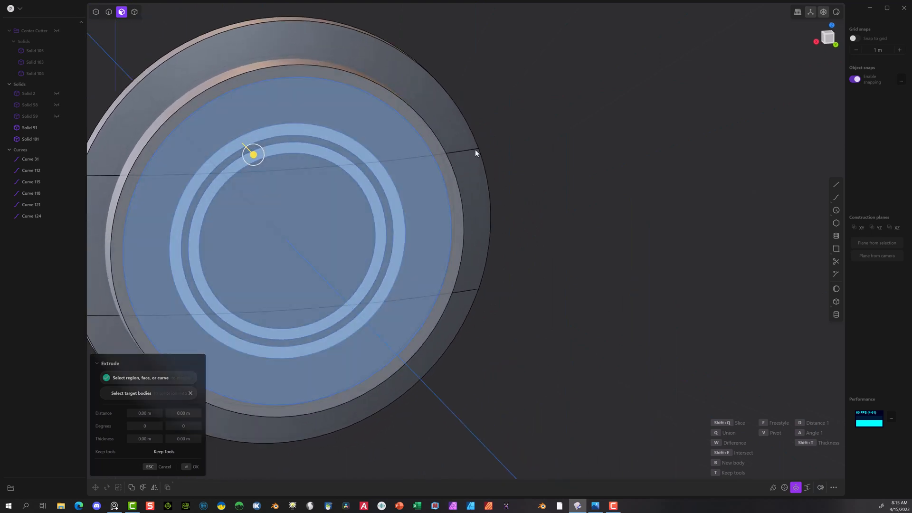
# Step: Draw another concentric circle from the disk's centre, just inside the outermost circle, with a radius of about 0.216 m
pyautogui.click(836, 211)
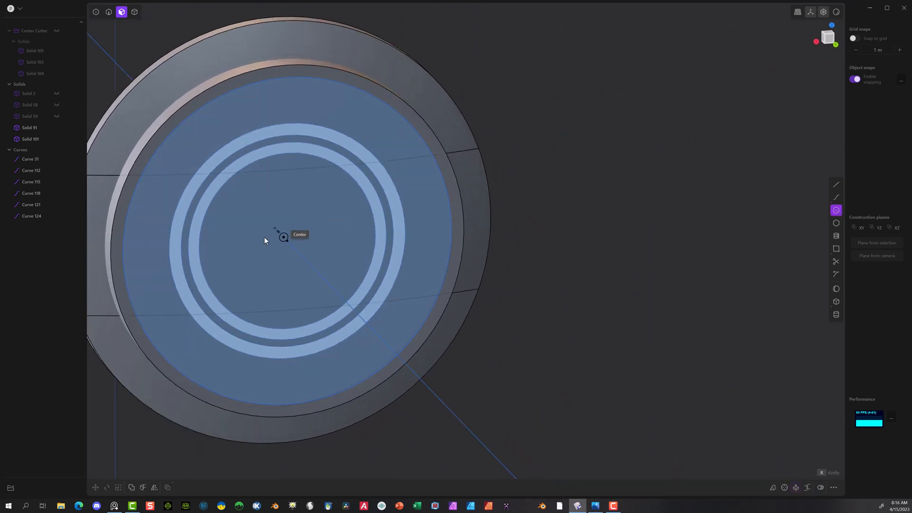
pyautogui.click(287, 243)
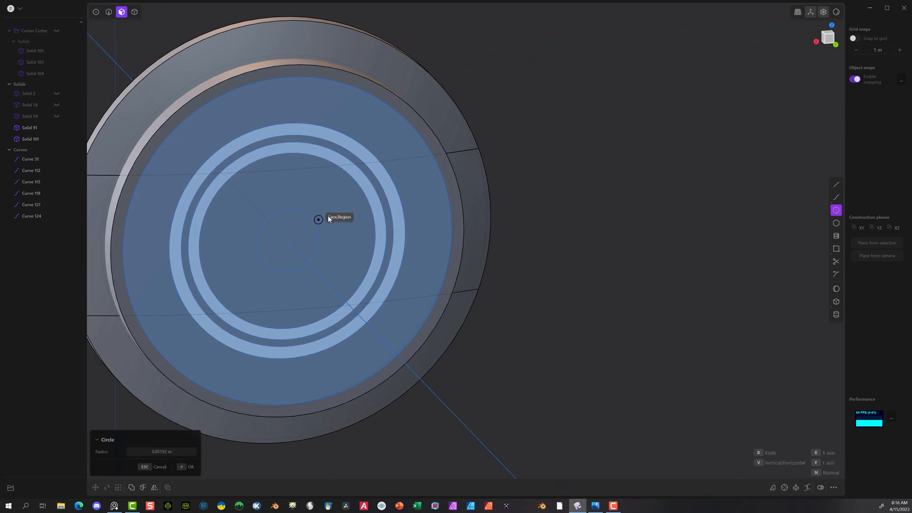
pyautogui.click(426, 168)
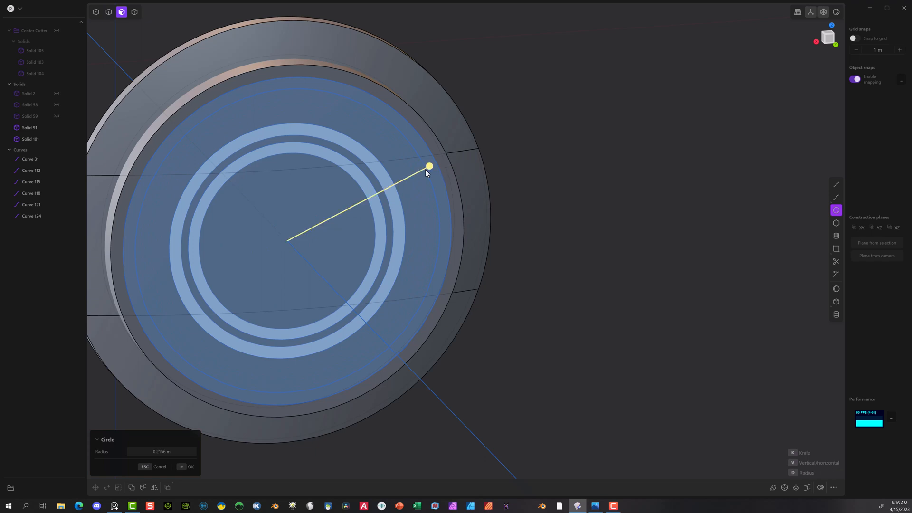
pyautogui.click(183, 466)
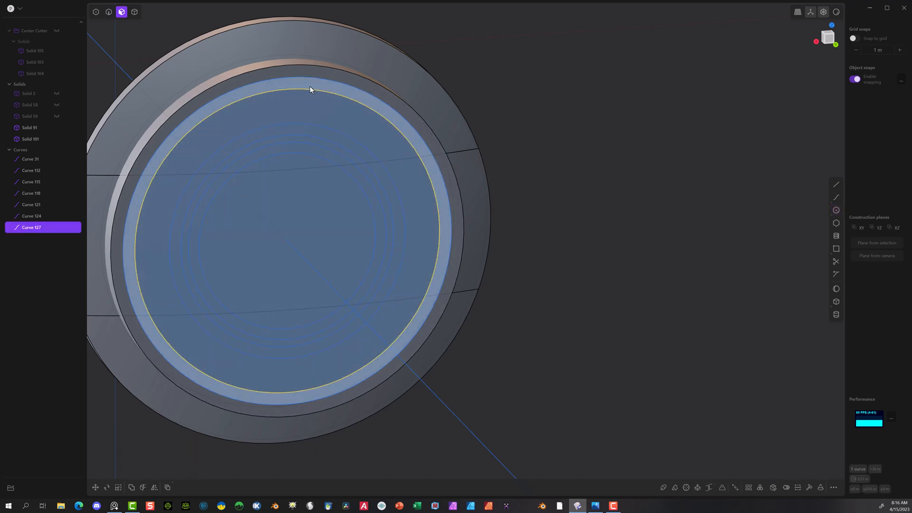
pyautogui.click(299, 150)
pyautogui.press('e')
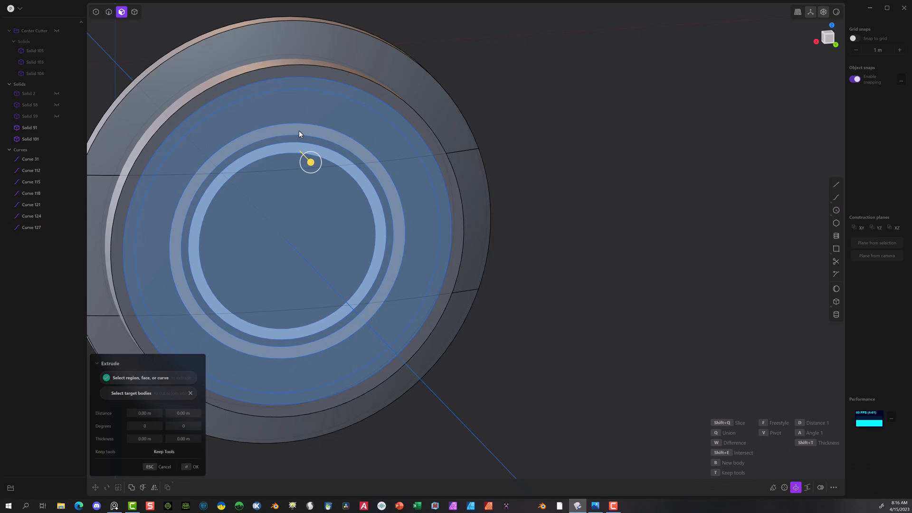
pyautogui.click(298, 131)
pyautogui.click(303, 87)
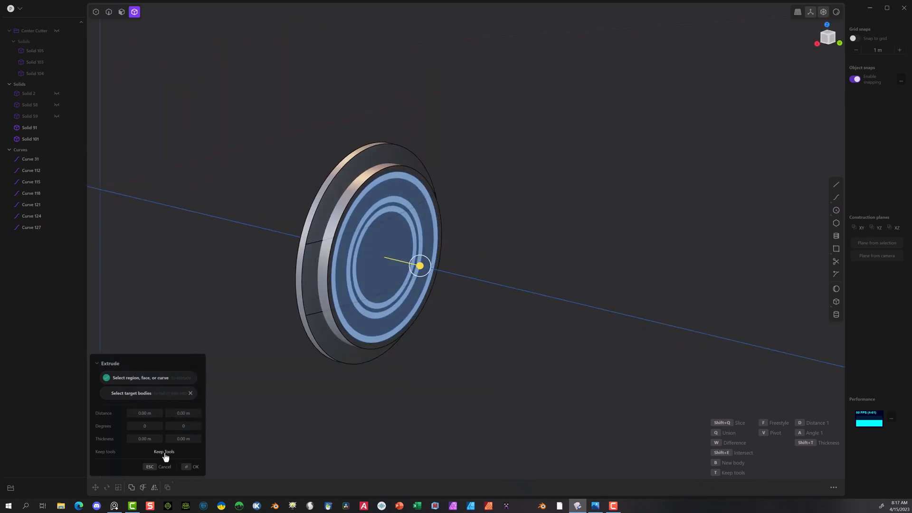
# Step: Hide the larger flange solid (Solid 91) around the button disk, leaving only the disk in view
pyautogui.click(340, 172)
pyautogui.press('h')
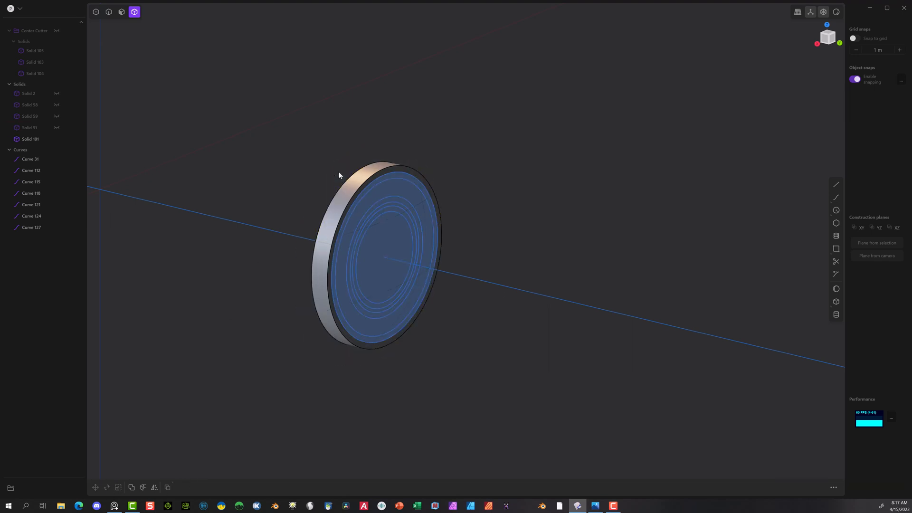
pyautogui.scroll(2, 427, 174)
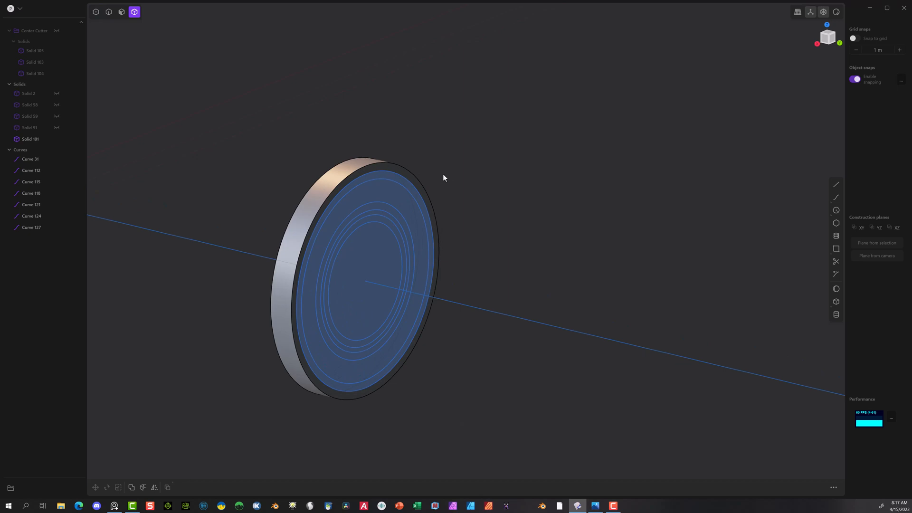
pyautogui.click(359, 165)
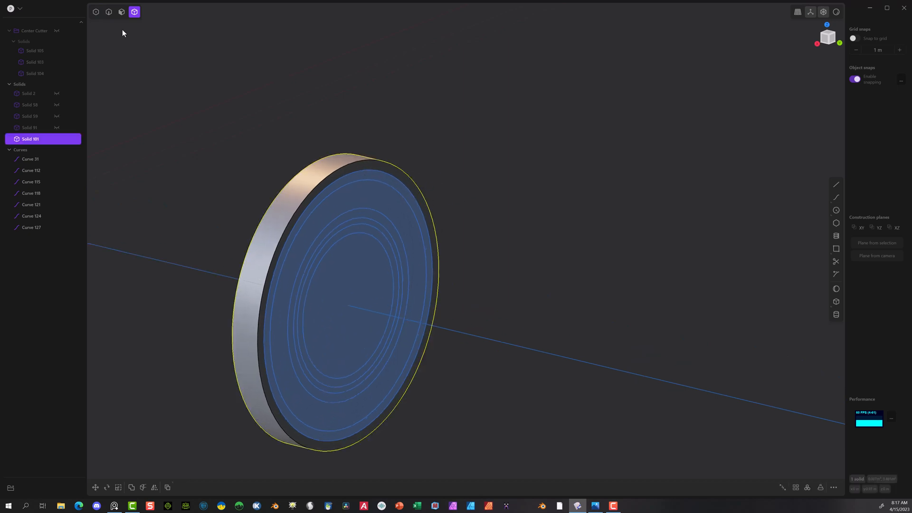
# Step: Extrude the outer, middle and inner ring regions together about 0.28 m backwards through the disk as separate solids
pyautogui.click(375, 179)
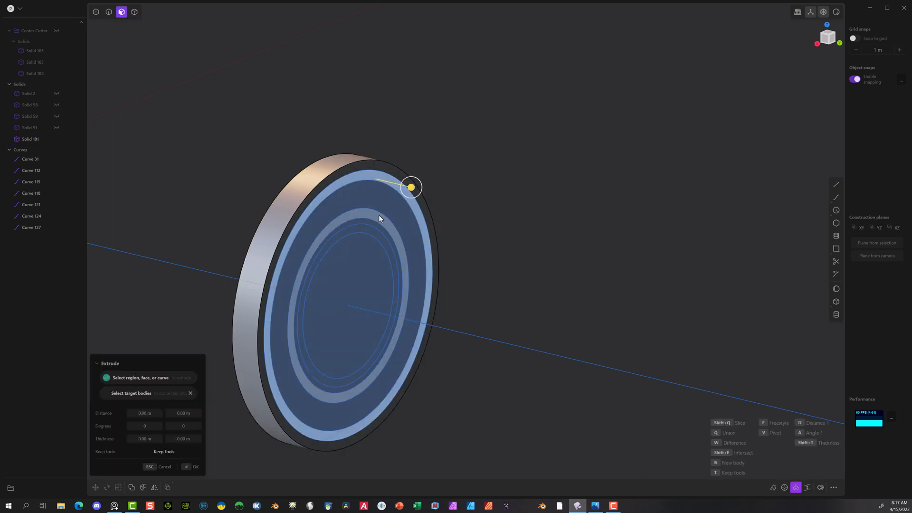
pyautogui.click(378, 214)
pyautogui.click(375, 235)
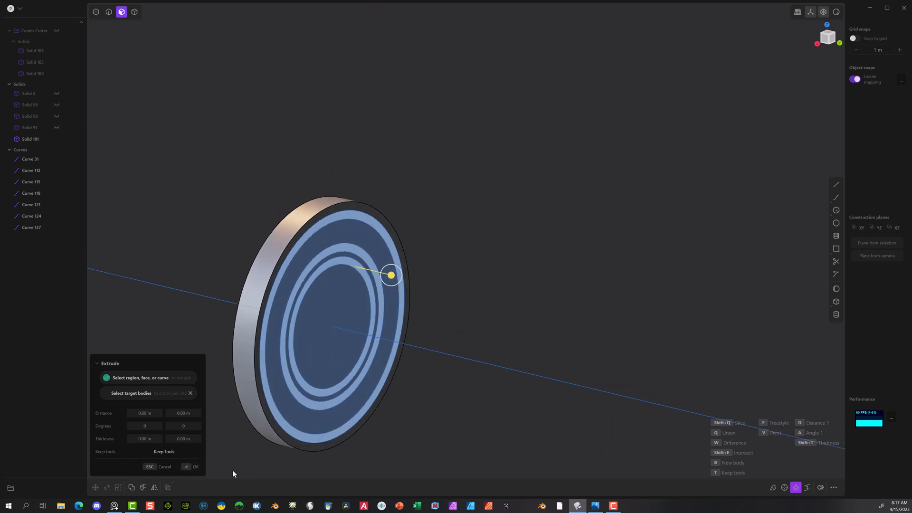
pyautogui.click(195, 467)
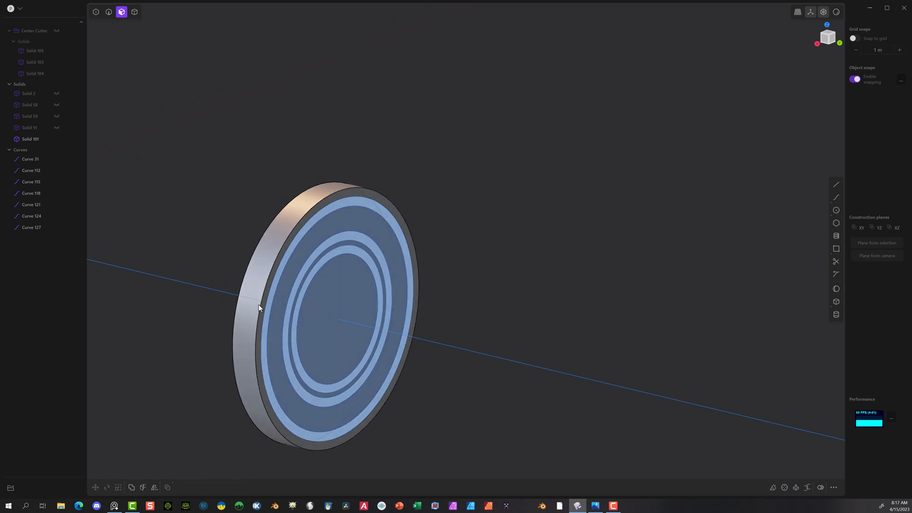
pyautogui.scroll(-2, 259, 302)
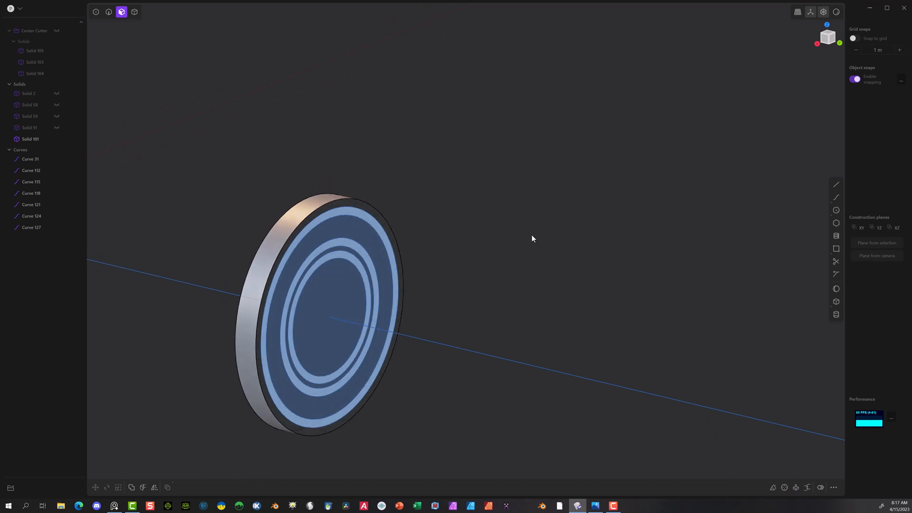
pyautogui.press('e')
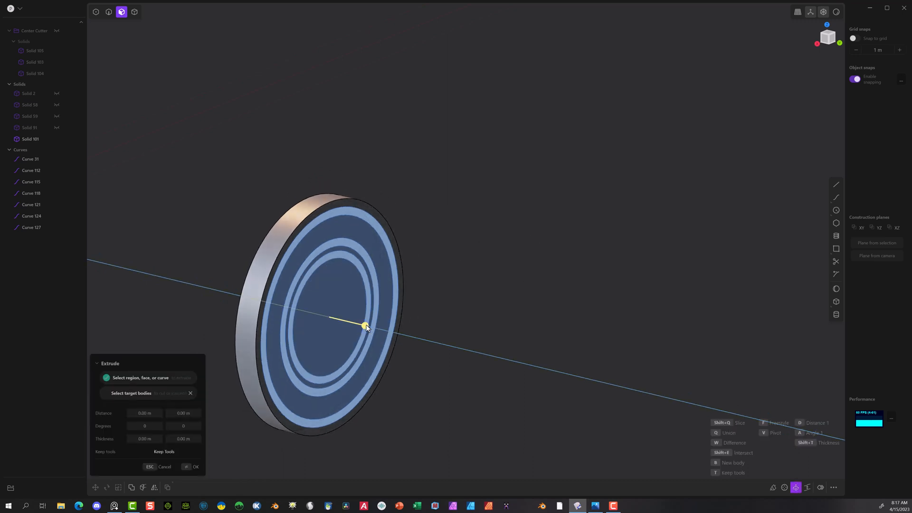
pyautogui.moveTo(364, 331); pyautogui.dragTo(257, 300)
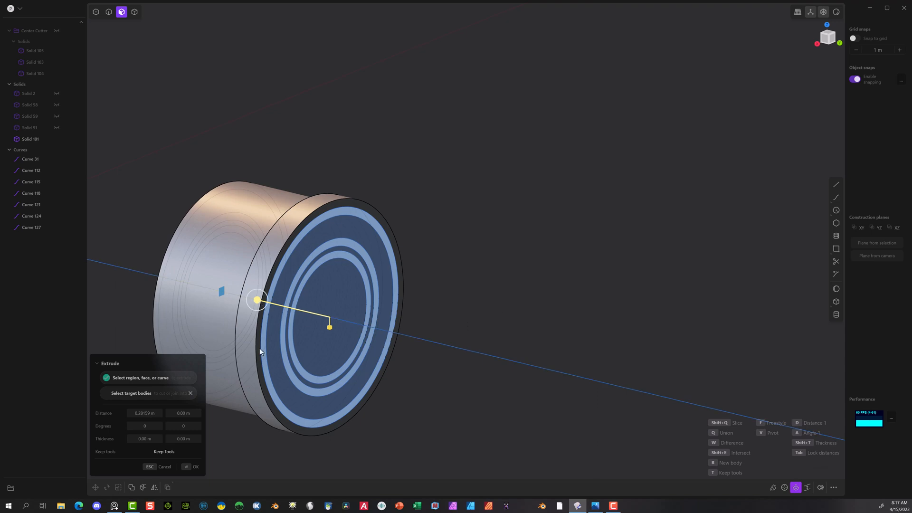
pyautogui.click(194, 466)
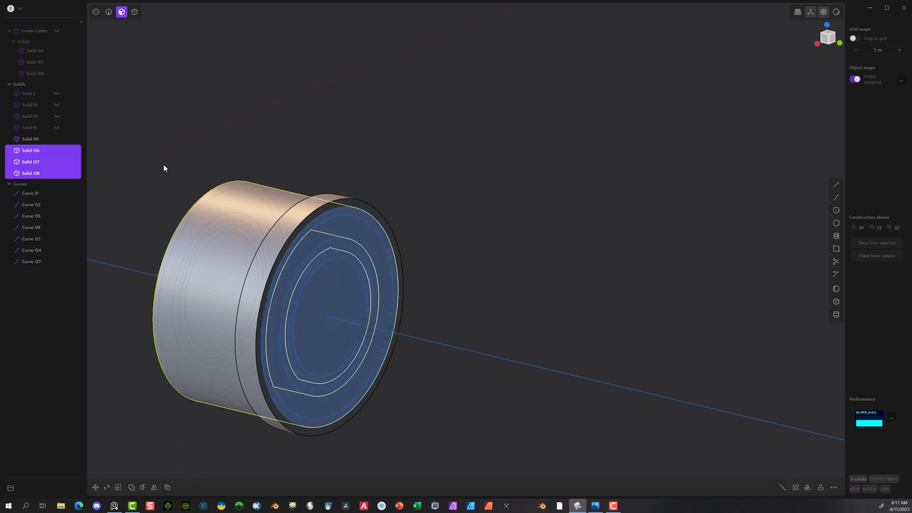
# Step: Move the three extruded rings about 0.045 m forward along the Y axis so they protrude past the disk's front face
pyautogui.press('g')
pyautogui.moveTo(301, 310); pyautogui.dragTo(319, 315)
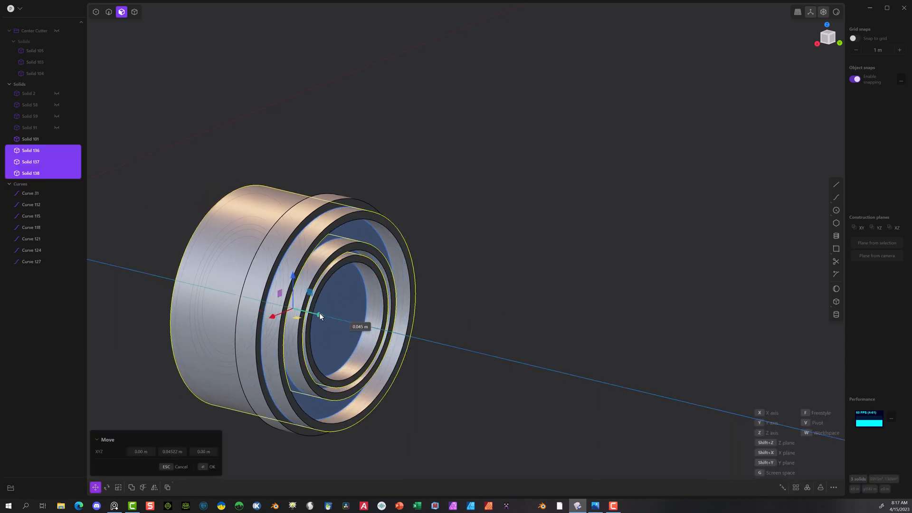
pyautogui.click(209, 466)
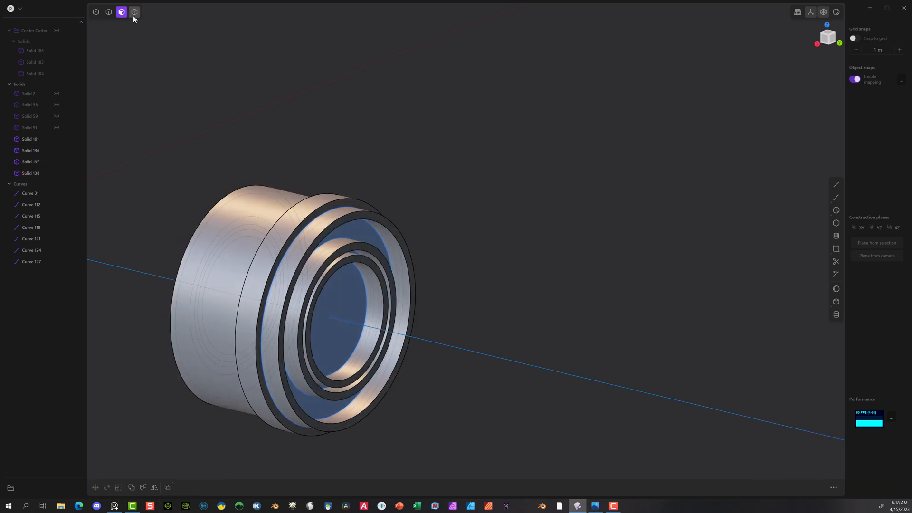
# Step: Slice the button disk with the three ring solids using a Boolean, with the disk as target and the rings as tools
pyautogui.click(134, 12)
pyautogui.click(371, 200)
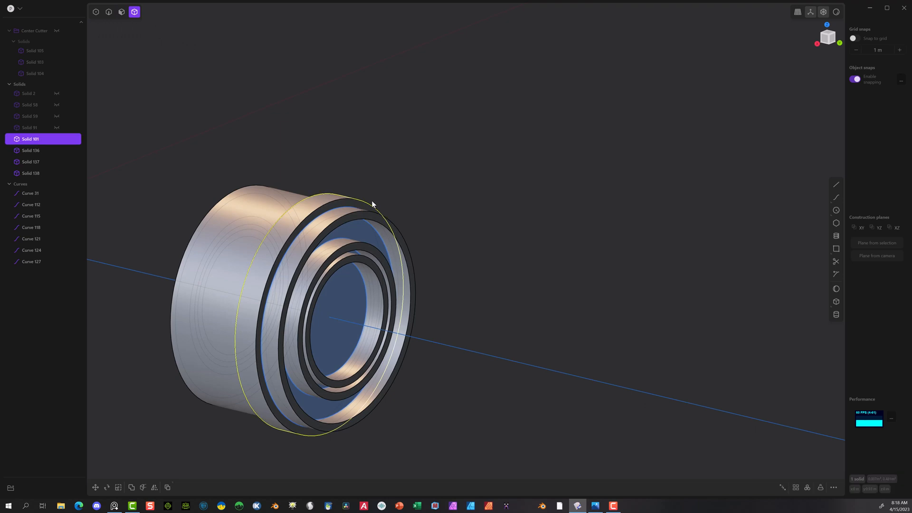
pyautogui.click(323, 235)
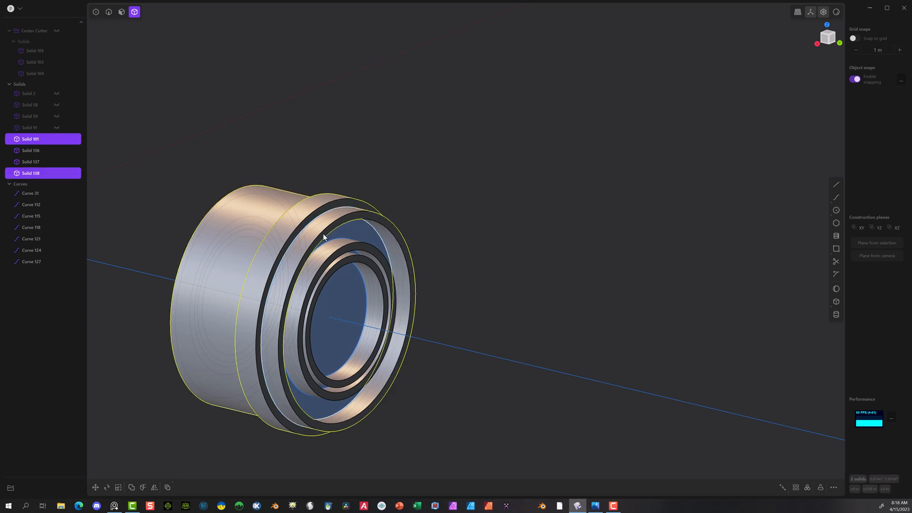
pyautogui.click(344, 252)
pyautogui.click(347, 257)
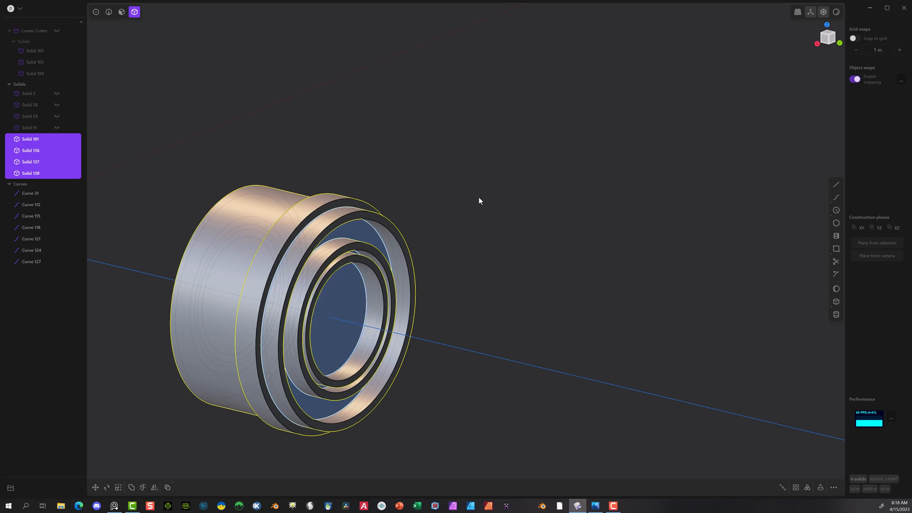
pyautogui.press('q')
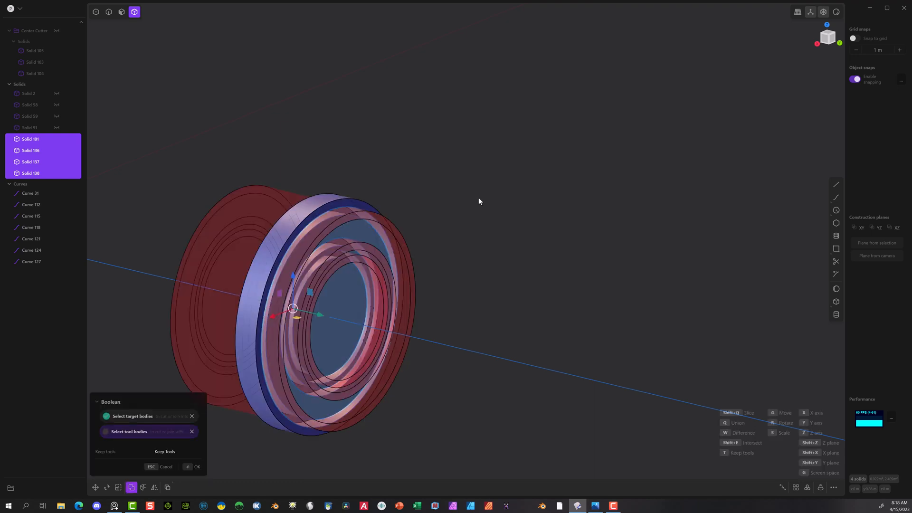
pyautogui.press('q')
pyautogui.click(193, 467)
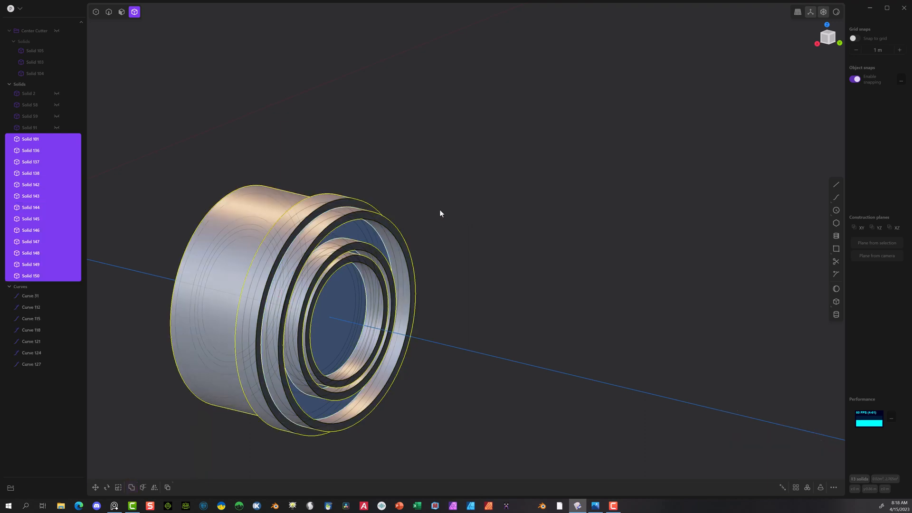
# Step: Delete the three leftover ring pieces that stick out behind the disk
pyautogui.moveTo(486, 189); pyautogui.dragTo(460, 198, button='middle')
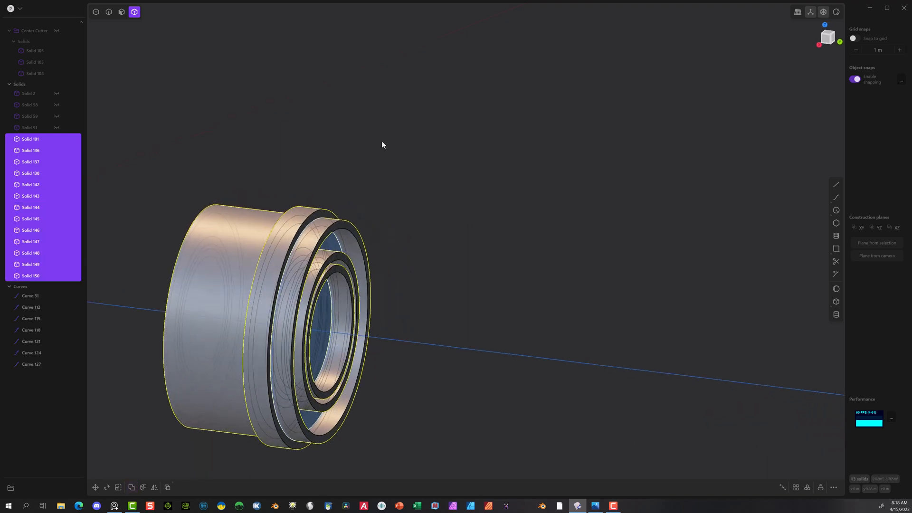
pyautogui.click(354, 155)
pyautogui.click(257, 223)
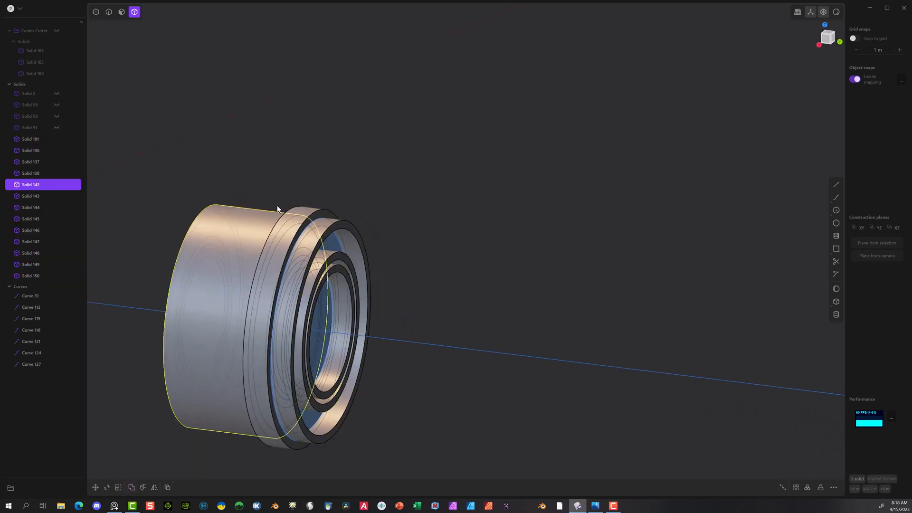
pyautogui.press('Delete')
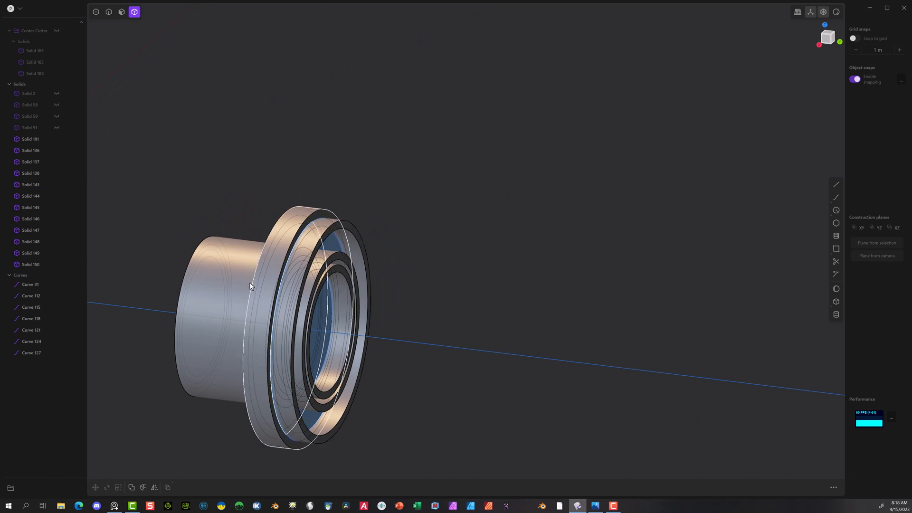
pyautogui.click(216, 294)
pyautogui.press('Delete')
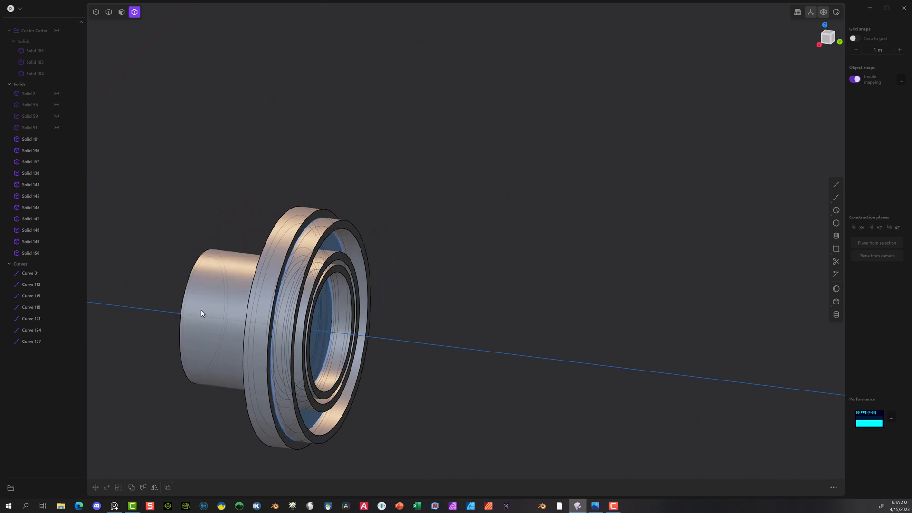
pyautogui.click(201, 309)
pyautogui.press('Delete')
# Step: Delete the three leftover ring pieces that protrude from the front of the disk
pyautogui.click(345, 227)
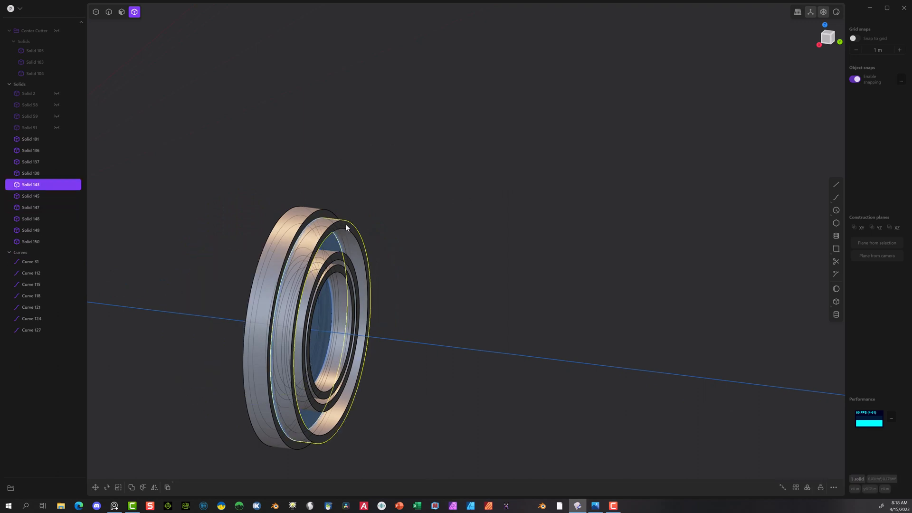
pyautogui.press('Delete')
pyautogui.click(350, 270)
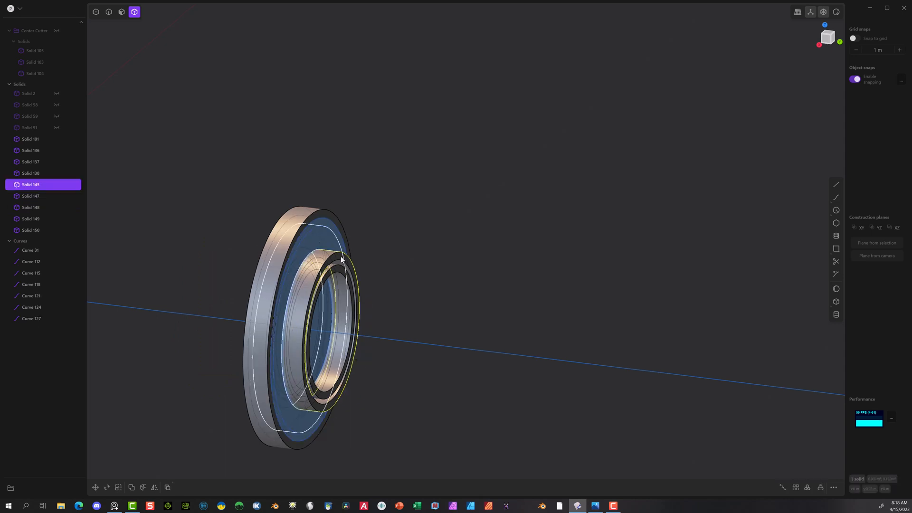
pyautogui.press('Delete')
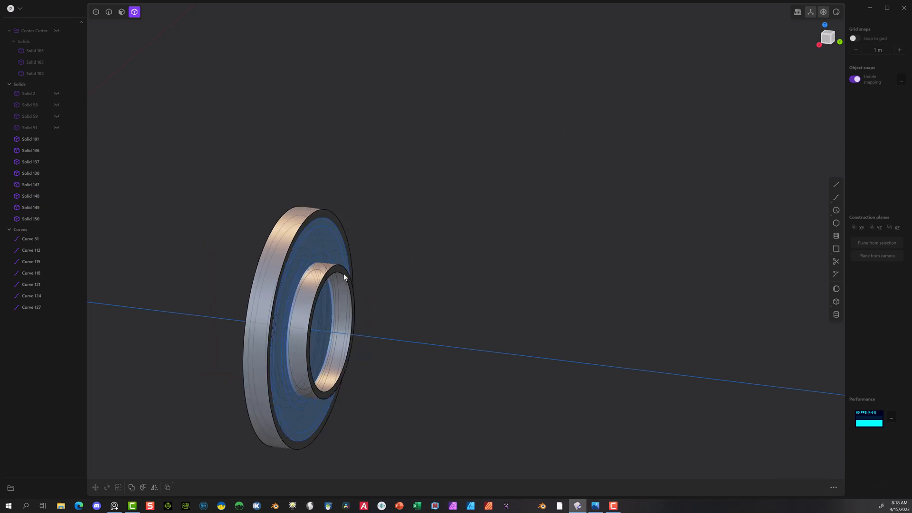
pyautogui.click(343, 272)
pyautogui.press('Delete')
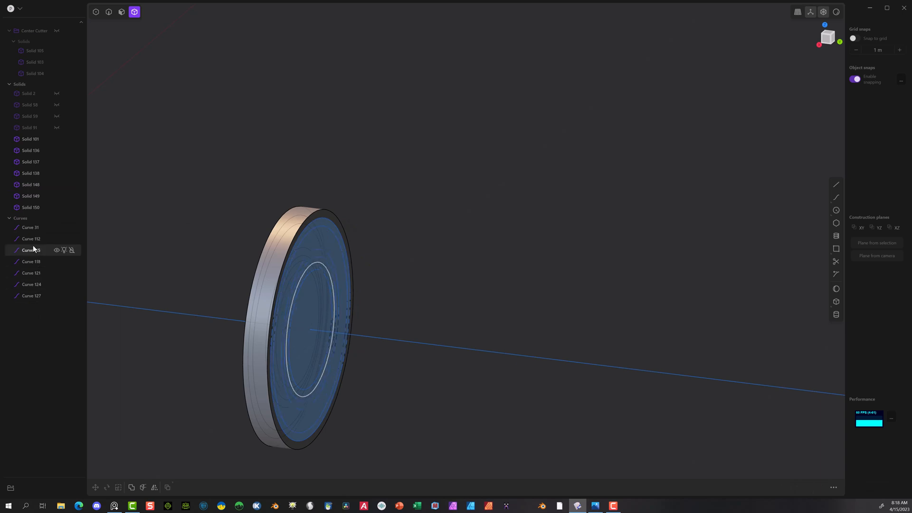
# Step: Delete all the remaining curves, from Curve 31 through Curve 127
pyautogui.click(29, 227)
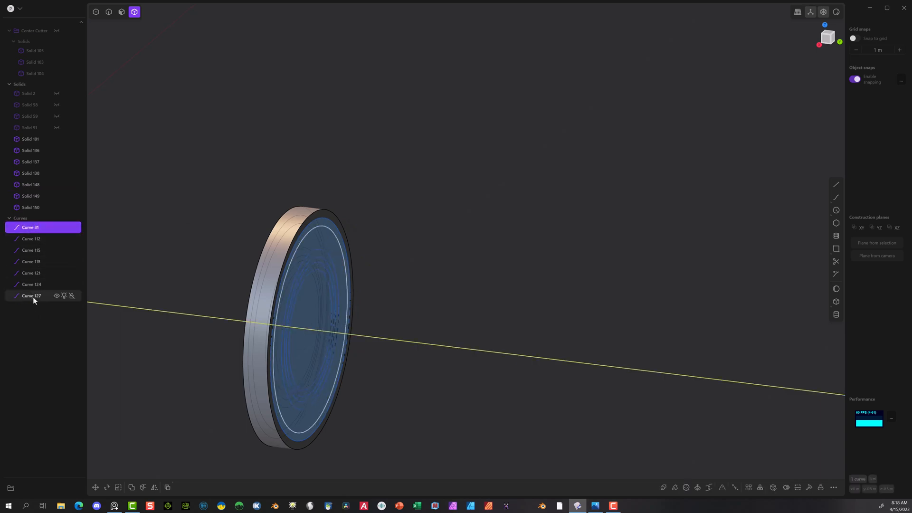
pyautogui.keyDown('shift'); pyautogui.click(33, 296); pyautogui.keyUp('shift')
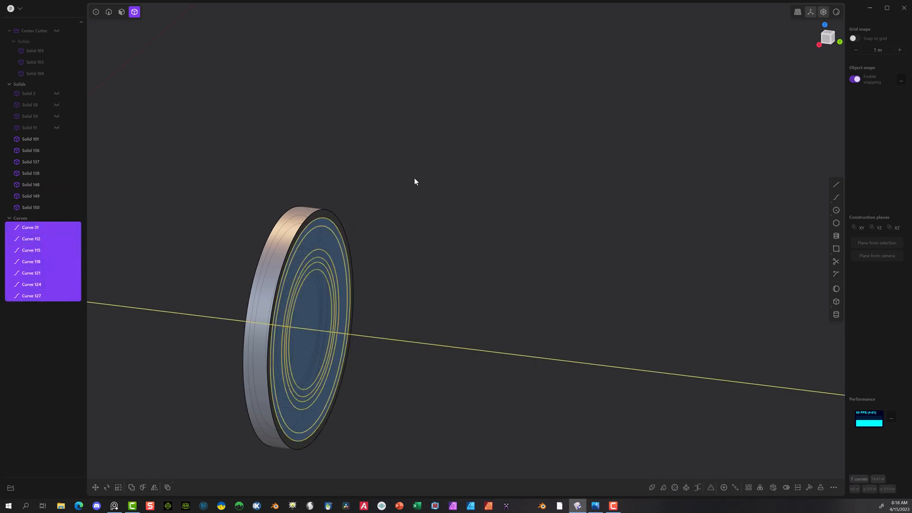
pyautogui.press('Delete')
# Step: Offset the front faces of the three narrow concentric rings inward by about 0.026 m to form recessed grooves
pyautogui.moveTo(432, 201); pyautogui.dragTo(372, 200, button='middle')
pyautogui.scroll(5, 431, 243)
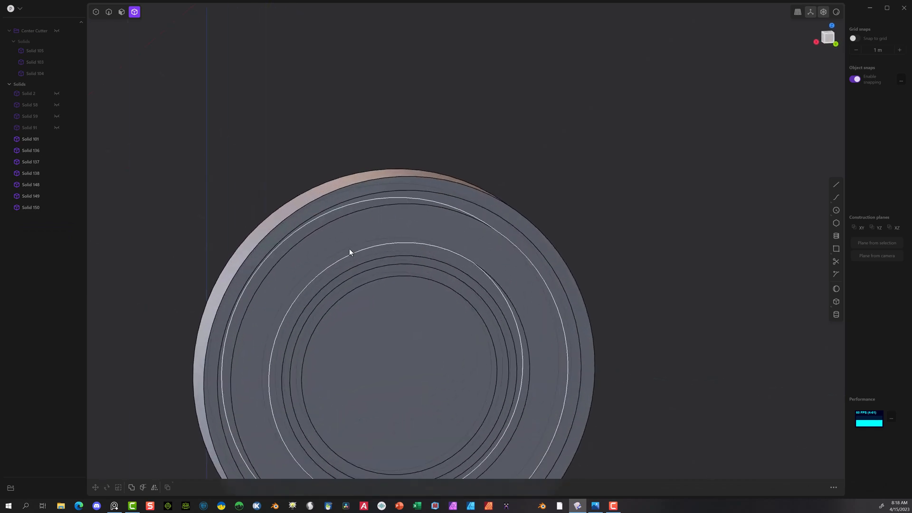
pyautogui.click(120, 13)
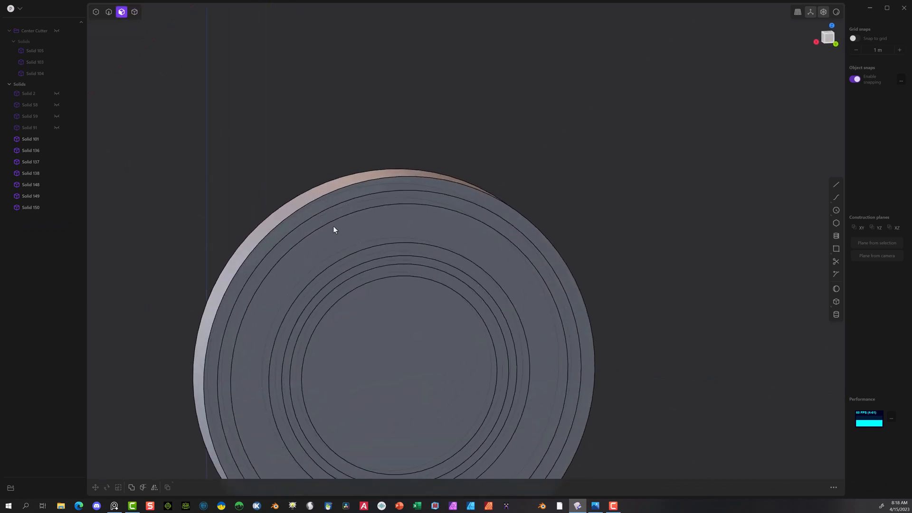
pyautogui.click(377, 274)
pyautogui.click(365, 255)
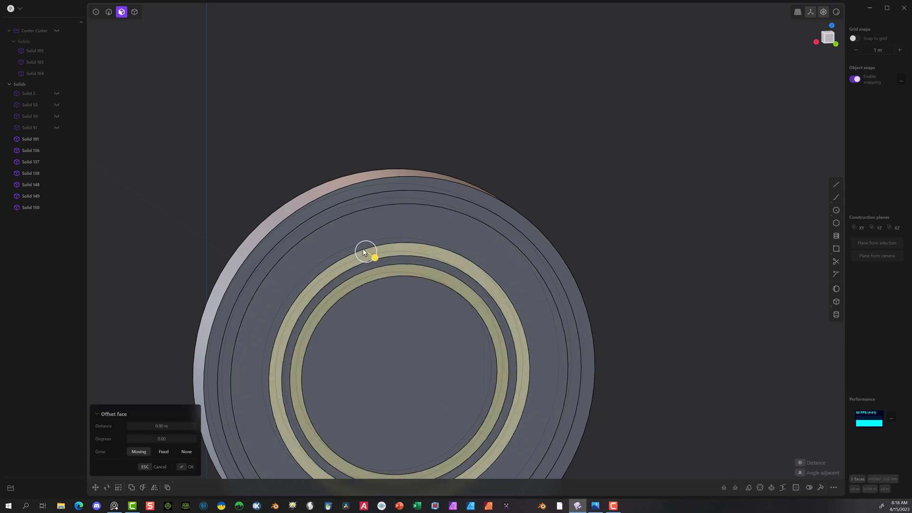
pyautogui.click(344, 210)
pyautogui.moveTo(397, 214); pyautogui.dragTo(509, 218, button='middle')
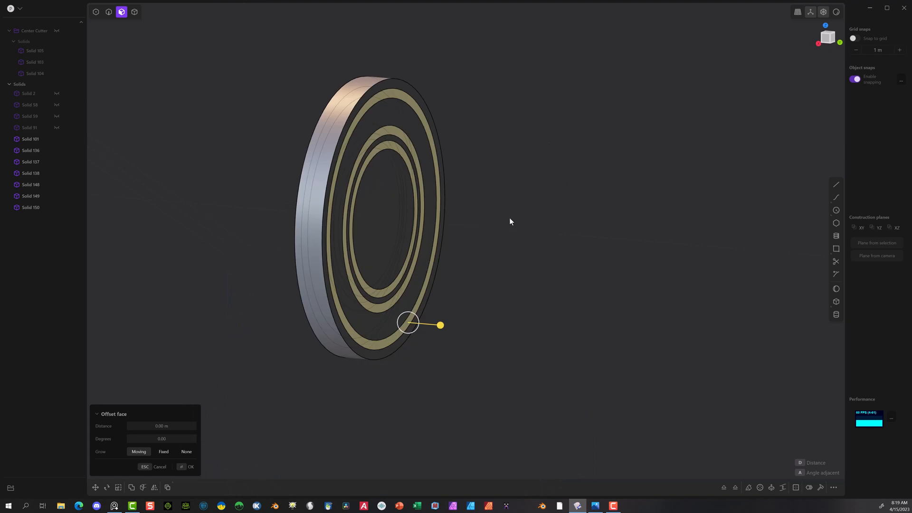
pyautogui.moveTo(440, 325); pyautogui.dragTo(426, 324)
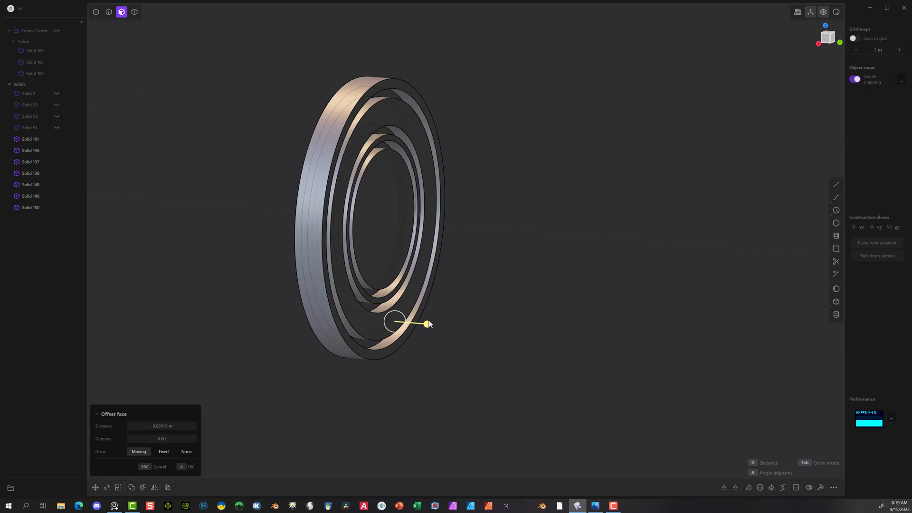
pyautogui.moveTo(511, 224); pyautogui.dragTo(543, 206, button='middle')
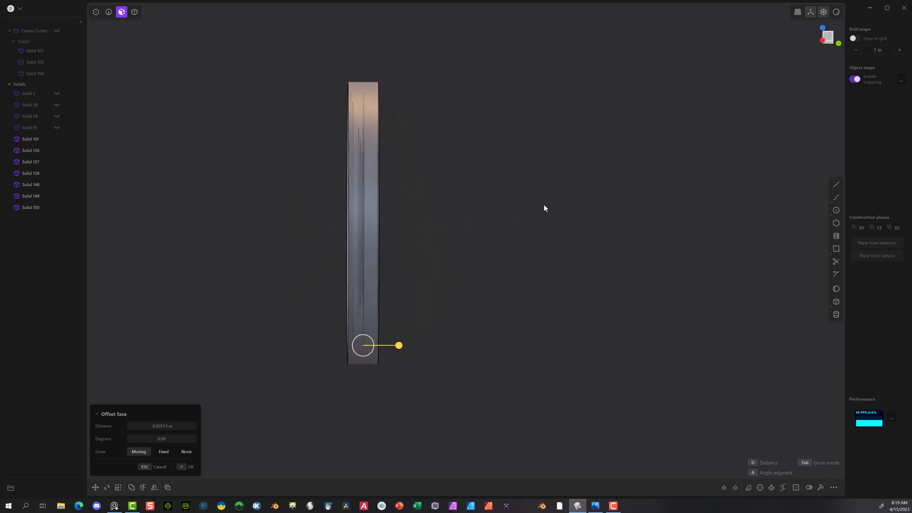
pyautogui.moveTo(523, 169); pyautogui.dragTo(436, 174, button='middle')
pyautogui.scroll(1, 435, 170)
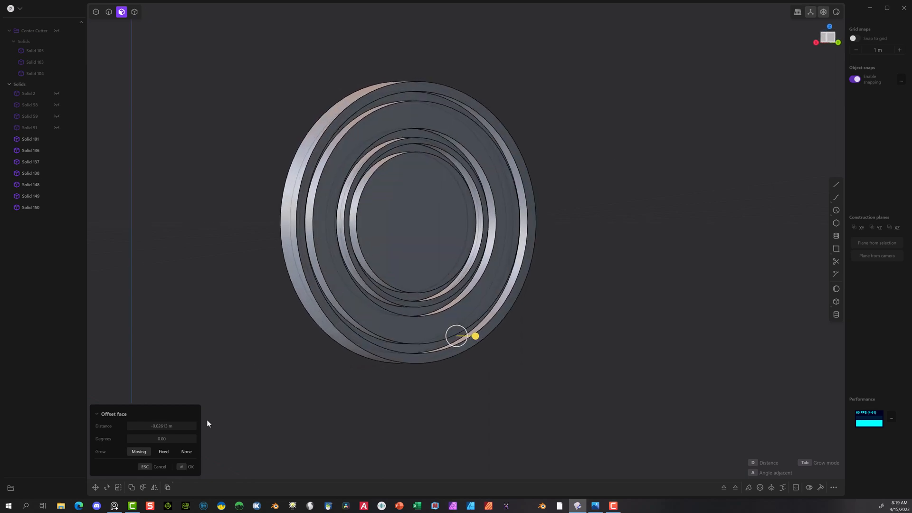
pyautogui.click(184, 470)
pyautogui.scroll(3, 270, 223)
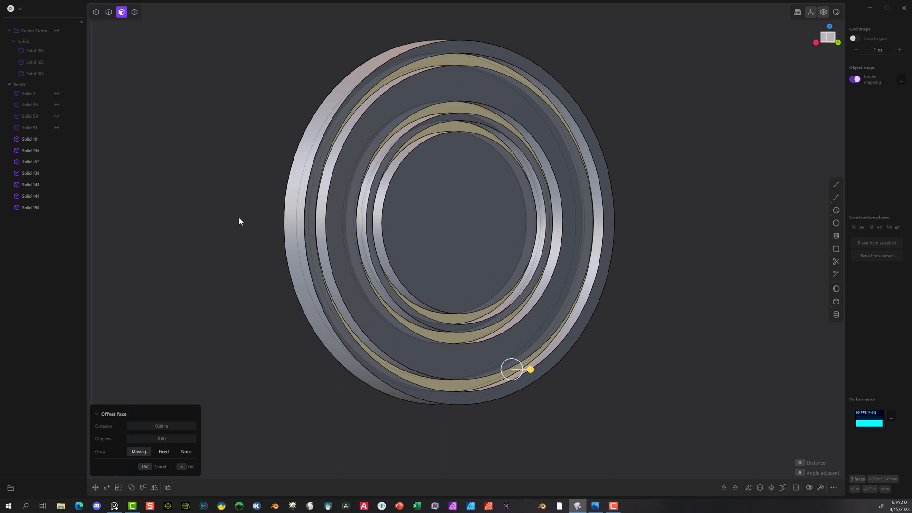
pyautogui.click(208, 350)
# Step: Draw a circle centred on the button's flat central disk face with a radius of 0.15 m
pyautogui.moveTo(284, 348); pyautogui.dragTo(530, 295, button='middle')
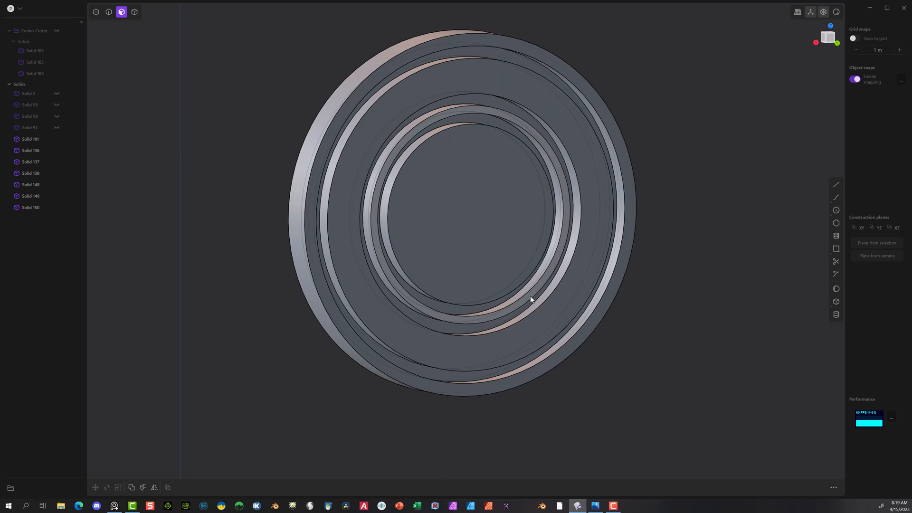
pyautogui.moveTo(529, 295); pyautogui.dragTo(523, 175, button='middle')
pyautogui.scroll(1, 522, 178)
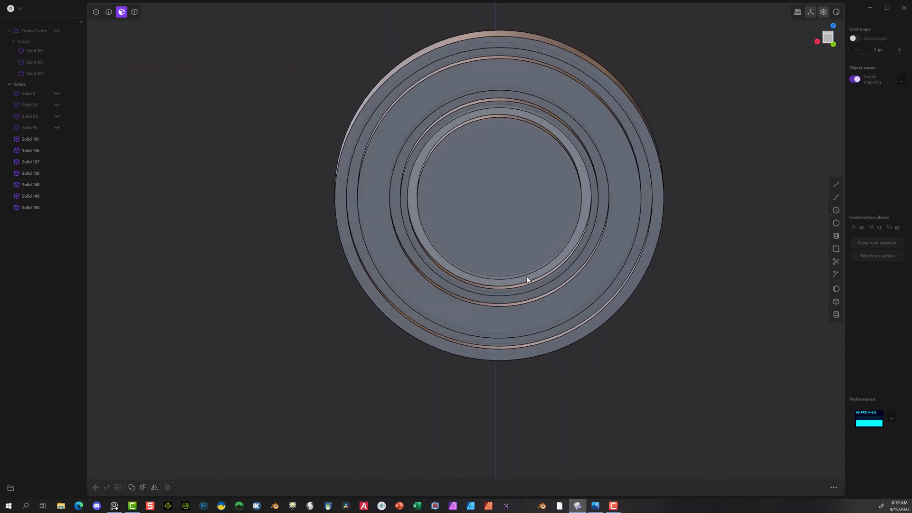
pyautogui.click(836, 209)
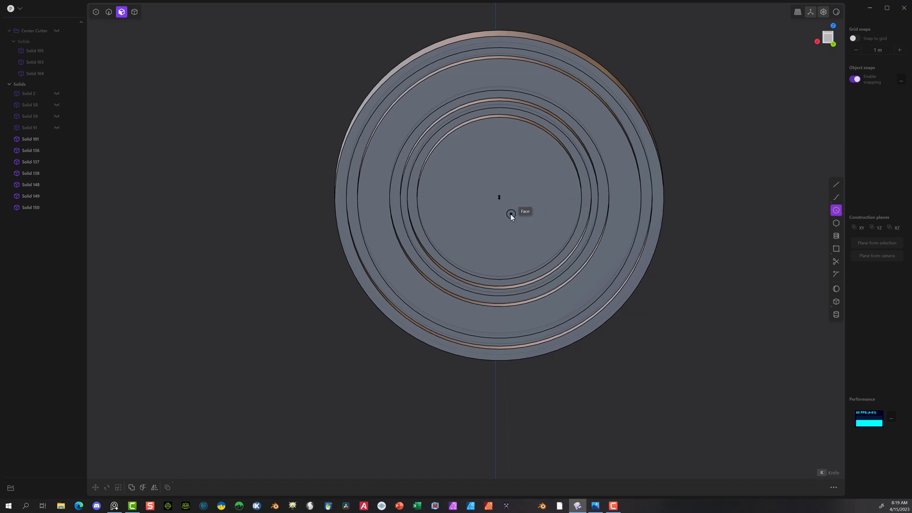
pyautogui.moveTo(720, 159); pyautogui.dragTo(574, 184, button='middle')
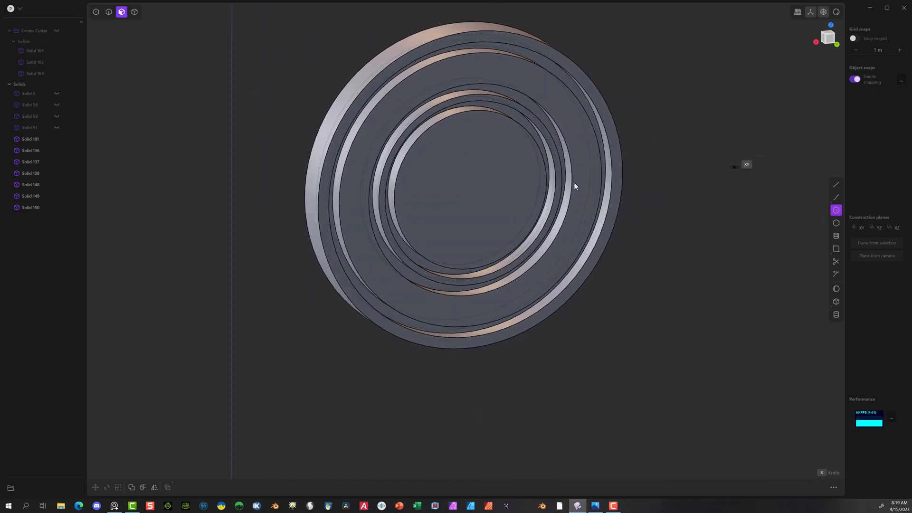
pyautogui.click(470, 190)
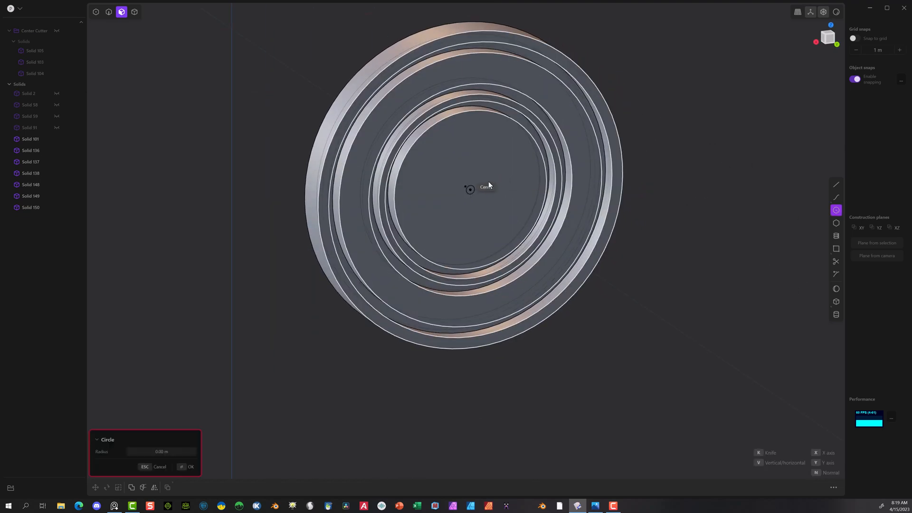
pyautogui.click(531, 159)
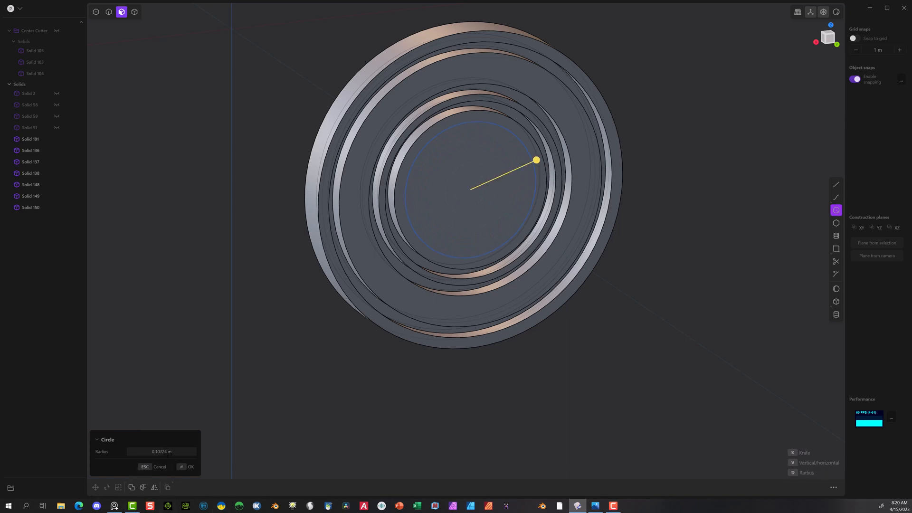
pyautogui.click(179, 452)
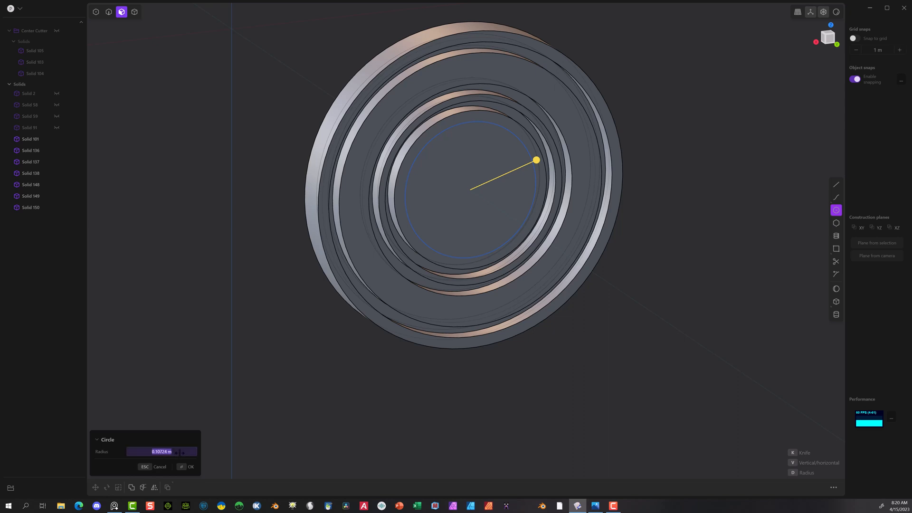
pyautogui.moveTo(179, 453); pyautogui.dragTo(160, 453)
pyautogui.write('5')
pyautogui.click(190, 467)
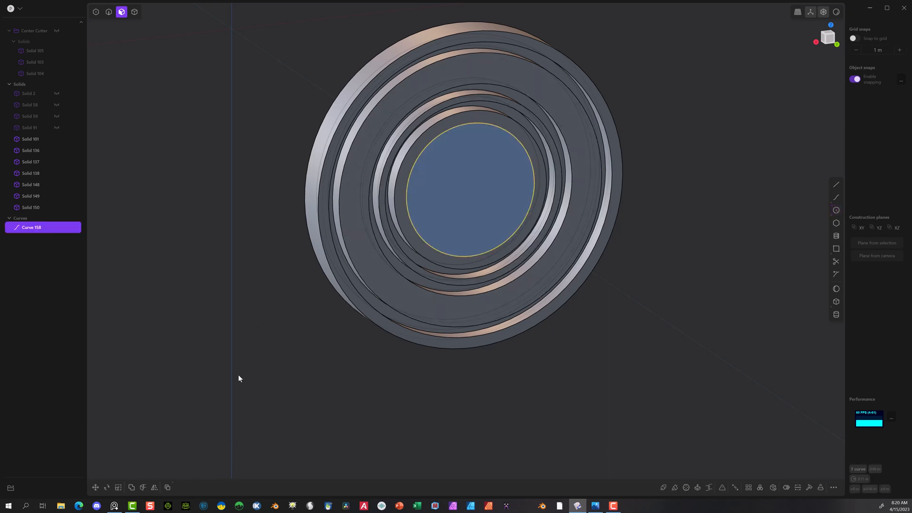
# Step: Extrude the circle region about 0.157 m back through the disk as a new solid cylinder
pyautogui.click(272, 241)
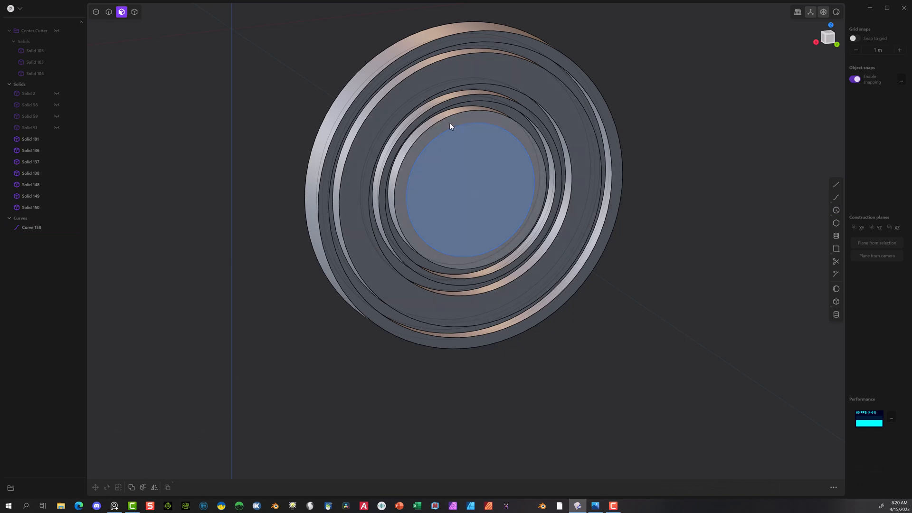
pyautogui.click(134, 15)
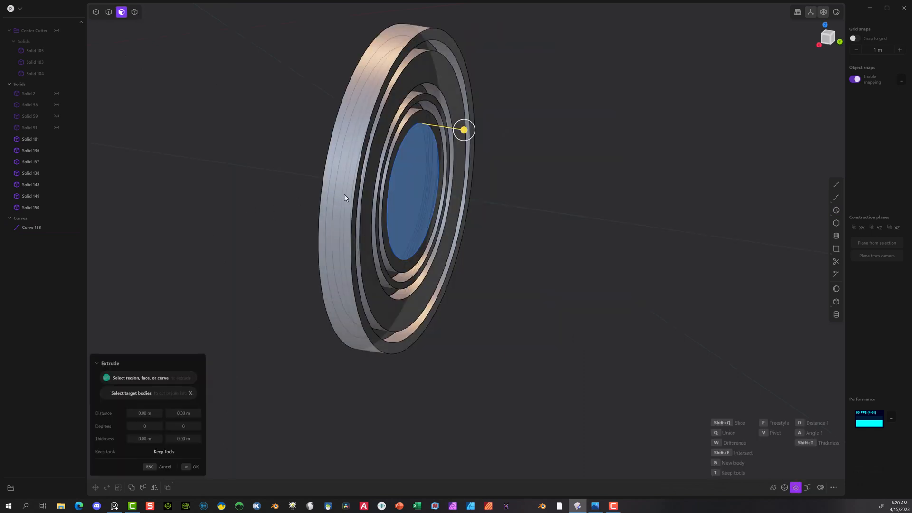
pyautogui.click(387, 204)
pyautogui.moveTo(455, 198); pyautogui.dragTo(315, 192)
pyautogui.moveTo(316, 194); pyautogui.dragTo(253, 202, button='middle')
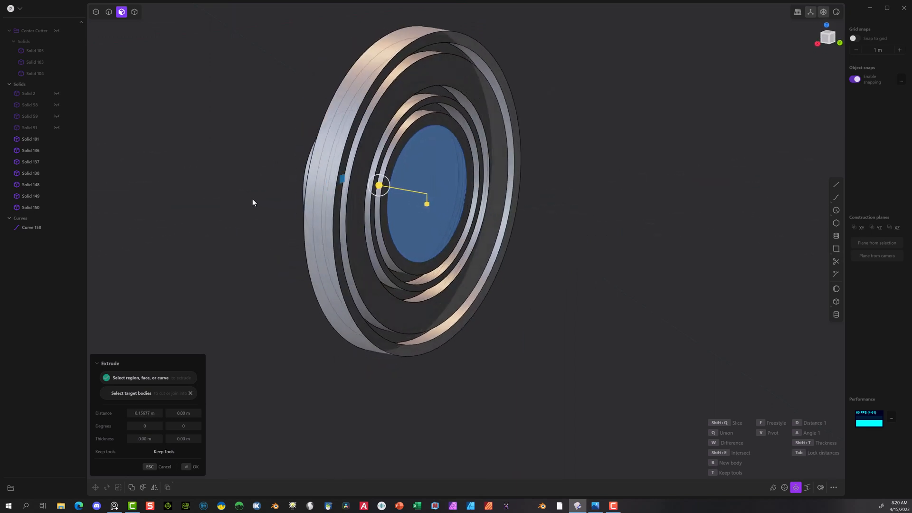
pyautogui.click(188, 468)
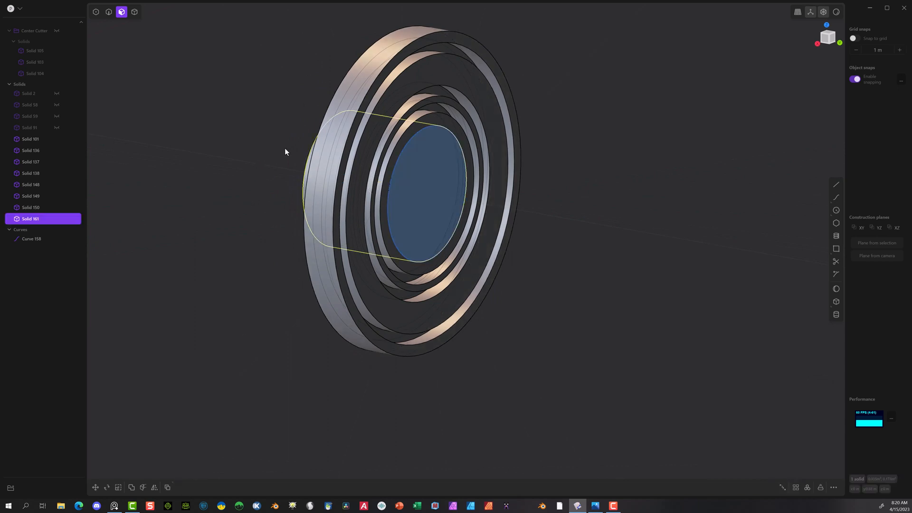
# Step: Move the new cylinder about 0.013 m along the Y axis so that it protrudes from the disk's front face
pyautogui.press('g')
pyautogui.moveTo(411, 191); pyautogui.dragTo(418, 194)
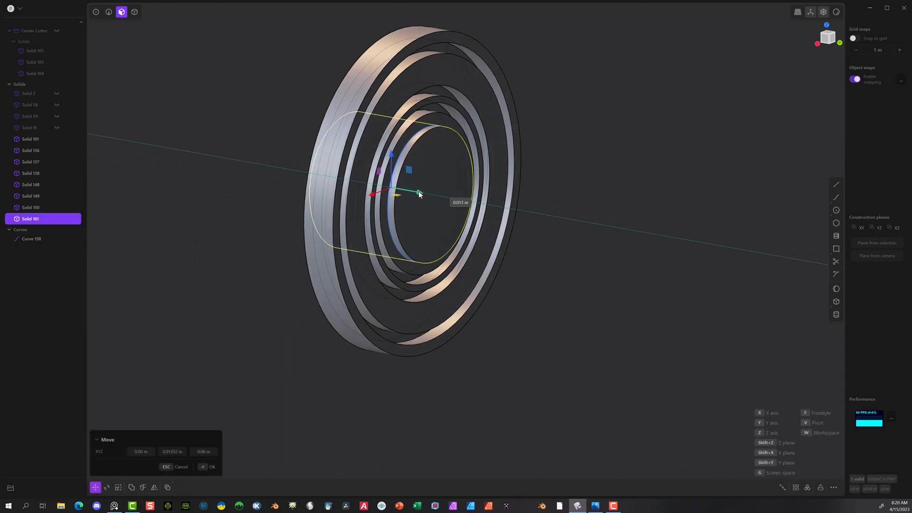
pyautogui.click(209, 466)
pyautogui.click(270, 269)
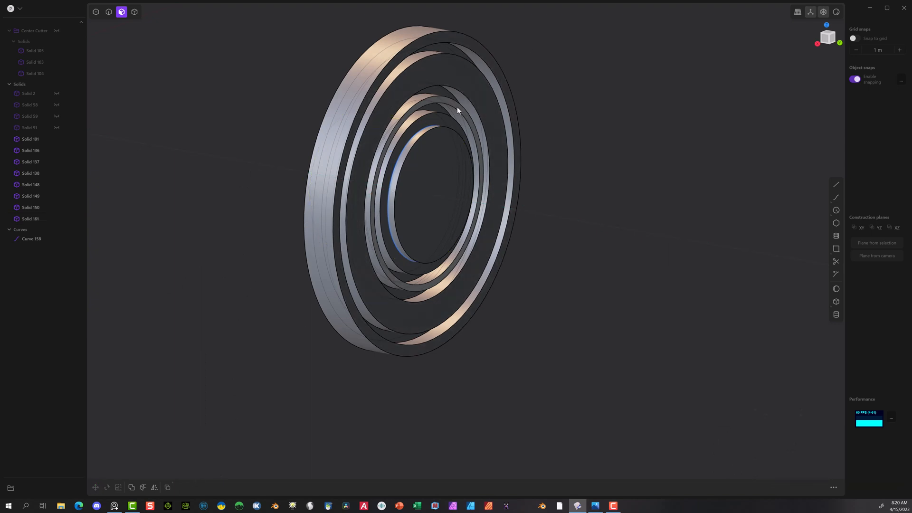
# Step: Slice the central disk with the cylinder using a Boolean, with the disk as target and the cylinder as tool
pyautogui.scroll(5, 458, 114)
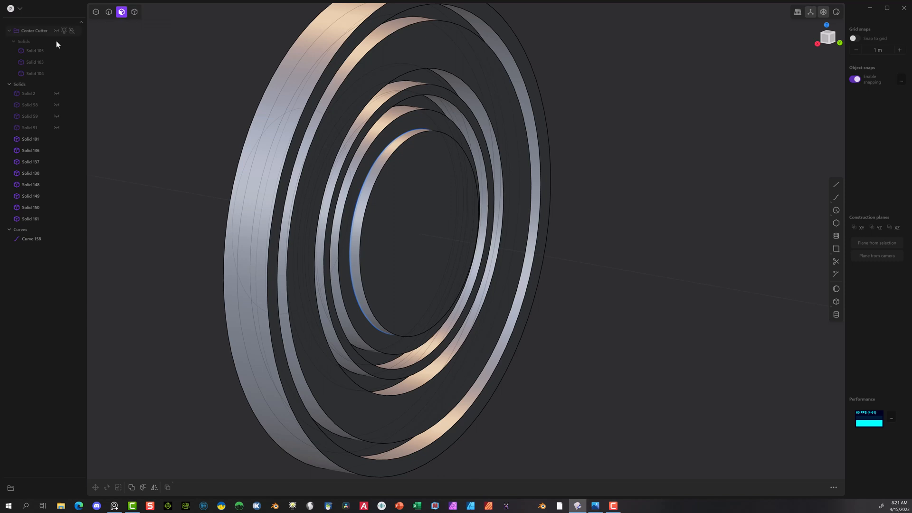
pyautogui.click(134, 13)
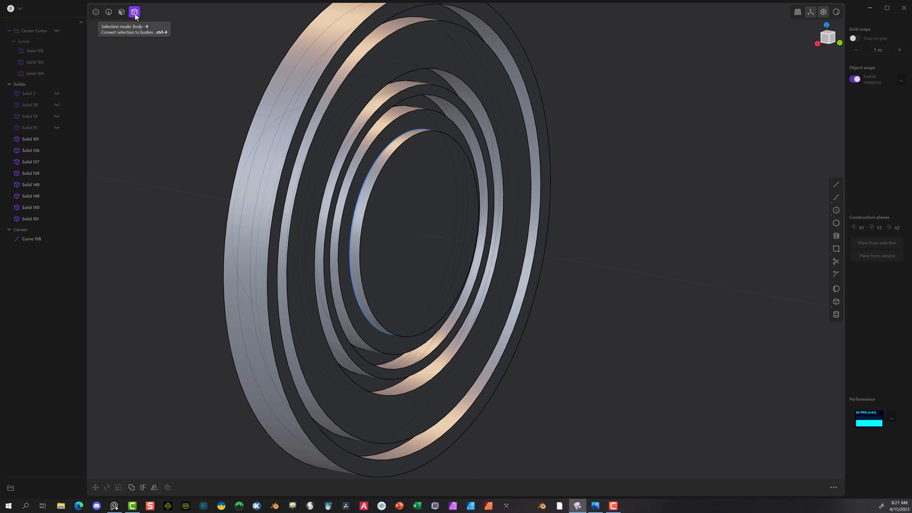
pyautogui.click(423, 116)
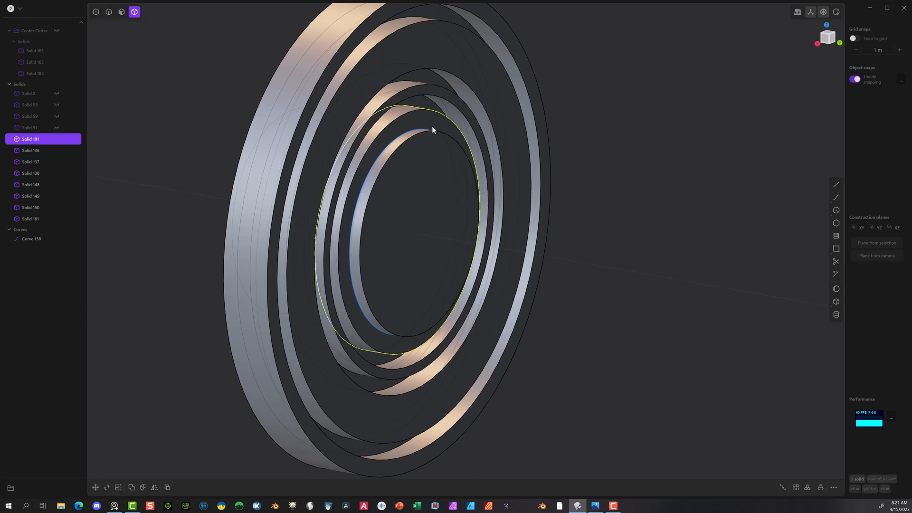
pyautogui.click(431, 158)
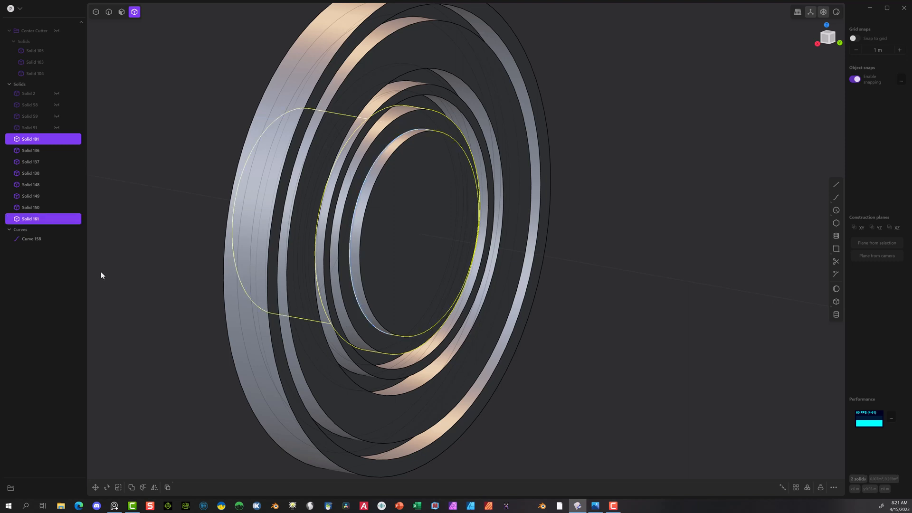
pyautogui.press('q')
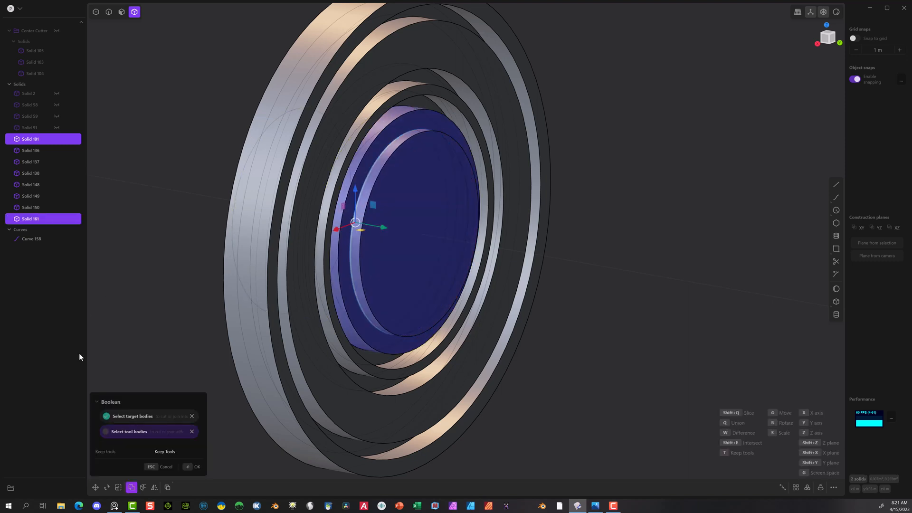
pyautogui.click(194, 466)
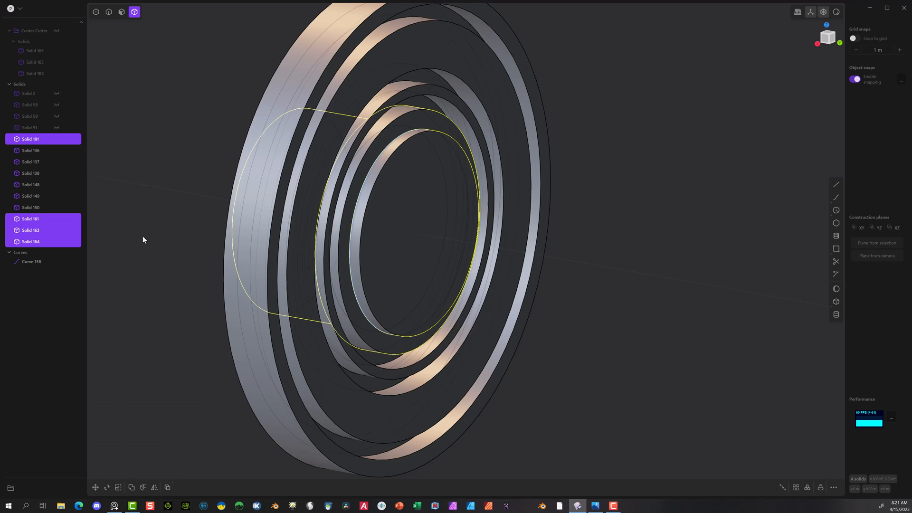
pyautogui.click(167, 235)
# Step: Delete the leftover cylinder pieces in front of and behind the disk, along with the circle curve used for the extrusion
pyautogui.click(403, 177)
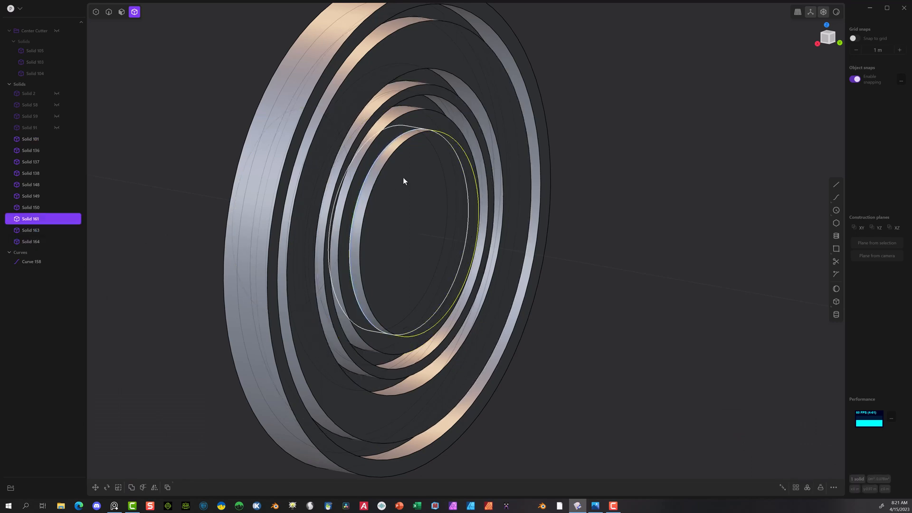
pyautogui.press('Delete')
pyautogui.moveTo(355, 180); pyautogui.dragTo(397, 166, button='middle')
pyautogui.click(258, 195)
pyautogui.press('Delete')
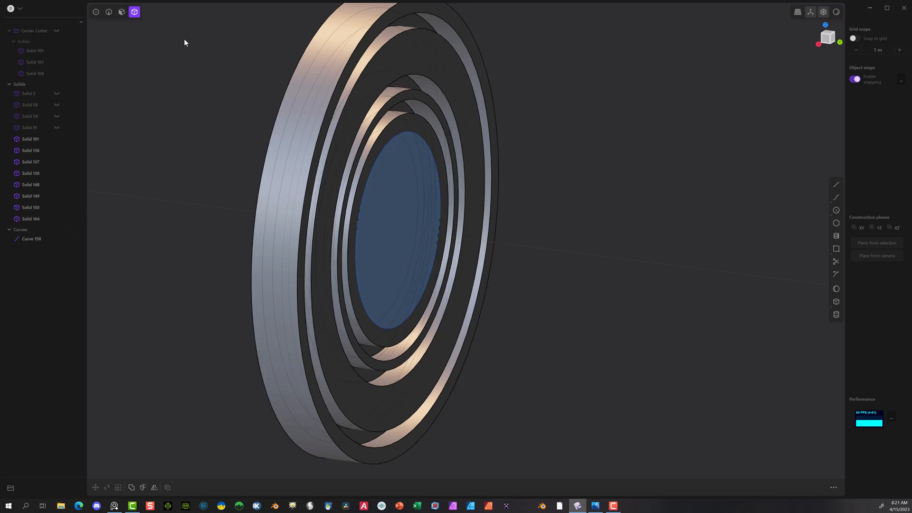
pyautogui.click(46, 238)
pyautogui.press('Delete')
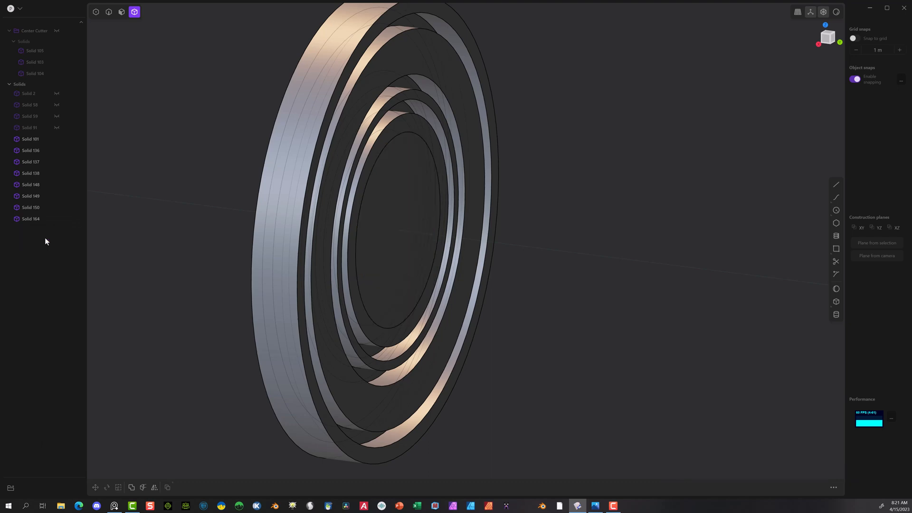
# Step: Unhide the four hidden solids that make up the ball's domes, recessed band and button surround, leaving the Center Cutter group hidden
pyautogui.moveTo(440, 215); pyautogui.dragTo(365, 197, button='middle')
pyautogui.scroll(-8, 545, 253)
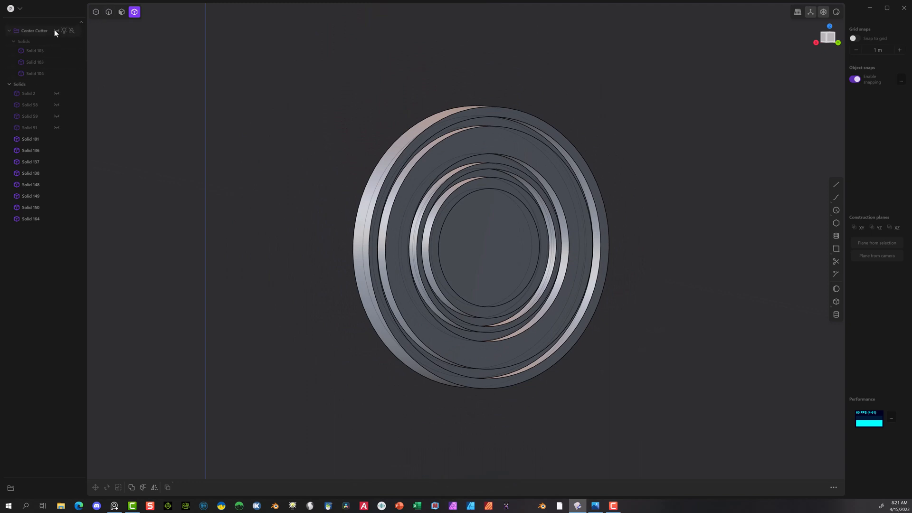
pyautogui.click(57, 93)
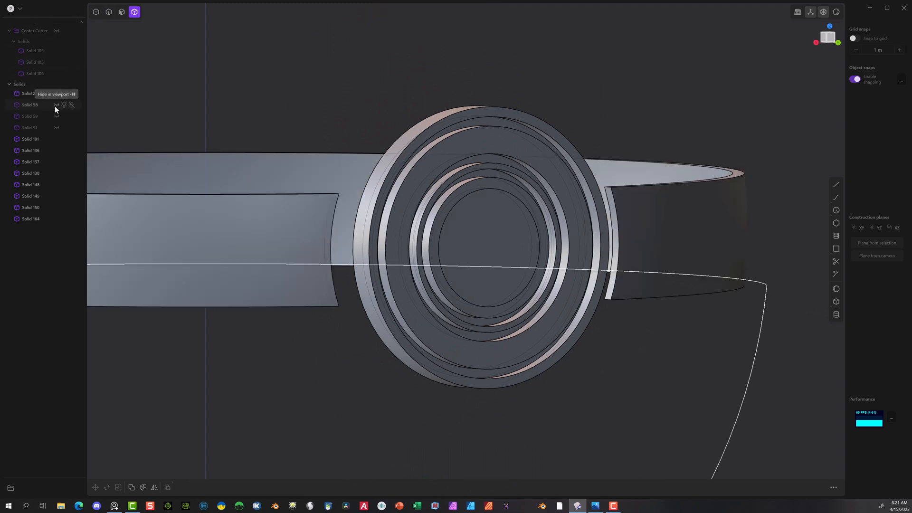
pyautogui.click(57, 105)
pyautogui.click(56, 116)
pyautogui.click(57, 128)
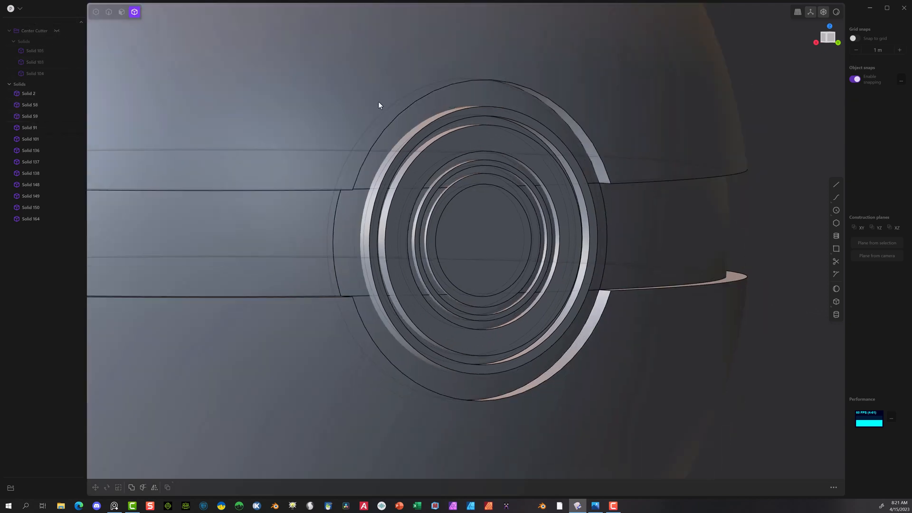
pyautogui.scroll(-6, 398, 133)
pyautogui.moveTo(740, 351); pyautogui.dragTo(731, 384, button='middle')
# Step: Fillet the outer front edge of the button's large raised ring with a distance of about 0.014 m
pyautogui.scroll(5, 622, 335)
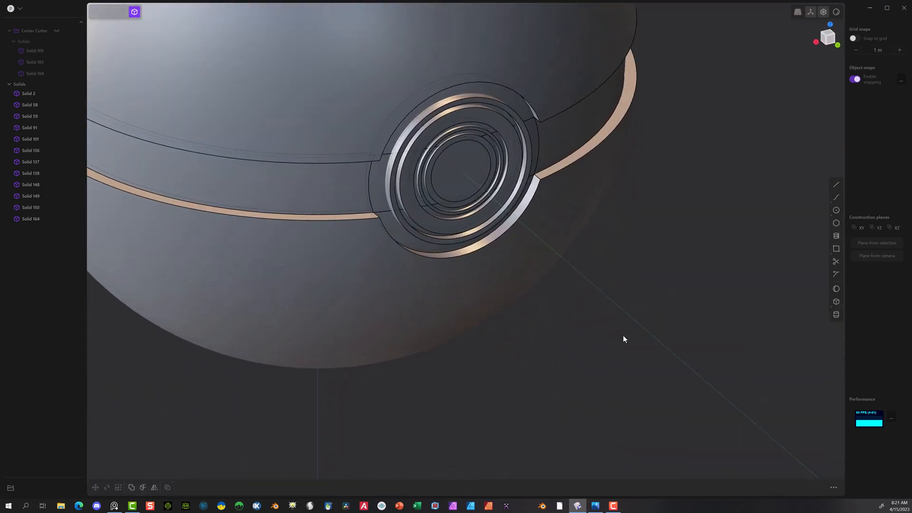
pyautogui.scroll(3, 385, 132)
pyautogui.click(112, 13)
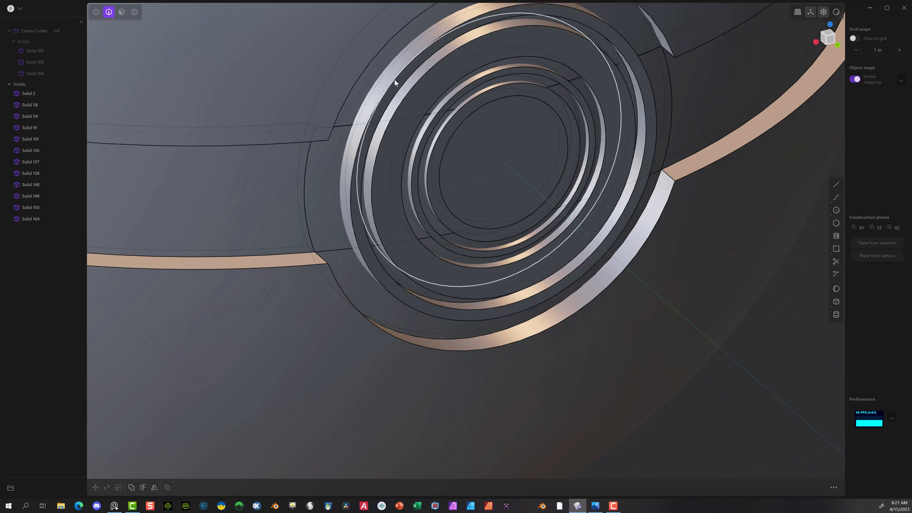
pyautogui.click(352, 221)
pyautogui.press('f')
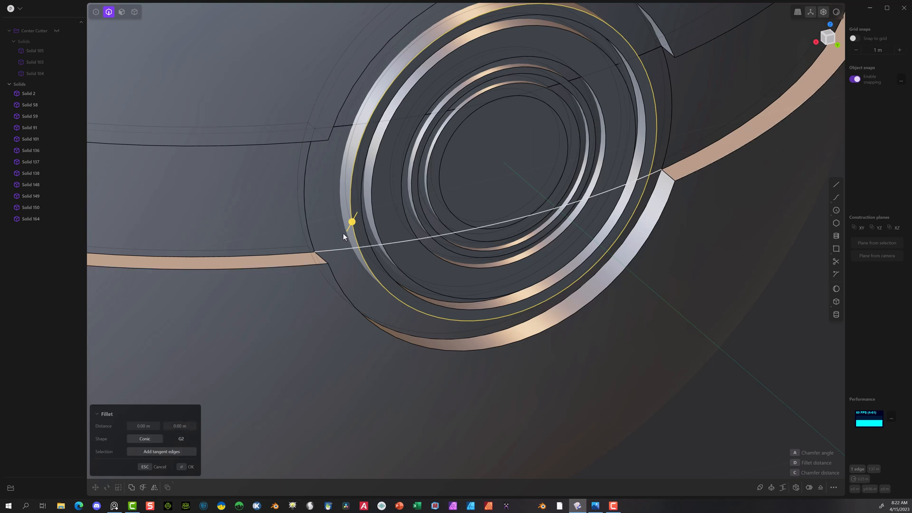
pyautogui.moveTo(352, 223); pyautogui.dragTo(349, 225)
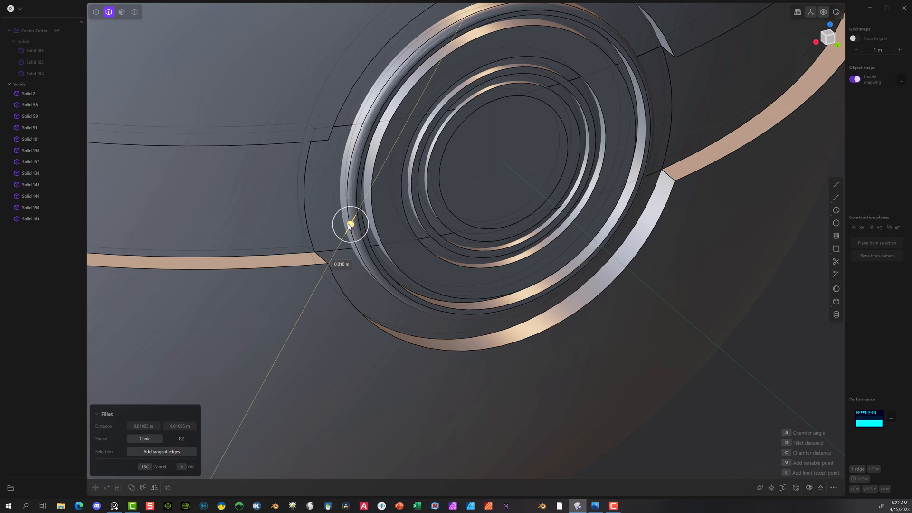
pyautogui.moveTo(349, 225); pyautogui.dragTo(348, 226)
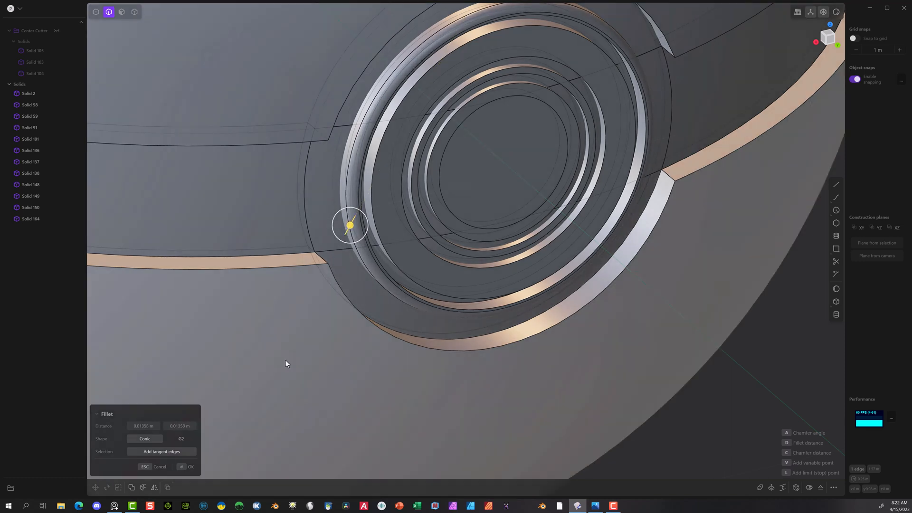
pyautogui.click(182, 468)
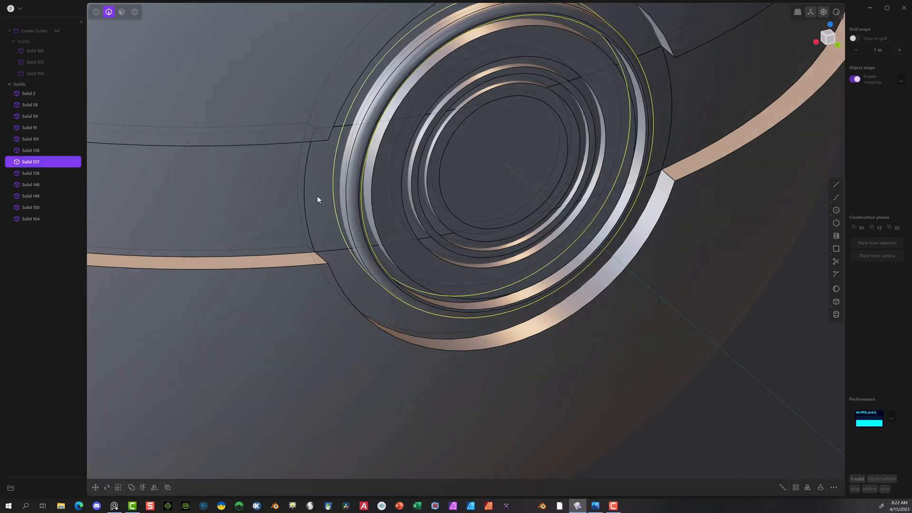
# Step: Union the button surround with the filleted ring using a Boolean
pyautogui.moveTo(317, 196); pyautogui.dragTo(337, 149, button='middle')
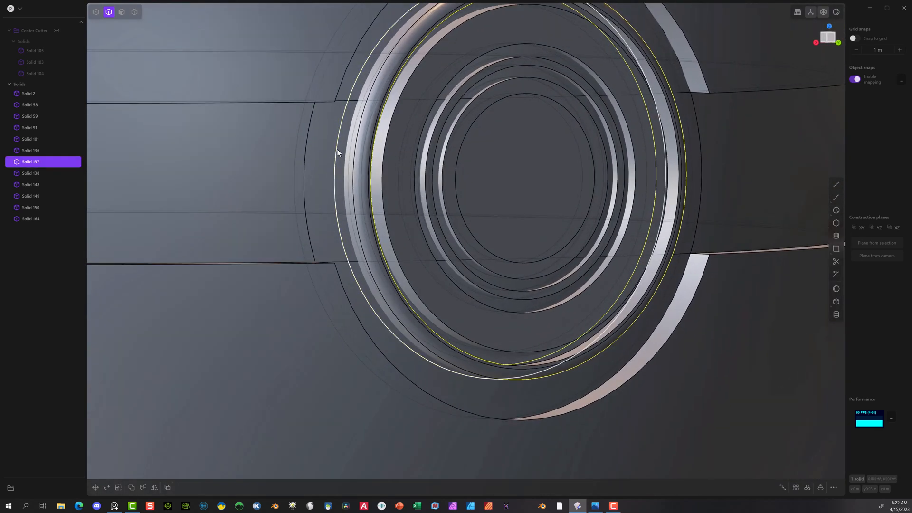
pyautogui.scroll(-3, 338, 157)
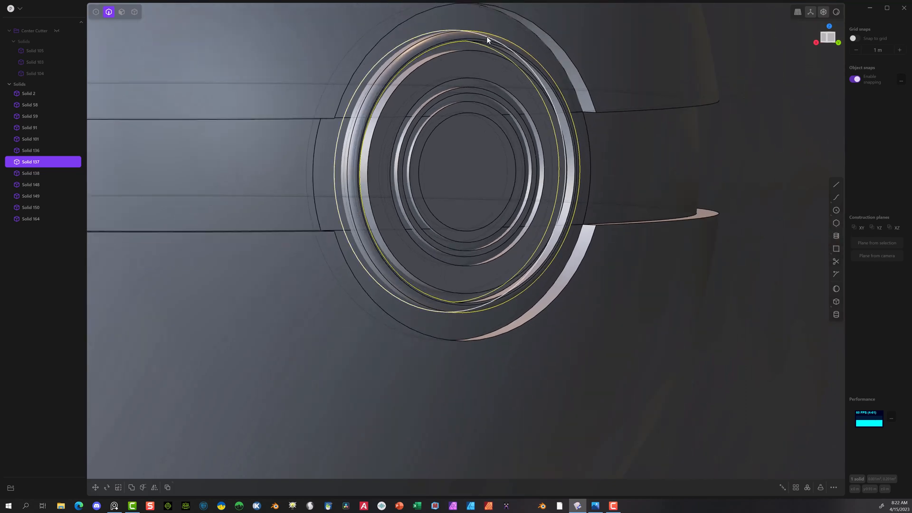
pyautogui.click(134, 12)
pyautogui.click(468, 14)
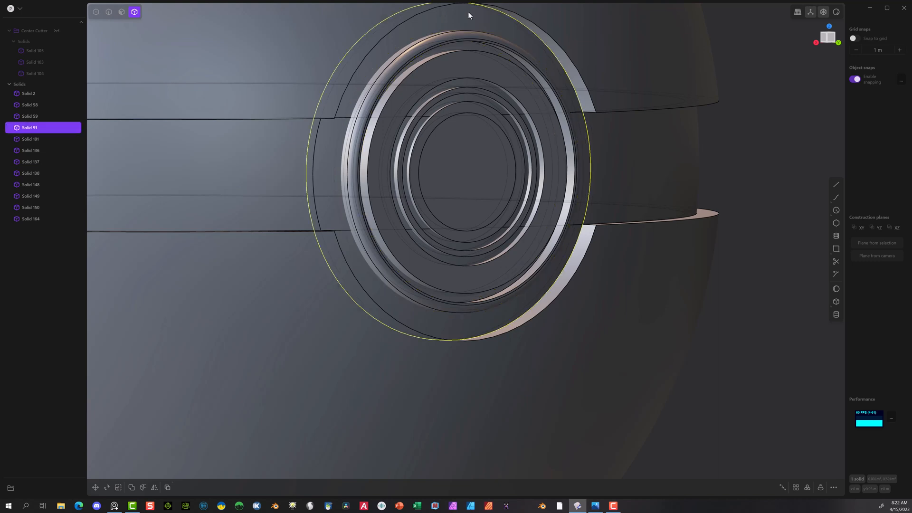
pyautogui.click(405, 56)
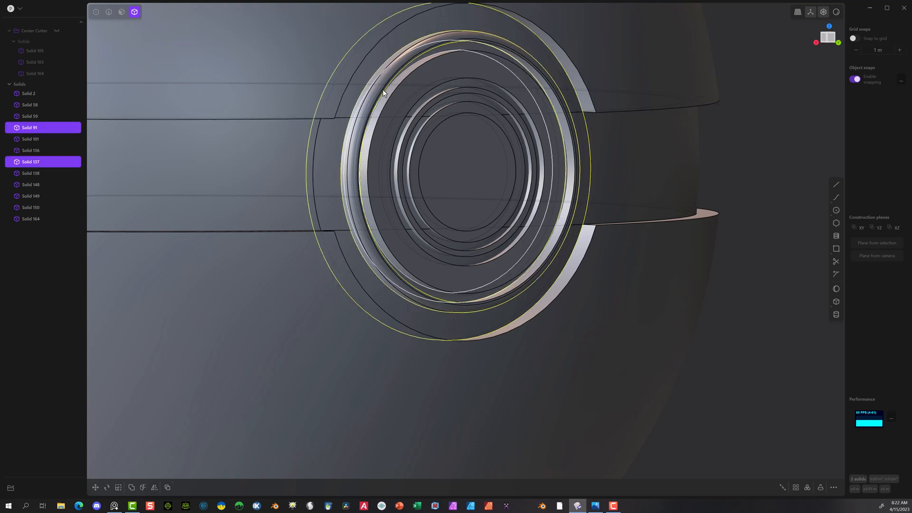
pyautogui.press('q')
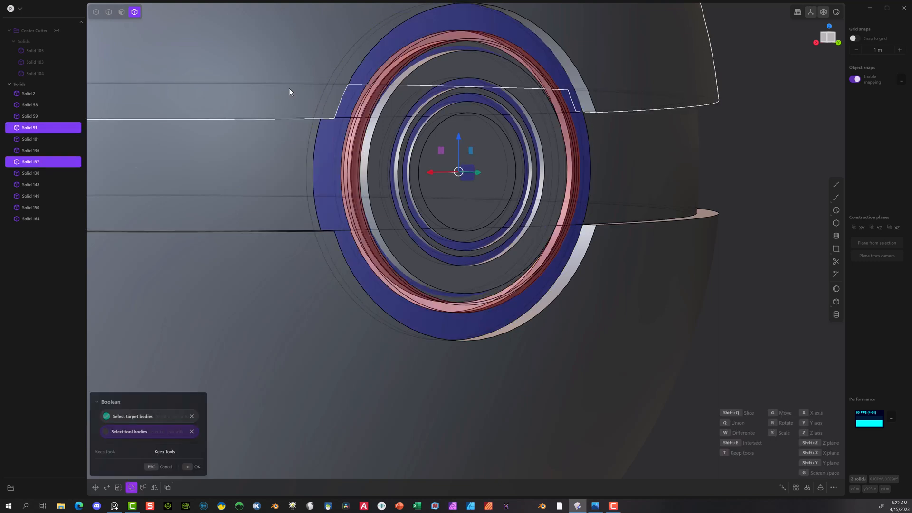
pyautogui.press('q')
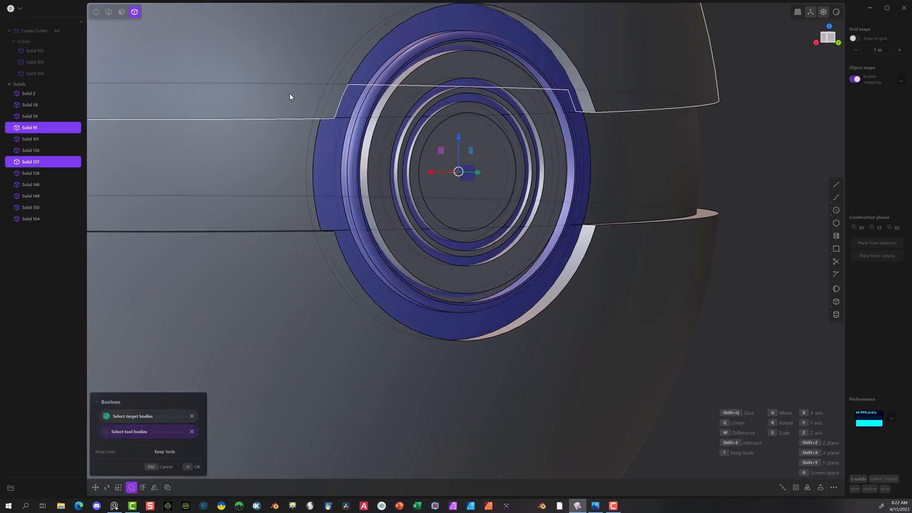
pyautogui.click(190, 467)
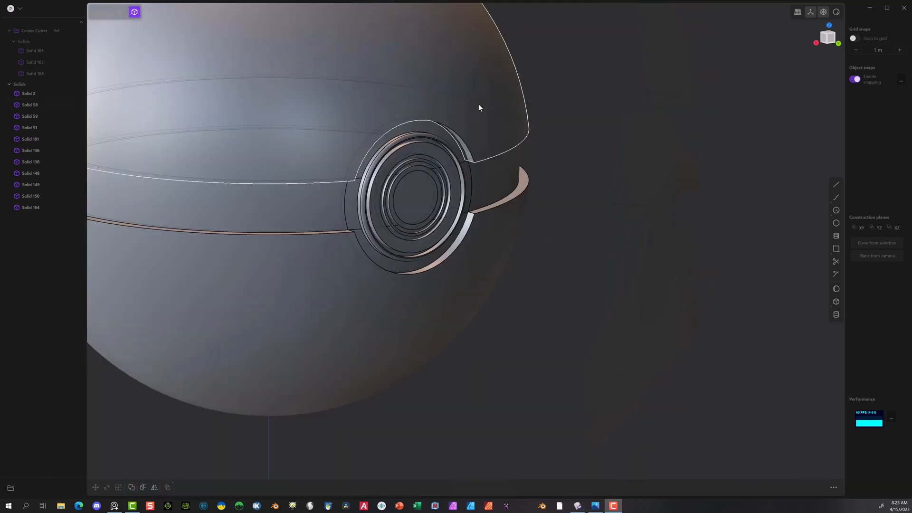
# Step: Hide the upper dome, the lower dome and the recessed band so that only the button parts remain
pyautogui.click(479, 105)
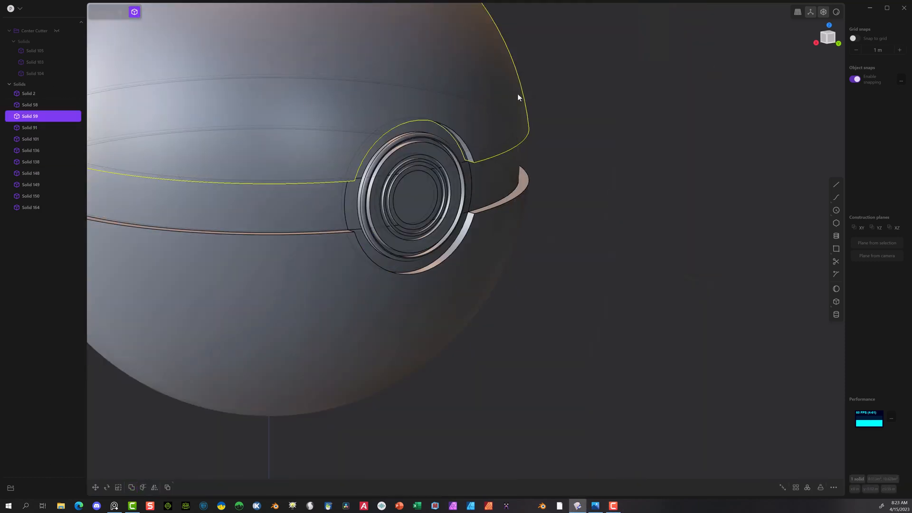
pyautogui.press('h')
pyautogui.click(513, 236)
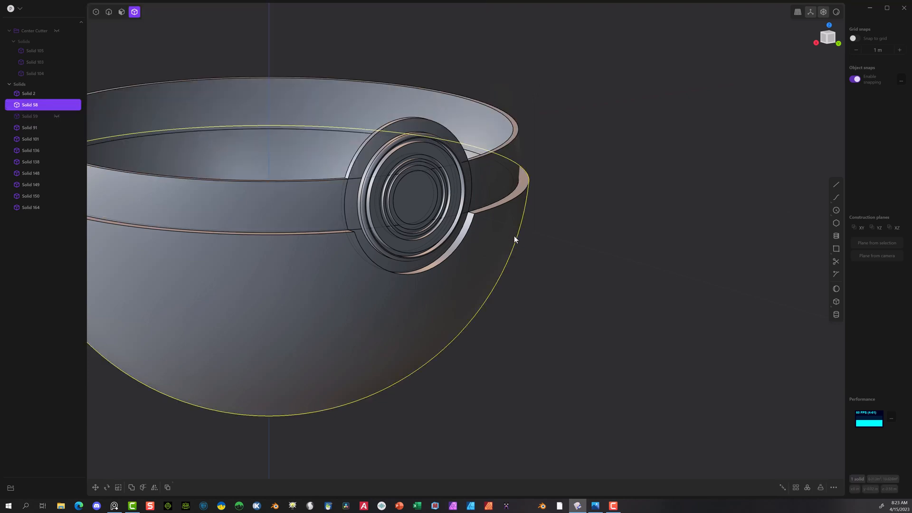
pyautogui.press('h')
pyautogui.click(499, 175)
pyautogui.press('h')
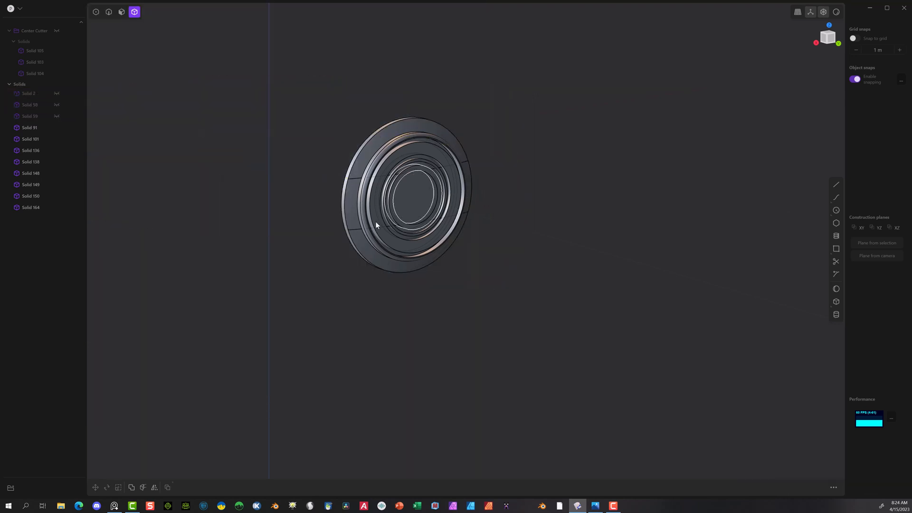
pyautogui.scroll(4, 361, 167)
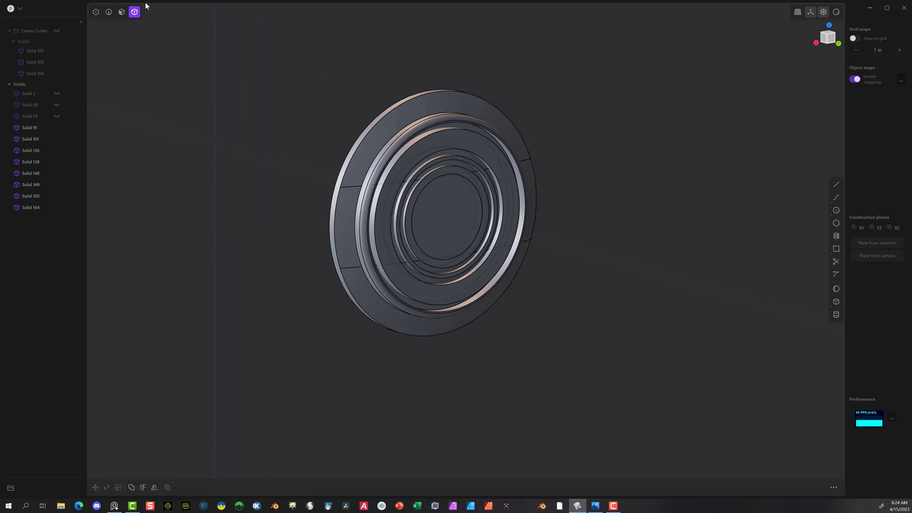
pyautogui.press('2')
pyautogui.click(356, 151)
pyautogui.press('f')
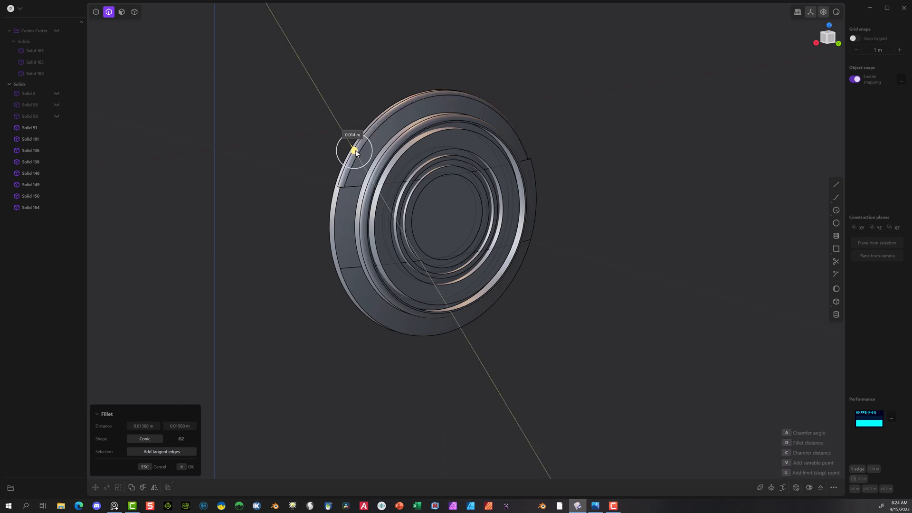
pyautogui.press('Escape')
# Step: Examine the button surround from the side, checking the split edges between the outer rim and the raised ring
pyautogui.moveTo(358, 153); pyautogui.dragTo(435, 160, button='middle')
pyautogui.scroll(10, 436, 163)
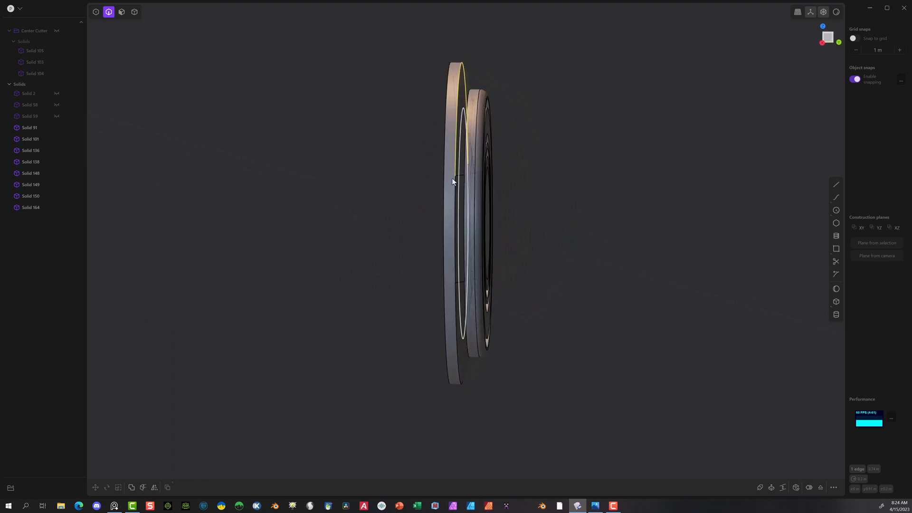
pyautogui.scroll(10, 454, 176)
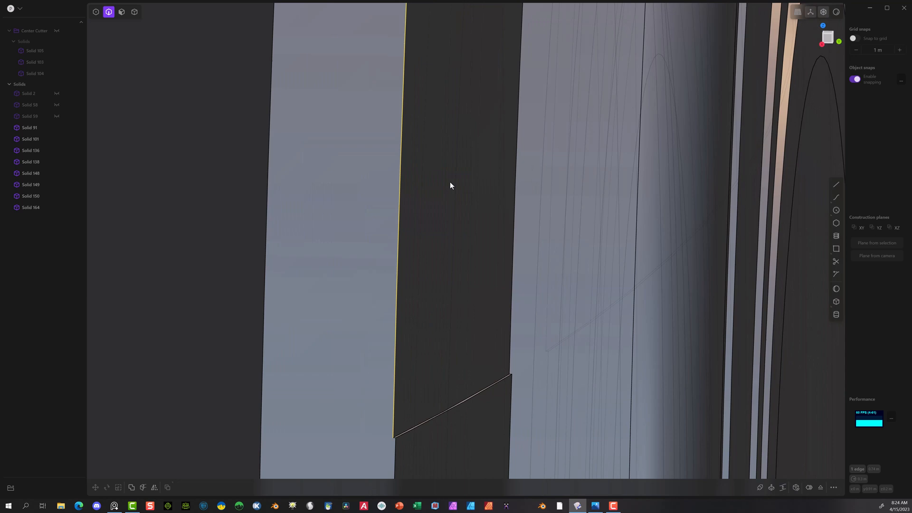
pyautogui.scroll(-10, 450, 185)
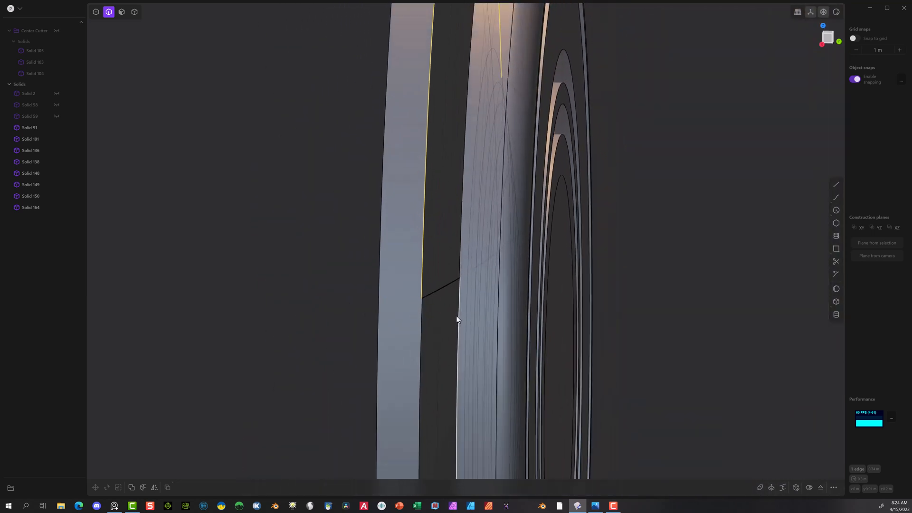
pyautogui.scroll(-4, 474, 328)
pyautogui.keyDown('shift'); pyautogui.moveTo(663, 269); pyautogui.dragTo(656, 79, button='middle'); pyautogui.keyUp('shift')
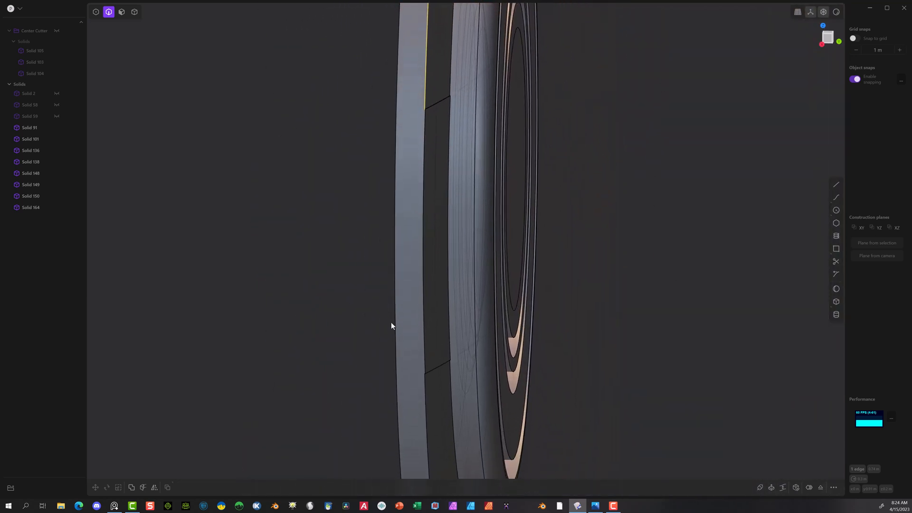
pyautogui.scroll(-3, 559, 162)
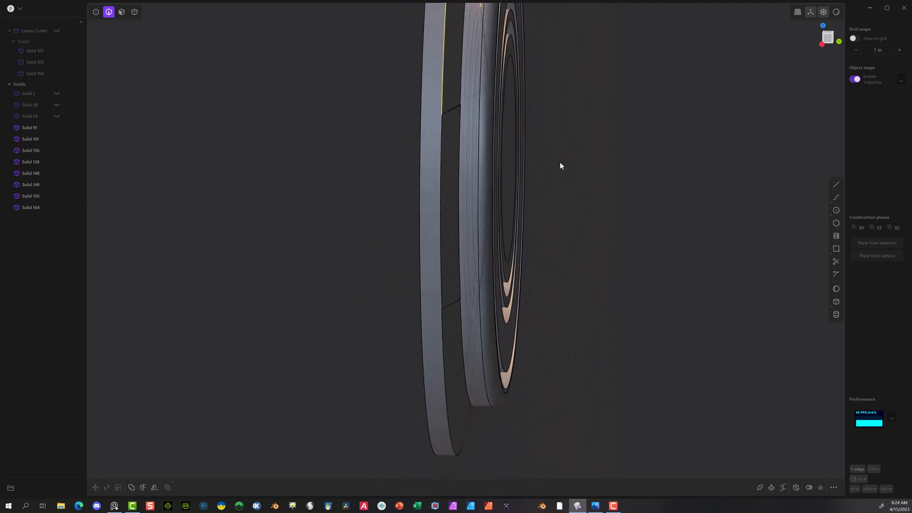
pyautogui.scroll(5, 477, 116)
pyautogui.scroll(-5, 464, 108)
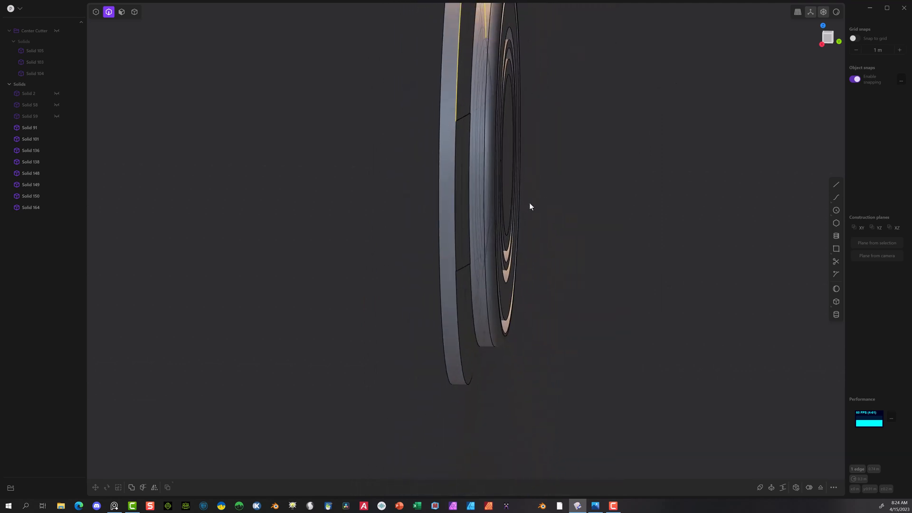
pyautogui.scroll(-3, 530, 206)
pyautogui.click(401, 130)
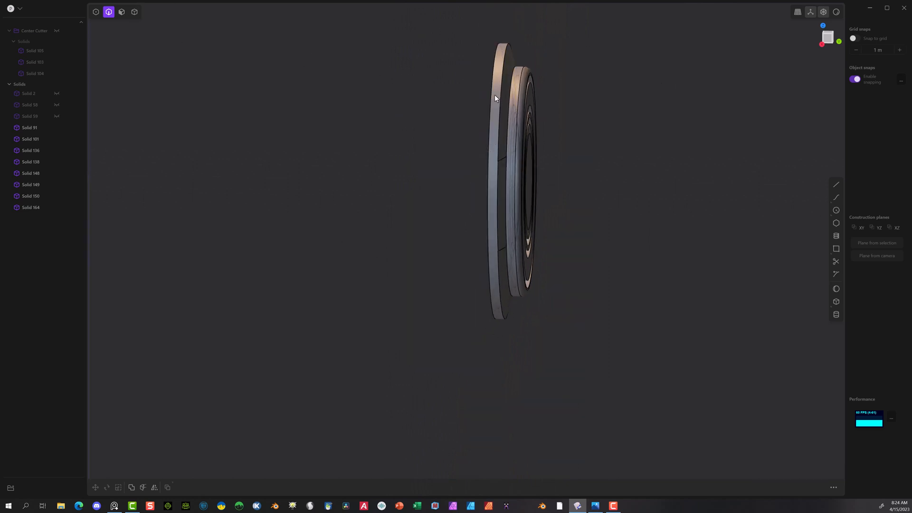
# Step: Switch to the right side view and unhide the Center Cutter group
pyautogui.click(135, 12)
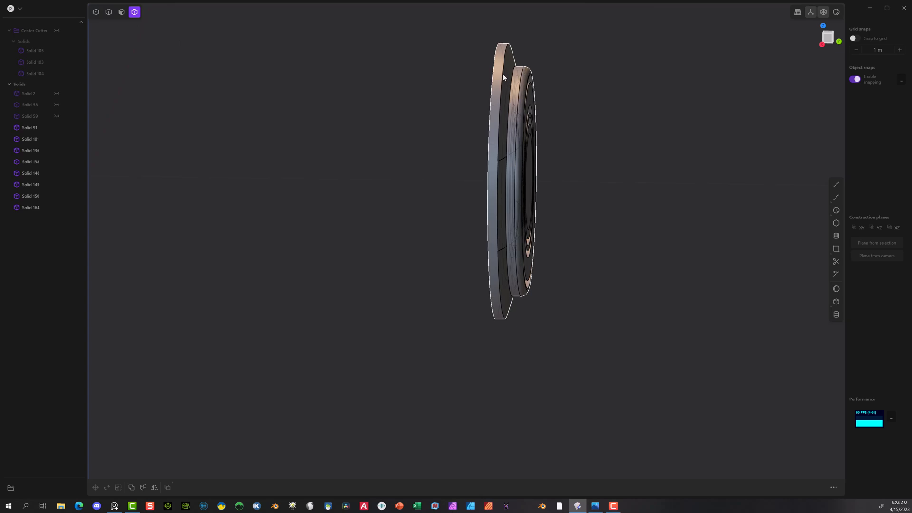
pyautogui.click(500, 76)
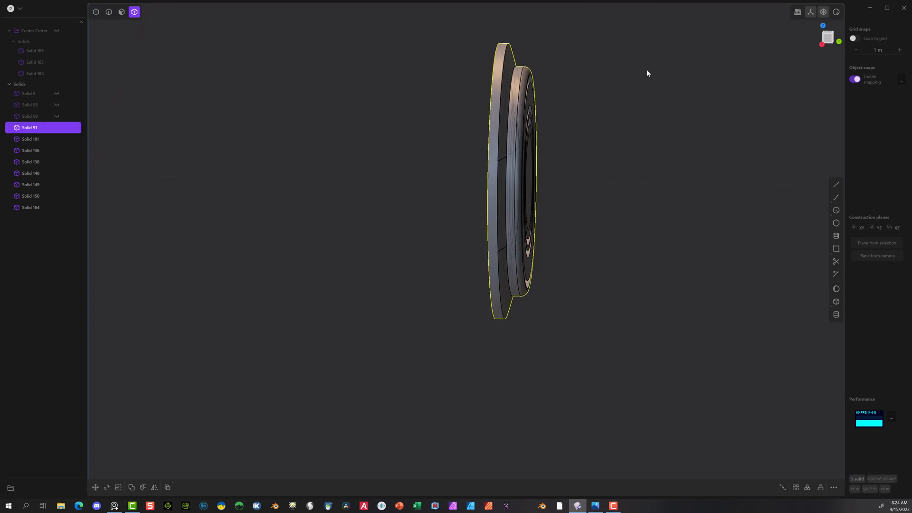
pyautogui.click(839, 41)
pyautogui.click(816, 42)
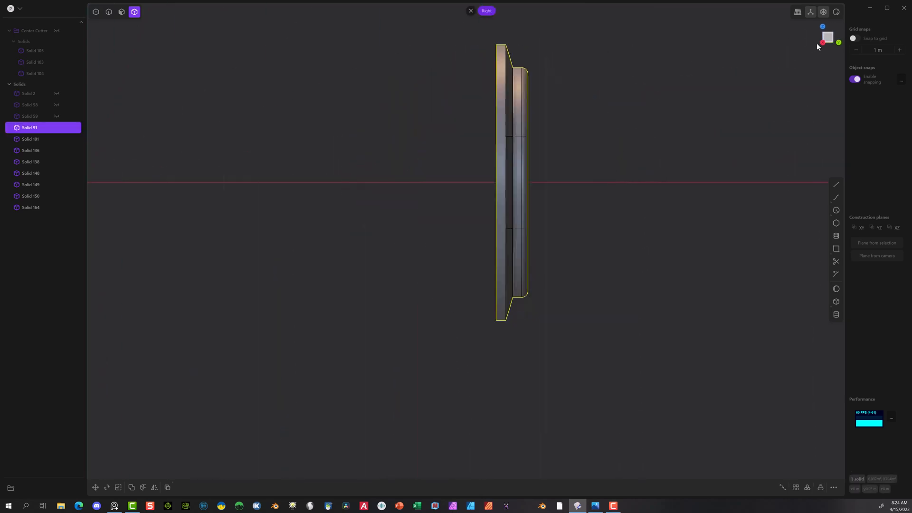
pyautogui.scroll(-5, 671, 98)
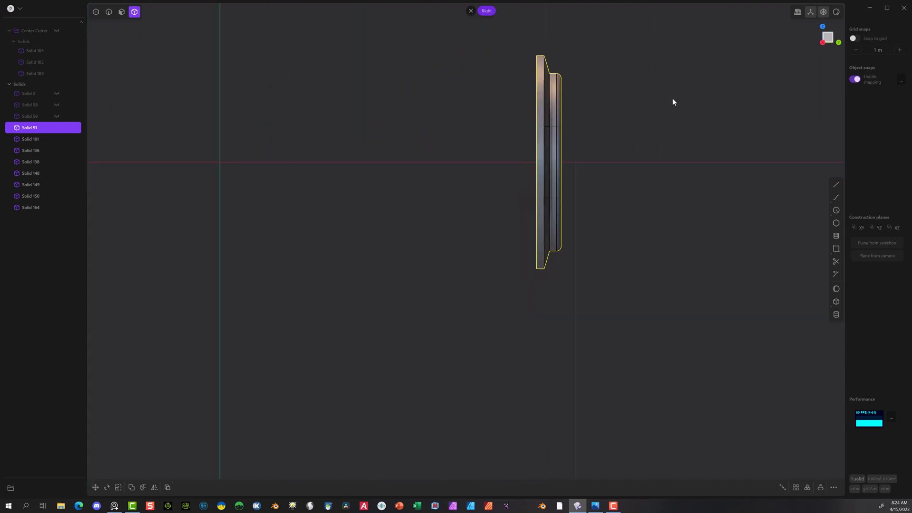
pyautogui.scroll(-1, 664, 114)
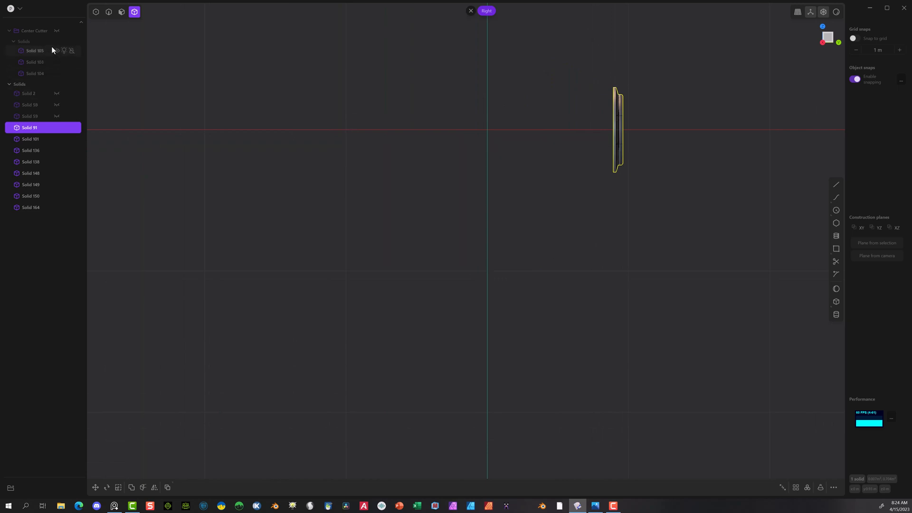
pyautogui.scroll(-3, 310, 127)
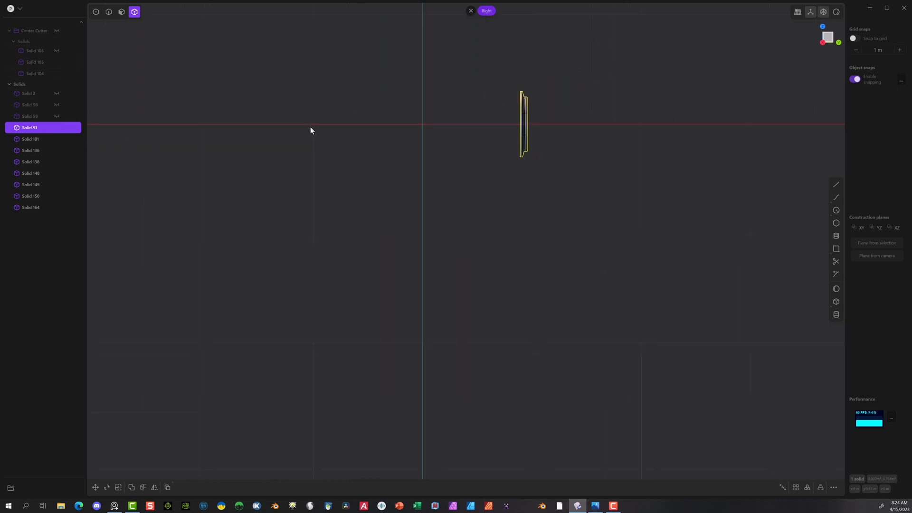
pyautogui.click(54, 31)
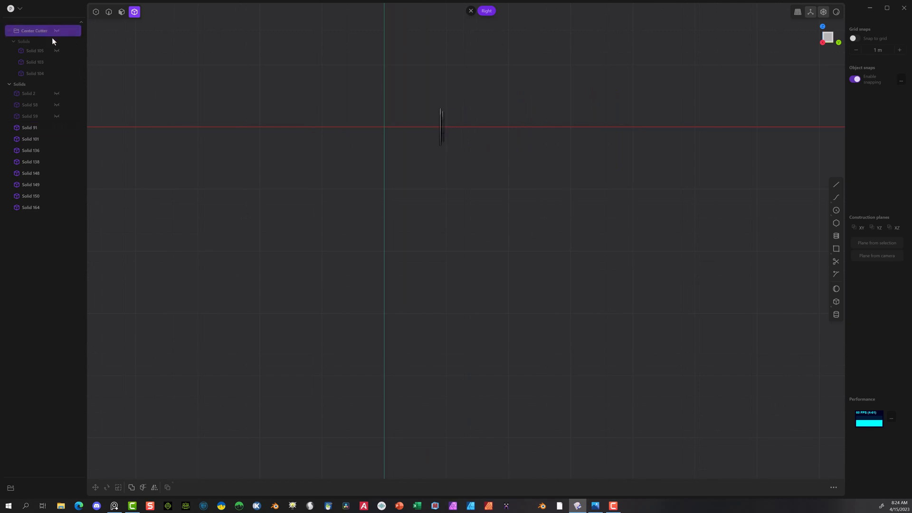
pyautogui.click(57, 30)
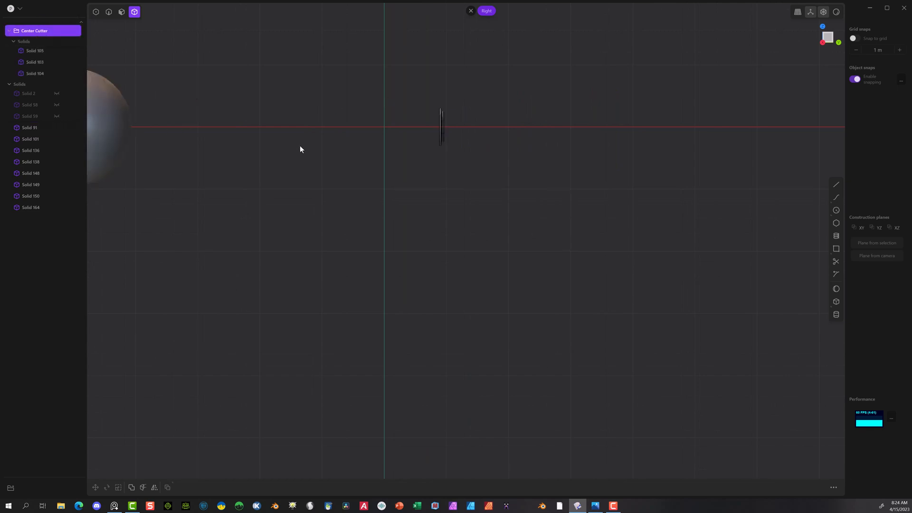
# Step: Turn on grid snapping and move the Center Cutter sphere Solid 105 by 5 m along Y onto the button parts
pyautogui.click(855, 38)
pyautogui.click(112, 138)
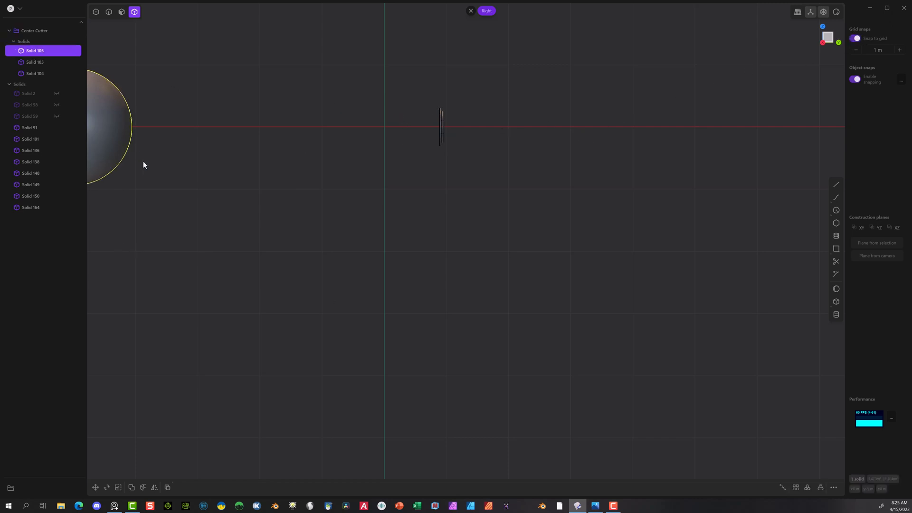
pyautogui.press('g')
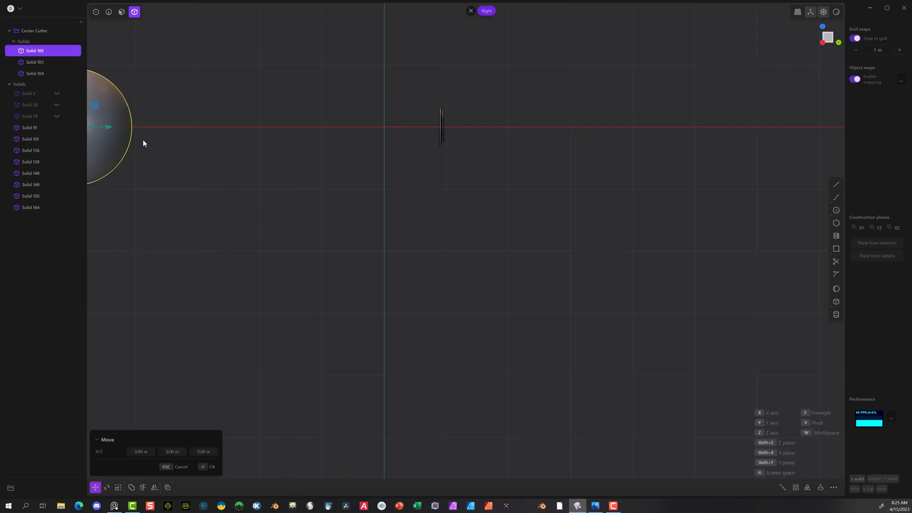
pyautogui.moveTo(110, 128); pyautogui.dragTo(412, 139)
pyautogui.scroll(8, 456, 114)
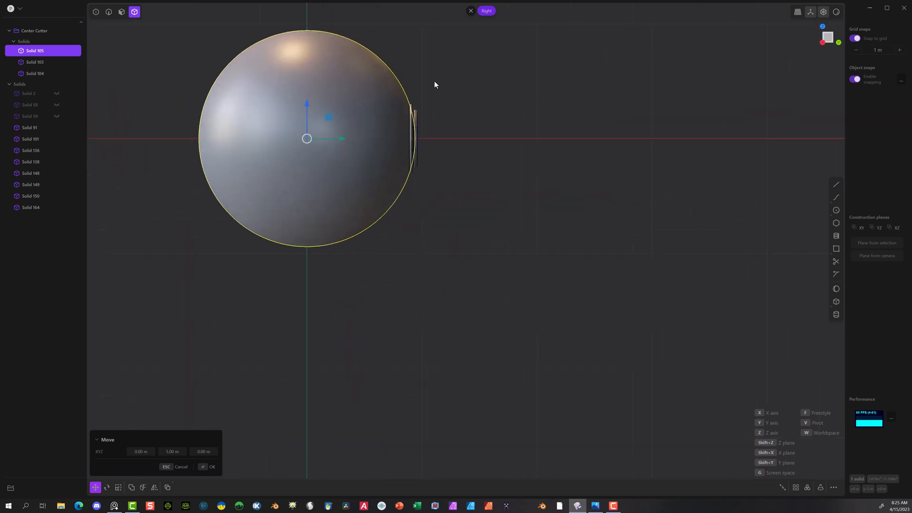
pyautogui.scroll(4, 438, 114)
pyautogui.moveTo(437, 114); pyautogui.dragTo(345, 152, button='middle')
pyautogui.scroll(-10, 335, 176)
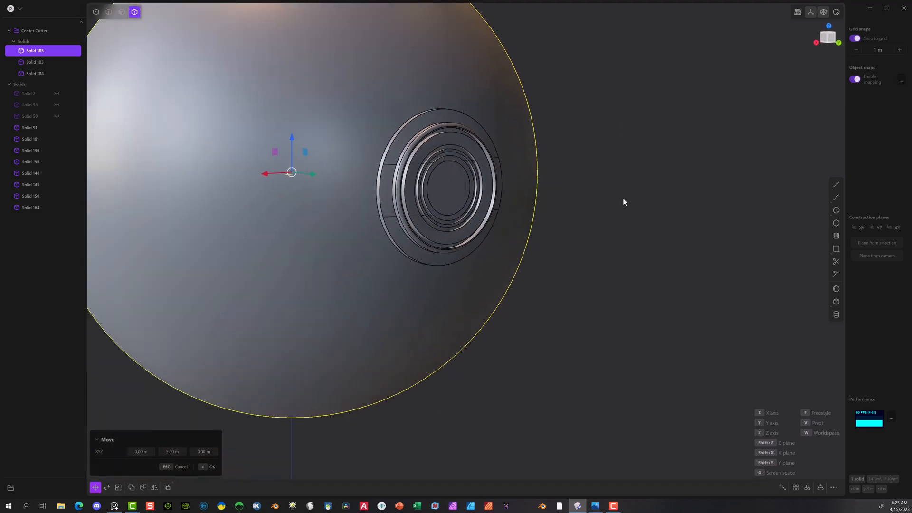
pyautogui.scroll(-2, 402, 98)
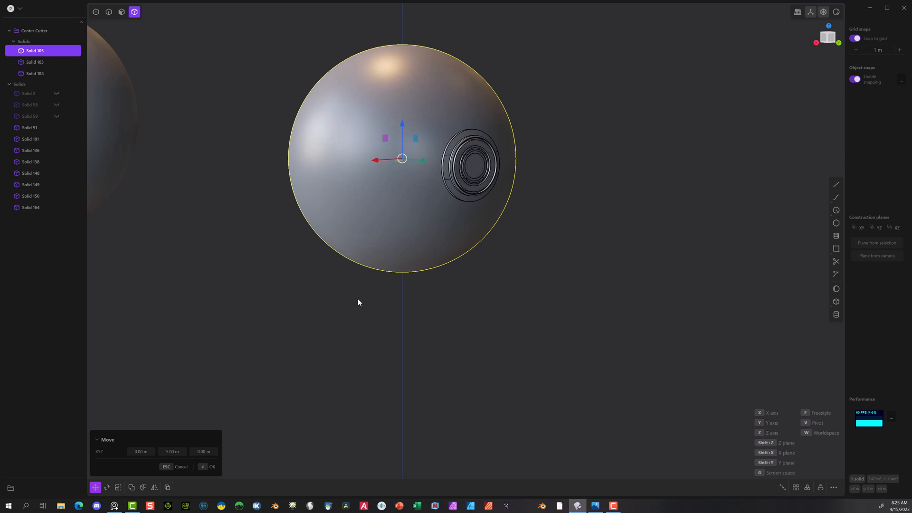
pyautogui.press('Return')
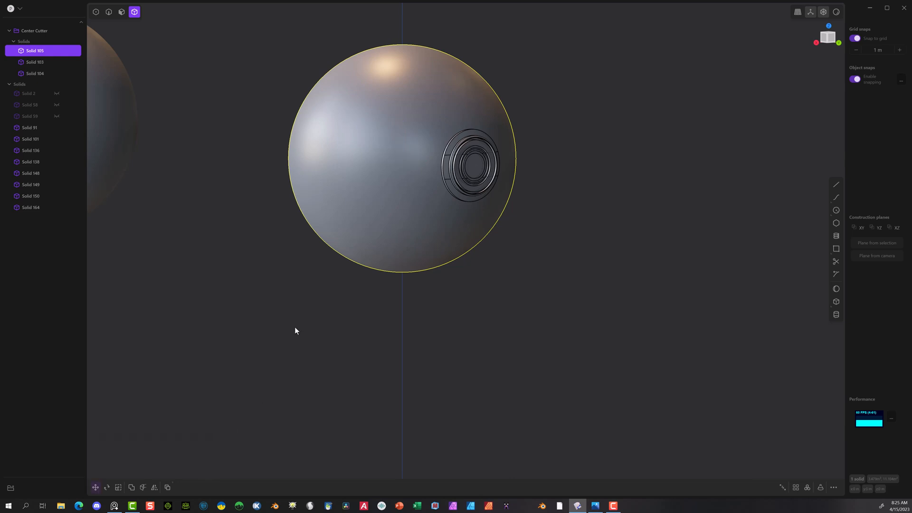
# Step: Scale the moved cutter sphere to 1.02 on X, Y and Z
pyautogui.scroll(5, 411, 186)
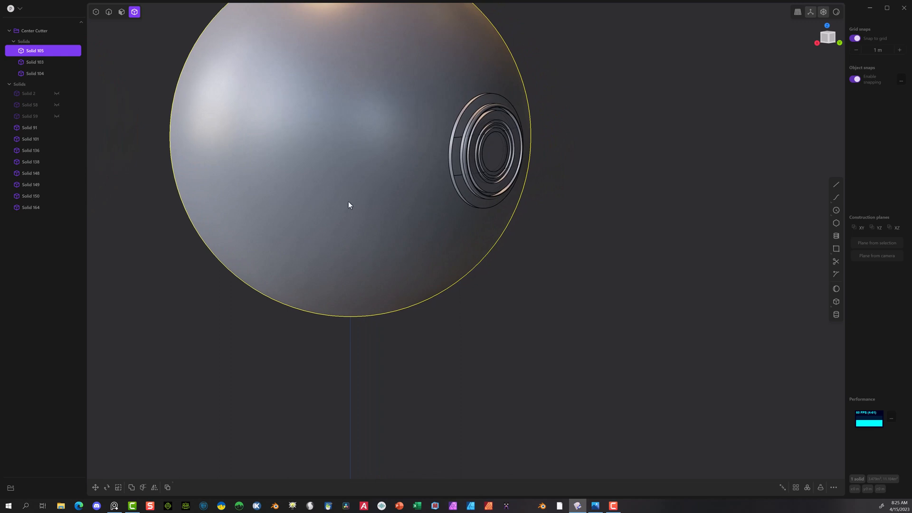
pyautogui.press('s')
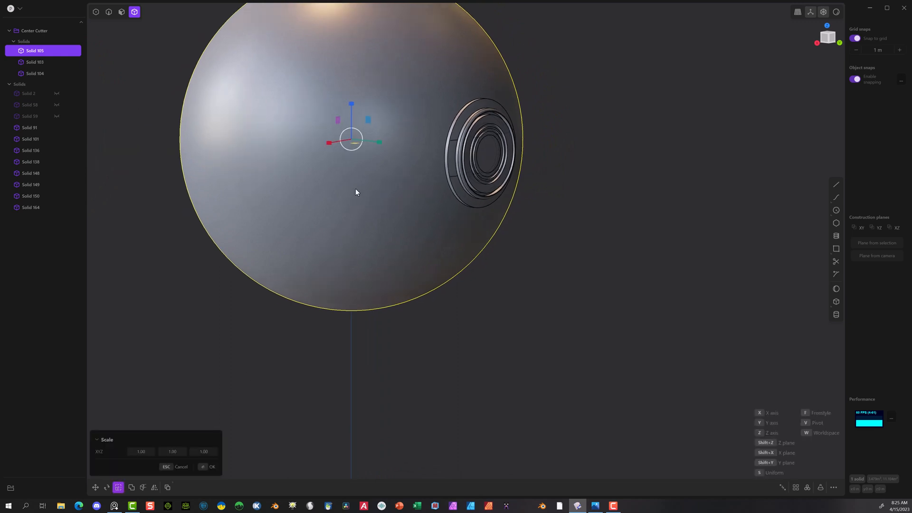
pyautogui.moveTo(356, 191); pyautogui.dragTo(376, 221, button='middle')
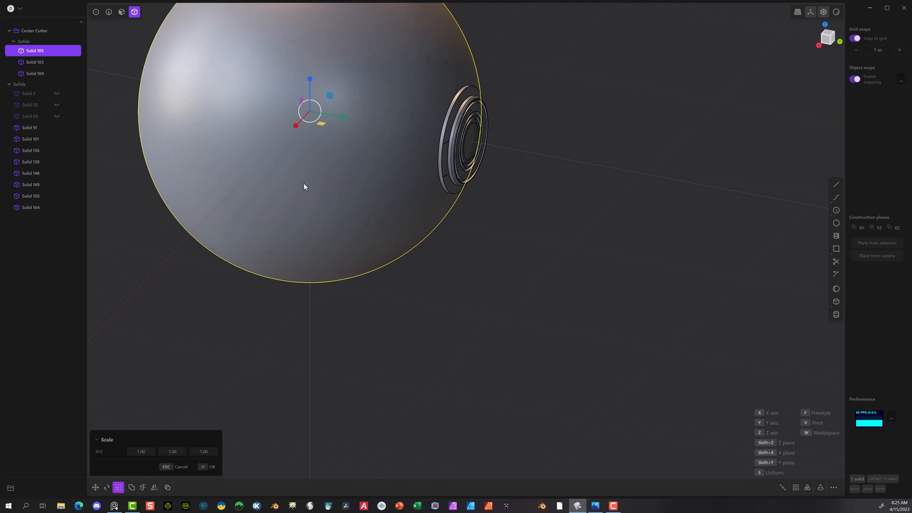
pyautogui.press('s')
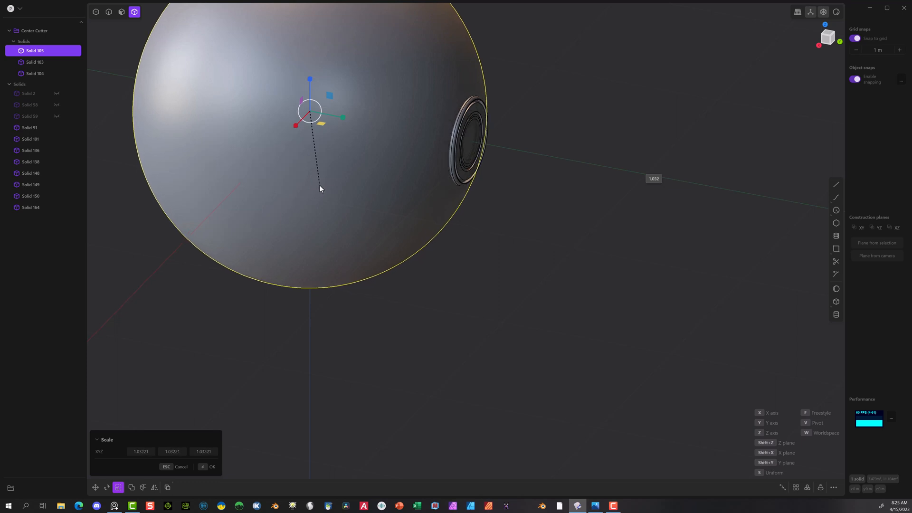
pyautogui.click(319, 184)
pyautogui.click(150, 453)
pyautogui.write('1.02')
pyautogui.doubleClick(144, 450)
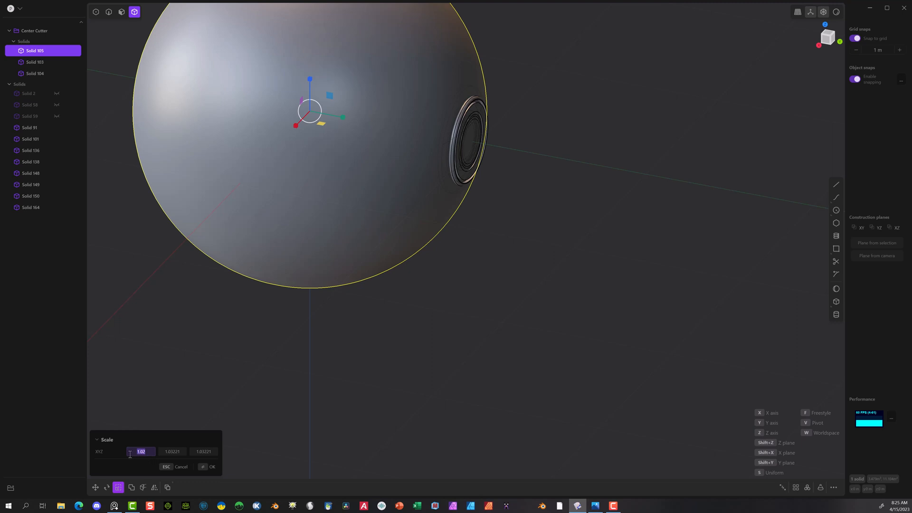
pyautogui.click(171, 452)
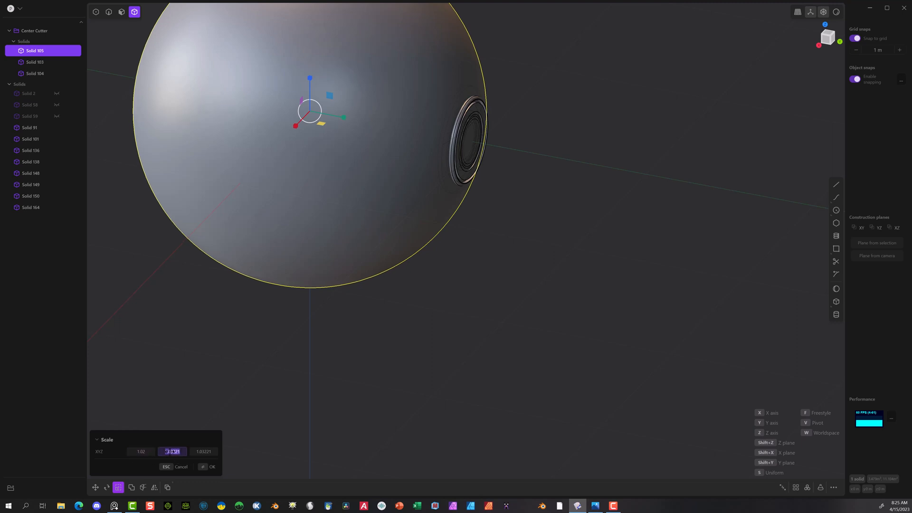
pyautogui.write('1.02')
pyautogui.click(208, 451)
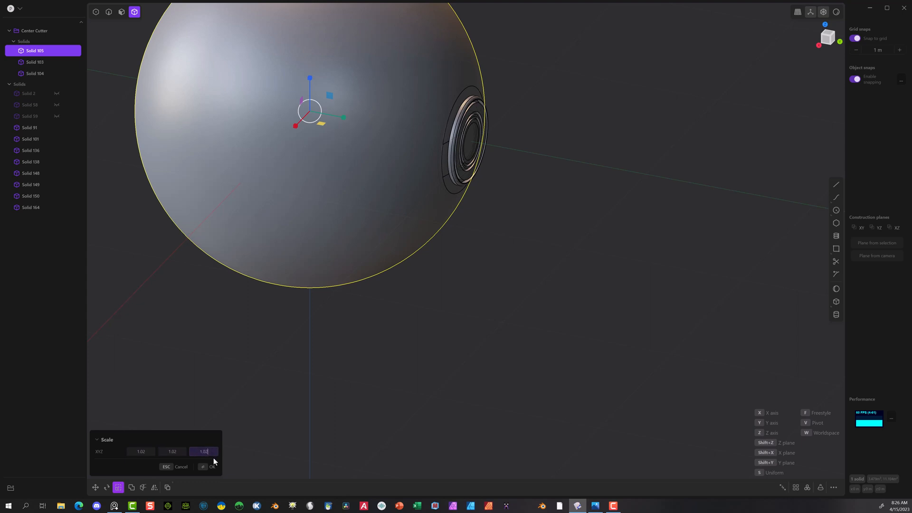
pyautogui.click(205, 465)
# Step: Slice the button surround with the scaled cutter sphere using a Boolean, keeping the tool
pyautogui.scroll(3, 549, 25)
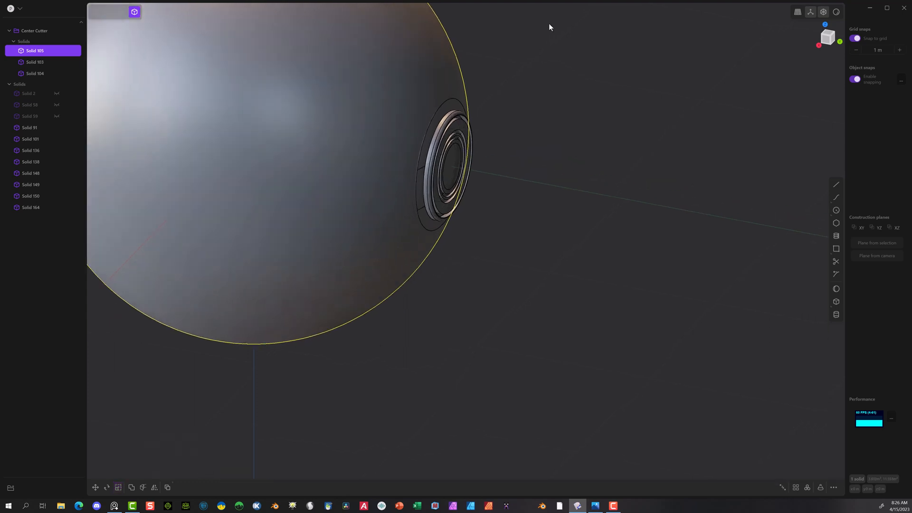
pyautogui.scroll(4, 518, 76)
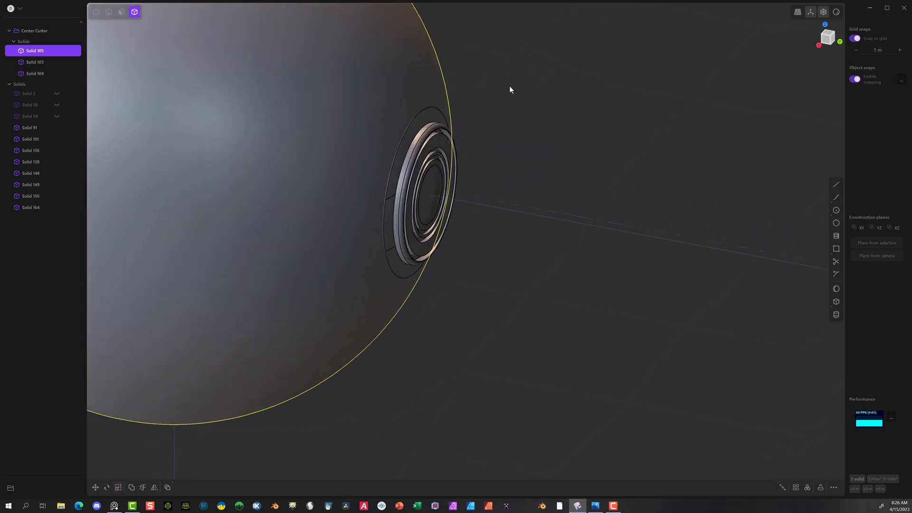
pyautogui.click(411, 121)
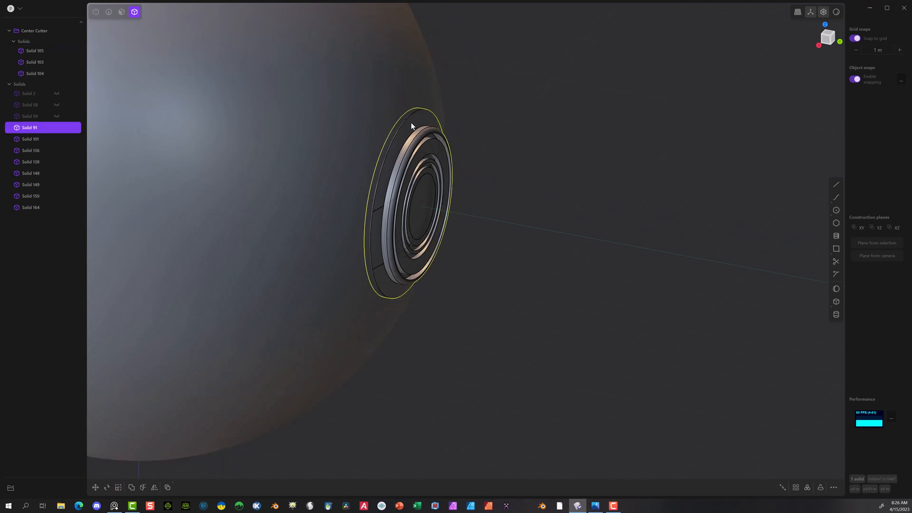
pyautogui.click(274, 131)
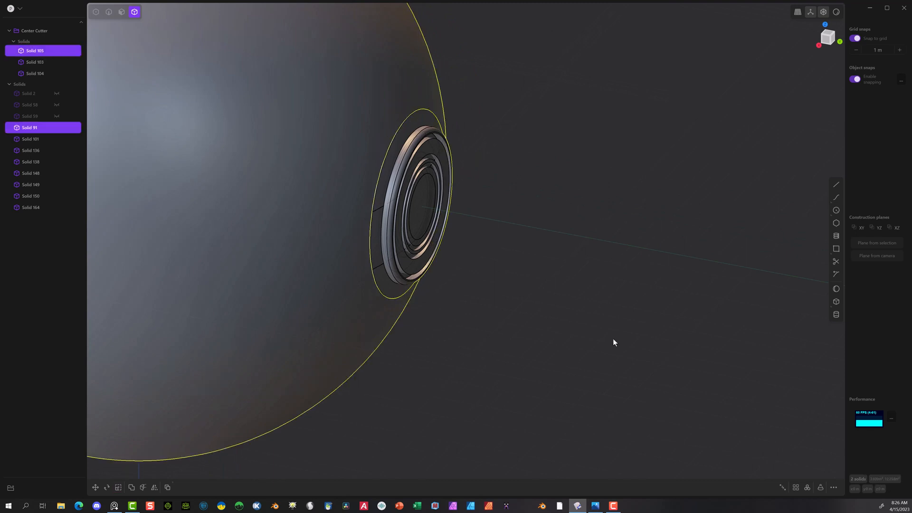
pyautogui.hotkey('shift', 'b')
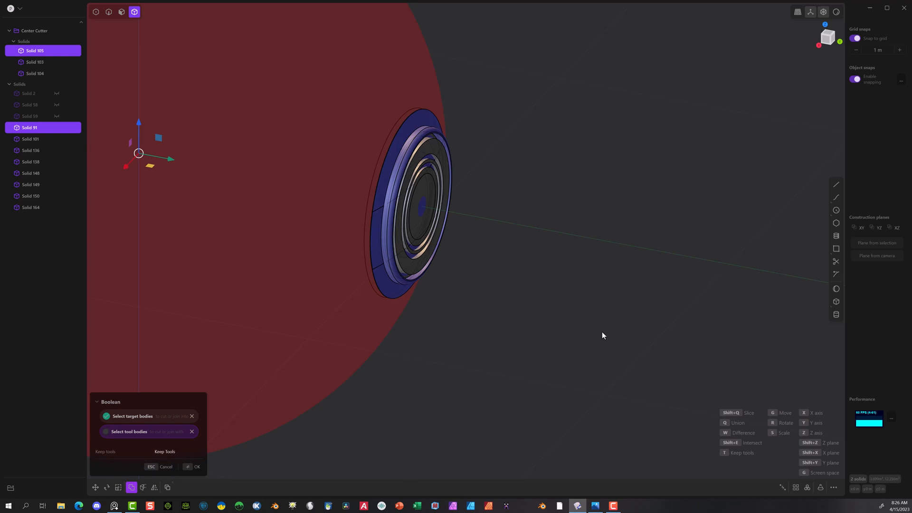
pyautogui.press('q')
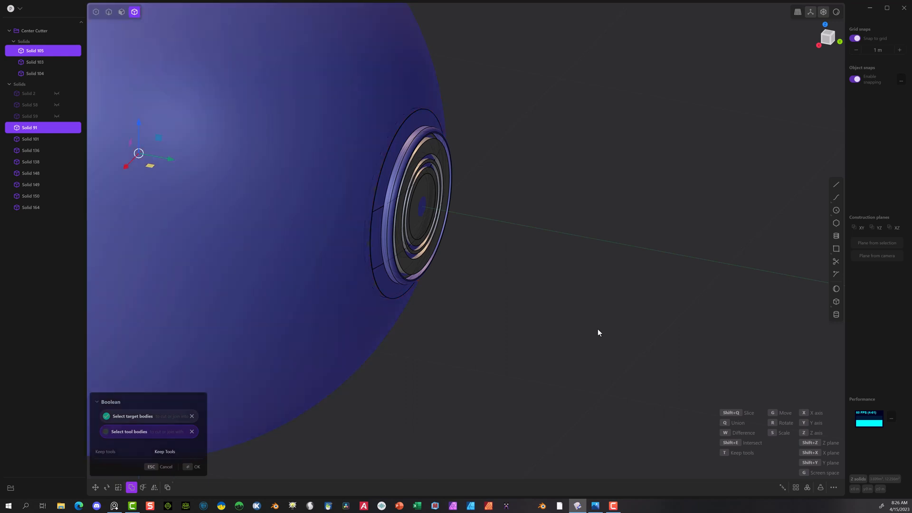
pyautogui.click(197, 466)
# Step: Delete the scaled cutter sphere around the button parts
pyautogui.scroll(-5, 594, 324)
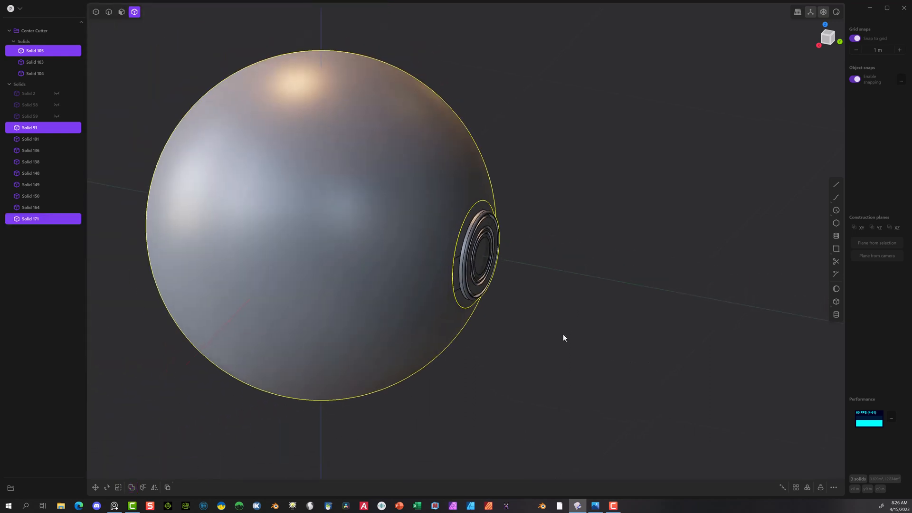
pyautogui.click(548, 331)
pyautogui.click(404, 158)
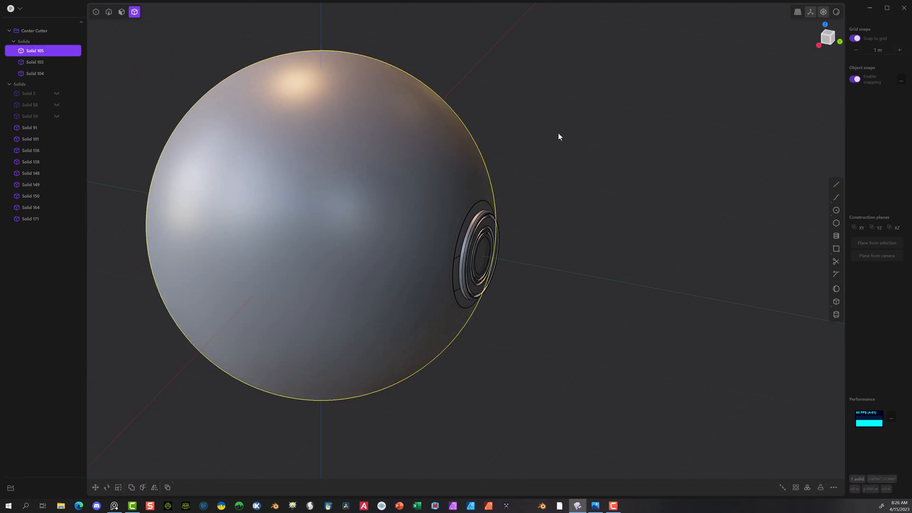
pyautogui.press('Delete')
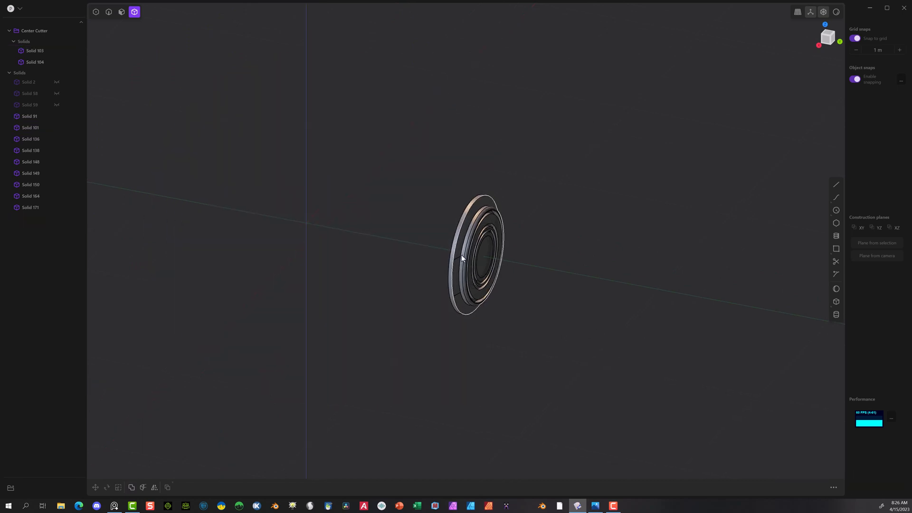
# Step: Move the front piece of the sliced surround 1 m outward along Y and turn off grid snapping
pyautogui.click(460, 255)
pyautogui.scroll(8, 574, 284)
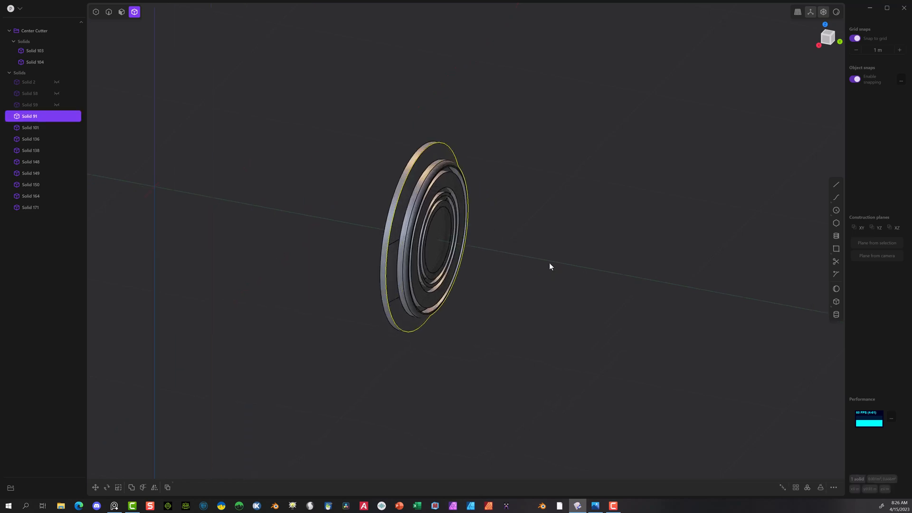
pyautogui.moveTo(549, 262); pyautogui.dragTo(583, 242, button='middle')
pyautogui.press('g')
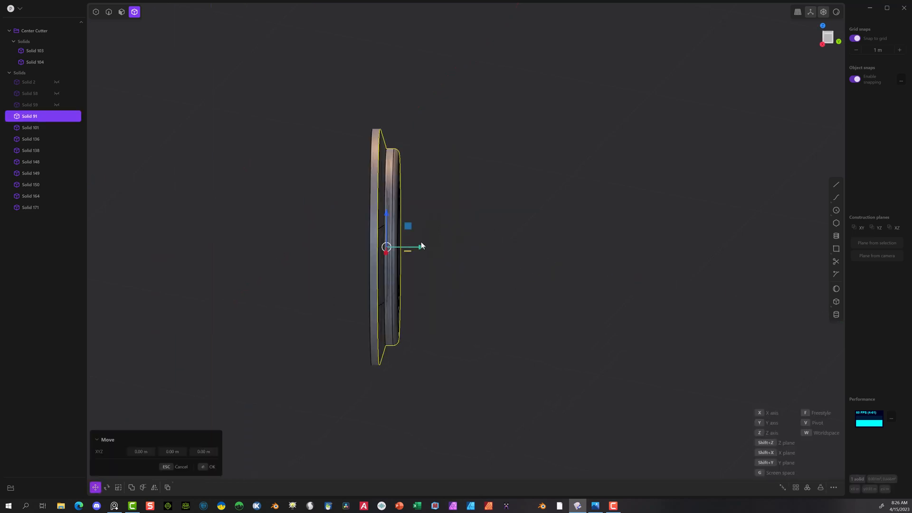
pyautogui.click(421, 247)
pyautogui.moveTo(421, 247); pyautogui.dragTo(627, 245)
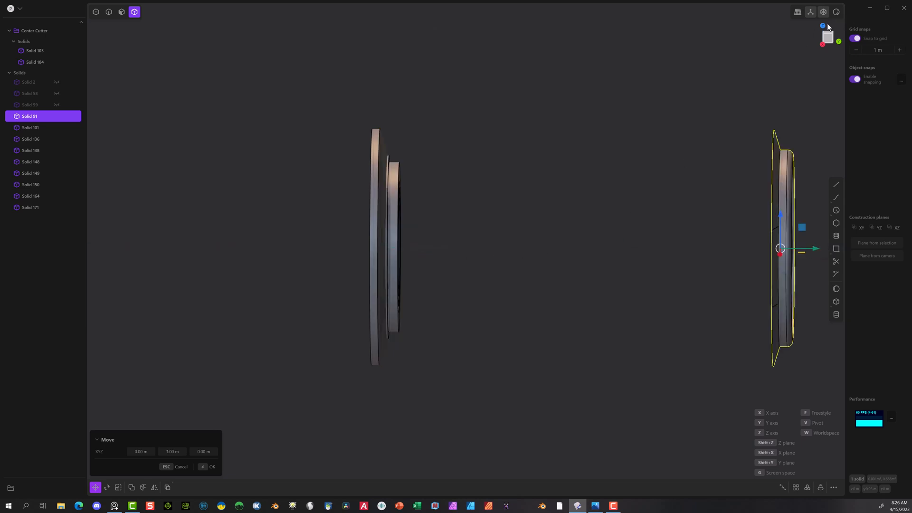
pyautogui.click(853, 39)
# Step: Compare the separated pieces of the surround and delete the moved front piece
pyautogui.moveTo(490, 213); pyautogui.dragTo(430, 217, button='middle')
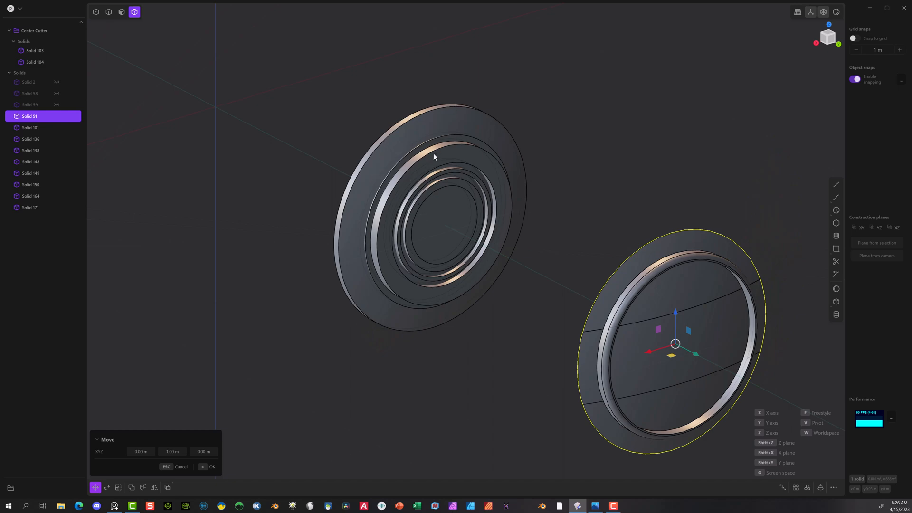
pyautogui.scroll(2, 507, 164)
pyautogui.moveTo(616, 242); pyautogui.dragTo(565, 234, button='middle')
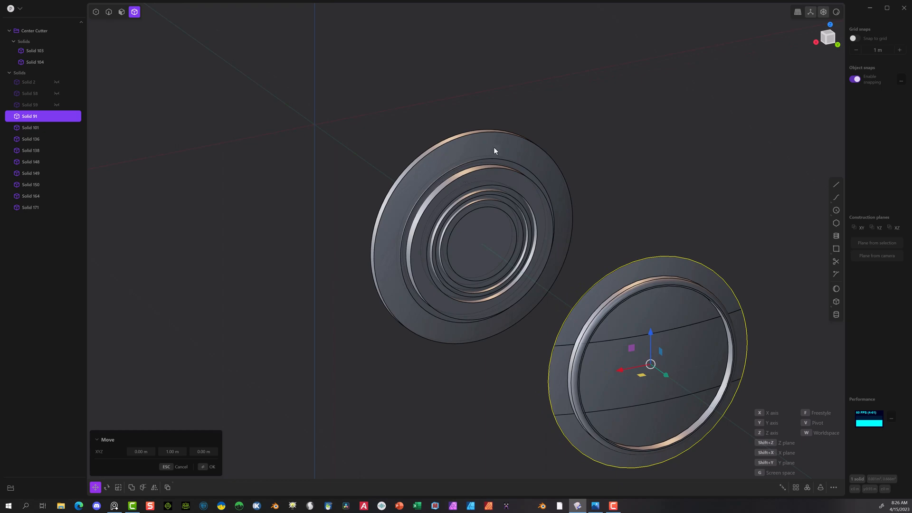
pyautogui.scroll(5, 494, 148)
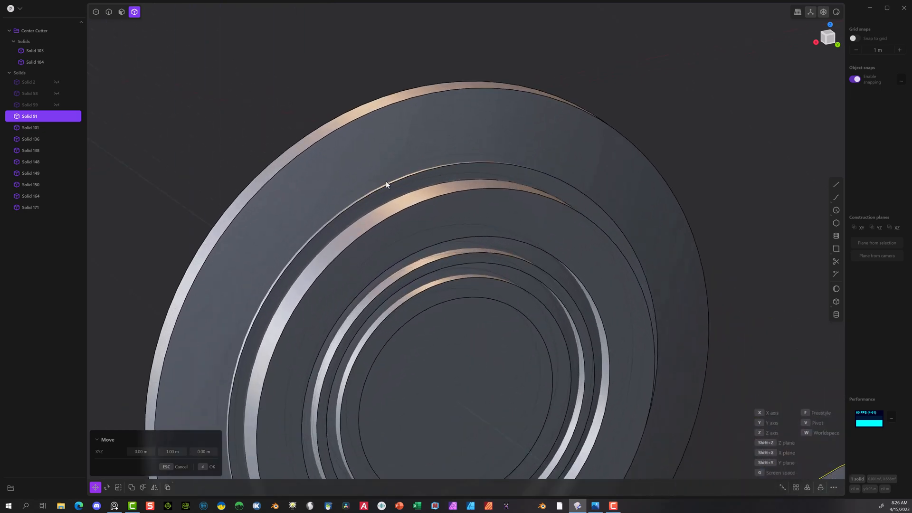
pyautogui.scroll(-6, 385, 181)
pyautogui.scroll(-2, 622, 293)
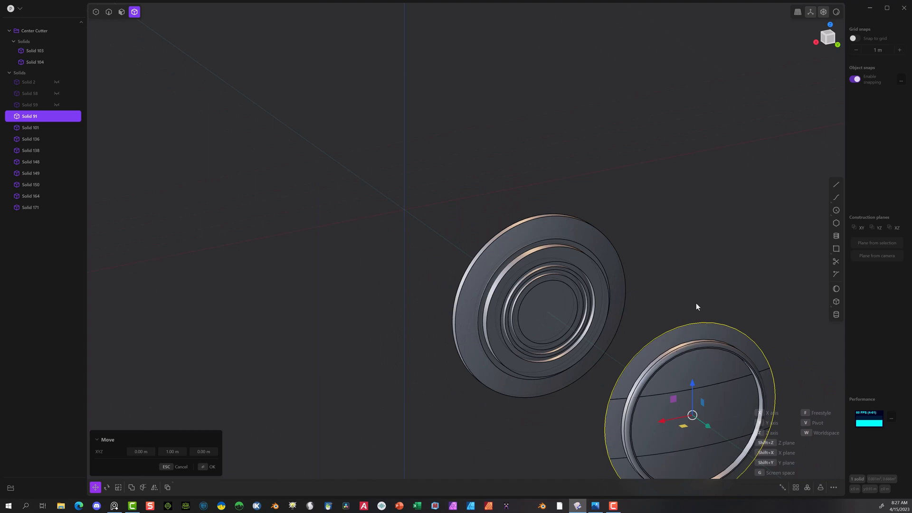
pyautogui.press('Delete')
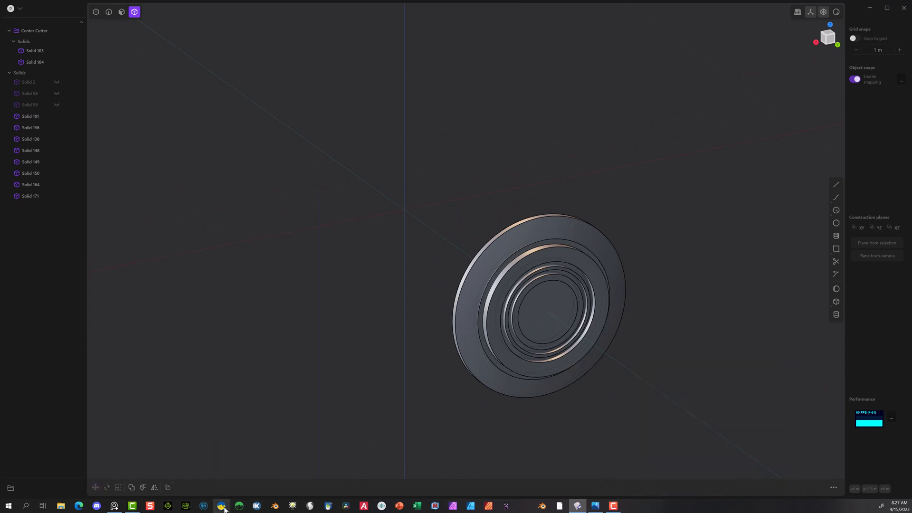
# Step: Inspect the ring around the button, view the surround from the front and hide the Center Cutter group
pyautogui.moveTo(419, 258); pyautogui.dragTo(494, 244, button='middle')
pyautogui.click(518, 243)
pyautogui.scroll(5, 519, 245)
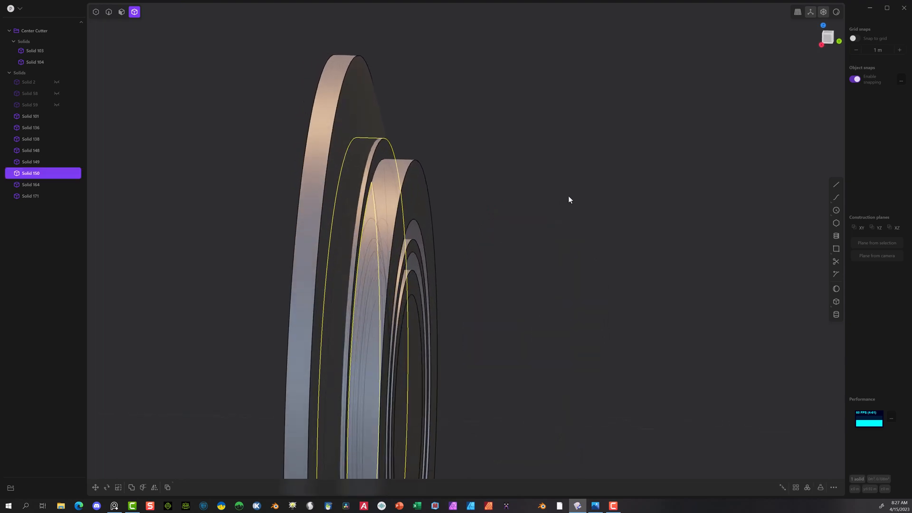
pyautogui.scroll(-3, 594, 223)
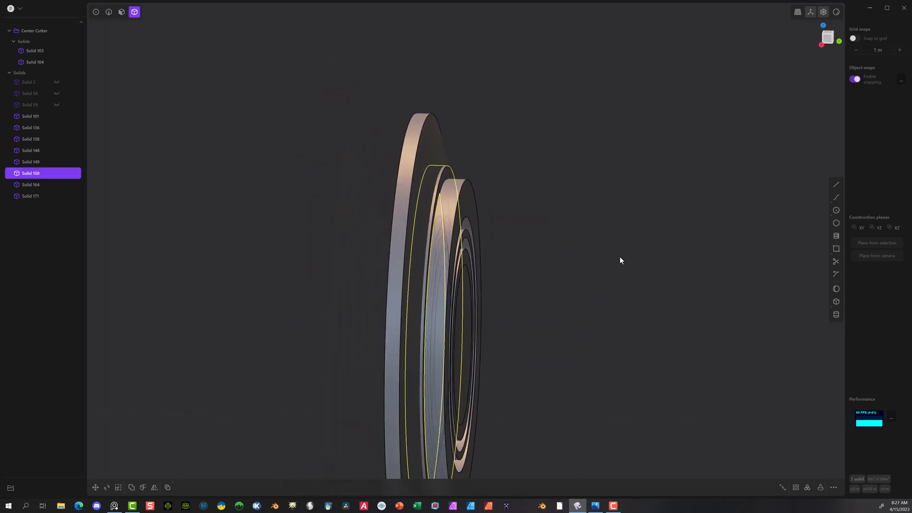
pyautogui.click(836, 210)
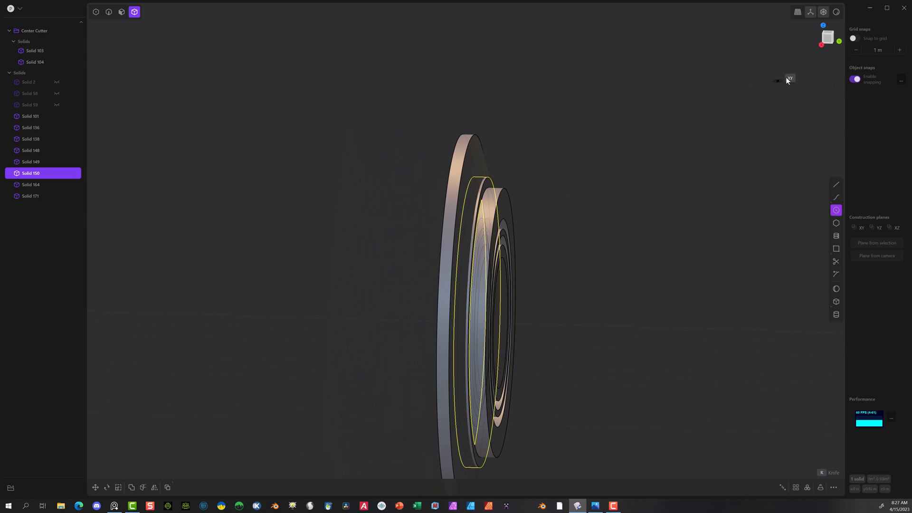
pyautogui.click(833, 39)
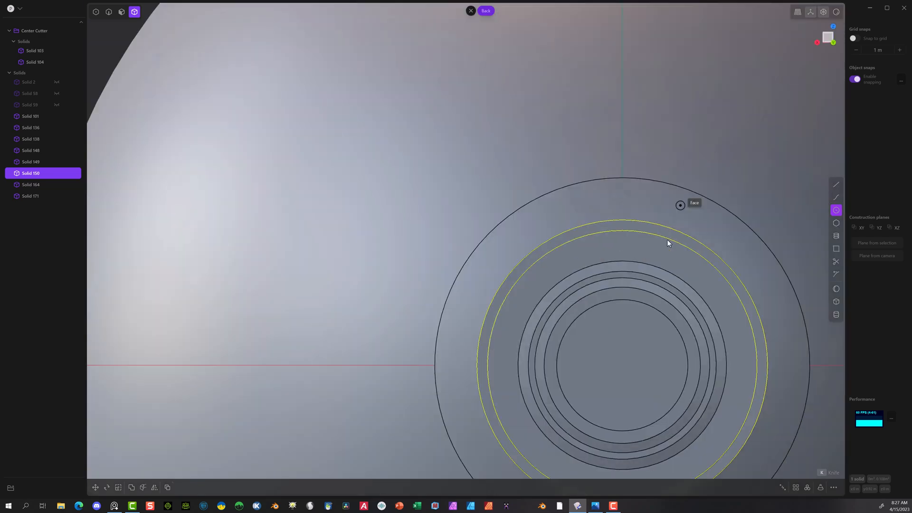
pyautogui.scroll(-2, 542, 252)
pyautogui.scroll(-2, 574, 289)
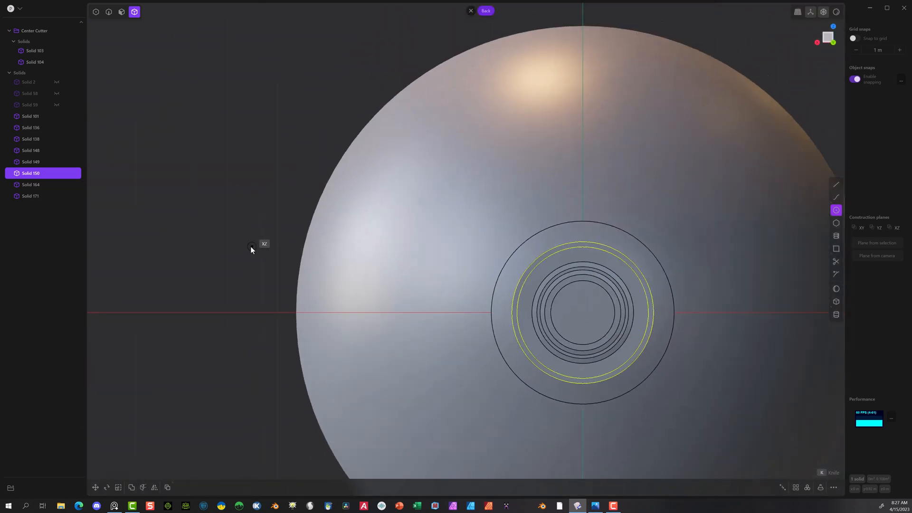
pyautogui.keyDown('shift'); pyautogui.moveTo(251, 246); pyautogui.dragTo(191, 161, button='middle'); pyautogui.keyUp('shift')
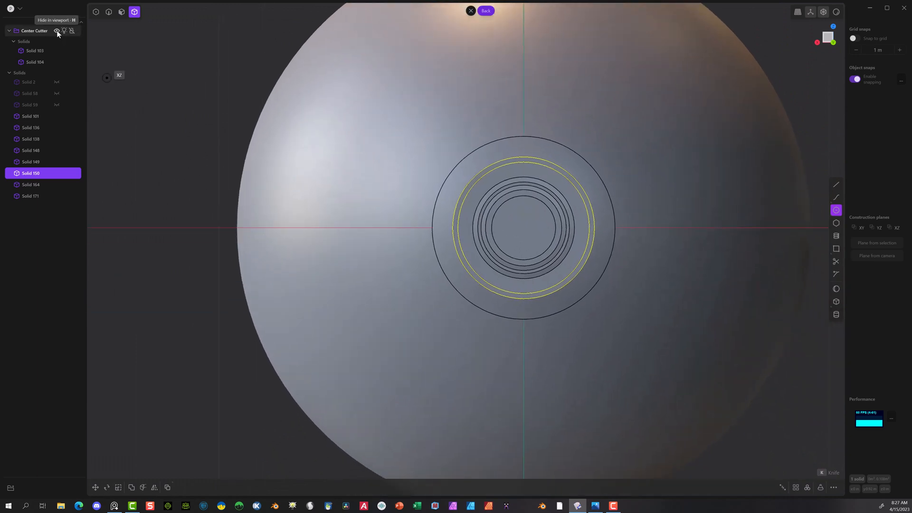
pyautogui.click(57, 31)
pyautogui.scroll(5, 572, 235)
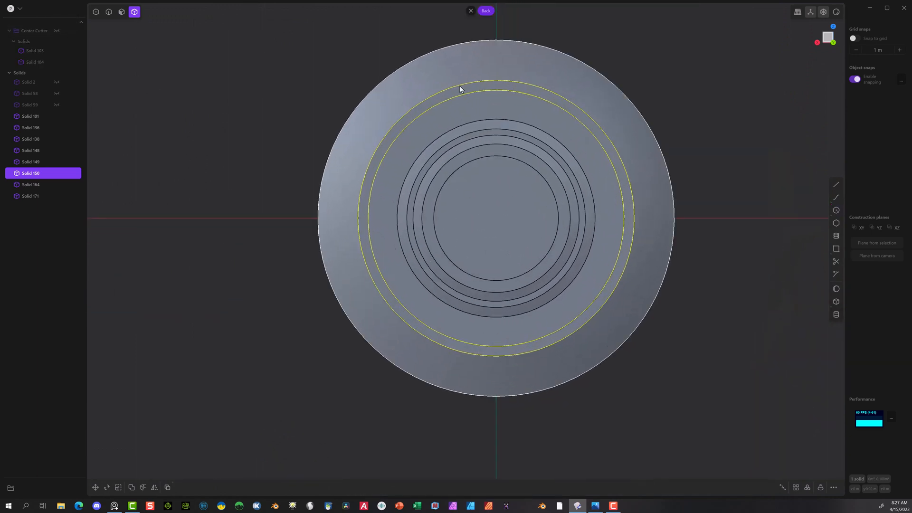
# Step: Draw two concentric circles at the button's center, one about 0.256 m in radius and one 0.2325 m on the ring's outer edge
pyautogui.click(837, 210)
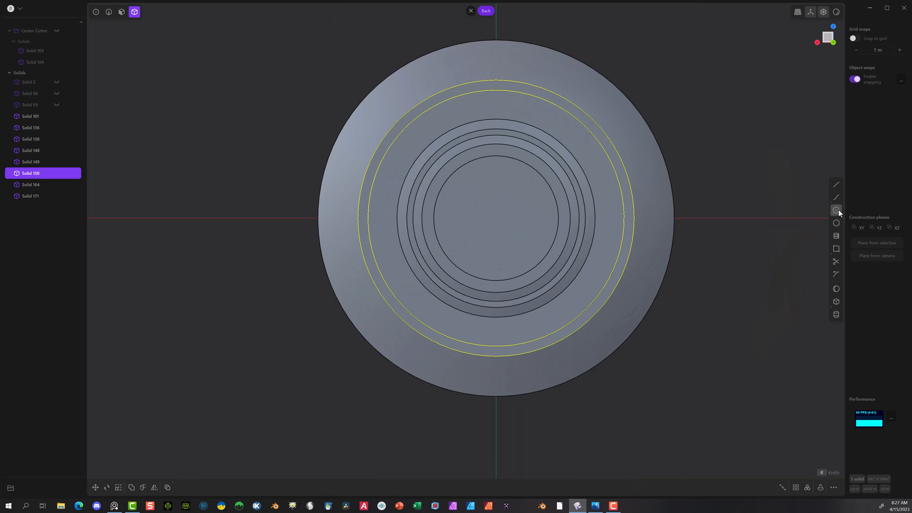
pyautogui.click(496, 218)
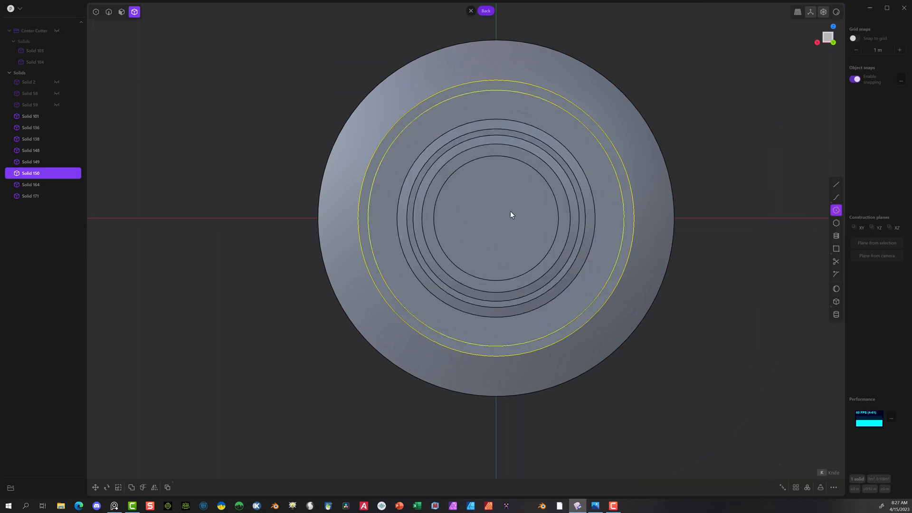
pyautogui.click(628, 144)
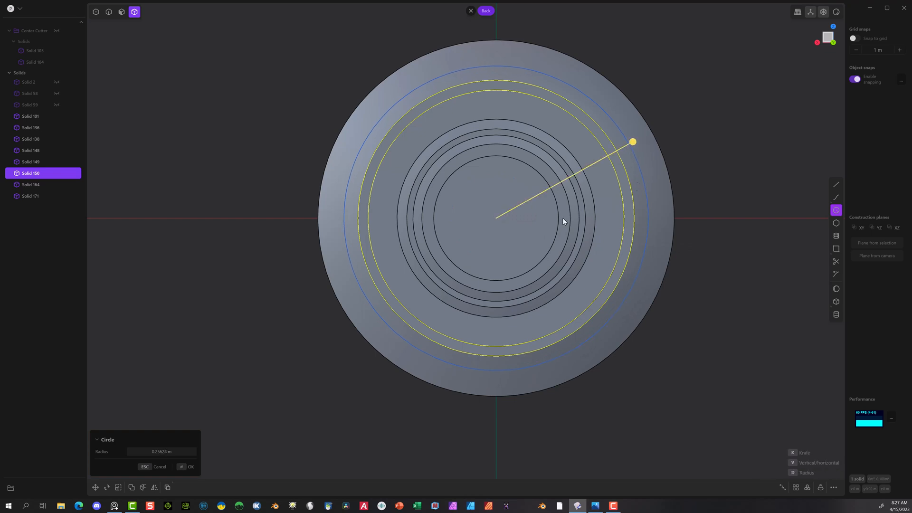
pyautogui.click(191, 468)
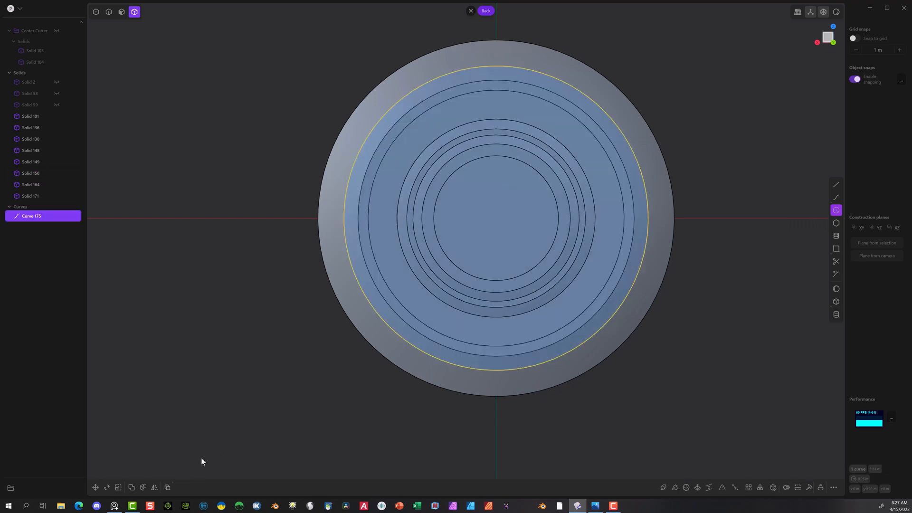
pyautogui.click(836, 209)
pyautogui.click(497, 217)
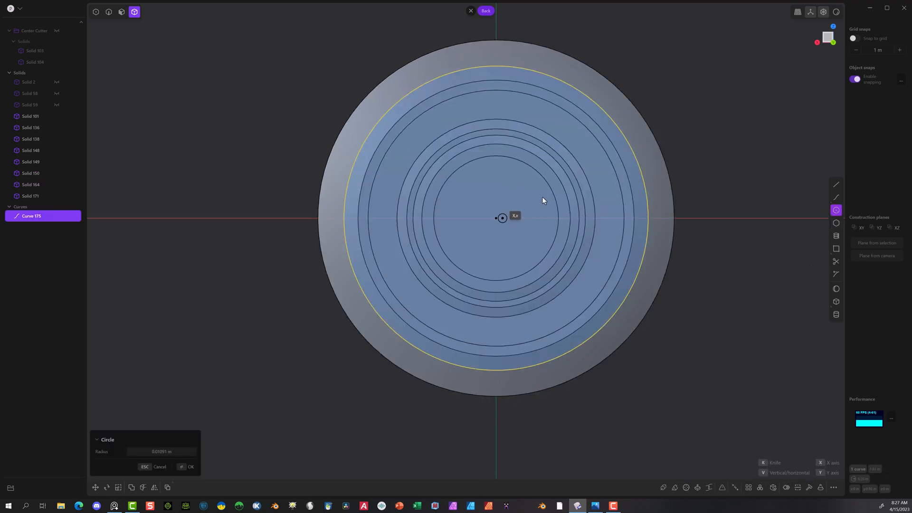
pyautogui.click(626, 167)
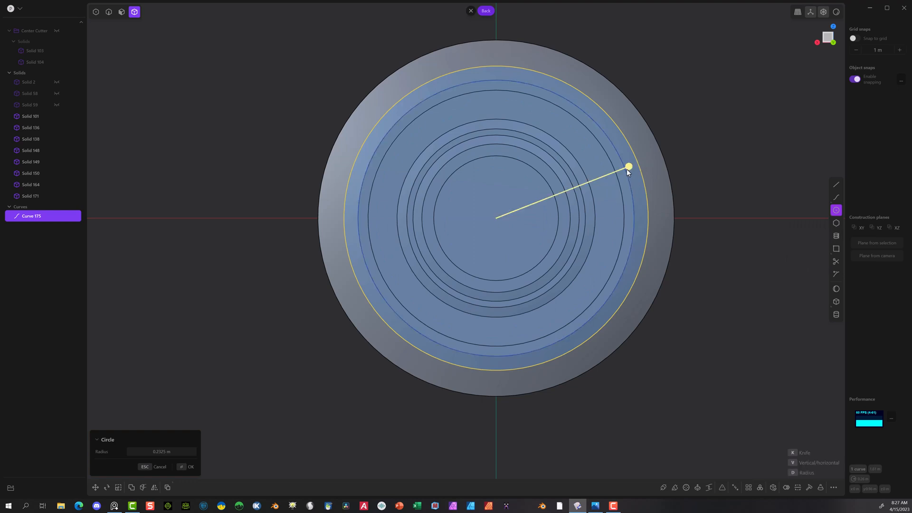
pyautogui.click(183, 468)
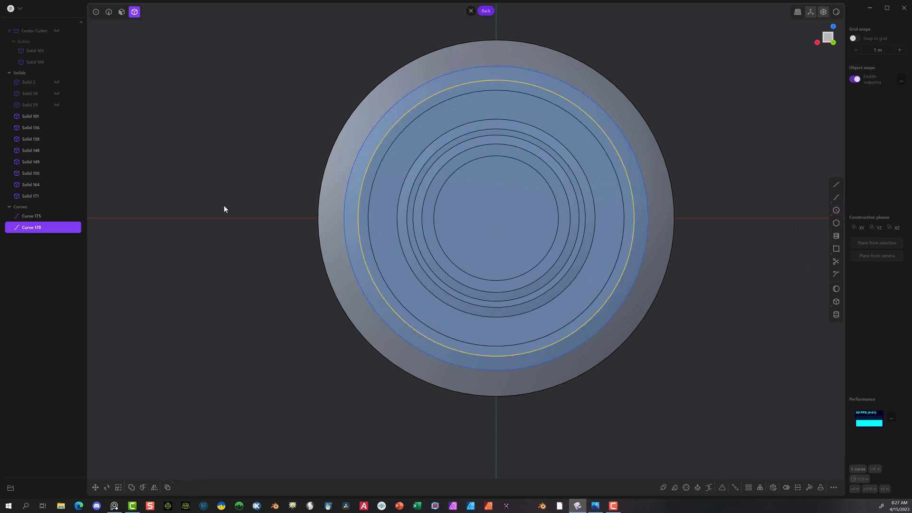
# Step: Extrude the region between the two circles about 0.238 m backward through the surround disc as a separate solid
pyautogui.click(121, 14)
pyautogui.press('e')
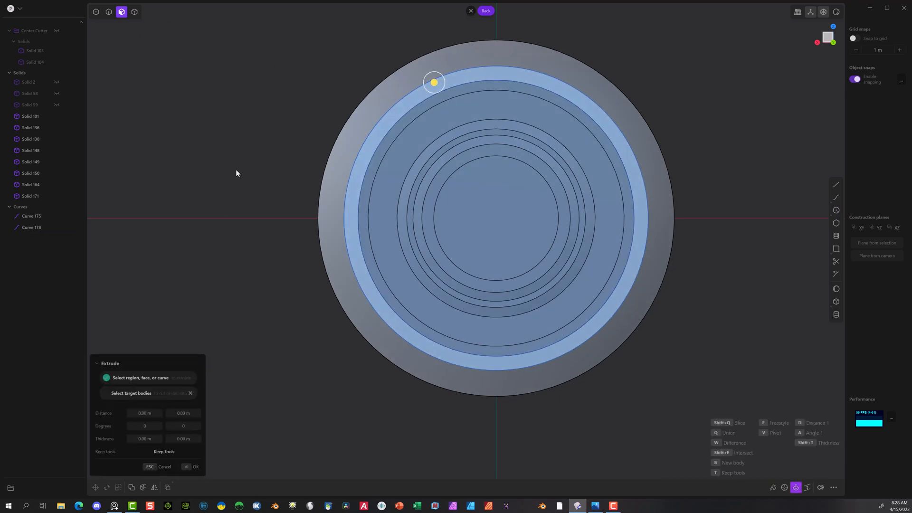
pyautogui.moveTo(236, 173); pyautogui.dragTo(344, 213, button='middle')
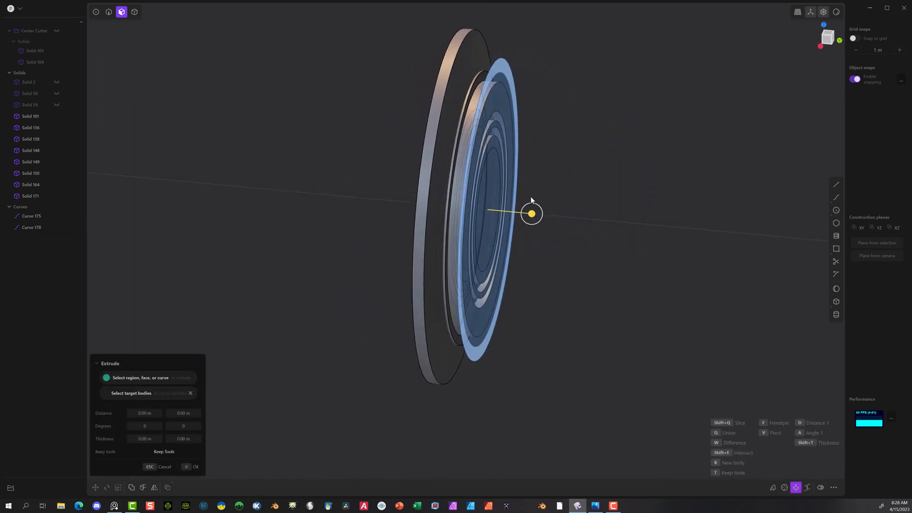
pyautogui.moveTo(531, 214); pyautogui.dragTo(350, 215)
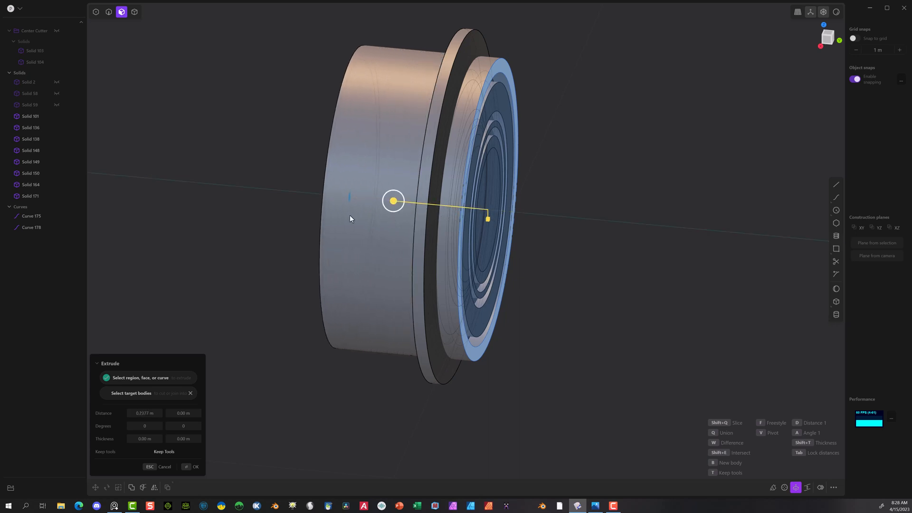
pyautogui.click(189, 468)
pyautogui.moveTo(223, 303)
pyautogui.mouseDown(button='middle')
pyautogui.moveTo(309, 275)
pyautogui.moveTo(247, 277)
pyautogui.moveTo(215, 303)
pyautogui.mouseUp(button='middle')
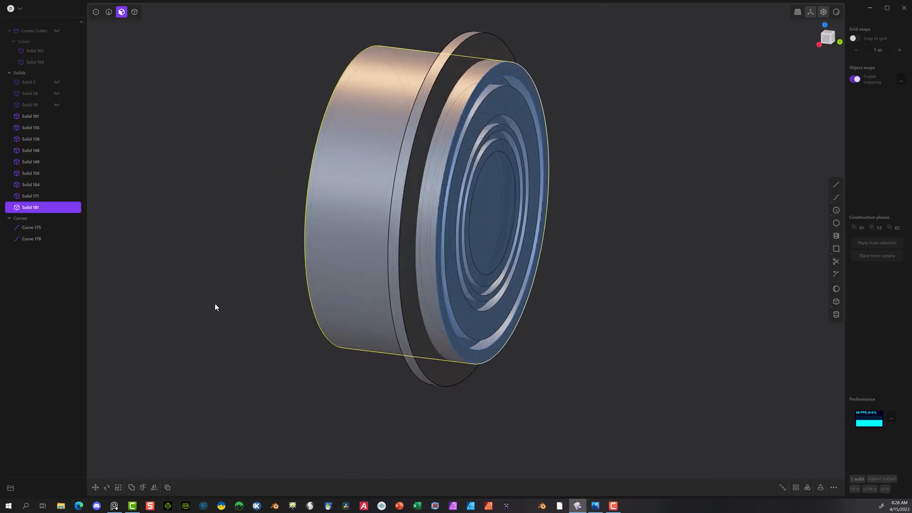
pyautogui.click(288, 159)
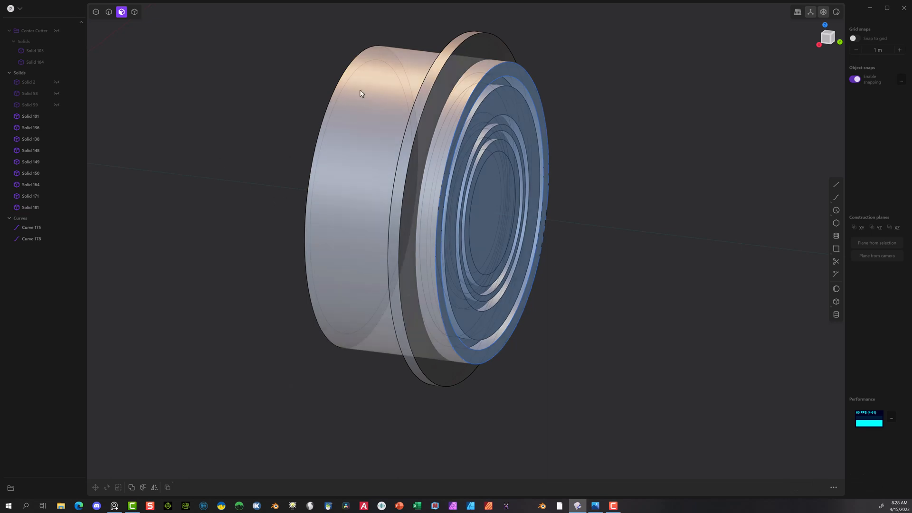
# Step: Slice the large surround disc with the extruded ring solid using a Boolean
pyautogui.click(135, 12)
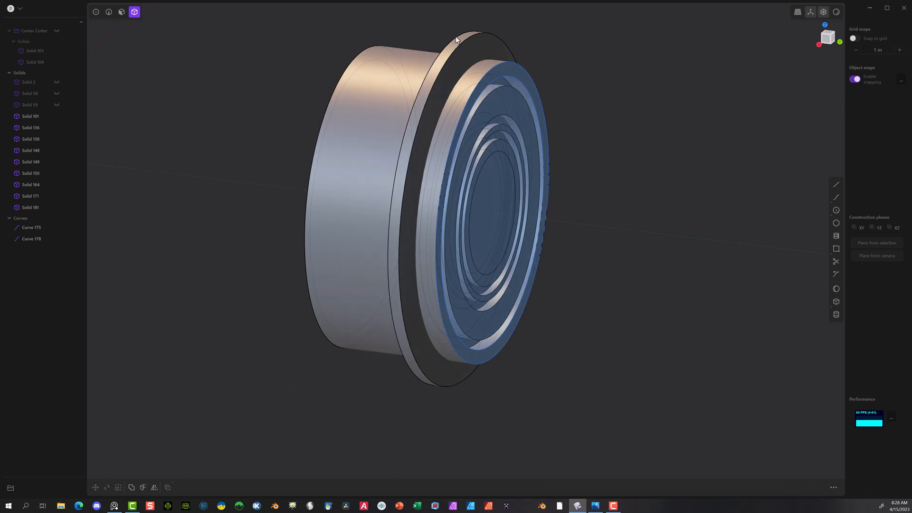
pyautogui.click(461, 42)
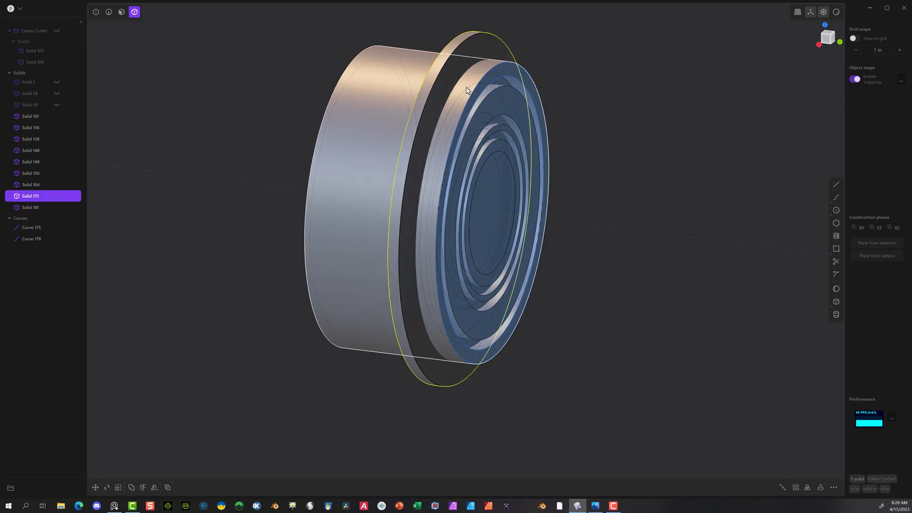
pyautogui.click(355, 138)
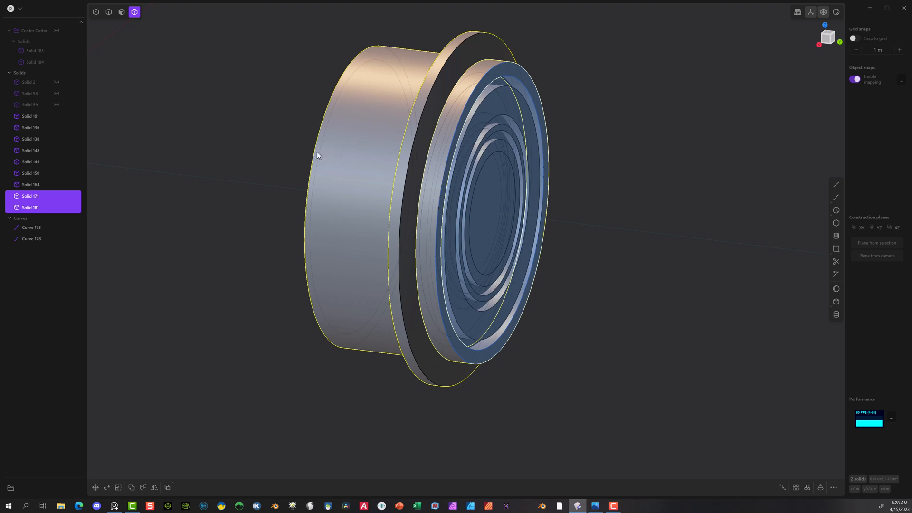
pyautogui.press('q')
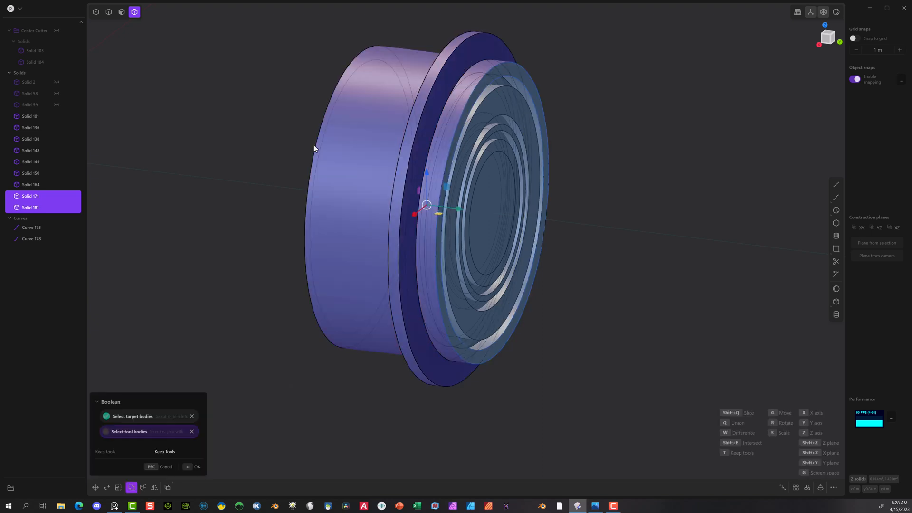
pyautogui.click(191, 466)
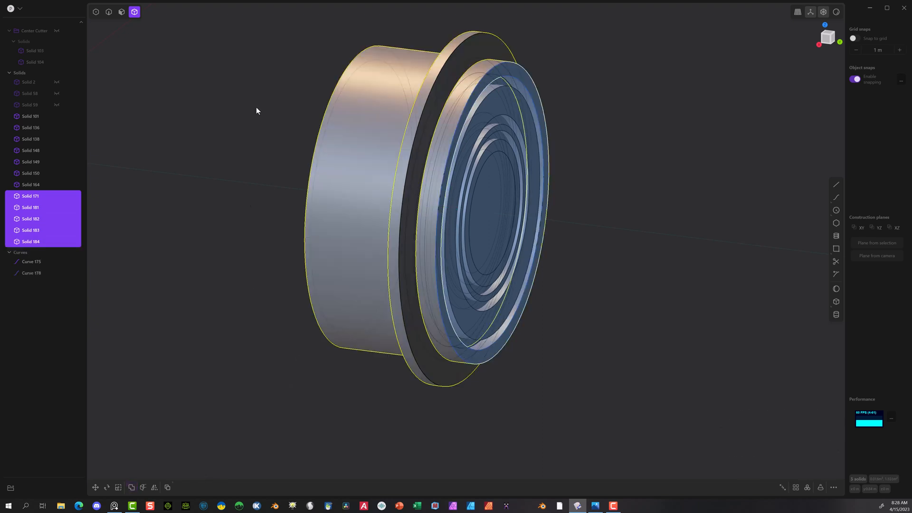
# Step: Delete the rear and front leftover pieces of the extruded ring, leaving the sliced band in the disc
pyautogui.press('Escape')
pyautogui.click(315, 221)
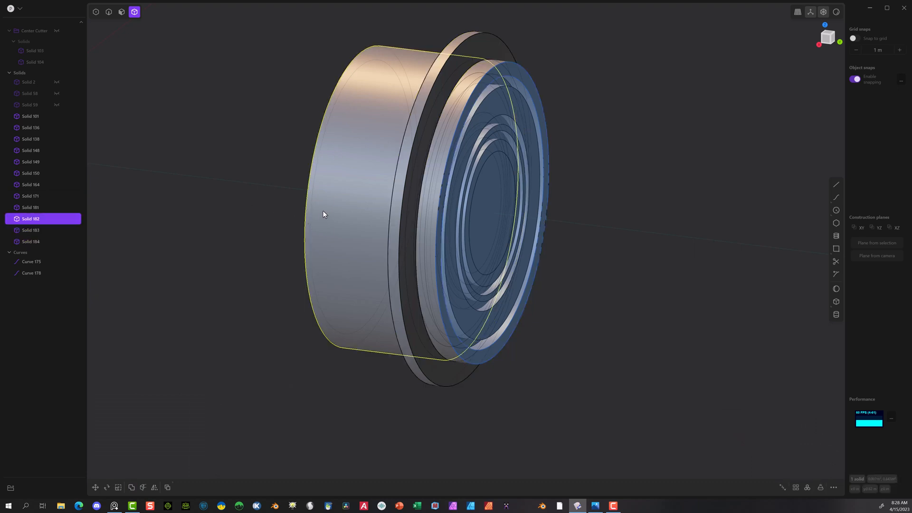
pyautogui.press('Delete')
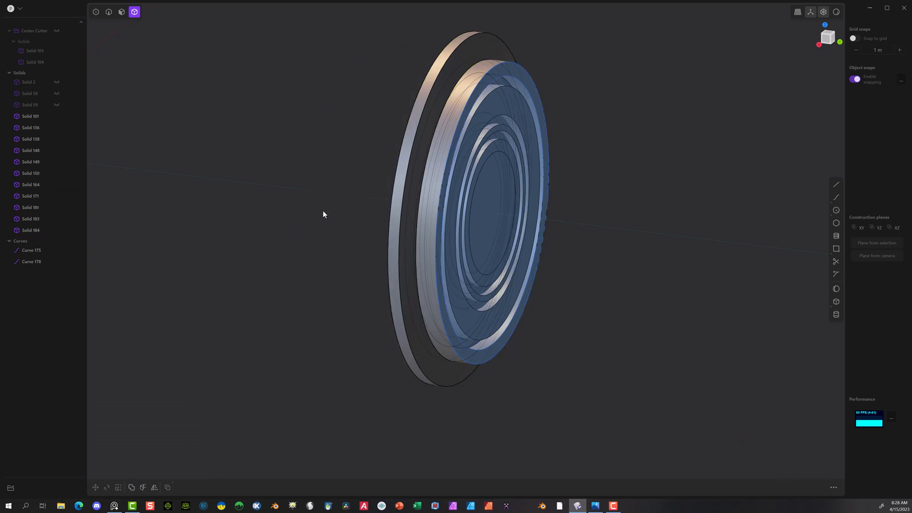
pyautogui.click(484, 77)
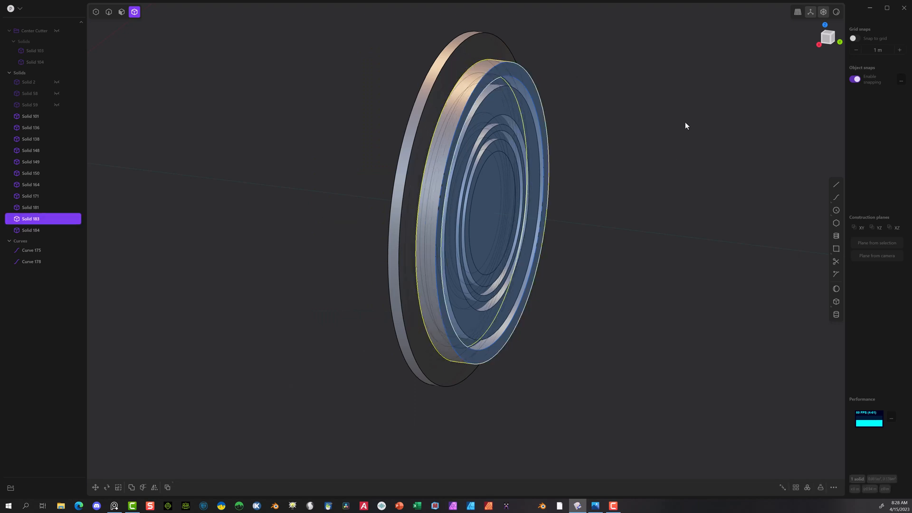
pyautogui.press('Delete')
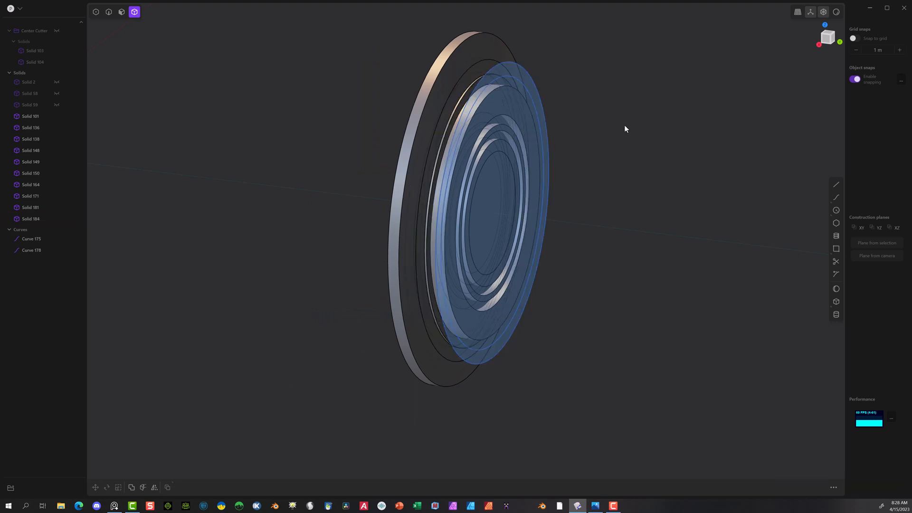
# Step: Delete both circle curves used for the ring extrusion
pyautogui.click(33, 241)
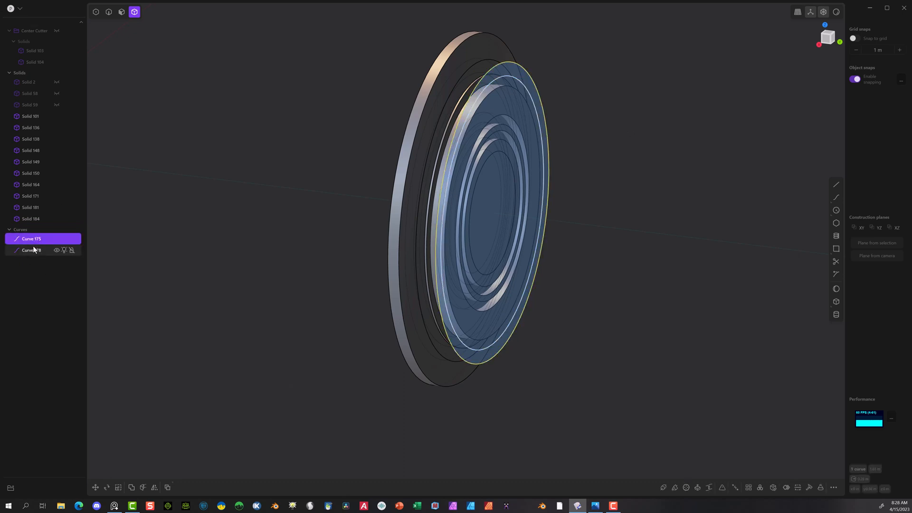
pyautogui.keyDown('shift'); pyautogui.click(33, 247); pyautogui.keyUp('shift')
pyautogui.press('Delete')
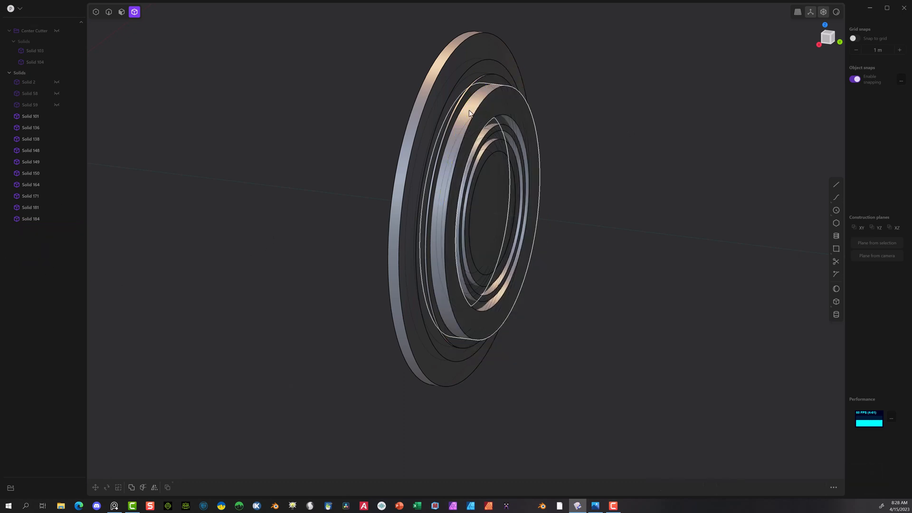
# Step: Offset the front face of the sliced band in the surround disc outward by about 0.027 m
pyautogui.moveTo(469, 113); pyautogui.dragTo(241, 219, button='middle')
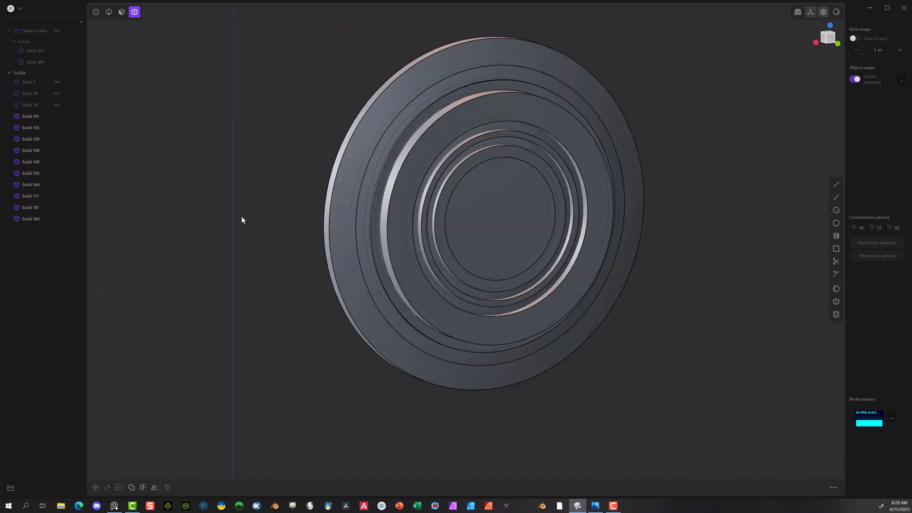
pyautogui.click(412, 84)
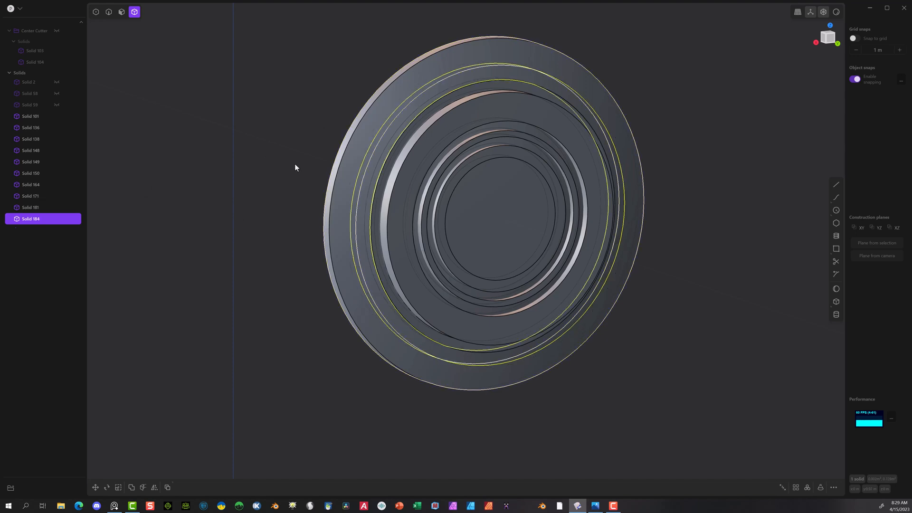
pyautogui.moveTo(295, 163); pyautogui.dragTo(257, 153, button='middle')
pyautogui.click(121, 11)
pyautogui.scroll(2, 443, 109)
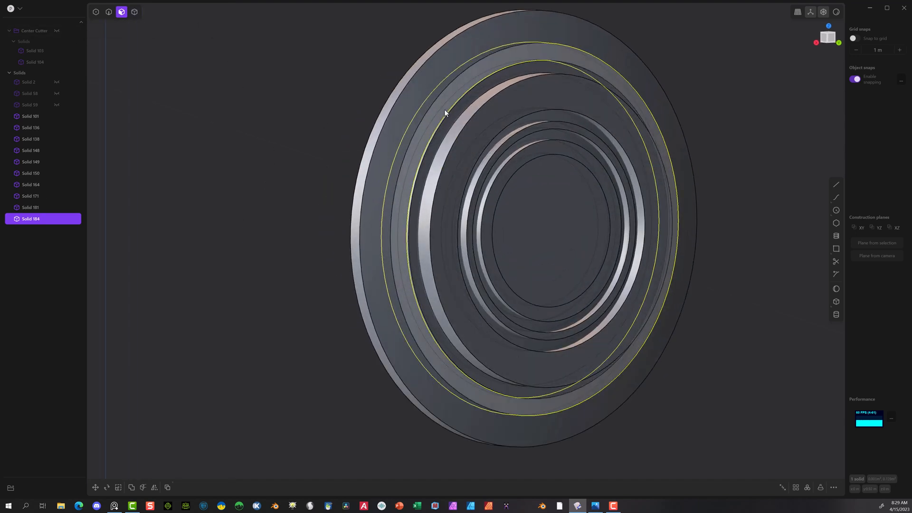
pyautogui.click(454, 86)
pyautogui.press('o')
pyautogui.moveTo(312, 146); pyautogui.dragTo(297, 189, button='middle')
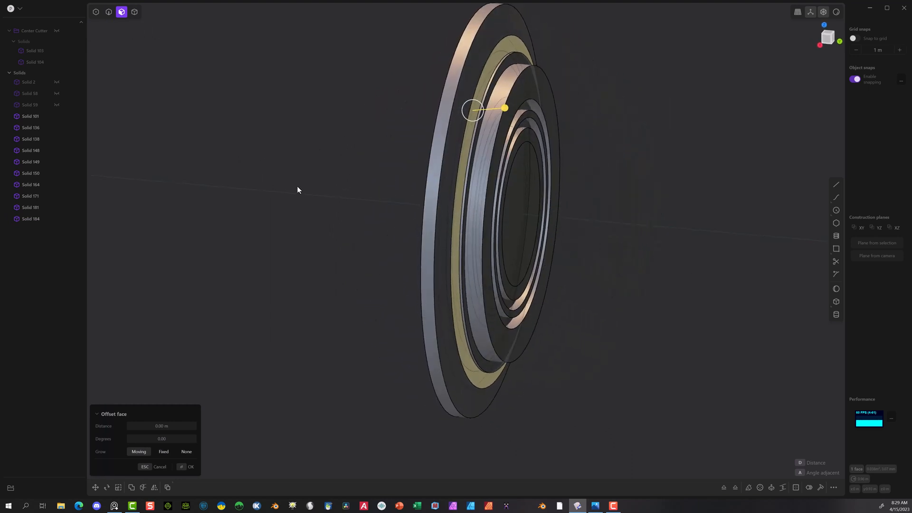
pyautogui.moveTo(505, 108); pyautogui.dragTo(523, 110)
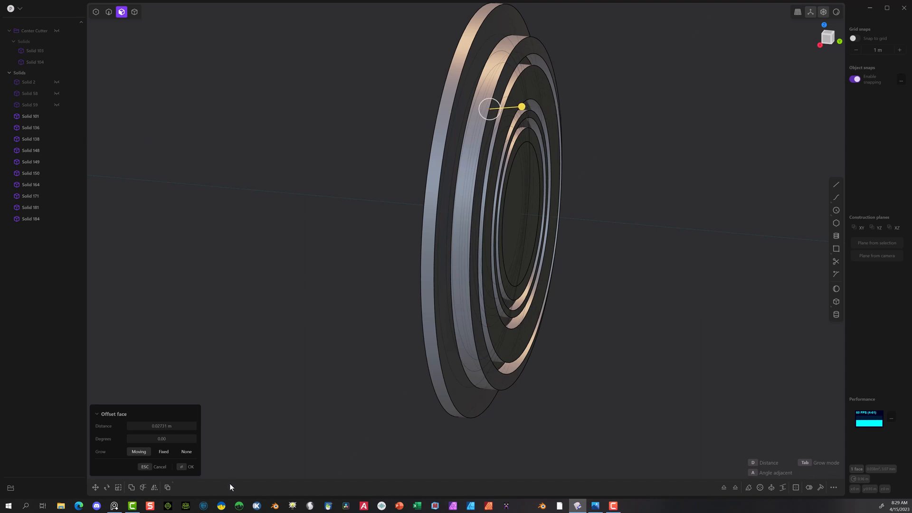
pyautogui.click(181, 466)
pyautogui.click(239, 279)
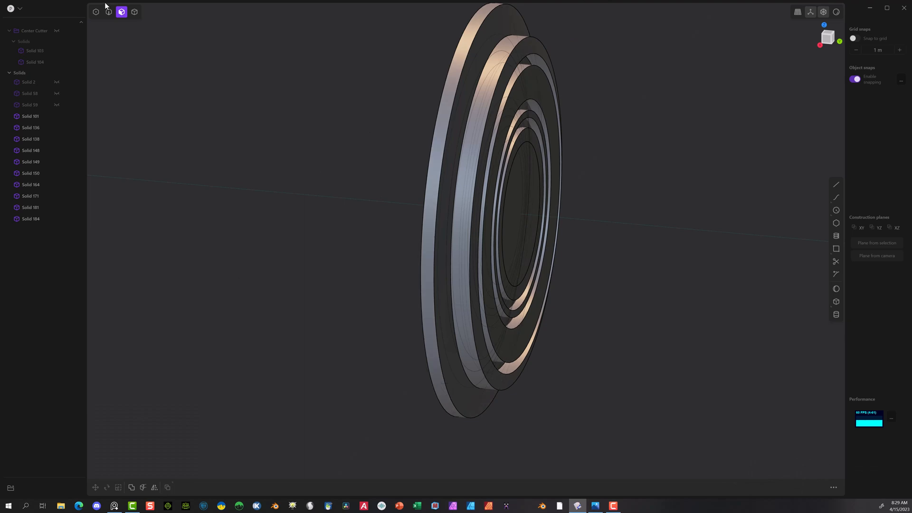
# Step: Unite the large surround disc and its raised band into one solid with a Boolean
pyautogui.click(134, 12)
pyautogui.click(478, 40)
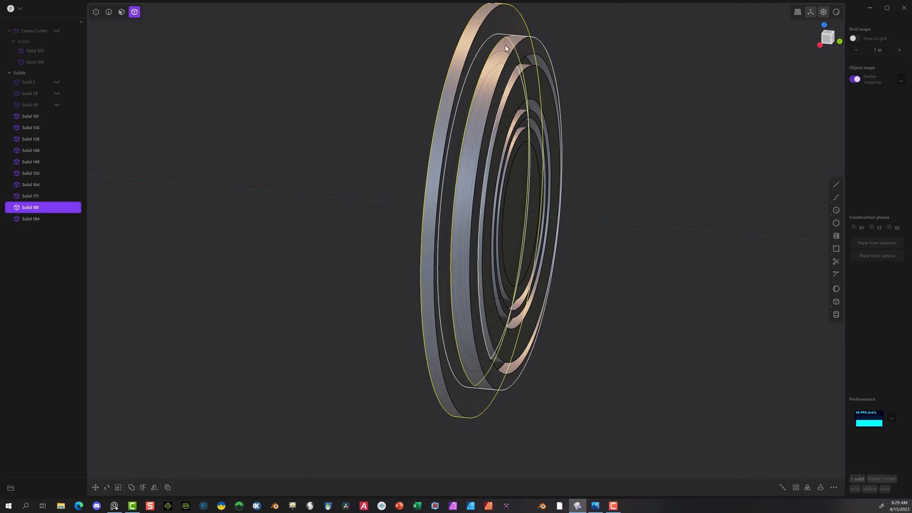
pyautogui.keyDown('shift'); pyautogui.click(514, 62); pyautogui.keyUp('shift')
pyautogui.moveTo(519, 60); pyautogui.dragTo(643, 61, button='middle')
pyautogui.scroll(1, 642, 61)
pyautogui.press('q')
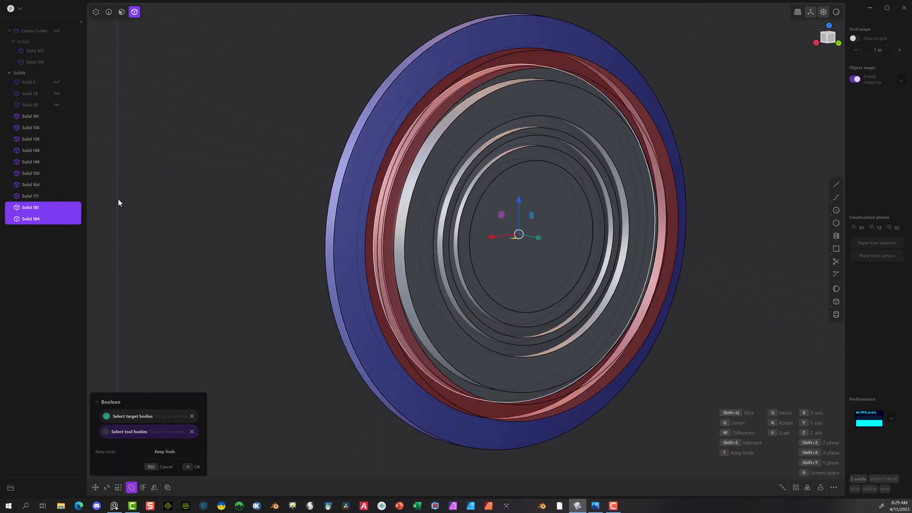
pyautogui.press('q')
pyautogui.click(186, 467)
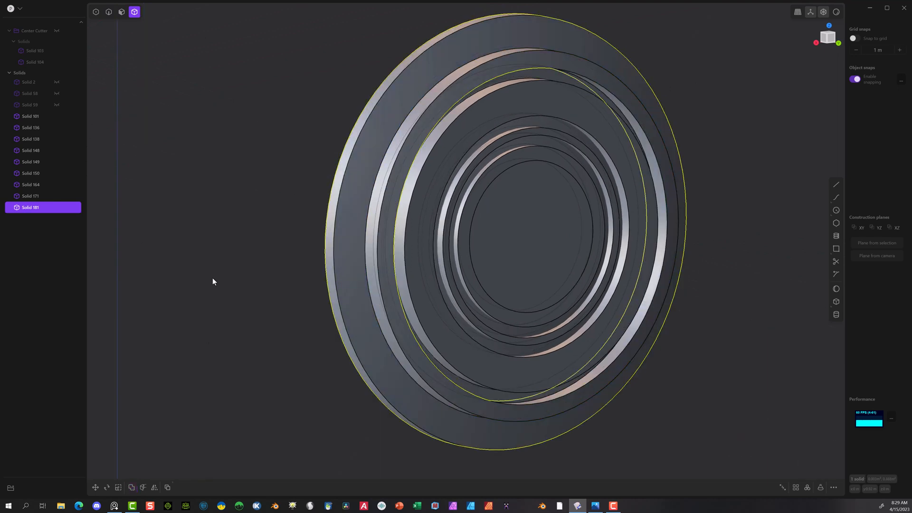
pyautogui.moveTo(357, 92); pyautogui.dragTo(407, 101, button='middle')
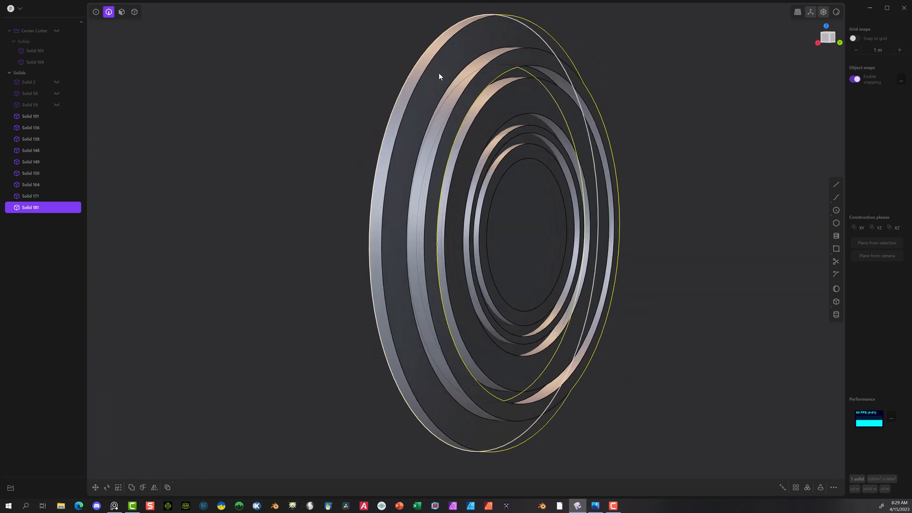
pyautogui.click(135, 12)
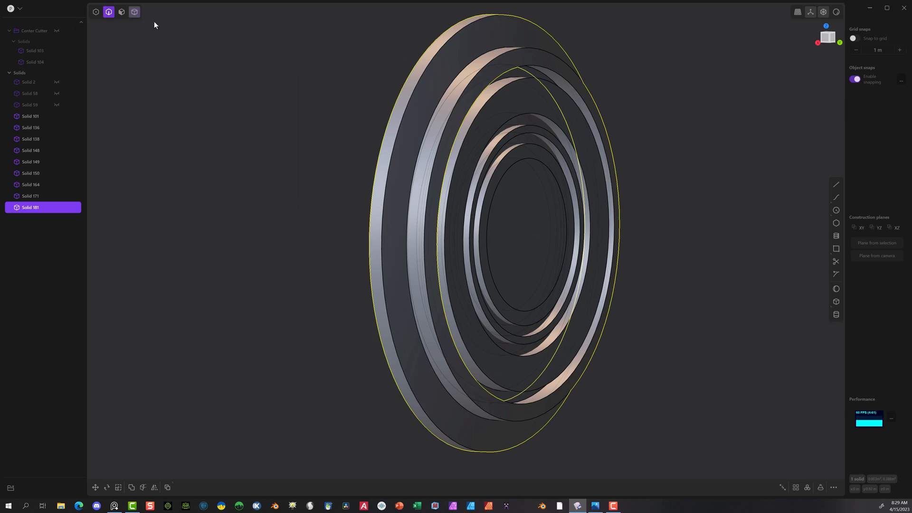
pyautogui.press('Escape')
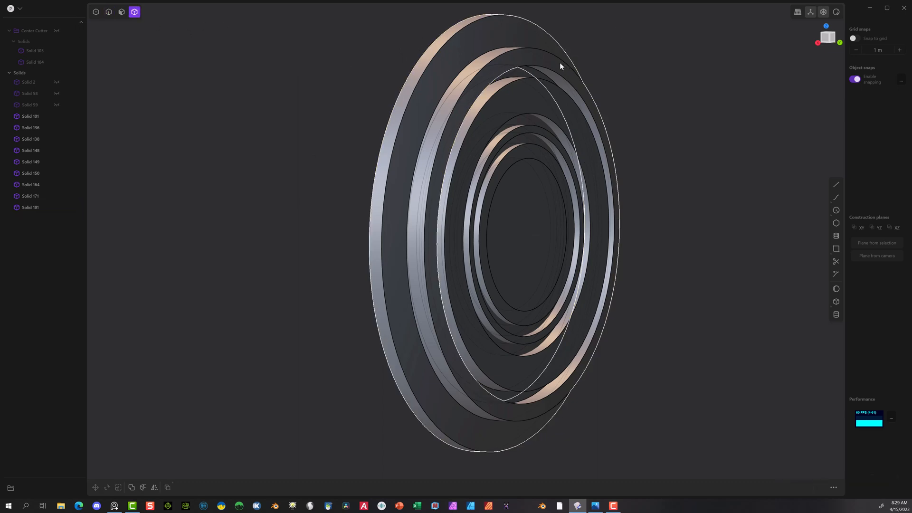
pyautogui.click(541, 67)
pyautogui.moveTo(647, 84)
pyautogui.mouseDown(button='middle')
pyautogui.moveTo(602, 80)
pyautogui.moveTo(614, 84)
pyautogui.mouseUp(button='middle')
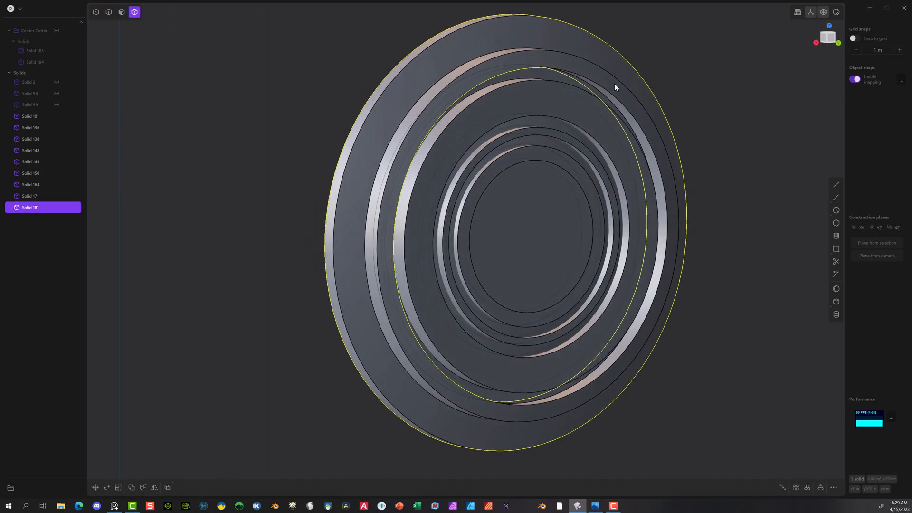
# Step: Fillet the edge where the raised band's outer wall meets the large disc by about 0.011 m
pyautogui.click(108, 12)
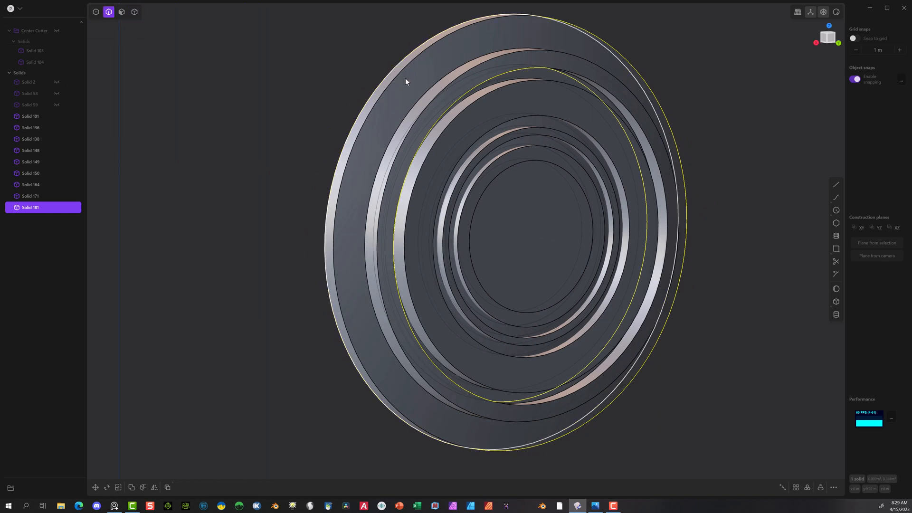
pyautogui.click(440, 81)
pyautogui.press('f')
pyautogui.moveTo(433, 86); pyautogui.dragTo(445, 83)
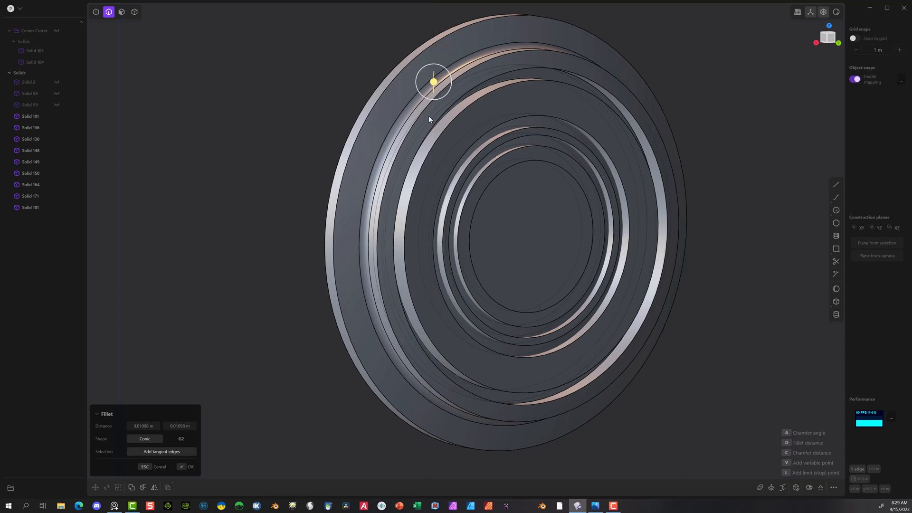
pyautogui.click(187, 467)
# Step: Fillet the circular edge along the inside of the raised band by about 0.007 m
pyautogui.moveTo(479, 113); pyautogui.dragTo(537, 67, button='middle')
pyautogui.click(514, 70)
pyautogui.press('f')
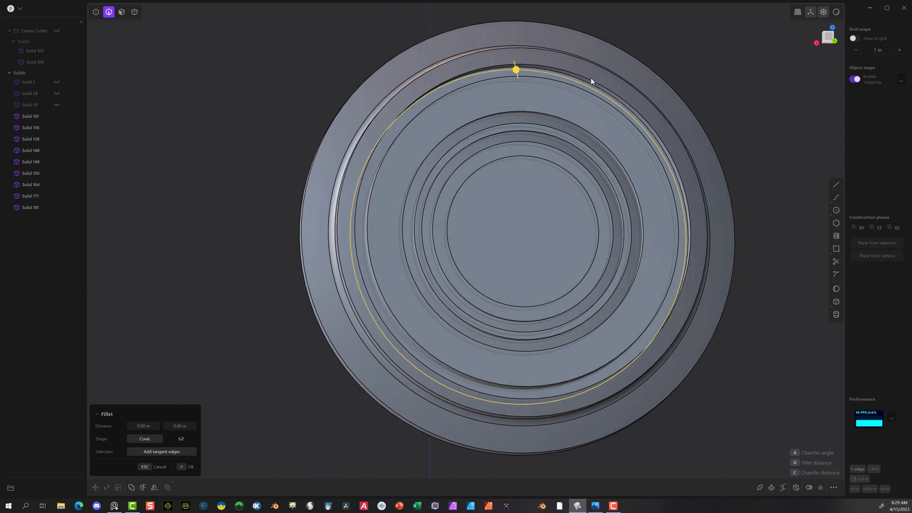
pyautogui.click(592, 83)
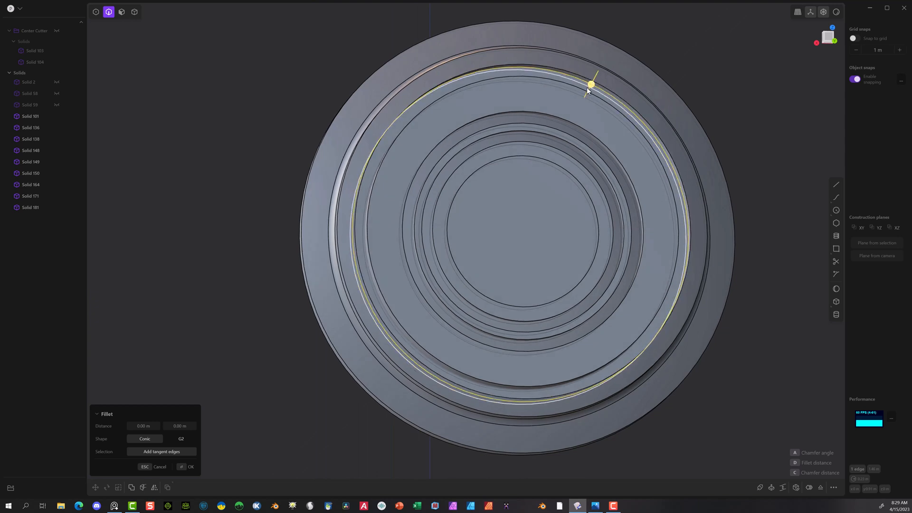
pyautogui.moveTo(591, 84); pyautogui.dragTo(602, 86)
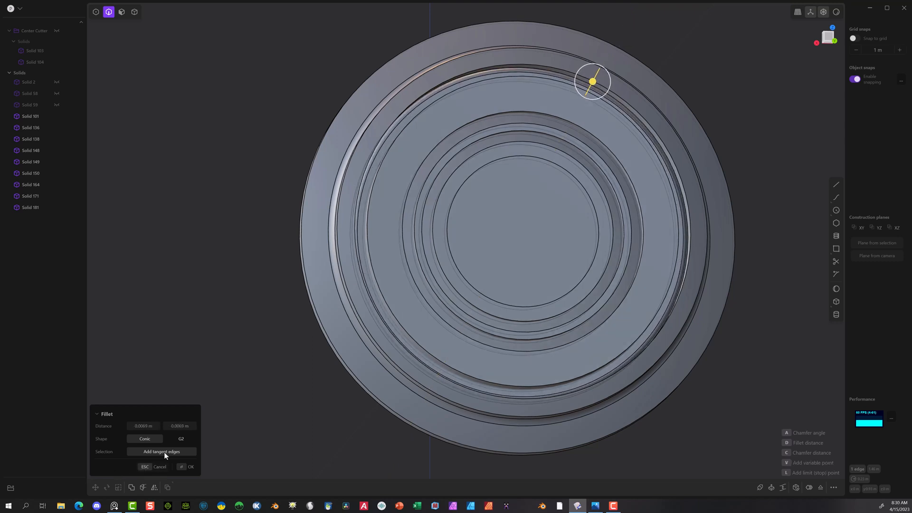
pyautogui.click(184, 467)
pyautogui.click(174, 295)
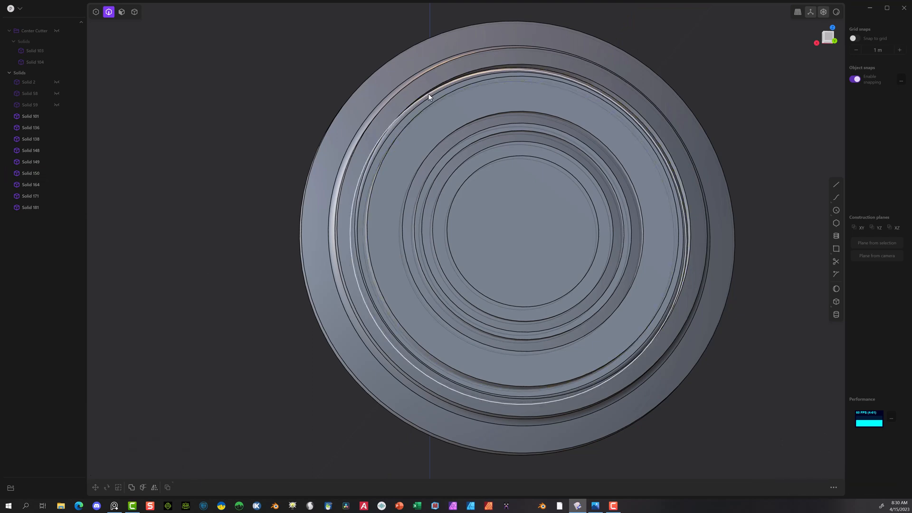
# Step: Fillet the outer and inner front edges of the raised band together by about 0.008 m
pyautogui.moveTo(429, 93); pyautogui.dragTo(486, 73, button='middle')
pyautogui.click(480, 61)
pyautogui.press('f')
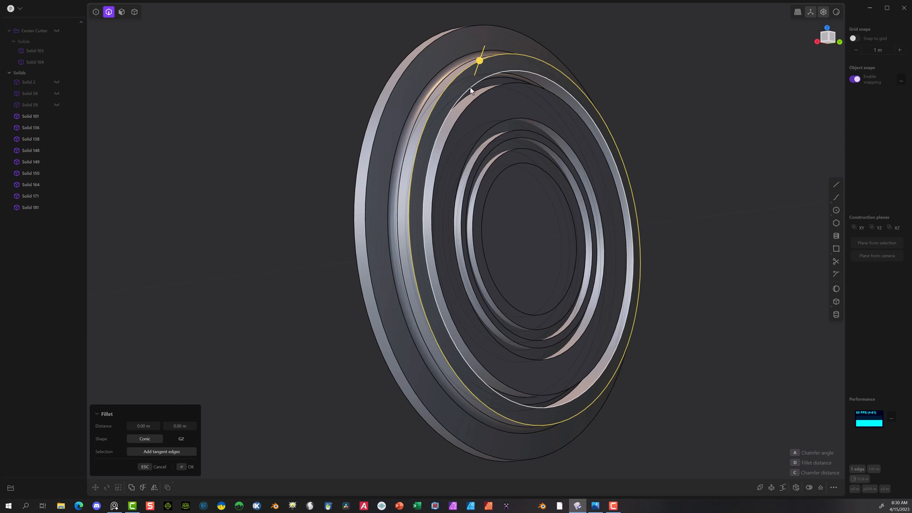
pyautogui.click(471, 90)
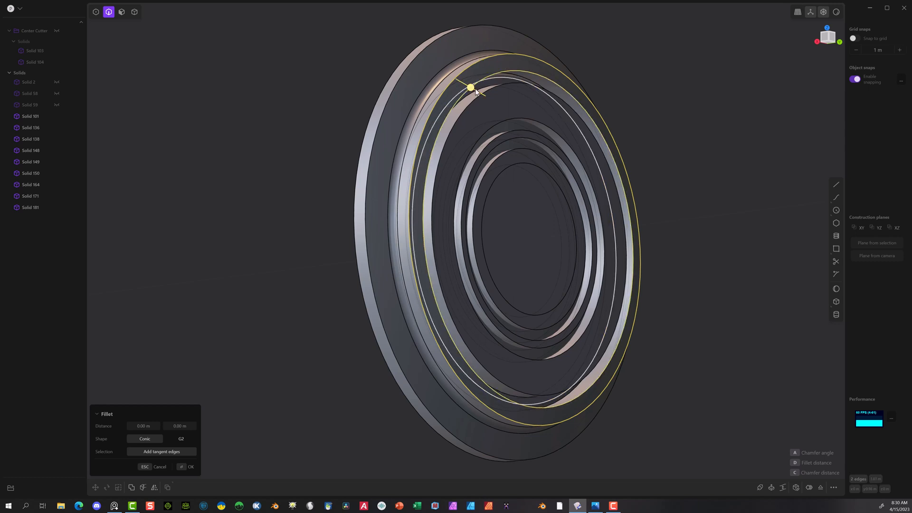
pyautogui.moveTo(475, 90)
pyautogui.mouseDown()
pyautogui.moveTo(461, 86)
pyautogui.moveTo(474, 89)
pyautogui.mouseUp()
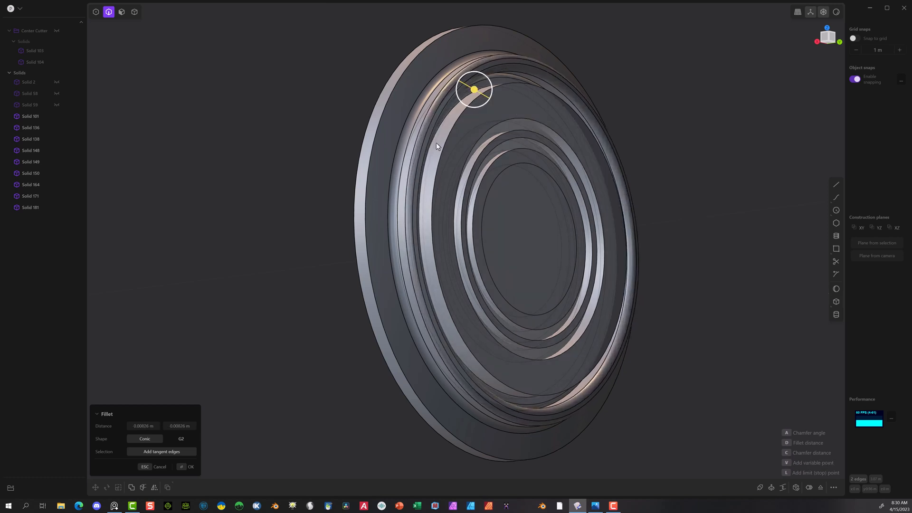
pyautogui.click(182, 466)
# Step: Chamfer the outer and inner front edges of the wide ring just inside the raised band
pyautogui.moveTo(240, 324); pyautogui.dragTo(436, 235, button='middle')
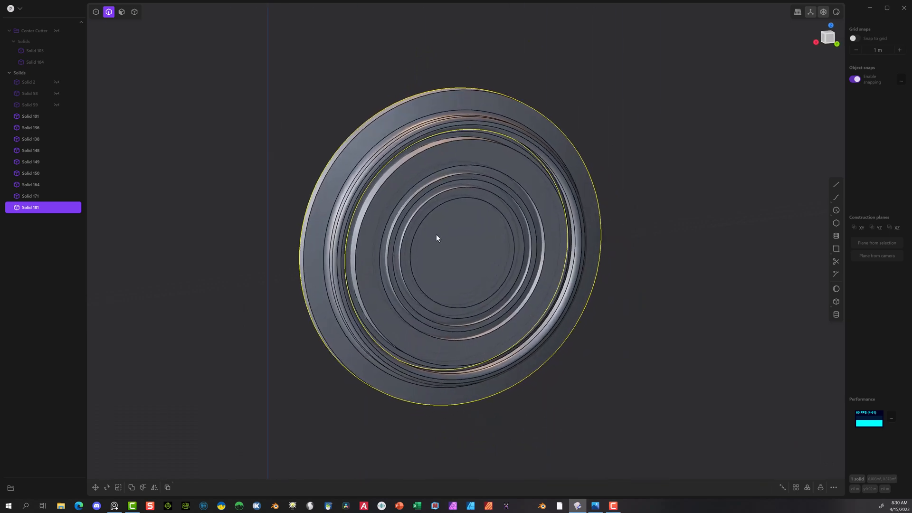
pyautogui.scroll(5, 433, 225)
pyautogui.moveTo(415, 153); pyautogui.dragTo(447, 129, button='middle')
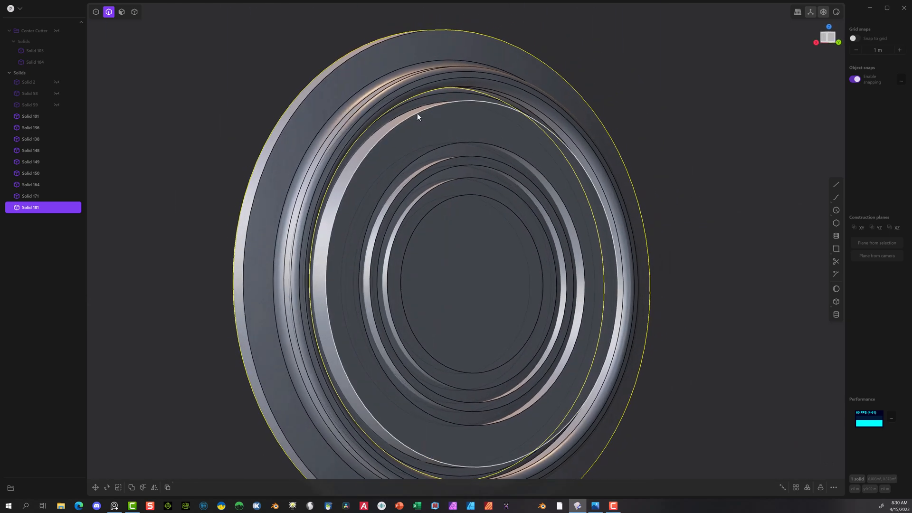
pyautogui.click(169, 375)
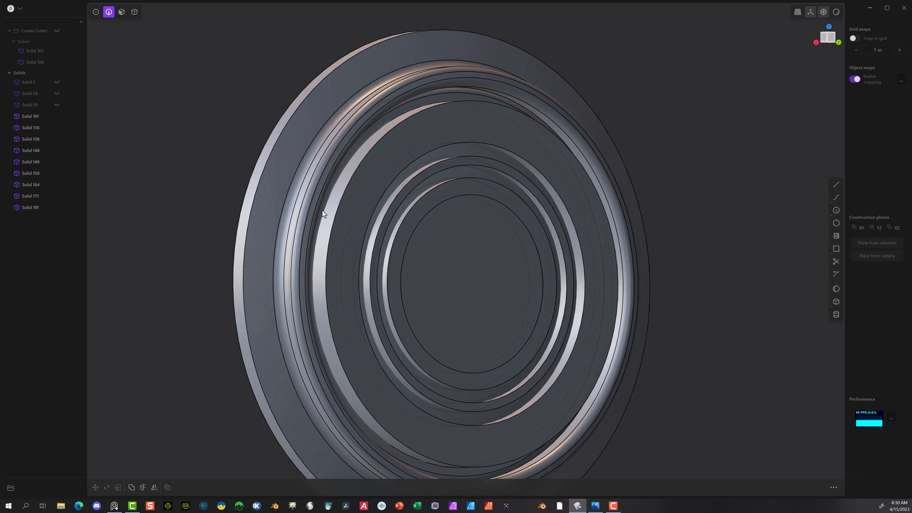
pyautogui.click(361, 162)
pyautogui.press('f')
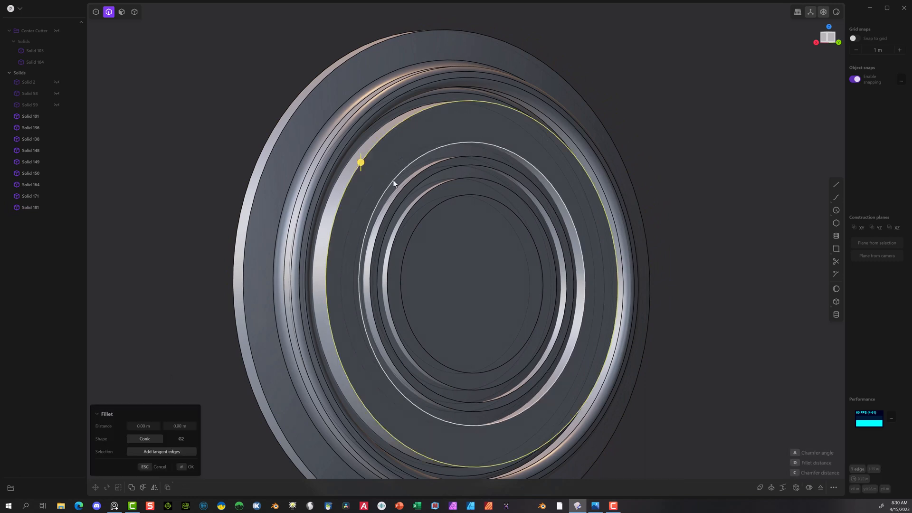
pyautogui.click(393, 181)
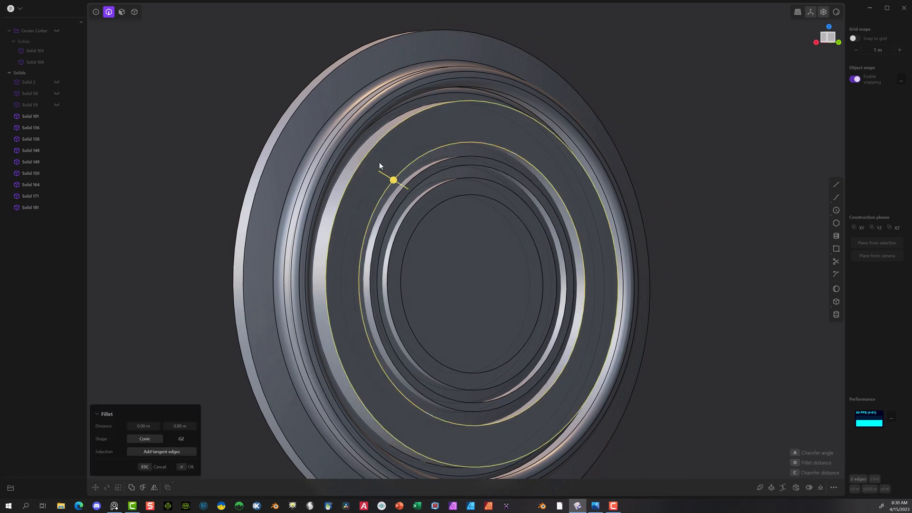
pyautogui.moveTo(393, 182); pyautogui.dragTo(384, 182)
pyautogui.click(190, 467)
# Step: Fillet the four edges bordering the wide ring's outer and inner chamfers by about 0.0095 m
pyautogui.click(363, 149)
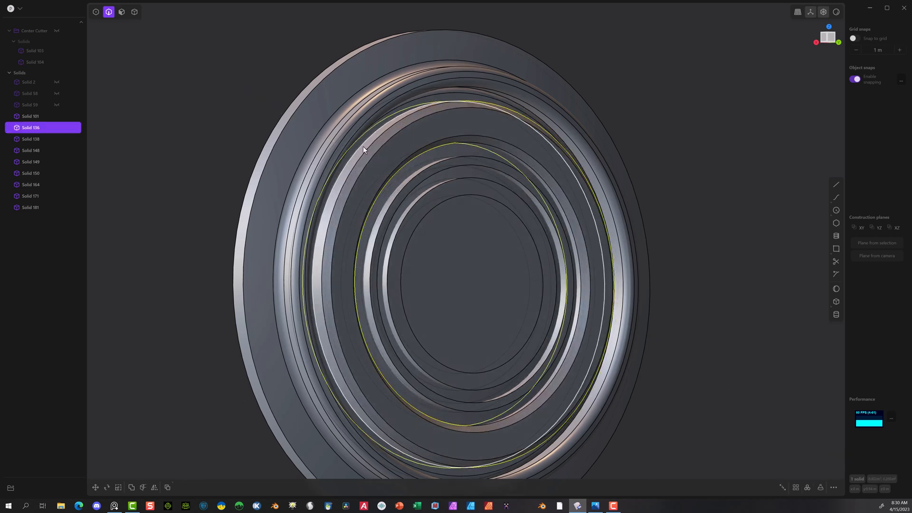
pyautogui.press('f')
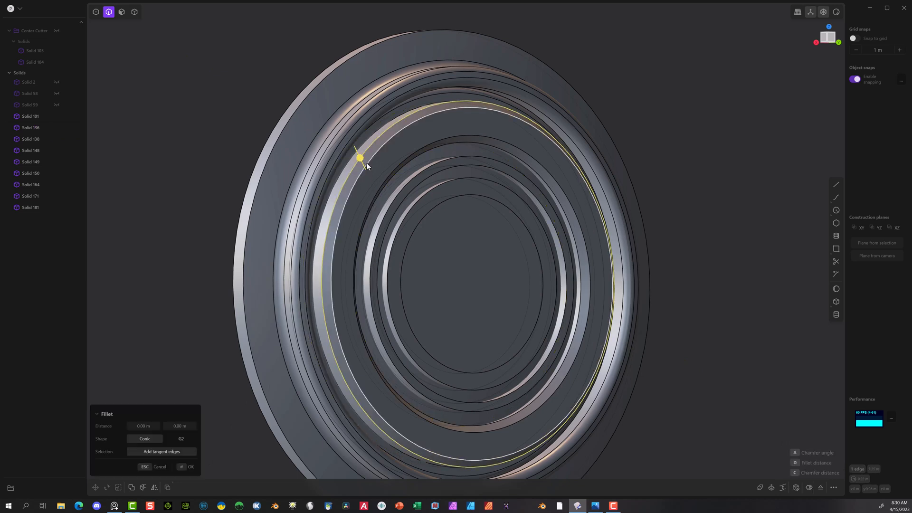
pyautogui.click(367, 165)
pyautogui.click(391, 169)
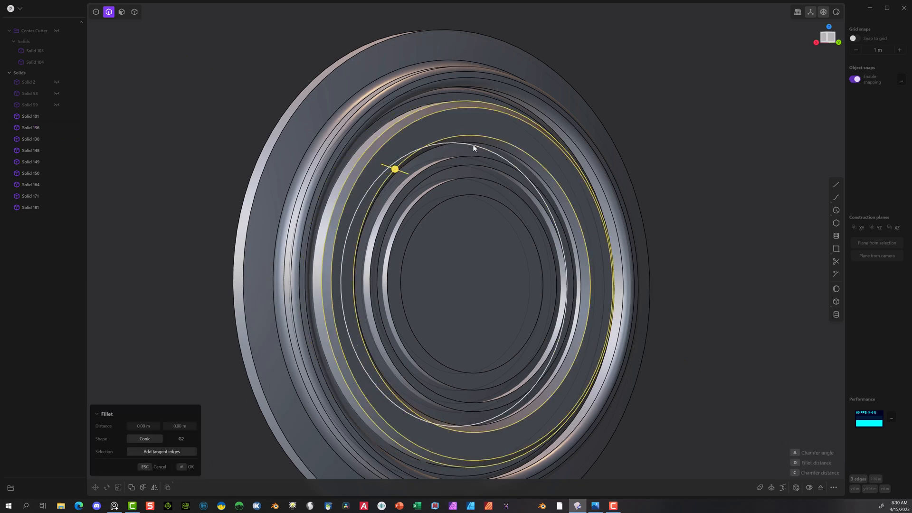
pyautogui.click(492, 145)
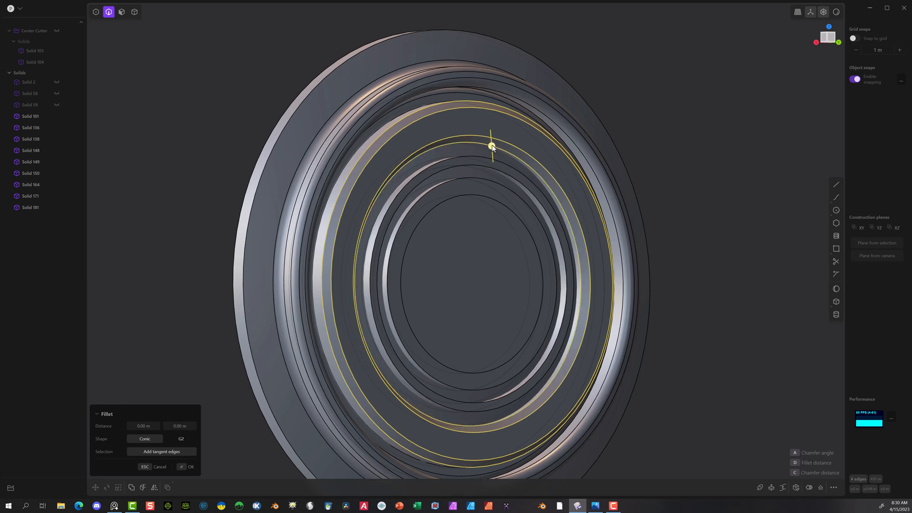
pyautogui.moveTo(492, 144); pyautogui.dragTo(496, 151)
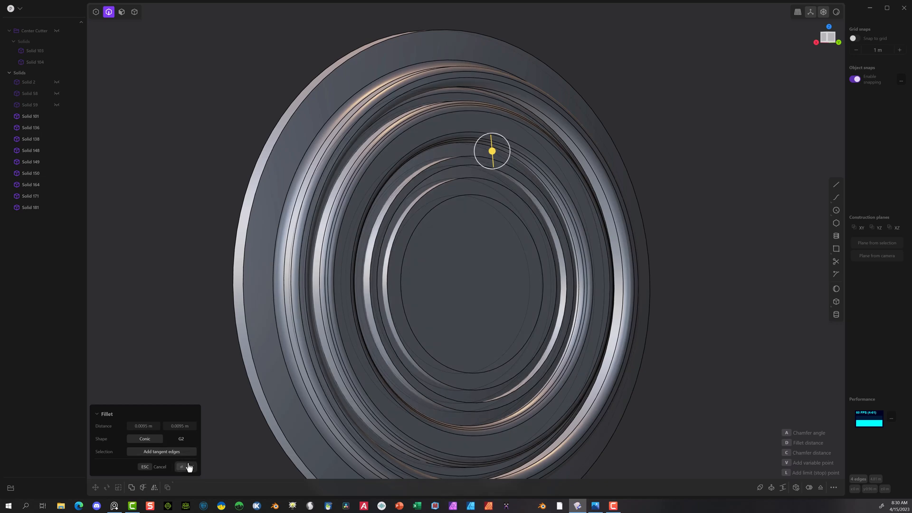
pyautogui.click(186, 466)
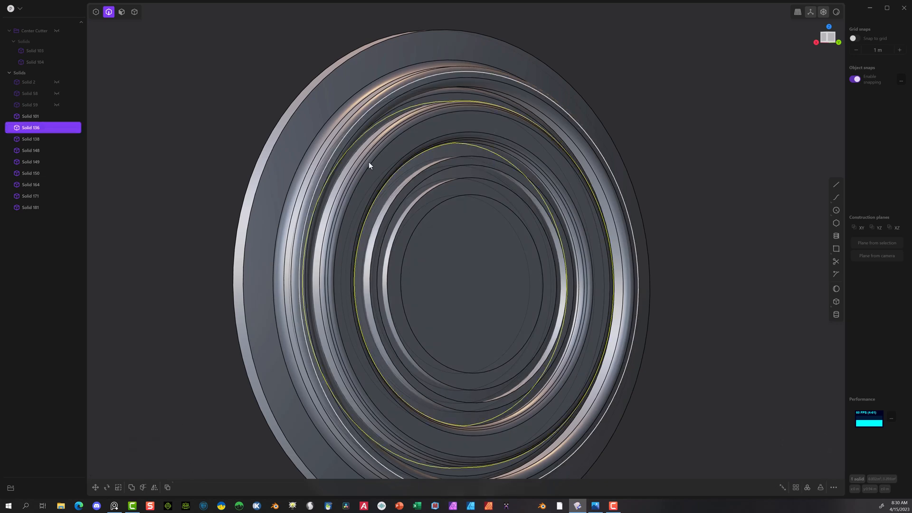
# Step: Chamfer the inner front edge of the ring surrounding the centre disc by about 0.007 m
pyautogui.moveTo(597, 169); pyautogui.dragTo(443, 192, button='middle')
pyautogui.click(443, 192)
pyautogui.press('b')
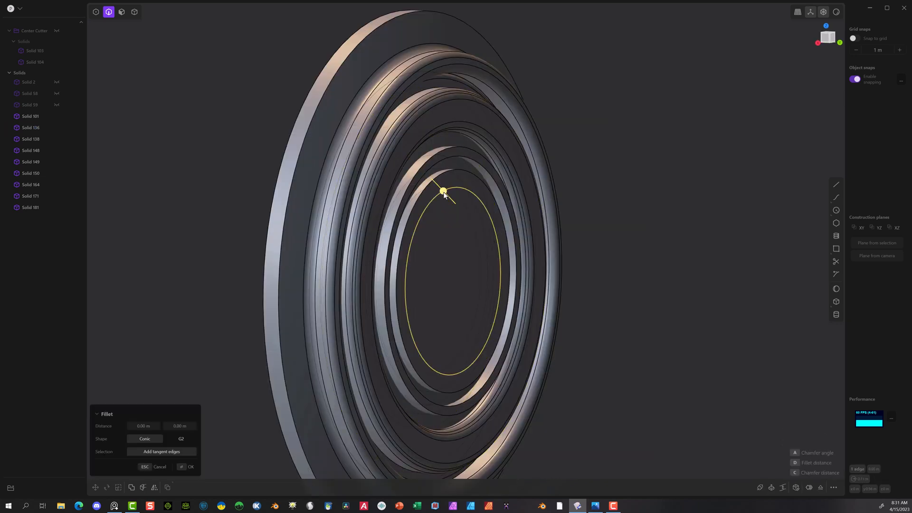
pyautogui.moveTo(443, 191); pyautogui.dragTo(452, 177)
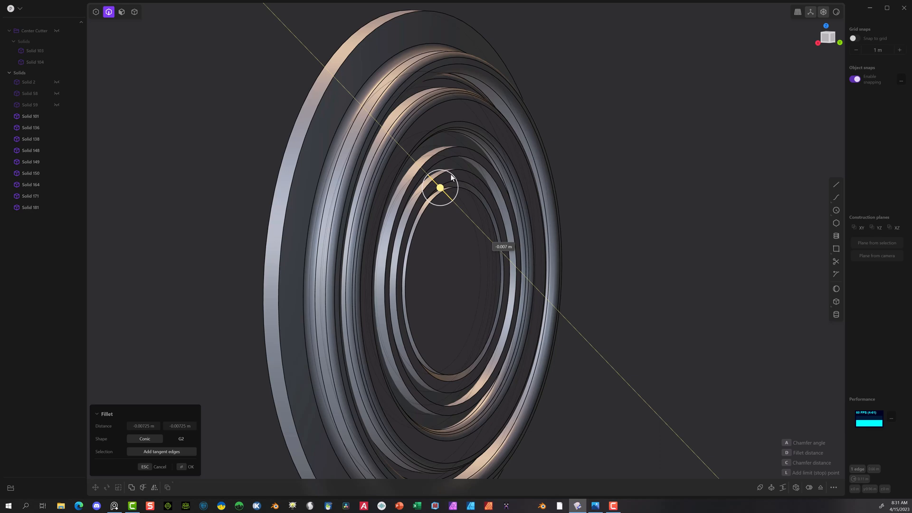
pyautogui.moveTo(658, 191); pyautogui.dragTo(605, 210, button='middle')
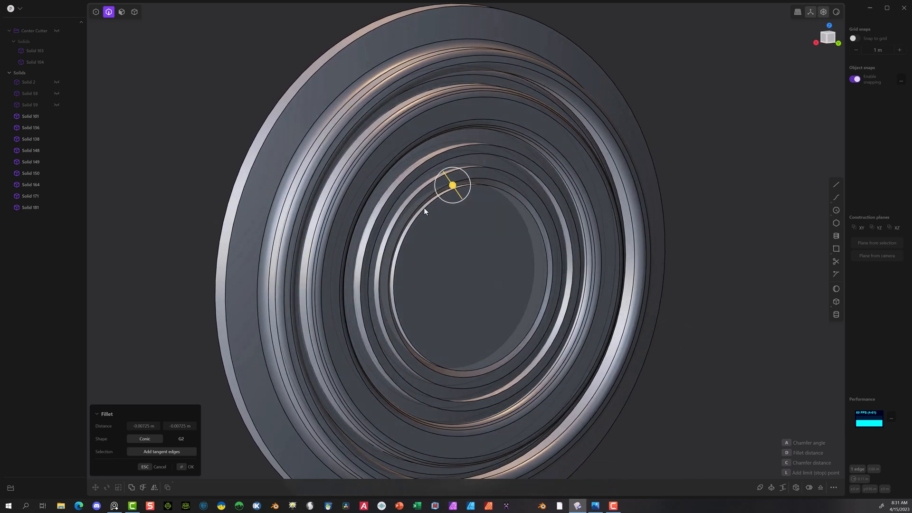
pyautogui.click(189, 467)
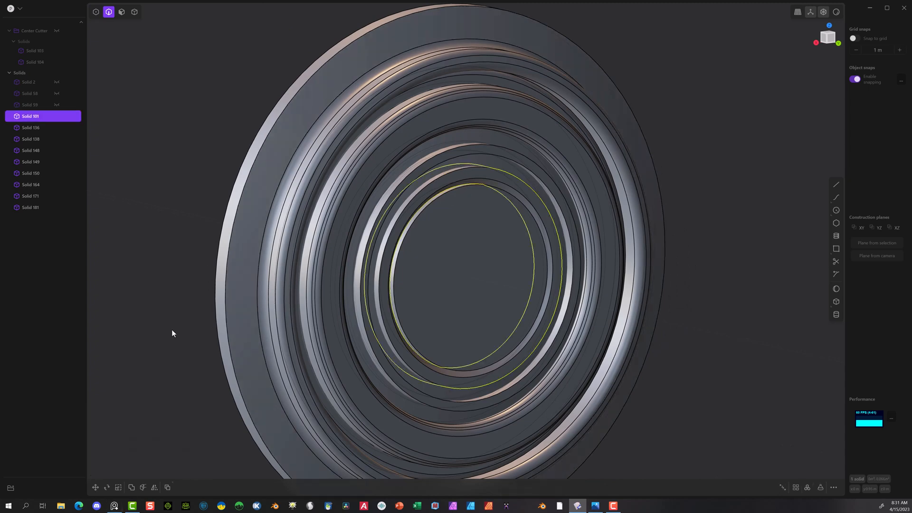
# Step: Fillet the front edge of the centre disc by about 0.013 m
pyautogui.click(435, 201)
pyautogui.press('b')
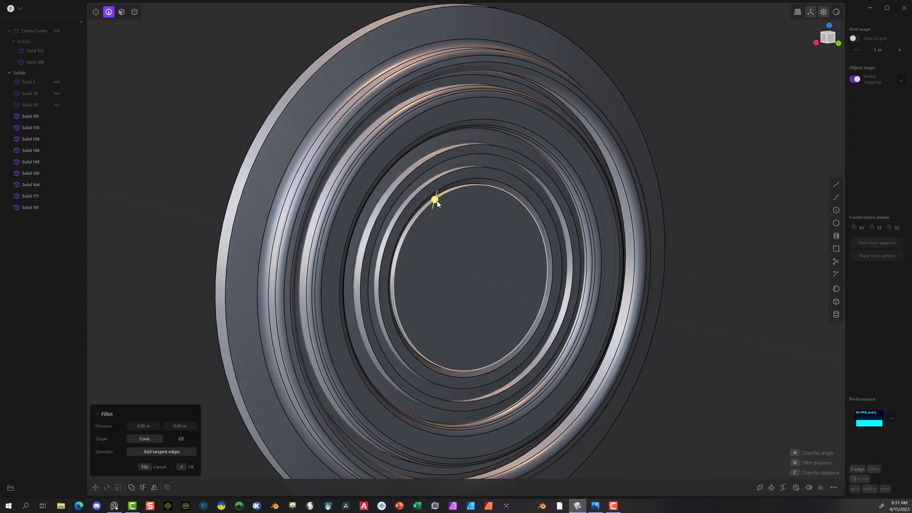
pyautogui.moveTo(436, 201)
pyautogui.mouseDown()
pyautogui.moveTo(443, 206)
pyautogui.moveTo(437, 196)
pyautogui.mouseUp()
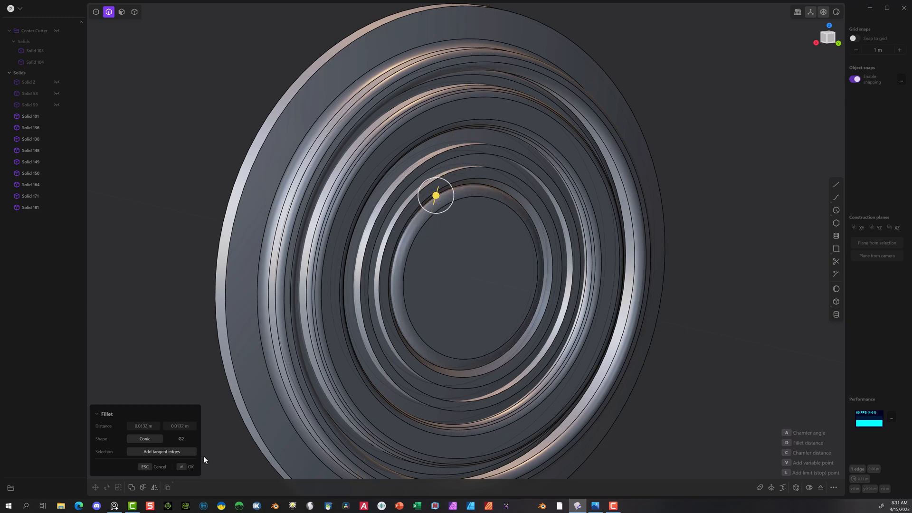
pyautogui.click(185, 471)
# Step: Fillet the two front edges of the narrow ring directly surrounding the centre disc
pyautogui.moveTo(505, 189); pyautogui.dragTo(437, 193, button='middle')
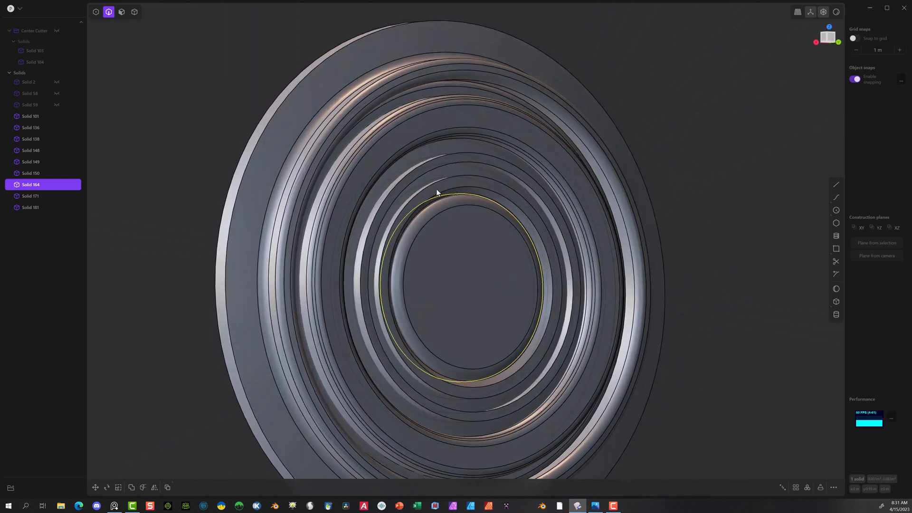
pyautogui.click(435, 183)
pyautogui.press('f')
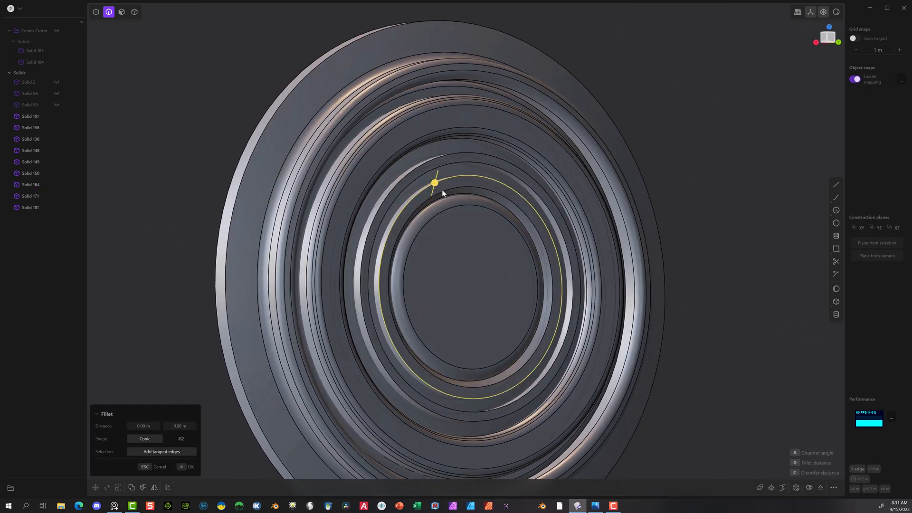
pyautogui.click(442, 192)
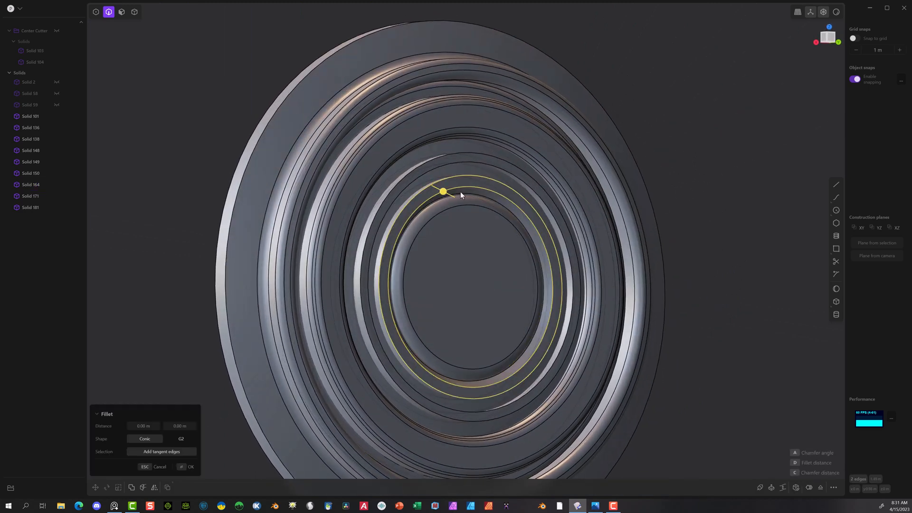
pyautogui.moveTo(442, 192); pyautogui.dragTo(443, 191)
pyautogui.click(182, 467)
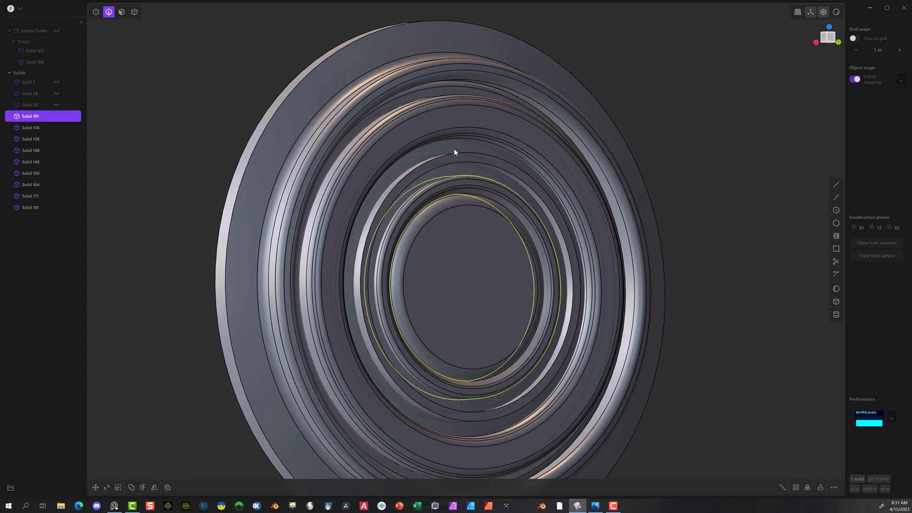
# Step: Fillet the inner and outer front edges of the next ring outward by about 0.0034 m
pyautogui.click(479, 162)
pyautogui.press('f')
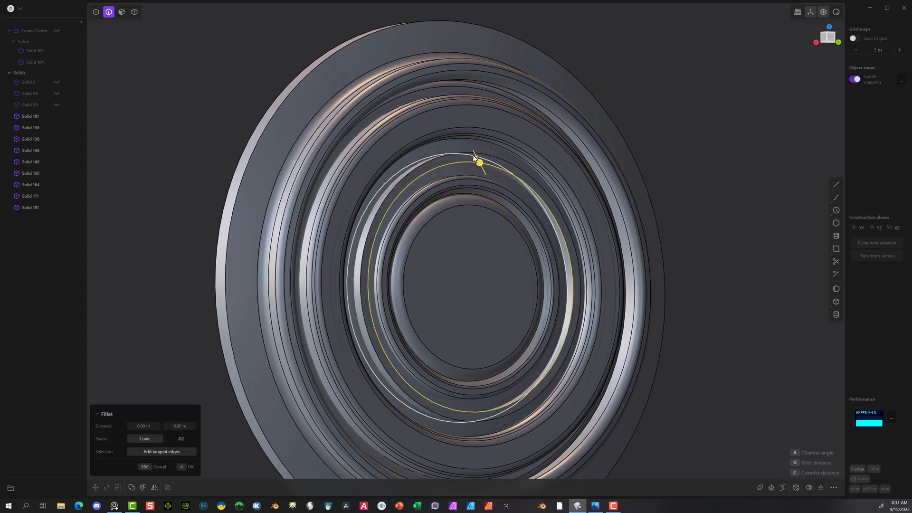
pyautogui.click(470, 153)
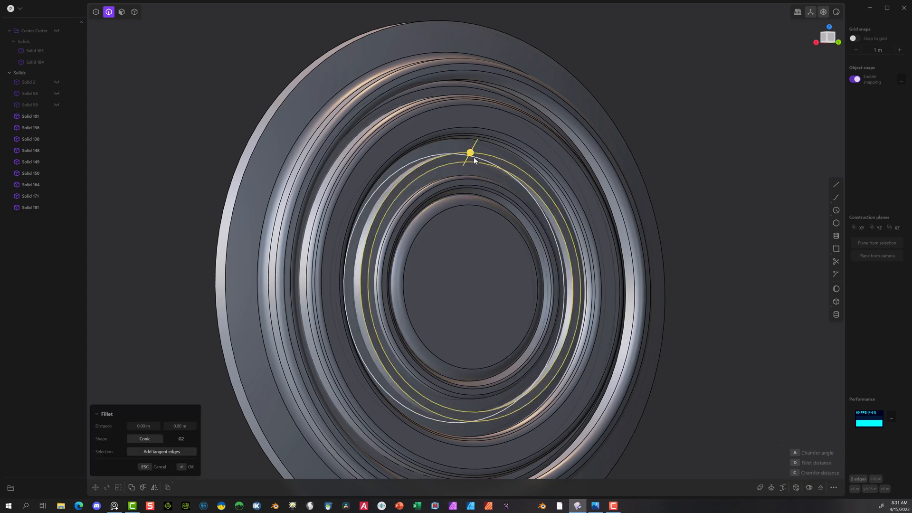
pyautogui.moveTo(472, 156); pyautogui.dragTo(474, 151)
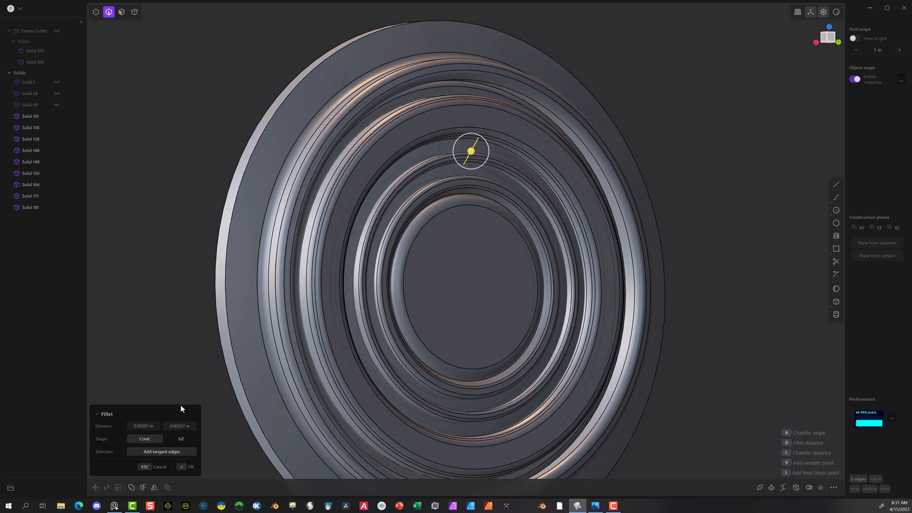
pyautogui.click(188, 465)
# Step: Switch to solid selection and select the wide ring just inside the raised band
pyautogui.scroll(-4, 379, 284)
pyautogui.moveTo(747, 97); pyautogui.dragTo(728, 95, button='middle')
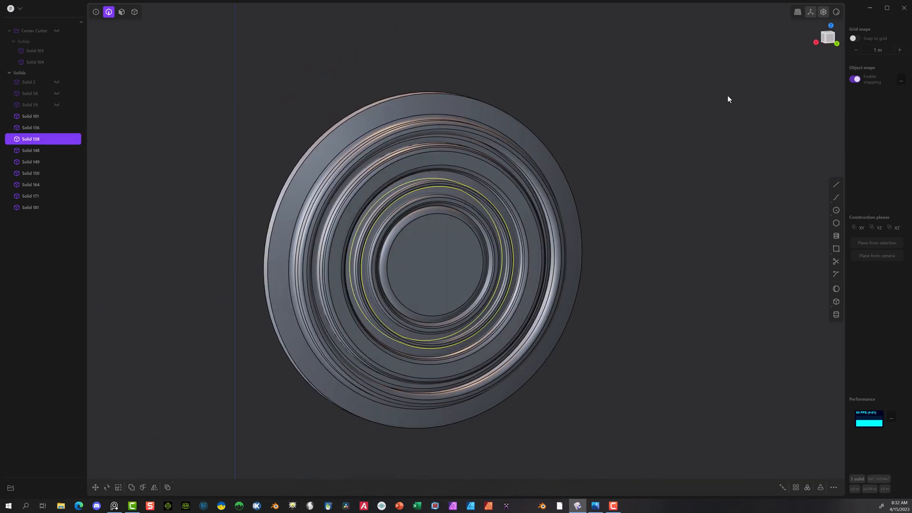
pyautogui.click(134, 11)
pyautogui.click(365, 186)
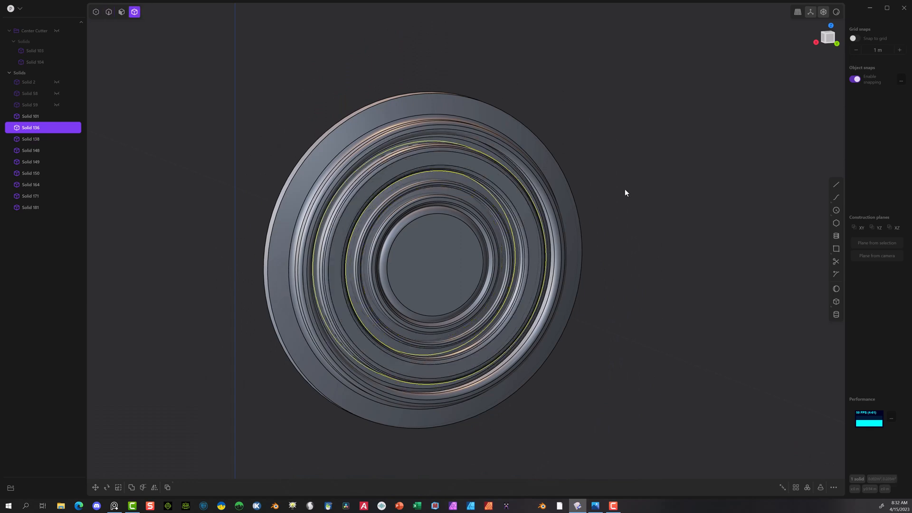
pyautogui.moveTo(729, 224); pyautogui.dragTo(668, 240, button='middle')
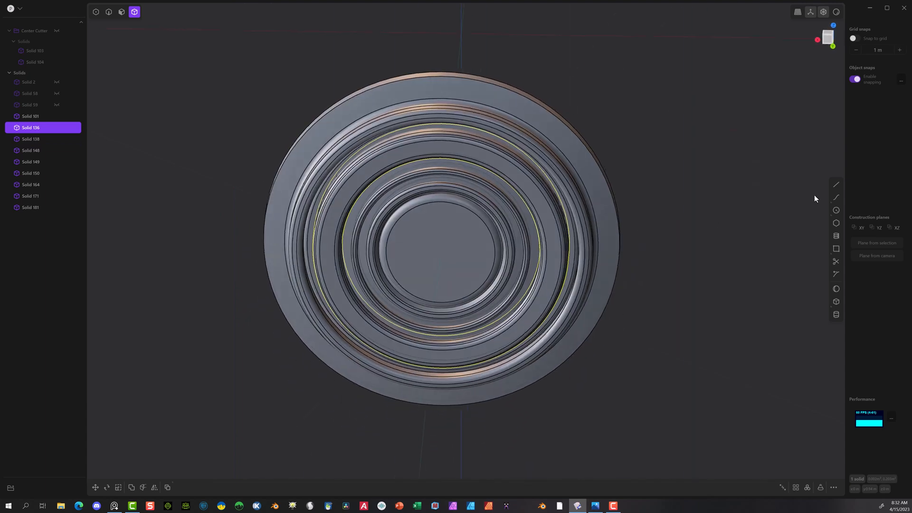
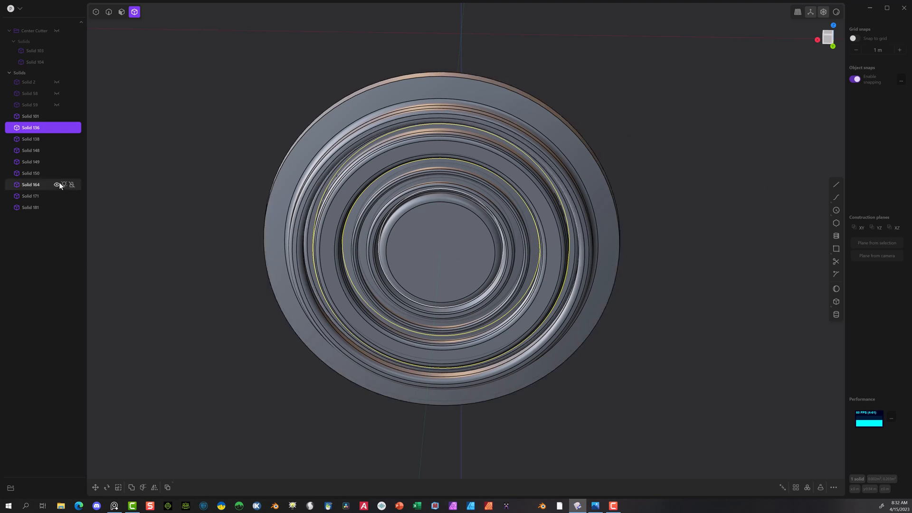
# Step: Sketch a square about 0.028 m wide in the back view, straddling the inner edge of the wide ring on the horizontal axis
pyautogui.click(833, 47)
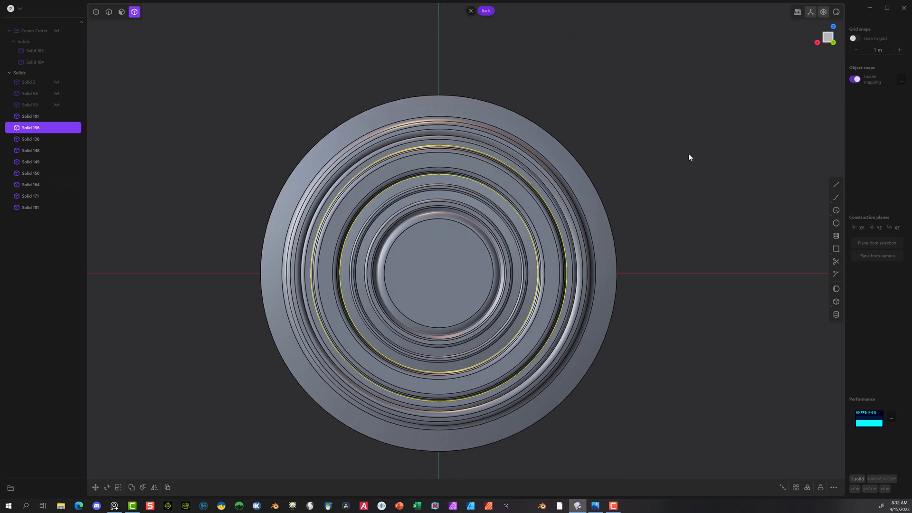
pyautogui.keyDown('shift'); pyautogui.moveTo(631, 383); pyautogui.dragTo(611, 350, button='middle'); pyautogui.keyUp('shift')
pyautogui.scroll(1, 583, 303)
pyautogui.scroll(2, 582, 304)
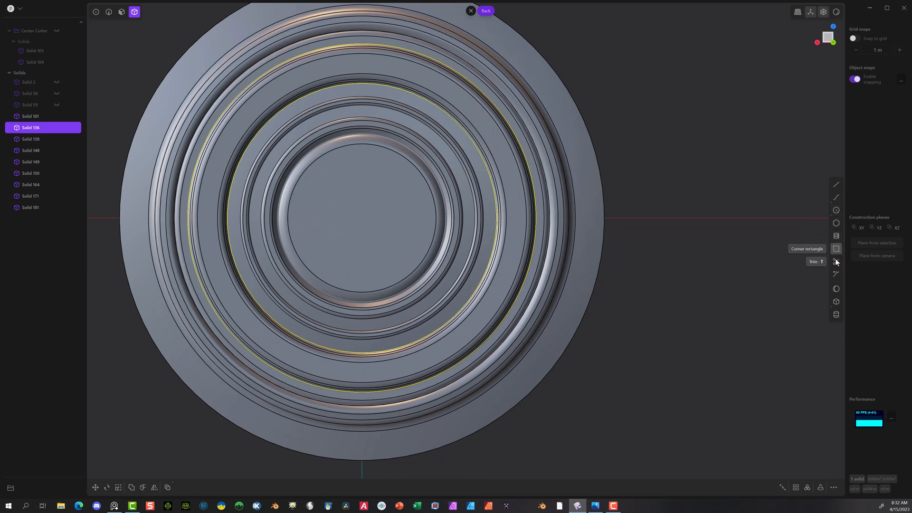
pyautogui.click(836, 223)
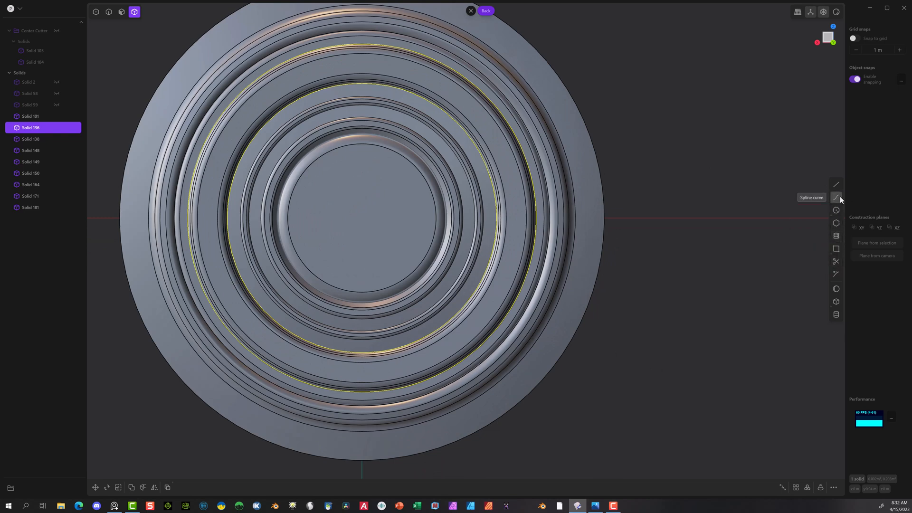
pyautogui.click(835, 249)
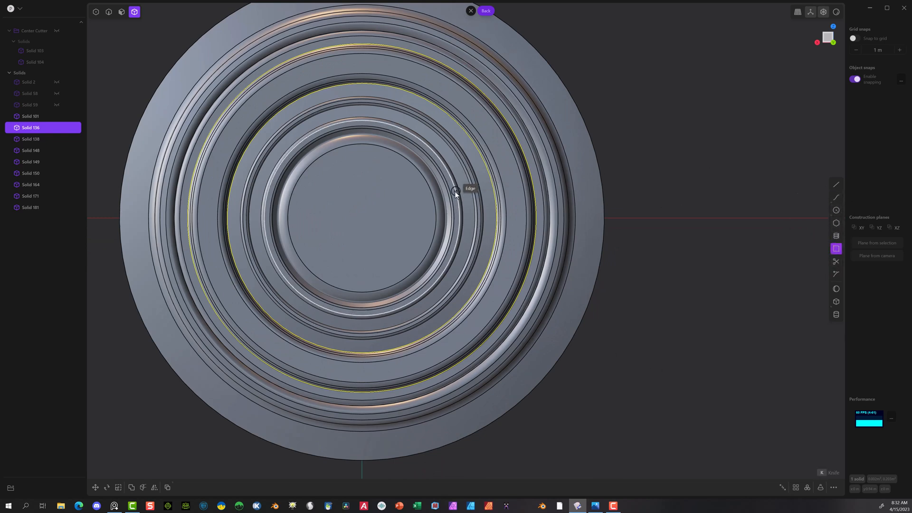
pyautogui.click(513, 205)
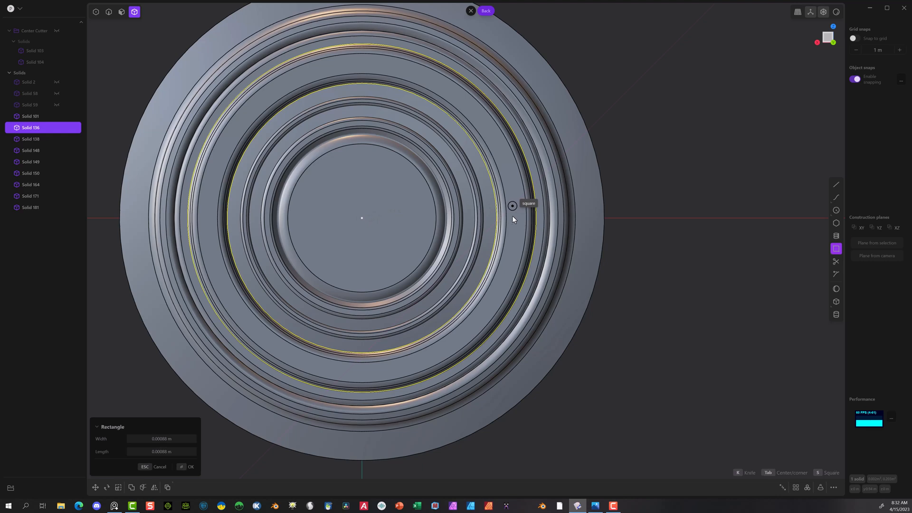
pyautogui.click(489, 227)
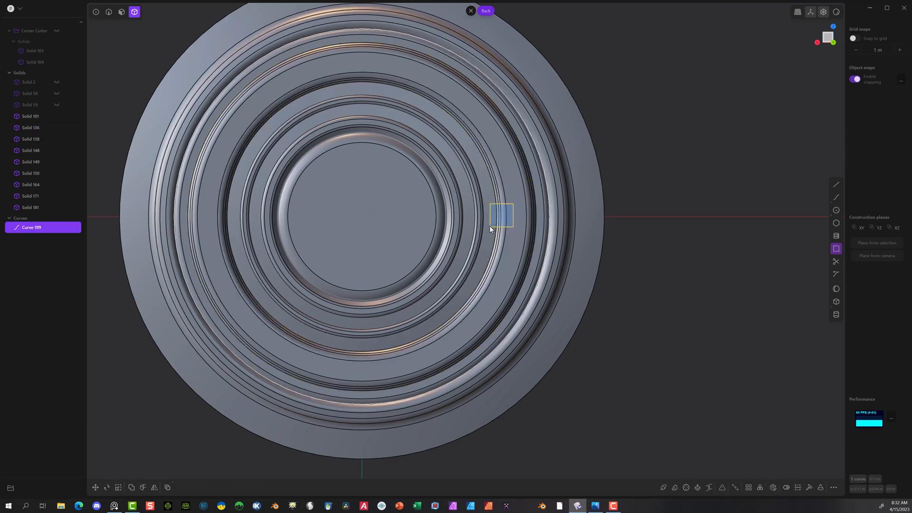
# Step: Scale the square vertically to about 0.45 to make a low rectangle
pyautogui.scroll(3, 506, 202)
pyautogui.scroll(2, 506, 205)
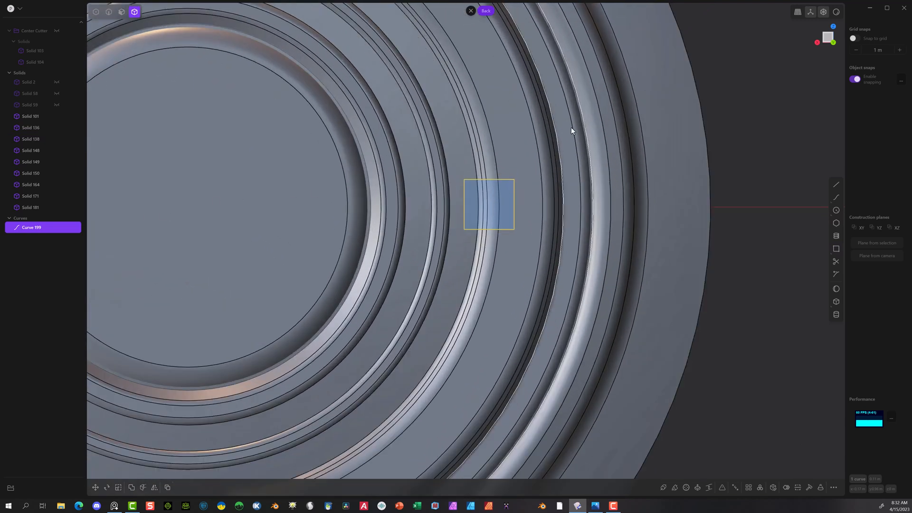
pyautogui.press('s')
pyautogui.moveTo(489, 169); pyautogui.dragTo(489, 190)
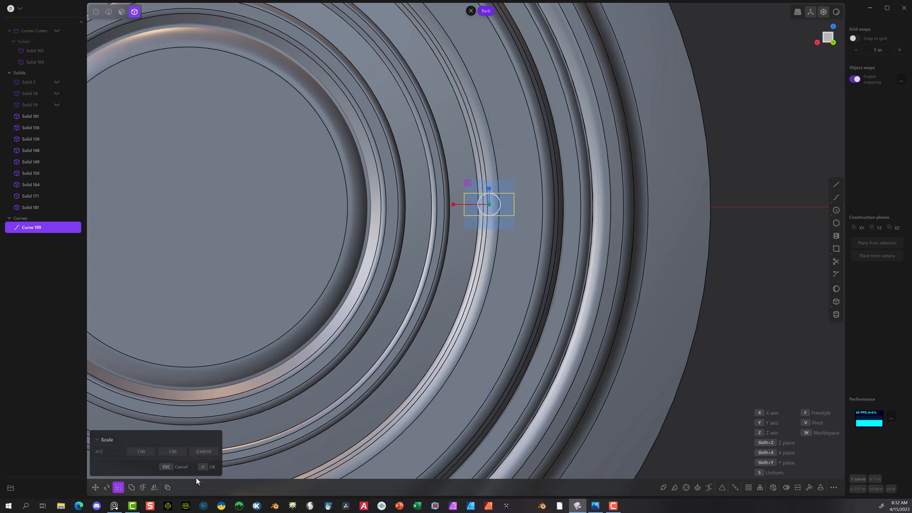
pyautogui.click(208, 467)
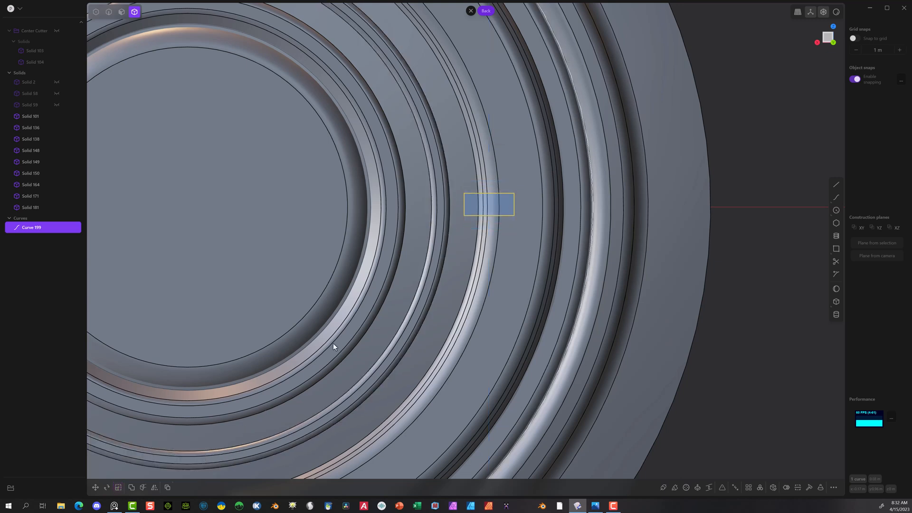
# Step: Scale the rectangle's two vertices nearest the disc centre vertically to about half their spacing, tapering it inward
pyautogui.click(97, 13)
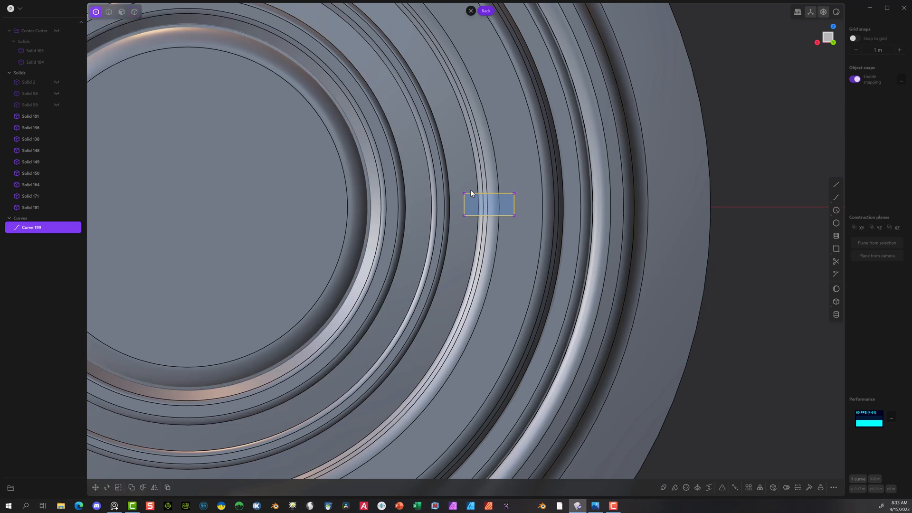
pyautogui.click(470, 231)
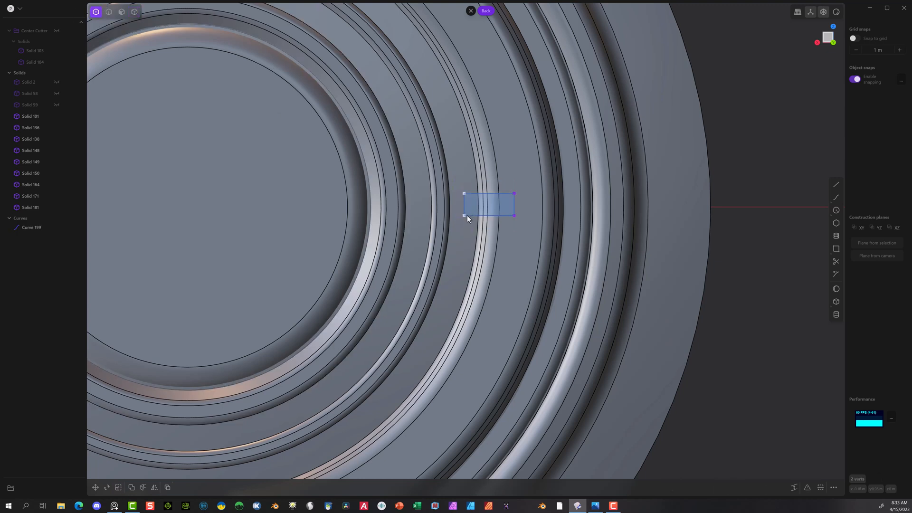
pyautogui.press('s')
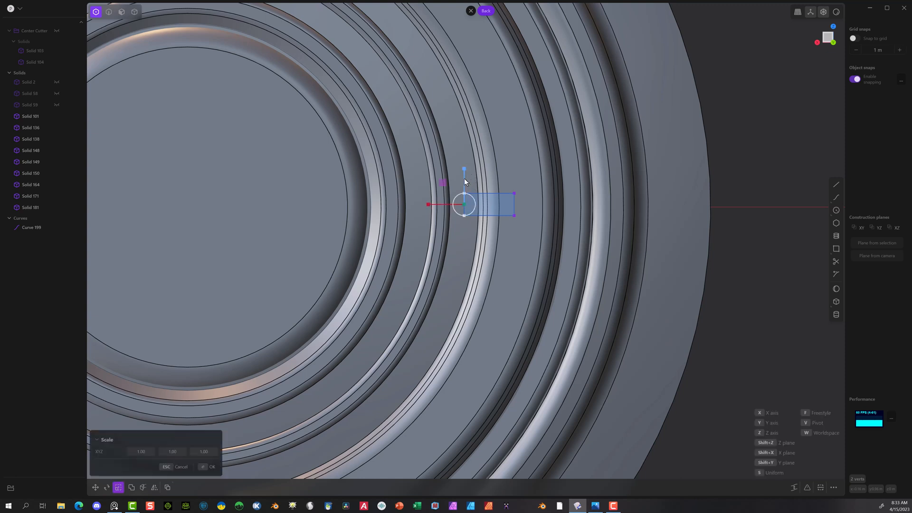
pyautogui.moveTo(463, 170); pyautogui.dragTo(464, 189)
pyautogui.click(209, 466)
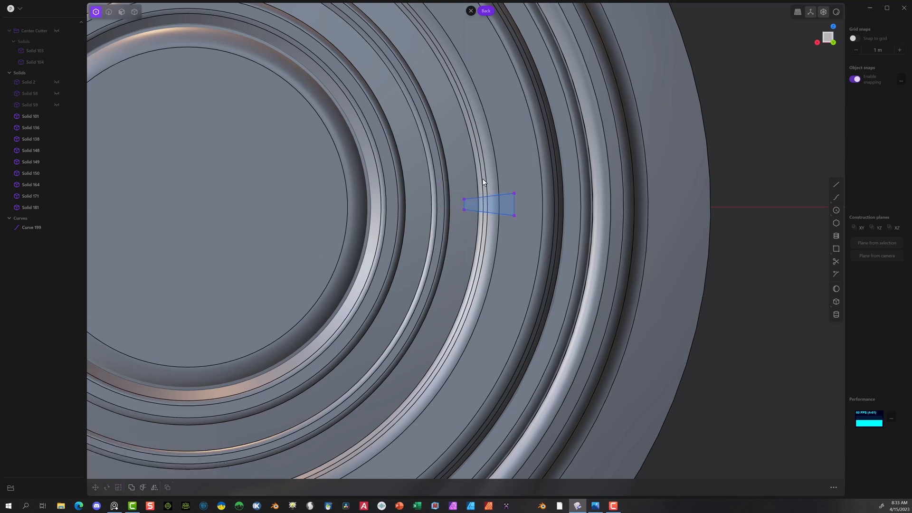
# Step: Scale the profile's two outer vertices vertically by about 1.9 to widen its outer end
pyautogui.moveTo(537, 242); pyautogui.dragTo(537, 242)
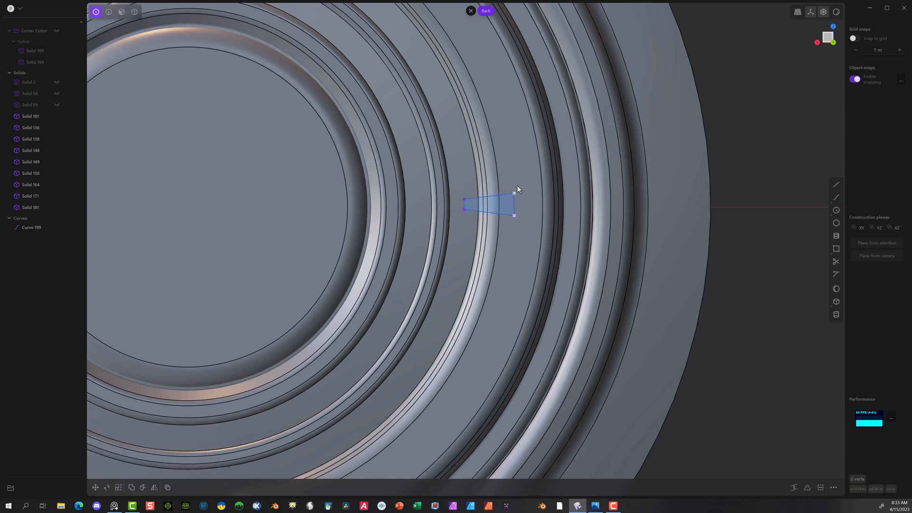
pyautogui.press('s')
pyautogui.moveTo(516, 165); pyautogui.dragTo(506, 142)
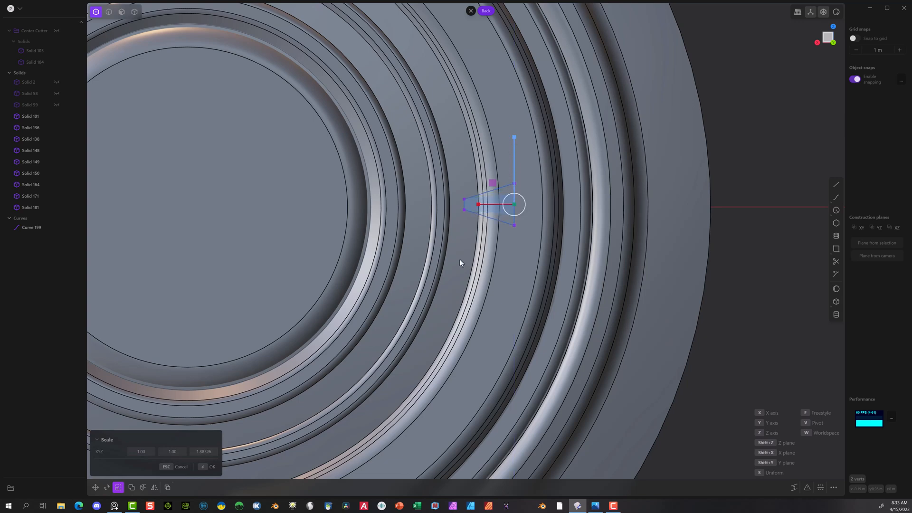
pyautogui.click(202, 469)
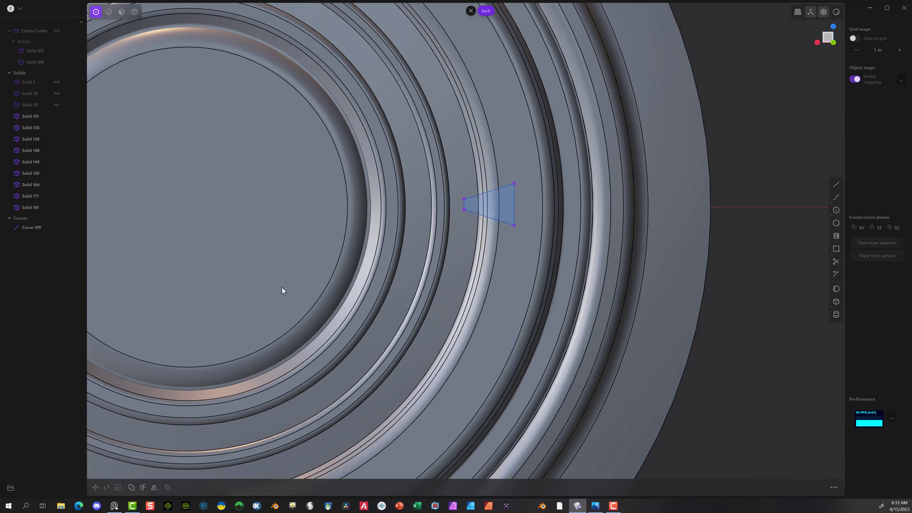
# Step: Extrude the trapezoid region about 0.016 m back through the rings as a separate solid
pyautogui.scroll(-3, 479, 215)
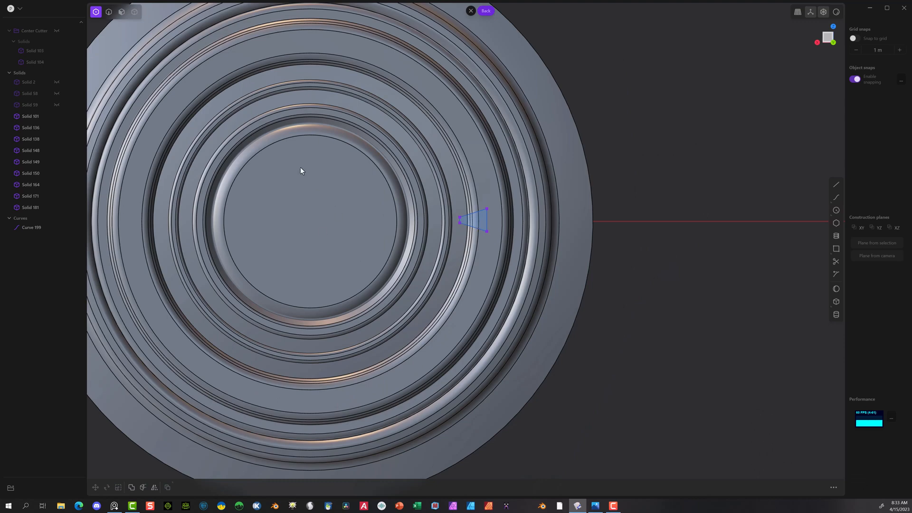
pyautogui.click(121, 12)
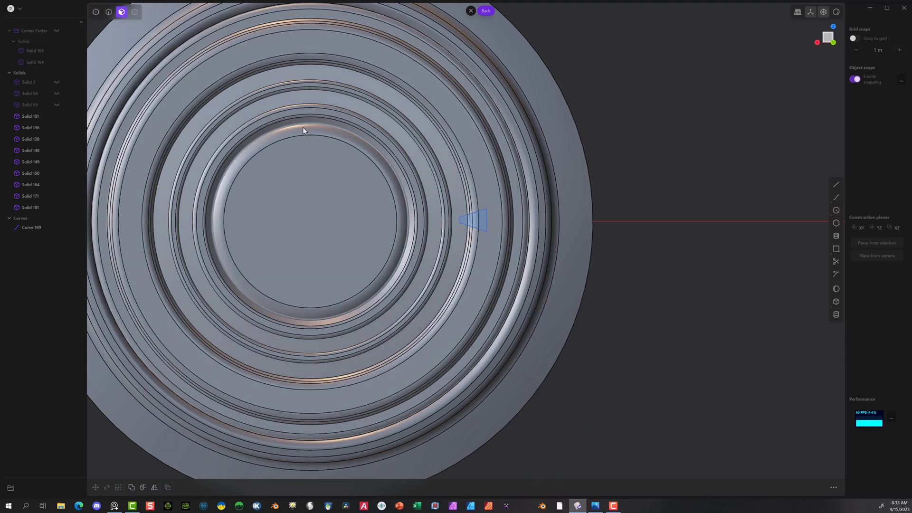
pyautogui.click(481, 217)
pyautogui.press('e')
pyautogui.moveTo(392, 242); pyautogui.dragTo(490, 243, button='middle')
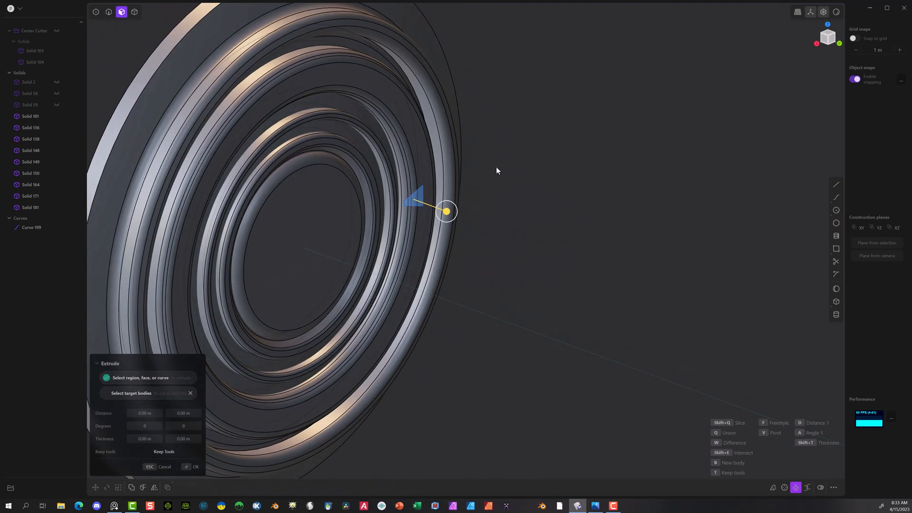
pyautogui.moveTo(446, 211); pyautogui.dragTo(441, 214)
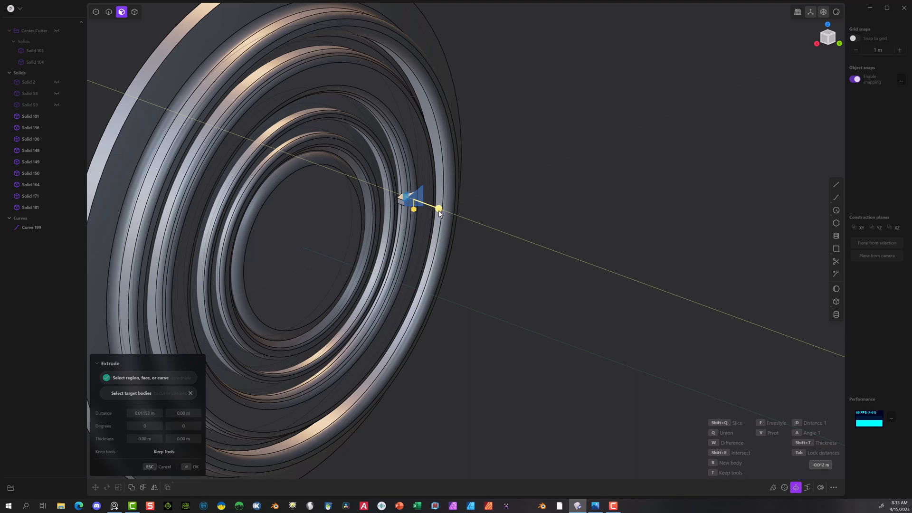
pyautogui.moveTo(439, 211); pyautogui.dragTo(435, 209)
pyautogui.moveTo(488, 203); pyautogui.dragTo(503, 169, button='middle')
pyautogui.scroll(5, 503, 169)
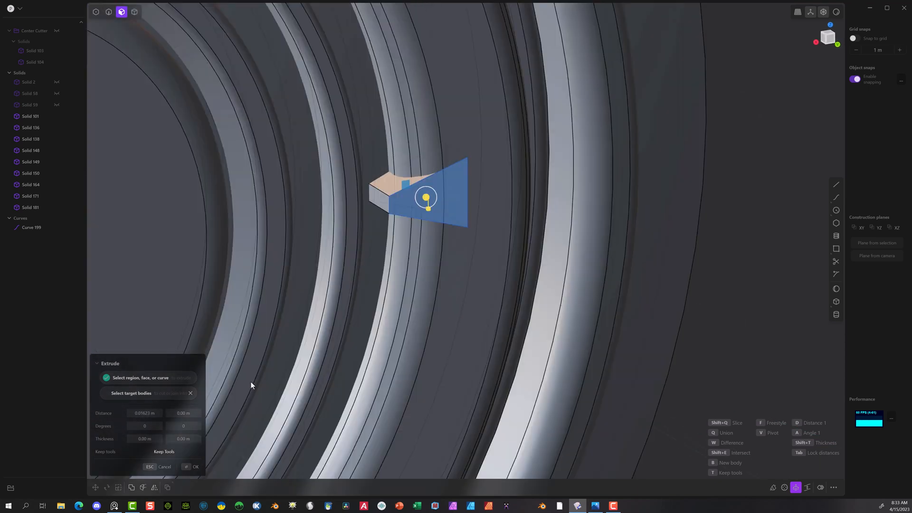
pyautogui.click(188, 466)
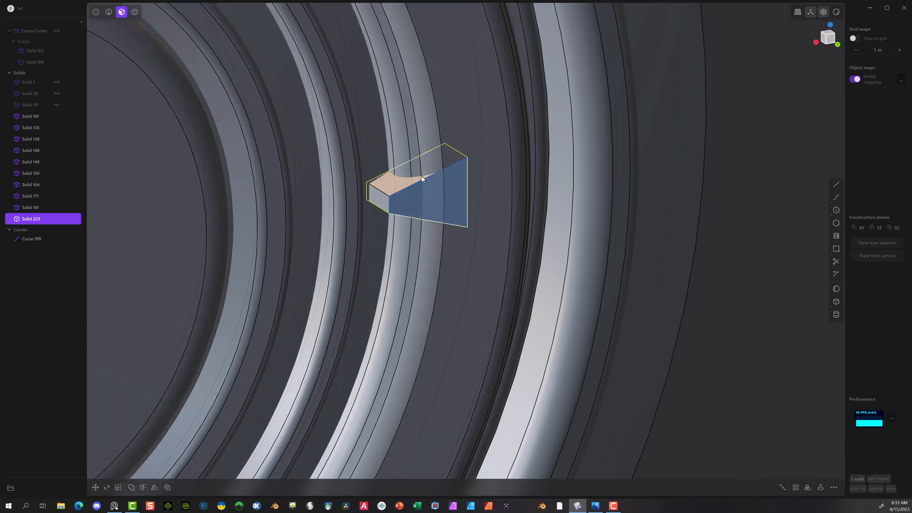
# Step: Fillet the two corner edges at the wide end of the wedge by about 0.0026 m
pyautogui.click(109, 13)
pyautogui.click(451, 148)
pyautogui.press('f')
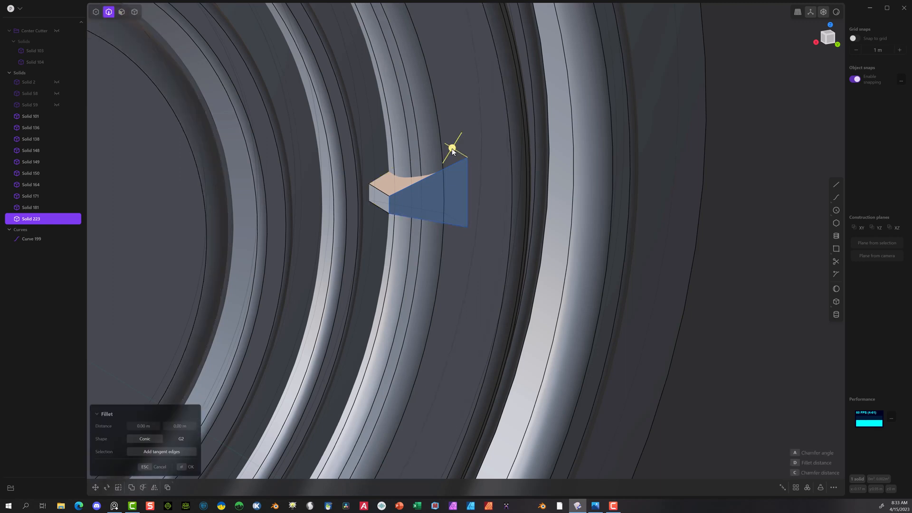
pyautogui.click(455, 215)
pyautogui.moveTo(451, 220); pyautogui.dragTo(455, 223)
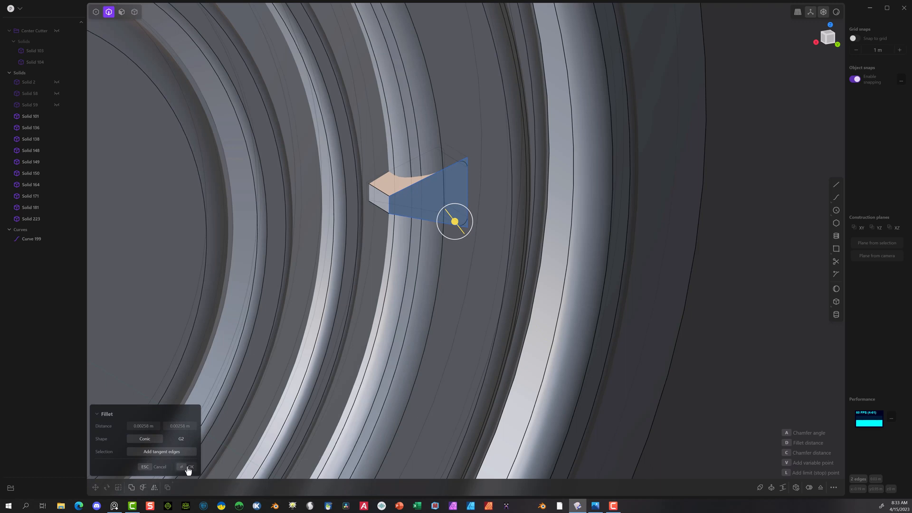
pyautogui.click(189, 466)
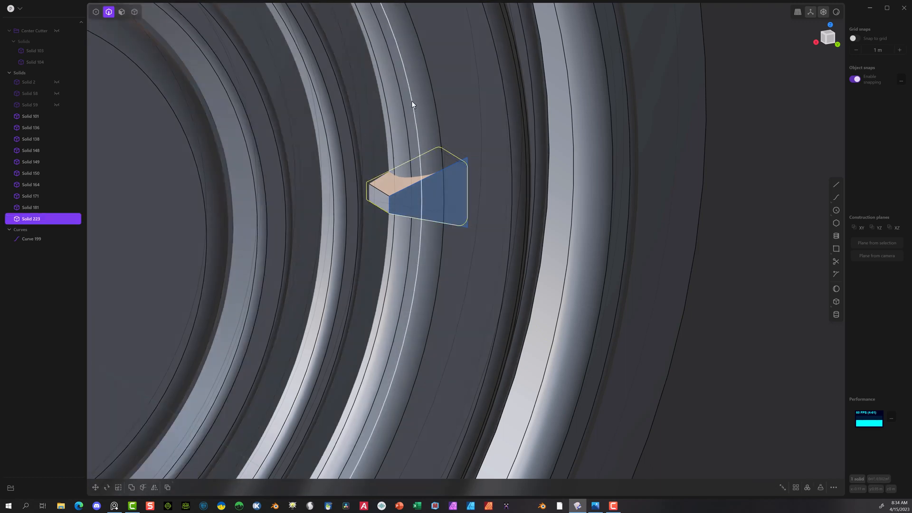
# Step: Fillet the two corner edges at the narrow end of the wedge by about 0.0016 m
pyautogui.click(377, 190)
pyautogui.press('f')
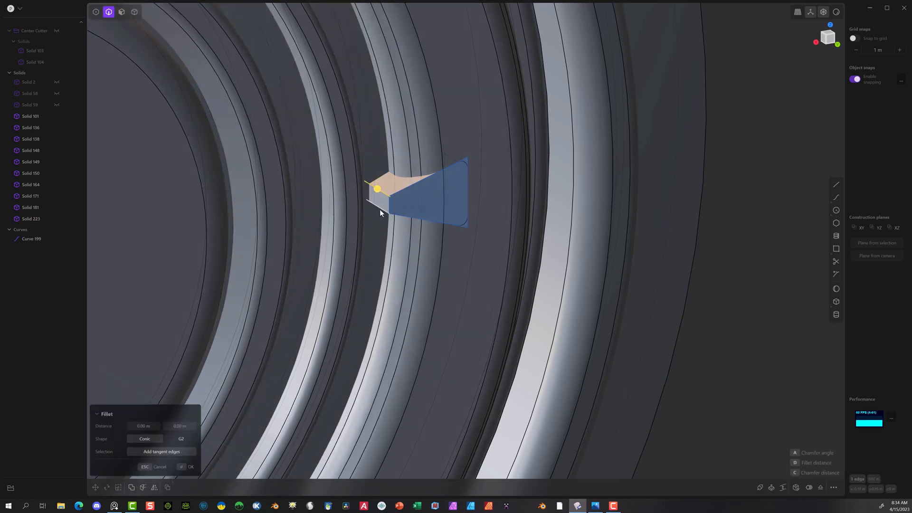
pyautogui.click(381, 210)
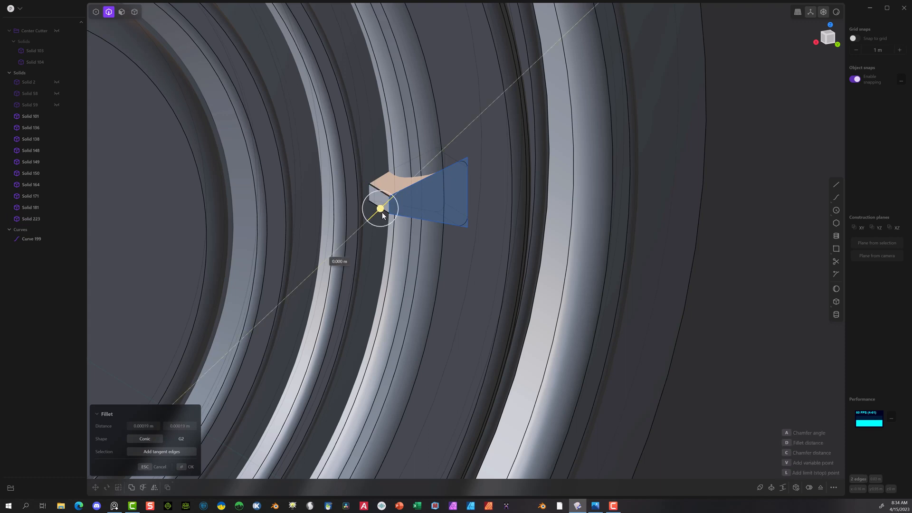
pyautogui.moveTo(382, 212)
pyautogui.mouseDown()
pyautogui.moveTo(394, 217)
pyautogui.moveTo(379, 227)
pyautogui.mouseUp()
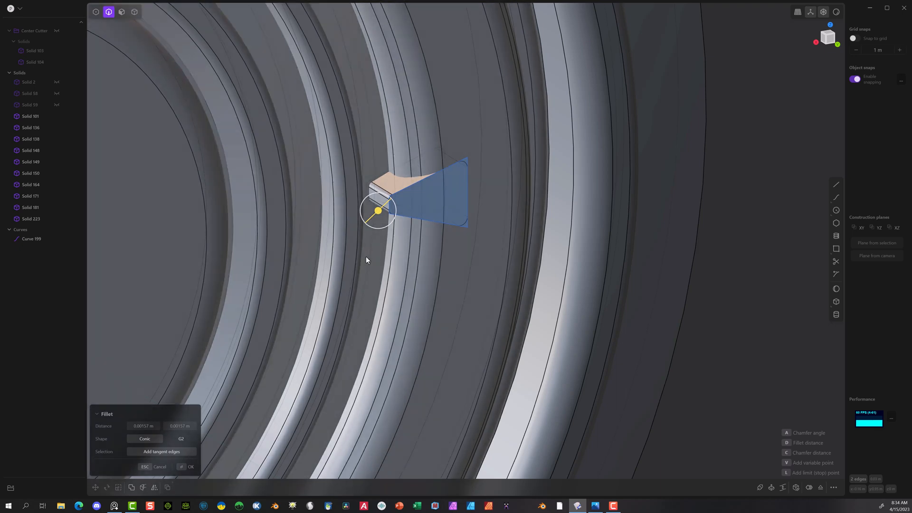
pyautogui.click(187, 467)
# Step: Move the wedge outward along the Y axis by about 0.0034 m
pyautogui.scroll(-5, 427, 255)
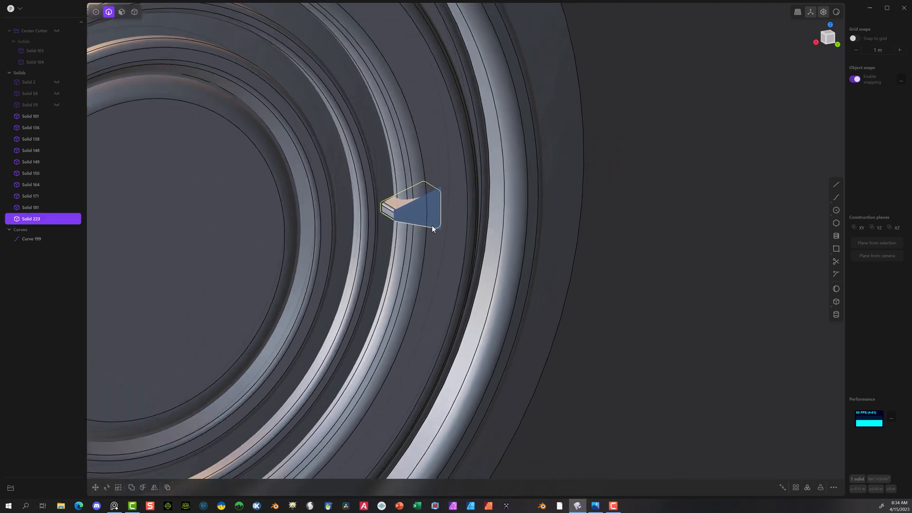
pyautogui.moveTo(431, 226); pyautogui.dragTo(486, 261, button='middle')
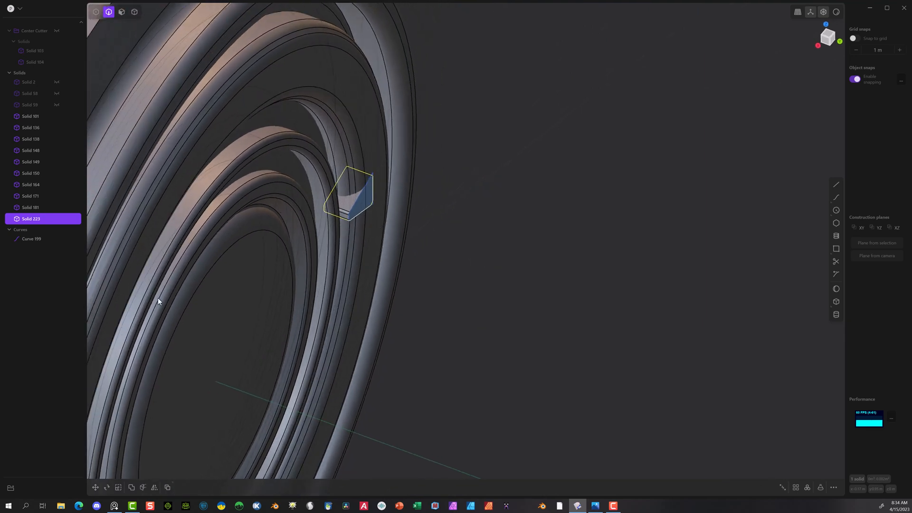
pyautogui.click(96, 487)
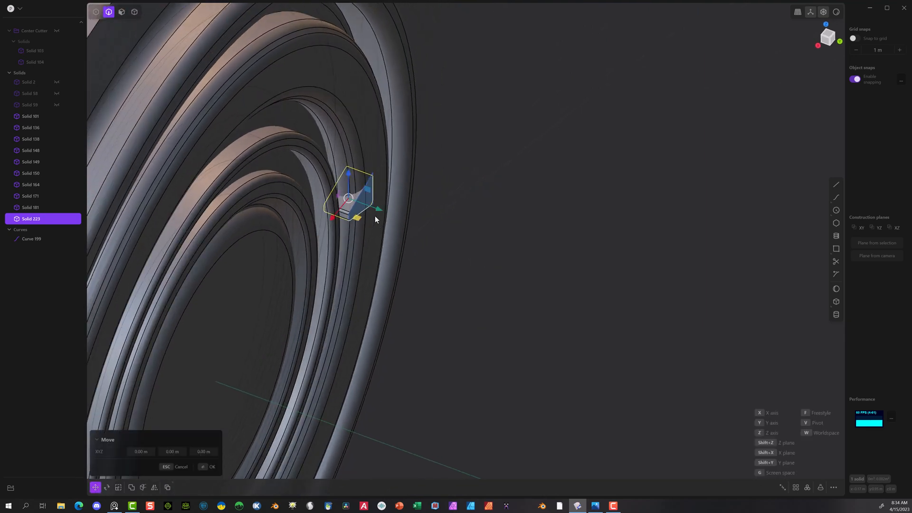
pyautogui.moveTo(379, 209); pyautogui.dragTo(382, 212)
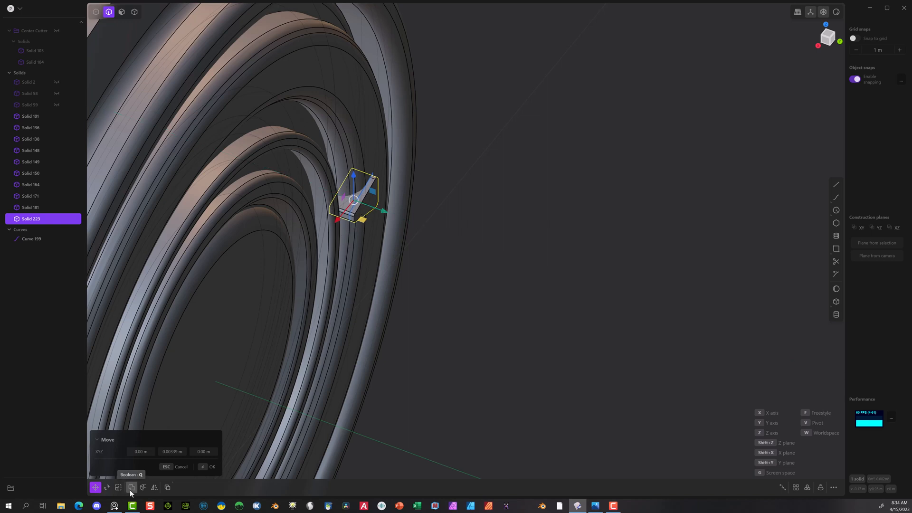
# Step: Rotate the wedge about 13.7 degrees around the Z axis to tilt it across the rings
pyautogui.click(109, 485)
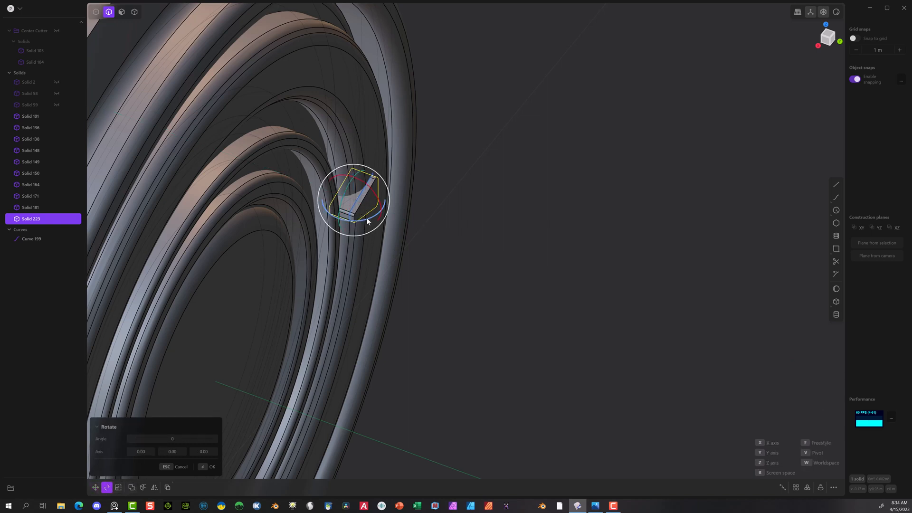
pyautogui.moveTo(366, 218); pyautogui.dragTo(360, 221)
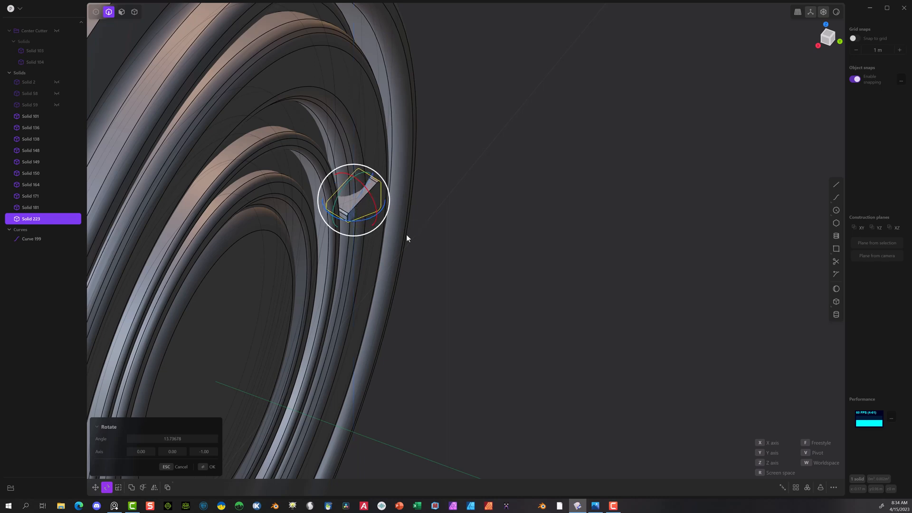
pyautogui.moveTo(520, 251); pyautogui.dragTo(462, 229, button='middle')
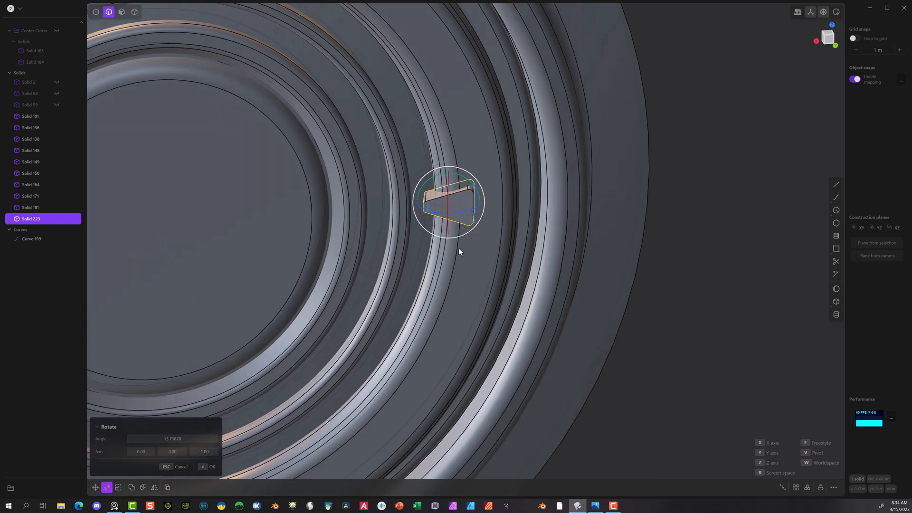
pyautogui.scroll(4, 449, 231)
pyautogui.click(205, 468)
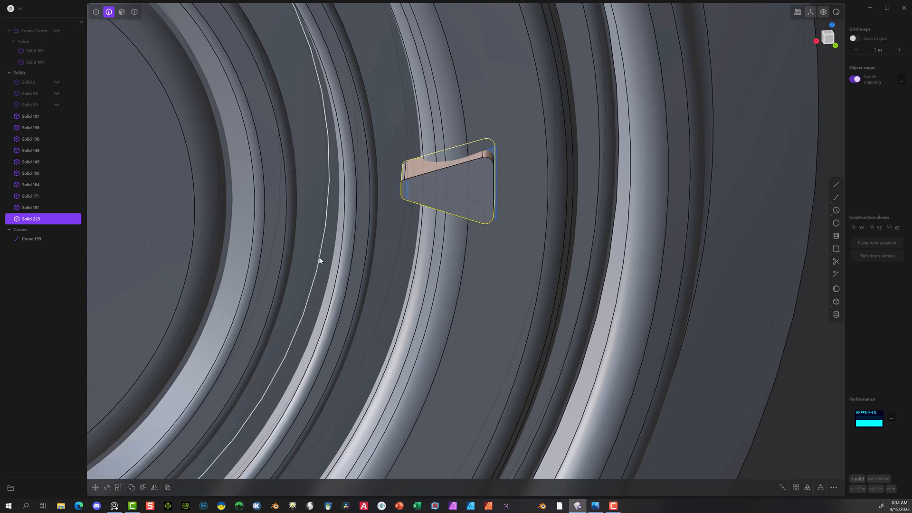
# Step: Fillet the upper long edge on the far side of the wedge by about 0.0012 m
pyautogui.click(415, 161)
pyautogui.press('f')
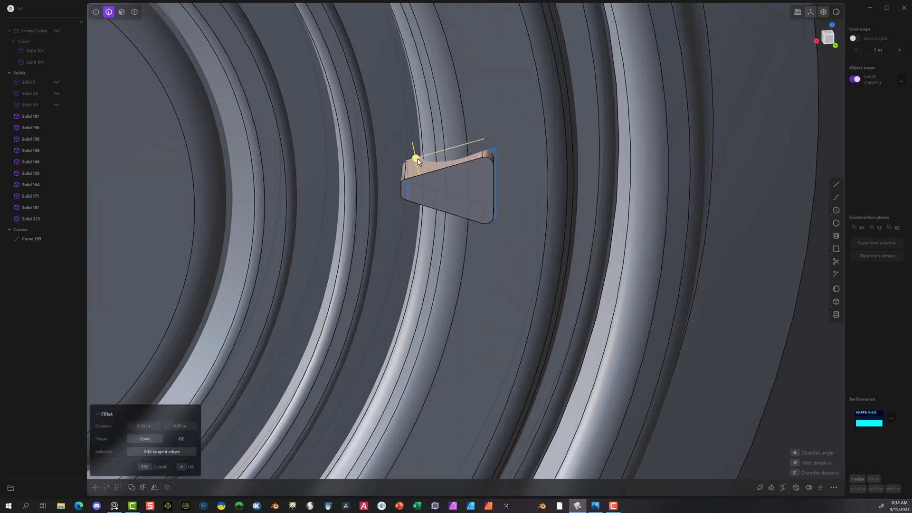
pyautogui.moveTo(416, 160); pyautogui.dragTo(415, 158)
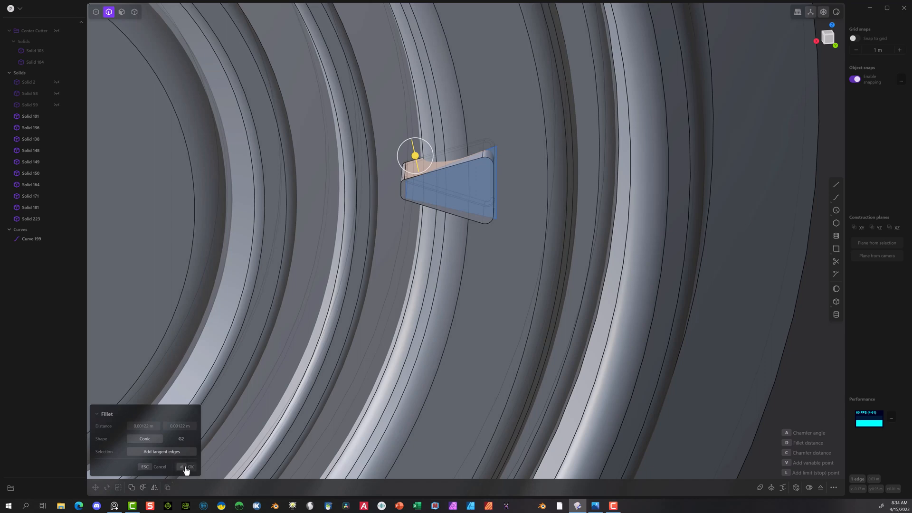
pyautogui.click(186, 468)
# Step: In the back view, delete the leftover wedge profile curve, Curve 199, keeping the wedge solid
pyautogui.scroll(-10, 412, 226)
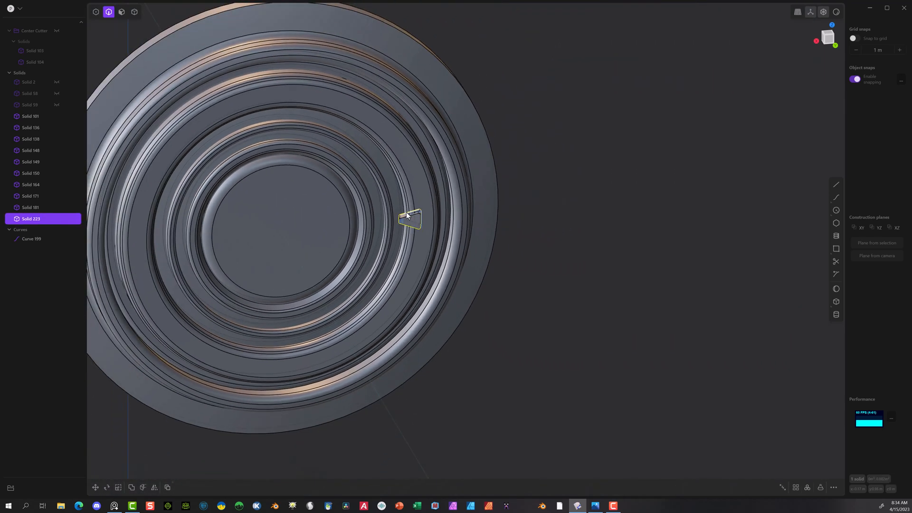
pyautogui.click(834, 46)
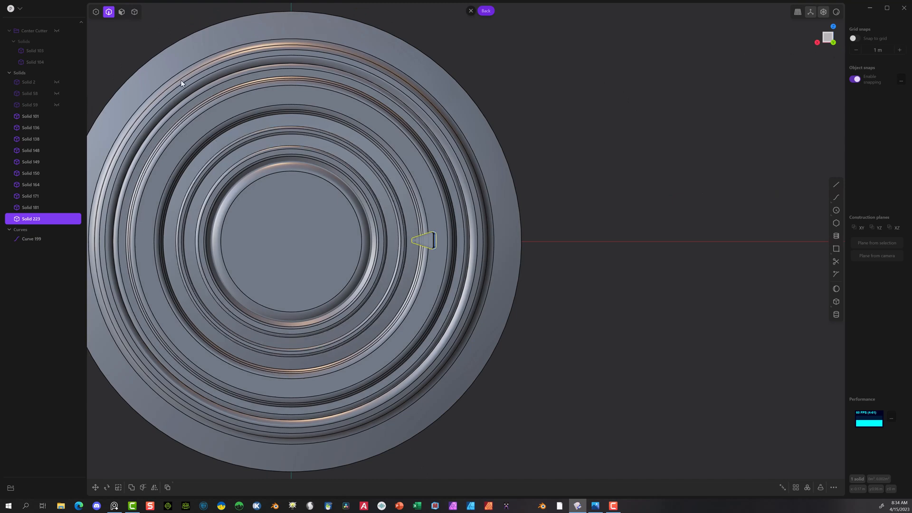
pyautogui.click(135, 11)
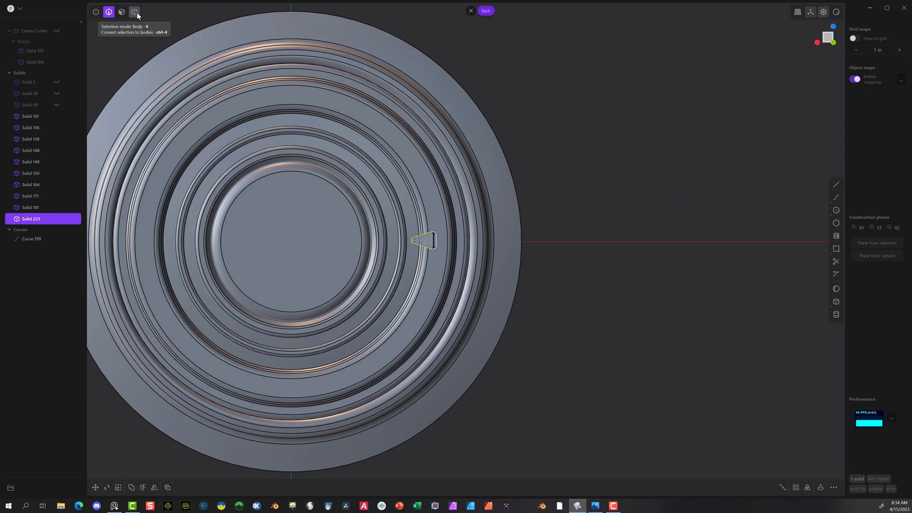
pyautogui.click(431, 242)
pyautogui.click(37, 241)
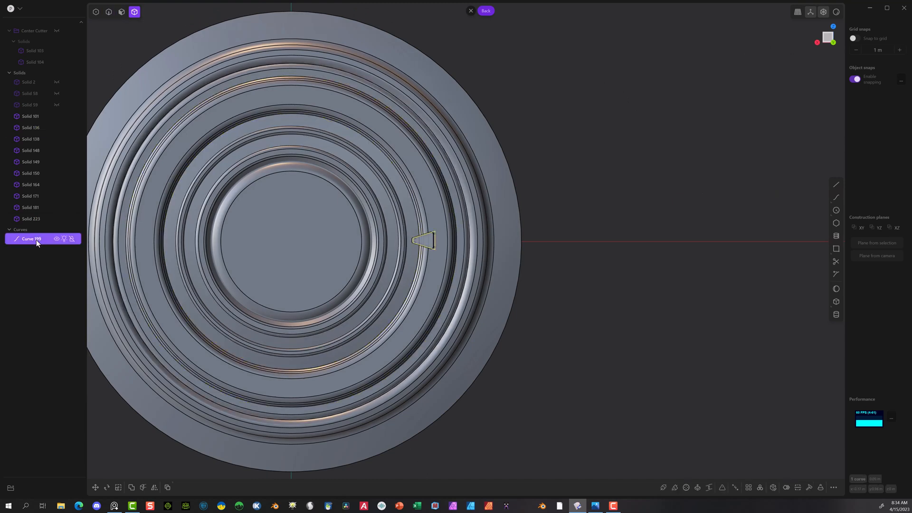
pyautogui.press('Delete')
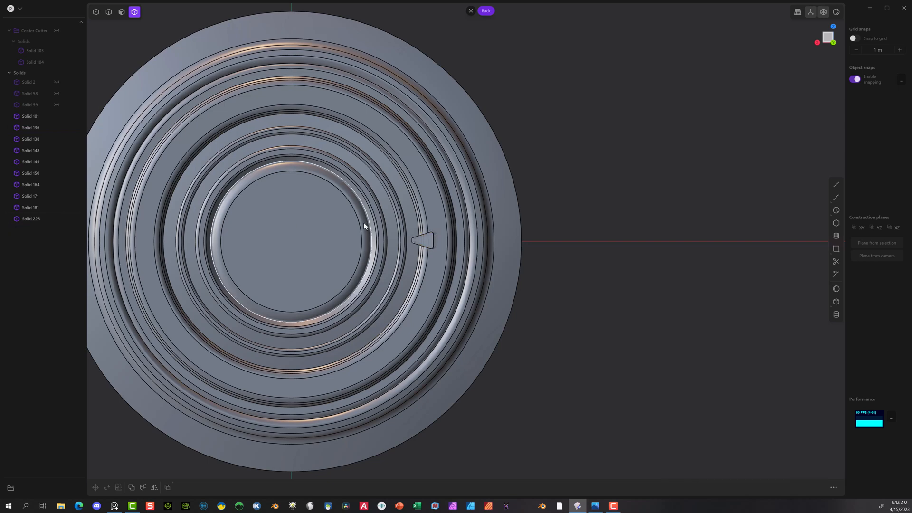
# Step: Create a 360-degree radial array of 36 wedges around the centre point of the rings
pyautogui.click(429, 242)
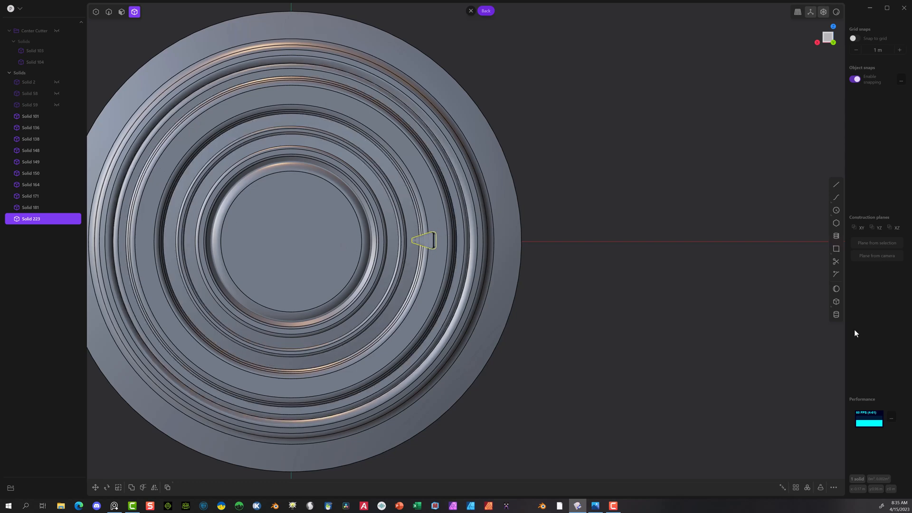
pyautogui.click(807, 487)
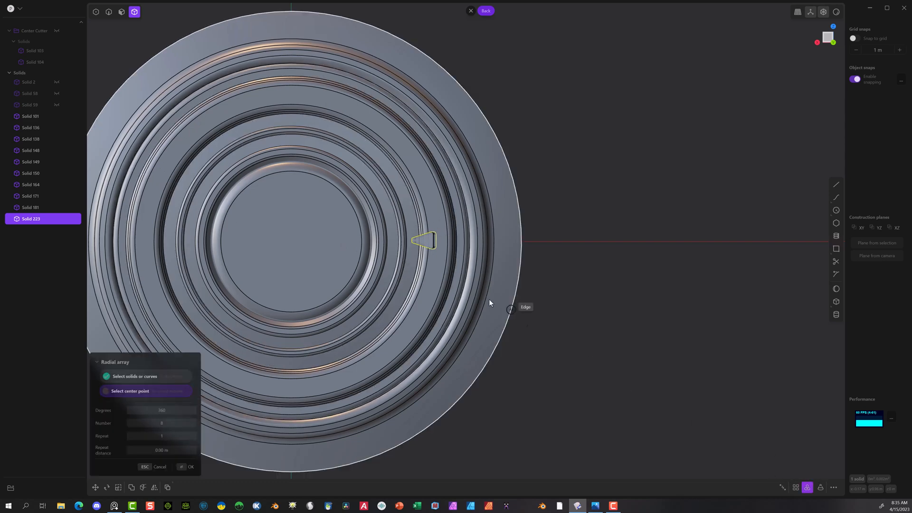
pyautogui.click(290, 242)
pyautogui.scroll(-4, 326, 246)
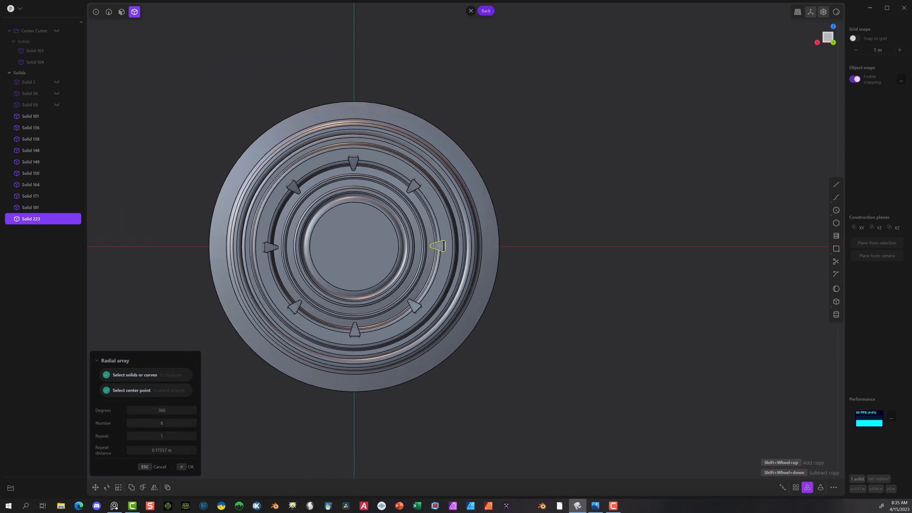
pyautogui.keyDown('shift'); pyautogui.scroll(16, 354, 246); pyautogui.keyUp('shift')
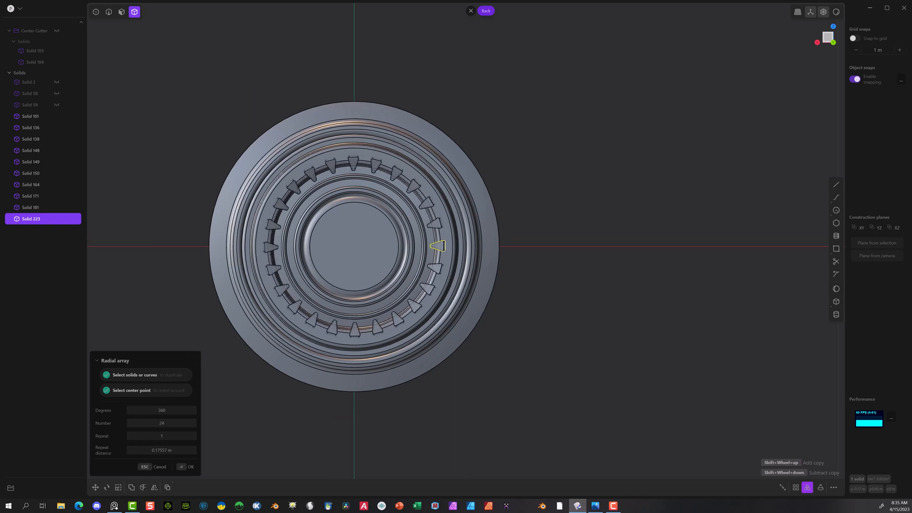
pyautogui.keyDown('shift'); pyautogui.scroll(12, 354, 246); pyautogui.keyUp('shift')
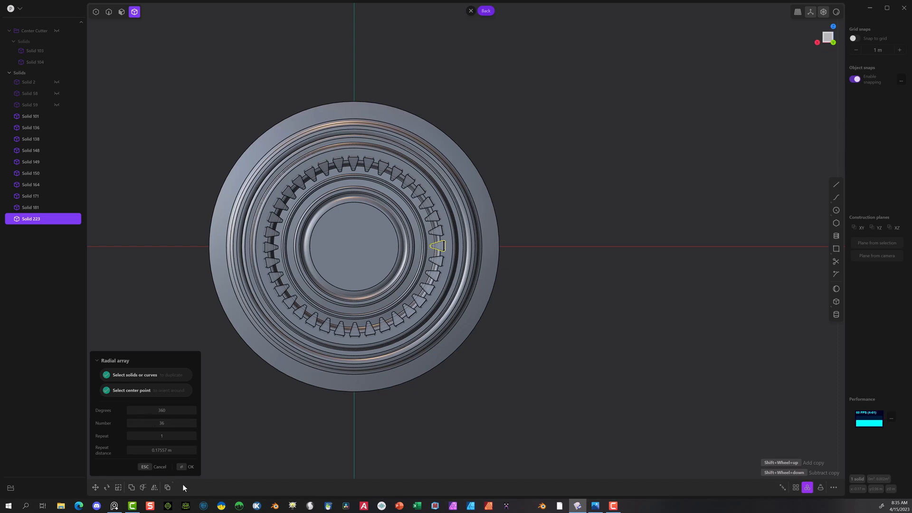
pyautogui.click(189, 466)
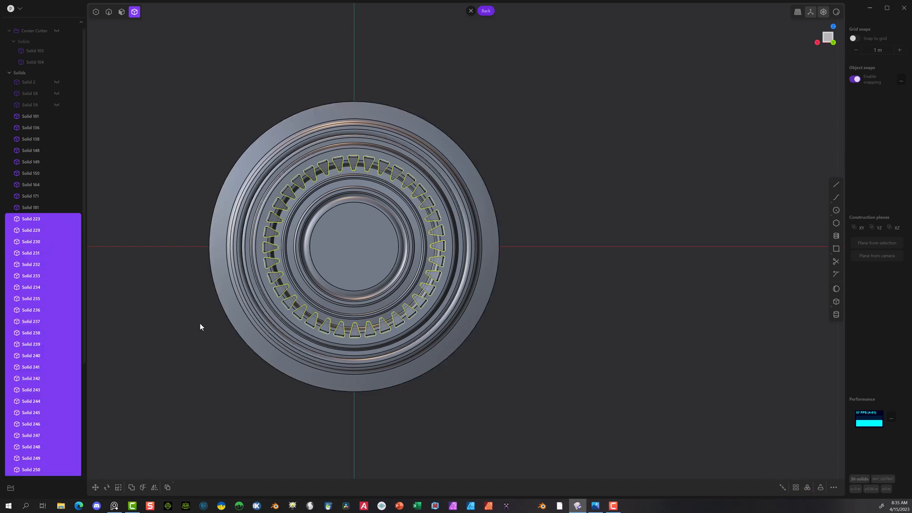
# Step: Select the wide ring beneath the wedges, Solid 136, together with the wedges from Solid 223 to Solid 250
pyautogui.moveTo(208, 364); pyautogui.dragTo(172, 309, button='right')
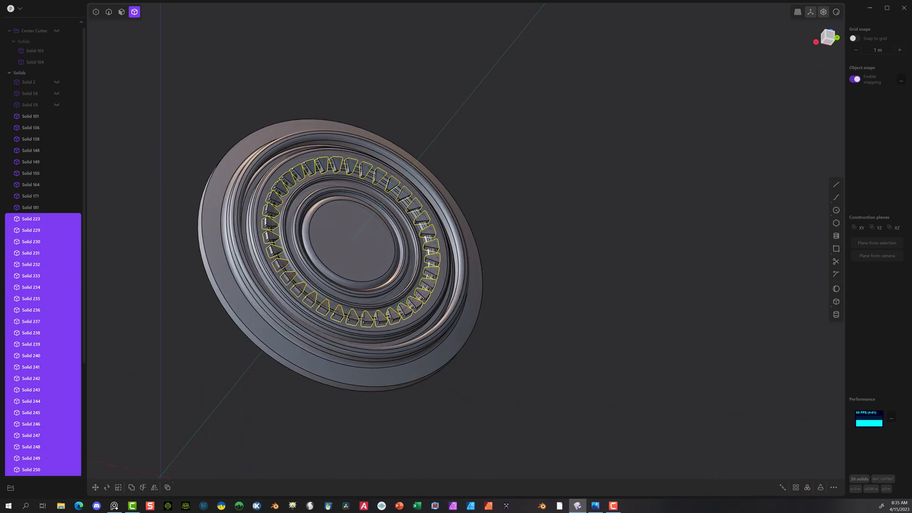
pyautogui.scroll(3, 317, 146)
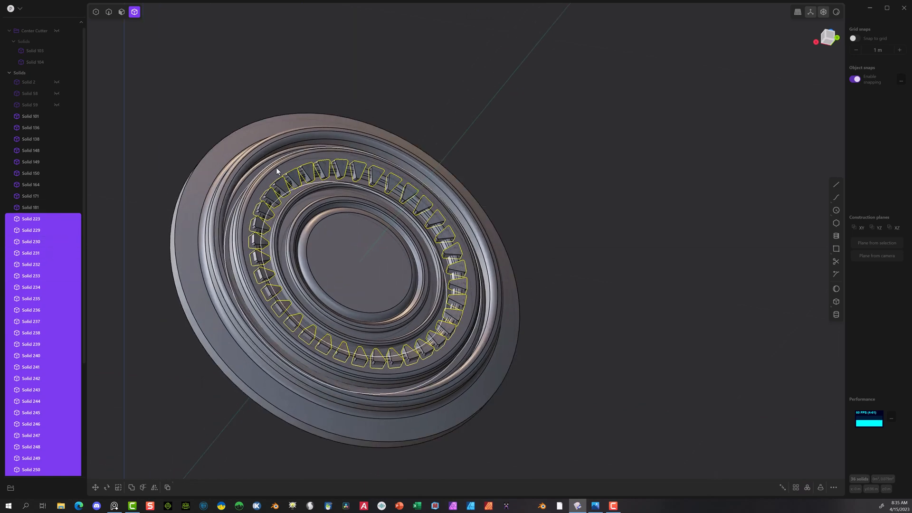
pyautogui.click(275, 167)
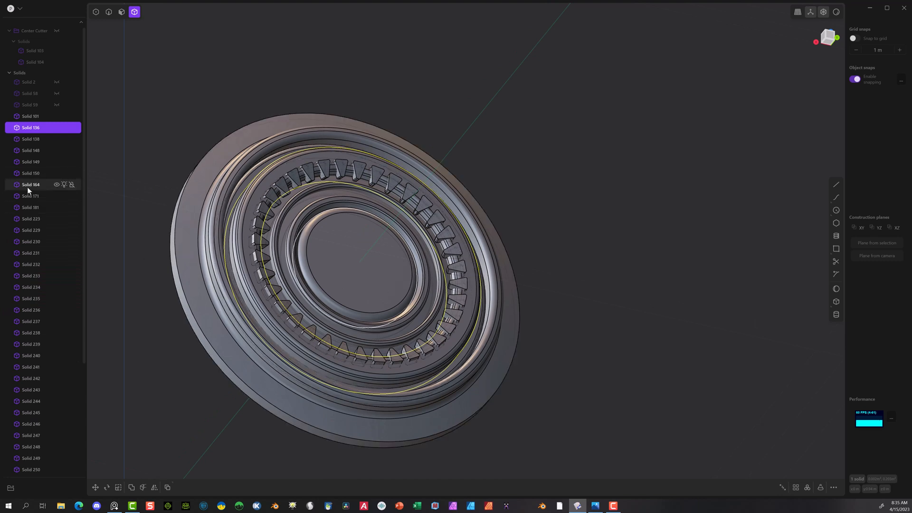
pyautogui.keyDown('ctrl'); pyautogui.click(35, 218); pyautogui.keyUp('ctrl')
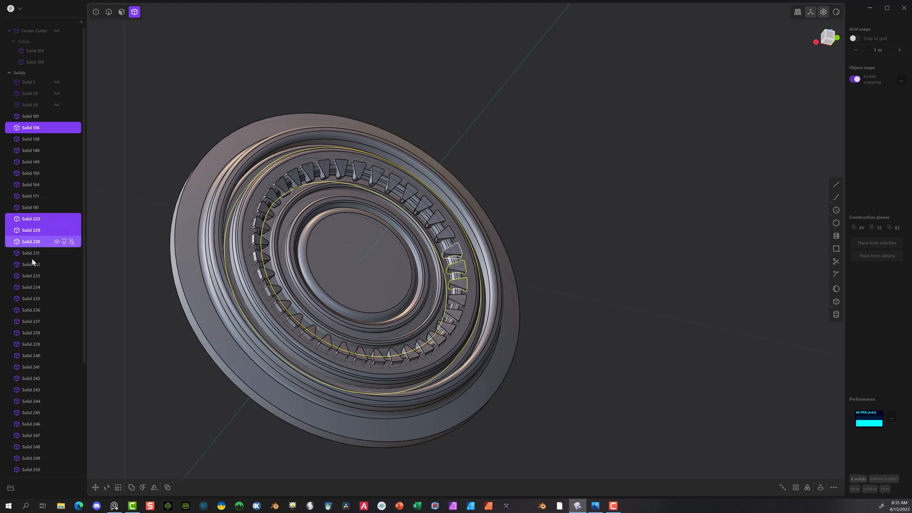
pyautogui.keyDown('shift'); pyautogui.click(38, 333); pyautogui.keyUp('shift')
pyautogui.keyDown('shift'); pyautogui.click(53, 468); pyautogui.keyUp('shift')
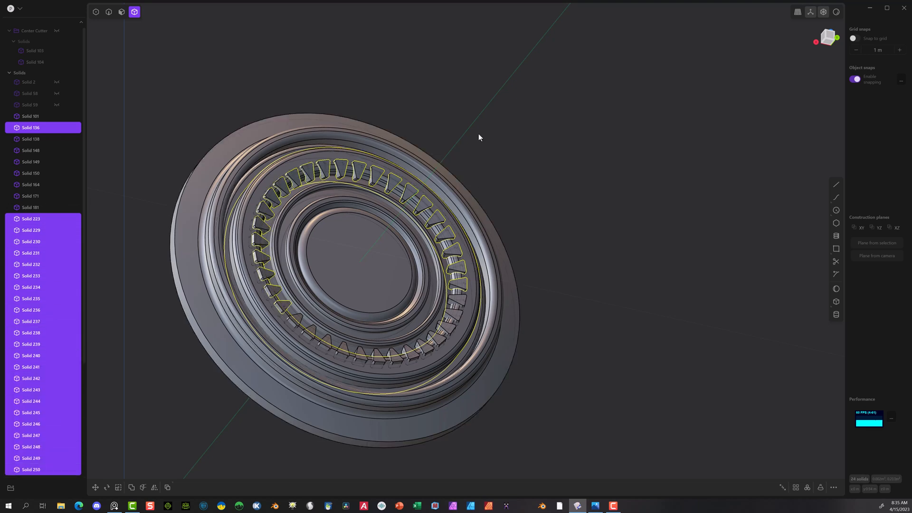
pyautogui.press('q')
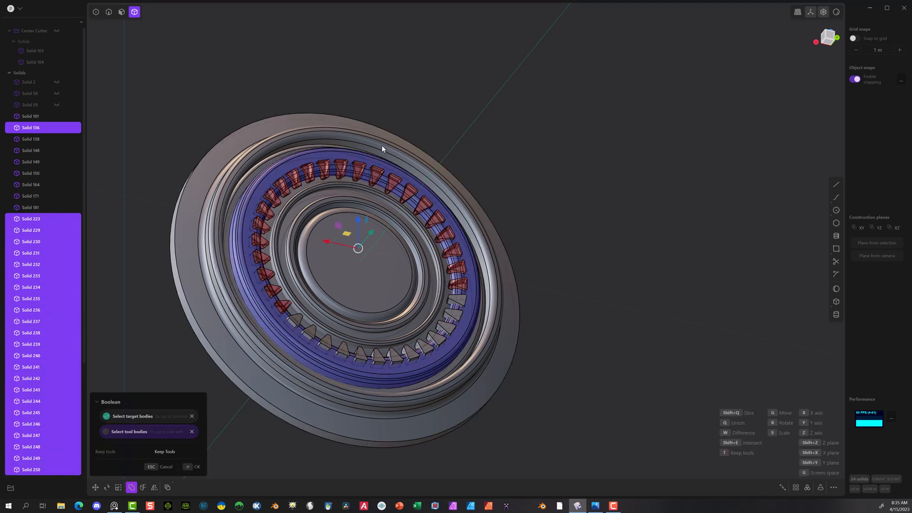
pyautogui.moveTo(548, 258); pyautogui.dragTo(532, 301, button='middle')
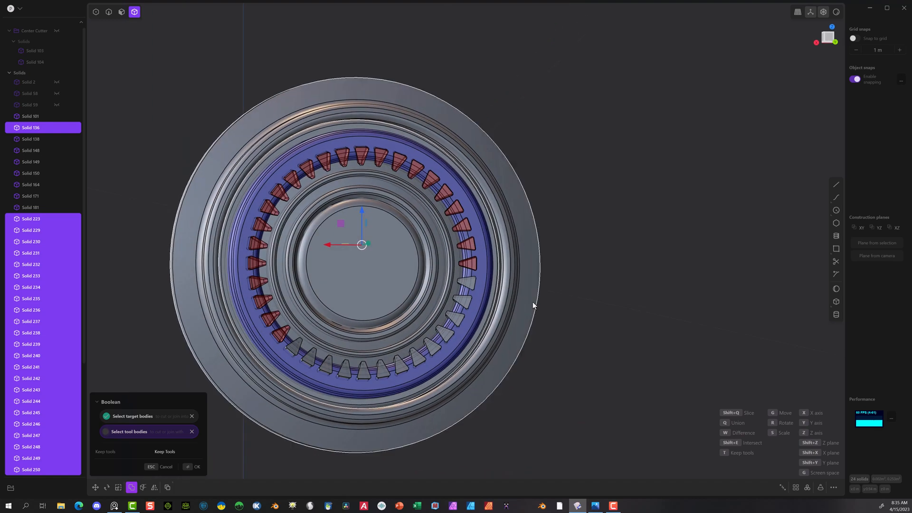
pyautogui.scroll(1, 532, 301)
pyautogui.scroll(-1, 103, 231)
pyautogui.scroll(-1, 98, 266)
pyautogui.scroll(1, 95, 274)
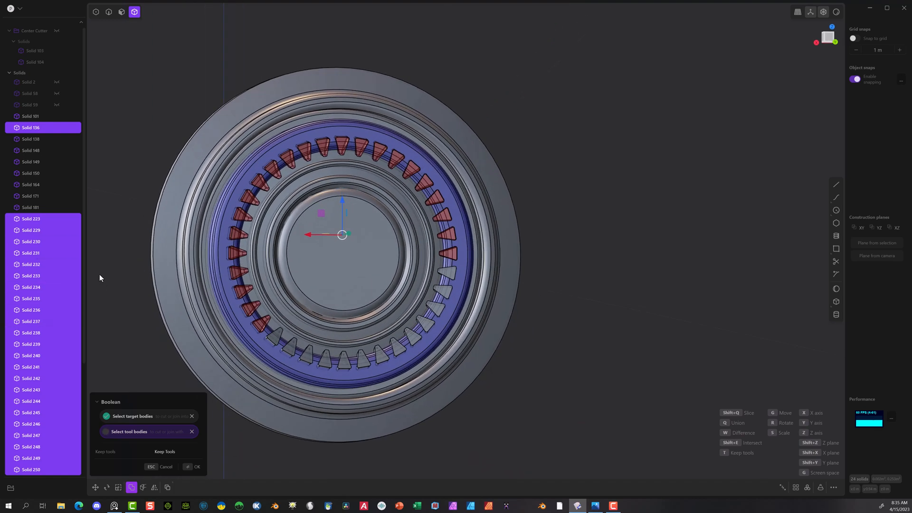
pyautogui.click(168, 467)
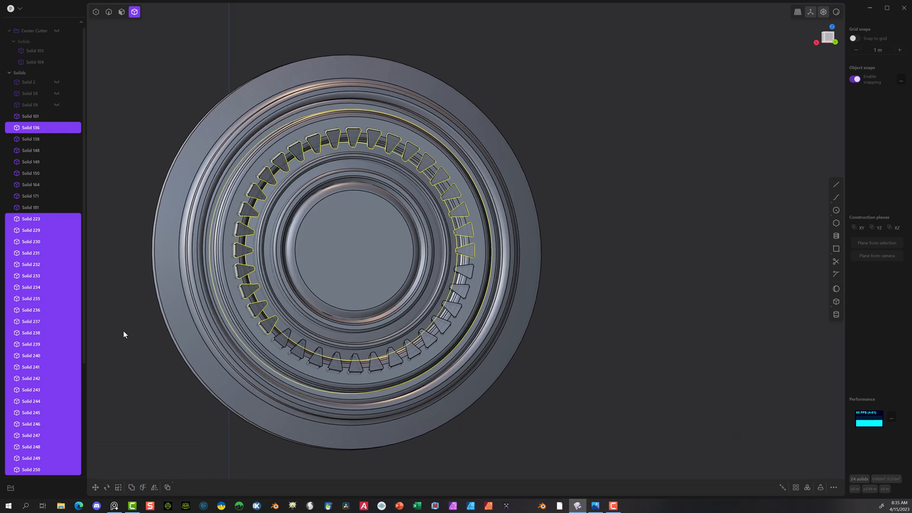
# Step: Add the remaining wedges through Solid 263 to the selection and subtract all the wedges from the wide ring with a Boolean
pyautogui.scroll(-2, 109, 342)
pyautogui.scroll(-3, 47, 380)
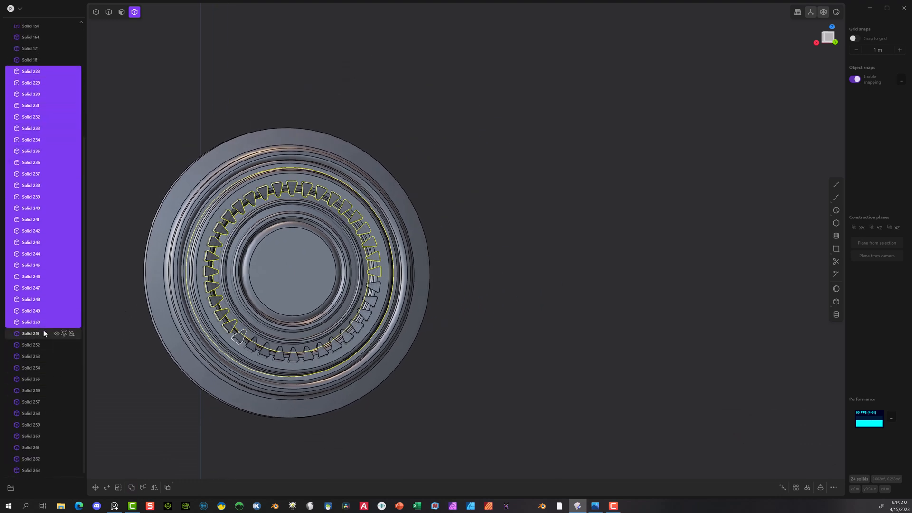
pyautogui.keyDown('shift'); pyautogui.click(42, 470); pyautogui.keyUp('shift')
pyautogui.scroll(2, 262, 202)
pyautogui.scroll(2, 261, 202)
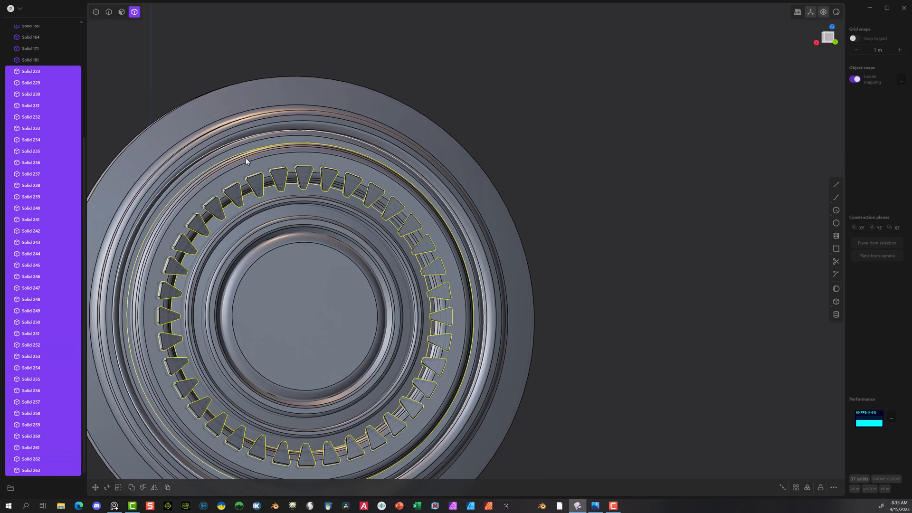
pyautogui.press('q')
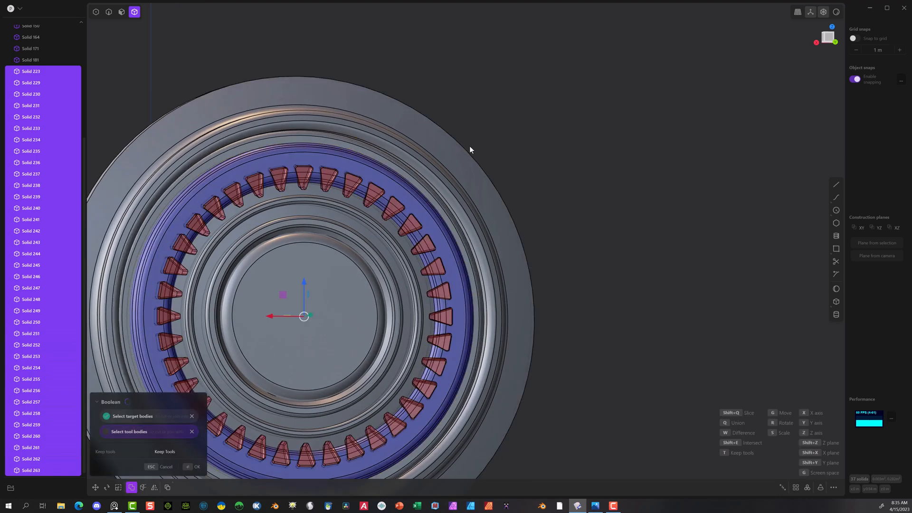
pyautogui.moveTo(562, 155); pyautogui.dragTo(603, 177, button='middle')
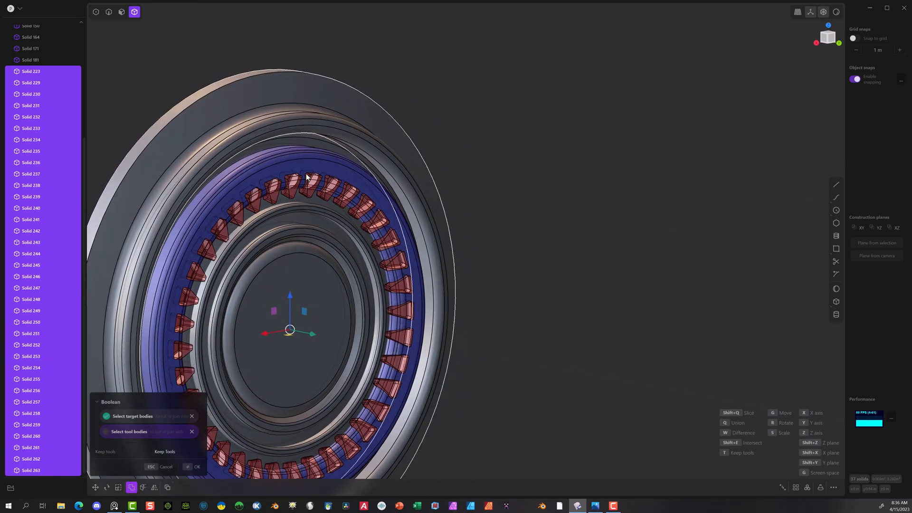
pyautogui.click(192, 467)
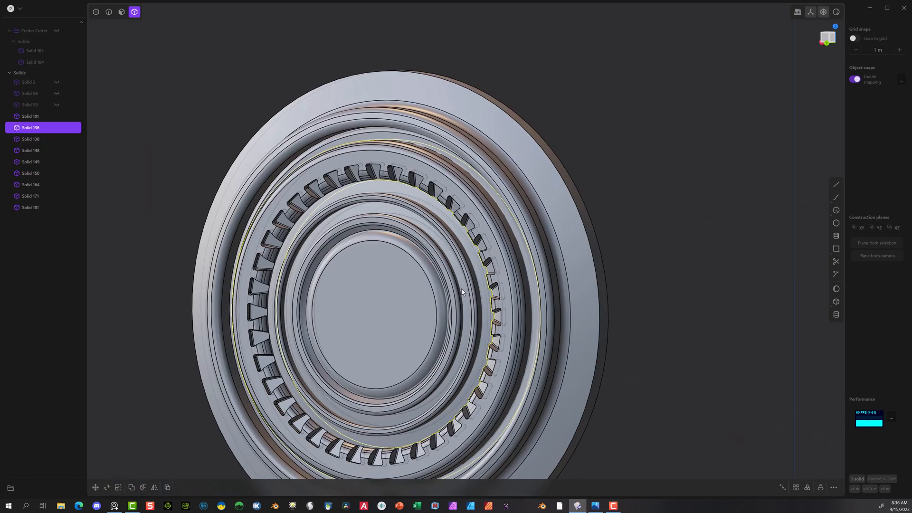
# Step: Clear the selection and examine the notches cut around the wide ring
pyautogui.scroll(-5, 500, 294)
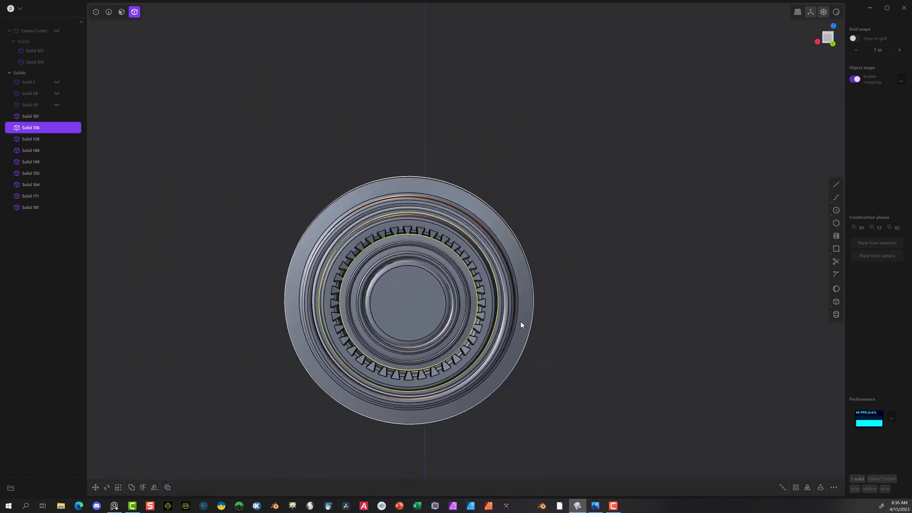
pyautogui.moveTo(398, 364); pyautogui.dragTo(485, 339, button='middle')
pyautogui.press('Escape')
pyautogui.scroll(6, 483, 338)
pyautogui.moveTo(361, 284)
pyautogui.mouseDown(button='middle')
pyautogui.moveTo(375, 278)
pyautogui.moveTo(348, 279)
pyautogui.mouseUp(button='middle')
pyautogui.scroll(-8, 328, 170)
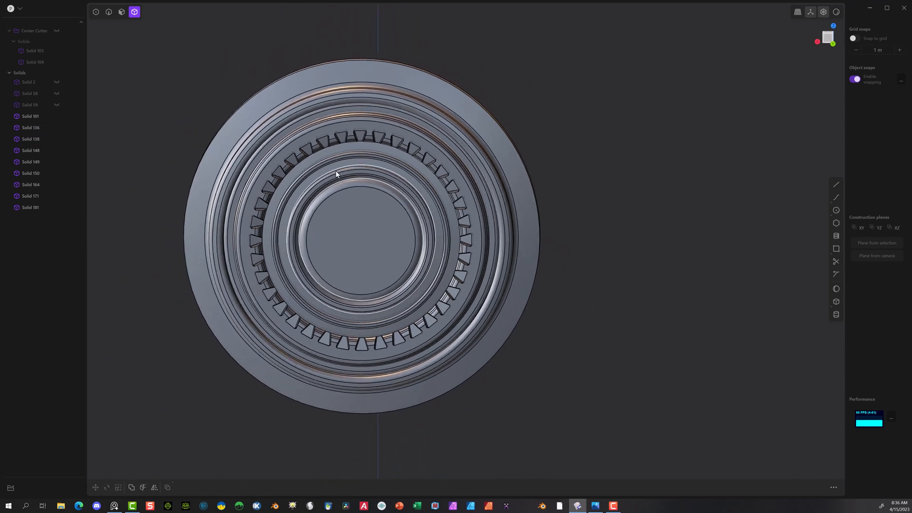
pyautogui.scroll(-1, 321, 163)
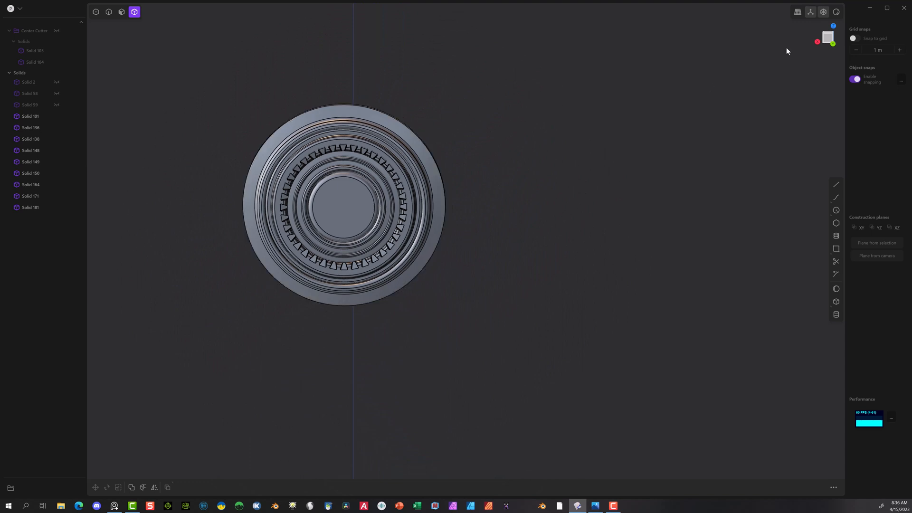
# Step: Draw a small circle centred on the origin in the YZ plane from the right view
pyautogui.click(835, 210)
pyautogui.click(832, 43)
pyautogui.scroll(3, 470, 218)
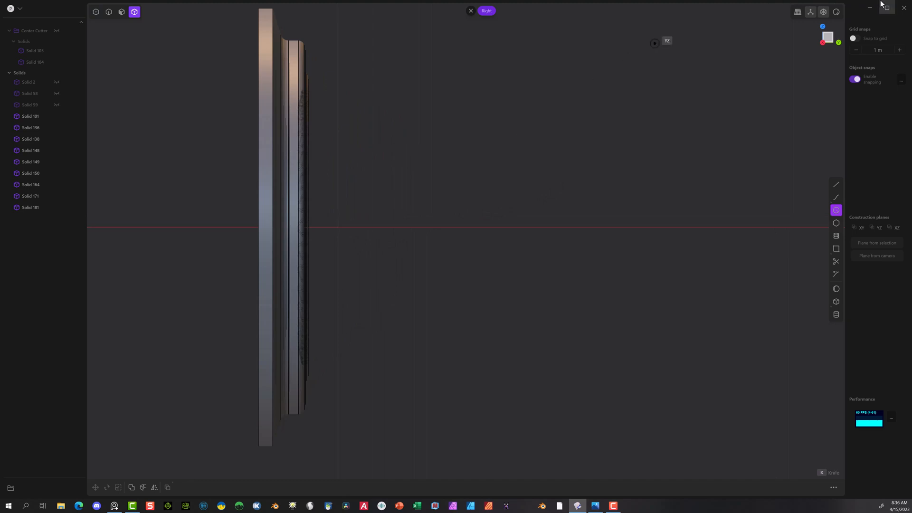
pyautogui.click(860, 37)
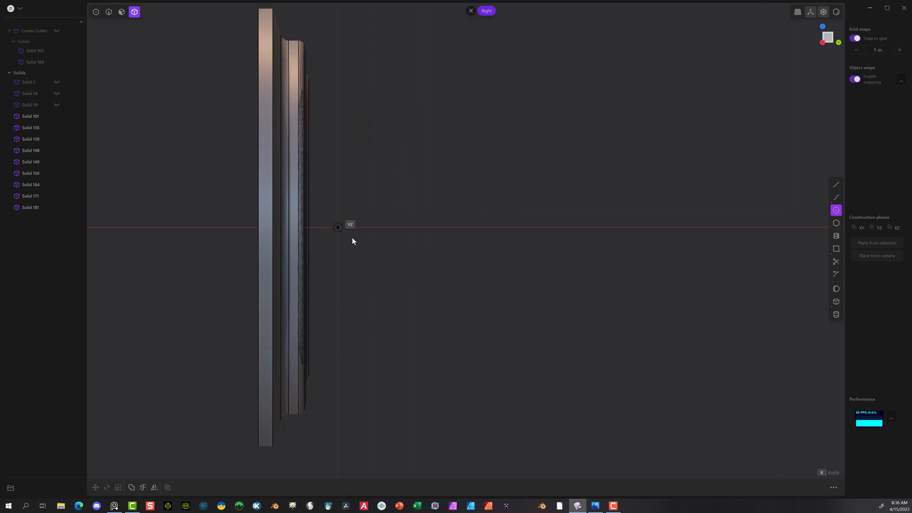
pyautogui.click(337, 228)
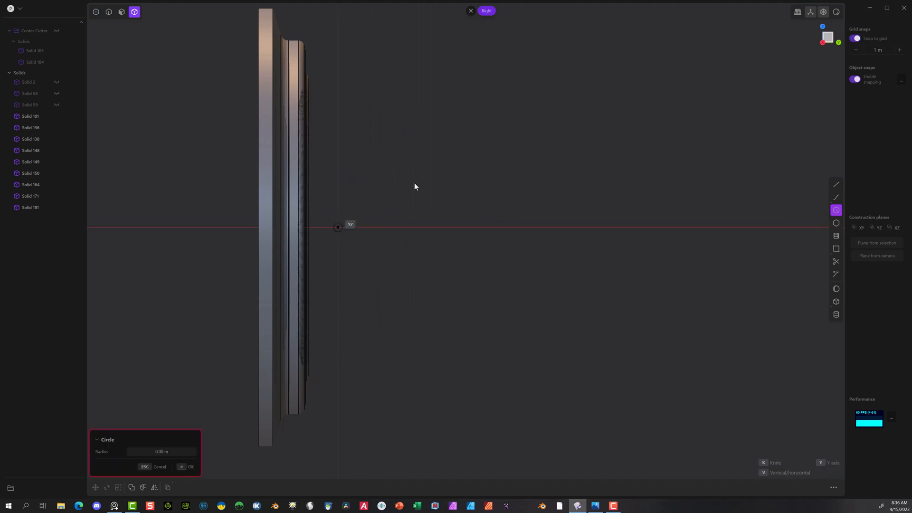
pyautogui.click(854, 38)
pyautogui.click(349, 227)
pyautogui.press('Tab')
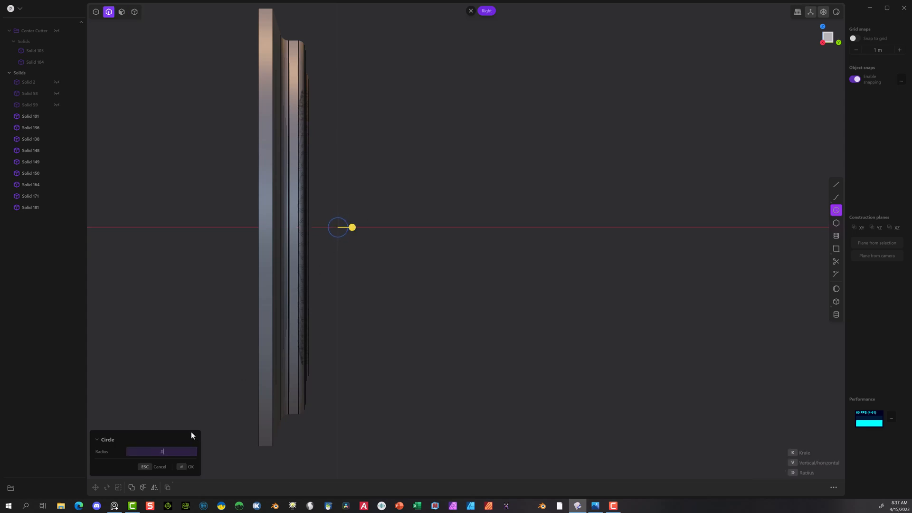
pyautogui.click(182, 468)
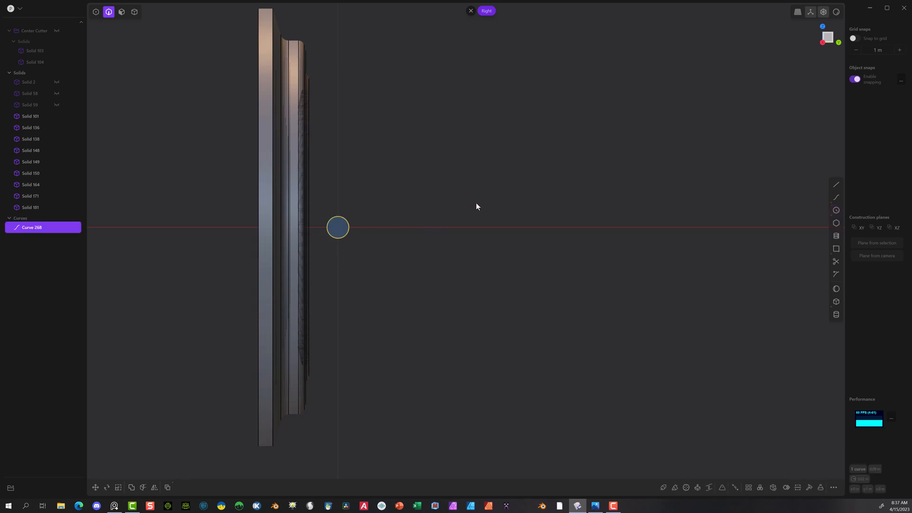
# Step: Extrude the small circle about 0.497 m across the front of the disc into a separate solid rod
pyautogui.moveTo(476, 204); pyautogui.dragTo(364, 244, button='middle')
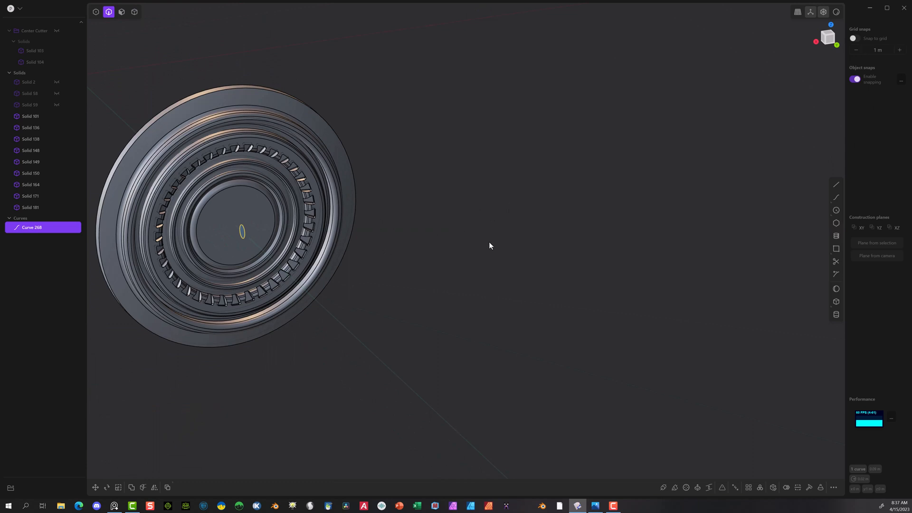
pyautogui.keyDown('shift'); pyautogui.moveTo(489, 245); pyautogui.dragTo(673, 246, button='middle'); pyautogui.keyUp('shift')
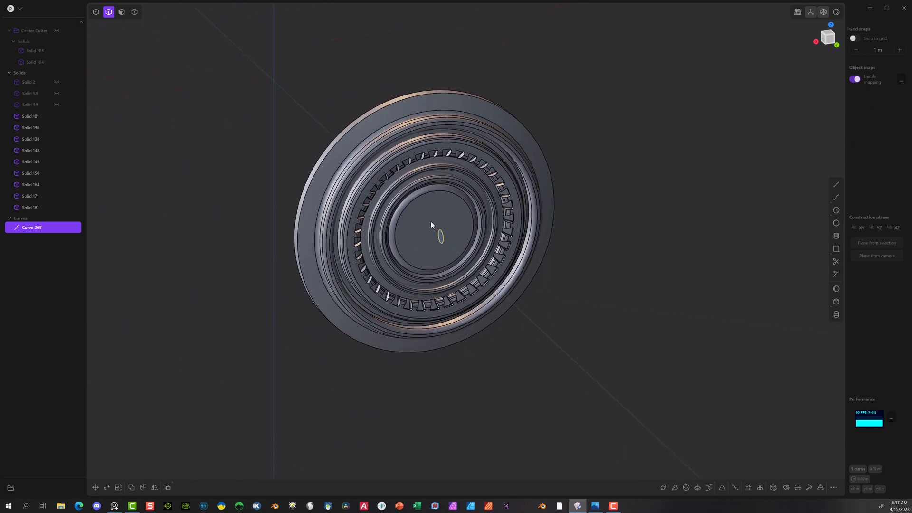
pyautogui.click(121, 12)
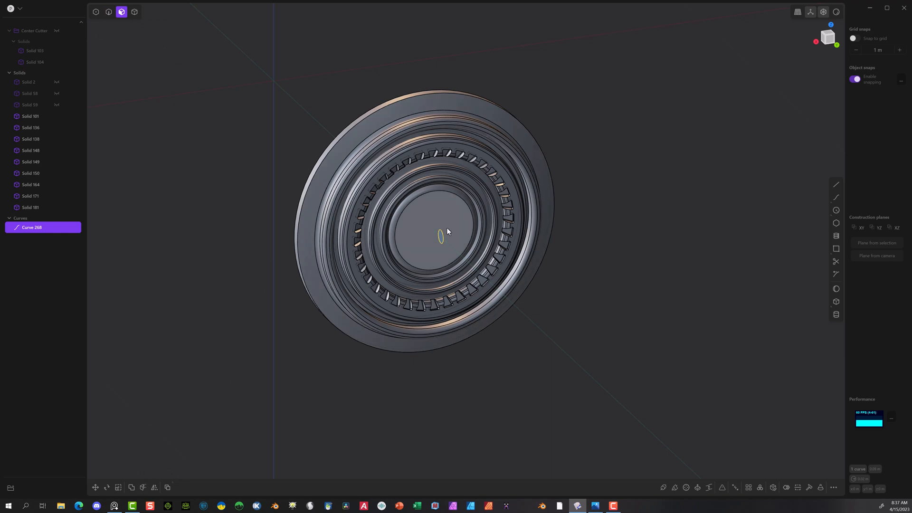
pyautogui.press('e')
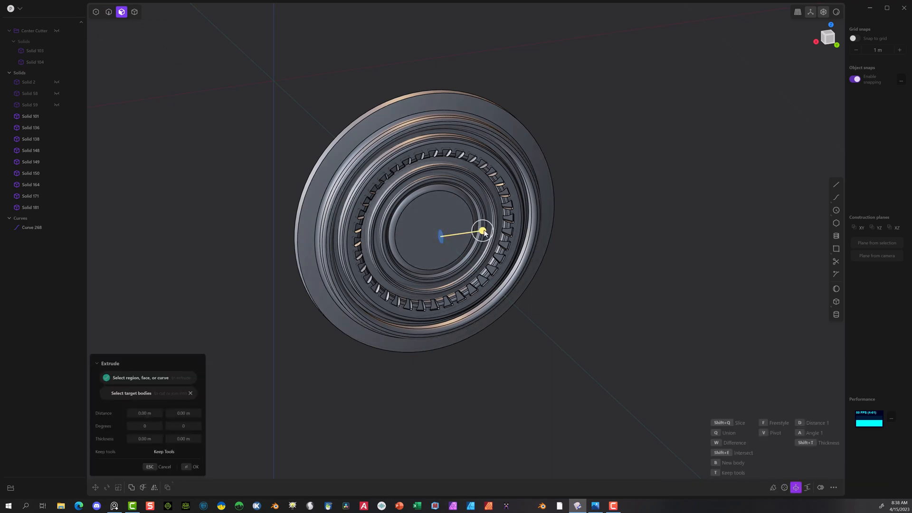
pyautogui.moveTo(482, 231); pyautogui.dragTo(274, 293)
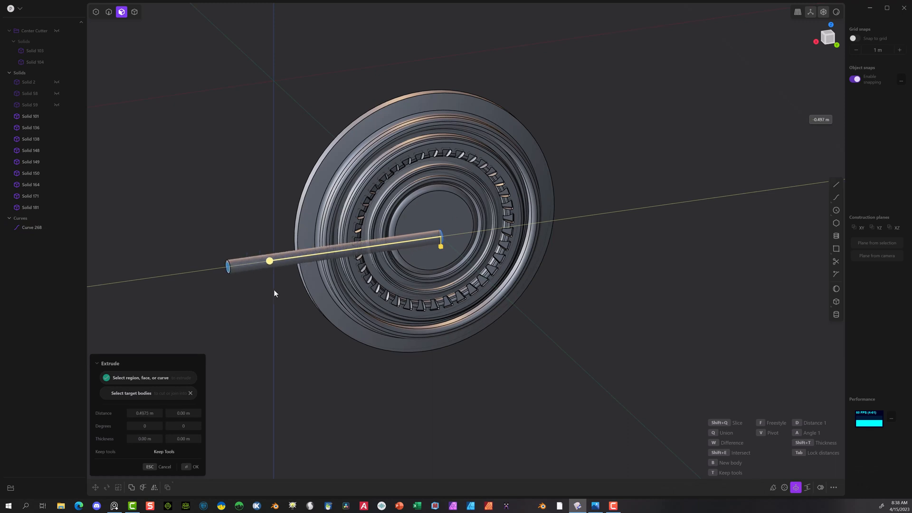
pyautogui.click(189, 470)
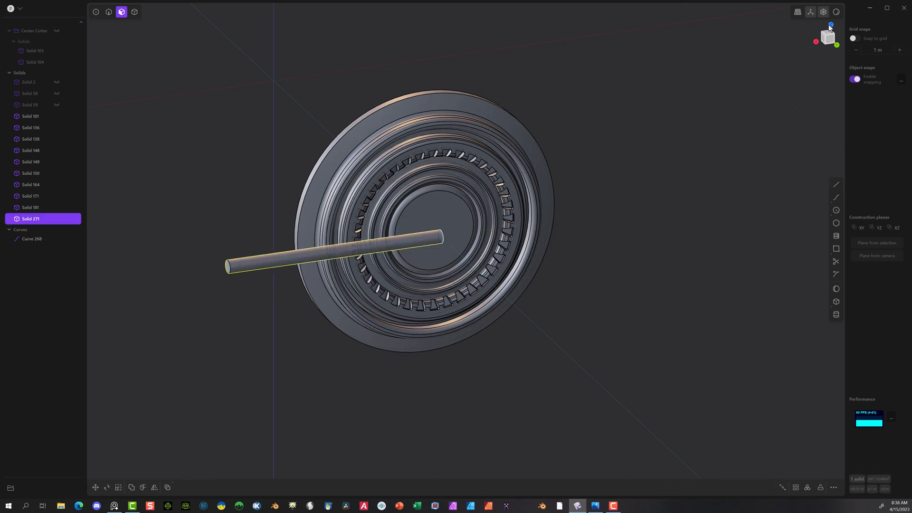
# Step: Move the rod about -0.249 m along X in the back view so it is centred across the disc
pyautogui.click(816, 43)
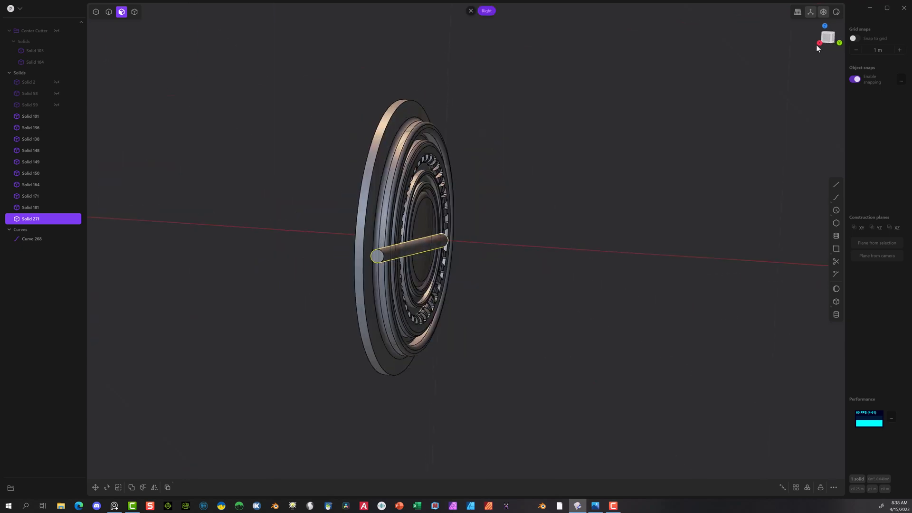
pyautogui.click(837, 44)
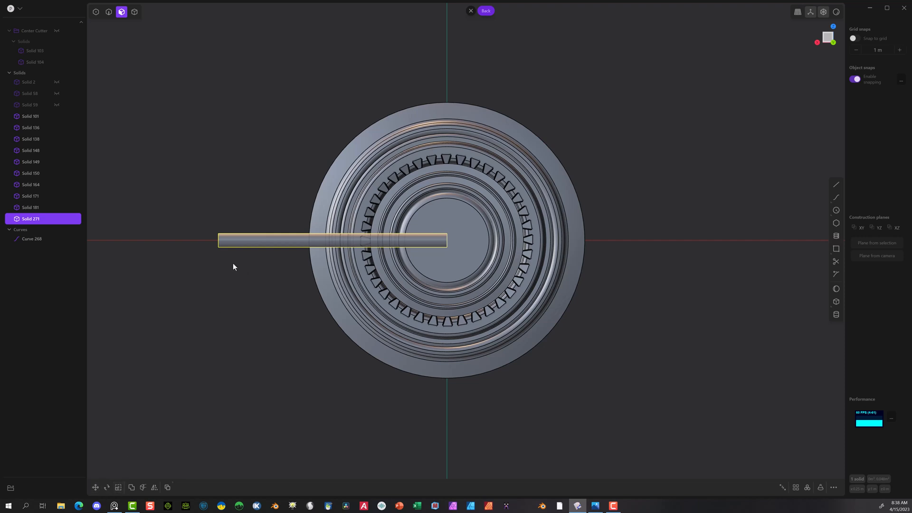
pyautogui.press('g')
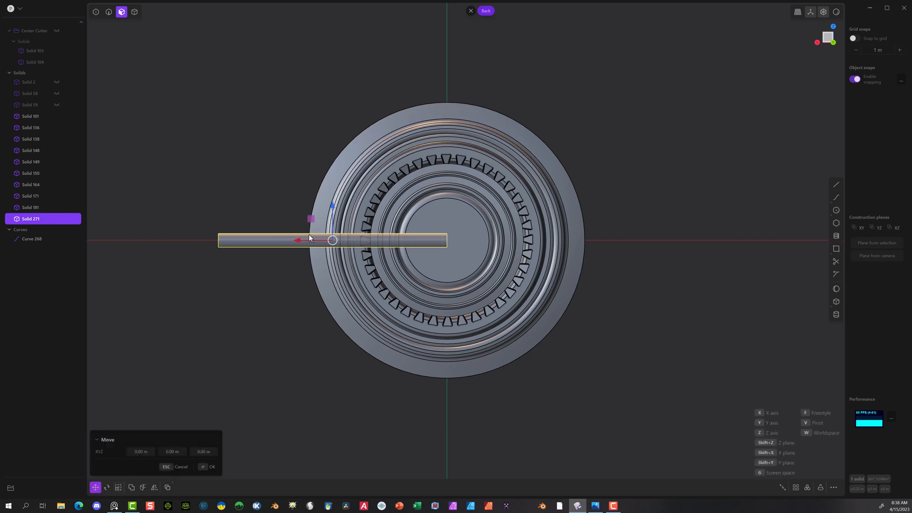
pyautogui.moveTo(299, 240); pyautogui.dragTo(412, 226)
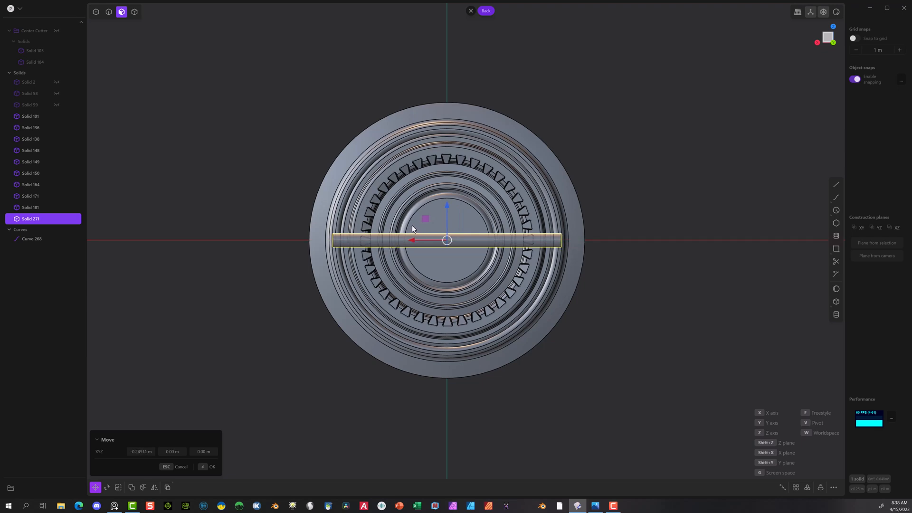
pyautogui.scroll(5, 455, 227)
pyautogui.scroll(1, 454, 228)
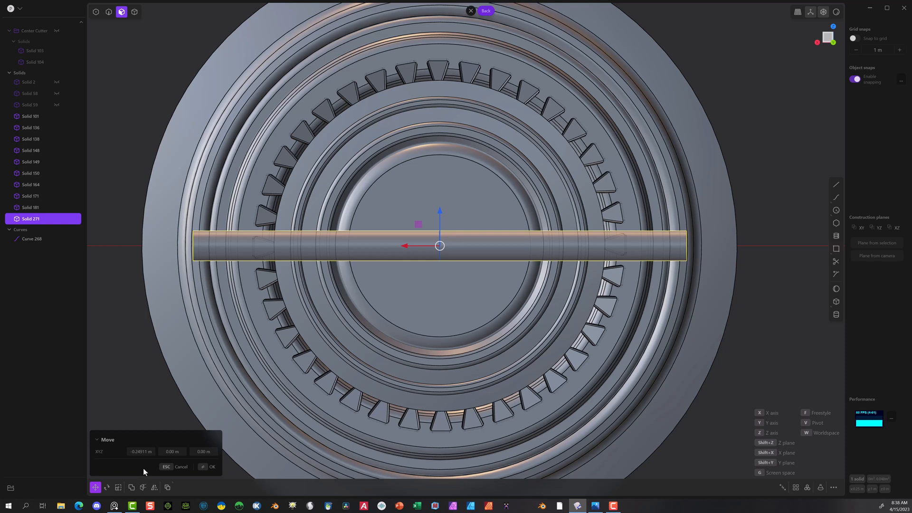
pyautogui.click(205, 467)
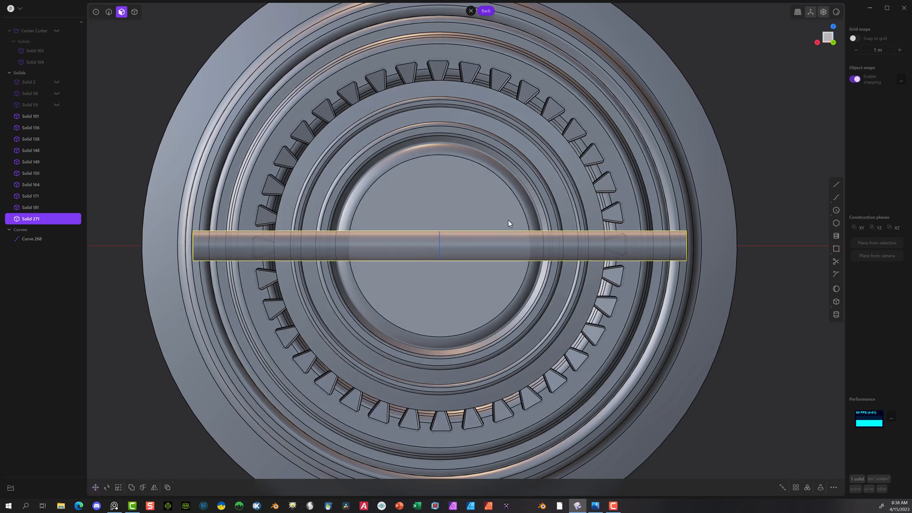
# Step: Scale the whole rod uniformly to about 0.696 so it spans the ring of notches
pyautogui.click(134, 13)
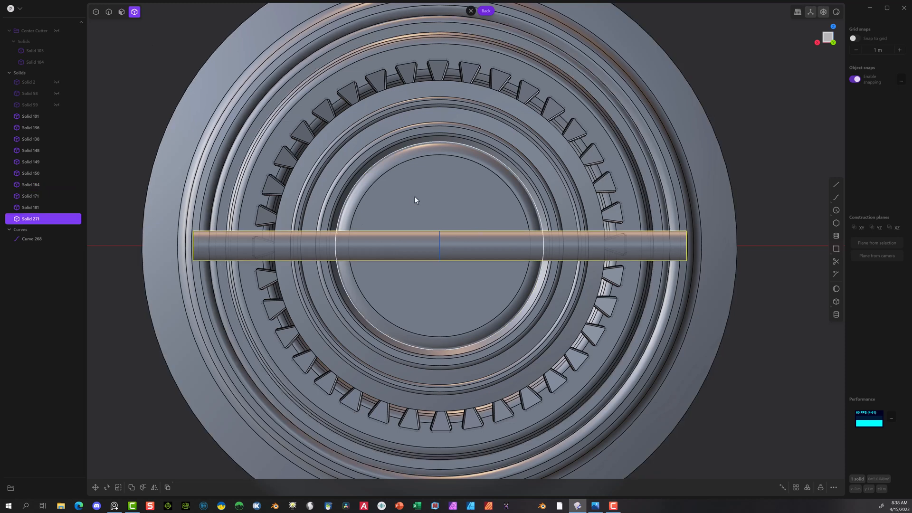
pyautogui.press('s')
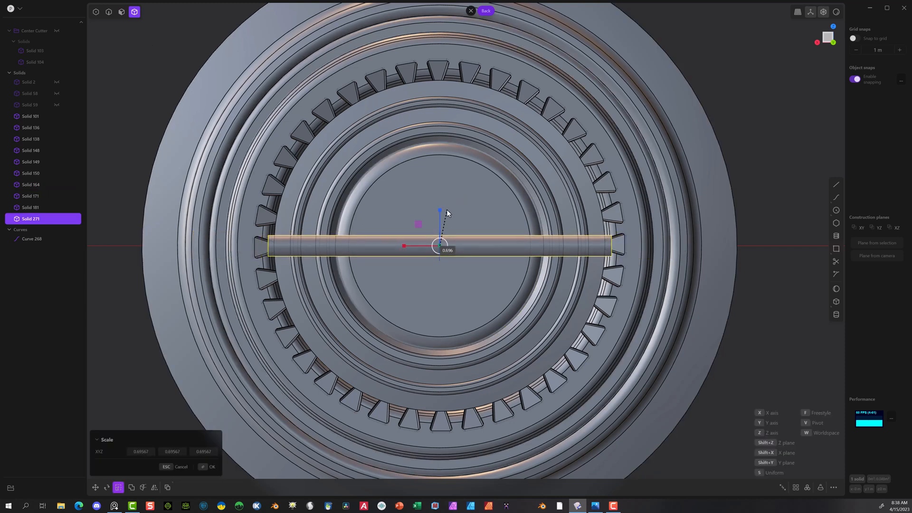
pyautogui.click(447, 213)
pyautogui.click(209, 466)
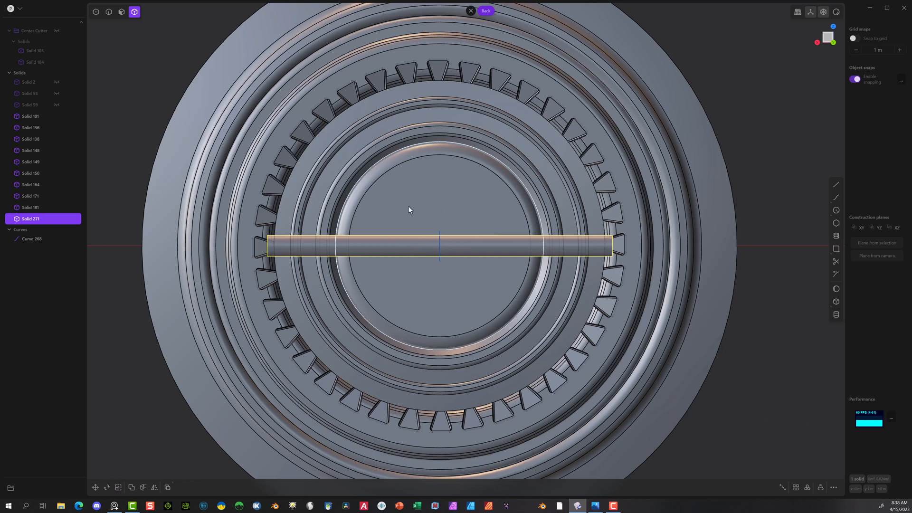
# Step: Stack two copies above the rod, offsetting the first about 0.027 m along Z and the second about 0.028 m further
pyautogui.hotkey('ctrl', 'd')
pyautogui.moveTo(438, 213); pyautogui.dragTo(435, 187)
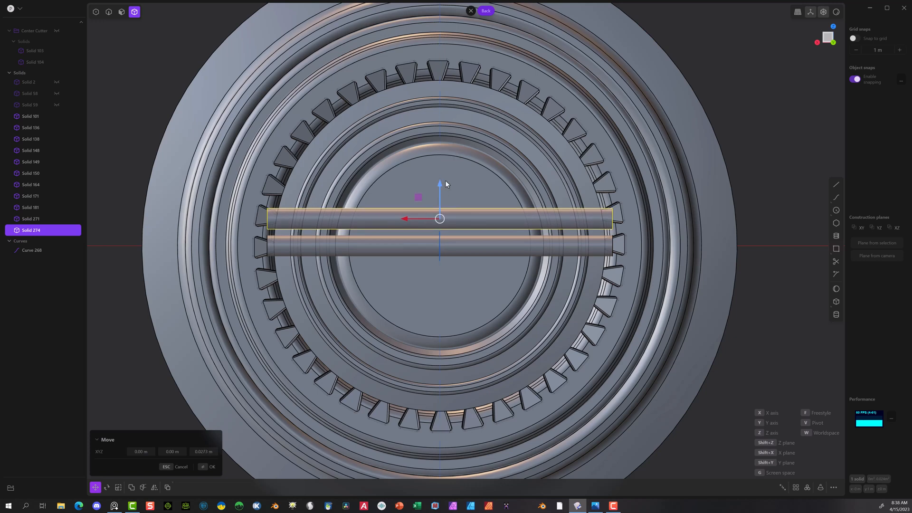
pyautogui.press('Return')
pyautogui.hotkey('ctrl', 'd')
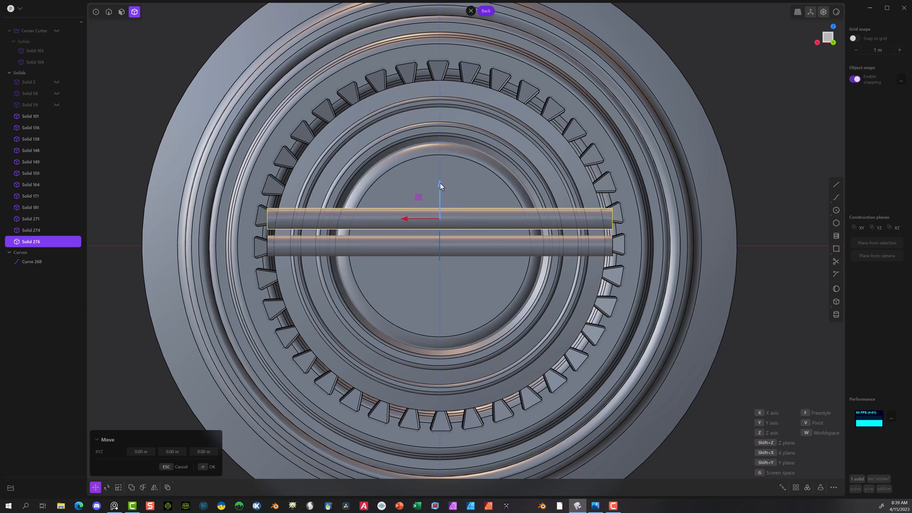
pyautogui.moveTo(439, 183); pyautogui.dragTo(436, 154)
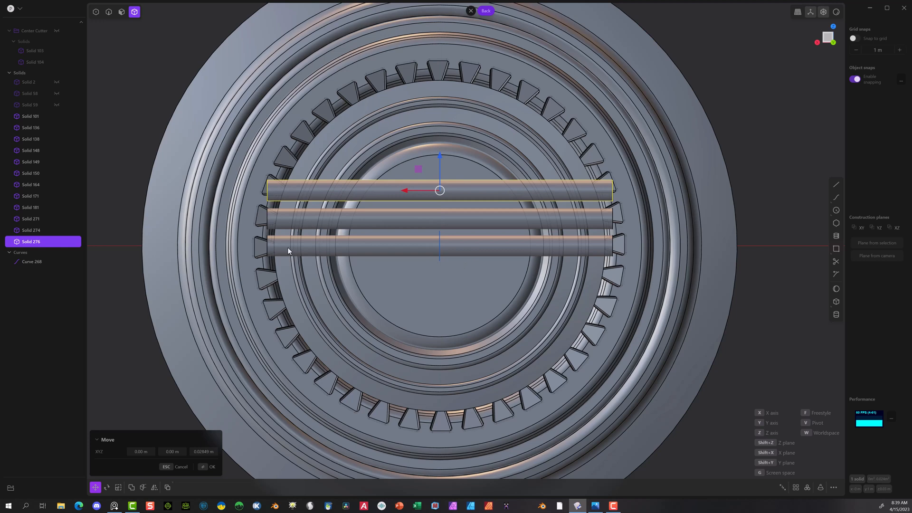
pyautogui.click(209, 466)
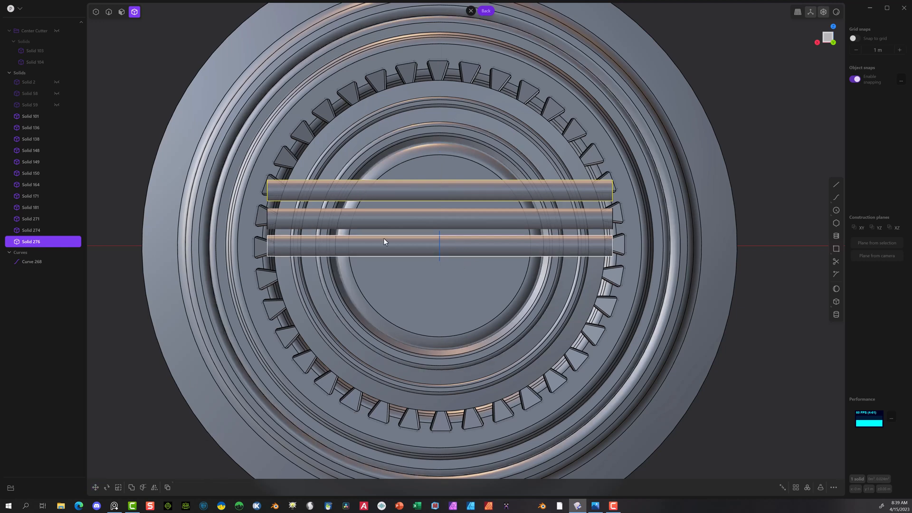
# Step: Select all three rods and draw a circle of about 0.0796 m radius centred on the origin over them
pyautogui.keyDown('shift'); pyautogui.click(476, 237); pyautogui.keyUp('shift')
pyautogui.keyDown('shift'); pyautogui.click(479, 221); pyautogui.keyUp('shift')
pyautogui.press('2')
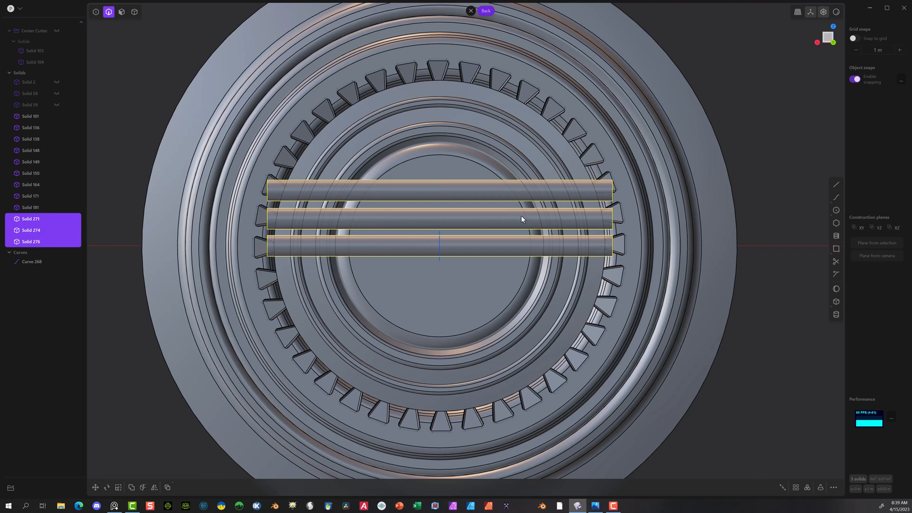
pyautogui.click(836, 210)
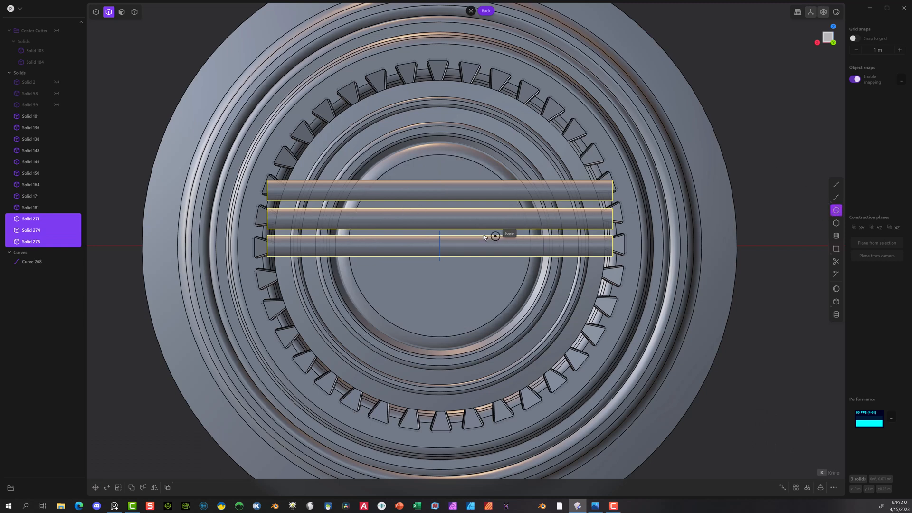
pyautogui.click(440, 245)
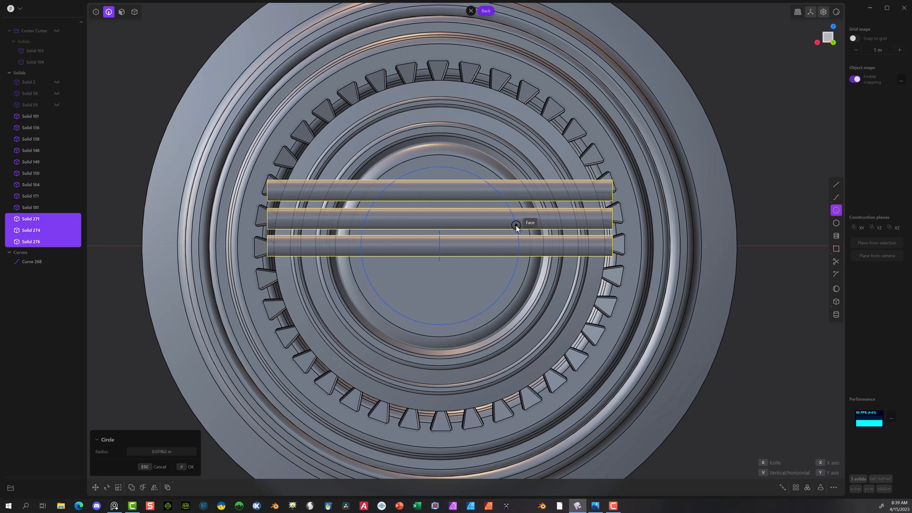
pyautogui.click(516, 225)
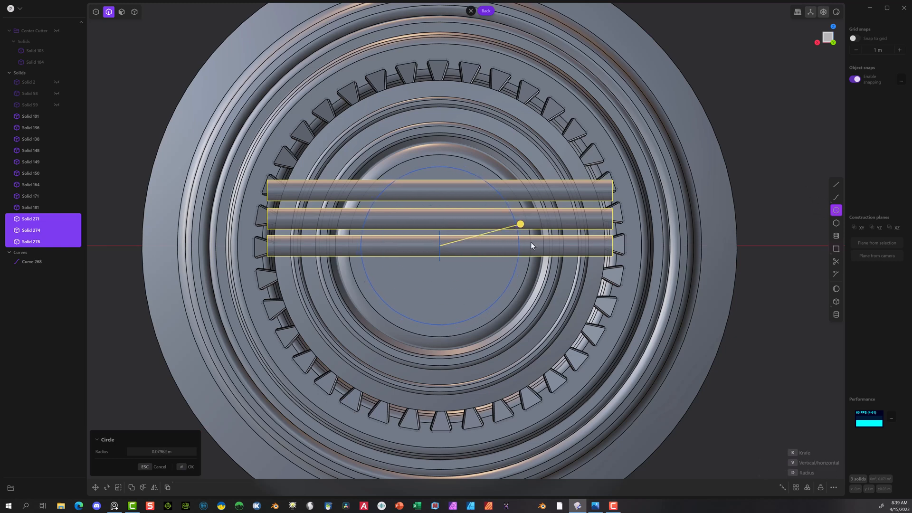
pyautogui.click(184, 466)
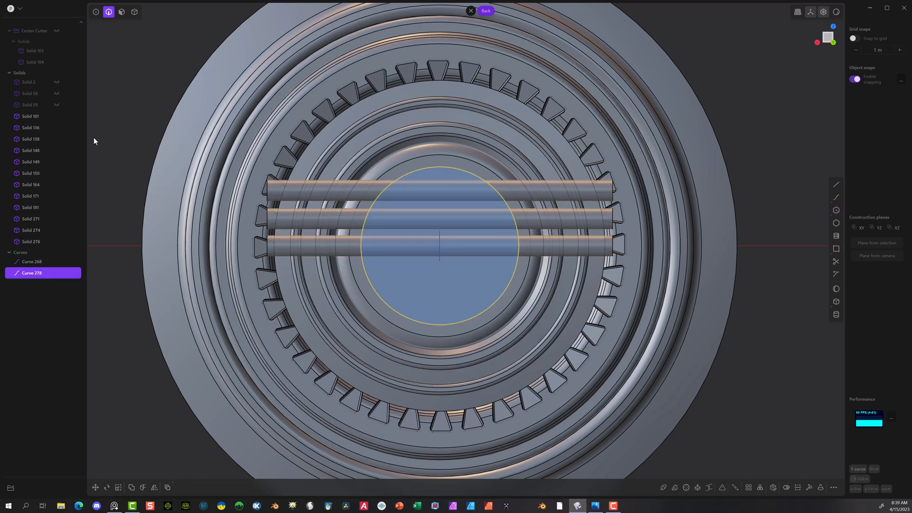
# Step: Cut the three rods with the new circle as the cutter
pyautogui.click(135, 11)
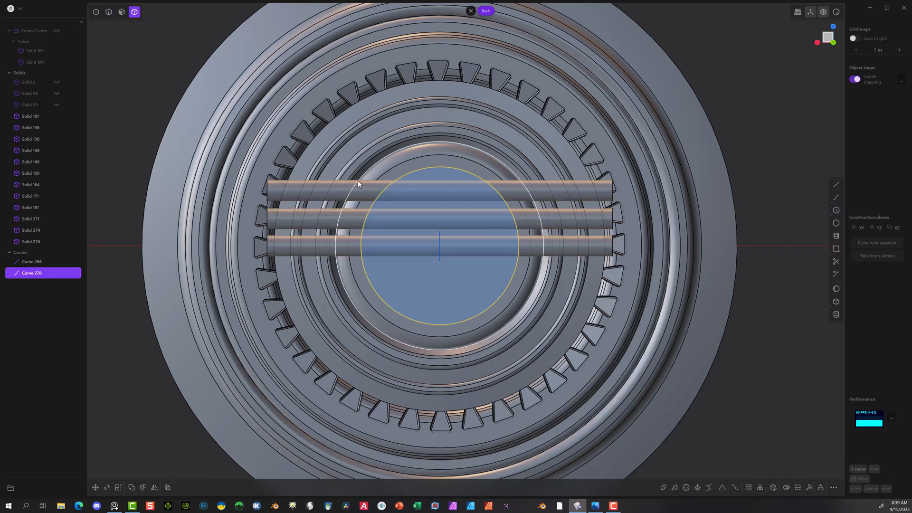
pyautogui.click(291, 186)
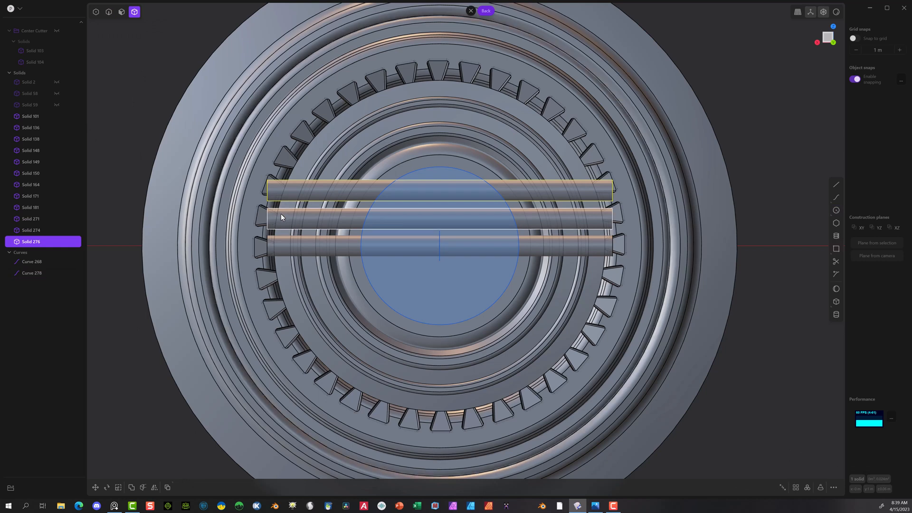
pyautogui.click(282, 221)
pyautogui.click(284, 240)
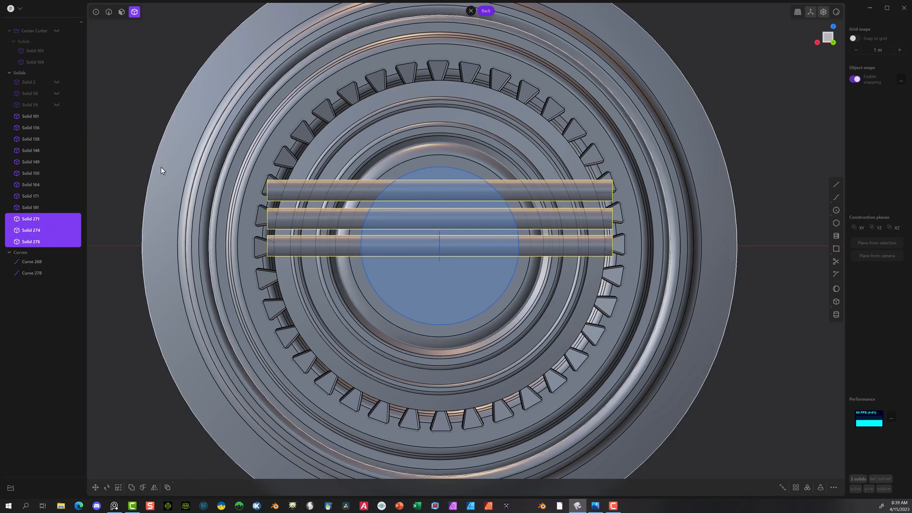
pyautogui.click(142, 488)
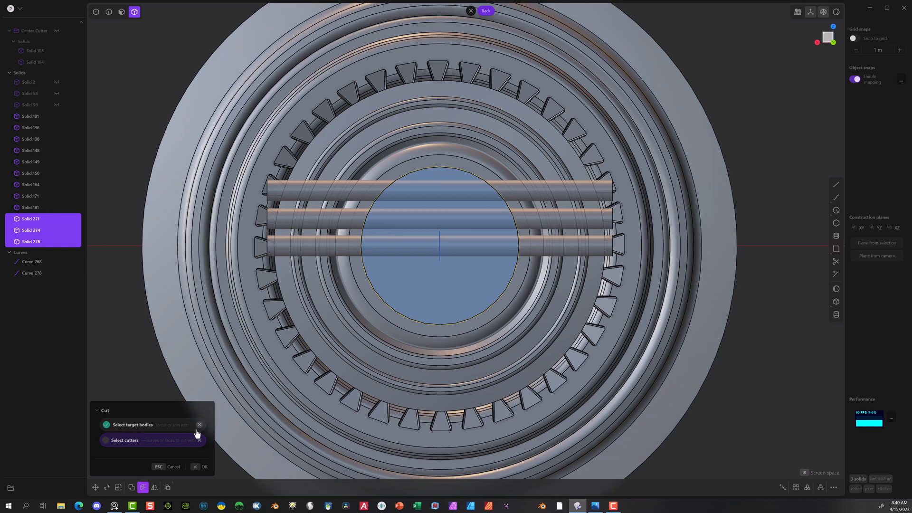
pyautogui.click(194, 468)
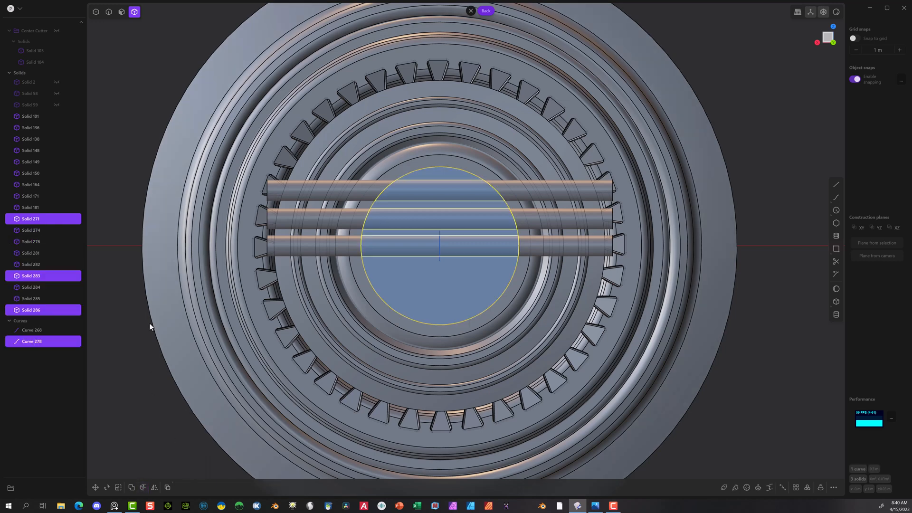
# Step: Delete the six rod pieces lying outside the circle on both sides
pyautogui.click(125, 392)
pyautogui.click(284, 188)
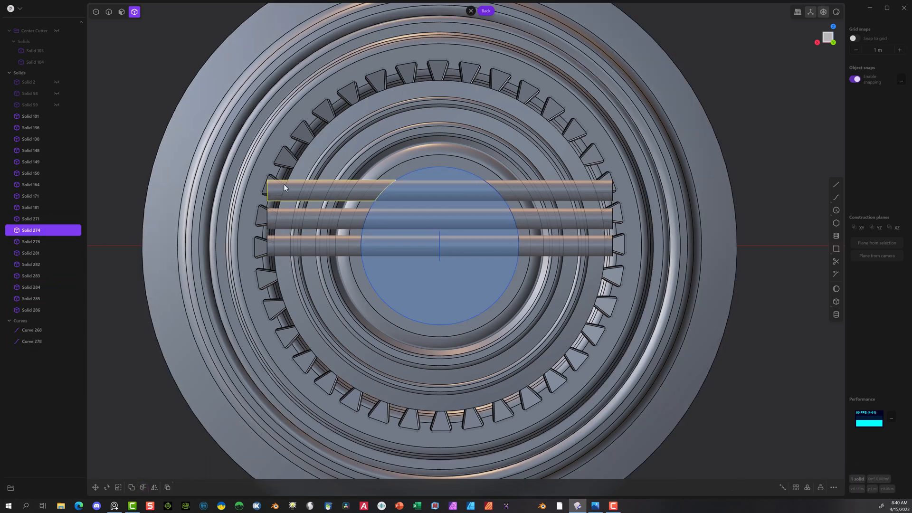
pyautogui.click(272, 219)
pyautogui.click(269, 245)
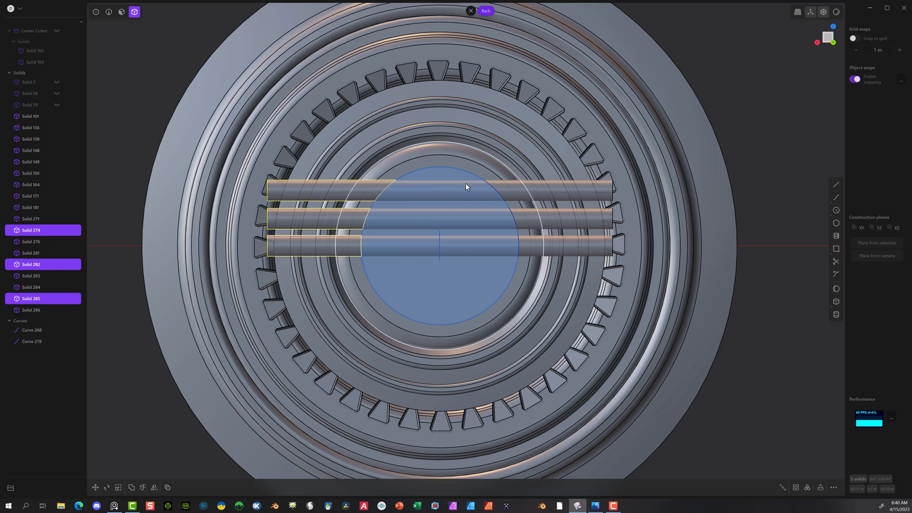
pyautogui.click(570, 188)
pyautogui.click(574, 218)
pyautogui.click(573, 242)
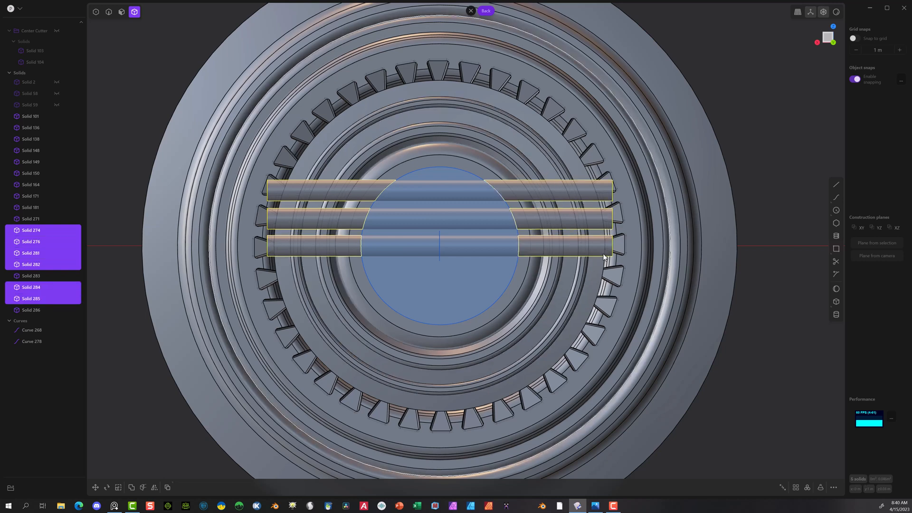
pyautogui.press('Delete')
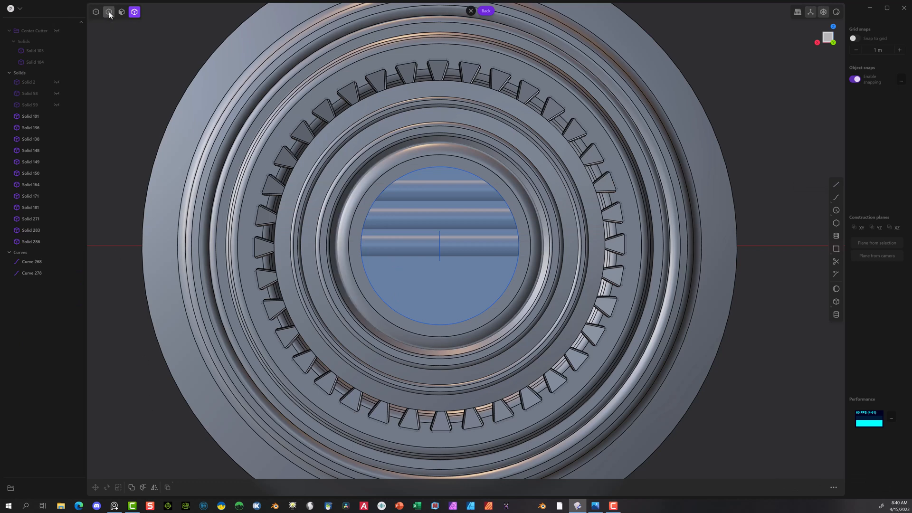
# Step: Delete the two leftover circle curves, Curve 268 and Curve 278
pyautogui.click(30, 273)
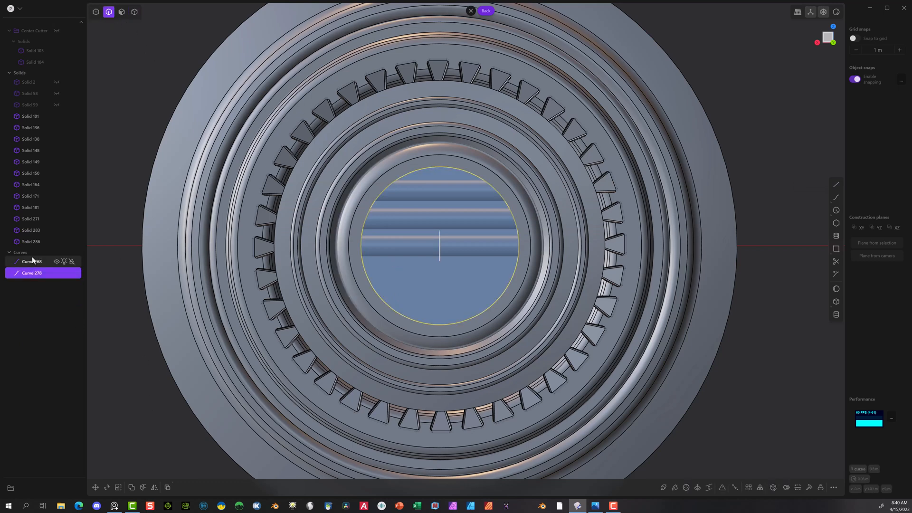
pyautogui.keyDown('shift'); pyautogui.click(32, 260); pyautogui.keyUp('shift')
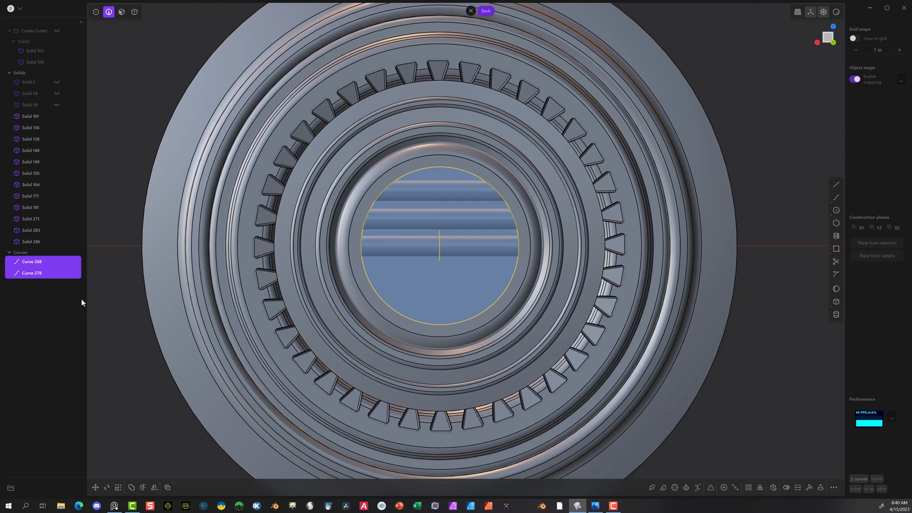
pyautogui.press('Delete')
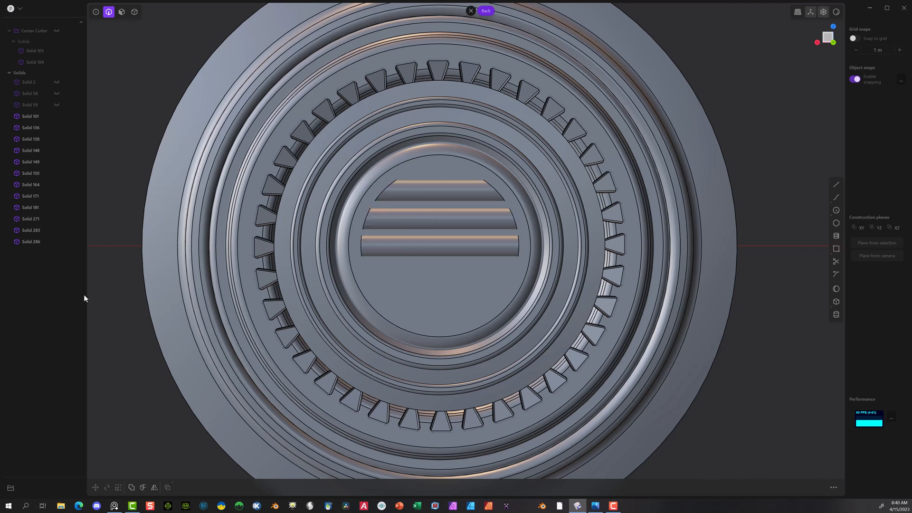
# Step: Round both ends of all three trimmed bars by filleting their six end edges about 0.0102 m
pyautogui.click(389, 190)
pyautogui.press('f')
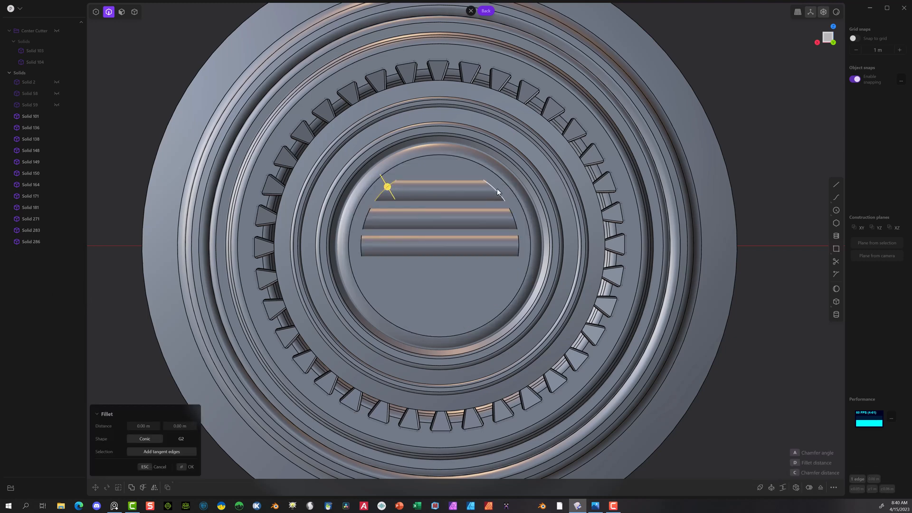
pyautogui.click(497, 190)
pyautogui.click(512, 216)
pyautogui.click(517, 242)
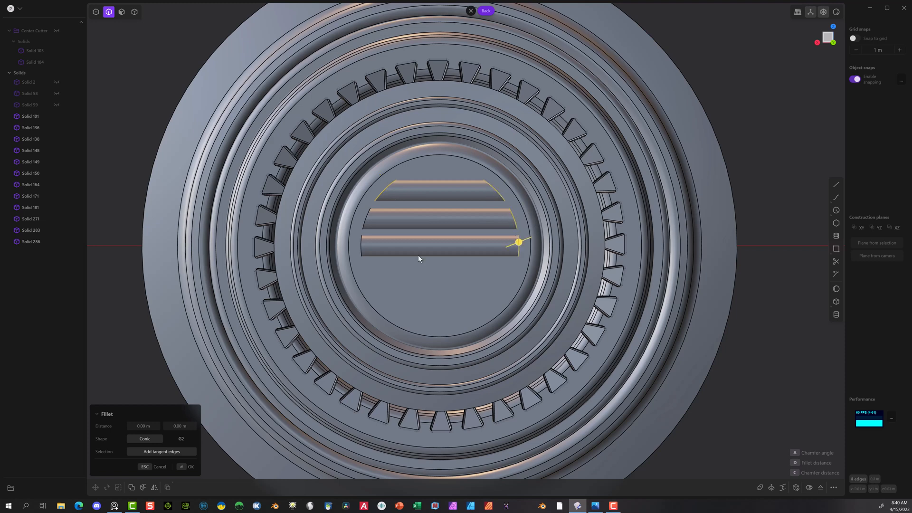
pyautogui.click(361, 241)
pyautogui.click(361, 230)
pyautogui.moveTo(360, 229); pyautogui.dragTo(357, 228)
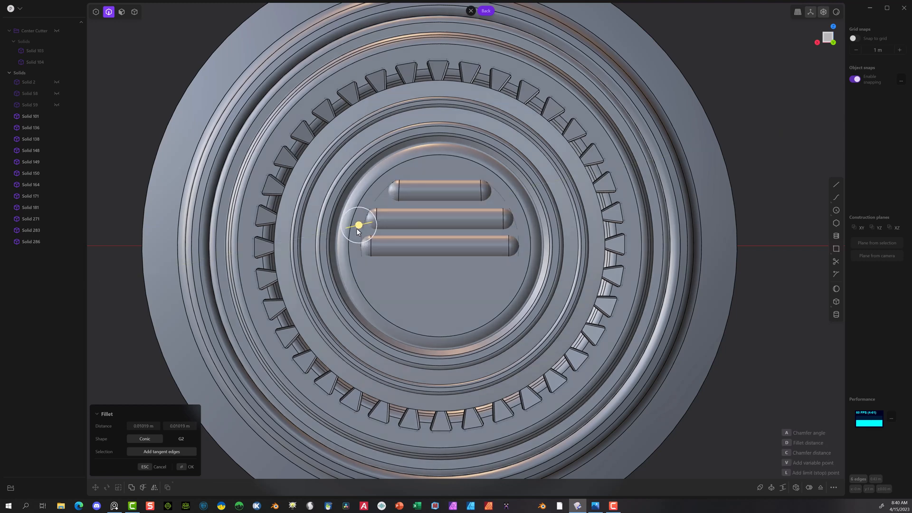
pyautogui.click(180, 466)
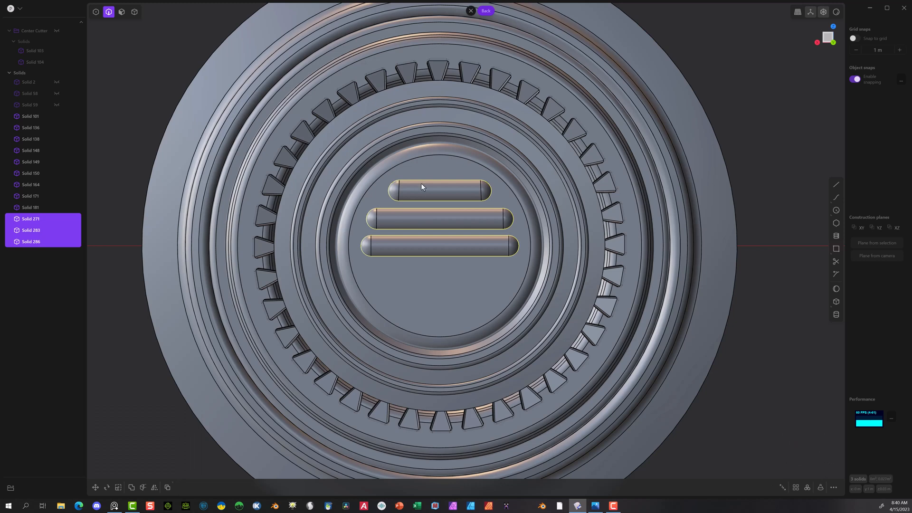
pyautogui.click(128, 223)
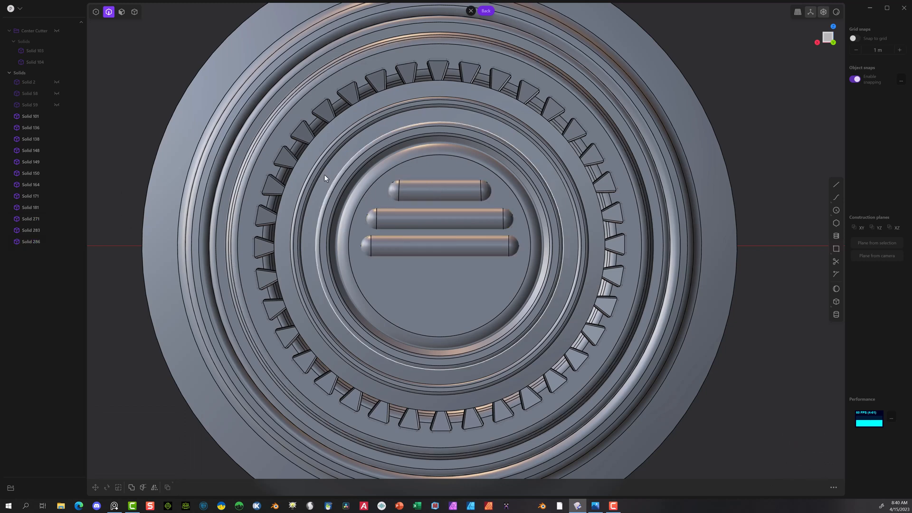
# Step: Mirror the two bars above the centre bar across the horizontal centre plane to add matching bars below it
pyautogui.click(131, 15)
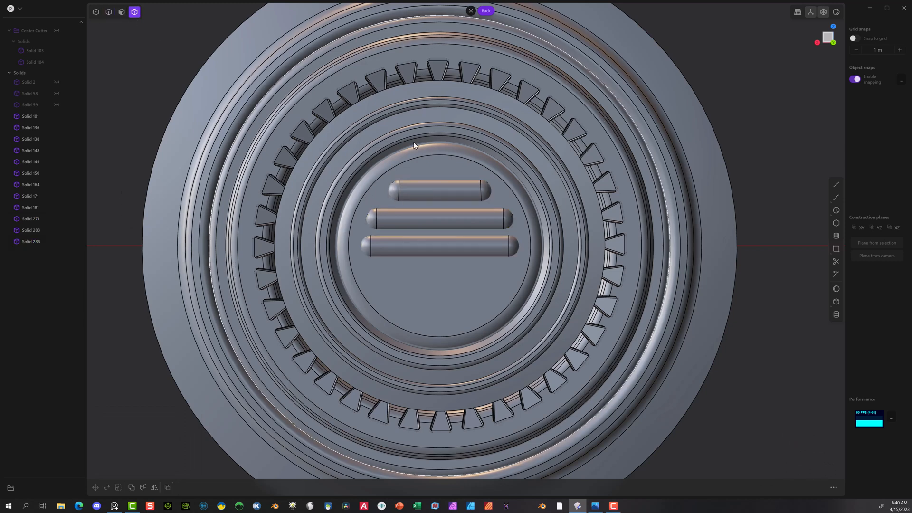
pyautogui.click(451, 187)
pyautogui.click(441, 217)
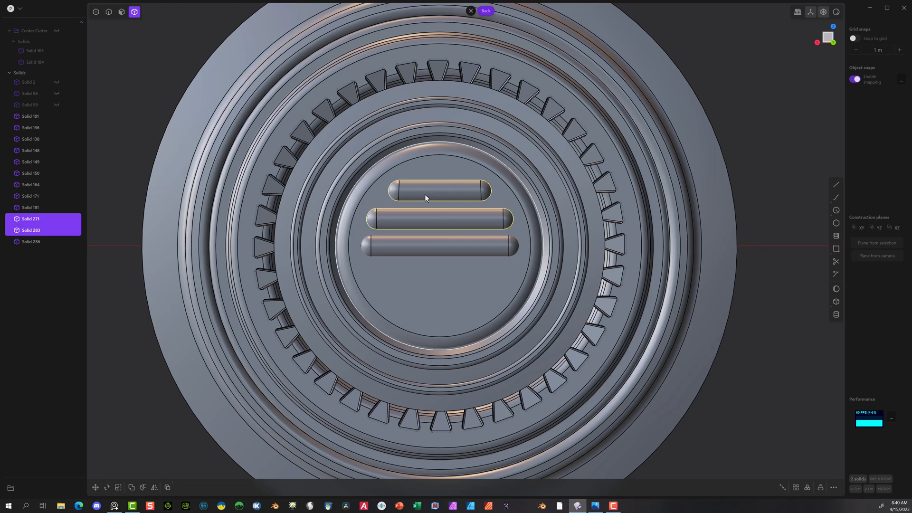
pyautogui.click(155, 488)
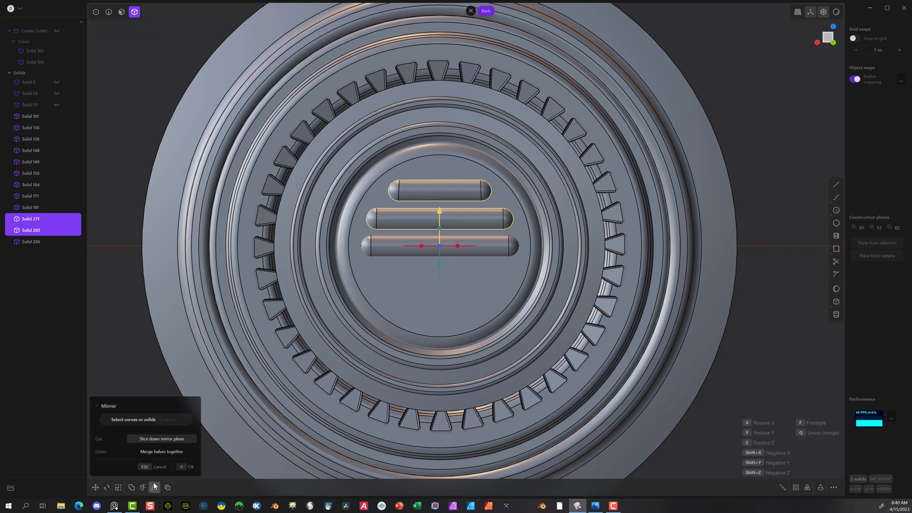
pyautogui.click(440, 229)
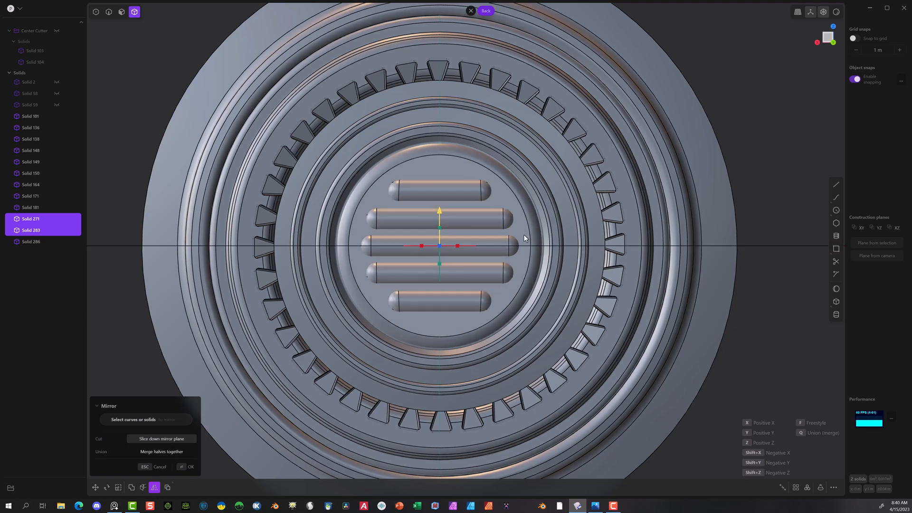
pyautogui.click(186, 470)
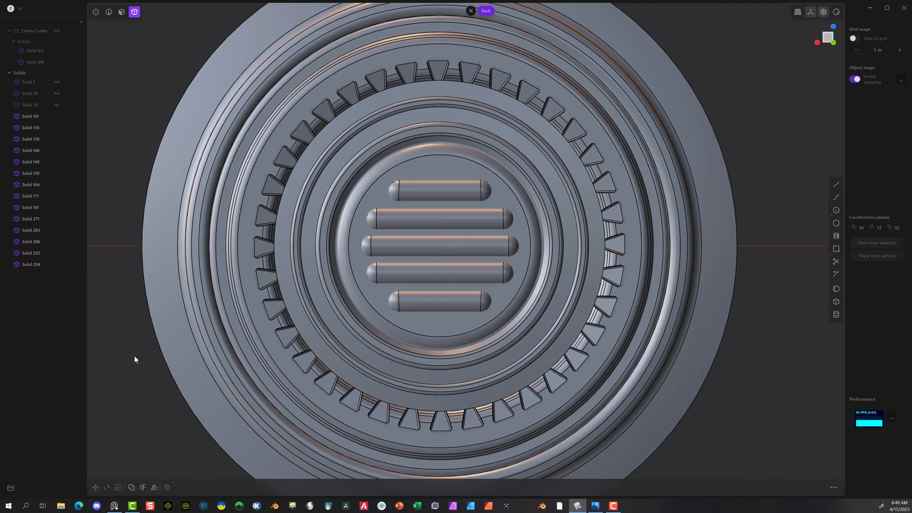
# Step: Select all five bars and move them about -0.0414 m along Y so they sit partly embedded in the centre disc
pyautogui.click(443, 187)
pyautogui.click(438, 218)
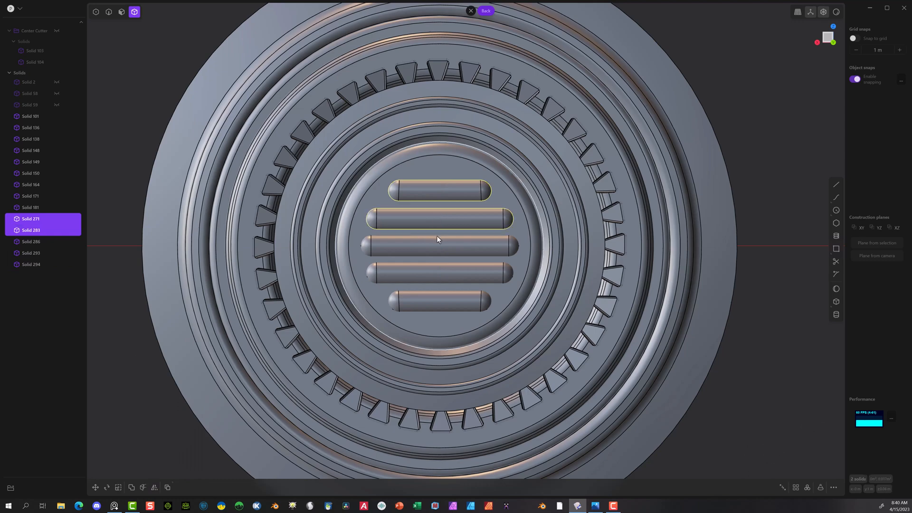
pyautogui.click(435, 245)
pyautogui.click(431, 271)
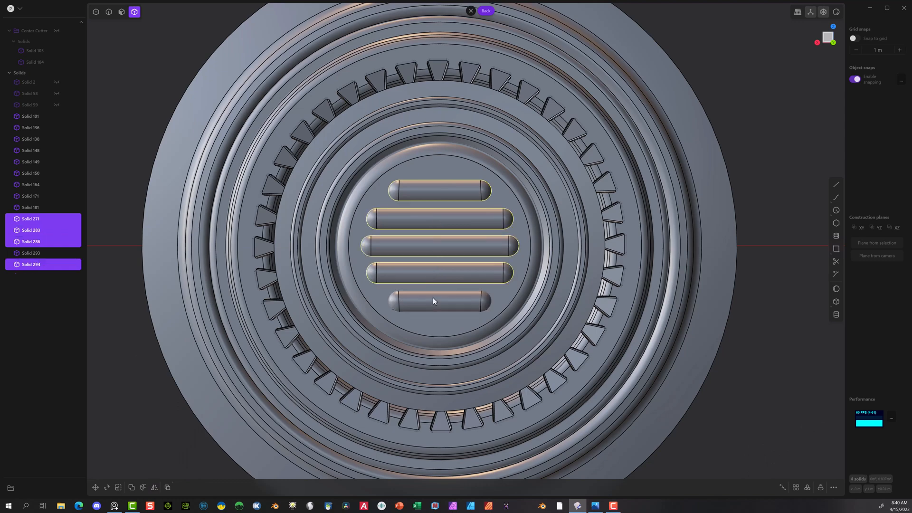
pyautogui.click(432, 297)
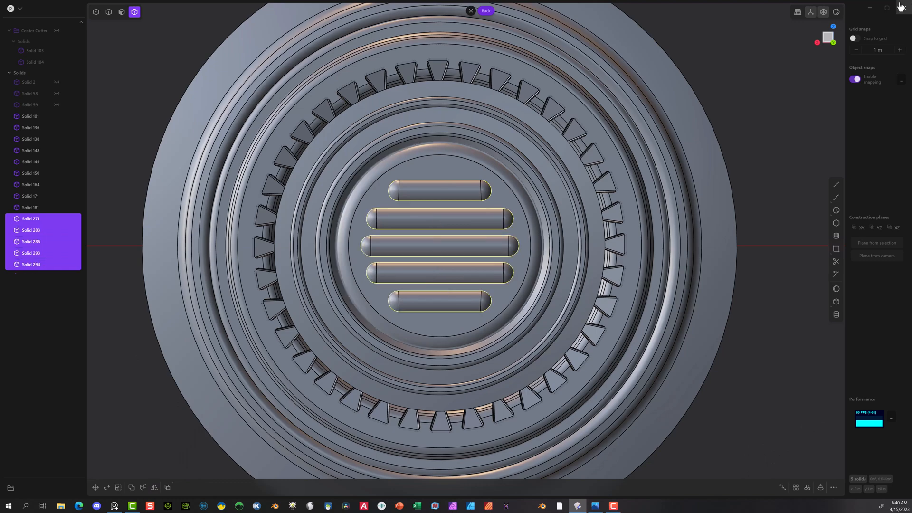
pyautogui.click(816, 42)
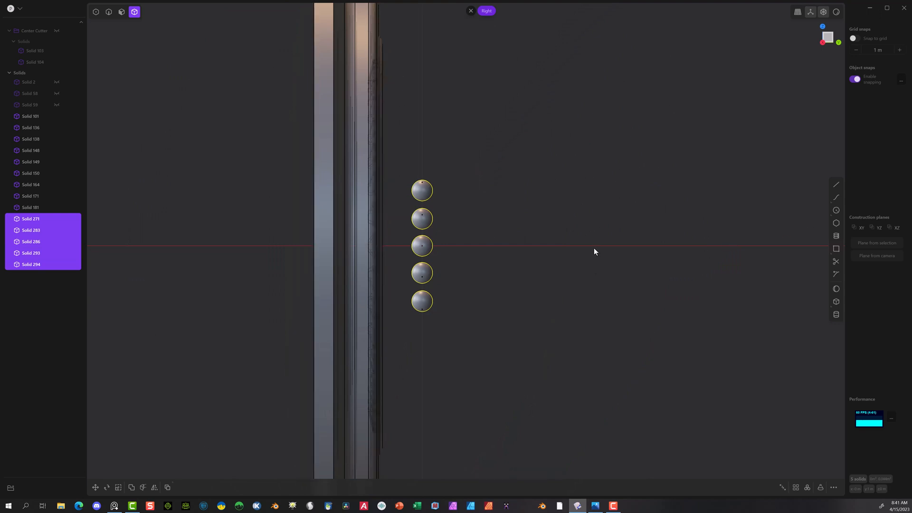
pyautogui.press('g')
pyautogui.moveTo(455, 247); pyautogui.dragTo(413, 246)
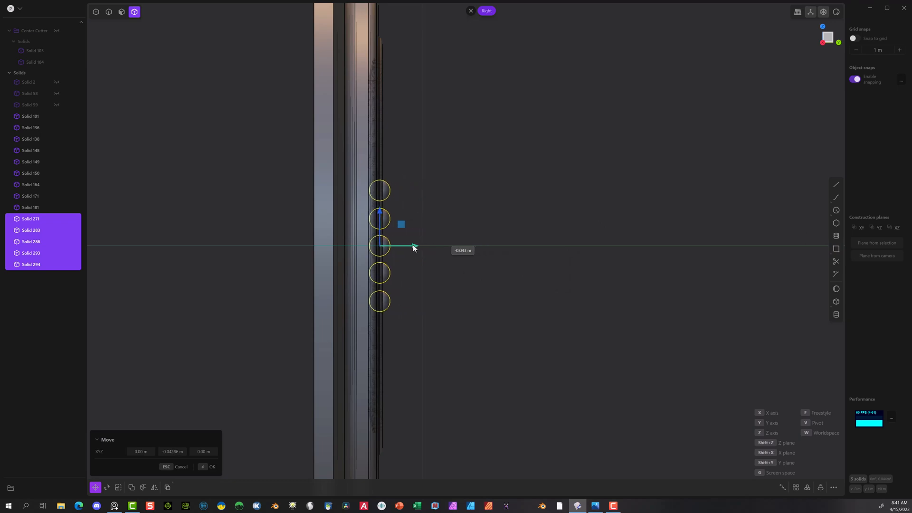
pyautogui.moveTo(414, 244); pyautogui.dragTo(457, 262, button='middle')
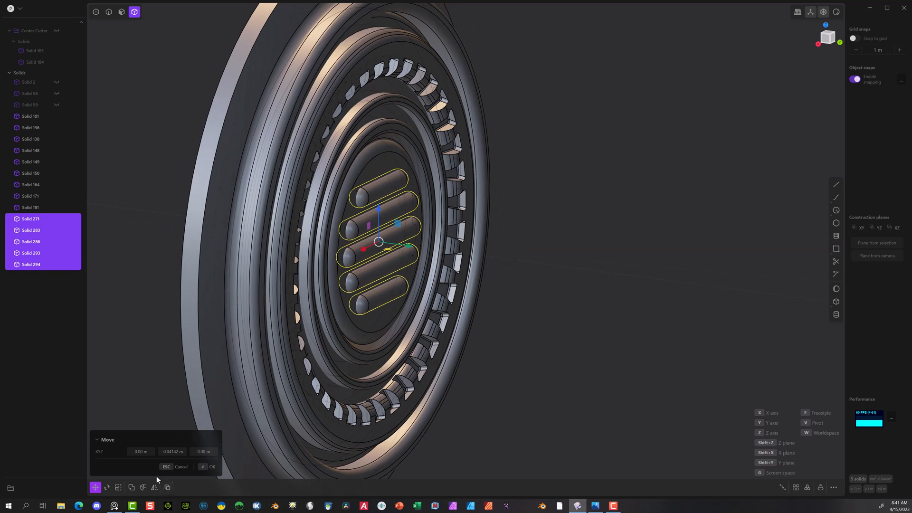
pyautogui.click(201, 467)
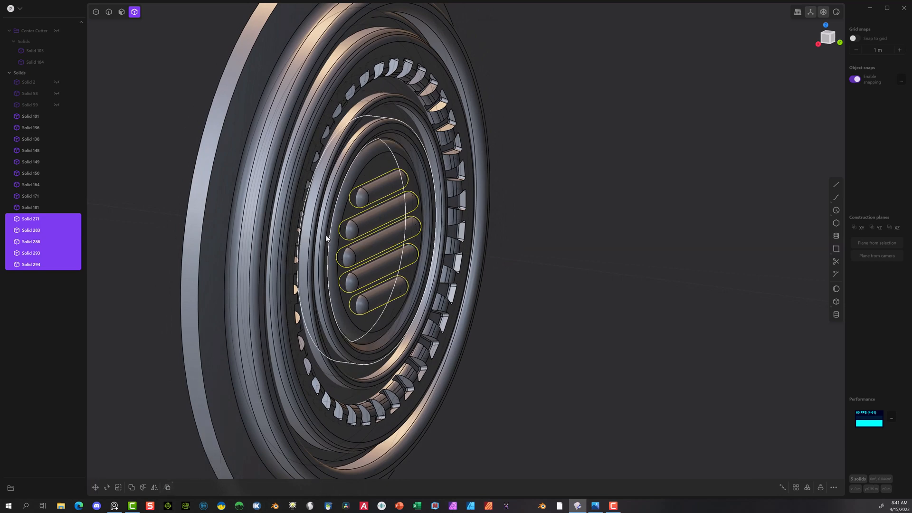
# Step: Union the five bars with the centre disc, Solid 164, into a single solid
pyautogui.keyDown('shift'); pyautogui.click(377, 170); pyautogui.keyUp('shift')
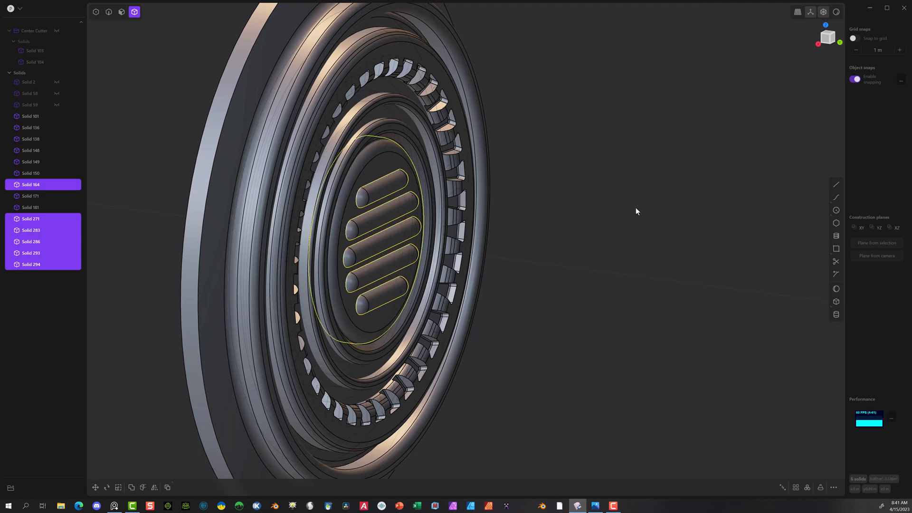
pyautogui.press('q')
pyautogui.press('q')
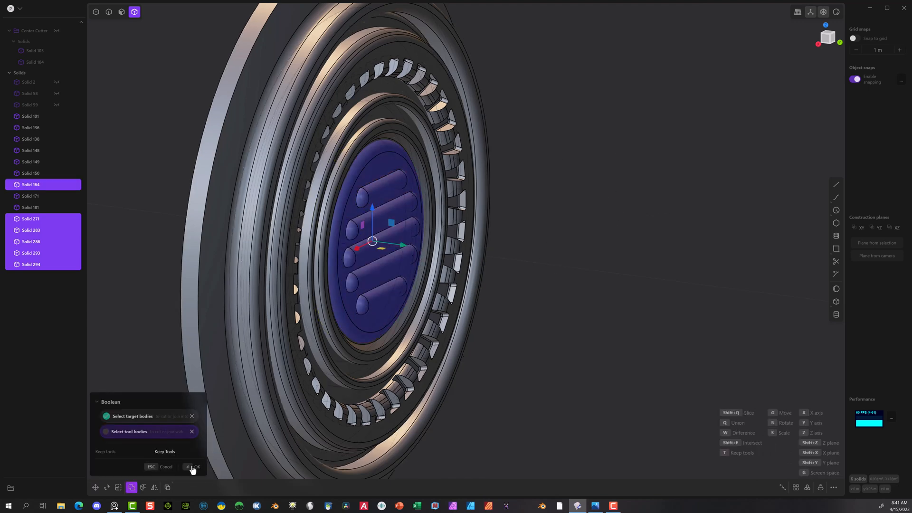
pyautogui.click(192, 468)
# Step: Fillet the edges where the five bars meet the centre disc by about 0.004 m
pyautogui.scroll(3, 410, 190)
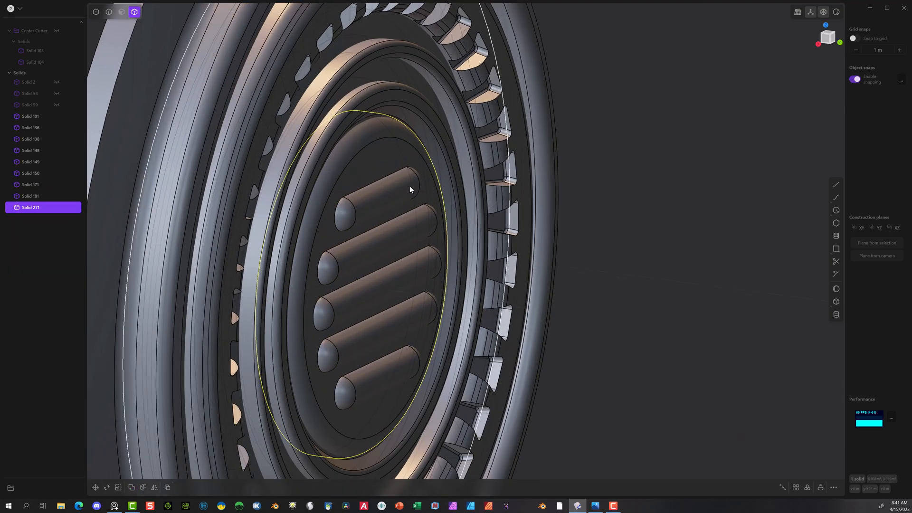
pyautogui.scroll(1, 410, 189)
pyautogui.moveTo(506, 189); pyautogui.dragTo(369, 171, button='middle')
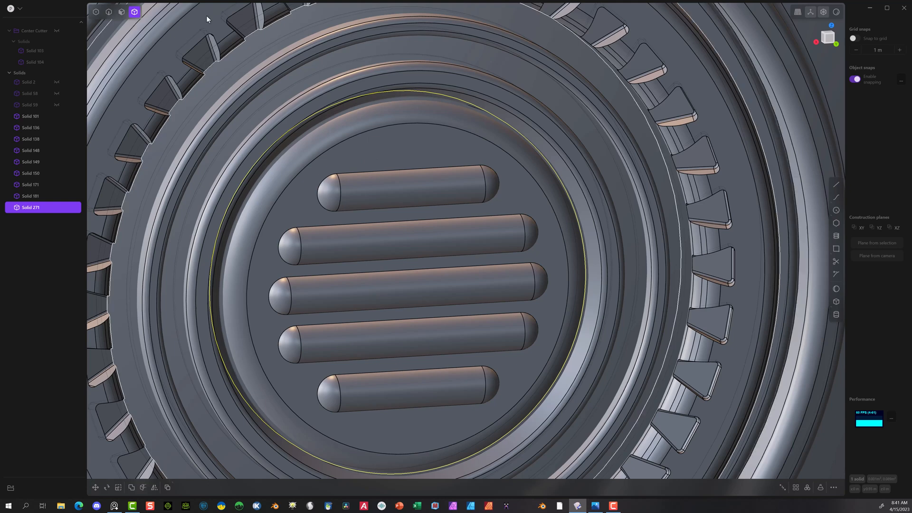
pyautogui.click(109, 13)
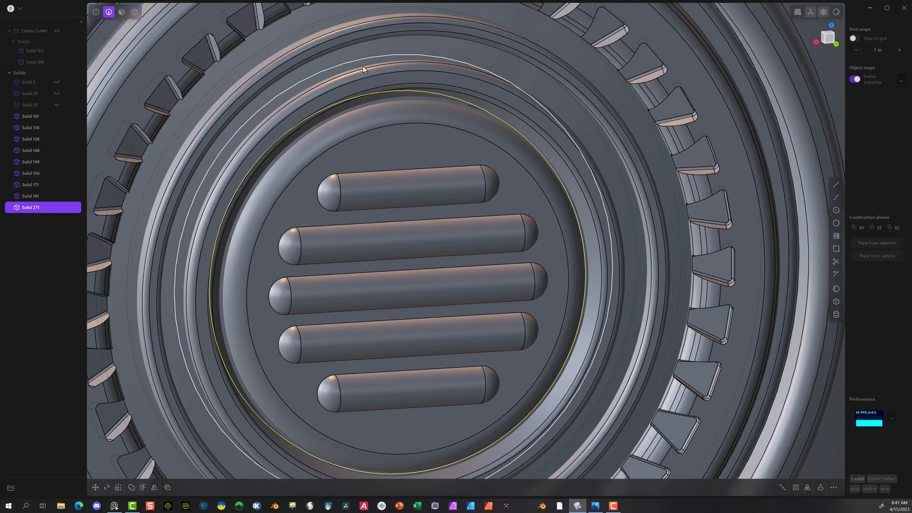
pyautogui.click(361, 172)
pyautogui.press('f')
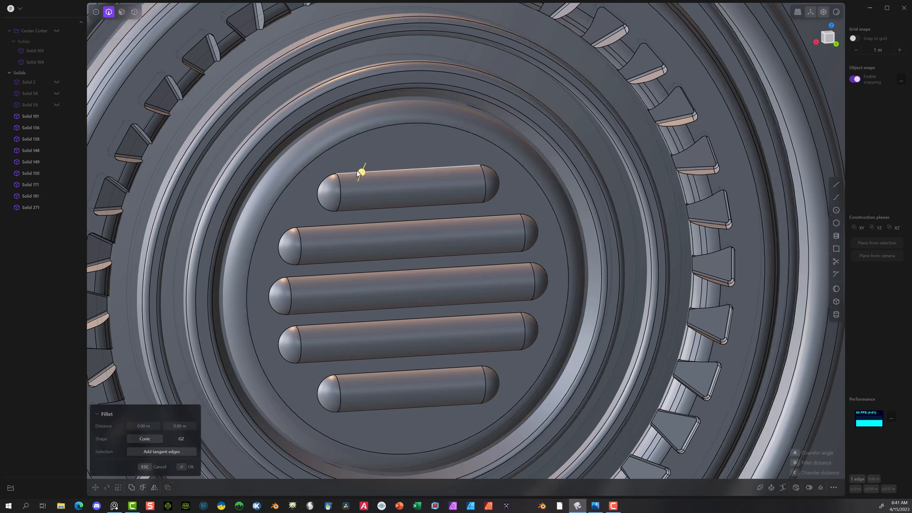
pyautogui.click(378, 226)
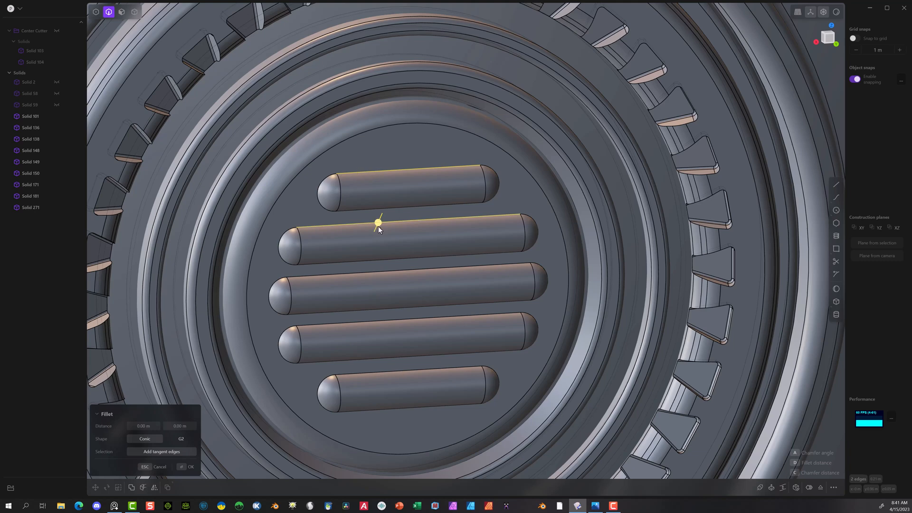
pyautogui.click(390, 270)
pyautogui.click(395, 321)
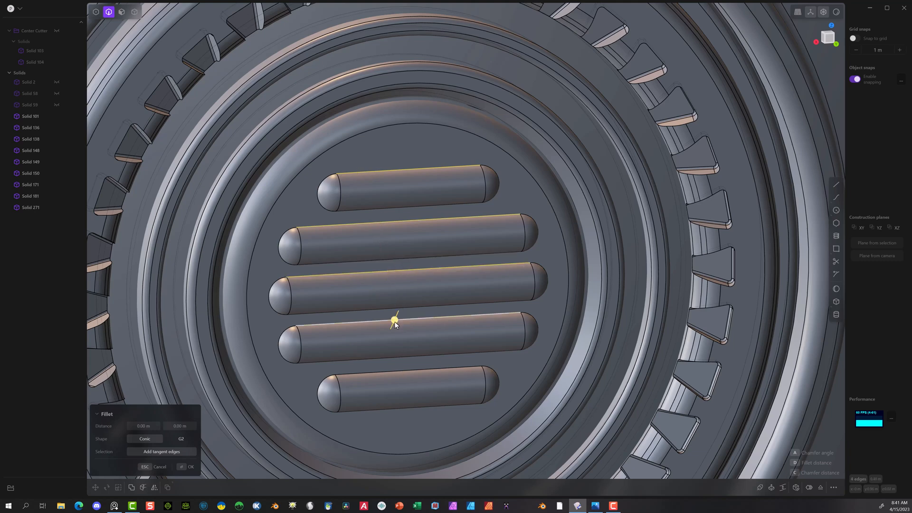
pyautogui.click(398, 367)
pyautogui.moveTo(400, 370); pyautogui.dragTo(404, 374)
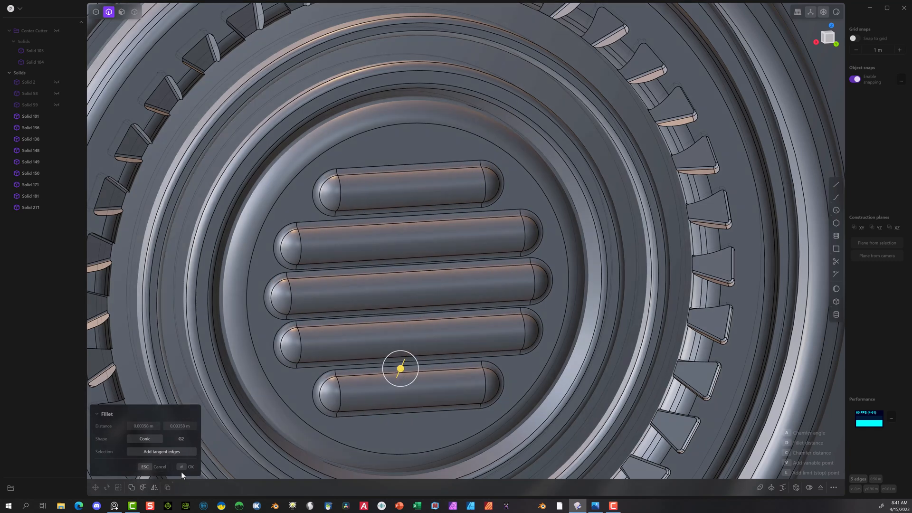
pyautogui.click(183, 467)
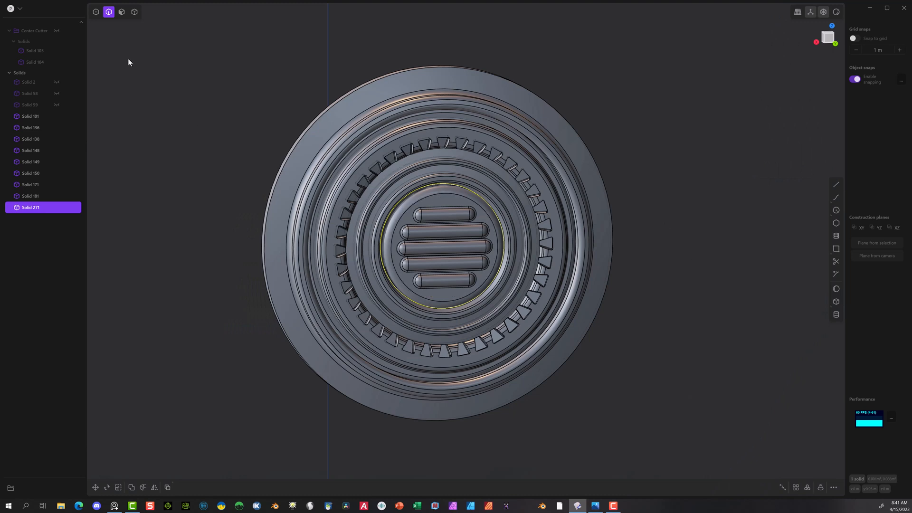
# Step: Hide the barred centre disc to examine the recess behind it, and show the disc again
pyautogui.click(132, 43)
pyautogui.click(139, 13)
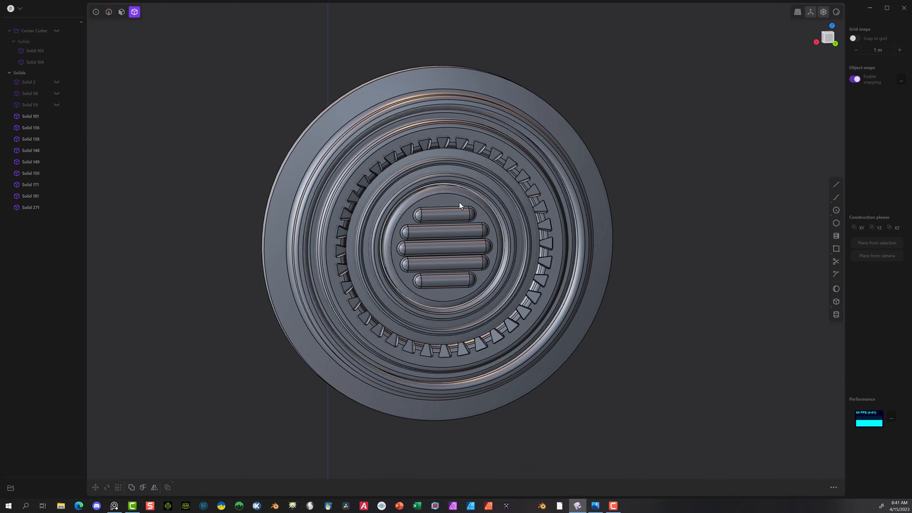
pyautogui.click(465, 238)
pyautogui.moveTo(465, 238); pyautogui.dragTo(439, 216, button='middle')
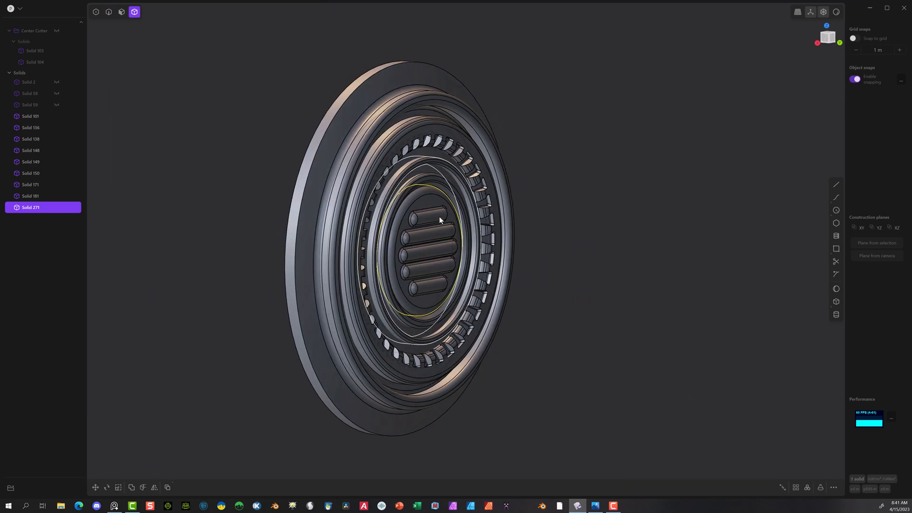
pyautogui.press('h')
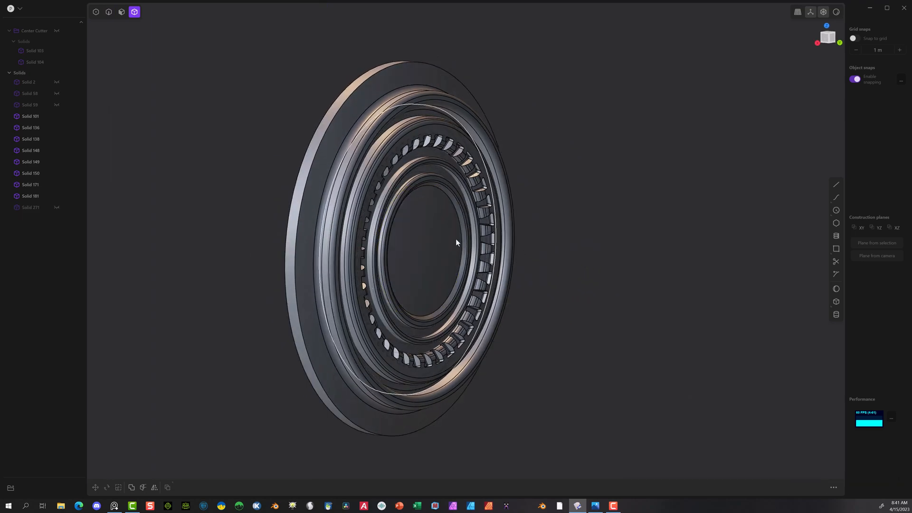
pyautogui.moveTo(481, 209)
pyautogui.mouseDown(button='middle')
pyautogui.moveTo(436, 189)
pyautogui.moveTo(347, 182)
pyautogui.moveTo(362, 213)
pyautogui.moveTo(478, 224)
pyautogui.mouseUp(button='middle')
pyautogui.scroll(2, 223, 80)
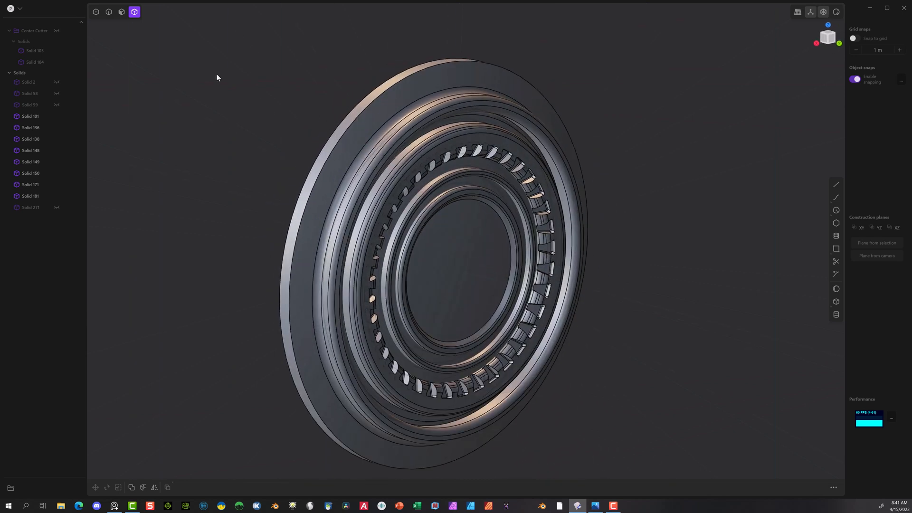
pyautogui.click(56, 208)
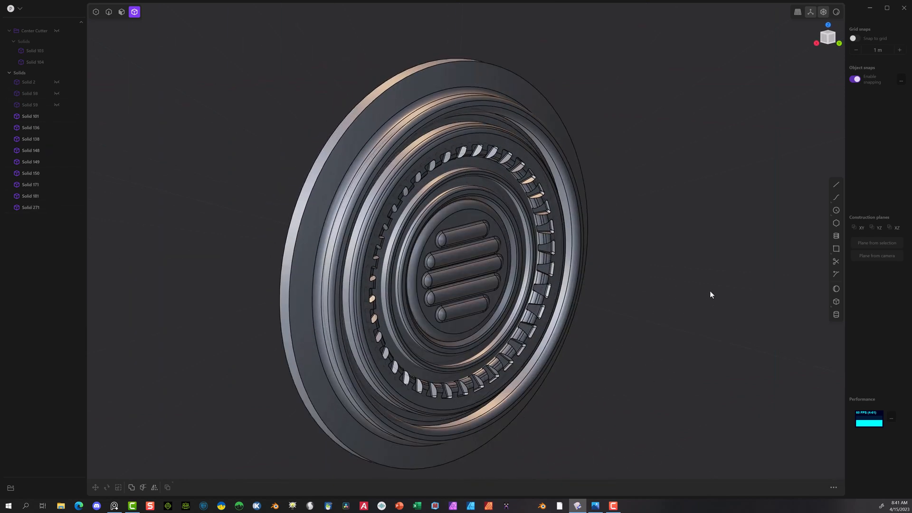
# Step: Hide the centre disc, Solid 271, to expose the flat recessed face inside the inner ring
pyautogui.scroll(3, 426, 128)
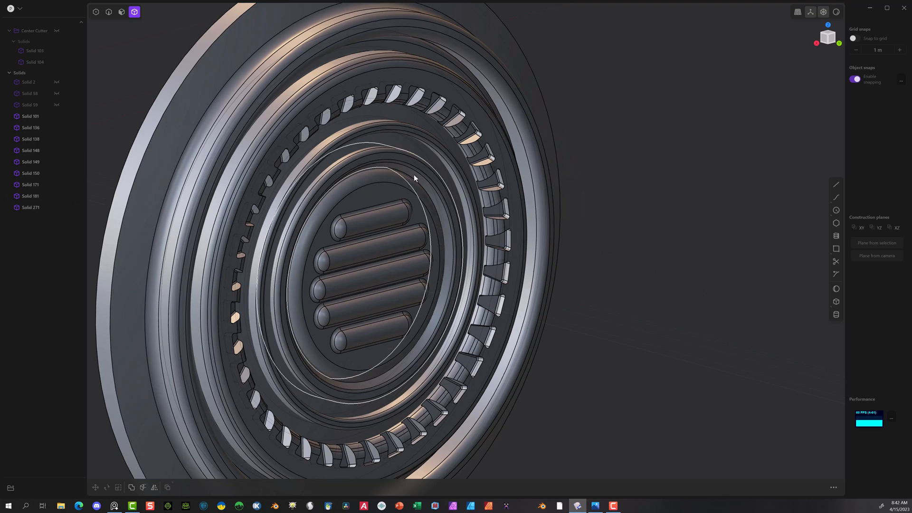
pyautogui.scroll(-4, 407, 179)
pyautogui.moveTo(406, 180); pyautogui.dragTo(386, 174, button='middle')
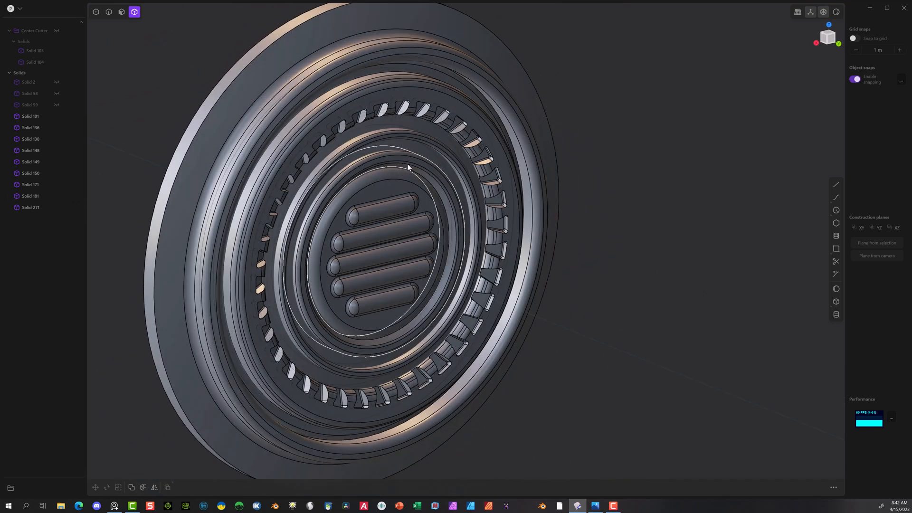
pyautogui.click(359, 184)
pyautogui.press('h')
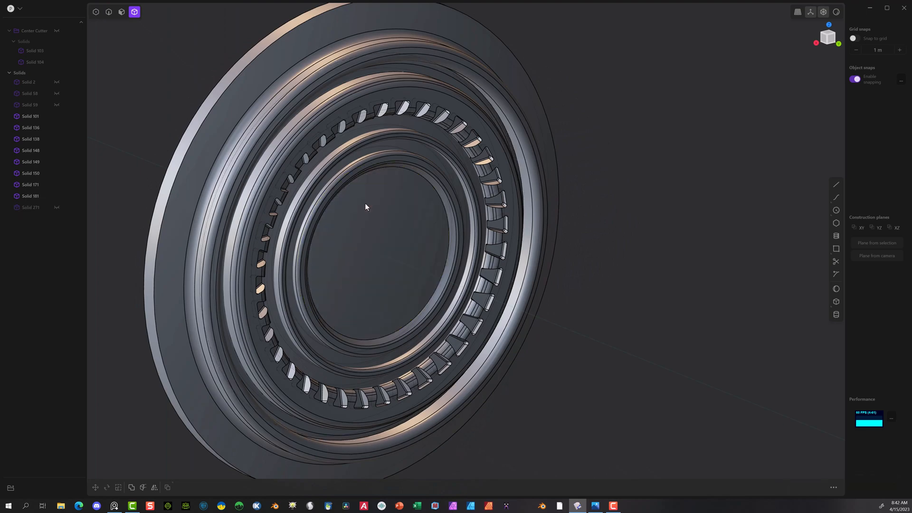
pyautogui.moveTo(420, 206); pyautogui.dragTo(366, 235, button='middle')
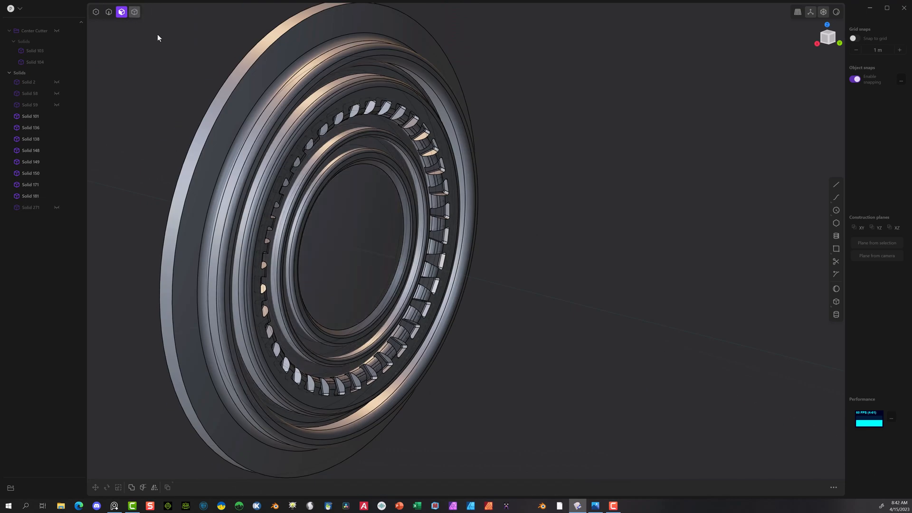
# Step: Draw a circle of about 0.105 m radius from the centre of the flat recessed face out to its rim, in the back view
pyautogui.click(360, 239)
pyautogui.moveTo(635, 214); pyautogui.dragTo(547, 194, button='middle')
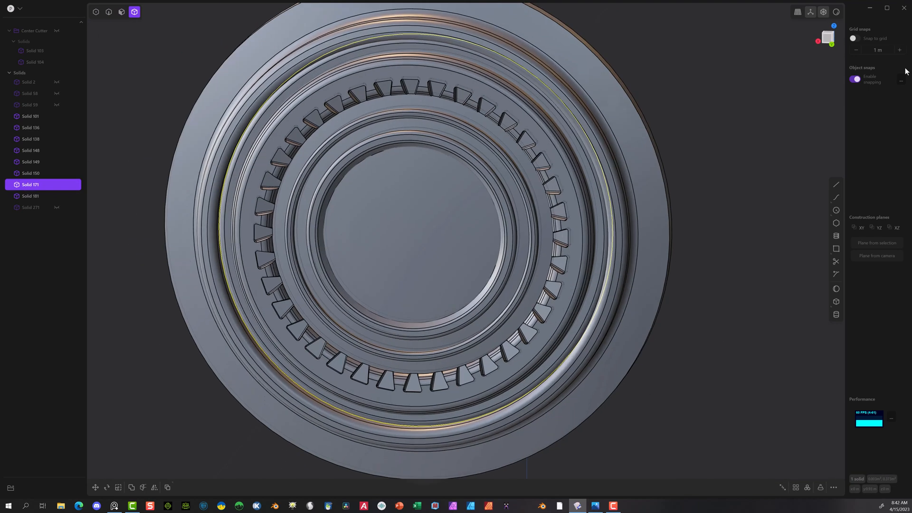
pyautogui.click(831, 42)
pyautogui.click(836, 210)
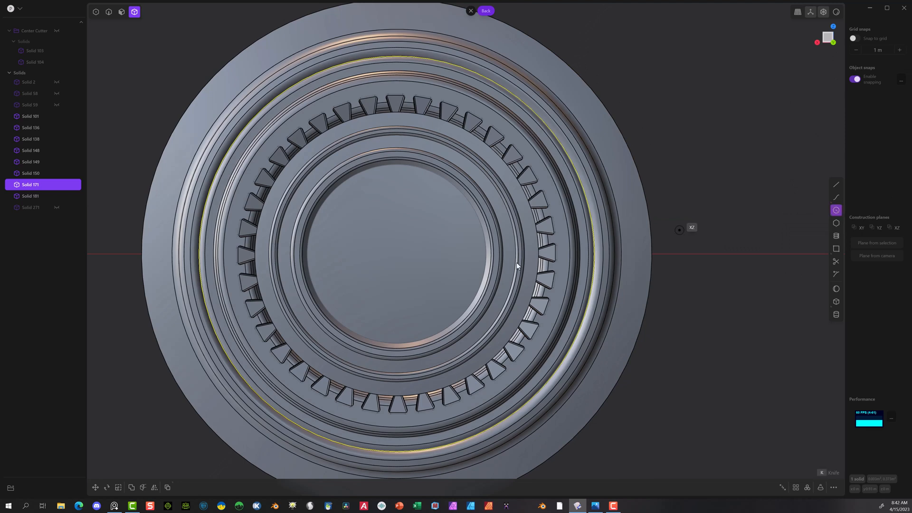
pyautogui.click(397, 255)
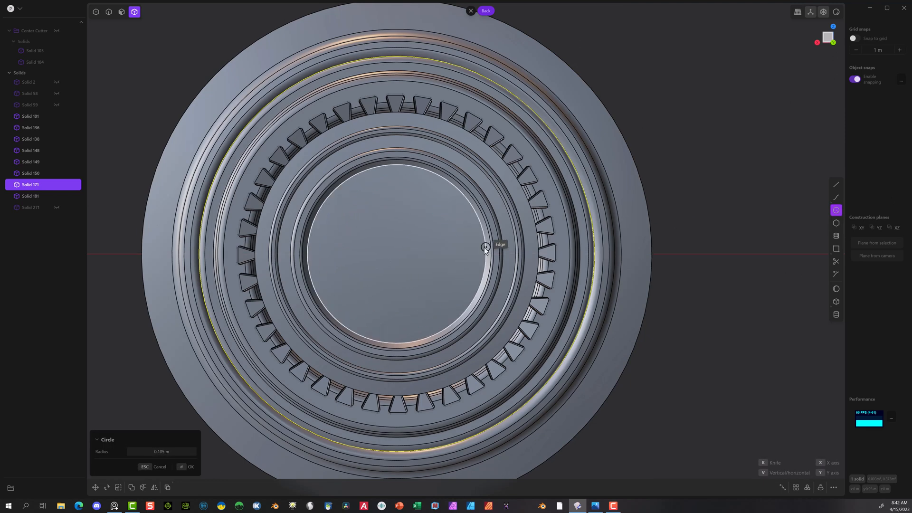
pyautogui.click(188, 467)
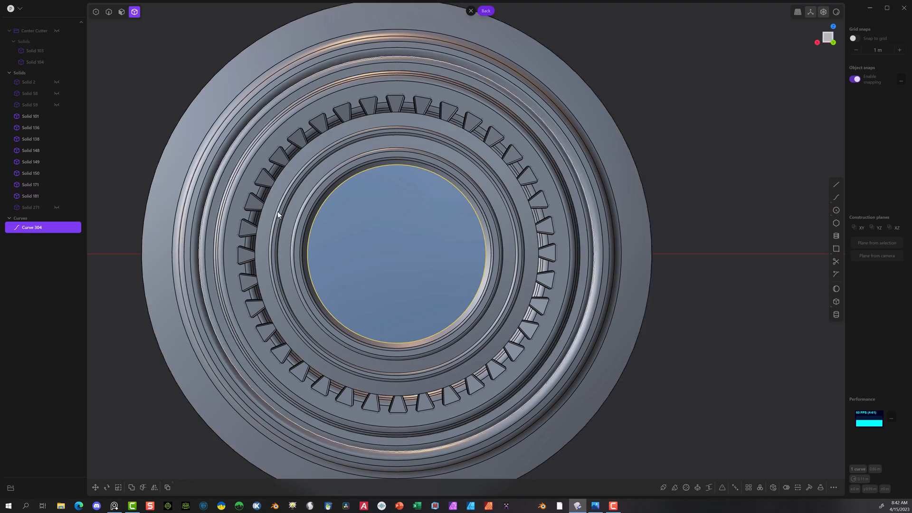
pyautogui.press('Escape')
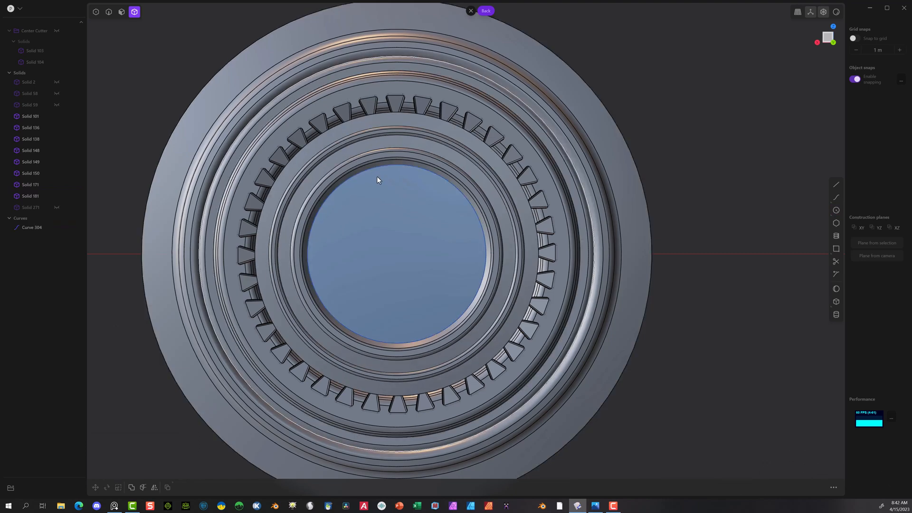
# Step: Cut the recessed base, Solid 171, with the circle to separate its central disc
pyautogui.moveTo(431, 247); pyautogui.dragTo(339, 185, button='middle')
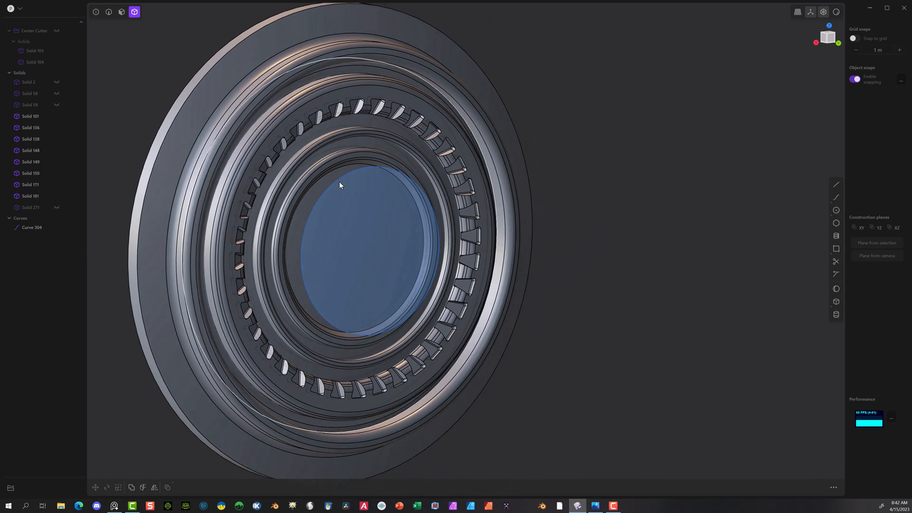
pyautogui.click(309, 197)
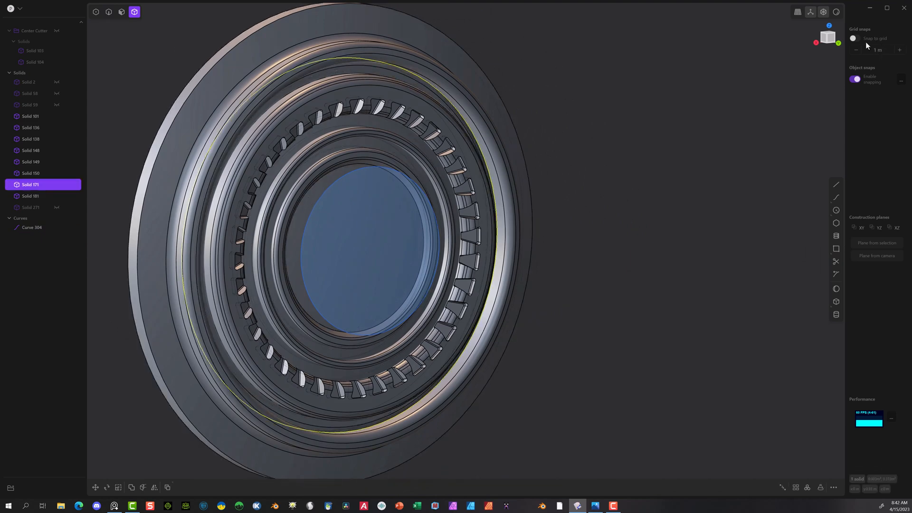
pyautogui.click(838, 44)
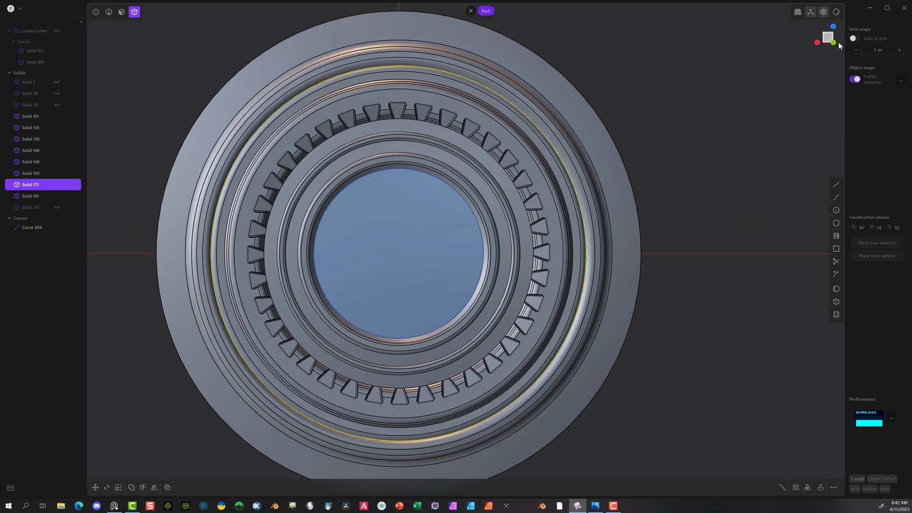
pyautogui.click(143, 488)
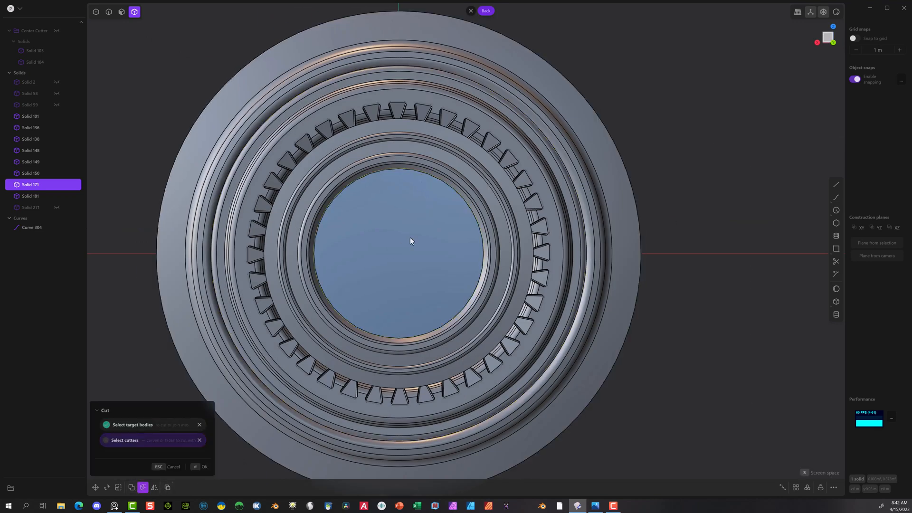
pyautogui.click(200, 468)
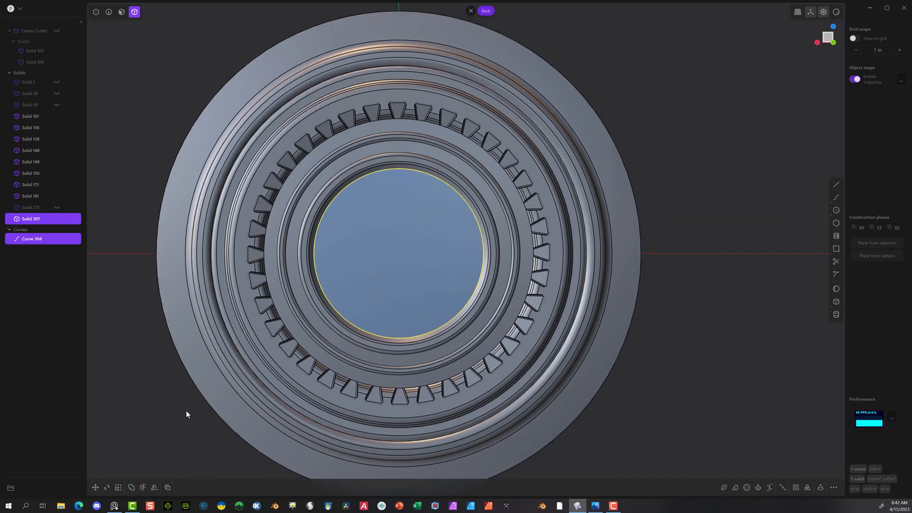
# Step: Delete the cutting circle and the separated disc to open a hole inside the inner ring
pyautogui.click(32, 239)
pyautogui.press('Delete')
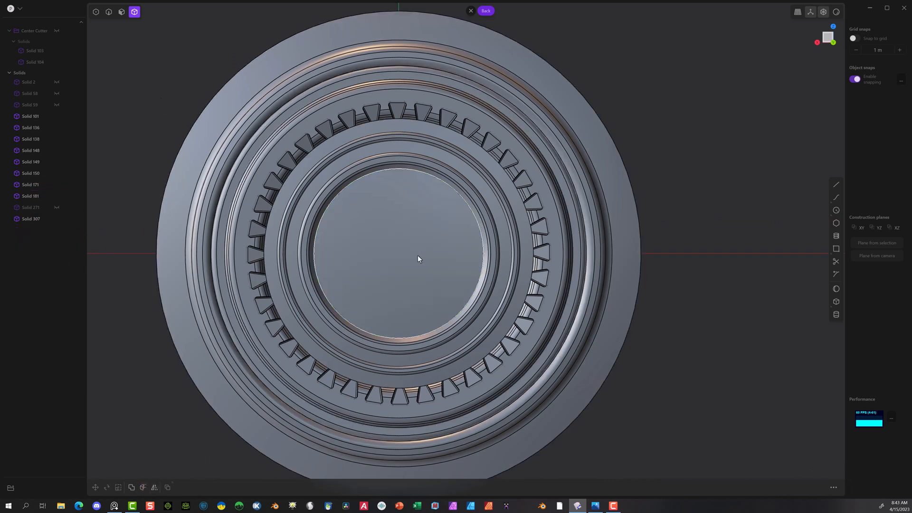
pyautogui.click(420, 222)
pyautogui.press('Delete')
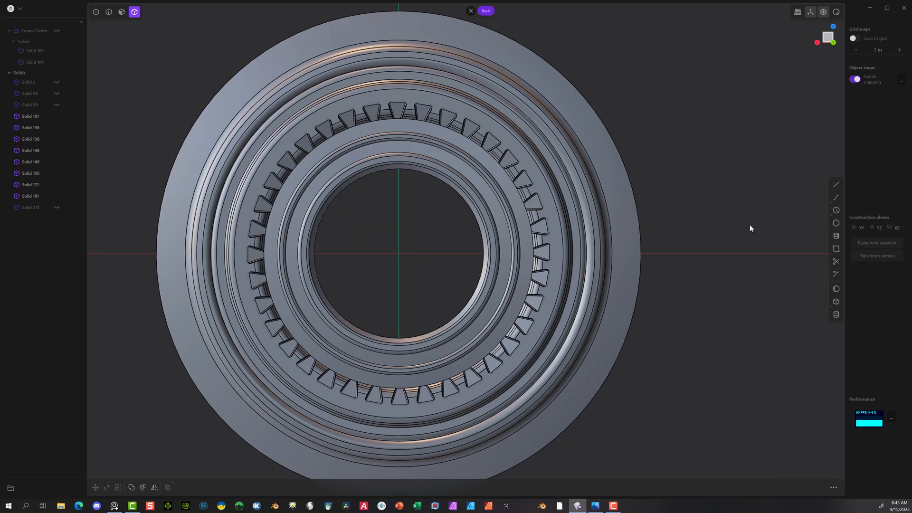
# Step: Fillet the circular inner rim edge of Solid 101, around the central opening, by about 0.006 m
pyautogui.moveTo(750, 226); pyautogui.dragTo(794, 220, button='middle')
pyautogui.moveTo(643, 221); pyautogui.dragTo(668, 258, button='middle')
pyautogui.scroll(3, 542, 257)
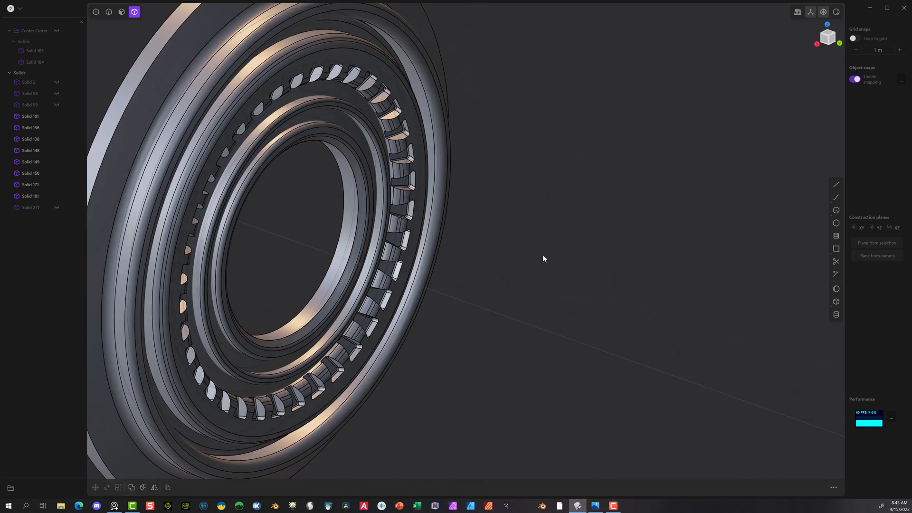
pyautogui.scroll(2, 312, 272)
pyautogui.scroll(-4, 334, 253)
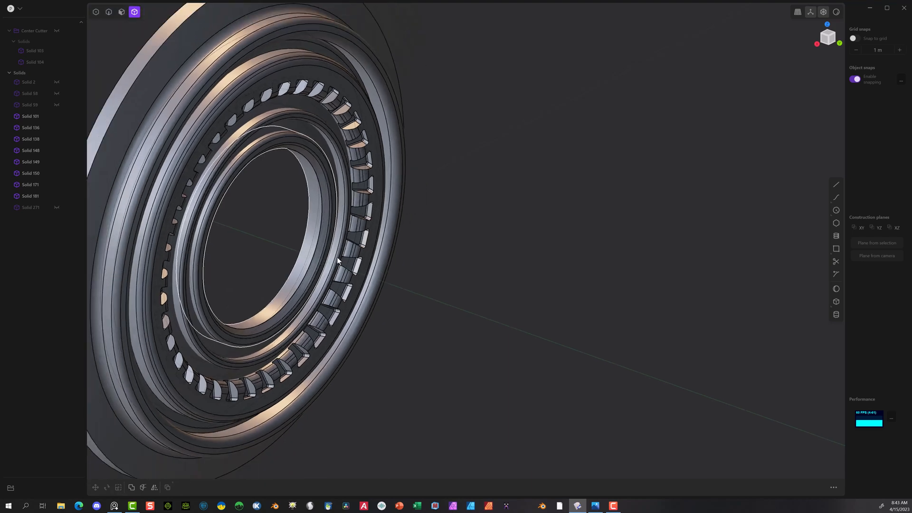
pyautogui.moveTo(299, 189); pyautogui.dragTo(267, 172, button='middle')
pyautogui.scroll(3, 358, 185)
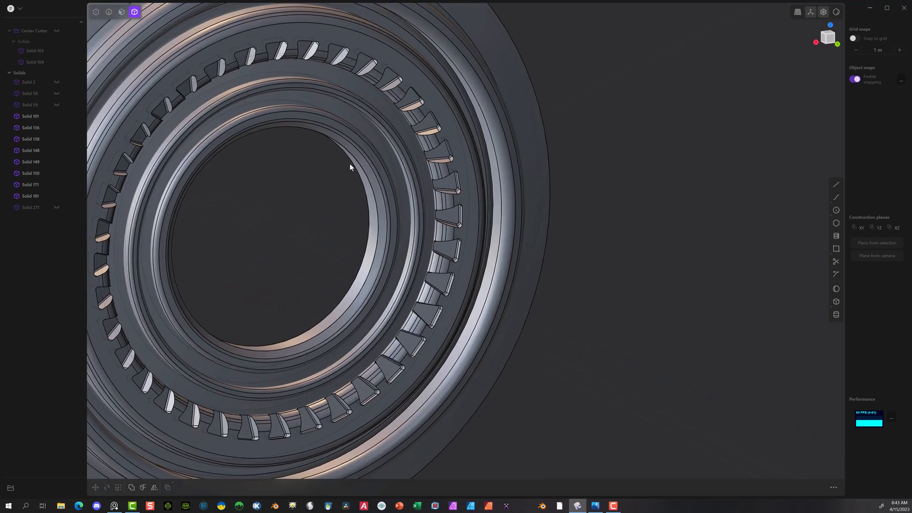
pyautogui.click(276, 93)
pyautogui.moveTo(446, 264); pyautogui.dragTo(463, 207, button='middle')
pyautogui.scroll(2, 463, 207)
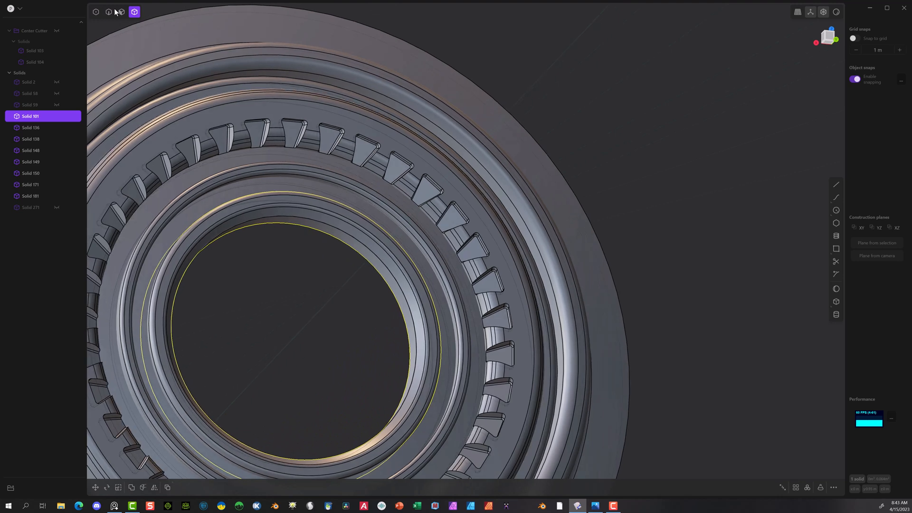
pyautogui.click(109, 13)
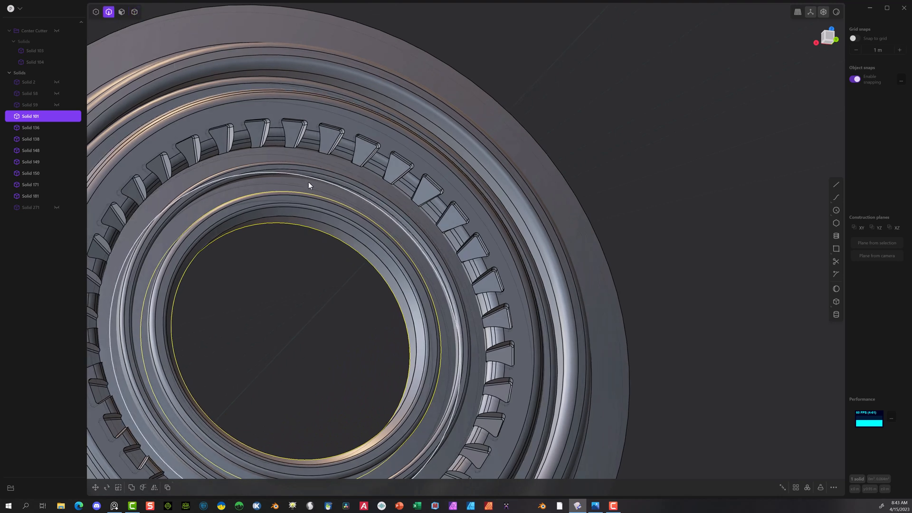
pyautogui.click(328, 224)
pyautogui.press('f')
pyautogui.moveTo(331, 229); pyautogui.dragTo(331, 236)
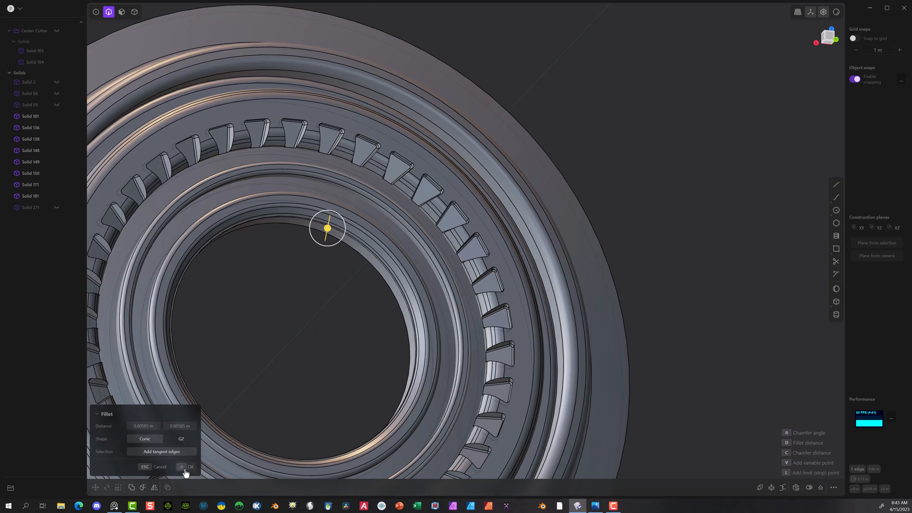
pyautogui.click(186, 469)
# Step: Show the barred centre disc, Solid 271, and examine how it sits inside the filleted rim
pyautogui.scroll(-5, 235, 164)
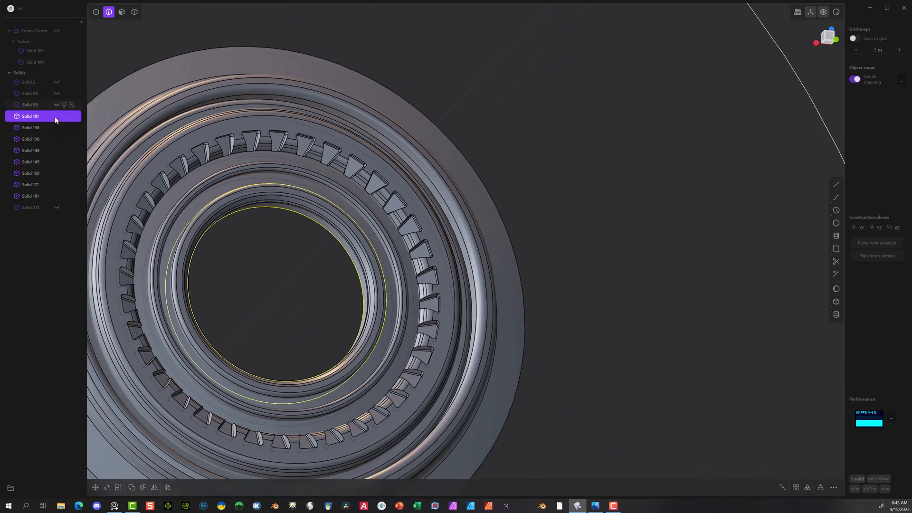
pyautogui.click(57, 207)
pyautogui.moveTo(594, 172); pyautogui.dragTo(454, 185, button='middle')
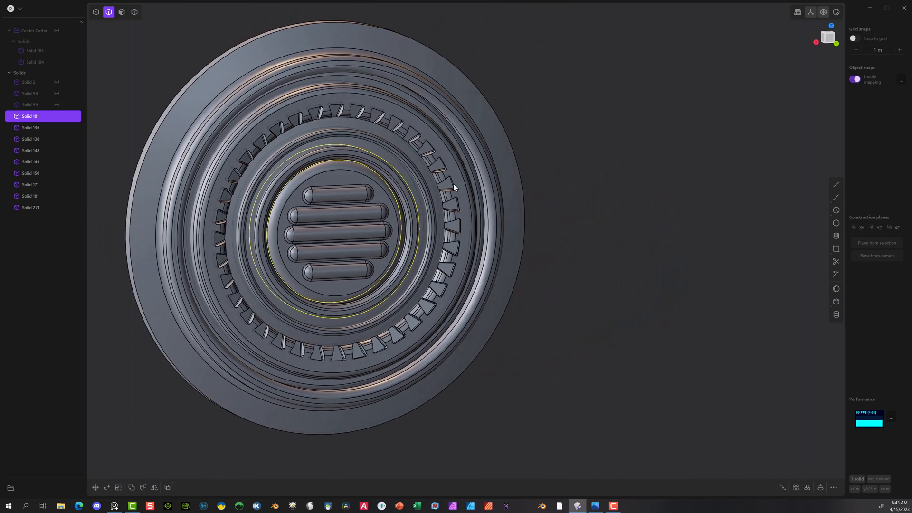
pyautogui.scroll(6, 376, 181)
pyautogui.moveTo(349, 191); pyautogui.dragTo(383, 206, button='middle')
pyautogui.scroll(-3, 384, 206)
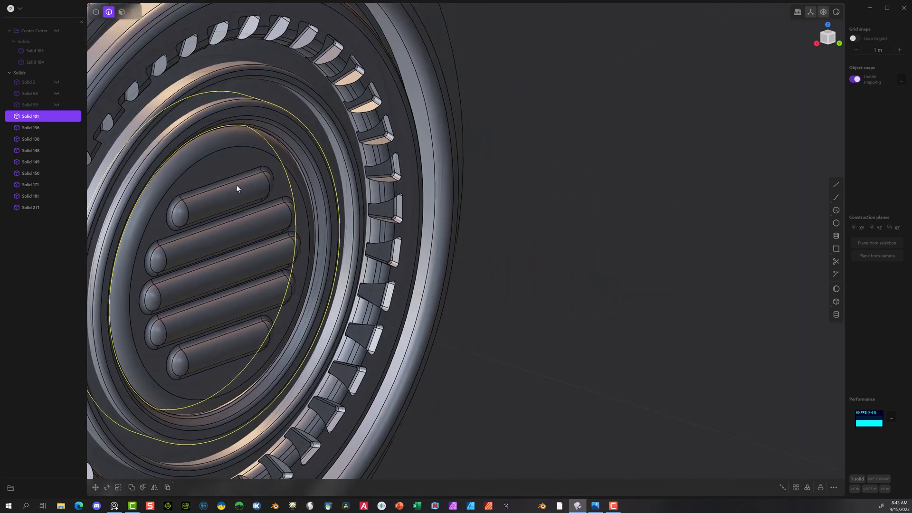
# Step: Offset the ring face between the notched ring and the centre disc by about 0.011 m
pyautogui.moveTo(289, 184); pyautogui.dragTo(252, 186, button='middle')
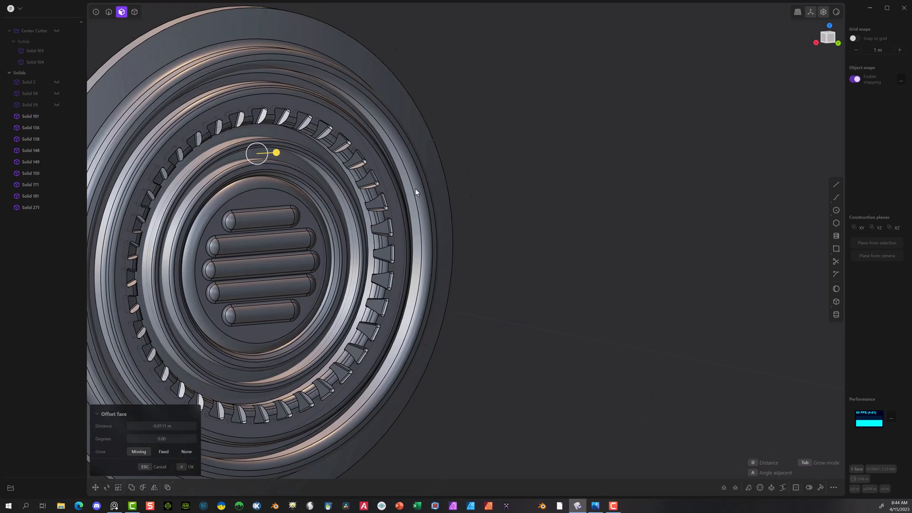
pyautogui.moveTo(415, 188); pyautogui.dragTo(384, 198, button='middle')
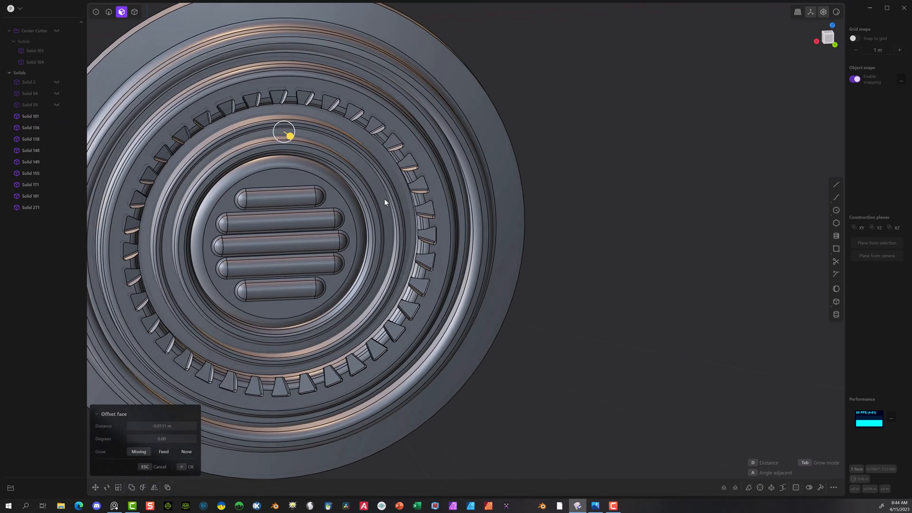
pyautogui.click(188, 466)
# Step: Show the hidden ball parts, Solid 2, Solid 58 and Solid 59, around the finished button
pyautogui.scroll(-8, 547, 285)
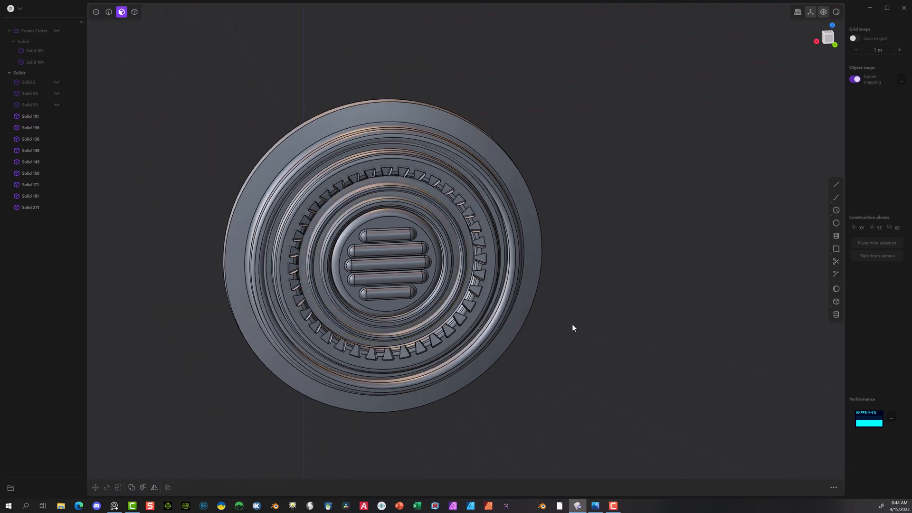
pyautogui.moveTo(572, 327); pyautogui.dragTo(627, 299, button='middle')
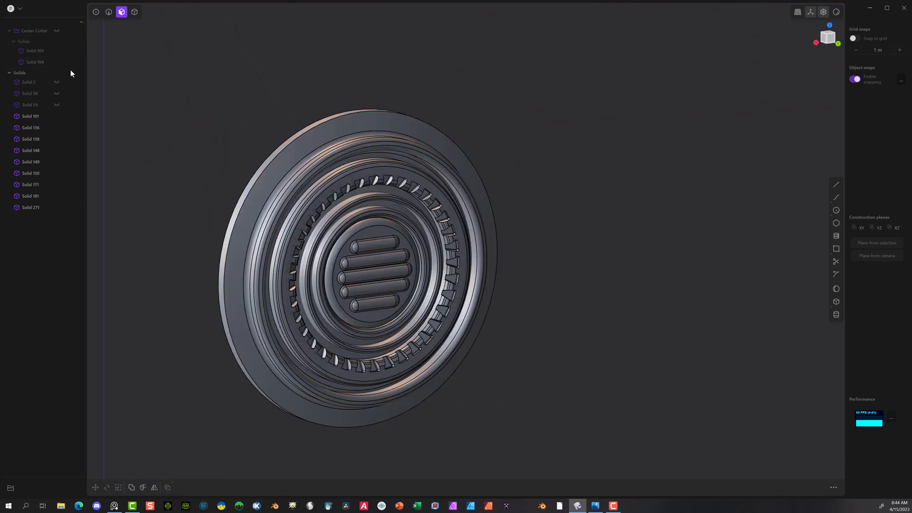
pyautogui.click(55, 82)
pyautogui.click(56, 90)
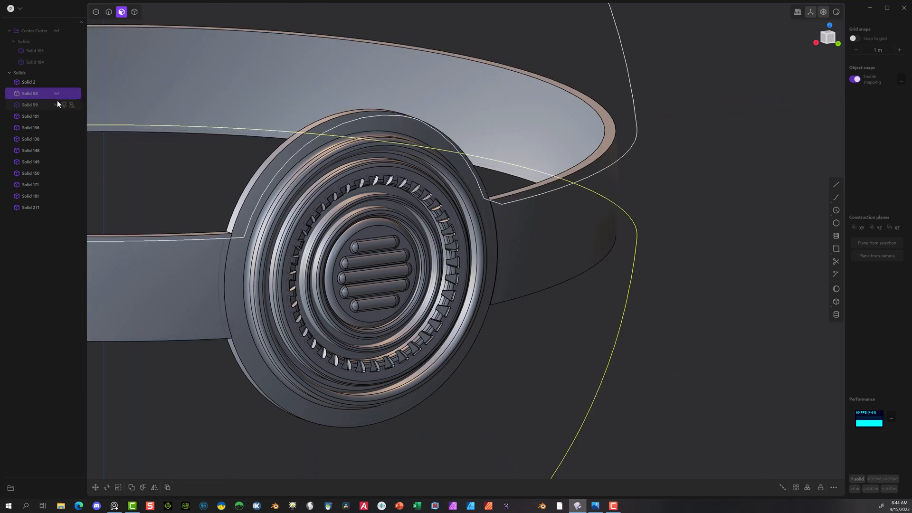
pyautogui.click(57, 102)
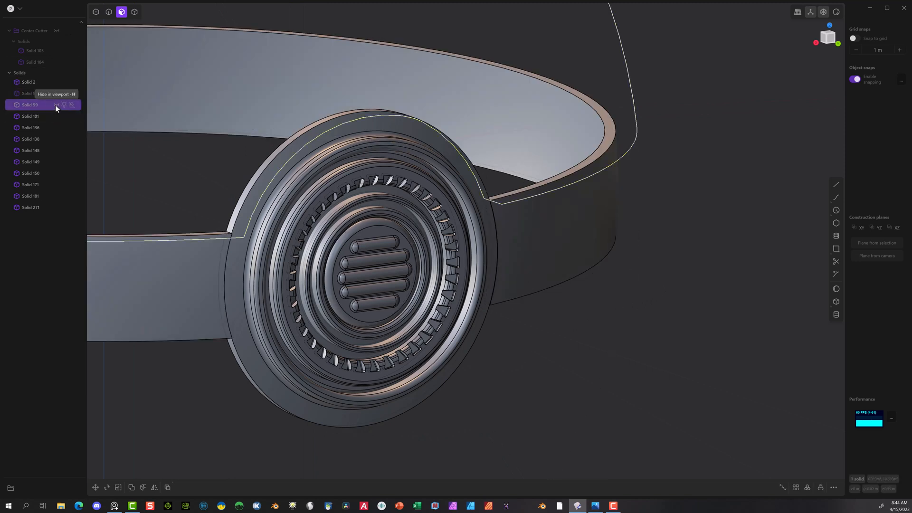
pyautogui.click(55, 105)
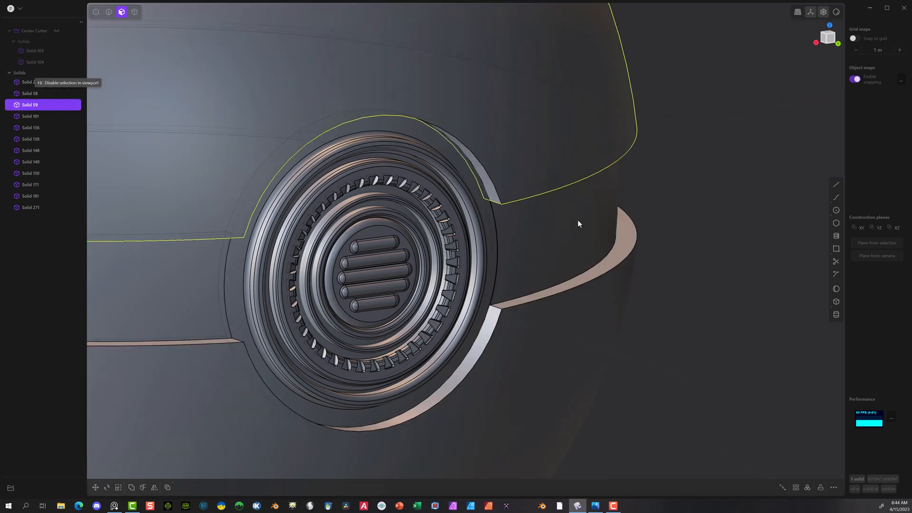
pyautogui.scroll(-6, 579, 221)
pyautogui.scroll(3, 512, 201)
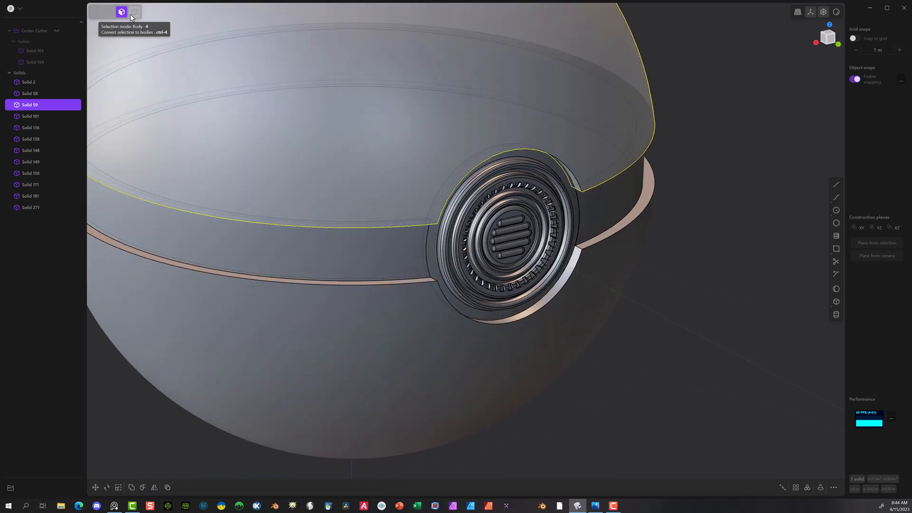
# Step: In the back view, draw a horizontal line about 1.76 m long outward from the upper shell's lower edge, beside the button
pyautogui.click(131, 13)
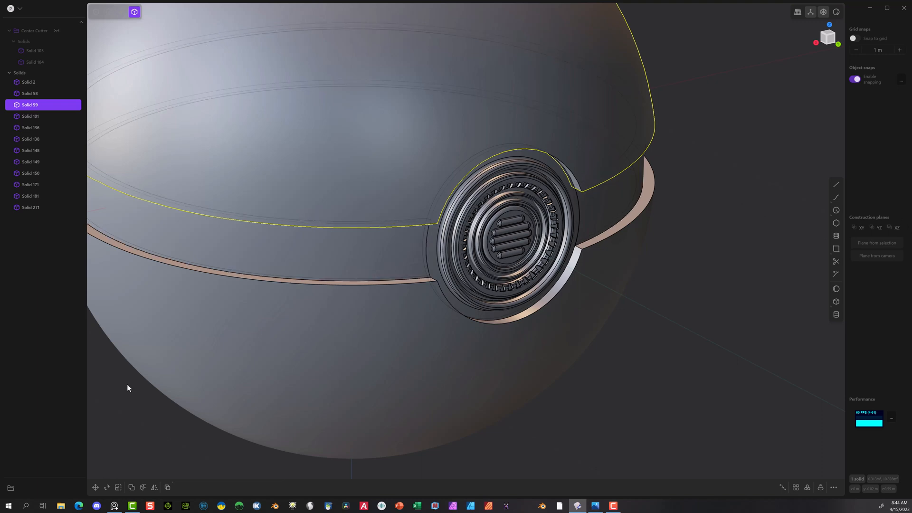
pyautogui.scroll(-8, 690, 270)
pyautogui.scroll(-2, 725, 319)
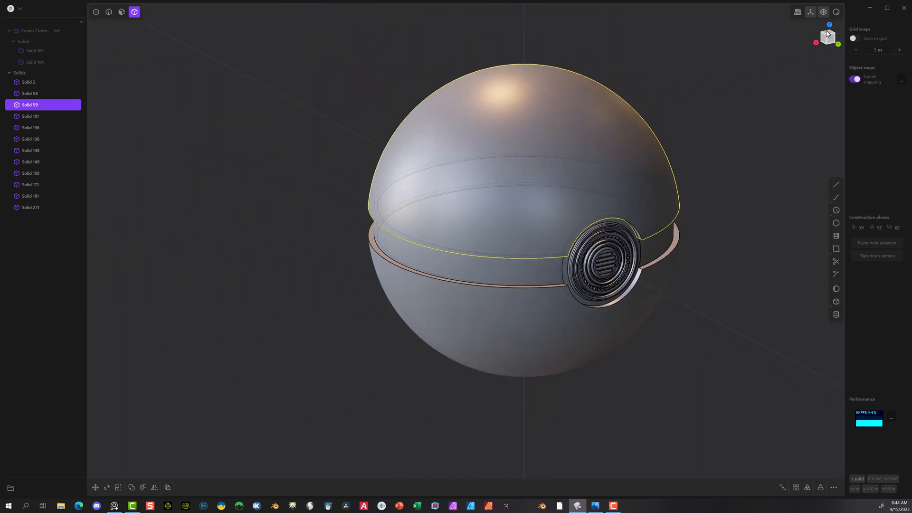
pyautogui.click(817, 43)
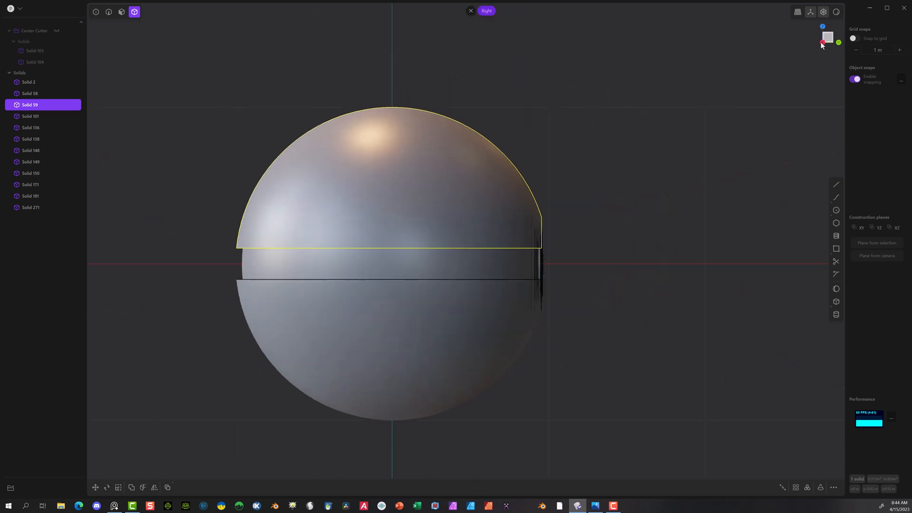
pyautogui.click(838, 43)
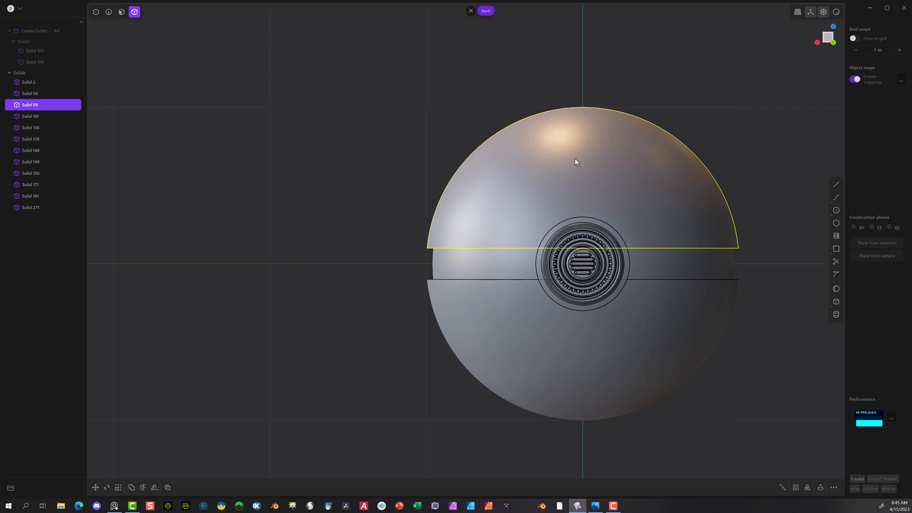
pyautogui.click(836, 185)
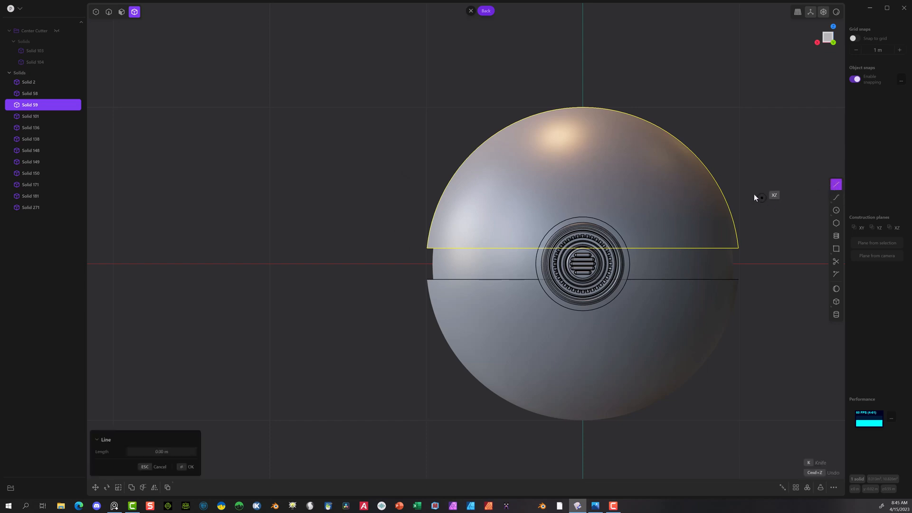
pyautogui.moveTo(775, 126); pyautogui.dragTo(586, 99, button='middle')
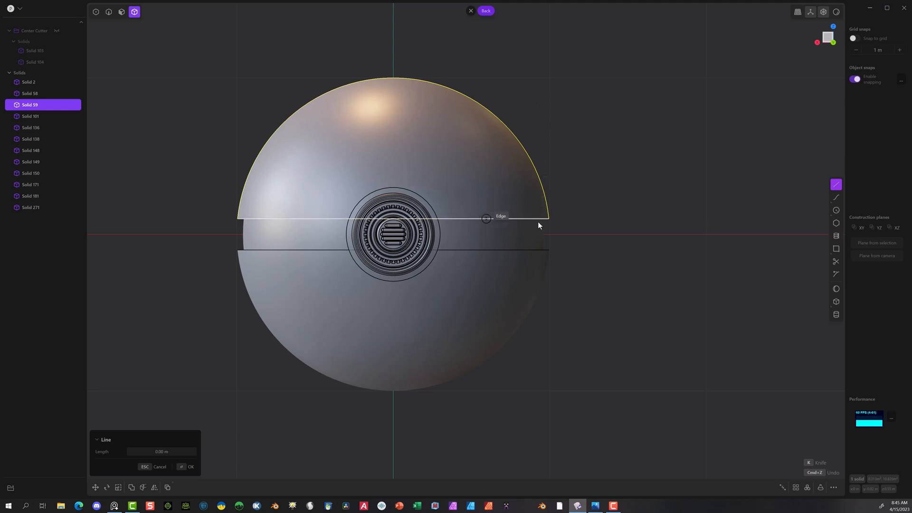
pyautogui.click(472, 219)
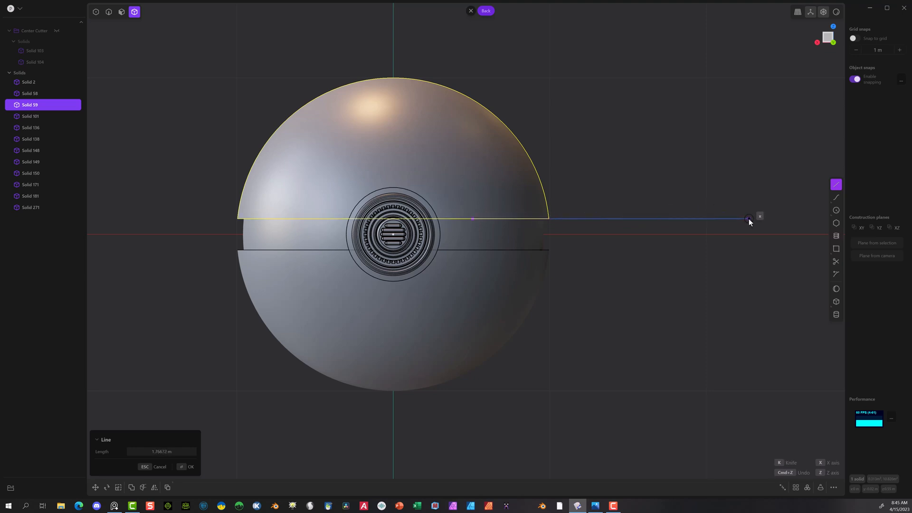
pyautogui.click(747, 219)
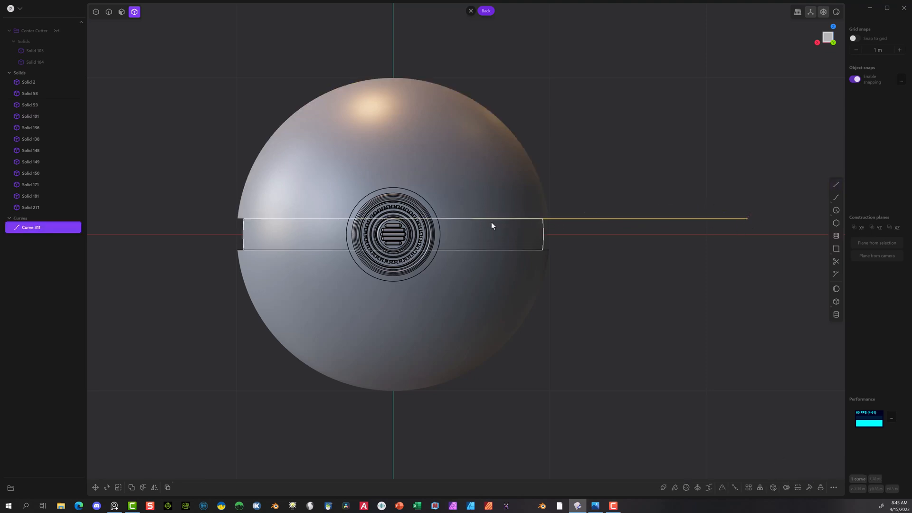
# Step: Draw a polyline from the line's inner end, about 0.3 m vertically up and about 0.88 m diagonally outward past the shell
pyautogui.click(835, 184)
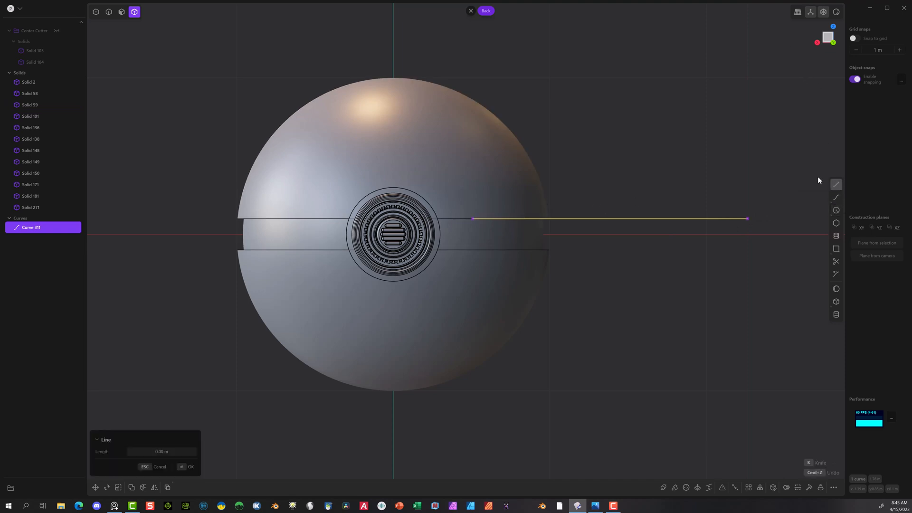
pyautogui.click(473, 219)
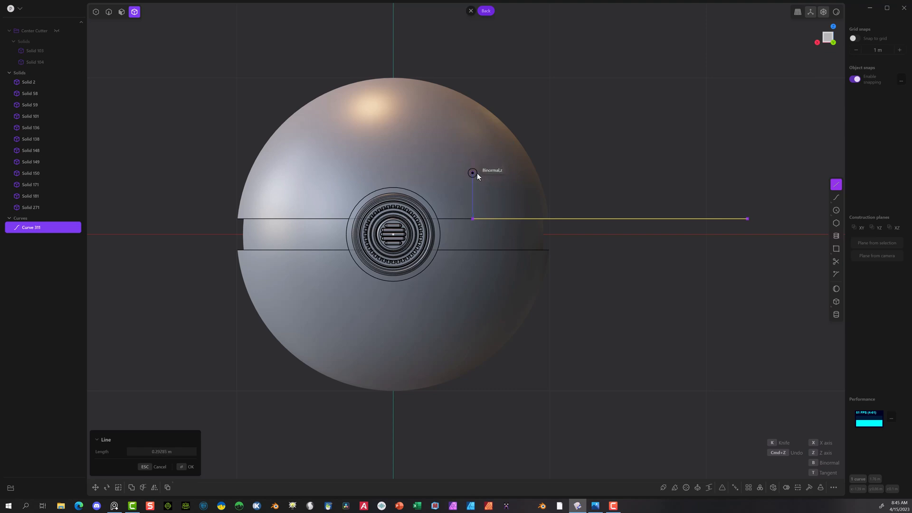
pyautogui.click(477, 172)
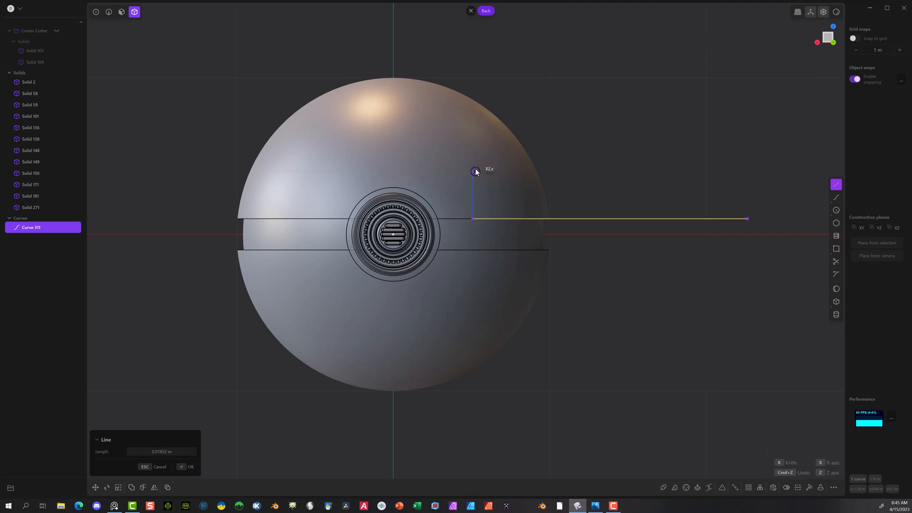
pyautogui.click(574, 79)
pyautogui.press('Return')
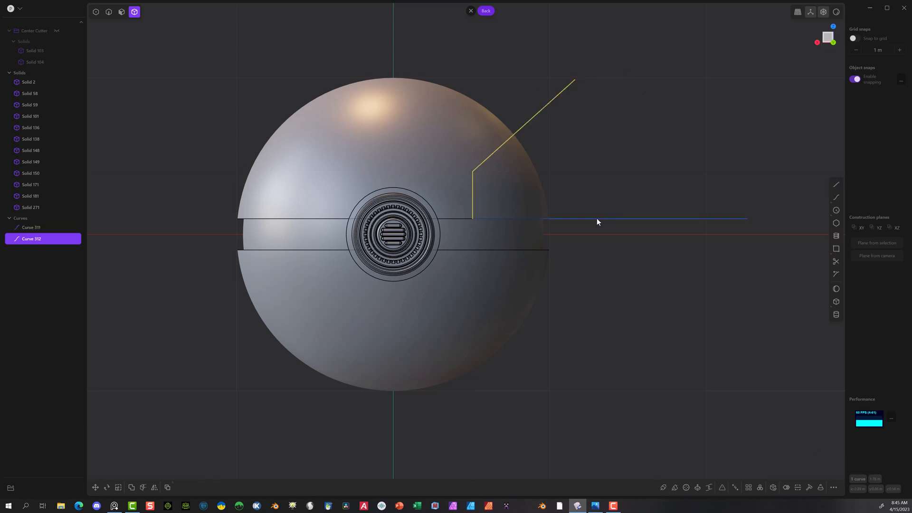
# Step: Join the horizontal line and the bent polyline into one curve and select the joined curve
pyautogui.click(108, 12)
pyautogui.click(631, 219)
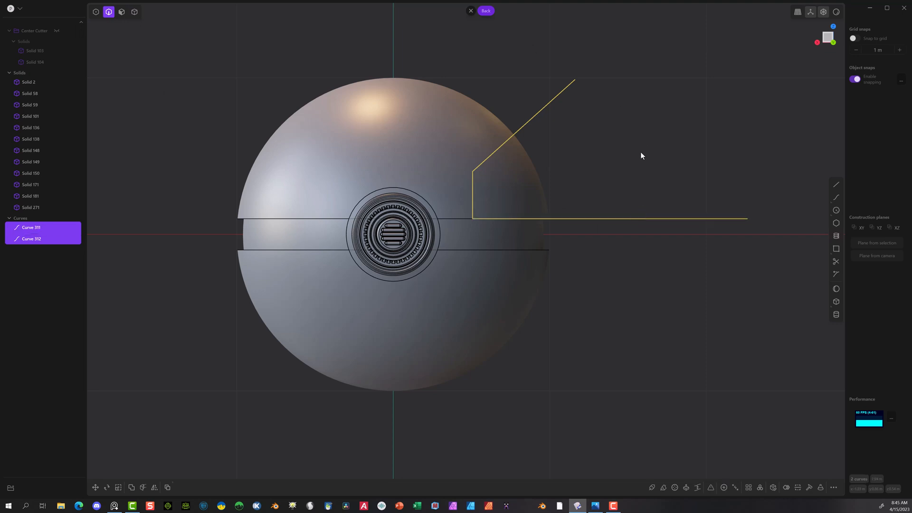
pyautogui.press('j')
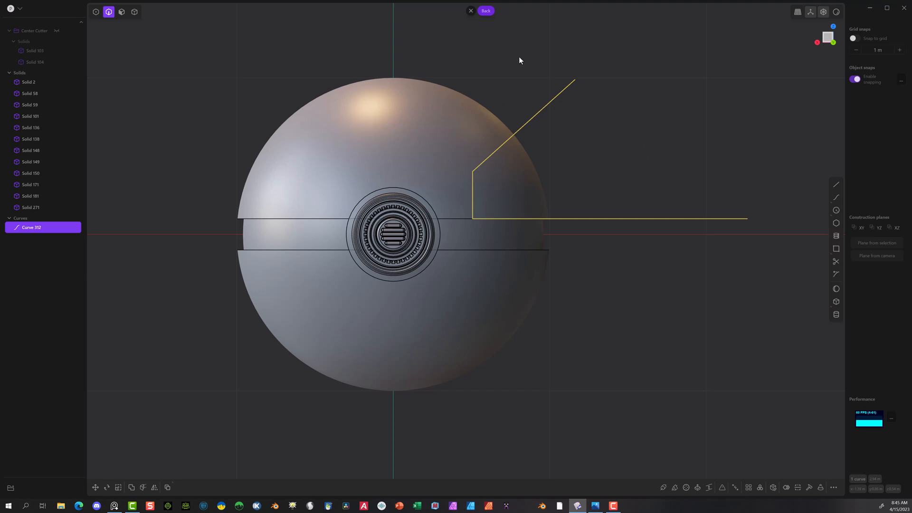
pyautogui.click(666, 153)
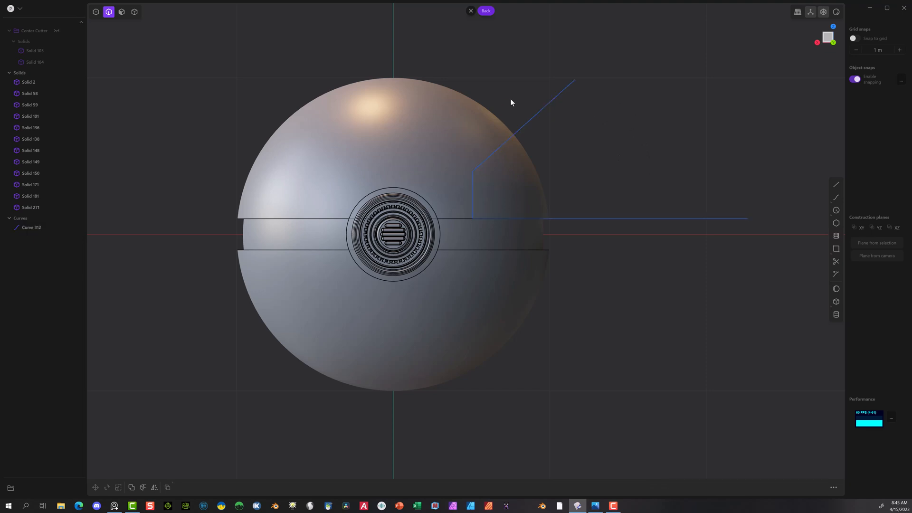
pyautogui.click(529, 219)
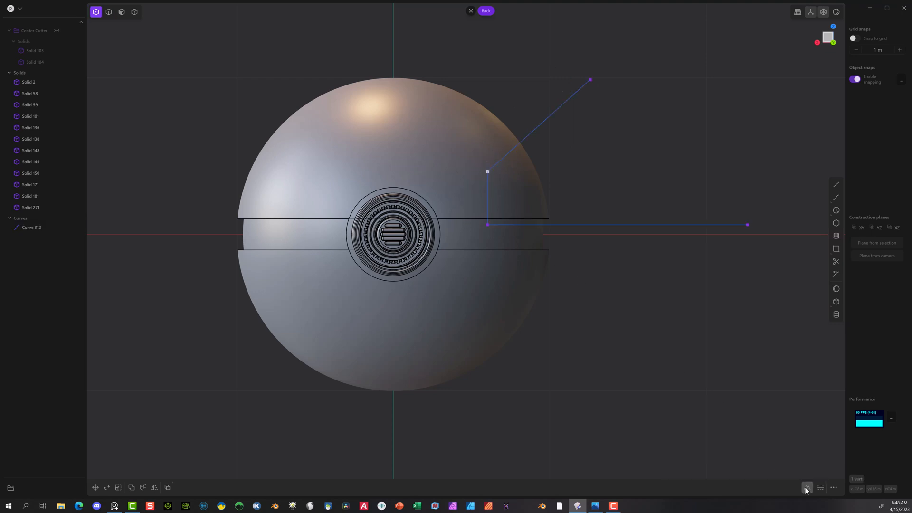
# Step: Fillet the profile curve's upper corner by about 0.061 m and move its upper points down about 0.067 m
pyautogui.click(805, 488)
pyautogui.press('Escape')
pyautogui.moveTo(623, 44); pyautogui.dragTo(449, 200)
pyautogui.press('g')
pyautogui.moveTo(541, 93); pyautogui.dragTo(540, 104)
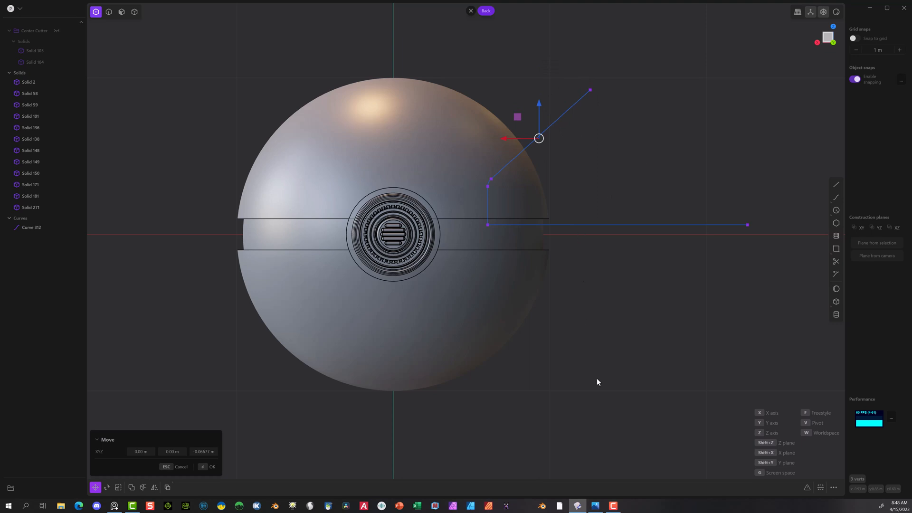
pyautogui.click(208, 466)
# Step: Fillet the lower corner of the profile curve, where the vertical segment meets the horizontal line
pyautogui.moveTo(545, 201); pyautogui.dragTo(548, 204, button='middle')
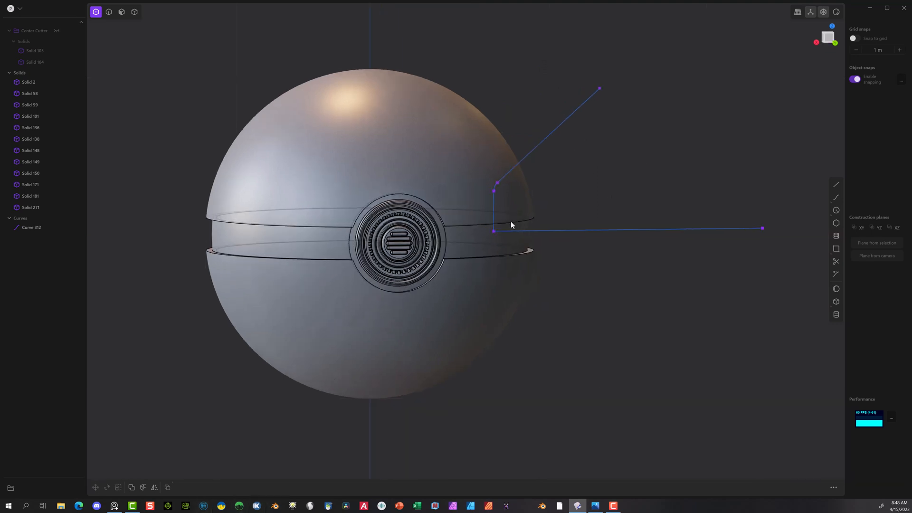
pyautogui.click(495, 232)
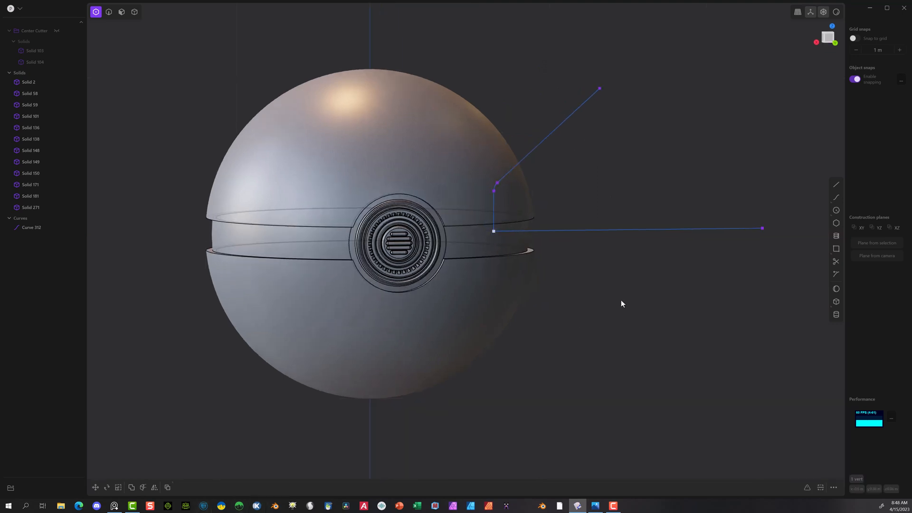
pyautogui.click(806, 487)
pyautogui.click(833, 463)
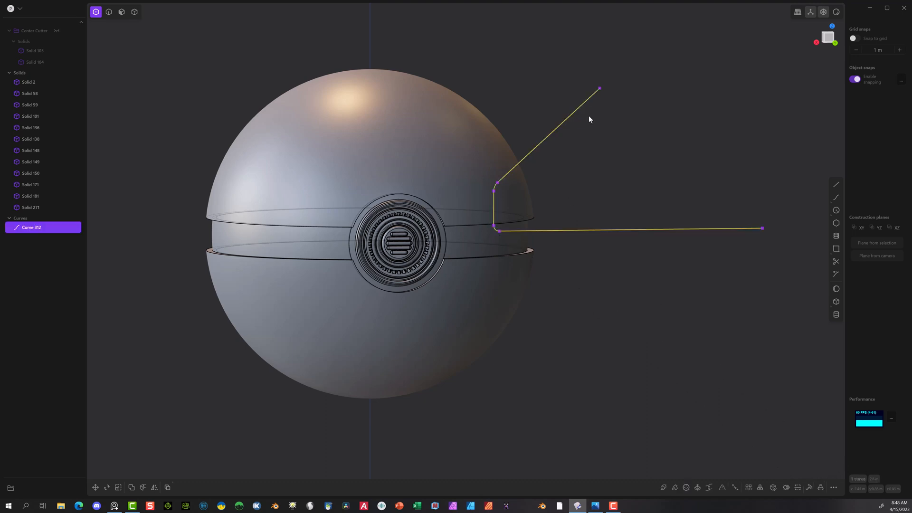
# Step: Mirror the filleted profile curve across the ball's vertical centre plane to the opposite side of the button
pyautogui.moveTo(675, 140); pyautogui.dragTo(454, 85, button='middle')
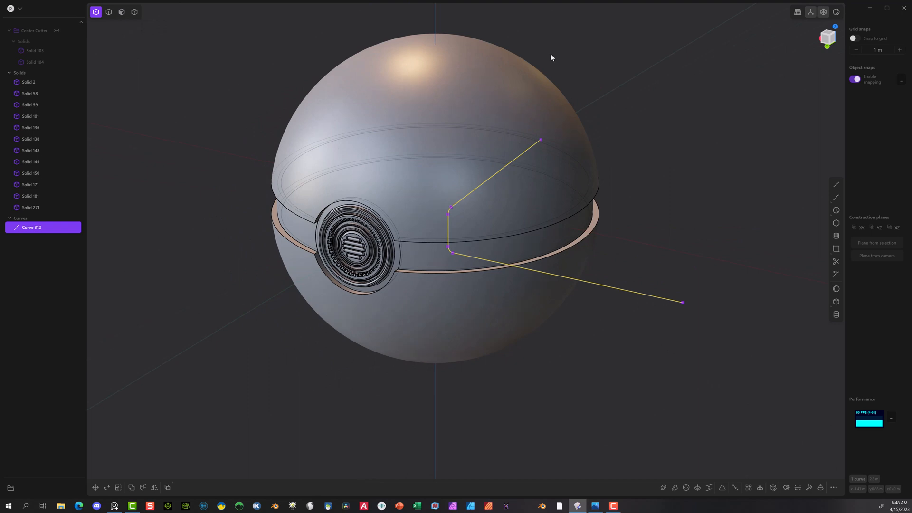
pyautogui.click(827, 42)
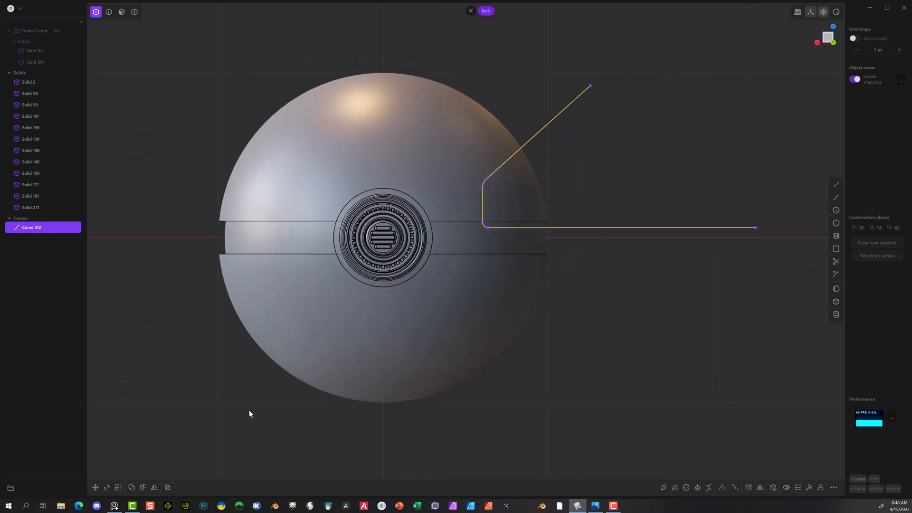
pyautogui.click(109, 12)
pyautogui.click(154, 487)
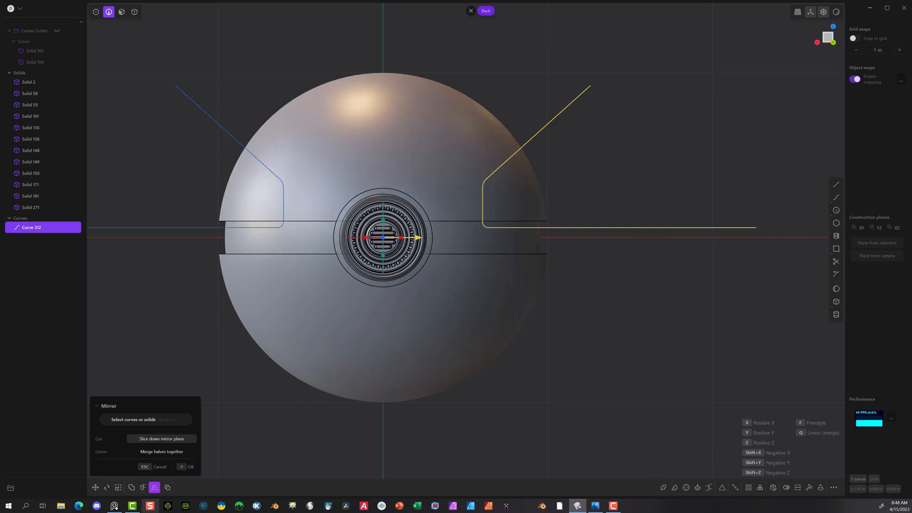
pyautogui.click(186, 467)
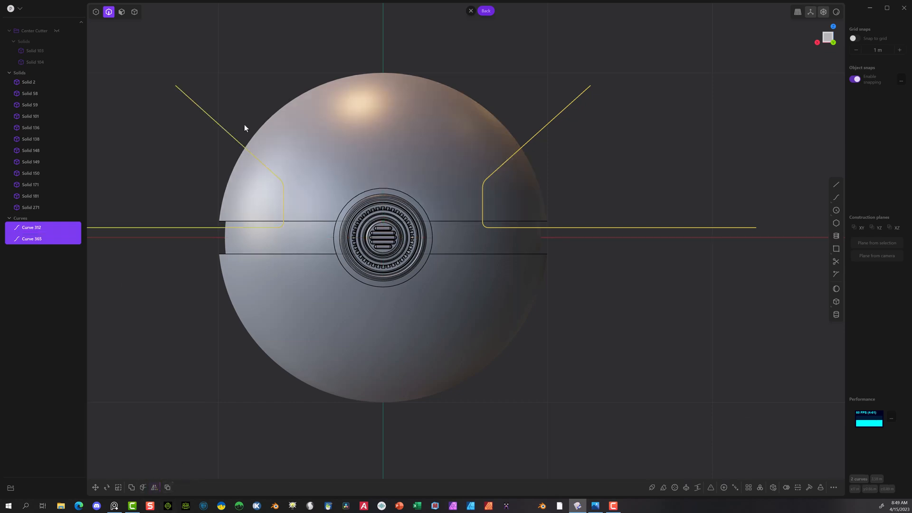
# Step: Cut the upper shell, Solid 59, with the original profile curve, Curve 312
pyautogui.click(134, 13)
pyautogui.click(354, 135)
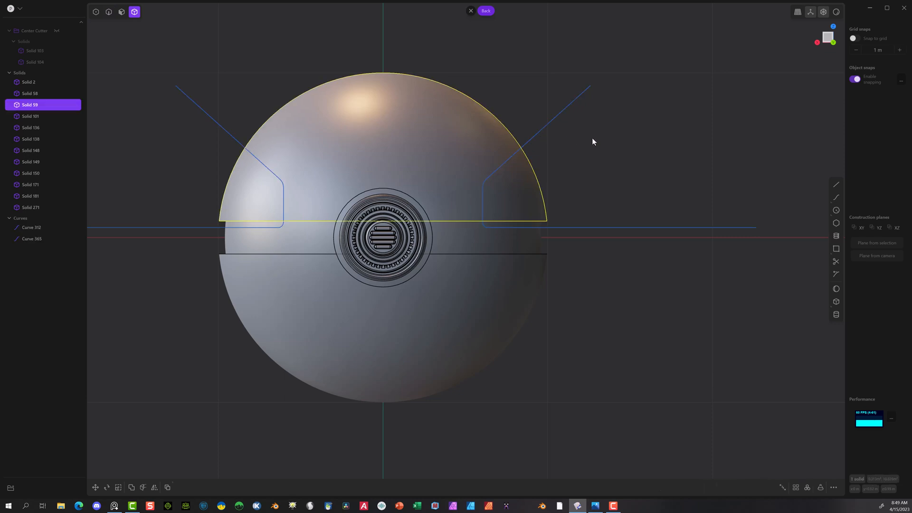
pyautogui.click(143, 487)
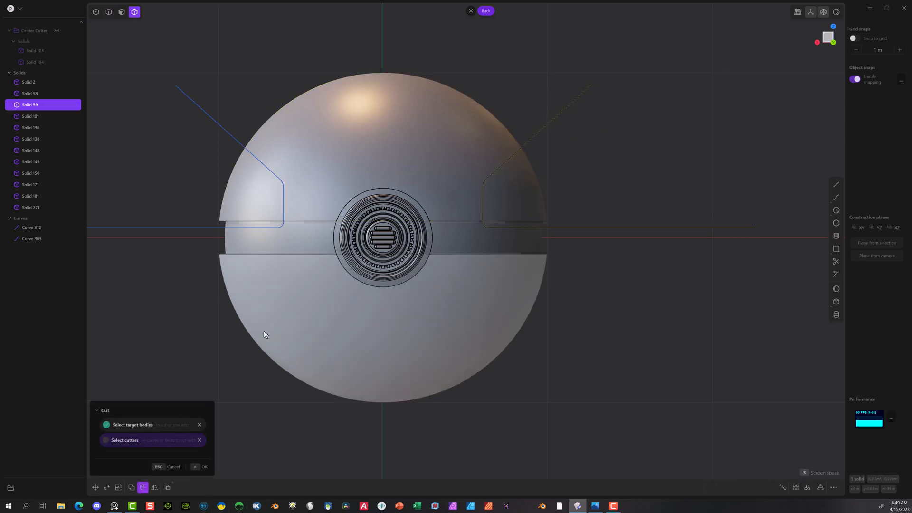
pyautogui.click(202, 466)
pyautogui.click(184, 394)
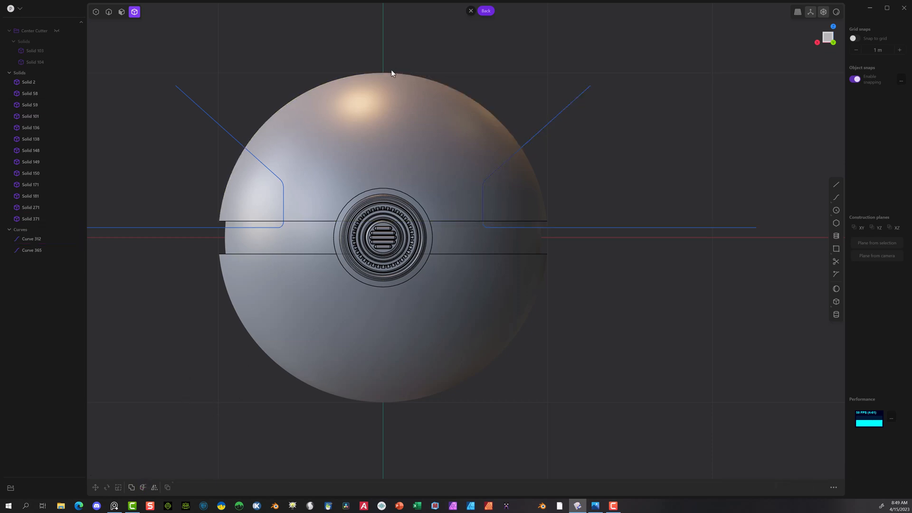
# Step: Cut the remaining upper shell, Solid 371, with the mirrored profile curve
pyautogui.click(303, 135)
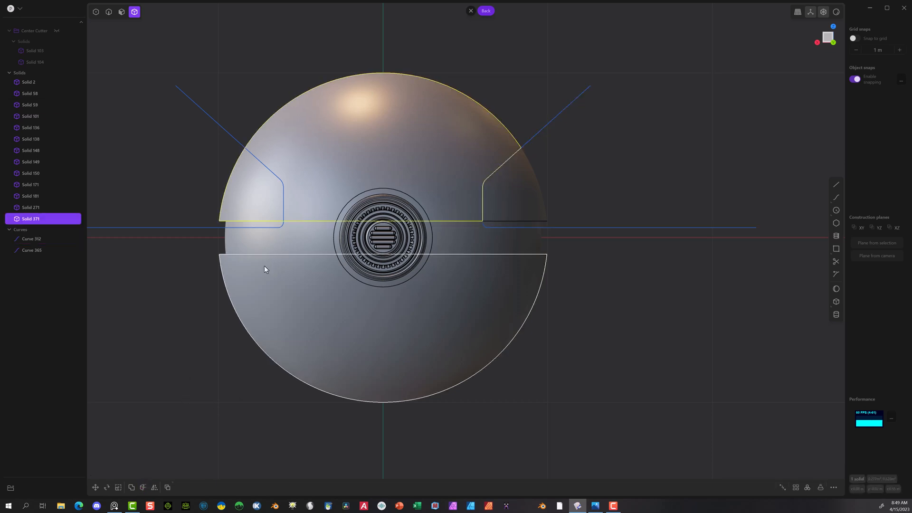
pyautogui.click(143, 488)
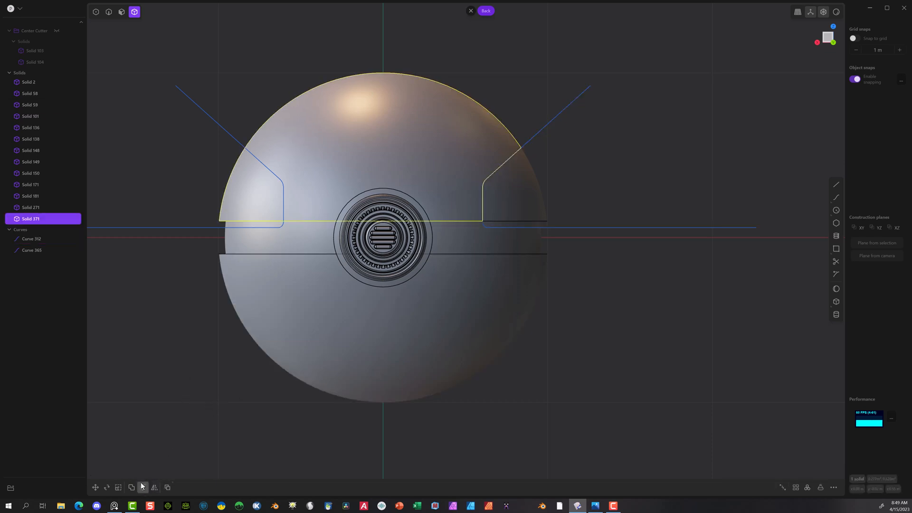
pyautogui.click(206, 116)
pyautogui.click(194, 467)
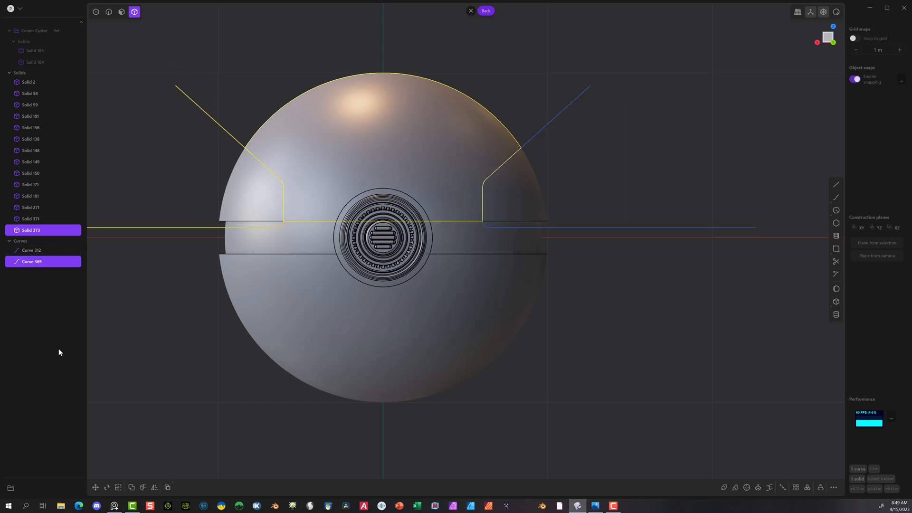
# Step: Delete both cutting curves, Curve 312 and Curve 365
pyautogui.click(37, 262)
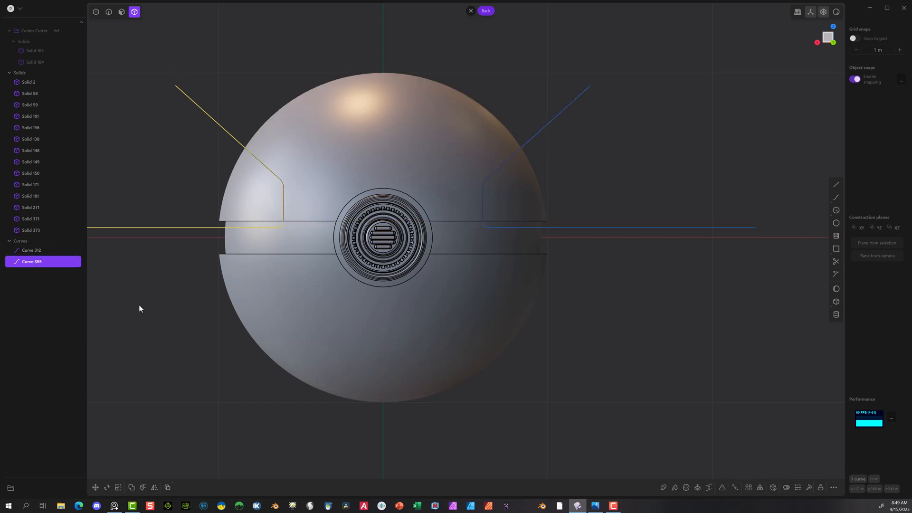
pyautogui.keyDown('shift'); pyautogui.click(45, 252); pyautogui.keyUp('shift')
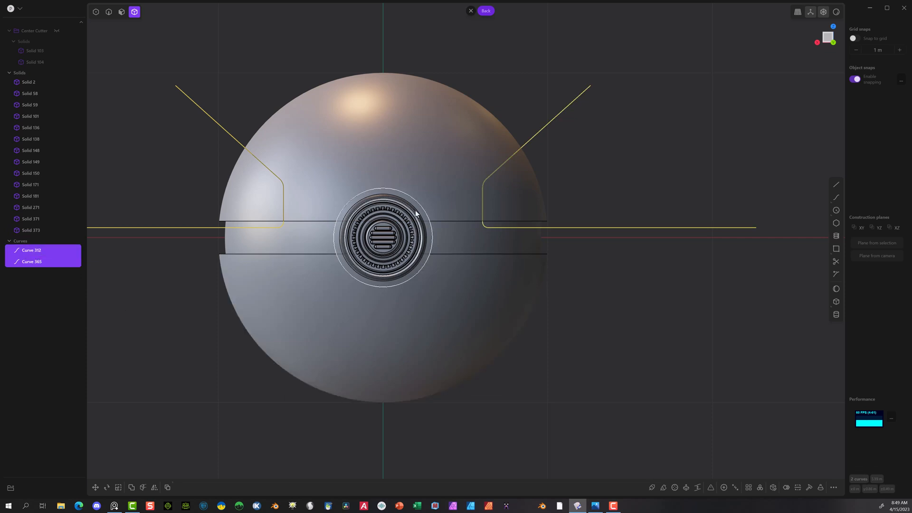
pyautogui.press('Delete')
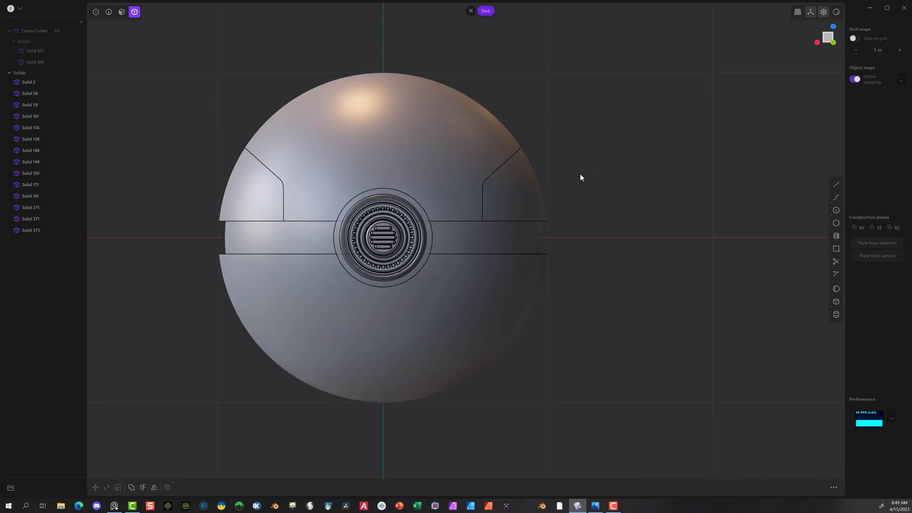
# Step: Draw a centre circle with a radius of about 0.031 m on the right shell panel's rounded corner
pyautogui.moveTo(579, 172); pyautogui.dragTo(622, 186, button='middle')
pyautogui.press('ctrl+KP_1')
pyautogui.click(520, 179)
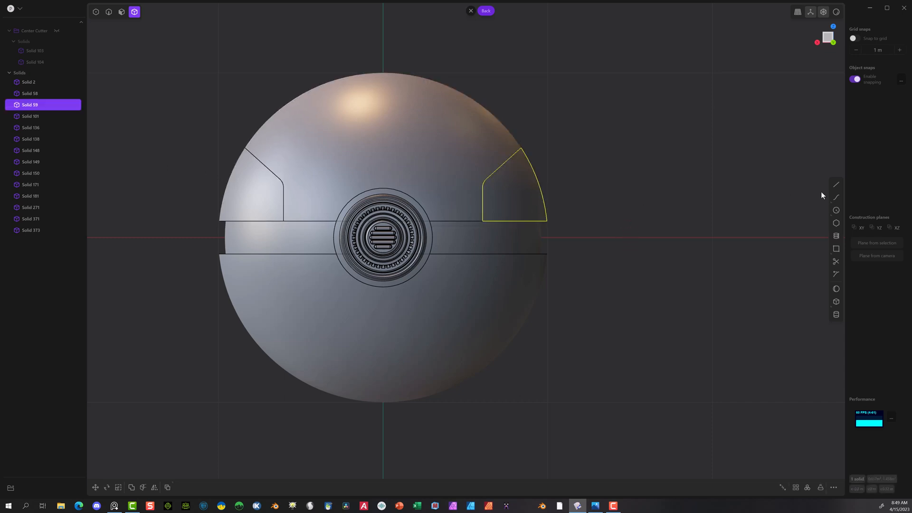
pyautogui.click(836, 186)
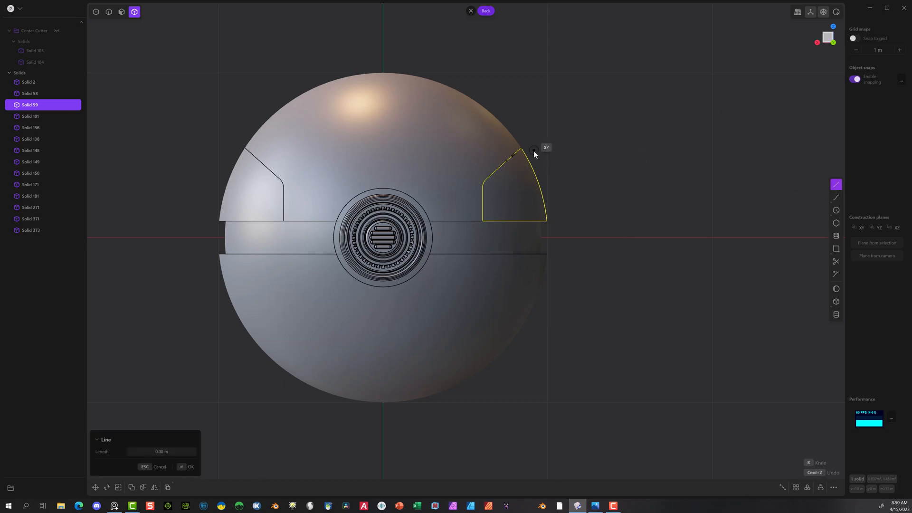
pyautogui.scroll(4, 513, 186)
pyautogui.scroll(3, 521, 185)
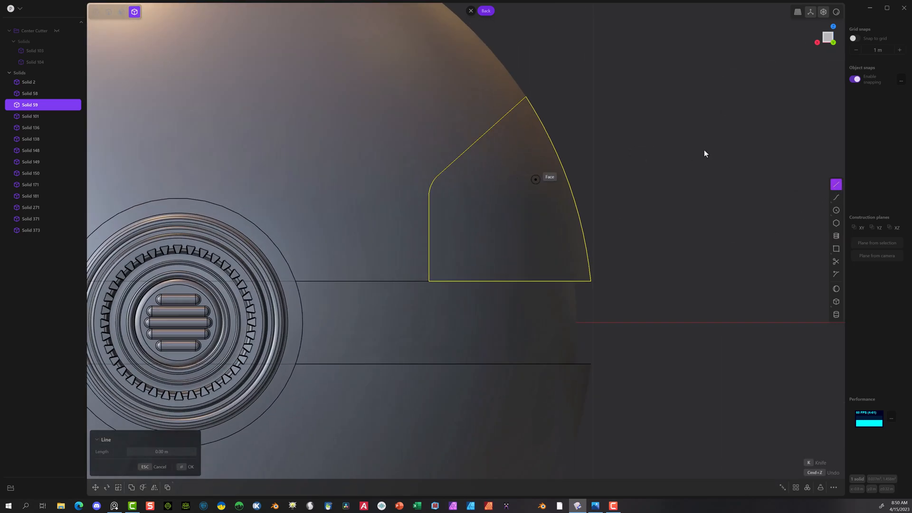
pyautogui.click(836, 210)
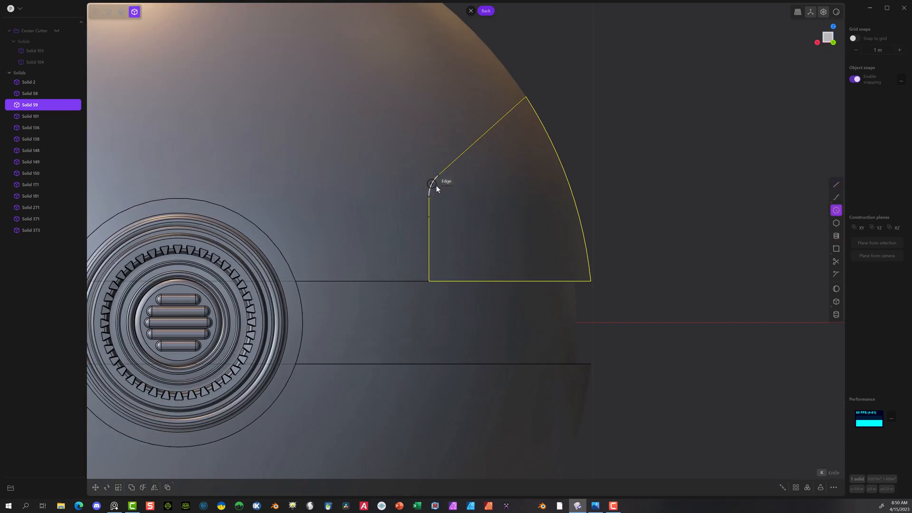
pyautogui.click(435, 188)
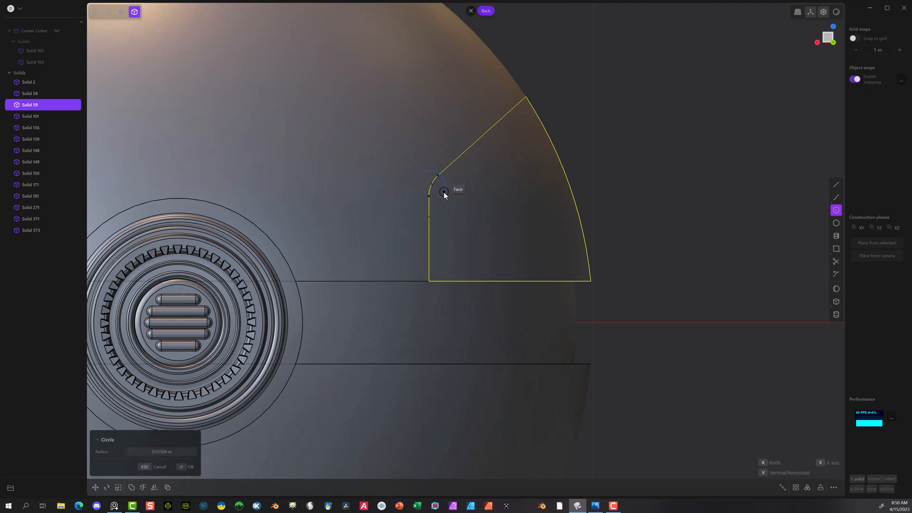
pyautogui.click(445, 194)
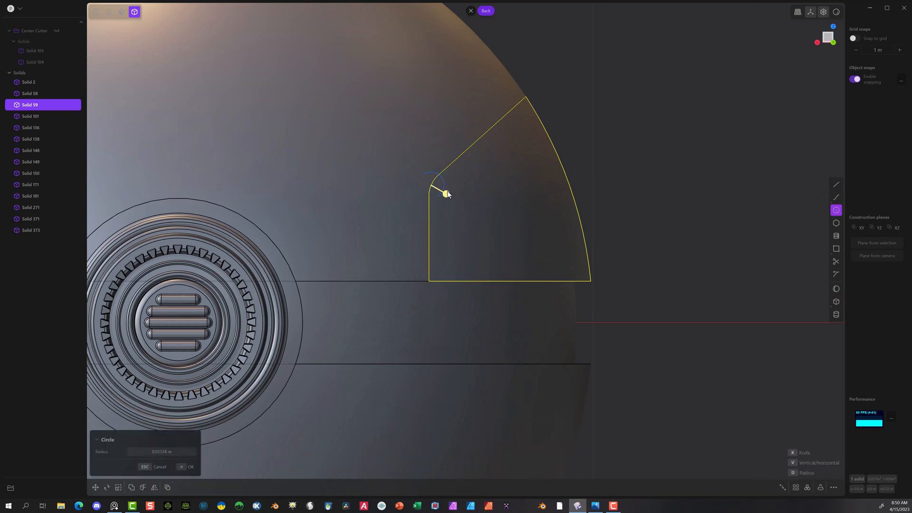
pyautogui.click(182, 467)
# Step: Draw a second small centre circle where the panel's diagonal edge meets the ball's outline
pyautogui.click(835, 210)
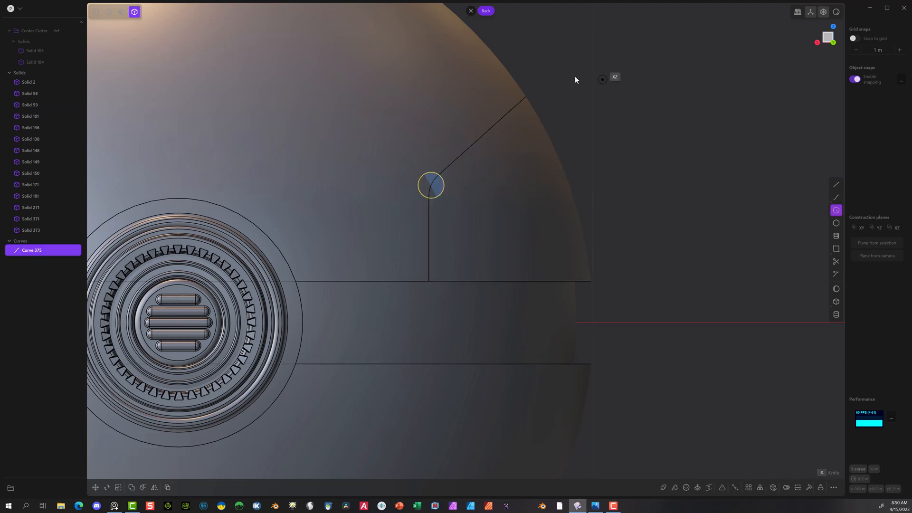
pyautogui.click(529, 98)
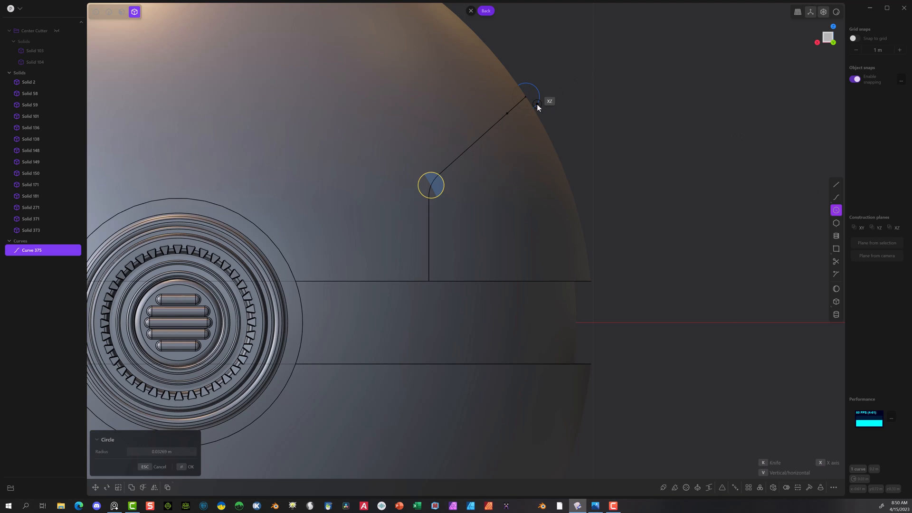
pyautogui.click(537, 104)
# Step: Draw a diagonal line about 0.48 m long along the outer sides of both circles, extending past the ball's outline
pyautogui.click(836, 185)
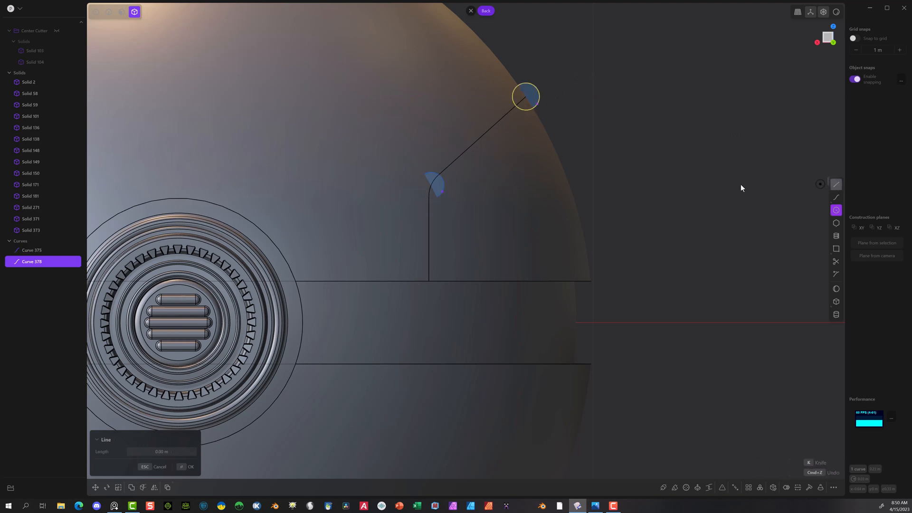
pyautogui.click(443, 195)
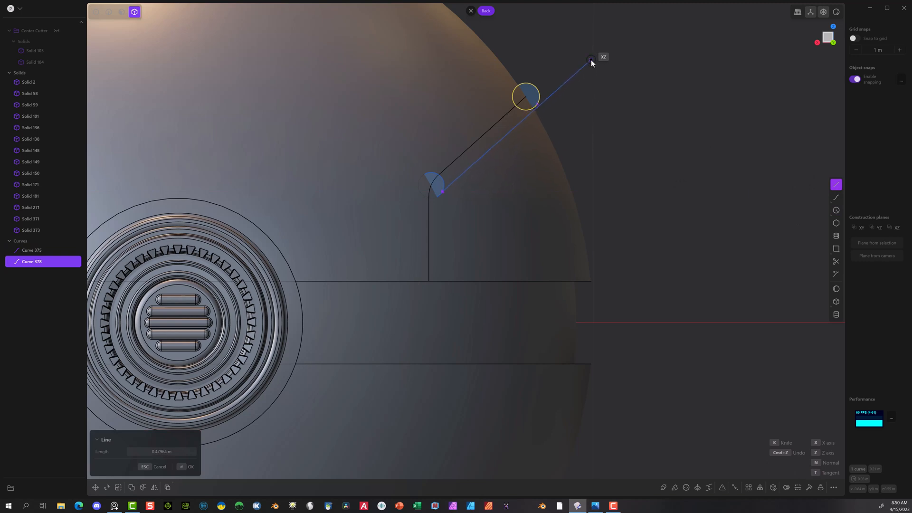
pyautogui.click(591, 62)
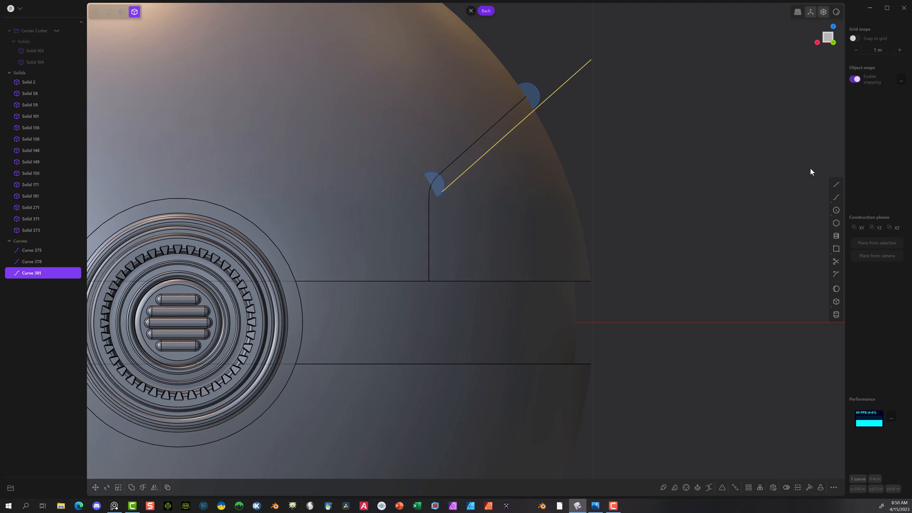
# Step: Close a narrow diagonal strip with a short vertical segment, a second long diagonal beside the first line, and a short end segment
pyautogui.click(836, 184)
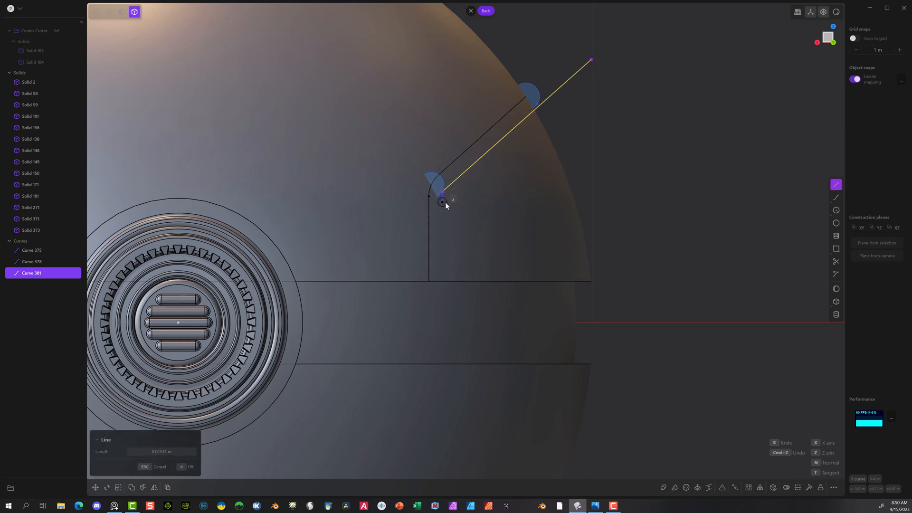
pyautogui.click(445, 201)
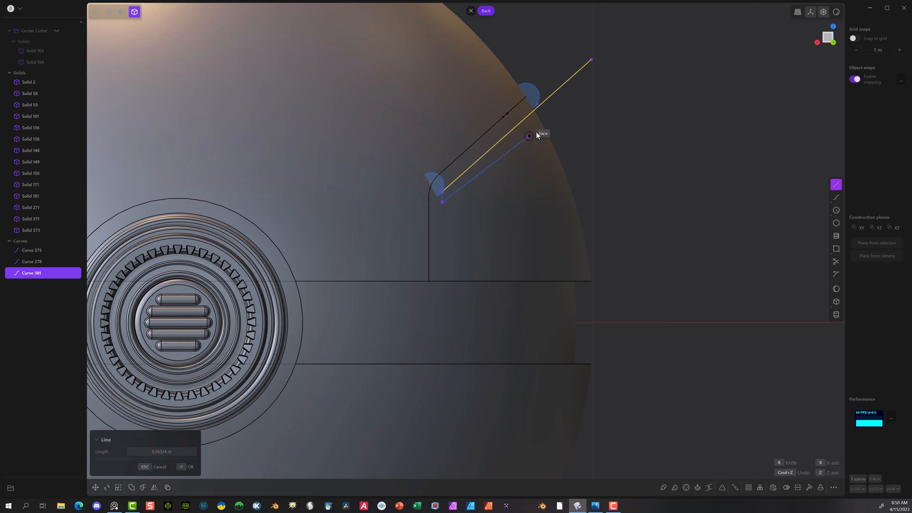
pyautogui.click(601, 63)
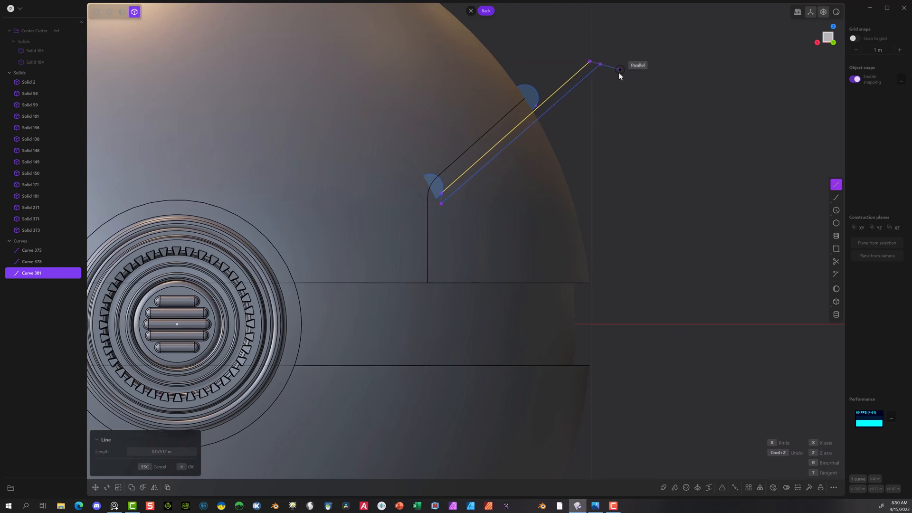
pyautogui.click(589, 61)
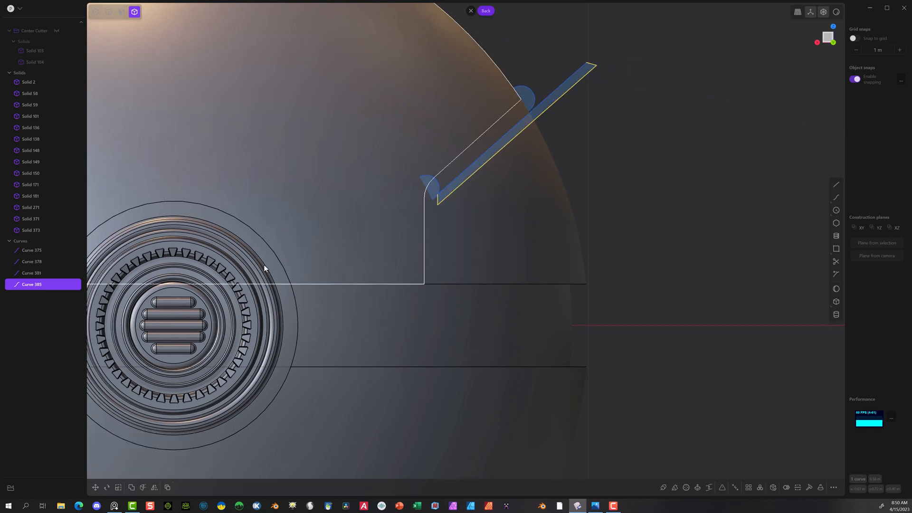
# Step: Delete the two guide circles, Curve 375 and Curve 378
pyautogui.click(44, 248)
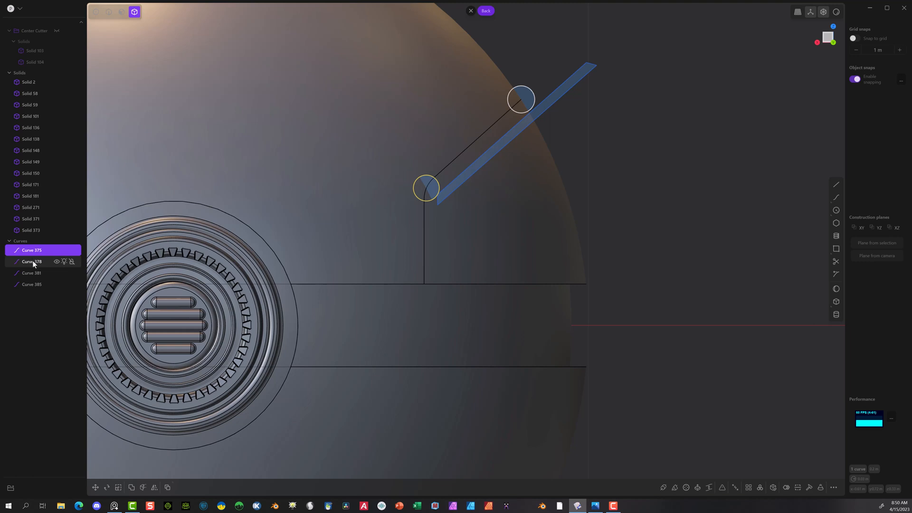
pyautogui.keyDown('shift'); pyautogui.click(32, 261); pyautogui.keyUp('shift')
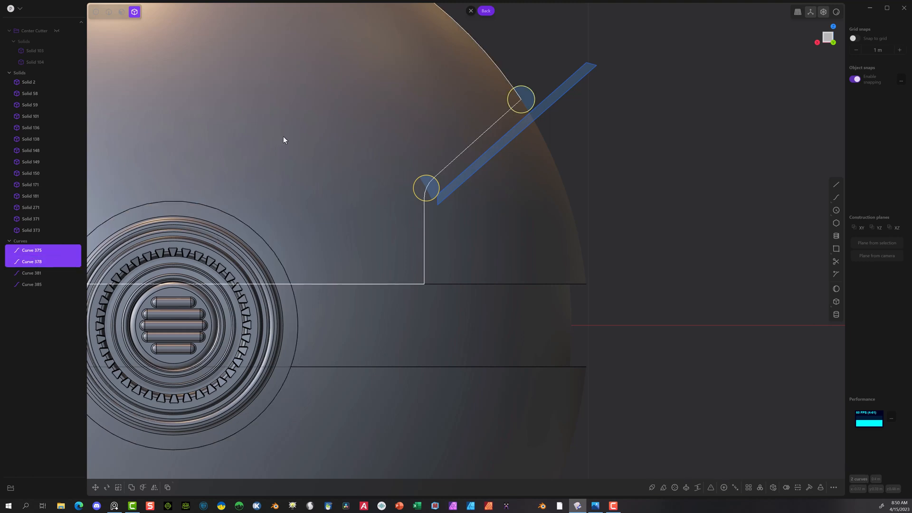
pyautogui.press('Delete')
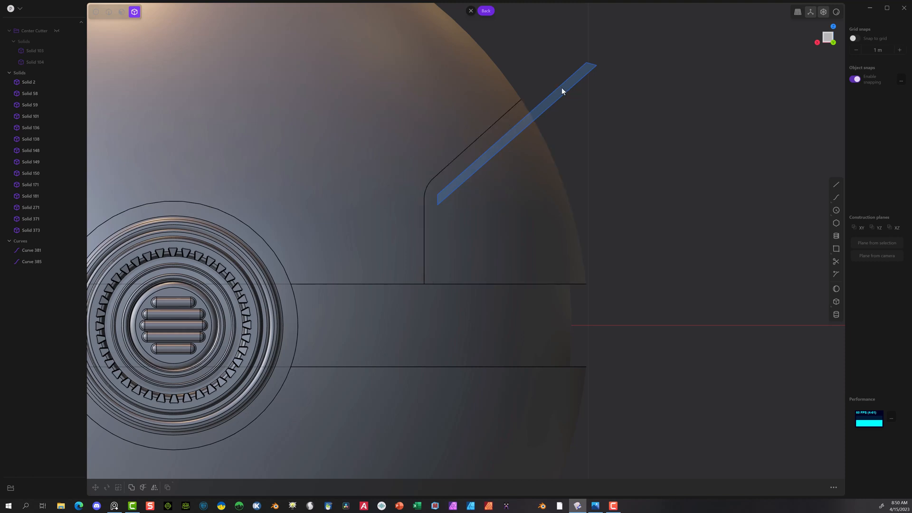
# Step: Join the strip's two outline curves, Curve 381 and Curve 385, into a single closed curve
pyautogui.click(108, 12)
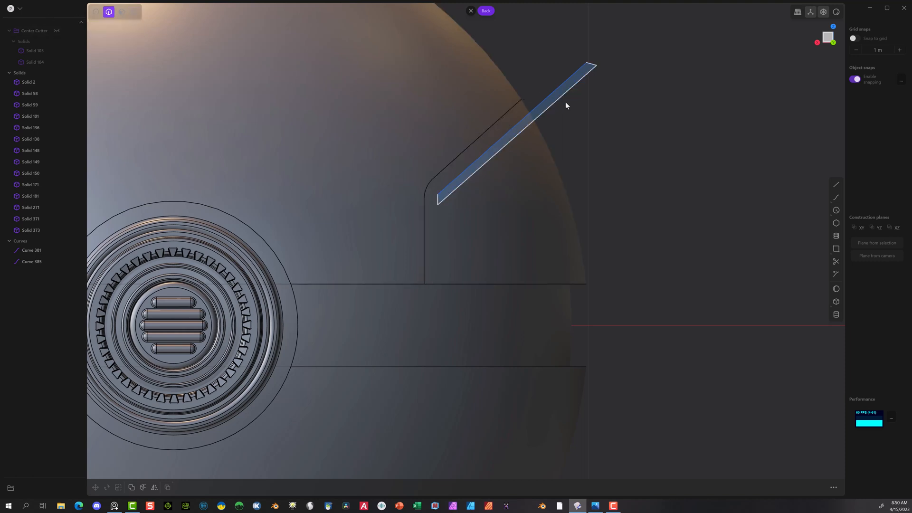
pyautogui.click(554, 84)
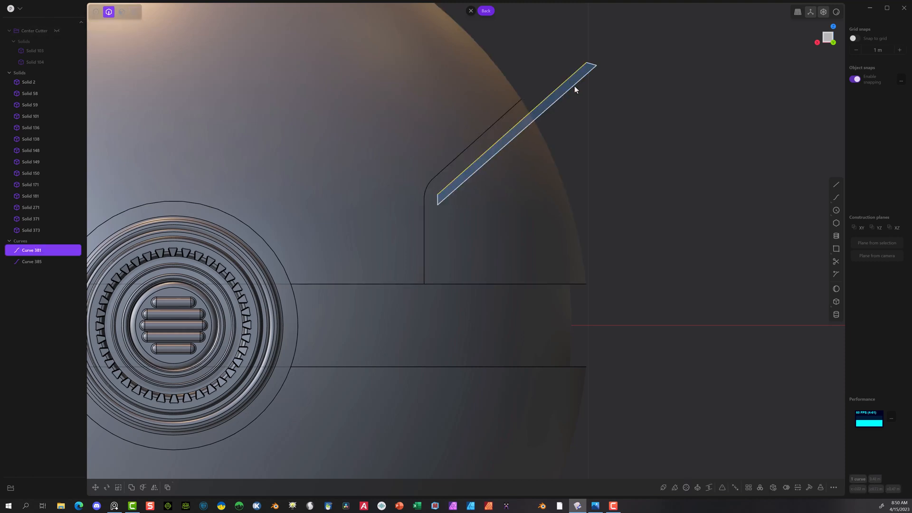
pyautogui.keyDown('shift'); pyautogui.click(575, 86); pyautogui.keyUp('shift')
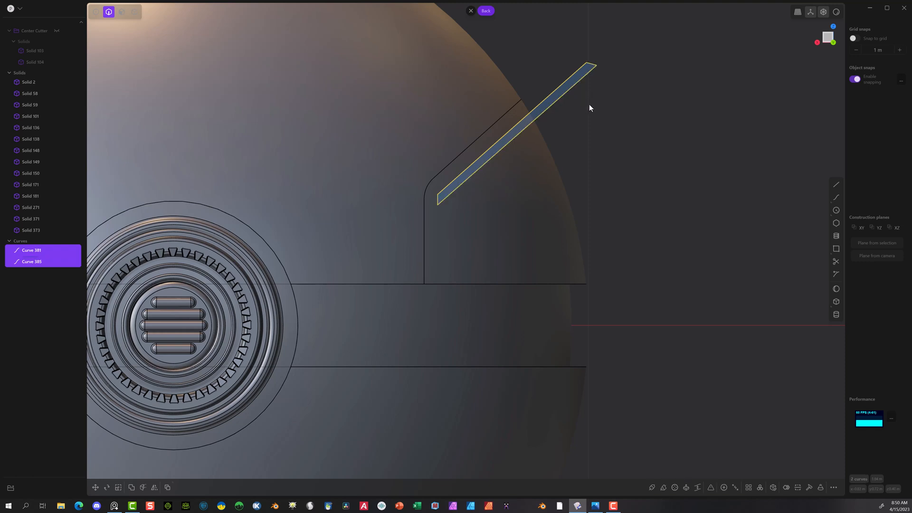
pyautogui.press('j')
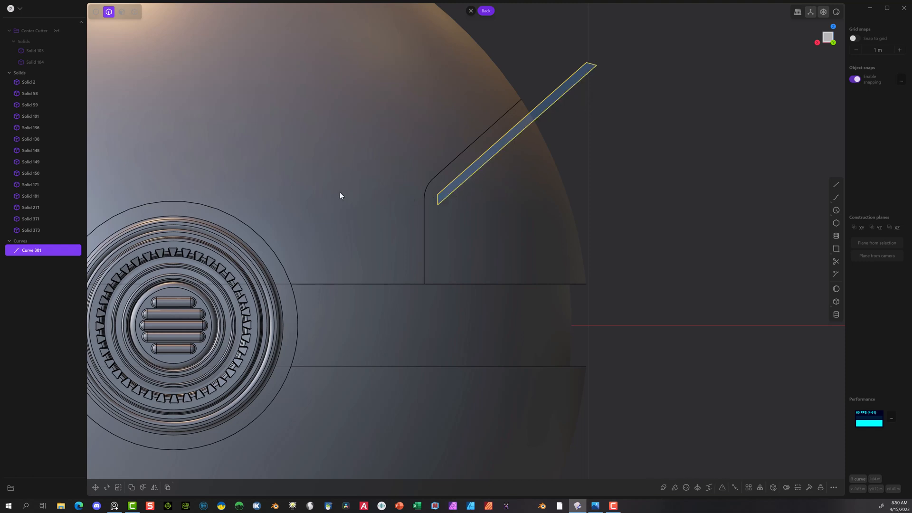
# Step: Start filleting the two corner vertices at the strip's lower end near the panel's rounded corner
pyautogui.click(96, 11)
pyautogui.moveTo(427, 192); pyautogui.dragTo(428, 193)
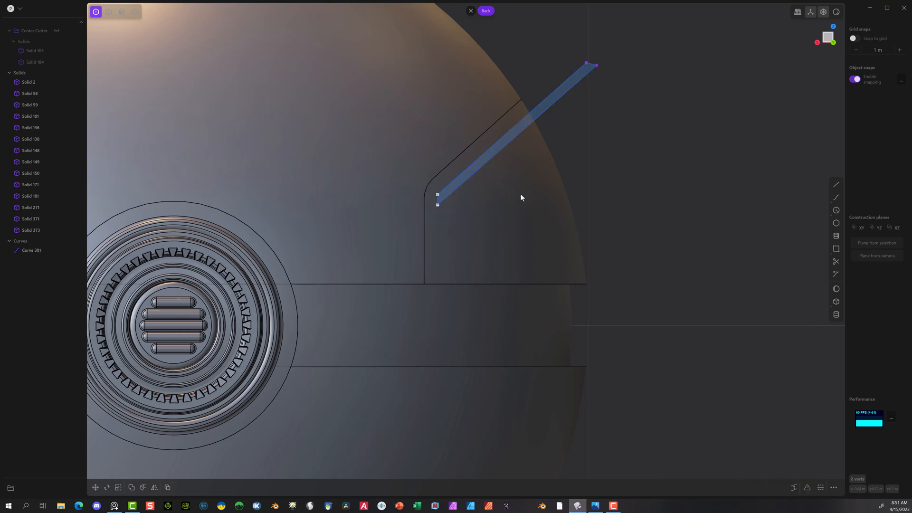
pyautogui.press('b')
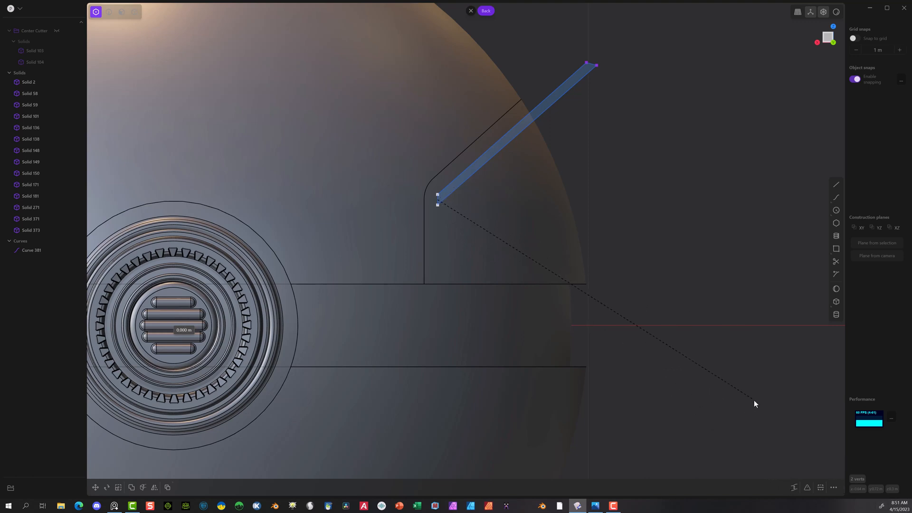
# Step: Fillet the two corner vertices at the diagonal strip's lower end one at a time, using small radii
pyautogui.press('Escape')
pyautogui.scroll(6, 471, 144)
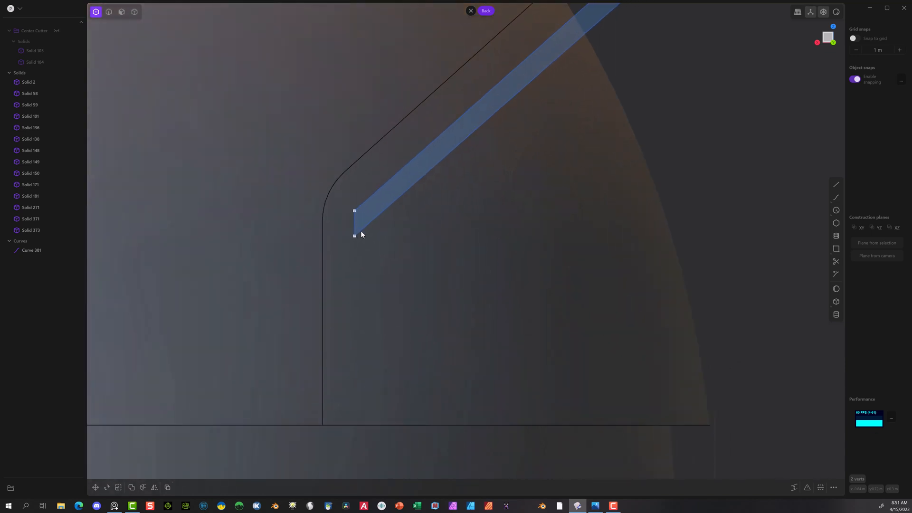
pyautogui.click(373, 246)
pyautogui.click(805, 487)
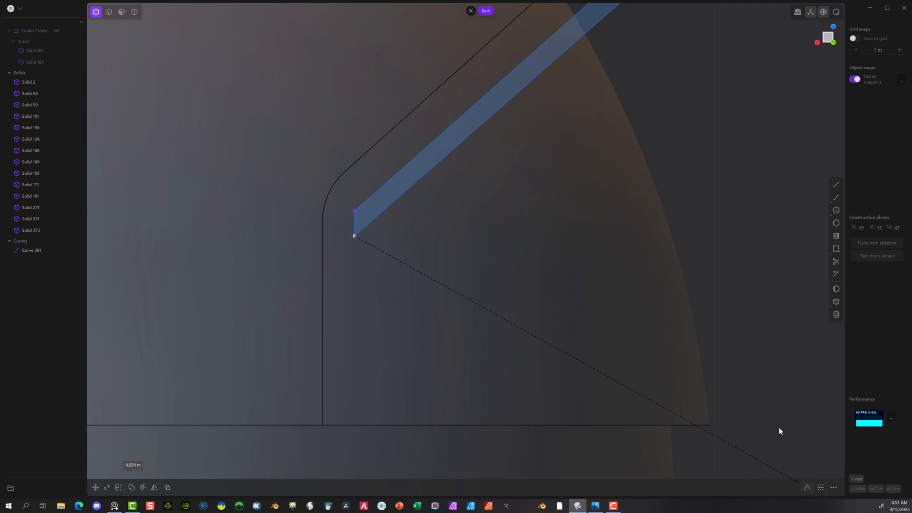
pyautogui.click(819, 449)
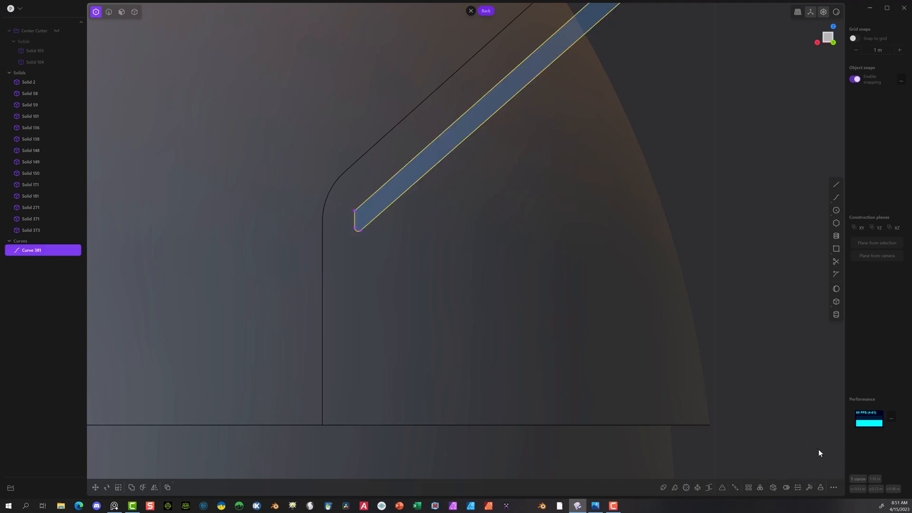
pyautogui.click(354, 210)
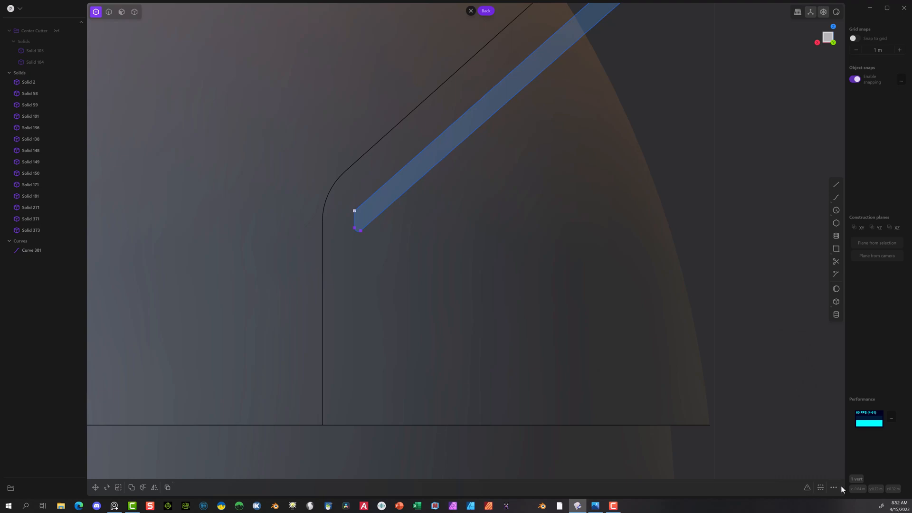
pyautogui.click(809, 486)
pyautogui.click(817, 441)
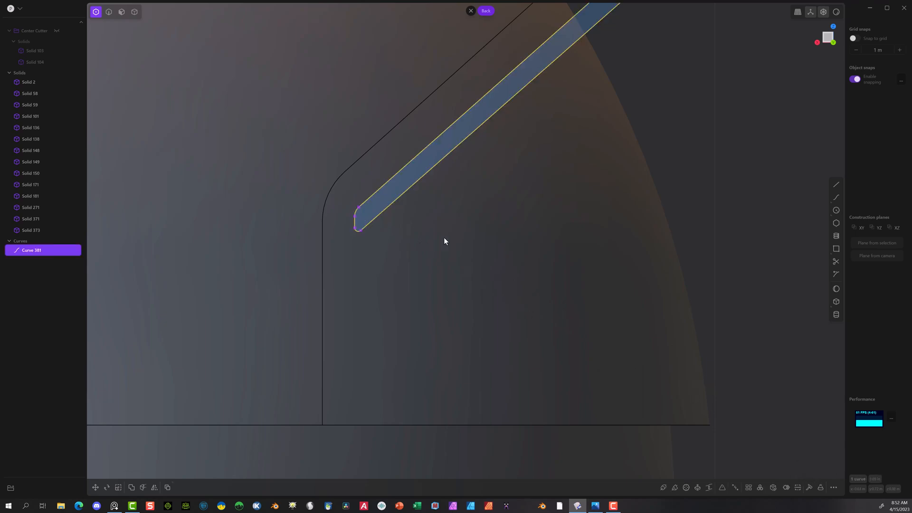
# Step: Extrude the rounded diagonal strip region about 2.14 m through the ball, past the side panel's far end
pyautogui.scroll(-6, 444, 241)
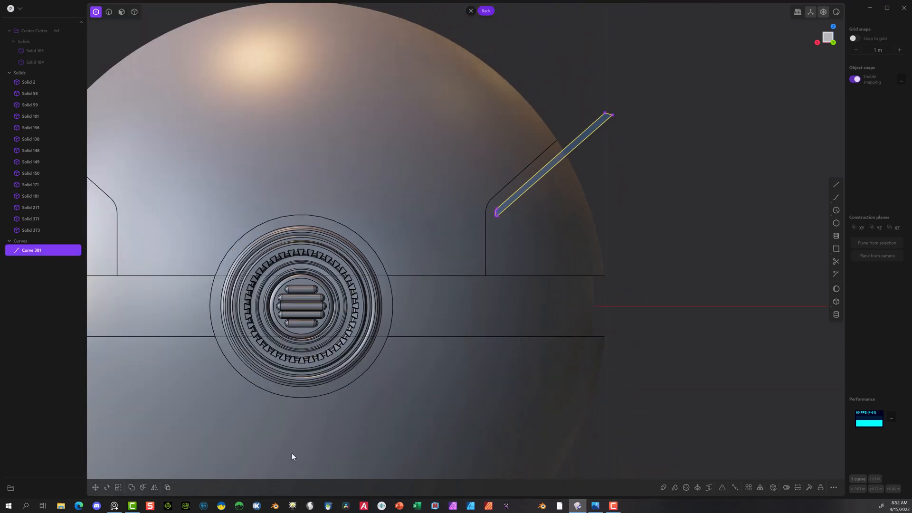
pyautogui.click(647, 189)
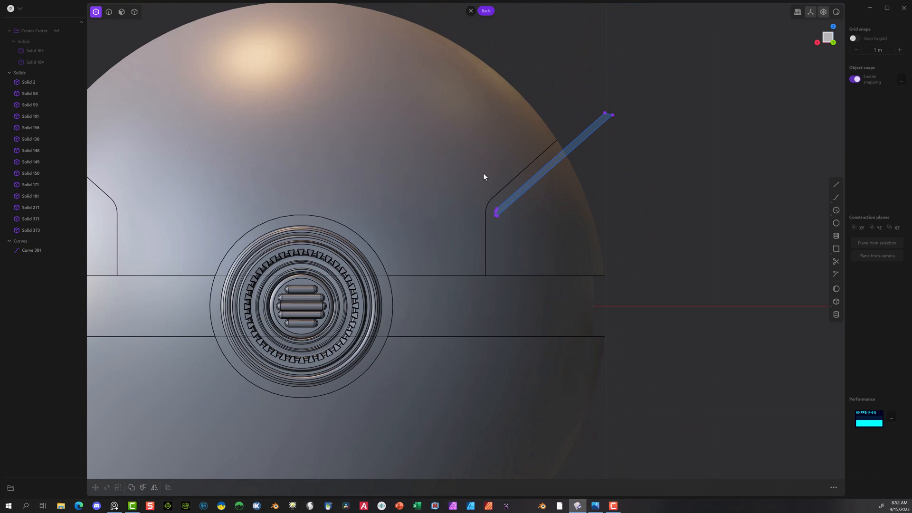
pyautogui.click(121, 12)
pyautogui.click(552, 157)
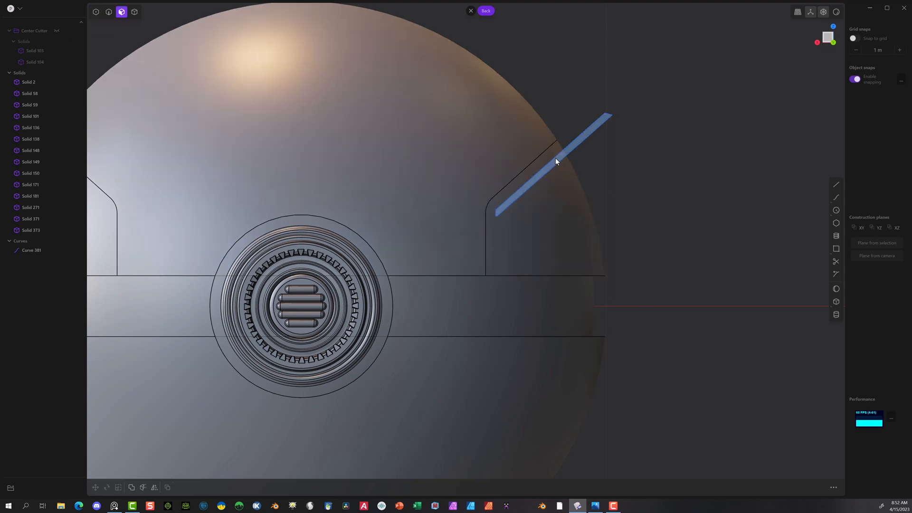
pyautogui.press('e')
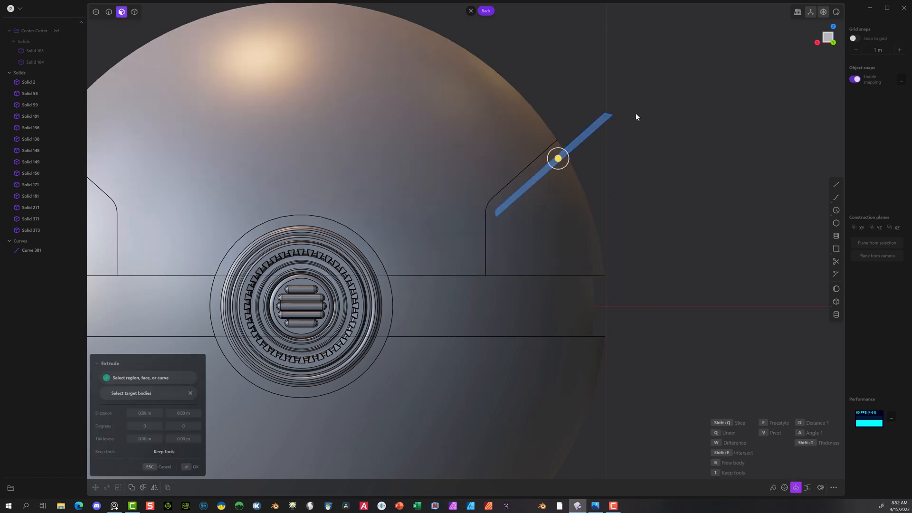
pyautogui.moveTo(656, 206); pyautogui.dragTo(654, 207, button='middle')
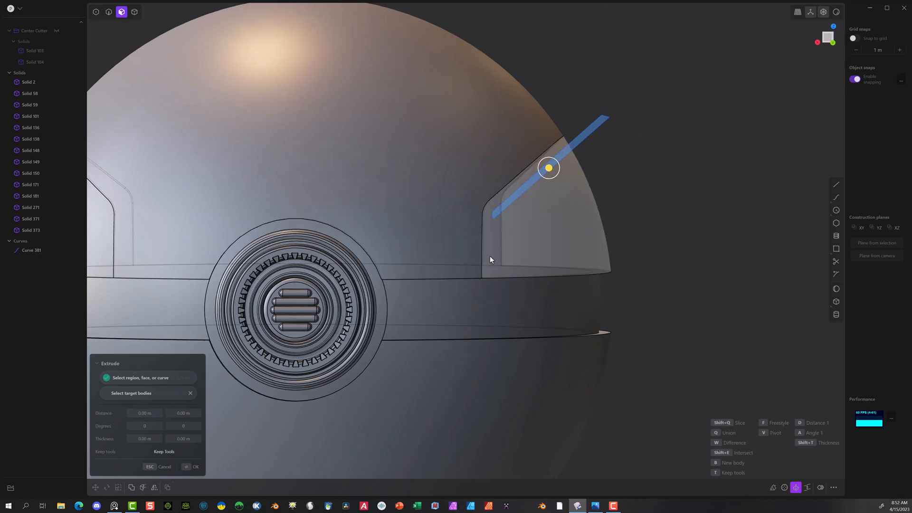
pyautogui.moveTo(492, 208); pyautogui.dragTo(610, 274, button='middle')
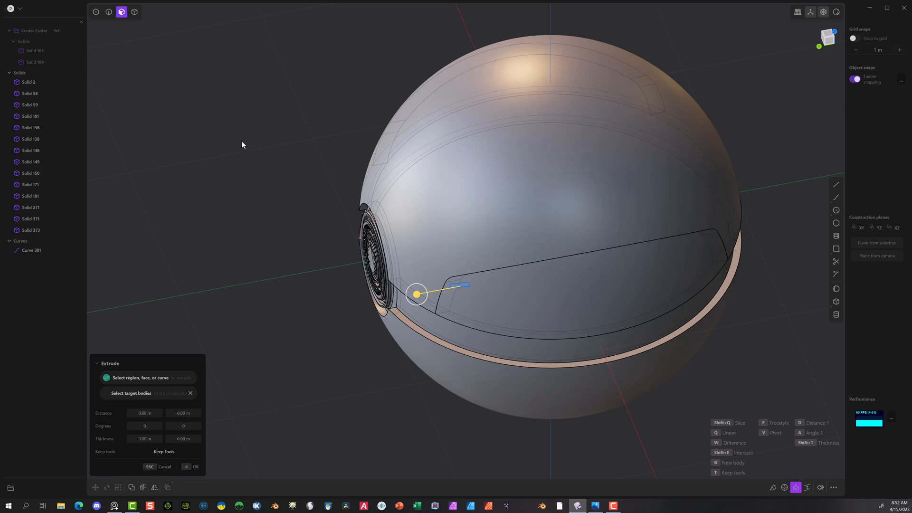
pyautogui.moveTo(416, 295); pyautogui.dragTo(812, 221)
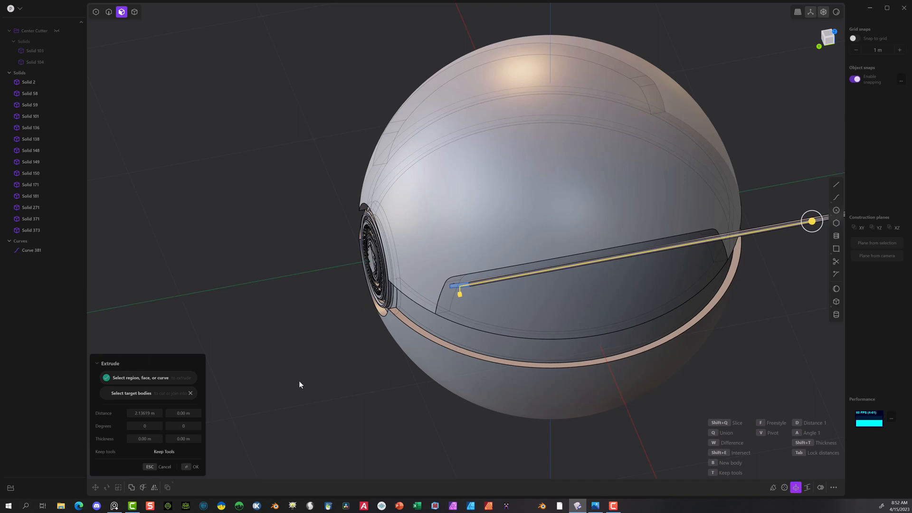
pyautogui.click(195, 466)
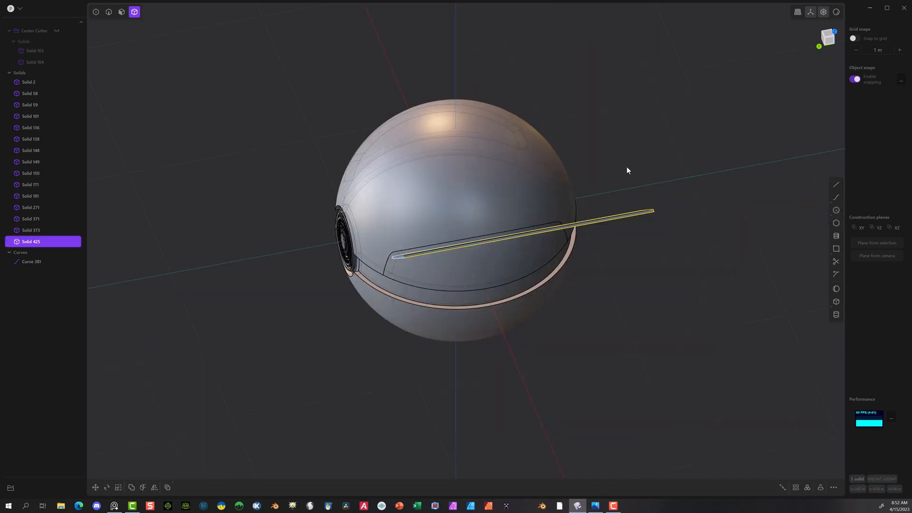
# Step: Move the extruded strip about 0.13 m along Y so it overshoots the panel's front, and delete its profile, Curve 381
pyautogui.press('g')
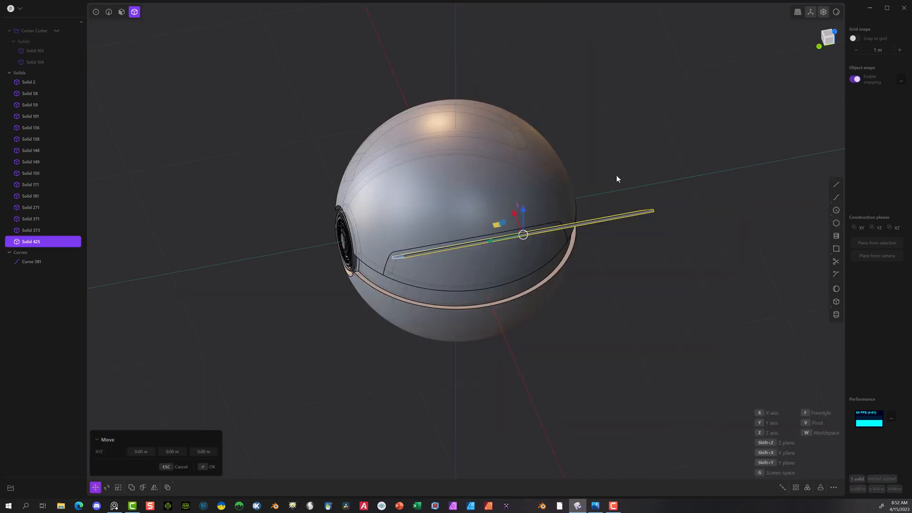
pyautogui.moveTo(492, 241); pyautogui.dragTo(476, 244)
pyautogui.scroll(5, 266, 335)
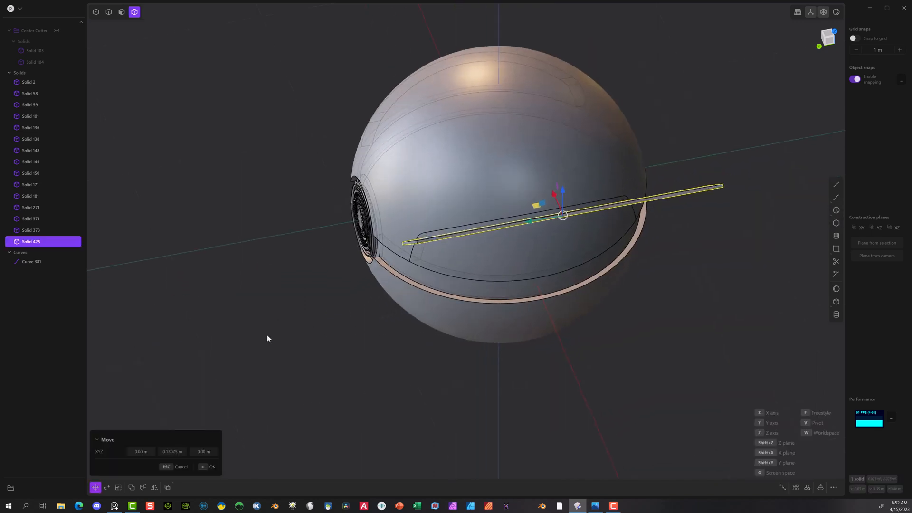
pyautogui.click(59, 260)
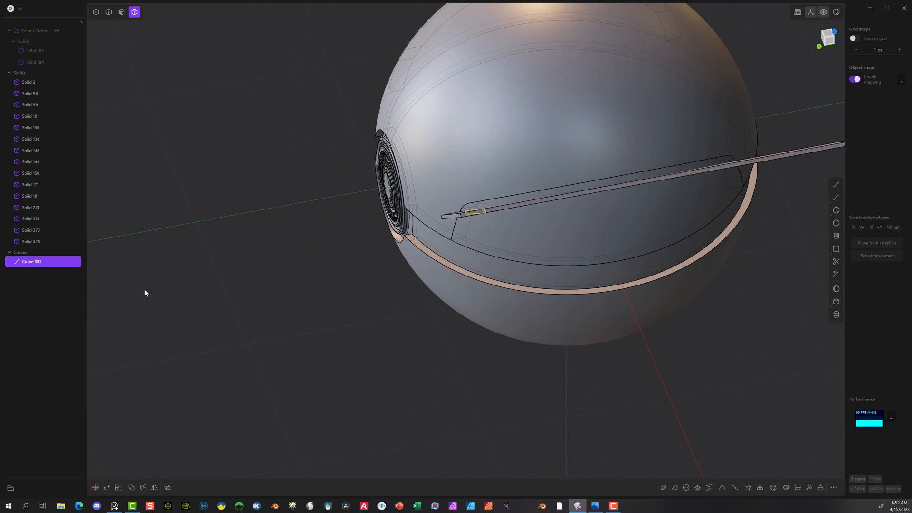
pyautogui.press('Delete')
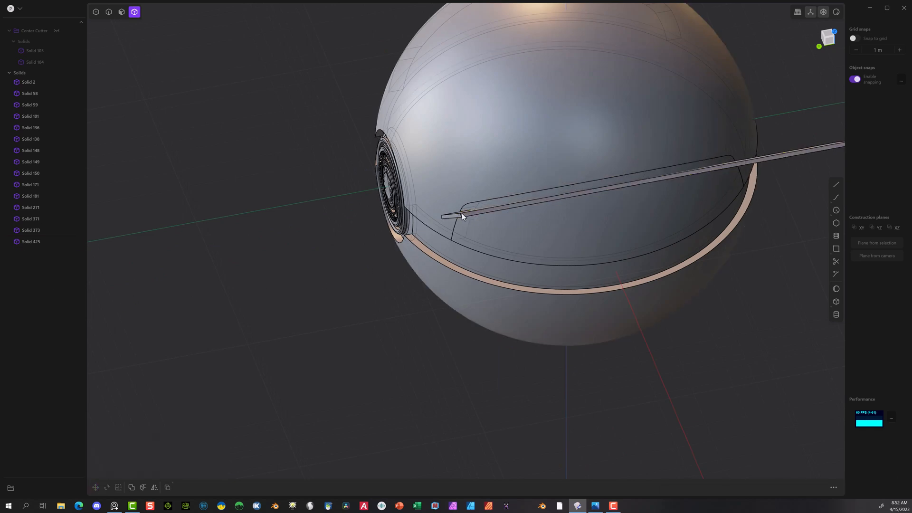
# Step: Mirror the extruded strip solid along the X axis to the opposite side of the ball
pyautogui.click(462, 213)
pyautogui.moveTo(280, 192); pyautogui.dragTo(395, 139, button='middle')
pyautogui.hotkey('alt', 'x')
pyautogui.click(397, 204)
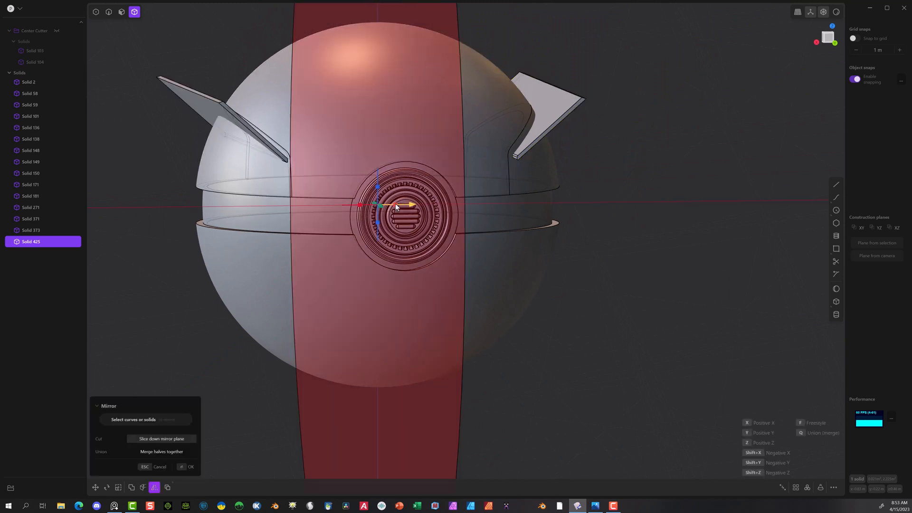
pyautogui.click(145, 467)
pyautogui.moveTo(133, 406); pyautogui.dragTo(132, 423, button='middle')
pyautogui.click(133, 422)
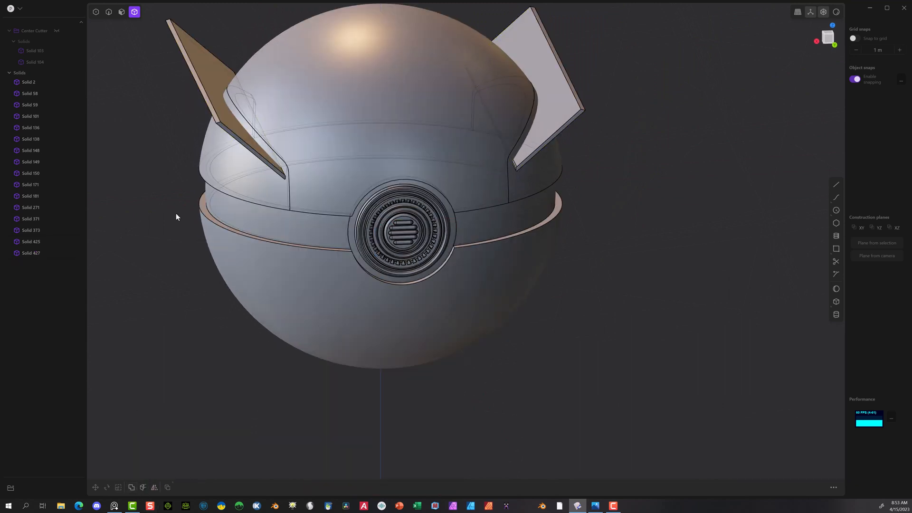
# Step: Try to slice the side panels Solid 371 and Solid 59 with the mirrored strip, Solid 427, in a Boolean
pyautogui.click(212, 173)
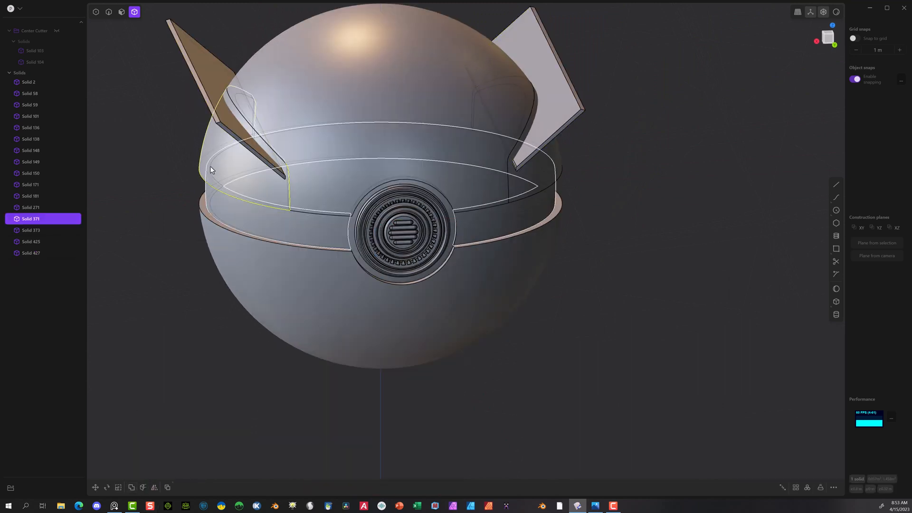
pyautogui.click(206, 59)
pyautogui.hotkey('shift', 'd')
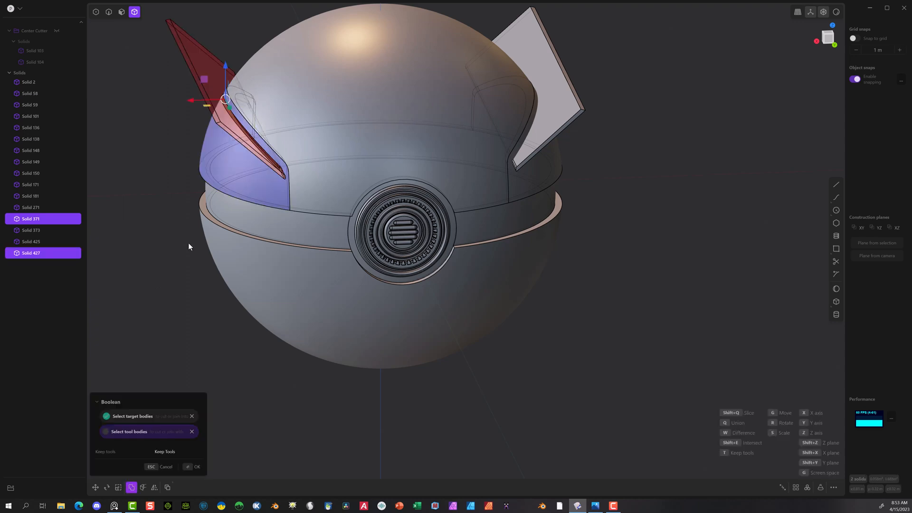
pyautogui.press('q')
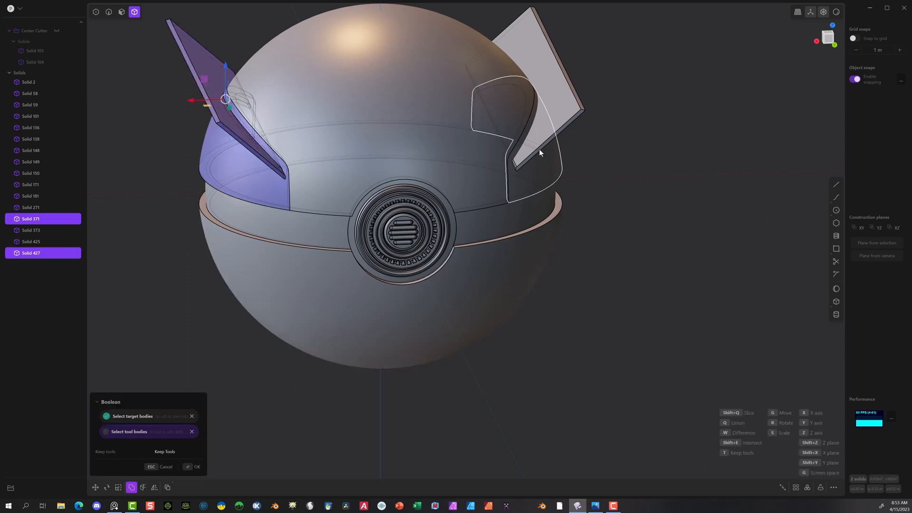
pyautogui.click(545, 170)
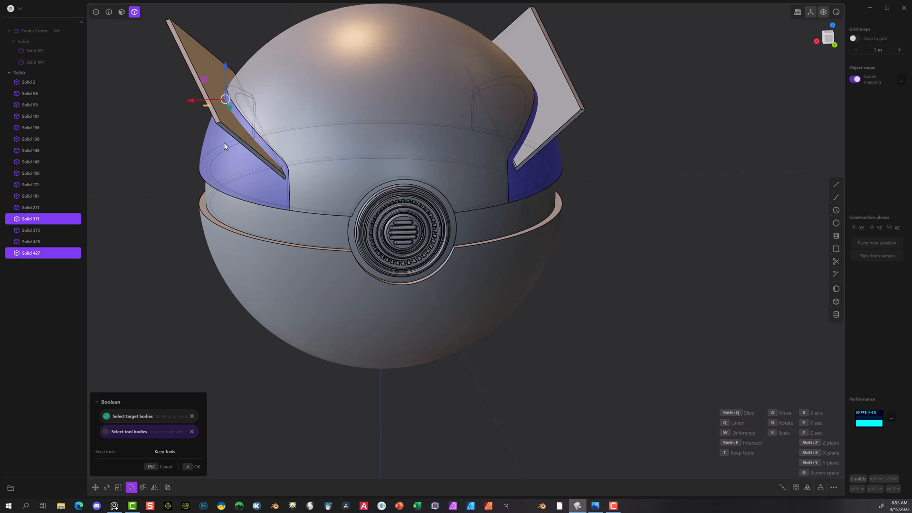
pyautogui.click(187, 467)
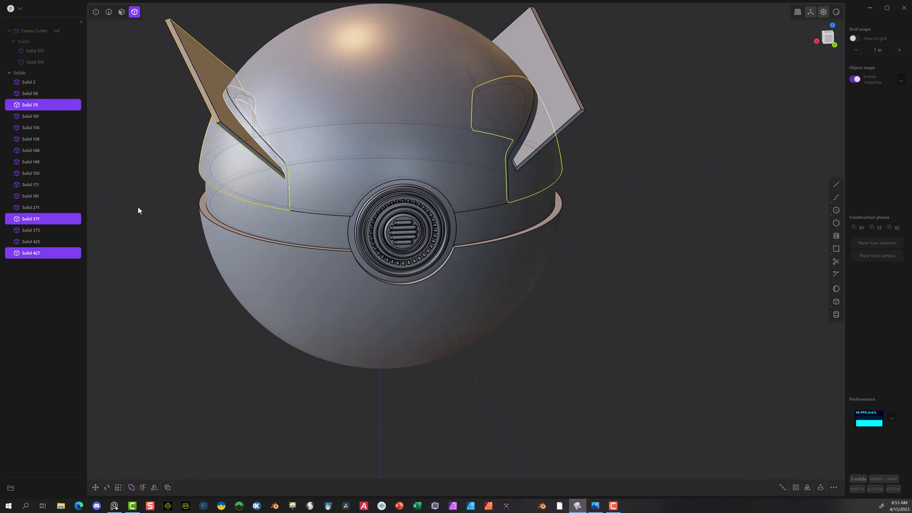
pyautogui.click(594, 178)
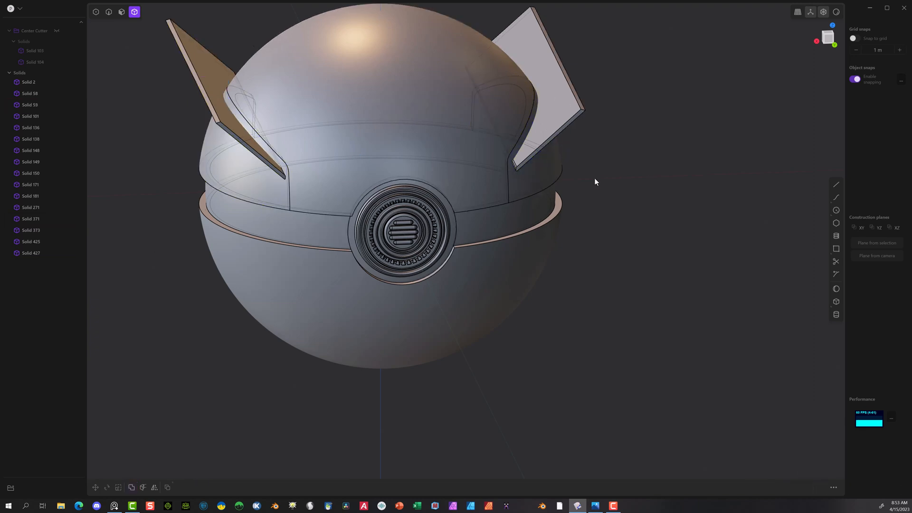
# Step: Slice the side panel Solid 59 with the original strip, Solid 425, using a Boolean
pyautogui.click(546, 181)
pyautogui.keyDown('shift'); pyautogui.click(571, 113); pyautogui.keyUp('shift')
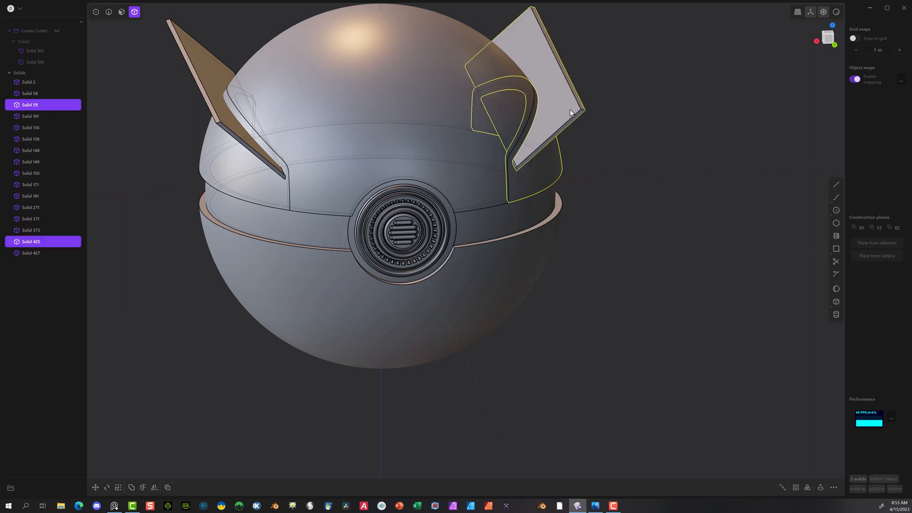
pyautogui.press('b')
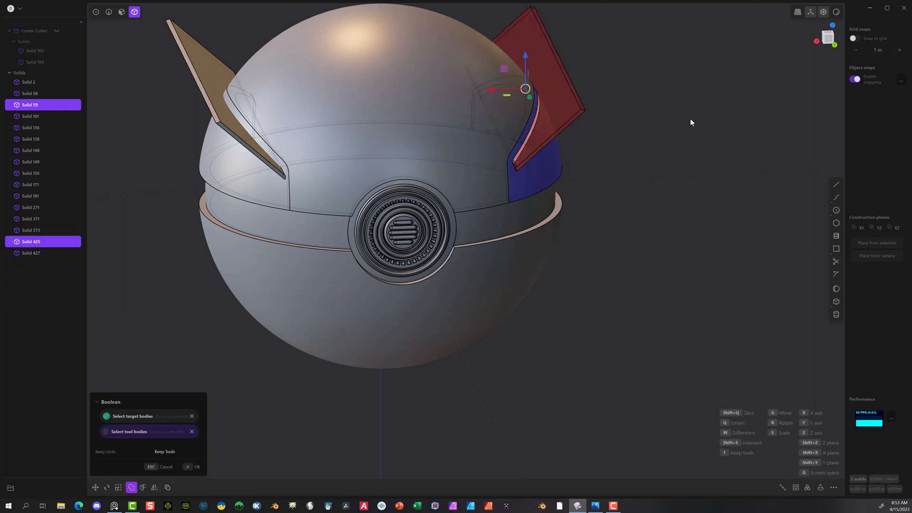
pyautogui.press('q')
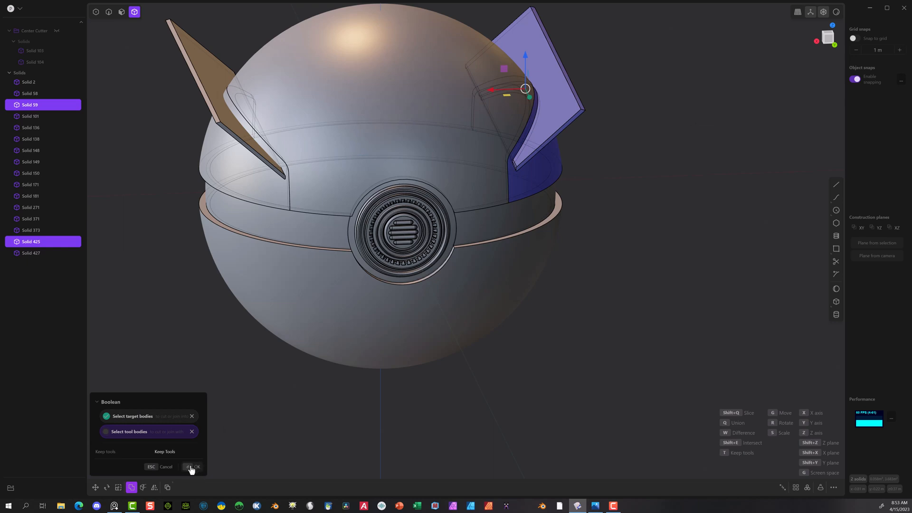
pyautogui.click(197, 466)
# Step: Delete the mirrored strip, Solid 427, and the leftover strip piece sticking out of the sliced side panel
pyautogui.click(201, 89)
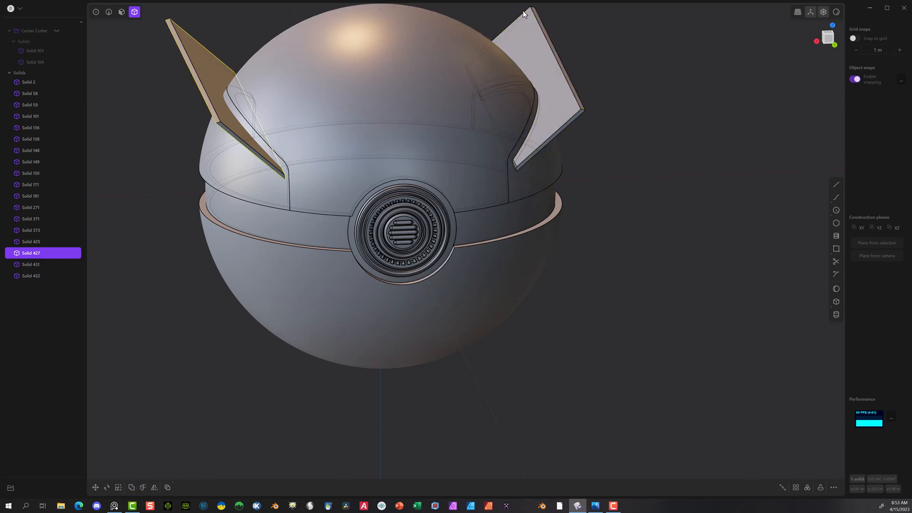
pyautogui.keyDown('shift'); pyautogui.click(537, 29); pyautogui.keyUp('shift')
pyautogui.press('Delete')
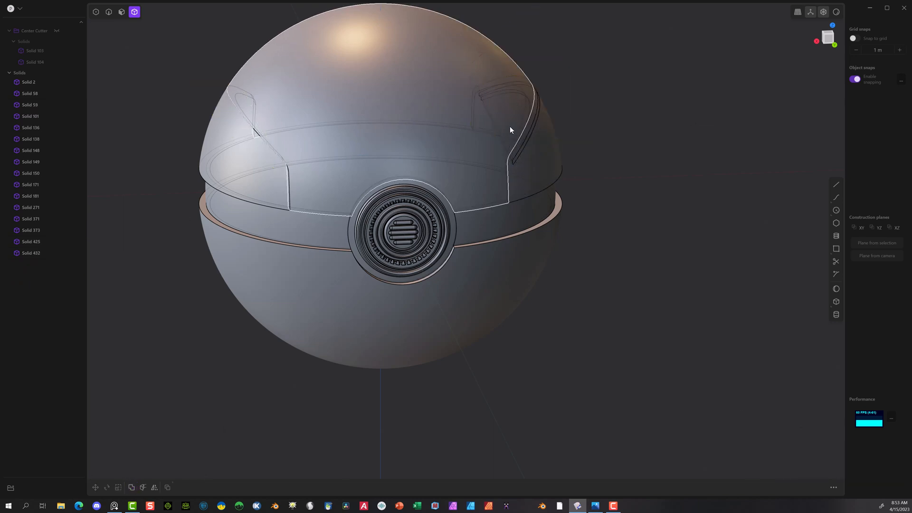
# Step: Hide the central upper shell panel, Solid 373, and delete the leftover strip slab inside the sliced side panel
pyautogui.click(432, 86)
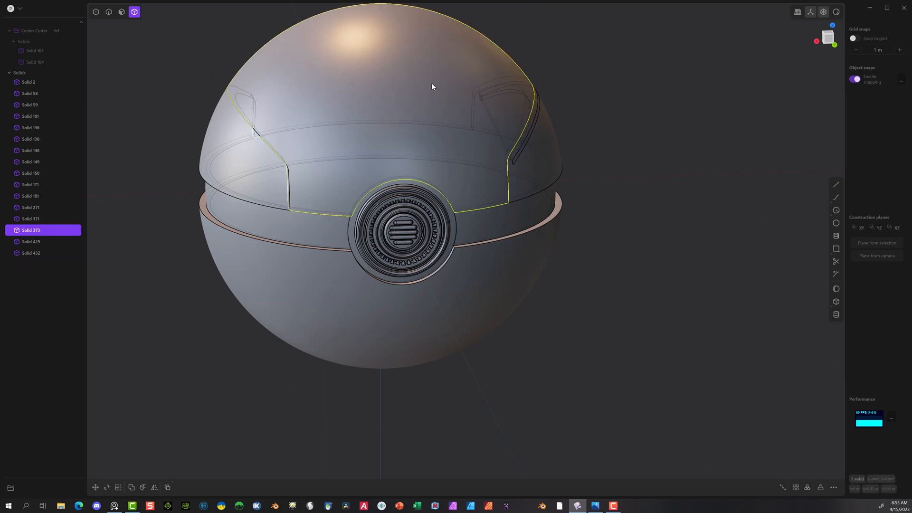
pyautogui.press('h')
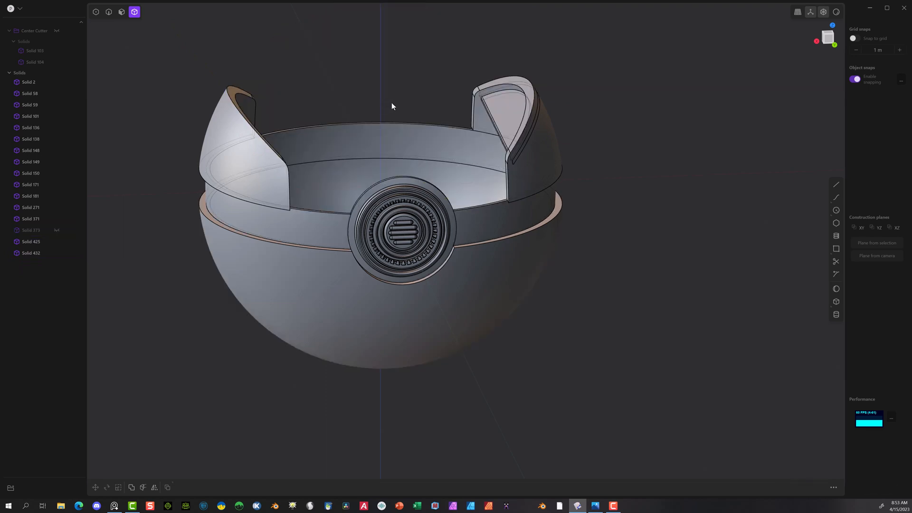
pyautogui.moveTo(391, 102); pyautogui.dragTo(437, 113, button='middle')
pyautogui.click(433, 112)
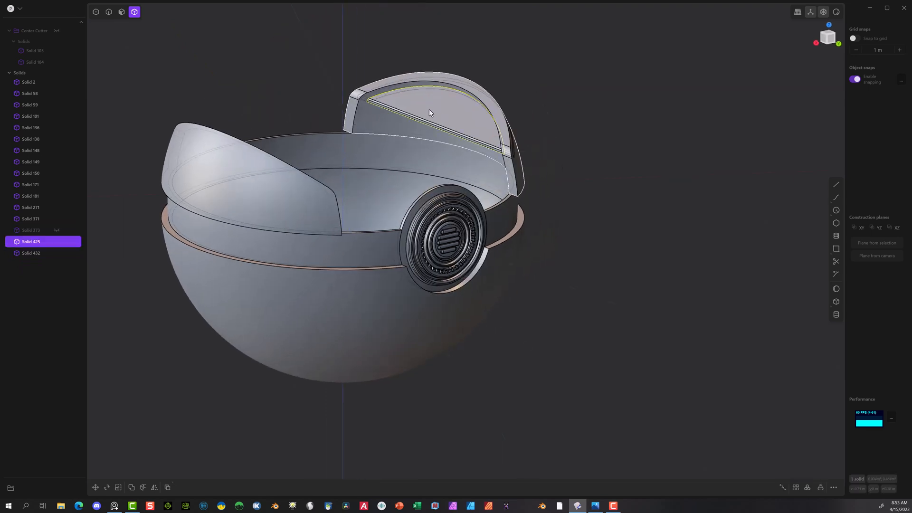
pyautogui.press('Delete')
# Step: Delete the unsliced side panel, Solid 371
pyautogui.moveTo(418, 106); pyautogui.dragTo(344, 94, button='middle')
pyautogui.moveTo(519, 37); pyautogui.dragTo(589, 7, button='middle')
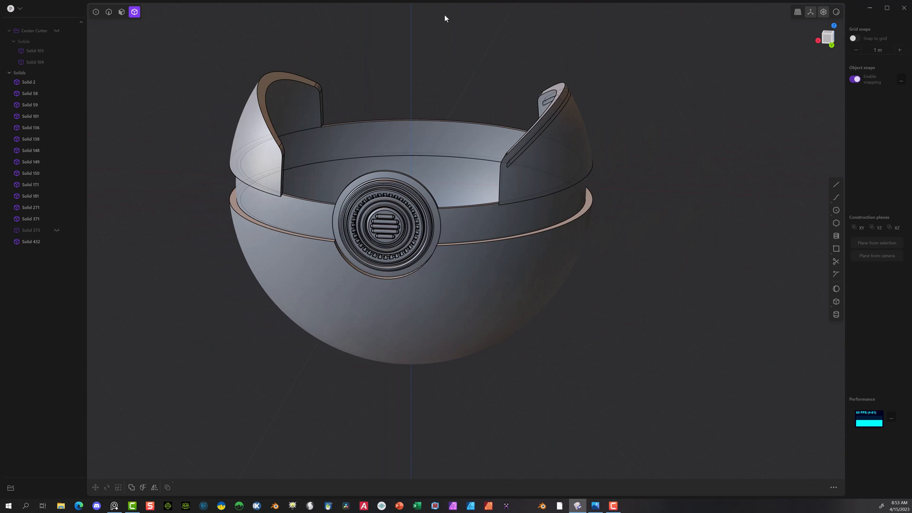
pyautogui.click(257, 103)
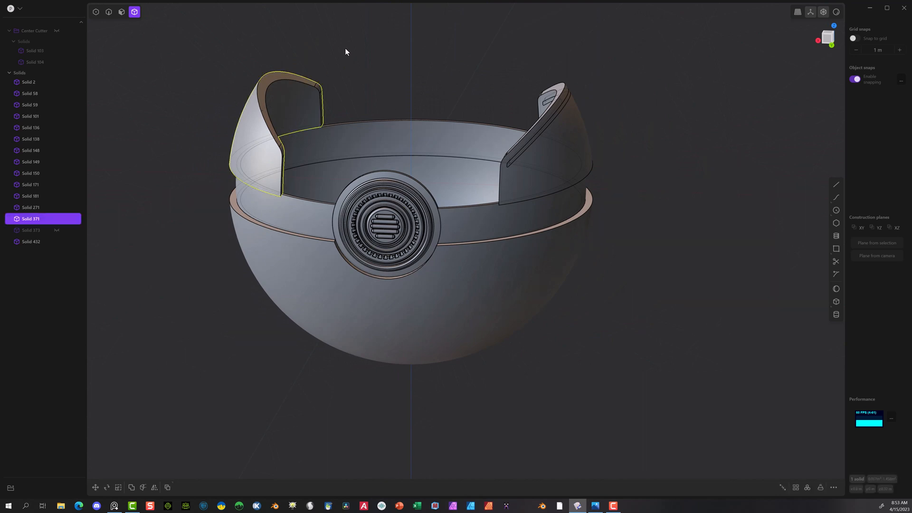
pyautogui.press('Delete')
# Step: Mirror the sliced side panel, Solid 59, and its strip inlay, Solid 432, along the X axis onto the opposite side of the ball
pyautogui.click(549, 126)
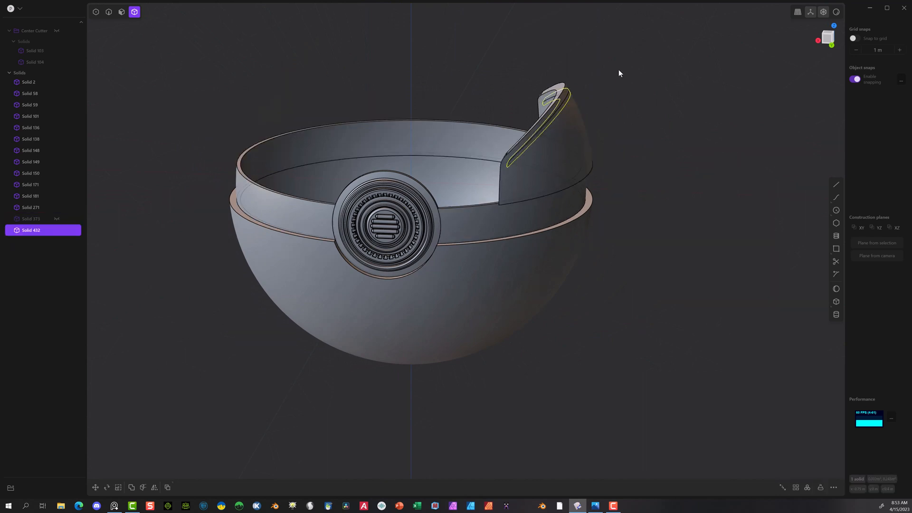
pyautogui.click(540, 127)
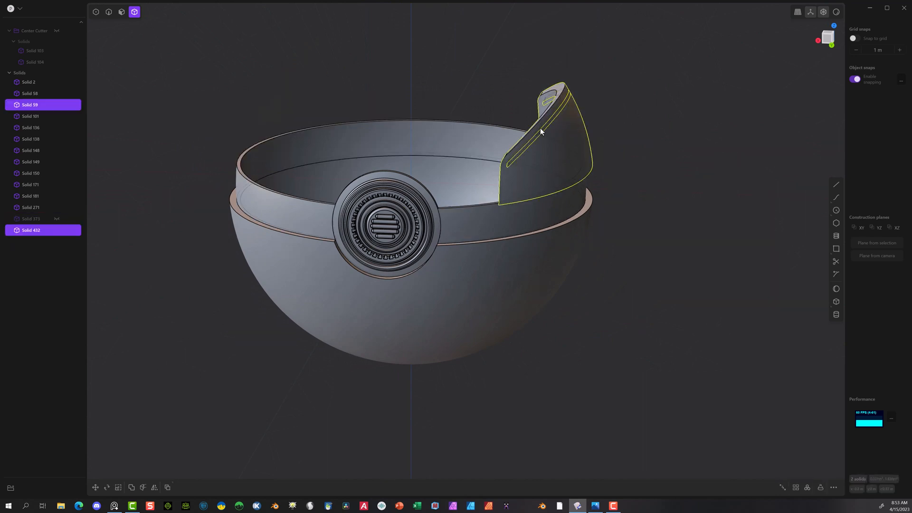
pyautogui.click(154, 487)
pyautogui.click(429, 186)
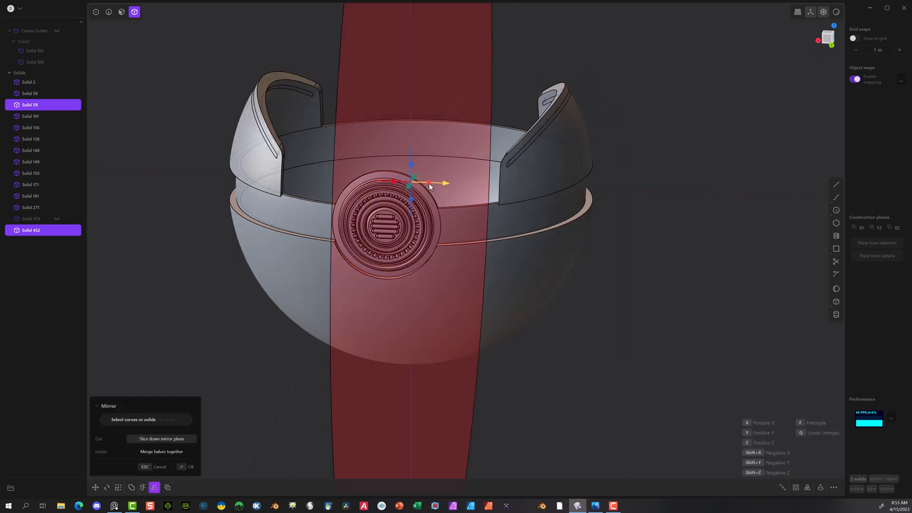
pyautogui.click(184, 465)
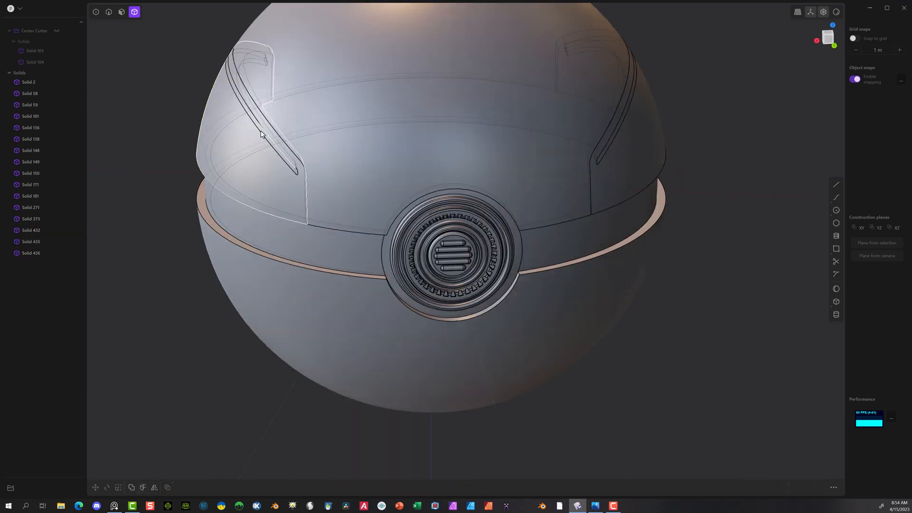
# Step: Try offsetting the outer face of the mirrored side panel's strip inlay by an entered distance and undo that offset
pyautogui.scroll(5, 261, 138)
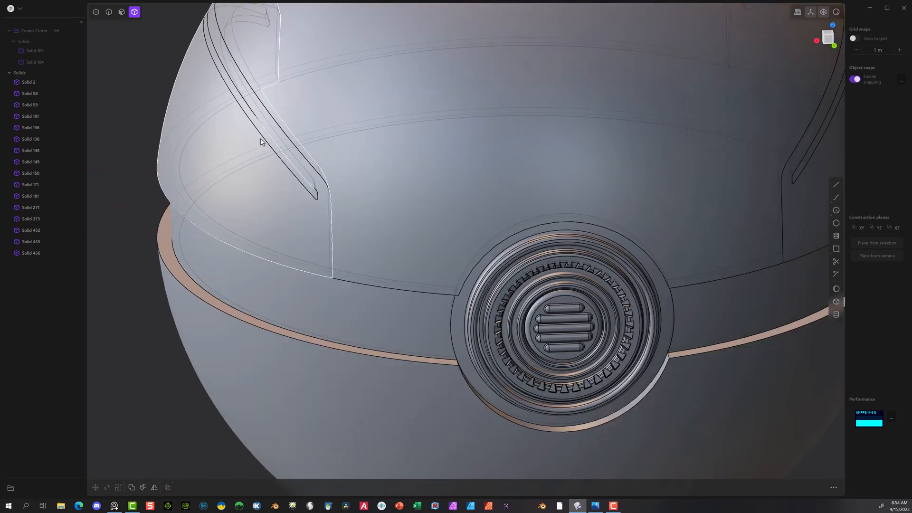
pyautogui.scroll(-3, 261, 141)
pyautogui.scroll(4, 275, 143)
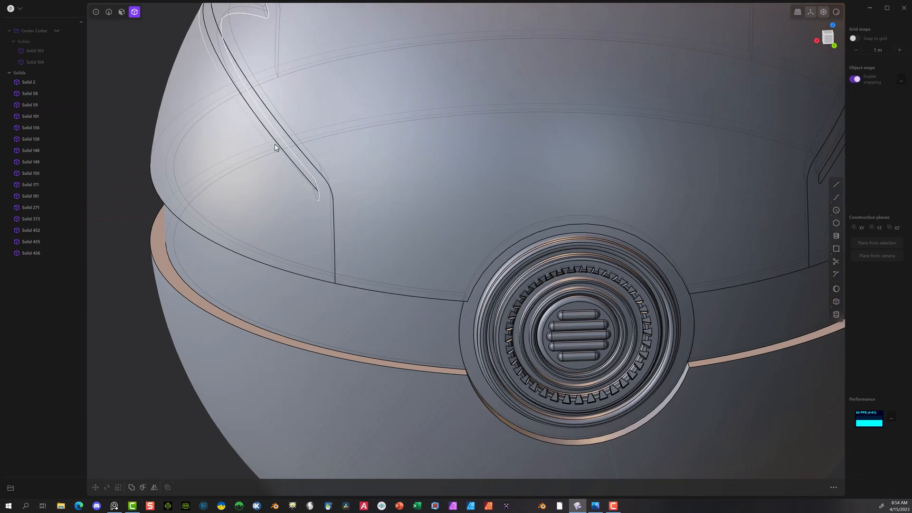
pyautogui.click(121, 12)
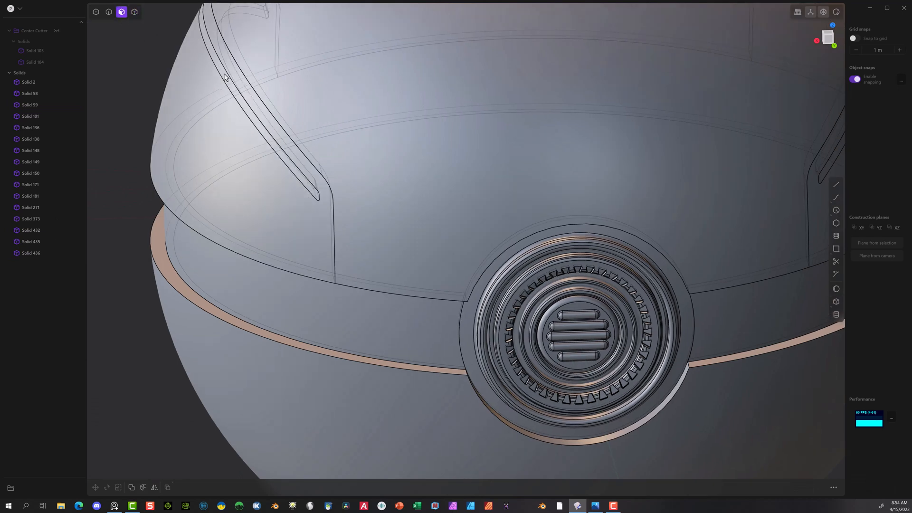
pyautogui.click(235, 86)
pyautogui.scroll(-5, 275, 118)
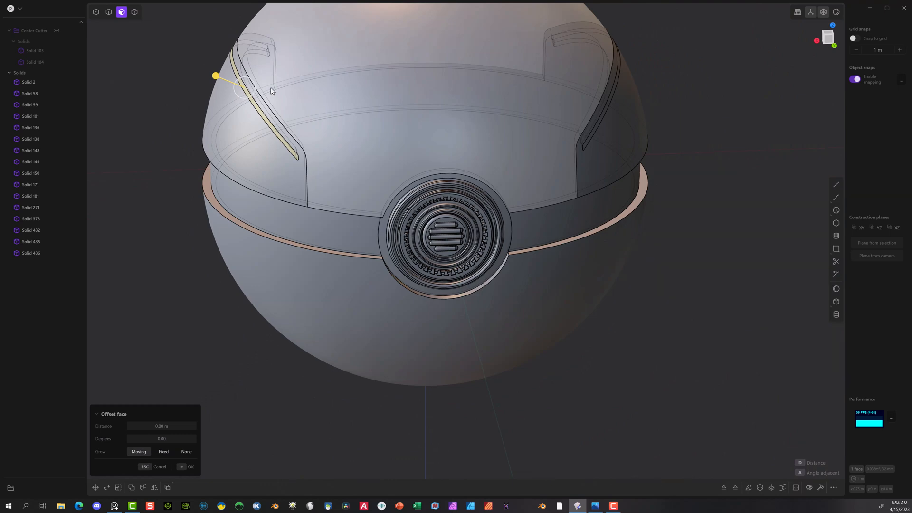
pyautogui.moveTo(272, 92); pyautogui.dragTo(333, 88, button='middle')
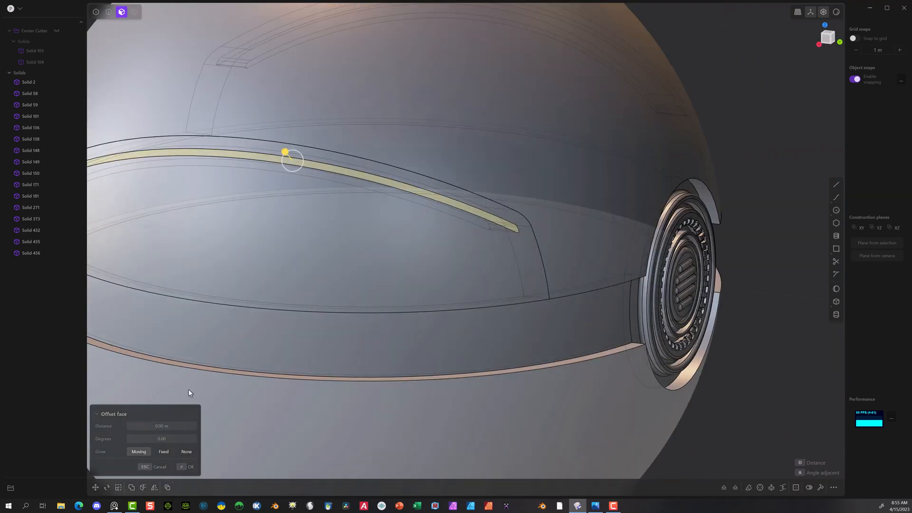
pyautogui.click(167, 424)
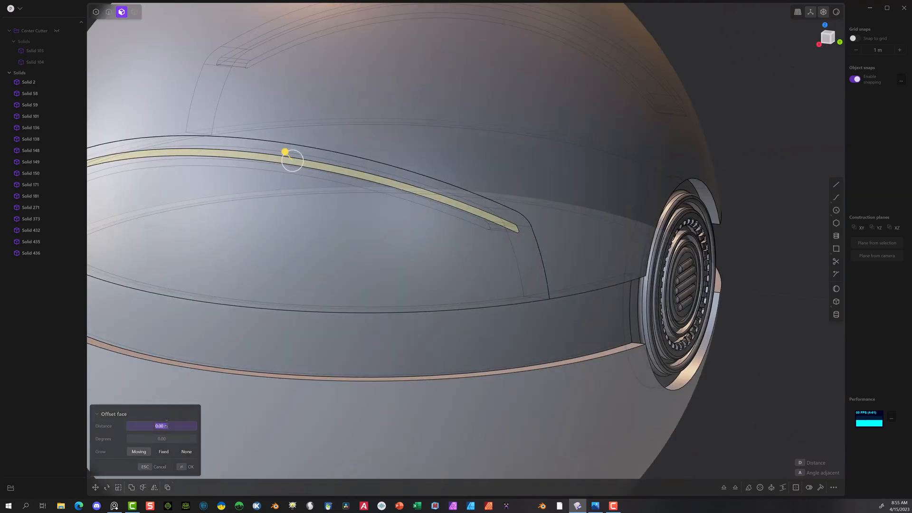
pyautogui.press('BackSpace')
pyautogui.moveTo(167, 424); pyautogui.dragTo(155, 424)
pyautogui.click(189, 467)
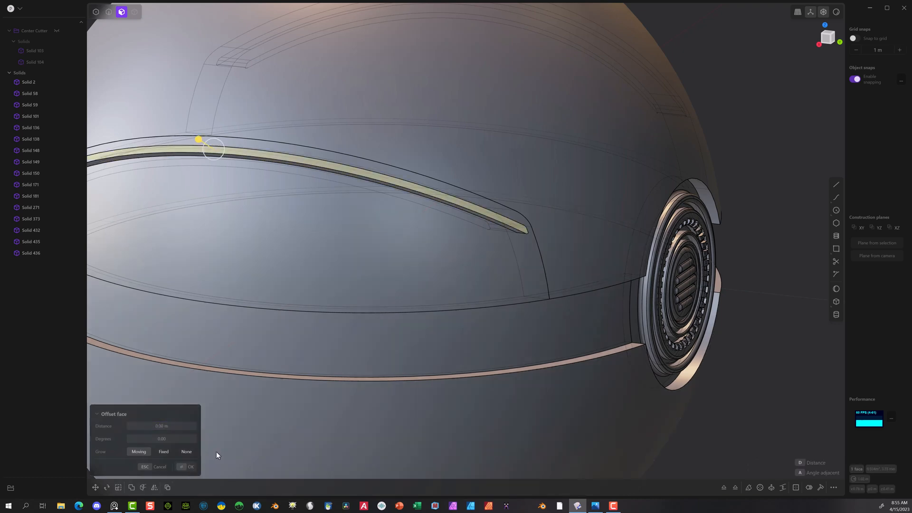
pyautogui.moveTo(546, 232)
pyautogui.mouseDown(button='middle')
pyautogui.moveTo(517, 246)
pyautogui.moveTo(532, 228)
pyautogui.moveTo(547, 244)
pyautogui.mouseUp(button='middle')
pyautogui.hotkey('ctrl', 'z')
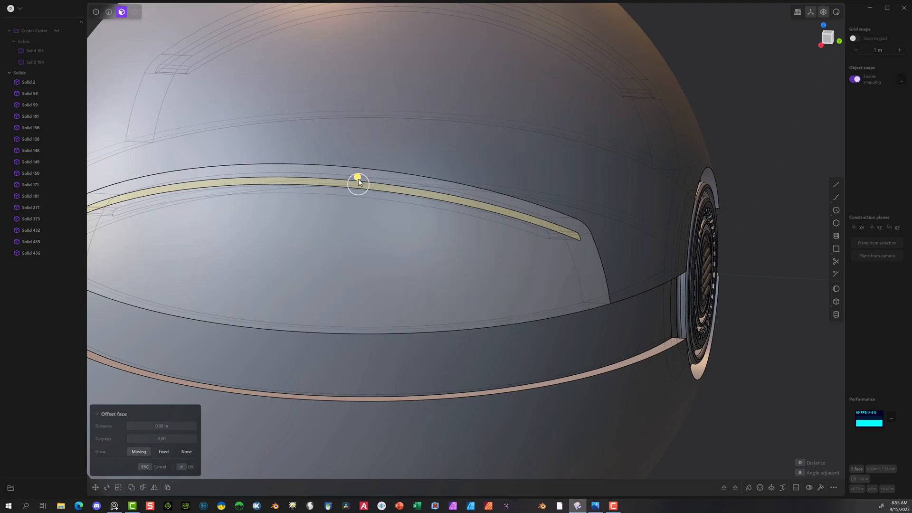
# Step: Offset the outer face of the mirrored strip inlay inward by about 0.01 m so it sits recessed in its panel
pyautogui.moveTo(358, 179); pyautogui.dragTo(358, 183)
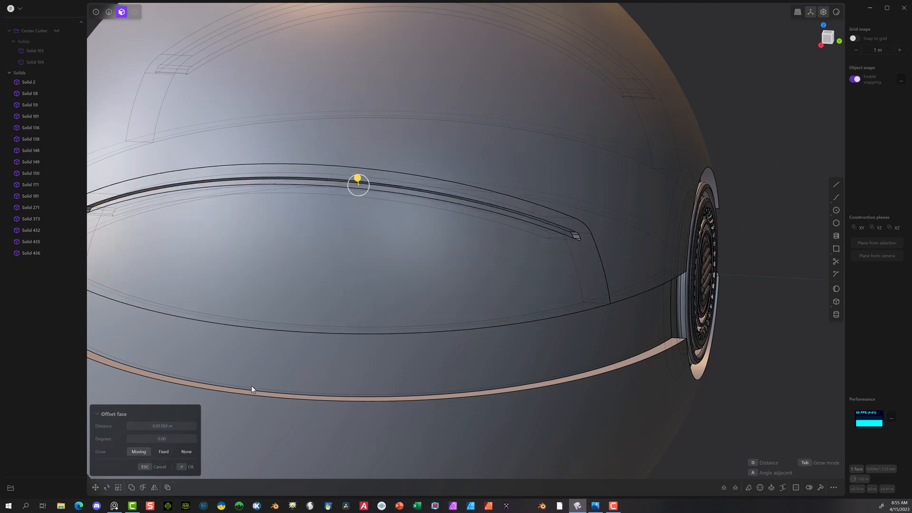
pyautogui.click(173, 426)
pyautogui.hotkey('ctrl', 'c')
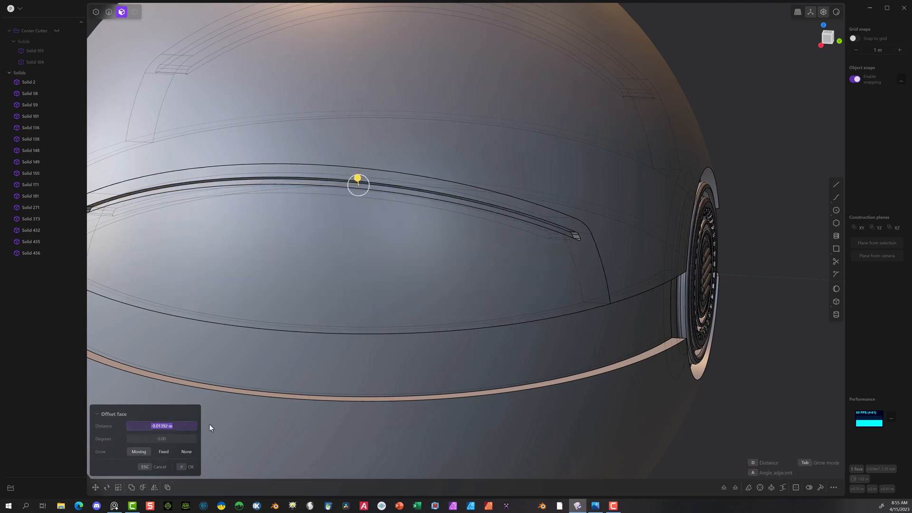
pyautogui.click(181, 468)
# Step: Offset the outer face of the original side panel's strip inlay inward by the same distance as the mirrored one
pyautogui.scroll(-3, 548, 254)
pyautogui.moveTo(658, 280); pyautogui.dragTo(512, 222, button='middle')
pyautogui.click(511, 219)
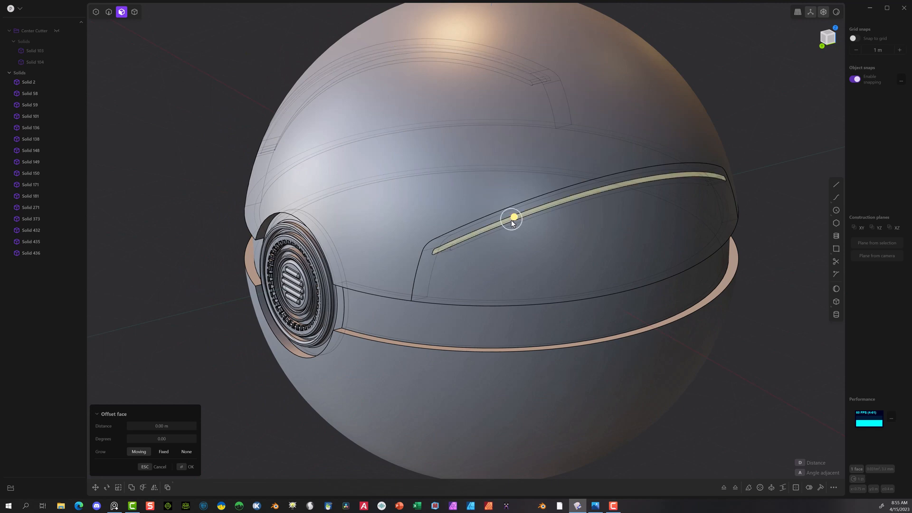
pyautogui.moveTo(513, 219); pyautogui.dragTo(517, 222)
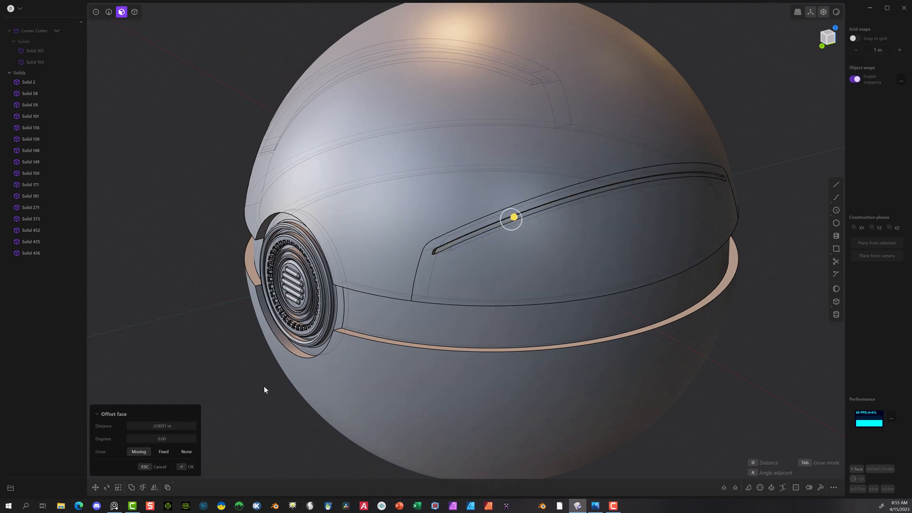
pyautogui.click(167, 426)
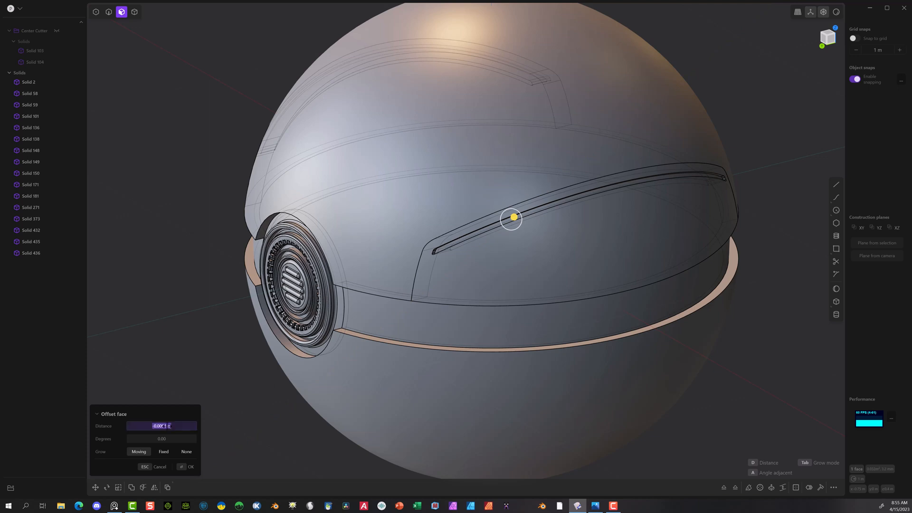
pyautogui.hotkey('ctrl', 'v')
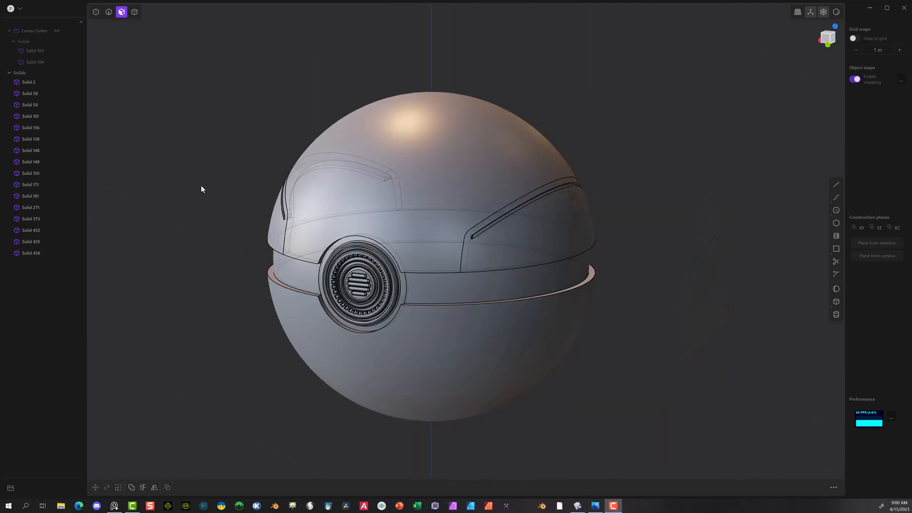
# Step: In the Back view with grid snapping on, draw a one-cell diagonal line outward and upward from the grid point beside the ball's crown
pyautogui.moveTo(201, 190); pyautogui.dragTo(244, 184, button='middle')
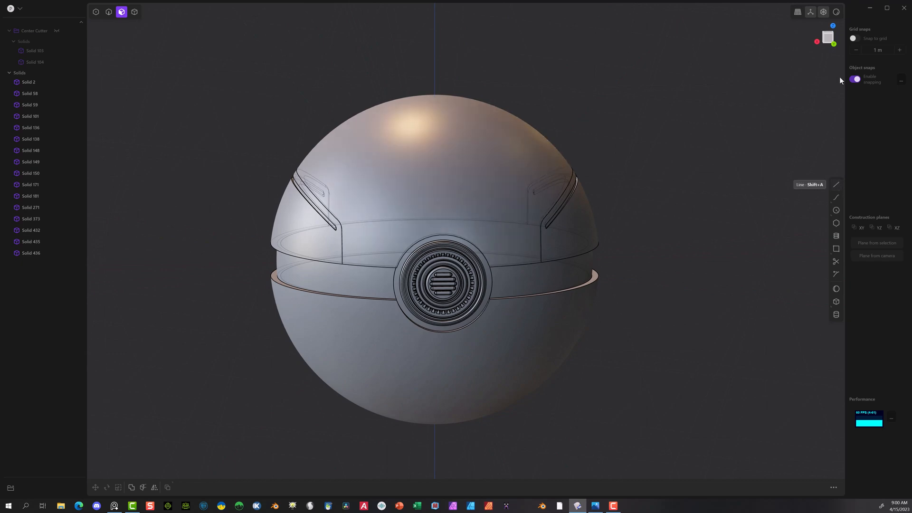
pyautogui.click(833, 43)
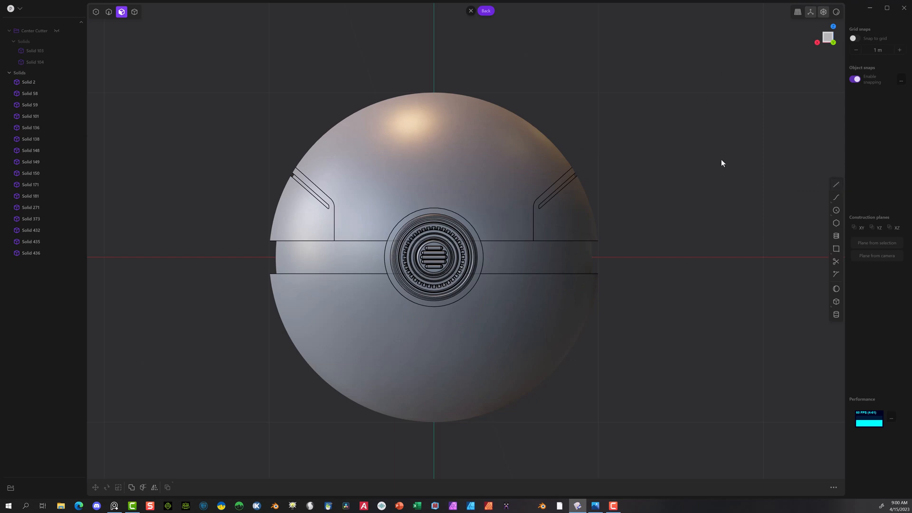
pyautogui.scroll(-5, 673, 193)
pyautogui.moveTo(694, 179); pyautogui.dragTo(553, 280, button='middle')
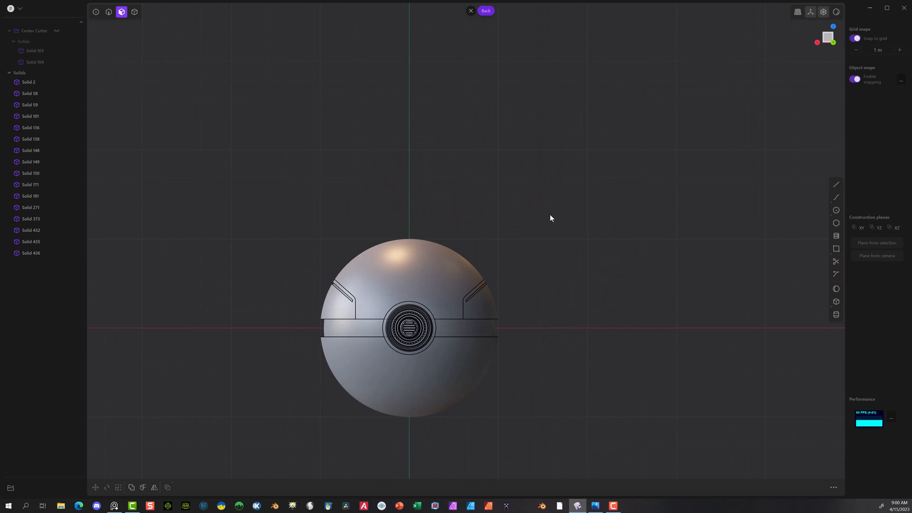
pyautogui.click(836, 184)
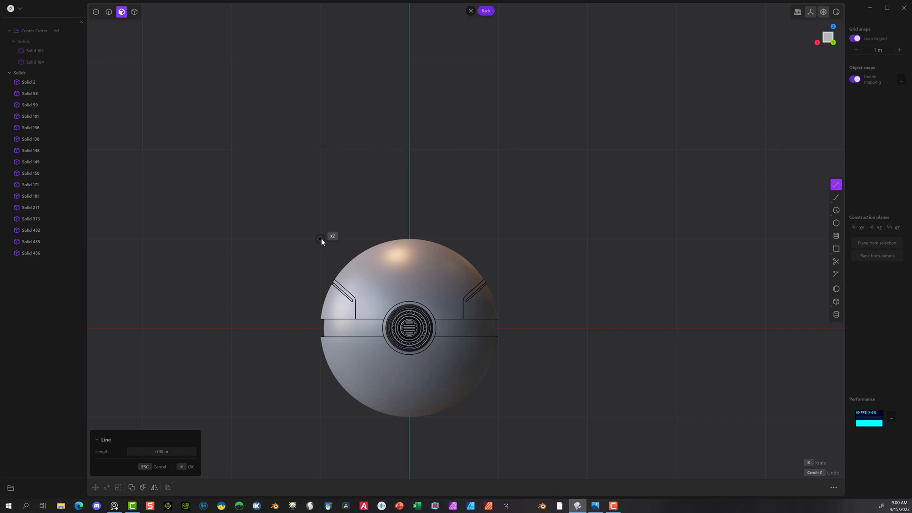
pyautogui.click(321, 238)
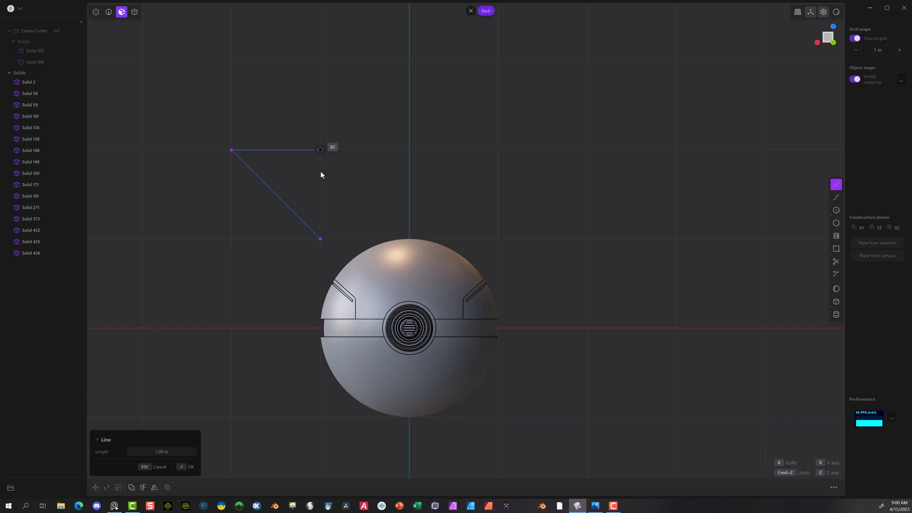
pyautogui.moveTo(382, 159); pyautogui.dragTo(378, 160, button='right')
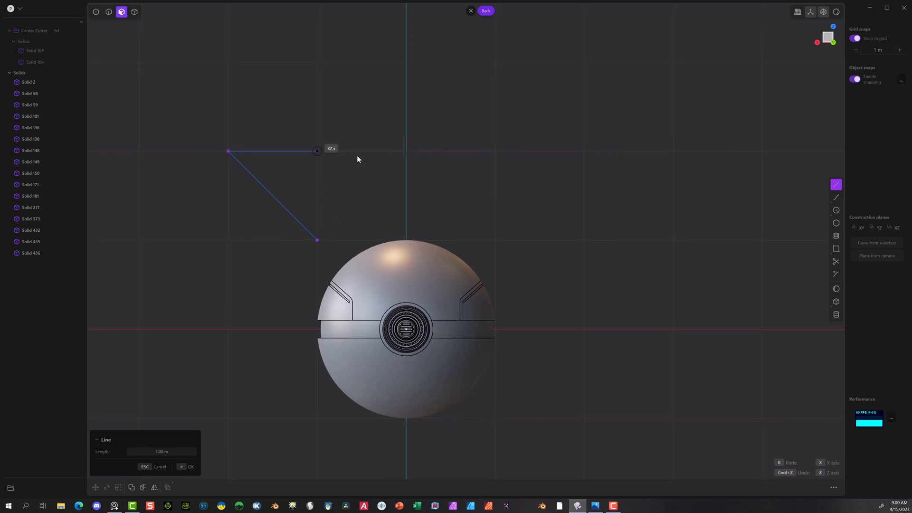
pyautogui.press('Return')
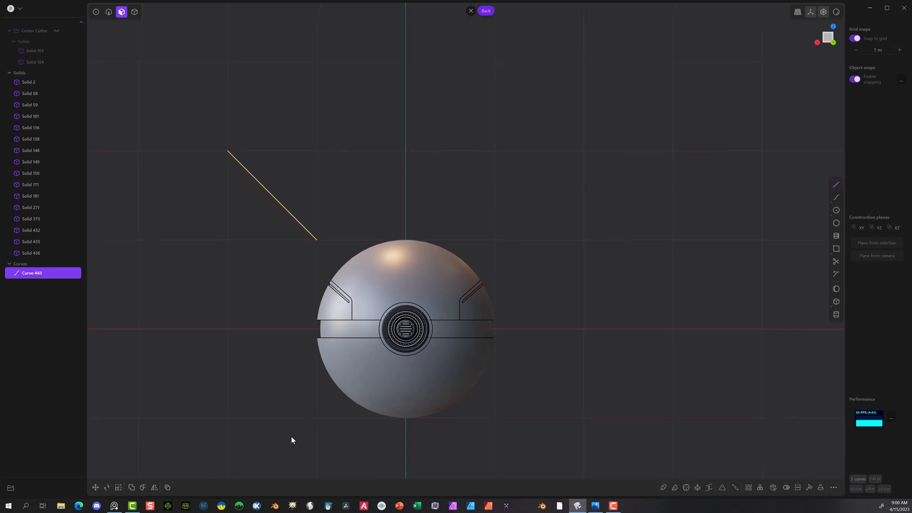
# Step: Mirror the diagonal line along the X axis and connect the two lower endpoints with a 2 m horizontal line
pyautogui.click(154, 488)
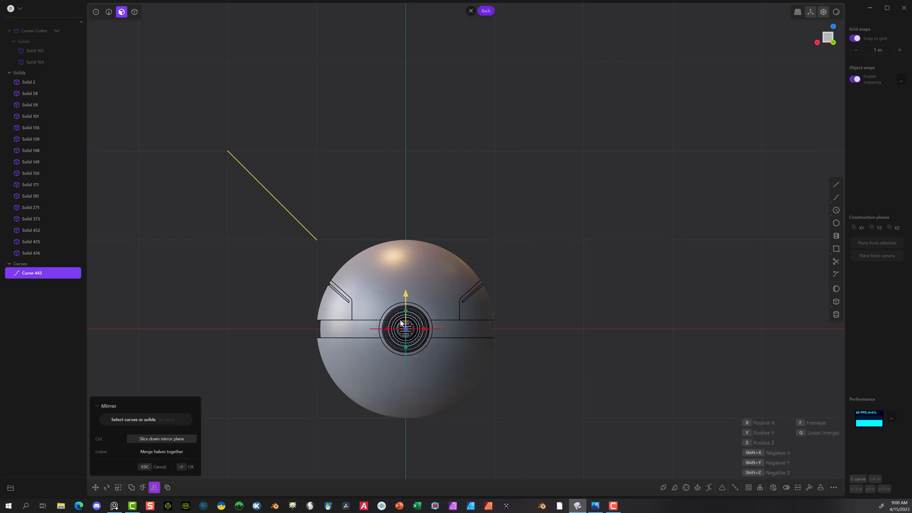
pyautogui.click(187, 467)
pyautogui.click(836, 184)
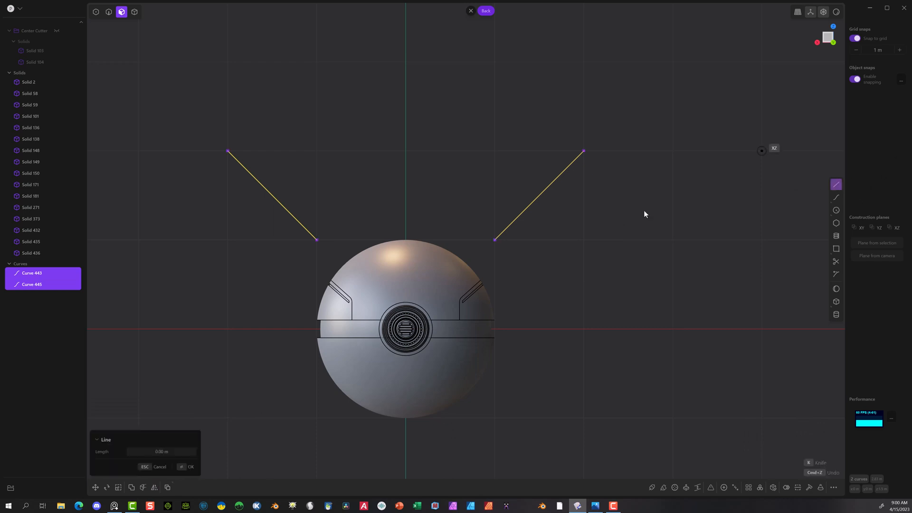
pyautogui.click(317, 240)
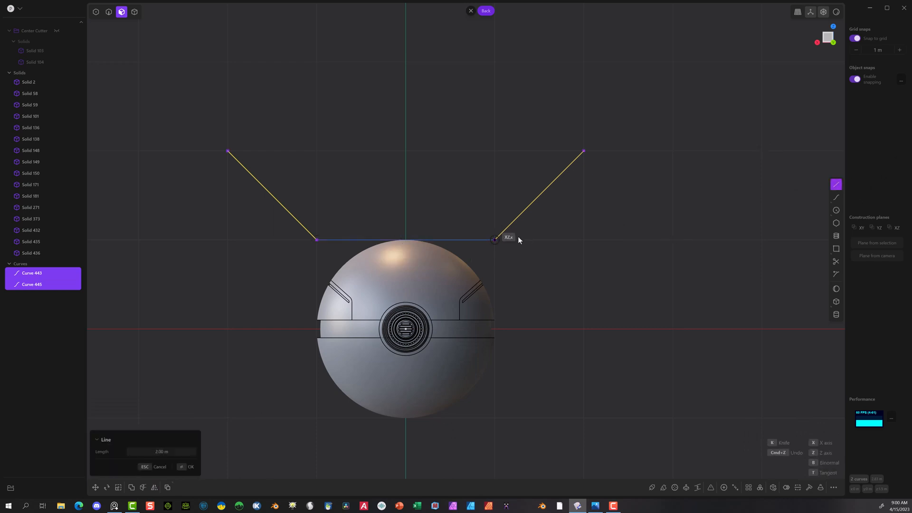
pyautogui.click(495, 240)
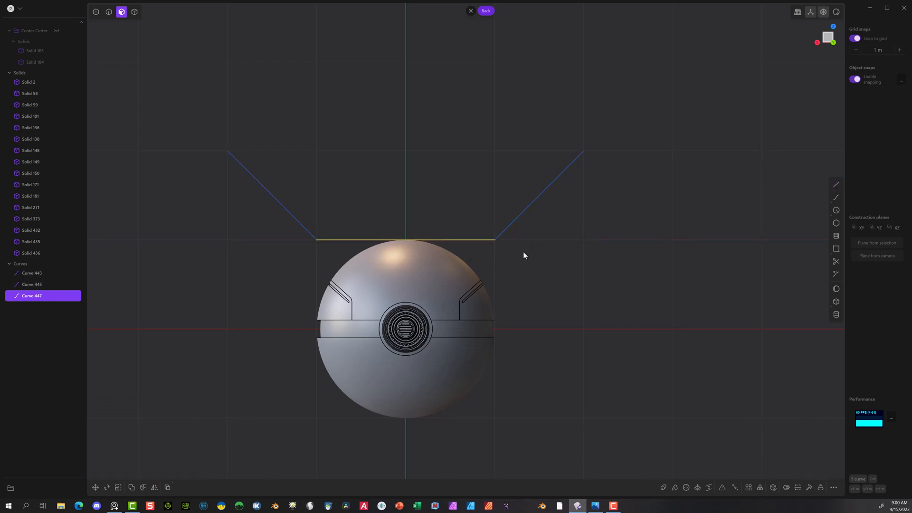
# Step: Join the two diagonal lines and the horizontal line into one curve
pyautogui.moveTo(228, 179); pyautogui.dragTo(744, 238)
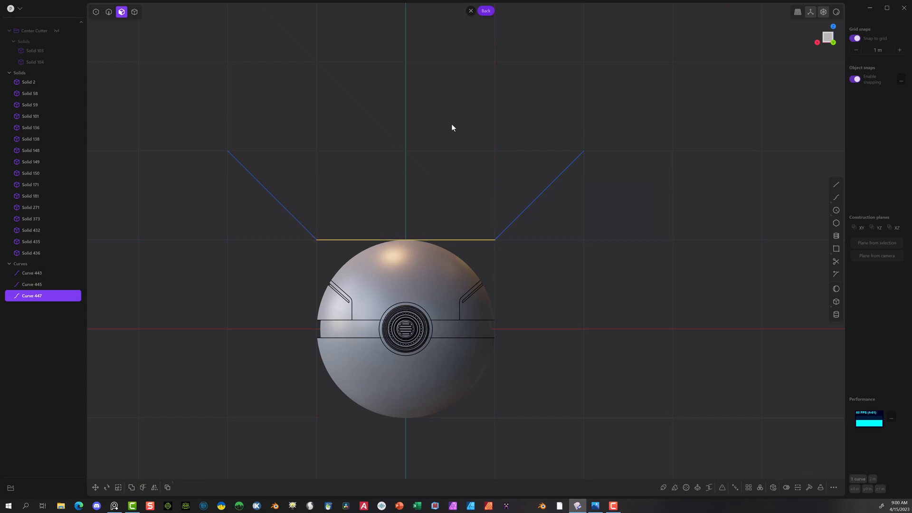
pyautogui.click(108, 13)
pyautogui.moveTo(201, 142)
pyautogui.mouseDown()
pyautogui.moveTo(616, 195)
pyautogui.moveTo(247, 251)
pyautogui.mouseUp()
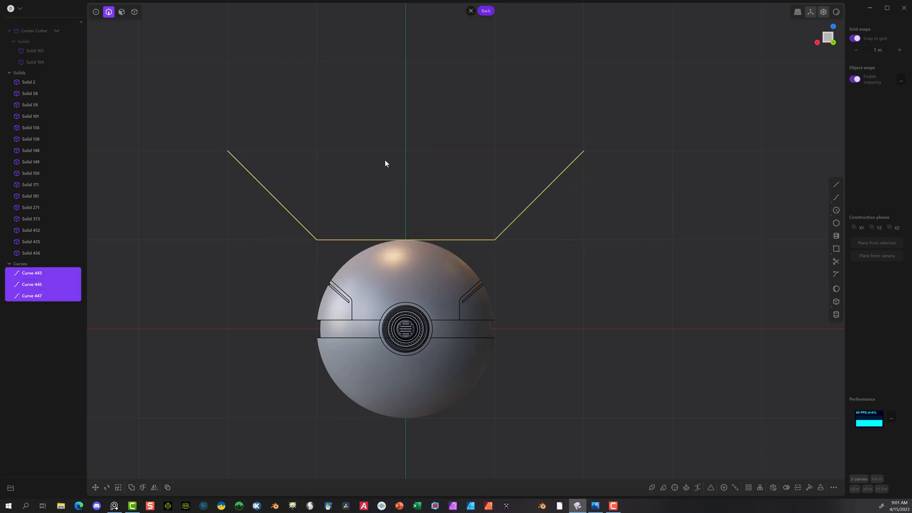
pyautogui.press('j')
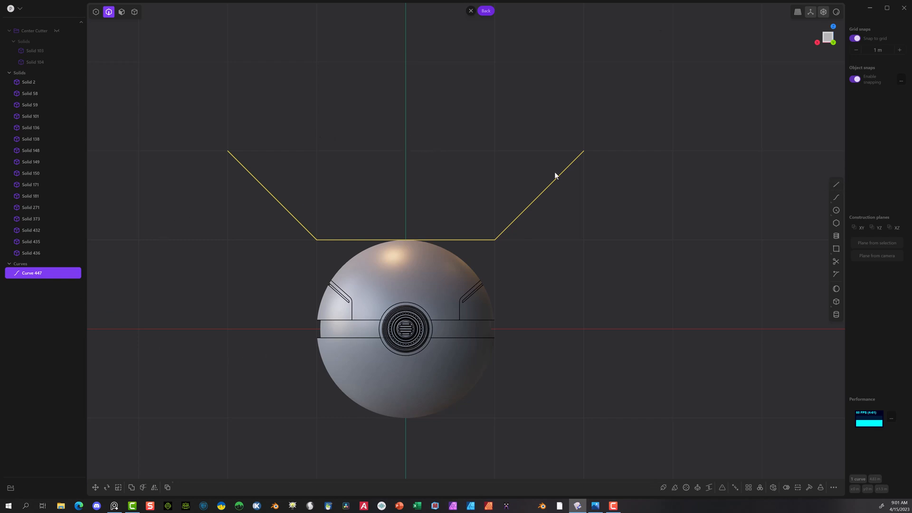
# Step: Extend both upper ends of the joined curve outward with diagonal lines about 1.41 m long, snapped to the grid
pyautogui.click(836, 184)
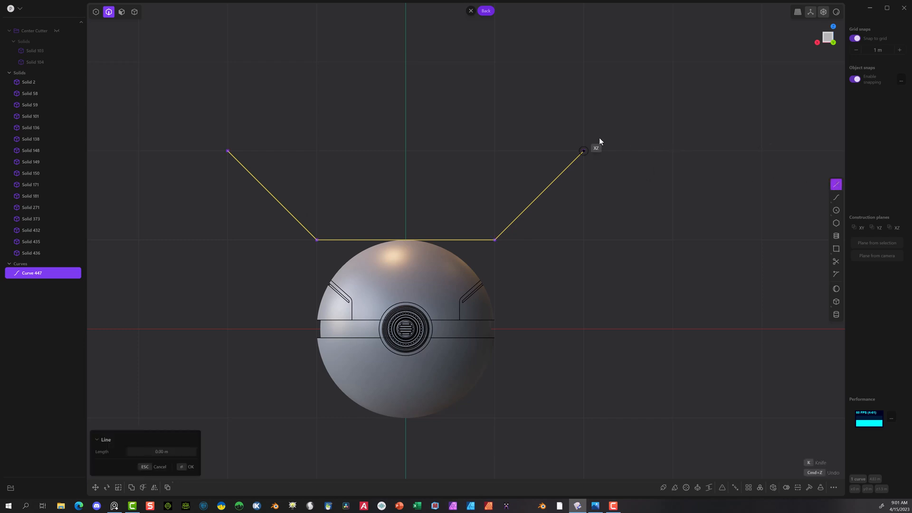
pyautogui.click(583, 150)
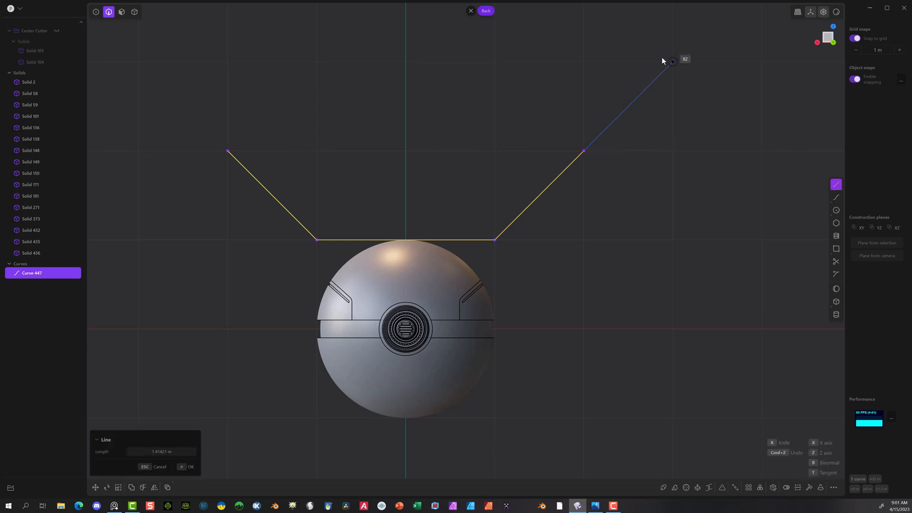
pyautogui.click(672, 61)
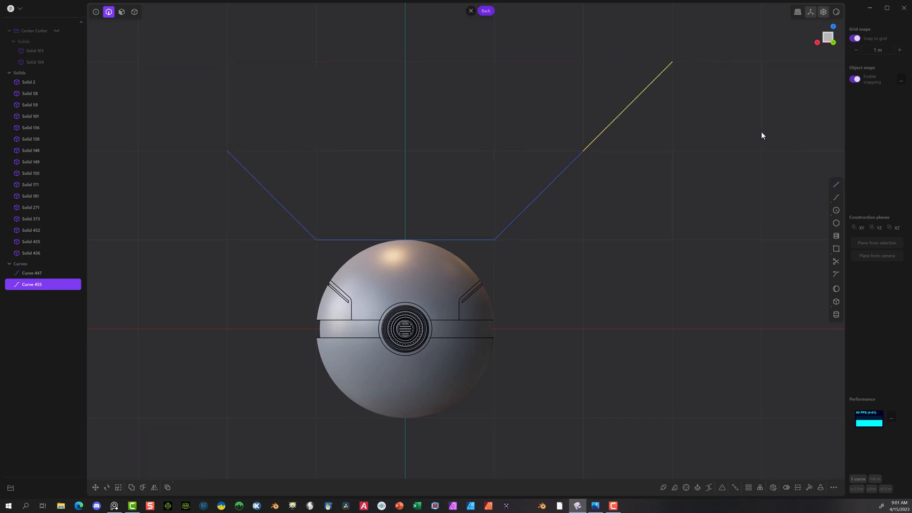
pyautogui.click(836, 187)
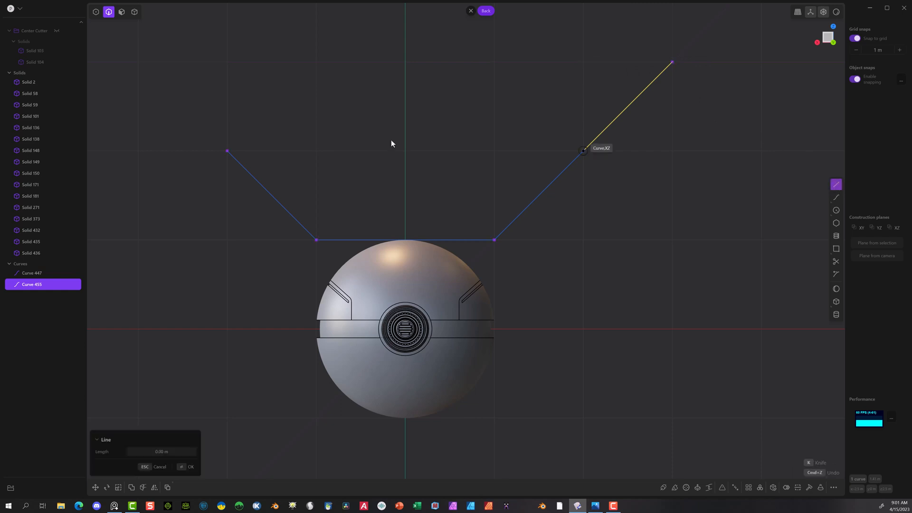
pyautogui.click(227, 151)
pyautogui.click(139, 61)
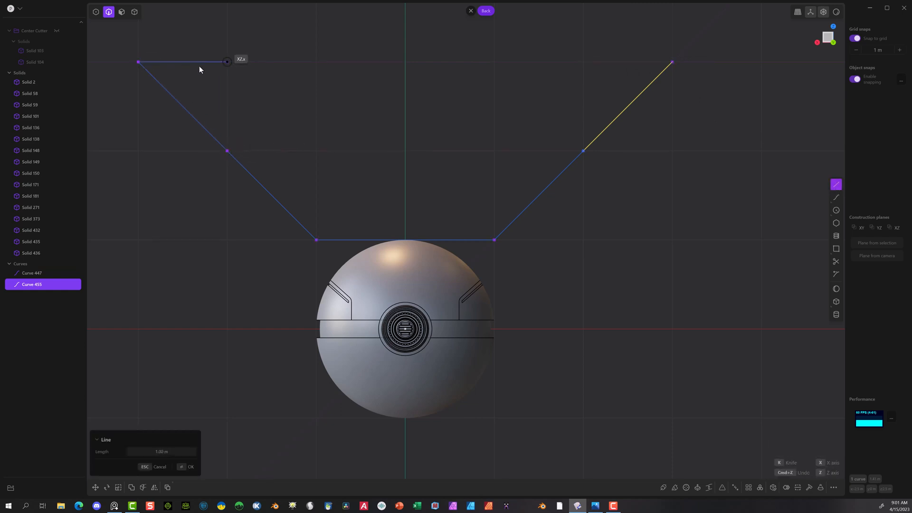
# Step: Join the two upper diagonal extensions and the angled curve into one continuous curve
pyautogui.moveTo(245, 108); pyautogui.dragTo(202, 170)
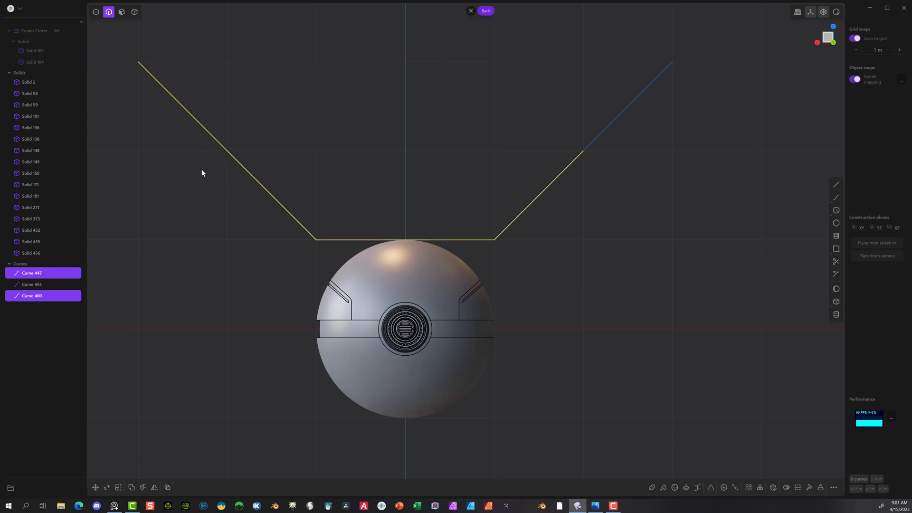
pyautogui.moveTo(682, 107); pyautogui.dragTo(579, 161)
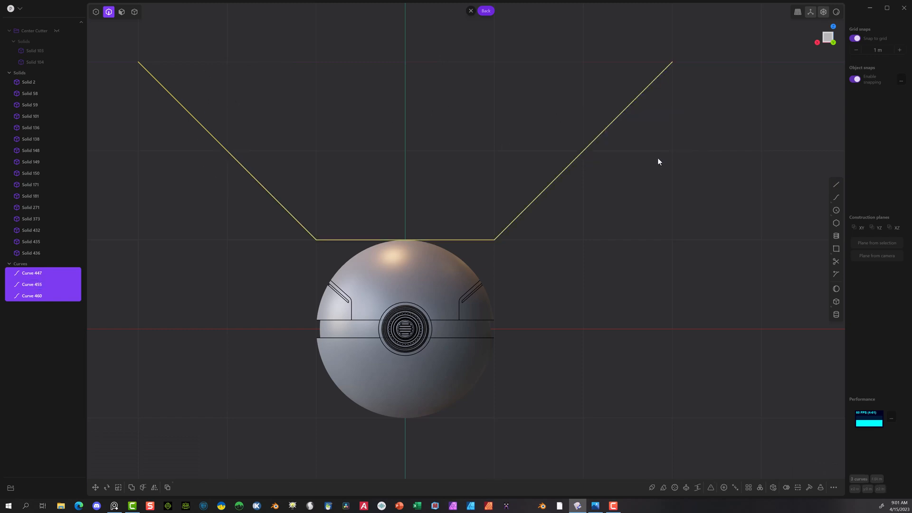
pyautogui.press('j')
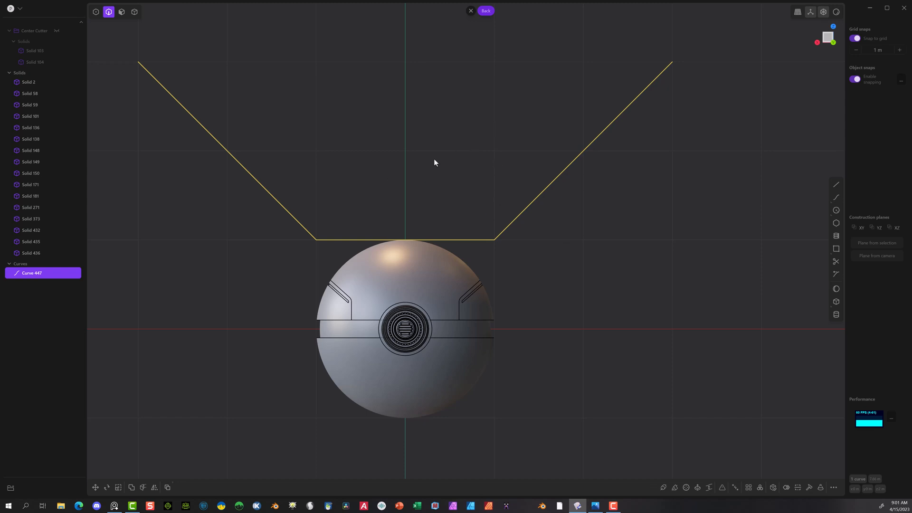
# Step: Scale the joined curve uniformly to about 0.09 and move it 1 m down along Z to the ball's crown
pyautogui.press('s')
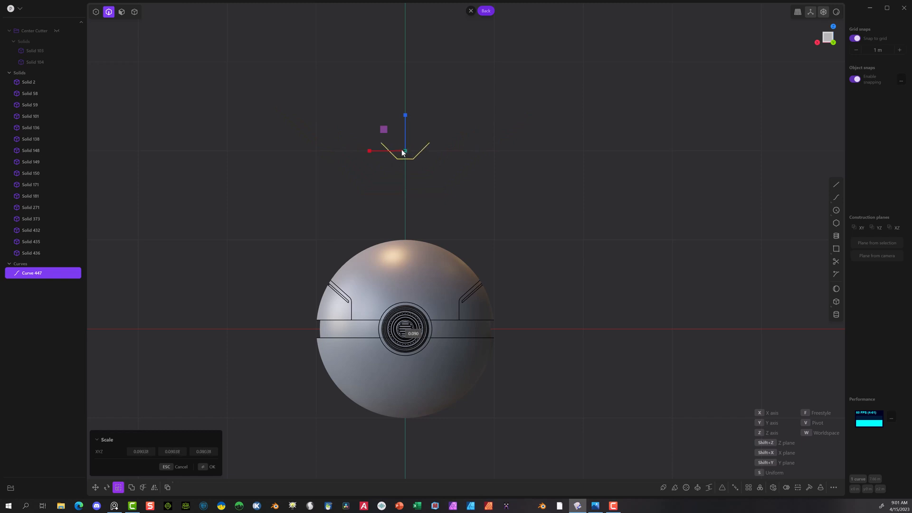
pyautogui.click(401, 151)
pyautogui.press('g')
pyautogui.moveTo(408, 118); pyautogui.dragTo(426, 192)
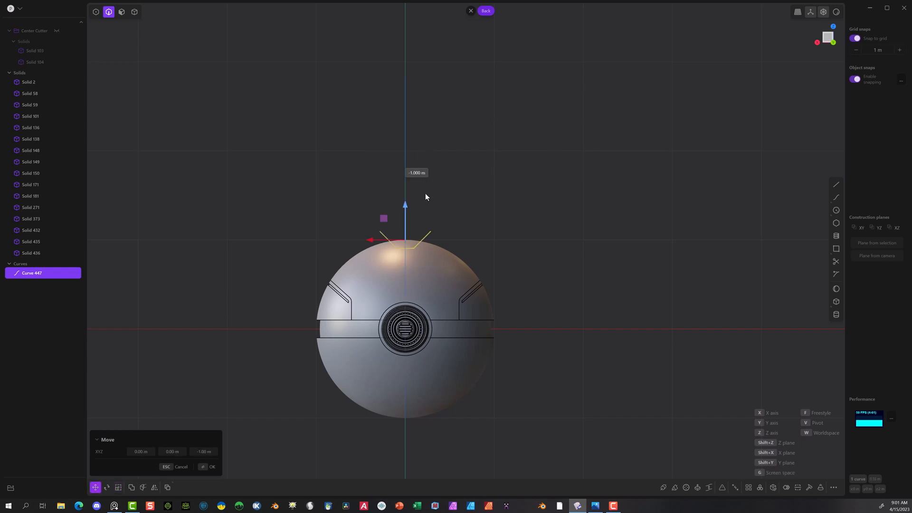
# Step: Turn off grid snapping and lower the small curve about 0.09 m further so its base sits inside the ball
pyautogui.scroll(5, 413, 242)
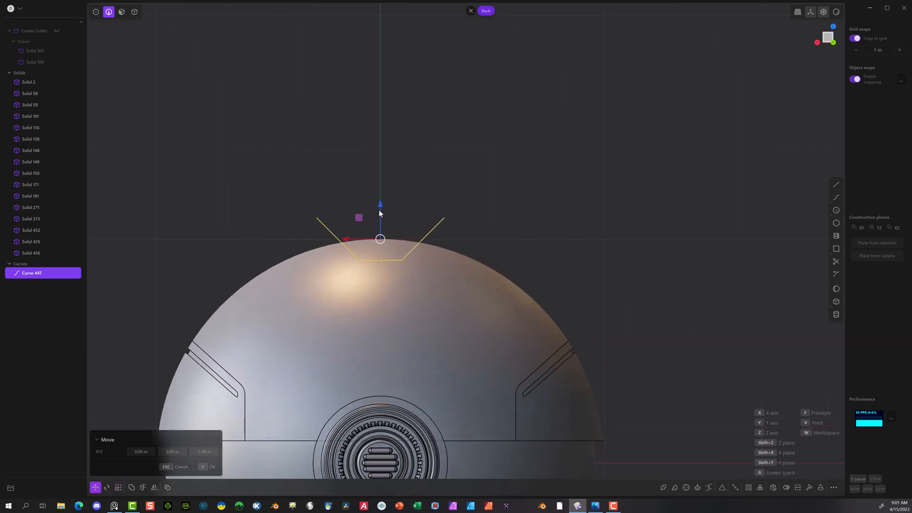
pyautogui.click(854, 38)
pyautogui.moveTo(380, 204); pyautogui.dragTo(378, 224)
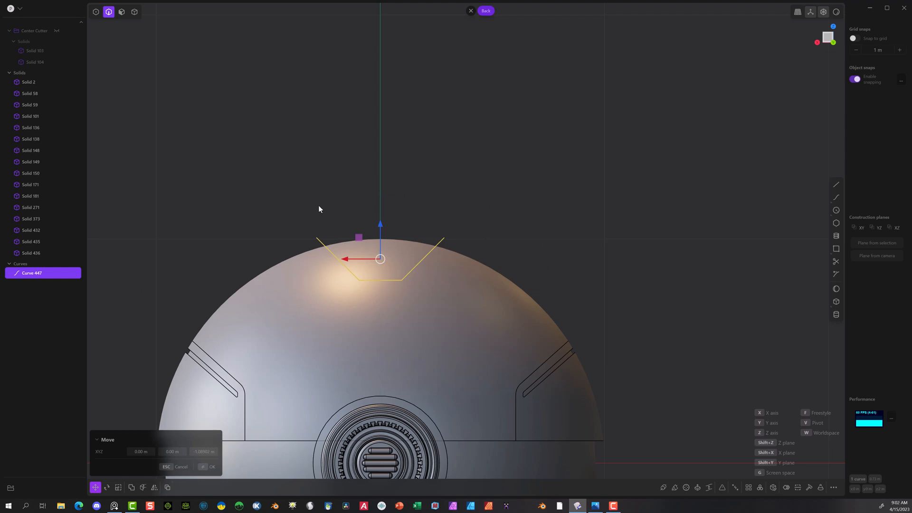
pyautogui.click(212, 468)
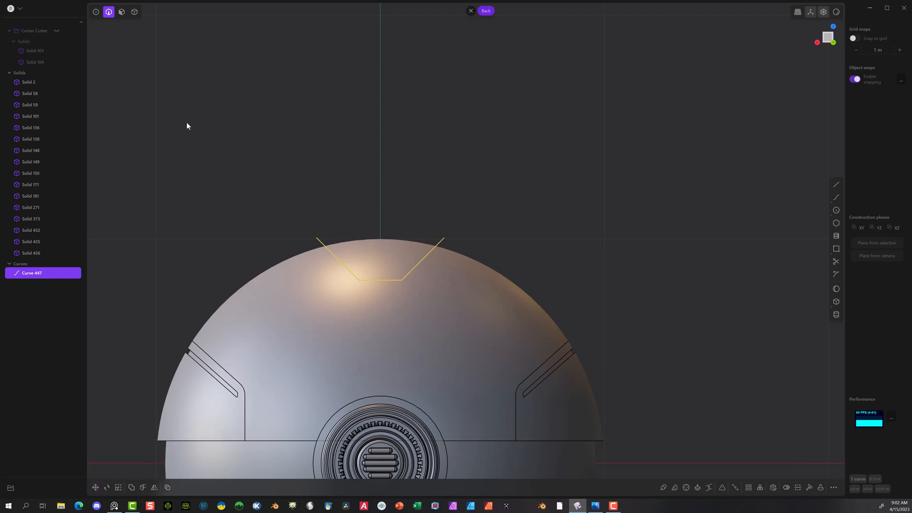
# Step: Round the two lower corner points of the curve with a radius of about 0.044 m
pyautogui.click(96, 14)
pyautogui.moveTo(303, 302); pyautogui.dragTo(432, 275)
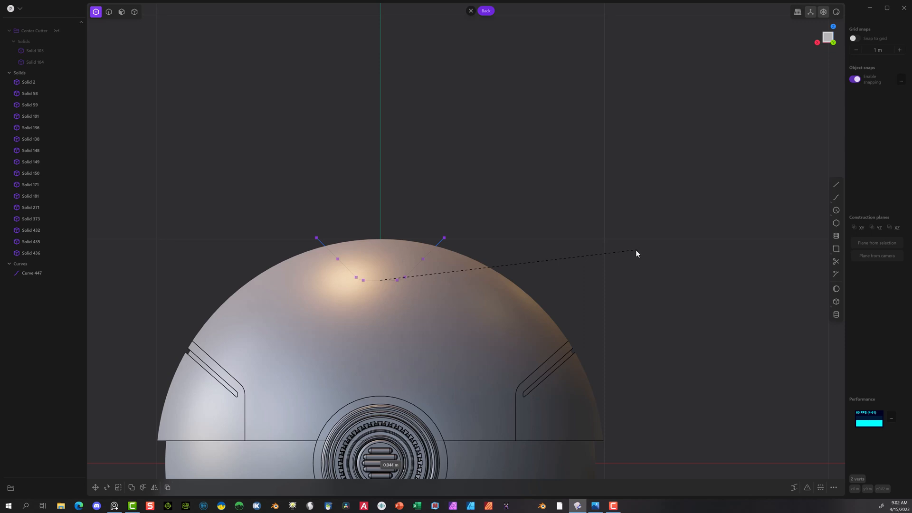
pyautogui.click(610, 247)
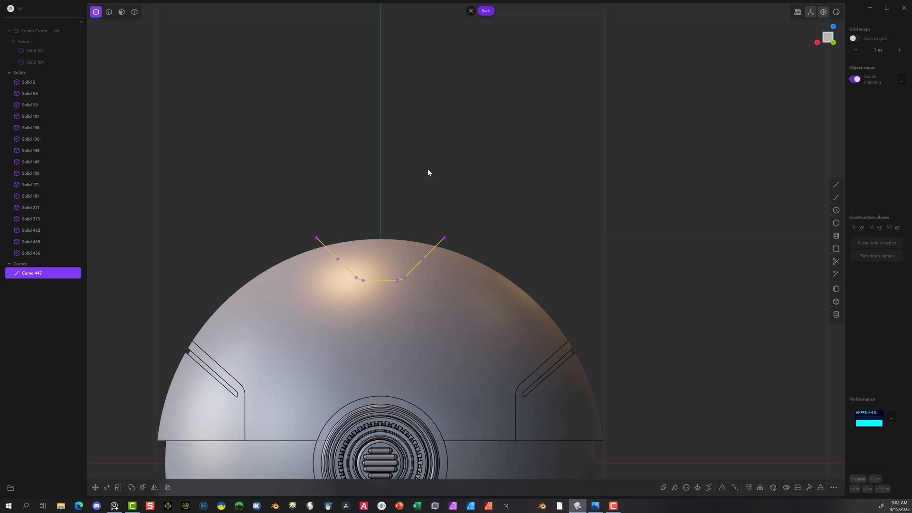
# Step: Close off the profile with a straight line between the curve's two upper endpoints
pyautogui.click(836, 185)
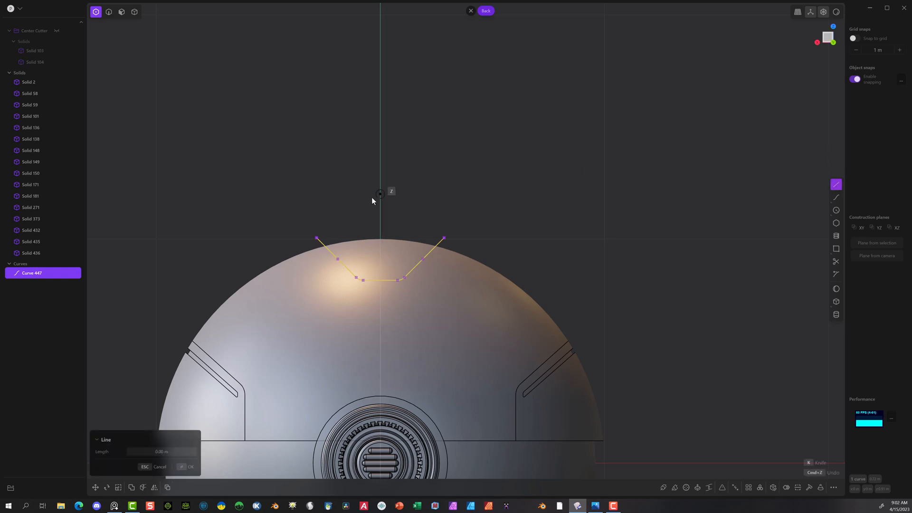
pyautogui.click(317, 237)
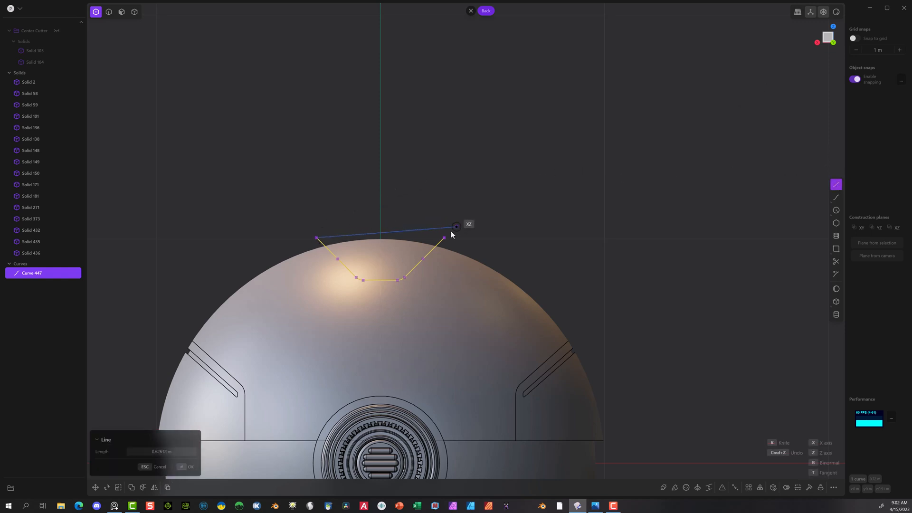
pyautogui.click(445, 236)
pyautogui.press('Return')
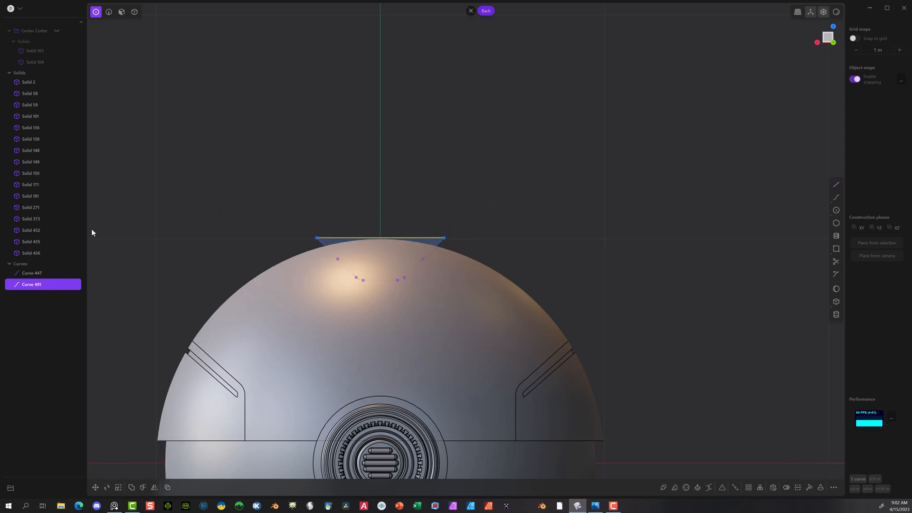
# Step: Join the straight closing line with the angled curve into one closed trapezoid curve
pyautogui.click(240, 191)
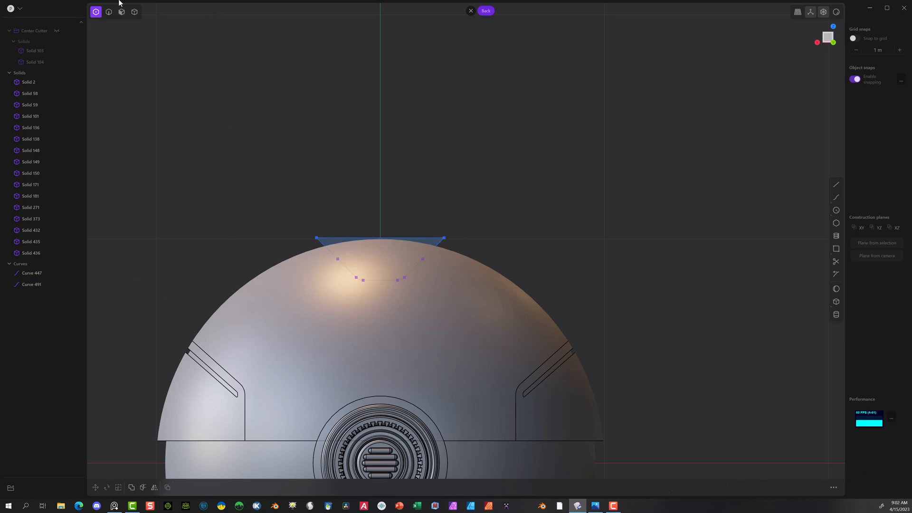
pyautogui.click(109, 11)
pyautogui.click(310, 241)
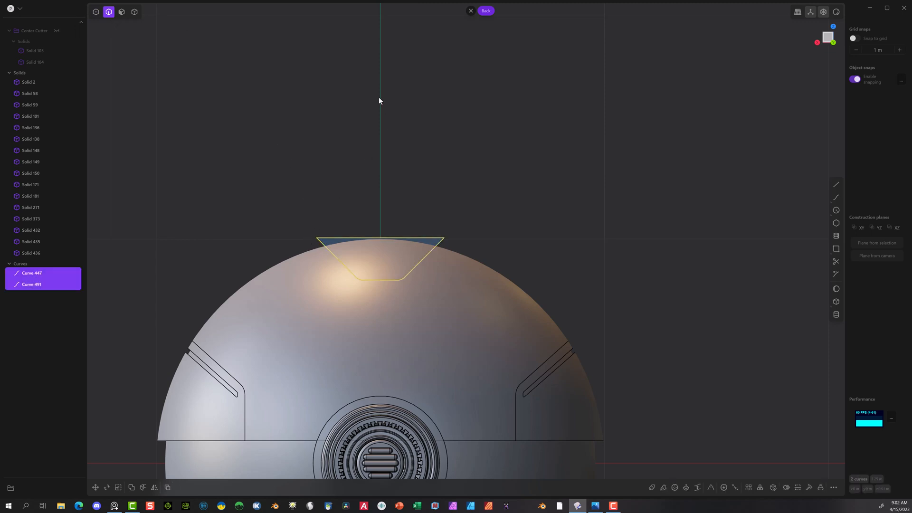
pyautogui.press('j')
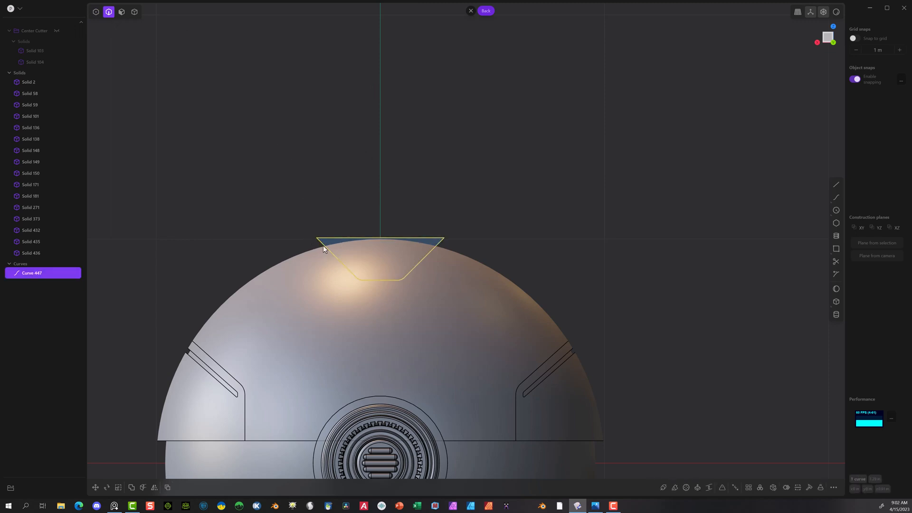
pyautogui.click(469, 194)
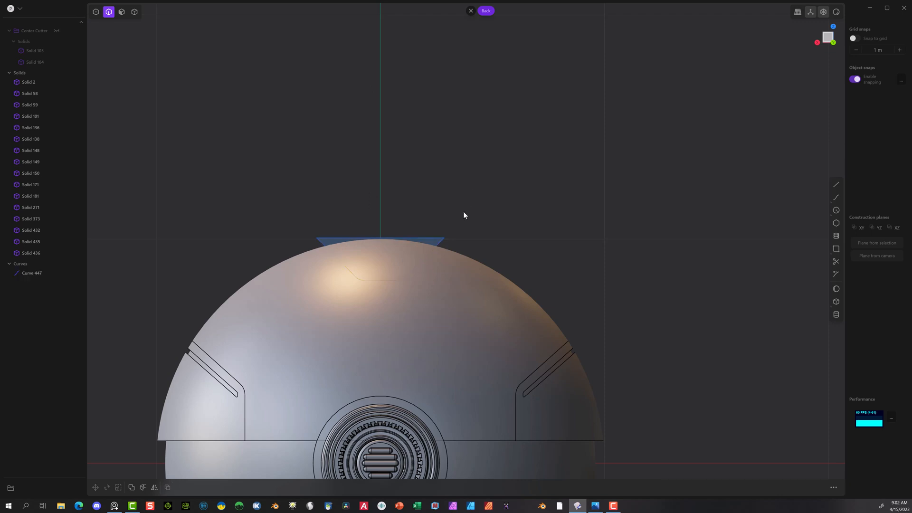
pyautogui.click(443, 237)
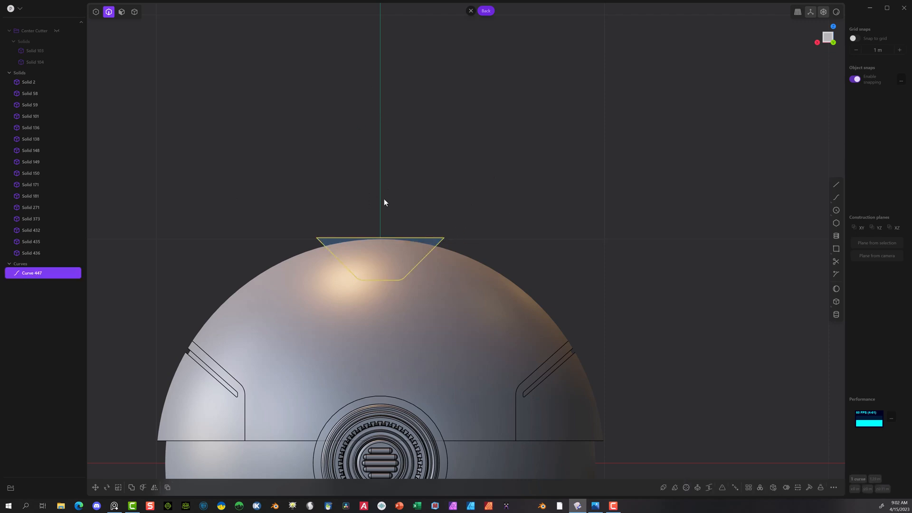
# Step: Remove the two redundant control points midway along the trapezoid's slanted sides
pyautogui.click(95, 11)
pyautogui.moveTo(323, 252); pyautogui.dragTo(424, 264)
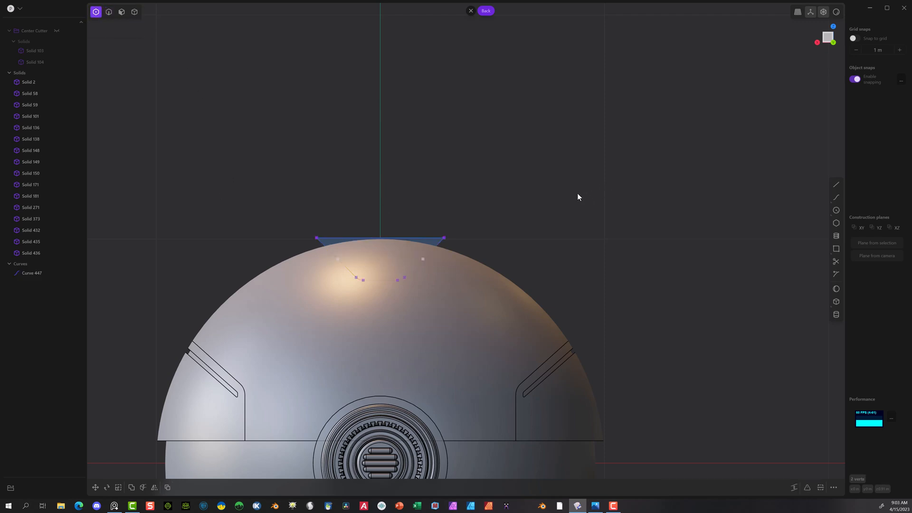
pyautogui.click(531, 165)
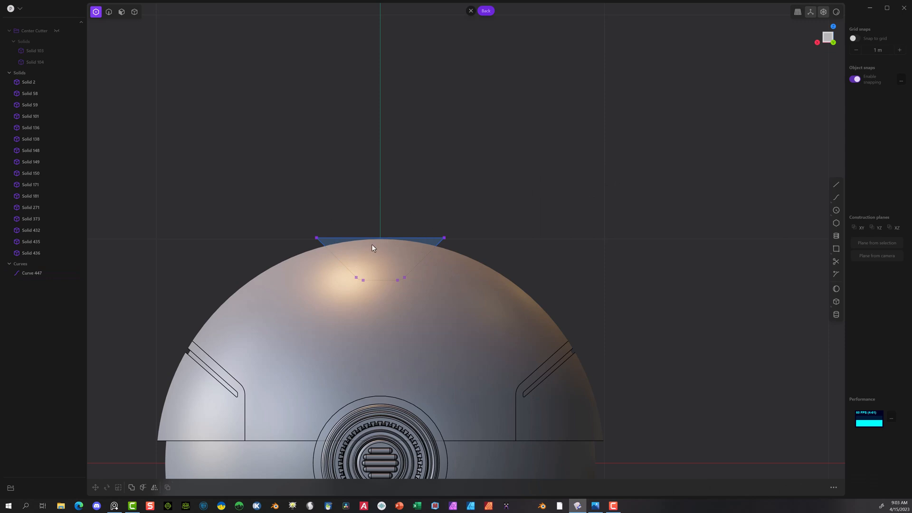
# Step: Extrude the trapezoid region about 3.55 m toward the ball's rear as a long bar, checking it from the Right view
pyautogui.click(121, 12)
pyautogui.press('e')
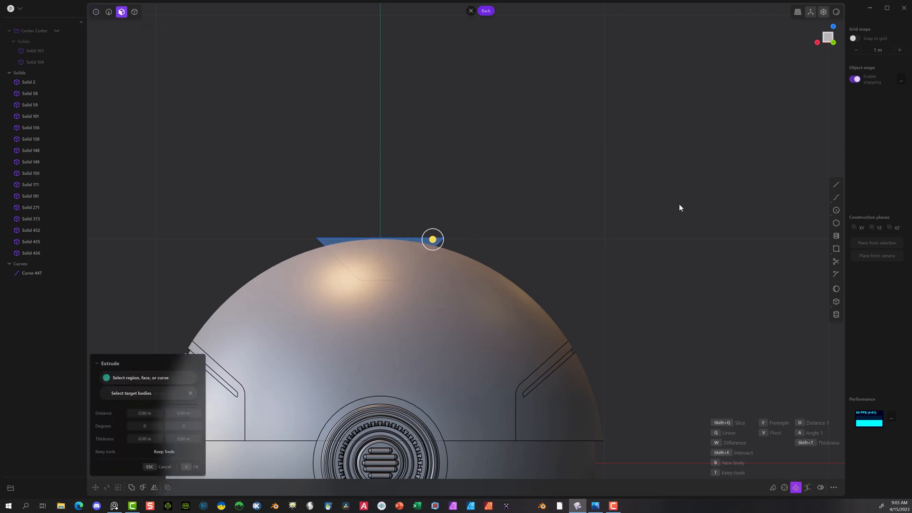
pyautogui.click(817, 43)
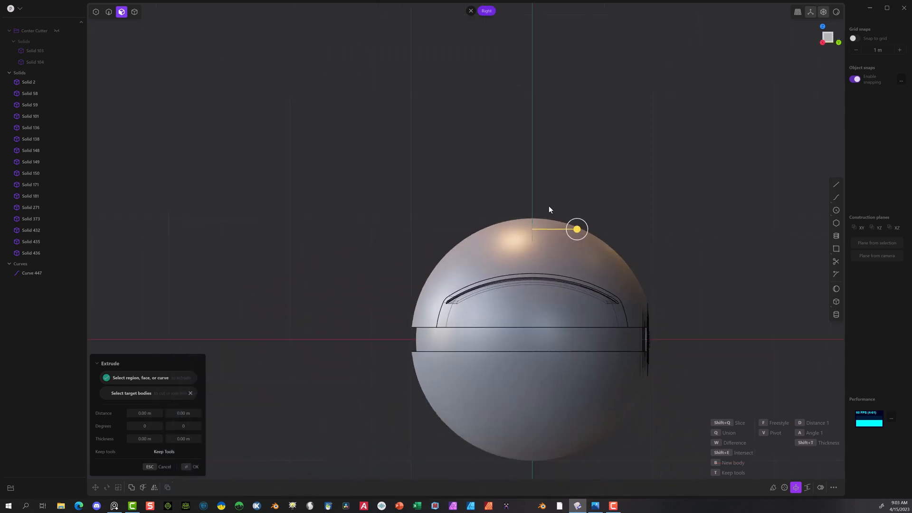
pyautogui.scroll(-2, 549, 209)
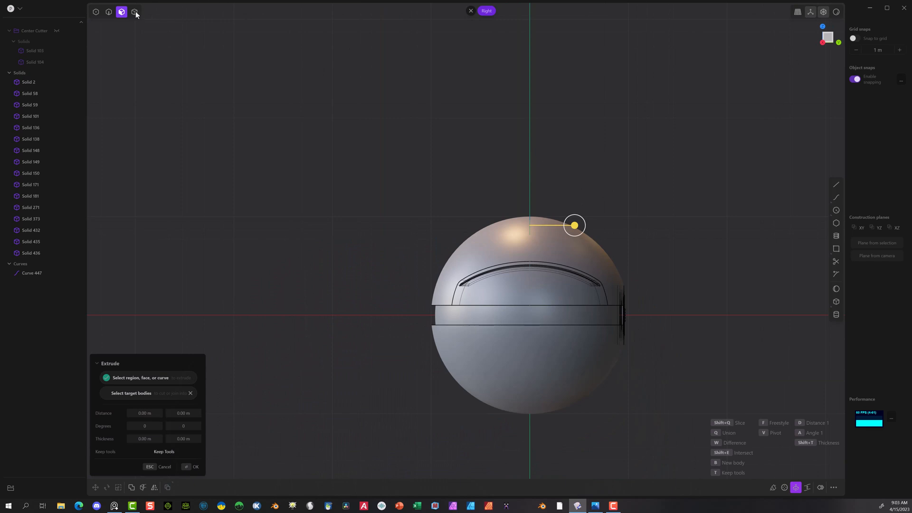
pyautogui.moveTo(575, 227); pyautogui.dragTo(226, 264)
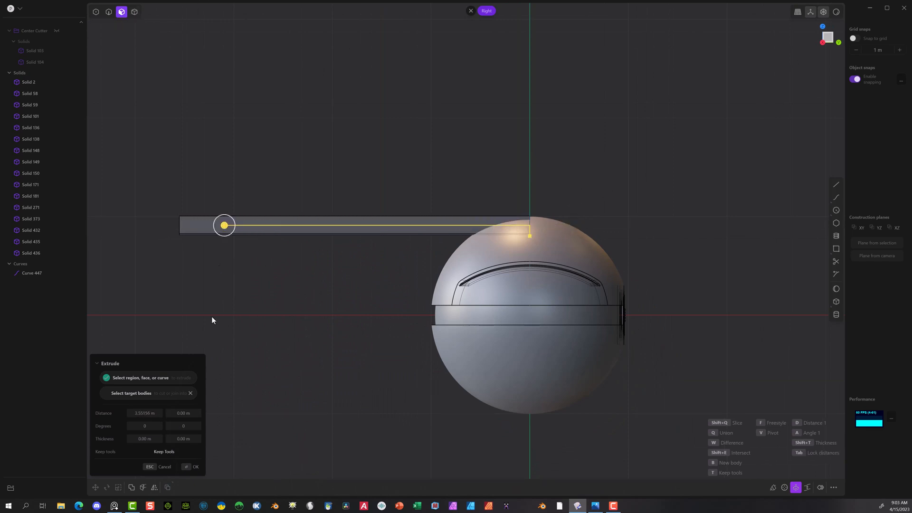
pyautogui.click(194, 466)
pyautogui.click(242, 292)
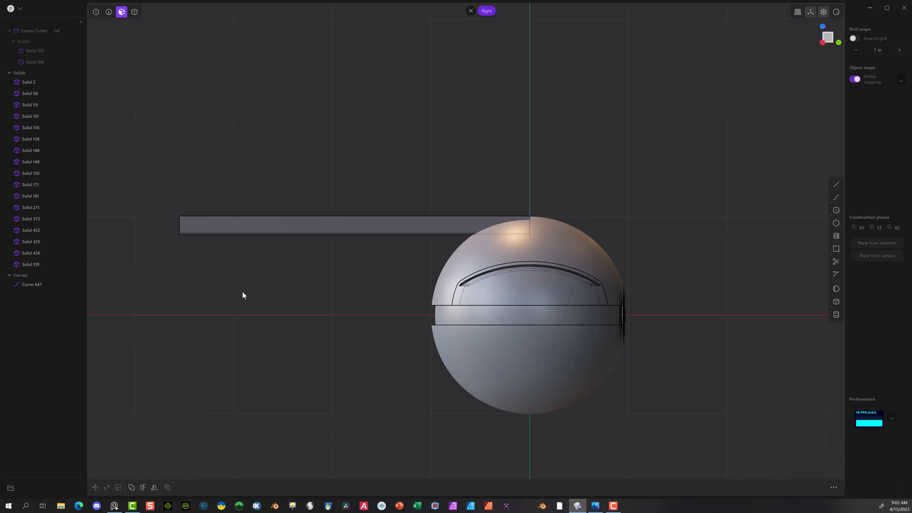
# Step: Delete the leftover trapezoid profile curve at the end of the extruded bar
pyautogui.moveTo(242, 291); pyautogui.dragTo(335, 289, button='middle')
pyautogui.scroll(5, 415, 211)
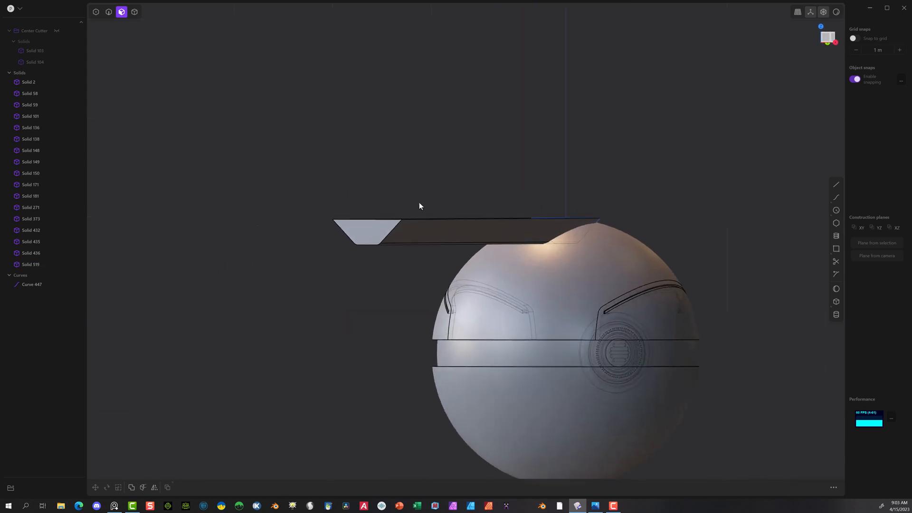
pyautogui.moveTo(594, 154); pyautogui.dragTo(435, 165, button='middle')
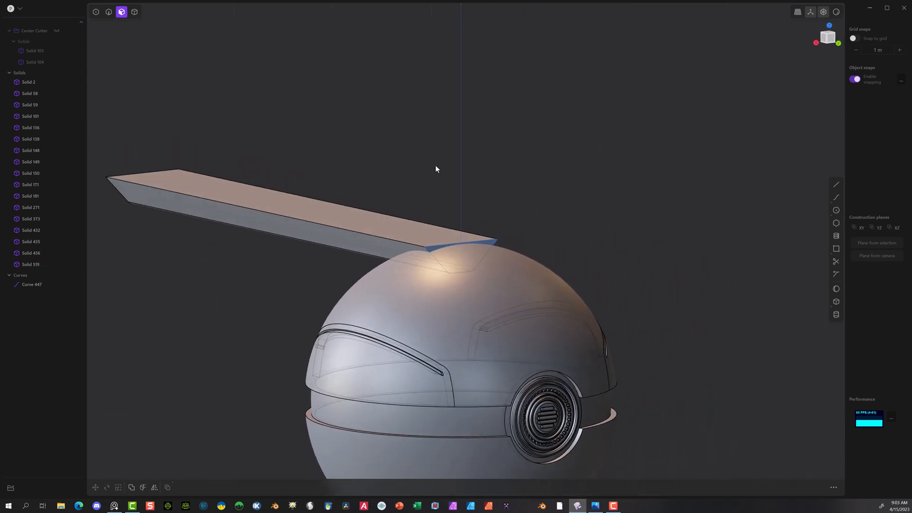
pyautogui.click(34, 284)
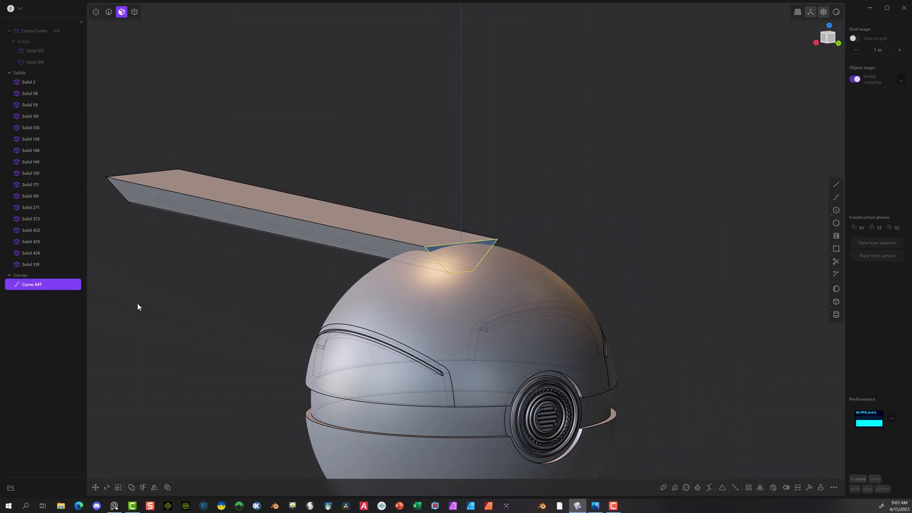
pyautogui.press('Delete')
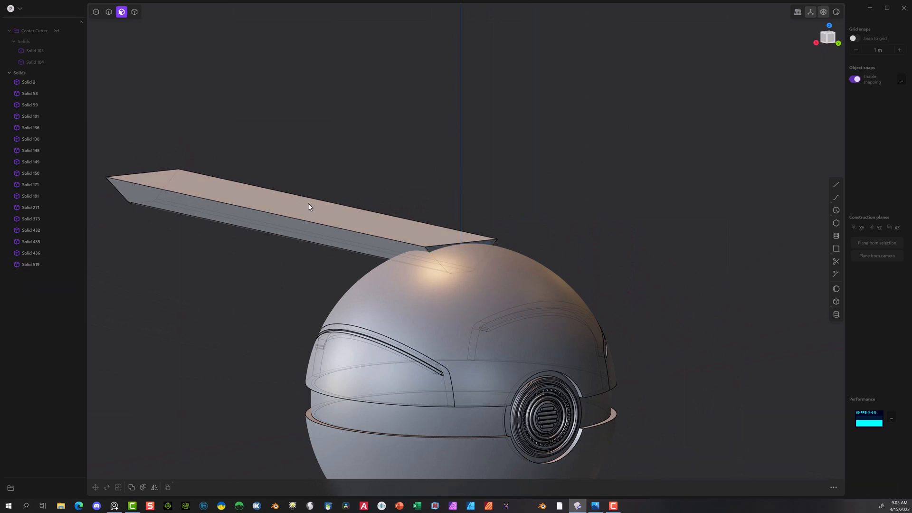
# Step: Move the trapezoid bar about 1.82 m along Y so it is centred over the ball's crown
pyautogui.click(136, 12)
pyautogui.click(214, 196)
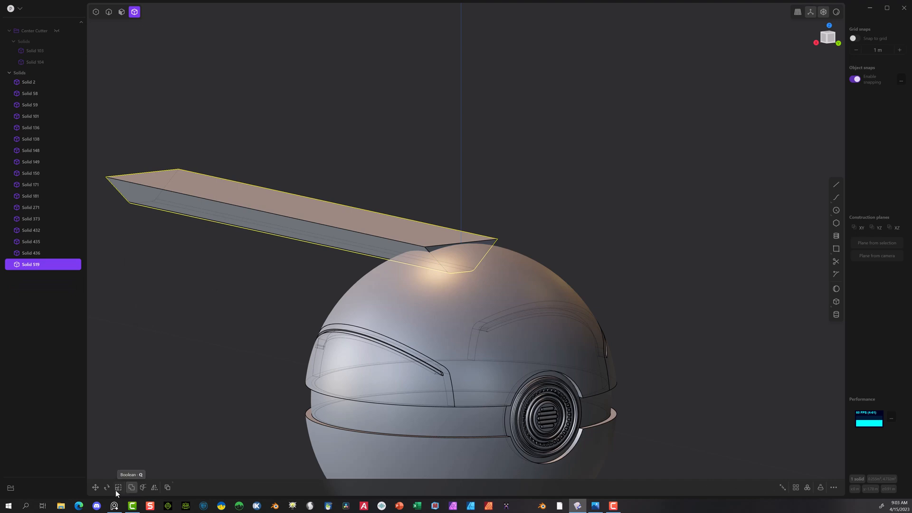
pyautogui.click(96, 487)
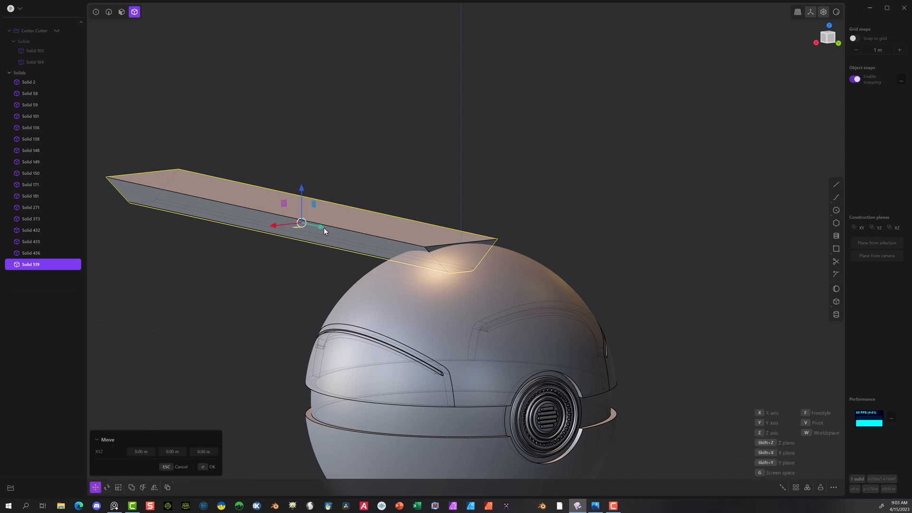
pyautogui.moveTo(324, 230); pyautogui.dragTo(533, 261)
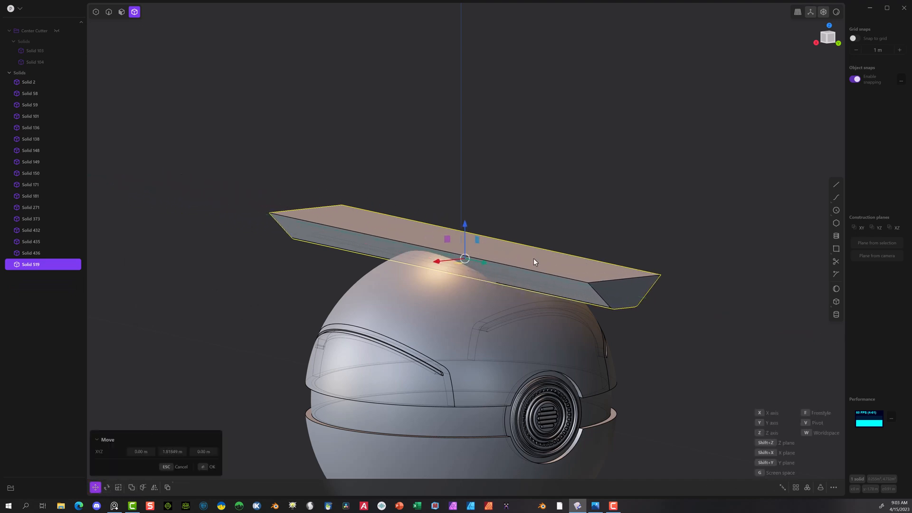
pyautogui.moveTo(606, 169); pyautogui.dragTo(675, 166, button='middle')
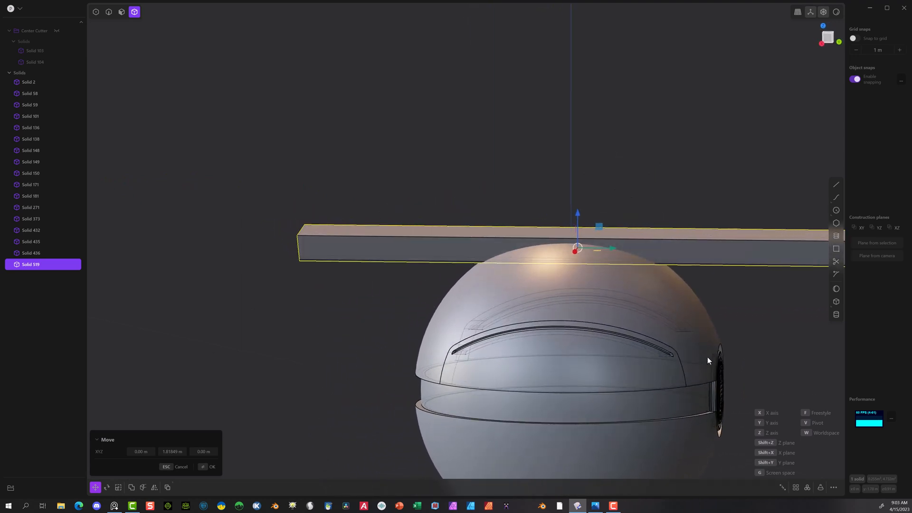
pyautogui.moveTo(694, 104); pyautogui.dragTo(596, 188, button='middle')
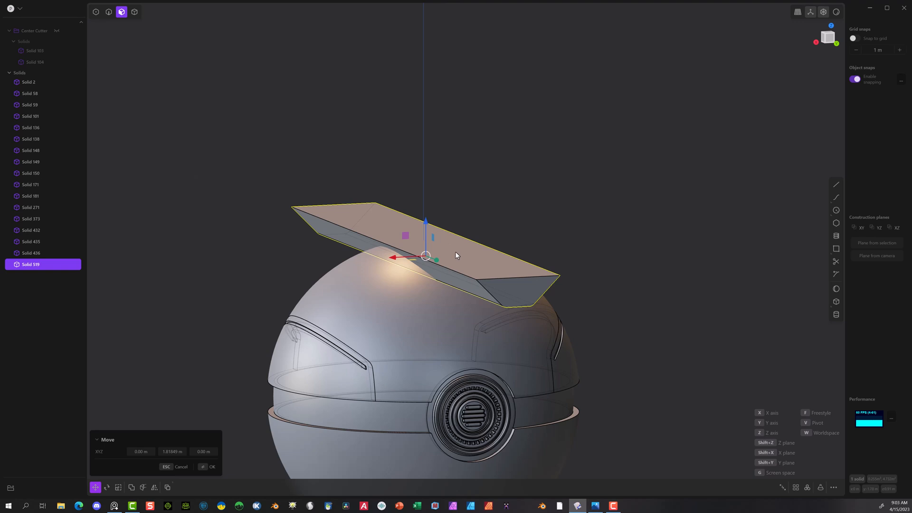
pyautogui.click(204, 467)
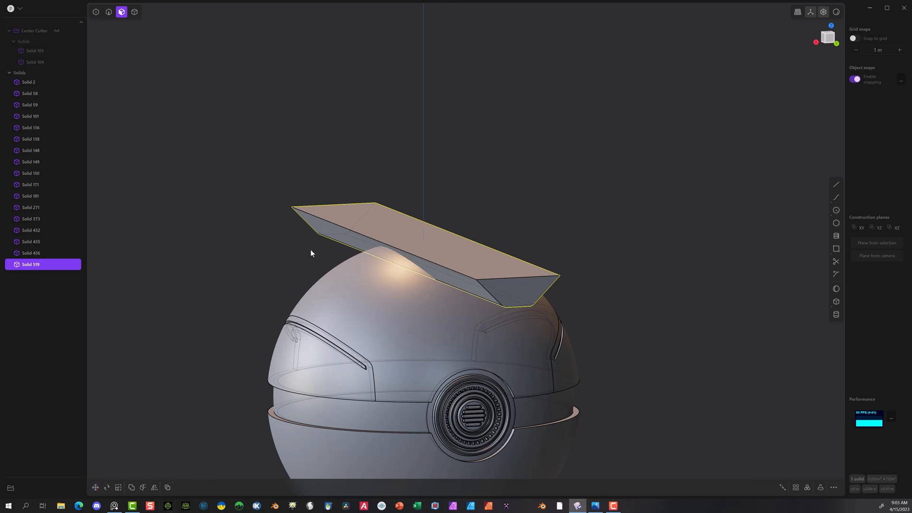
# Step: Offset the trapezoid bar's top face outward about 0.058 m and raise it another 0.058 m along Z
pyautogui.click(433, 249)
pyautogui.moveTo(434, 216); pyautogui.dragTo(433, 208)
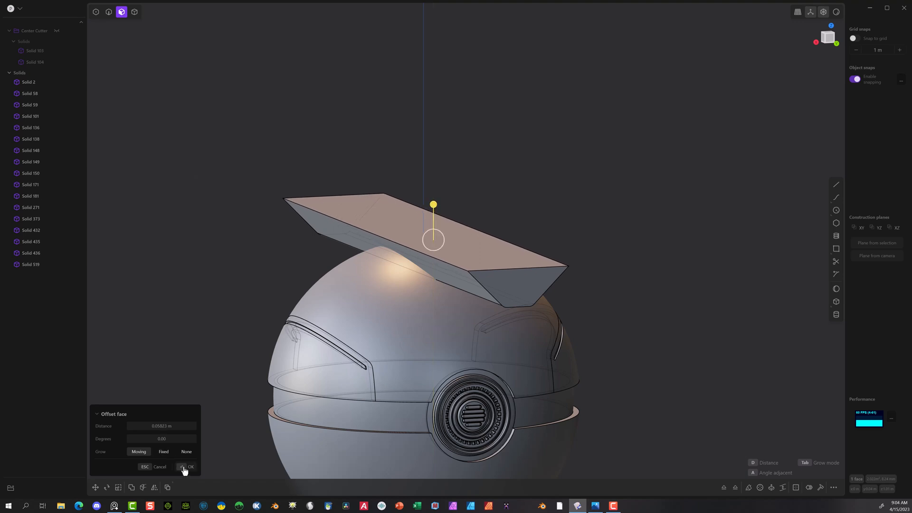
pyautogui.click(186, 467)
pyautogui.press('g')
pyautogui.moveTo(423, 200); pyautogui.dragTo(424, 190)
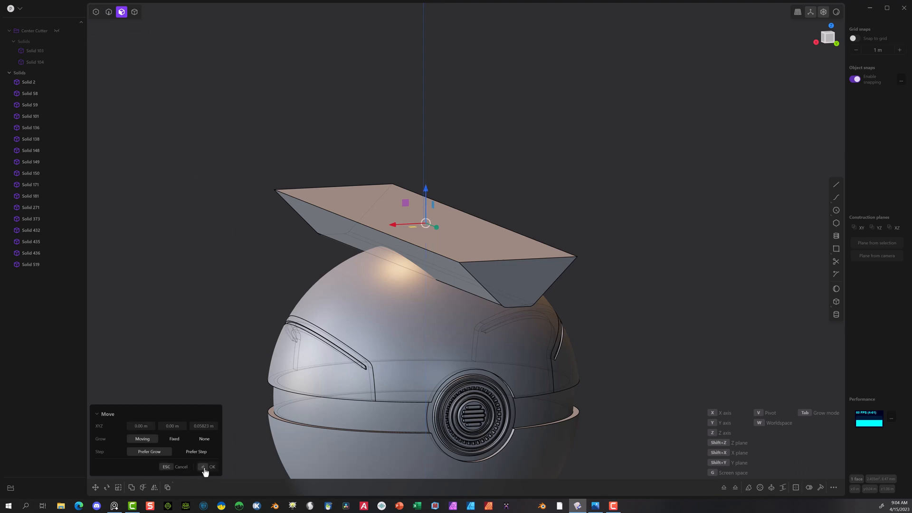
pyautogui.click(134, 12)
pyautogui.click(209, 466)
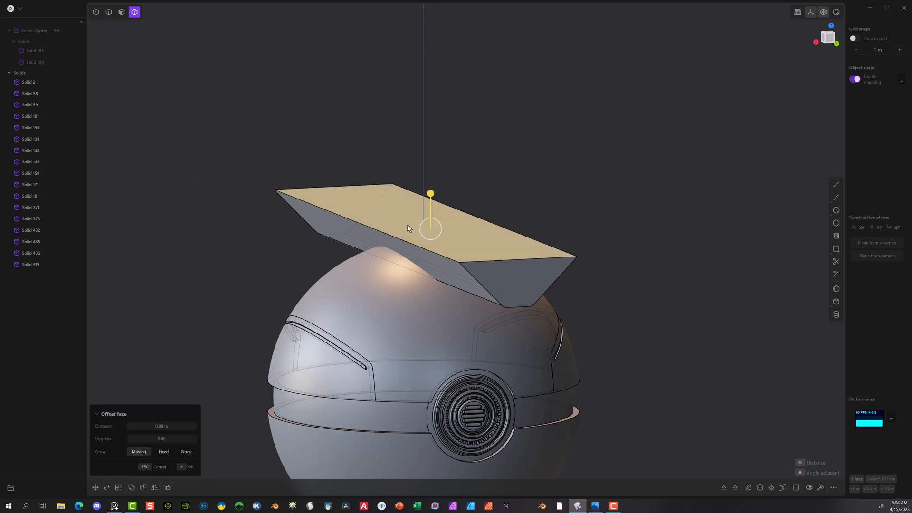
pyautogui.click(186, 467)
# Step: Move the whole trapezoid bar down about 0.116 m along Z so it sinks into the ball's crown, checking it from the Back view
pyautogui.click(372, 210)
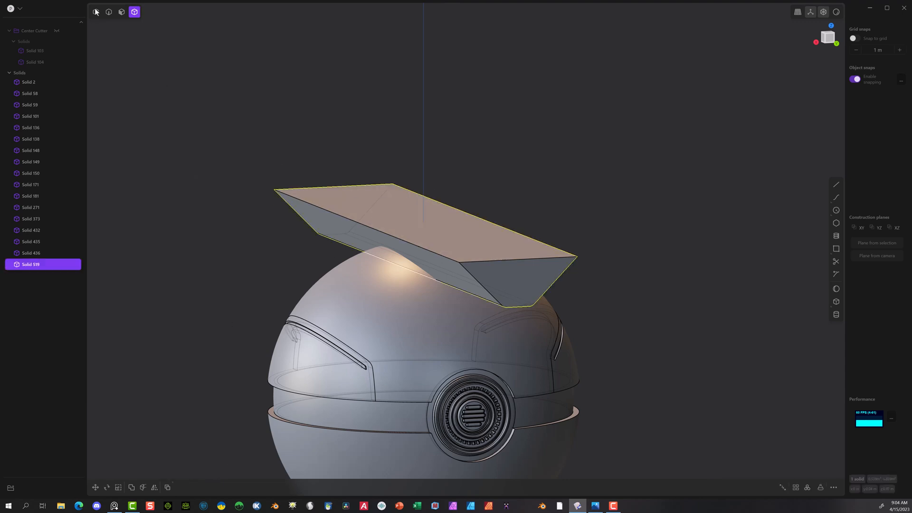
pyautogui.press('g')
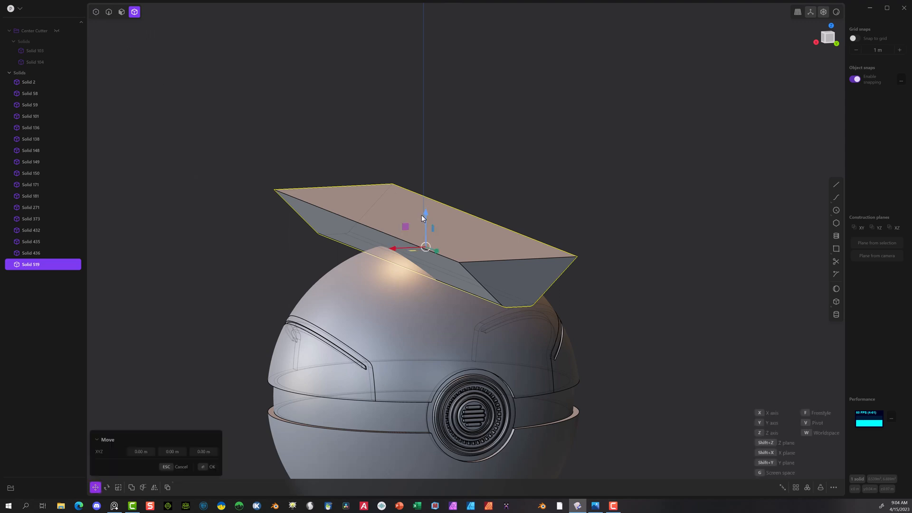
pyautogui.moveTo(422, 218); pyautogui.dragTo(427, 231)
pyautogui.click(836, 43)
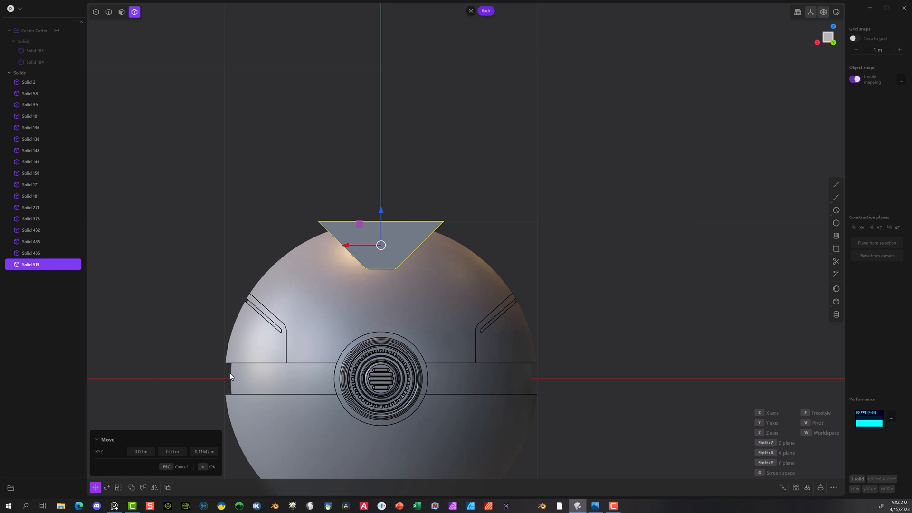
pyautogui.click(207, 467)
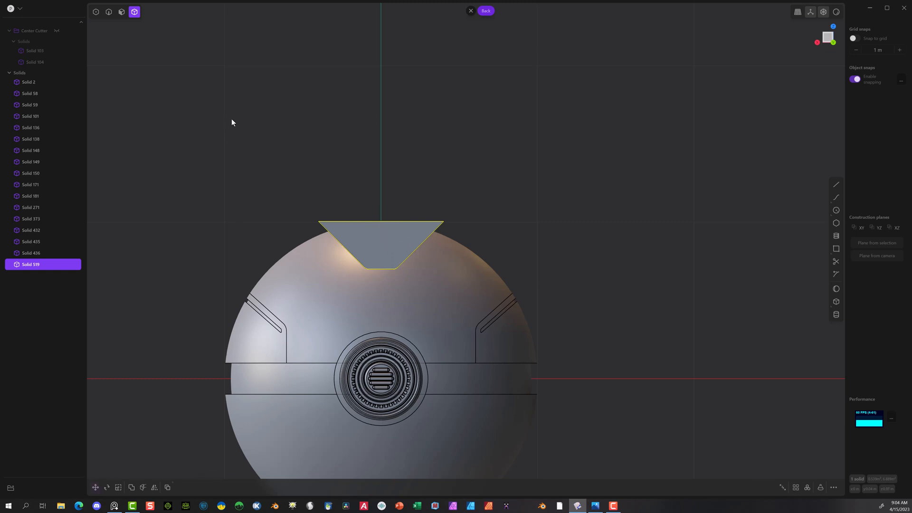
# Step: Shift the bar's long upper edge on the negative X side about 0.087 m inward to steepen that slanted side
pyautogui.moveTo(200, 166); pyautogui.dragTo(242, 251, button='middle')
pyautogui.press('2')
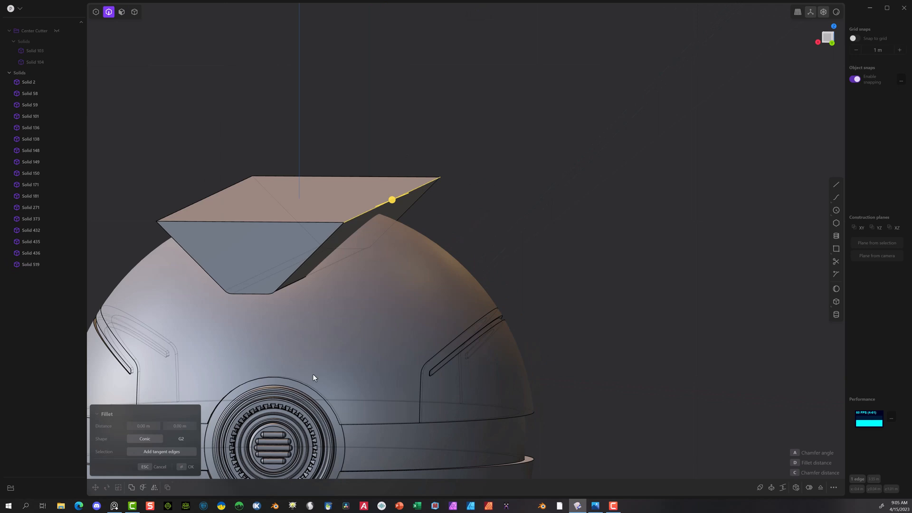
pyautogui.click(191, 465)
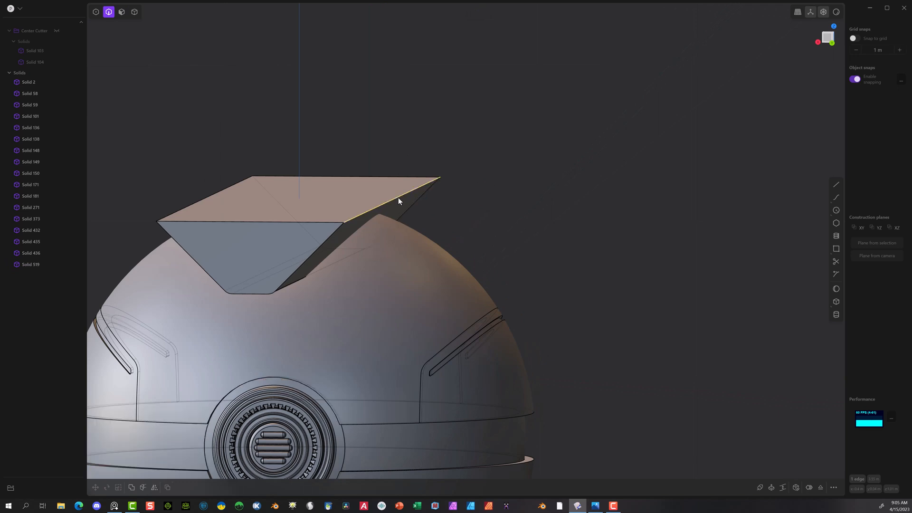
pyautogui.press('f')
pyautogui.click(826, 41)
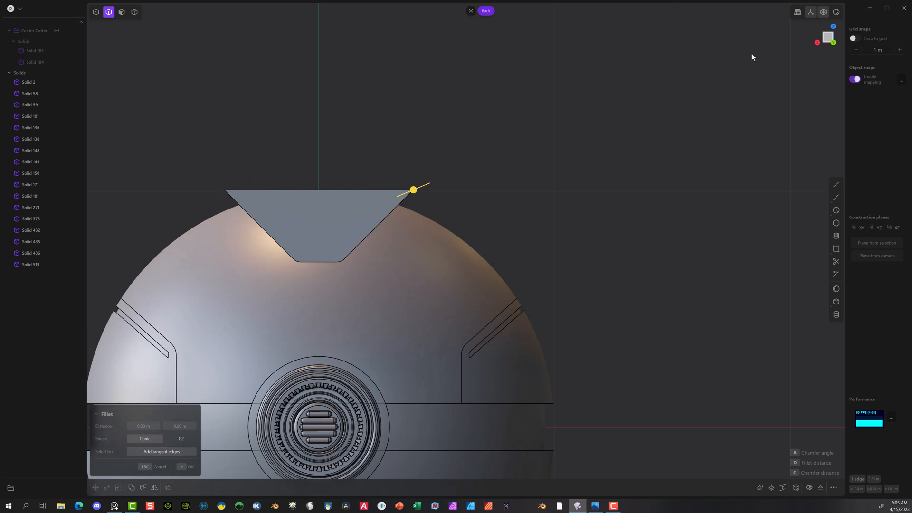
pyautogui.press('c')
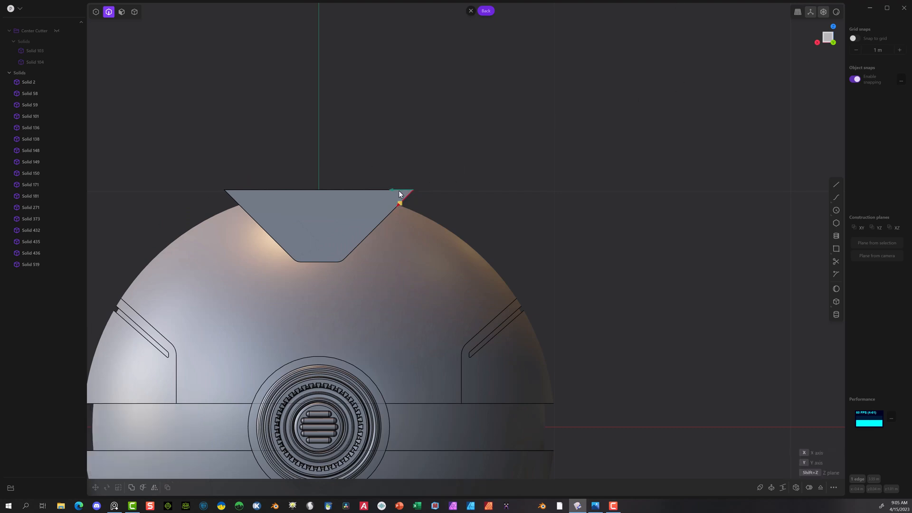
pyautogui.moveTo(408, 194); pyautogui.dragTo(372, 192)
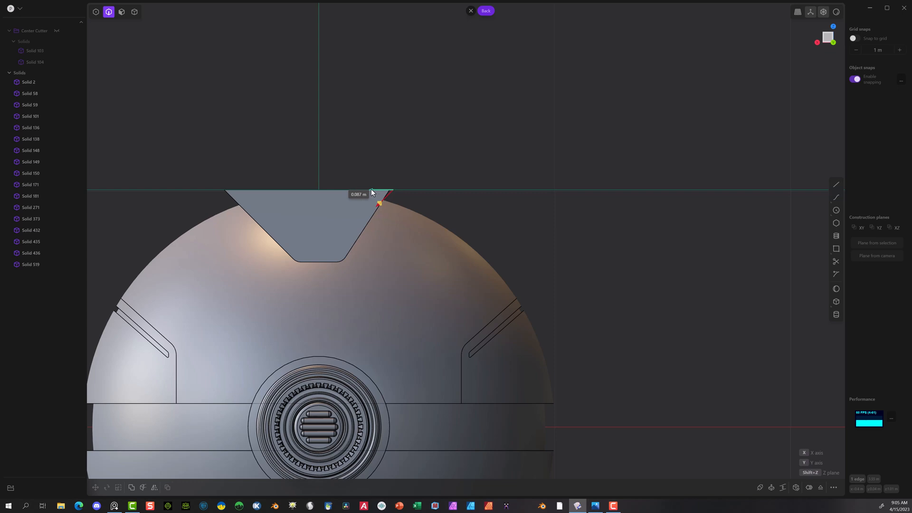
pyautogui.moveTo(371, 189); pyautogui.dragTo(372, 189)
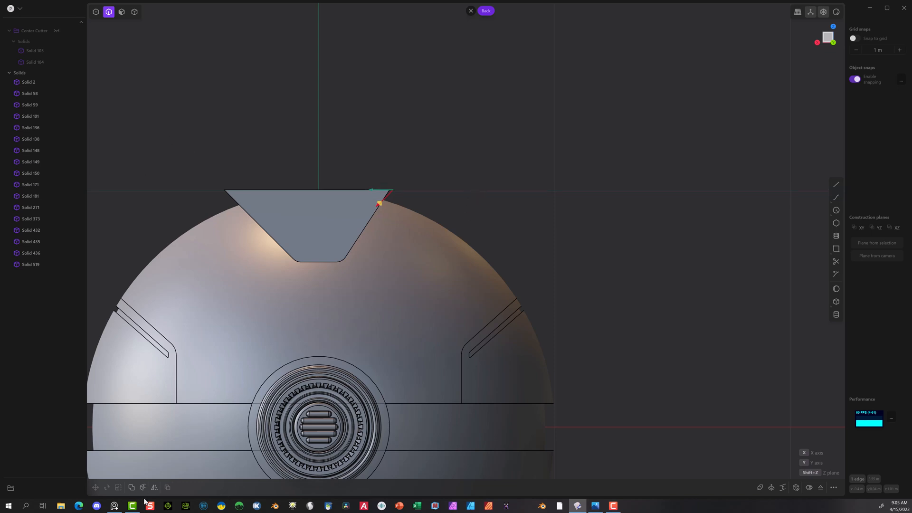
pyautogui.moveTo(149, 198); pyautogui.dragTo(169, 218, button='middle')
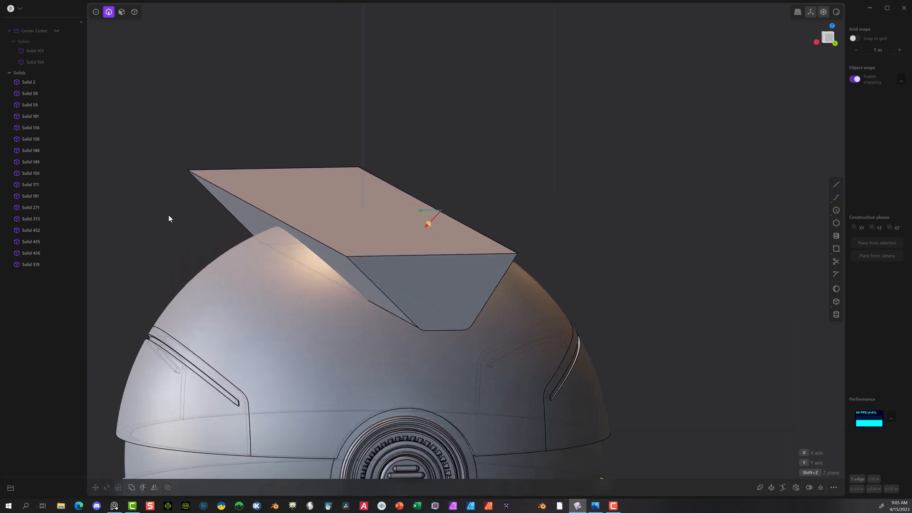
pyautogui.click(117, 14)
pyautogui.click(387, 126)
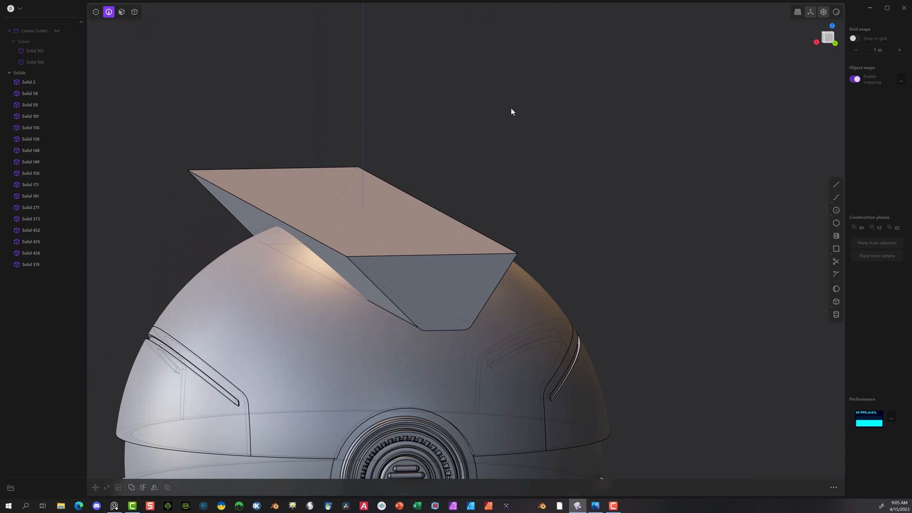
# Step: Shift the bar's long upper edge on the positive X side inward so its slant mirrors the opposite side
pyautogui.click(272, 212)
pyautogui.press('f')
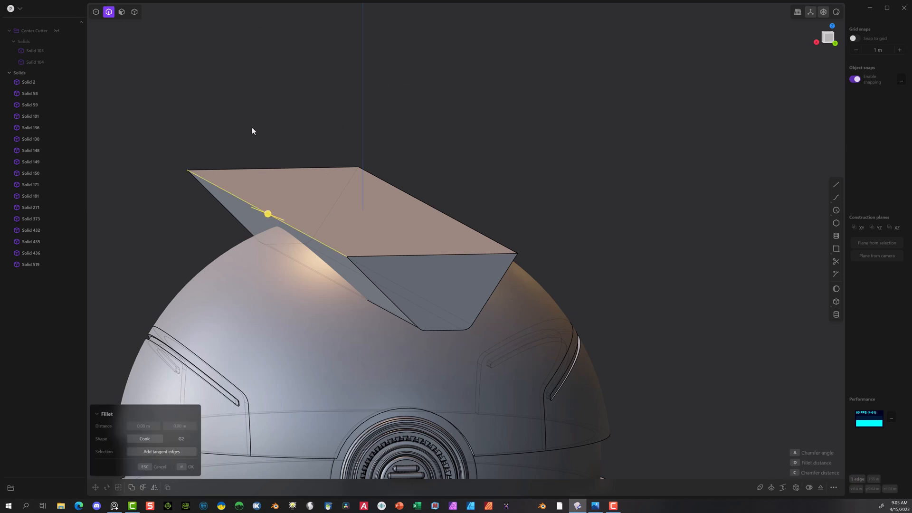
pyautogui.press('Escape')
pyautogui.press('ctrl+KP_1')
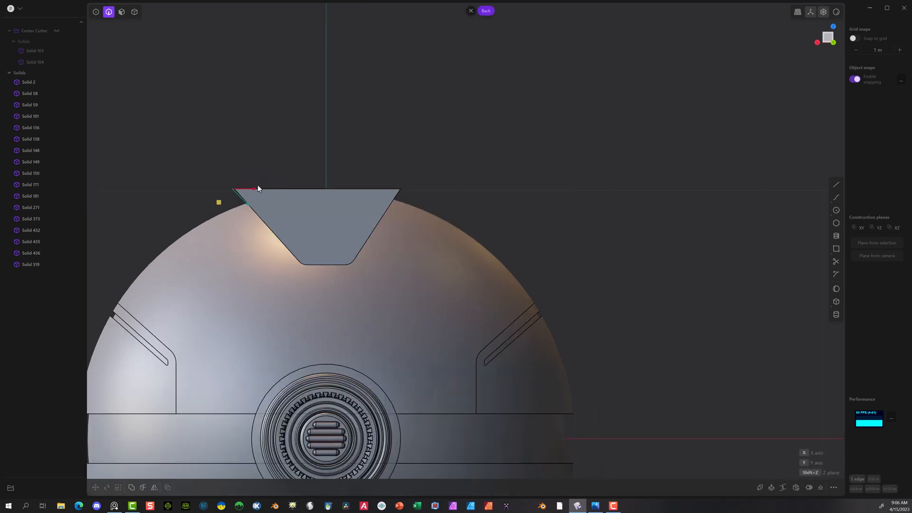
pyautogui.moveTo(255, 188); pyautogui.dragTo(270, 186)
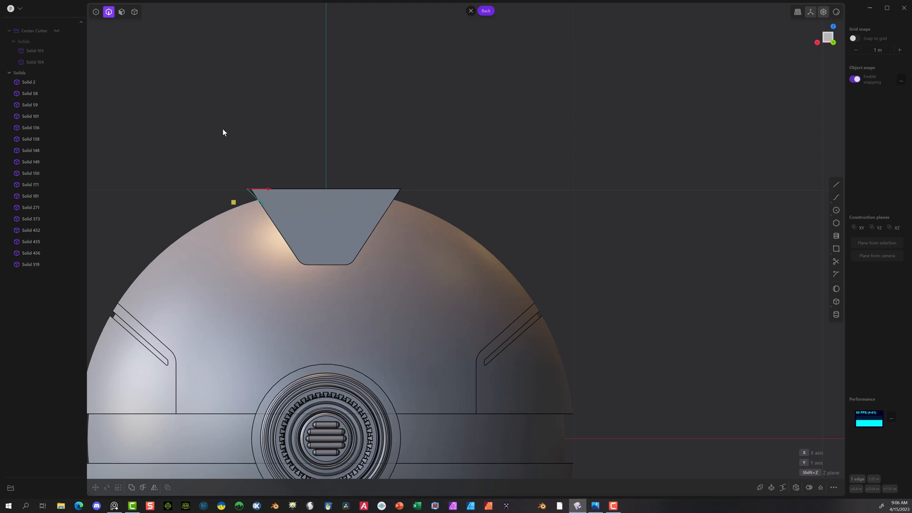
pyautogui.press('Escape')
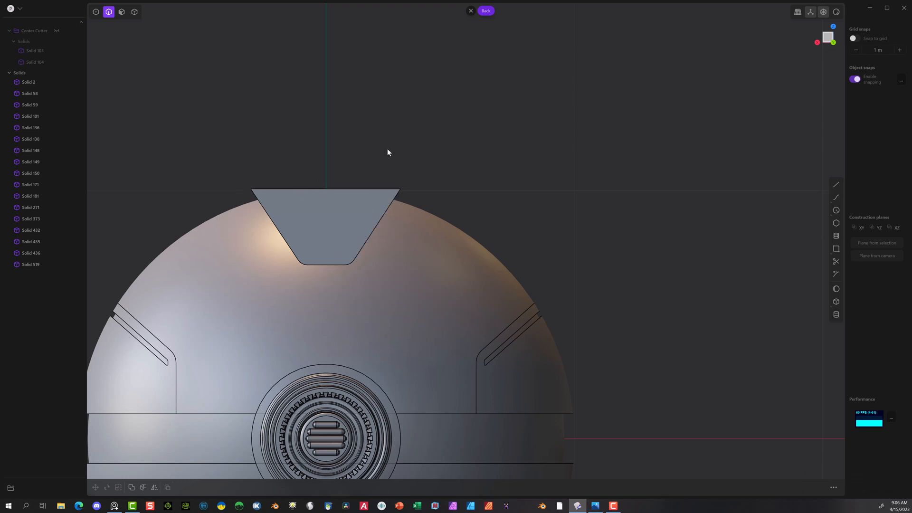
# Step: Rotate the trapezoid bar about 30° around the Y axis with the pivot at the button's centre, towards the positive X side
pyautogui.click(134, 13)
pyautogui.click(321, 229)
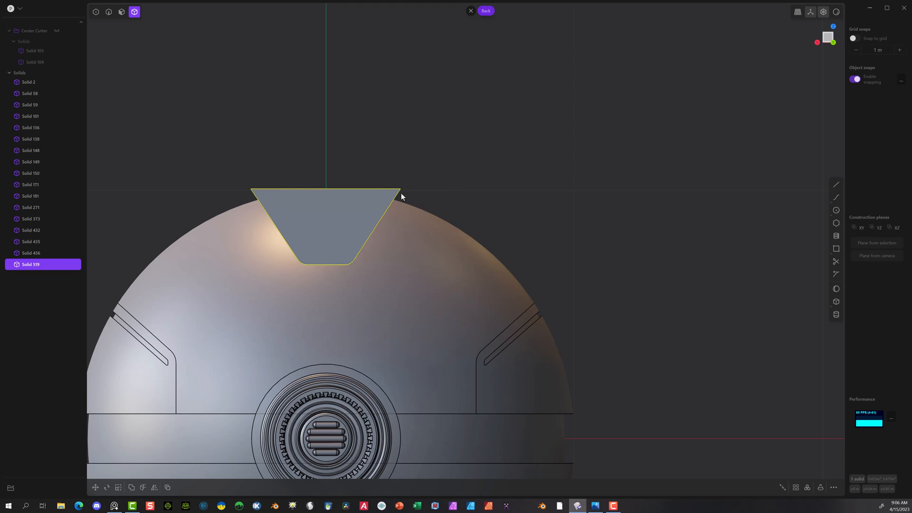
pyautogui.scroll(-5, 246, 422)
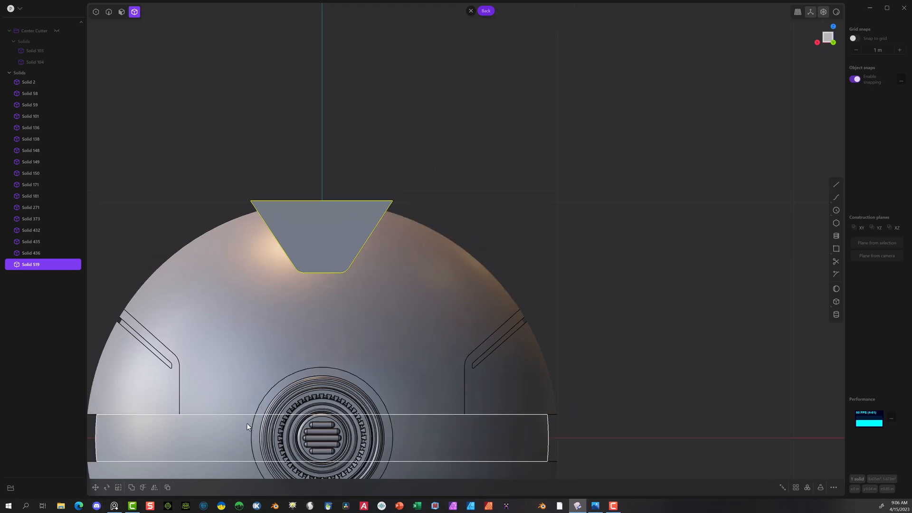
pyautogui.keyDown('shift'); pyautogui.moveTo(543, 187); pyautogui.dragTo(550, 92, button='middle'); pyautogui.keyUp('shift')
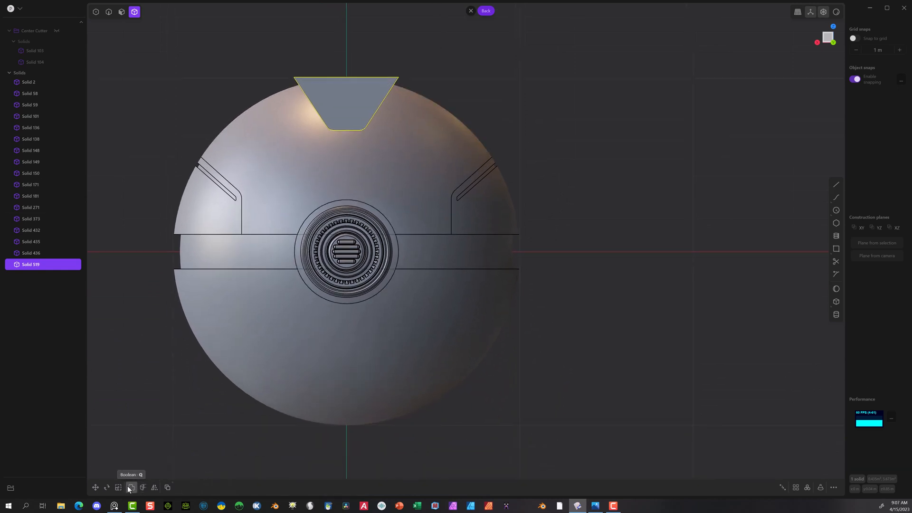
pyautogui.click(103, 488)
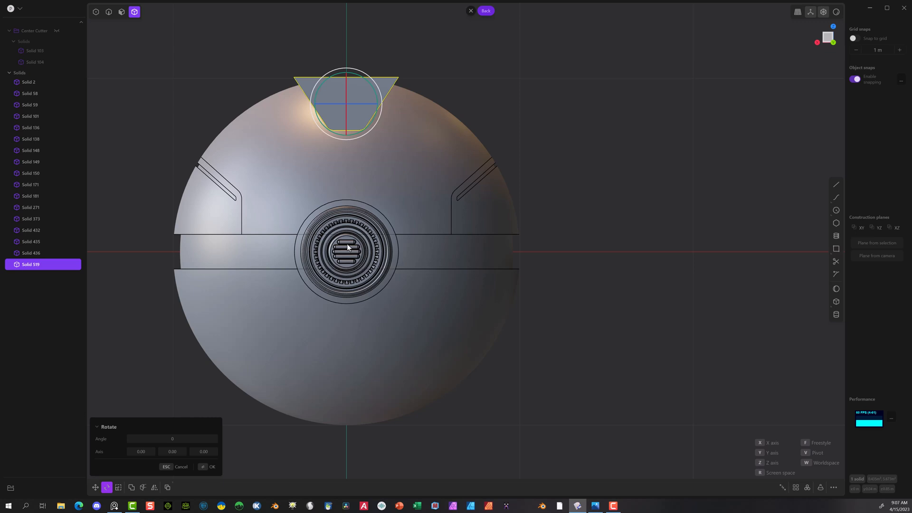
pyautogui.press('v')
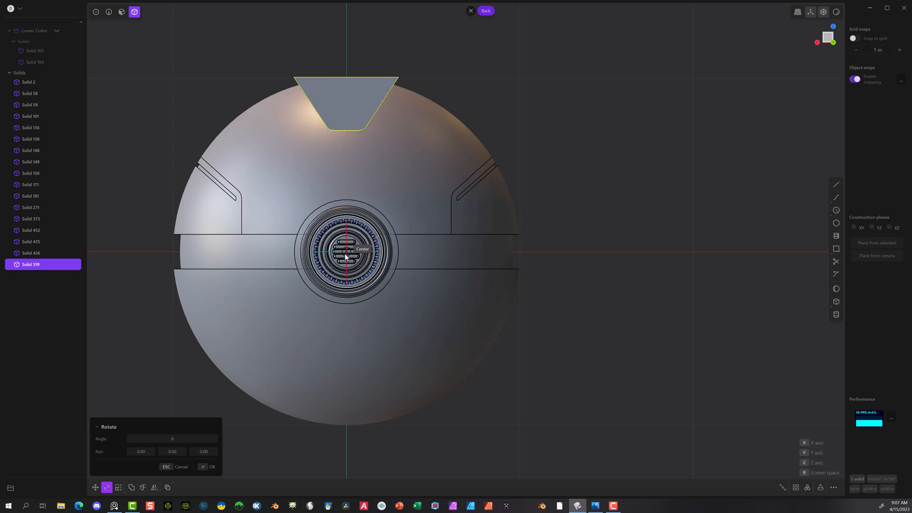
pyautogui.click(344, 253)
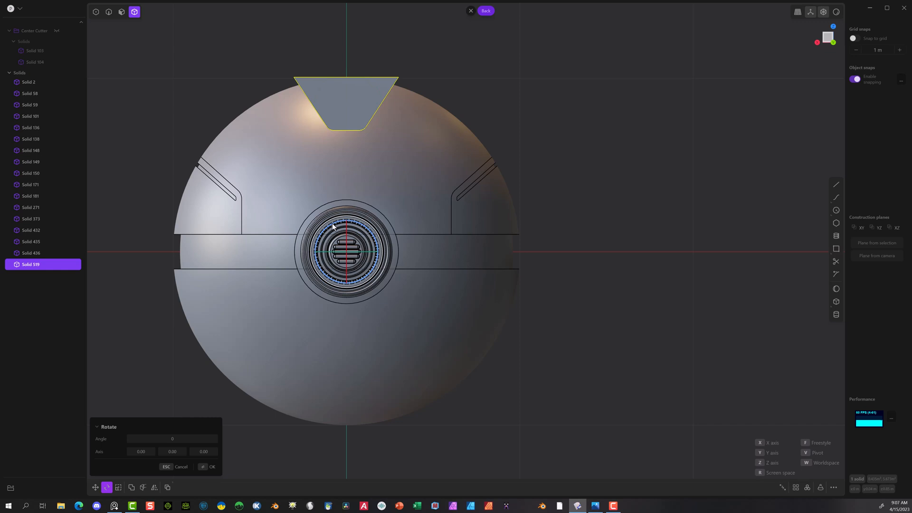
pyautogui.moveTo(332, 224); pyautogui.dragTo(306, 232)
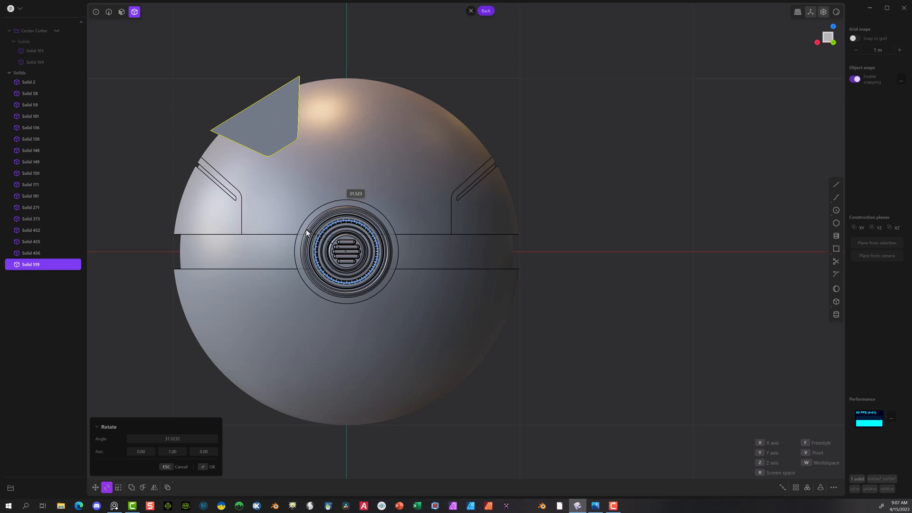
pyautogui.moveTo(307, 232); pyautogui.dragTo(305, 233)
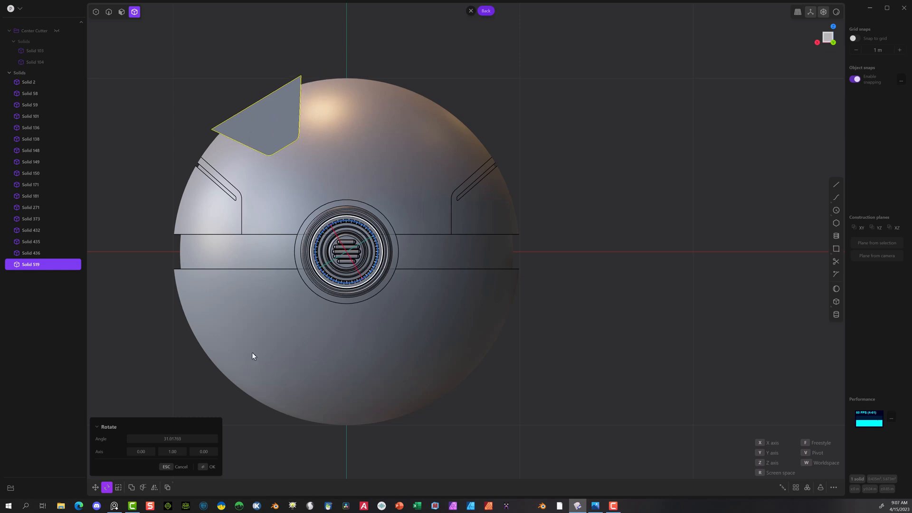
pyautogui.click(200, 437)
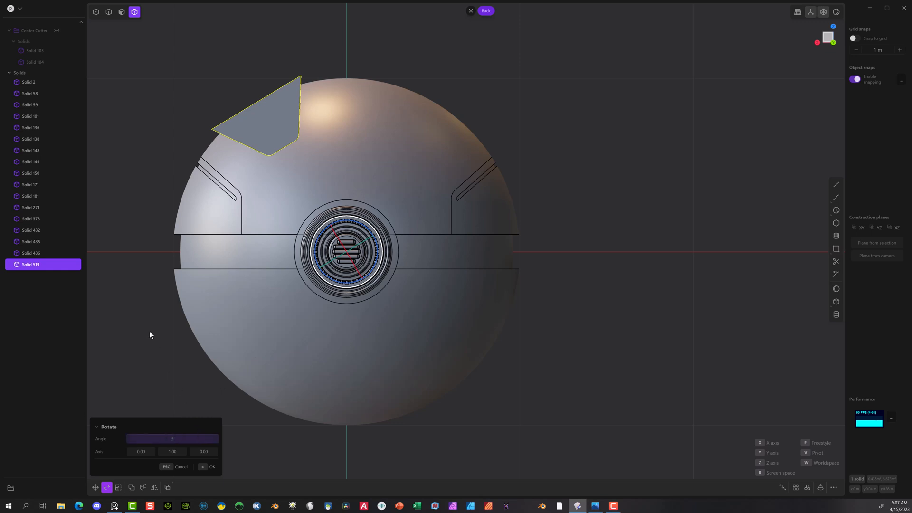
pyautogui.press('Return')
pyautogui.click(166, 457)
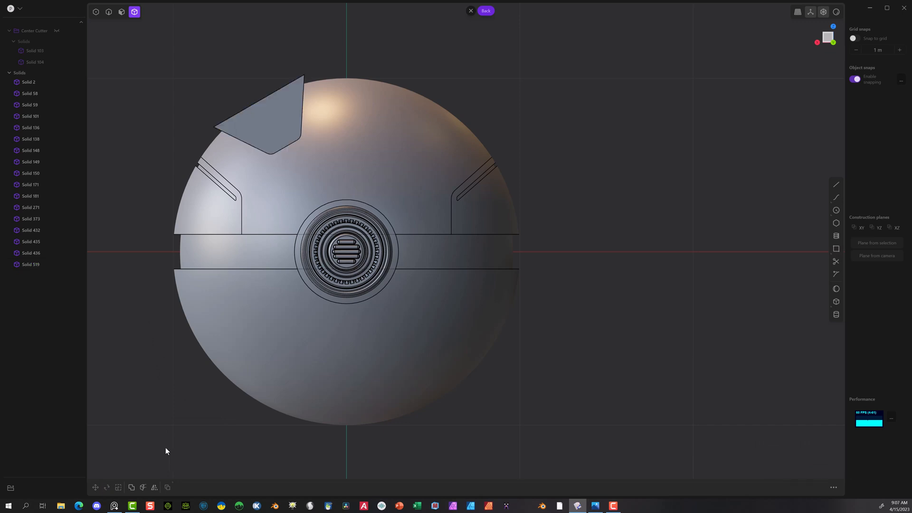
# Step: Slice the upper shell panel with the rotated trapezoid bar using a Boolean slice
pyautogui.click(343, 154)
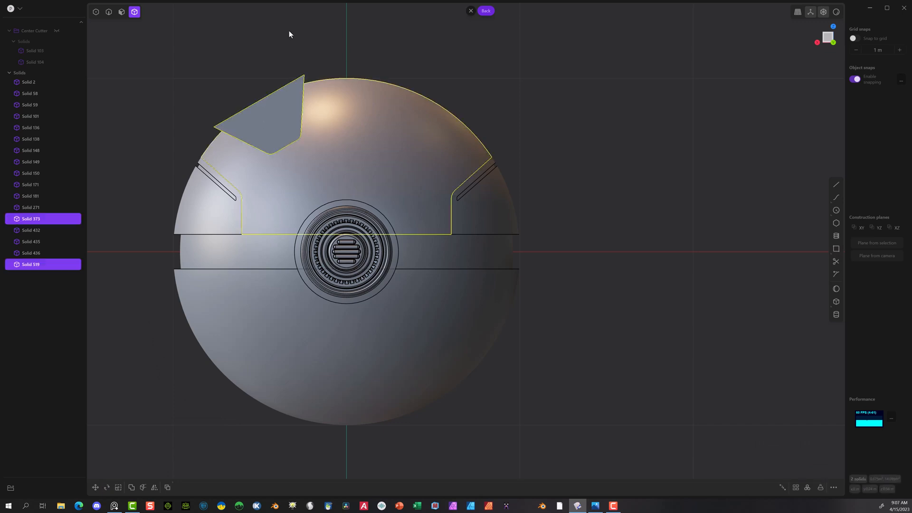
pyautogui.click(465, 33)
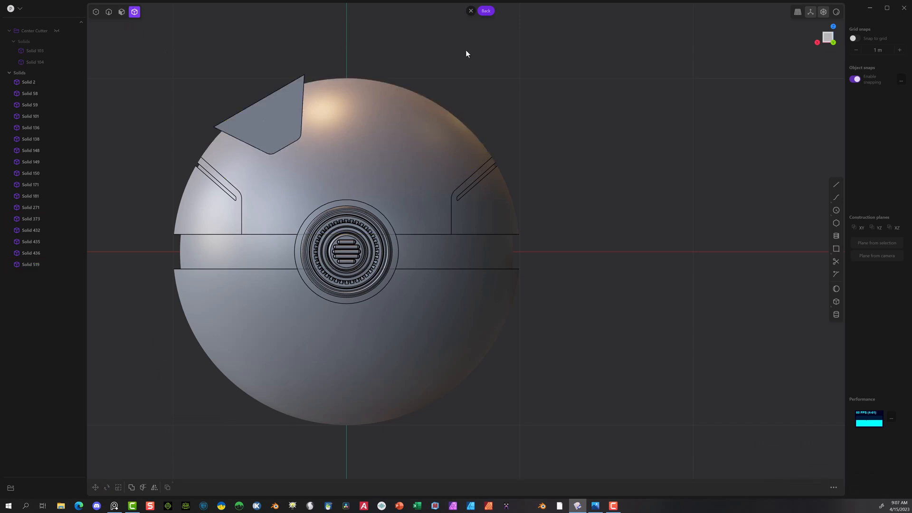
pyautogui.click(385, 134)
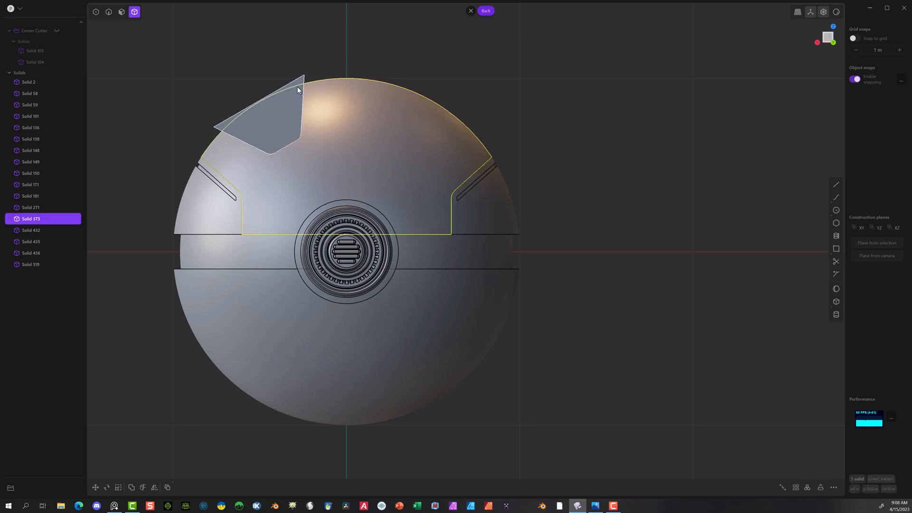
pyautogui.click(284, 122)
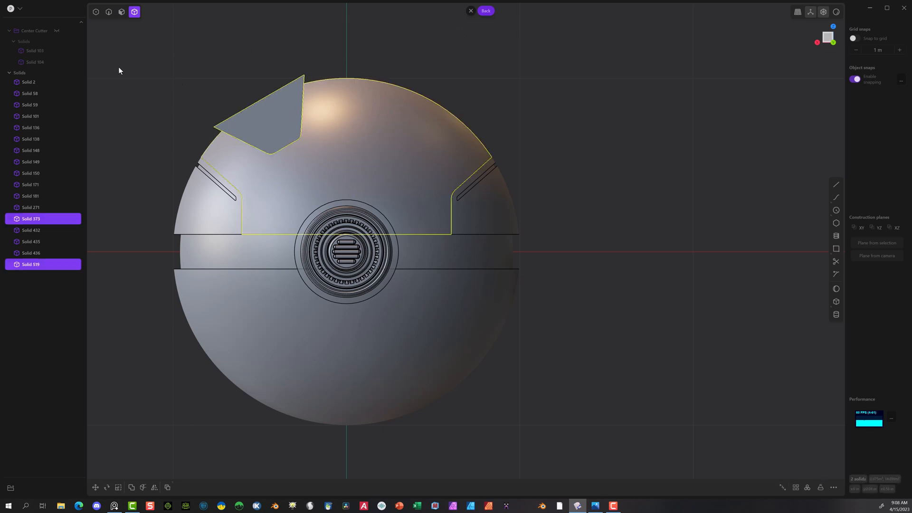
pyautogui.press('b')
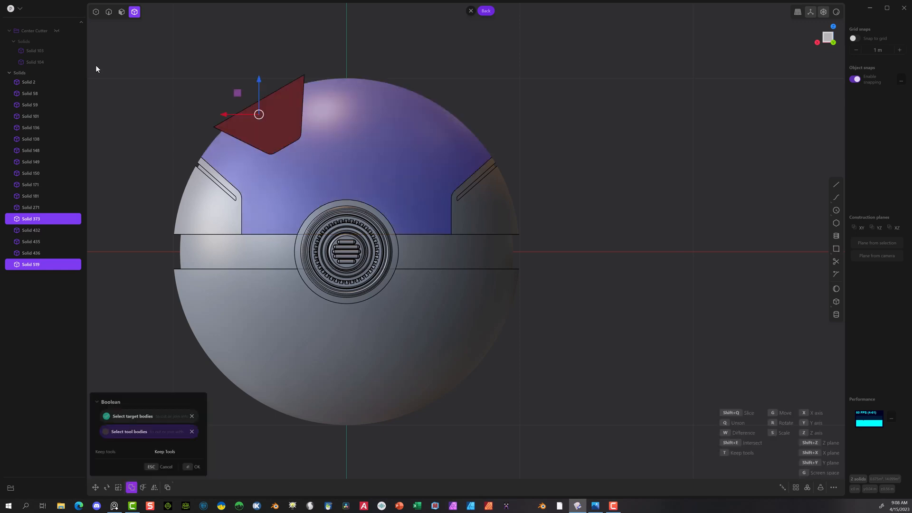
pyautogui.press('q')
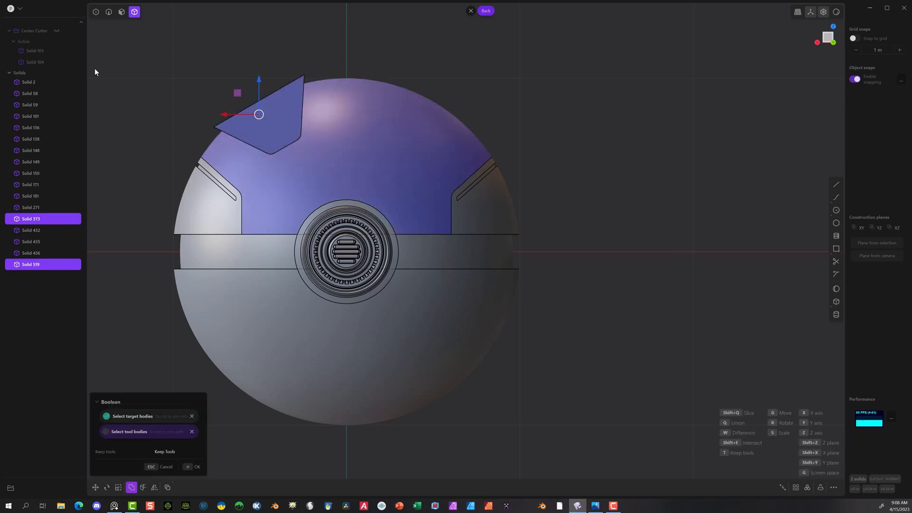
pyautogui.click(190, 468)
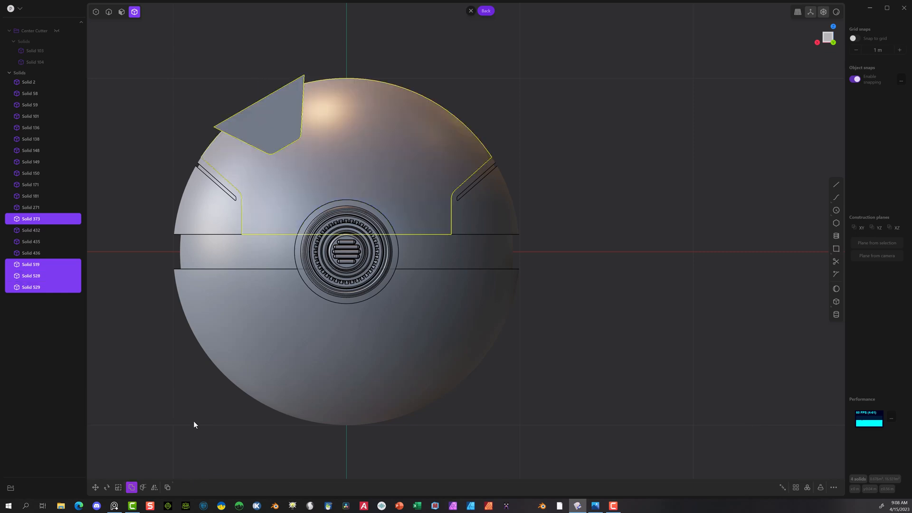
# Step: Delete the leftover outer piece of the trapezoid bar that projects beyond the shell
pyautogui.click(120, 340)
pyautogui.click(261, 118)
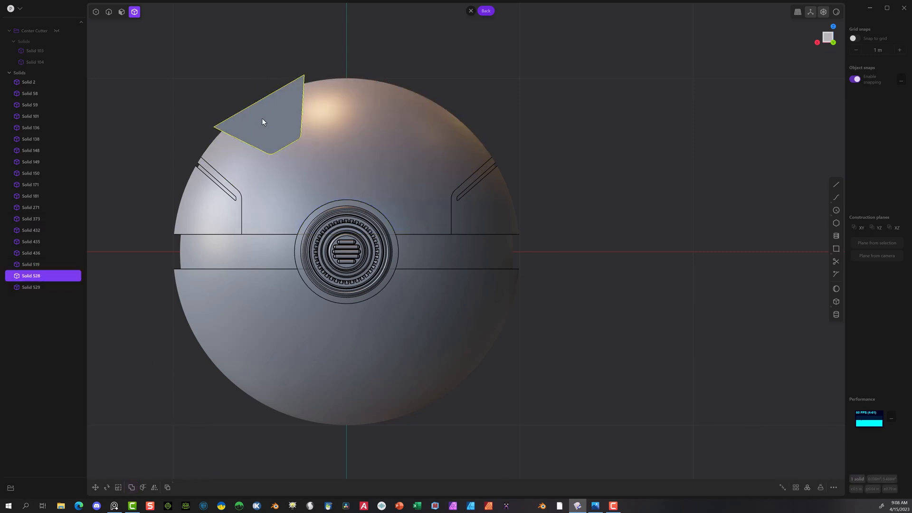
pyautogui.press('Delete')
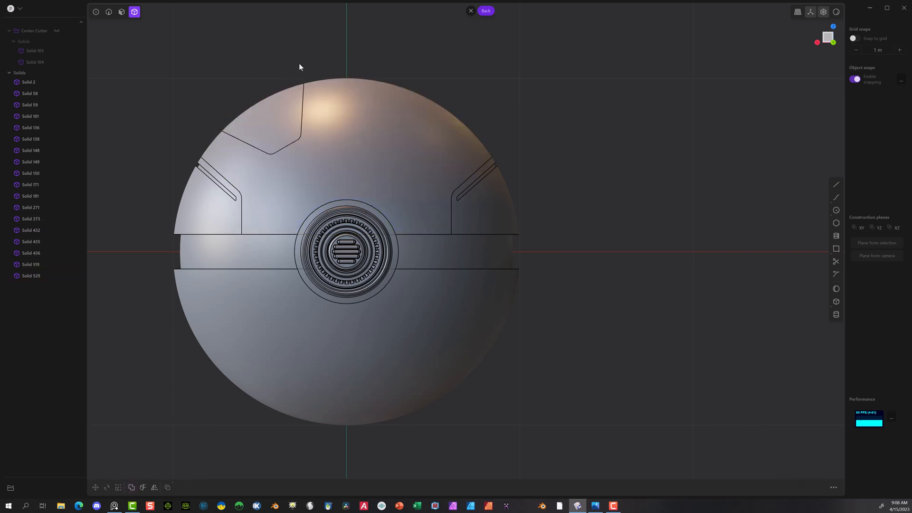
# Step: Hide the main upper shell panel and delete the bar remnant left inside the ball beneath the cut-out wedge
pyautogui.scroll(-1, 314, 95)
pyautogui.click(343, 138)
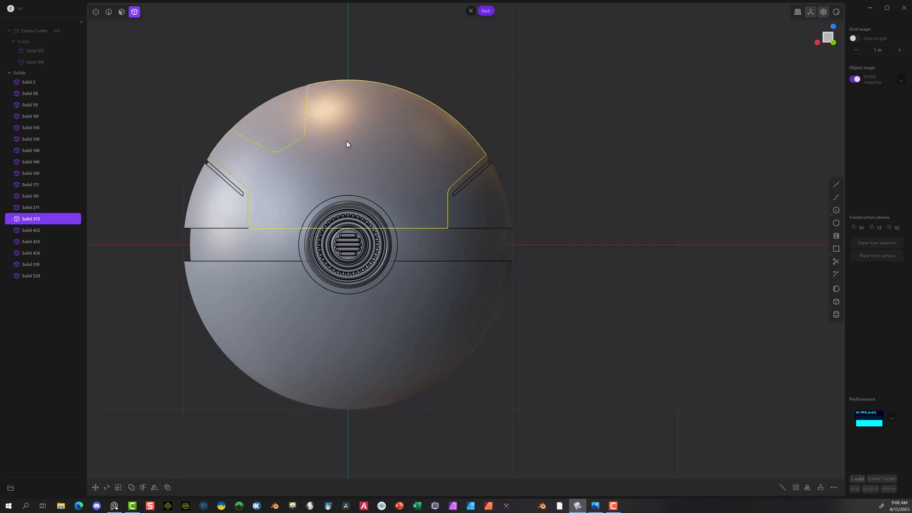
pyautogui.press('h')
pyautogui.moveTo(339, 134); pyautogui.dragTo(274, 131, button='middle')
pyautogui.click(263, 121)
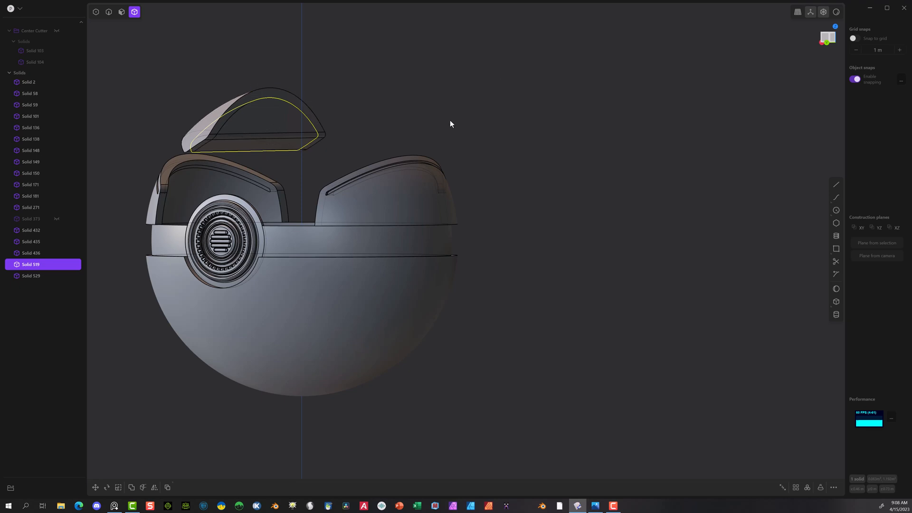
pyautogui.press('Delete')
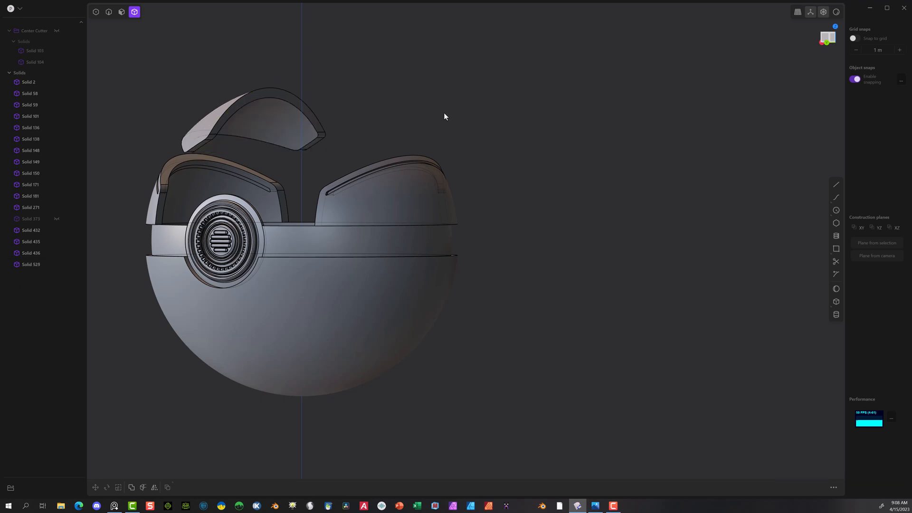
# Step: Show the main upper shell panel again and examine how the cut-out wedge sits in it
pyautogui.click(221, 132)
pyautogui.moveTo(306, 105); pyautogui.dragTo(364, 112, button='middle')
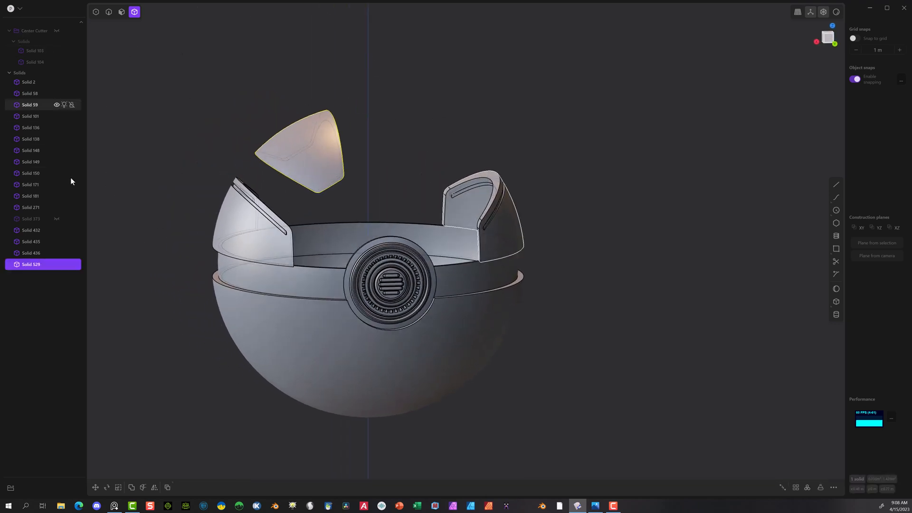
pyautogui.click(57, 219)
pyautogui.moveTo(489, 84); pyautogui.dragTo(302, 194, button='middle')
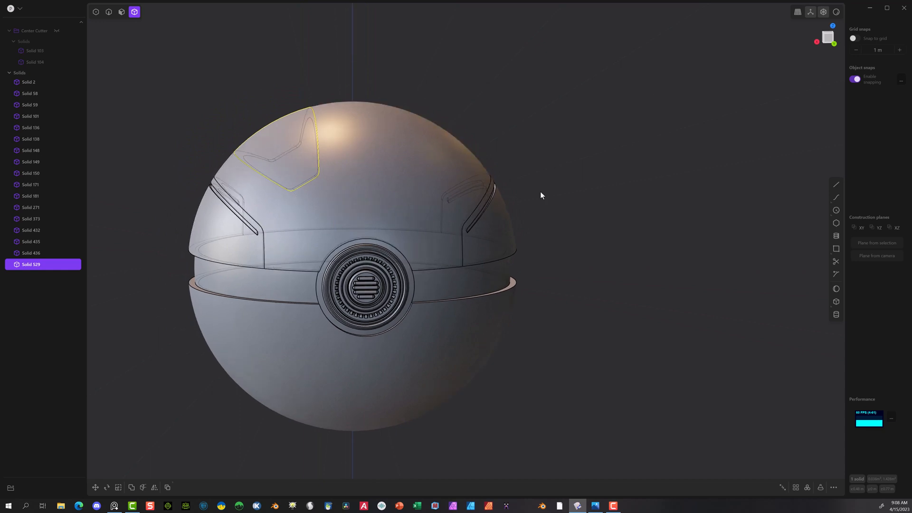
pyautogui.scroll(-2, 501, 167)
pyautogui.moveTo(501, 166); pyautogui.dragTo(518, 169, button='middle')
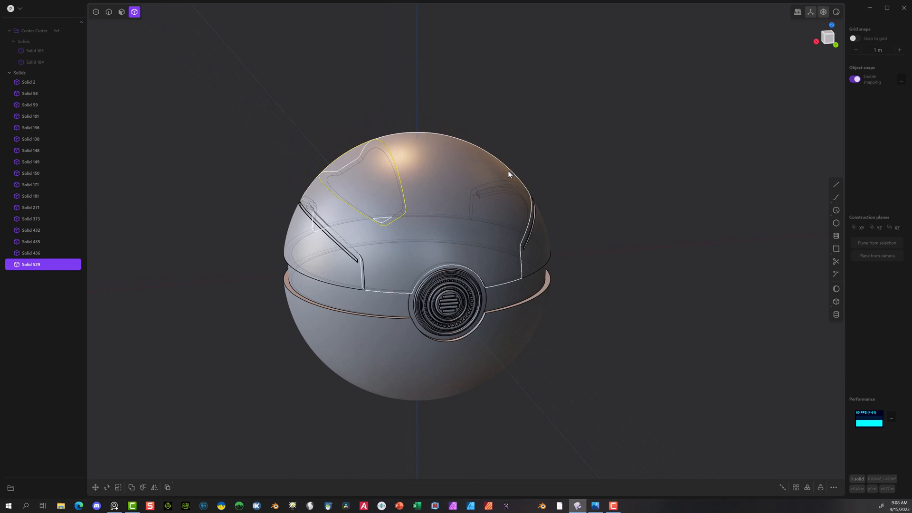
# Step: Hide the main upper shell panel so the cut-out wedge is isolated above the ball
pyautogui.click(357, 161)
pyautogui.scroll(-3, 616, 112)
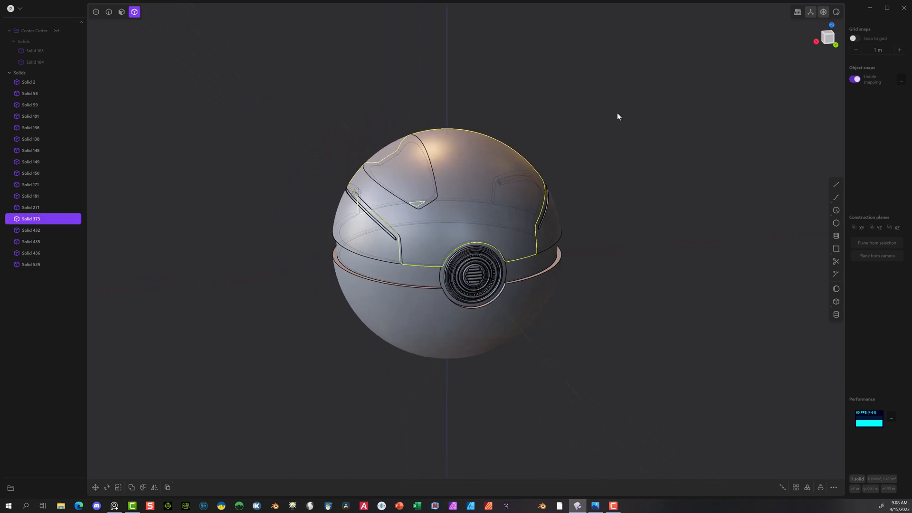
pyautogui.click(597, 128)
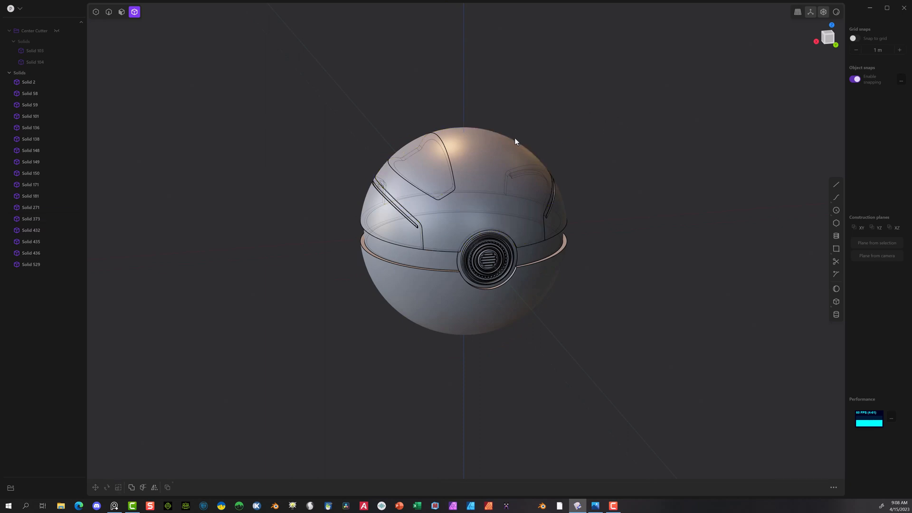
pyautogui.click(503, 147)
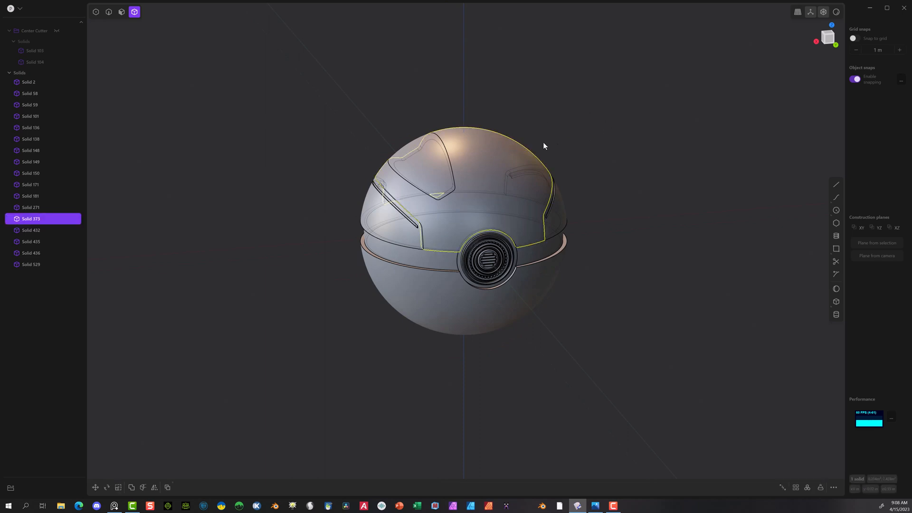
pyautogui.press('h')
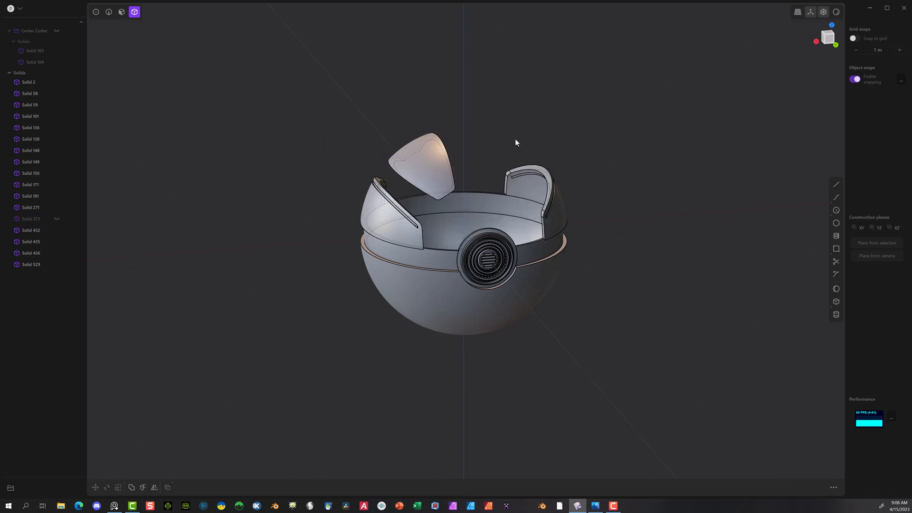
# Step: In the Back view, rotate the cut-out wedge about 30° around the Y axis, pivoting at the button's centre, to bring it upright
pyautogui.click(420, 169)
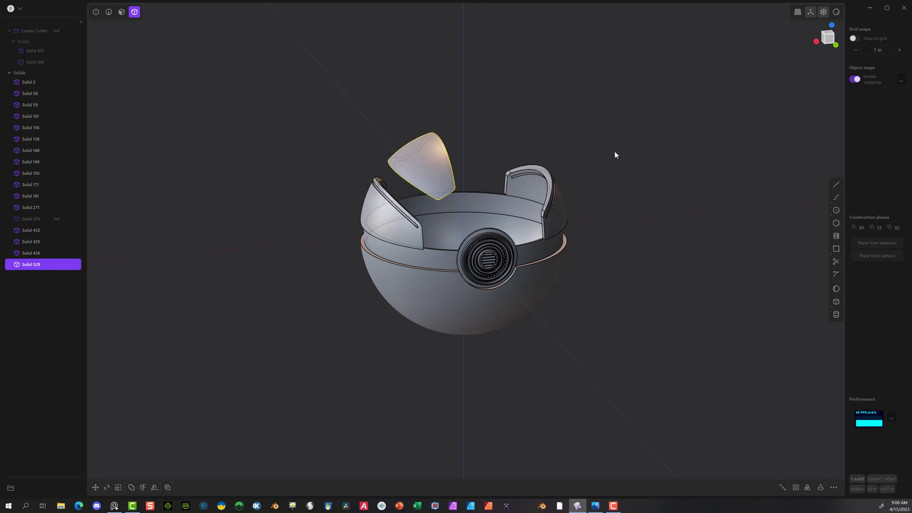
pyautogui.click(835, 45)
pyautogui.scroll(3, 445, 152)
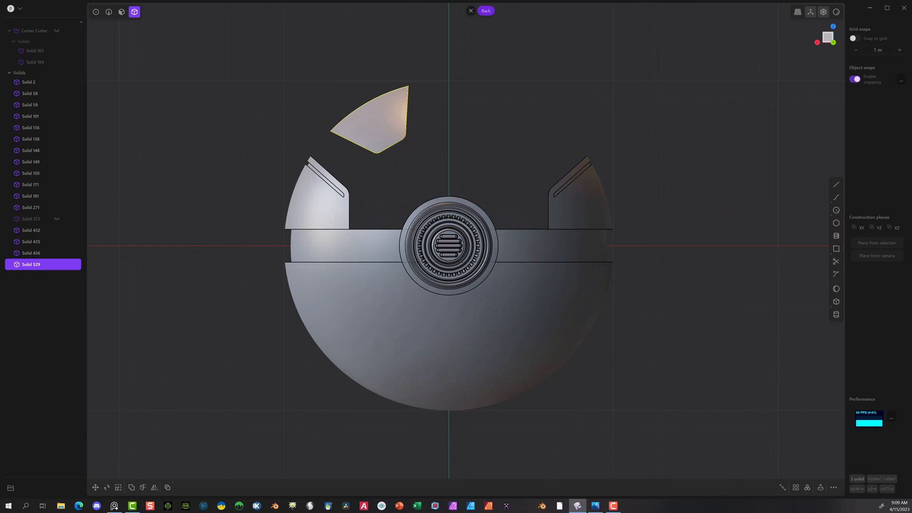
pyautogui.click(107, 487)
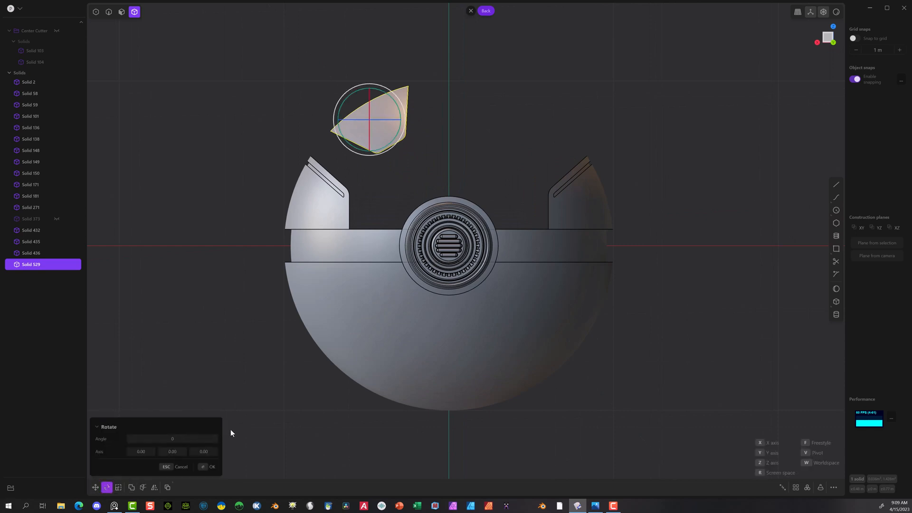
pyautogui.press('v')
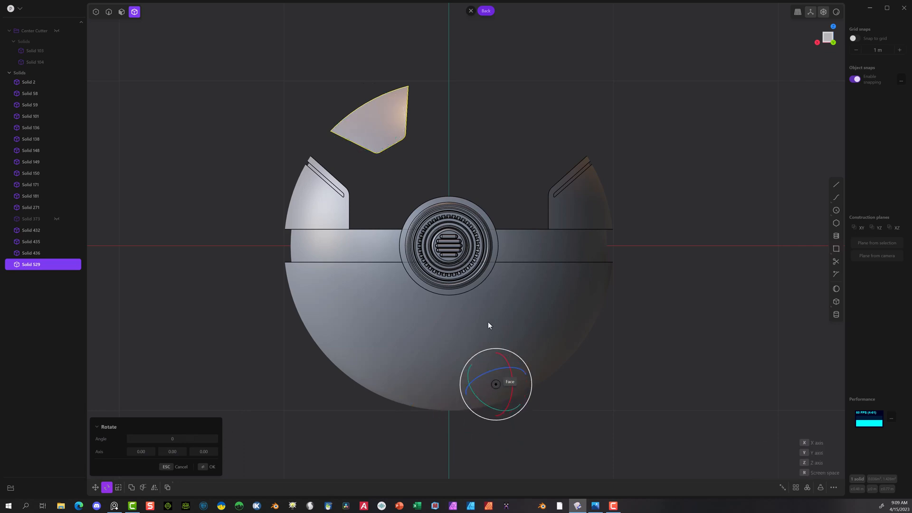
pyautogui.click(447, 247)
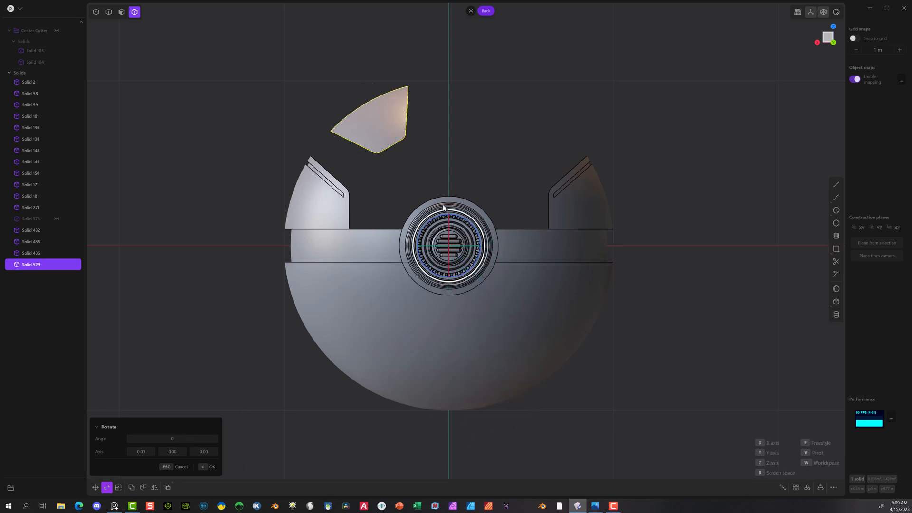
pyautogui.moveTo(429, 224); pyautogui.dragTo(449, 208)
pyautogui.click(190, 437)
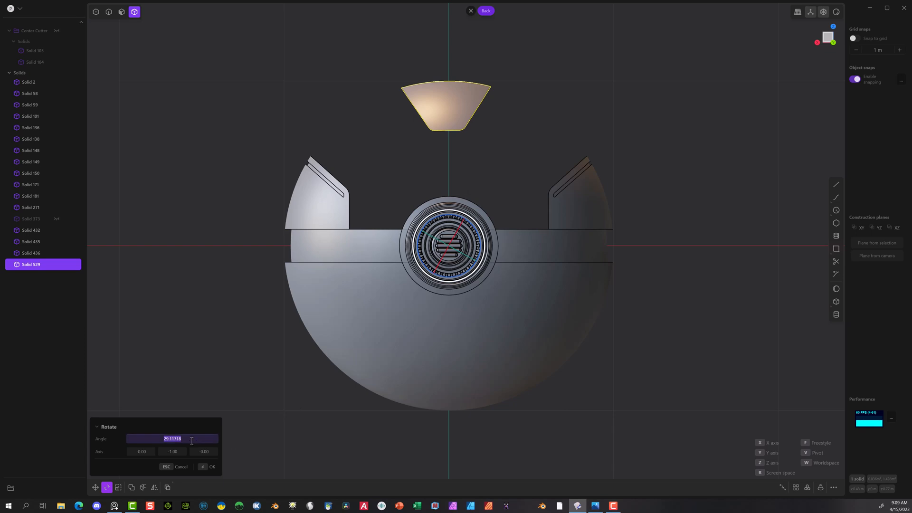
pyautogui.write('3')
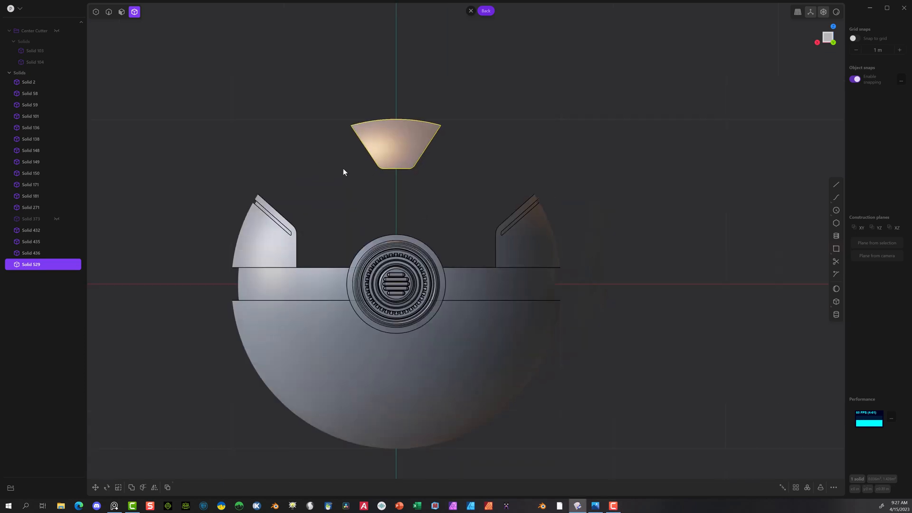
# Step: Draw half an outline over the wedge: a vertical segment about 0.13 m long, a diagonal, and a horizontal segment about 0.10 m to the centre axis
pyautogui.scroll(3, 344, 162)
pyautogui.click(837, 183)
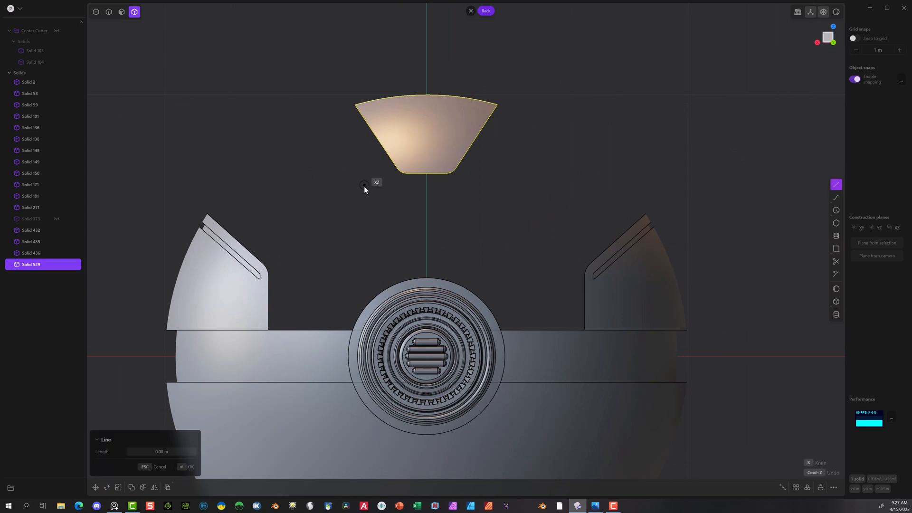
pyautogui.click(367, 184)
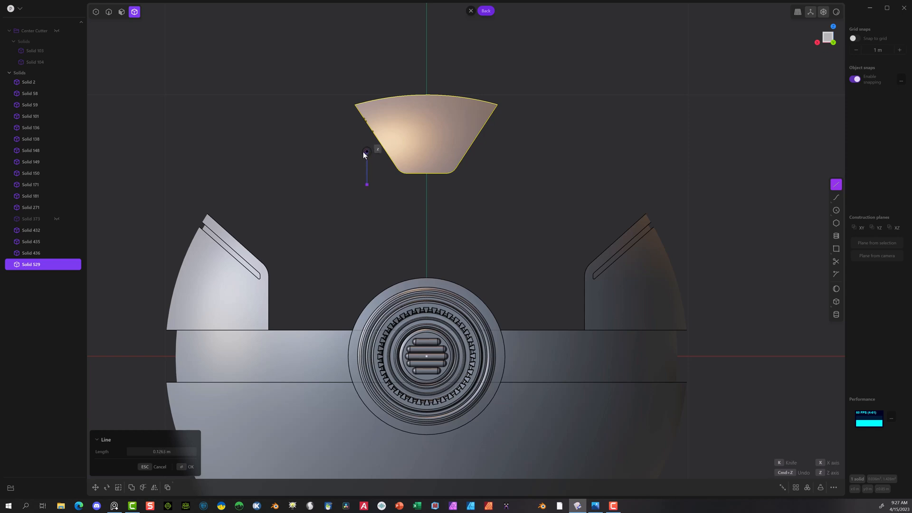
pyautogui.click(366, 152)
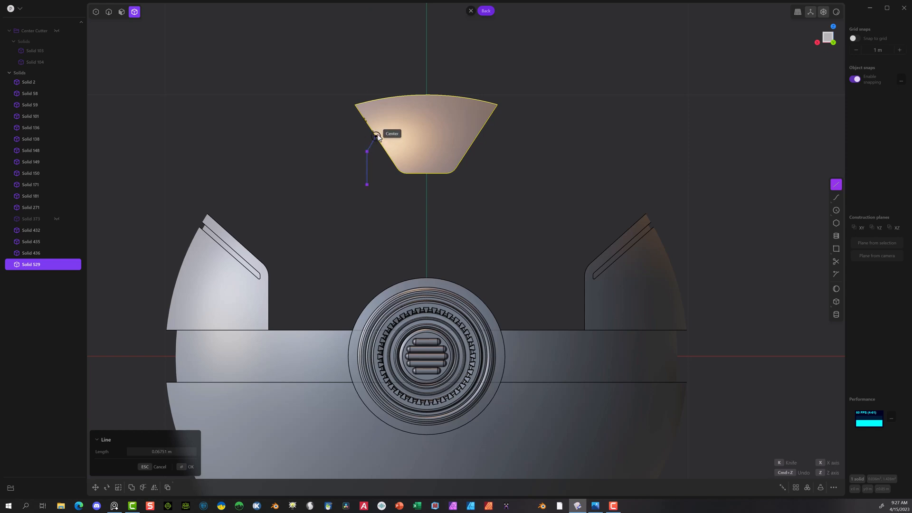
pyautogui.click(400, 121)
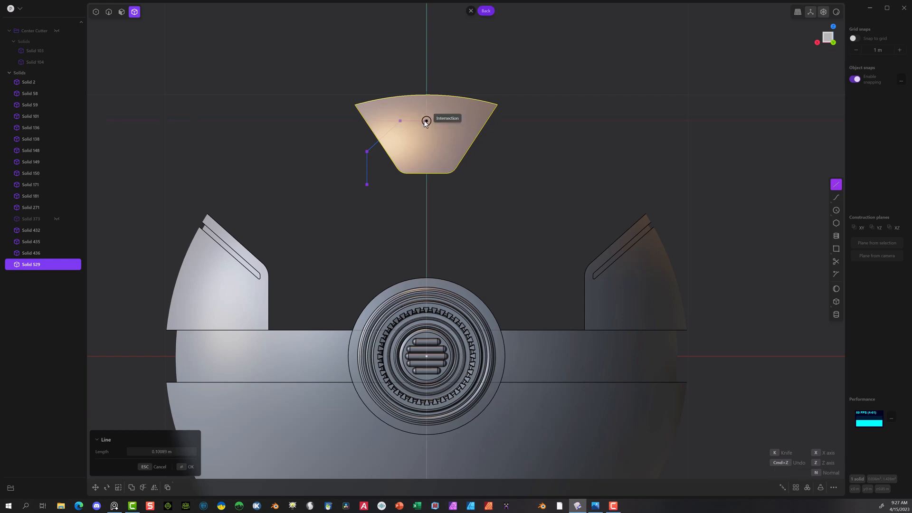
pyautogui.click(426, 121)
pyautogui.press('Return')
# Step: Mirror the half outline across the X axis and join both halves into one curve
pyautogui.hotkey('alt', 'x')
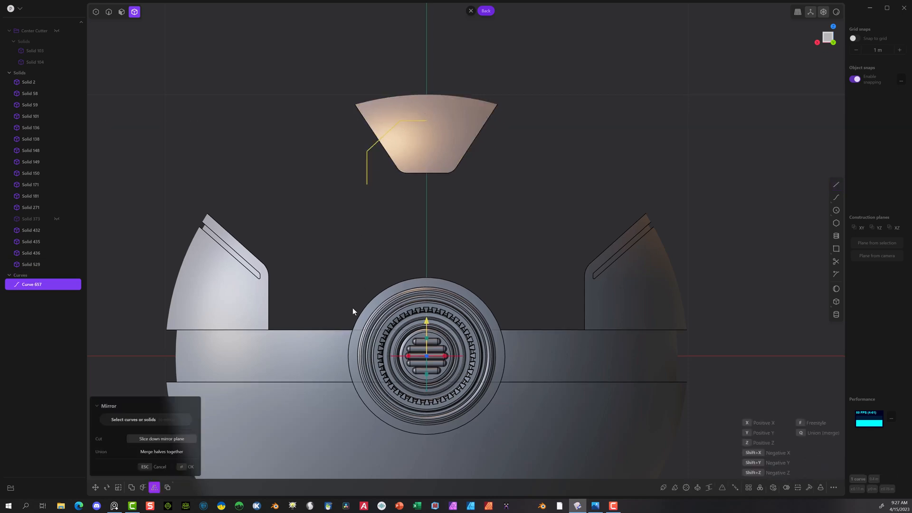
pyautogui.click(408, 357)
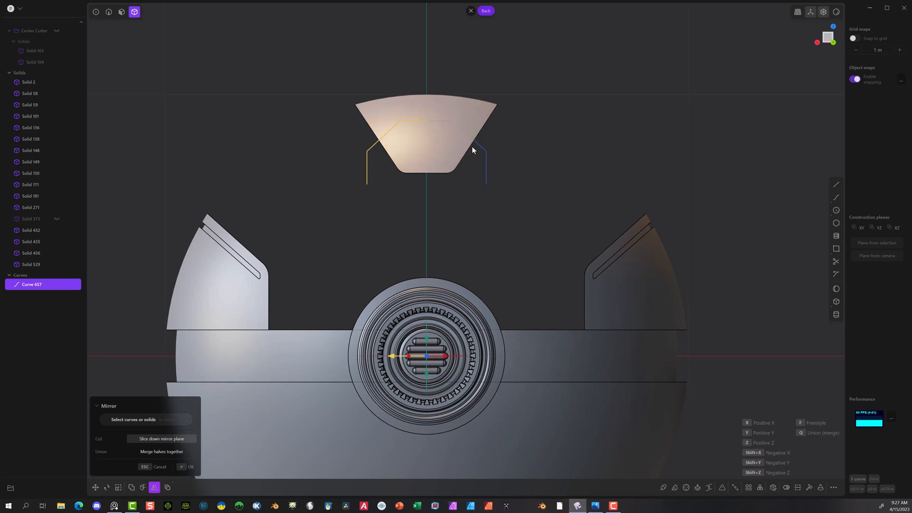
pyautogui.click(186, 467)
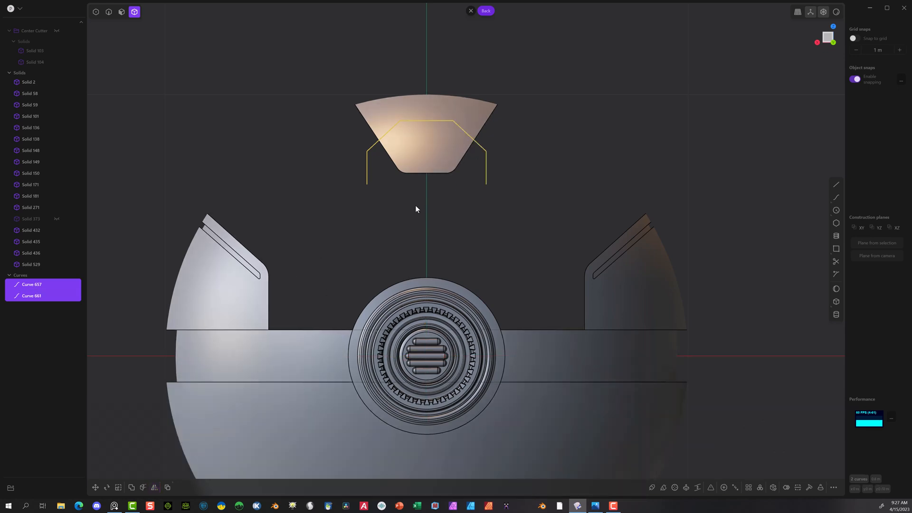
pyautogui.keyDown('ctrl'); pyautogui.click(483, 147); pyautogui.keyUp('ctrl')
pyautogui.click(491, 179)
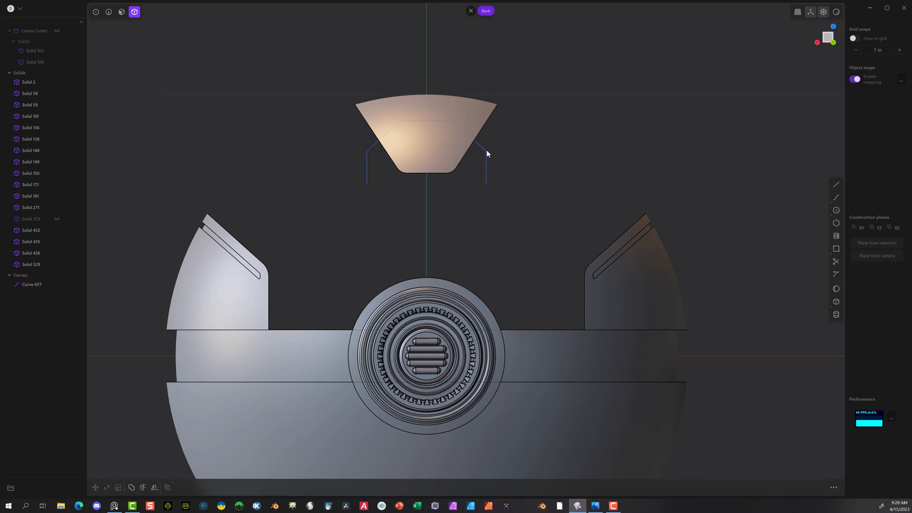
# Step: Fillet the two upper corners of the mirrored outline curve over the wedge
pyautogui.click(108, 12)
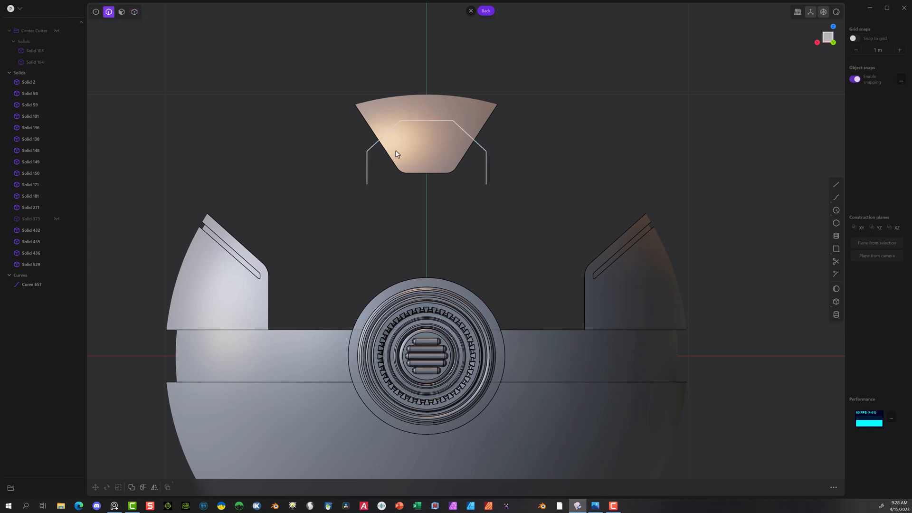
pyautogui.click(366, 167)
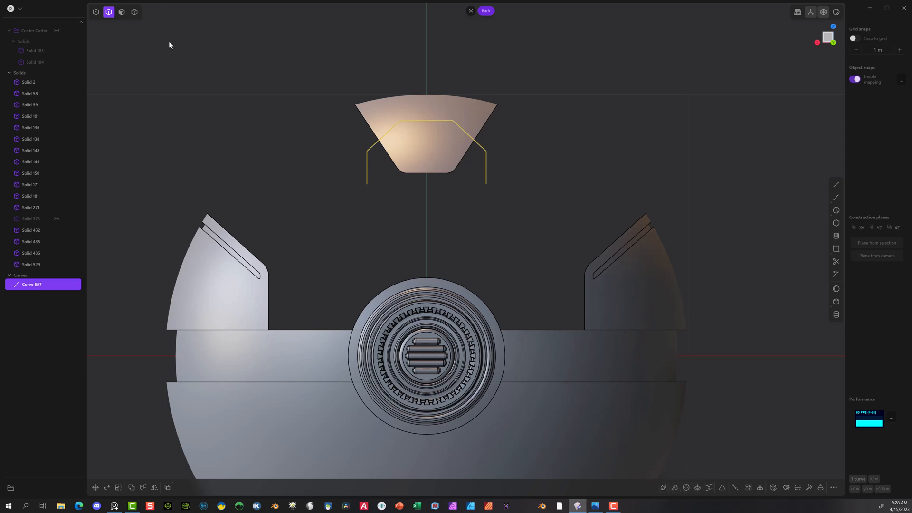
pyautogui.click(96, 12)
pyautogui.click(431, 124)
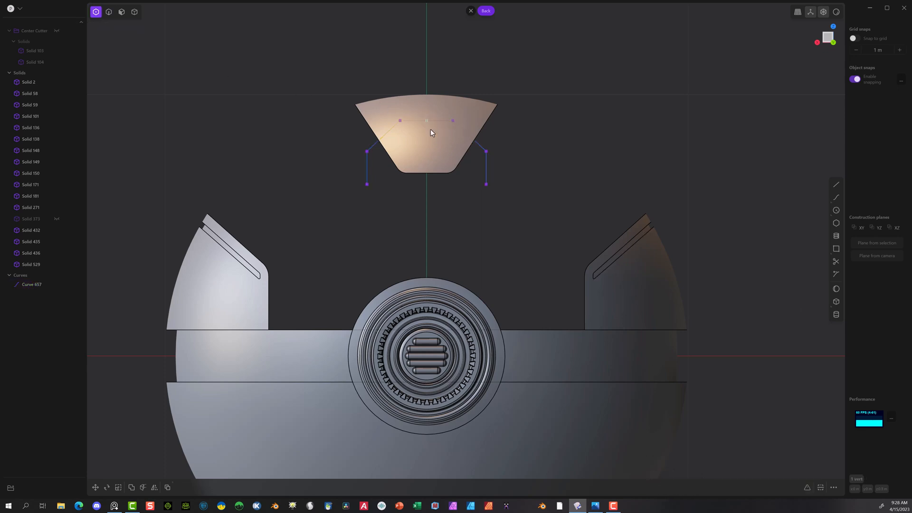
pyautogui.click(401, 148)
pyautogui.moveTo(394, 111); pyautogui.dragTo(460, 129)
pyautogui.press('f')
pyautogui.click(523, 162)
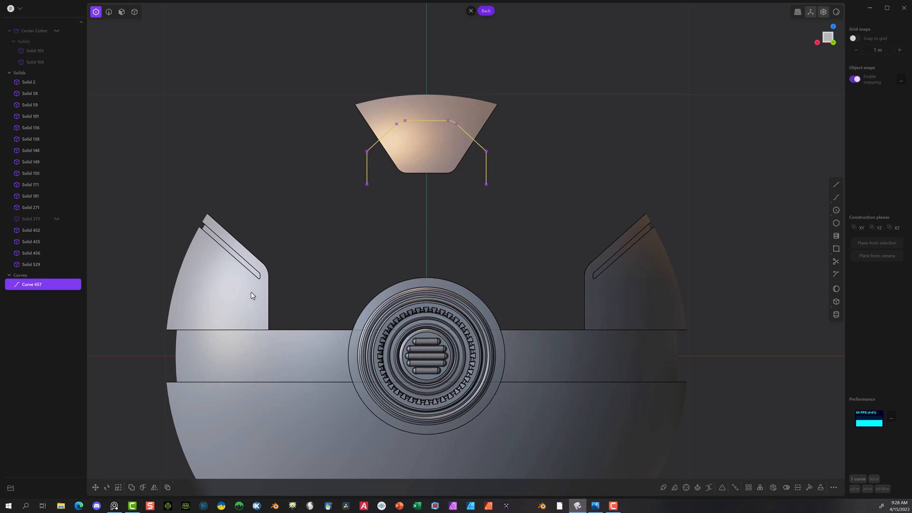
pyautogui.click(295, 180)
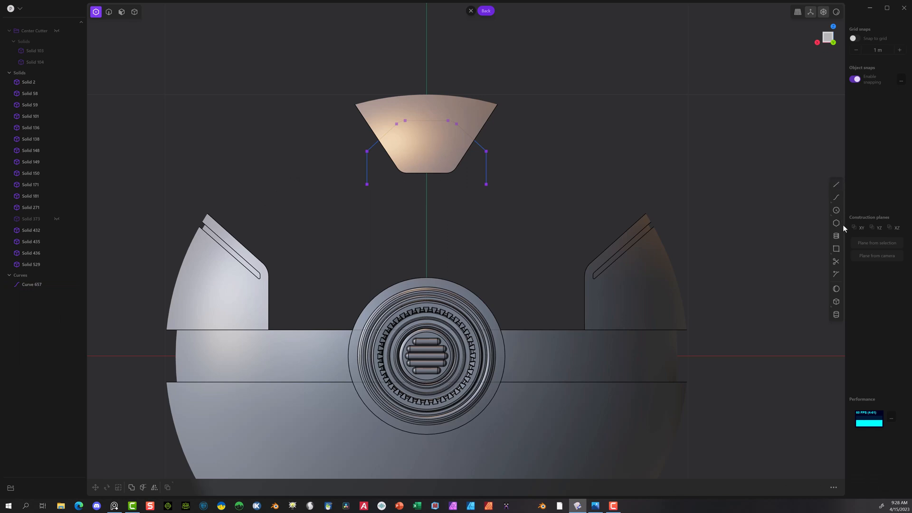
# Step: Draw a rectangle about 0.05 m wide and 0.20 m long across the wedge's lower edge, straddling the centre axis
pyautogui.click(836, 249)
pyautogui.click(420, 194)
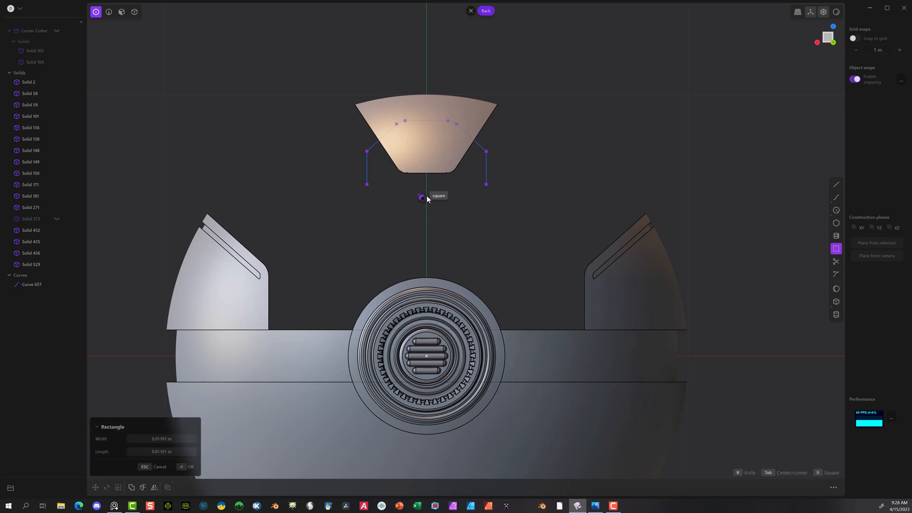
pyautogui.click(433, 144)
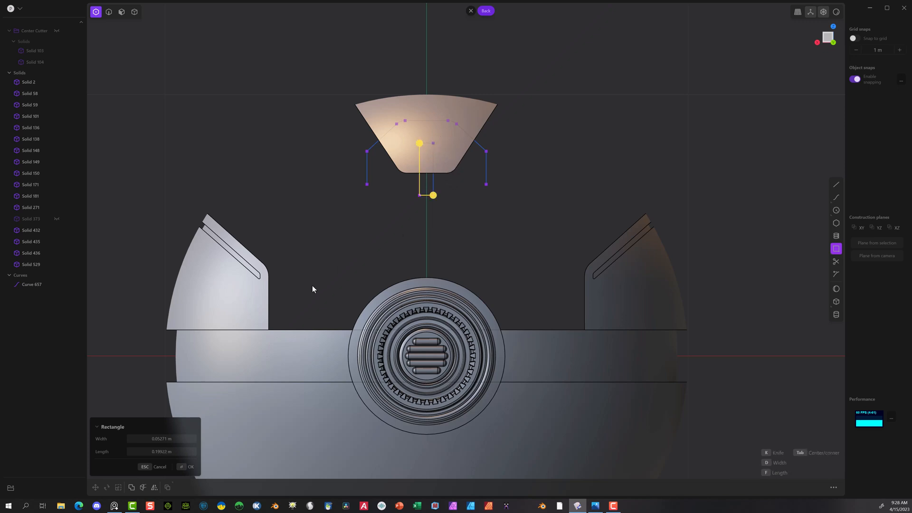
pyautogui.click(182, 465)
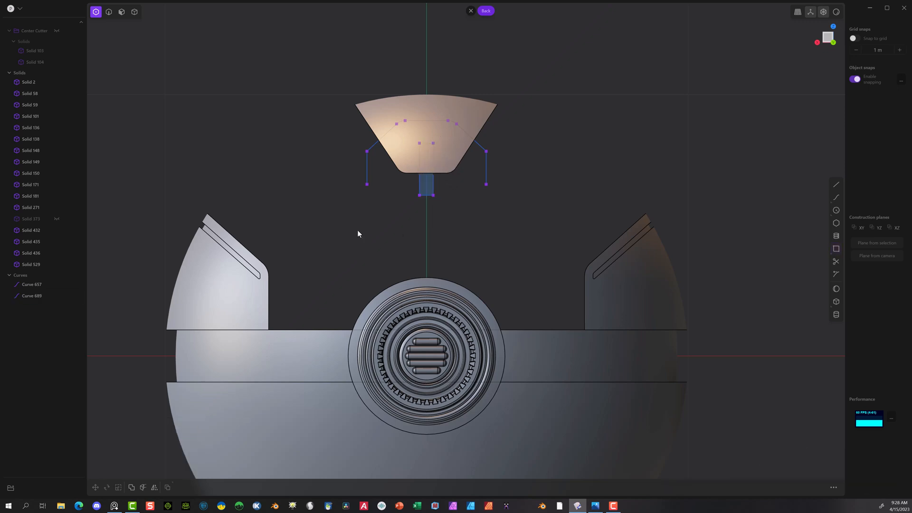
# Step: Scale the rectangle's two lower corner points outward along the X axis to make a trapezoid that widens downward
pyautogui.moveTo(451, 206); pyautogui.dragTo(448, 208)
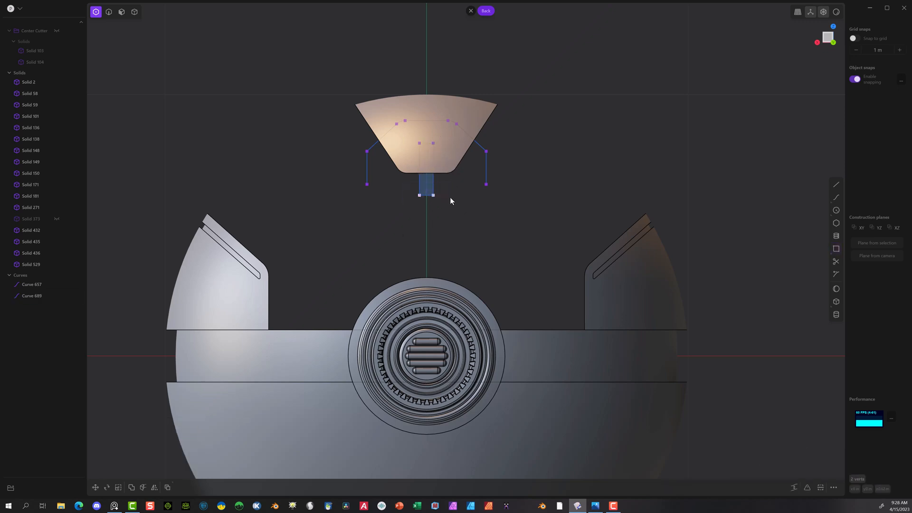
pyautogui.press('s')
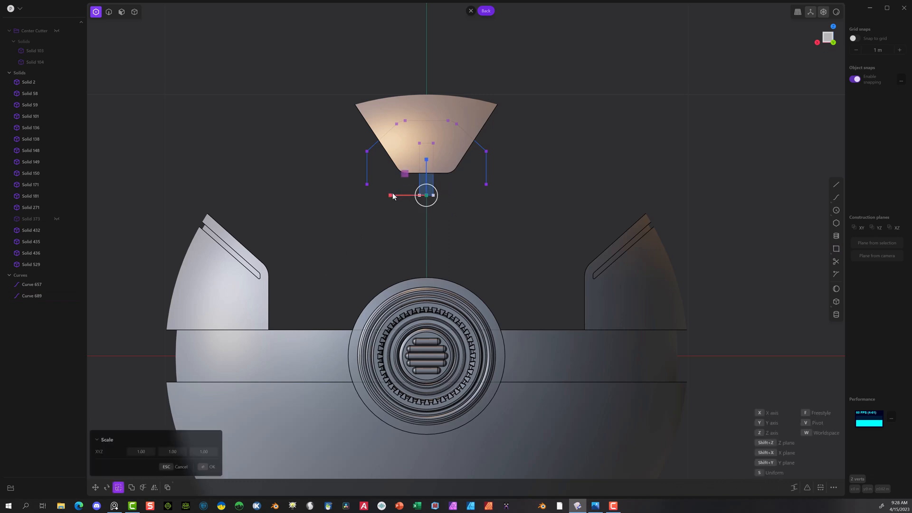
pyautogui.moveTo(385, 196); pyautogui.dragTo(334, 206)
pyautogui.click(208, 467)
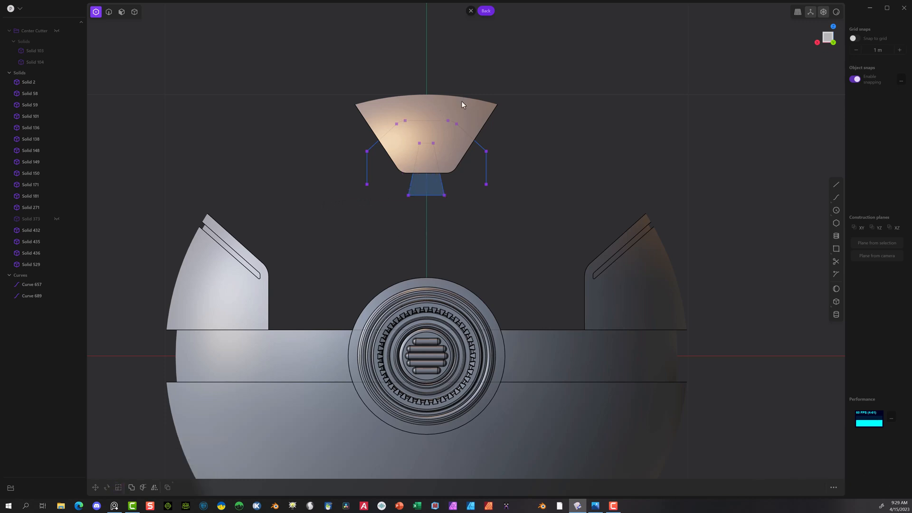
# Step: Cut the wedge solid with the mirrored outline curve
pyautogui.click(135, 12)
pyautogui.click(431, 118)
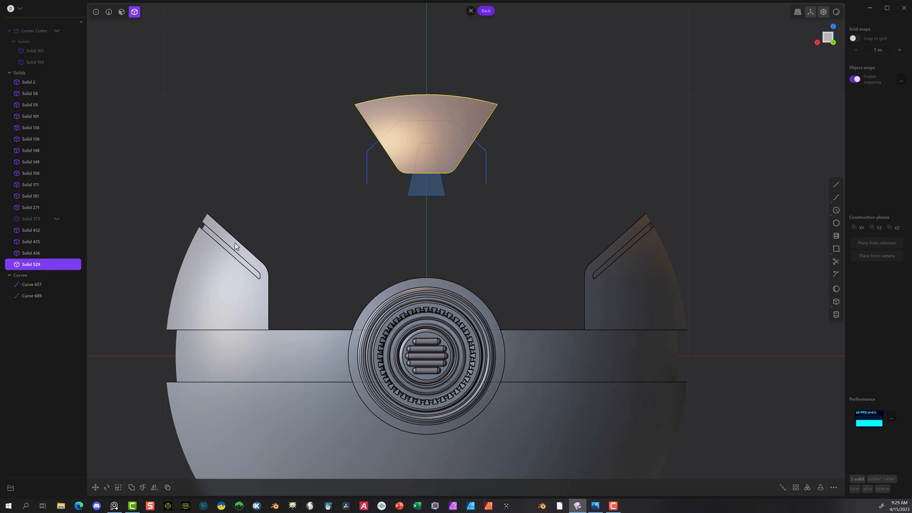
pyautogui.click(143, 487)
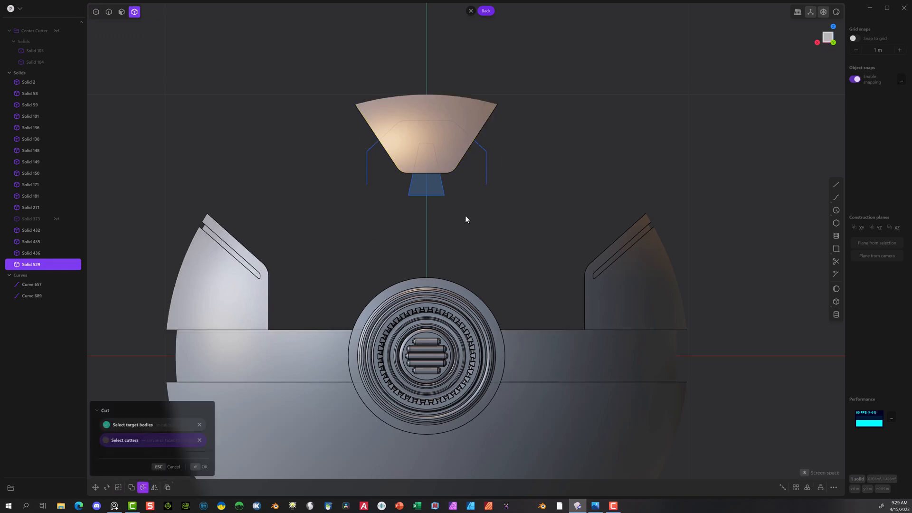
pyautogui.click(483, 148)
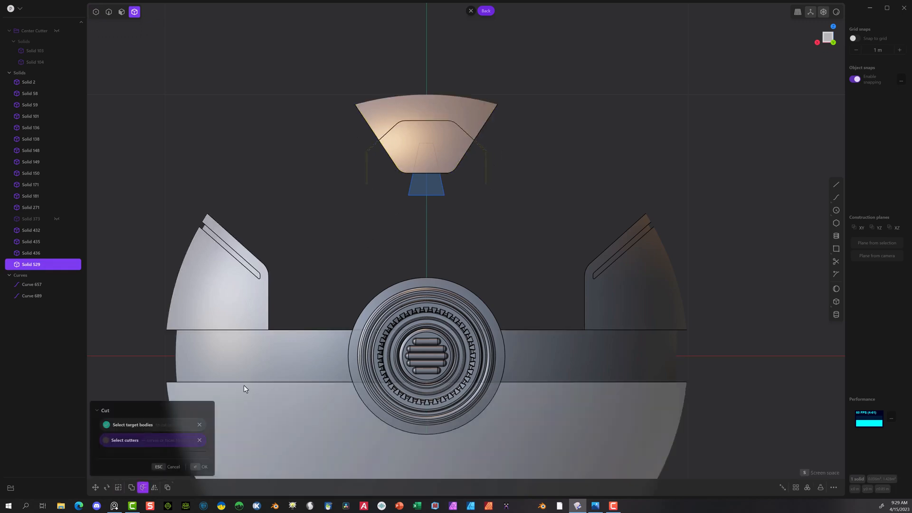
pyautogui.click(195, 470)
pyautogui.click(266, 238)
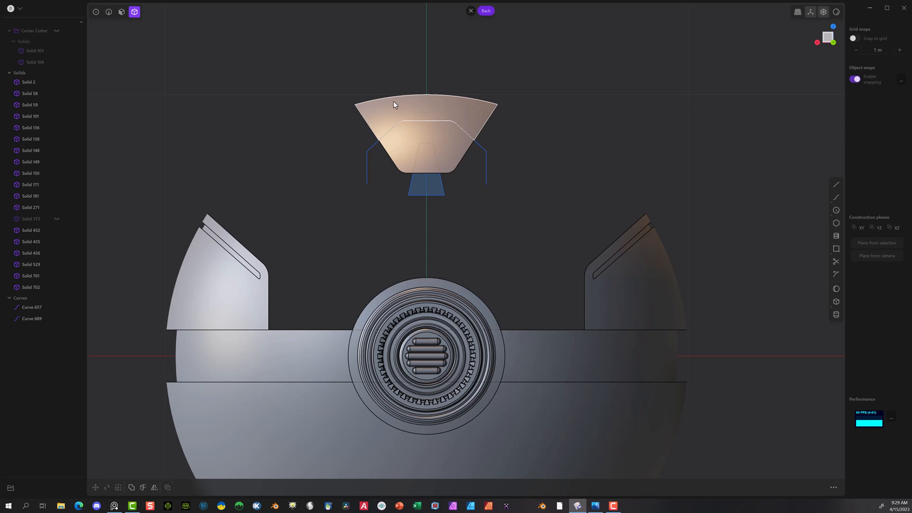
# Step: Slightly fillet the two upper corners of the trapezoid curve
pyautogui.click(412, 158)
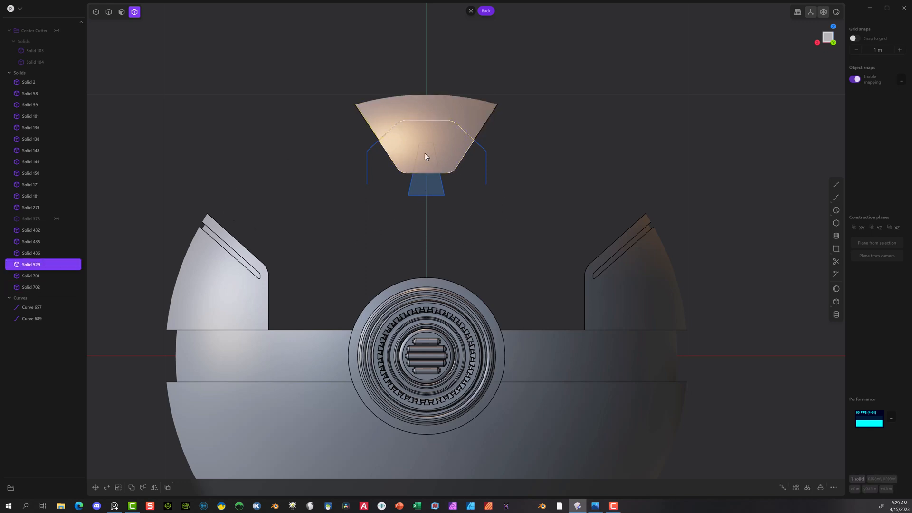
pyautogui.click(95, 12)
pyautogui.click(435, 143)
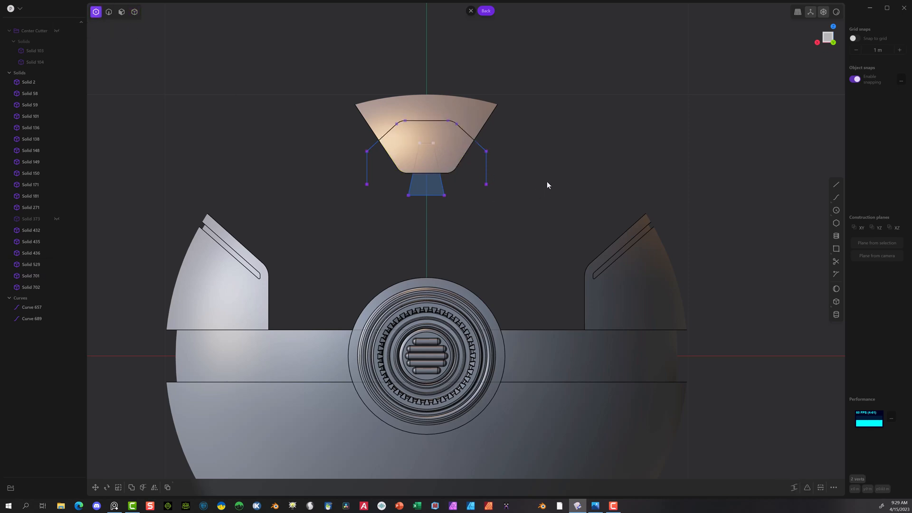
pyautogui.press('g')
pyautogui.click(550, 181)
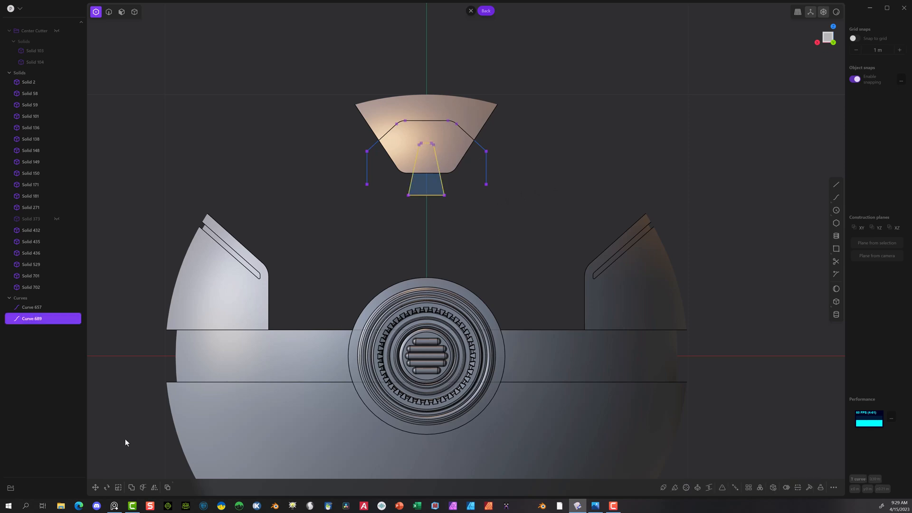
pyautogui.press('Escape')
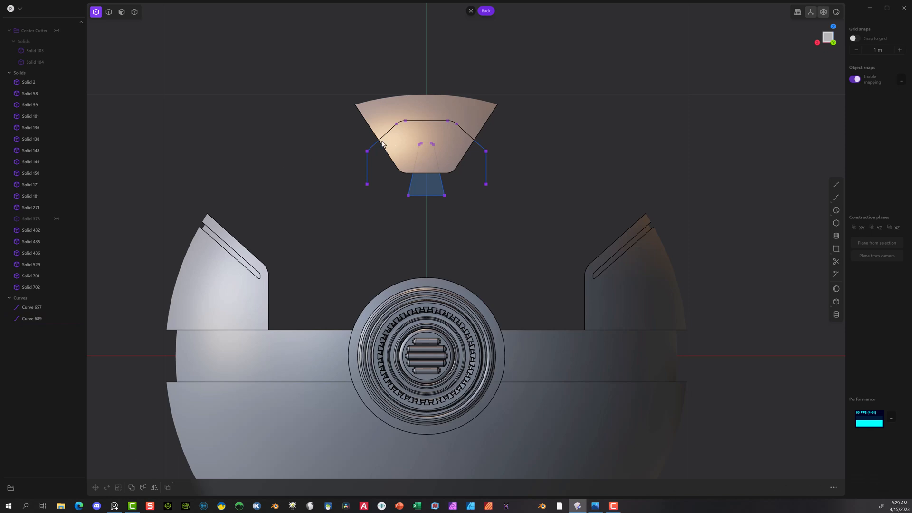
# Step: Cut the wedge's lower section with the trapezoid curve
pyautogui.click(135, 12)
pyautogui.click(400, 151)
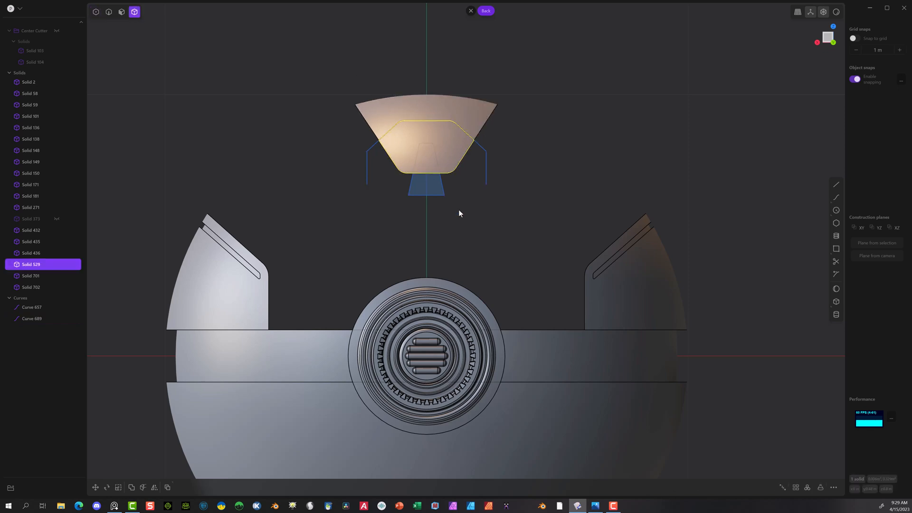
pyautogui.click(142, 487)
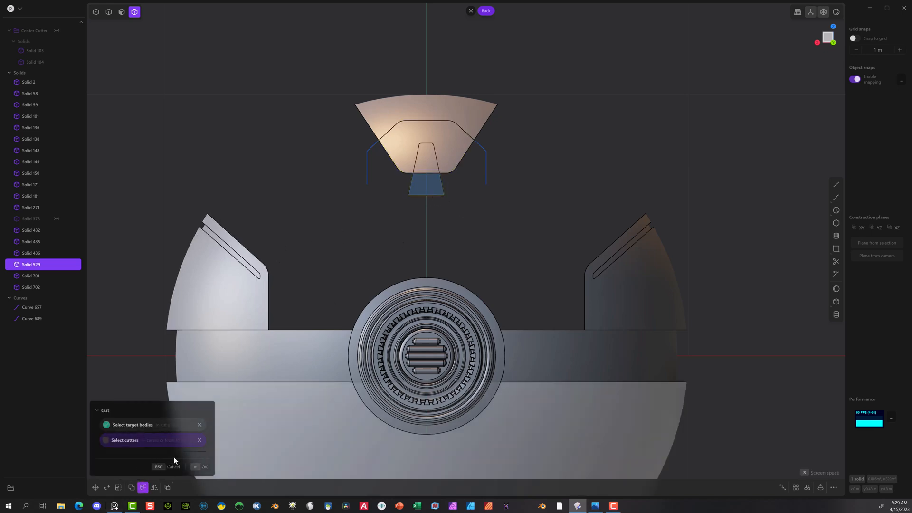
pyautogui.click(200, 467)
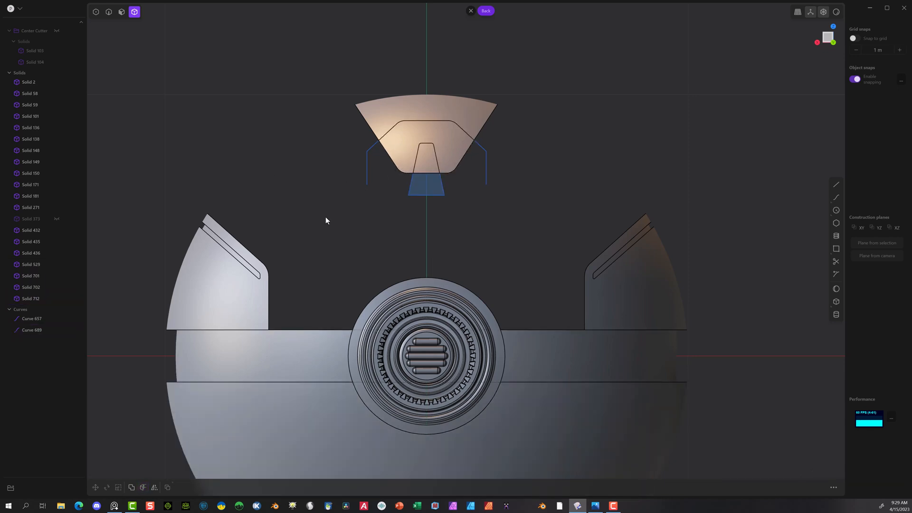
# Step: Delete the mirrored outline and trapezoid cutting curves
pyautogui.click(29, 329)
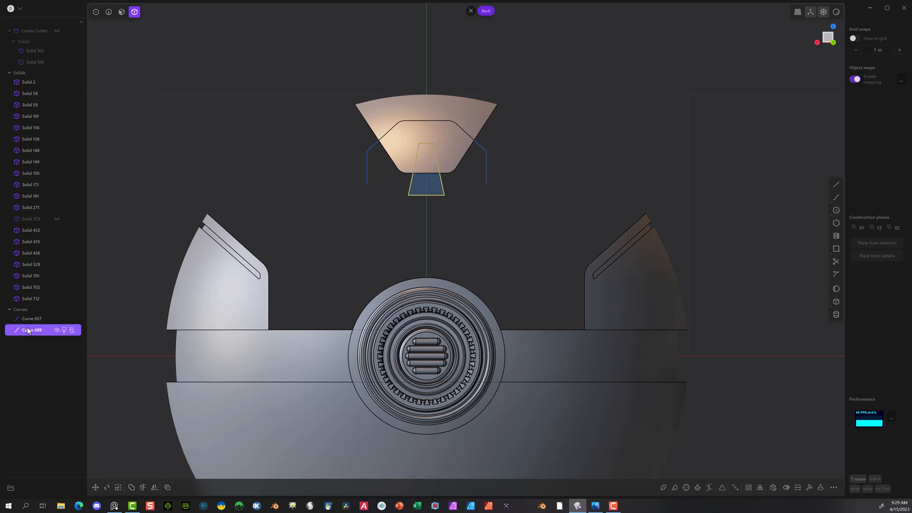
pyautogui.keyDown('shift'); pyautogui.click(26, 317); pyautogui.keyUp('shift')
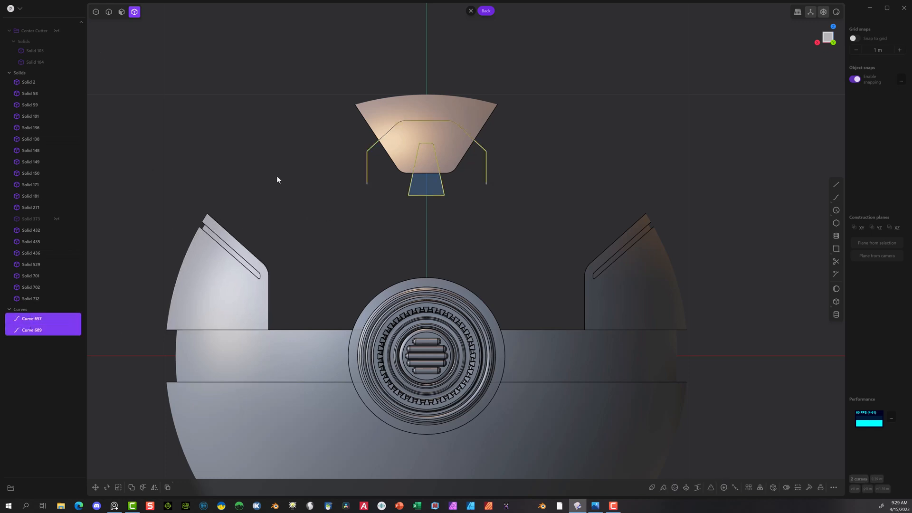
pyautogui.press('Delete')
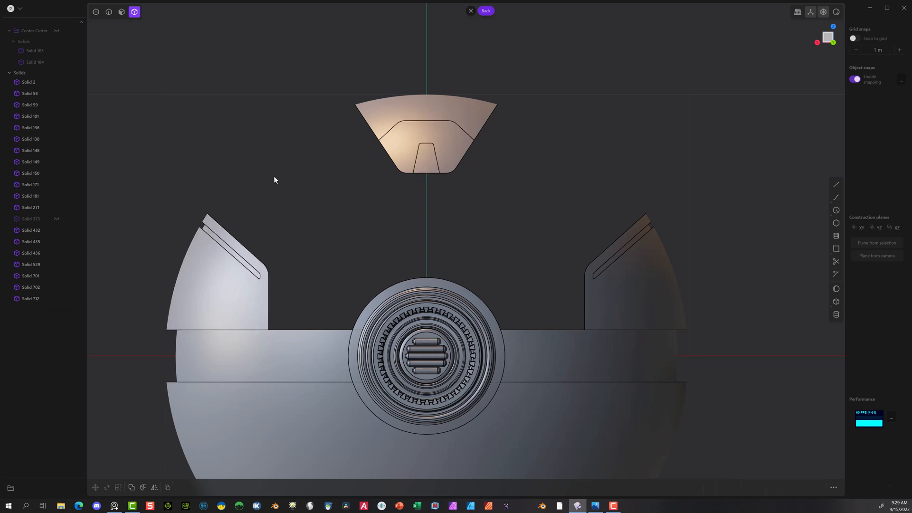
# Step: Offset the outer face of the small trapezoid insert inward to recess it into the wedge's lower section
pyautogui.click(420, 161)
pyautogui.moveTo(348, 201); pyautogui.dragTo(328, 175, button='middle')
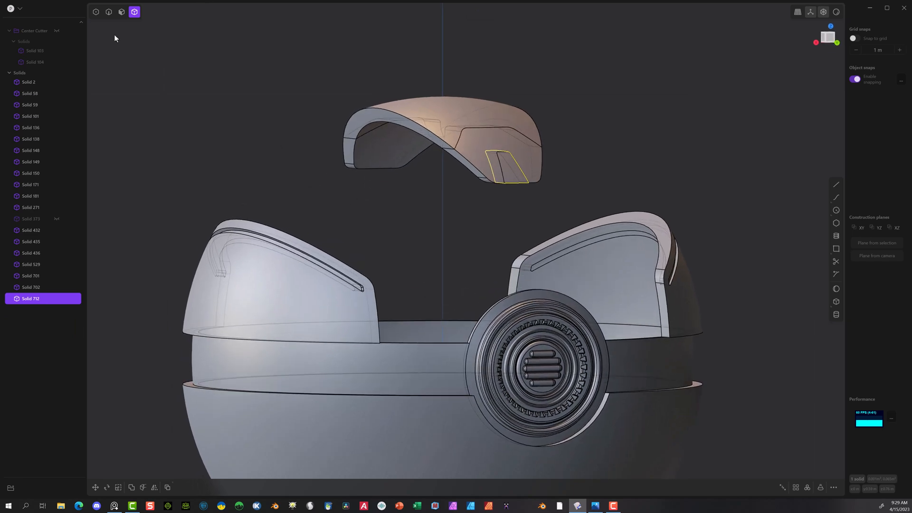
pyautogui.scroll(3, 383, 139)
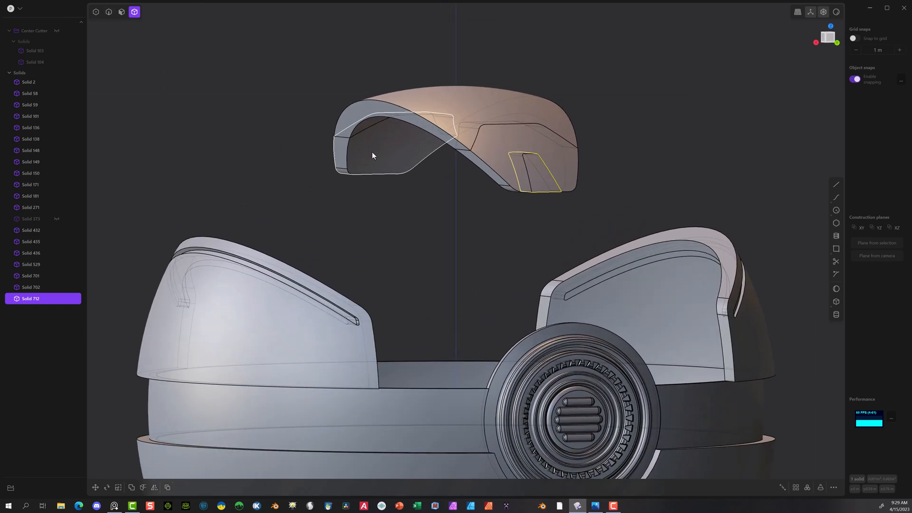
pyautogui.moveTo(371, 152); pyautogui.dragTo(400, 210, button='middle')
pyautogui.scroll(2, 512, 237)
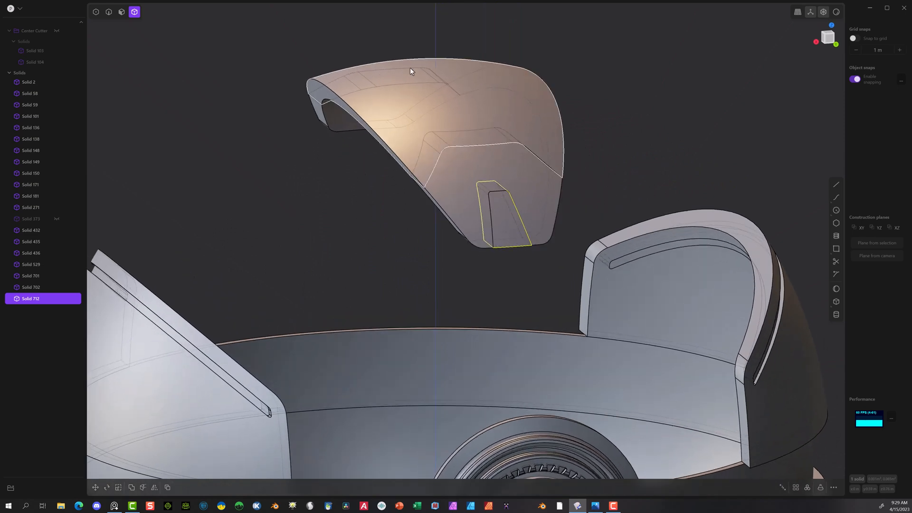
pyautogui.click(122, 12)
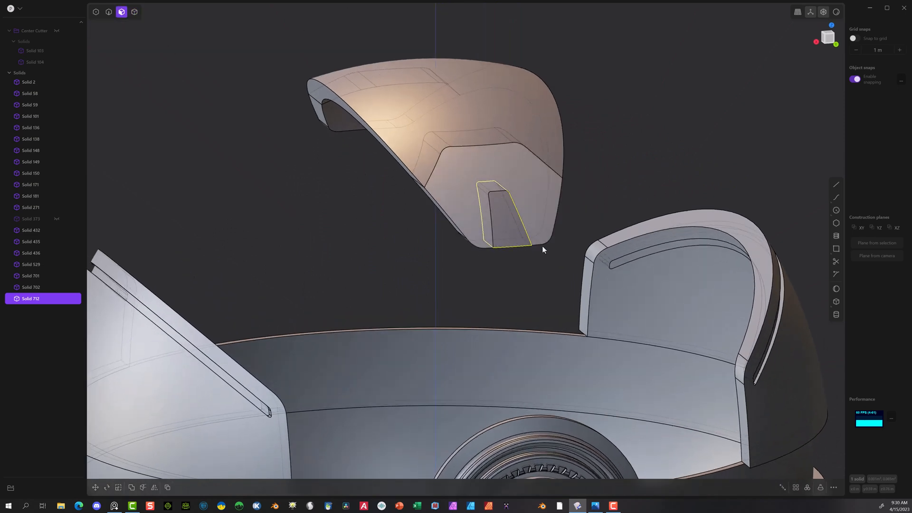
pyautogui.click(511, 230)
pyautogui.moveTo(504, 263); pyautogui.dragTo(556, 246, button='middle')
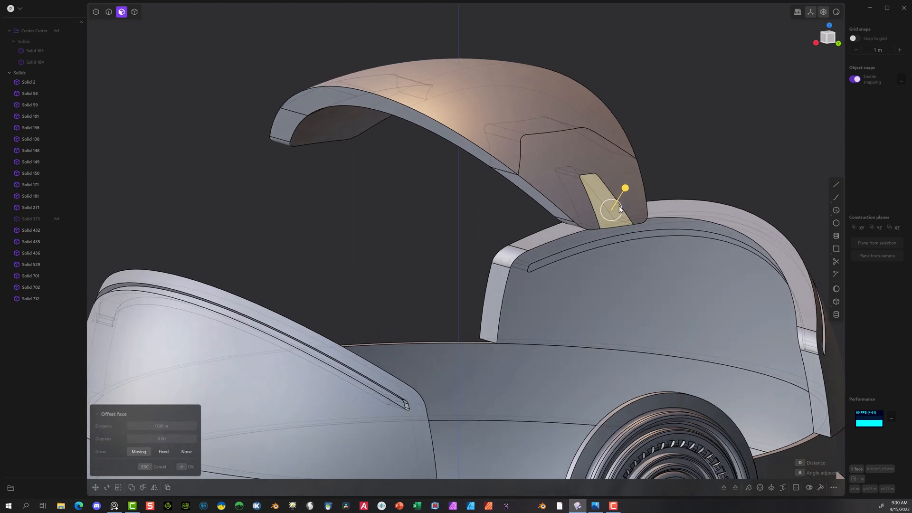
pyautogui.moveTo(626, 188); pyautogui.dragTo(612, 190)
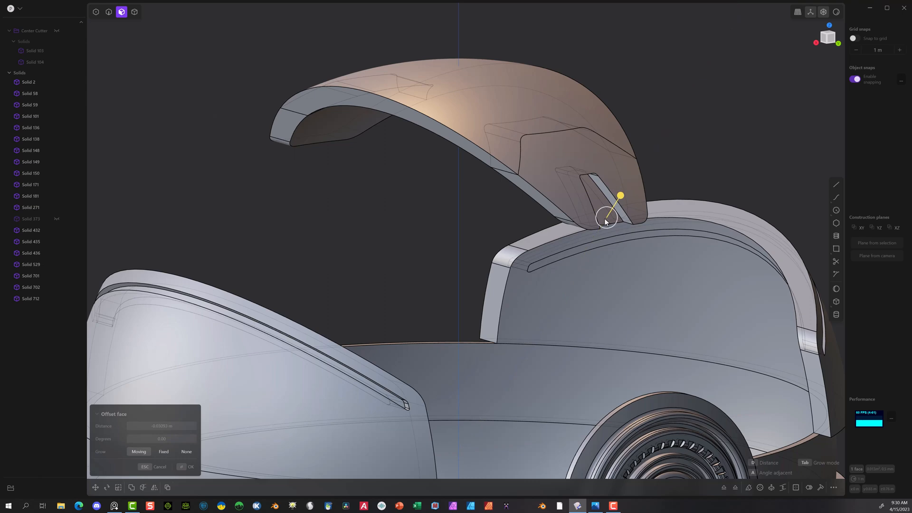
pyautogui.click(186, 466)
pyautogui.moveTo(303, 228); pyautogui.dragTo(338, 196, button='middle')
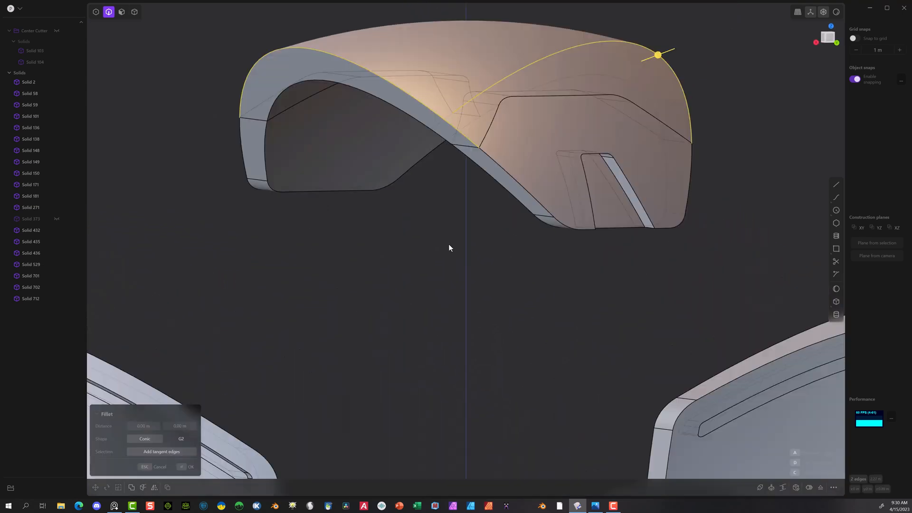
pyautogui.press('Escape')
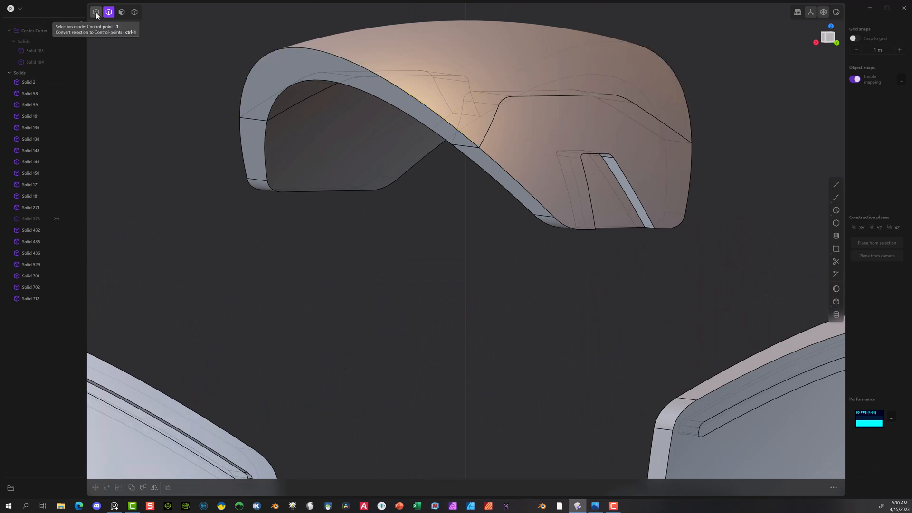
pyautogui.click(258, 120)
pyautogui.press('f')
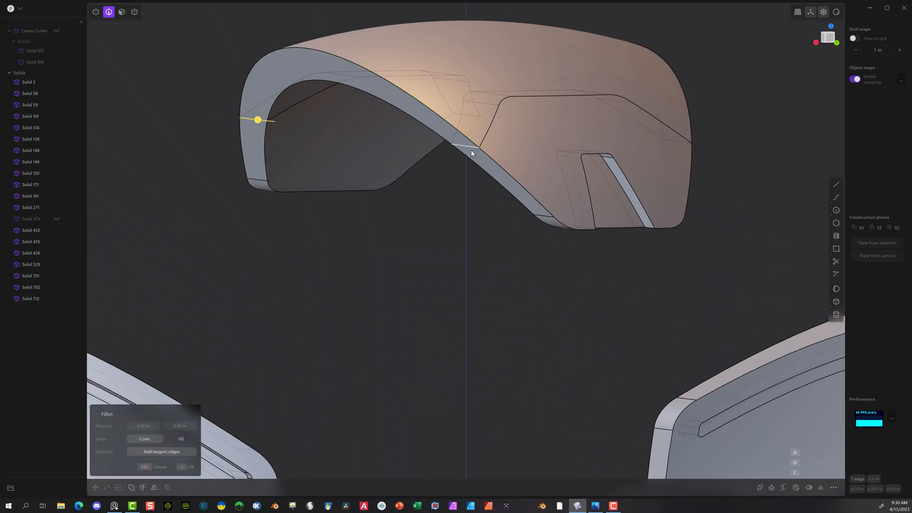
pyautogui.click(468, 150)
pyautogui.moveTo(582, 135); pyautogui.dragTo(281, 105, button='middle')
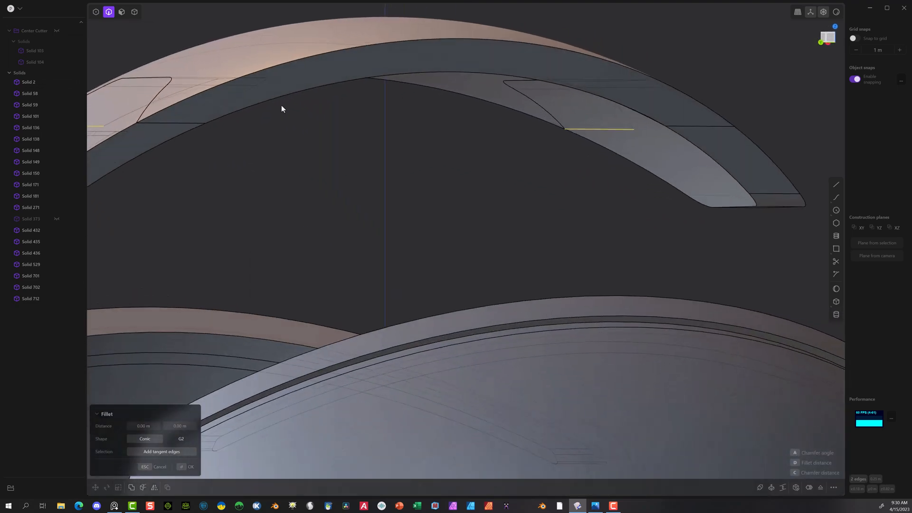
pyautogui.click(161, 129)
pyautogui.scroll(-2, 298, 131)
pyautogui.press('Escape')
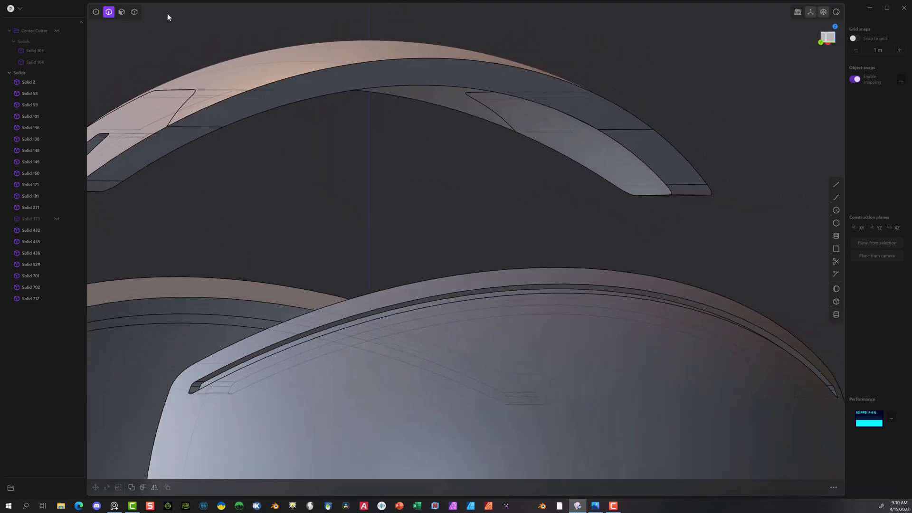
# Step: Hide the upper arch section of the wedge so only its two lower end pieces remain in view
pyautogui.click(134, 12)
pyautogui.click(292, 85)
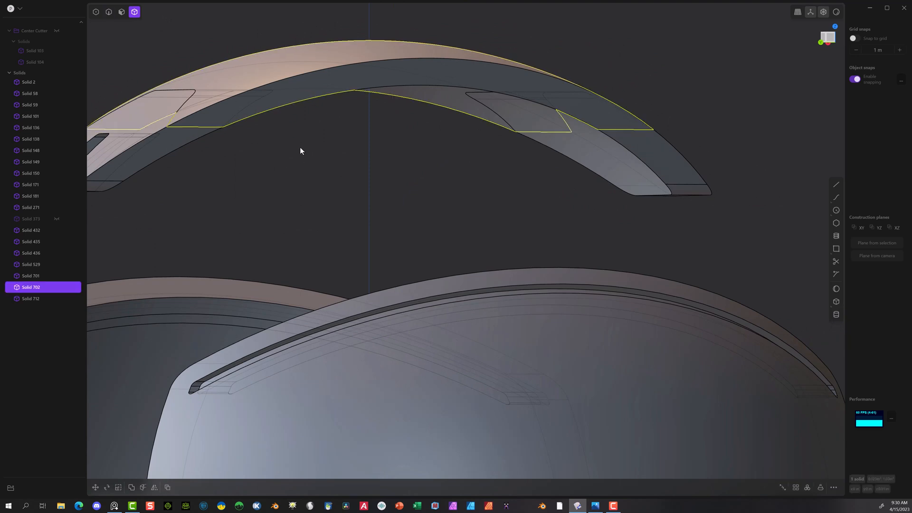
pyautogui.press('h')
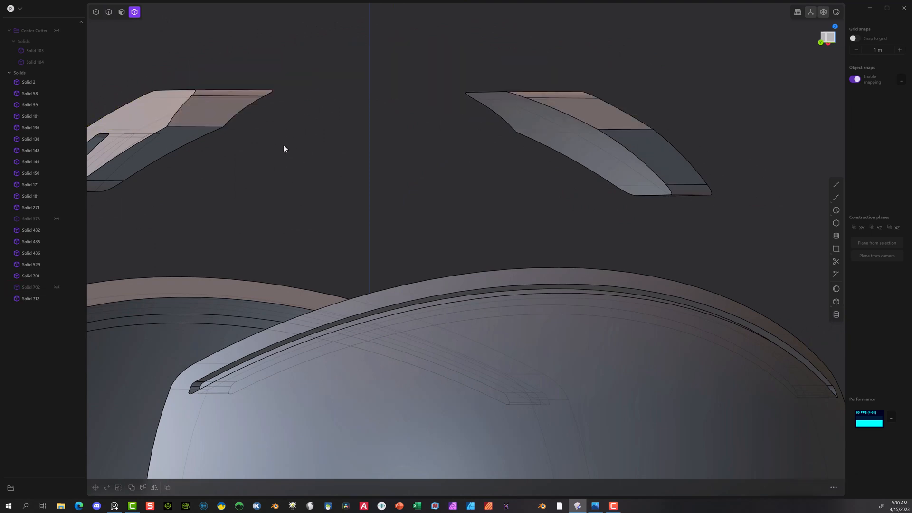
# Step: Slightly fillet the four sharp side corner edges of the two lower end pieces
pyautogui.moveTo(283, 148); pyautogui.dragTo(264, 158, button='middle')
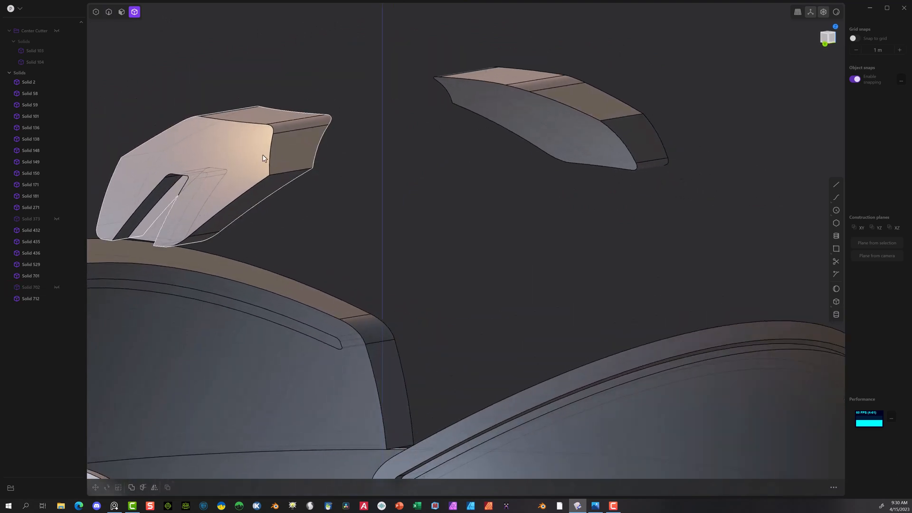
pyautogui.click(109, 11)
pyautogui.click(299, 171)
pyautogui.press('f')
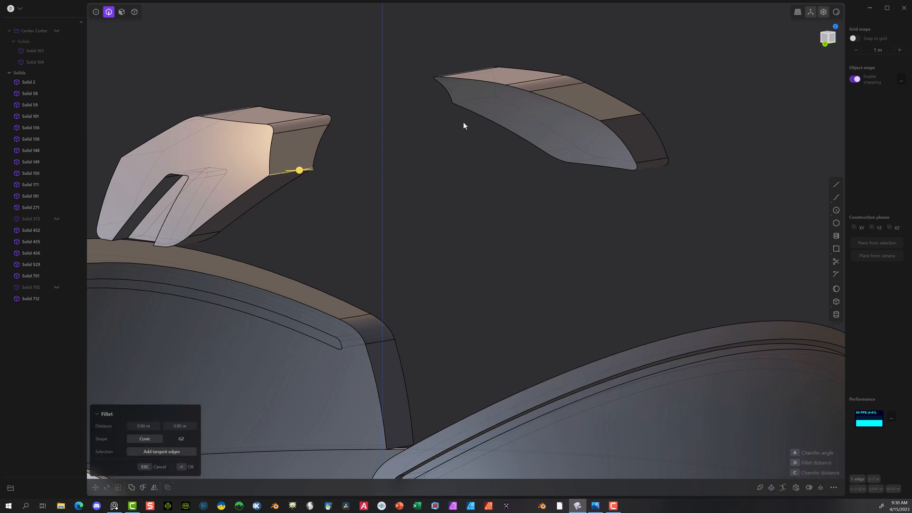
pyautogui.moveTo(454, 145); pyautogui.dragTo(524, 152, button='middle')
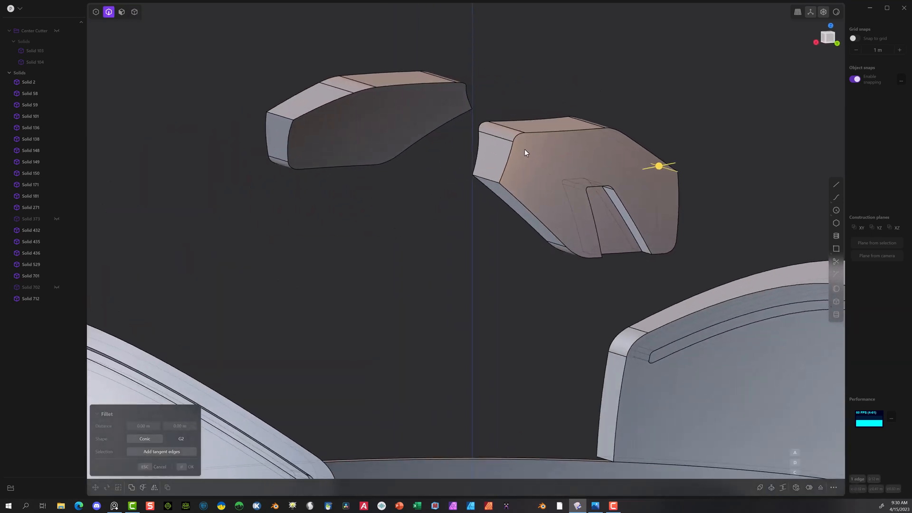
pyautogui.click(487, 181)
pyautogui.click(280, 113)
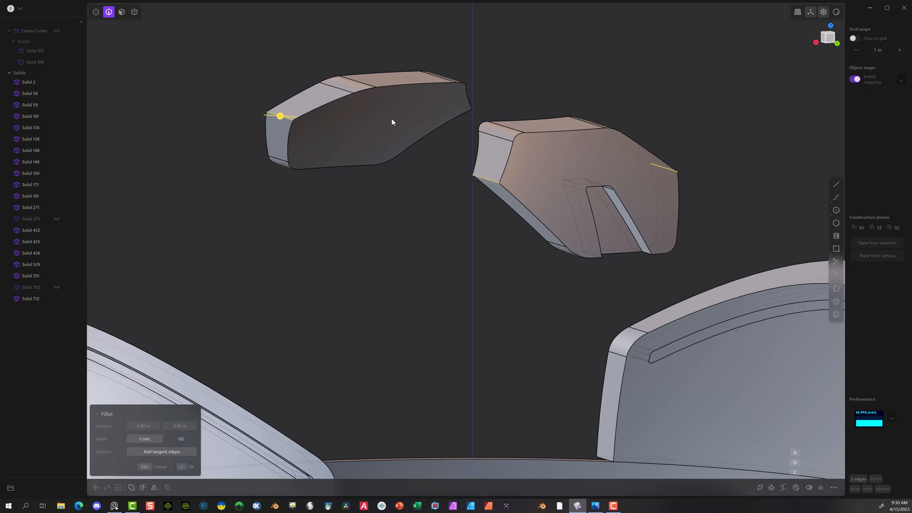
pyautogui.click(454, 104)
pyautogui.moveTo(454, 104); pyautogui.dragTo(457, 103)
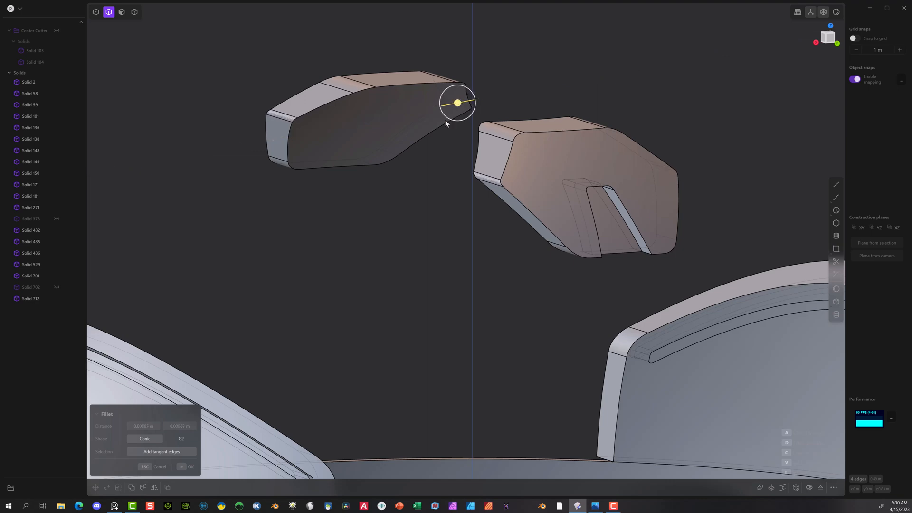
pyautogui.click(181, 467)
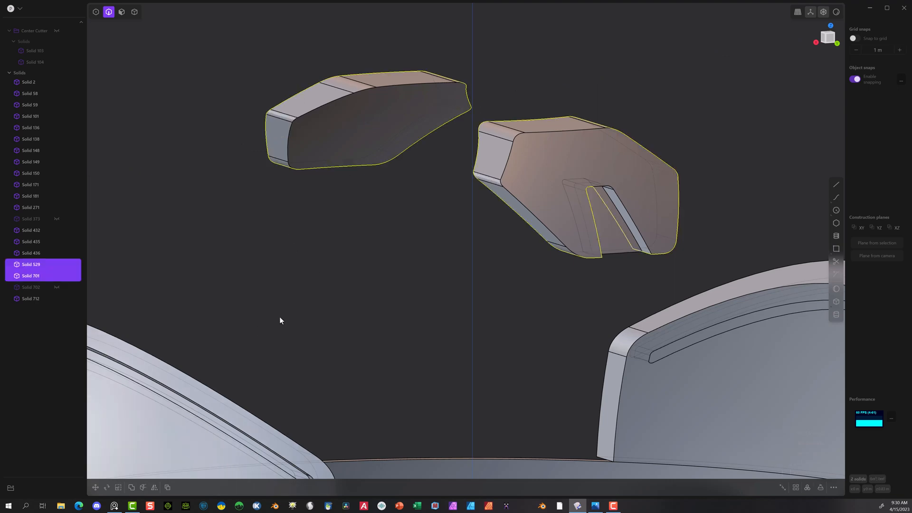
pyautogui.click(360, 194)
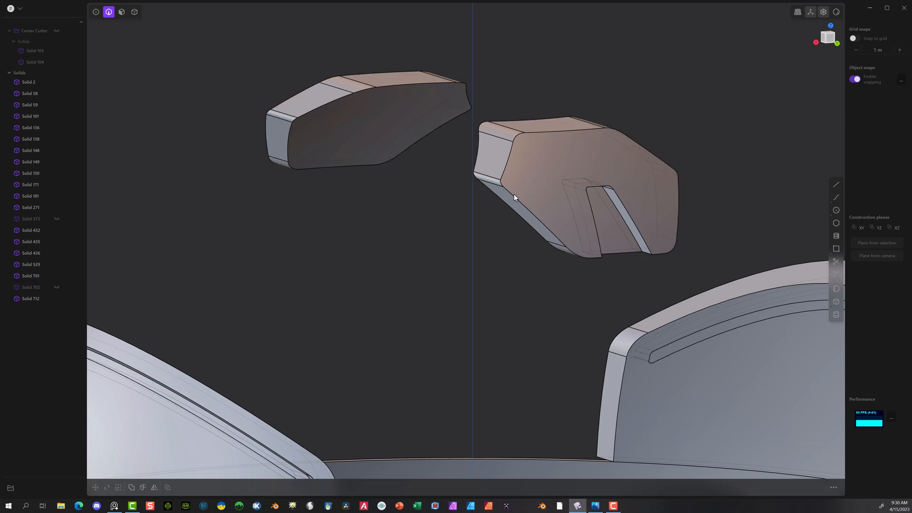
# Step: Fillet the two edges where the notch meets the lower rim of the notched end piece by about 0.005 m
pyautogui.click(646, 252)
pyautogui.press('f')
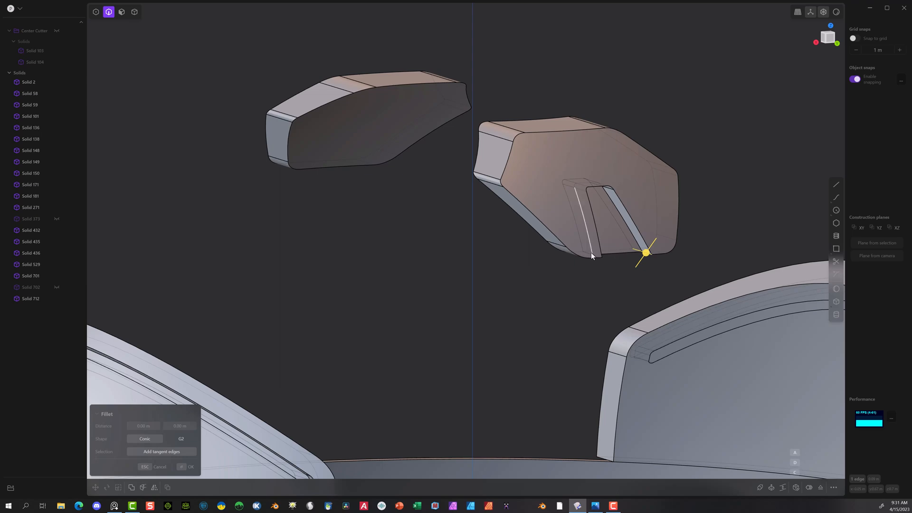
pyautogui.moveTo(581, 255); pyautogui.dragTo(536, 237, button='middle')
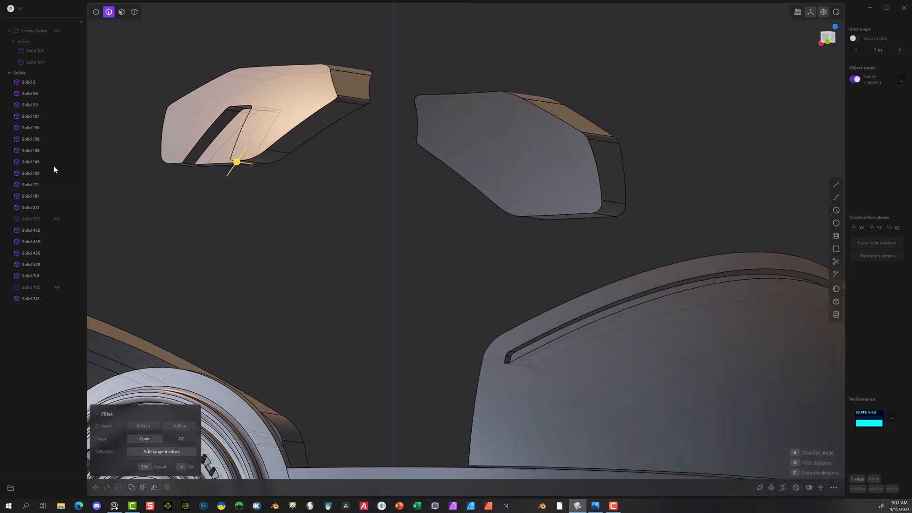
pyautogui.scroll(4, 169, 167)
pyautogui.moveTo(53, 165); pyautogui.dragTo(206, 170, button='middle')
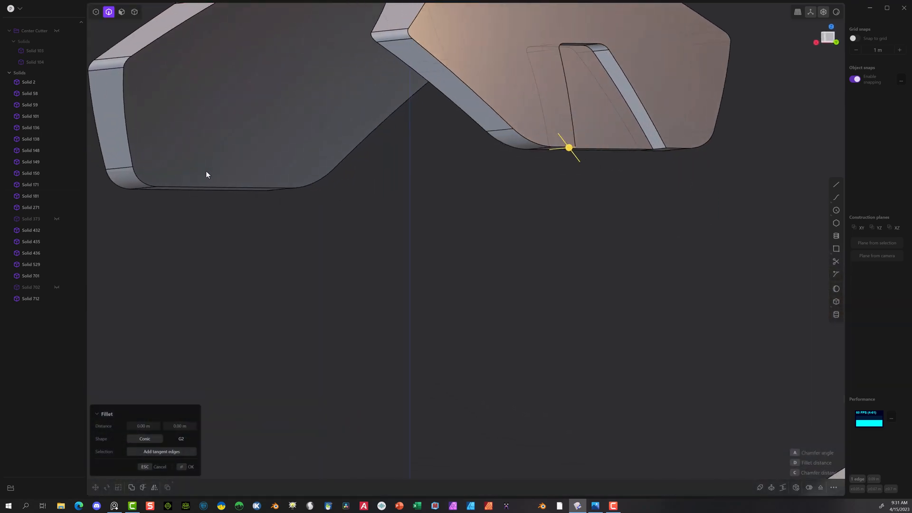
pyautogui.click(659, 149)
pyautogui.moveTo(659, 148); pyautogui.dragTo(659, 157)
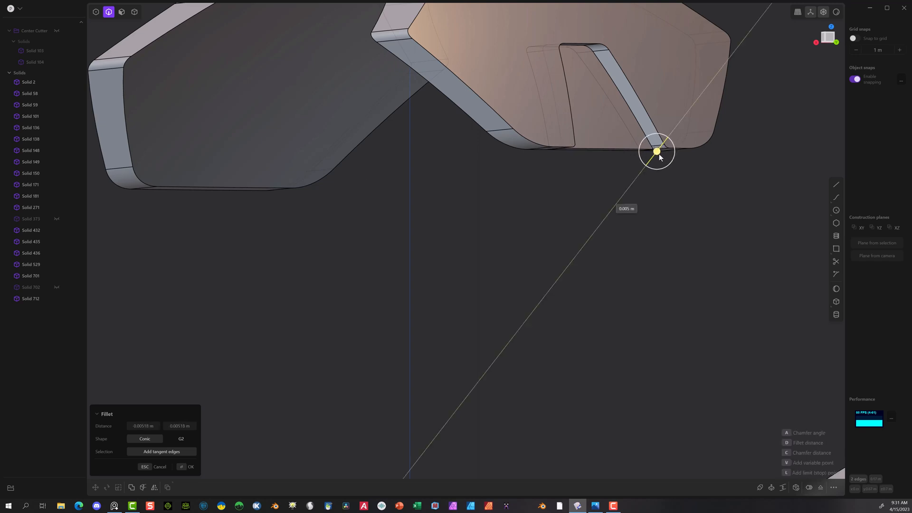
pyautogui.click(185, 467)
pyautogui.scroll(-6, 502, 223)
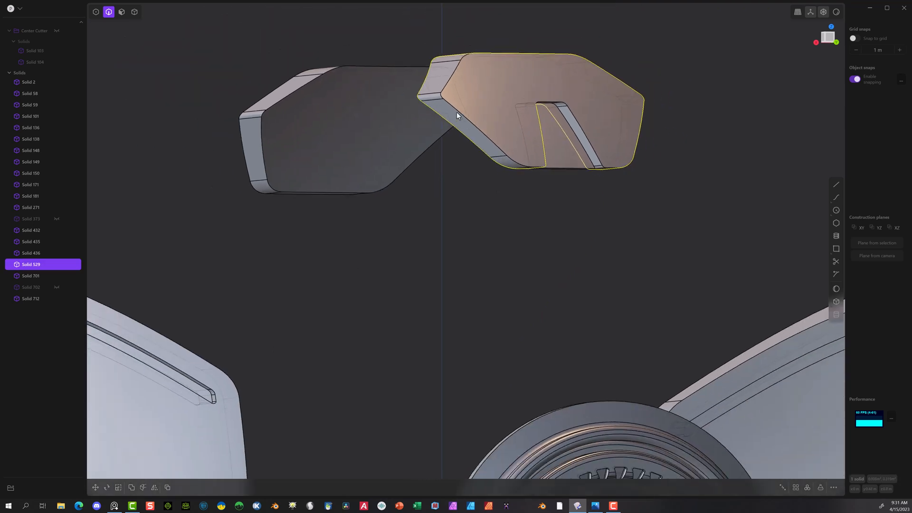
pyautogui.click(420, 208)
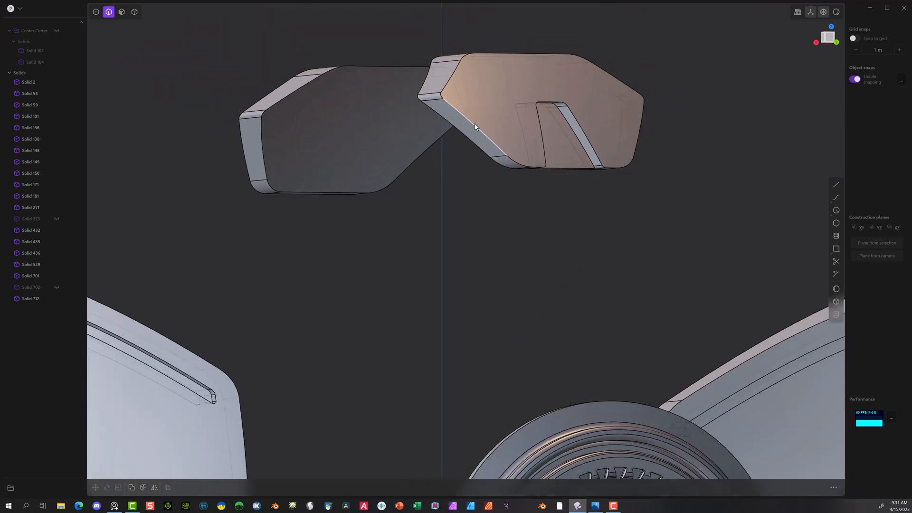
# Step: Slightly fillet the outer face's perimeter edge on the notched end piece, including around its notch
pyautogui.click(474, 127)
pyautogui.press('f')
pyautogui.moveTo(474, 125); pyautogui.dragTo(472, 126)
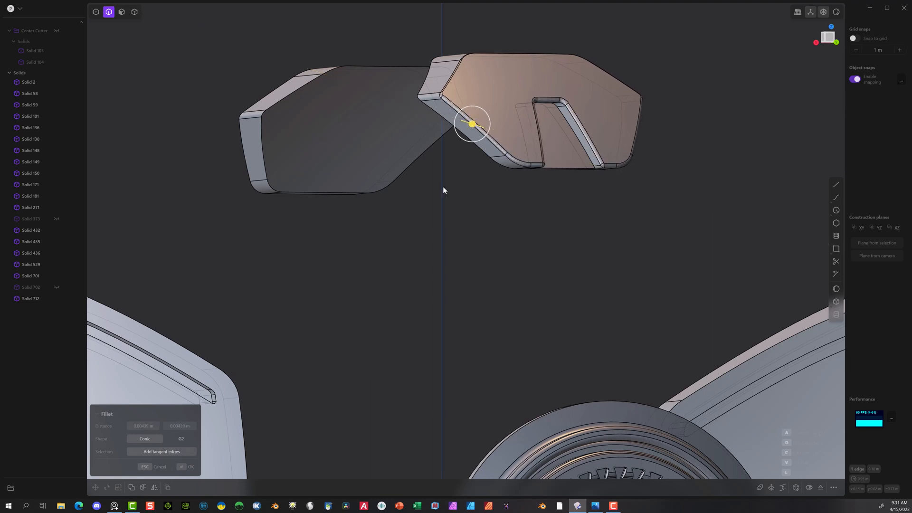
pyautogui.click(191, 465)
pyautogui.moveTo(551, 220); pyautogui.dragTo(536, 241, button='middle')
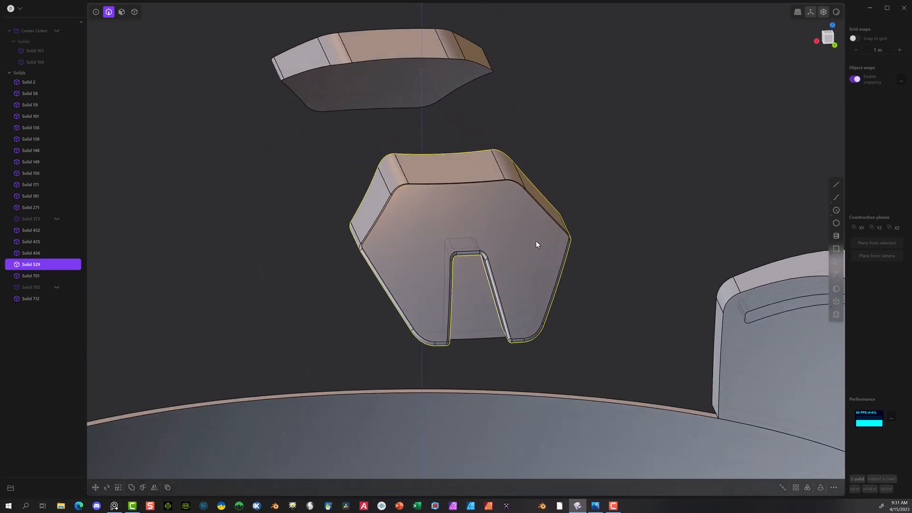
# Step: Delete the plain end piece opposite the notched one
pyautogui.moveTo(333, 33); pyautogui.dragTo(395, 105, button='middle')
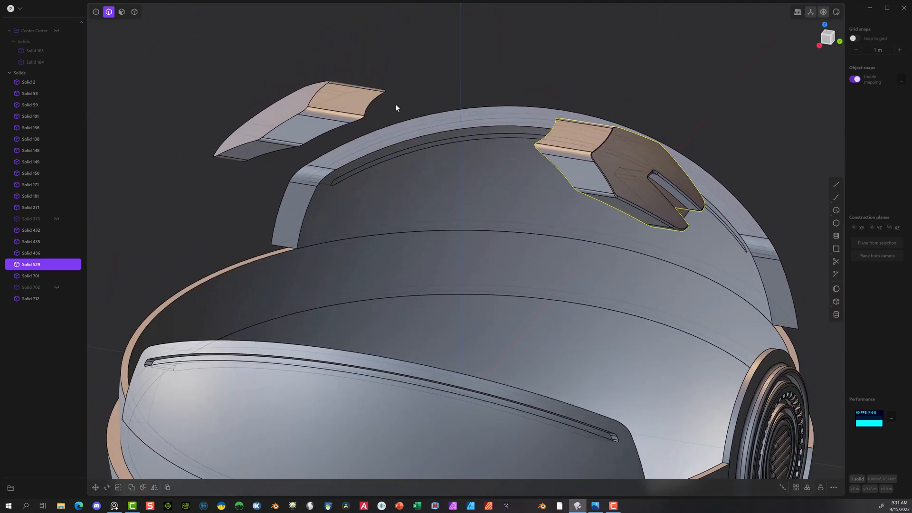
pyautogui.click(134, 12)
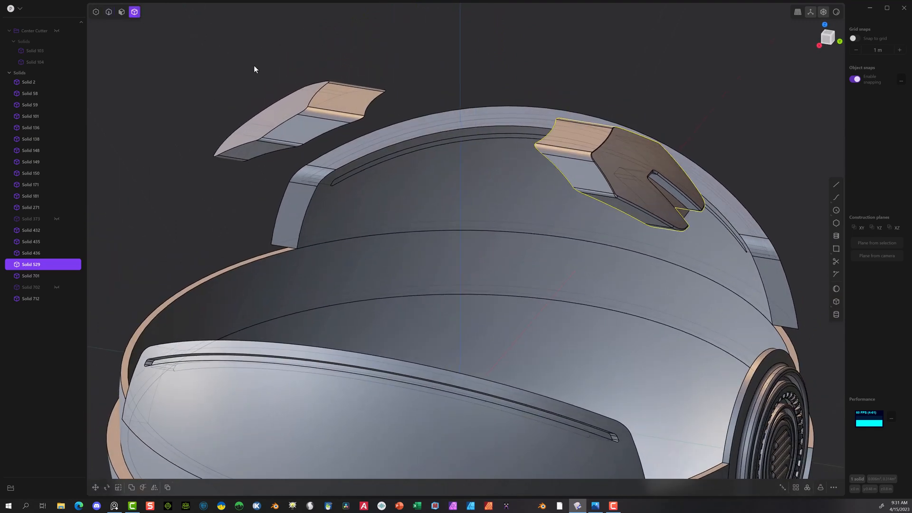
pyautogui.click(299, 110)
pyautogui.press('Delete')
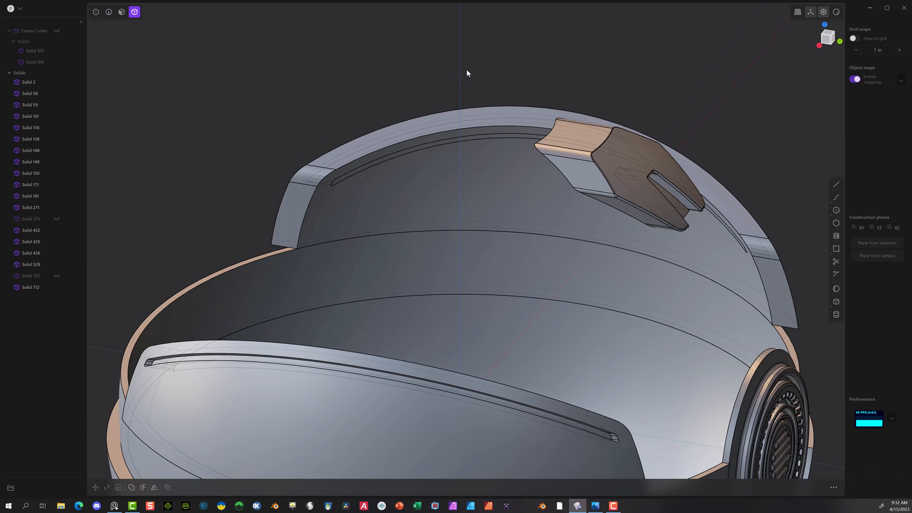
# Step: Mirror the notched end piece across the center plane to the opposite side
pyautogui.click(564, 151)
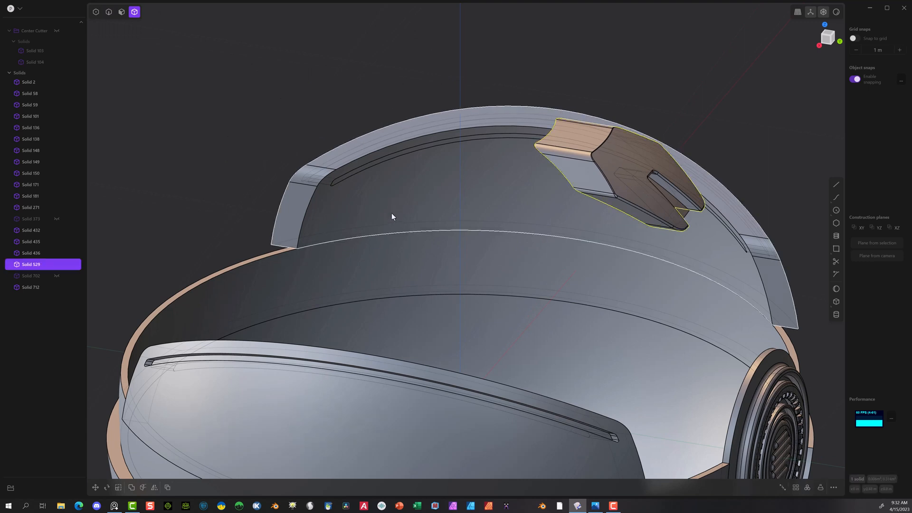
pyautogui.click(154, 487)
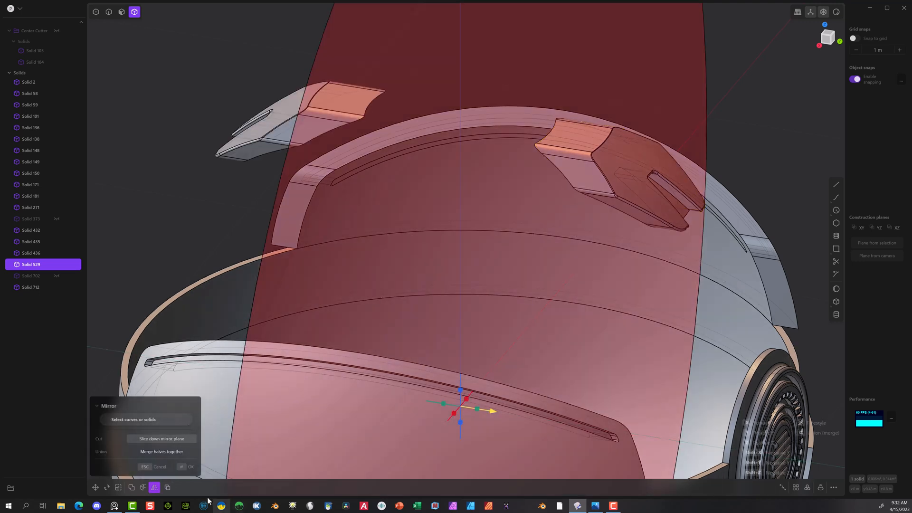
pyautogui.click(181, 471)
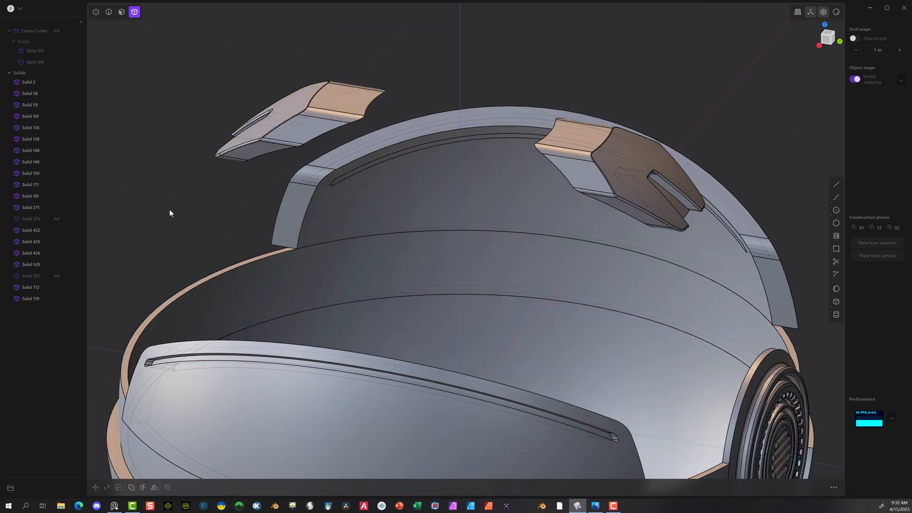
# Step: Offset the inner face of the mirrored end piece toward its outer face to make the piece thinner
pyautogui.moveTo(280, 189); pyautogui.dragTo(226, 150, button='middle')
pyautogui.scroll(1, 226, 154)
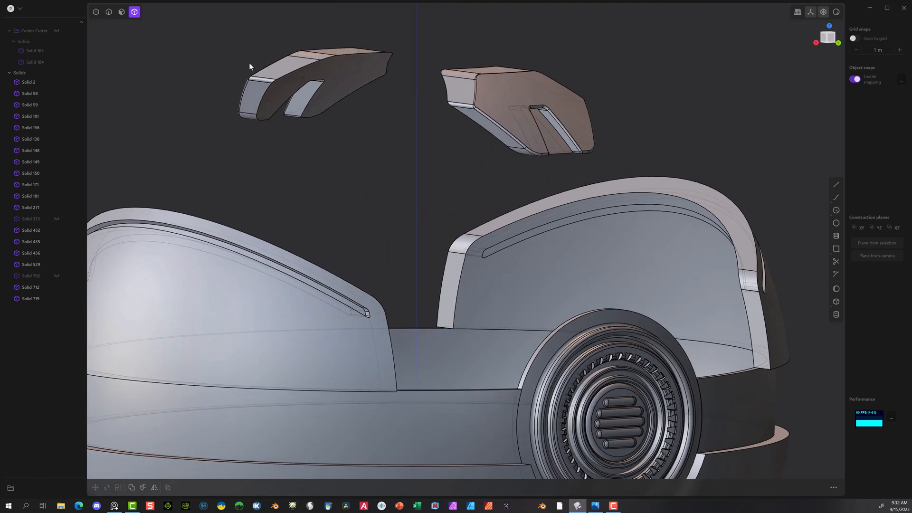
pyautogui.click(123, 13)
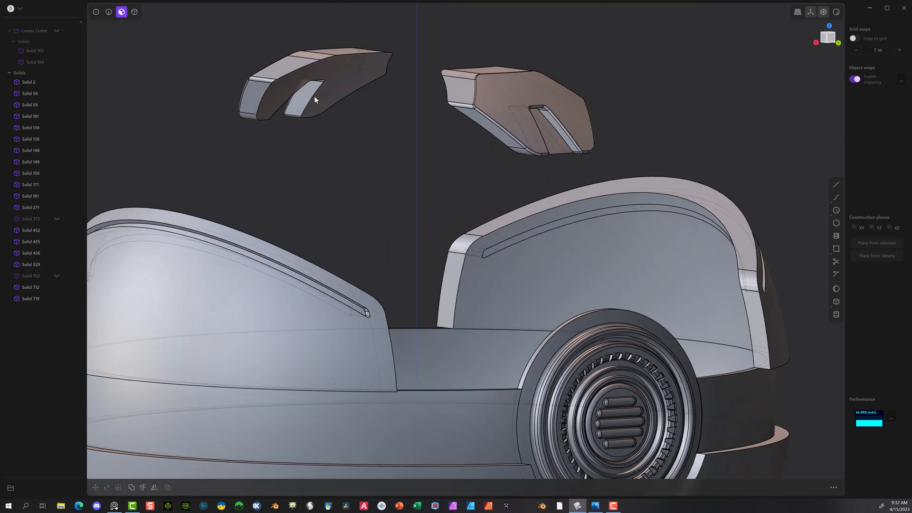
pyautogui.click(325, 76)
pyautogui.press('o')
pyautogui.moveTo(347, 103); pyautogui.dragTo(333, 94)
pyautogui.click(184, 466)
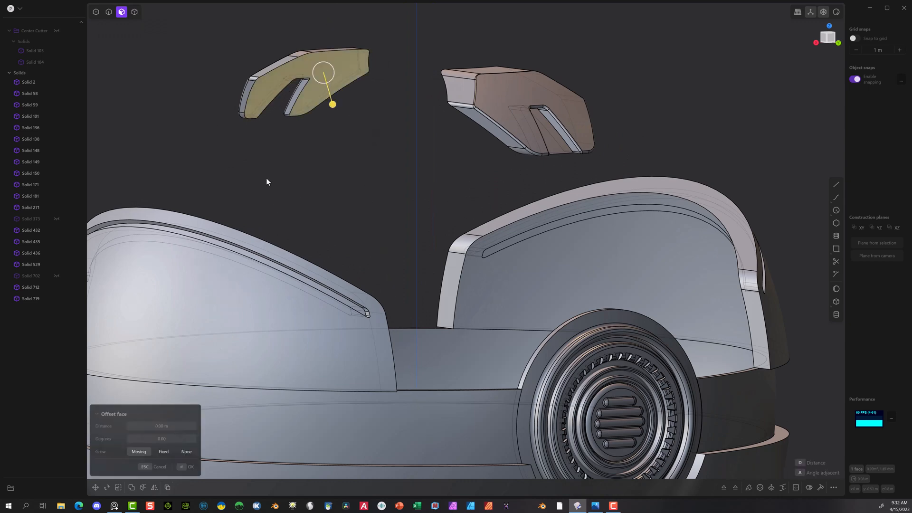
# Step: Offset the inner face of the original notched end piece outward to match the thinner mirrored piece
pyautogui.click(266, 179)
pyautogui.moveTo(278, 176); pyautogui.dragTo(718, 80, button='middle')
pyautogui.scroll(1, 719, 81)
pyautogui.click(643, 66)
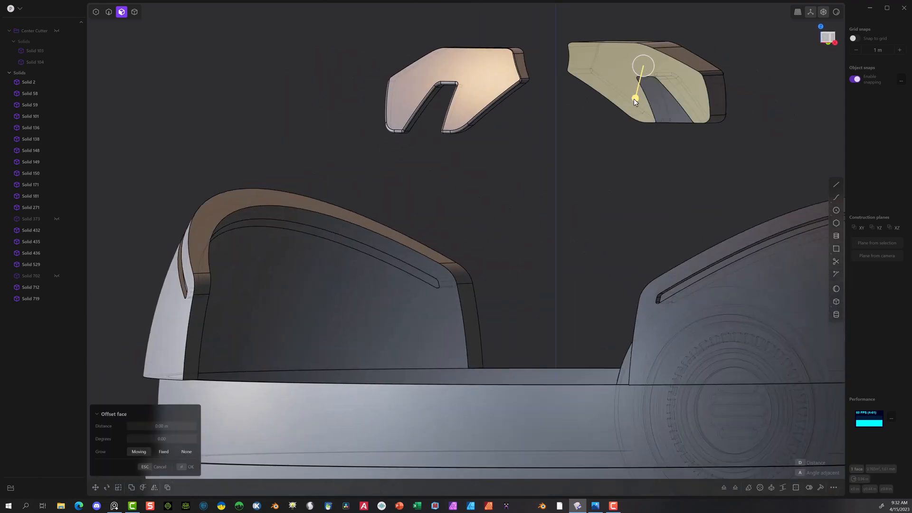
pyautogui.moveTo(635, 99); pyautogui.dragTo(649, 91)
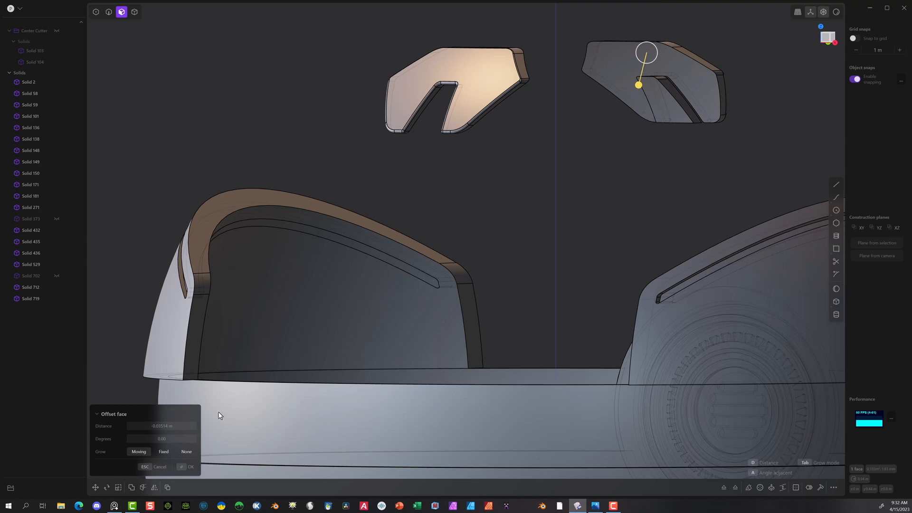
pyautogui.click(182, 469)
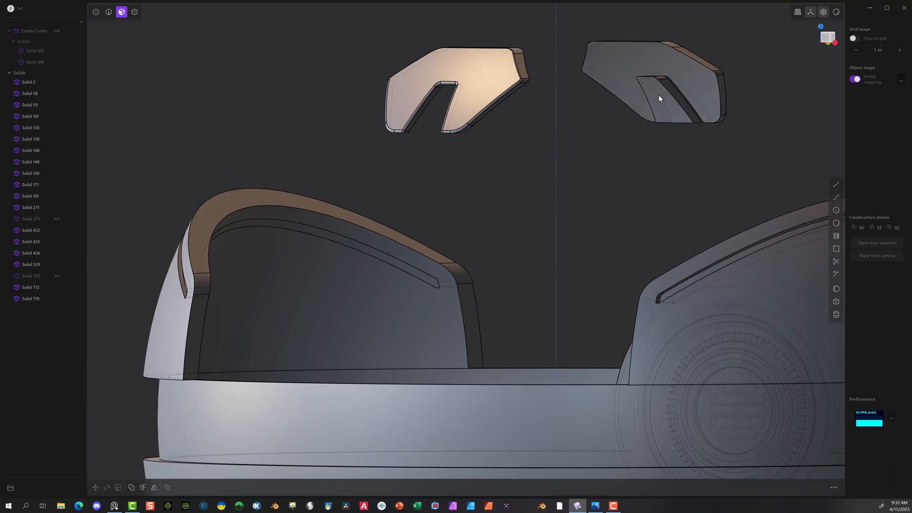
# Step: Offset the inner face of the trapezoid insert to thin it, and unhide the outer shell
pyautogui.moveTo(659, 99); pyautogui.dragTo(653, 119)
pyautogui.moveTo(669, 118); pyautogui.dragTo(497, 128, button='middle')
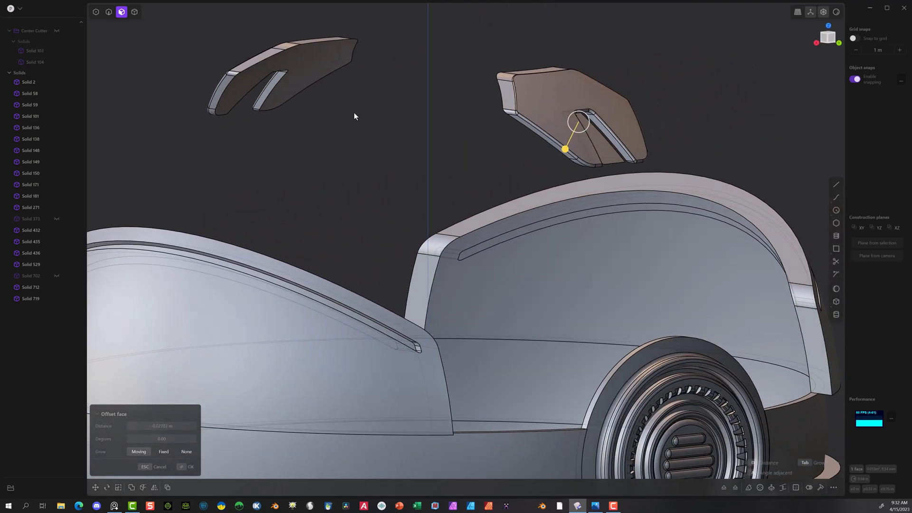
pyautogui.click(57, 218)
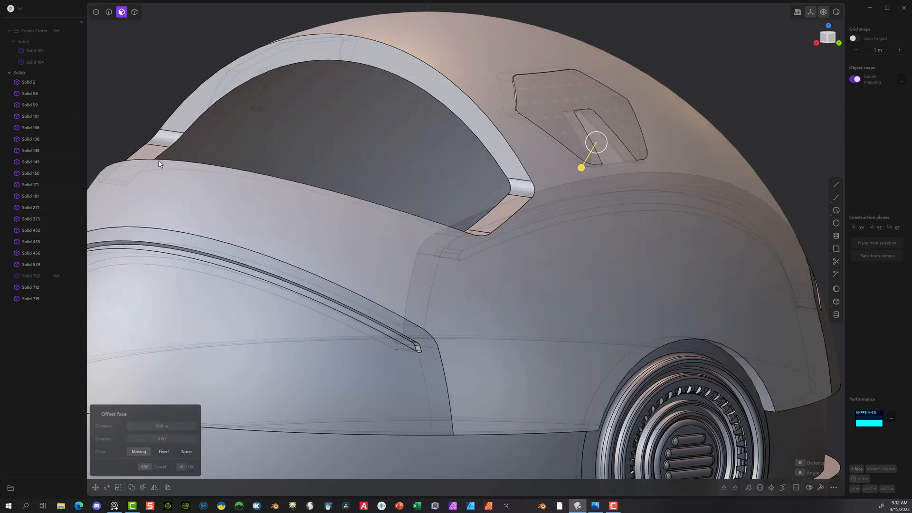
# Step: Unhide the center band between the notched end pieces and hide the outer shell covering it
pyautogui.moveTo(159, 164); pyautogui.dragTo(90, 199, button='middle')
pyautogui.click(55, 276)
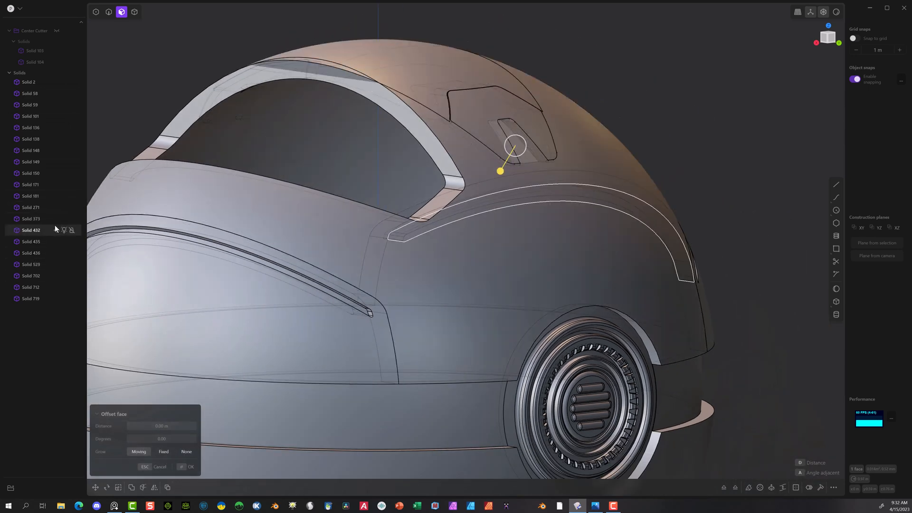
pyautogui.click(466, 147)
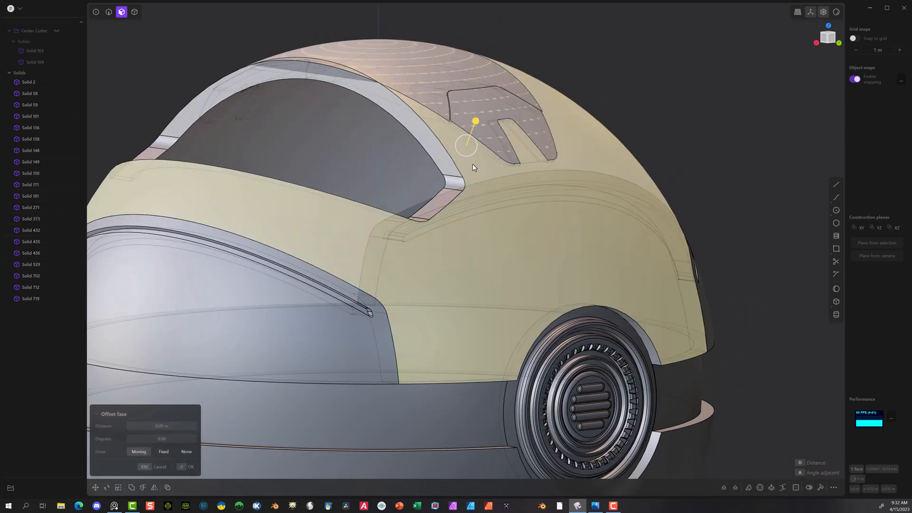
pyautogui.click(134, 12)
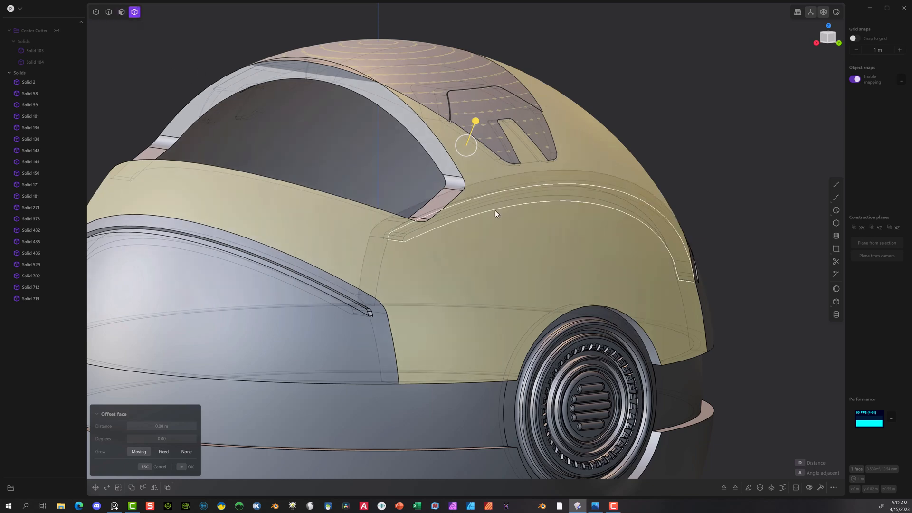
pyautogui.click(493, 214)
pyautogui.click(610, 160)
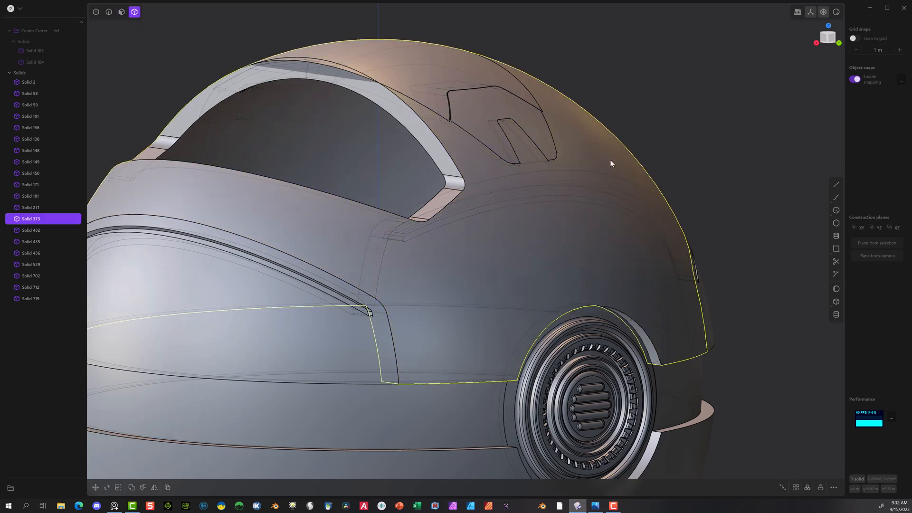
pyautogui.press('h')
# Step: Fillet the center band's four short corner edges beside the notched end pieces with a radius of about 0.0067 m
pyautogui.moveTo(557, 110); pyautogui.dragTo(500, 112, button='middle')
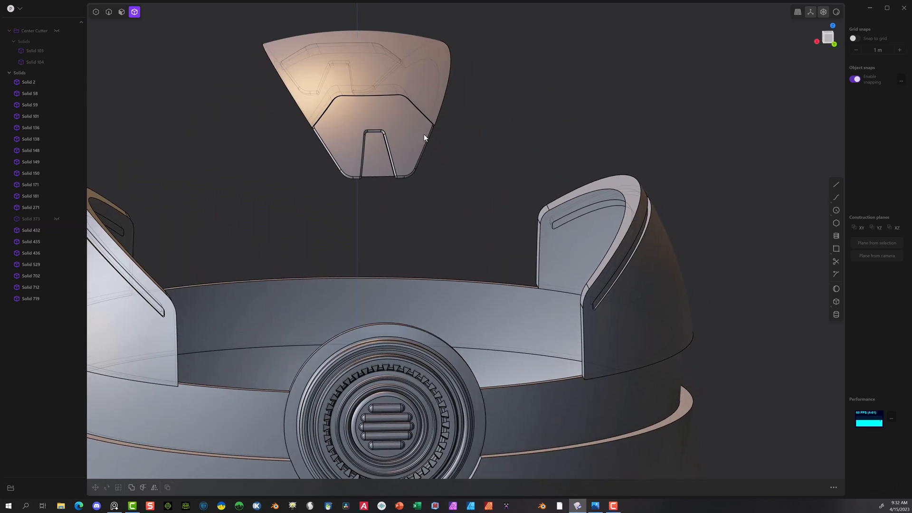
pyautogui.scroll(6, 423, 133)
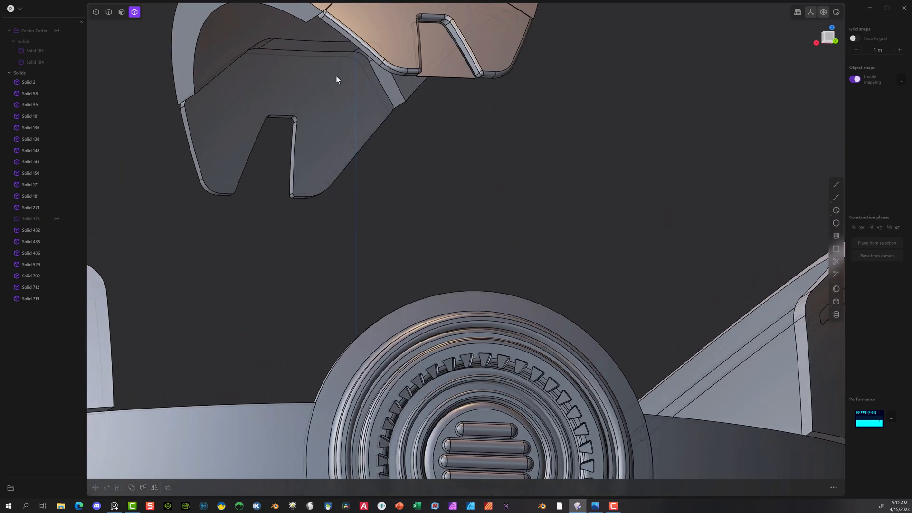
pyautogui.moveTo(335, 76); pyautogui.dragTo(347, 83, button='middle')
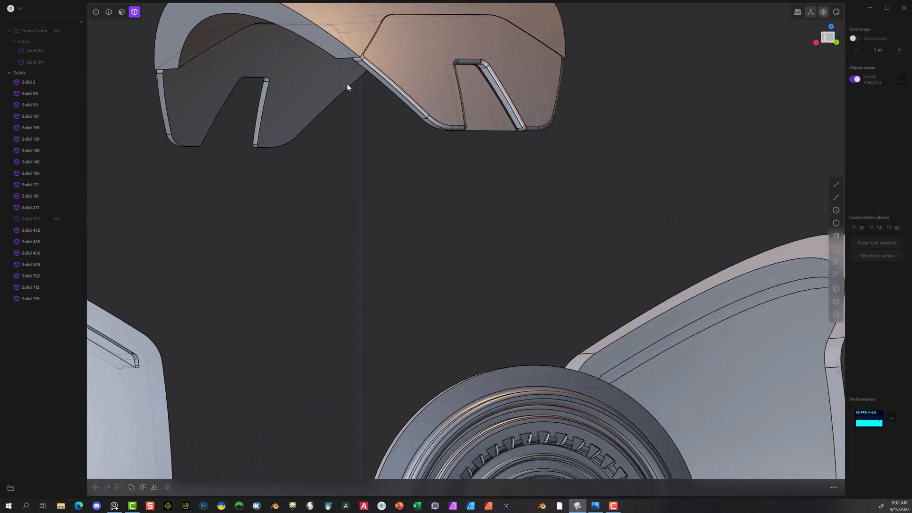
pyautogui.click(109, 12)
pyautogui.click(342, 57)
pyautogui.press('f')
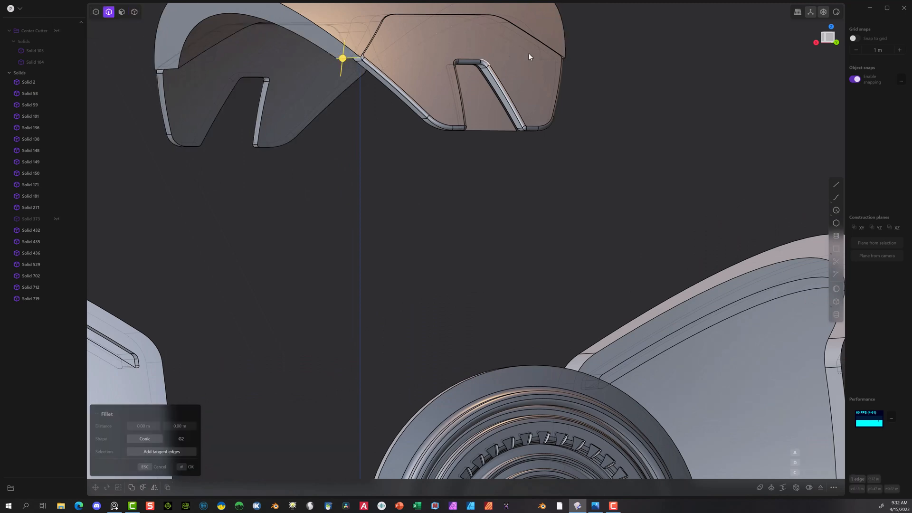
pyautogui.moveTo(566, 55); pyautogui.dragTo(454, 50, button='middle')
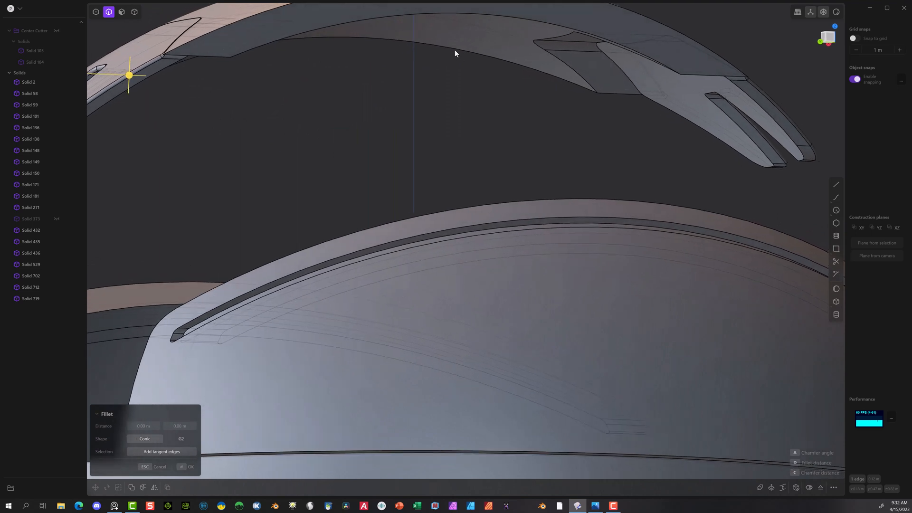
pyautogui.click(210, 57)
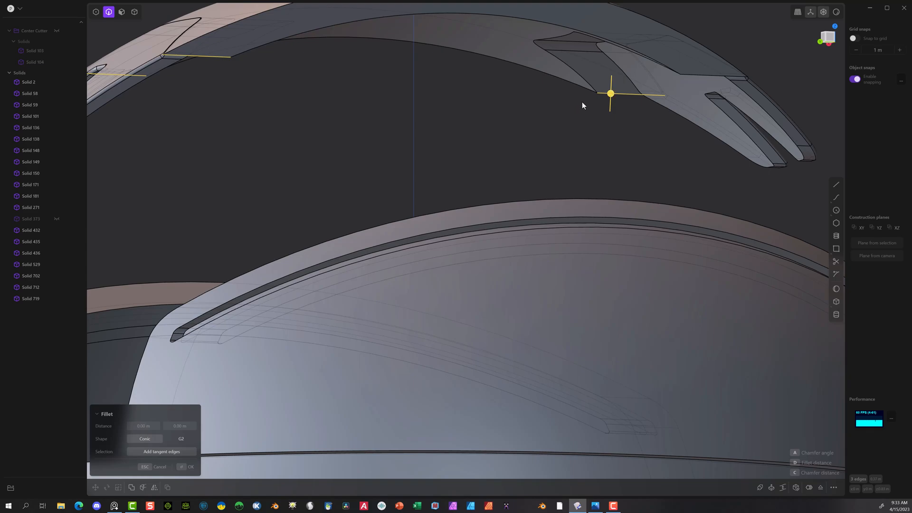
pyautogui.moveTo(582, 101); pyautogui.dragTo(691, 101, button='middle')
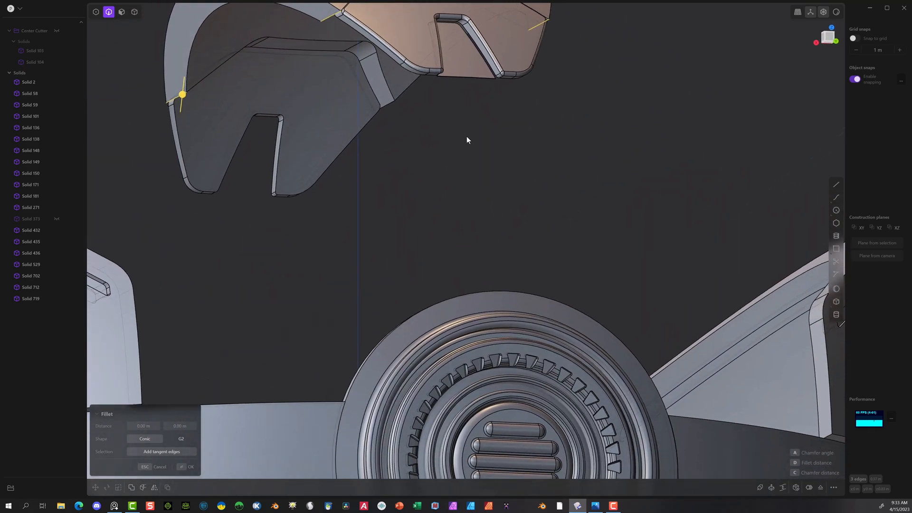
pyautogui.click(393, 103)
pyautogui.moveTo(402, 105); pyautogui.dragTo(406, 107)
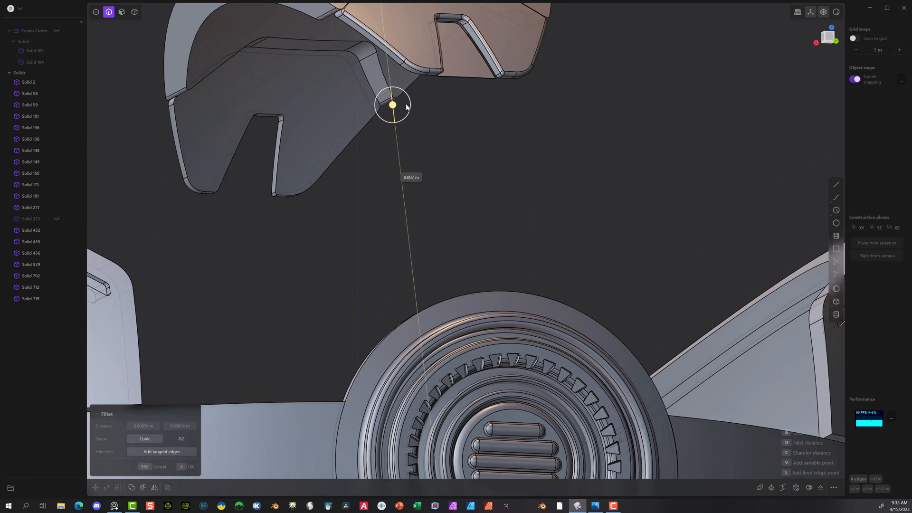
pyautogui.click(183, 468)
# Step: Fillet the long curved outer edge of the center band with a small radius of about 0.003 m
pyautogui.scroll(-2, 344, 231)
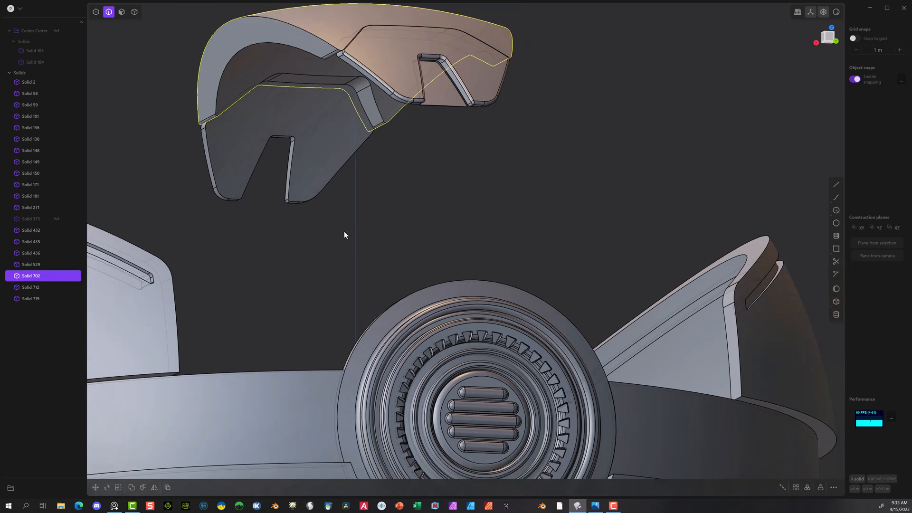
pyautogui.moveTo(340, 208); pyautogui.dragTo(324, 224, button='middle')
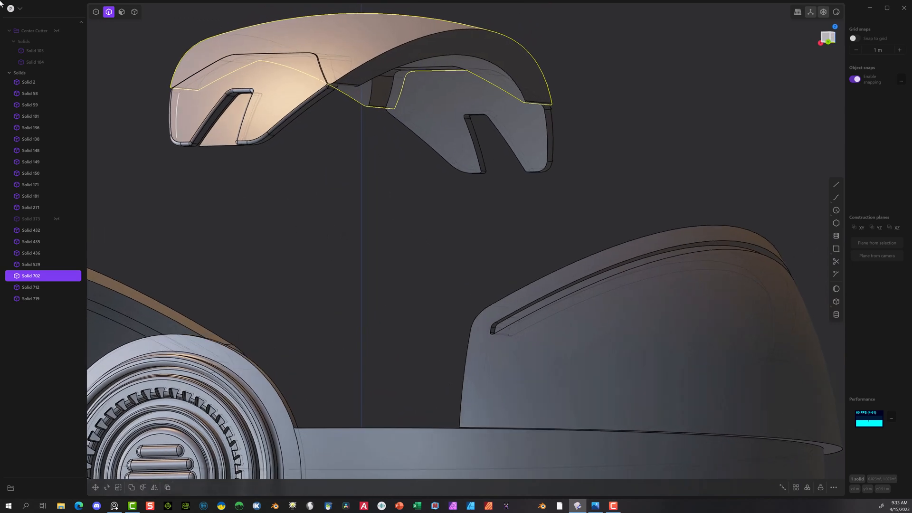
pyautogui.click(155, 64)
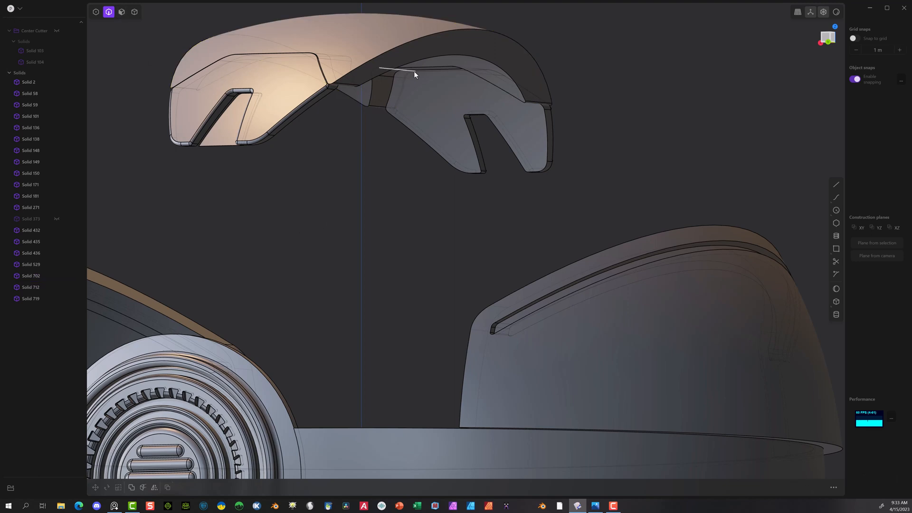
pyautogui.click(392, 47)
pyautogui.press('f')
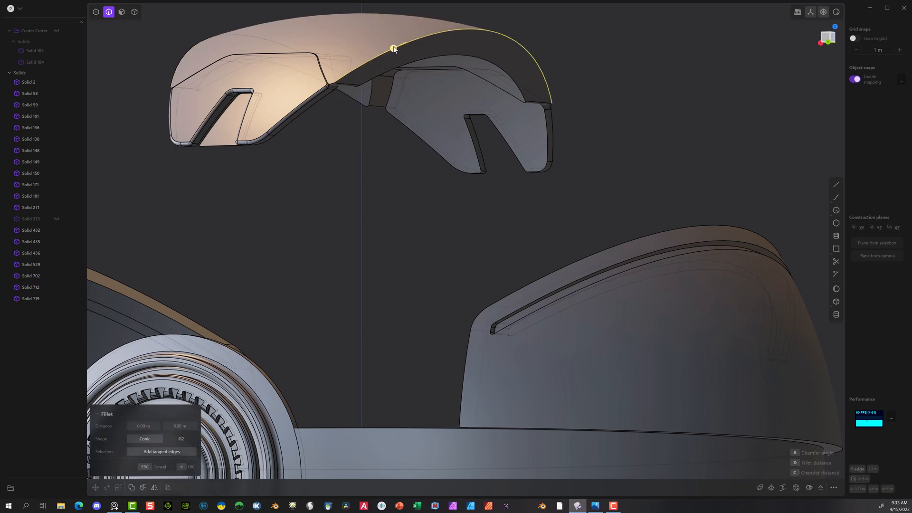
pyautogui.moveTo(393, 48); pyautogui.dragTo(393, 46)
pyautogui.moveTo(325, 87); pyautogui.dragTo(395, 105, button='middle')
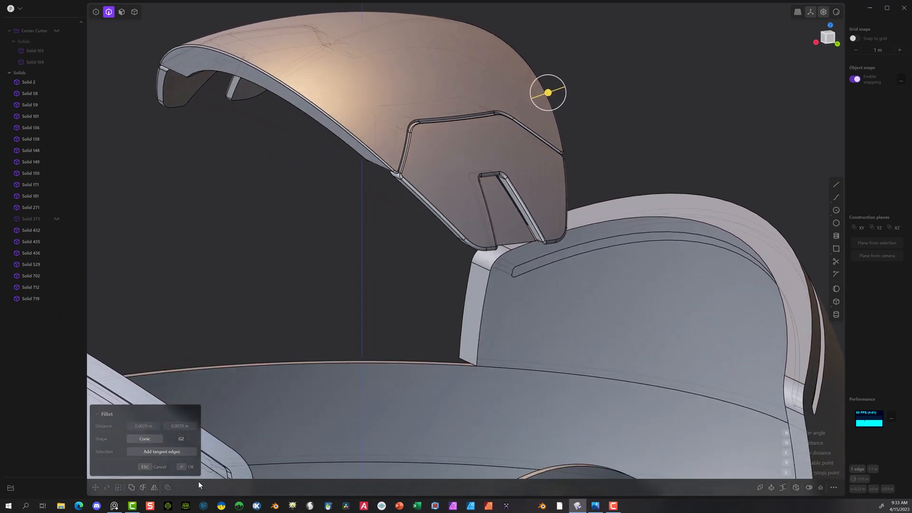
pyautogui.click(186, 466)
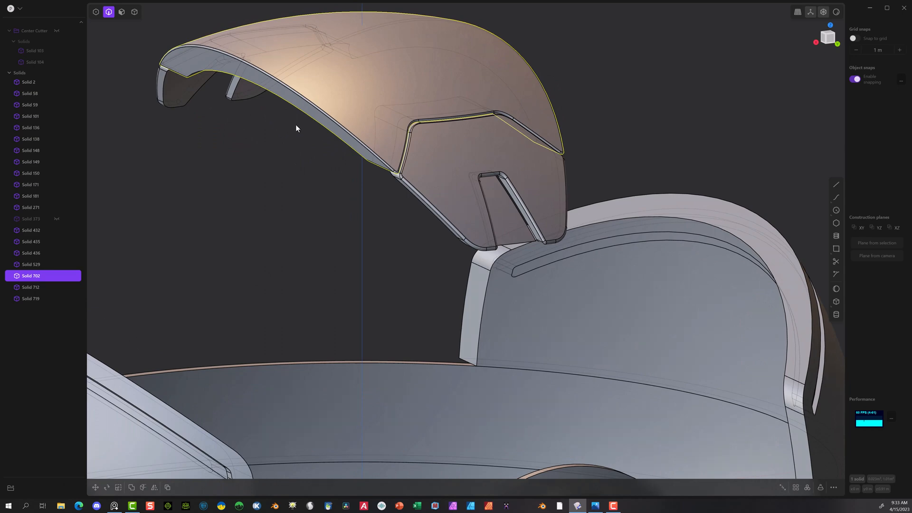
# Step: Offset the inner face of the center band toward its outer face to thin it to match the end pieces
pyautogui.moveTo(296, 128); pyautogui.dragTo(295, 71, button='middle')
pyautogui.click(122, 15)
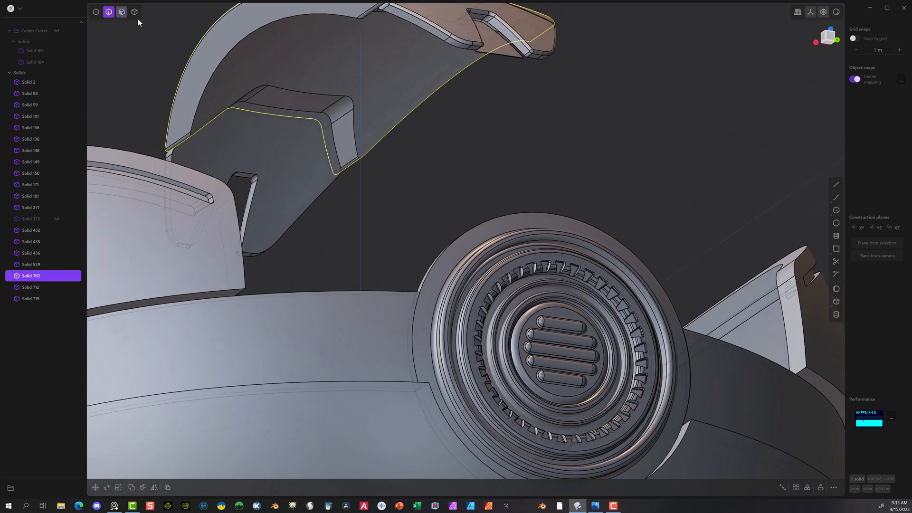
pyautogui.click(296, 59)
pyautogui.moveTo(303, 89); pyautogui.dragTo(269, 75)
pyautogui.moveTo(269, 75); pyautogui.dragTo(357, 149, button='middle')
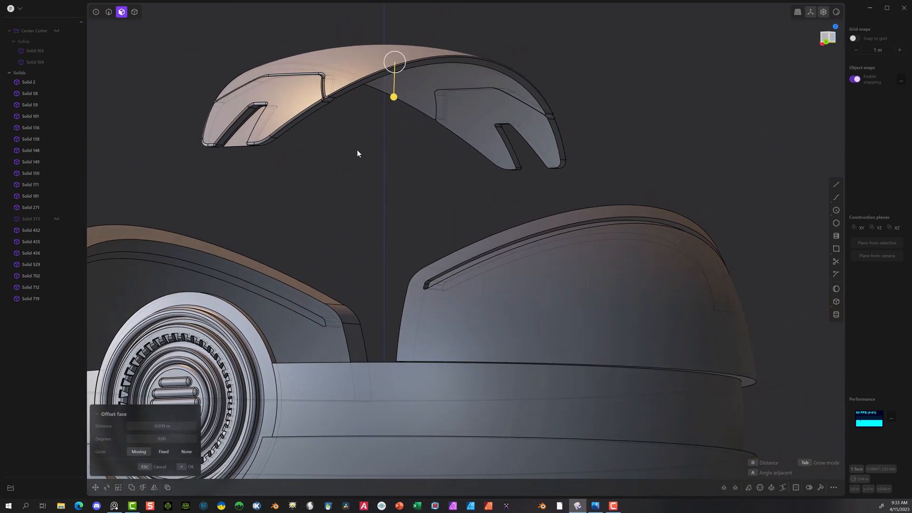
pyautogui.scroll(-5, 358, 149)
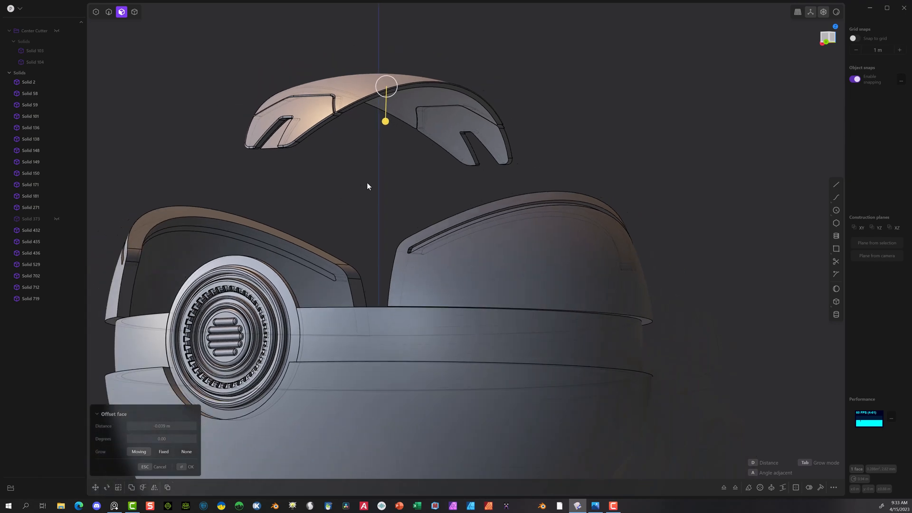
pyautogui.click(186, 466)
# Step: Draw a circle of about 0.0105 m radius on the notched end piece's outer face, near its upper rounded corner
pyautogui.moveTo(158, 144); pyautogui.dragTo(211, 180, button='middle')
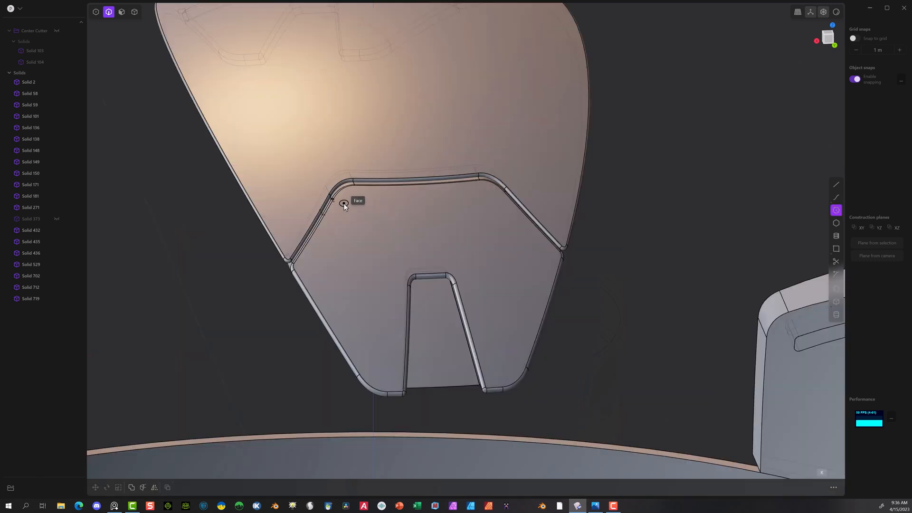
pyautogui.click(349, 203)
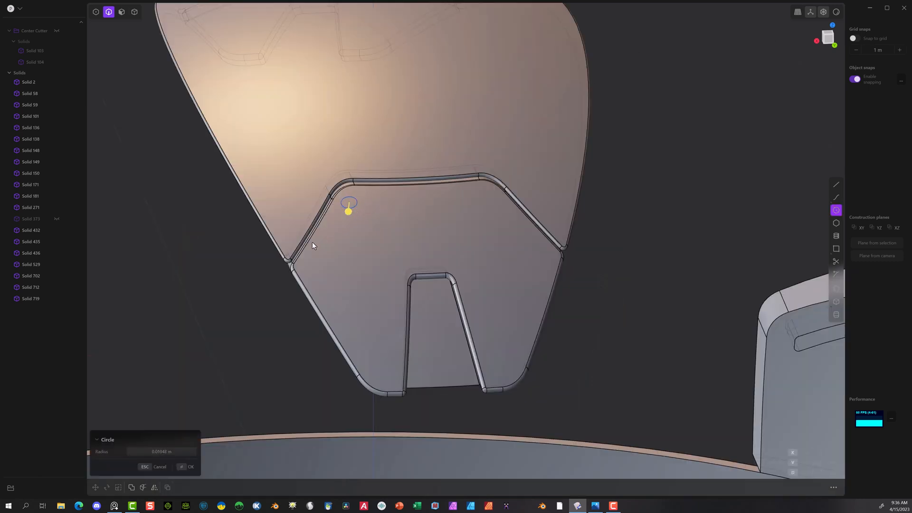
pyautogui.moveTo(312, 241); pyautogui.dragTo(502, 160, button='middle')
pyautogui.scroll(-3, 423, 260)
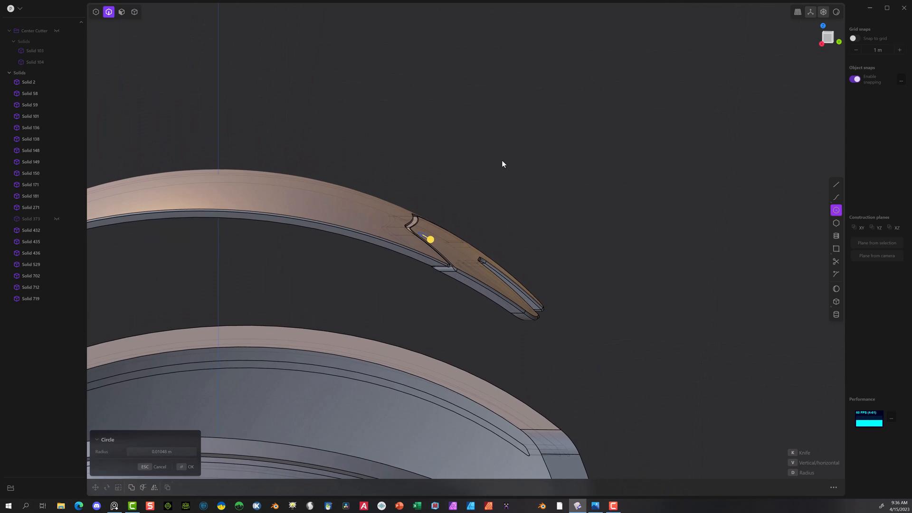
pyautogui.press('Return')
# Step: Extrude the circle inward through the end piece by about 0.115 m as a separate cylinder
pyautogui.press('e')
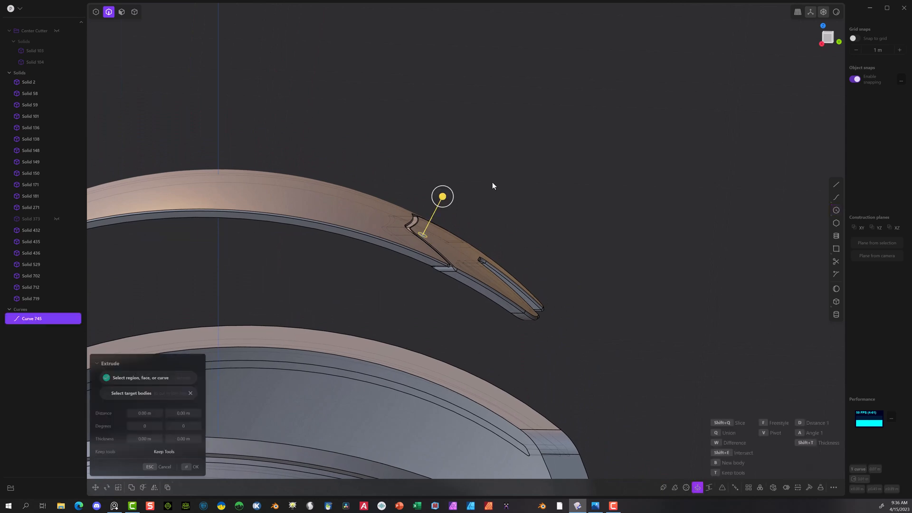
pyautogui.moveTo(440, 208); pyautogui.dragTo(412, 268)
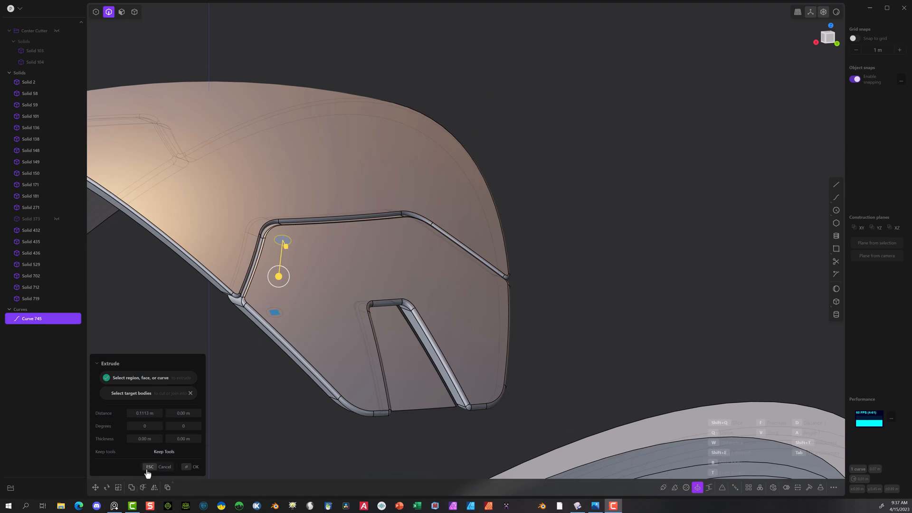
pyautogui.click(192, 467)
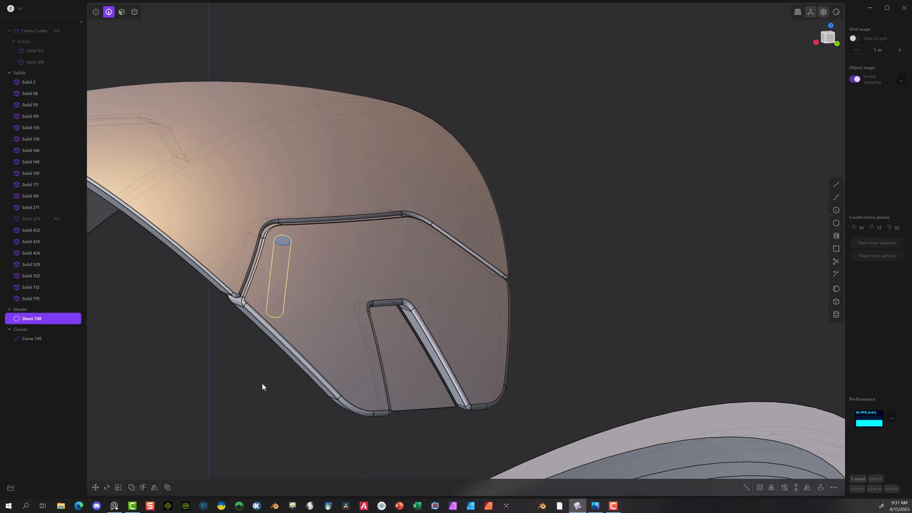
# Step: Raise the extruded cylinder about 0.012 m along Z so it pokes through the outer face, and delete the source circle curve
pyautogui.moveTo(261, 383); pyautogui.dragTo(171, 390, button='middle')
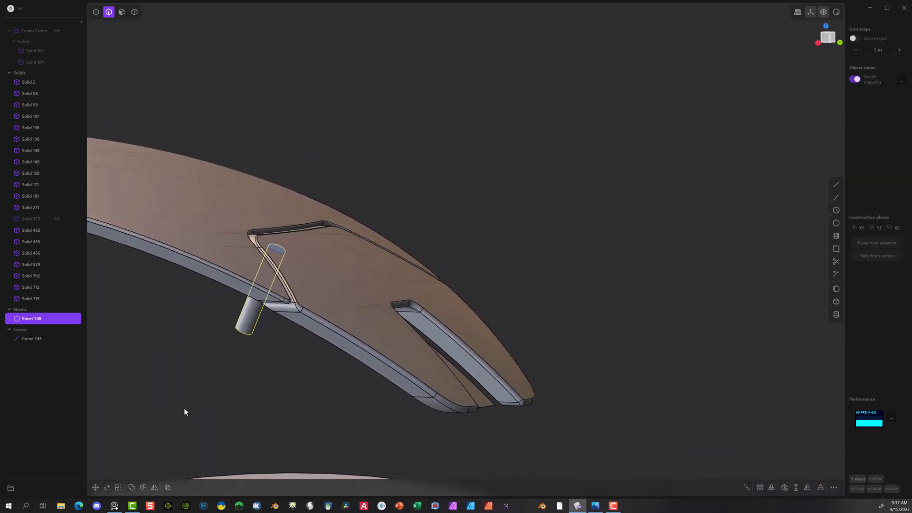
pyautogui.press('g')
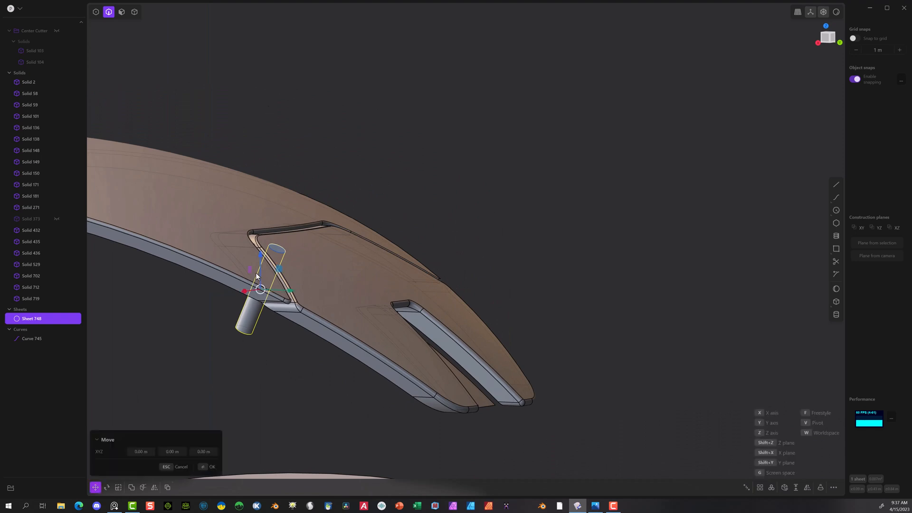
pyautogui.moveTo(262, 257); pyautogui.dragTo(266, 243)
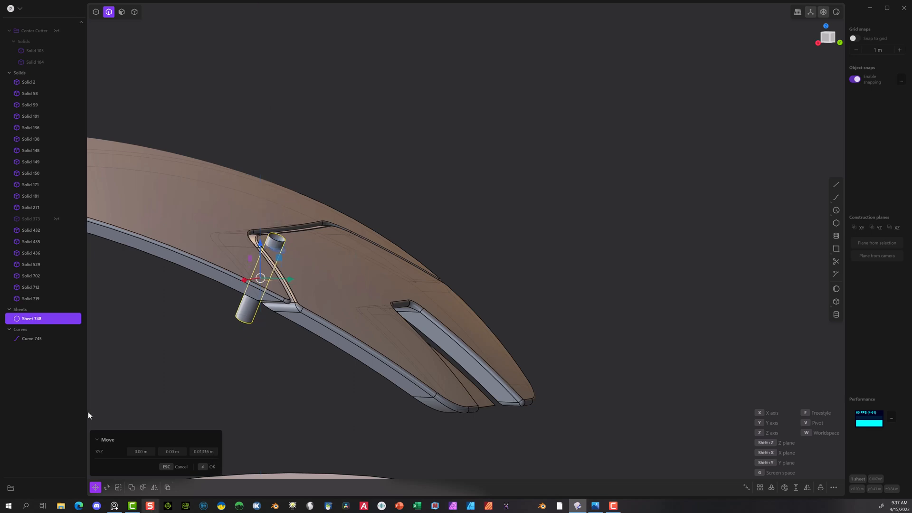
pyautogui.click(30, 337)
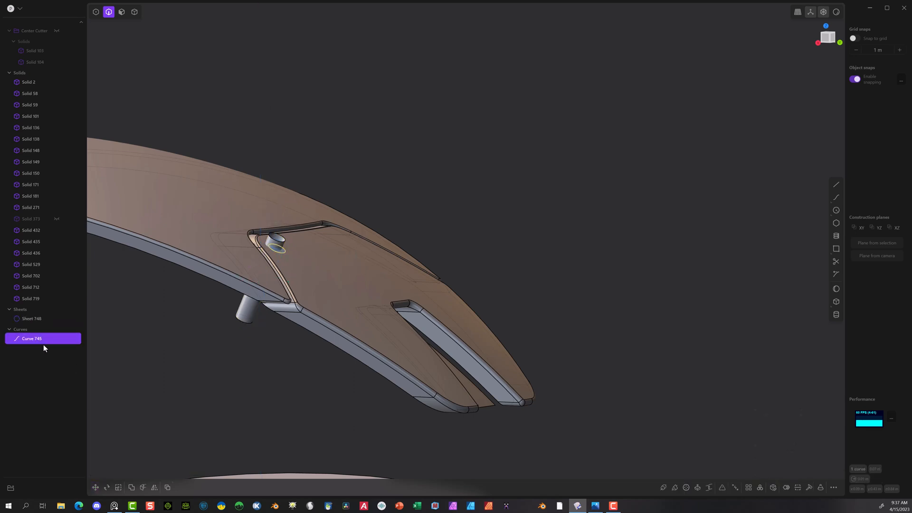
pyautogui.press('Delete')
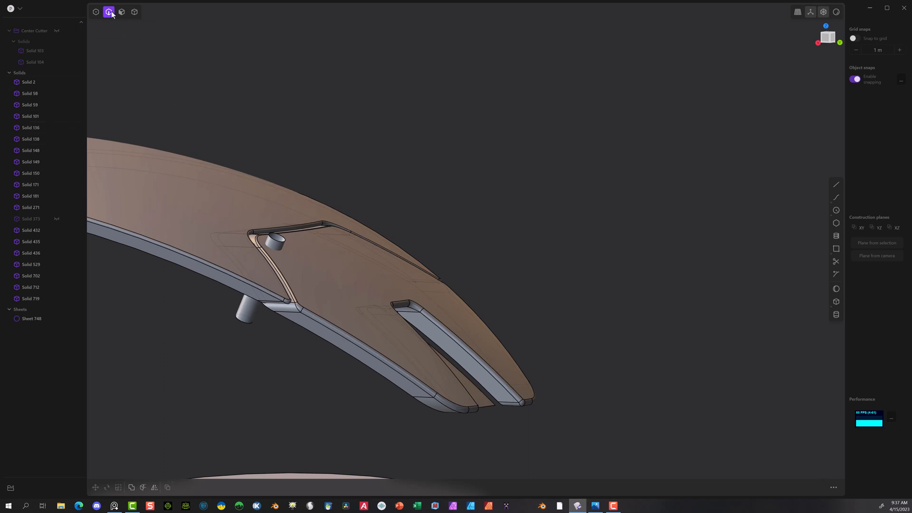
# Step: Patch the open upper and lower ends of the small cylinder sheet with a Nonsmooth fill to close it into a solid
pyautogui.click(281, 241)
pyautogui.click(796, 486)
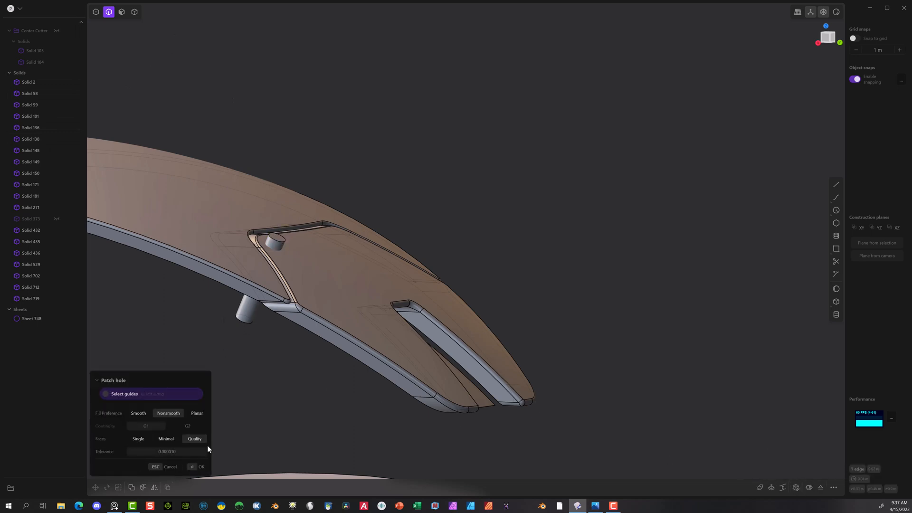
pyautogui.click(199, 468)
pyautogui.click(242, 324)
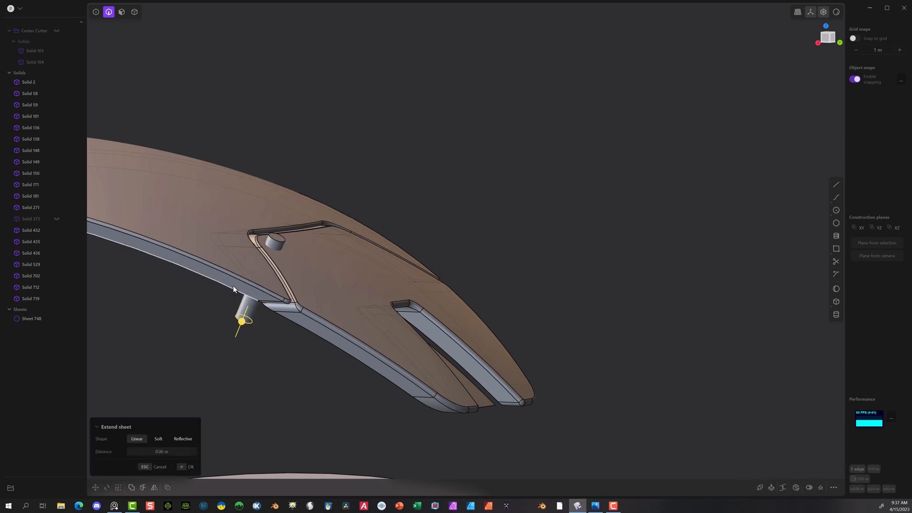
pyautogui.click(796, 486)
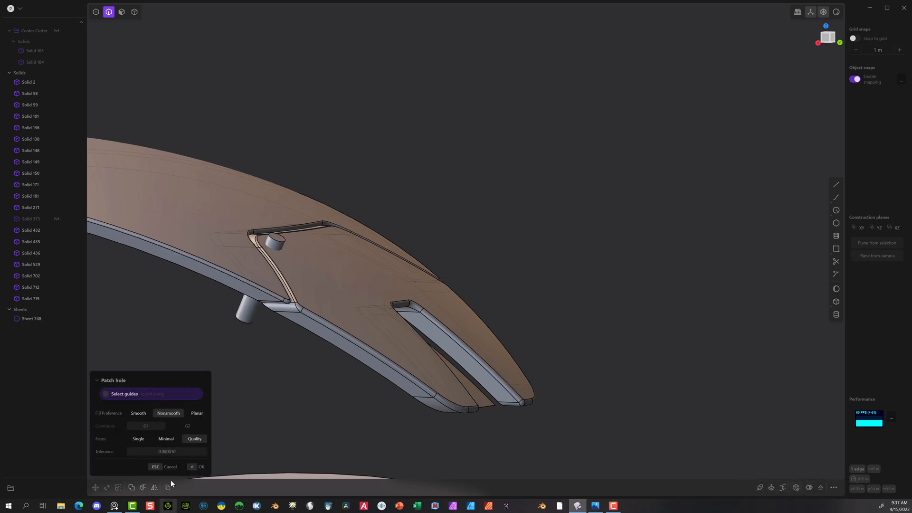
pyautogui.click(195, 468)
# Step: Mirror the small cylinder across the X axis to the opposite corner of the same notched end plate
pyautogui.moveTo(293, 287); pyautogui.dragTo(252, 385, button='middle')
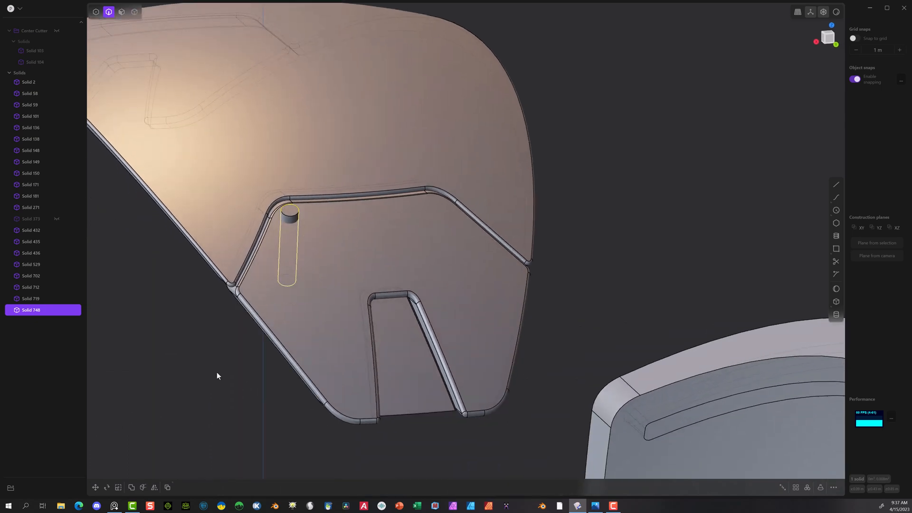
pyautogui.click(154, 487)
pyautogui.scroll(-3, 266, 365)
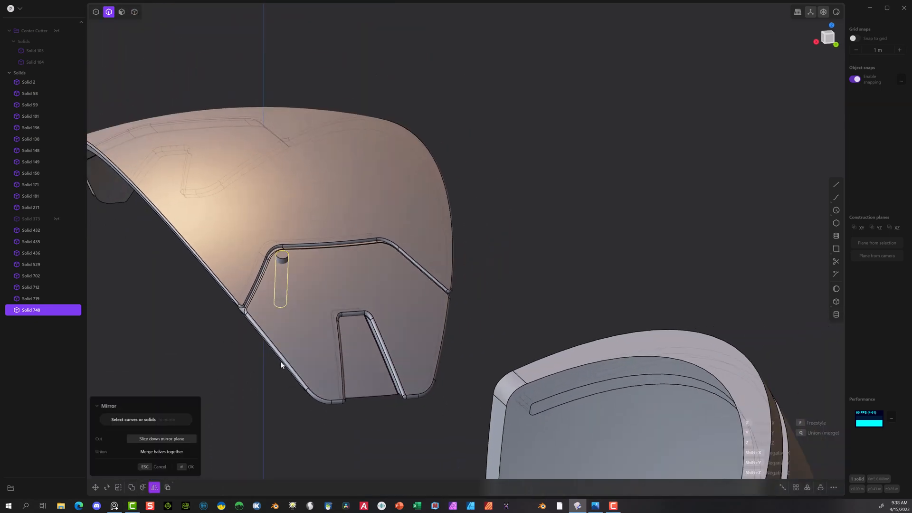
pyautogui.moveTo(536, 224); pyautogui.dragTo(539, 71, button='middle')
pyautogui.scroll(-5, 543, 112)
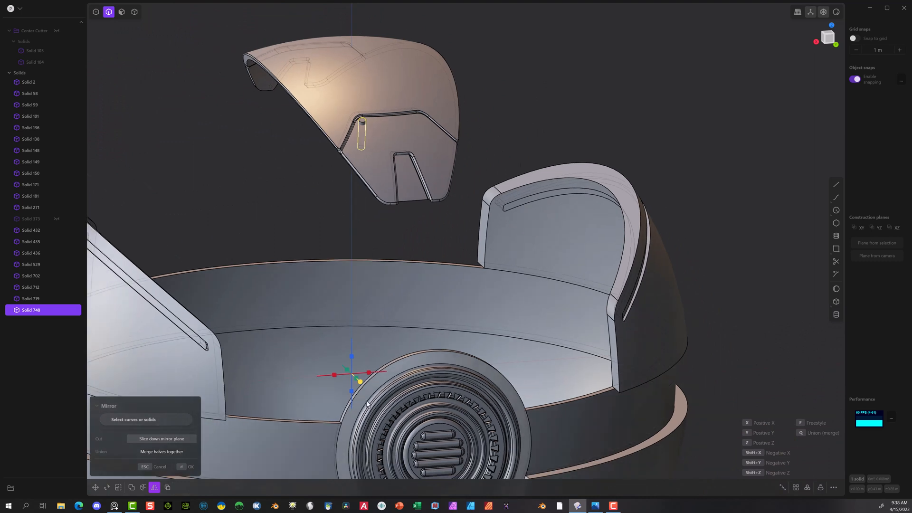
pyautogui.click(335, 374)
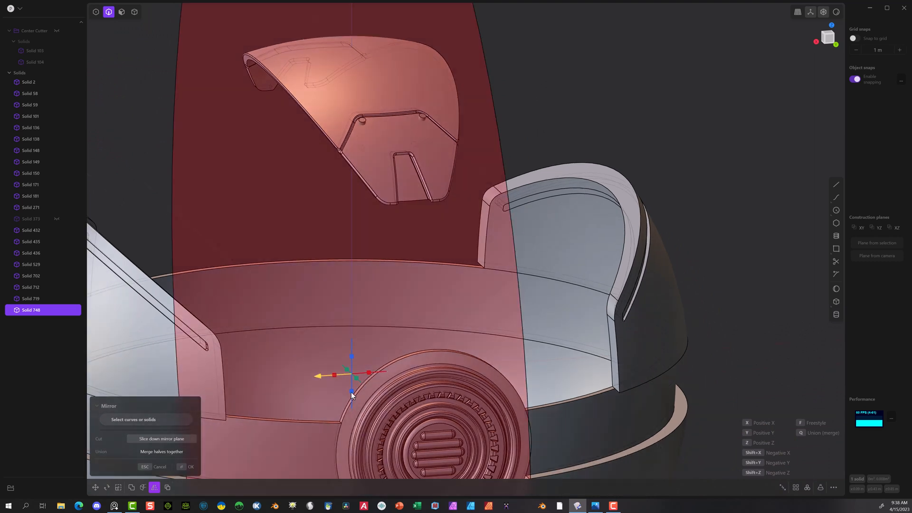
pyautogui.click(183, 466)
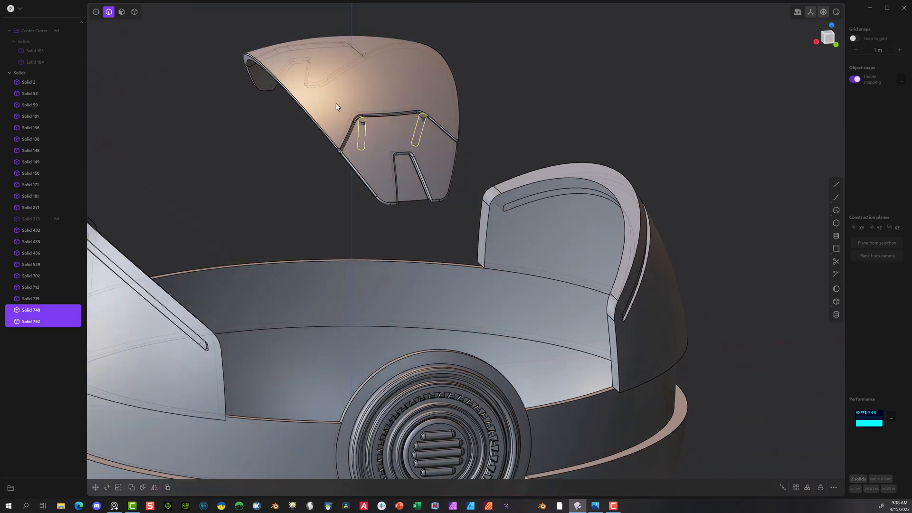
# Step: Mirror both cylinders across the Y axis onto the notched plate at the other end of the curved band
pyautogui.click(155, 487)
pyautogui.moveTo(369, 382); pyautogui.dragTo(293, 365, button='middle')
pyautogui.click(294, 366)
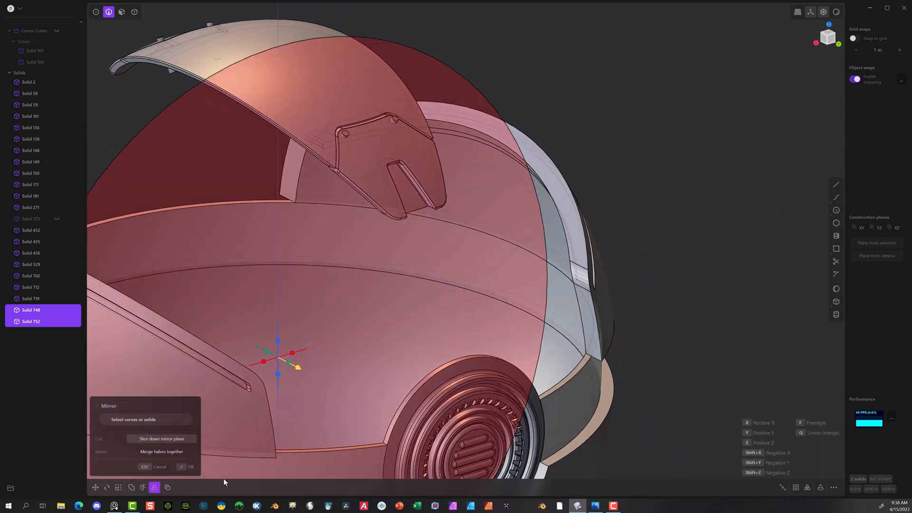
pyautogui.click(188, 467)
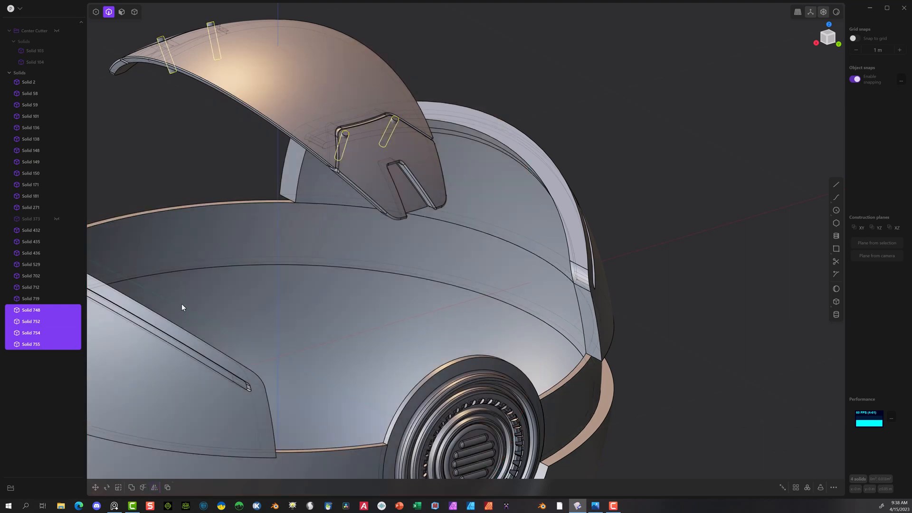
pyautogui.click(186, 147)
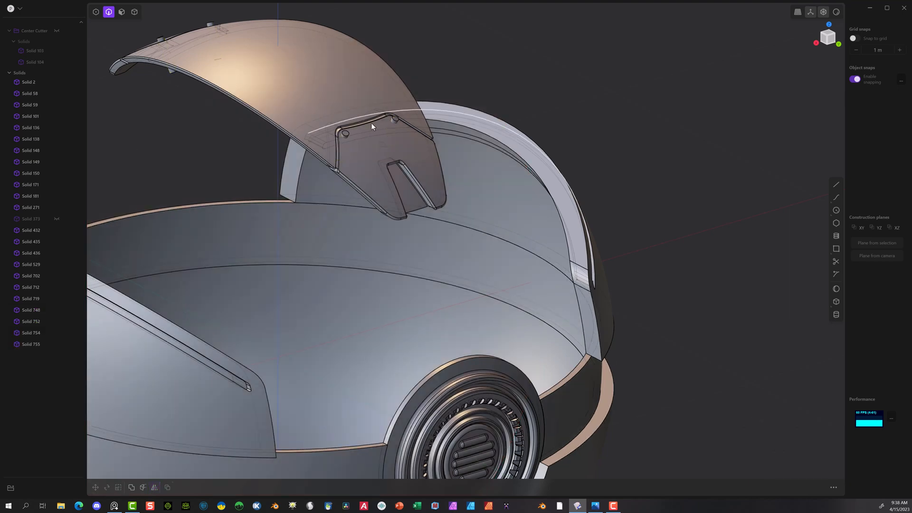
# Step: Slice the first notched plate with the two cylinders passing through its upper corners using a Boolean
pyautogui.scroll(3, 371, 122)
pyautogui.click(134, 12)
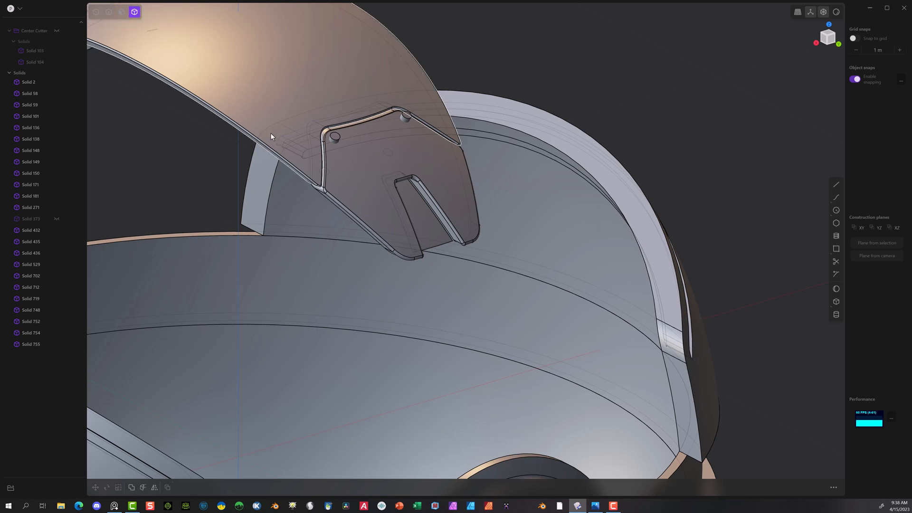
pyautogui.click(338, 144)
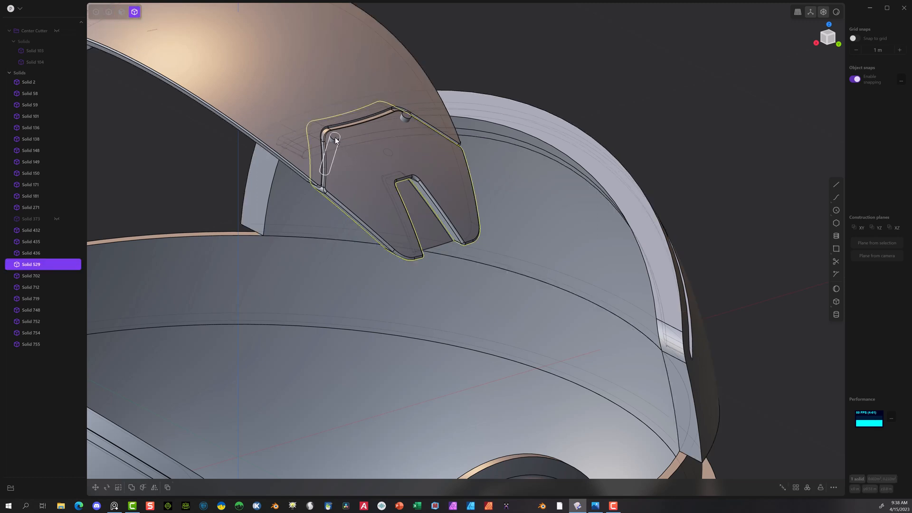
pyautogui.keyDown('shift'); pyautogui.click(335, 138); pyautogui.keyUp('shift')
pyautogui.keyDown('shift'); pyautogui.click(402, 116); pyautogui.keyUp('shift')
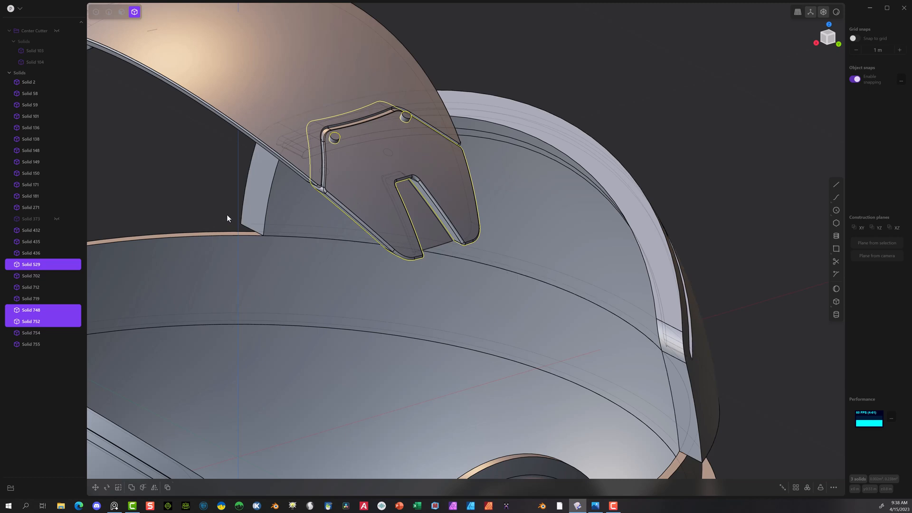
pyautogui.press('b')
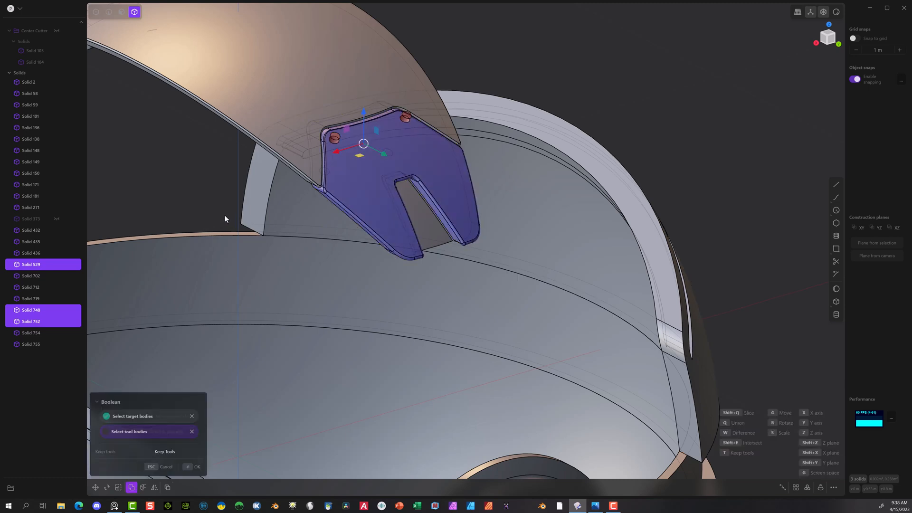
pyautogui.click(190, 464)
# Step: Slice the notched plate at the band's opposite end with its two mirrored cylinders using a Boolean
pyautogui.moveTo(181, 181); pyautogui.dragTo(546, 215, button='middle')
pyautogui.moveTo(375, 204); pyautogui.dragTo(144, 256, button='middle')
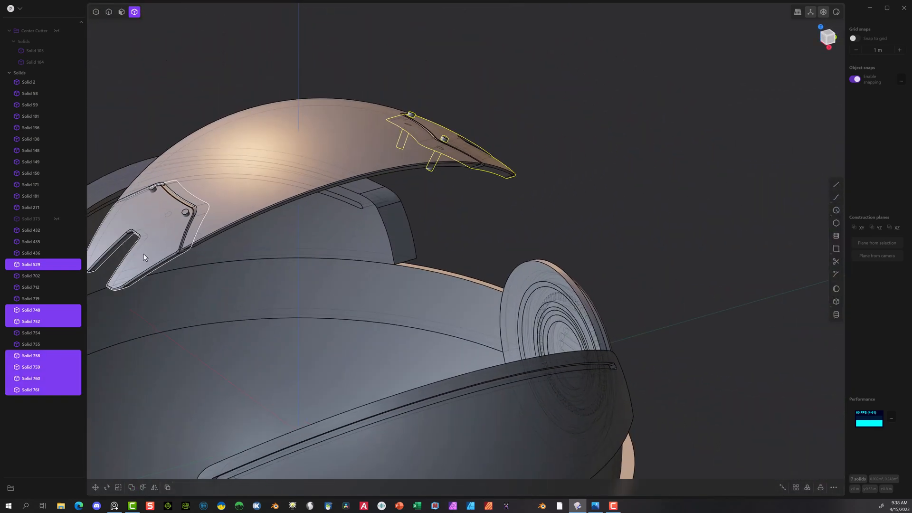
pyautogui.click(159, 241)
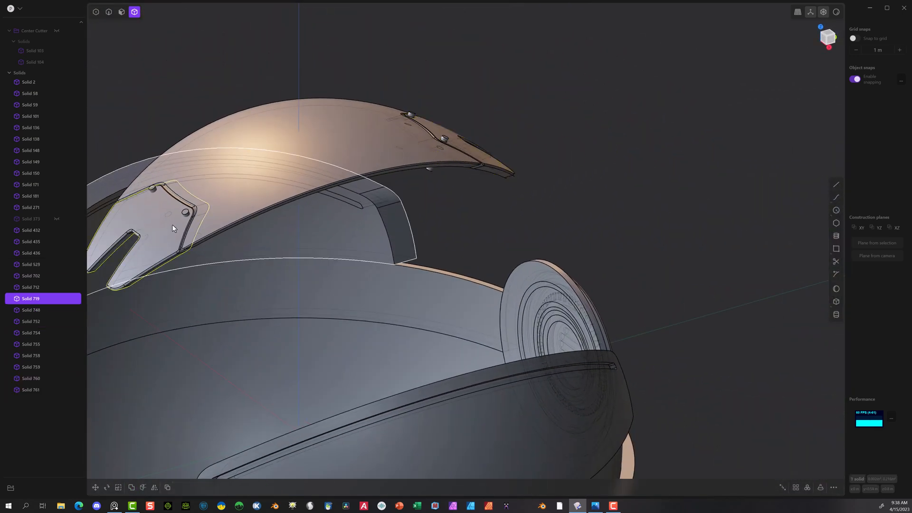
pyautogui.click(156, 190)
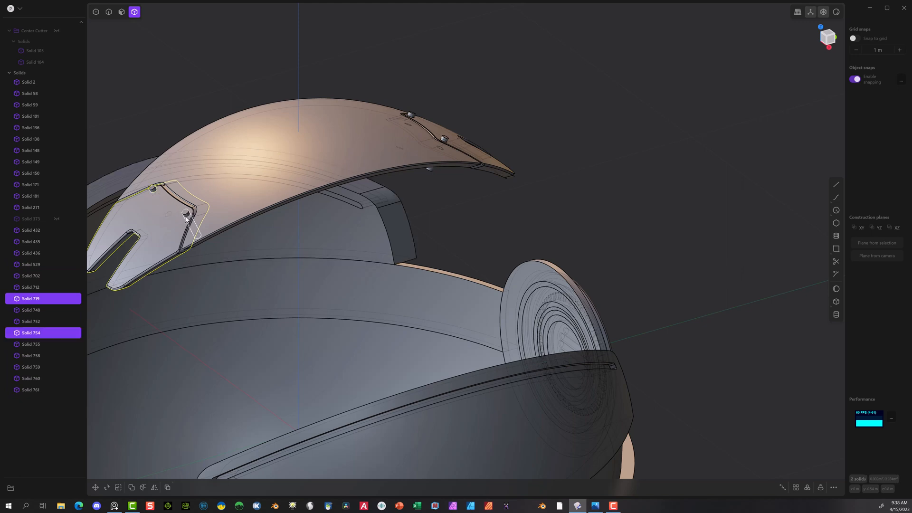
pyautogui.click(185, 212)
pyautogui.press('b')
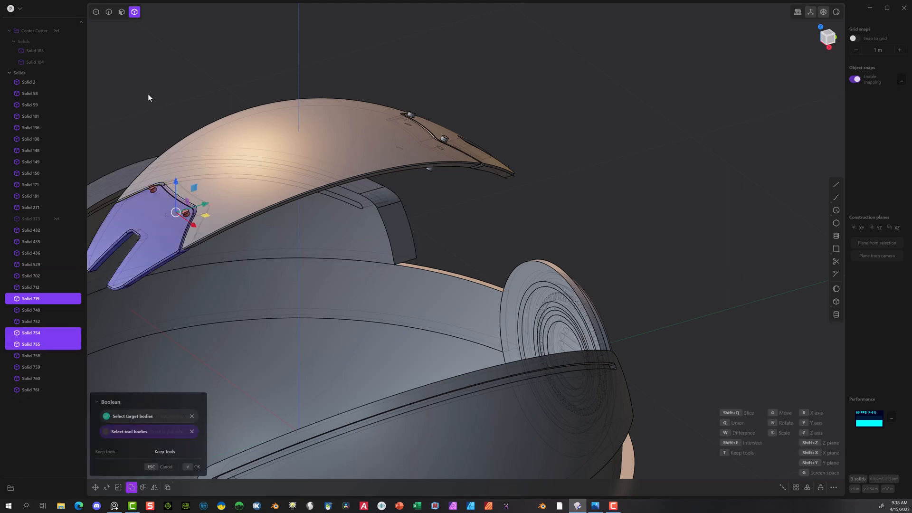
pyautogui.press('q')
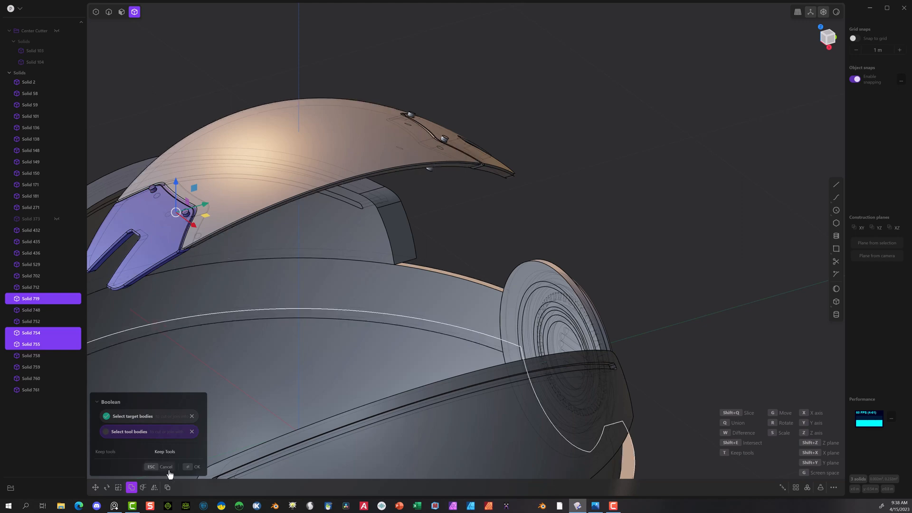
pyautogui.click(189, 471)
# Step: Delete the leftover cylinder pieces protruding above and below the first notched plate, keeping the flush discs
pyautogui.scroll(5, 472, 113)
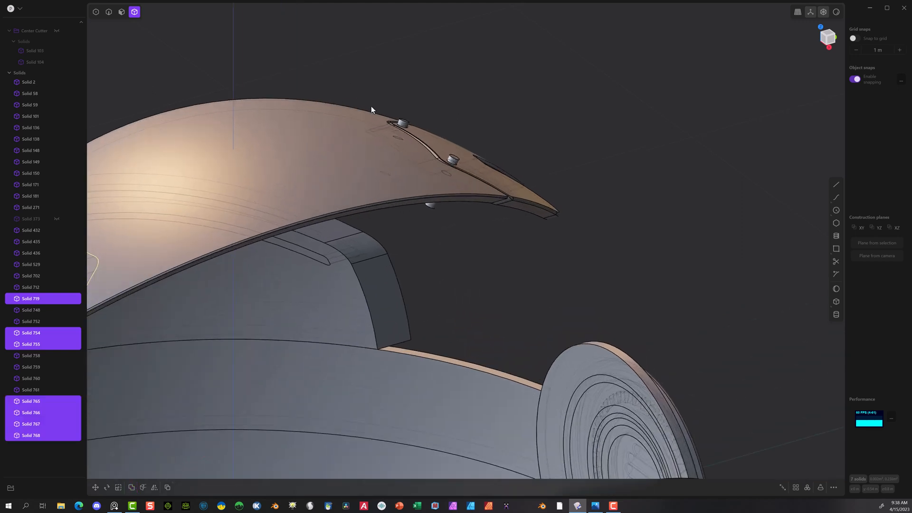
pyautogui.click(402, 124)
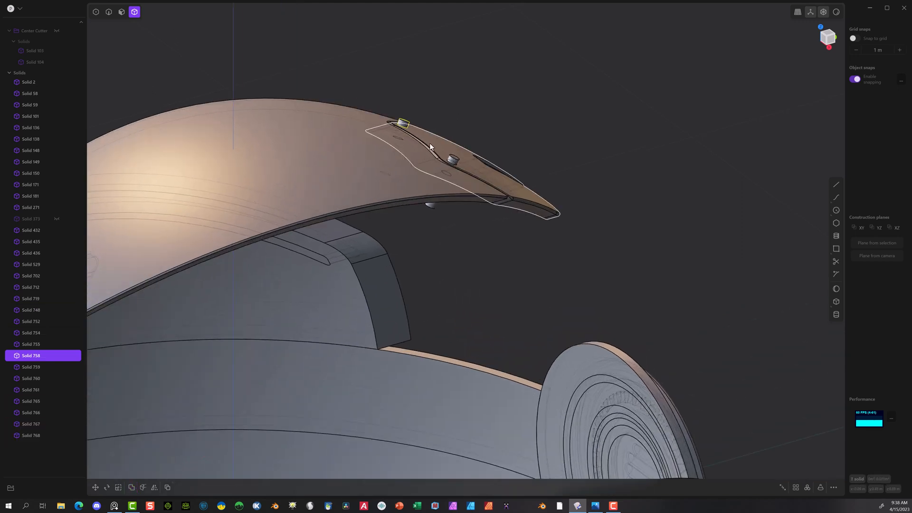
pyautogui.keyDown('shift'); pyautogui.click(454, 160); pyautogui.keyUp('shift')
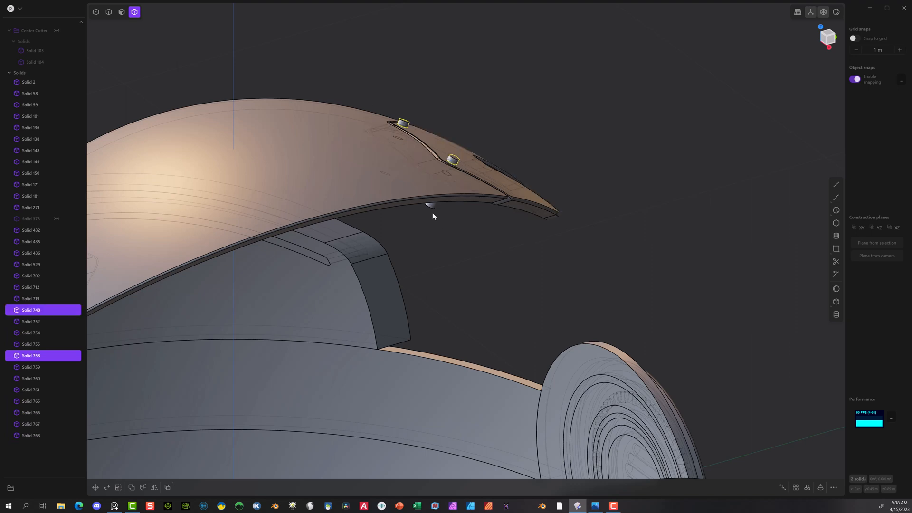
pyautogui.keyDown('shift'); pyautogui.click(432, 207); pyautogui.keyUp('shift')
pyautogui.press('Delete')
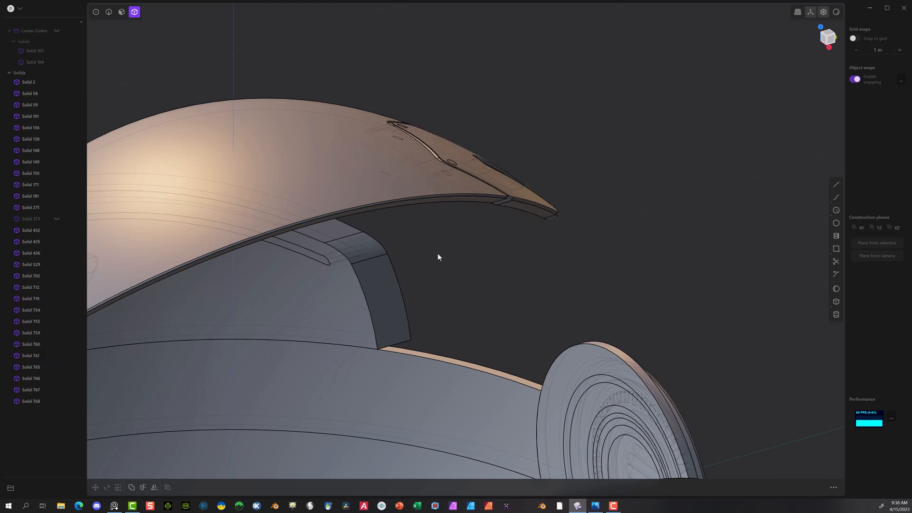
pyautogui.moveTo(437, 254); pyautogui.dragTo(429, 228, button='middle')
pyautogui.click(401, 277)
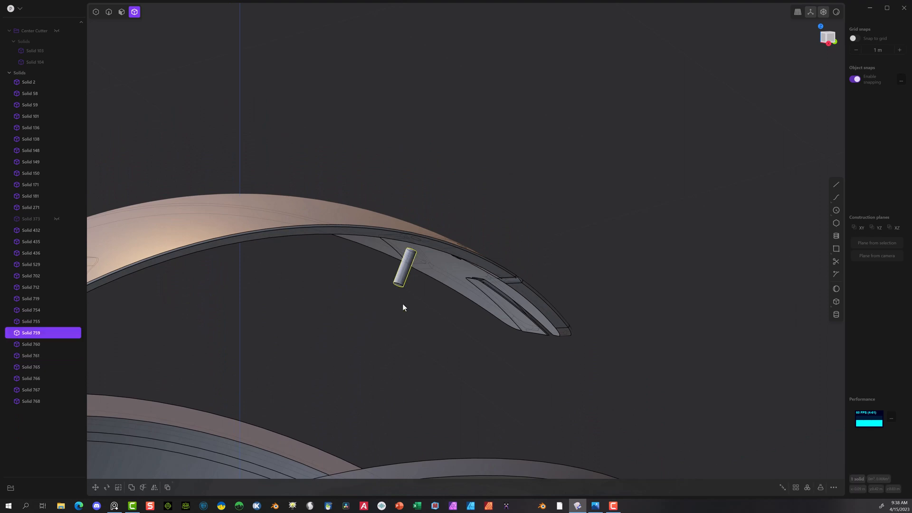
pyautogui.press('Delete')
# Step: Delete the leftover cylinder pieces protruding below and above the opposite notched plate, keeping the flush discs
pyautogui.moveTo(403, 300); pyautogui.dragTo(205, 313, button='middle')
pyautogui.click(204, 311)
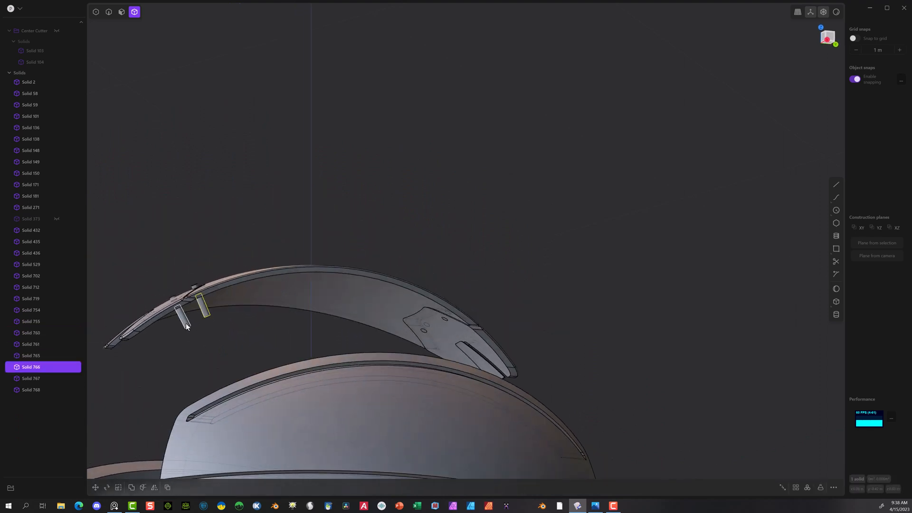
pyautogui.click(184, 323)
pyautogui.press('Delete')
pyautogui.moveTo(244, 169); pyautogui.dragTo(209, 249, button='middle')
pyautogui.click(194, 273)
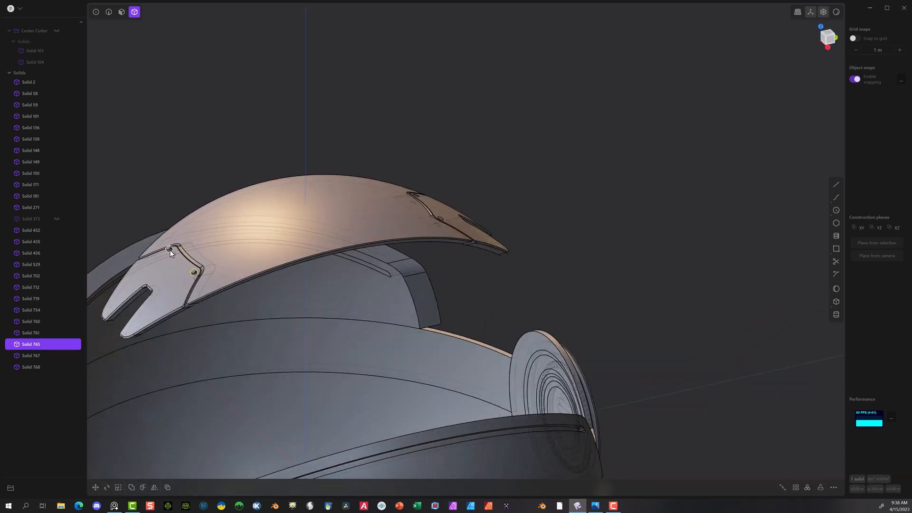
pyautogui.click(170, 251)
pyautogui.moveTo(173, 264); pyautogui.dragTo(268, 159, button='middle')
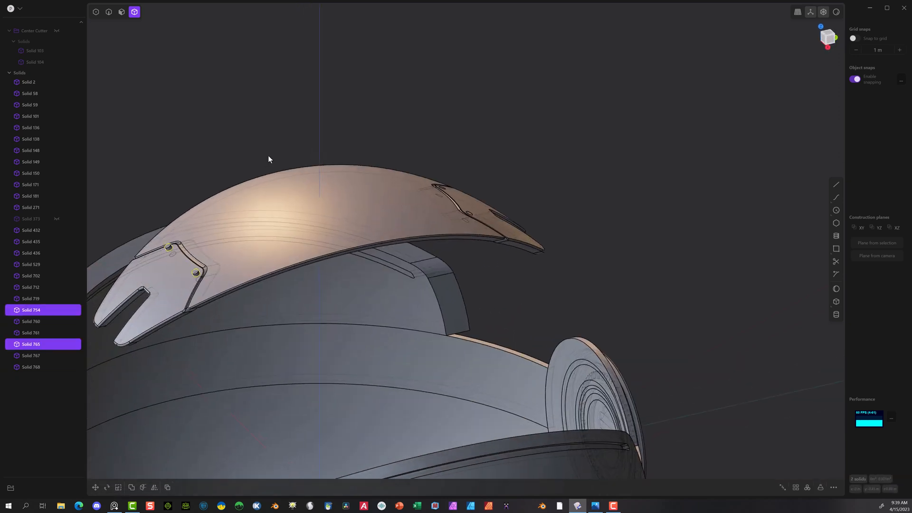
pyautogui.press('Delete')
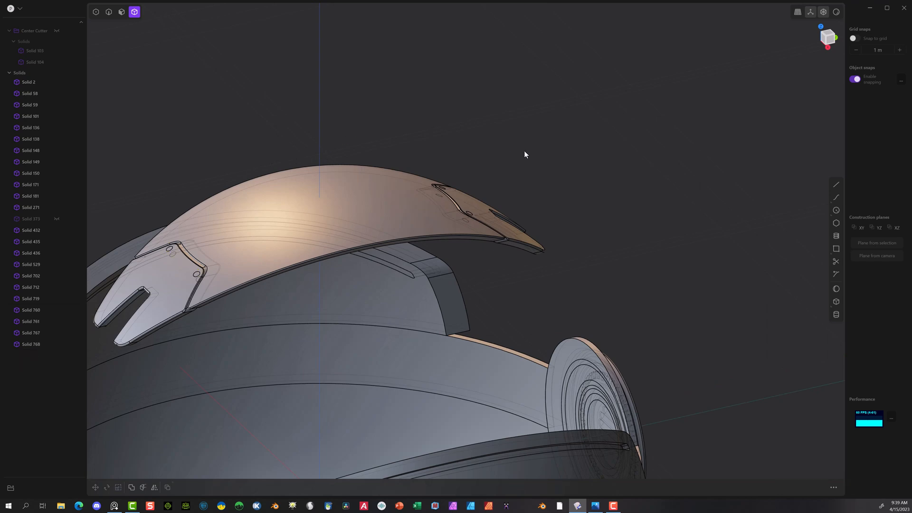
# Step: Offset the outer faces of both discs on the notched plate slightly inward to recess them below its surface
pyautogui.moveTo(524, 154); pyautogui.dragTo(577, 214, button='middle')
pyautogui.scroll(5, 599, 270)
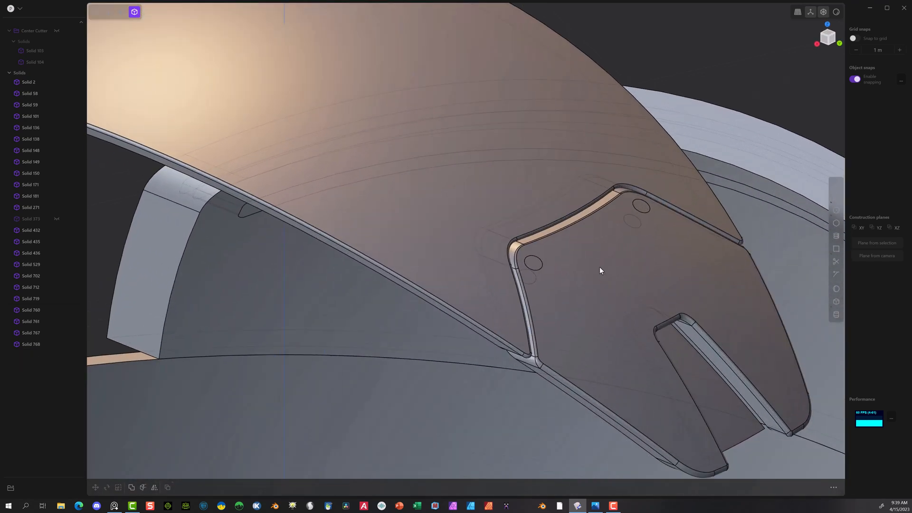
pyautogui.click(121, 12)
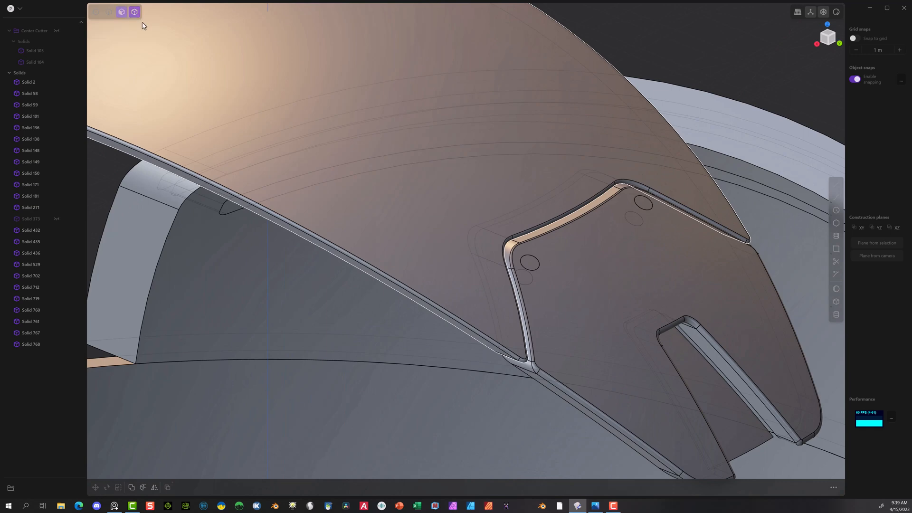
pyautogui.click(534, 265)
pyautogui.press('o')
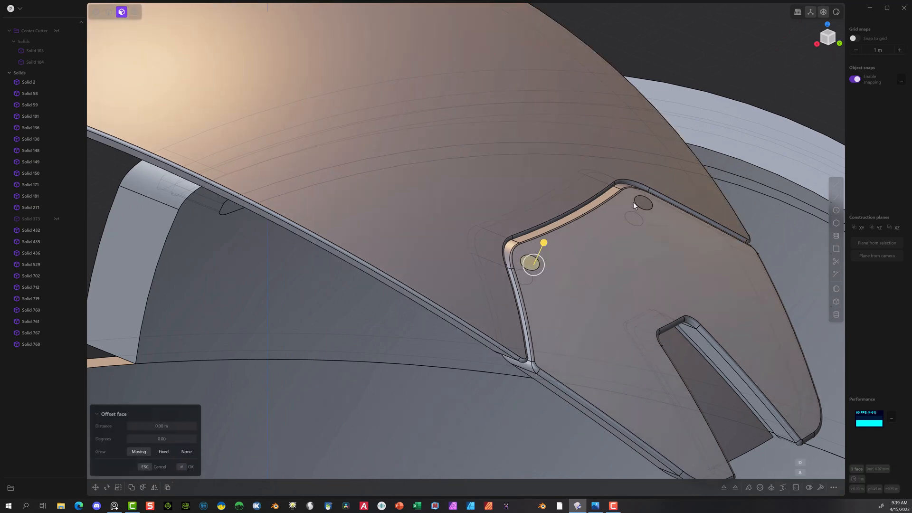
pyautogui.click(644, 204)
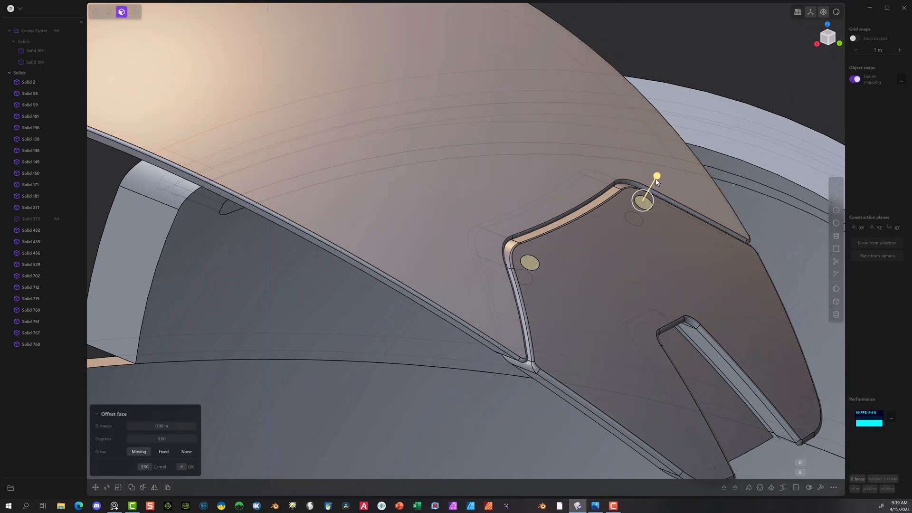
pyautogui.moveTo(655, 178); pyautogui.dragTo(653, 181)
pyautogui.click(191, 467)
# Step: Bevel the circular edges of both fastener recesses on the notched plate with a small negative fillet distance, about -0.003 m
pyautogui.click(108, 11)
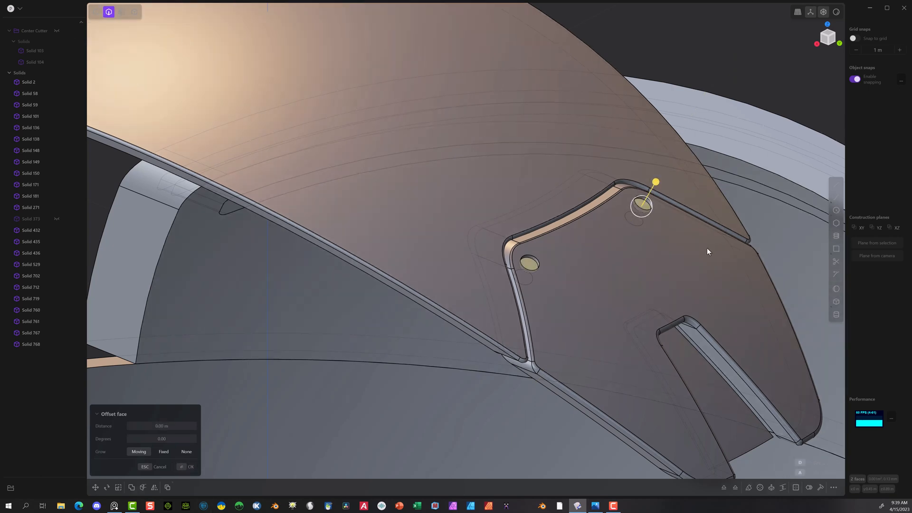
pyautogui.click(540, 266)
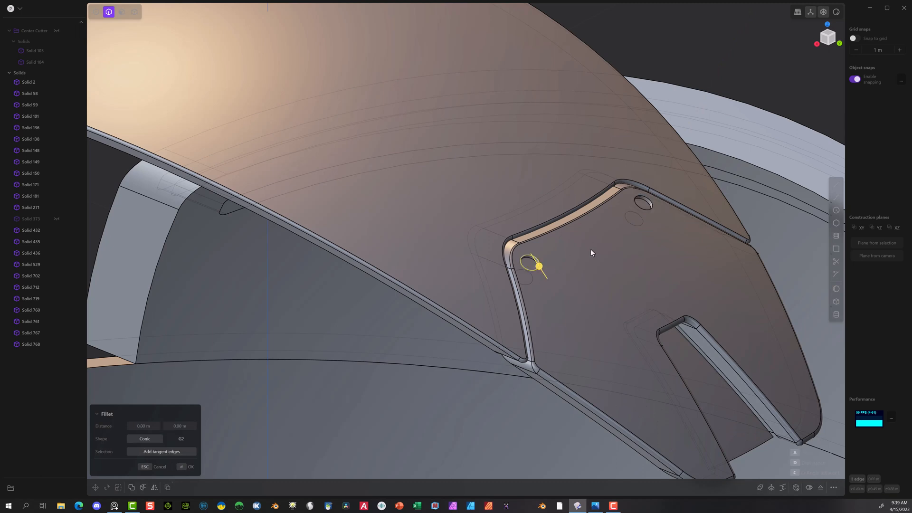
pyautogui.click(651, 201)
pyautogui.moveTo(650, 201); pyautogui.dragTo(651, 205)
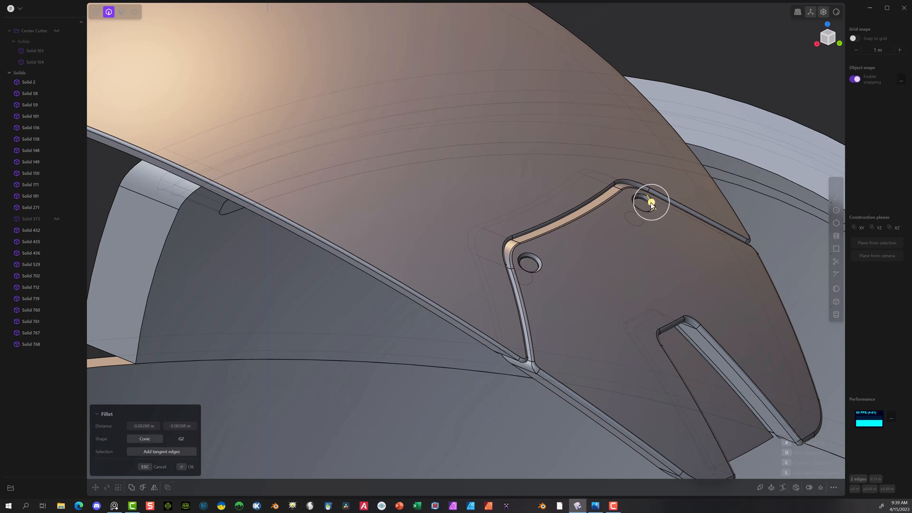
pyautogui.click(185, 467)
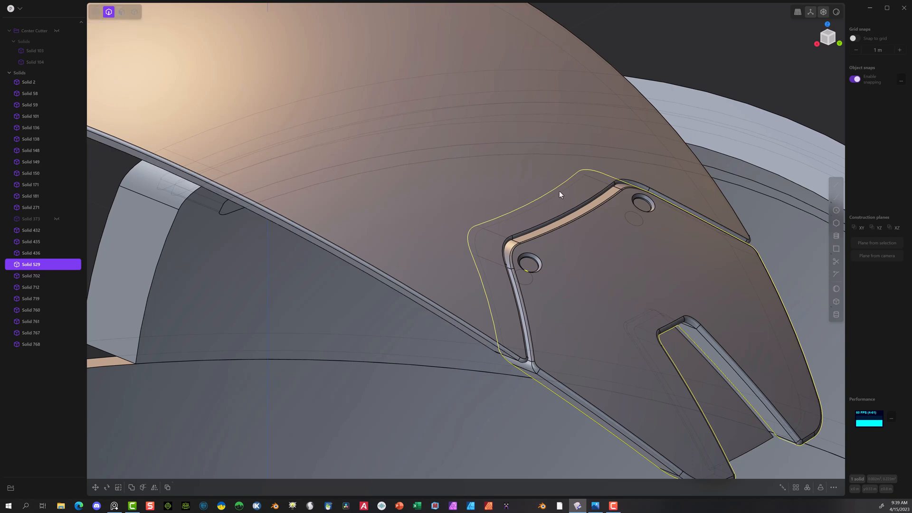
# Step: Round the bevelled rims of both fastener recesses with a fillet of about 0.003 m
pyautogui.click(636, 197)
pyautogui.press('f')
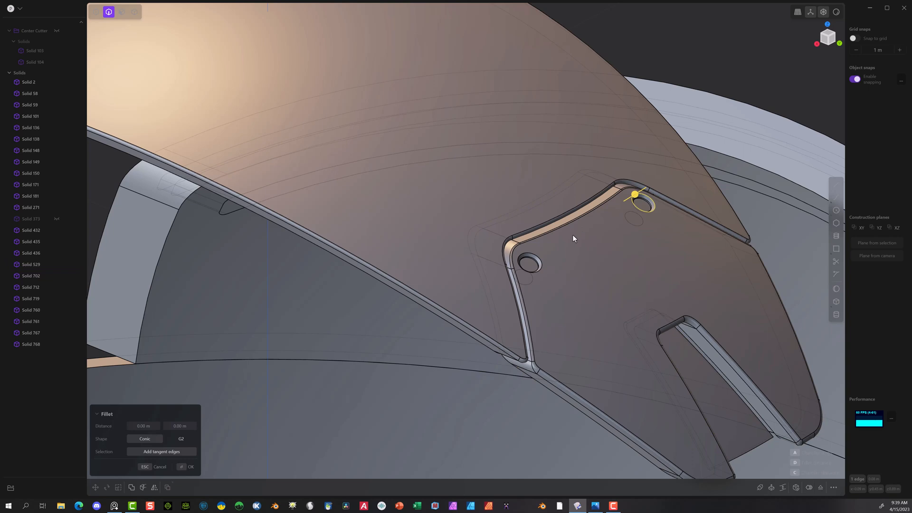
pyautogui.click(541, 261)
pyautogui.moveTo(541, 265); pyautogui.dragTo(542, 262)
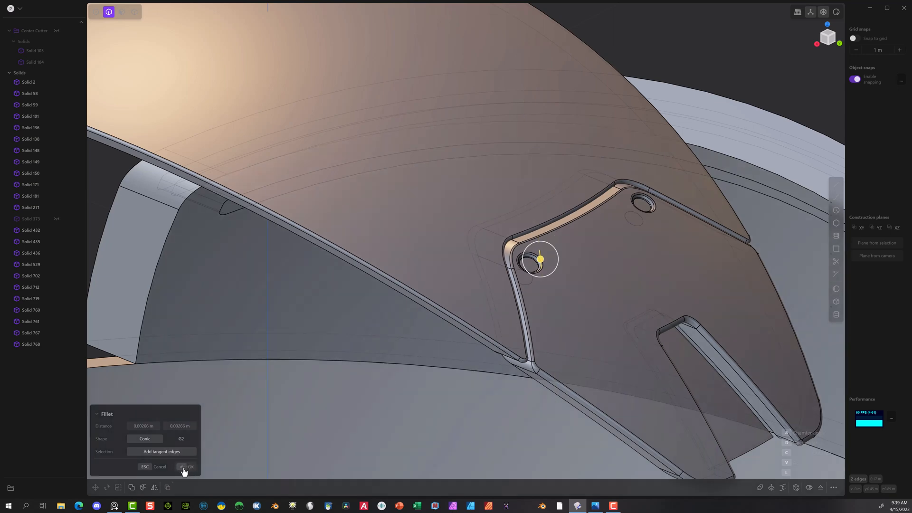
pyautogui.click(184, 467)
# Step: Delete the undetailed notched plate and its two discs at the band's opposite end
pyautogui.scroll(-3, 584, 260)
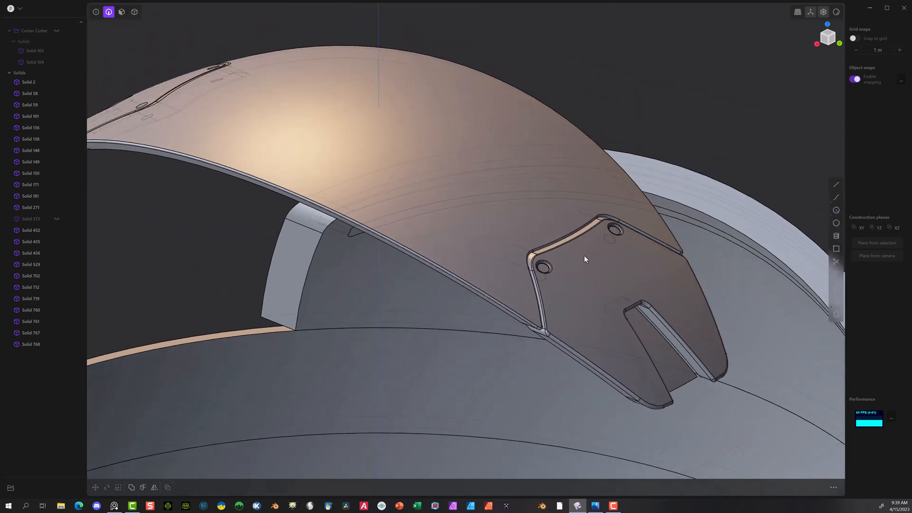
pyautogui.scroll(-2, 584, 259)
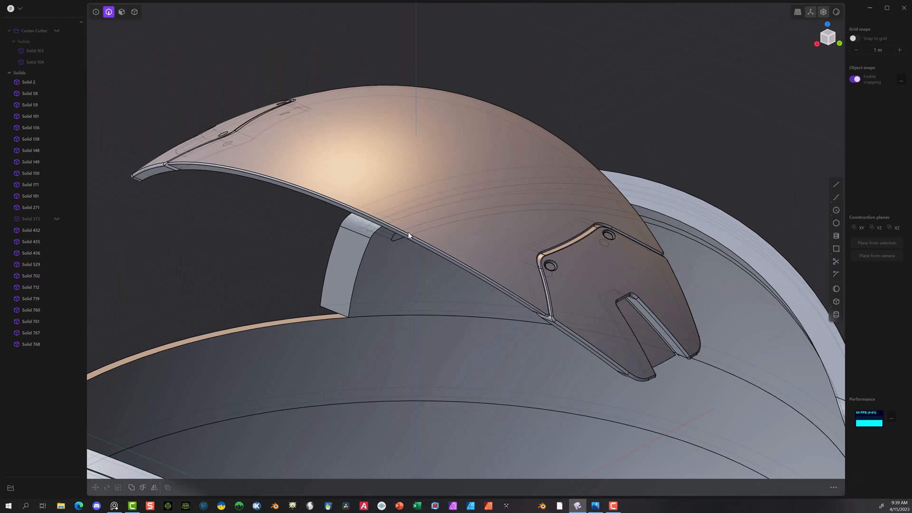
pyautogui.moveTo(293, 194); pyautogui.dragTo(117, 210, button='middle')
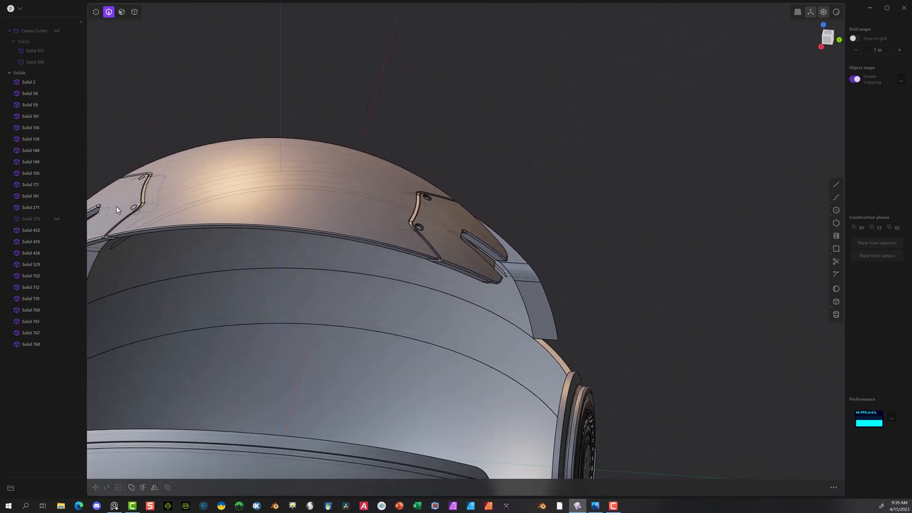
pyautogui.click(135, 11)
pyautogui.click(121, 195)
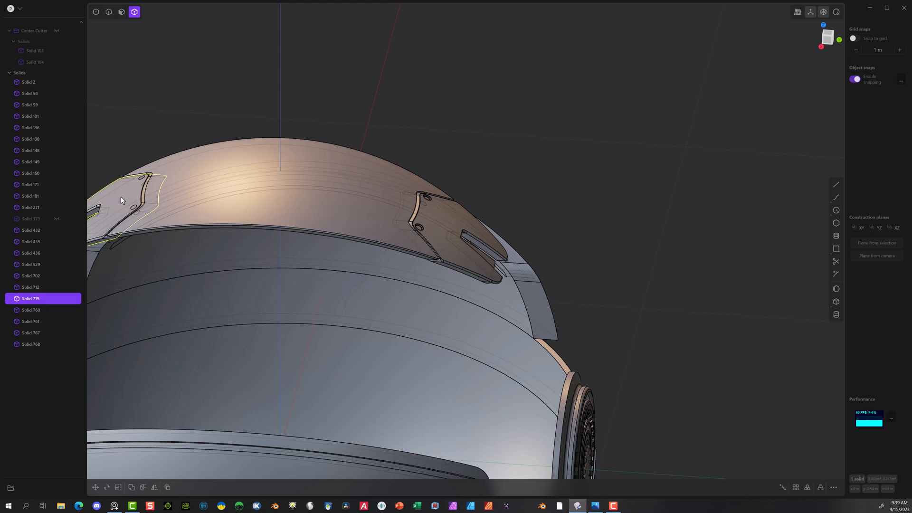
pyautogui.press('Delete')
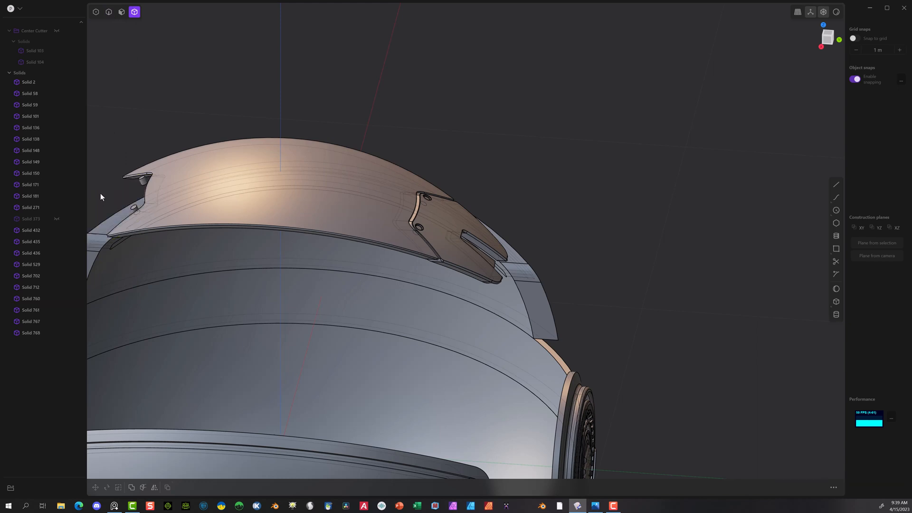
pyautogui.click(134, 206)
pyautogui.press('Delete')
# Step: Mirror the finished notched plate and its two discs along the Y axis onto the band's opposite end
pyautogui.moveTo(488, 150); pyautogui.dragTo(546, 276, button='middle')
pyautogui.click(544, 274)
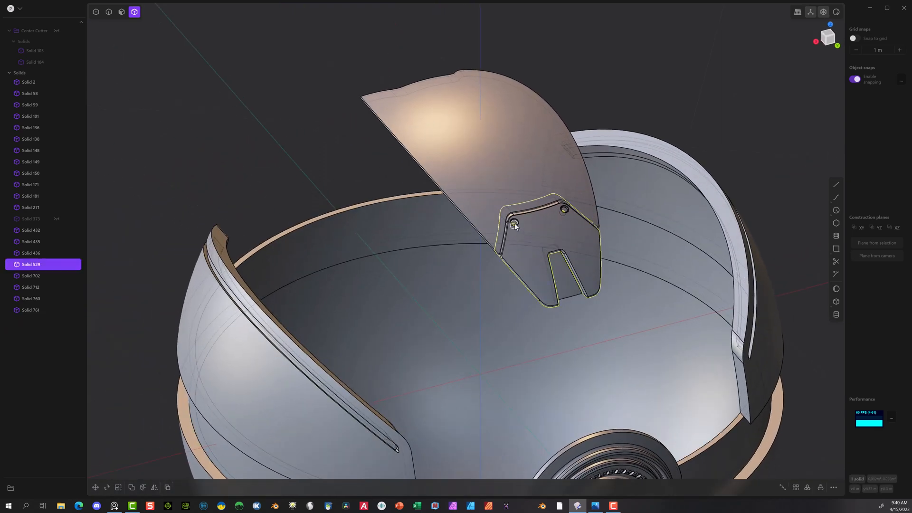
pyautogui.keyDown('shift'); pyautogui.click(514, 224); pyautogui.keyUp('shift')
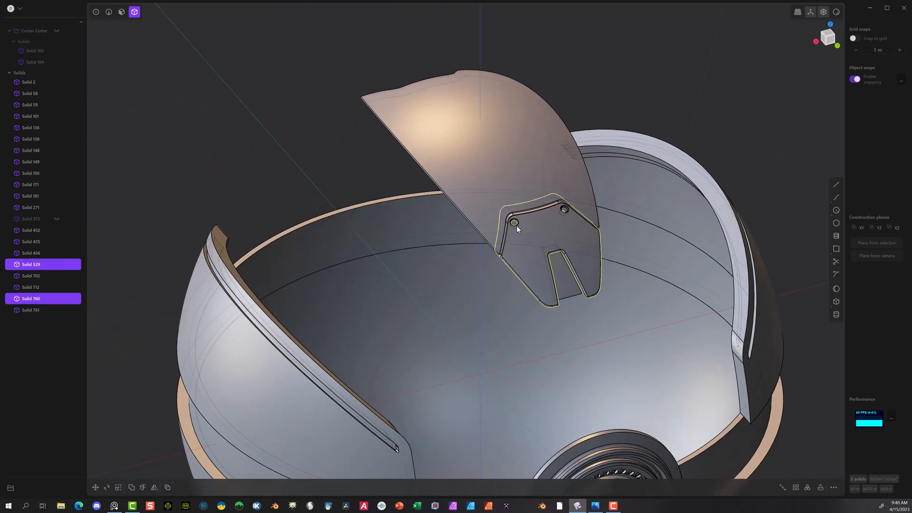
pyautogui.click(155, 487)
pyautogui.click(494, 385)
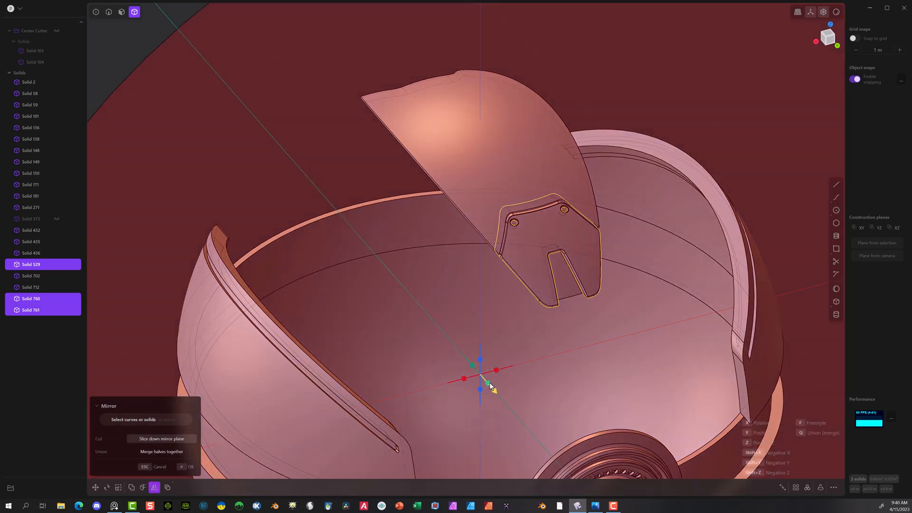
pyautogui.click(185, 469)
pyautogui.scroll(-5, 316, 318)
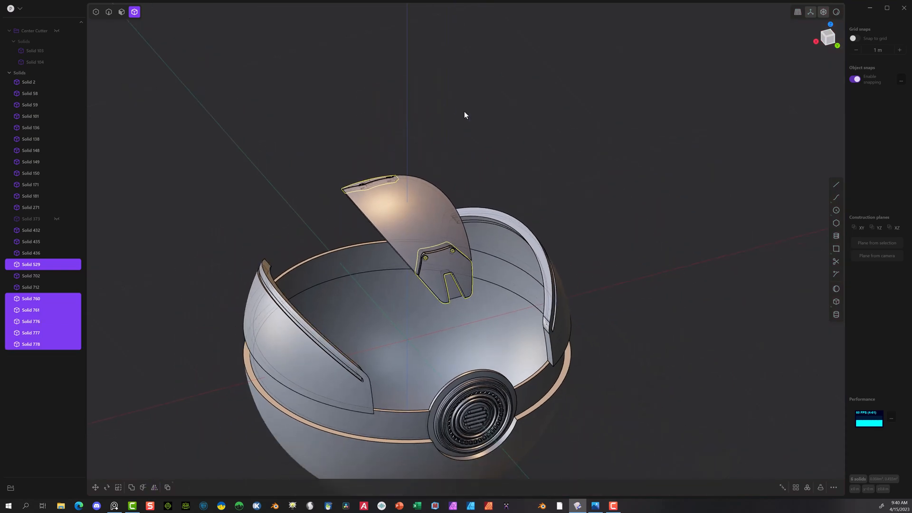
# Step: Select the complete curved band with both notched plates and all four discs in the Back view
pyautogui.click(451, 93)
pyautogui.moveTo(452, 94); pyautogui.dragTo(554, 60, button='middle')
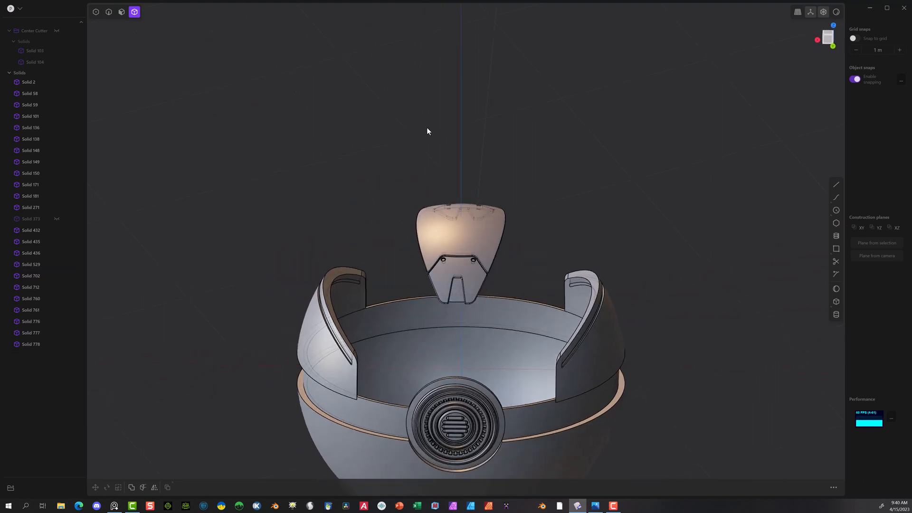
pyautogui.moveTo(399, 115); pyautogui.dragTo(526, 299)
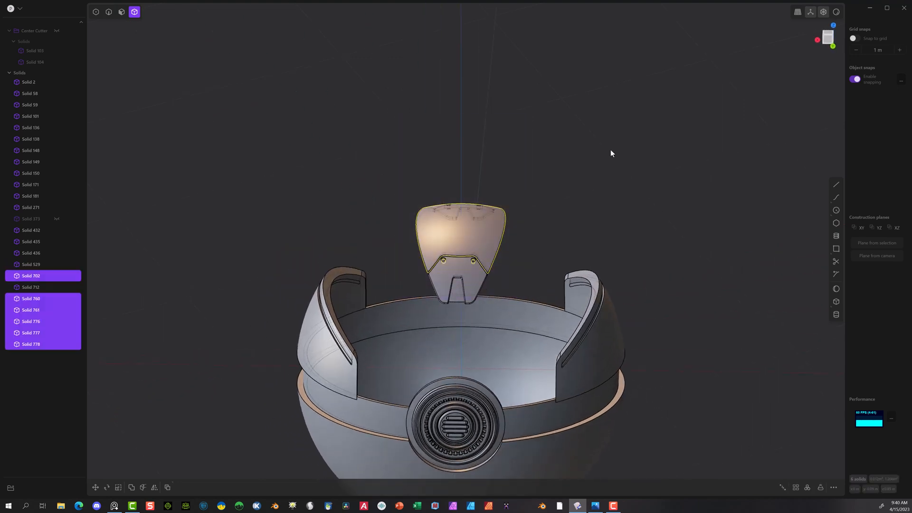
pyautogui.click(834, 47)
pyautogui.moveTo(376, 214); pyautogui.dragTo(545, 334)
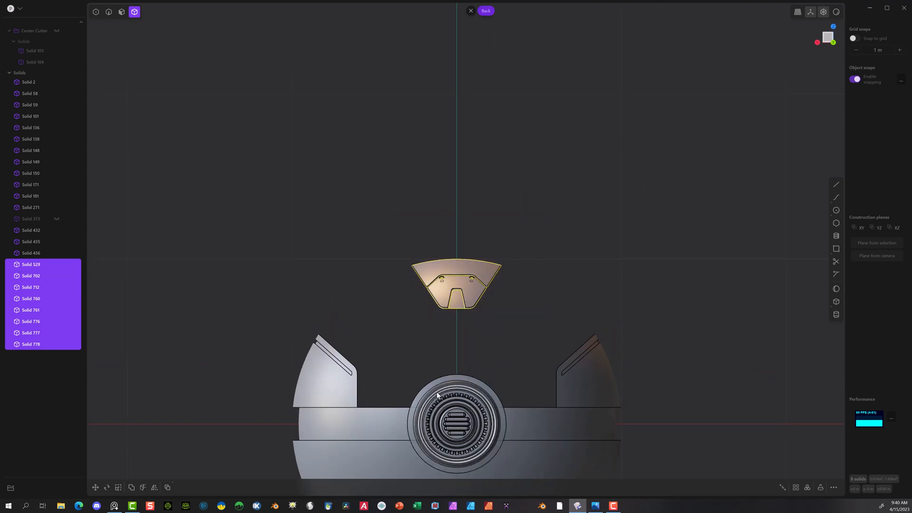
pyautogui.press('r')
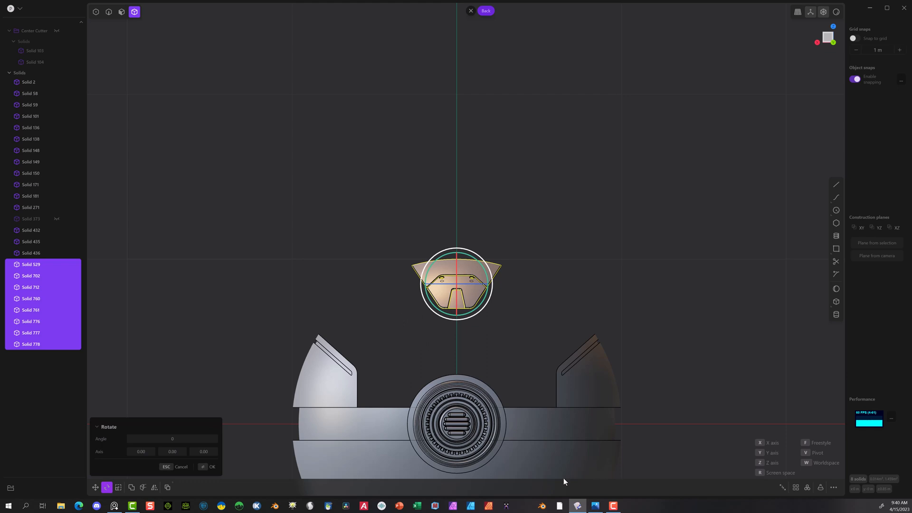
pyautogui.press('v')
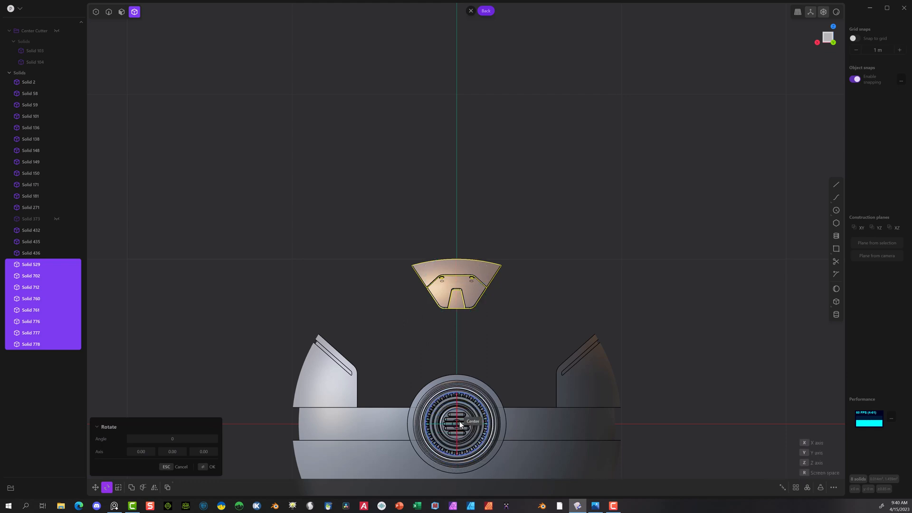
pyautogui.click(460, 425)
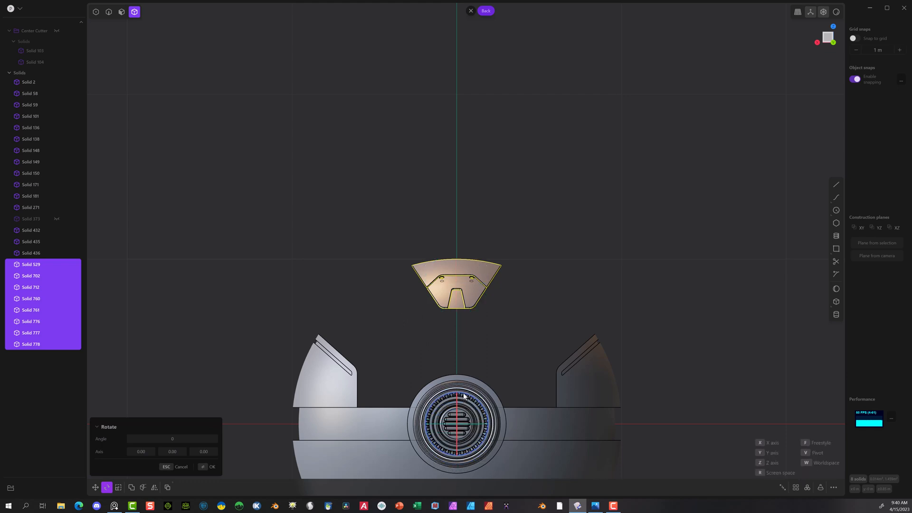
pyautogui.moveTo(463, 394); pyautogui.dragTo(458, 394)
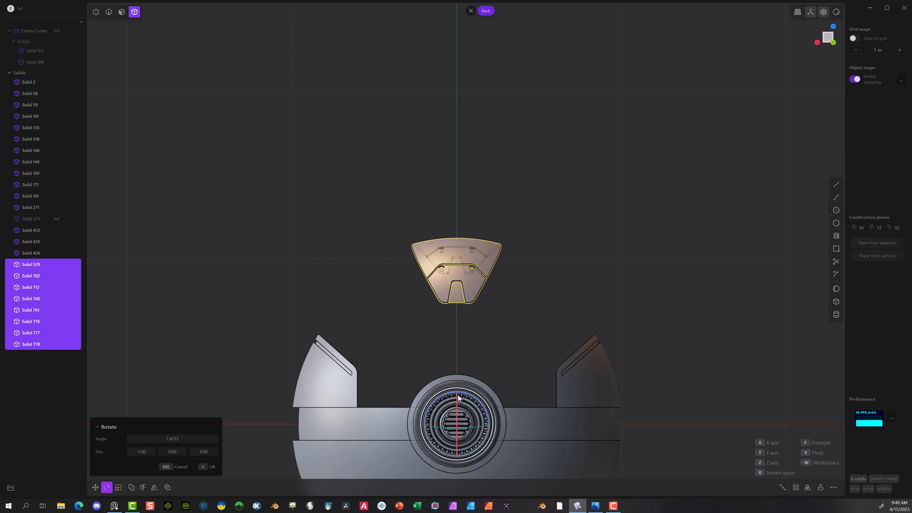
pyautogui.press('Escape')
# Step: Rotate the selected band assembly 30 degrees about the Y axis, pivoting on the centre of the circular hub
pyautogui.scroll(3, 464, 420)
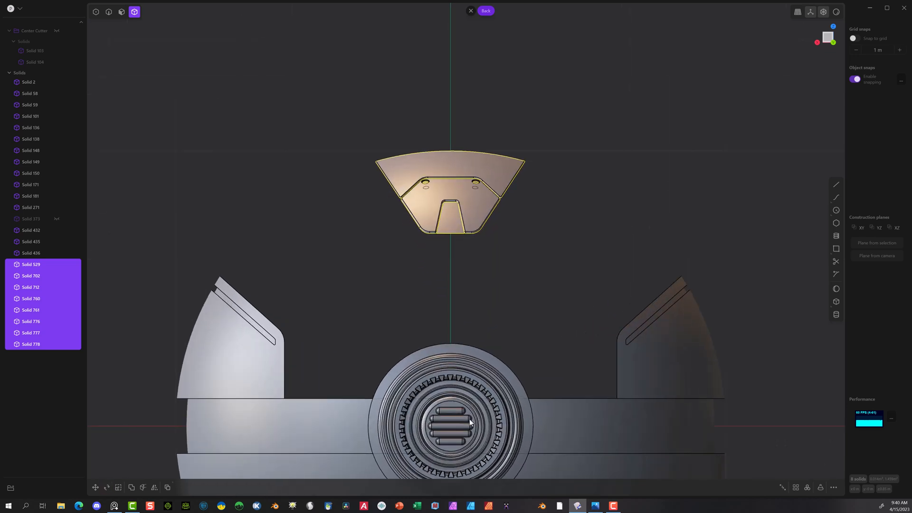
pyautogui.press('r')
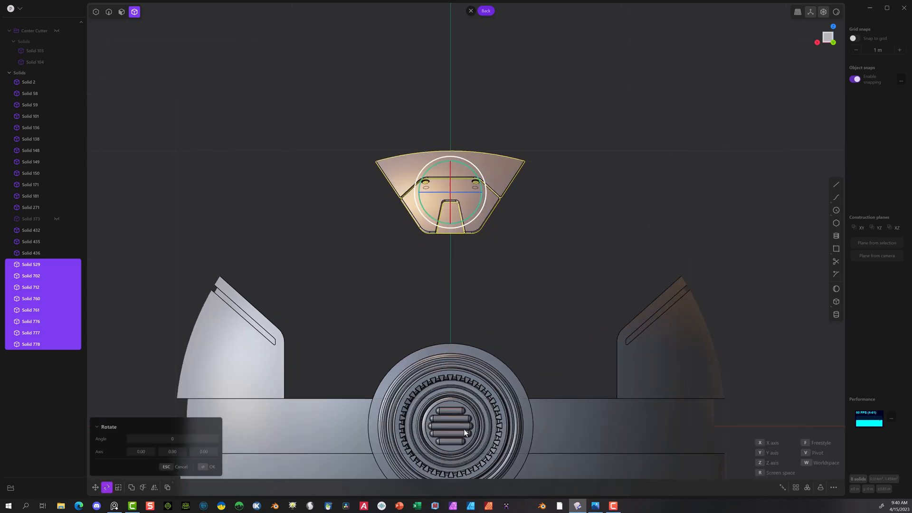
pyautogui.press('v')
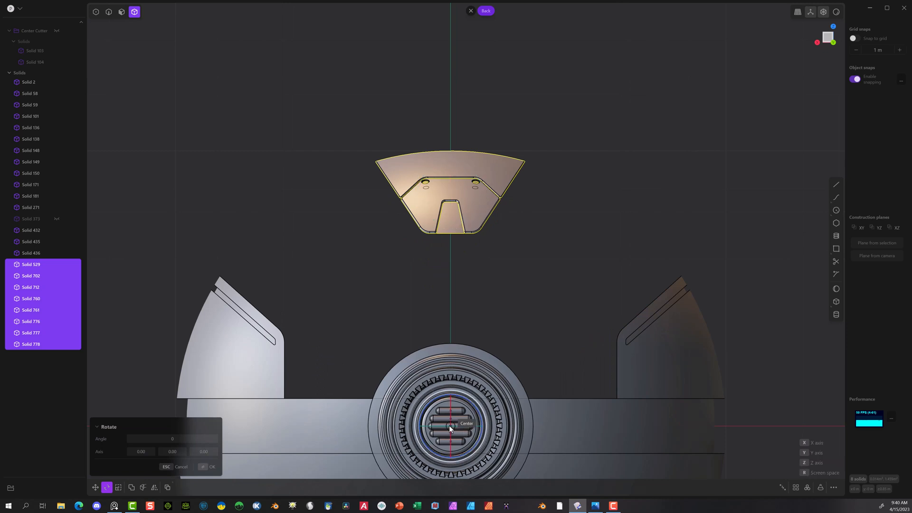
pyautogui.click(451, 427)
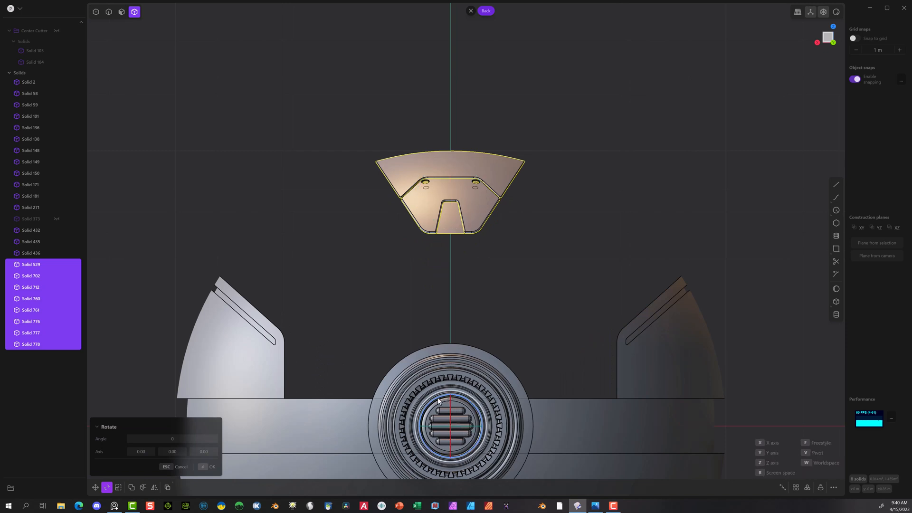
pyautogui.moveTo(444, 398); pyautogui.dragTo(417, 407)
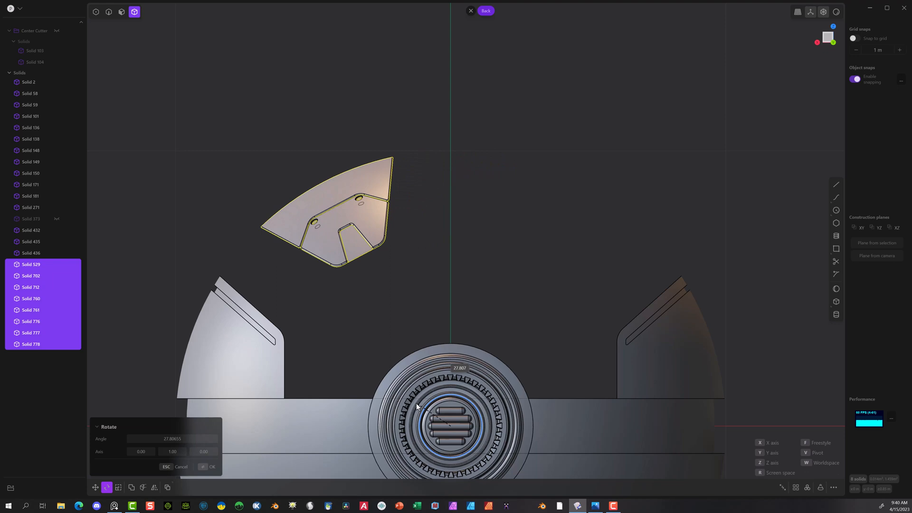
pyautogui.click(188, 438)
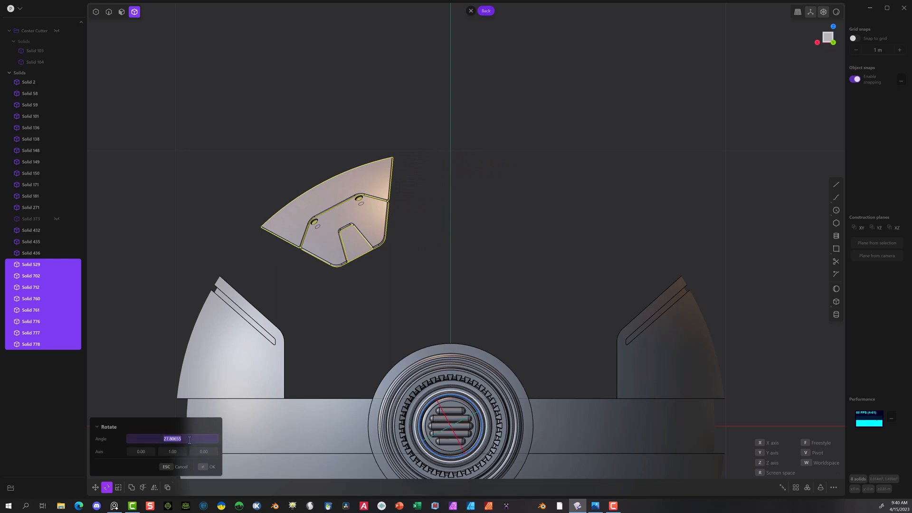
pyautogui.write('30')
pyautogui.press('Return')
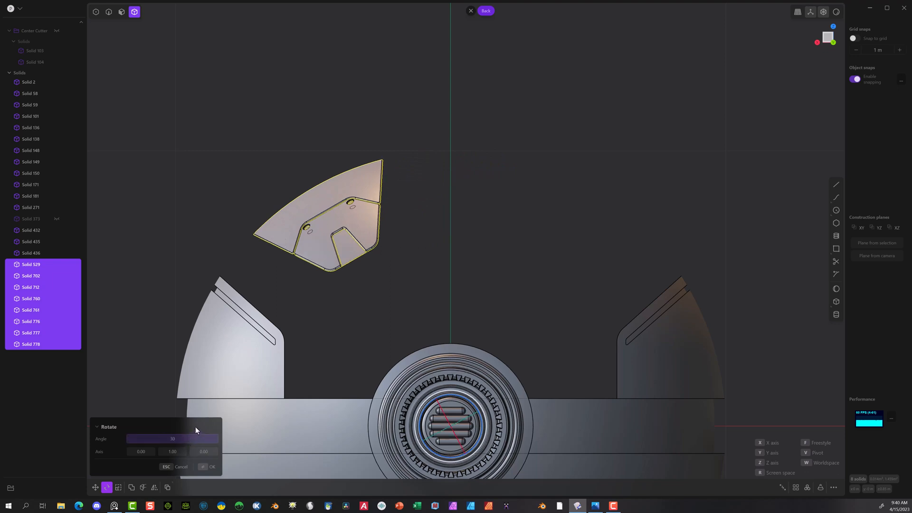
pyautogui.rightClick(232, 384)
# Step: Mirror the rotated band assembly along the X axis to place a copy on the other side of the sphere
pyautogui.scroll(-1, 231, 383)
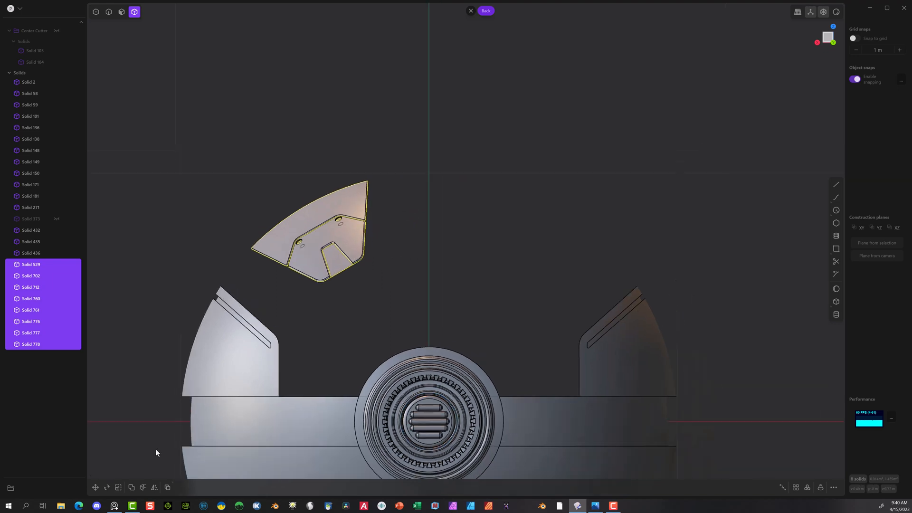
pyautogui.click(154, 487)
pyautogui.click(413, 420)
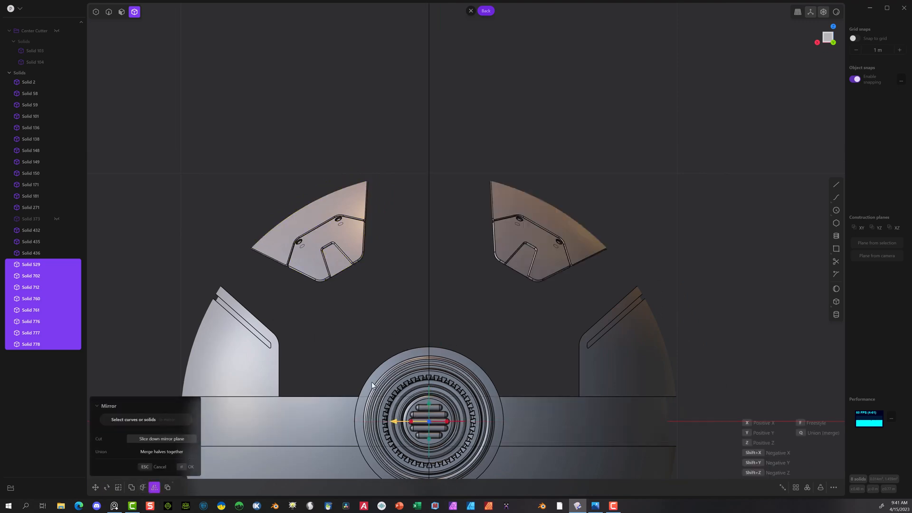
pyautogui.click(185, 467)
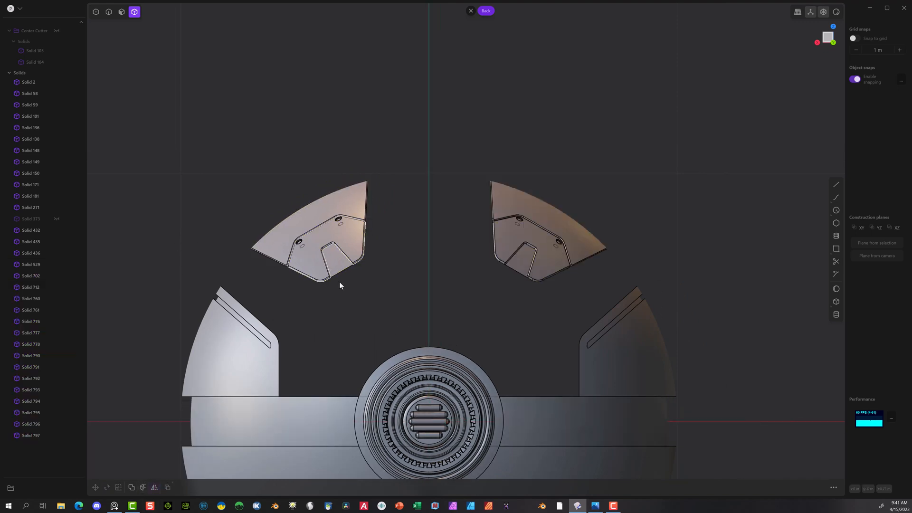
# Step: Unhide the domed centre shell, Solid 373, and select it
pyautogui.click(56, 219)
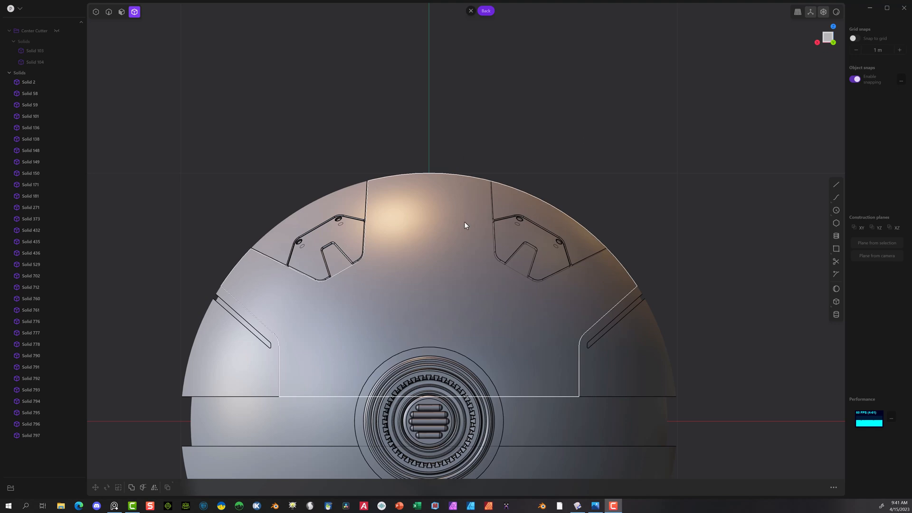
pyautogui.click(389, 292)
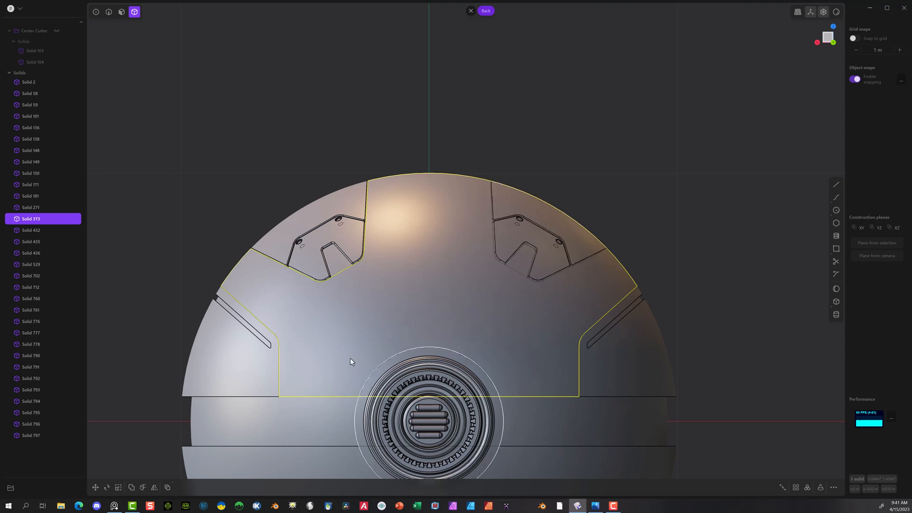
pyautogui.scroll(-2, 302, 336)
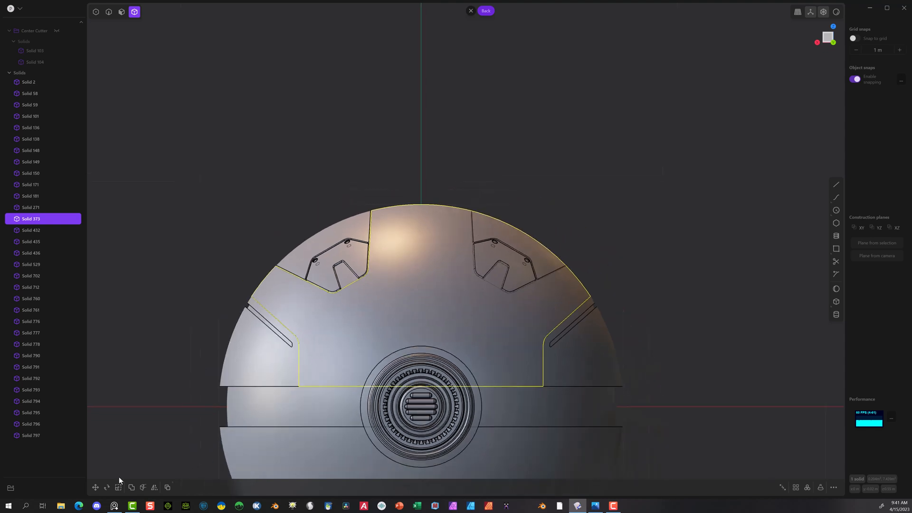
# Step: Mirror the domed centre shell across the X axis and join both halves into one solid with a Boolean union
pyautogui.click(154, 487)
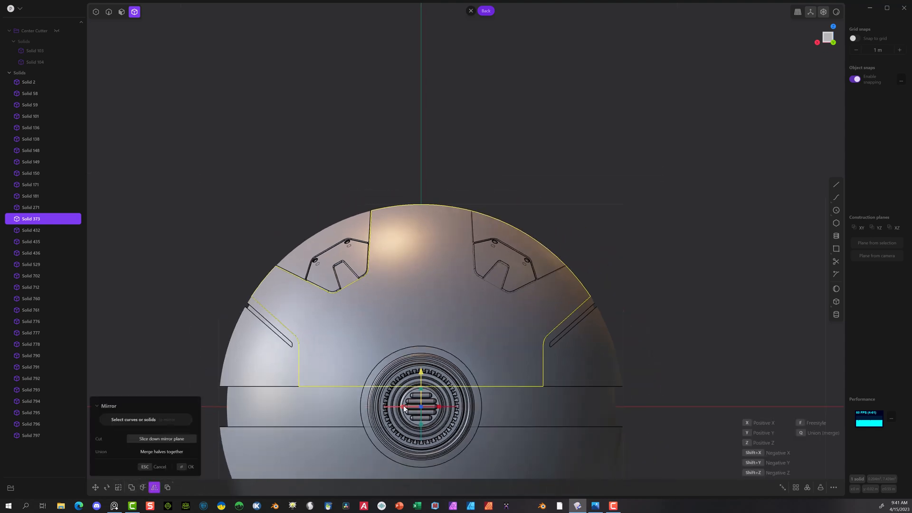
pyautogui.click(187, 467)
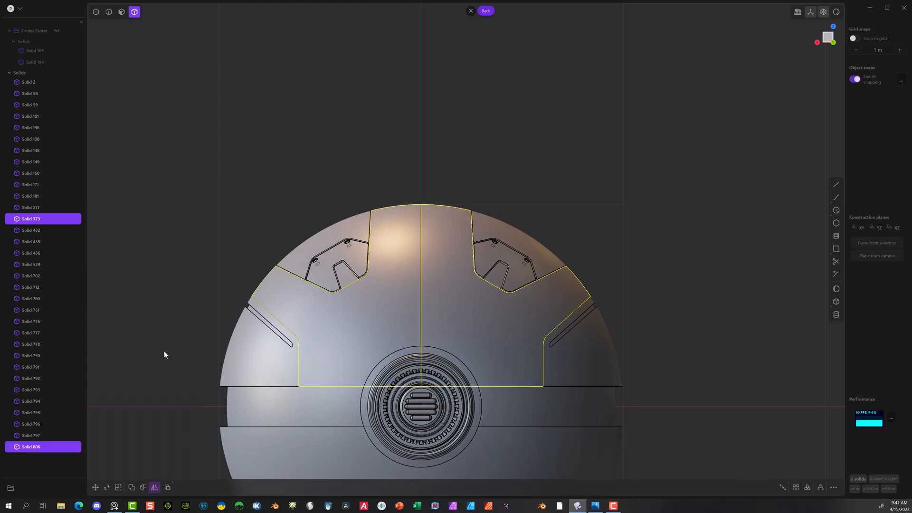
pyautogui.click(177, 226)
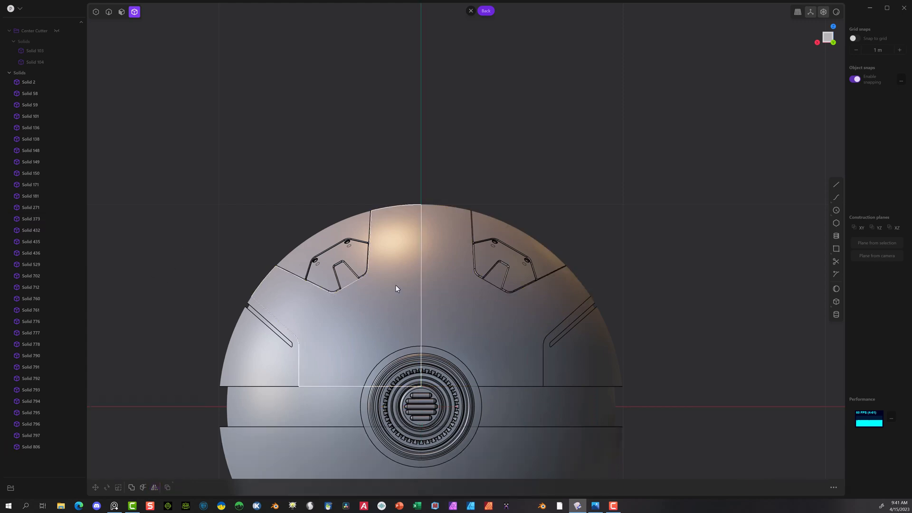
pyautogui.moveTo(442, 279); pyautogui.dragTo(378, 300)
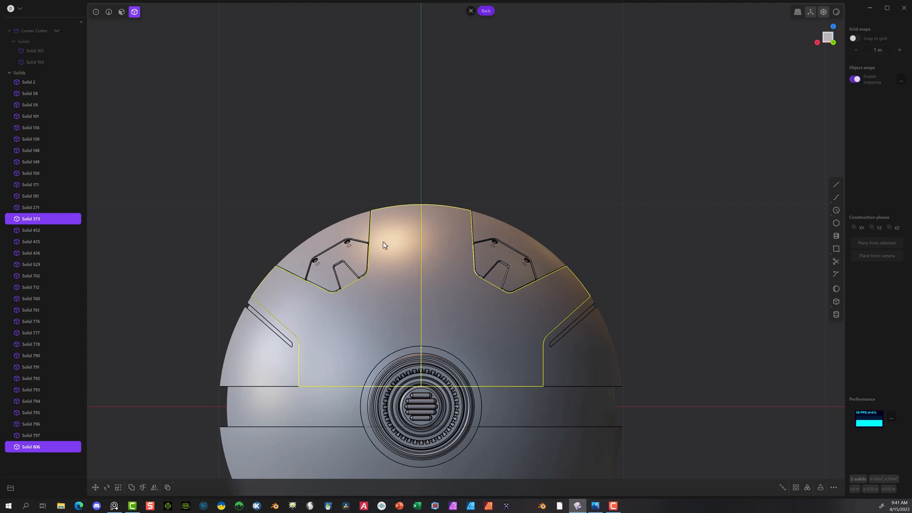
pyautogui.hotkey('shift', 'b')
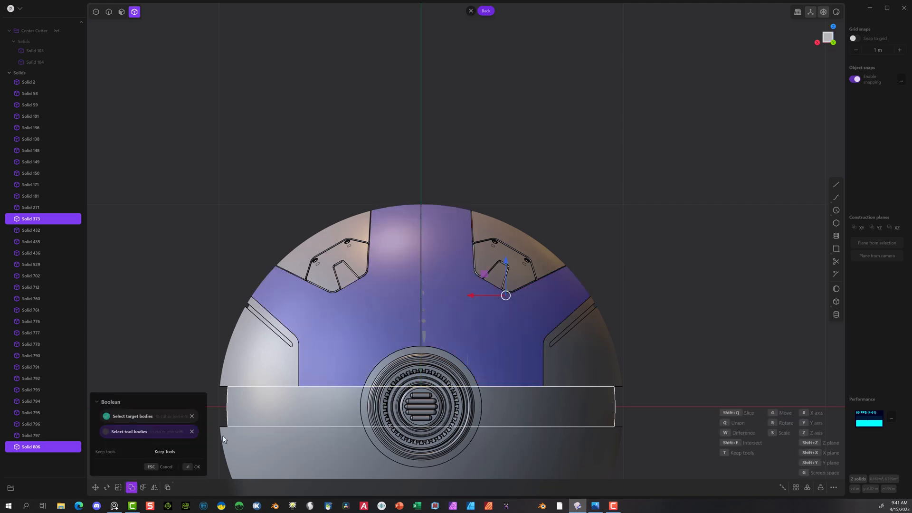
pyautogui.click(185, 468)
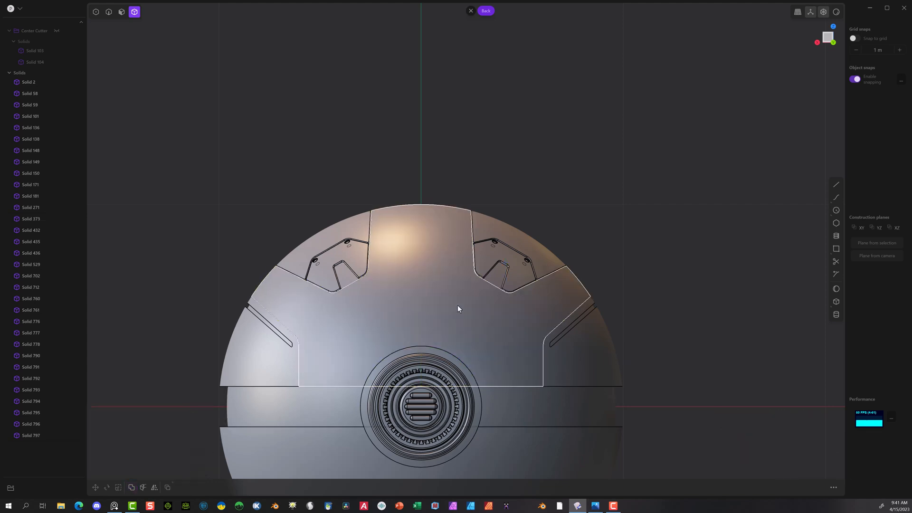
# Step: Offset the outer face of the tapered notch insert on the negative-free side's first plate outward by about 0.011 m
pyautogui.moveTo(320, 320); pyautogui.dragTo(371, 255, button='middle')
pyautogui.scroll(10, 371, 255)
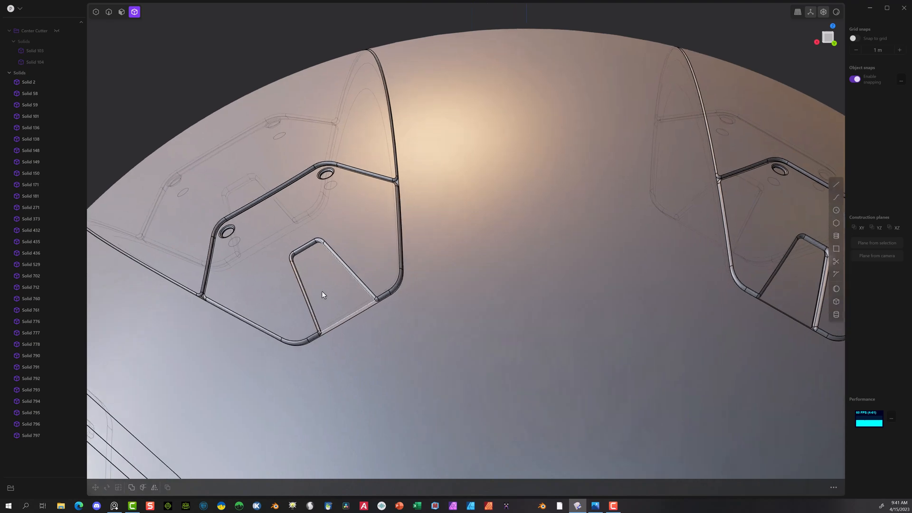
pyautogui.moveTo(322, 294); pyautogui.dragTo(318, 264, button='middle')
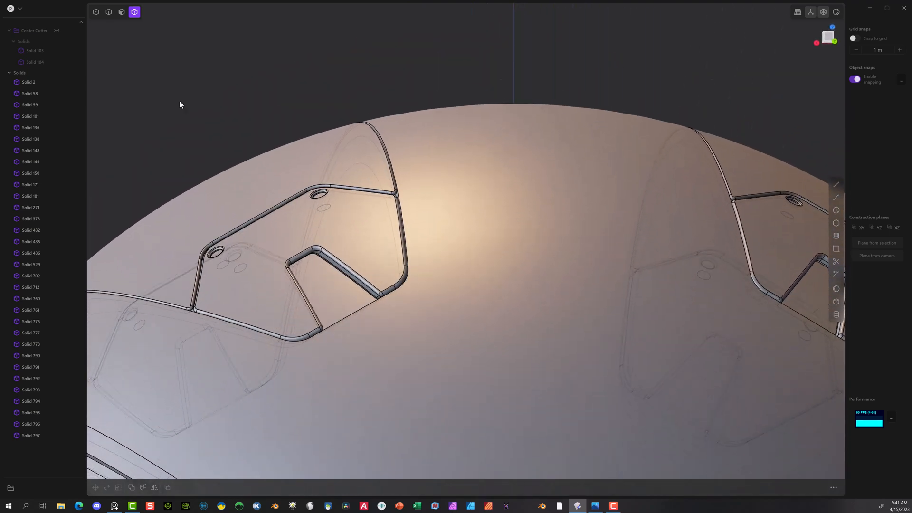
pyautogui.click(121, 13)
pyautogui.click(335, 293)
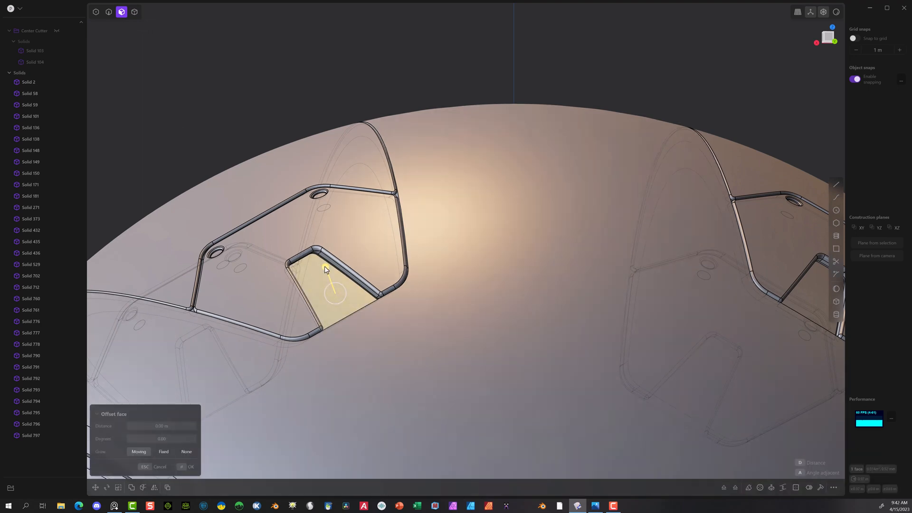
pyautogui.moveTo(326, 269); pyautogui.dragTo(323, 259)
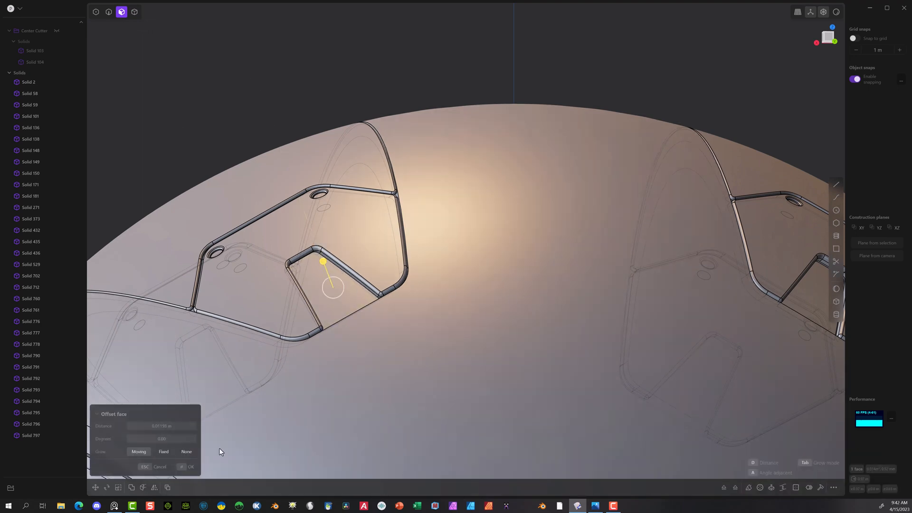
pyautogui.click(189, 467)
pyautogui.moveTo(351, 387); pyautogui.dragTo(511, 355, button='middle')
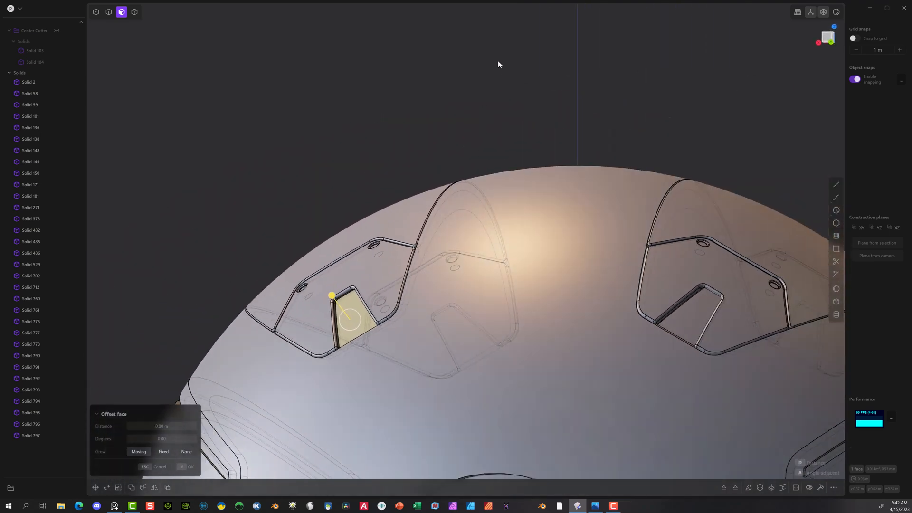
pyautogui.click(466, 112)
# Step: Offset the outer face of the opposite plate's tapered notch insert outward by about 0.007 m
pyautogui.click(685, 314)
pyautogui.press('o')
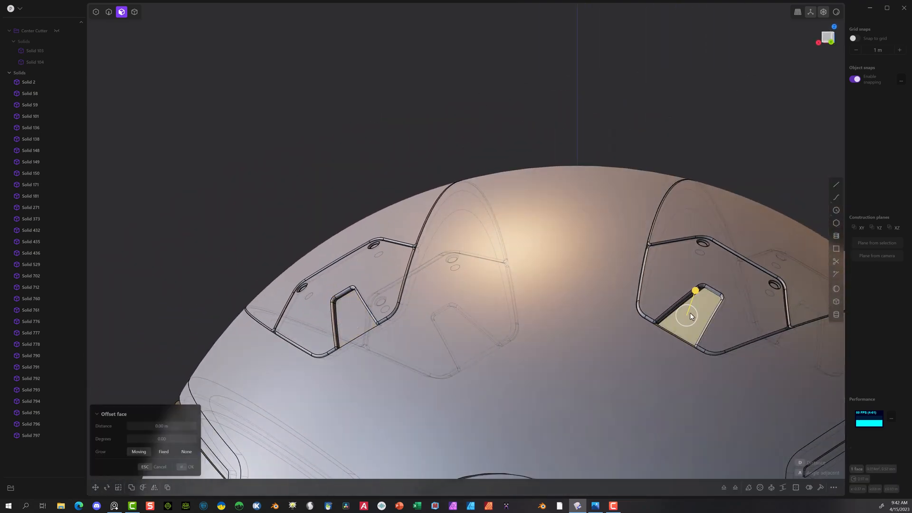
pyautogui.moveTo(695, 294); pyautogui.dragTo(694, 292)
pyautogui.scroll(4, 717, 304)
pyautogui.moveTo(687, 287); pyautogui.dragTo(701, 273, button='middle')
pyautogui.scroll(1, 702, 273)
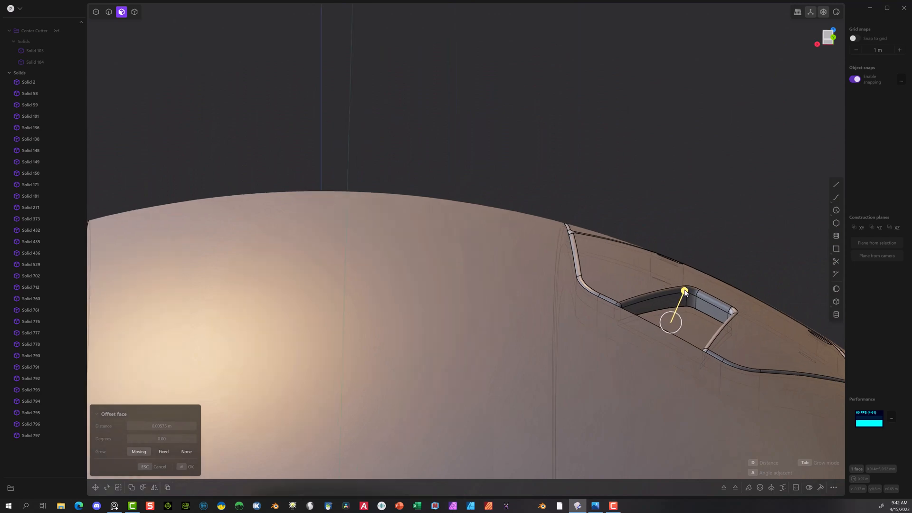
pyautogui.moveTo(685, 289); pyautogui.dragTo(686, 285)
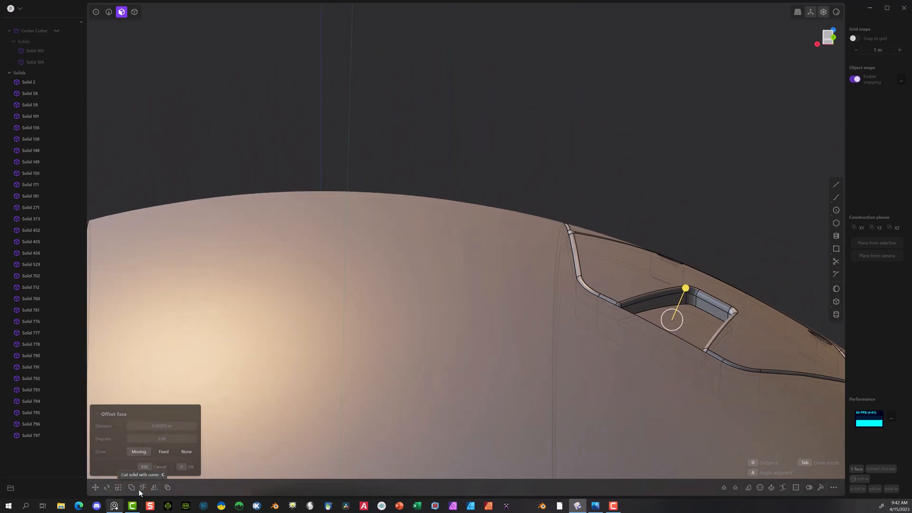
pyautogui.click(187, 468)
pyautogui.scroll(-3, 188, 327)
pyautogui.scroll(-3, 186, 292)
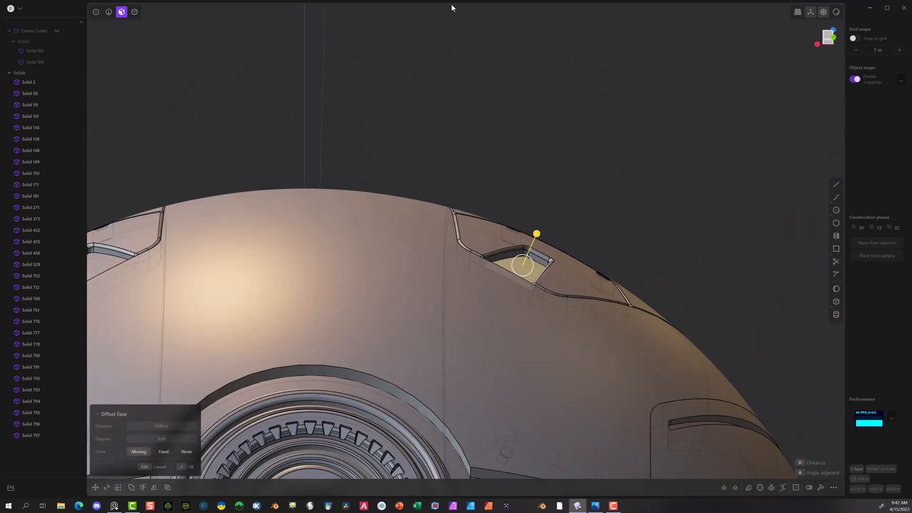
pyautogui.click(367, 97)
# Step: Delete Solid 792, the tapered notch insert in the plate opposite Solid 712
pyautogui.moveTo(367, 99); pyautogui.dragTo(442, 202, button='middle')
pyautogui.scroll(-7, 355, 195)
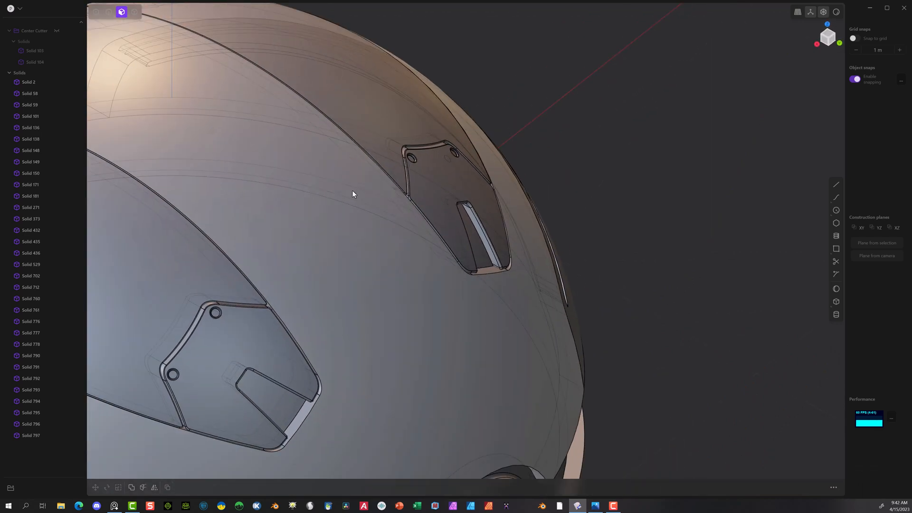
pyautogui.keyDown('shift'); pyautogui.moveTo(612, 205); pyautogui.dragTo(776, 208, button='middle'); pyautogui.keyUp('shift')
pyautogui.moveTo(158, 251); pyautogui.dragTo(304, 207, button='middle')
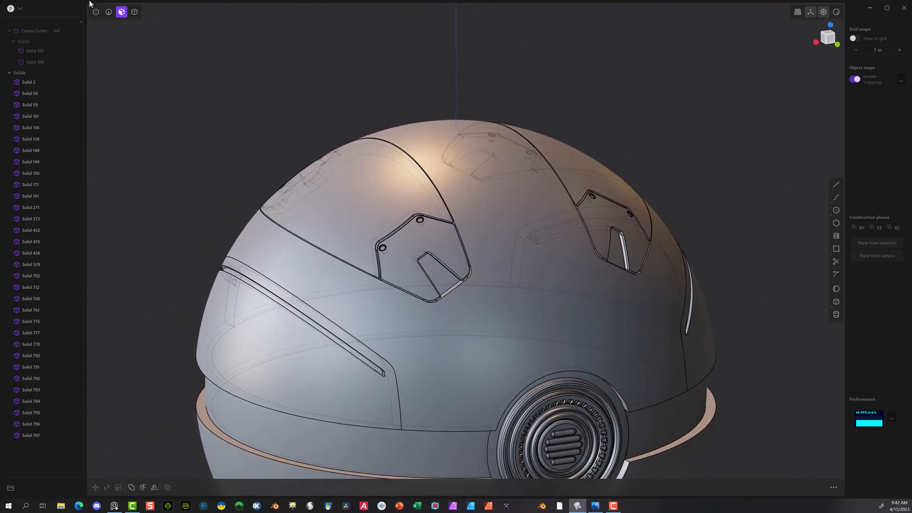
pyautogui.click(135, 13)
pyautogui.click(445, 279)
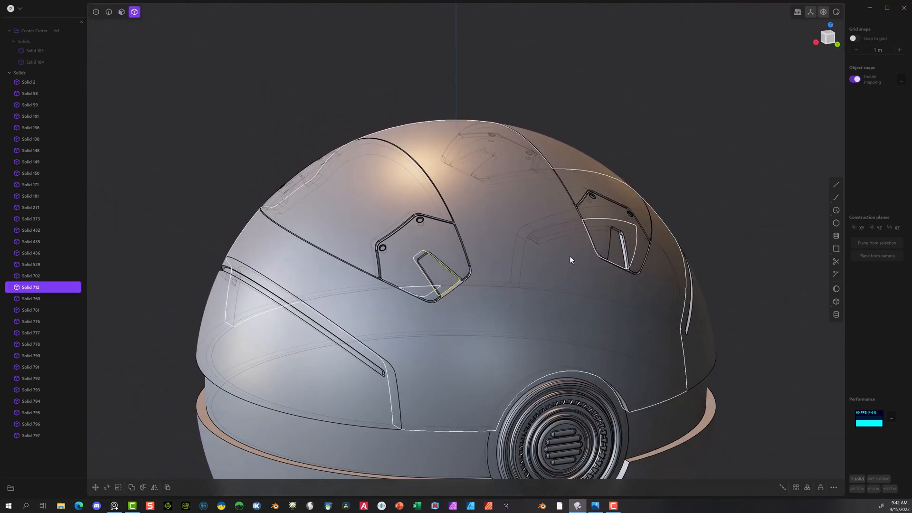
pyautogui.click(619, 251)
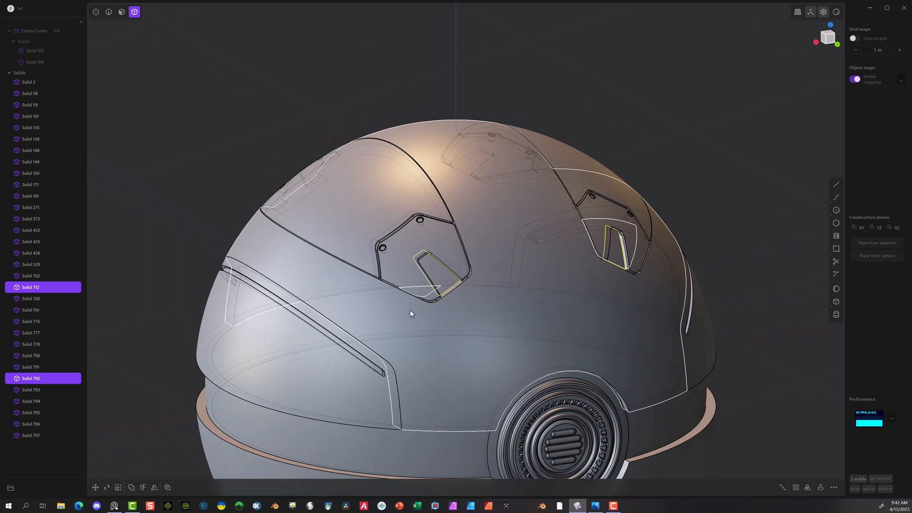
pyautogui.click(472, 83)
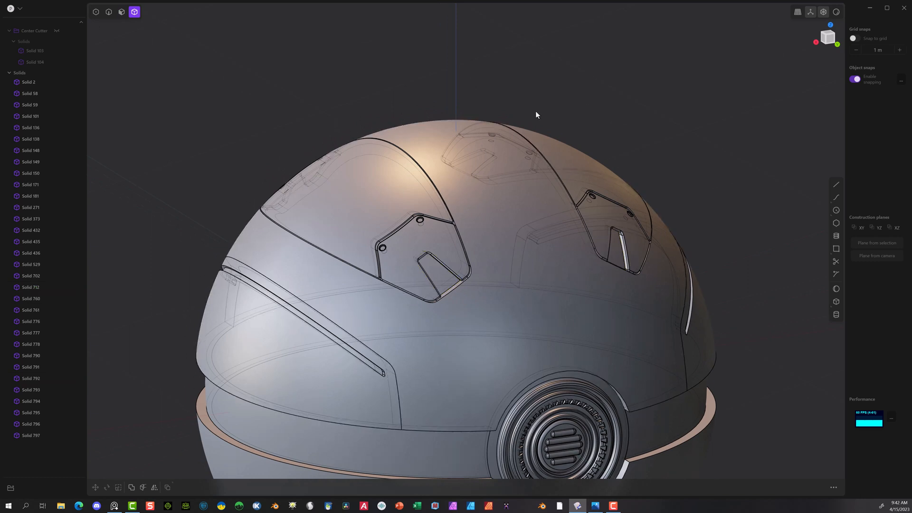
pyautogui.click(620, 259)
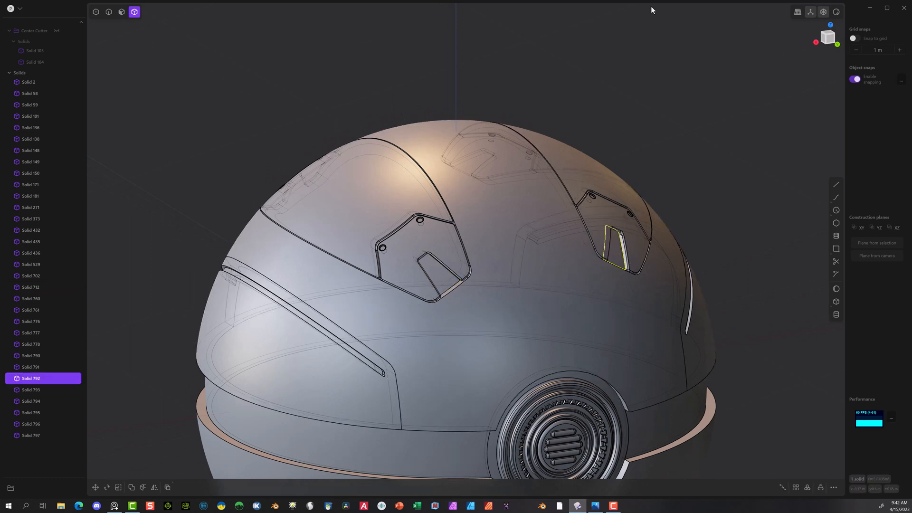
pyautogui.click(597, 128)
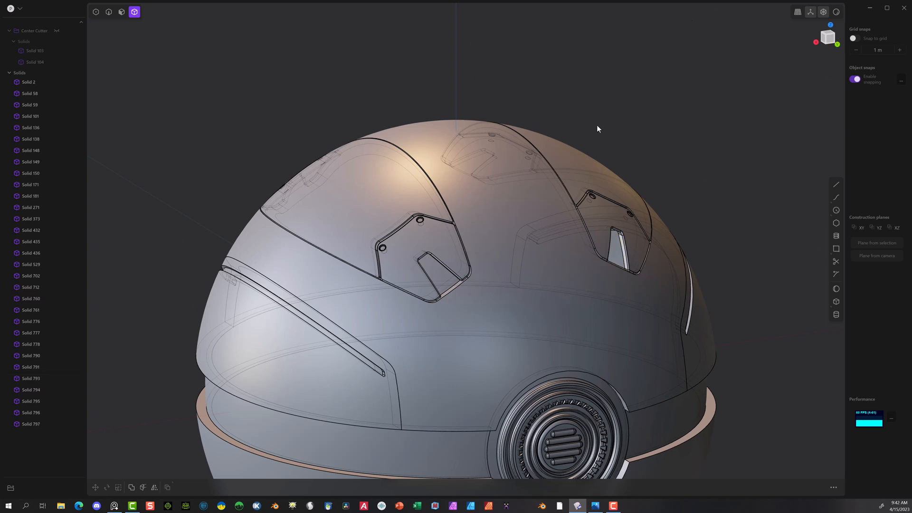
# Step: Mirror the raised notch insert, Solid 712, across the X axis into the opposite plate's notch
pyautogui.click(449, 273)
pyautogui.scroll(-5, 280, 422)
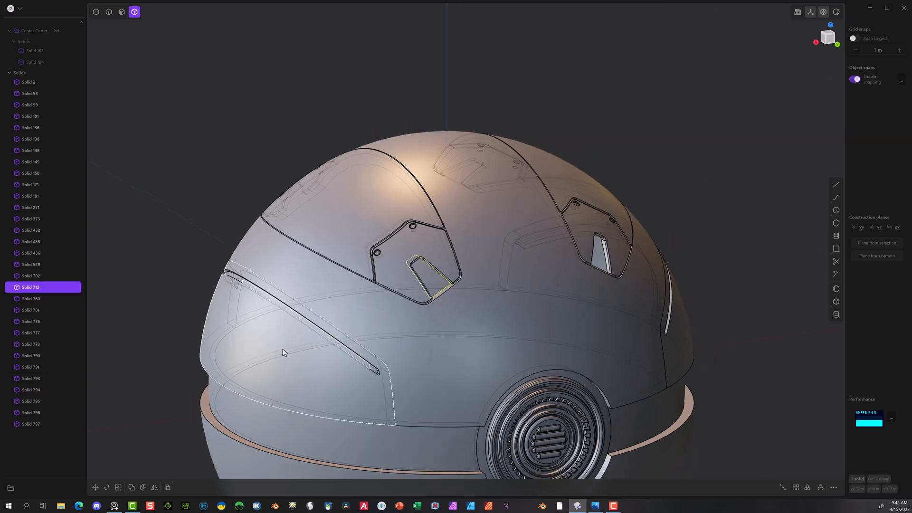
pyautogui.click(154, 487)
pyautogui.click(403, 364)
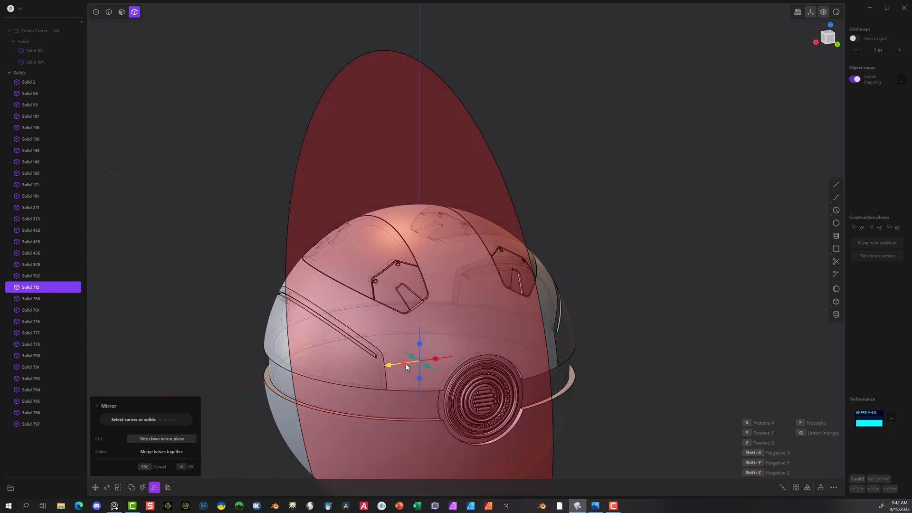
pyautogui.click(186, 466)
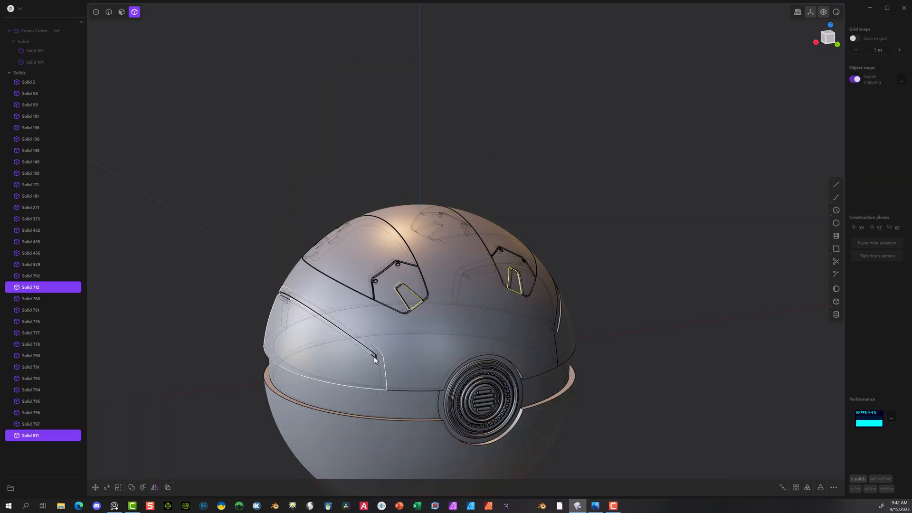
# Step: Mirror both notch inserts across the Y axis into the plates on the dome's far side and clear the selection
pyautogui.click(154, 487)
pyautogui.click(429, 369)
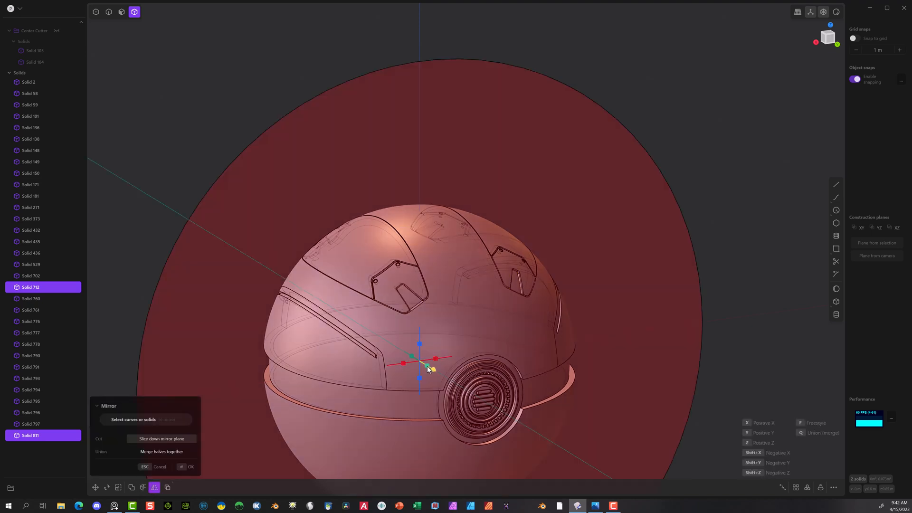
pyautogui.click(186, 466)
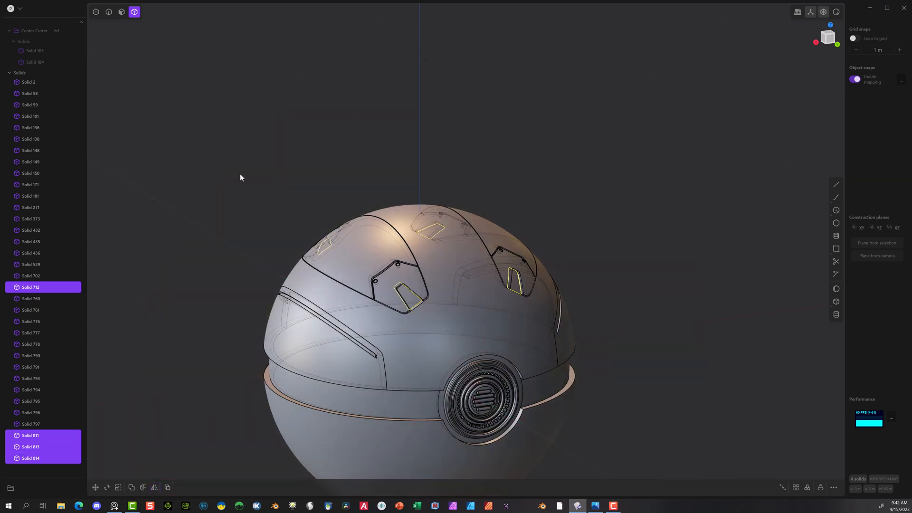
pyautogui.moveTo(240, 172); pyautogui.dragTo(480, 180, button='middle')
pyautogui.press('Escape')
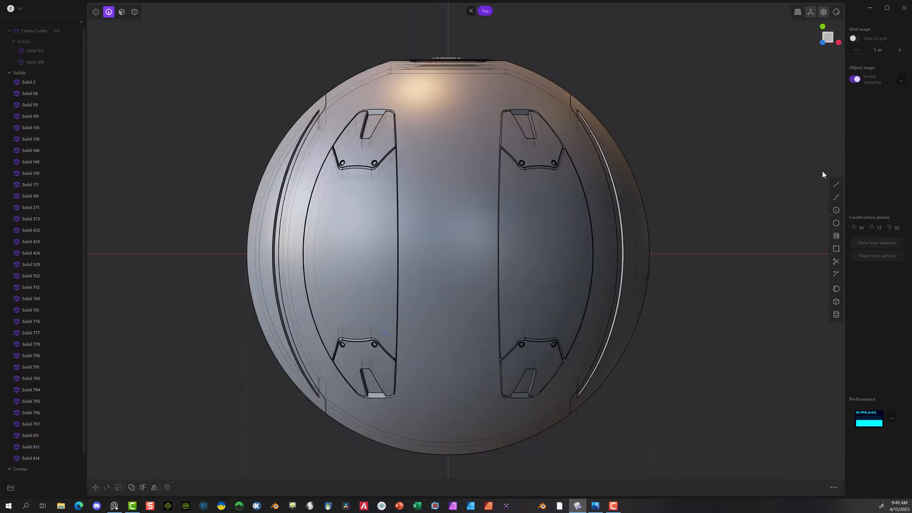
# Step: Draw a line about 2.65 m long along the X axis across the whole sphere in the Top view
pyautogui.click(835, 185)
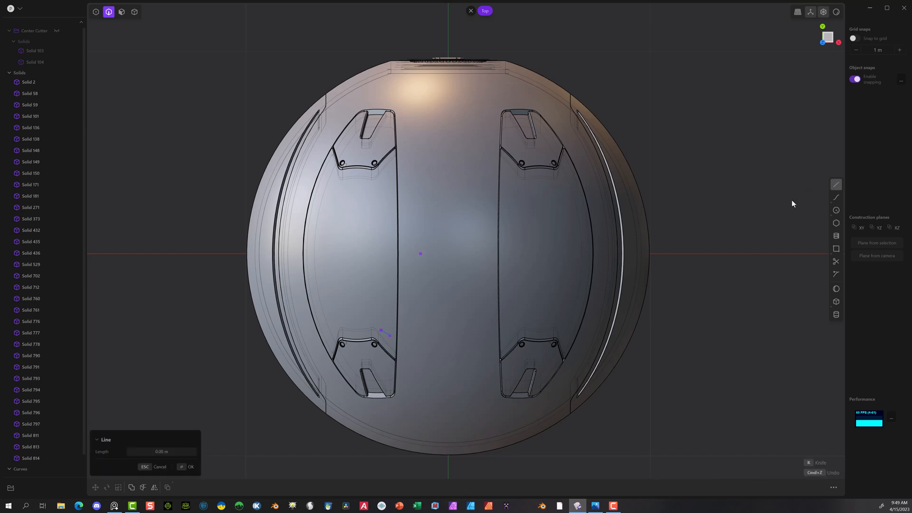
pyautogui.click(711, 253)
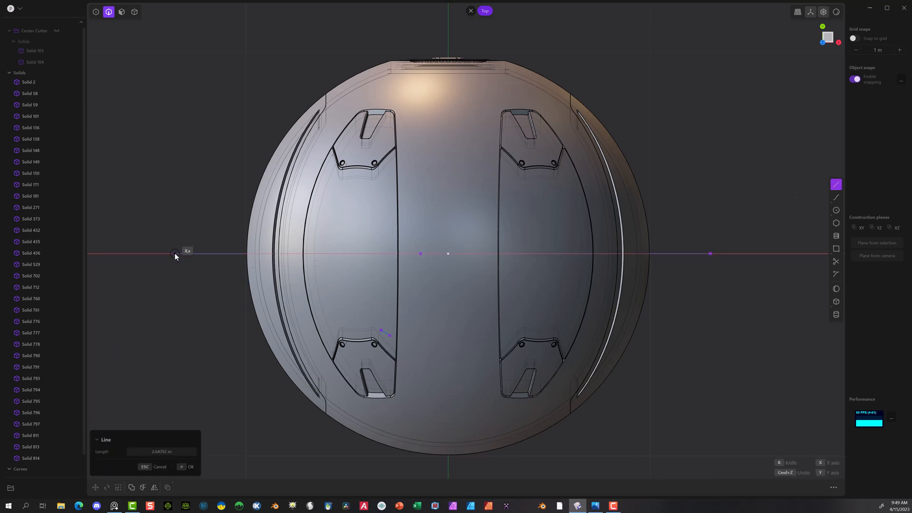
pyautogui.click(175, 253)
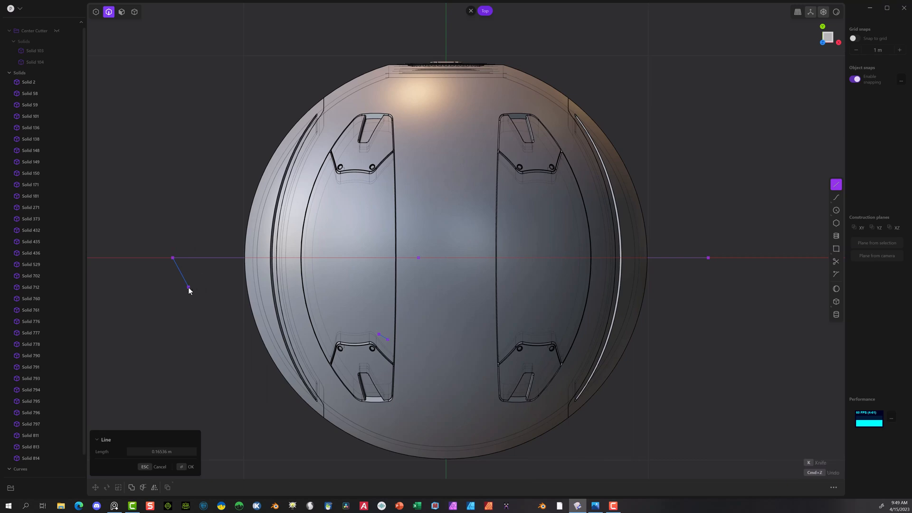
pyautogui.press('Return')
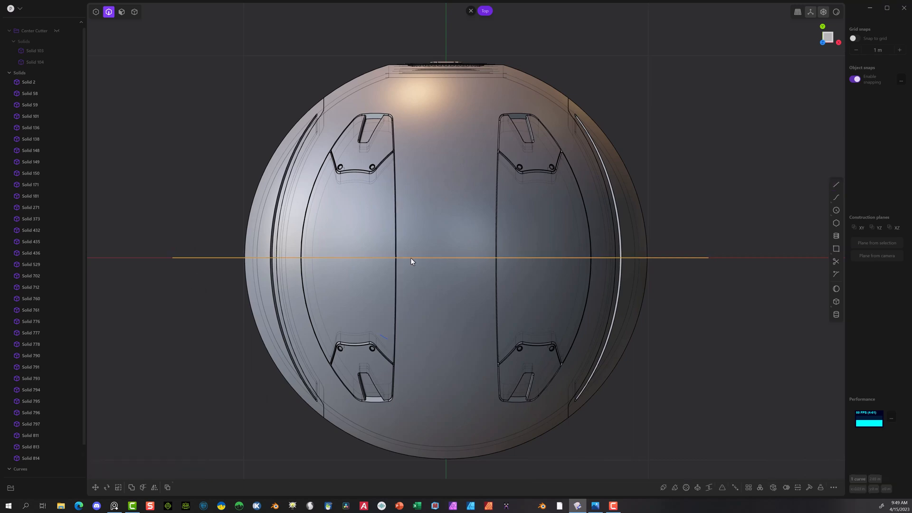
# Step: Draw a bent line from the X axis straight up, then diagonally to the left plate's inner edge below its insert, in the Top view
pyautogui.click(836, 185)
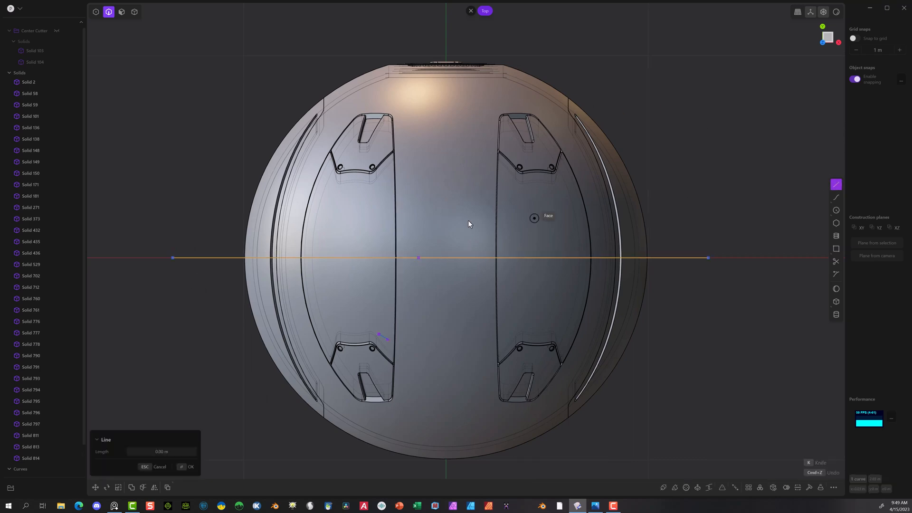
pyautogui.scroll(5, 468, 221)
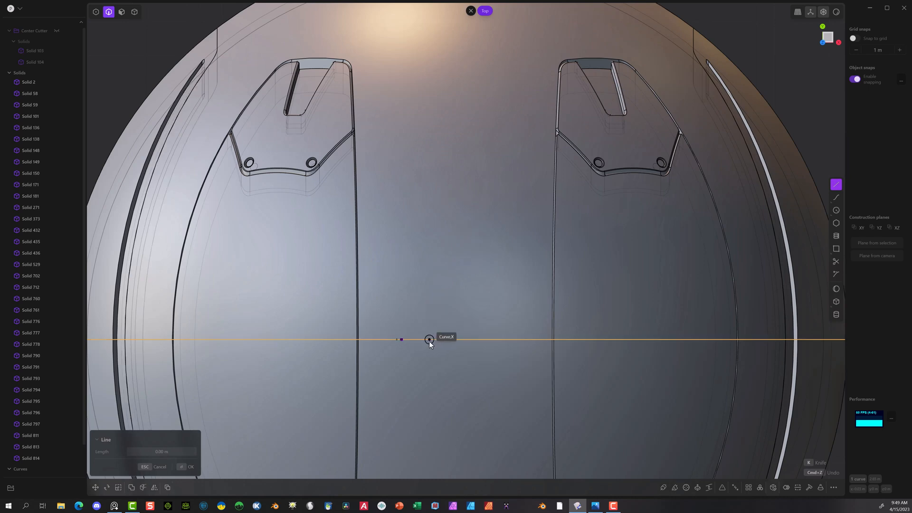
pyautogui.click(428, 340)
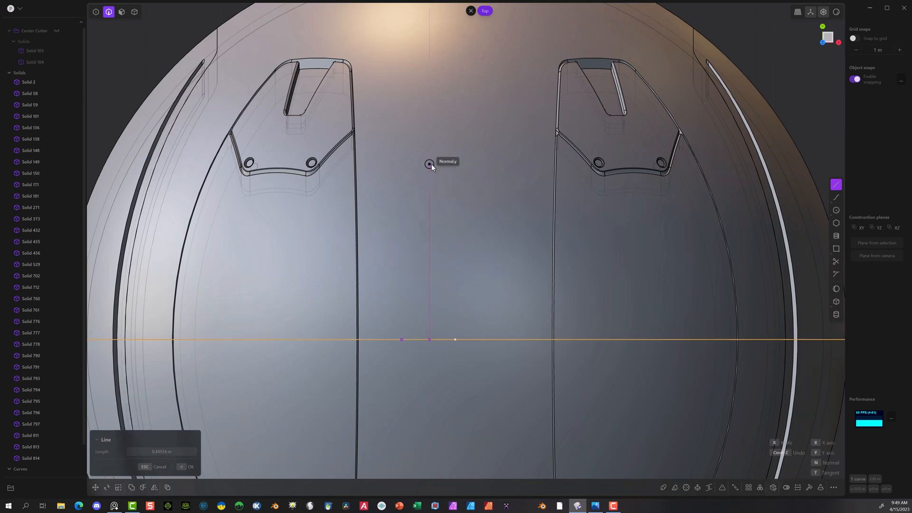
pyautogui.click(429, 201)
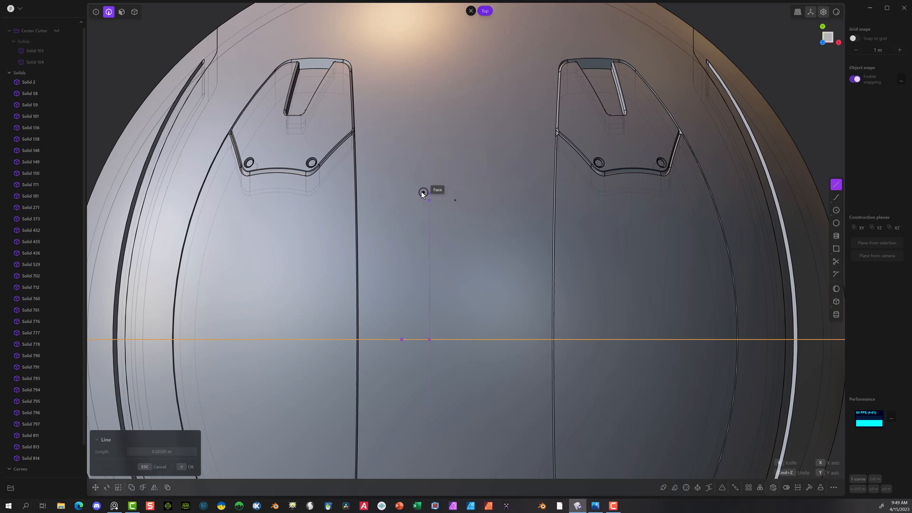
pyautogui.click(357, 156)
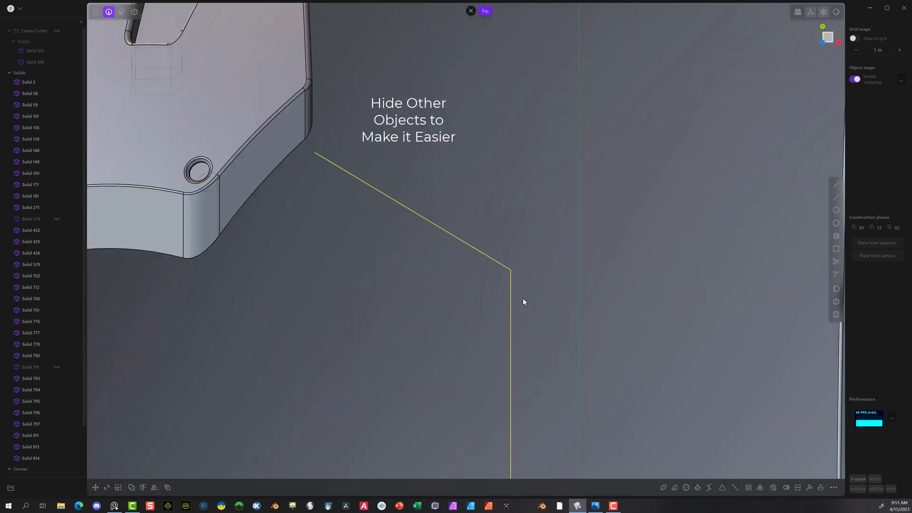
# Step: Duplicate the bent line with an offset of about -0.019 m in X and -0.015 m in Y
pyautogui.scroll(-6, 524, 301)
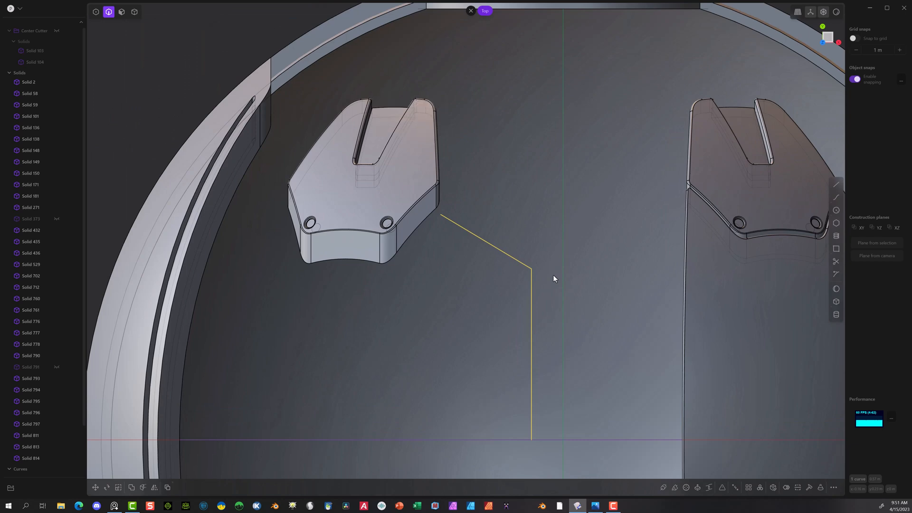
pyautogui.press('g')
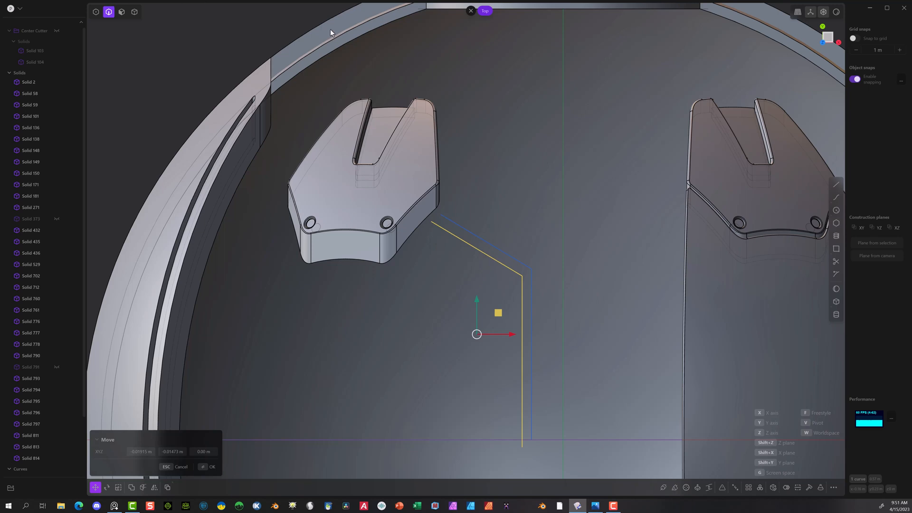
pyautogui.click(203, 467)
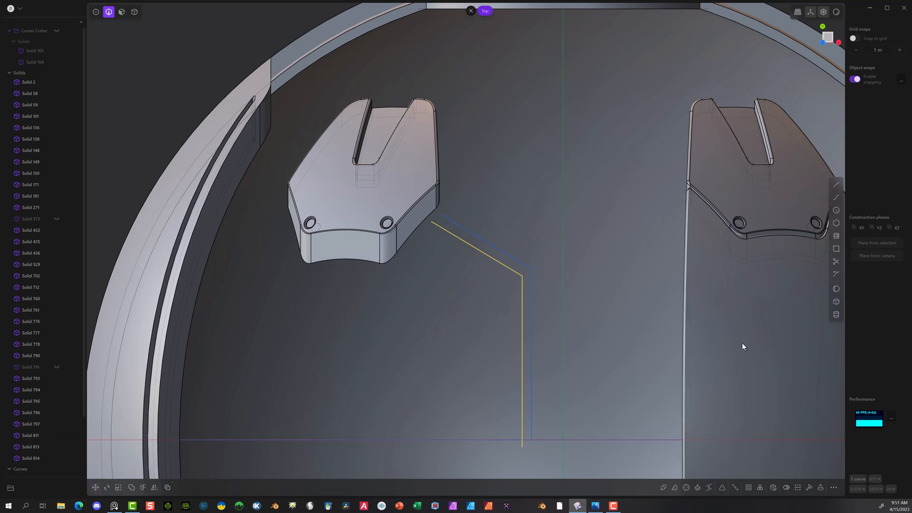
# Step: Close both open ends between the two bent lines with short connecting lines to form a narrow strip outline
pyautogui.click(835, 184)
pyautogui.click(532, 439)
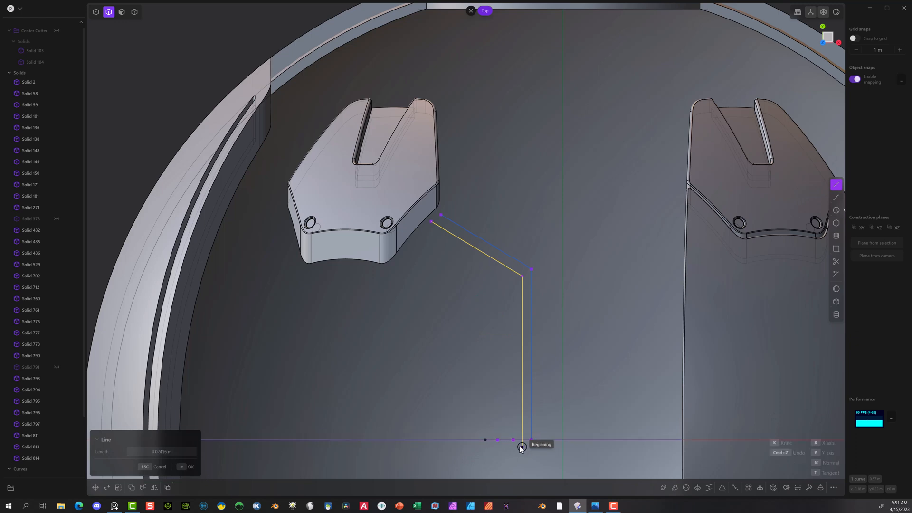
pyautogui.click(522, 446)
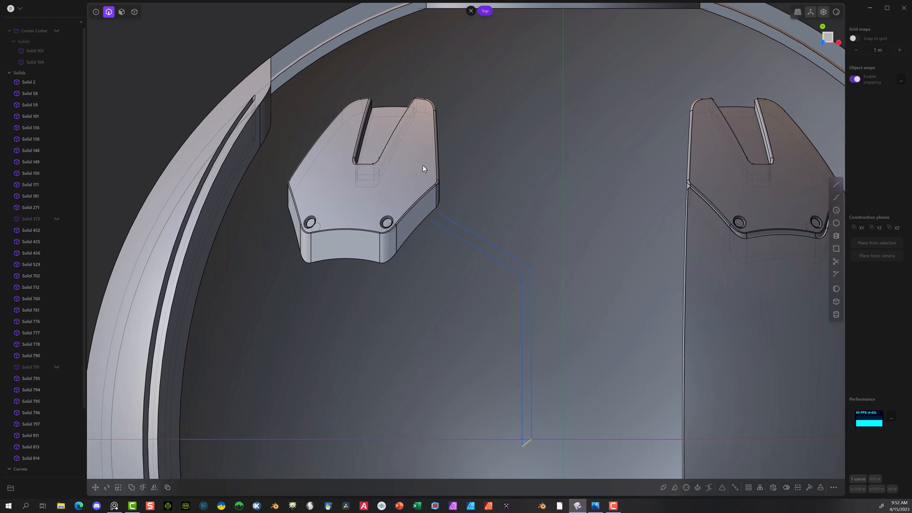
pyautogui.click(836, 187)
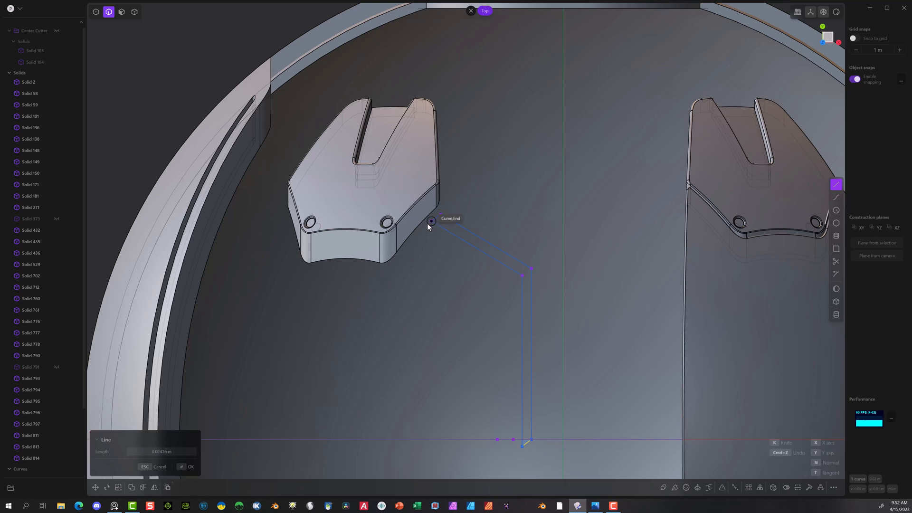
pyautogui.press('Escape')
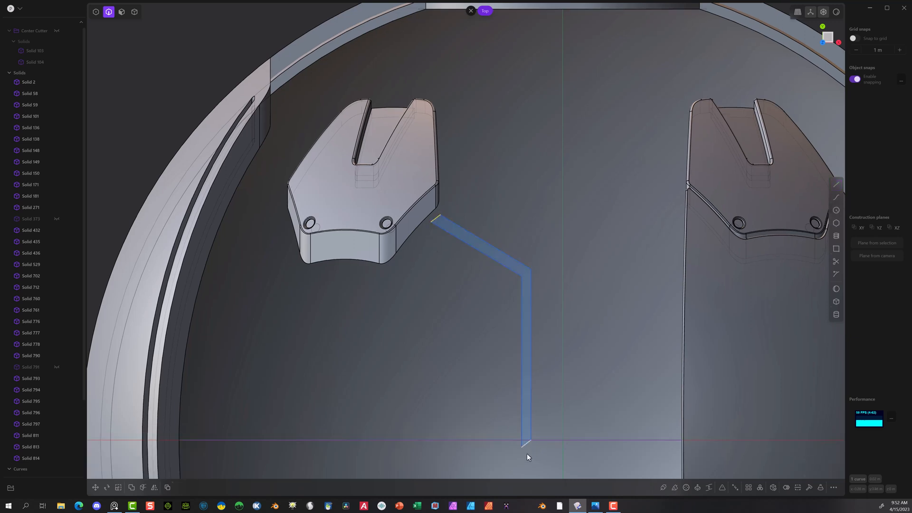
# Step: Mirror the closed strip outline across the Y axis, and mirror both strips across the X axis
pyautogui.click(521, 416)
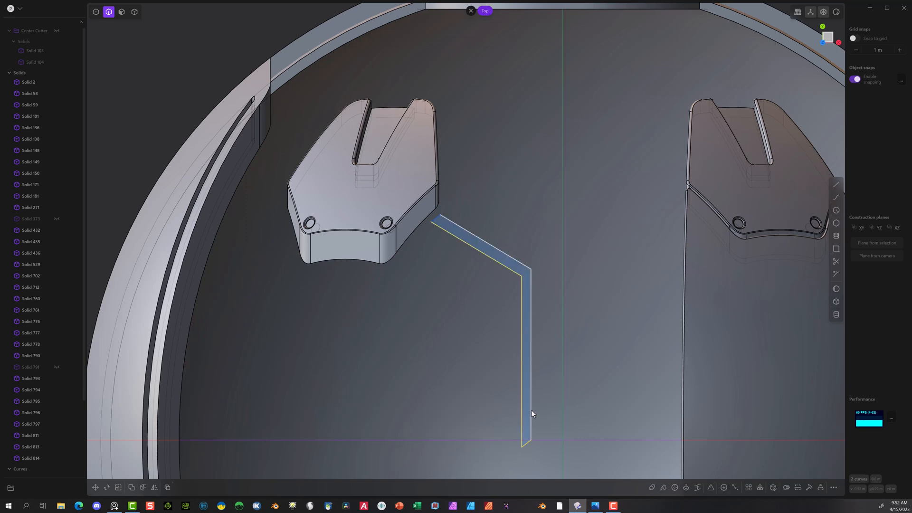
pyautogui.click(433, 223)
pyautogui.scroll(-1, 432, 311)
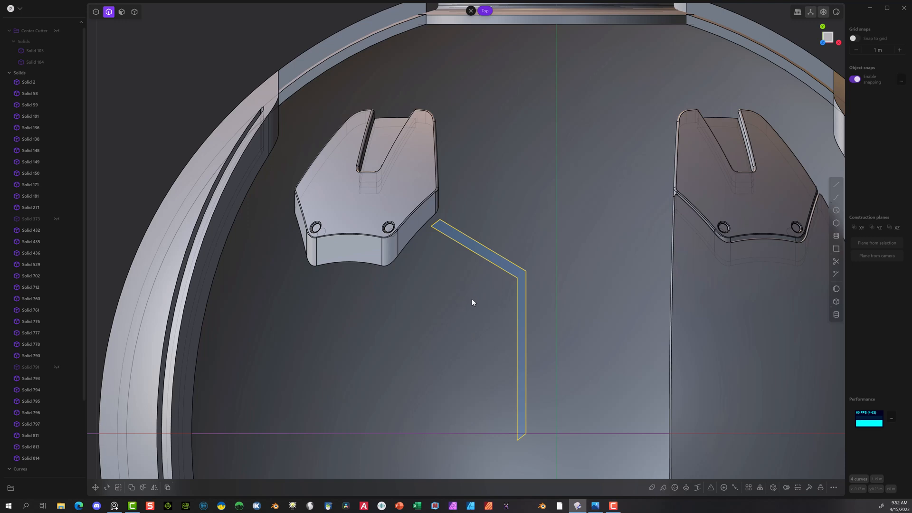
pyautogui.scroll(-3, 517, 371)
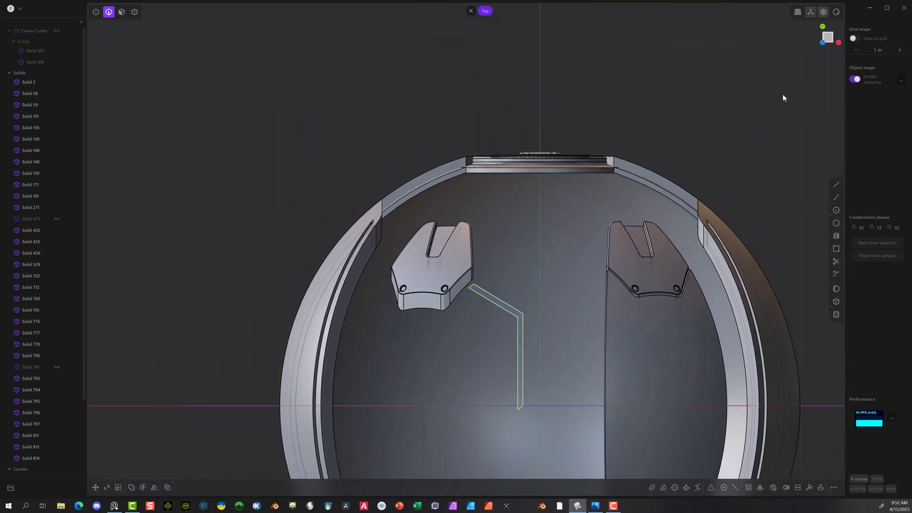
pyautogui.click(154, 487)
pyautogui.click(523, 406)
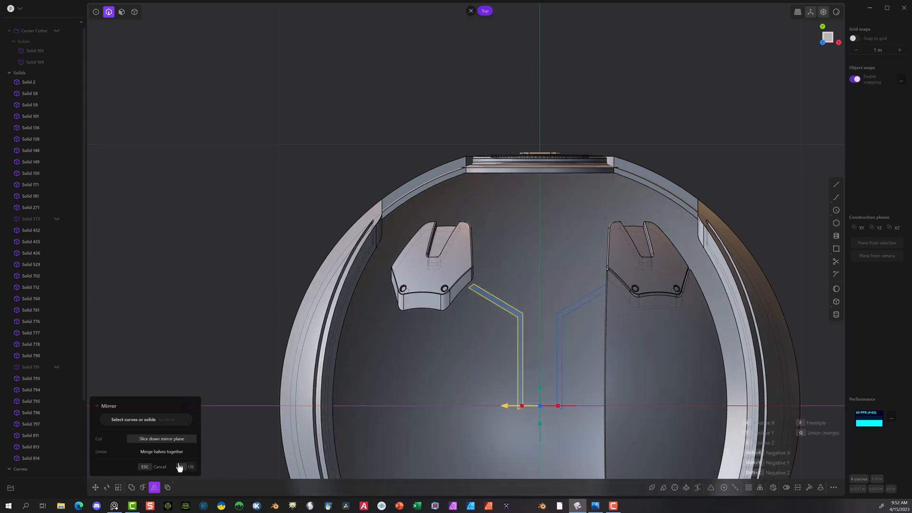
pyautogui.click(186, 466)
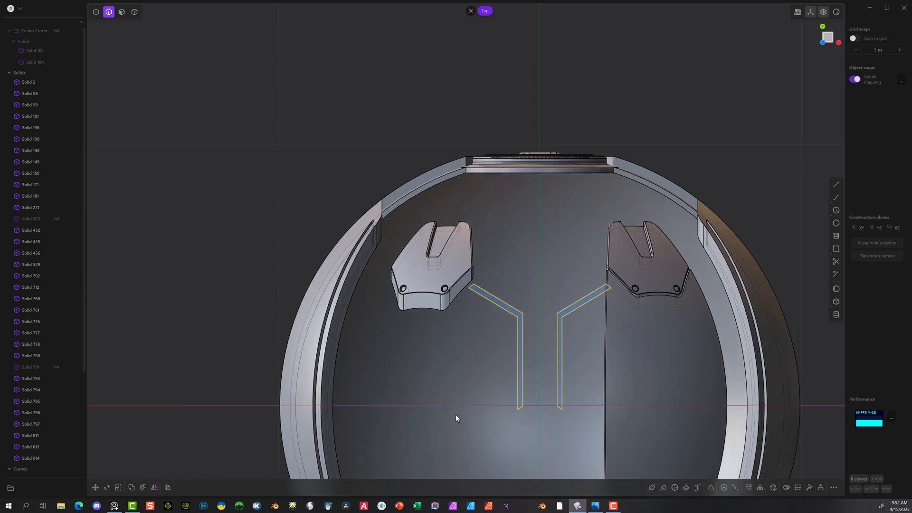
pyautogui.click(155, 488)
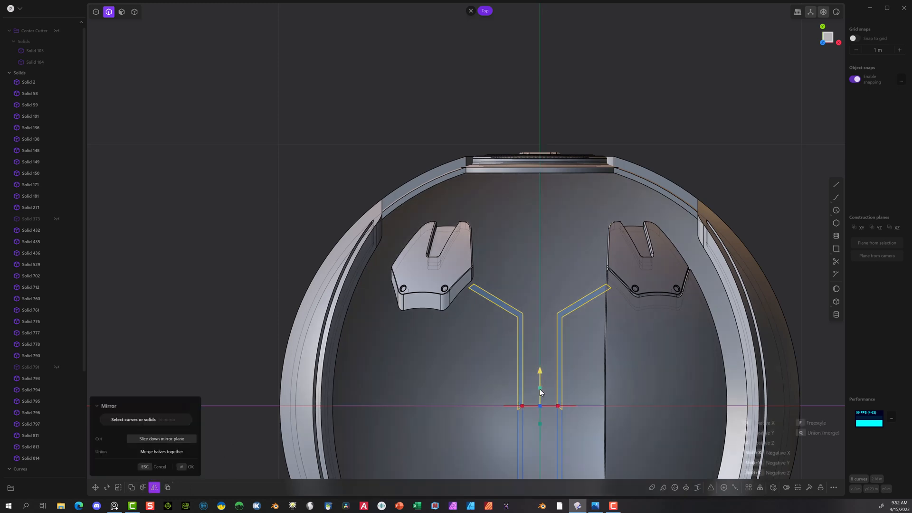
pyautogui.click(185, 466)
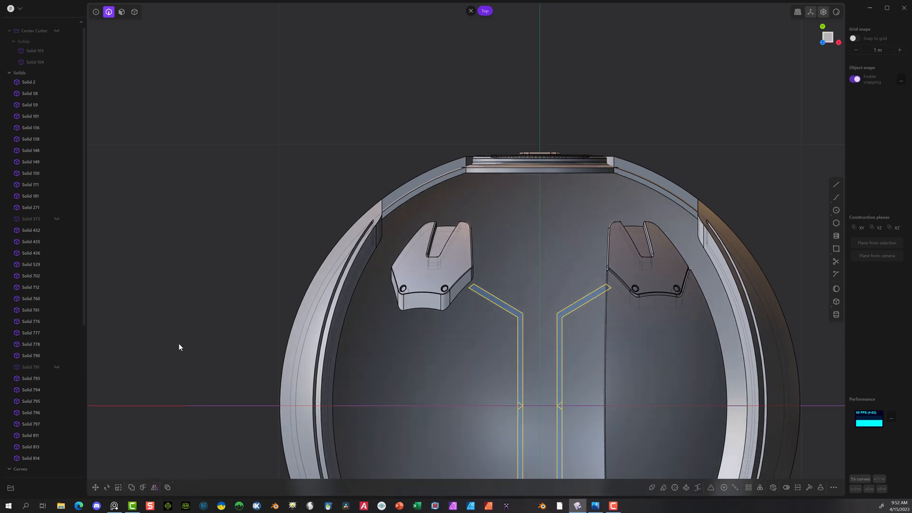
# Step: Move the mirrored strip outlines about 1.6 m up along Z, above the sphere
pyautogui.scroll(-2, 194, 337)
pyautogui.moveTo(204, 332); pyautogui.dragTo(298, 353, button='middle')
pyautogui.moveTo(404, 415); pyautogui.dragTo(456, 362, button='middle')
pyautogui.click(96, 487)
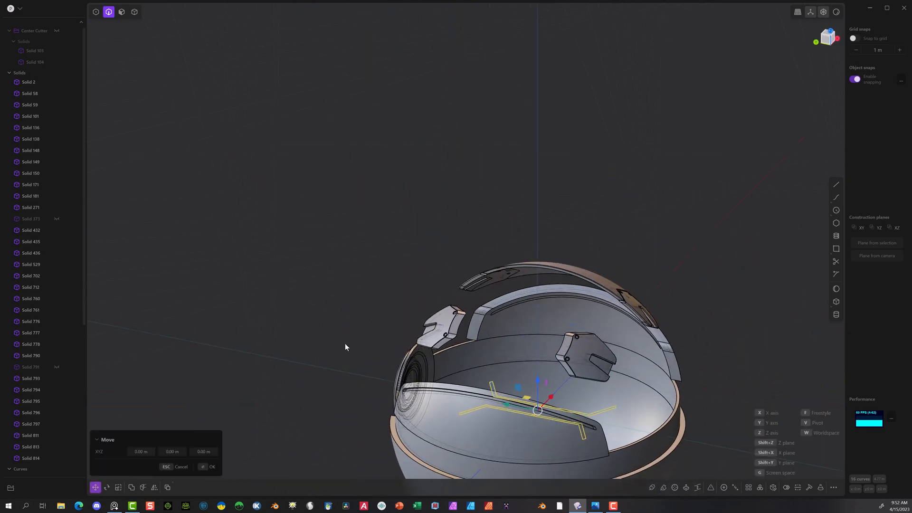
pyautogui.moveTo(537, 377); pyautogui.dragTo(510, 138)
pyautogui.moveTo(669, 177); pyautogui.dragTo(594, 189, button='middle')
pyautogui.scroll(5, 355, 66)
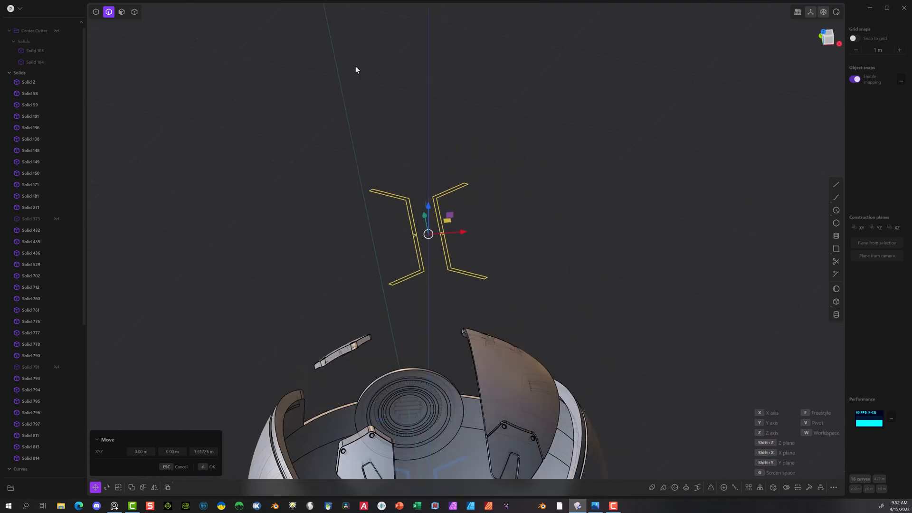
pyautogui.click(826, 34)
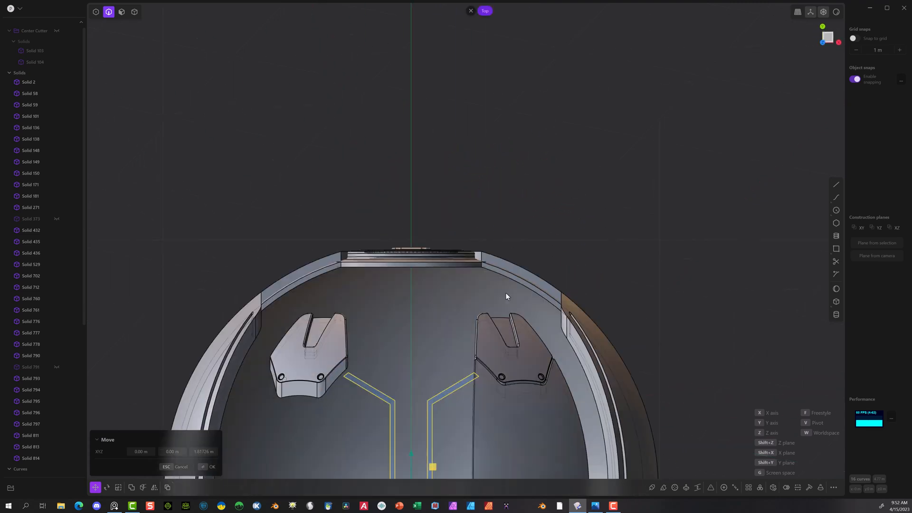
pyautogui.keyDown('shift'); pyautogui.moveTo(458, 233); pyautogui.dragTo(457, 4, button='middle'); pyautogui.keyUp('shift')
pyautogui.scroll(8, 407, 305)
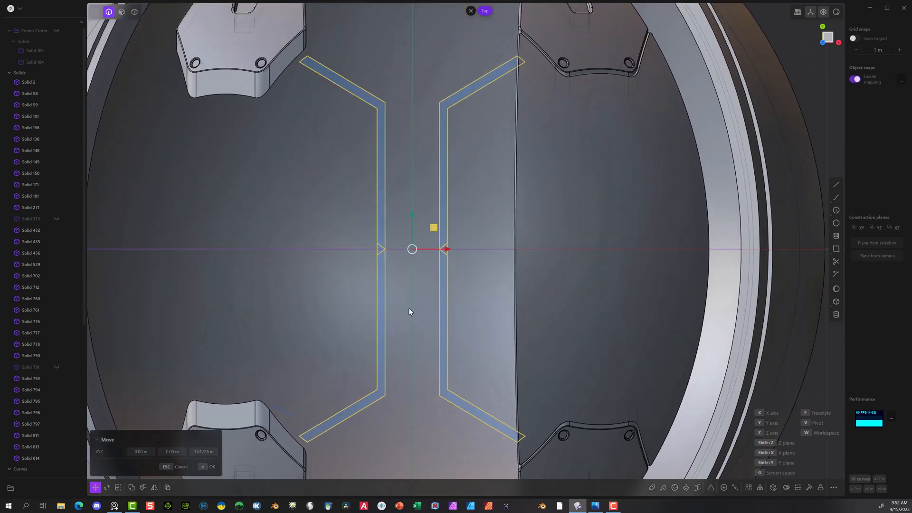
# Step: Trim the short crossing lines where the two halves of the left strip outline meet at the X axis
pyautogui.scroll(4, 375, 236)
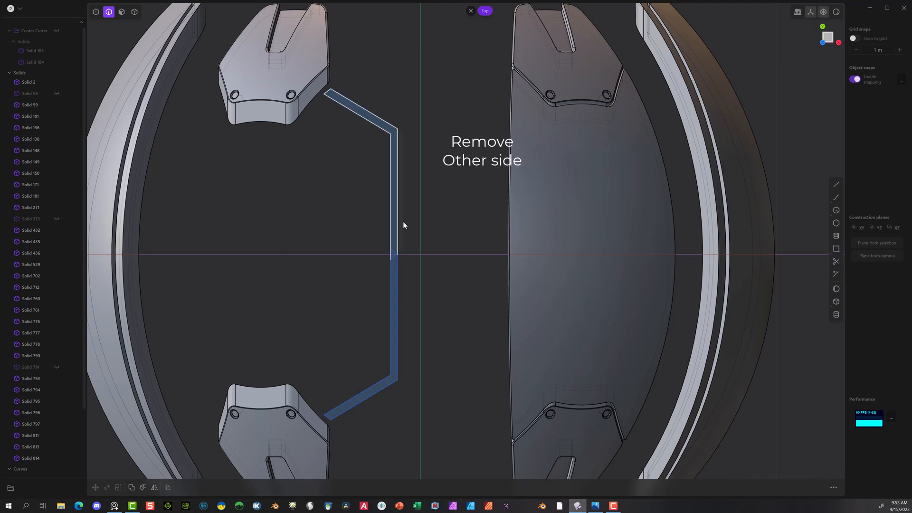
pyautogui.scroll(8, 395, 252)
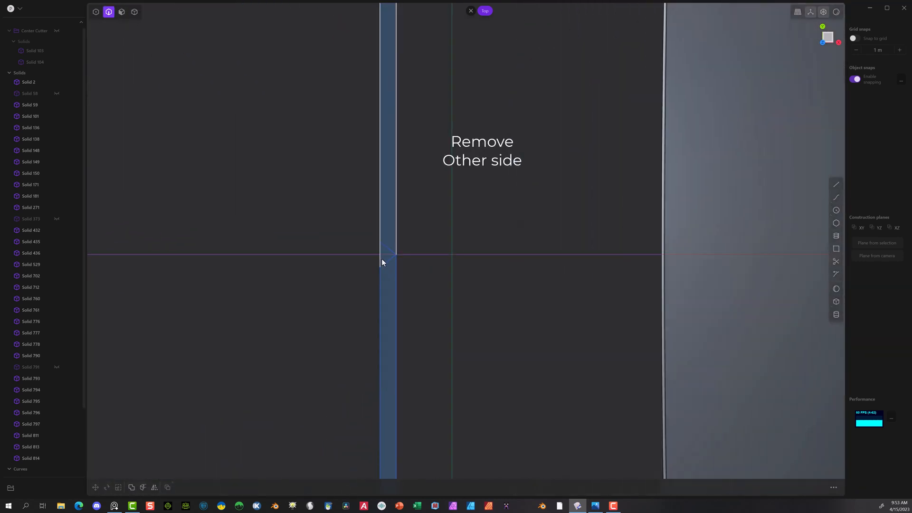
pyautogui.press('t')
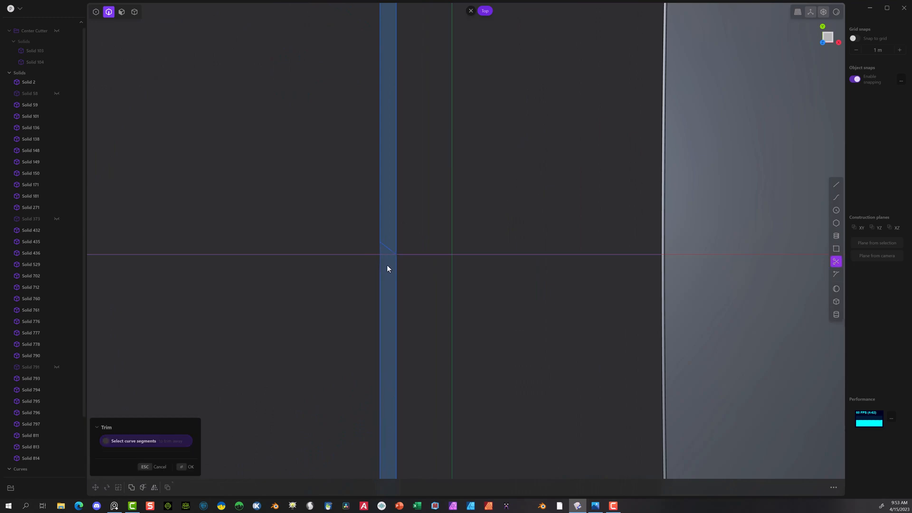
pyautogui.click(389, 248)
pyautogui.scroll(-6, 414, 250)
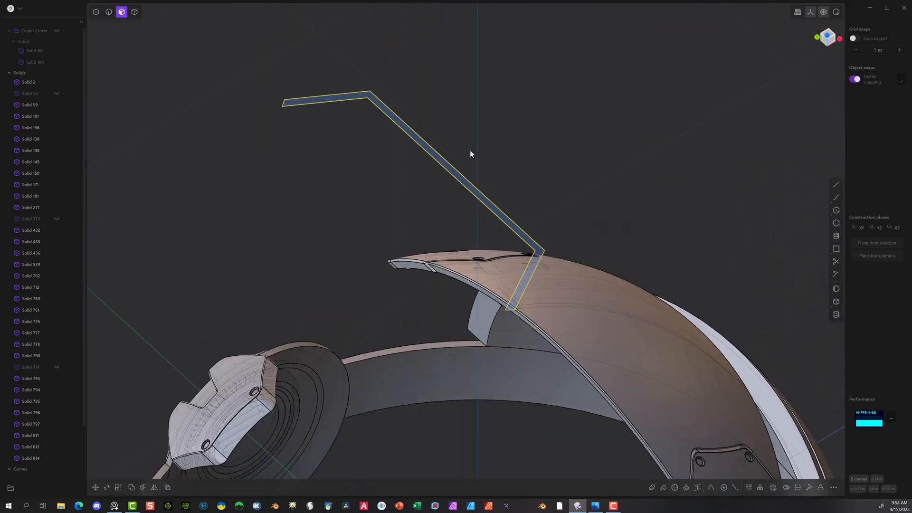
# Step: Delete the vertices at the middle of the left strip outline and the leftover point near the X axis
pyautogui.click(96, 12)
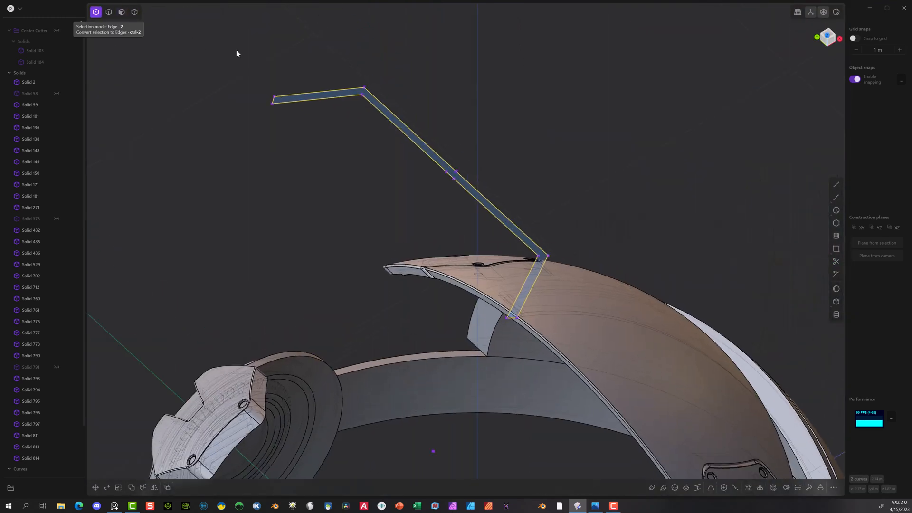
pyautogui.moveTo(479, 161); pyautogui.dragTo(427, 191)
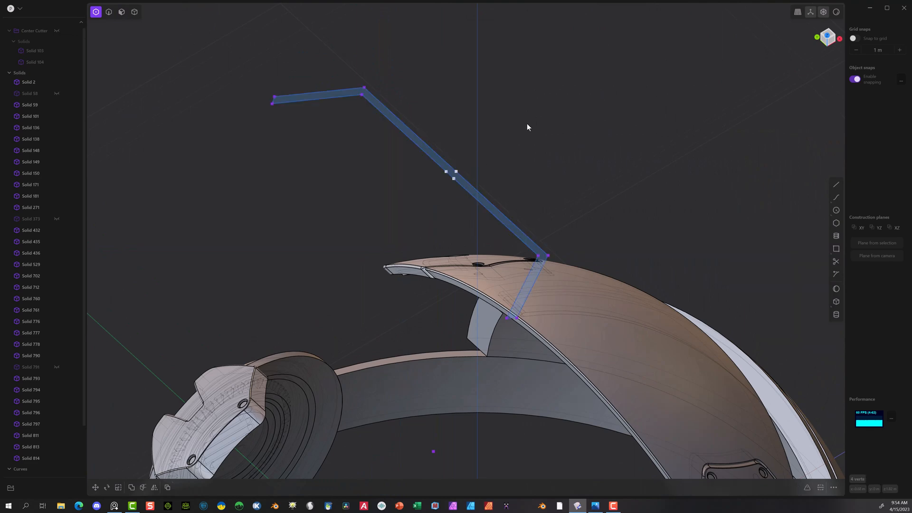
pyautogui.press('Delete')
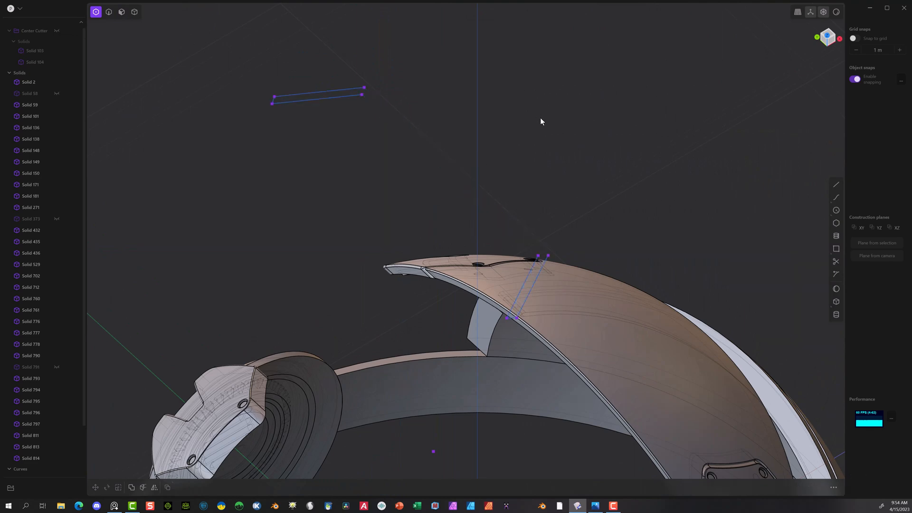
pyautogui.moveTo(542, 130); pyautogui.dragTo(603, 96, button='middle')
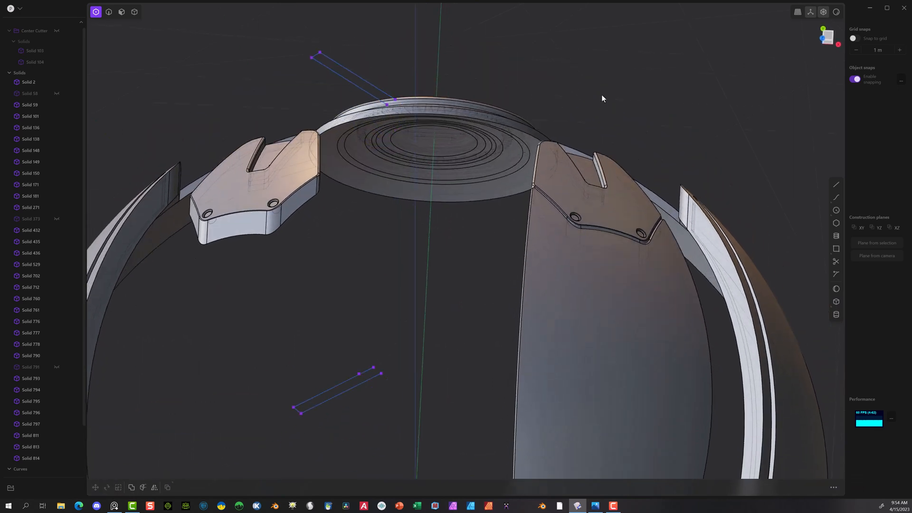
pyautogui.click(823, 44)
pyautogui.moveTo(300, 314); pyautogui.dragTo(446, 334)
pyautogui.press('Delete')
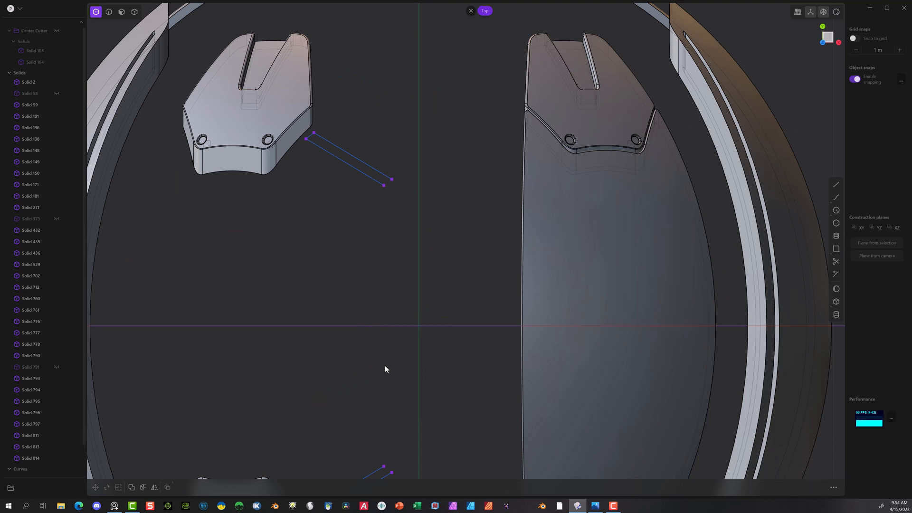
# Step: Draw two parallel lines along Y joining the open inner ends of the upper and lower halves of the left strip
pyautogui.scroll(-2, 408, 286)
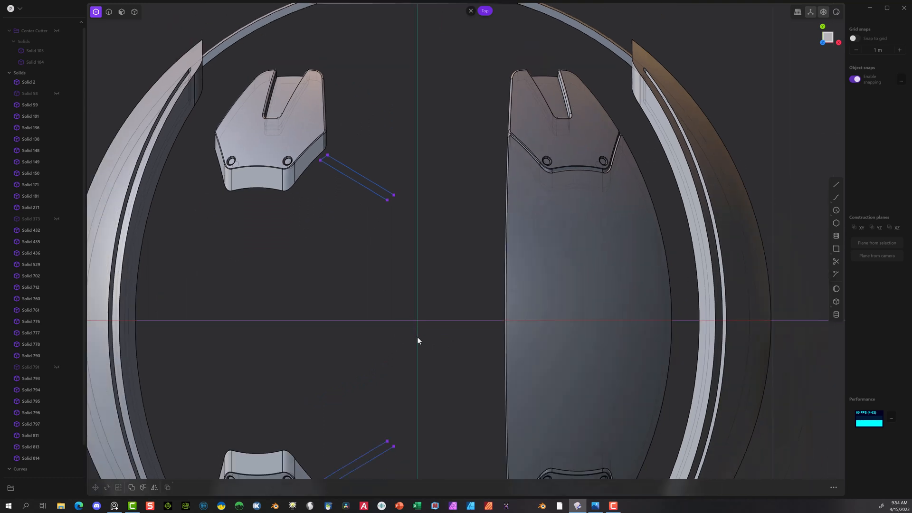
pyautogui.click(835, 184)
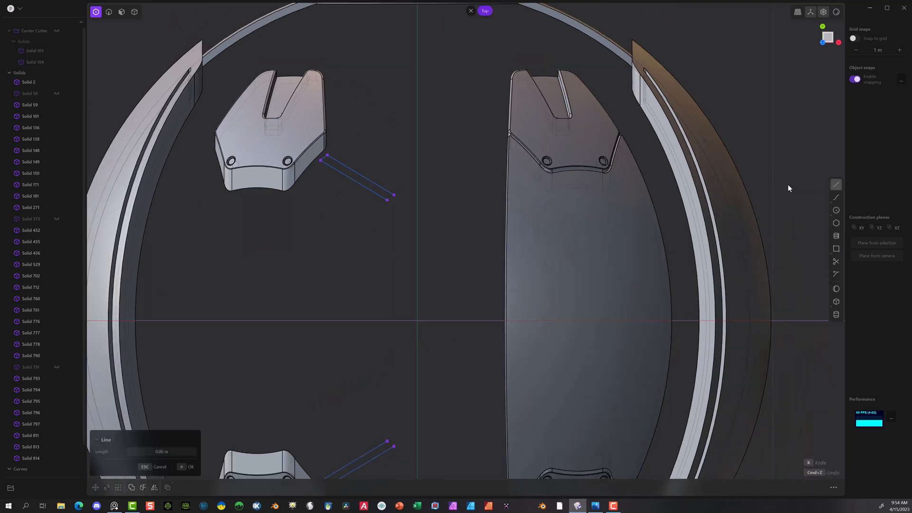
pyautogui.click(387, 200)
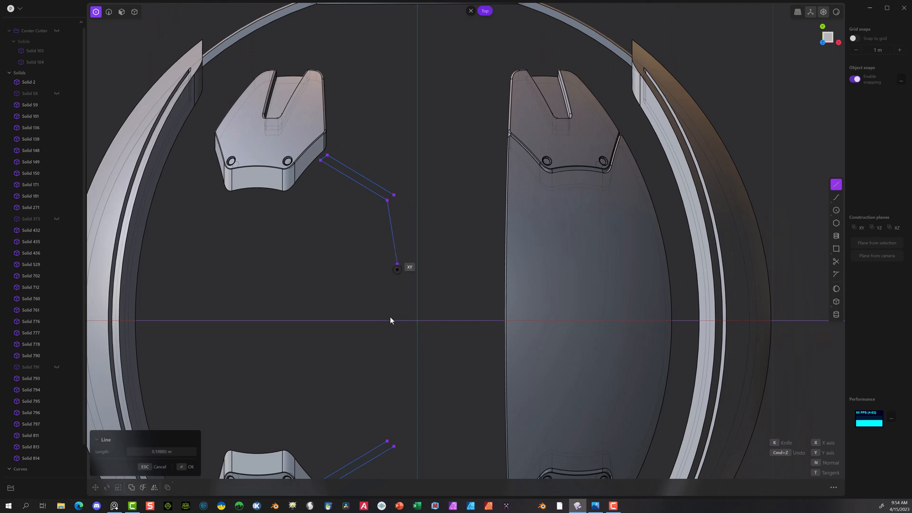
pyautogui.click(387, 441)
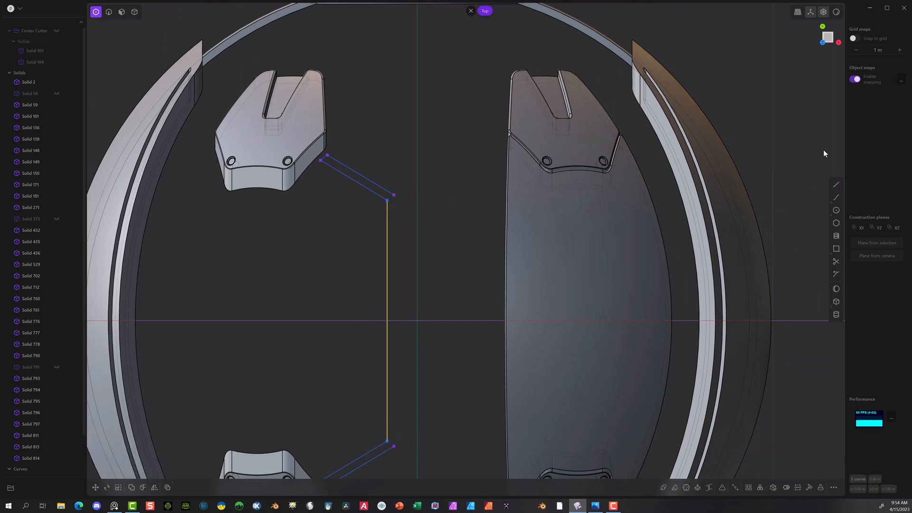
pyautogui.click(836, 184)
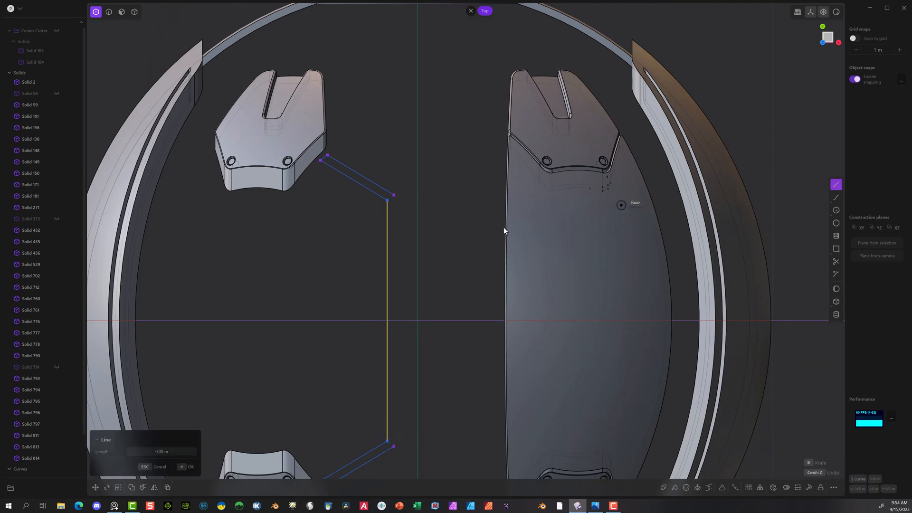
pyautogui.click(397, 195)
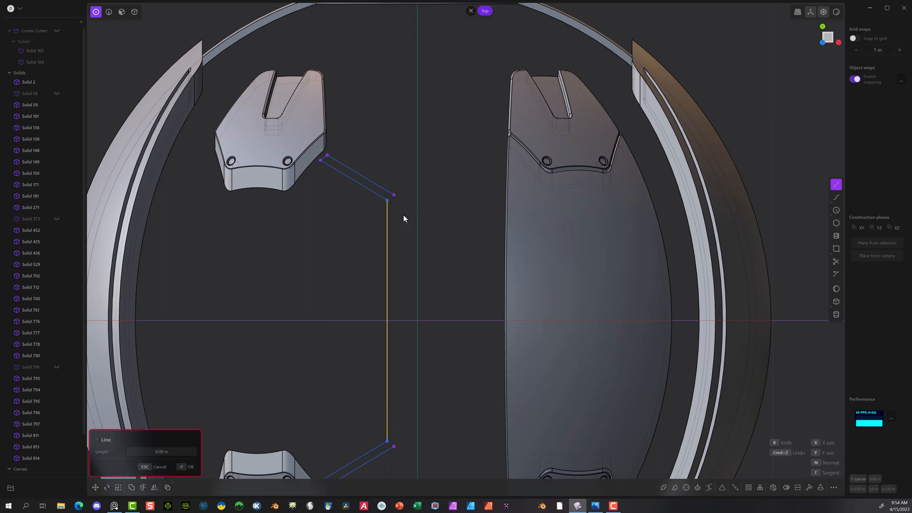
pyautogui.click(394, 448)
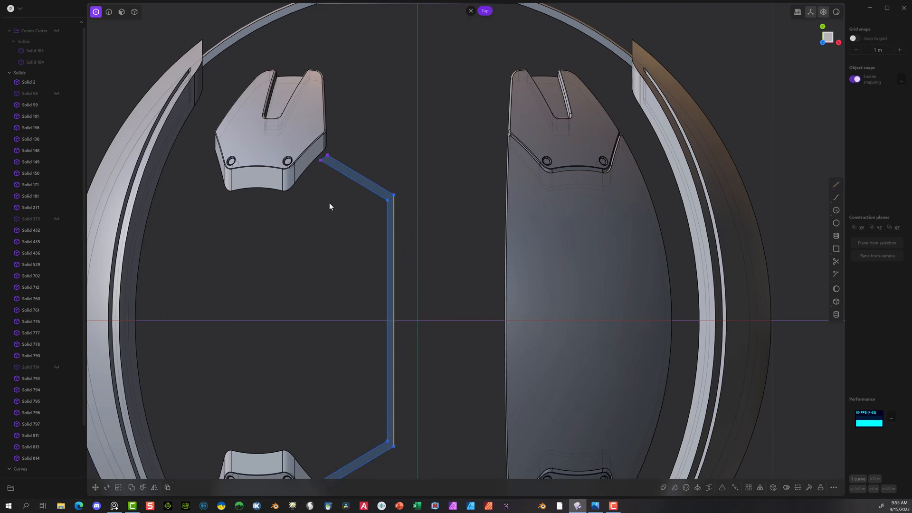
# Step: Select every segment of the left strip outline and join them into one closed curve
pyautogui.click(108, 12)
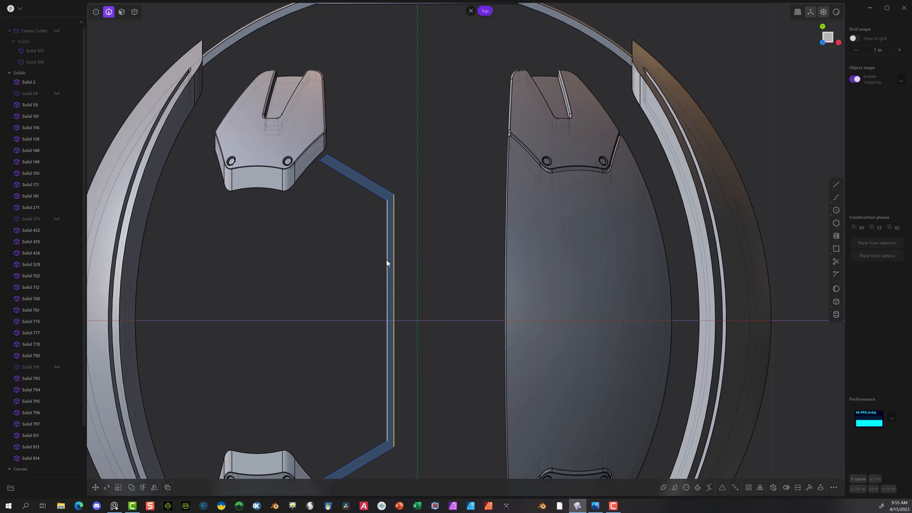
pyautogui.click(369, 188)
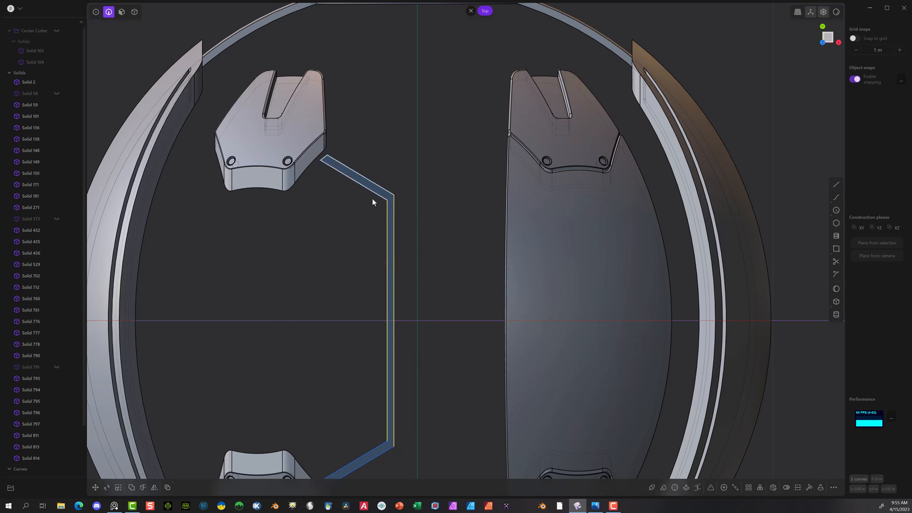
pyautogui.click(379, 449)
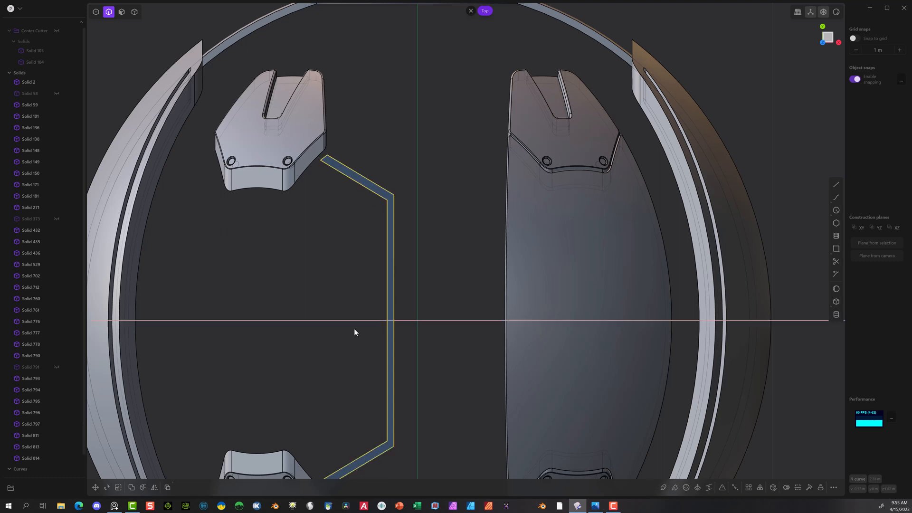
pyautogui.click(334, 242)
pyautogui.click(389, 232)
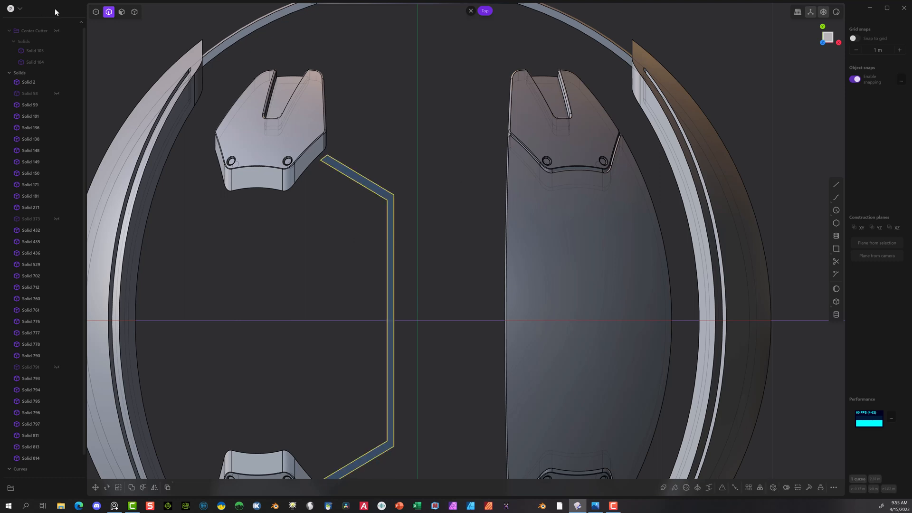
pyautogui.click(96, 12)
# Step: Fillet the four corner vertices where the strip outline bends toward its angled ends
pyautogui.moveTo(429, 306); pyautogui.dragTo(426, 416)
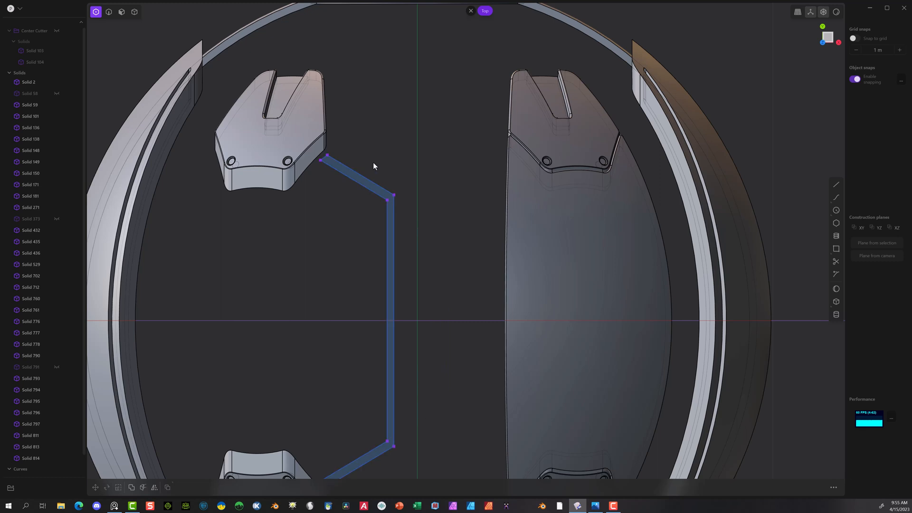
pyautogui.moveTo(373, 165); pyautogui.dragTo(403, 454)
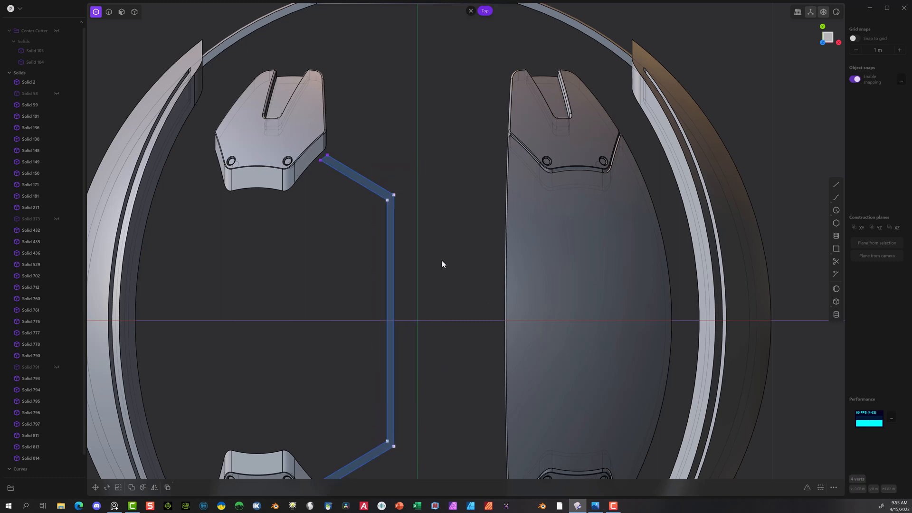
pyautogui.press('f')
pyautogui.click(458, 261)
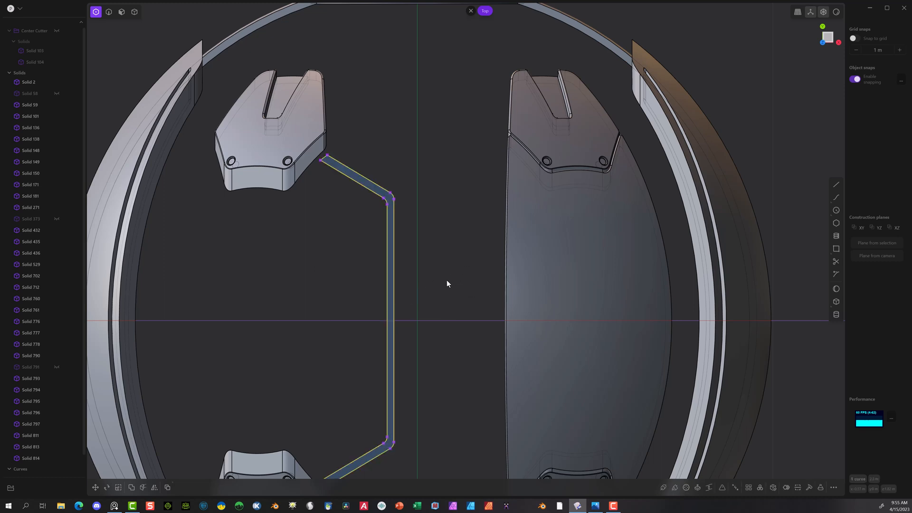
pyautogui.click(331, 369)
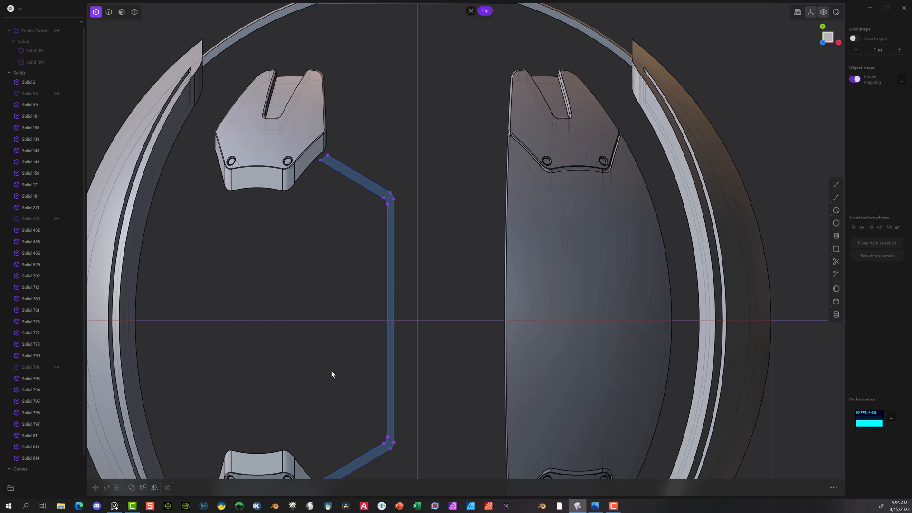
# Step: Move the four outer end vertices of the strip outline about 0.03 m along negative X
pyautogui.scroll(-4, 331, 369)
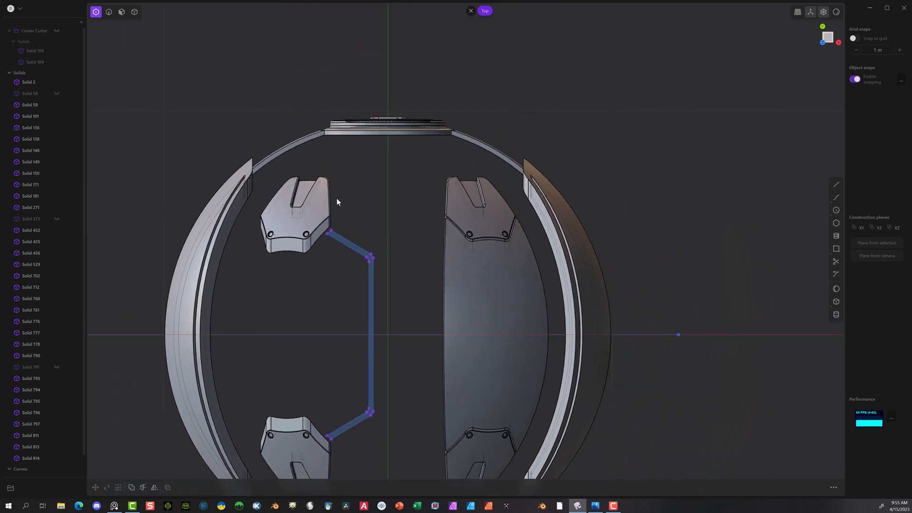
pyautogui.moveTo(336, 201); pyautogui.dragTo(302, 491)
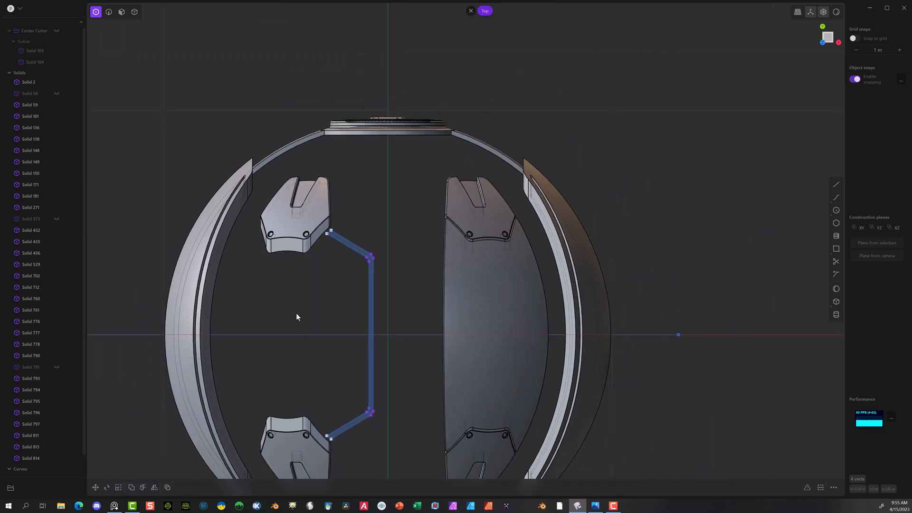
pyautogui.press('g')
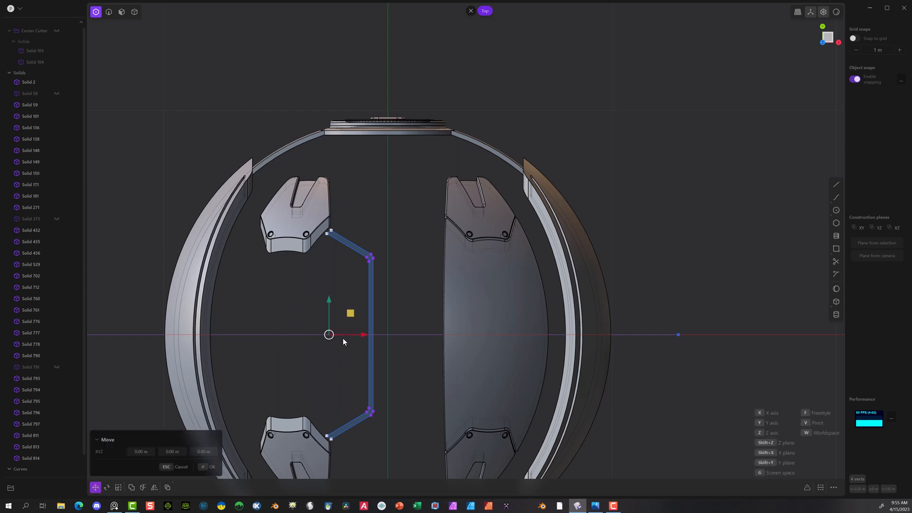
pyautogui.moveTo(362, 334); pyautogui.dragTo(355, 334)
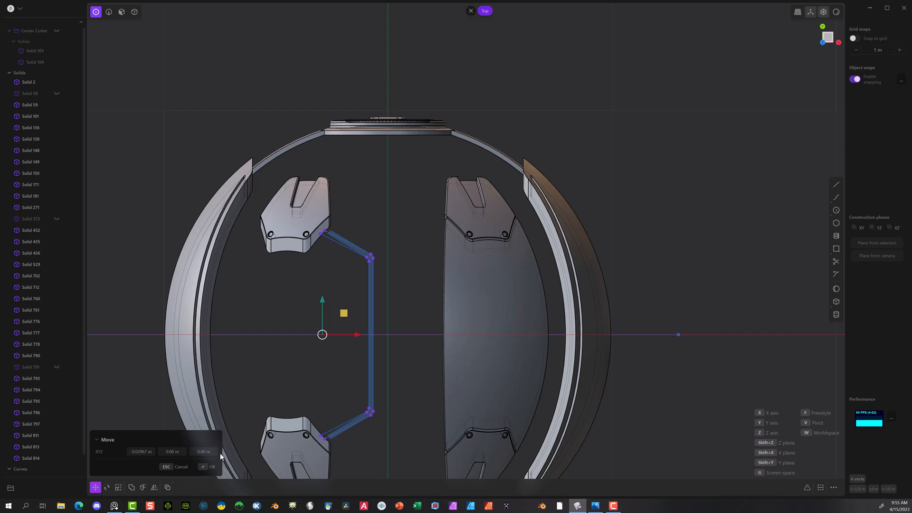
pyautogui.click(209, 466)
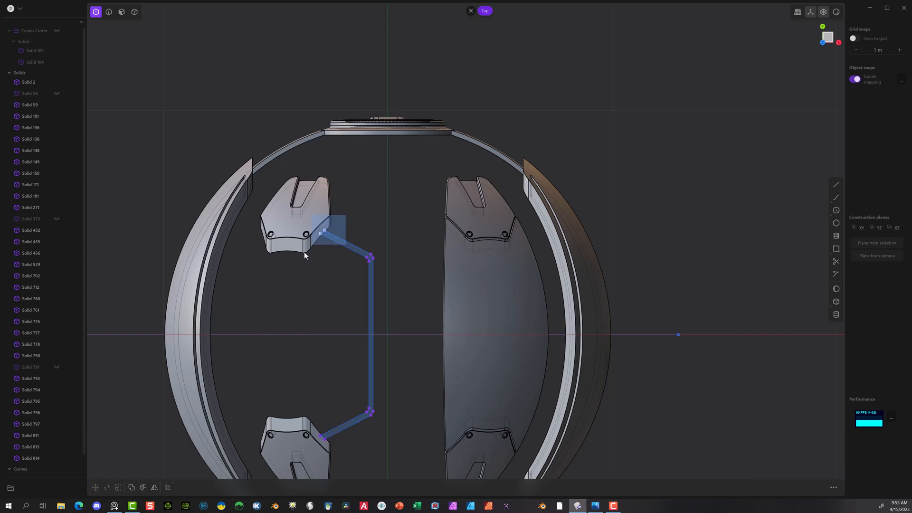
# Step: Move the upper pair of end vertices slightly along positive Y and the lower pair about 0.017 m along negative Y
pyautogui.moveTo(305, 255); pyautogui.dragTo(306, 256)
pyautogui.press('g')
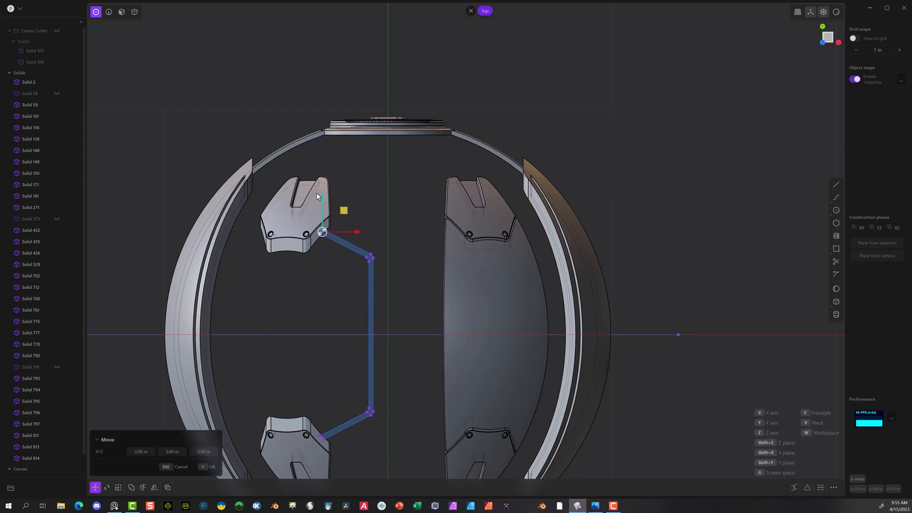
pyautogui.moveTo(321, 198); pyautogui.dragTo(320, 193)
pyautogui.click(209, 467)
pyautogui.moveTo(318, 424); pyautogui.dragTo(339, 448)
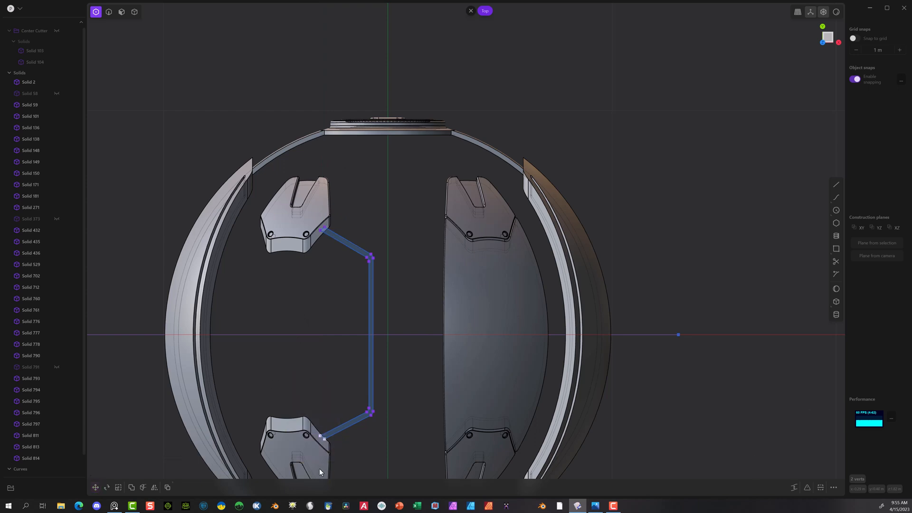
pyautogui.press('g')
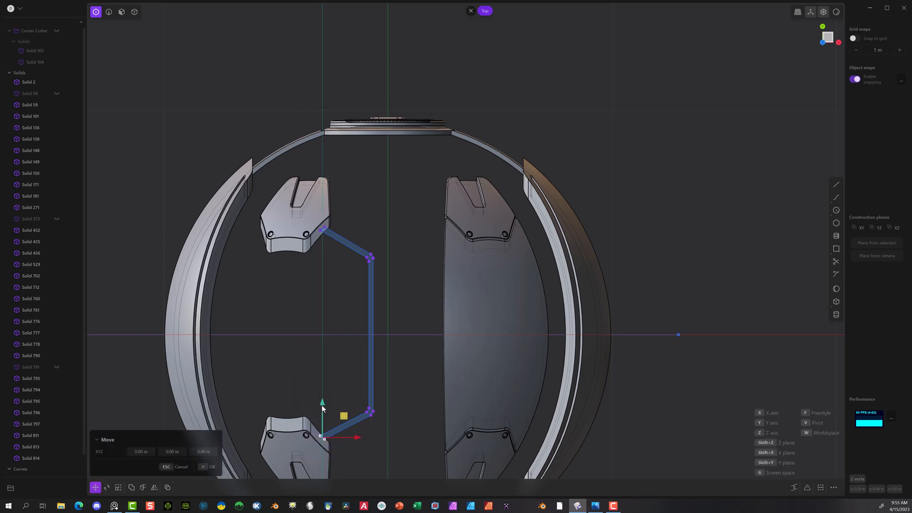
pyautogui.moveTo(321, 405); pyautogui.dragTo(322, 411)
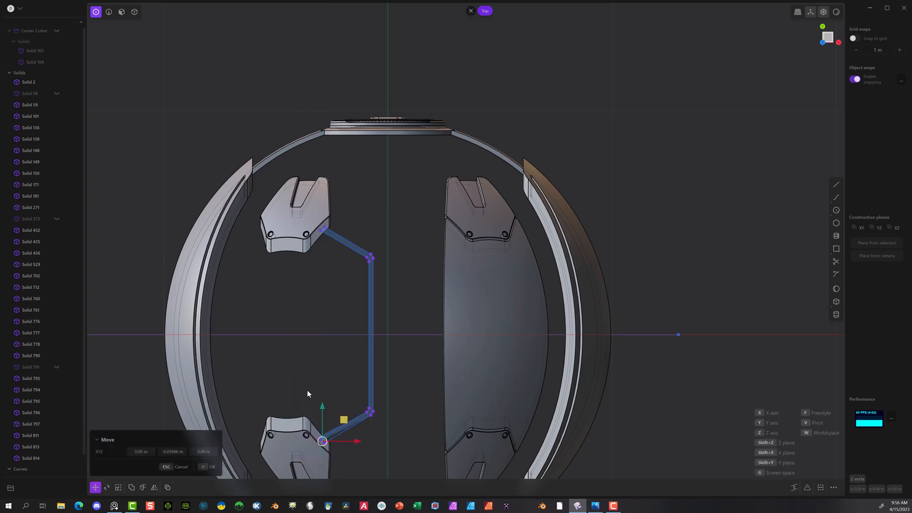
pyautogui.click(207, 467)
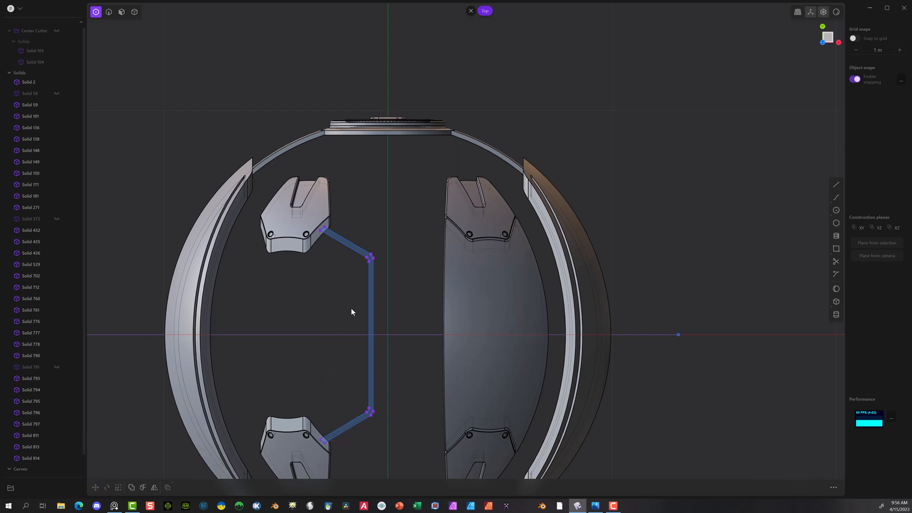
# Step: Extrude the closed strip region about 1.09 m down toward the sphere
pyautogui.click(121, 11)
pyautogui.click(371, 256)
pyautogui.press('x')
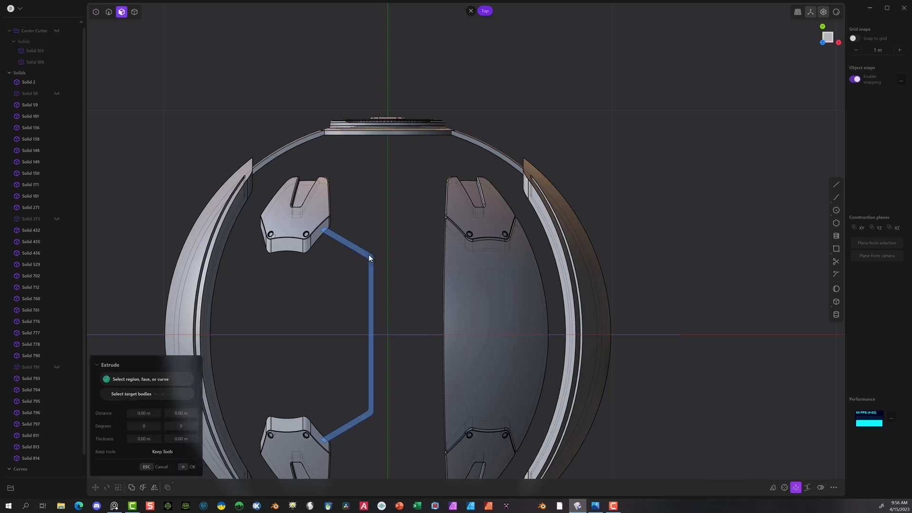
pyautogui.moveTo(334, 331); pyautogui.dragTo(423, 259, button='middle')
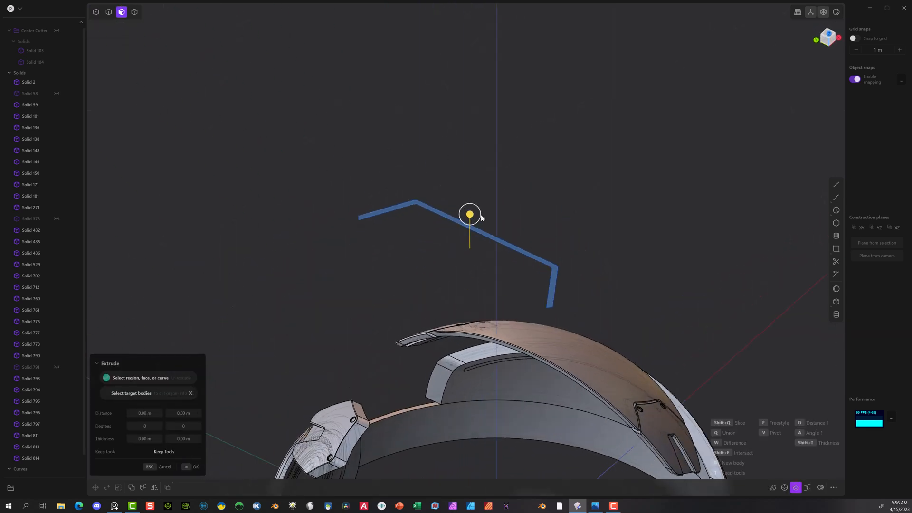
pyautogui.moveTo(469, 215); pyautogui.dragTo(481, 432)
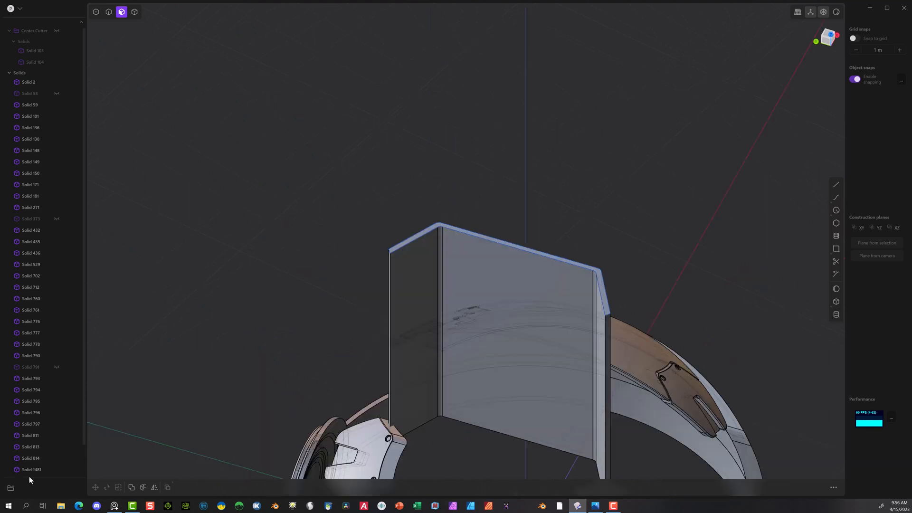
# Step: Delete the two leftover construction curves, keeping the extruded strip solid
pyautogui.scroll(-2, 50, 452)
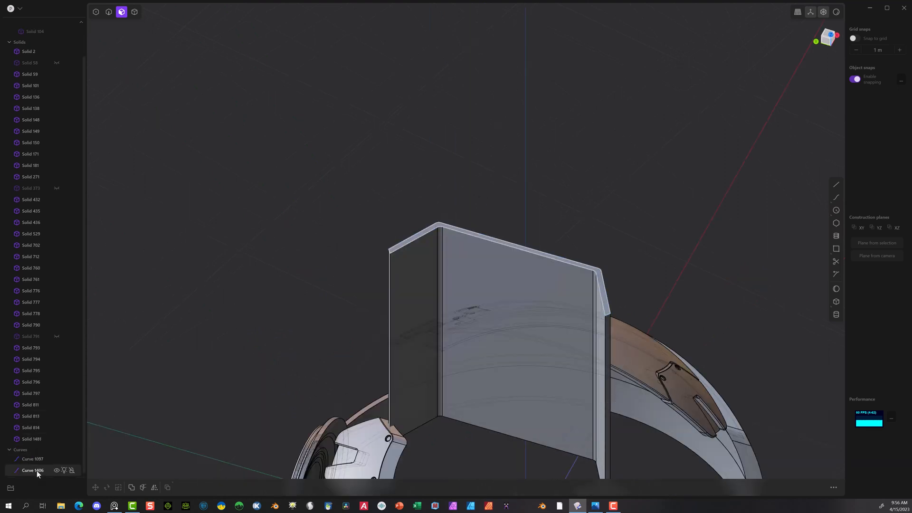
pyautogui.click(35, 459)
pyautogui.keyDown('shift'); pyautogui.click(38, 469); pyautogui.keyUp('shift')
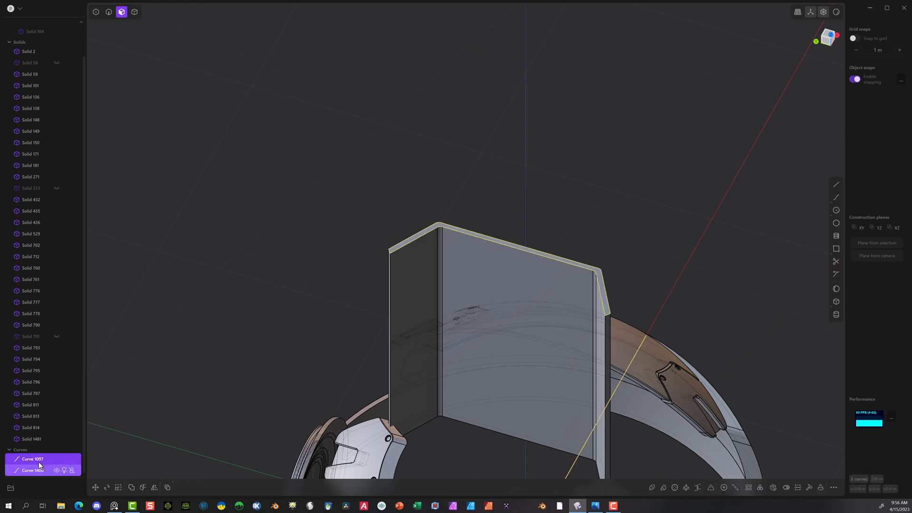
pyautogui.press('Delete')
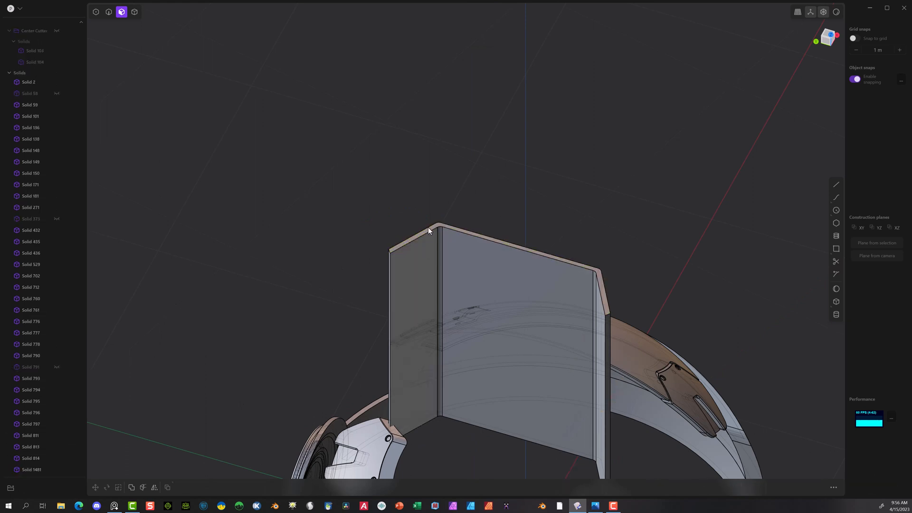
# Step: Mirror the extruded strip solid across the X axis to the opposite side of the sphere's centre
pyautogui.moveTo(588, 226); pyautogui.dragTo(488, 218, button='middle')
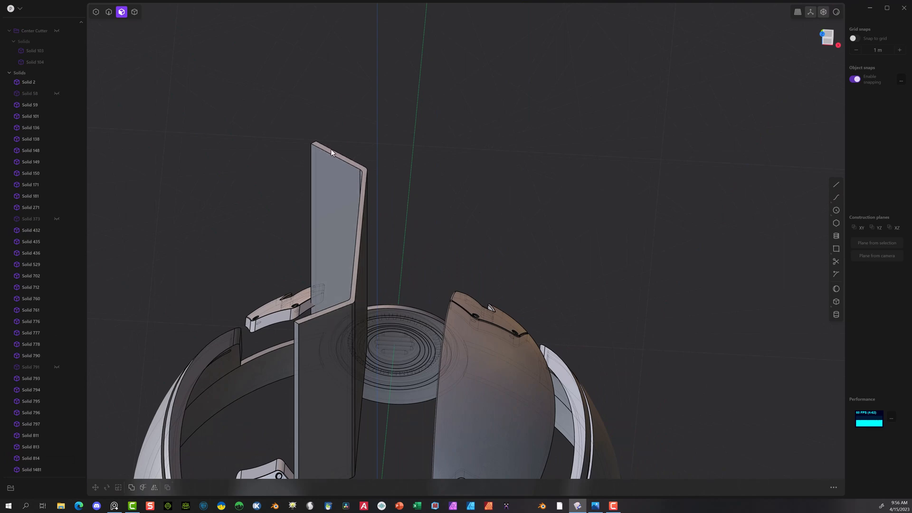
pyautogui.click(135, 11)
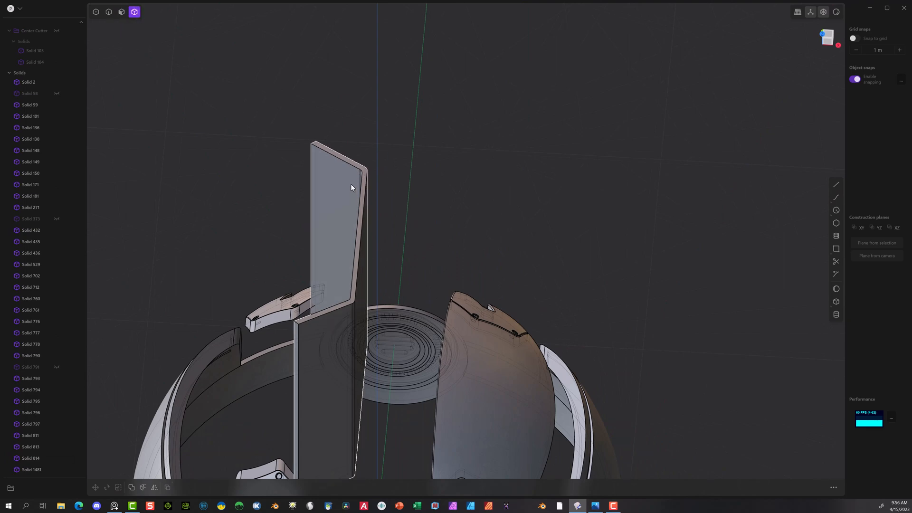
pyautogui.click(354, 188)
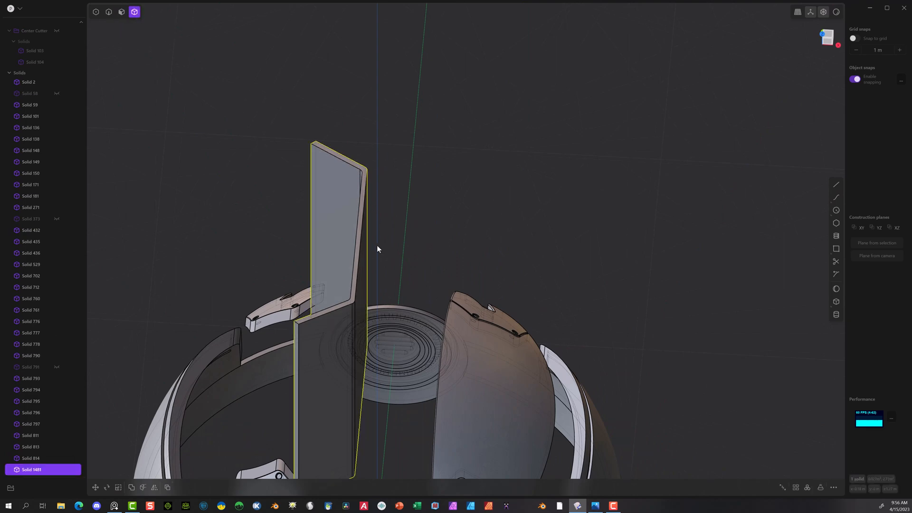
pyautogui.click(154, 488)
pyautogui.scroll(-5, 357, 412)
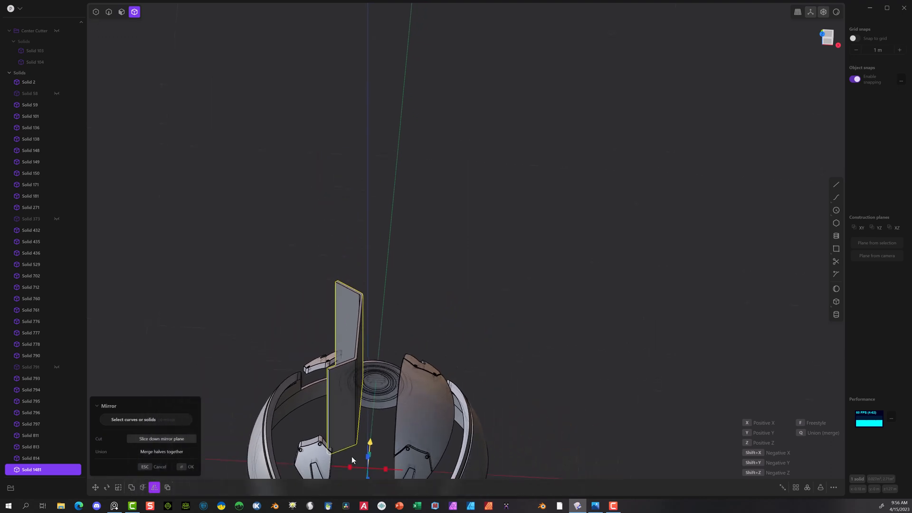
pyautogui.click(350, 467)
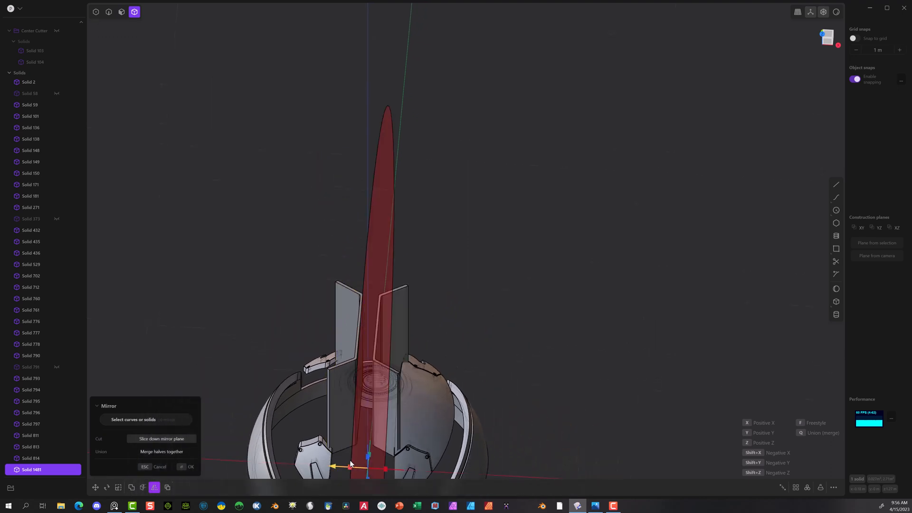
pyautogui.click(185, 466)
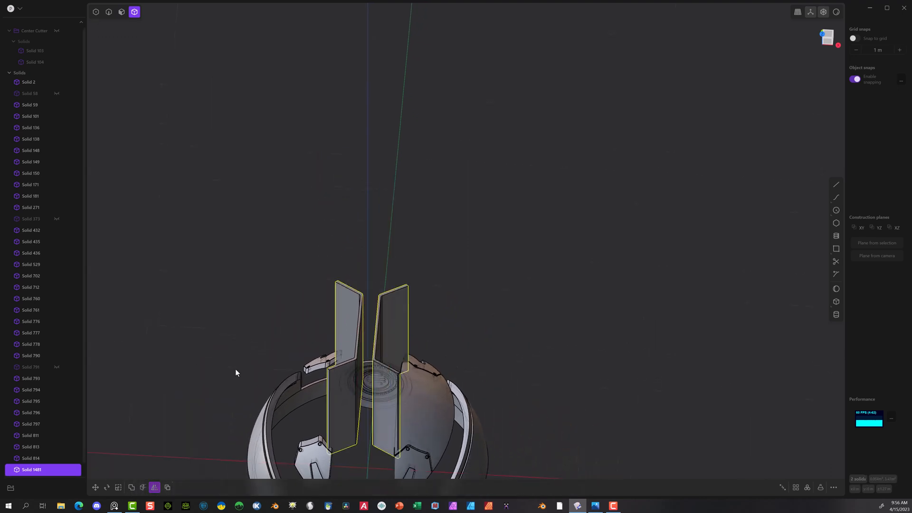
# Step: Unhide the central dome panel, Solid 373, and slice it with the two strip solids as Boolean tools
pyautogui.click(56, 218)
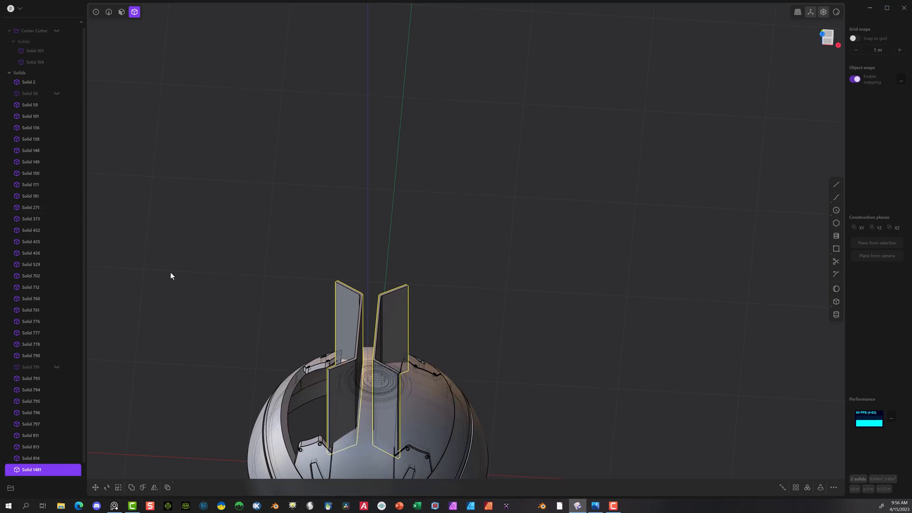
pyautogui.scroll(2, 171, 272)
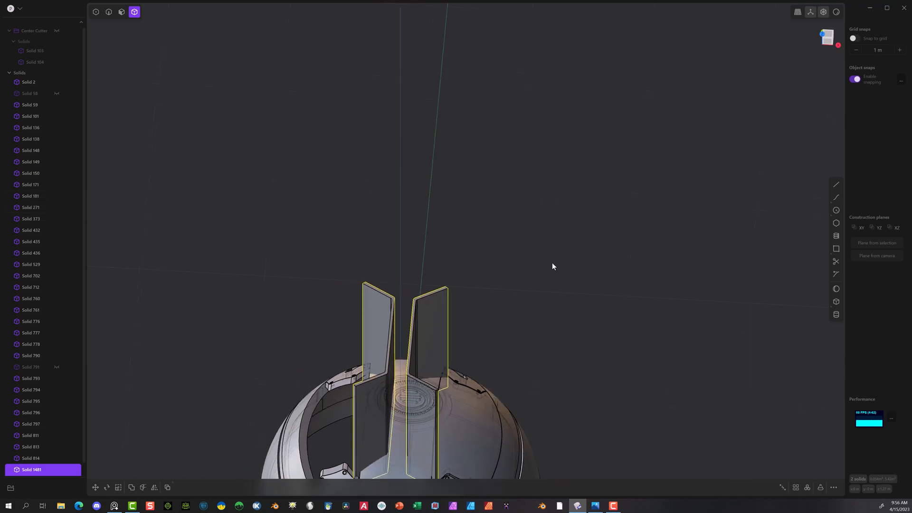
pyautogui.keyDown('shift'); pyautogui.moveTo(552, 263); pyautogui.dragTo(503, 62, button='middle'); pyautogui.keyUp('shift')
pyautogui.scroll(4, 469, 158)
pyautogui.moveTo(463, 170); pyautogui.dragTo(465, 206, button='middle')
pyautogui.scroll(3, 281, 152)
pyautogui.scroll(3, 246, 201)
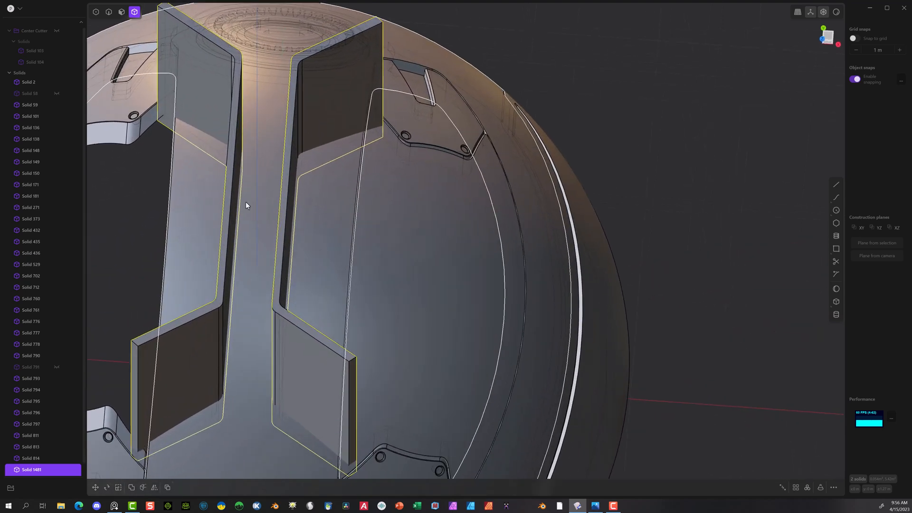
pyautogui.click(252, 158)
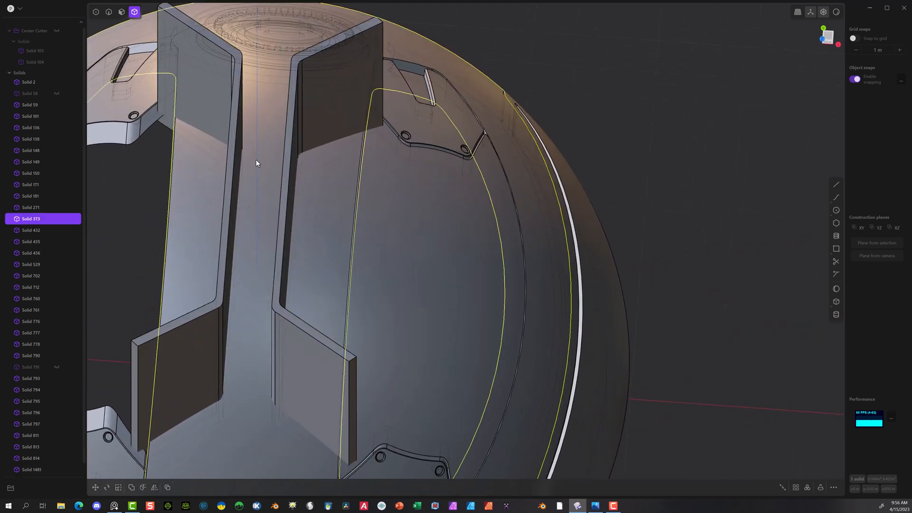
pyautogui.click(211, 53)
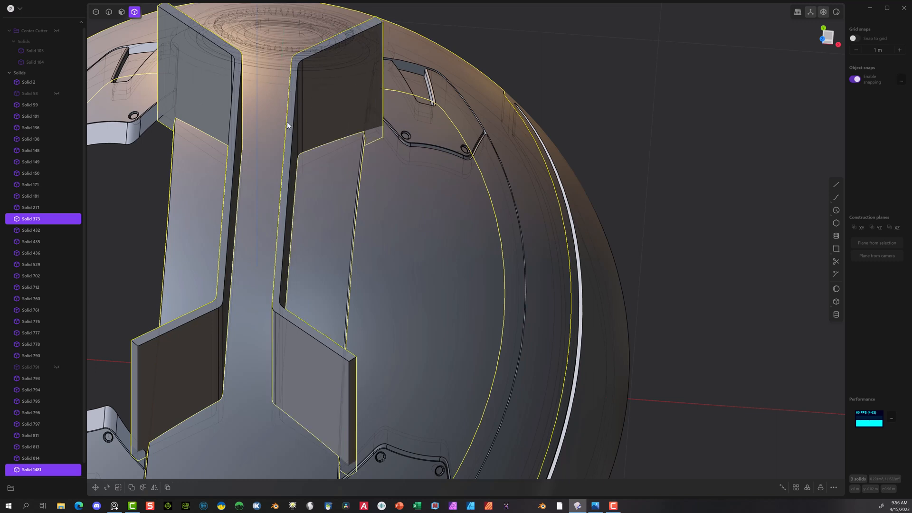
pyautogui.hotkey('shift', 'b')
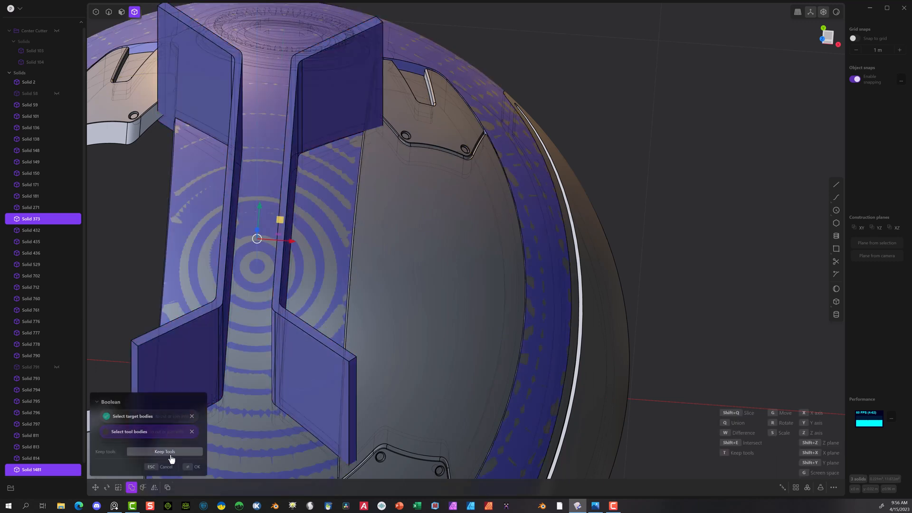
pyautogui.click(189, 468)
# Step: Hide the two leftover strip solids standing above the dome
pyautogui.moveTo(444, 229); pyautogui.dragTo(540, 86, button='middle')
pyautogui.click(539, 85)
pyautogui.click(267, 53)
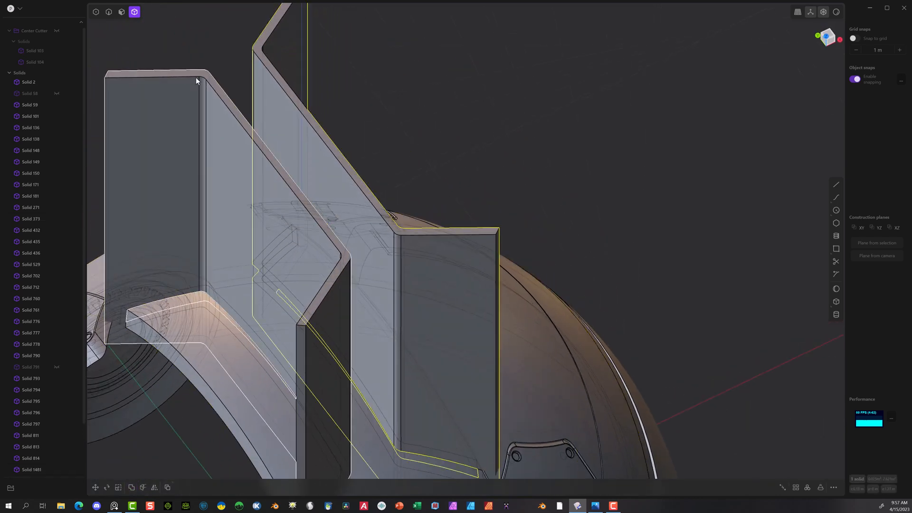
pyautogui.keyDown('shift'); pyautogui.click(196, 77); pyautogui.keyUp('shift')
pyautogui.press('h')
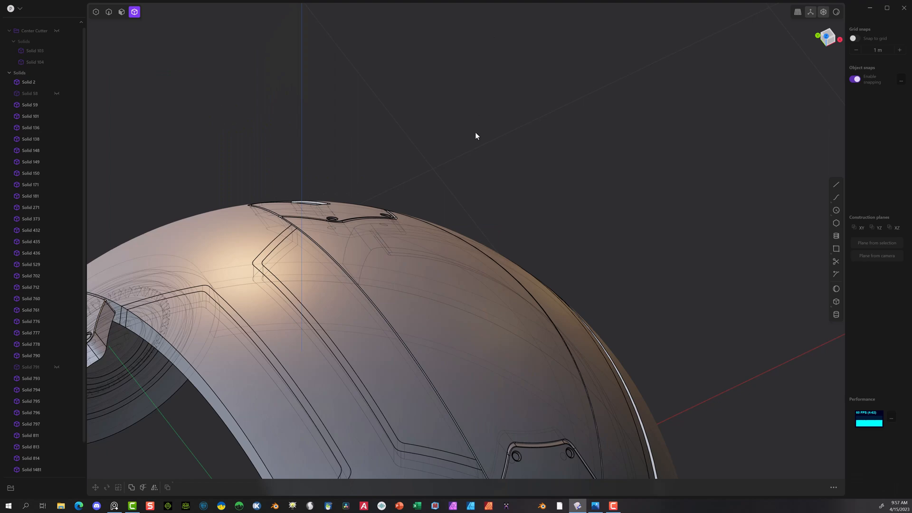
# Step: Offset the two inlaid strip faces on the central dome panel about 0.0066 m inward to form shallow grooves
pyautogui.moveTo(475, 132); pyautogui.dragTo(338, 425, button='middle')
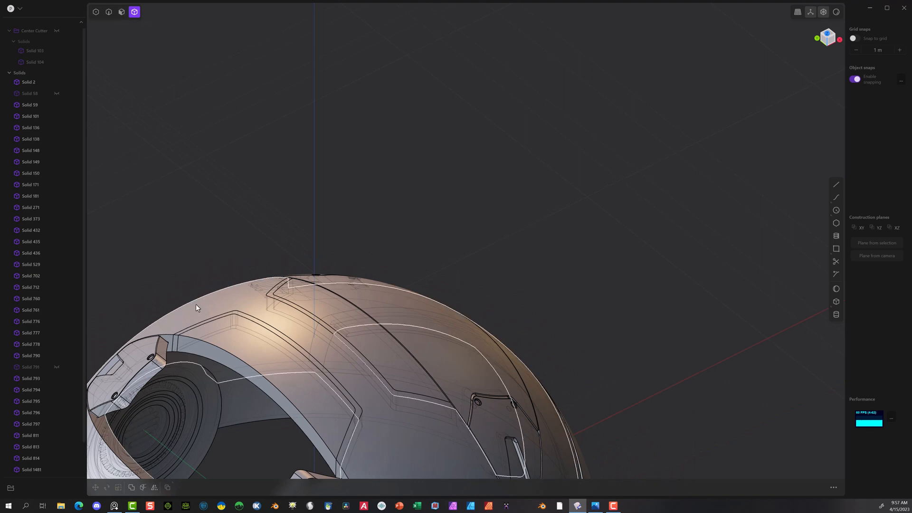
pyautogui.click(122, 13)
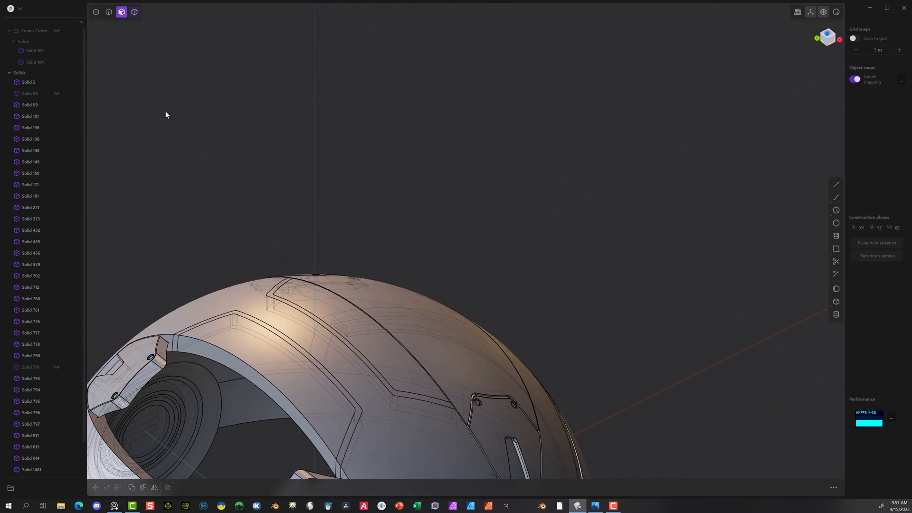
pyautogui.click(199, 322)
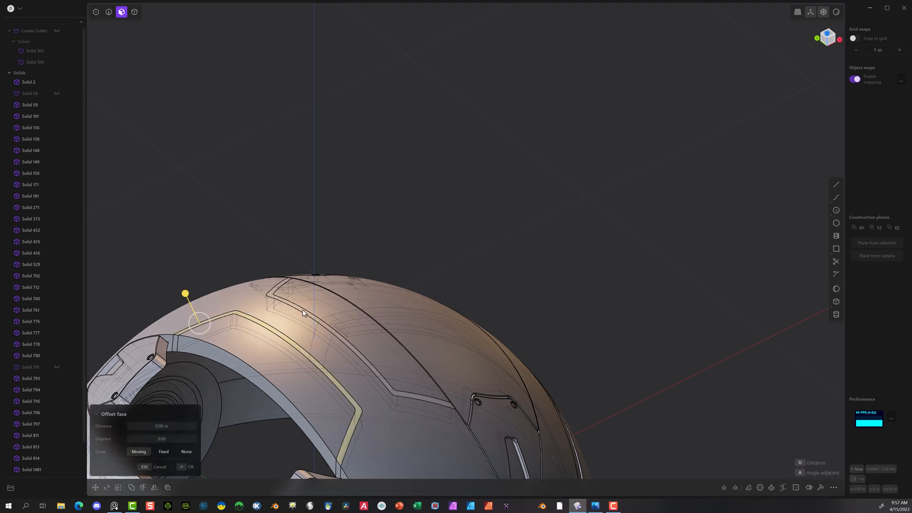
pyautogui.click(303, 313)
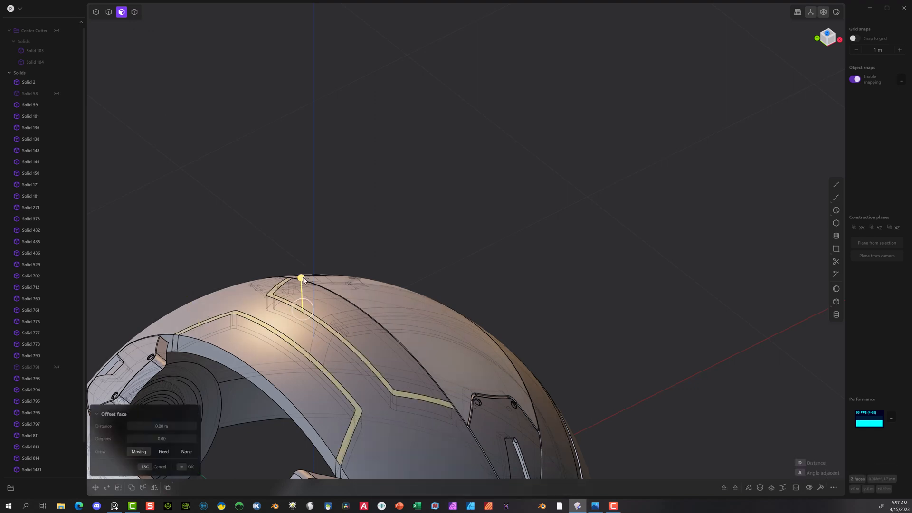
pyautogui.moveTo(301, 279); pyautogui.dragTo(302, 279)
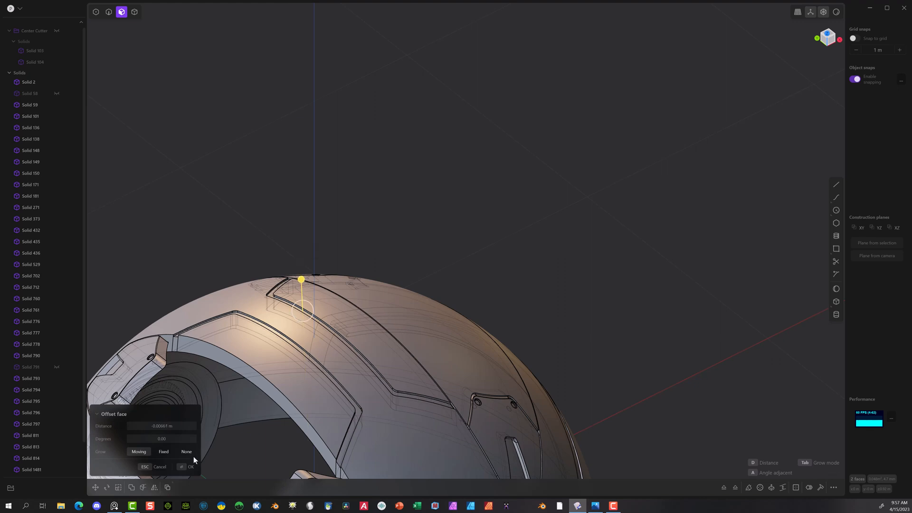
pyautogui.click(186, 467)
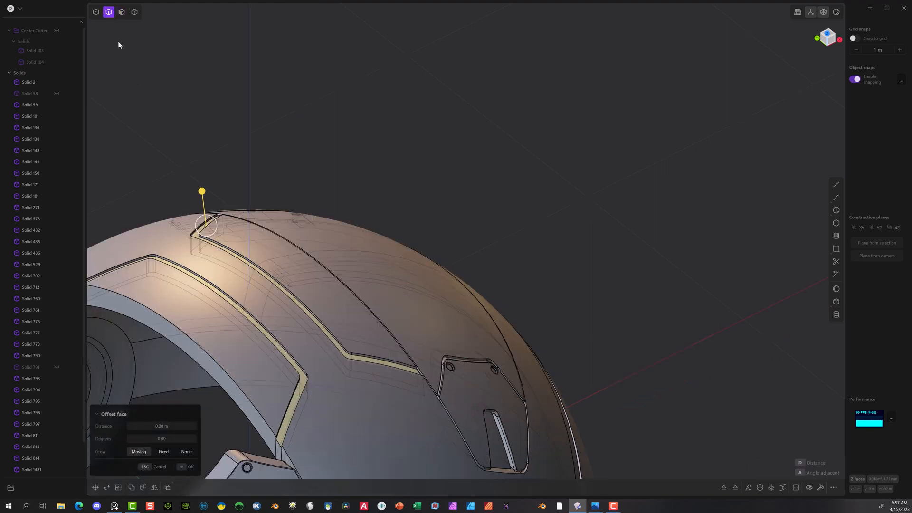
pyautogui.click(350, 134)
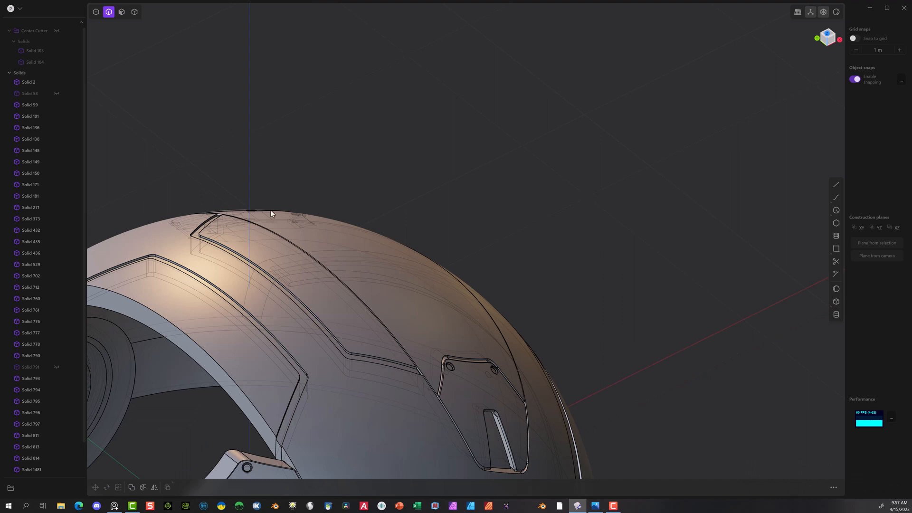
# Step: Fillet the upper edges of the panel bordering the two strip grooves by about 0.002 m
pyautogui.press('f')
pyautogui.click(140, 260)
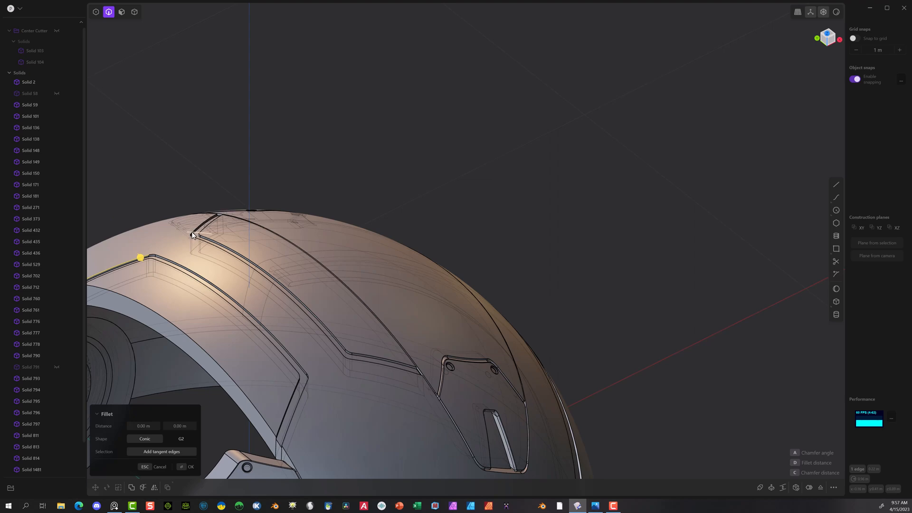
pyautogui.scroll(5, 190, 240)
pyautogui.scroll(2, 186, 244)
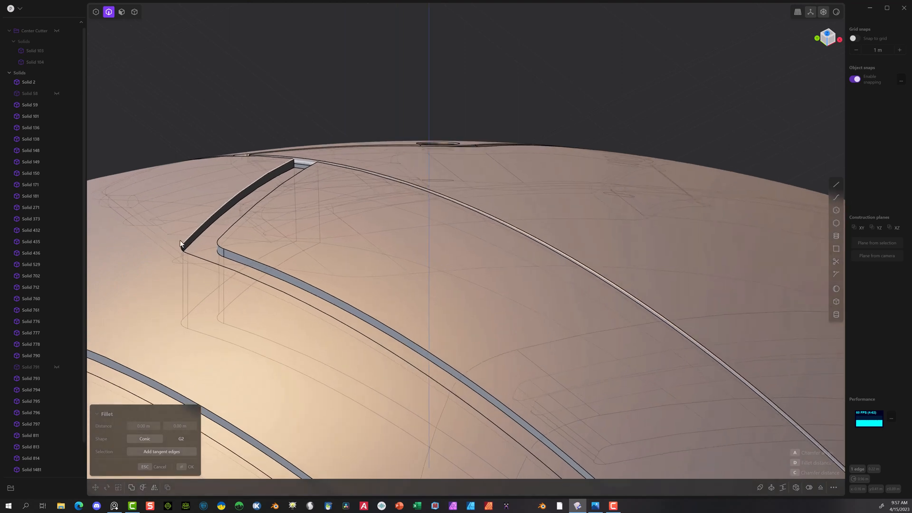
pyautogui.click(186, 247)
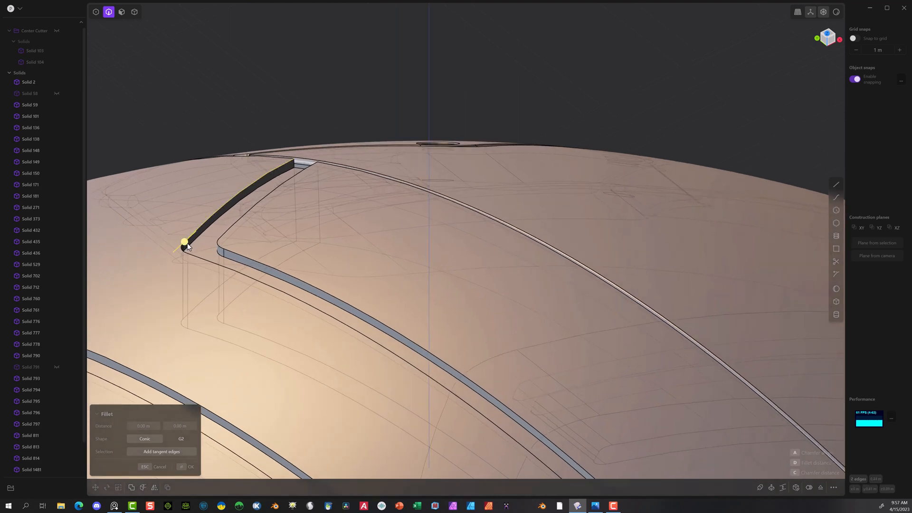
pyautogui.click(225, 236)
pyautogui.moveTo(223, 236); pyautogui.dragTo(239, 215)
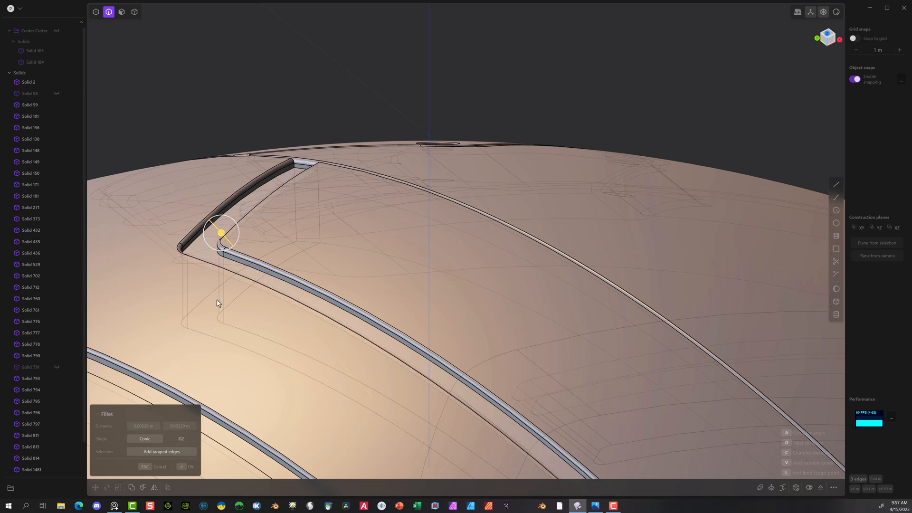
pyautogui.click(182, 467)
pyautogui.moveTo(182, 468); pyautogui.dragTo(600, 84, button='middle')
pyautogui.click(608, 90)
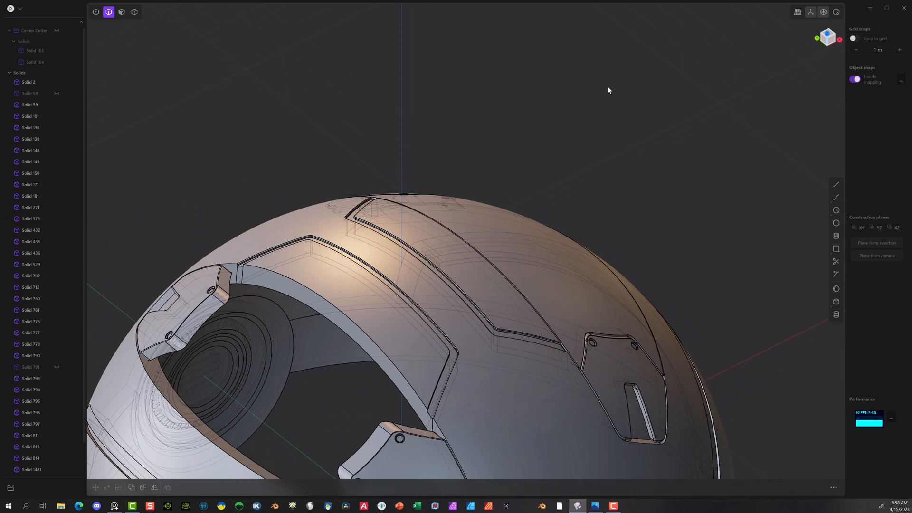
# Step: Unhide the remaining sphere parts, Solid 58 and Solid 791
pyautogui.click(57, 94)
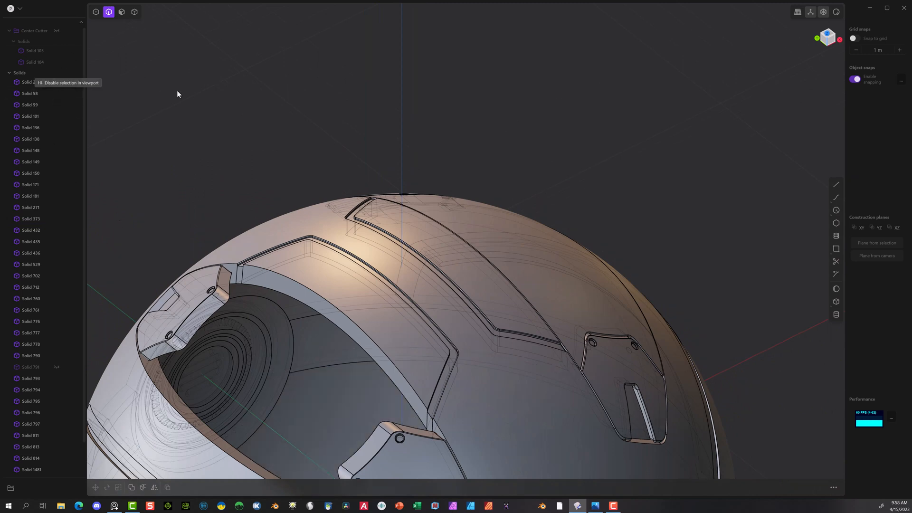
pyautogui.click(56, 366)
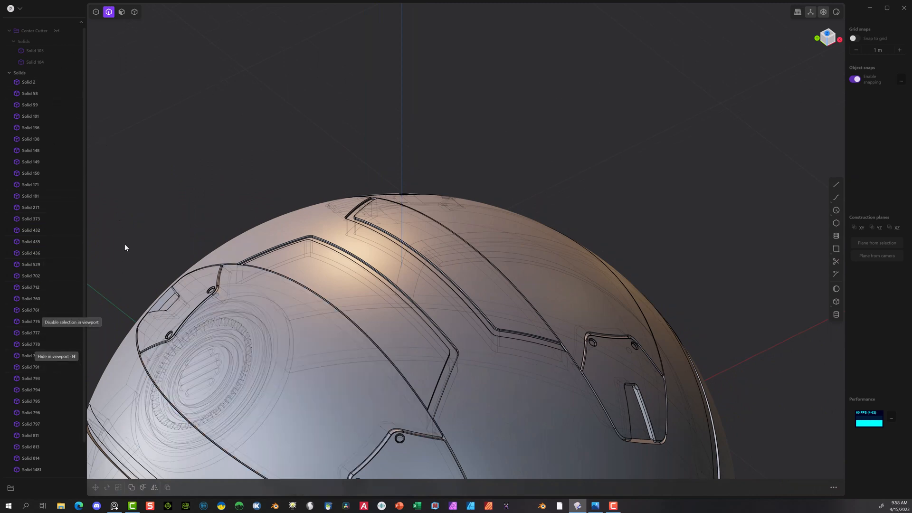
pyautogui.scroll(-2, 150, 206)
pyautogui.moveTo(175, 172); pyautogui.dragTo(848, 8, button='middle')
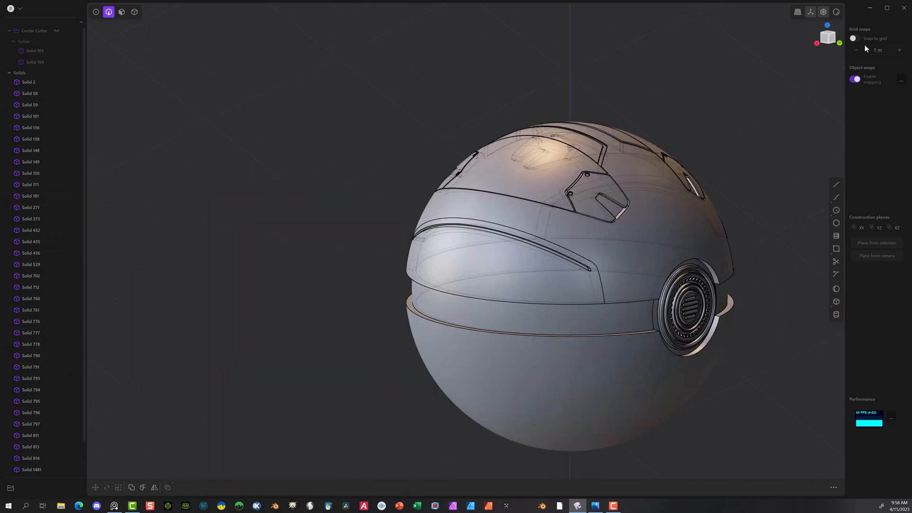
# Step: Draw a centre circle with a 0.4 m radius around the round vent in the back view
pyautogui.click(839, 43)
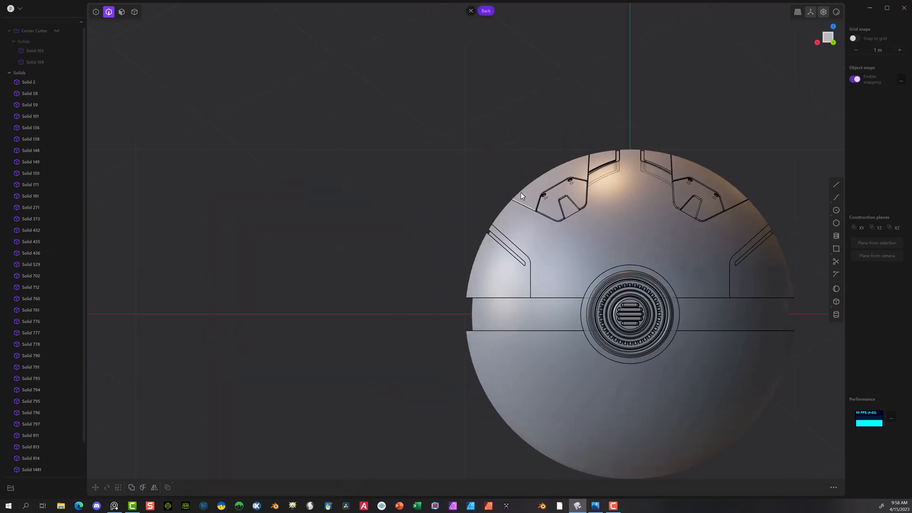
pyautogui.keyDown('shift'); pyautogui.moveTo(416, 265); pyautogui.dragTo(194, 218, button='middle'); pyautogui.keyUp('shift')
pyautogui.scroll(5, 352, 266)
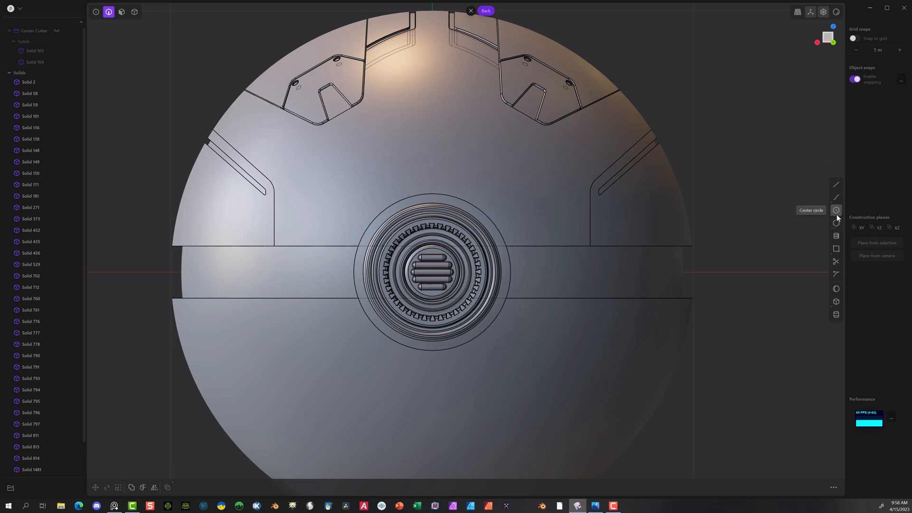
pyautogui.click(836, 210)
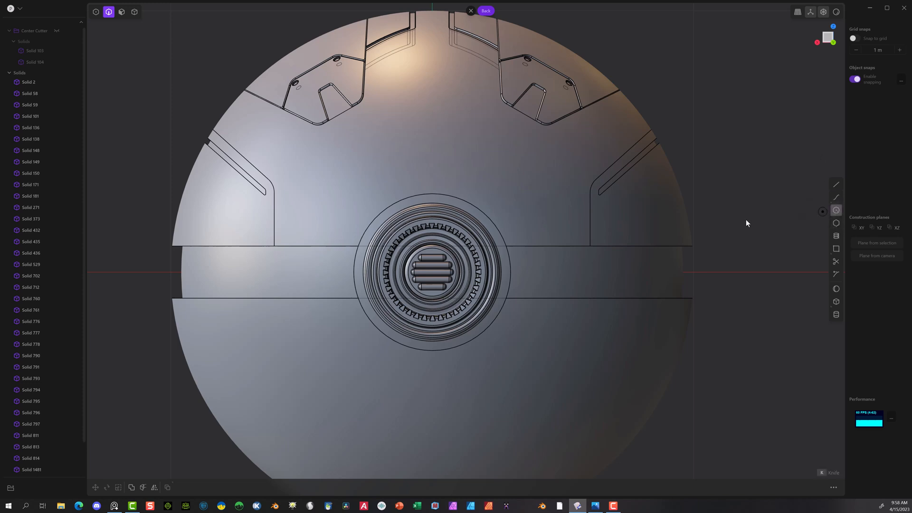
pyautogui.click(432, 272)
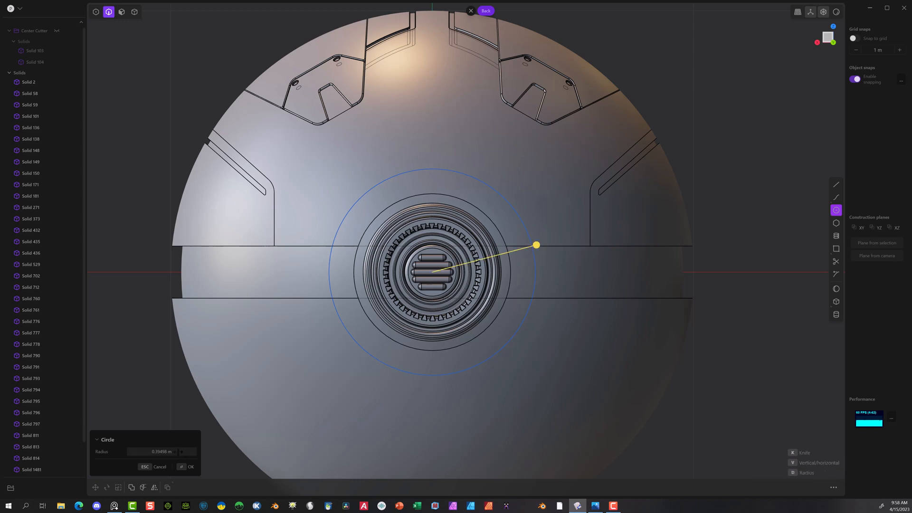
pyautogui.click(177, 451)
pyautogui.press('BackSpace')
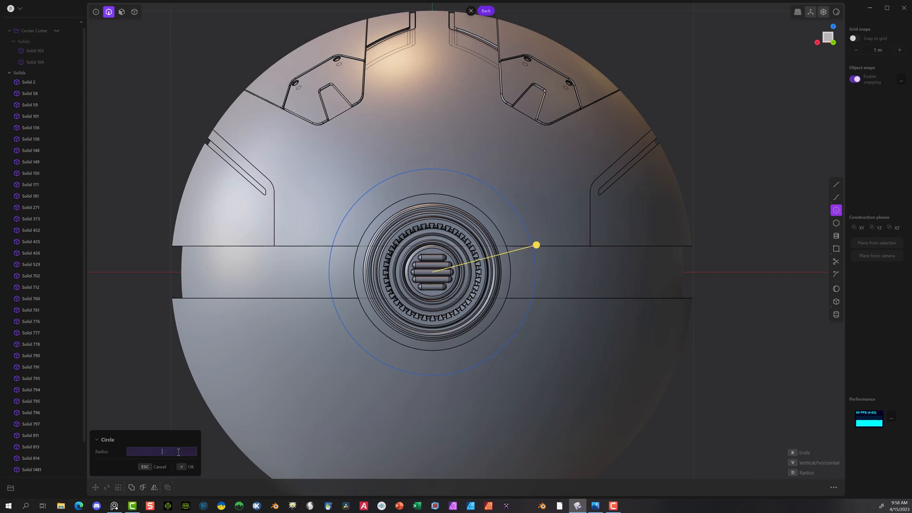
pyautogui.write('.4')
pyautogui.press('Return')
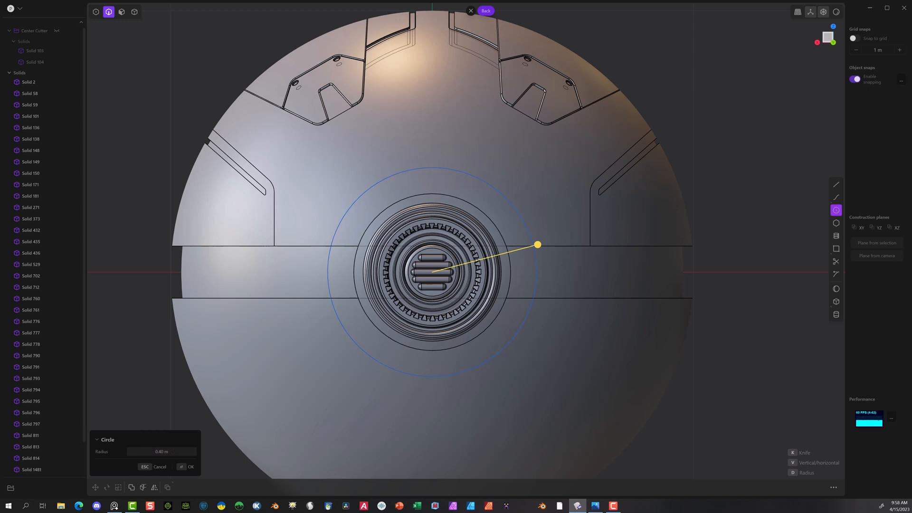
pyautogui.click(186, 466)
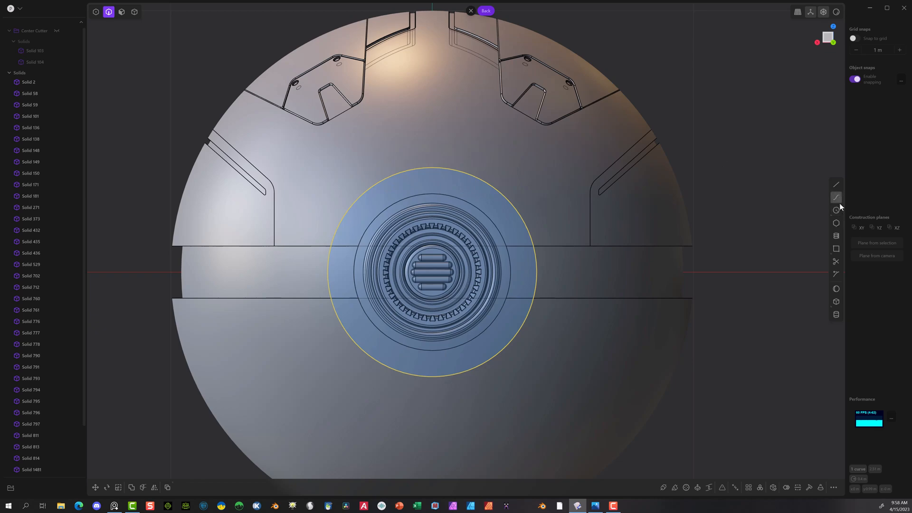
pyautogui.moveTo(700, 148); pyautogui.dragTo(794, 176, button='middle')
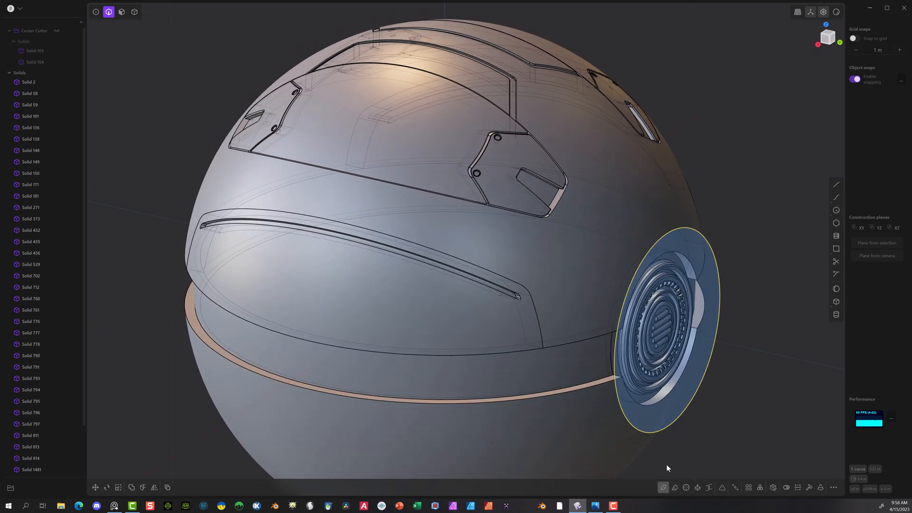
# Step: Create a pipe along the circle around the round vent with a section size of 0.02 m
pyautogui.click(663, 488)
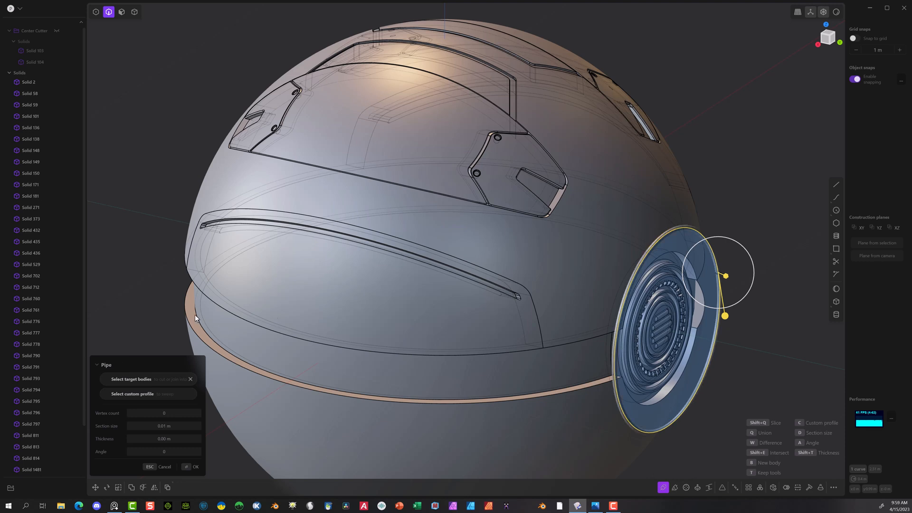
pyautogui.moveTo(179, 424); pyautogui.dragTo(174, 426)
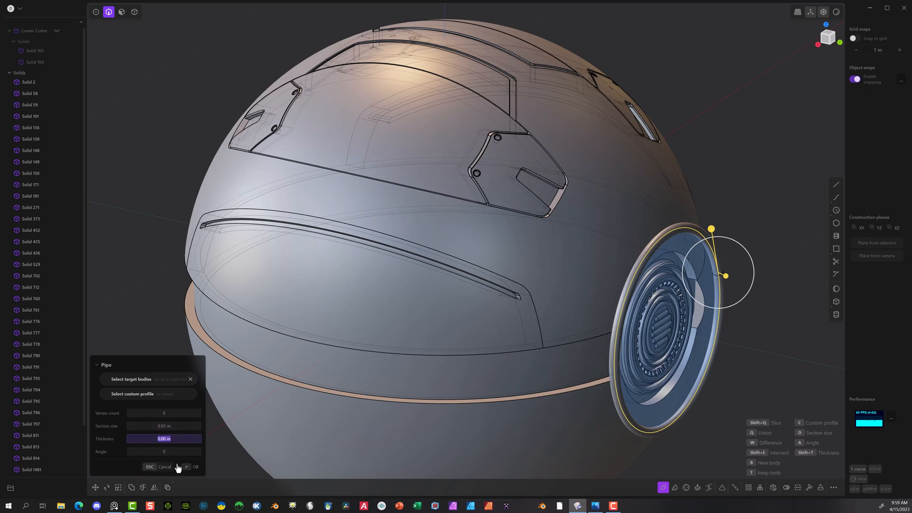
pyautogui.click(188, 470)
# Step: Draw a horizontal line in the back view across the full width of the pipe ring, slightly above the upper dome's lower edge
pyautogui.moveTo(522, 332); pyautogui.dragTo(630, 231, button='right')
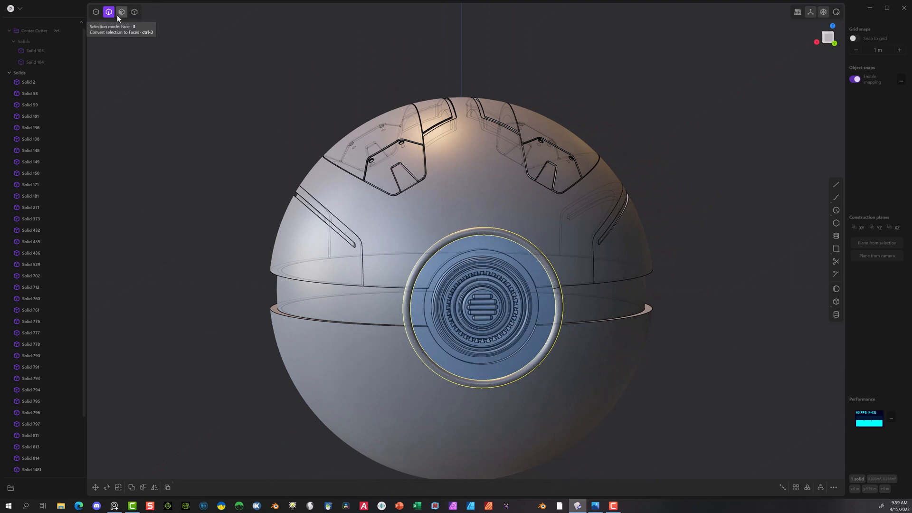
pyautogui.click(135, 12)
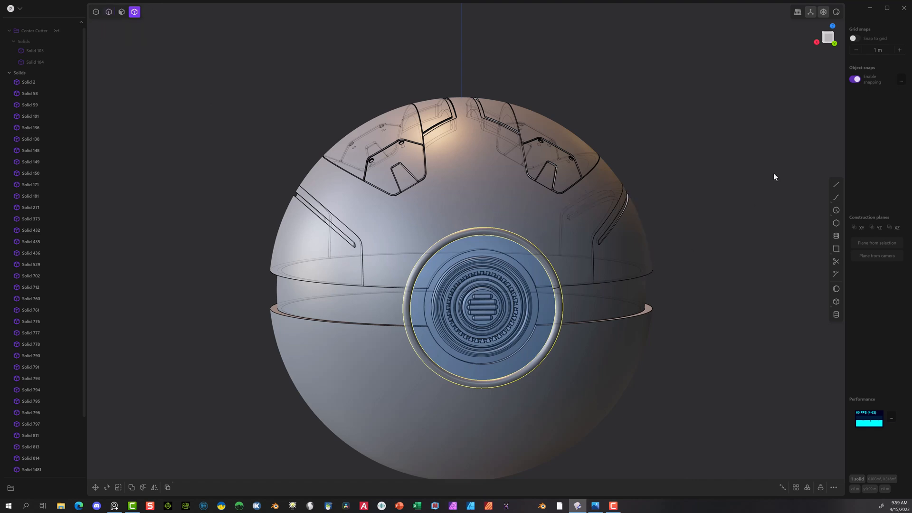
pyautogui.click(833, 42)
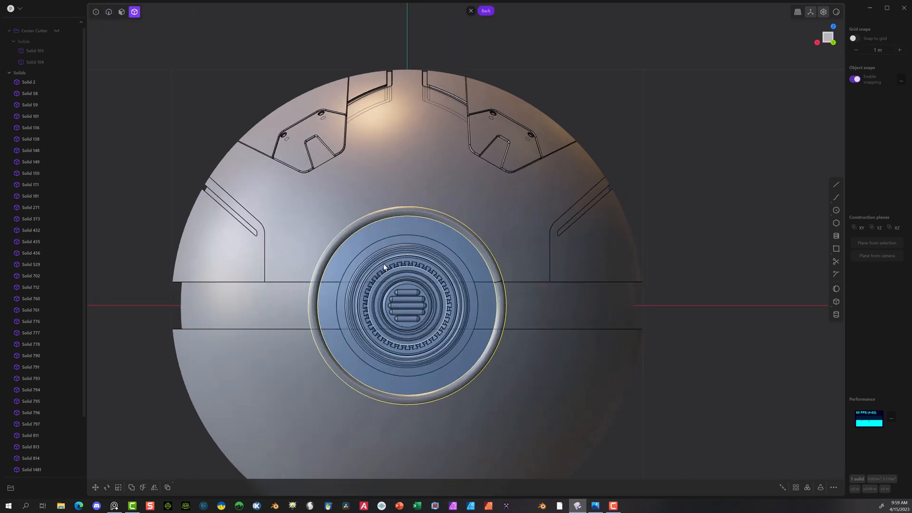
pyautogui.scroll(2, 387, 262)
pyautogui.scroll(2, 392, 265)
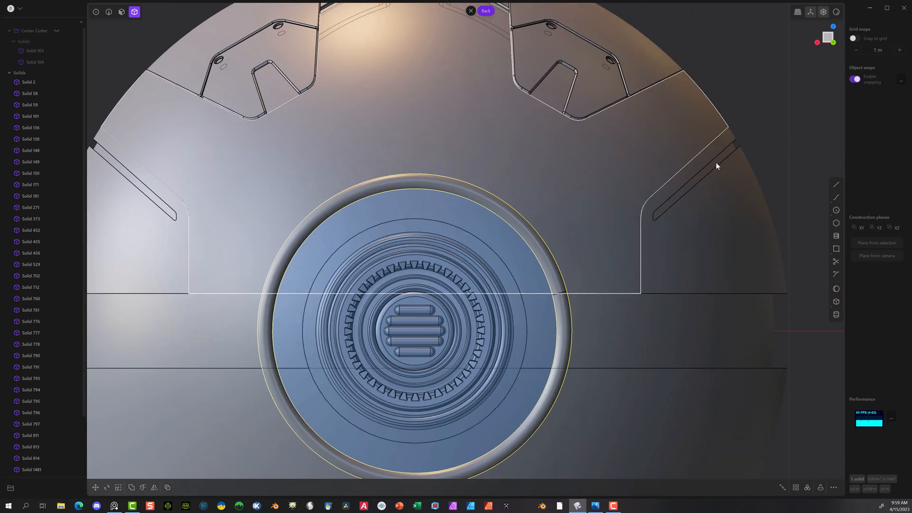
pyautogui.click(836, 184)
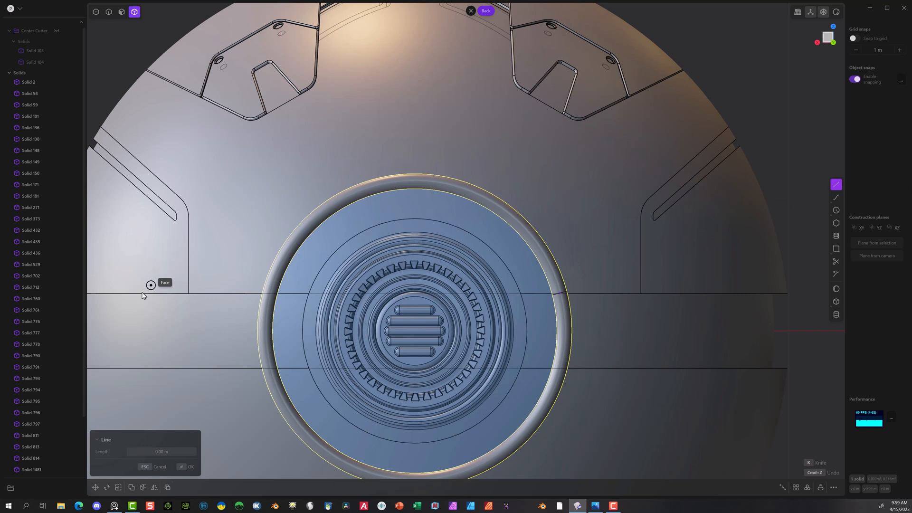
pyautogui.click(249, 270)
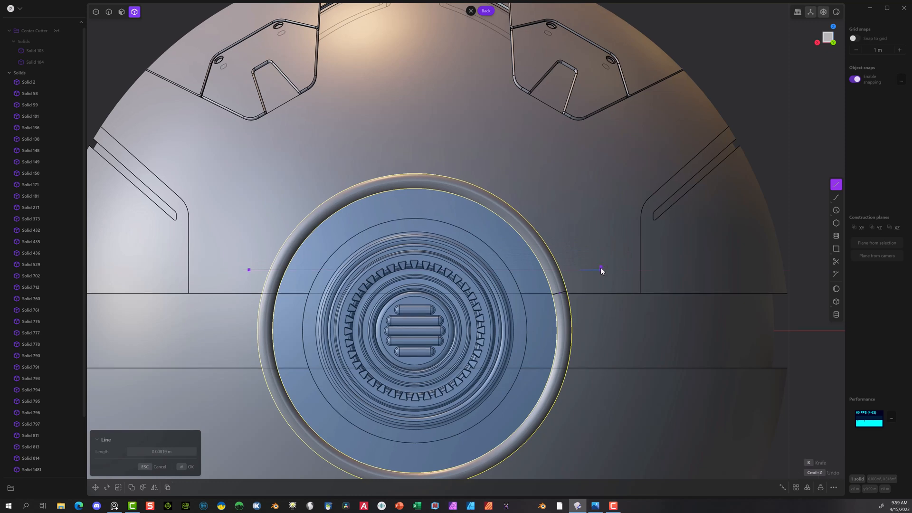
pyautogui.click(601, 270)
# Step: Cut the pipe ring with the horizontal line and delete its lower portion, keeping the upper arc
pyautogui.click(314, 217)
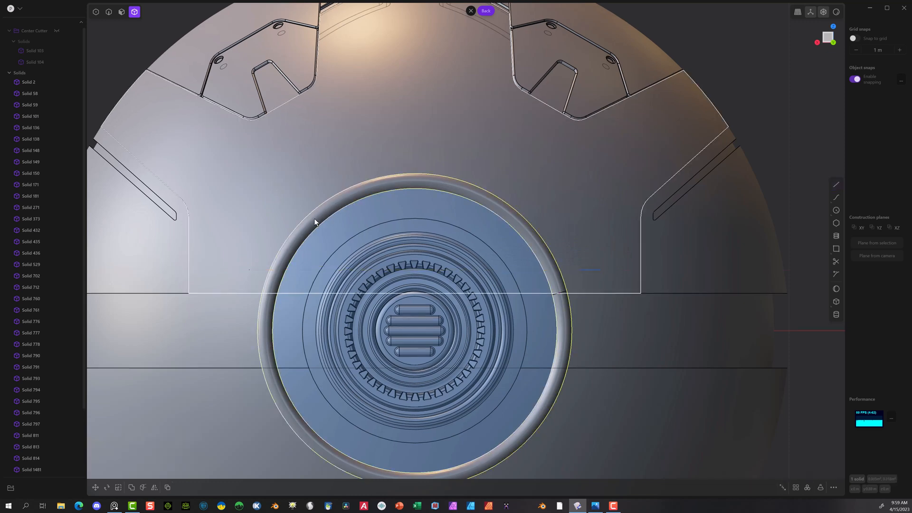
pyautogui.click(143, 487)
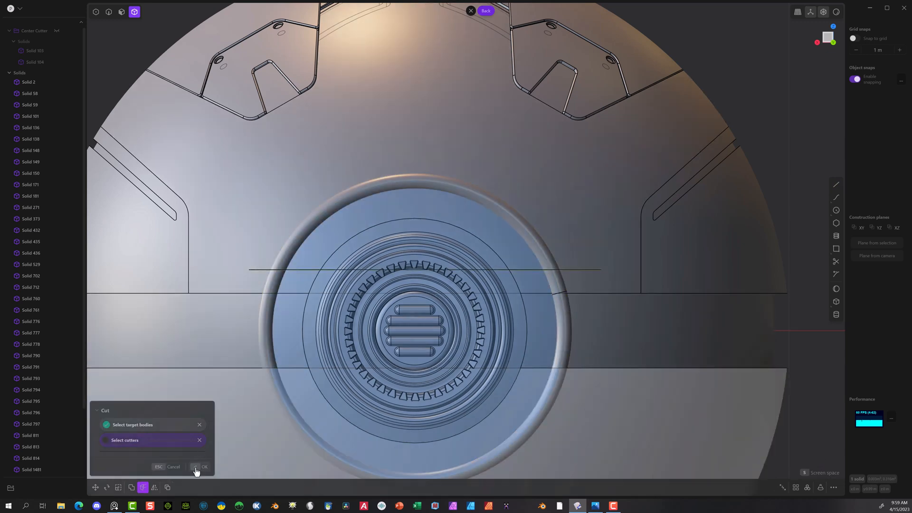
pyautogui.click(198, 467)
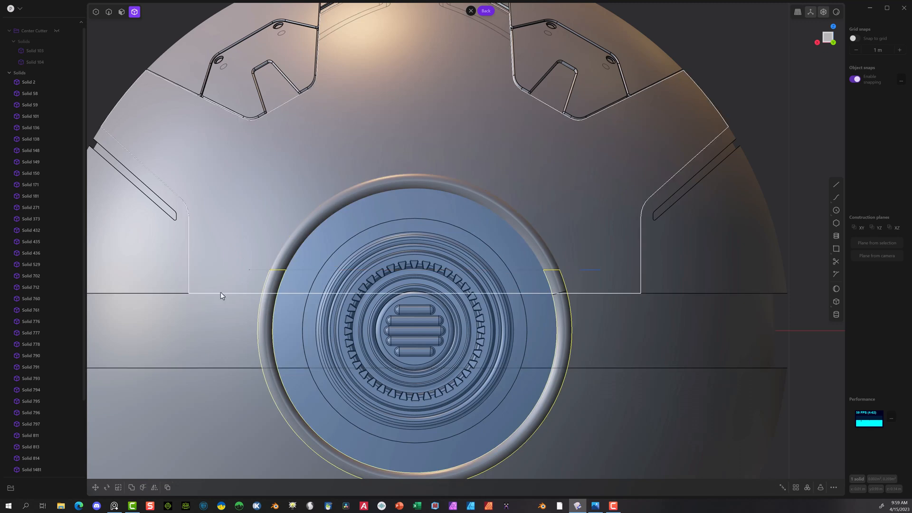
pyautogui.press('Delete')
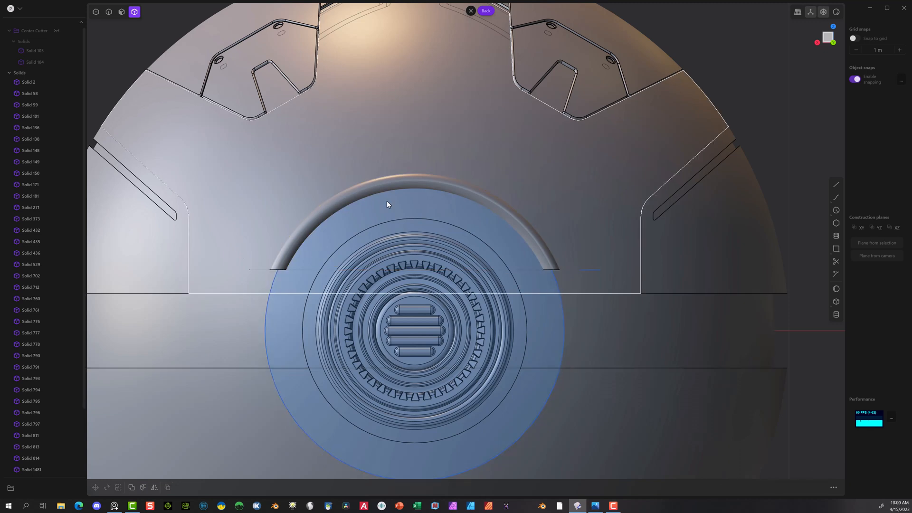
# Step: Move the pipe arc about 0.08 m along negative Y into the sphere's surface
pyautogui.click(332, 208)
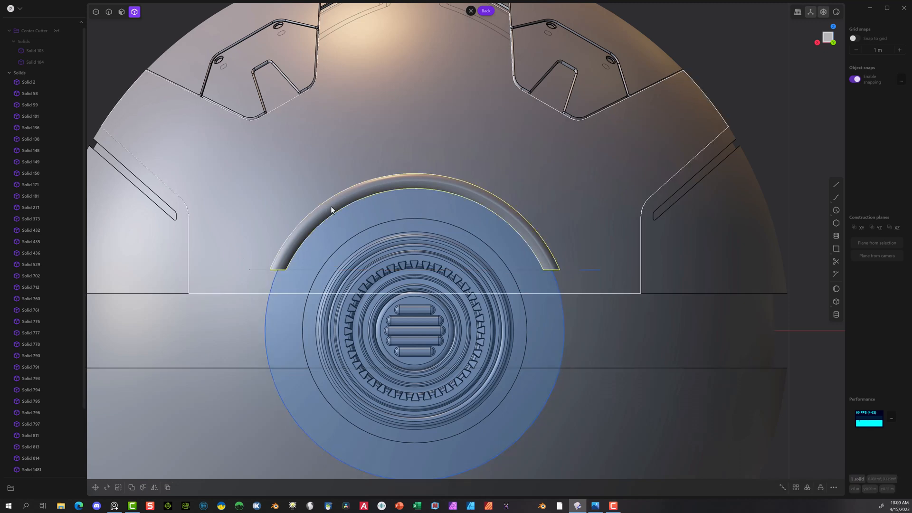
pyautogui.scroll(-4, 370, 141)
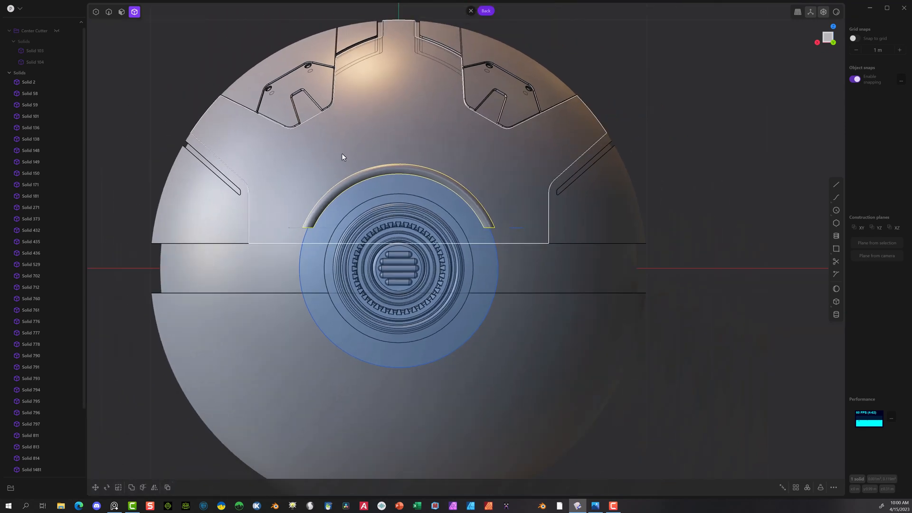
pyautogui.moveTo(341, 153); pyautogui.dragTo(477, 182, button='middle')
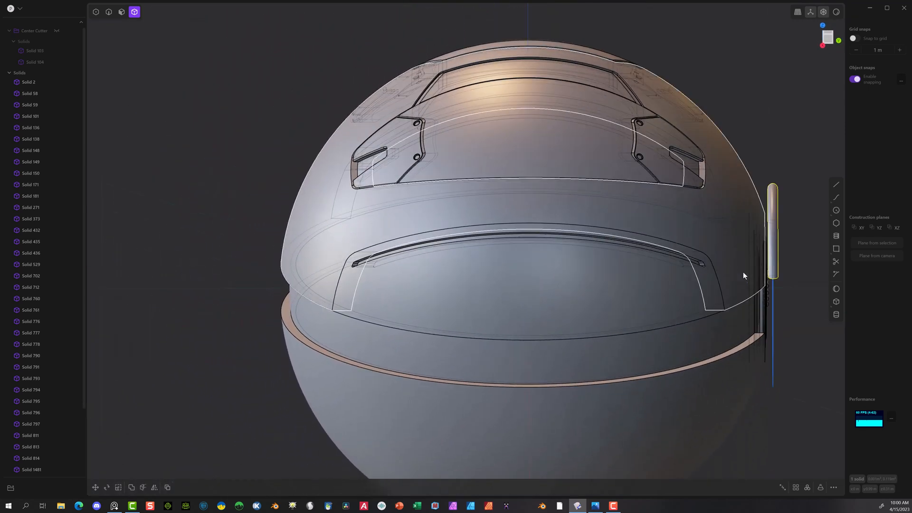
pyautogui.scroll(2, 750, 269)
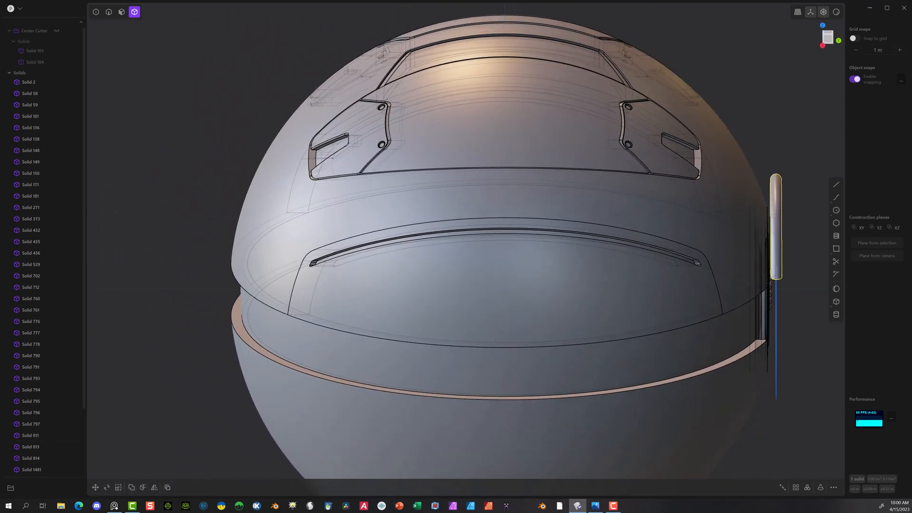
pyautogui.click(95, 489)
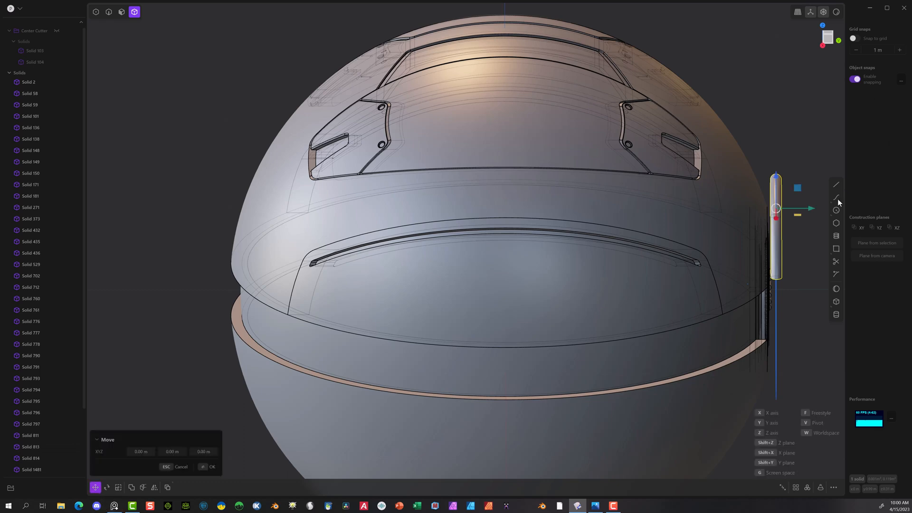
pyautogui.moveTo(811, 209); pyautogui.dragTo(788, 208)
pyautogui.moveTo(806, 213); pyautogui.dragTo(559, 190, button='middle')
pyautogui.scroll(1, 559, 190)
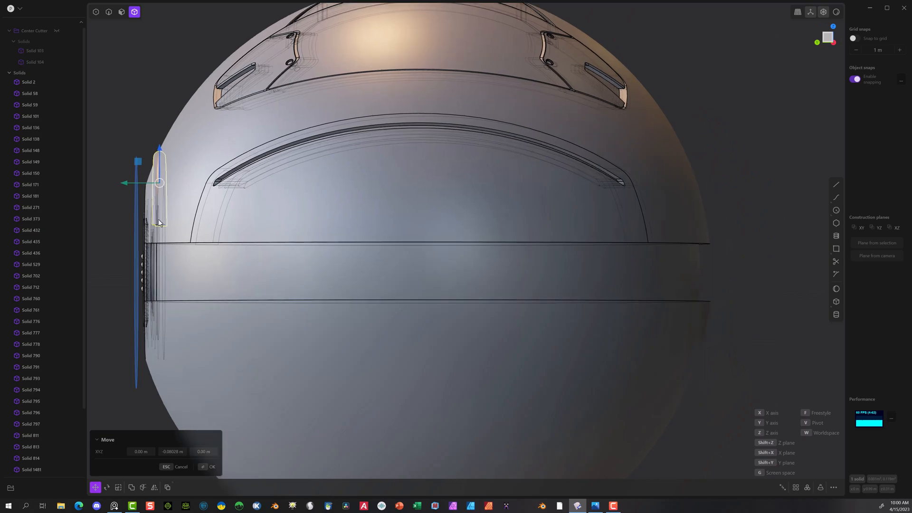
pyautogui.scroll(5, 156, 209)
pyautogui.moveTo(168, 189); pyautogui.dragTo(575, 151, button='middle')
pyautogui.click(834, 43)
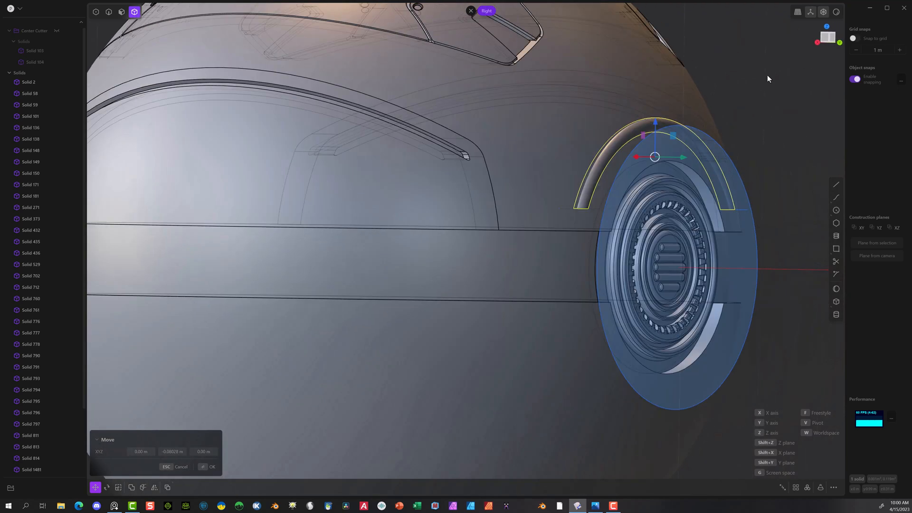
pyautogui.scroll(5, 790, 166)
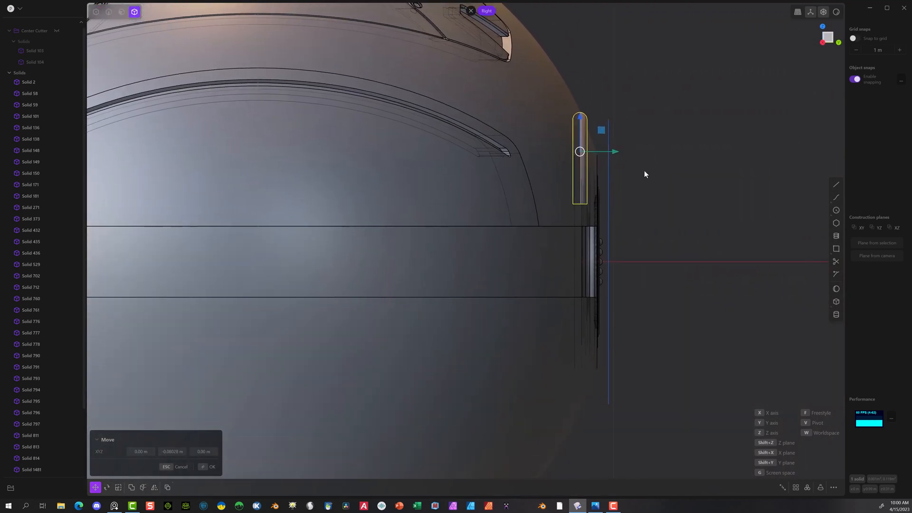
pyautogui.scroll(1, 604, 136)
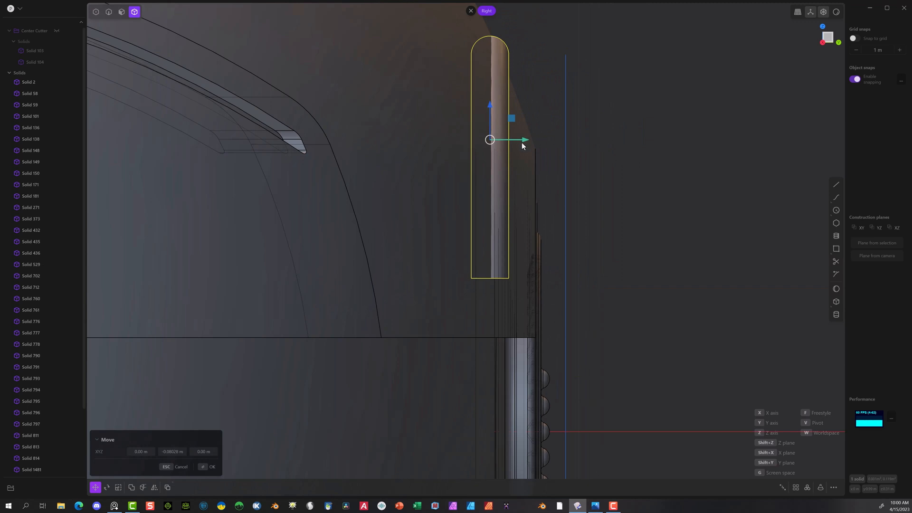
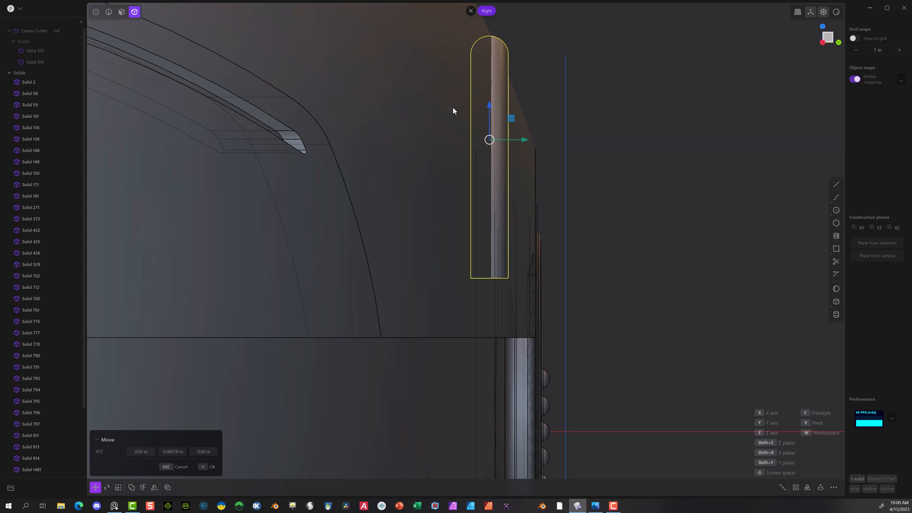
# Step: Subtract the pipe arc from the upper dome with a Boolean, keeping the arc as a separate tool body
pyautogui.click(207, 465)
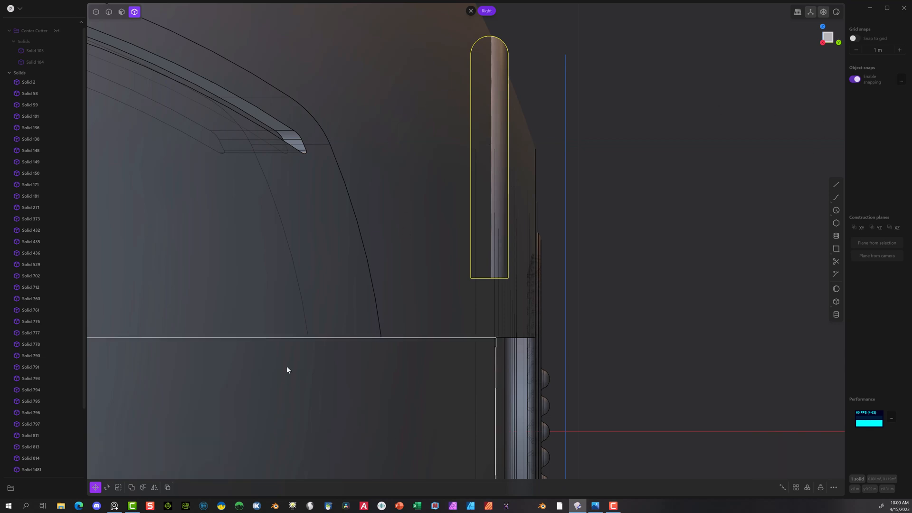
pyautogui.click(455, 252)
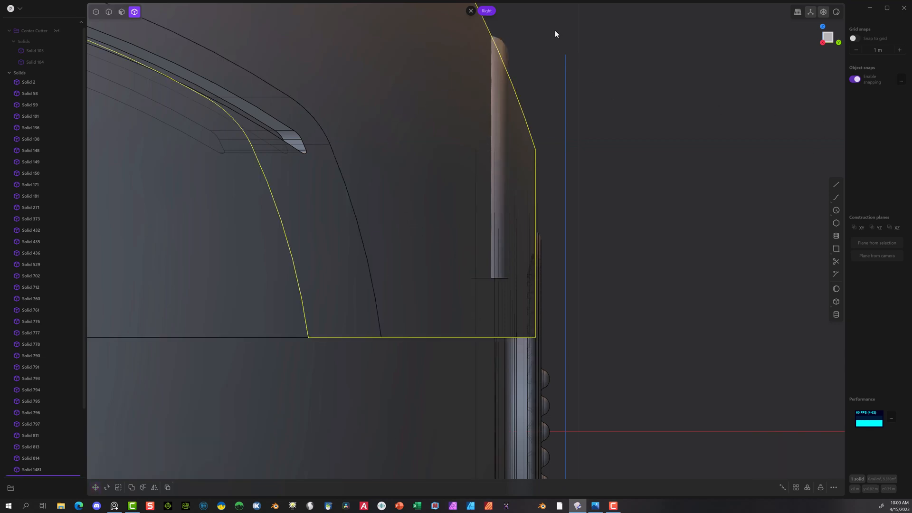
pyautogui.click(505, 61)
pyautogui.press('q')
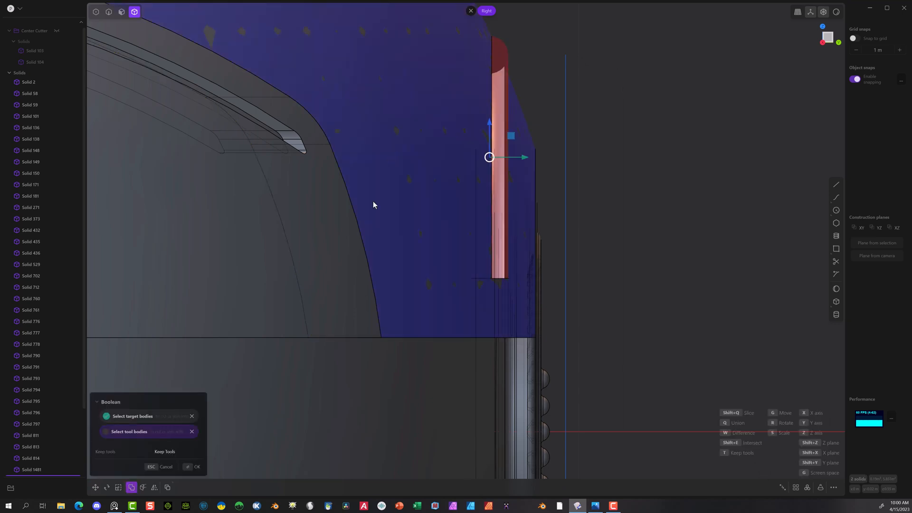
pyautogui.click(192, 467)
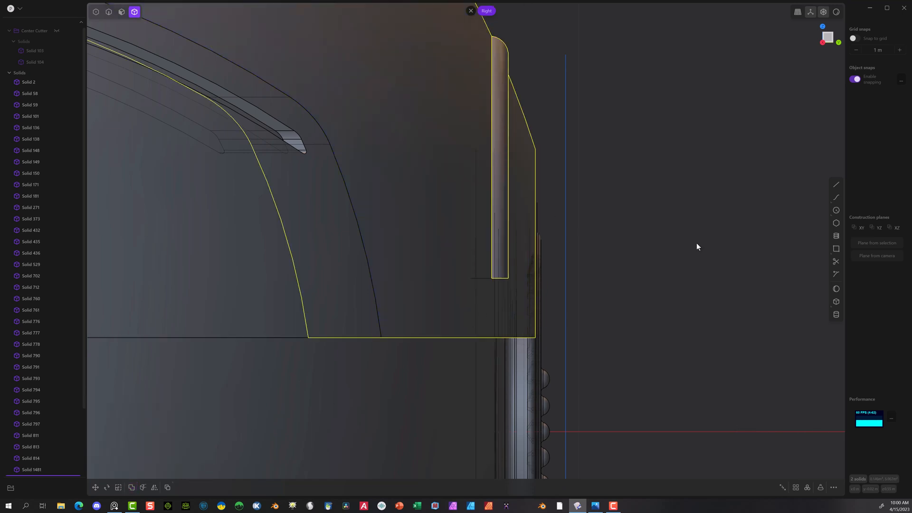
# Step: Move the pipe arc slightly outward along positive Y
pyautogui.click(686, 193)
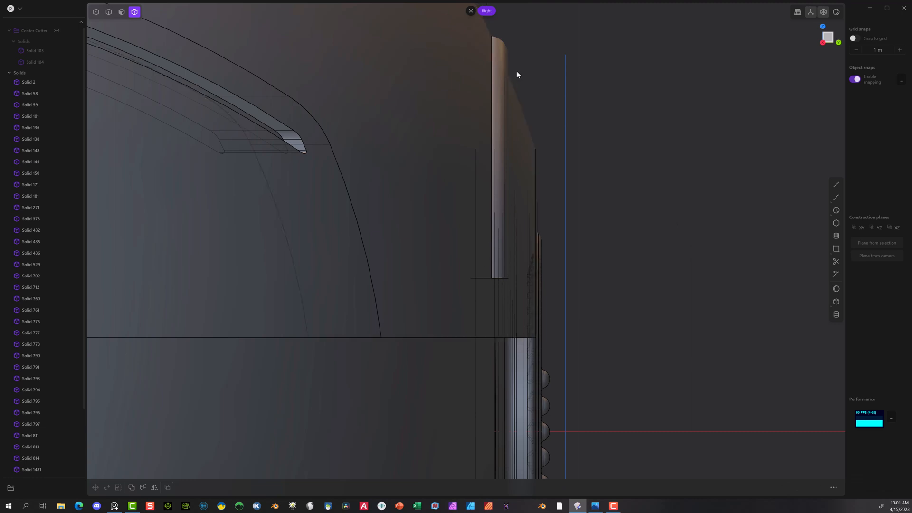
pyautogui.click(498, 151)
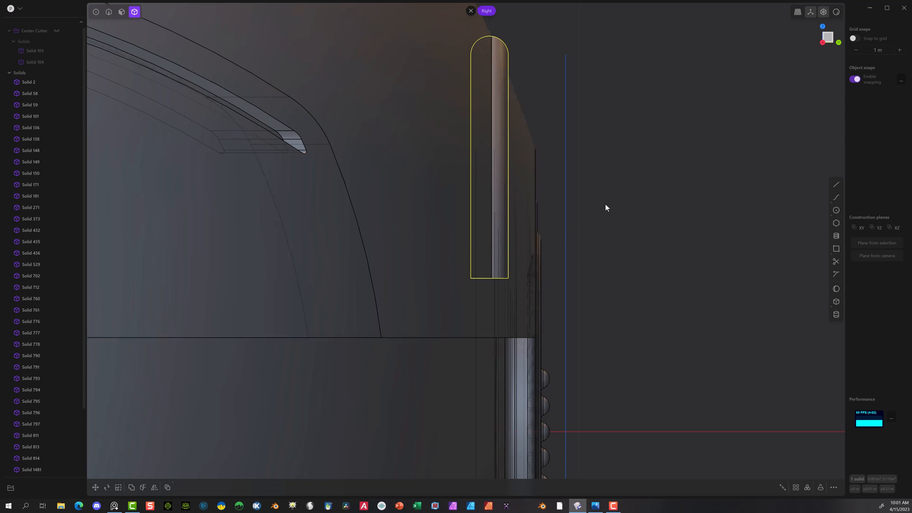
pyautogui.press('g')
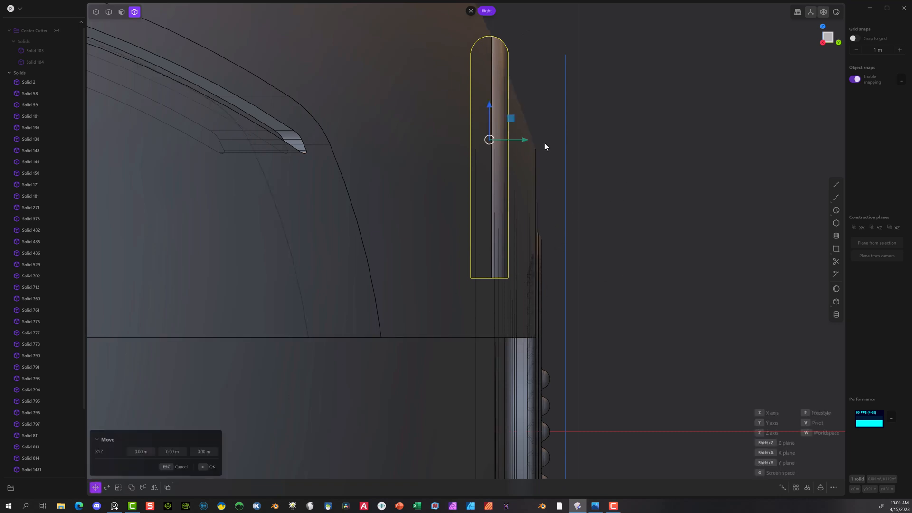
pyautogui.moveTo(527, 141); pyautogui.dragTo(528, 138)
pyautogui.click(201, 468)
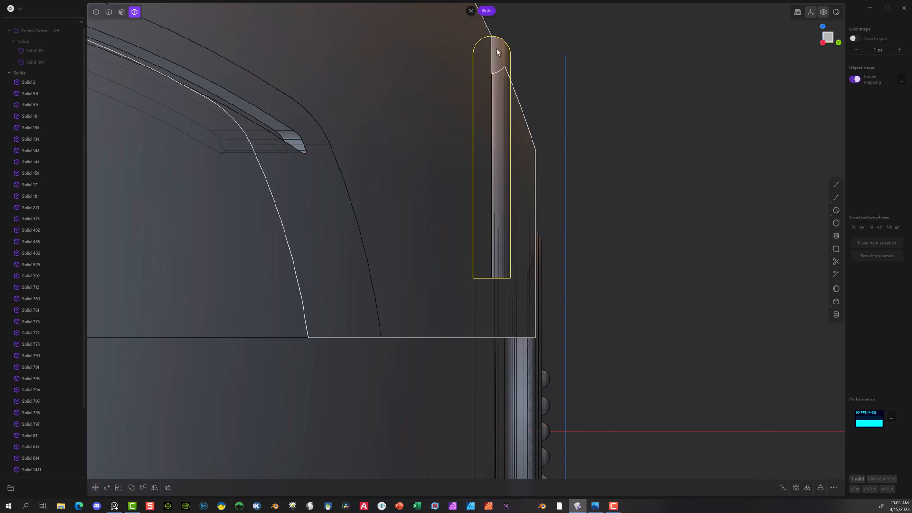
# Step: Subtract the shifted pipe arc from the upper dome to cut the arched groove above the round vent
pyautogui.click(431, 101)
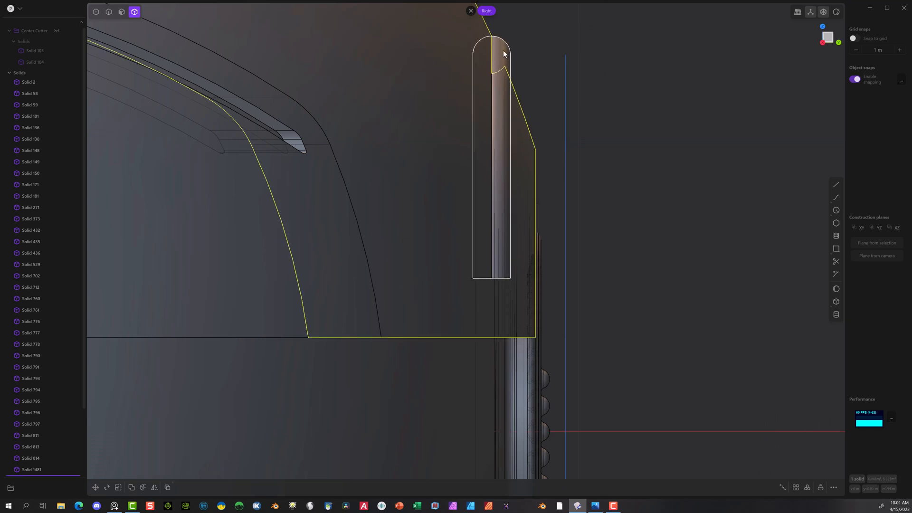
pyautogui.keyDown('shift'); pyautogui.click(505, 108); pyautogui.keyUp('shift')
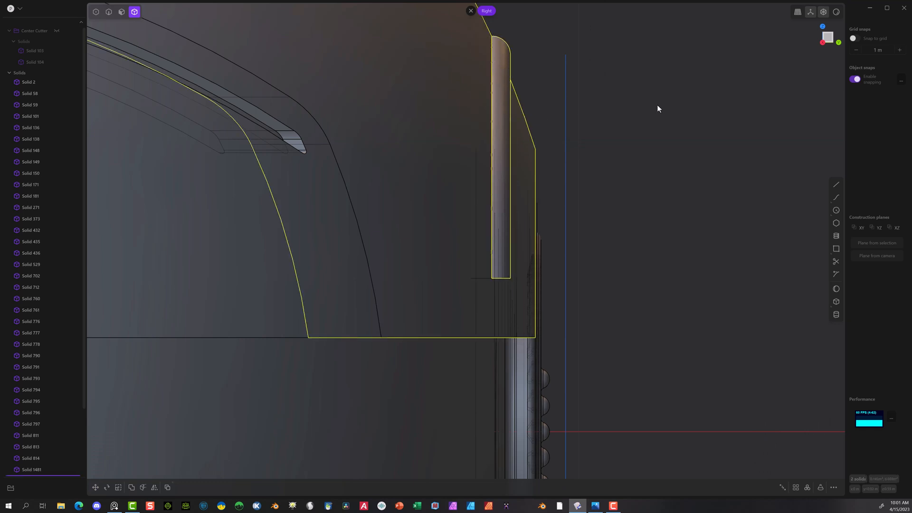
pyautogui.press('q')
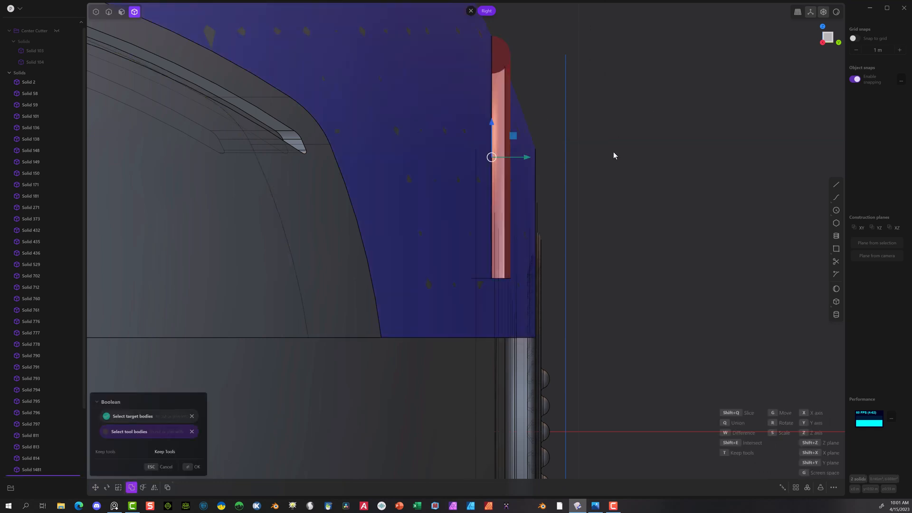
pyautogui.click(193, 466)
pyautogui.scroll(-2, 655, 195)
pyautogui.moveTo(701, 165); pyautogui.dragTo(507, 204, button='middle')
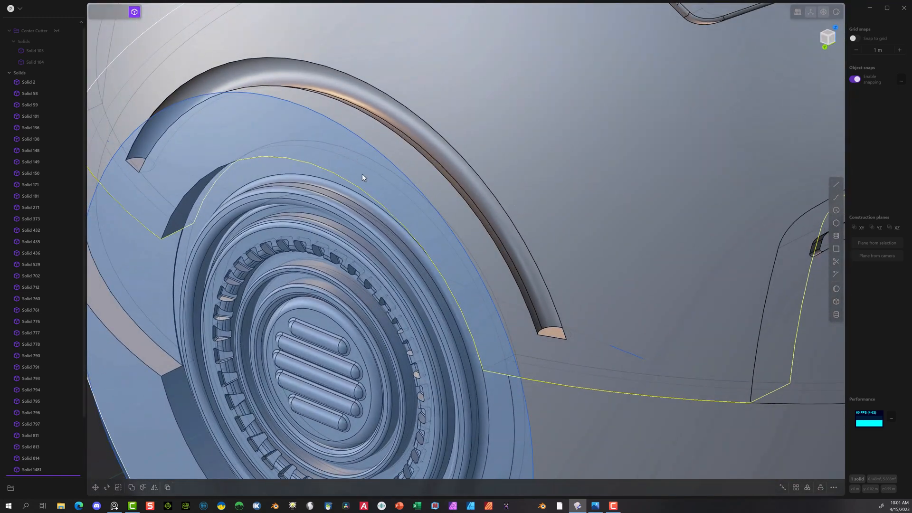
pyautogui.moveTo(133, 362); pyautogui.dragTo(184, 397, button='middle')
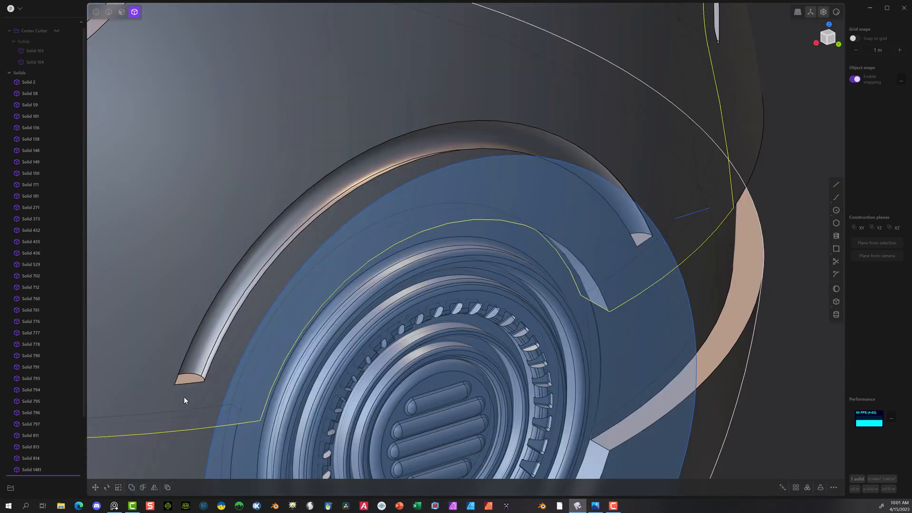
pyautogui.scroll(10, 192, 380)
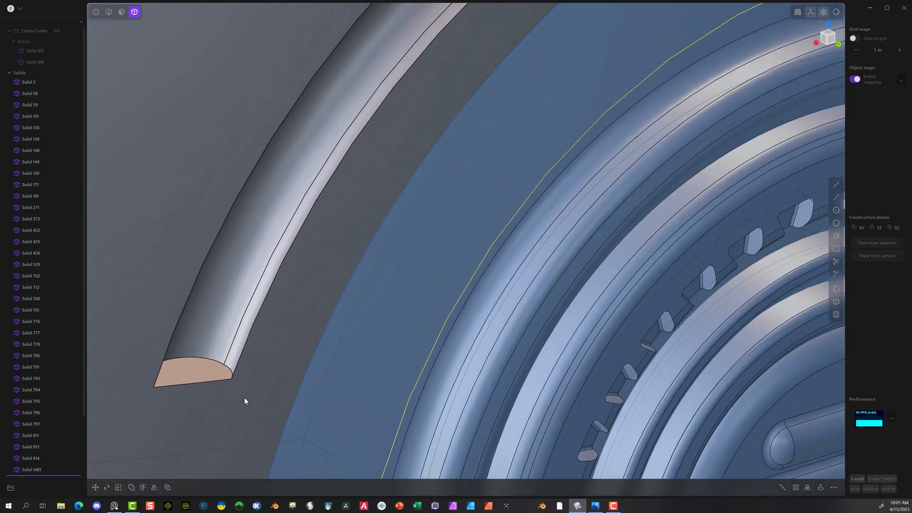
pyautogui.press('2')
pyautogui.click(213, 363)
pyautogui.press('f')
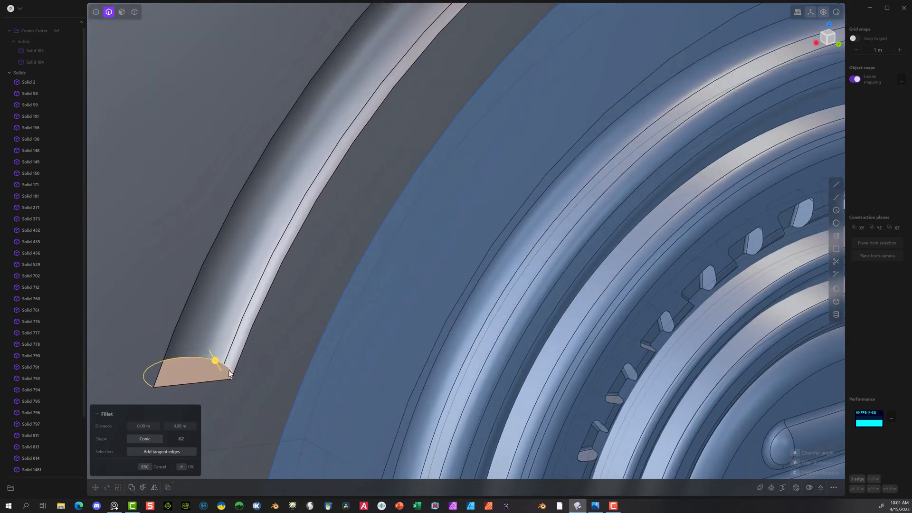
pyautogui.click(229, 370)
pyautogui.scroll(-8, 352, 373)
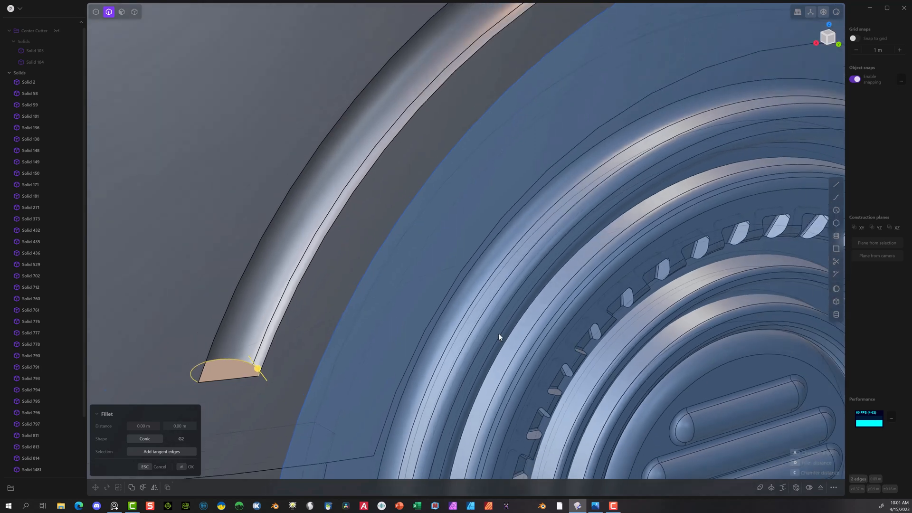
pyautogui.press('Escape')
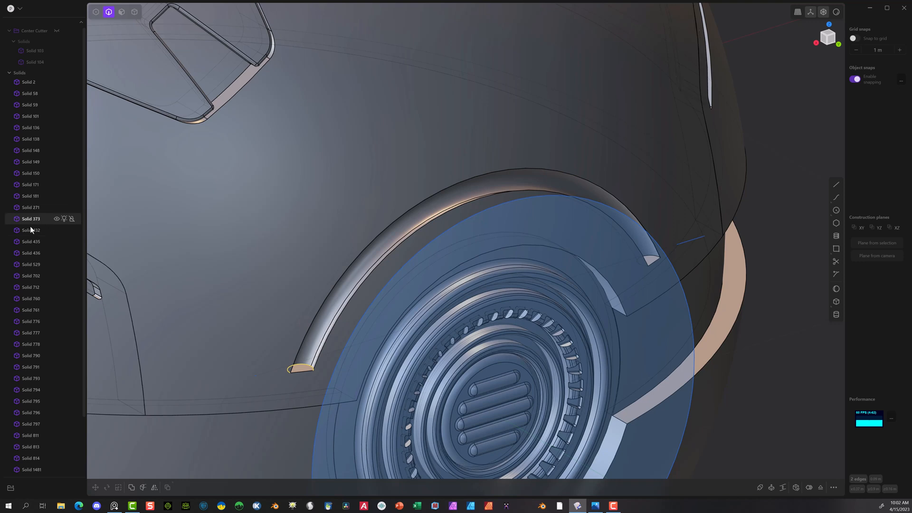
# Step: Move the circle curve around the vent about 0.078 m along negative Y into the arched groove
pyautogui.scroll(-2, 29, 228)
pyautogui.click(34, 459)
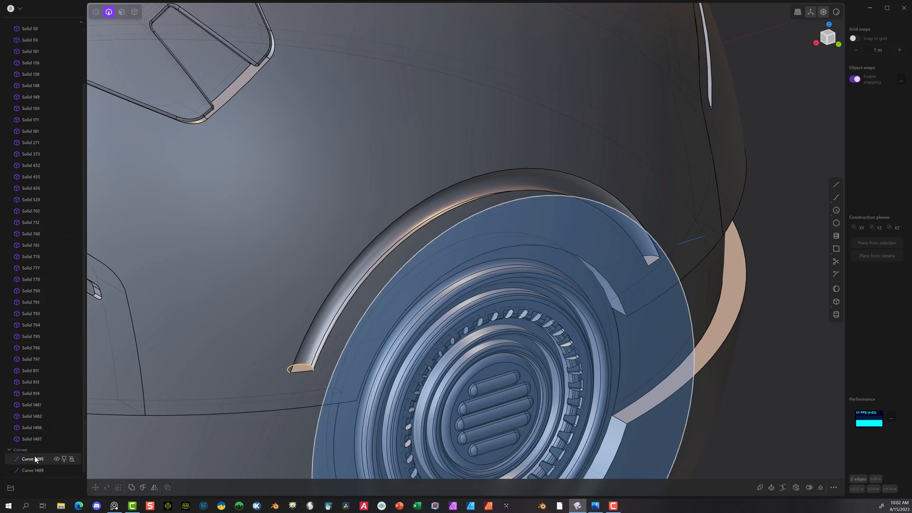
pyautogui.keyDown('shift'); pyautogui.click(33, 470); pyautogui.keyUp('shift')
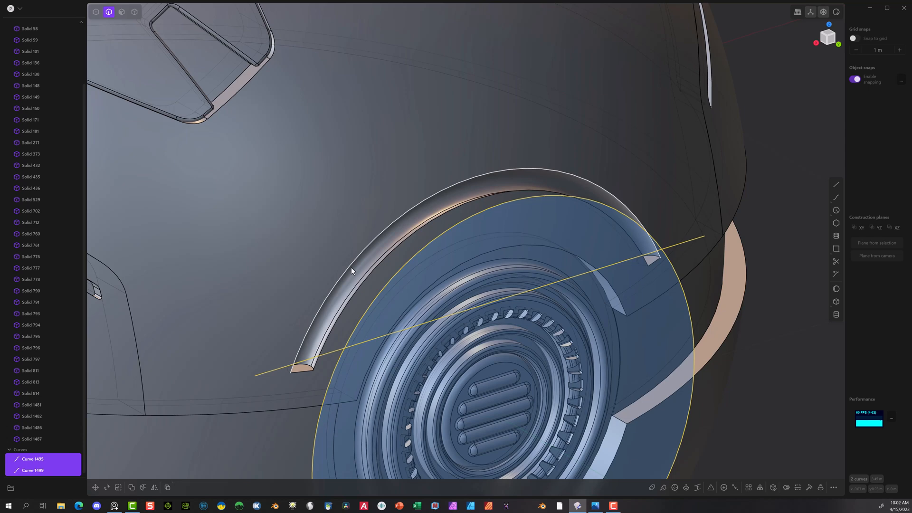
pyautogui.click(784, 186)
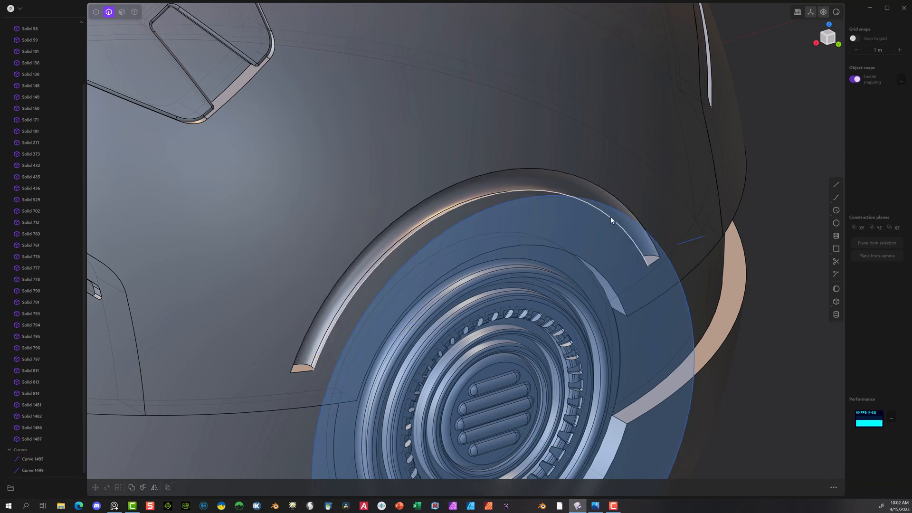
pyautogui.click(637, 239)
pyautogui.scroll(-5, 722, 355)
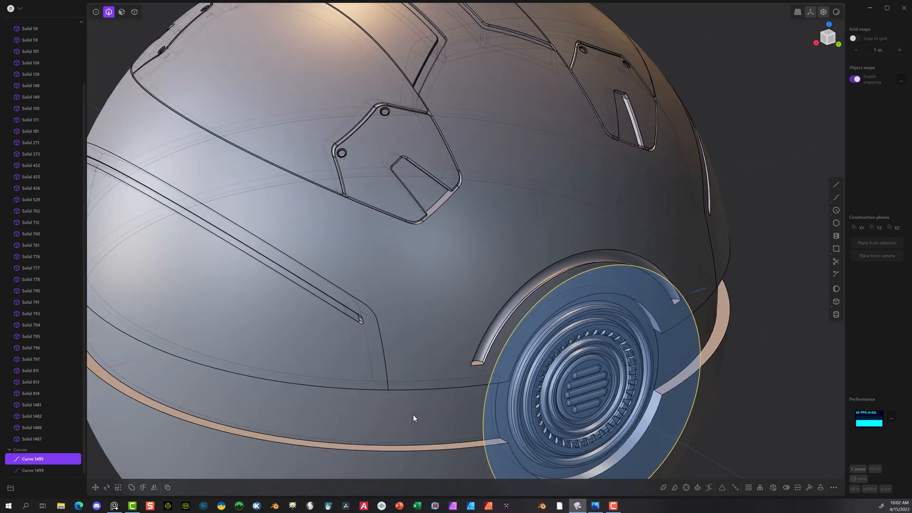
pyautogui.moveTo(412, 414); pyautogui.dragTo(491, 417, button='middle')
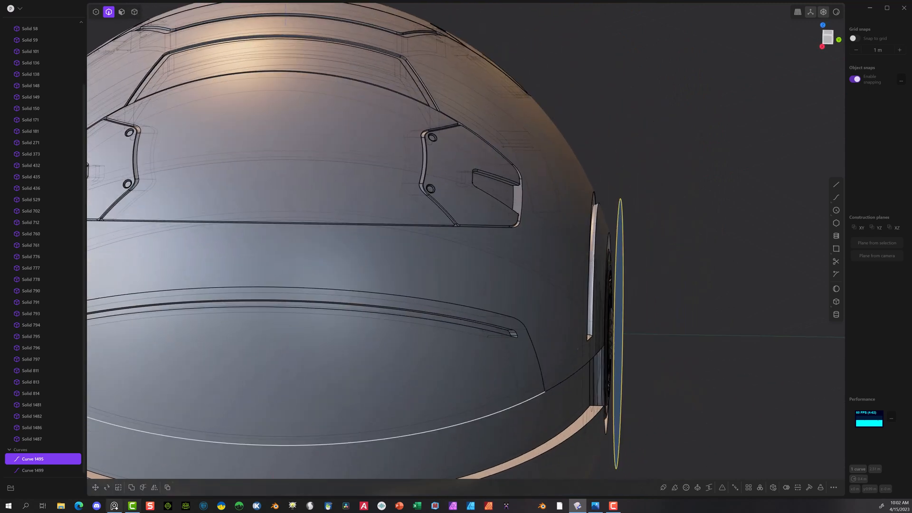
pyautogui.click(95, 489)
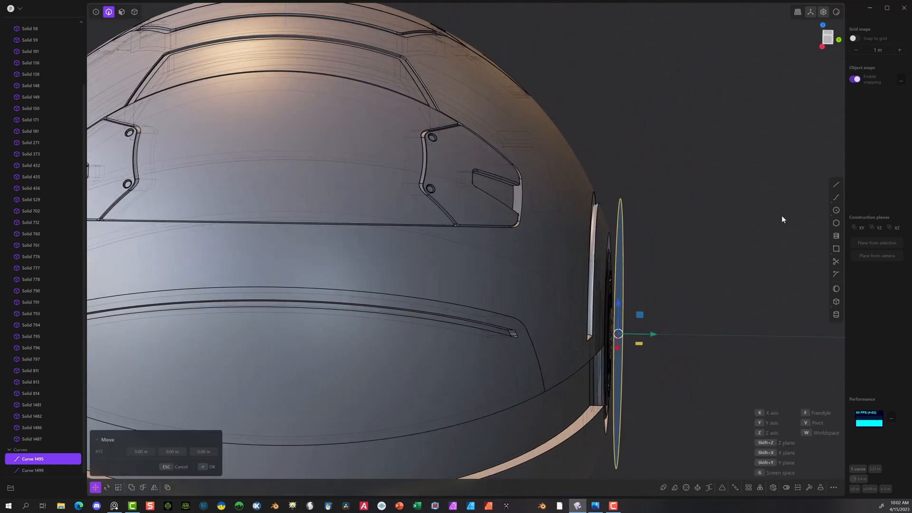
pyautogui.click(821, 48)
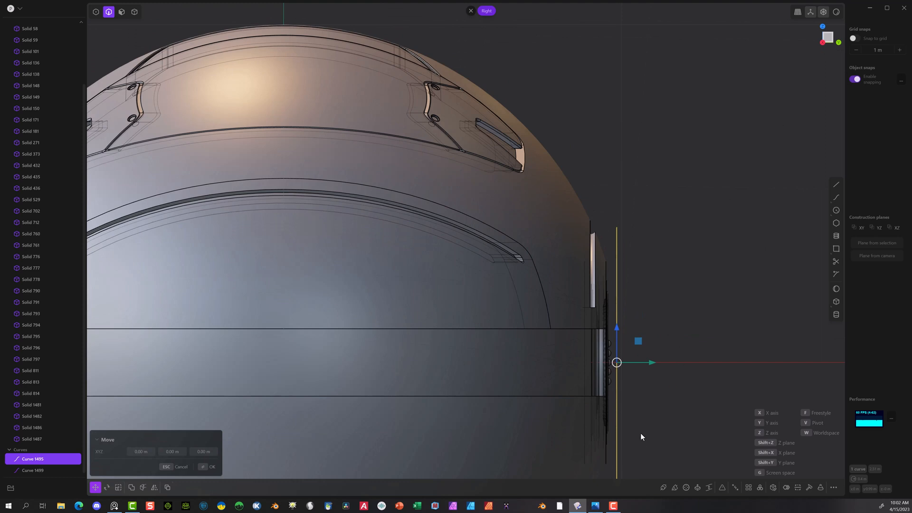
pyautogui.scroll(4, 639, 403)
pyautogui.moveTo(627, 341); pyautogui.dragTo(581, 340)
pyautogui.moveTo(702, 156); pyautogui.dragTo(546, 205, button='middle')
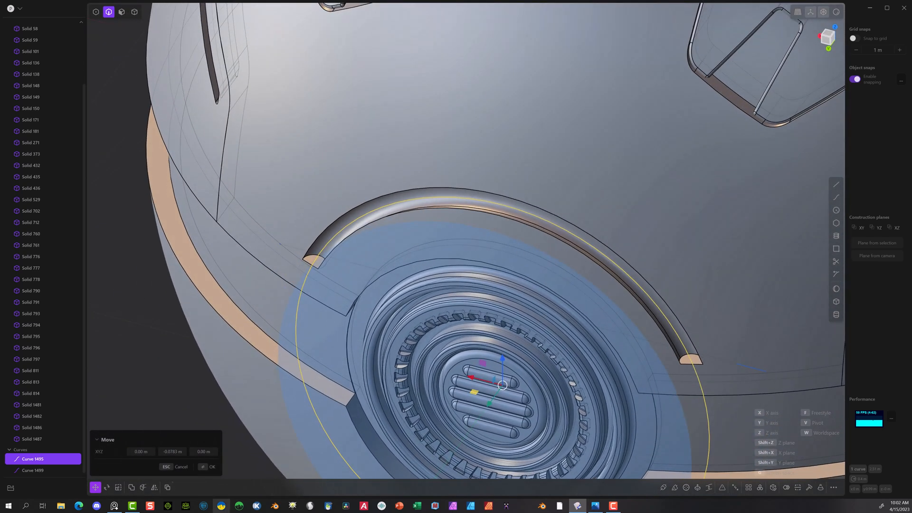
# Step: Create a pipe along the moved circle with a section size of 0.01 m
pyautogui.click(663, 487)
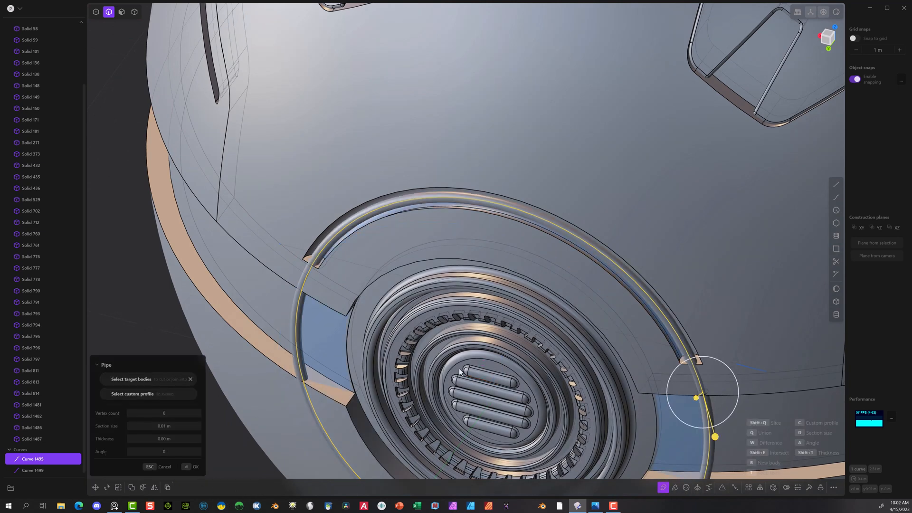
pyautogui.press('d')
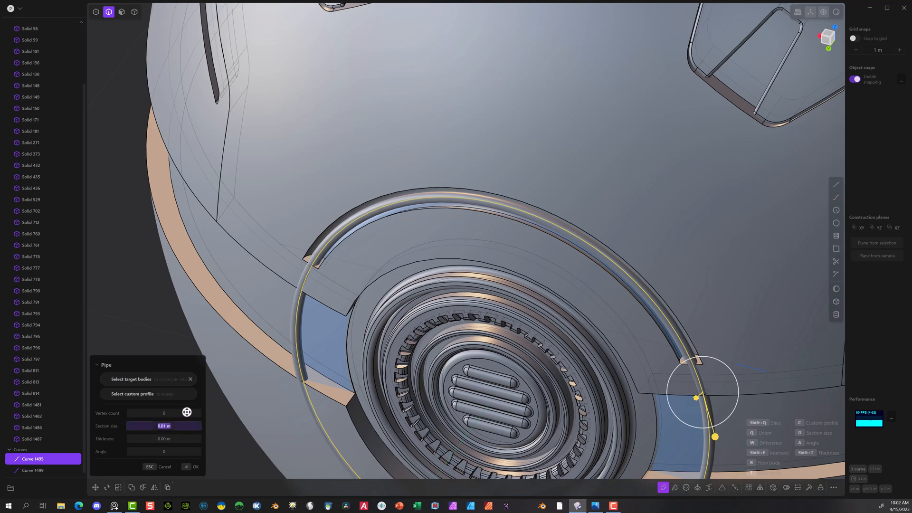
pyautogui.click(191, 467)
# Step: Move the new thin pipe ring about 0.0075 m along negative Y so it sits deeper in the groove
pyautogui.moveTo(201, 440); pyautogui.dragTo(315, 425, button='middle')
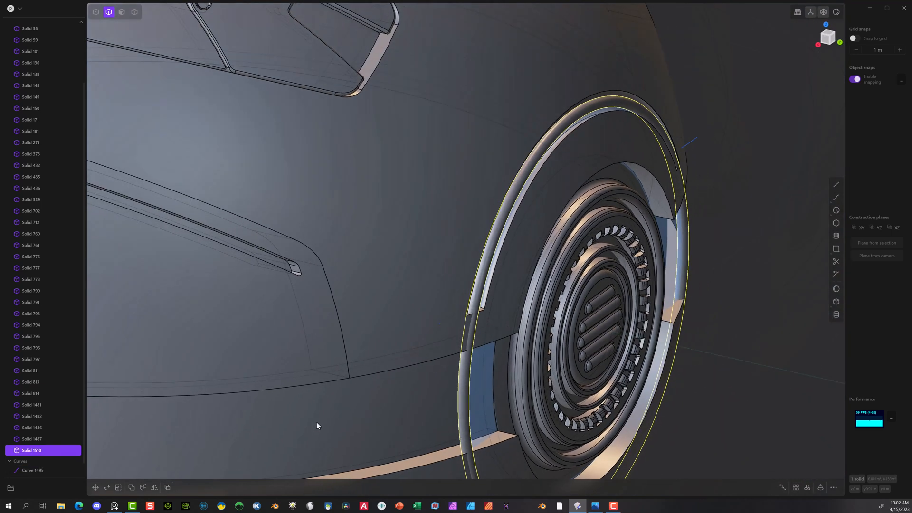
pyautogui.press('g')
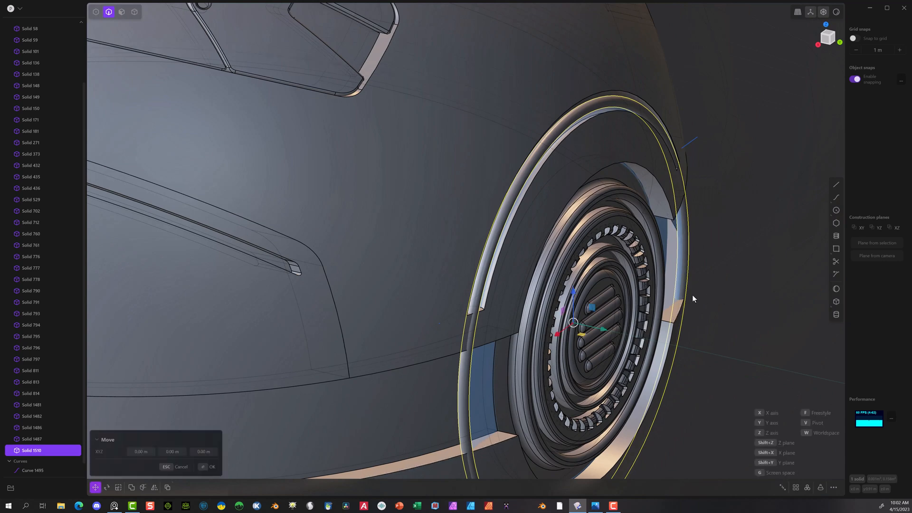
pyautogui.moveTo(604, 332); pyautogui.dragTo(601, 330)
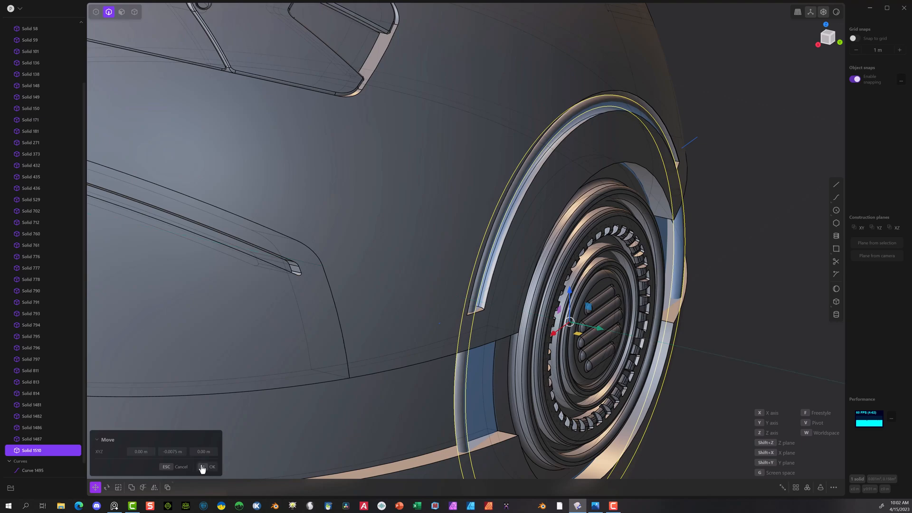
pyautogui.click(202, 466)
pyautogui.scroll(-2, 767, 281)
pyautogui.click(769, 282)
# Step: Select the circle curve that runs around the round vent
pyautogui.moveTo(769, 283); pyautogui.dragTo(680, 263, button='middle')
pyautogui.scroll(5, 484, 279)
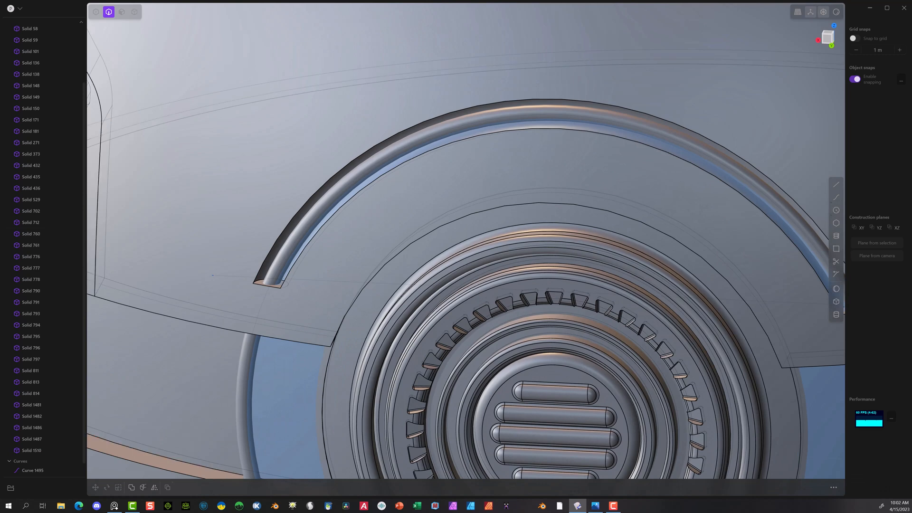
pyautogui.scroll(-1, 24, 452)
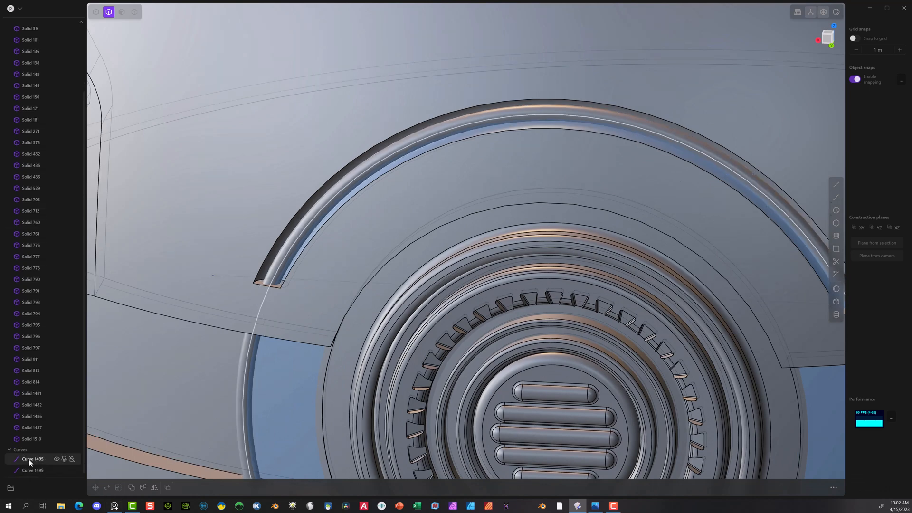
pyautogui.click(28, 459)
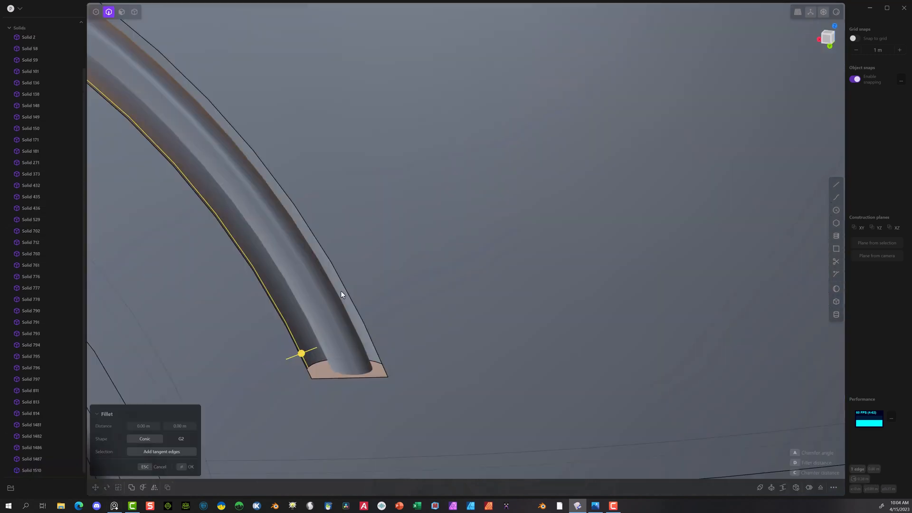
# Step: Try to fillet the inner long edge of the arched groove around the vent
pyautogui.moveTo(341, 290); pyautogui.dragTo(594, 327, button='middle')
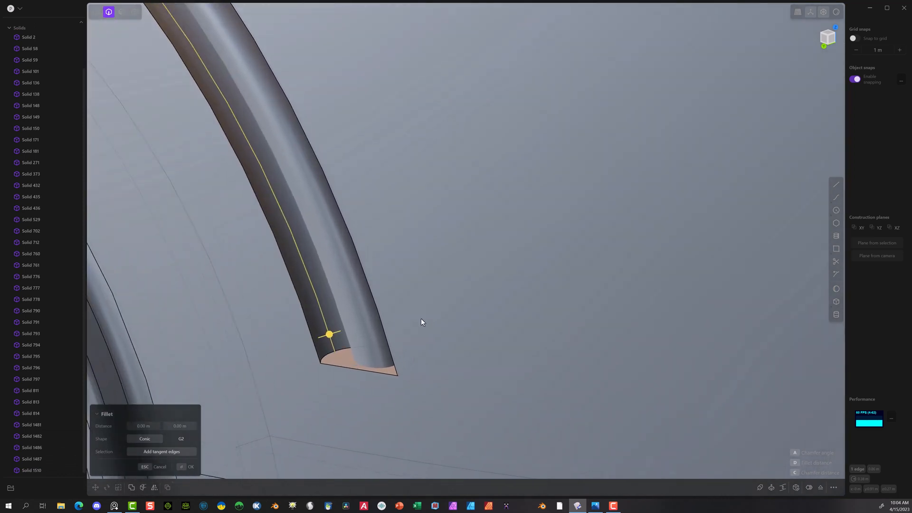
pyautogui.moveTo(422, 323); pyautogui.dragTo(348, 333, button='middle')
pyautogui.moveTo(310, 337); pyautogui.dragTo(791, 79)
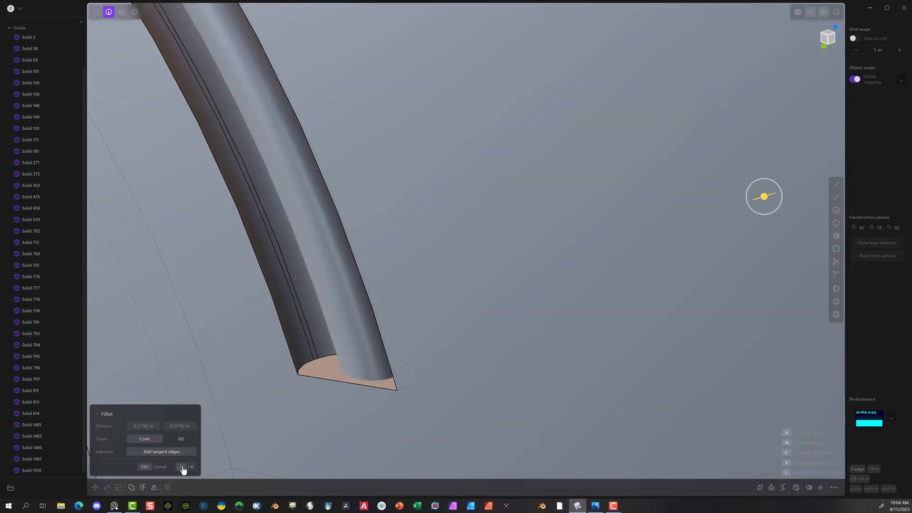
pyautogui.click(181, 467)
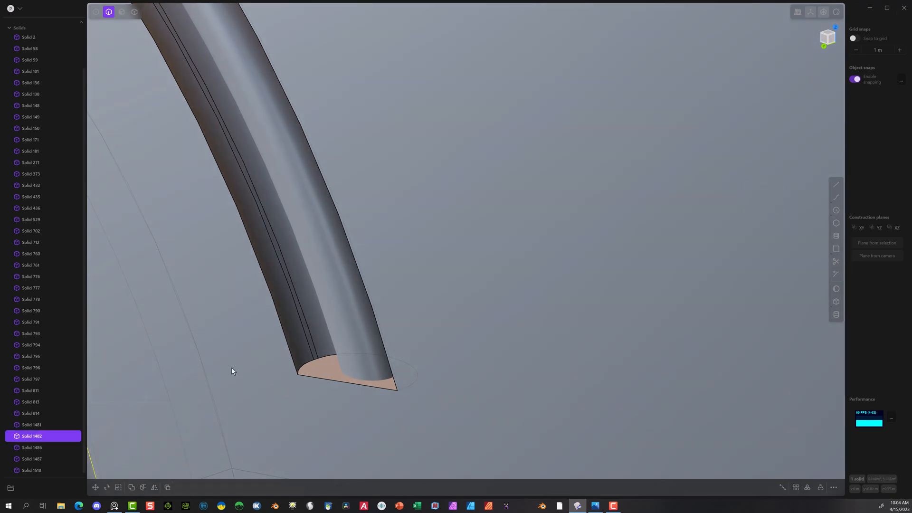
# Step: Try to fillet the end-face edge at one end of the arched groove with a small distance
pyautogui.click(232, 371)
pyautogui.click(305, 367)
pyautogui.press('f')
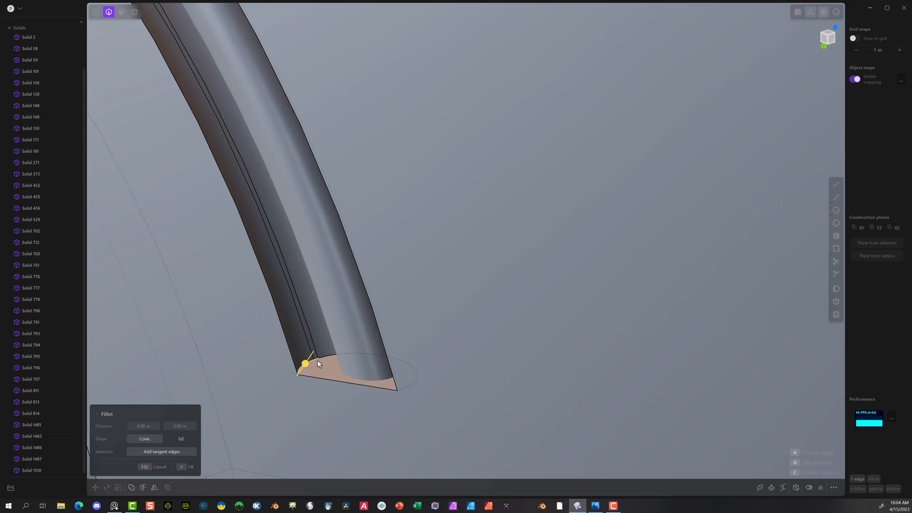
pyautogui.moveTo(306, 363); pyautogui.dragTo(309, 361)
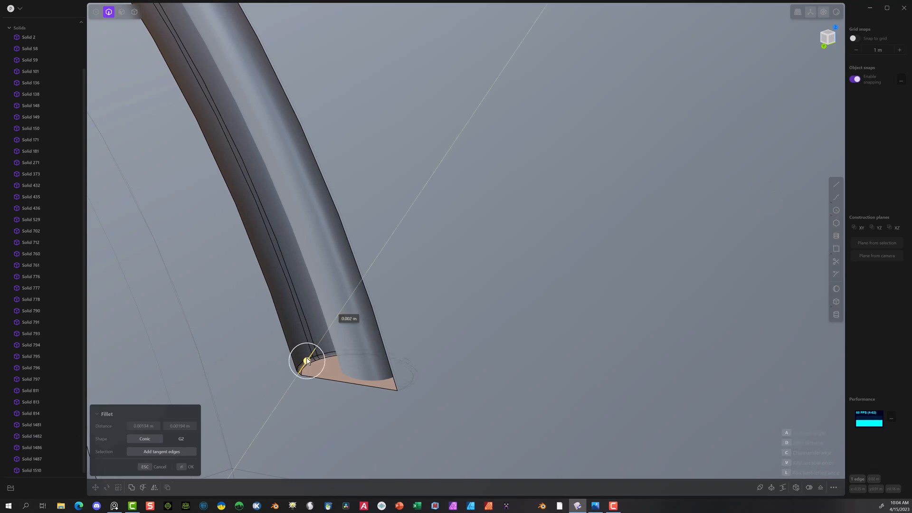
pyautogui.scroll(-5, 286, 391)
pyautogui.moveTo(287, 391); pyautogui.dragTo(345, 377, button='middle')
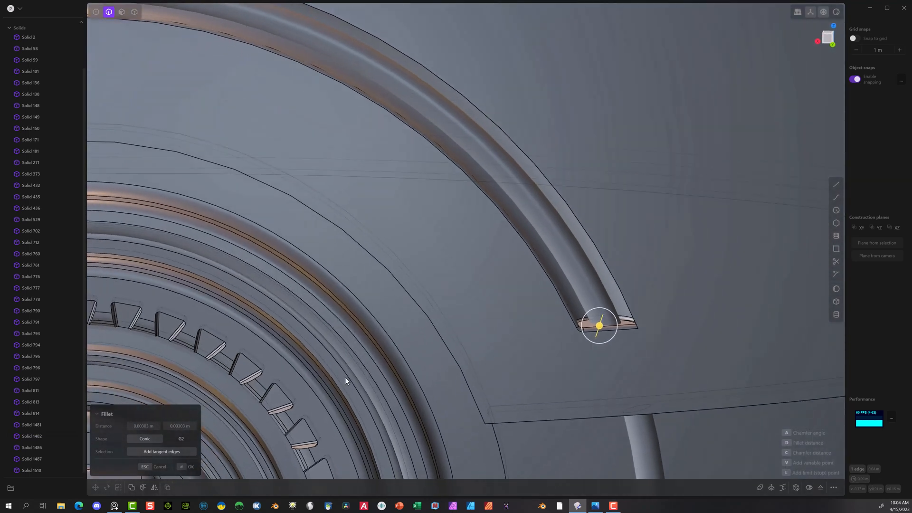
pyautogui.press('Return')
pyautogui.moveTo(437, 371); pyautogui.dragTo(566, 309, button='middle')
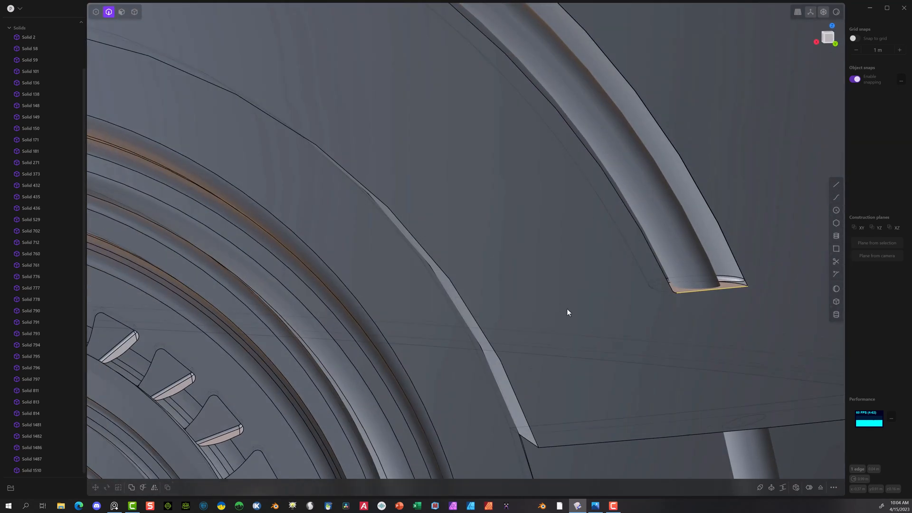
pyautogui.press('f')
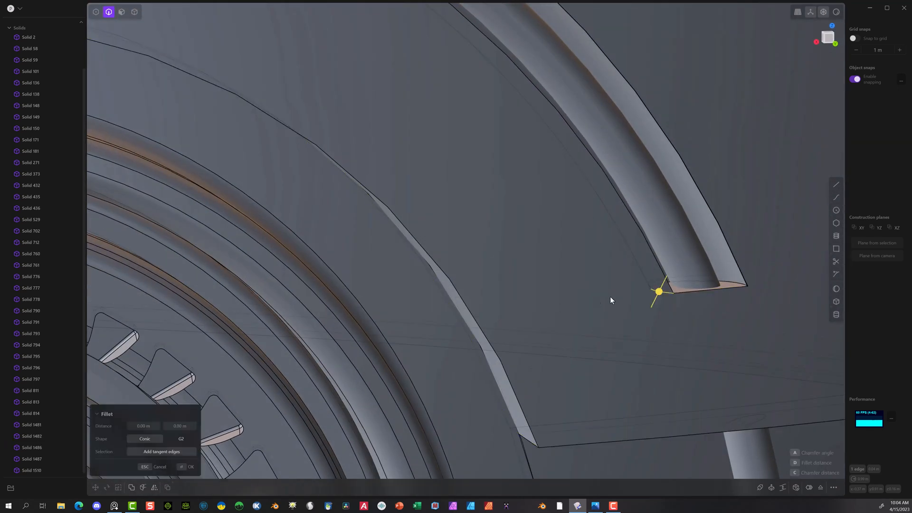
pyautogui.click(743, 281)
pyautogui.scroll(5, 755, 280)
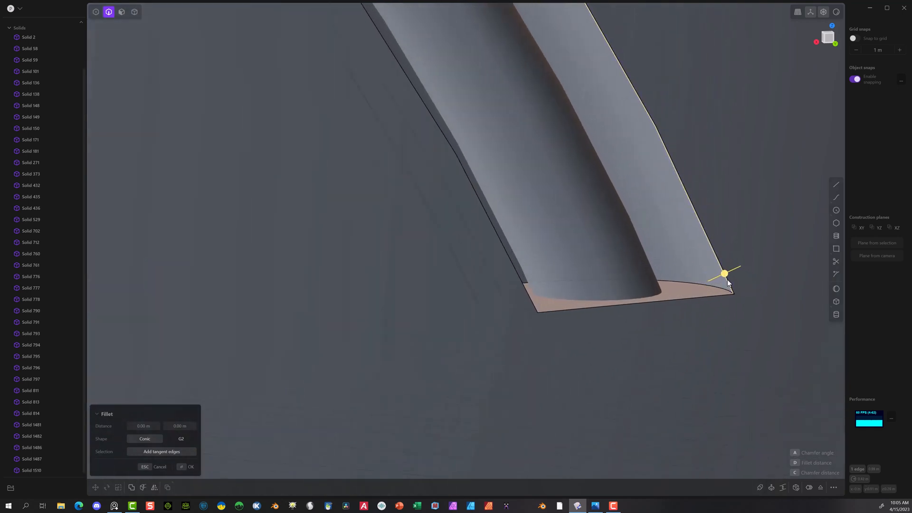
pyautogui.scroll(10, 727, 281)
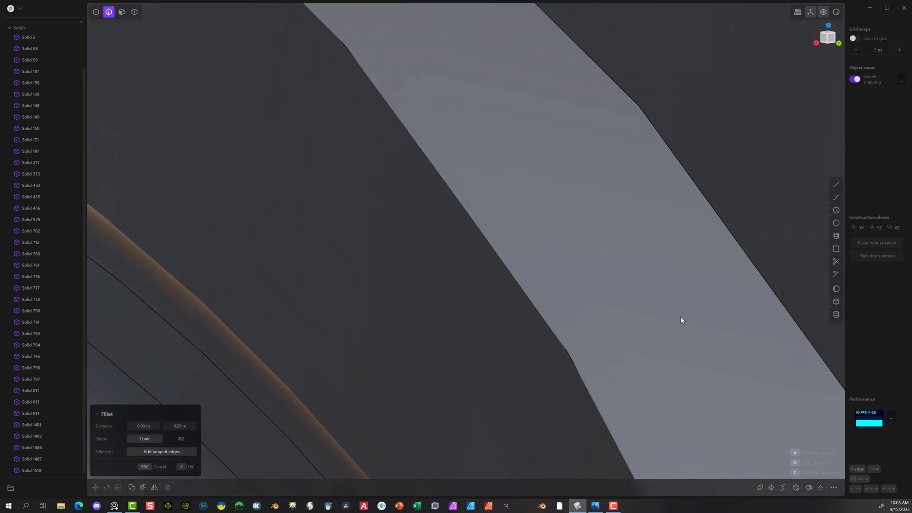
pyautogui.moveTo(680, 316)
pyautogui.keyDown('shift'); pyautogui.mouseDown(button='middle')
pyautogui.moveTo(1, 429)
pyautogui.moveTo(59, 442)
pyautogui.mouseUp(button='middle'); pyautogui.keyUp('shift')
pyautogui.keyDown('shift'); pyautogui.moveTo(626, 417); pyautogui.dragTo(206, 354, button='middle'); pyautogui.keyUp('shift')
pyautogui.keyDown('shift'); pyautogui.moveTo(421, 346); pyautogui.dragTo(359, 340, button='middle'); pyautogui.keyUp('shift')
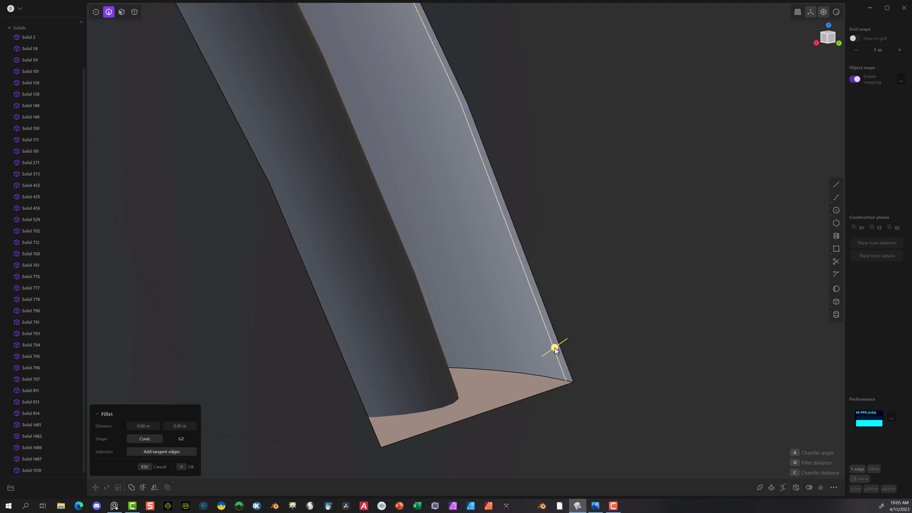
pyautogui.moveTo(556, 348); pyautogui.dragTo(297, 512)
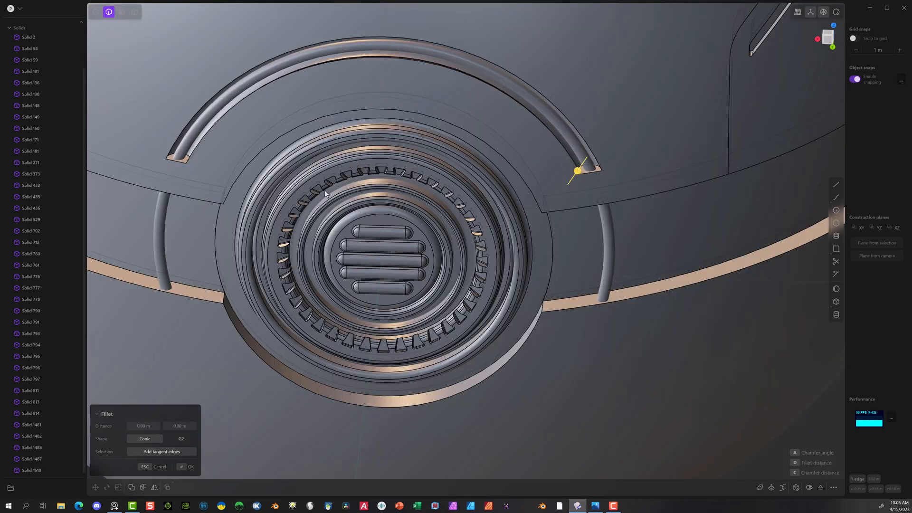
# Step: Fillet the curved edges of the end faces at both ends of the arched groove by about 0.0057 m
pyautogui.click(169, 157)
pyautogui.scroll(8, 599, 153)
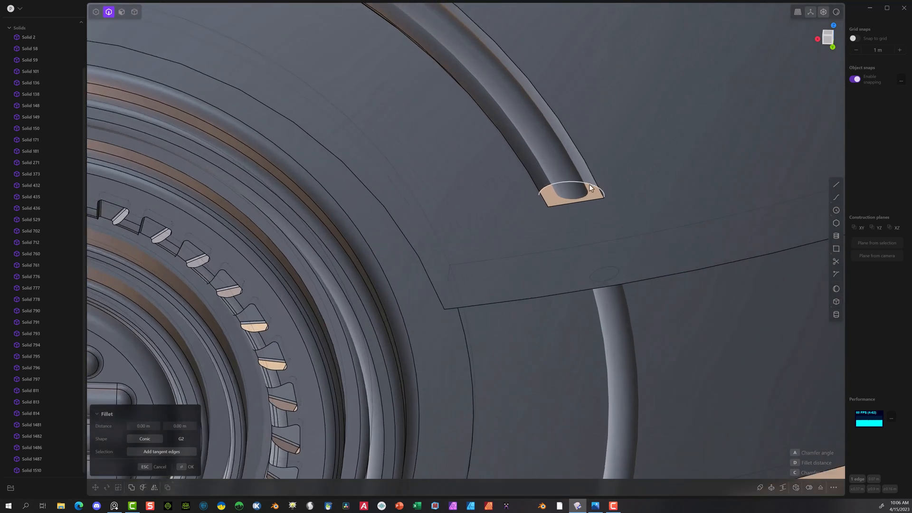
pyautogui.click(588, 183)
pyautogui.moveTo(592, 184)
pyautogui.mouseDown()
pyautogui.moveTo(592, 174)
pyautogui.moveTo(593, 181)
pyautogui.mouseUp()
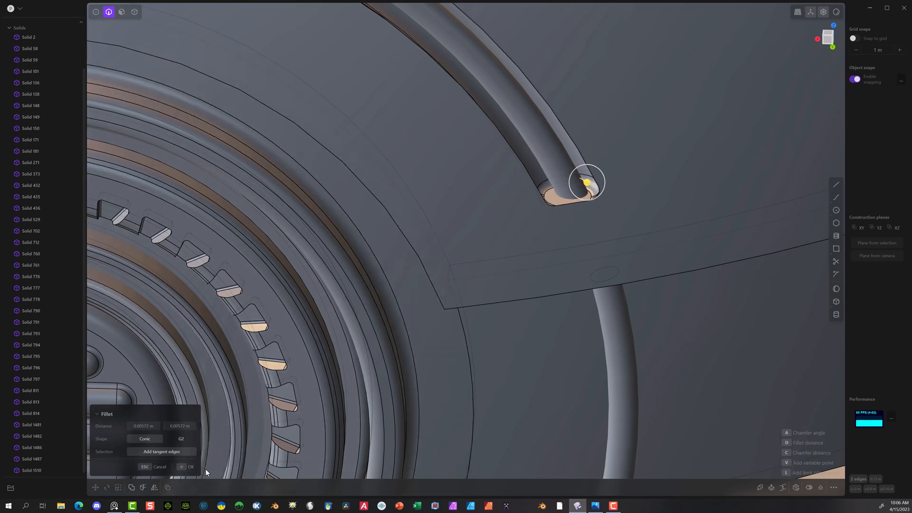
pyautogui.click(186, 468)
# Step: Apply a small fillet to the inner and outer rim edges of the arched groove
pyautogui.scroll(-8, 479, 207)
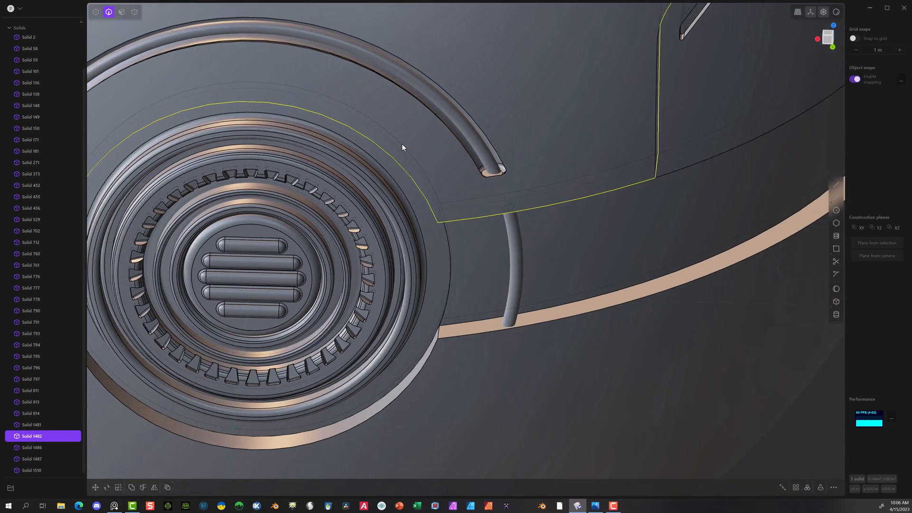
pyautogui.scroll(-2, 427, 129)
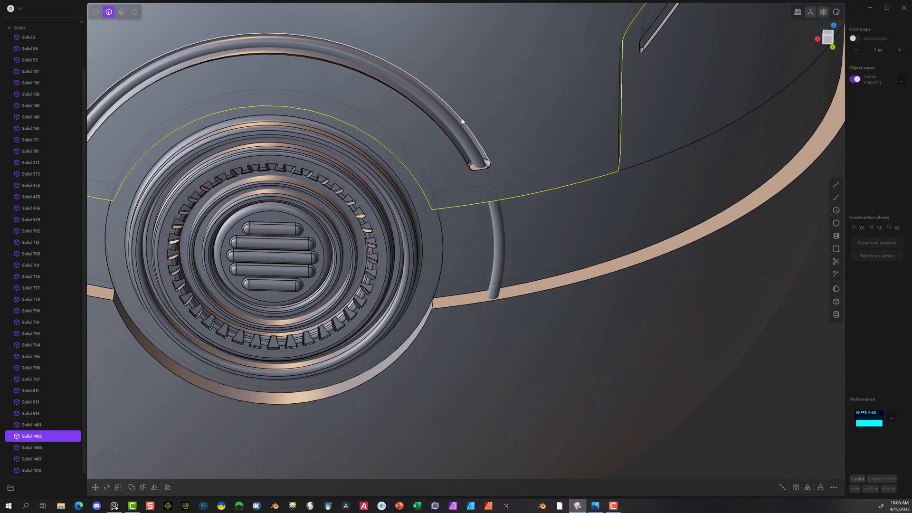
pyautogui.click(461, 117)
pyautogui.press('f')
pyautogui.click(445, 137)
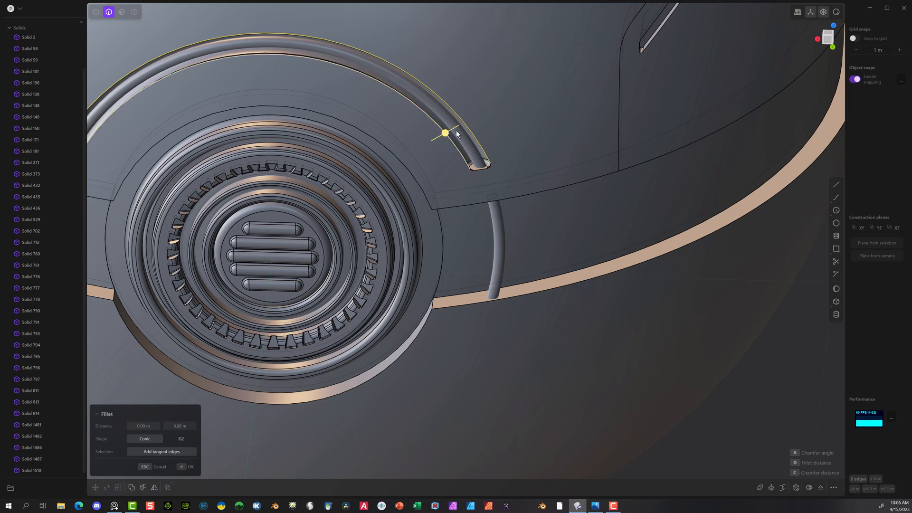
pyautogui.moveTo(445, 133); pyautogui.dragTo(446, 131)
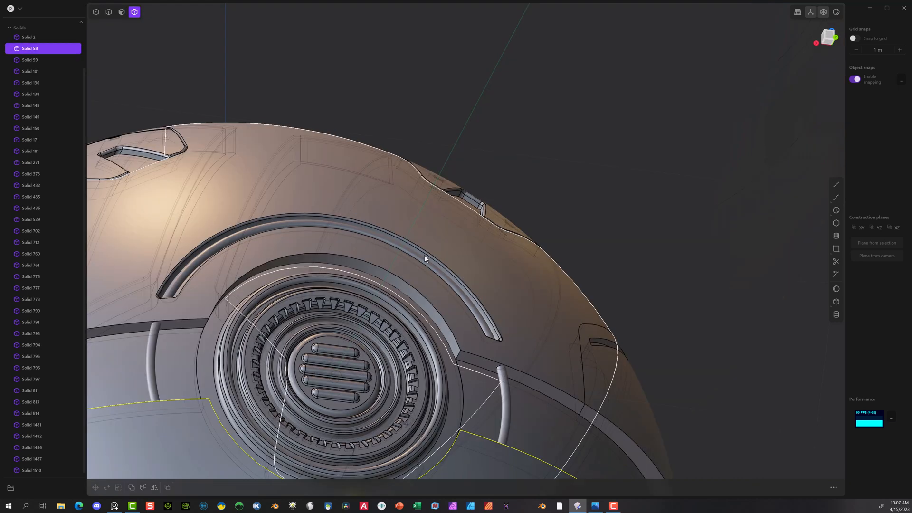
# Step: Hide the thin pipe ring to inspect the empty arched groove, and show the ring again
pyautogui.click(216, 243)
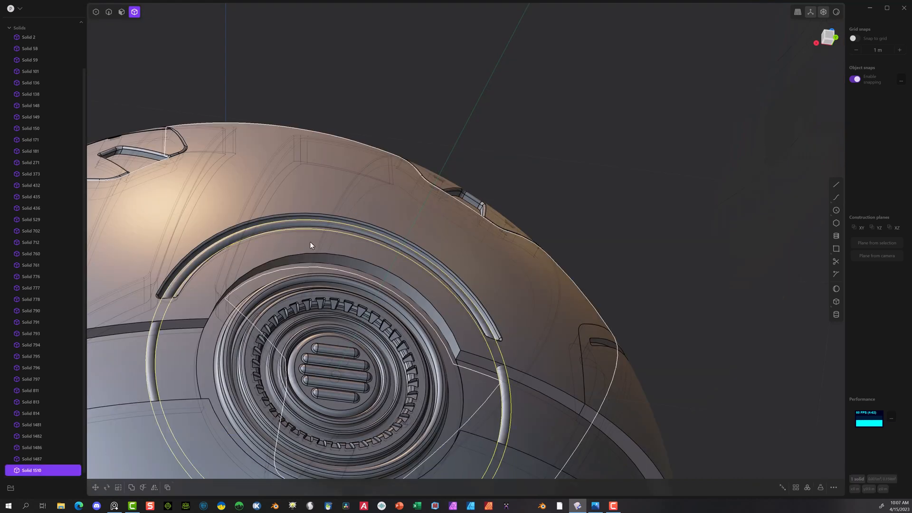
pyautogui.press('h')
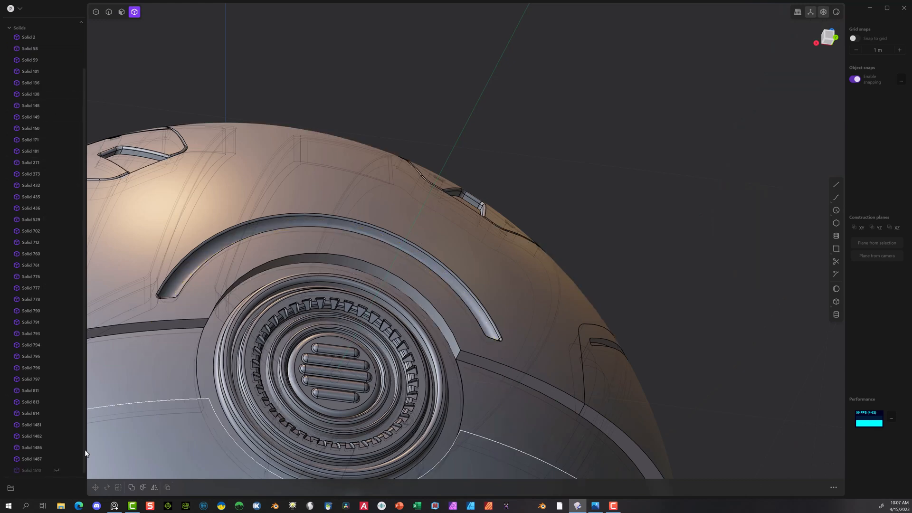
pyautogui.click(56, 470)
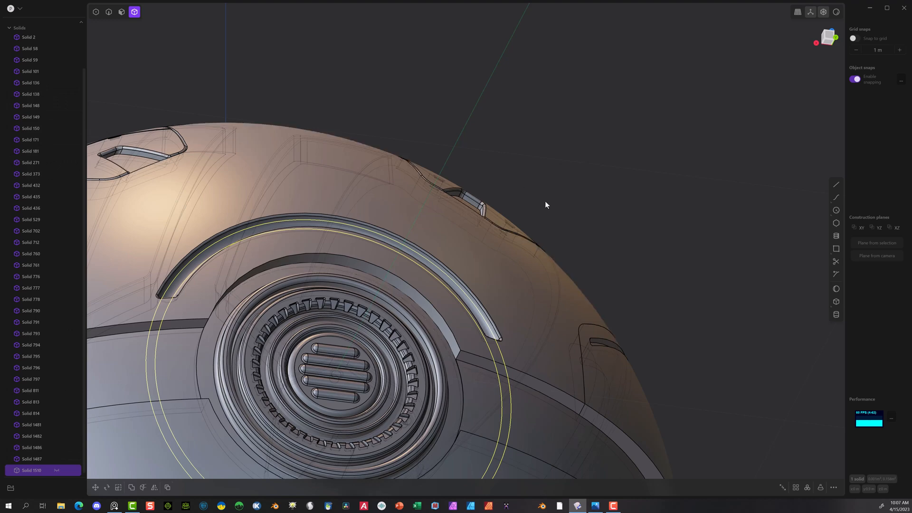
# Step: In the back view, draw a horizontal line across the pipe ring just below both ends of the arched groove
pyautogui.moveTo(545, 201); pyautogui.dragTo(475, 240, button='middle')
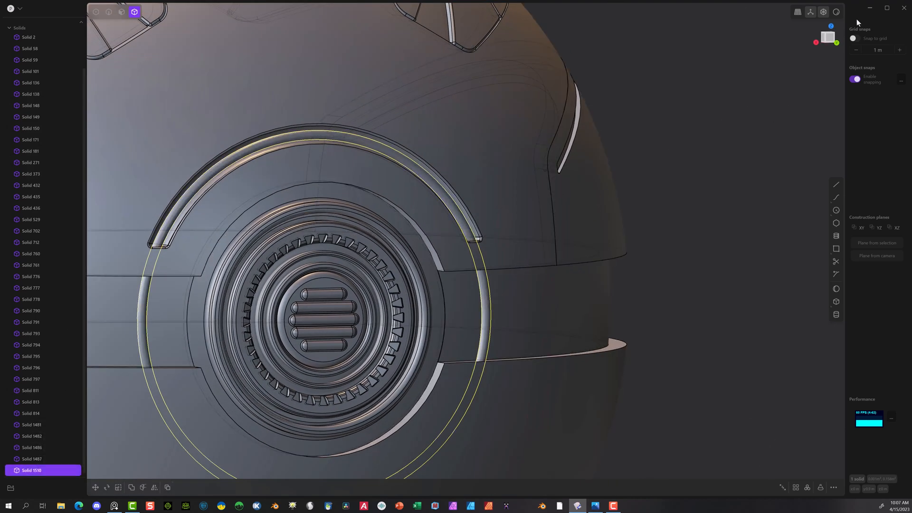
pyautogui.click(837, 43)
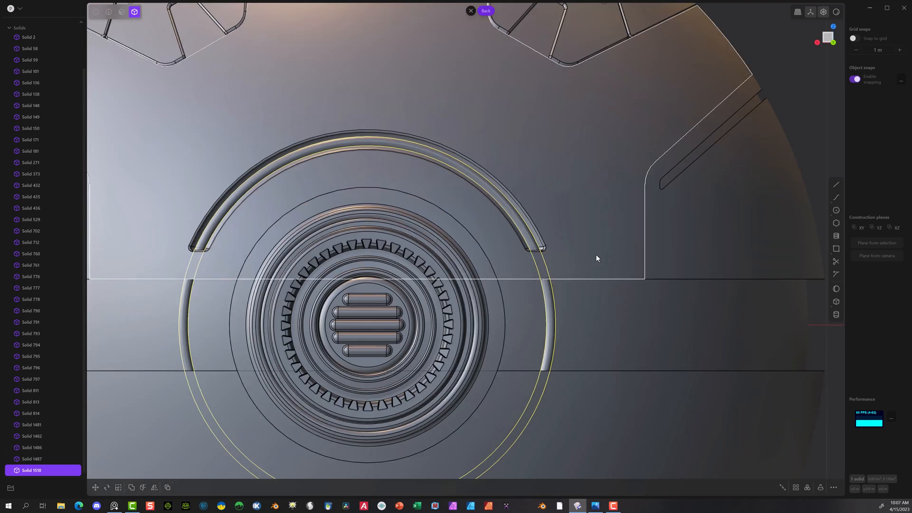
pyautogui.click(836, 184)
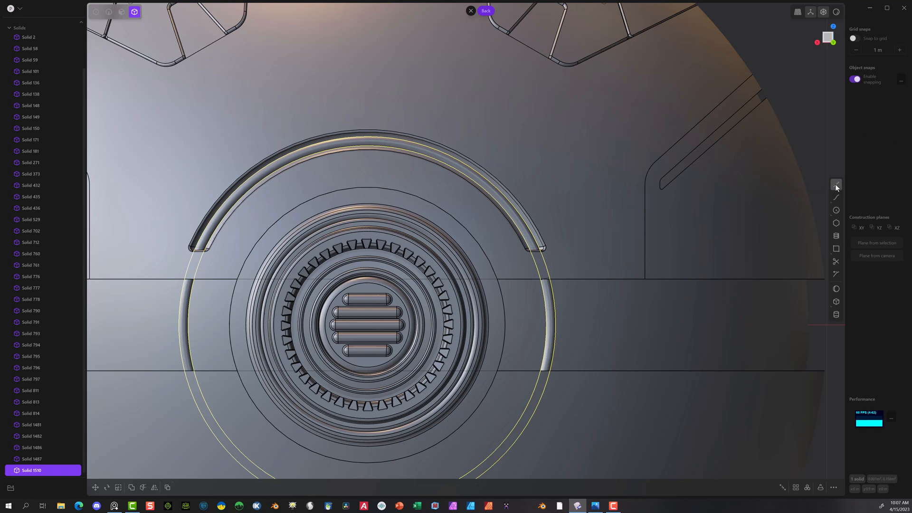
pyautogui.click(163, 267)
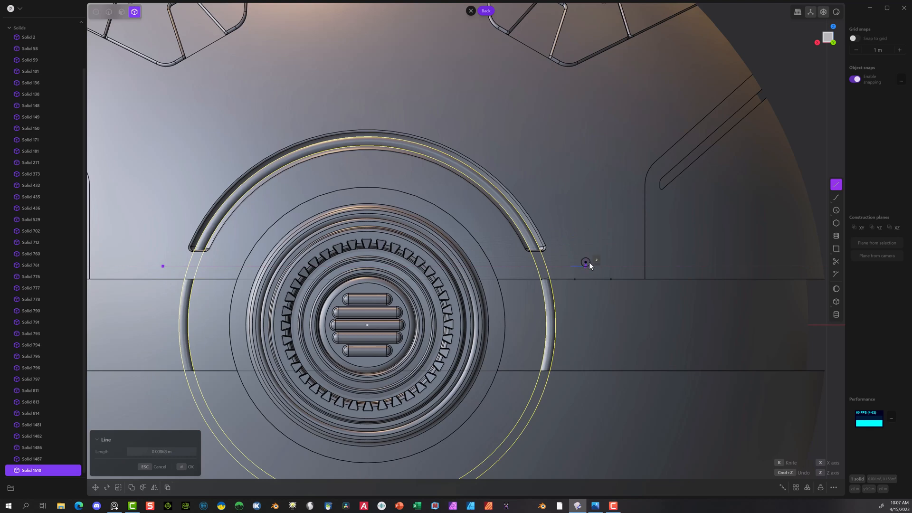
pyautogui.click(585, 265)
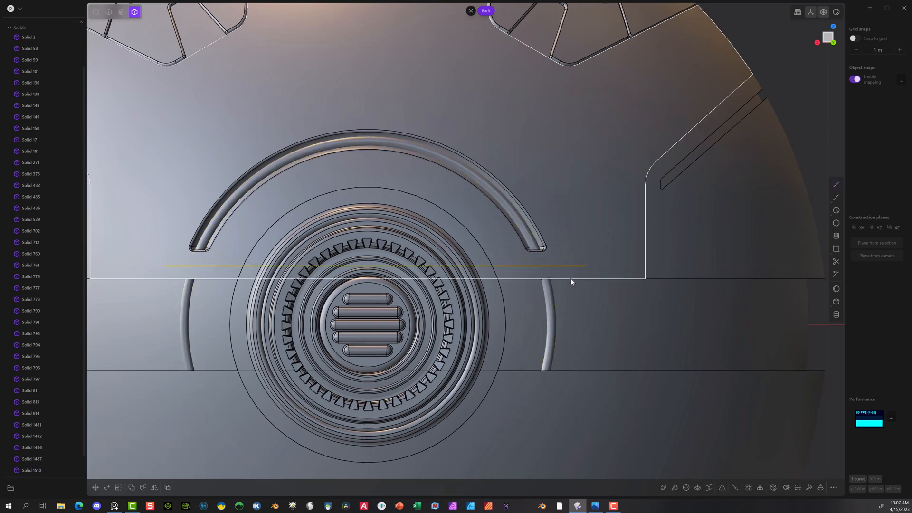
# Step: Cut the thin pipe ring with the horizontal line and delete its lower portion
pyautogui.click(212, 222)
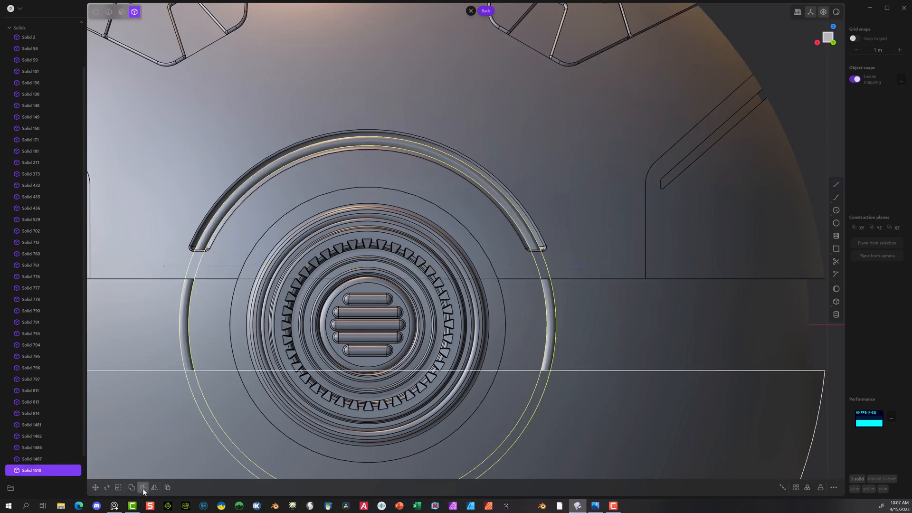
pyautogui.click(142, 487)
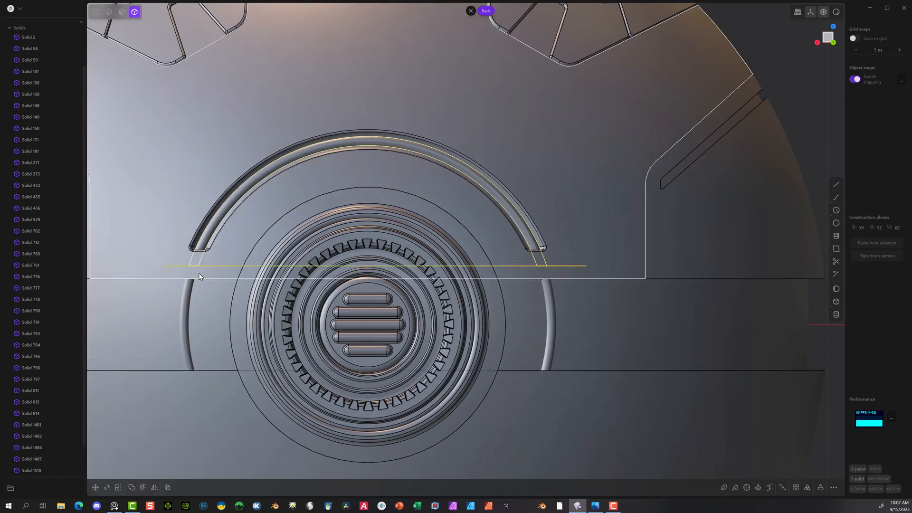
pyautogui.click(181, 315)
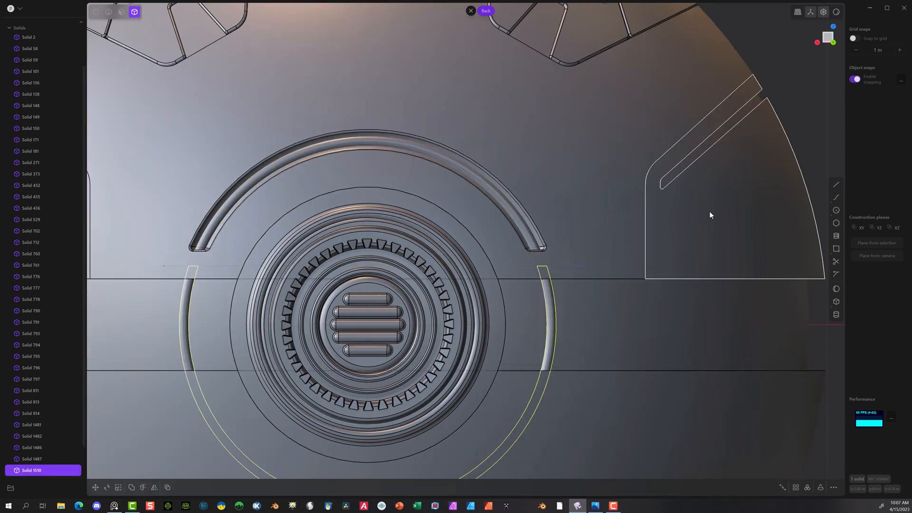
pyautogui.press('Delete')
# Step: Subtract the remaining pipe arch from the large grooved panel with a Boolean, keeping the tool body
pyautogui.click(521, 230)
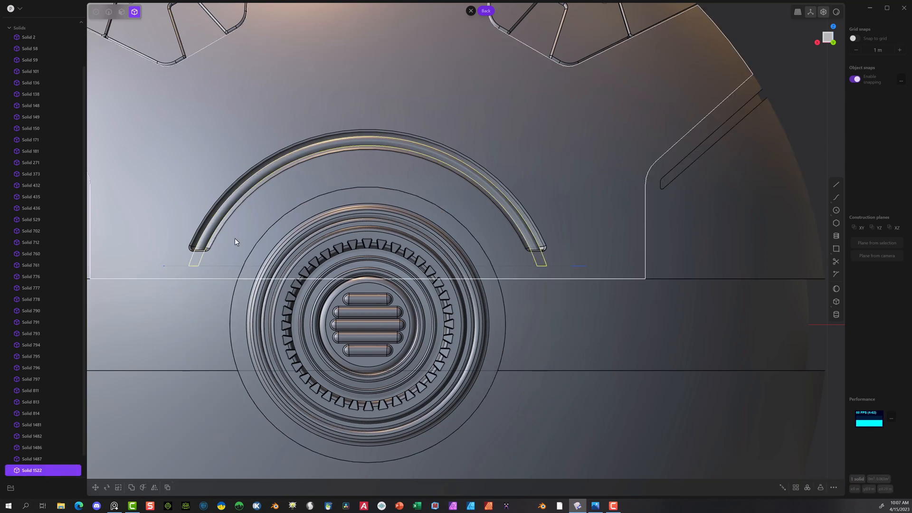
pyautogui.click(219, 170)
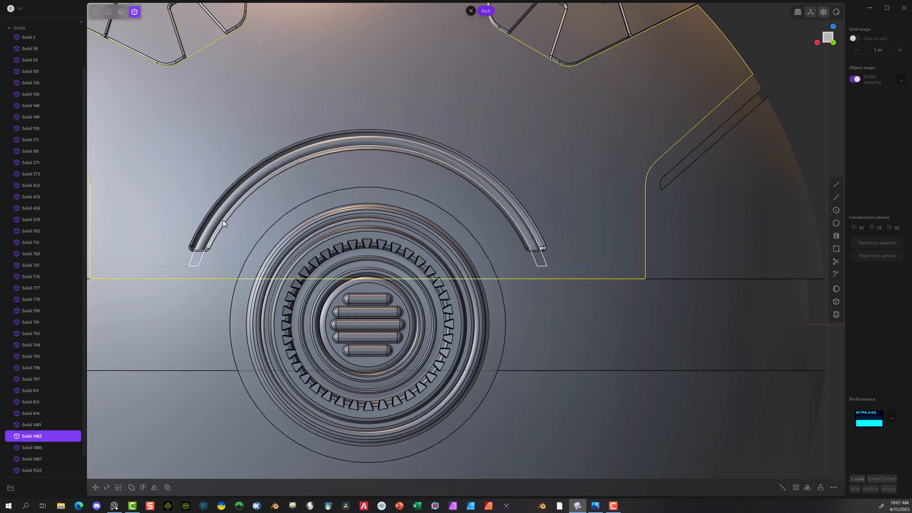
pyautogui.keyDown('shift'); pyautogui.click(201, 244); pyautogui.keyUp('shift')
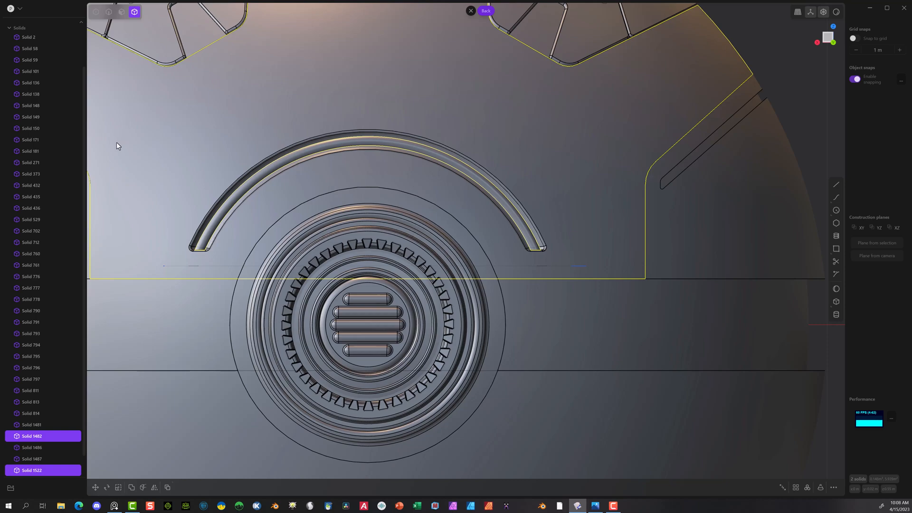
pyautogui.press('q')
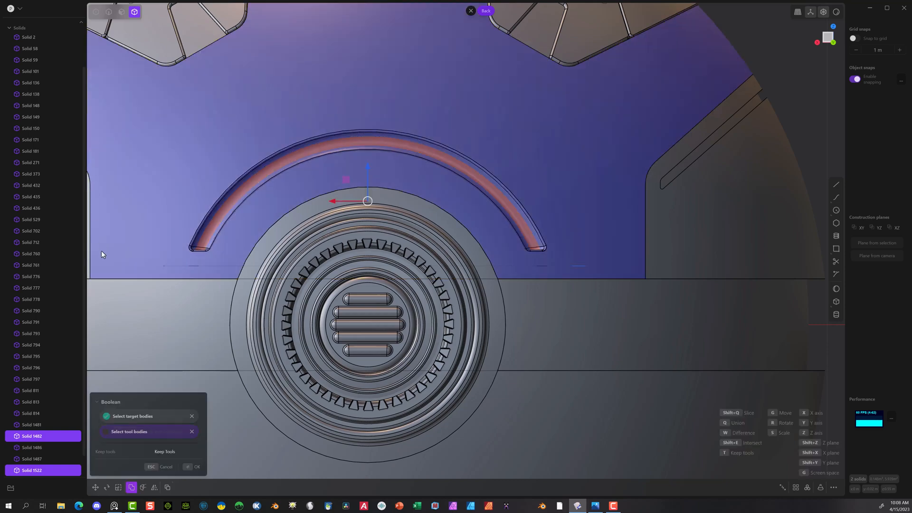
pyautogui.click(168, 452)
pyautogui.click(189, 467)
pyautogui.scroll(4, 162, 285)
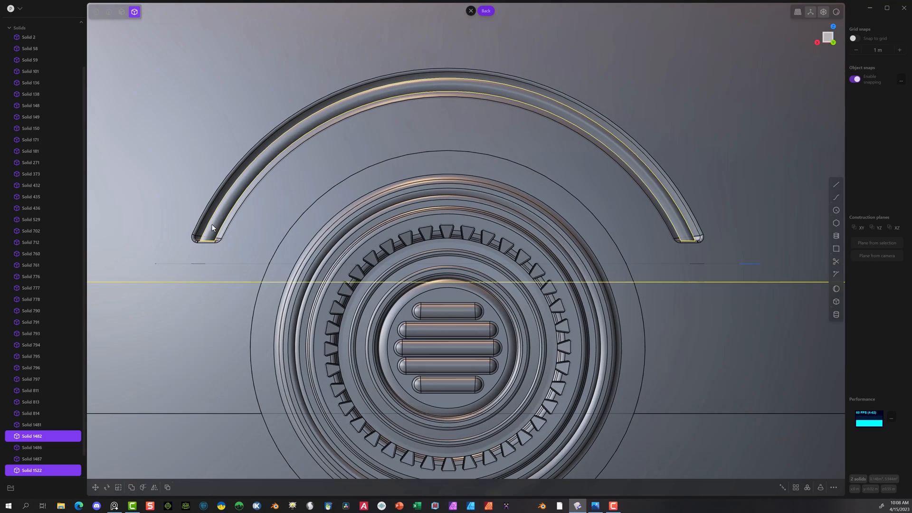
pyautogui.moveTo(212, 224); pyautogui.dragTo(201, 243, button='middle')
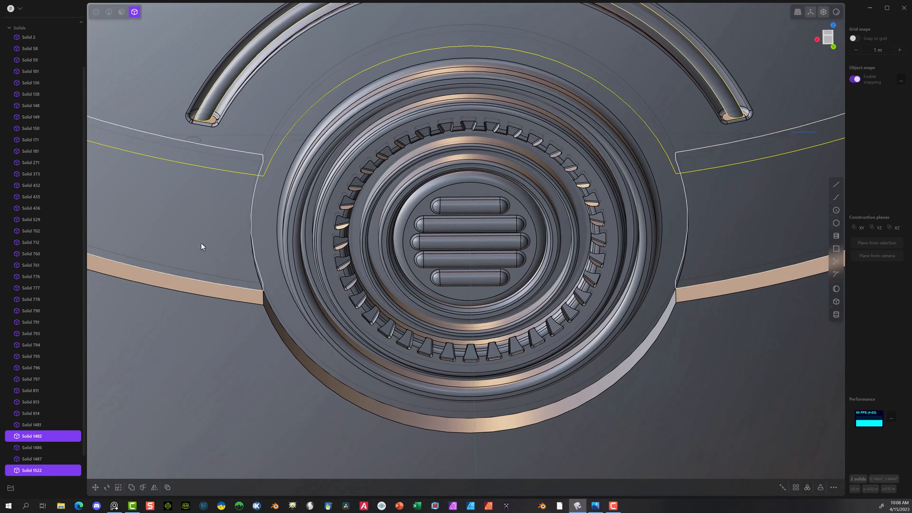
# Step: Bevel the edges at both ends of the arched groove with the Fillet tool, using a distance of about -0.002 m
pyautogui.click(106, 15)
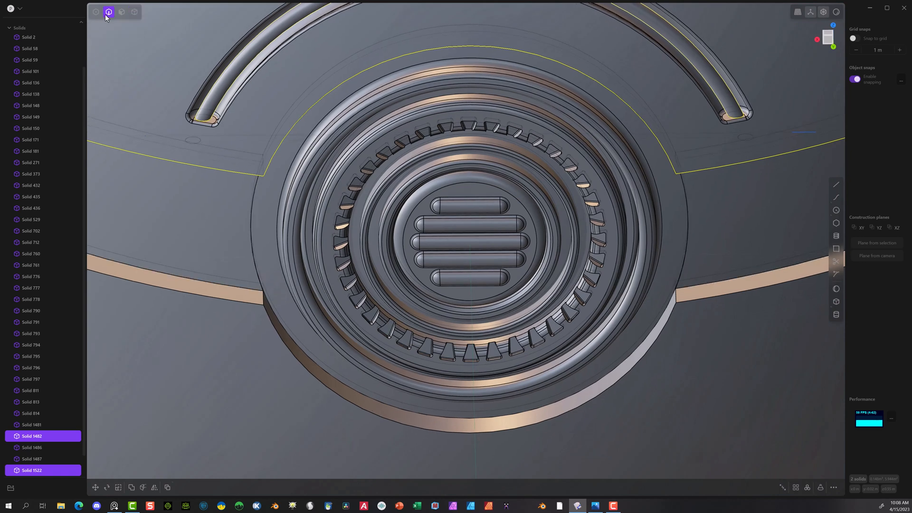
pyautogui.click(203, 122)
pyautogui.press('f')
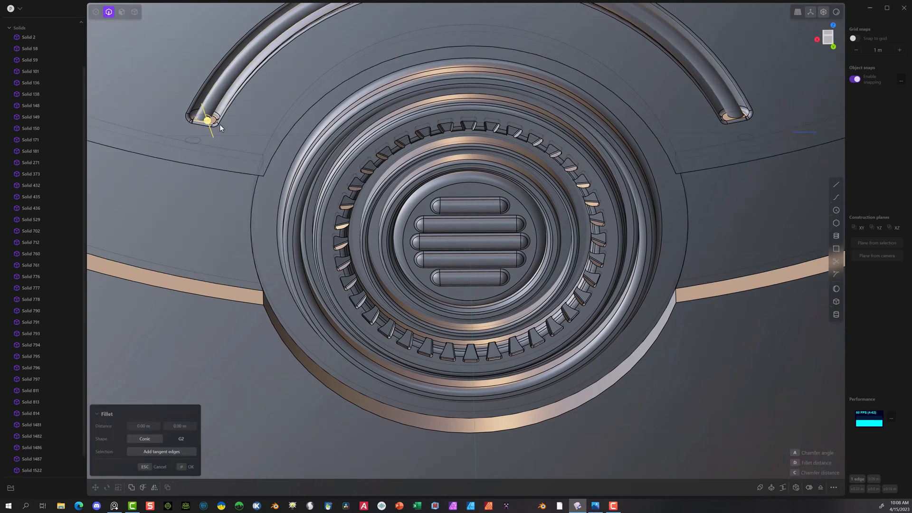
pyautogui.click(728, 117)
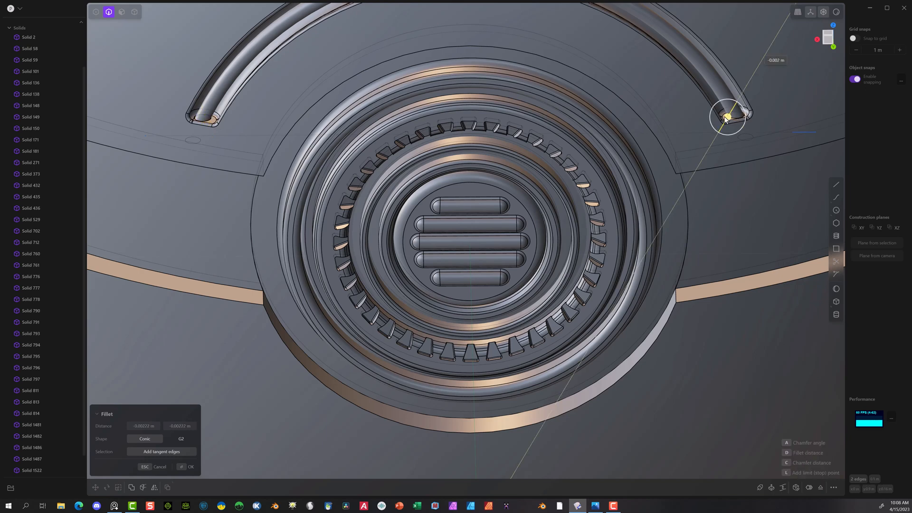
pyautogui.moveTo(725, 119)
pyautogui.mouseDown()
pyautogui.moveTo(726, 127)
pyautogui.moveTo(728, 115)
pyautogui.mouseUp()
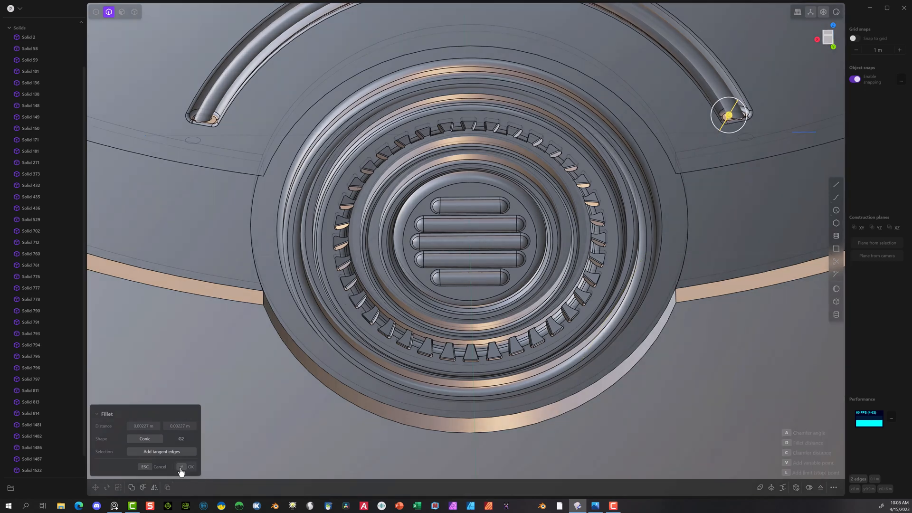
pyautogui.click(181, 468)
# Step: Draw a polyline over the lower hemisphere: horizontal from outside its edge, diagonally down, and horizontal to the vertical centre axis
pyautogui.scroll(-5, 164, 167)
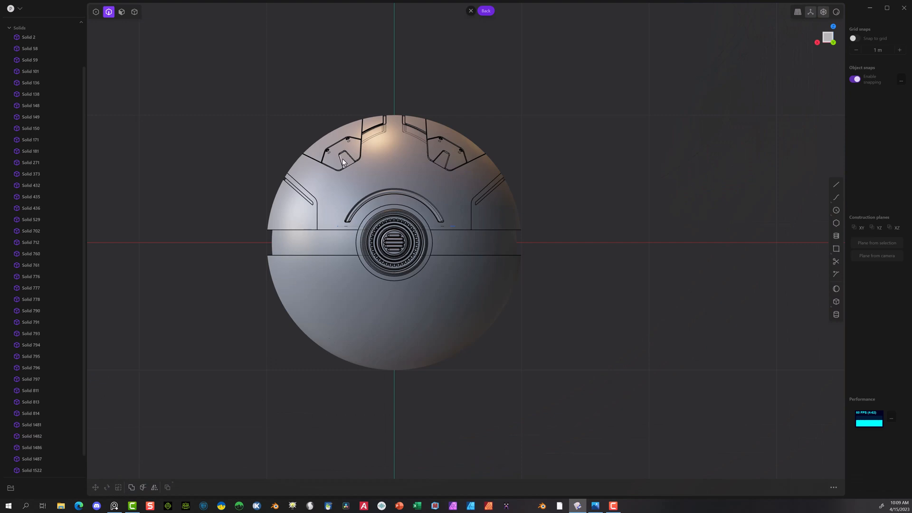
pyautogui.press('l')
pyautogui.click(222, 286)
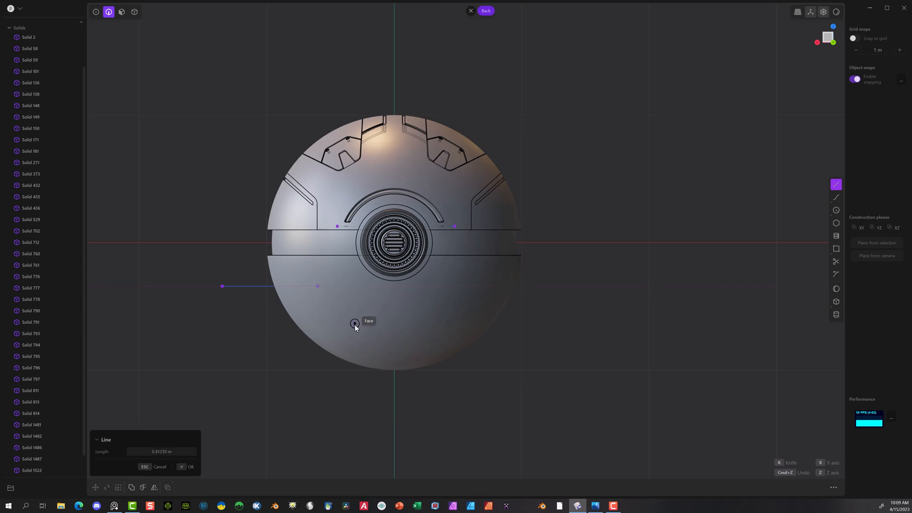
pyautogui.click(344, 316)
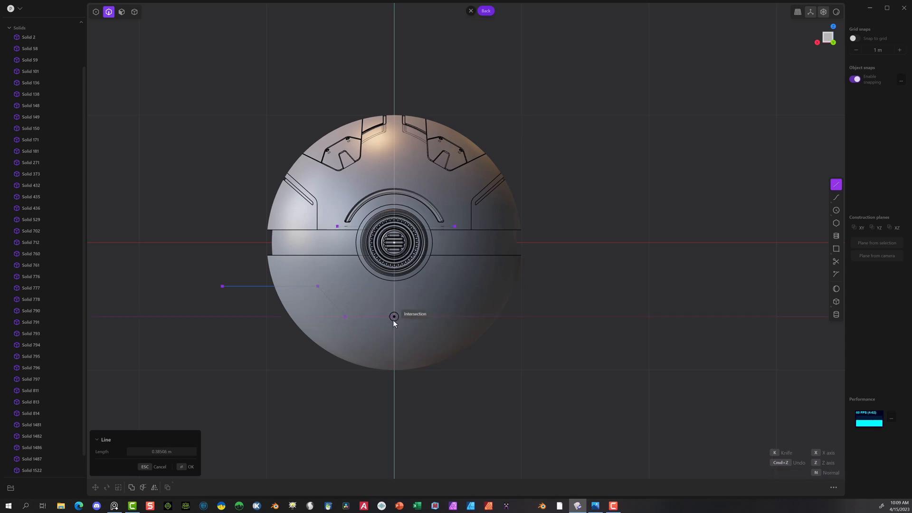
pyautogui.click(394, 317)
pyautogui.press('Return')
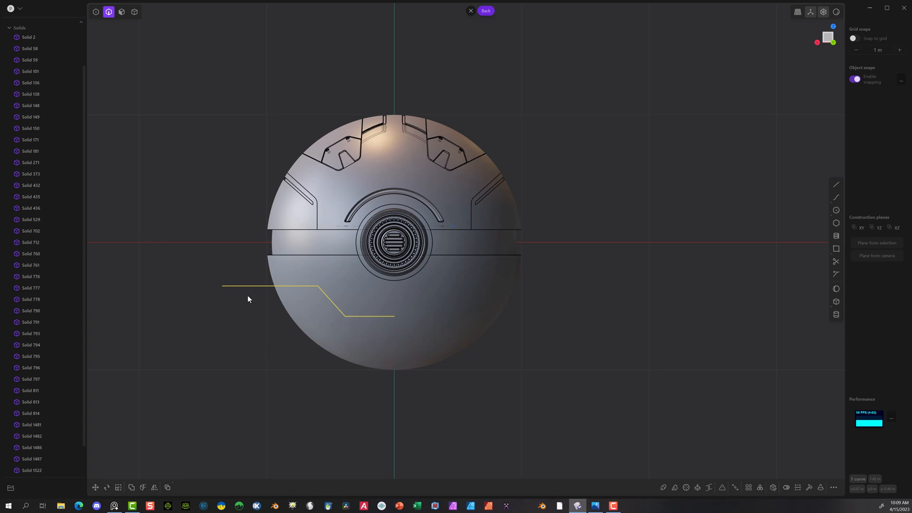
# Step: Mirror the polyline across the vertical centre axis and join both halves into one curve
pyautogui.click(154, 487)
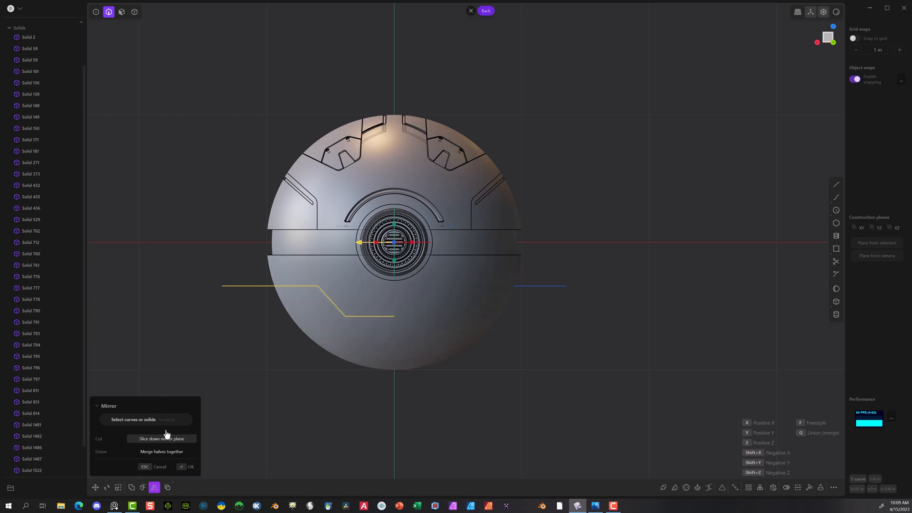
pyautogui.click(181, 466)
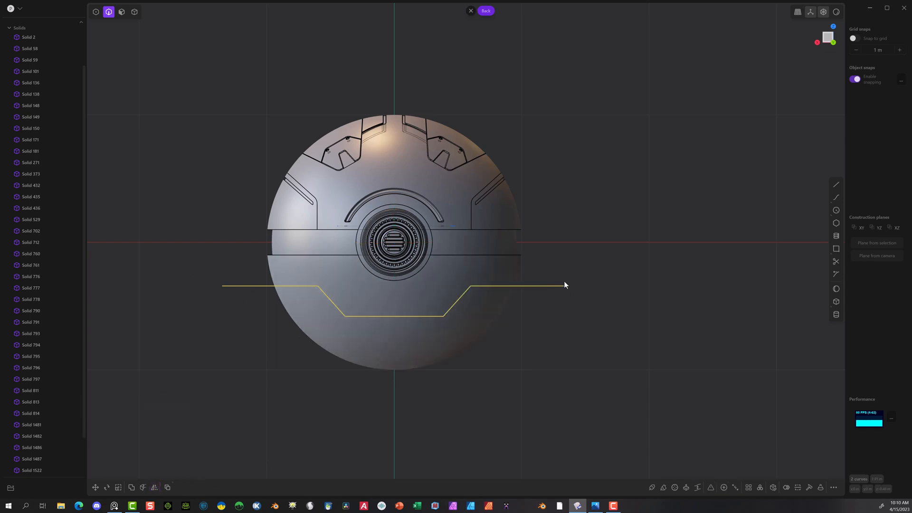
pyautogui.press('j')
pyautogui.click(238, 352)
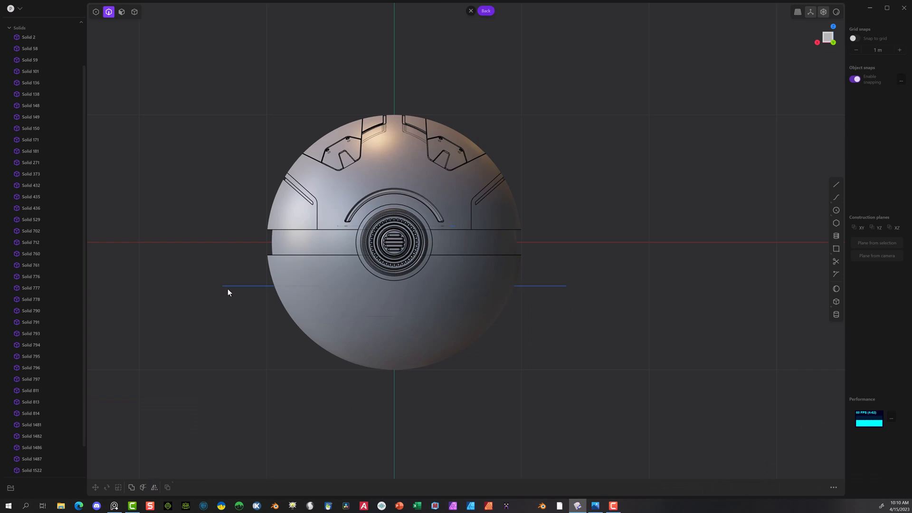
pyautogui.click(224, 287)
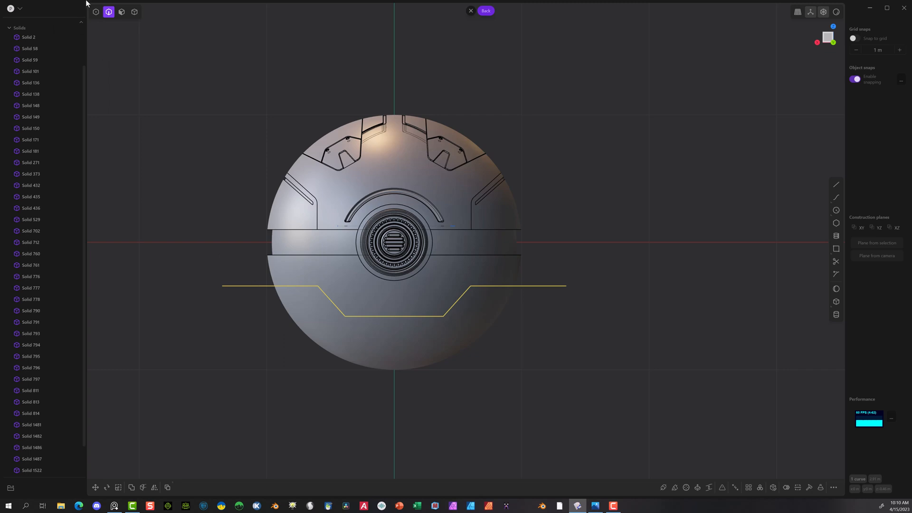
# Step: Round the four inner corners of the joined curve with small fillets
pyautogui.click(95, 11)
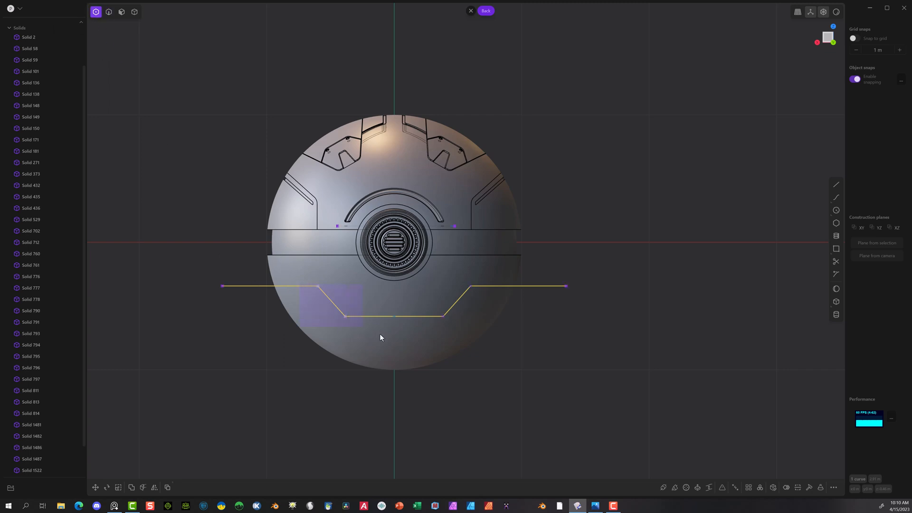
pyautogui.moveTo(380, 337); pyautogui.dragTo(497, 318)
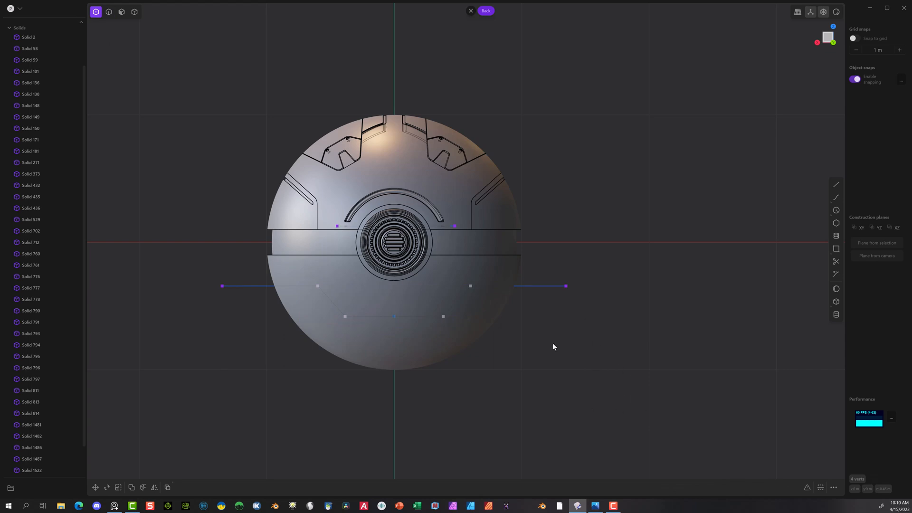
pyautogui.press('b')
pyautogui.click(553, 343)
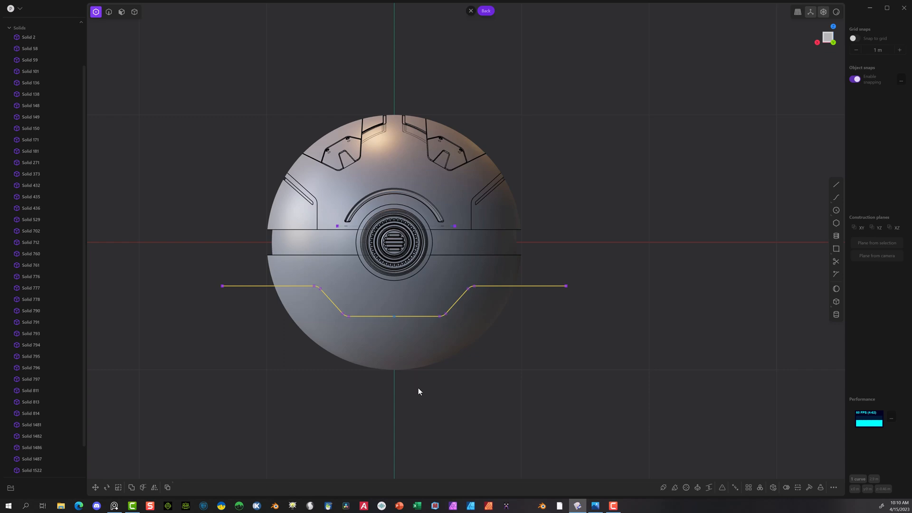
# Step: Place a copy of the rounded curve about 0.08 m straight below the original
pyautogui.press('g')
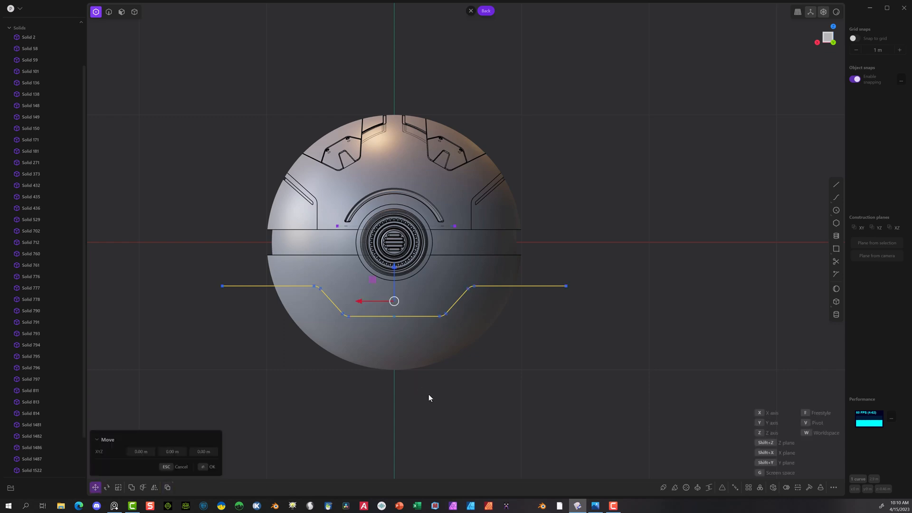
pyautogui.moveTo(398, 268); pyautogui.dragTo(398, 280)
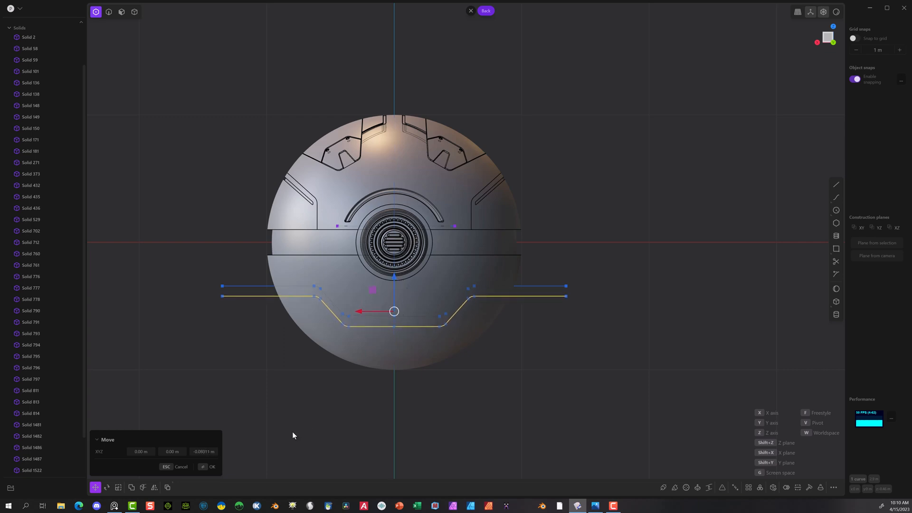
pyautogui.click(202, 467)
pyautogui.click(204, 401)
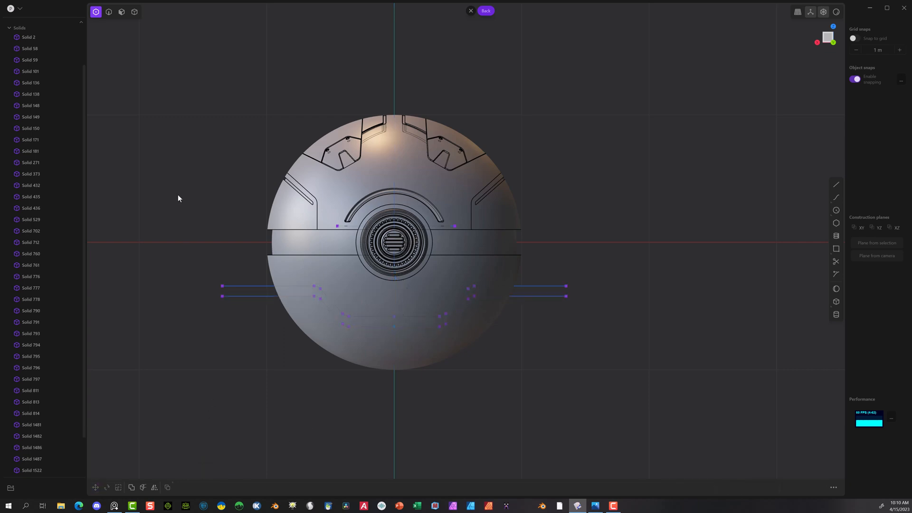
# Step: Cut the lower hemisphere solid with the upper stepped curve
pyautogui.click(134, 11)
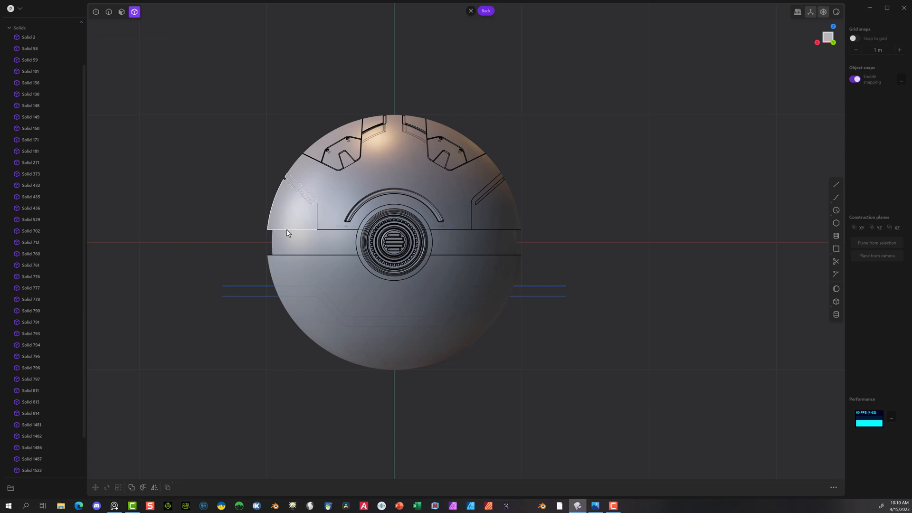
pyautogui.click(310, 270)
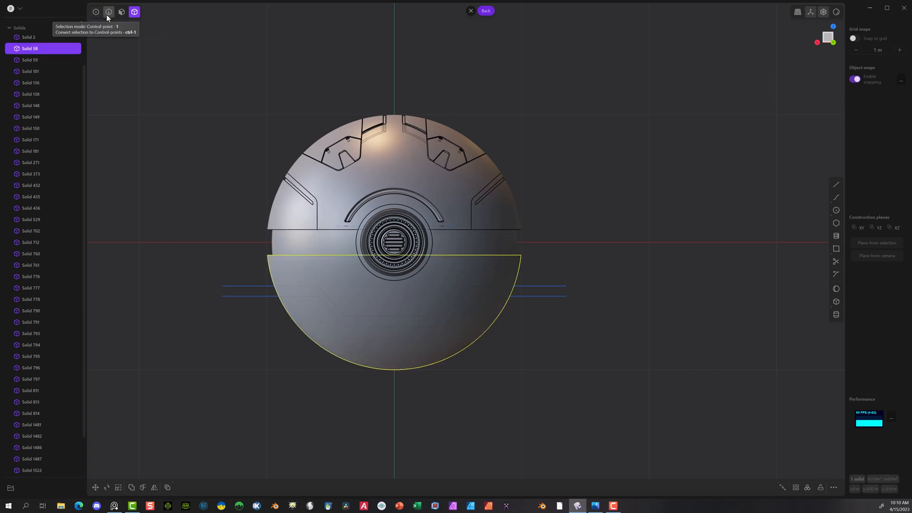
pyautogui.click(142, 488)
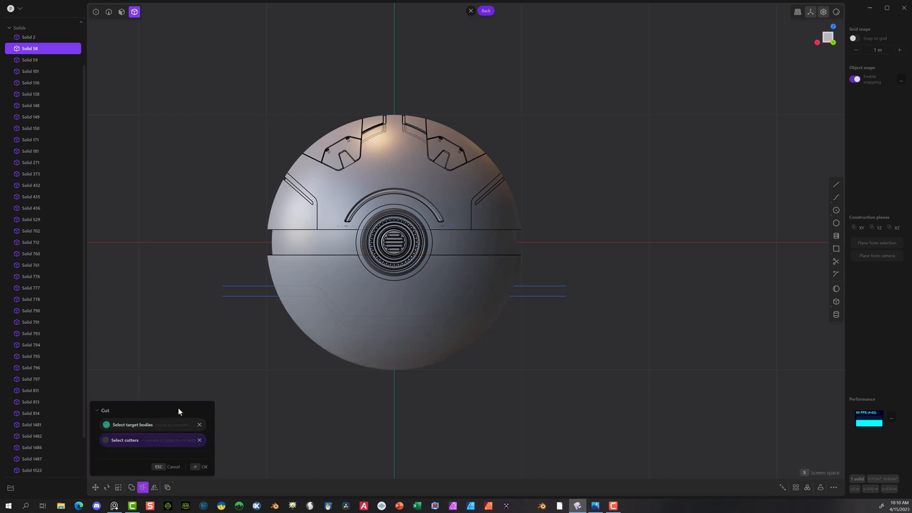
pyautogui.click(245, 286)
pyautogui.click(202, 467)
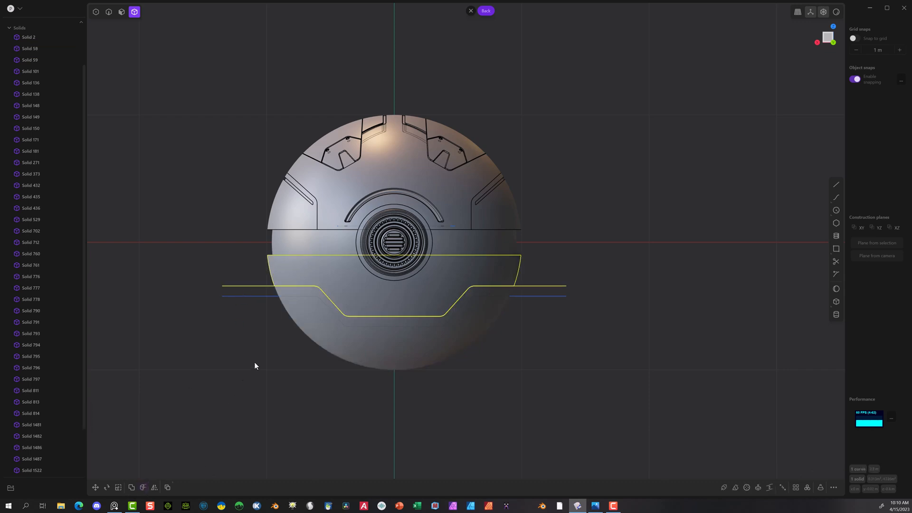
# Step: Cut the remaining bottom piece with the lower stepped curve to separate a narrow strip
pyautogui.click(310, 329)
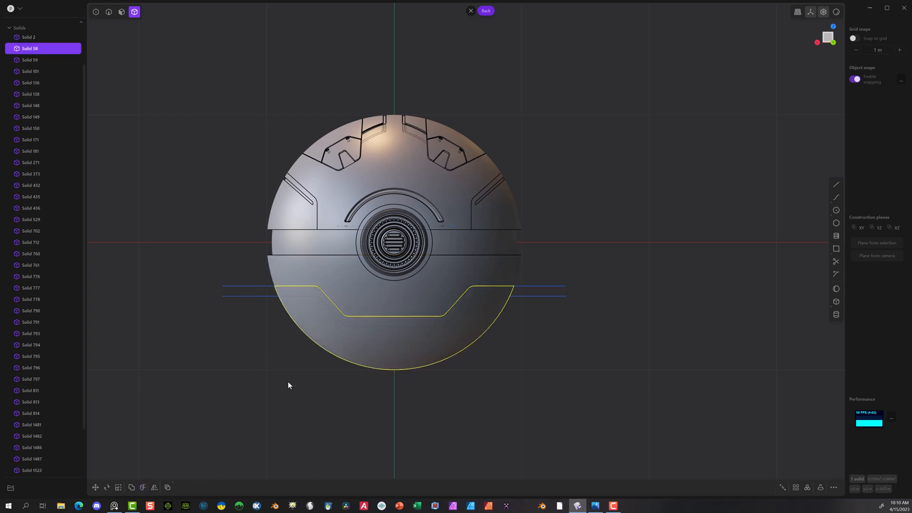
pyautogui.click(143, 487)
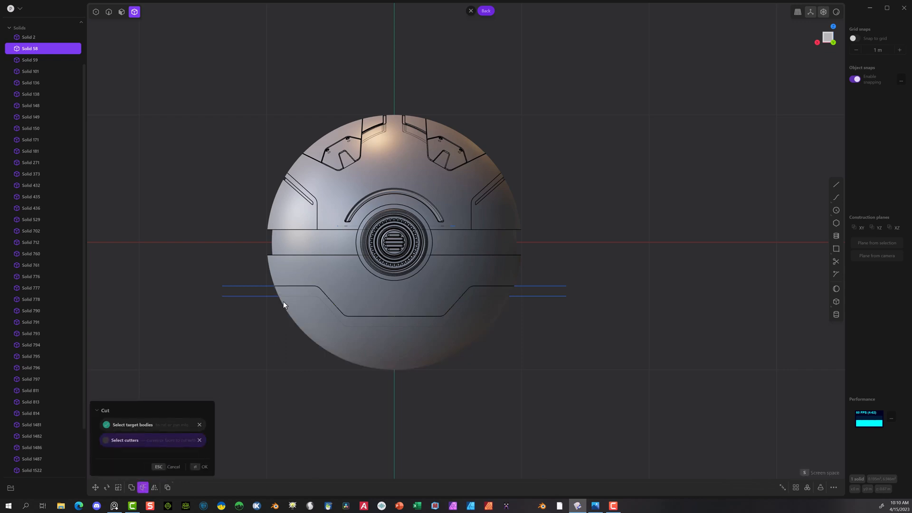
pyautogui.click(202, 466)
pyautogui.click(272, 386)
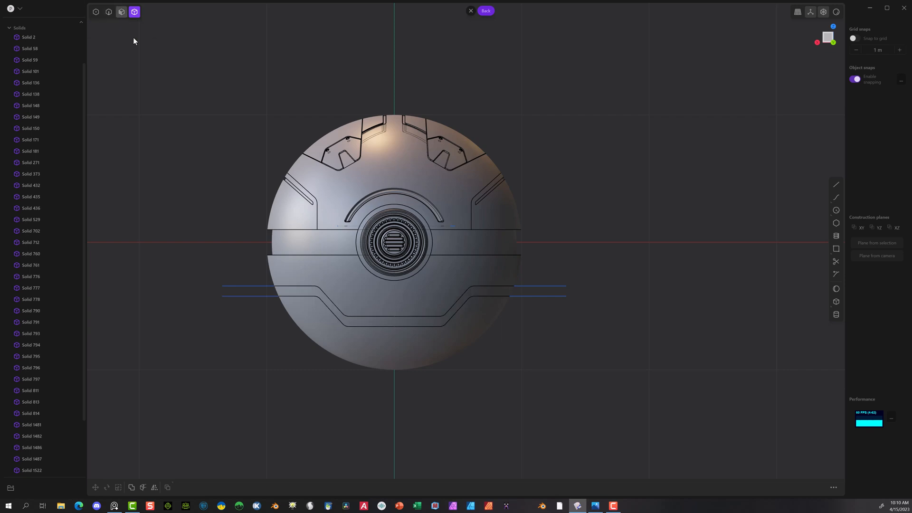
# Step: Offset the outer face of the narrow stepped strip inward by about 0.01 m
pyautogui.click(308, 293)
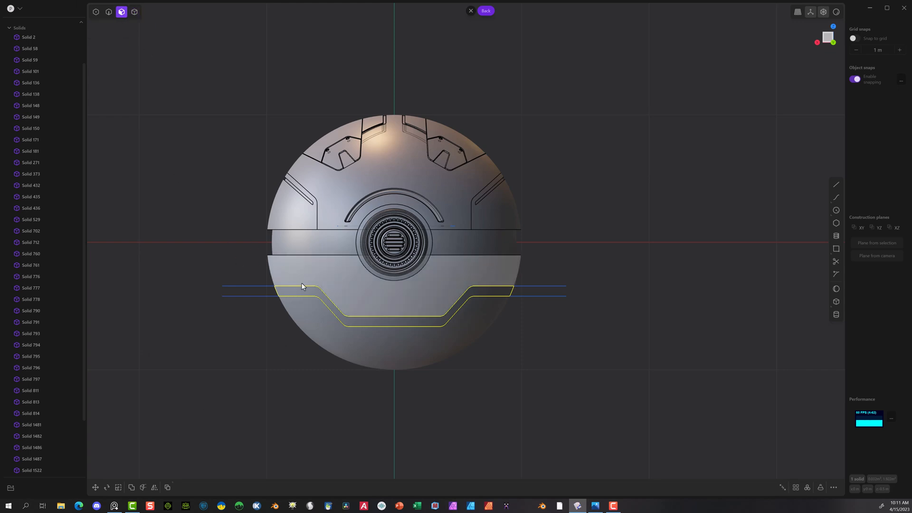
pyautogui.click(308, 293)
pyautogui.moveTo(248, 331); pyautogui.dragTo(562, 286, button='middle')
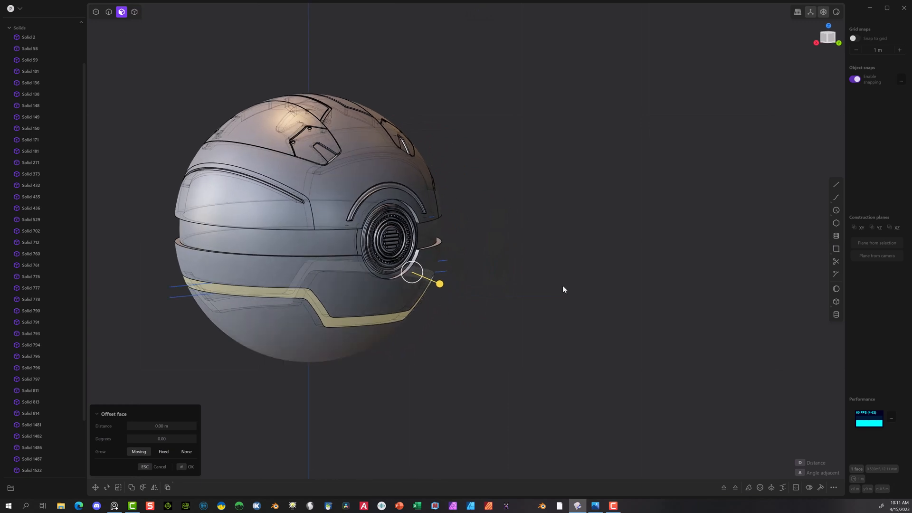
pyautogui.moveTo(438, 287); pyautogui.dragTo(437, 287)
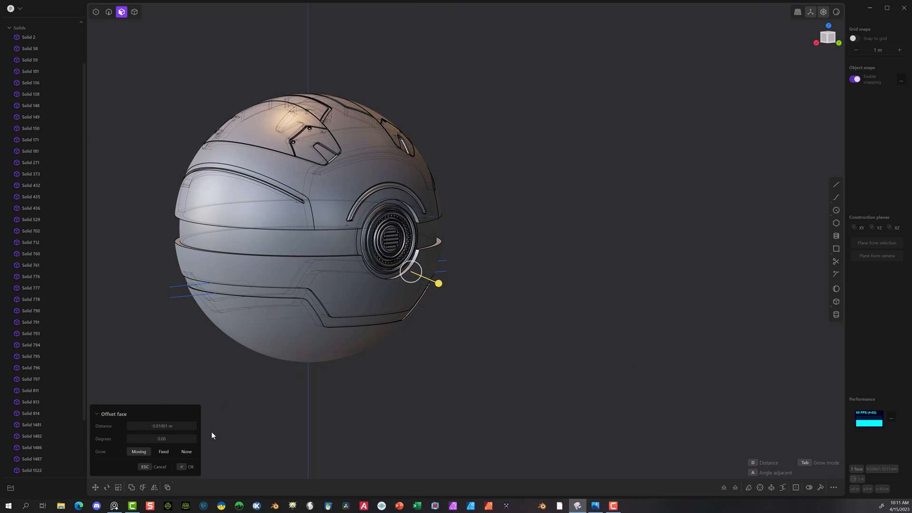
pyautogui.click(183, 468)
pyautogui.moveTo(373, 368); pyautogui.dragTo(345, 354, button='middle')
pyautogui.scroll(8, 480, 355)
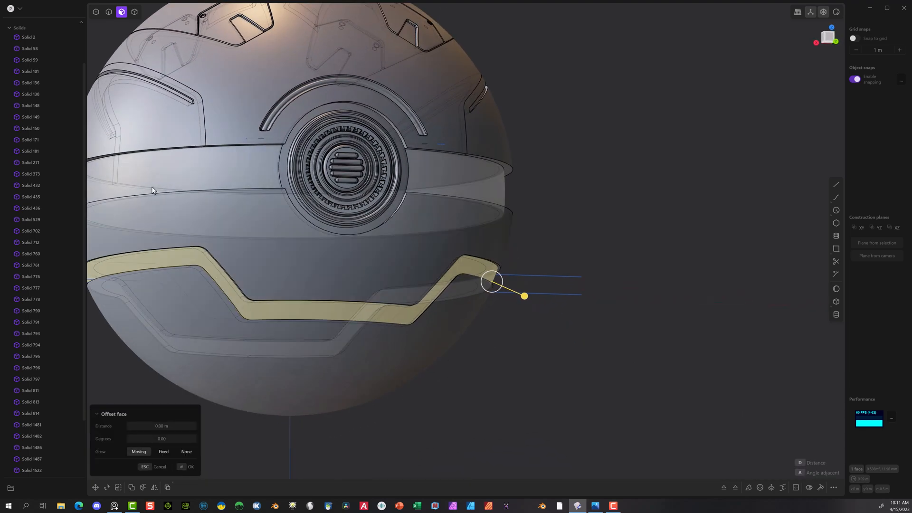
pyautogui.moveTo(393, 269); pyautogui.dragTo(258, 404, button='middle')
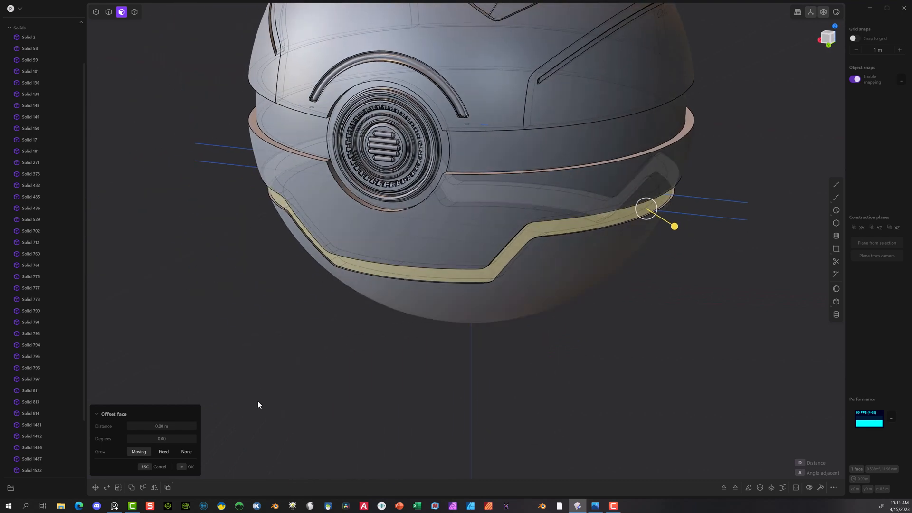
pyautogui.click(180, 468)
# Step: Union the recessed strip with the bottom section of the sphere
pyautogui.click(294, 172)
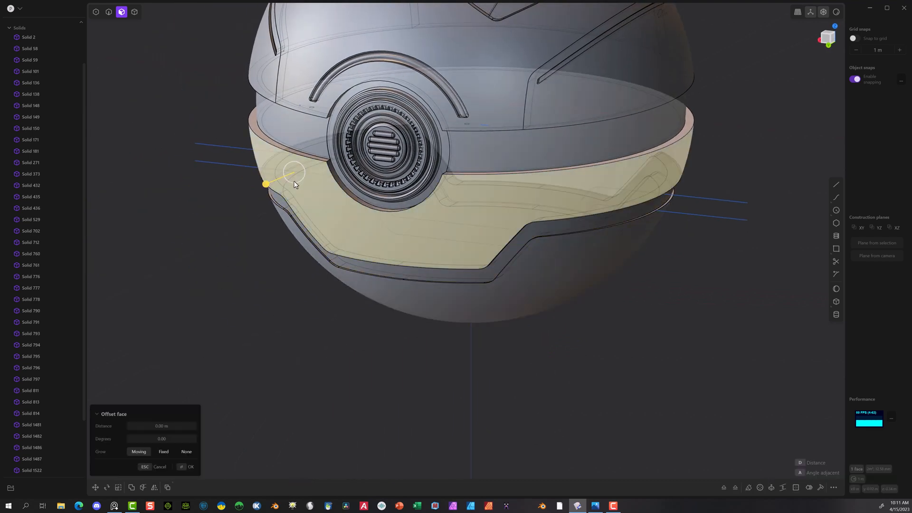
pyautogui.click(323, 194)
pyautogui.click(276, 200)
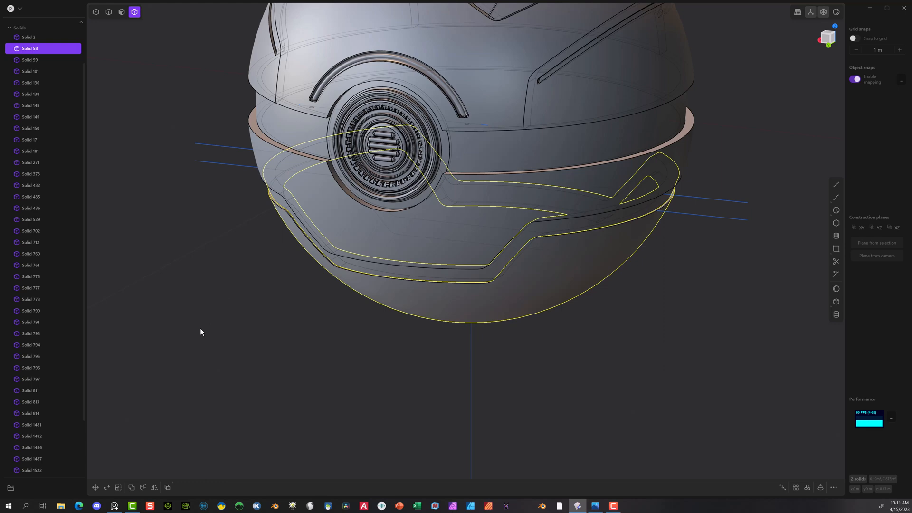
pyautogui.press('q')
pyautogui.click(190, 467)
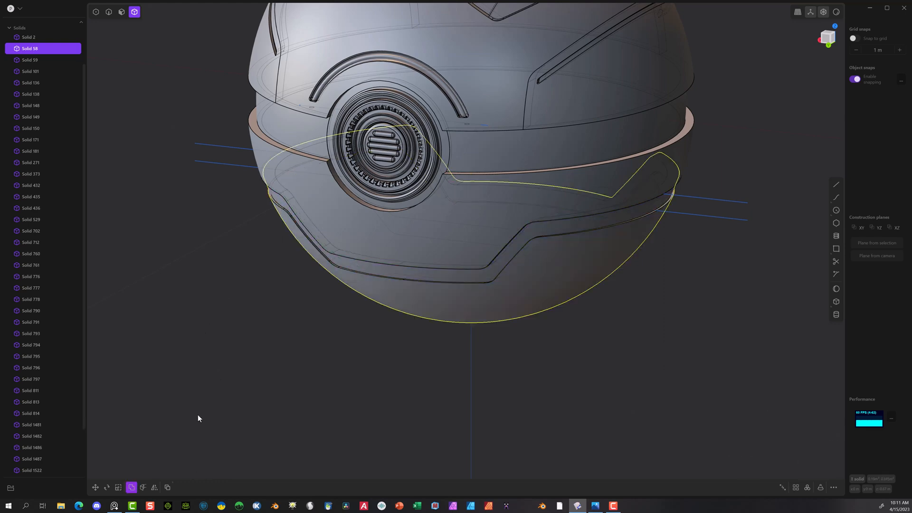
# Step: Union the upper section of the lower hemisphere with the combined strip and bottom section
pyautogui.moveTo(228, 332); pyautogui.dragTo(240, 284, button='middle')
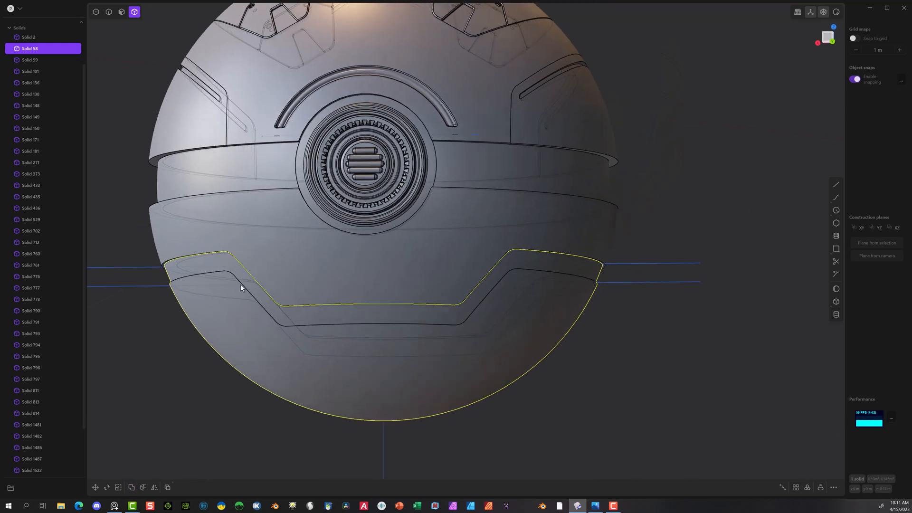
pyautogui.click(219, 232)
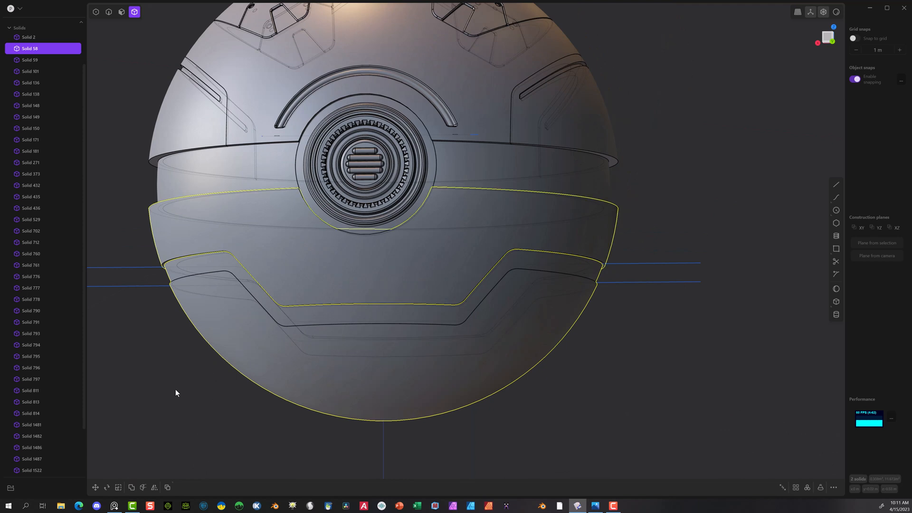
pyautogui.press('q')
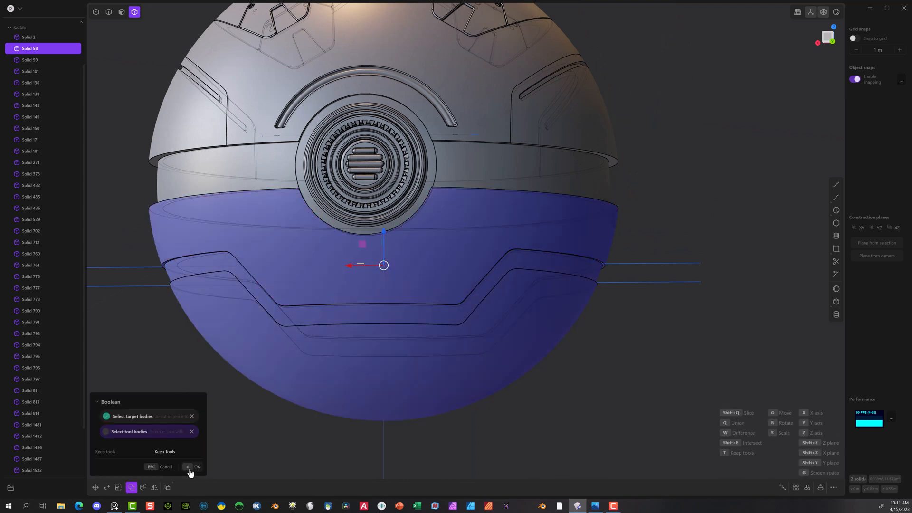
pyautogui.click(190, 467)
pyautogui.click(170, 387)
# Step: Fillet one pair of edges along the upper and lower borders of the recessed stepped band by about 0.002 m
pyautogui.press('KP_1')
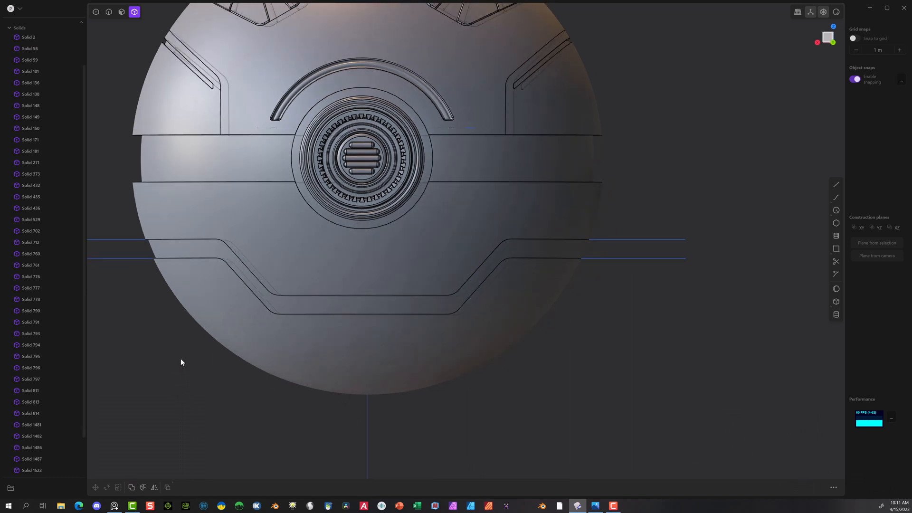
pyautogui.click(230, 305)
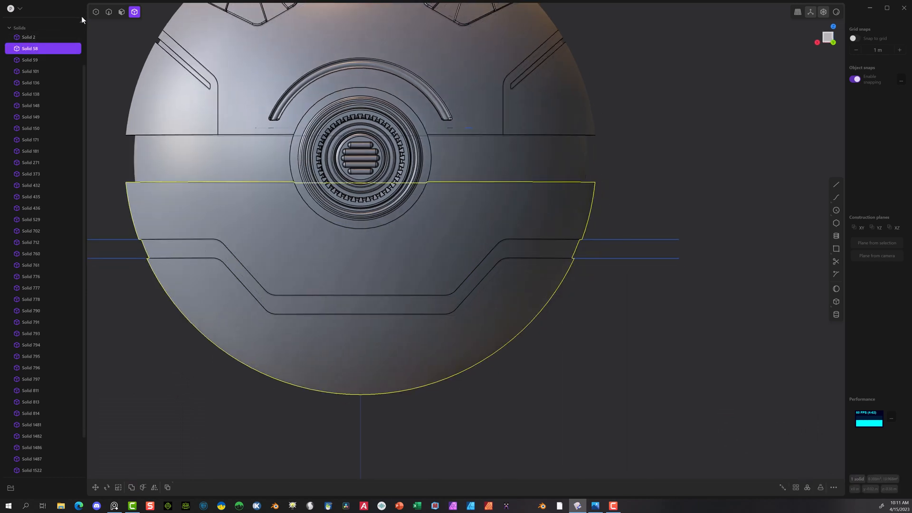
pyautogui.click(109, 12)
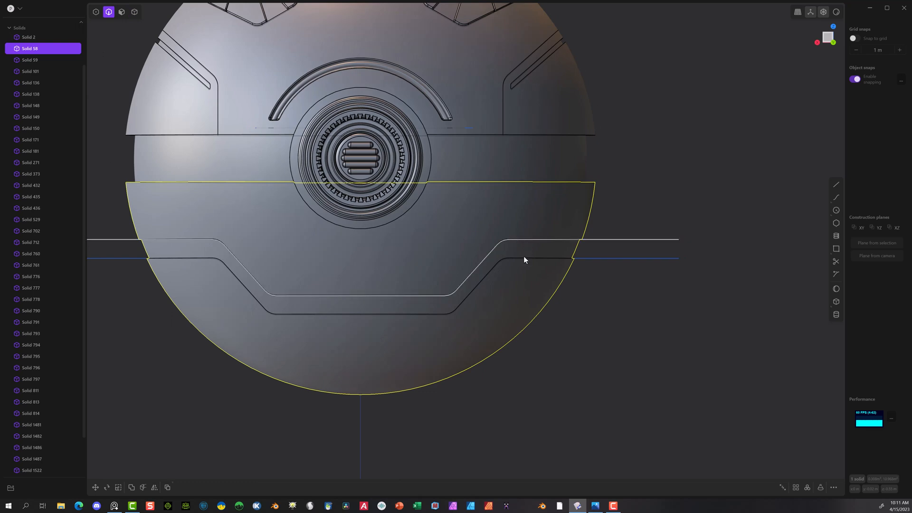
pyautogui.scroll(3, 542, 249)
pyautogui.moveTo(548, 244); pyautogui.dragTo(423, 224, button='middle')
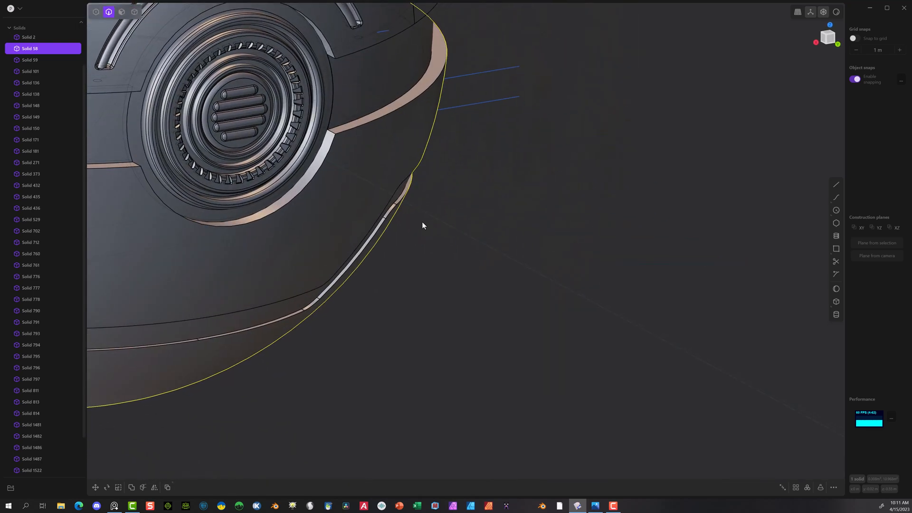
pyautogui.click(389, 216)
pyautogui.press('f')
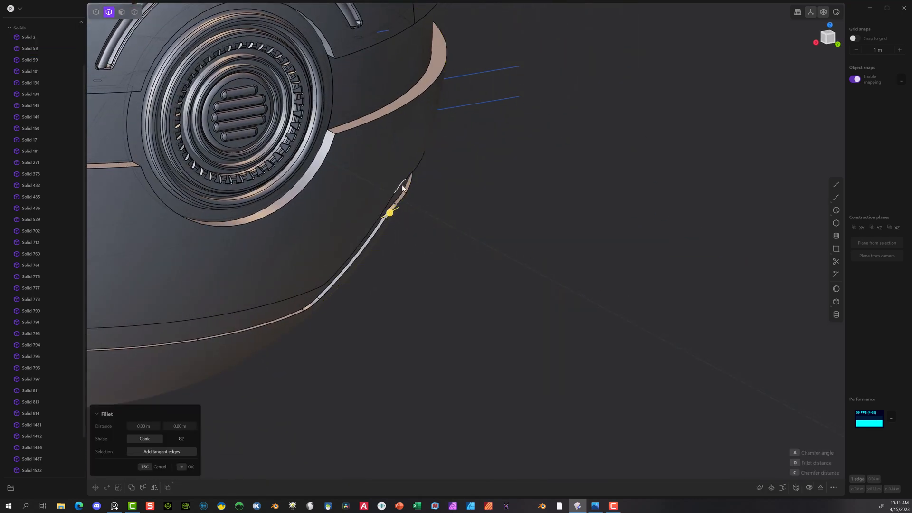
pyautogui.click(402, 188)
pyautogui.moveTo(401, 184); pyautogui.dragTo(401, 184)
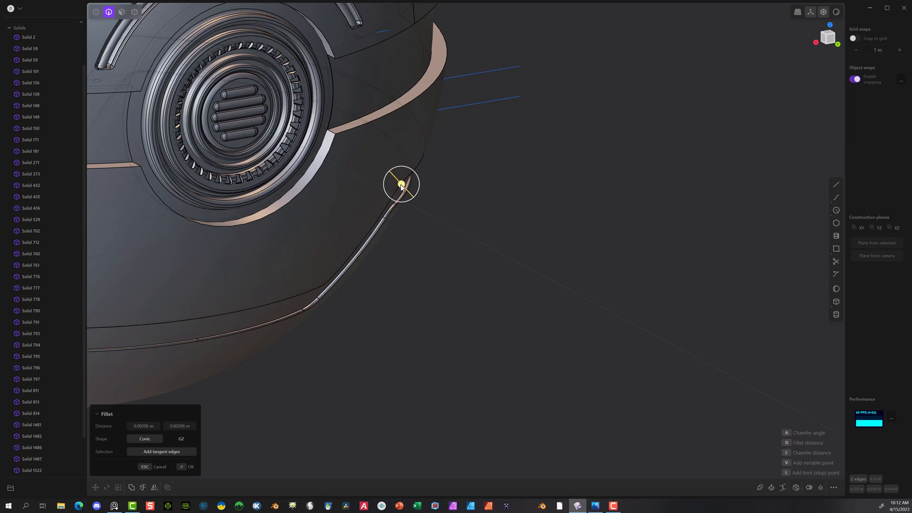
pyautogui.moveTo(499, 217); pyautogui.dragTo(418, 174, button='middle')
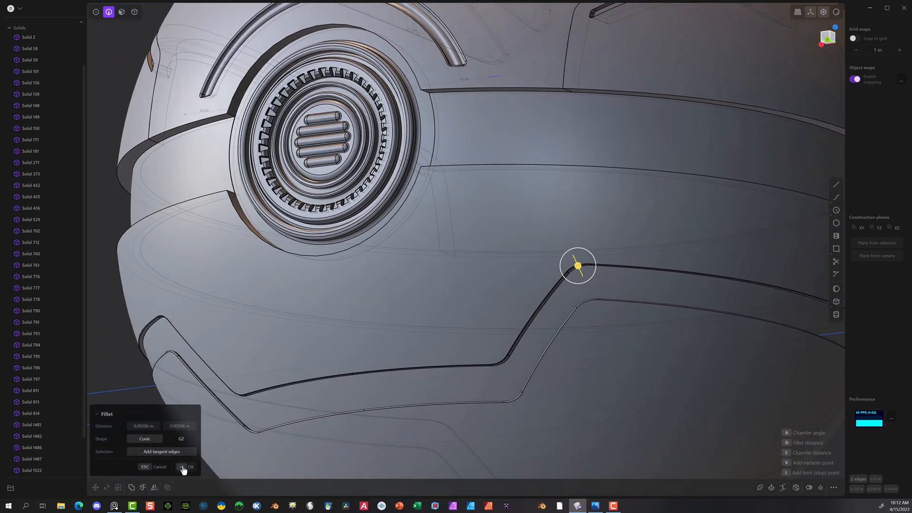
pyautogui.click(183, 467)
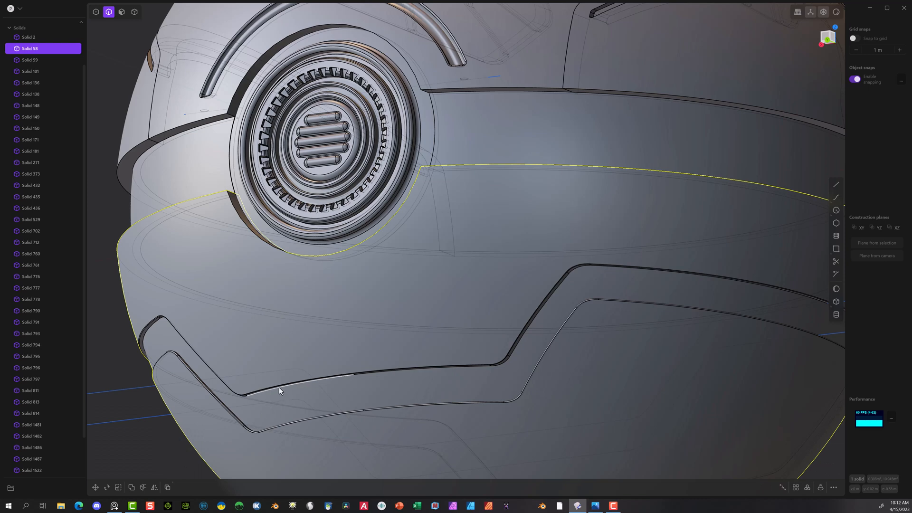
# Step: Round a second pair of edges on the stepped band's upper and lower borders with a fillet
pyautogui.click(278, 386)
pyautogui.press('f')
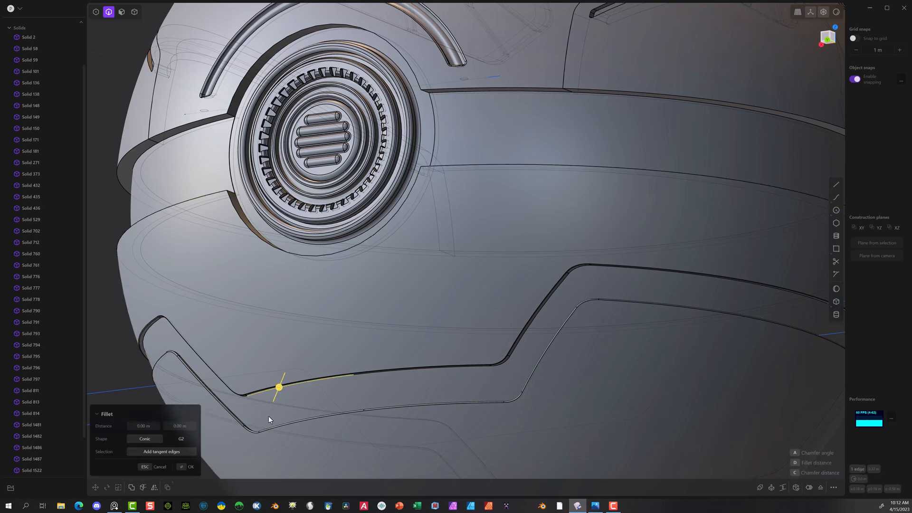
pyautogui.click(233, 416)
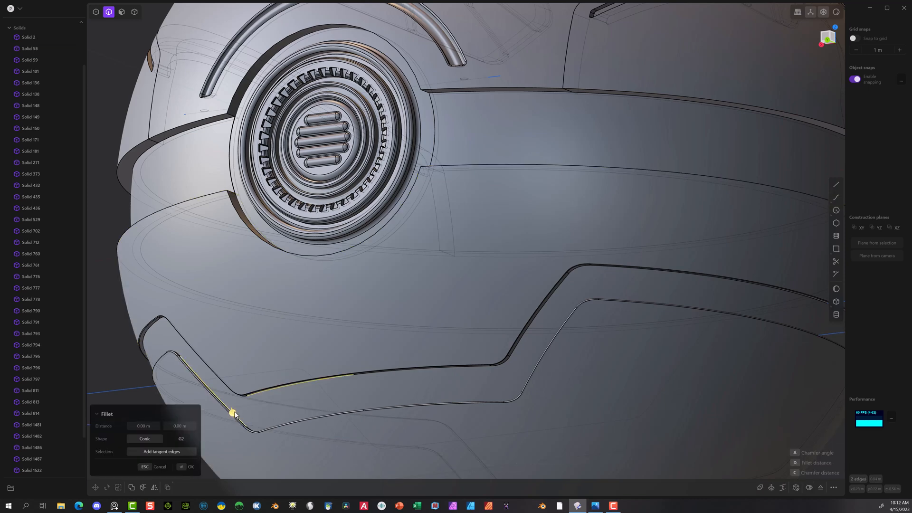
pyautogui.moveTo(234, 415); pyautogui.dragTo(242, 414)
pyautogui.click(190, 467)
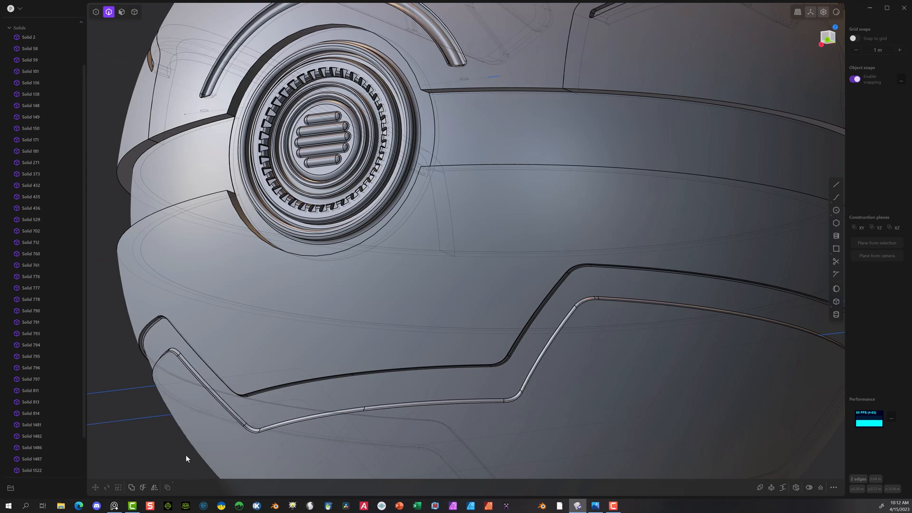
# Step: Fillet the two edges where the stepped band's floor meets its upper and lower walls by about 0.005 m
pyautogui.click(184, 356)
pyautogui.press('b')
pyautogui.moveTo(184, 357); pyautogui.dragTo(248, 354, button='middle')
pyautogui.scroll(10, 401, 300)
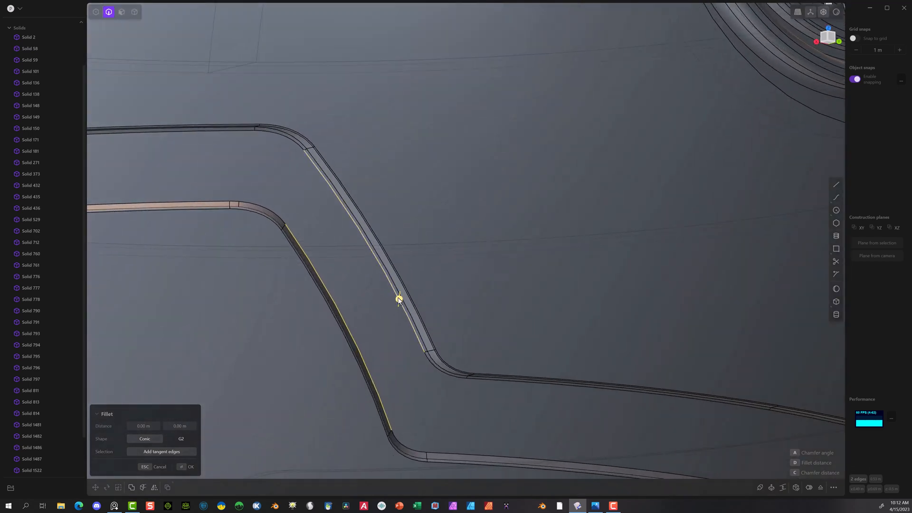
pyautogui.moveTo(399, 299); pyautogui.dragTo(398, 300)
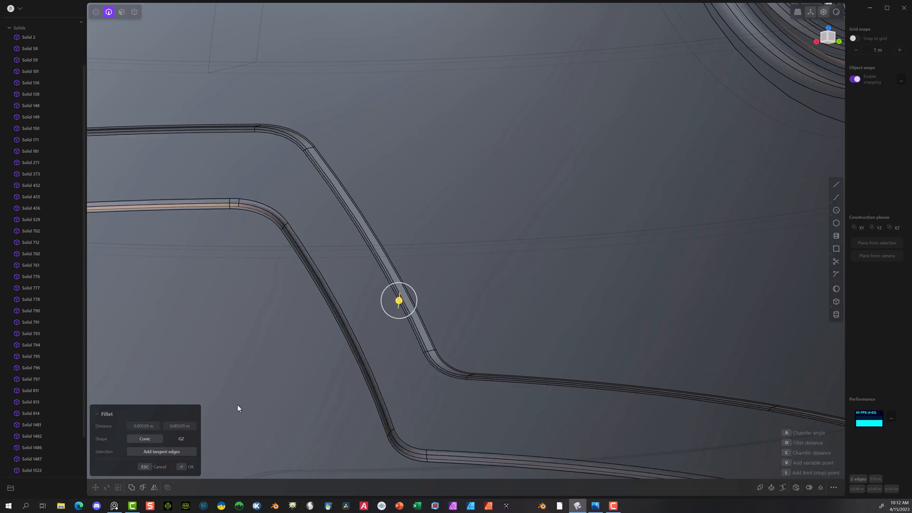
pyautogui.click(186, 468)
pyautogui.scroll(-5, 509, 278)
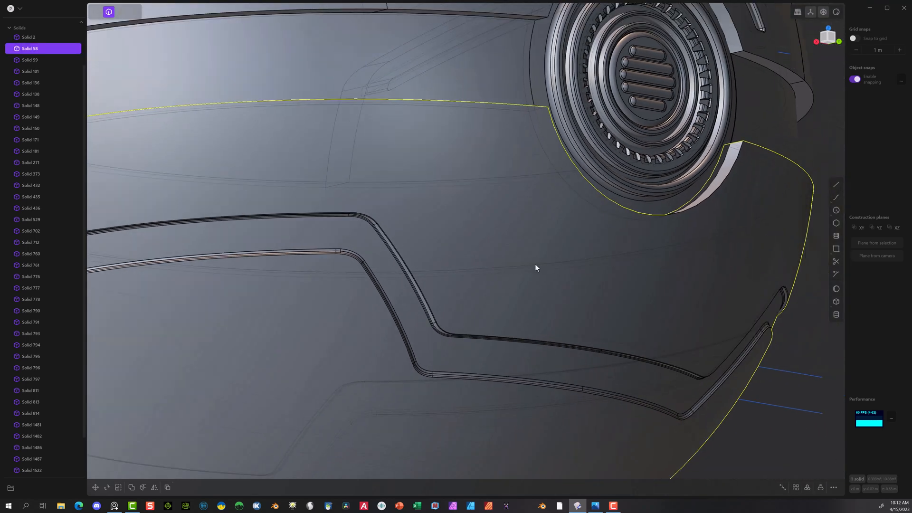
pyautogui.scroll(-8, 536, 265)
pyautogui.click(401, 259)
# Step: In the back view, draw a circle of about 0.425 m radius centred on the round vent
pyautogui.moveTo(402, 259); pyautogui.dragTo(370, 300, button='middle')
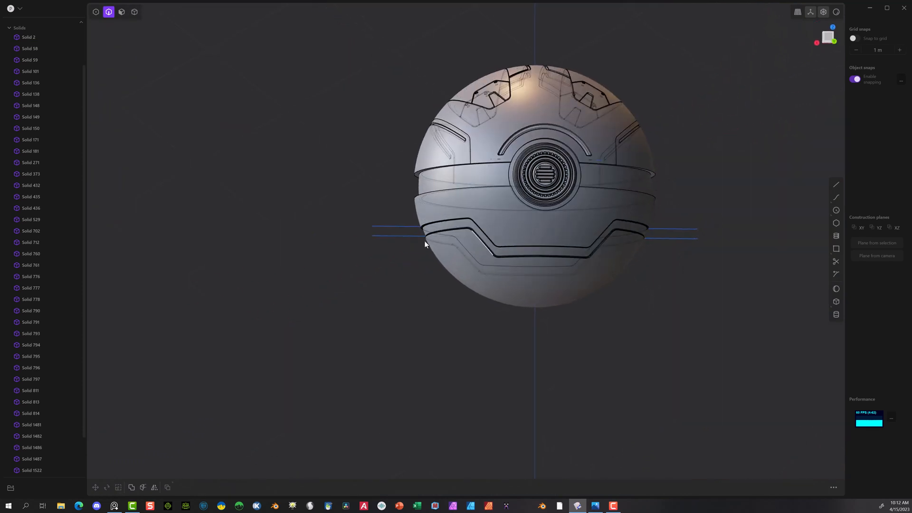
pyautogui.moveTo(423, 240); pyautogui.dragTo(437, 220, button='middle')
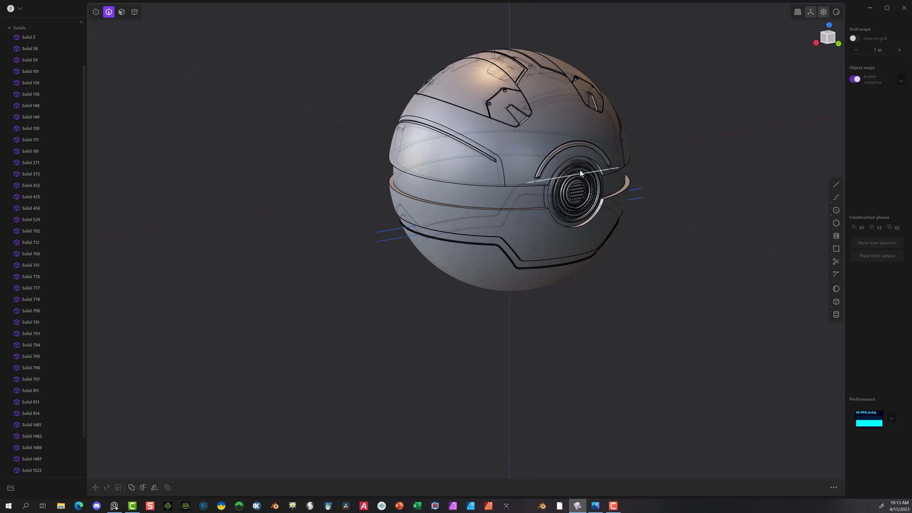
pyautogui.moveTo(645, 216); pyautogui.dragTo(595, 202, button='middle')
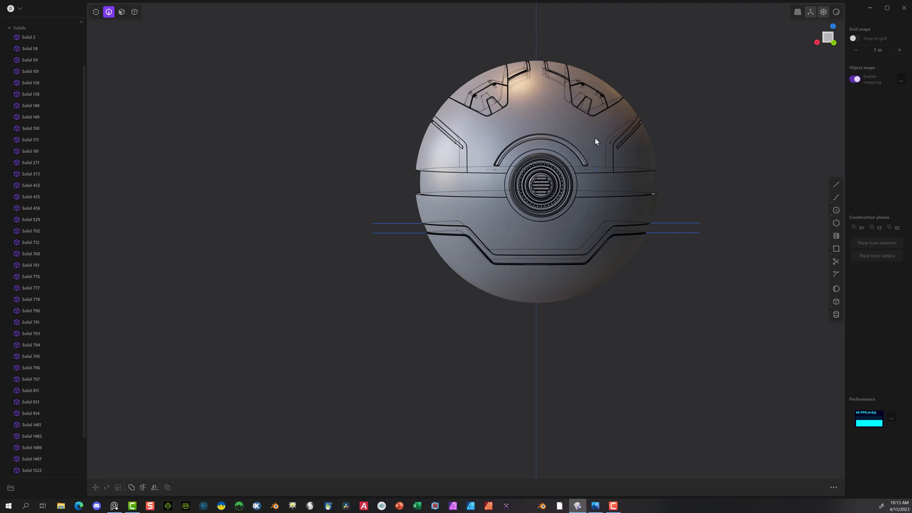
pyautogui.click(833, 43)
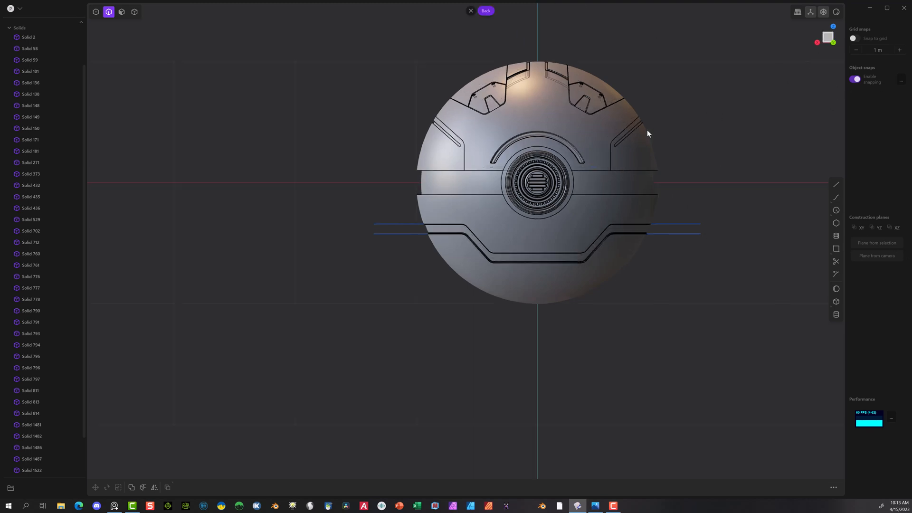
pyautogui.scroll(3, 647, 133)
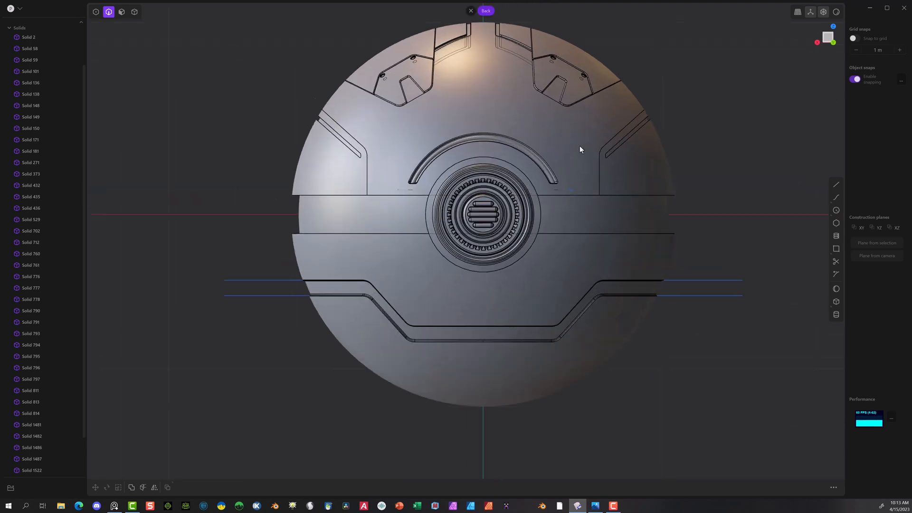
pyautogui.click(836, 211)
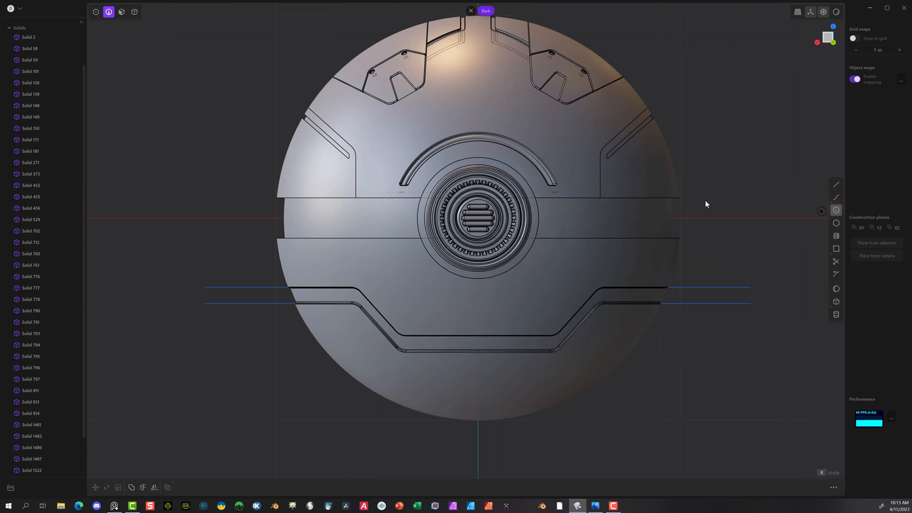
pyautogui.click(477, 218)
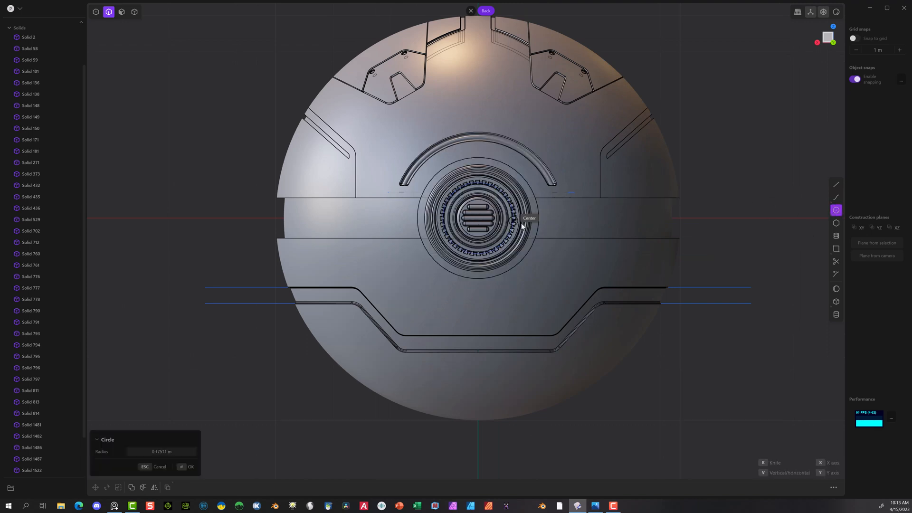
pyautogui.click(558, 181)
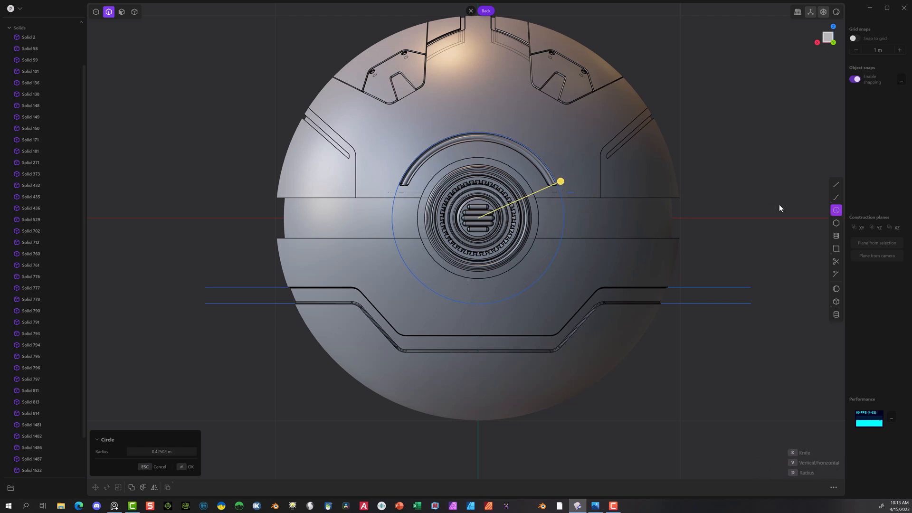
pyautogui.click(184, 466)
# Step: Add a concentric circle of about 0.385 m radius inside the larger circle around the vent
pyautogui.click(836, 212)
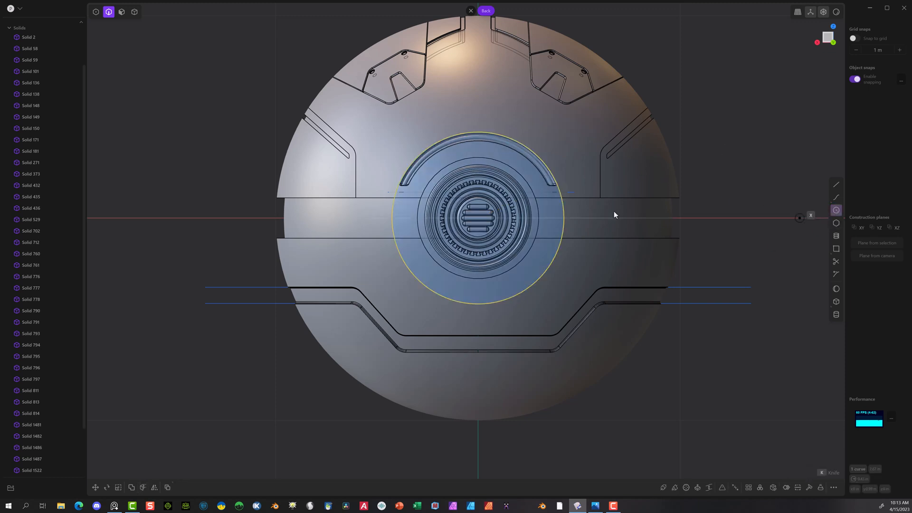
pyautogui.click(481, 217)
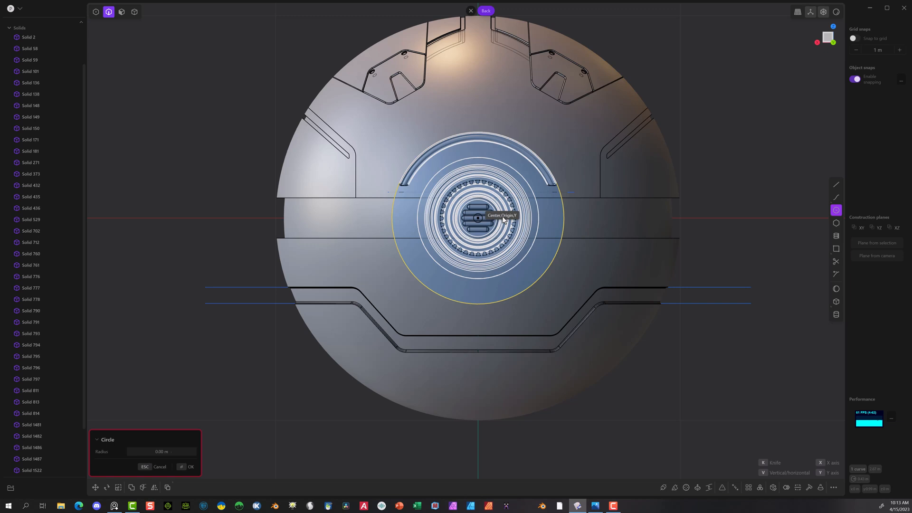
pyautogui.click(547, 184)
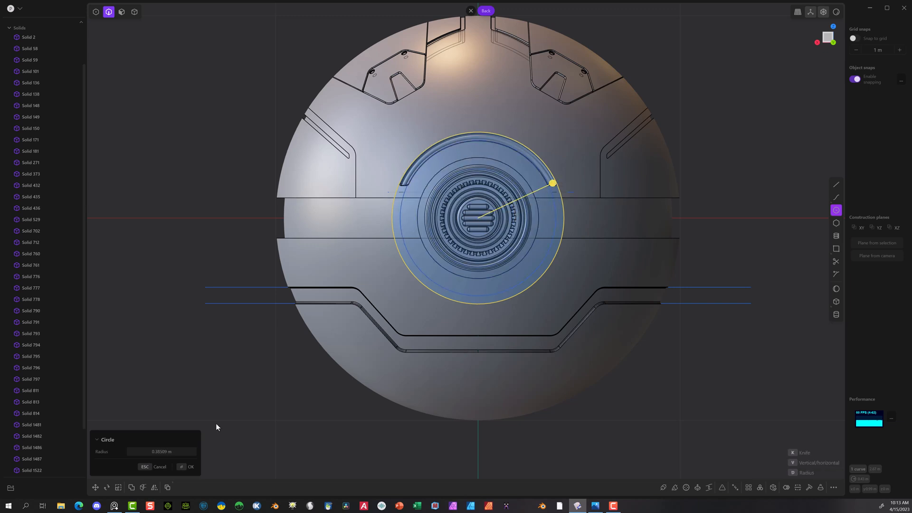
pyautogui.click(180, 468)
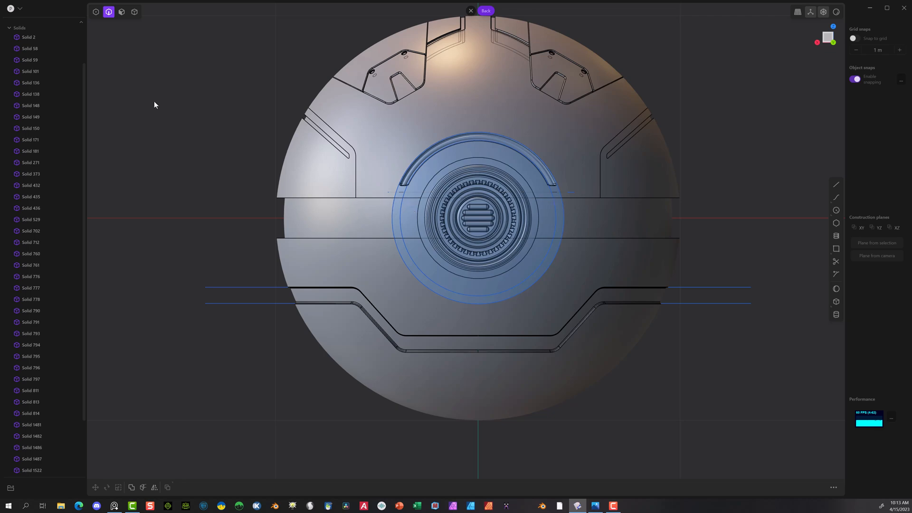
# Step: Extrude the ring region between the two circles about 0.13 m toward the sphere as a separate solid
pyautogui.moveTo(163, 132); pyautogui.dragTo(259, 151, button='middle')
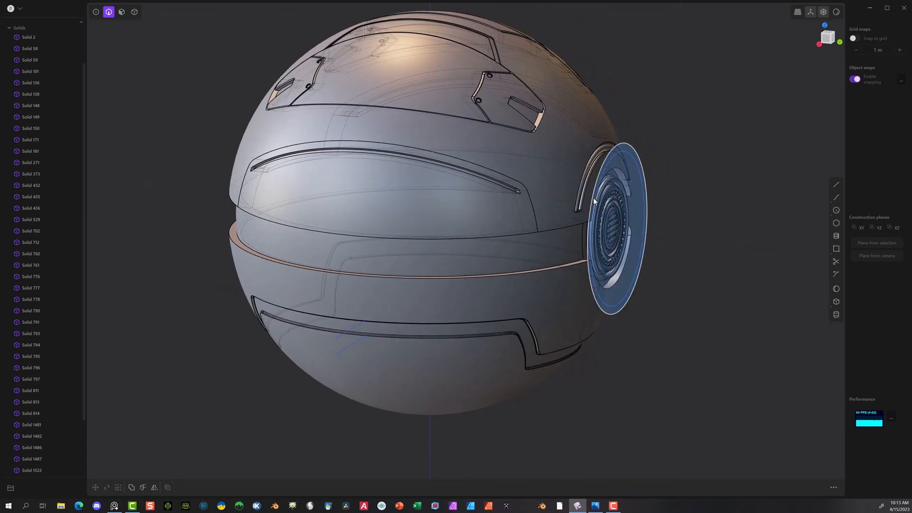
pyautogui.scroll(6, 652, 145)
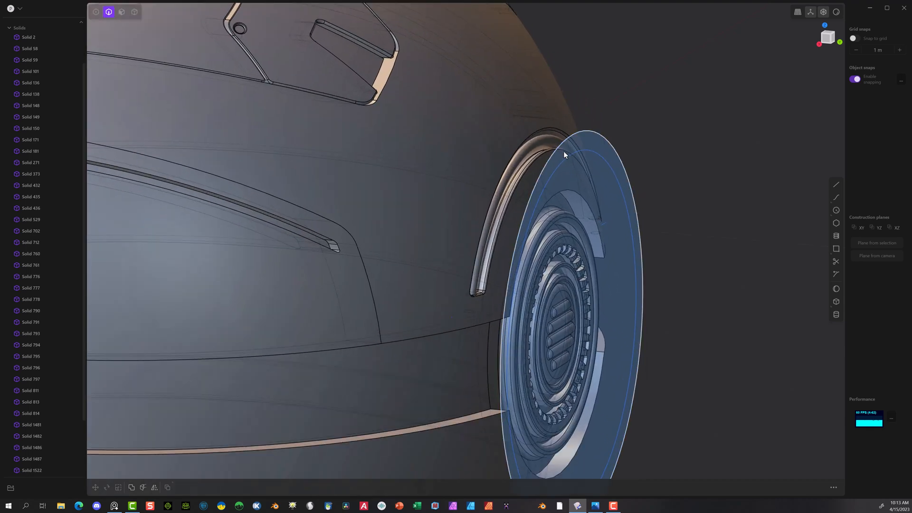
pyautogui.click(122, 13)
pyautogui.click(609, 158)
pyautogui.press('e')
pyautogui.scroll(-6, 680, 264)
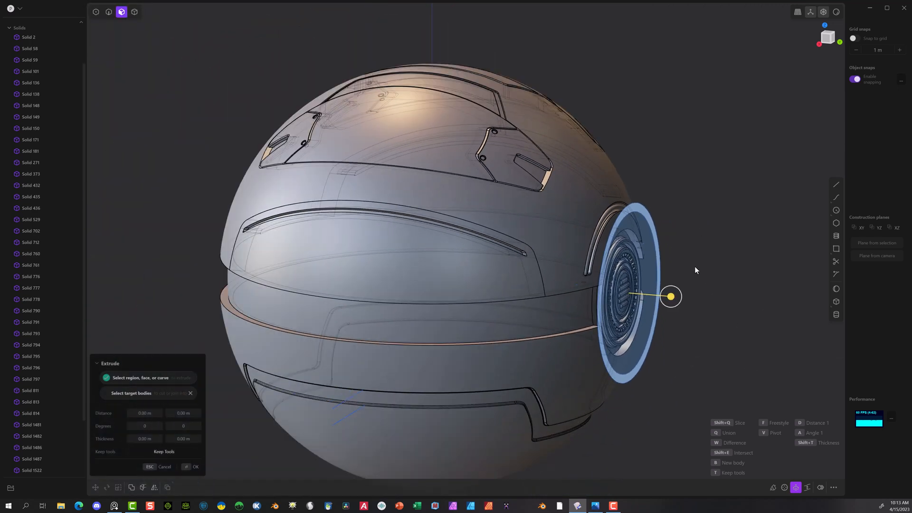
pyautogui.moveTo(670, 296); pyautogui.dragTo(645, 295)
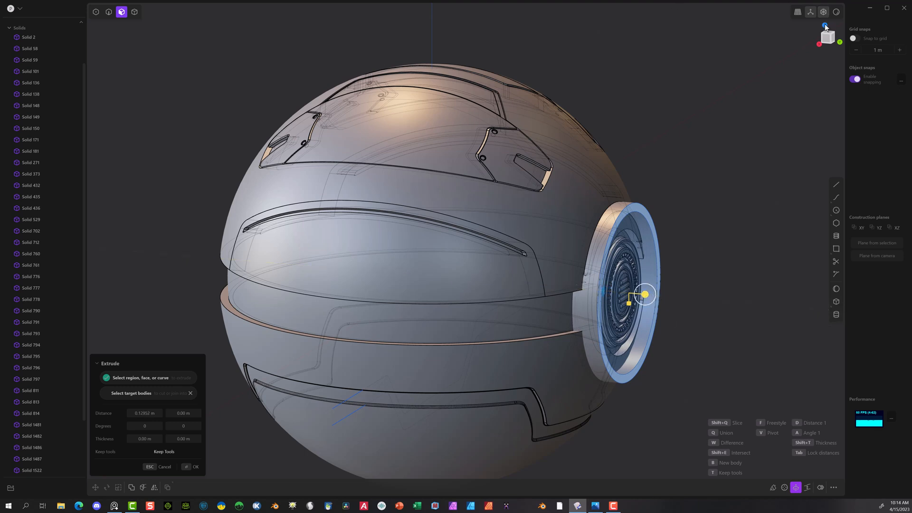
pyautogui.click(825, 26)
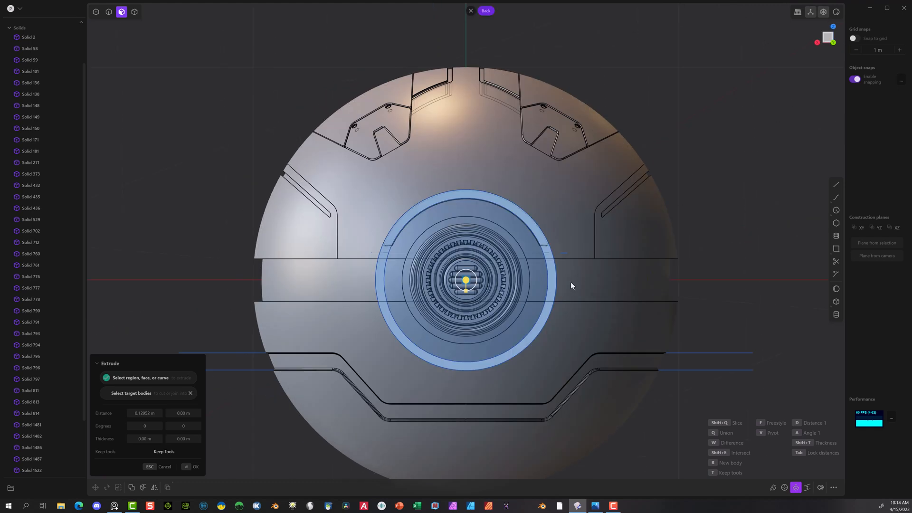
pyautogui.scroll(1, 375, 363)
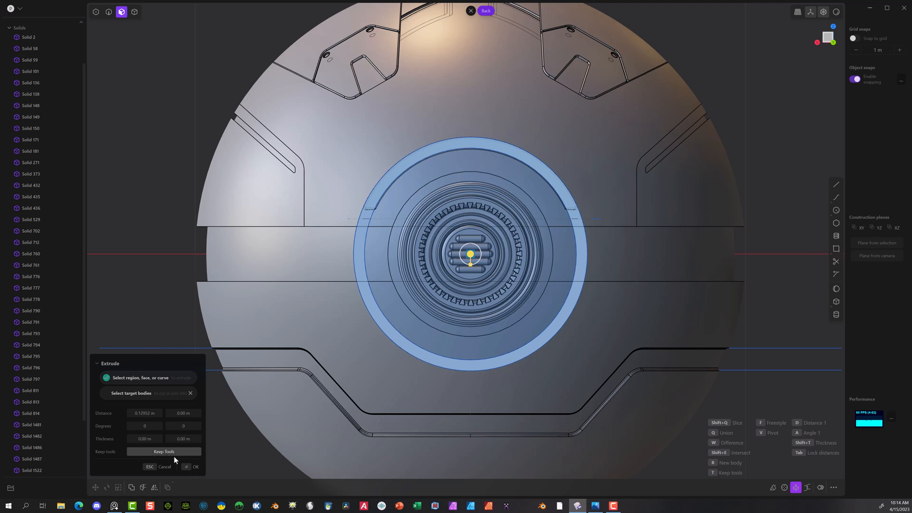
pyautogui.click(190, 466)
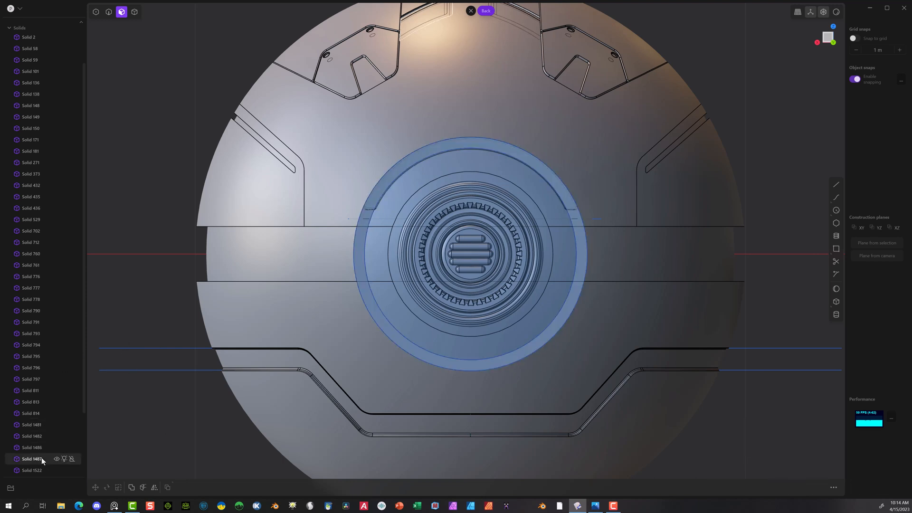
# Step: Delete all the leftover construction curves, from Curve 1521 through Curve 1611
pyautogui.scroll(-2, 29, 428)
pyautogui.click(32, 423)
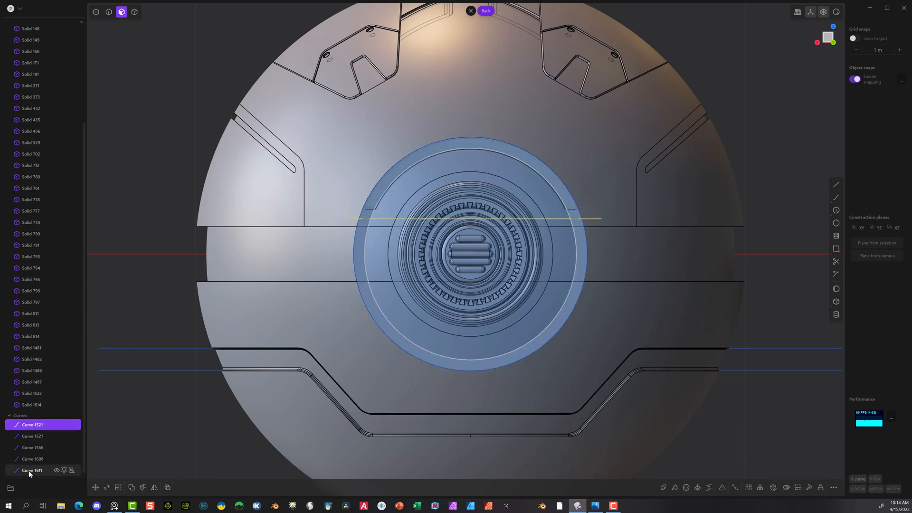
pyautogui.keyDown('shift'); pyautogui.click(28, 470); pyautogui.keyUp('shift')
pyautogui.press('Delete')
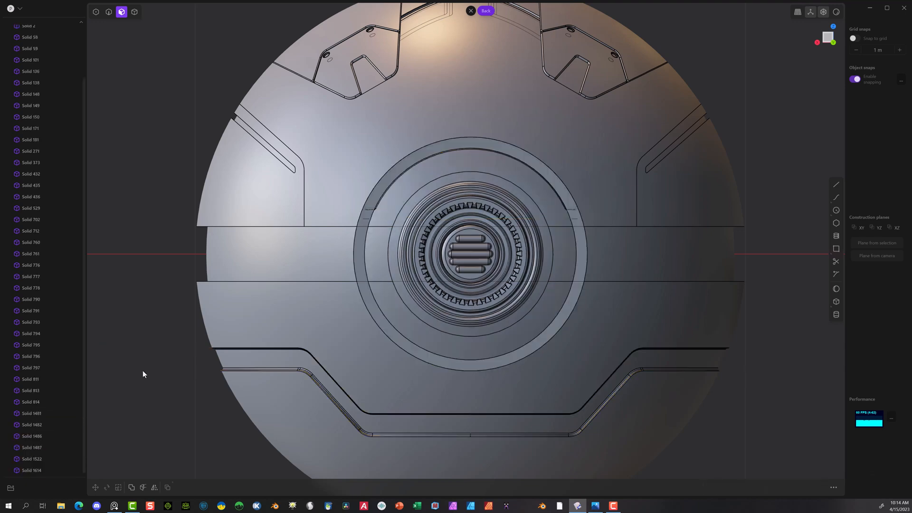
pyautogui.moveTo(173, 315); pyautogui.dragTo(390, 273, button='middle')
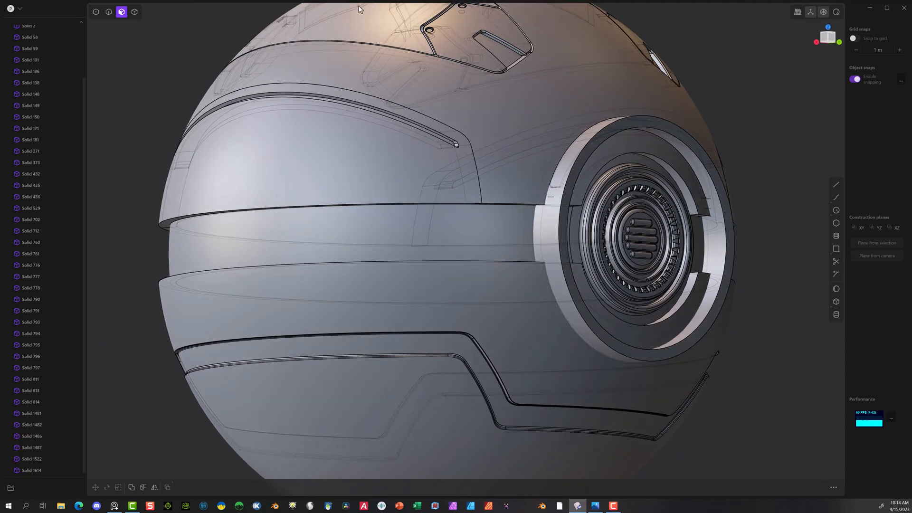
# Step: In the back view, draw a horizontal line about 1.1 m long across the lower part of the ring around the vent
pyautogui.click(134, 12)
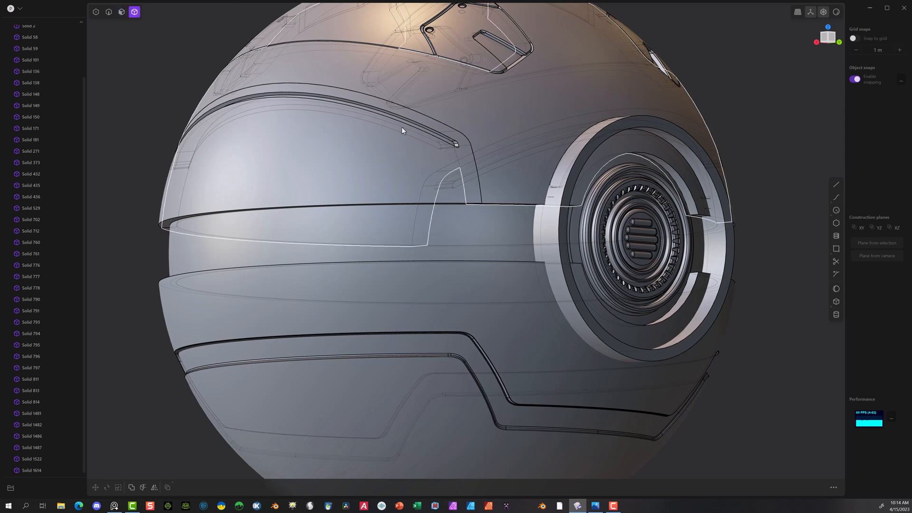
pyautogui.click(641, 118)
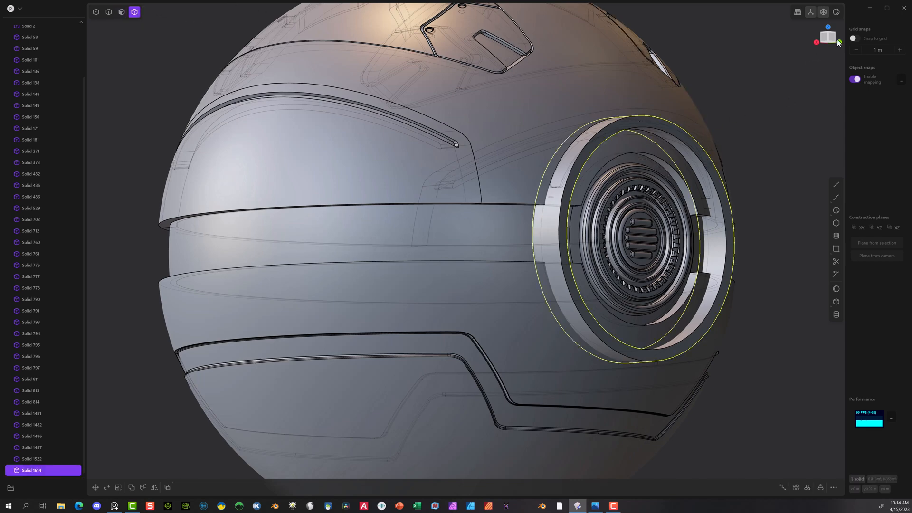
pyautogui.click(838, 43)
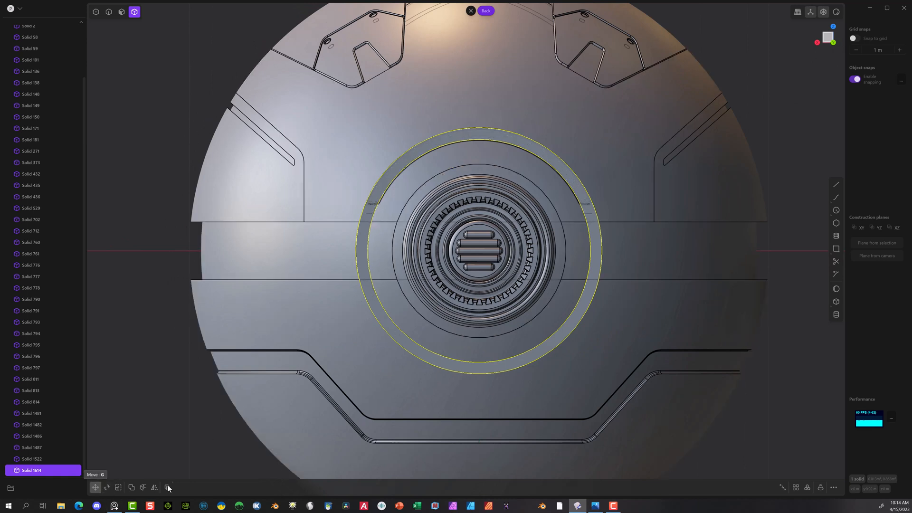
pyautogui.click(835, 186)
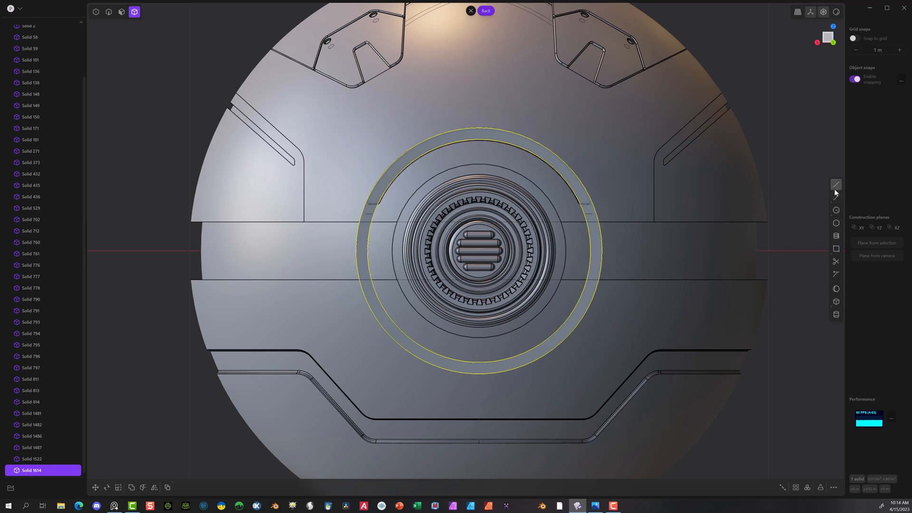
pyautogui.click(368, 315)
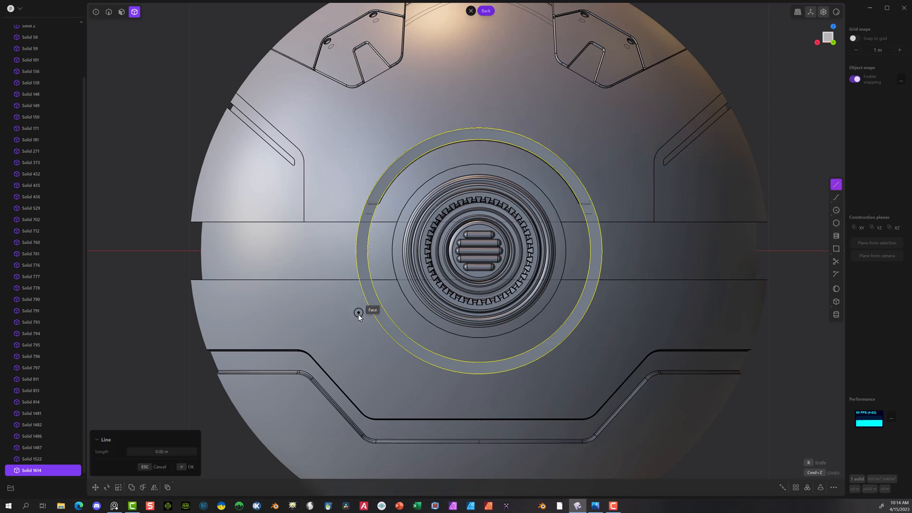
pyautogui.click(358, 315)
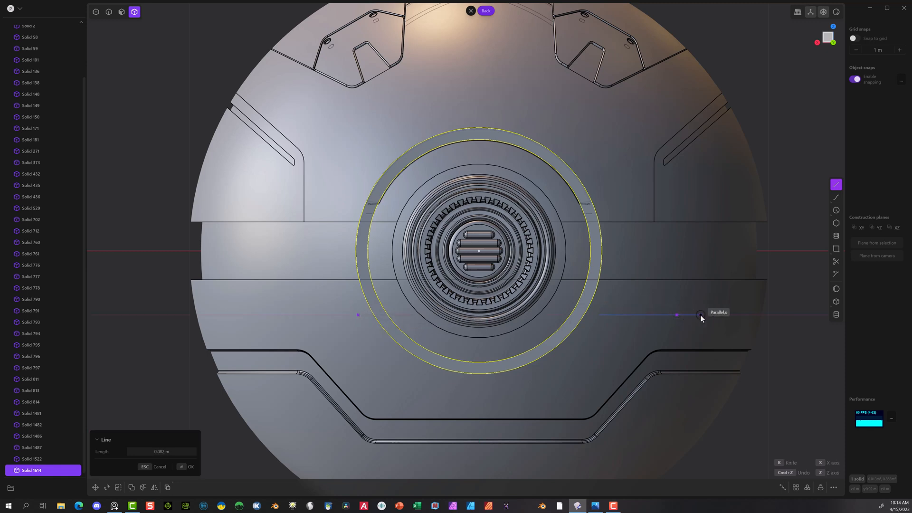
pyautogui.click(677, 313)
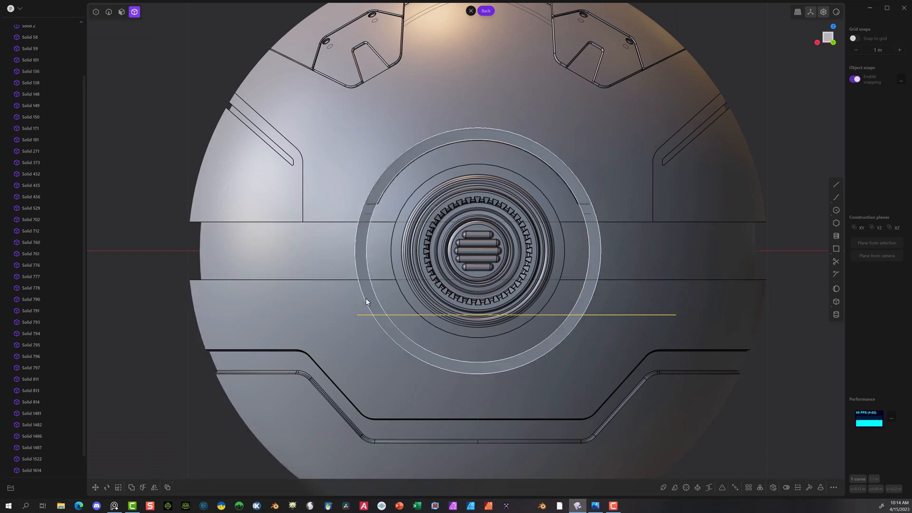
# Step: Cut the ring solid with the horizontal line and delete its upper part, keeping only the lower arc
pyautogui.click(372, 313)
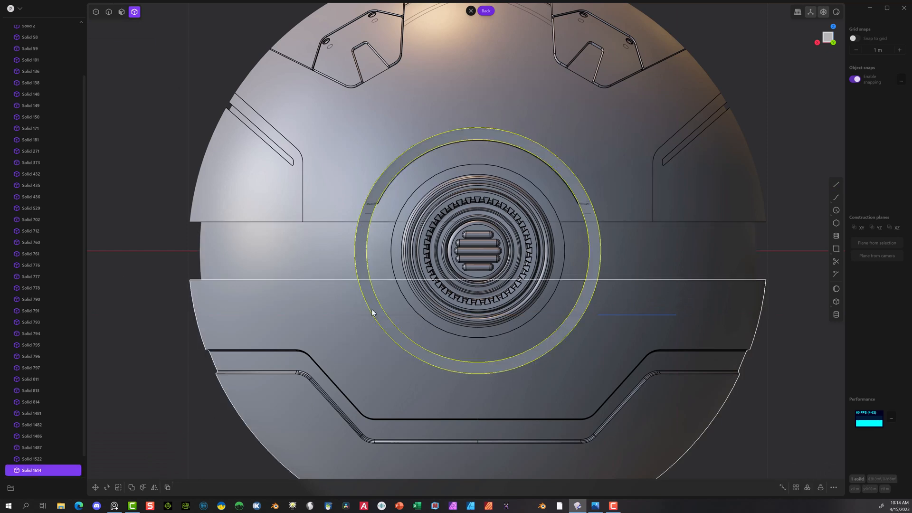
pyautogui.click(143, 487)
pyautogui.click(395, 316)
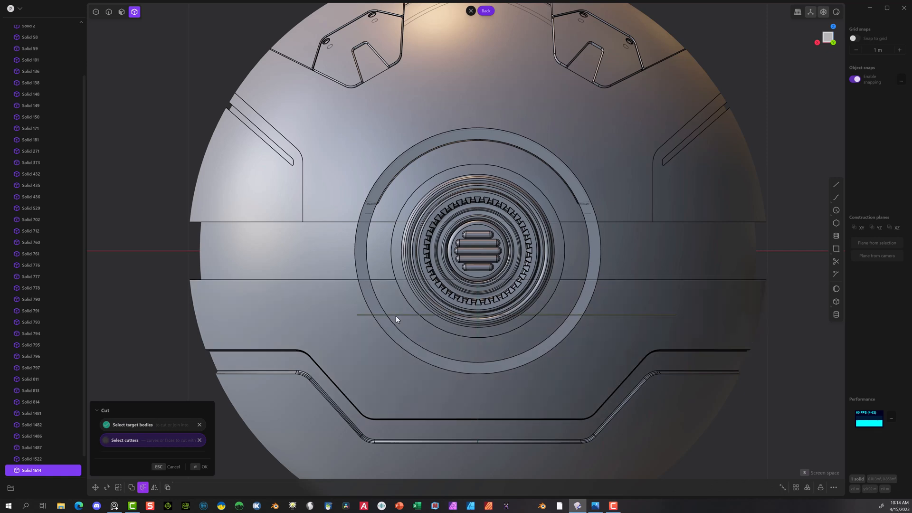
pyautogui.click(196, 468)
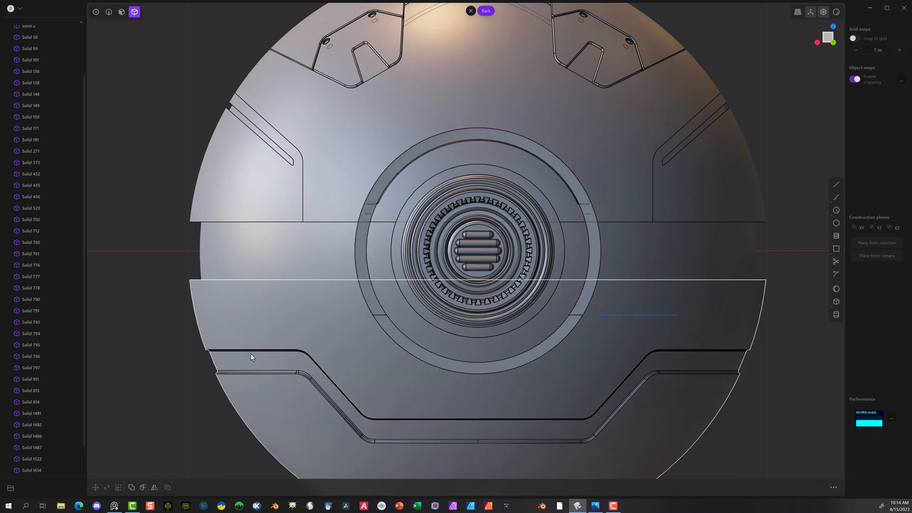
pyautogui.click(359, 261)
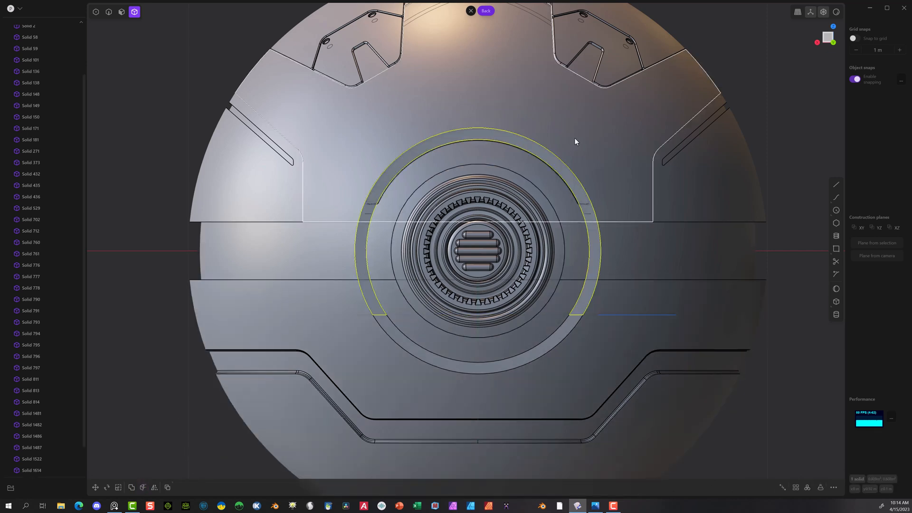
pyautogui.press('Delete')
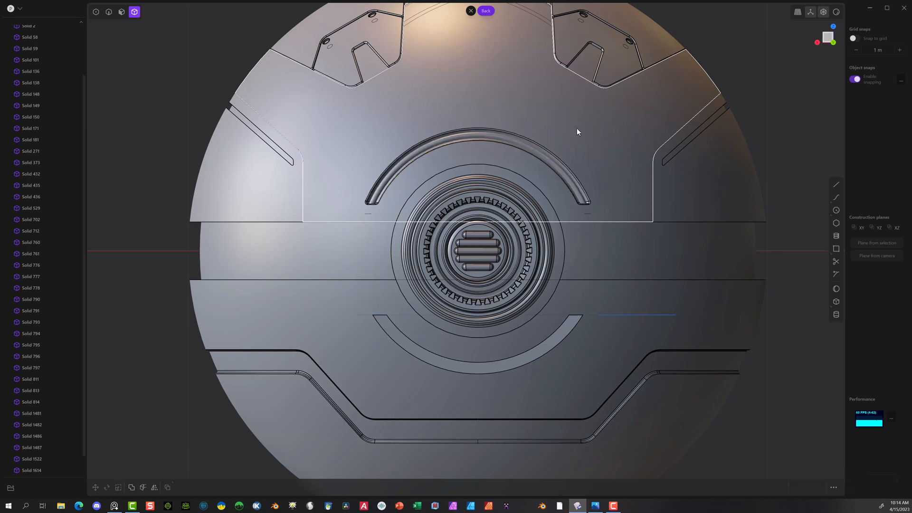
# Step: Fillet the four corner edges at the two ends of the lower arc solid with a small radius
pyautogui.click(416, 350)
pyautogui.moveTo(417, 347)
pyautogui.mouseDown(button='middle')
pyautogui.moveTo(347, 332)
pyautogui.moveTo(425, 356)
pyautogui.mouseUp(button='middle')
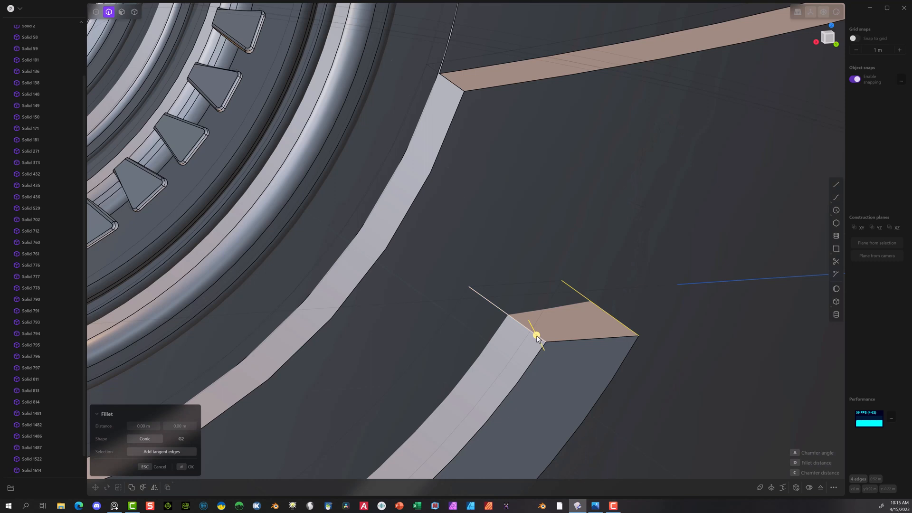
pyautogui.moveTo(539, 335); pyautogui.dragTo(549, 318)
pyautogui.click(185, 467)
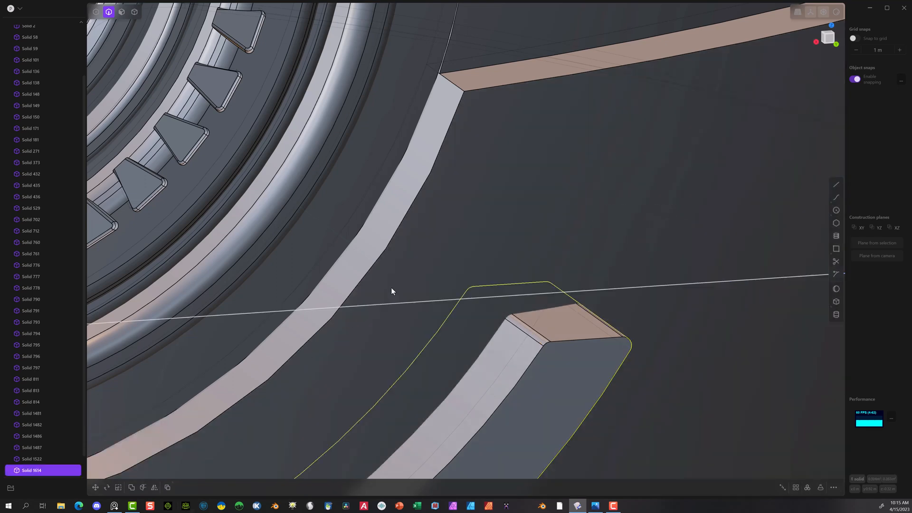
pyautogui.scroll(-5, 443, 364)
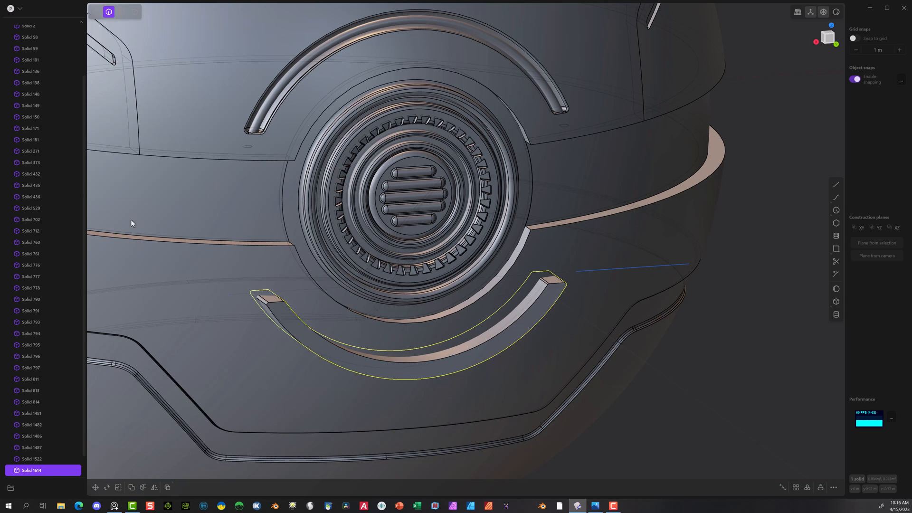
pyautogui.click(133, 14)
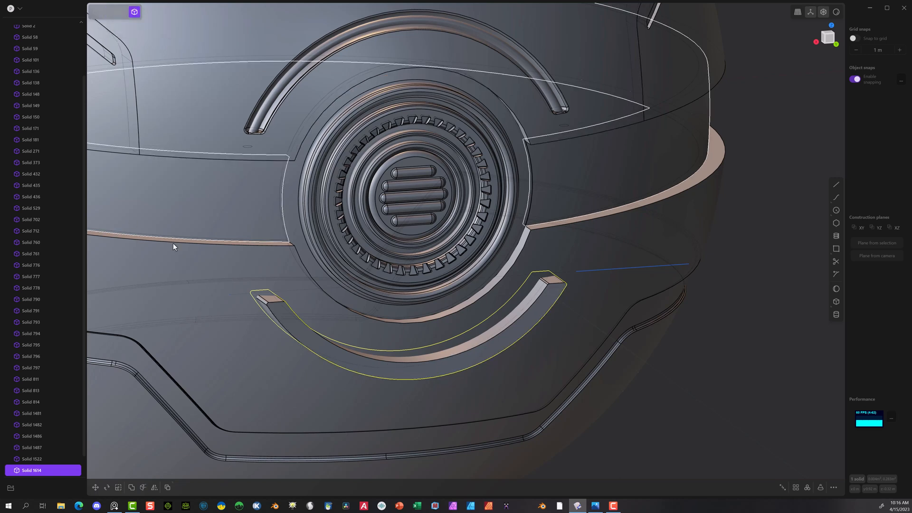
pyautogui.click(177, 285)
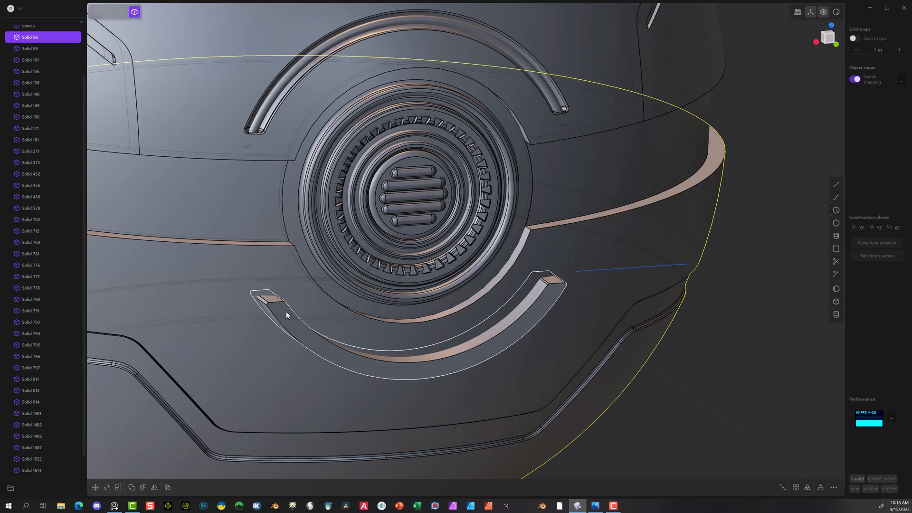
# Step: Add a small fillet to the lower arc solid's rear edges embedded inside the sphere
pyautogui.click(109, 12)
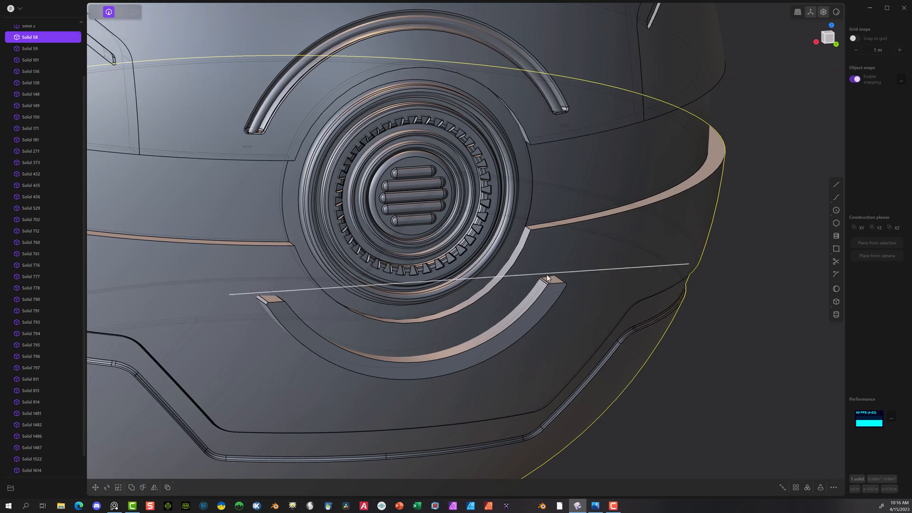
pyautogui.scroll(6, 519, 287)
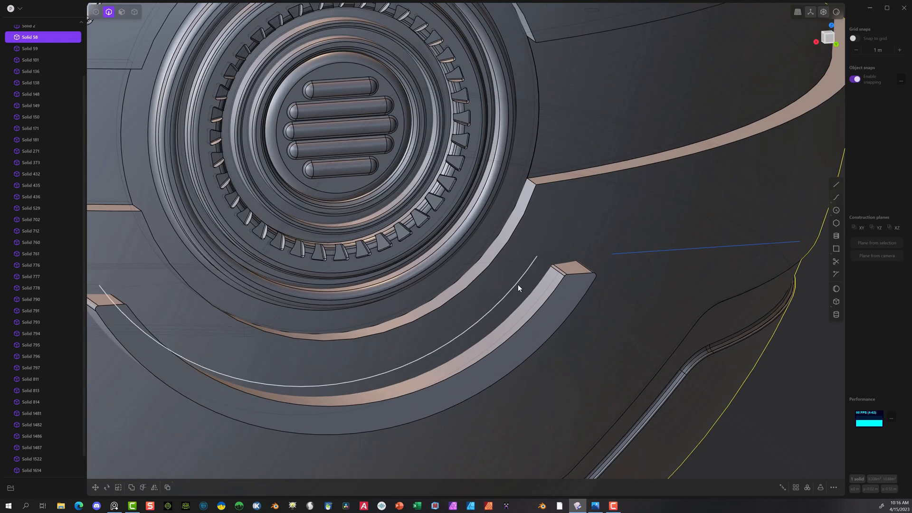
pyautogui.click(517, 284)
pyautogui.press('b')
pyautogui.moveTo(517, 284); pyautogui.dragTo(516, 280)
pyautogui.click(188, 467)
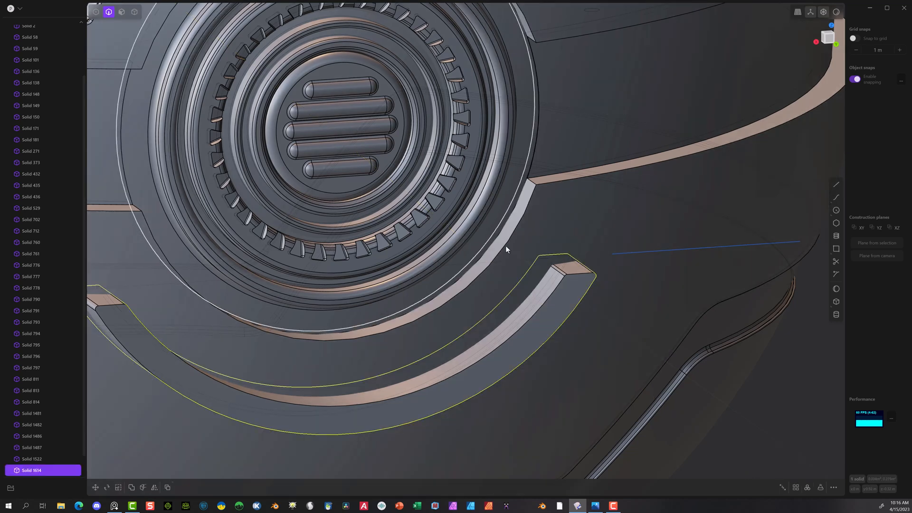
# Step: Subtract the lower arc solid from the lower sphere shell with a Boolean difference to carve a curved groove
pyautogui.press('4')
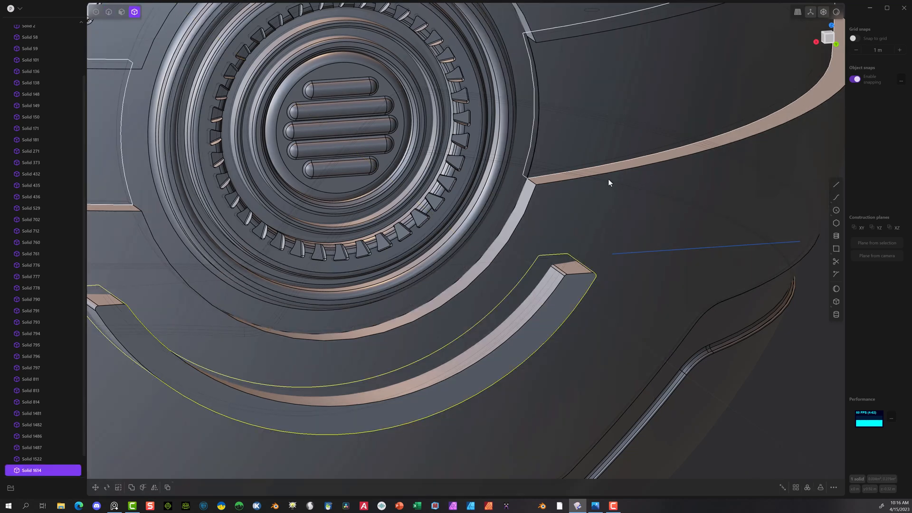
pyautogui.click(595, 331)
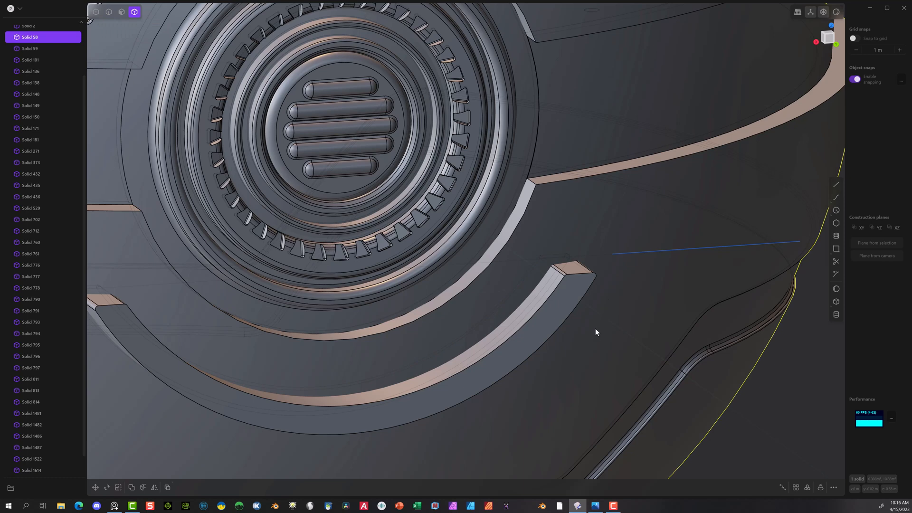
pyautogui.click(568, 312)
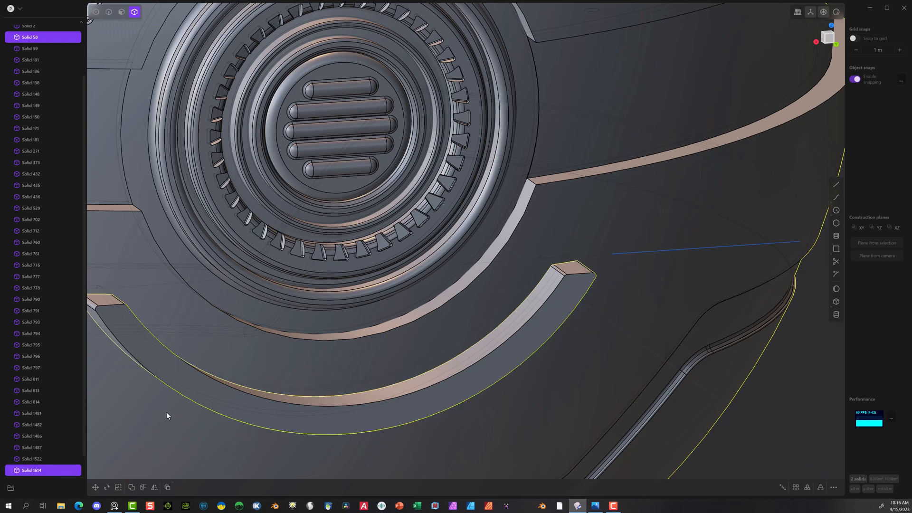
pyautogui.hotkey('shift', 'd')
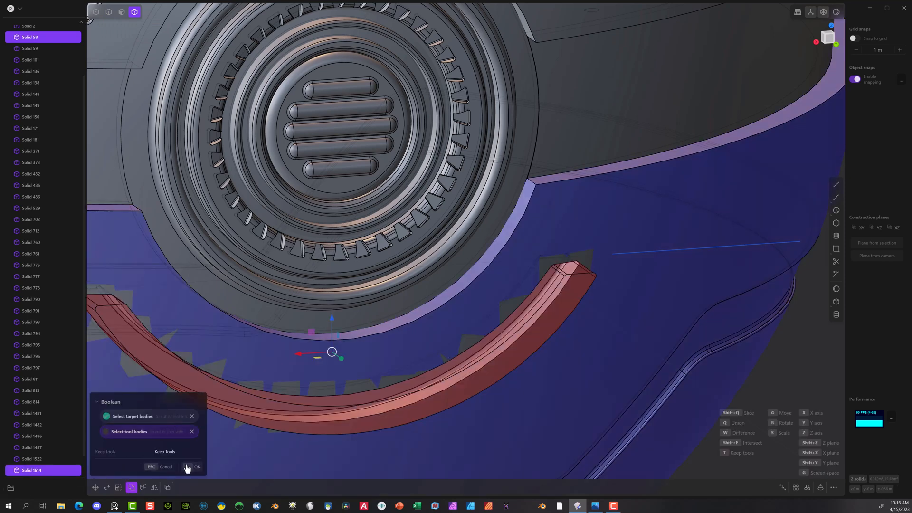
pyautogui.click(186, 467)
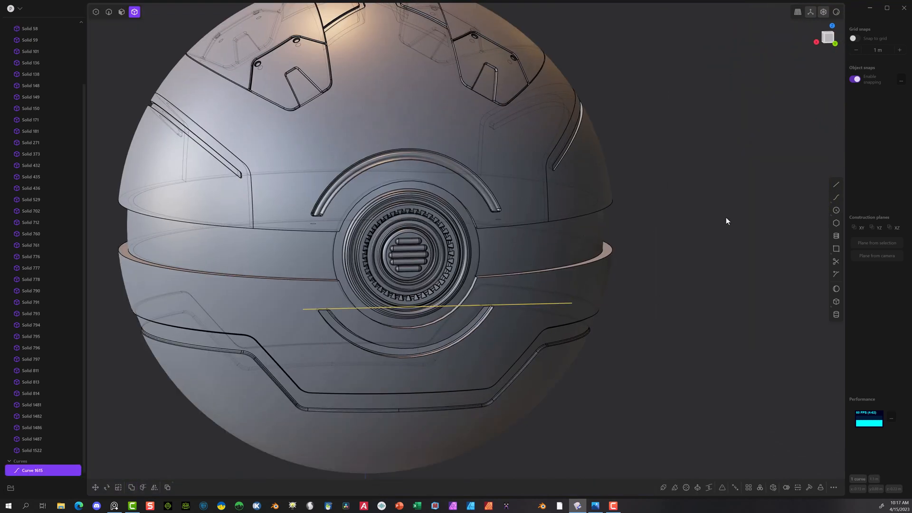
# Step: Examine the curved groove below the vent from close up and against the whole sphere
pyautogui.scroll(5, 447, 363)
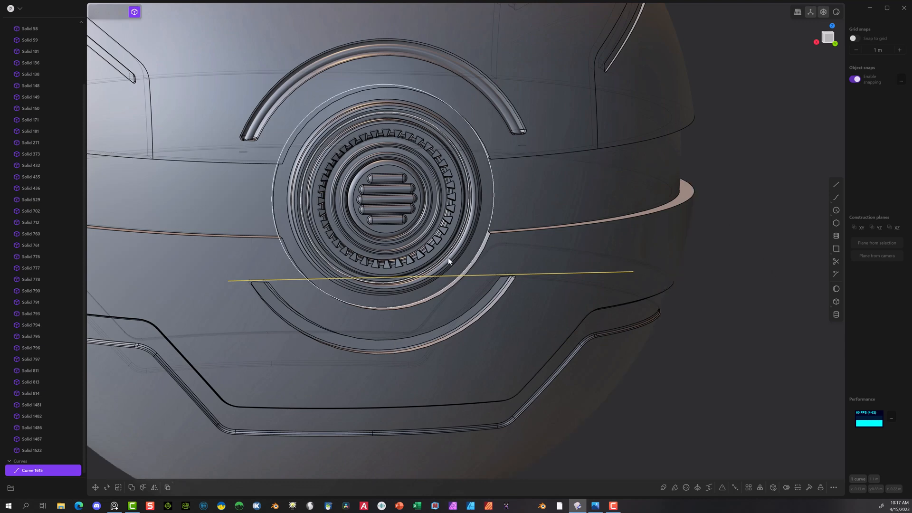
pyautogui.click(797, 132)
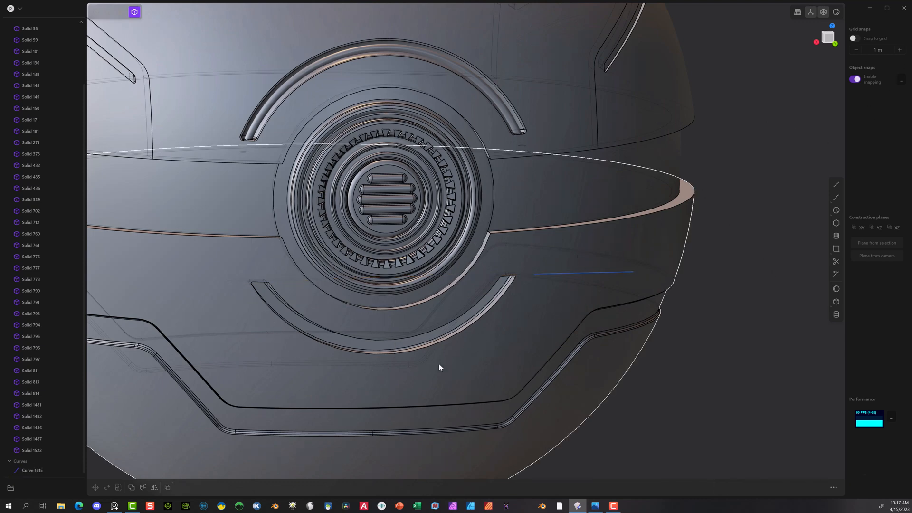
pyautogui.moveTo(438, 367); pyautogui.dragTo(398, 375, button='middle')
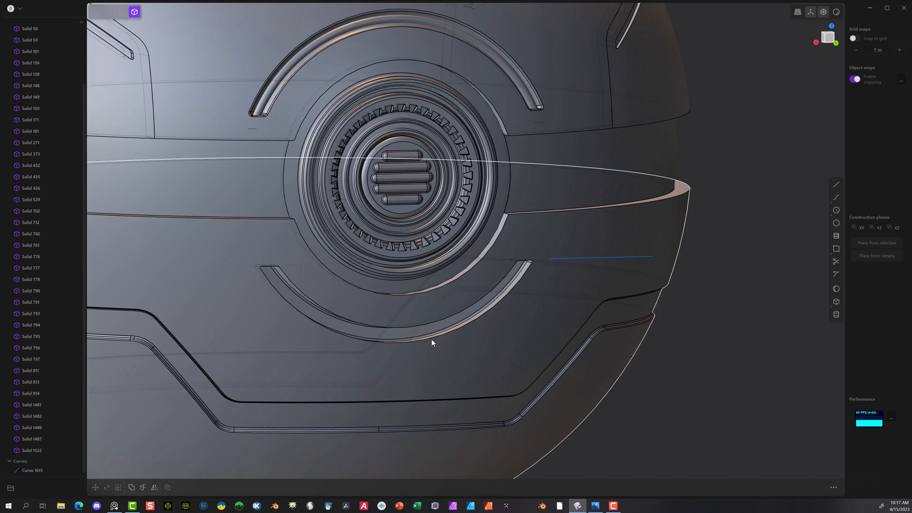
pyautogui.scroll(-10, 491, 327)
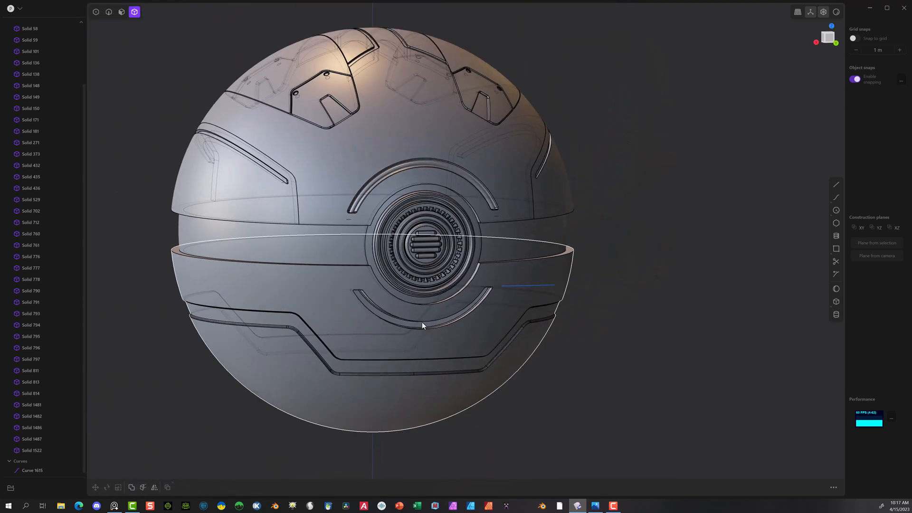
pyautogui.moveTo(435, 331); pyautogui.dragTo(415, 324, button='middle')
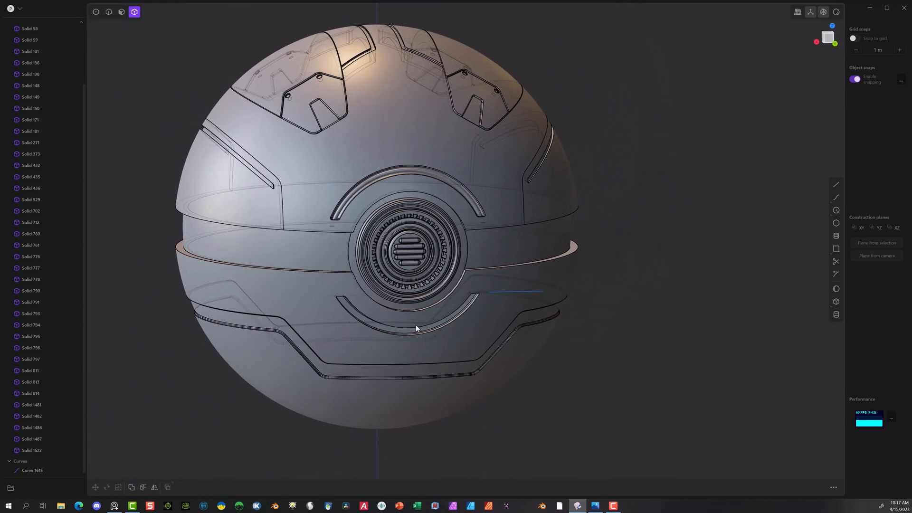
pyautogui.scroll(10, 415, 326)
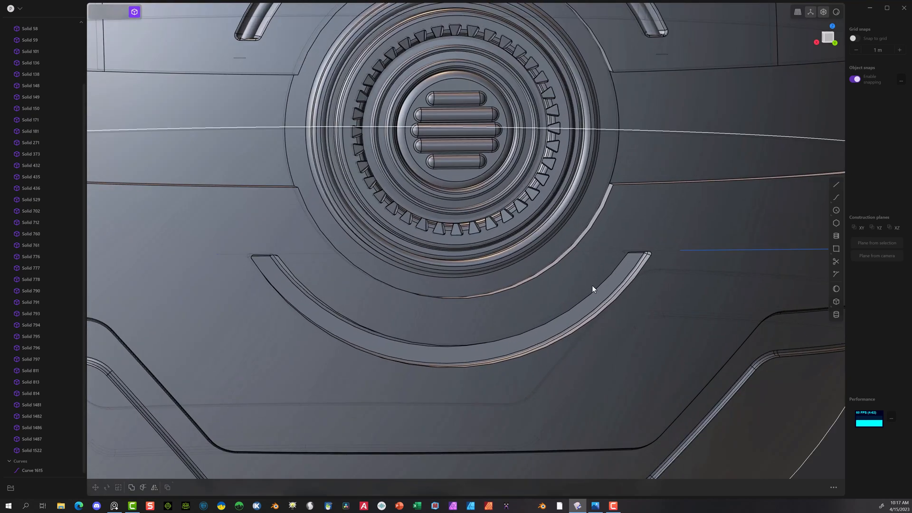
pyautogui.scroll(-2, 592, 285)
pyautogui.scroll(1, 596, 298)
pyautogui.moveTo(595, 298); pyautogui.dragTo(588, 296, button='middle')
pyautogui.scroll(-5, 448, 328)
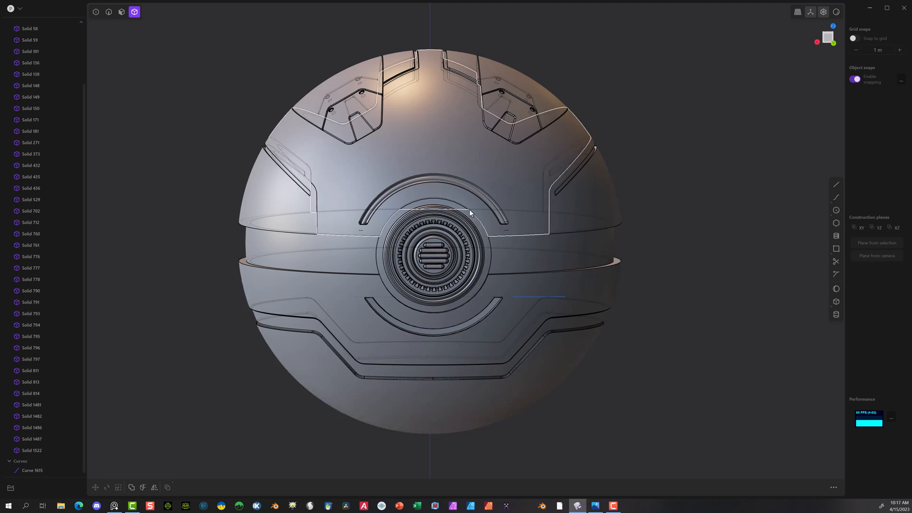
# Step: Draw a circle centred on the round vent, with its radius snapped to the centre point at the upper arc groove's end
pyautogui.click(835, 210)
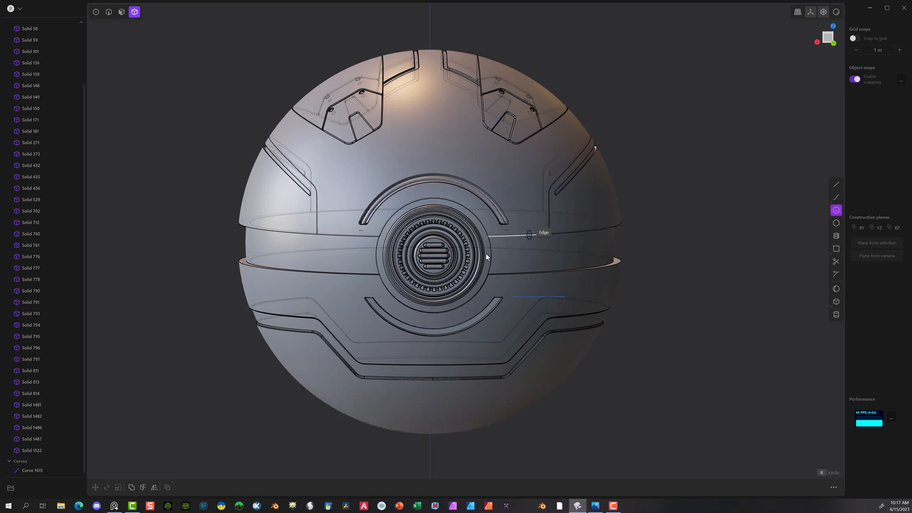
pyautogui.click(431, 255)
pyautogui.scroll(2, 492, 226)
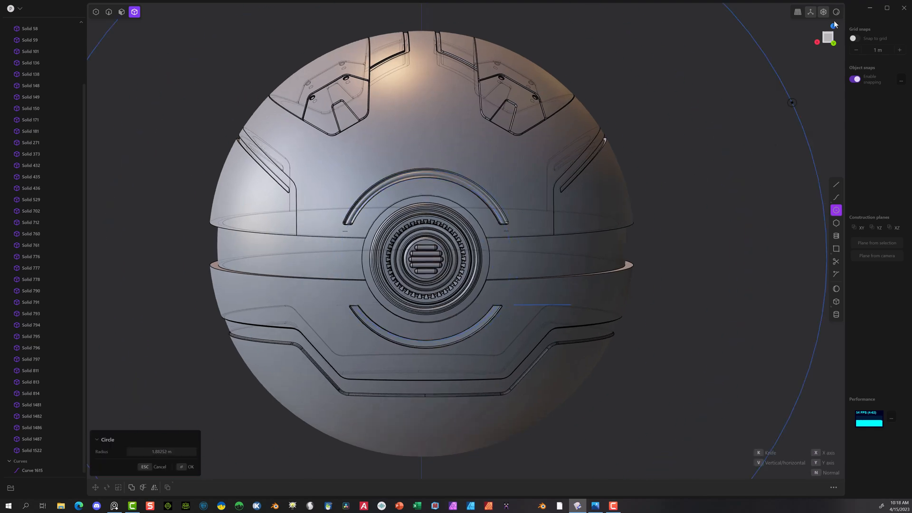
pyautogui.scroll(3, 428, 218)
pyautogui.scroll(5, 516, 230)
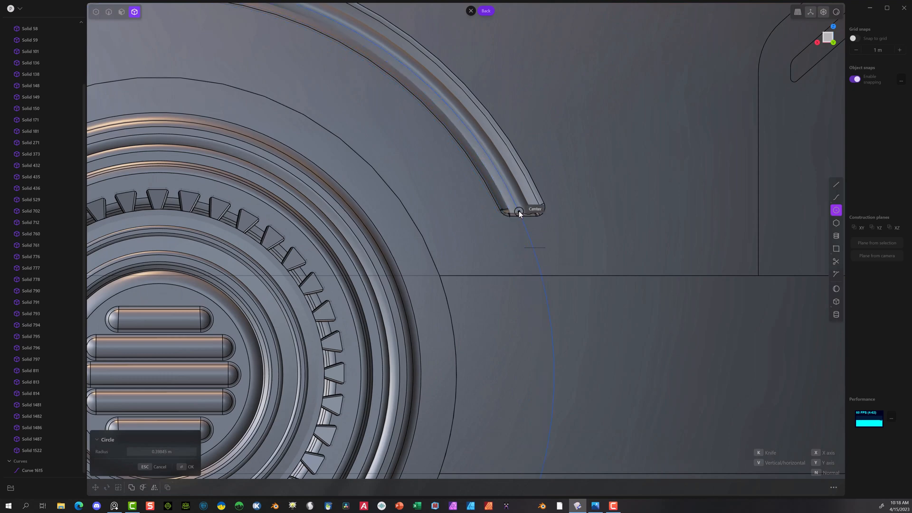
pyautogui.click(519, 212)
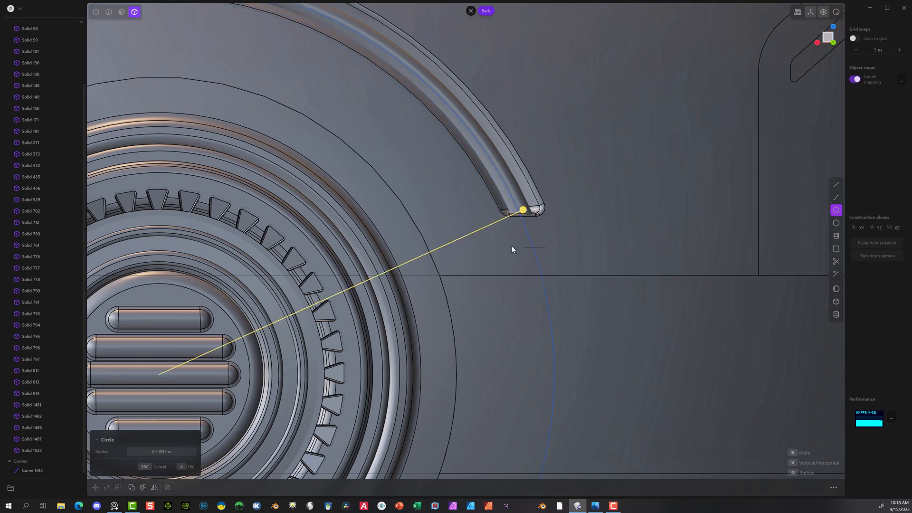
pyautogui.click(188, 467)
pyautogui.scroll(-6, 560, 249)
pyautogui.scroll(-1, 541, 259)
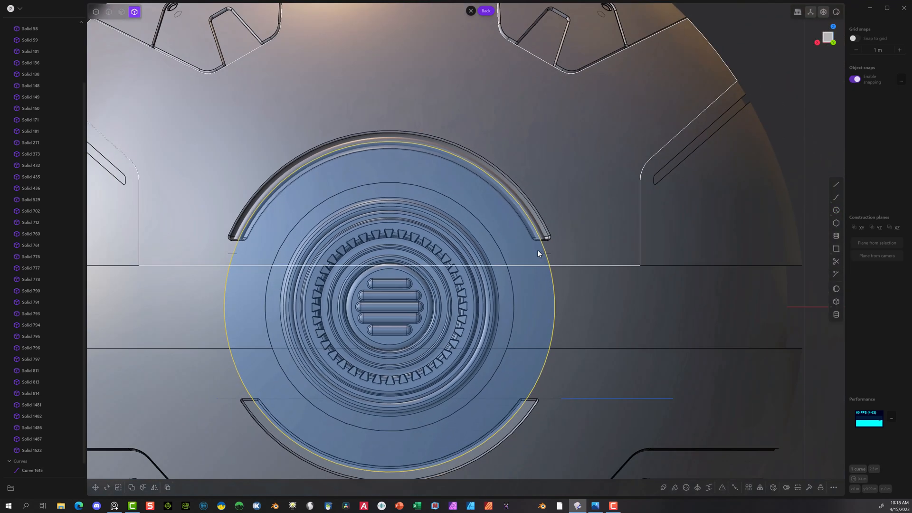
# Step: Turn the circle around the vent into a thin solid ring with the Pipe command
pyautogui.moveTo(535, 260); pyautogui.dragTo(401, 347, button='middle')
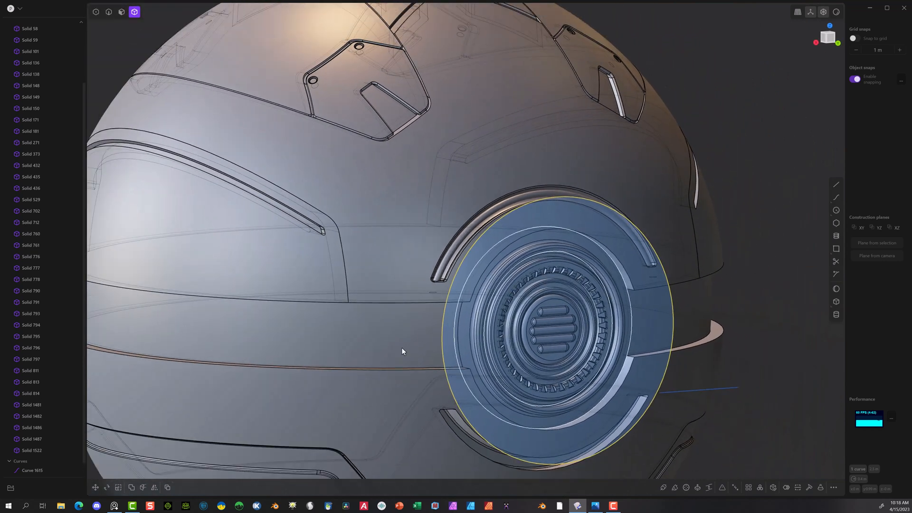
pyautogui.click(662, 487)
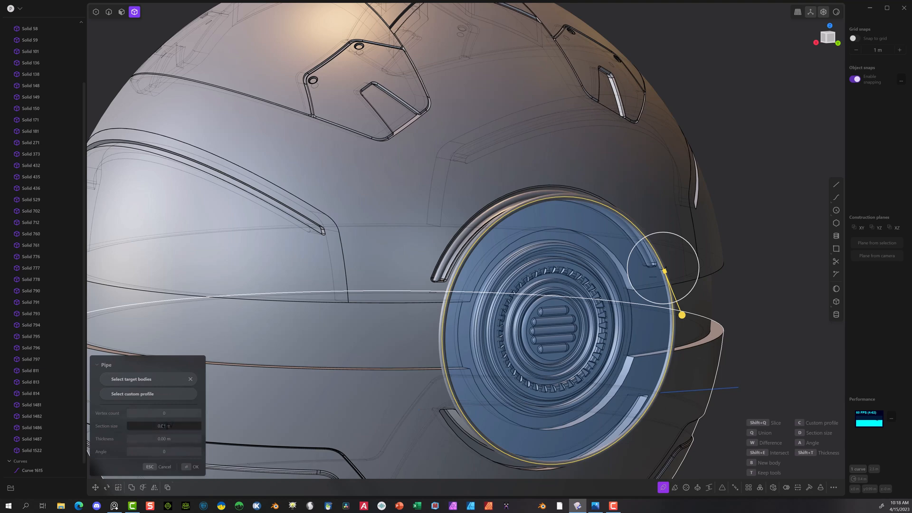
pyautogui.moveTo(431, 350); pyautogui.dragTo(438, 345, button='middle')
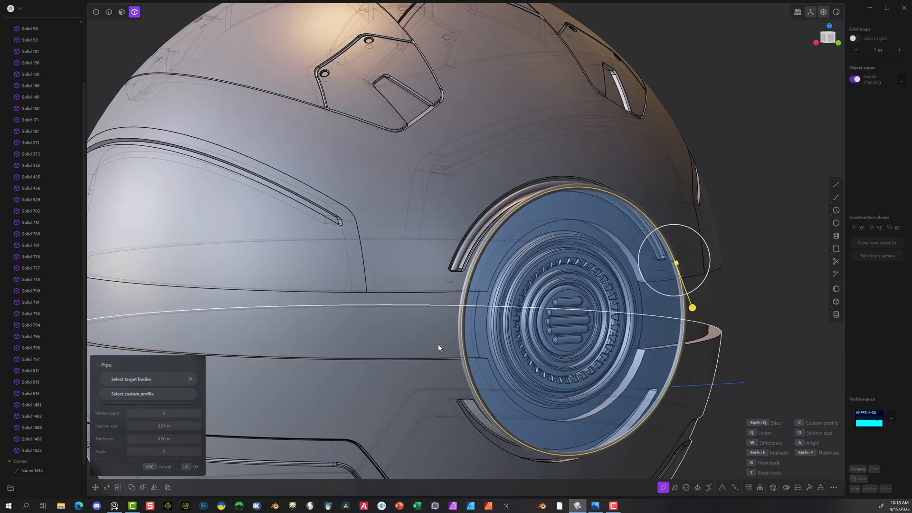
pyautogui.click(191, 468)
pyautogui.scroll(-5, 688, 262)
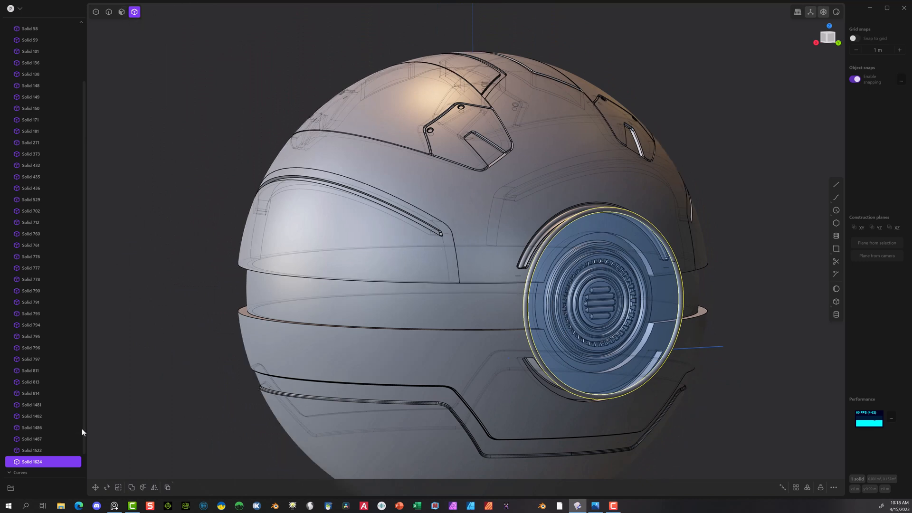
# Step: Delete the two leftover construction curves, the straight line and the circle, keeping the solid ring
pyautogui.scroll(-2, 66, 437)
pyautogui.click(24, 459)
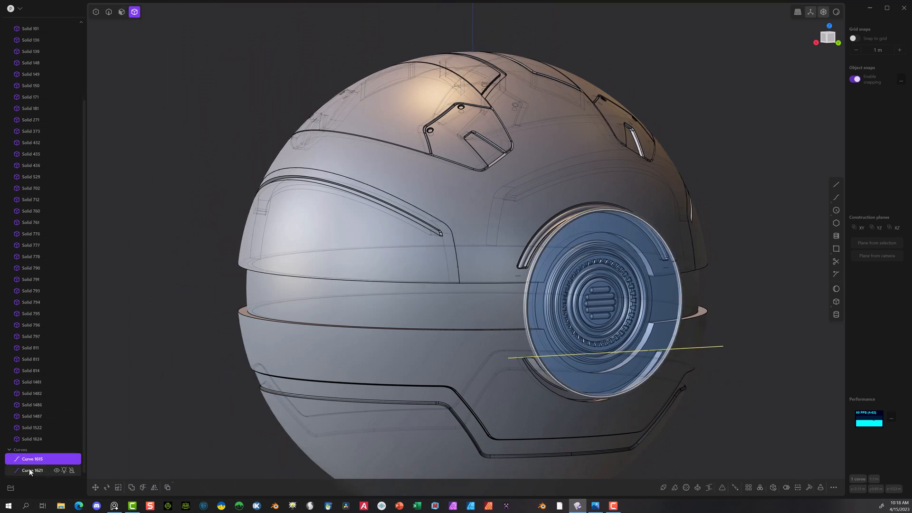
pyautogui.keyDown('shift'); pyautogui.click(29, 469); pyautogui.keyUp('shift')
pyautogui.press('Delete')
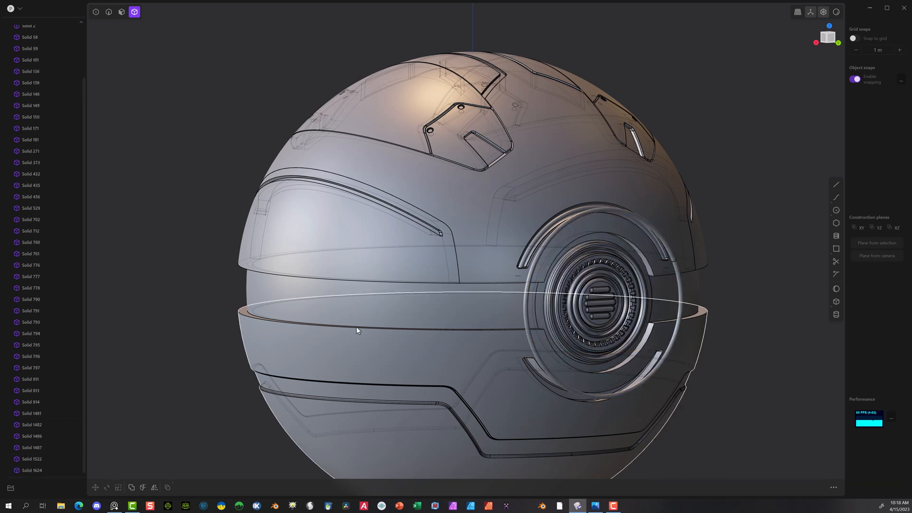
# Step: Move the ring about -0.09 m along the Y axis into the sphere so it sits within the arc grooves
pyautogui.click(529, 281)
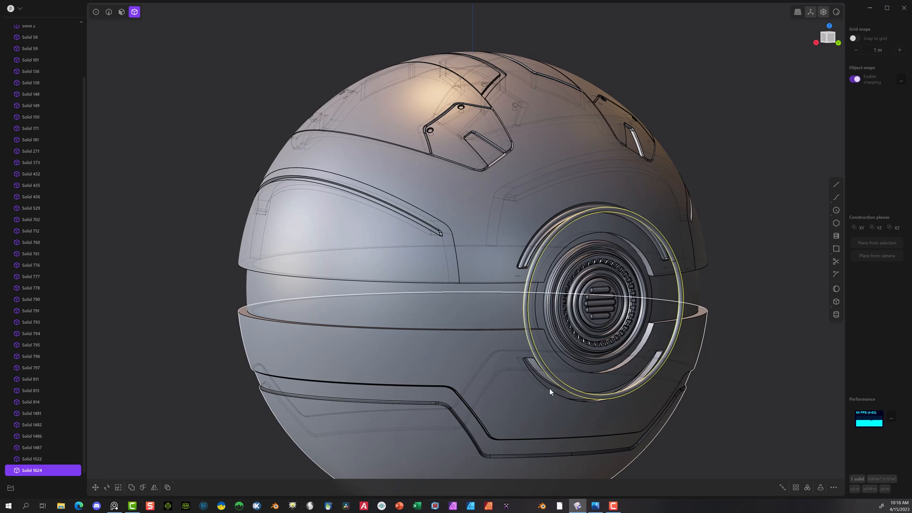
pyautogui.moveTo(549, 389); pyautogui.dragTo(622, 375, button='middle')
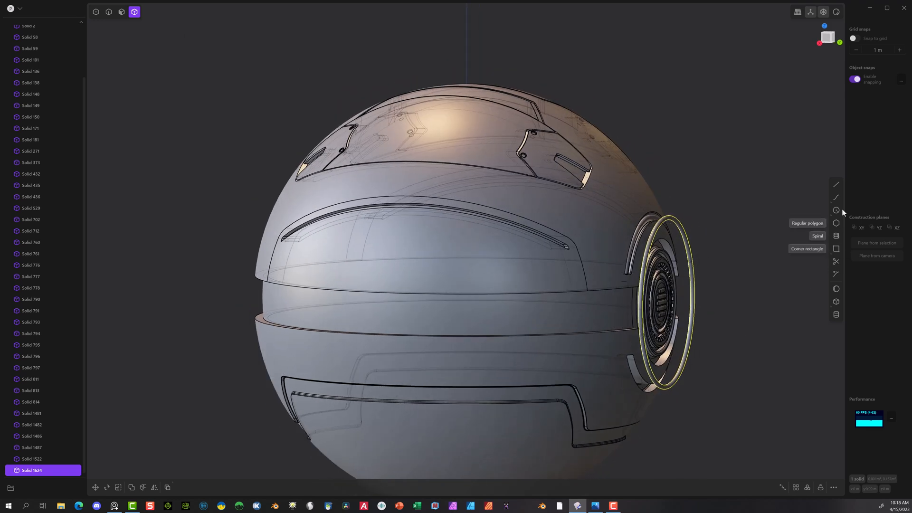
pyautogui.press('g')
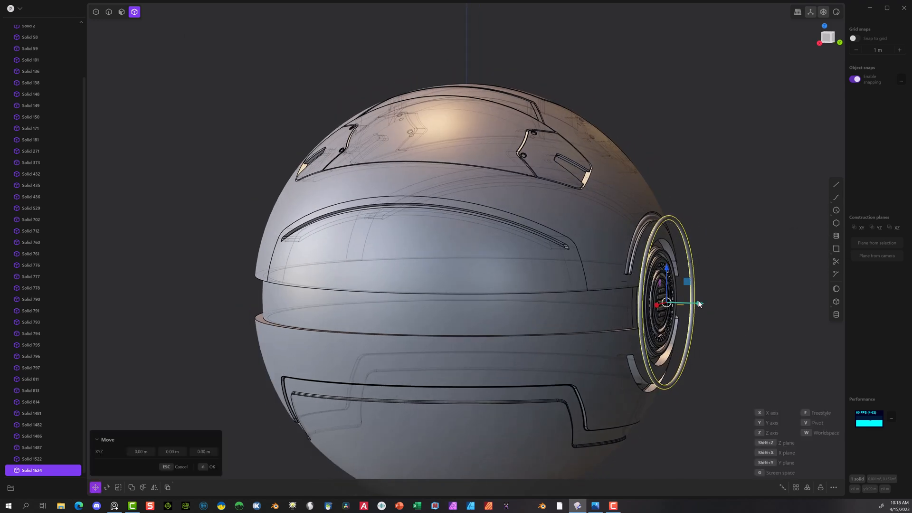
pyautogui.moveTo(700, 304); pyautogui.dragTo(682, 307)
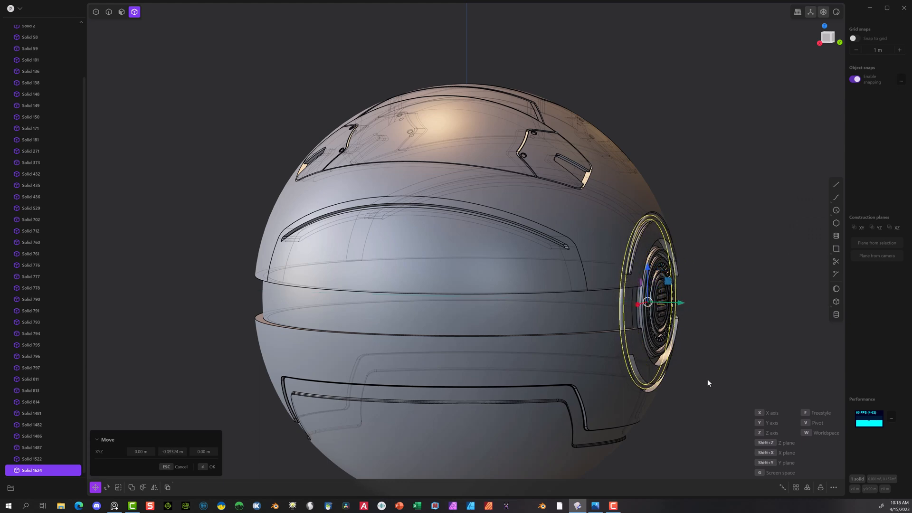
pyautogui.scroll(5, 707, 380)
pyautogui.moveTo(690, 361); pyautogui.dragTo(563, 306, button='middle')
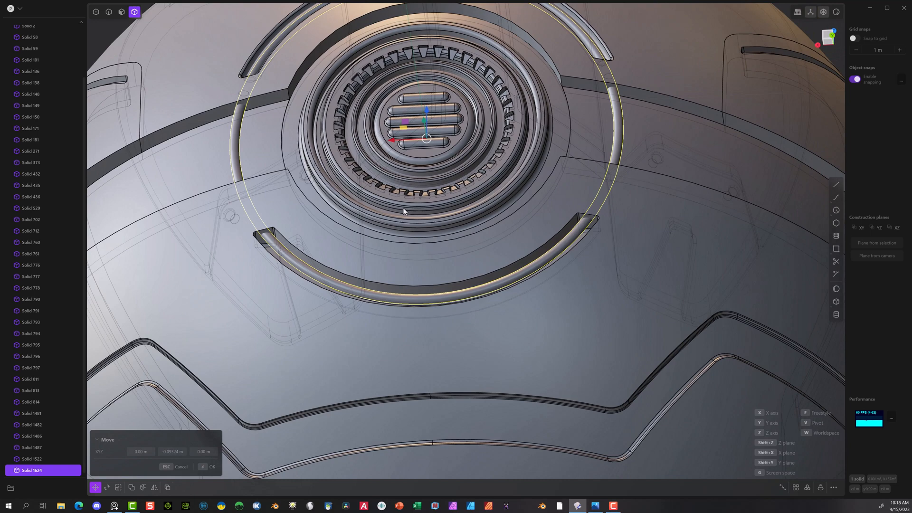
pyautogui.moveTo(403, 207); pyautogui.dragTo(465, 214, button='middle')
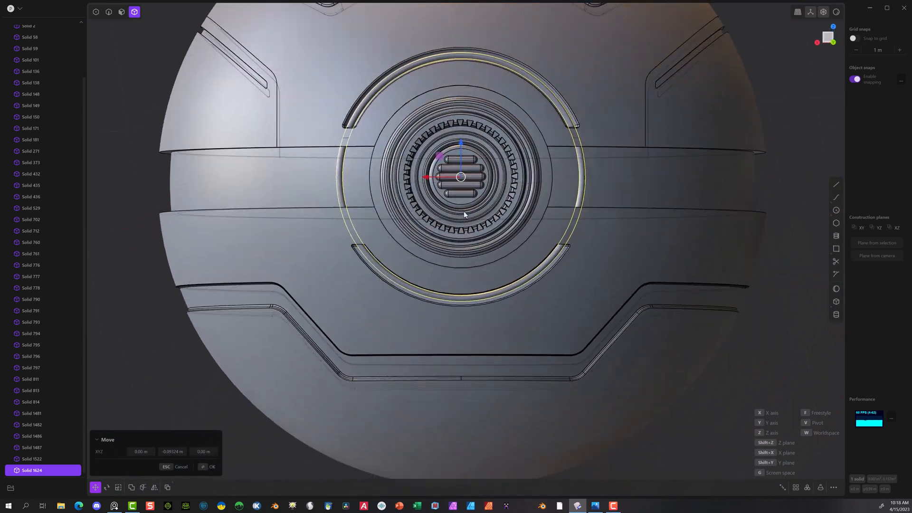
pyautogui.click(204, 467)
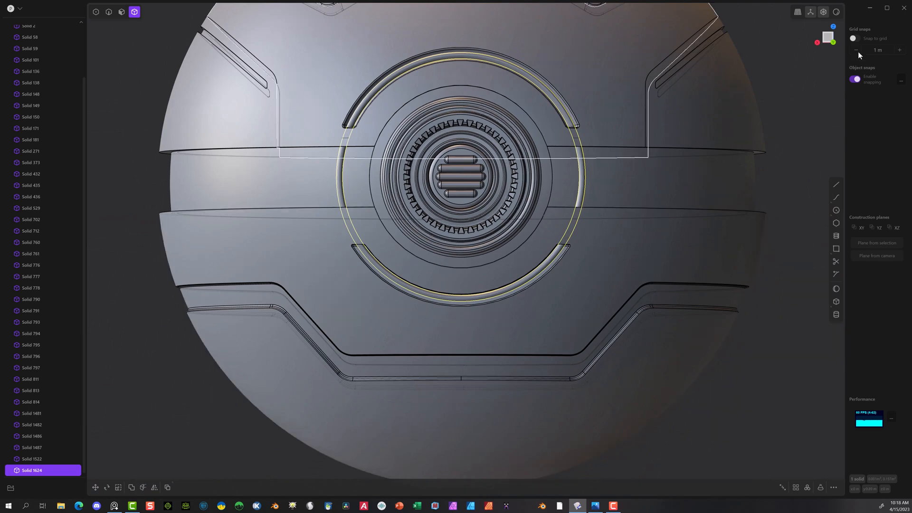
# Step: Draw a vertical line about 0.5 m long from the vent's centre down past the lower arc groove
pyautogui.click(834, 27)
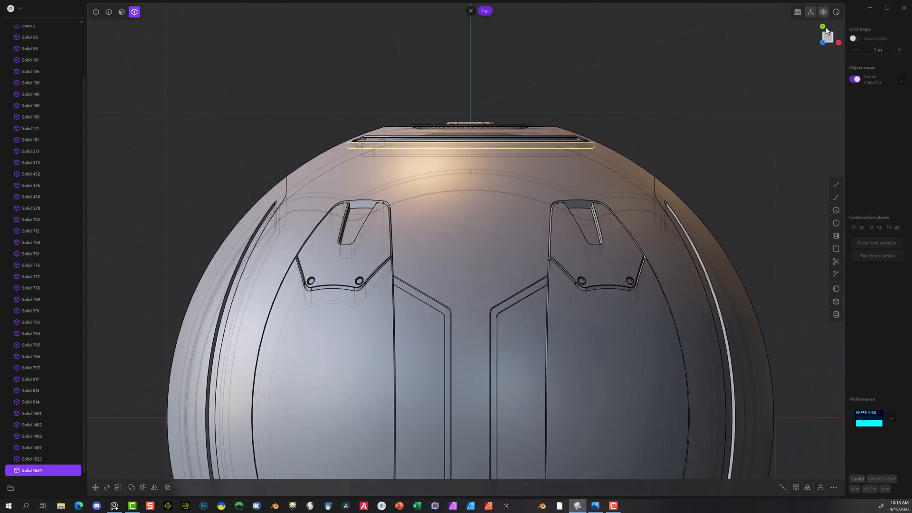
pyautogui.click(823, 28)
pyautogui.scroll(5, 356, 262)
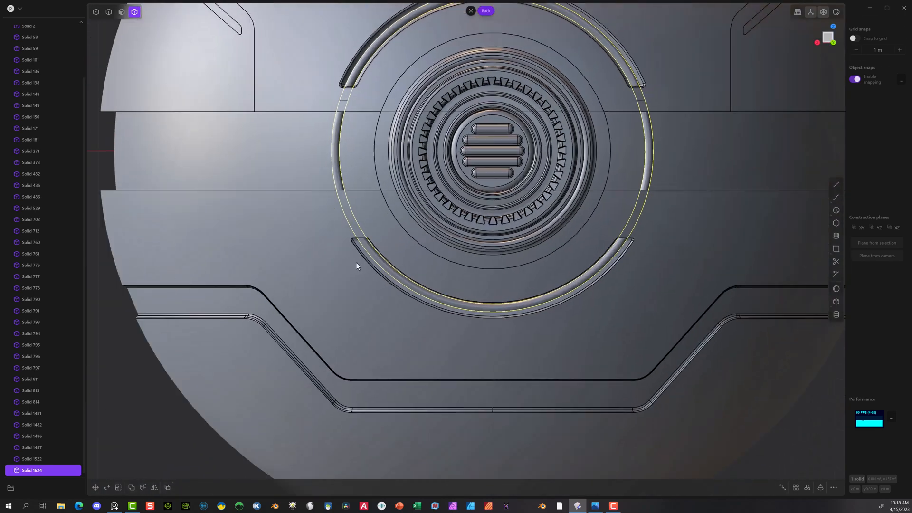
pyautogui.click(836, 185)
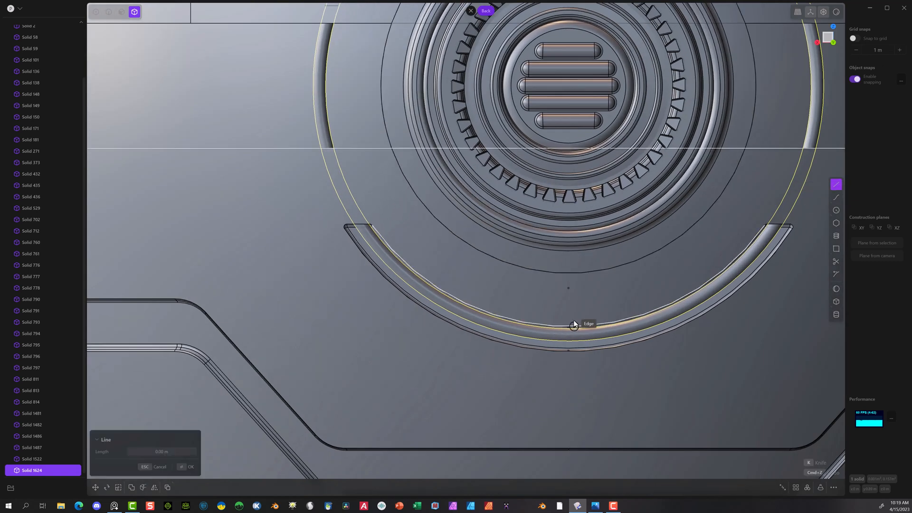
pyautogui.click(569, 86)
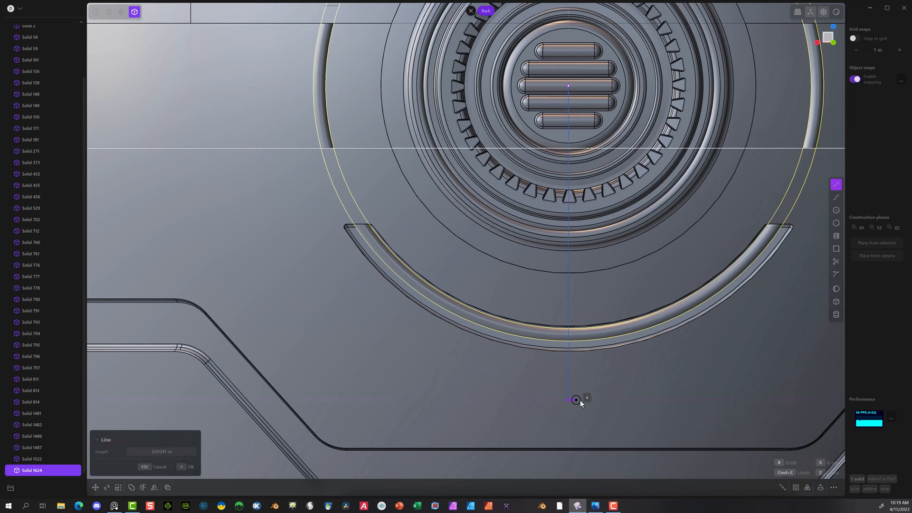
pyautogui.click(580, 400)
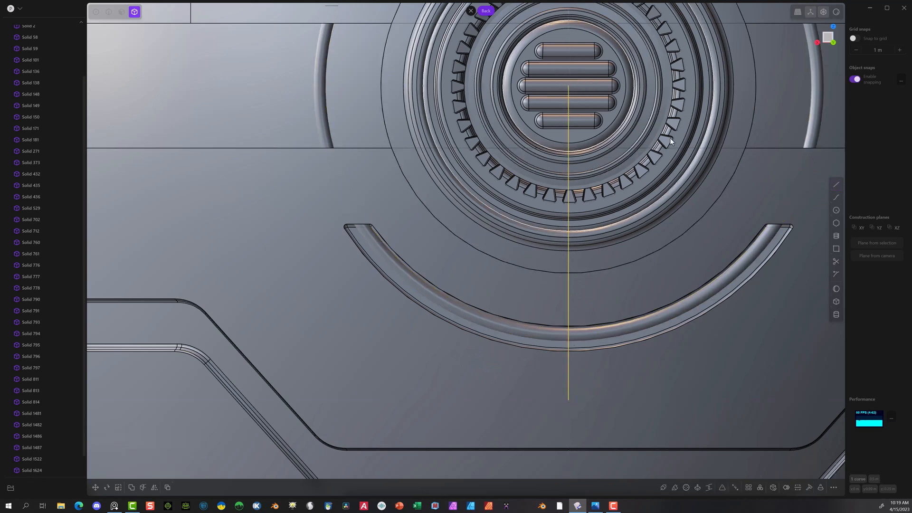
# Step: Draw a slightly slanted line about 0.5 m long from the vent's centre through the lower groove and mirror it across the X axis
pyautogui.click(834, 185)
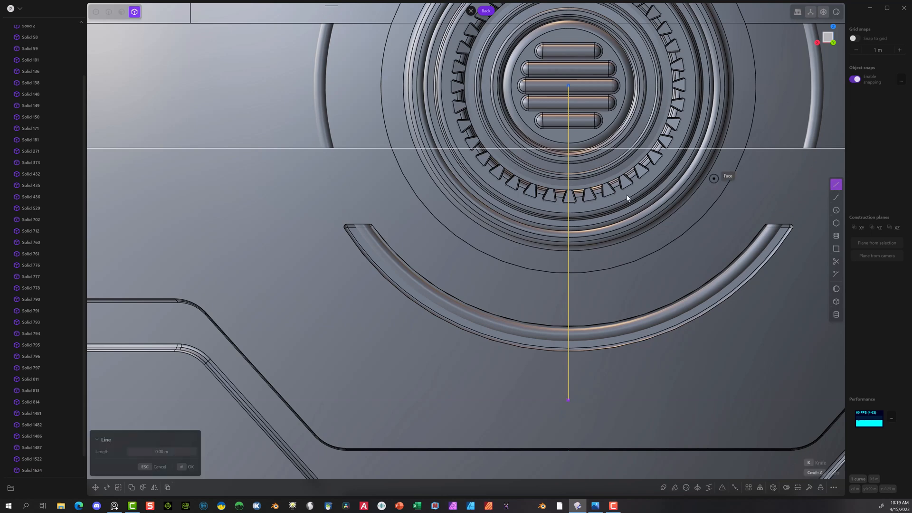
pyautogui.click(565, 89)
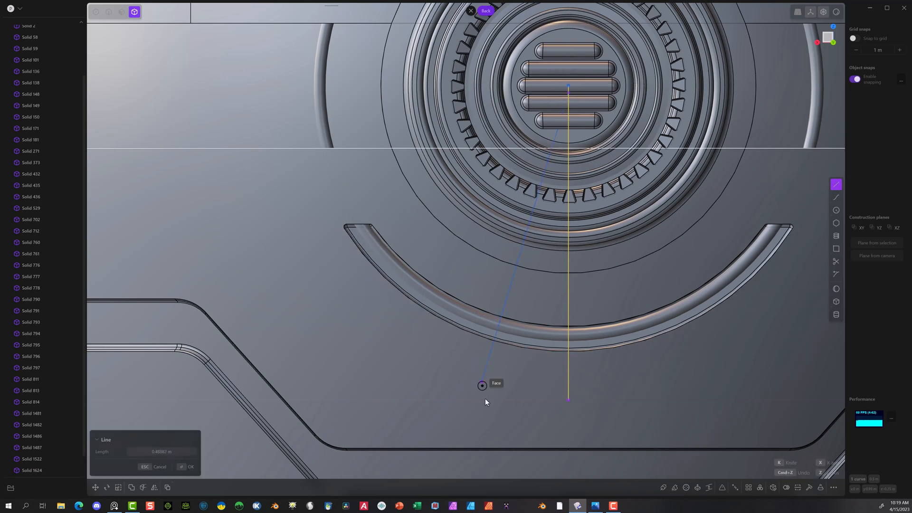
pyautogui.click(525, 403)
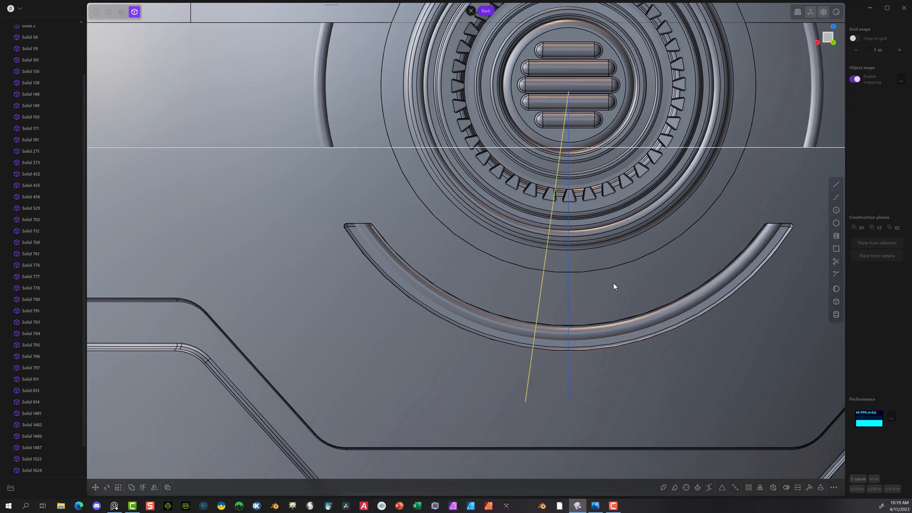
pyautogui.click(154, 487)
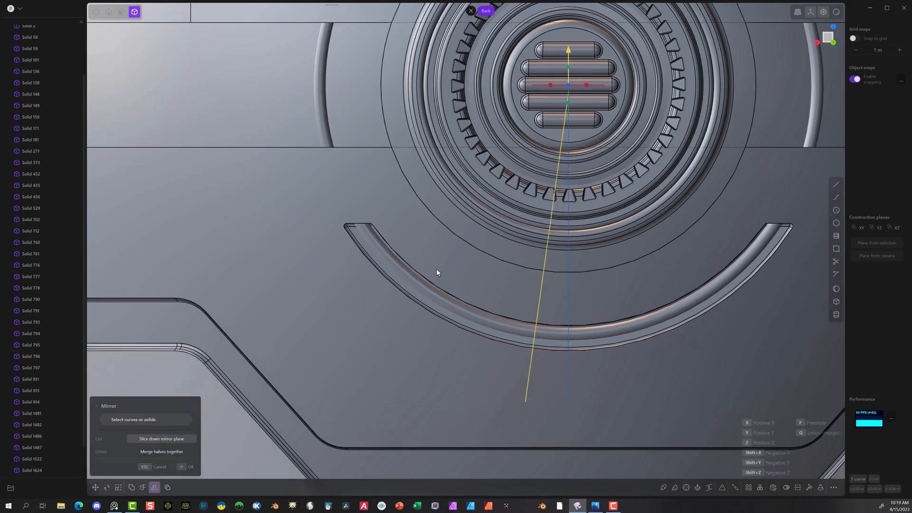
pyautogui.press('x')
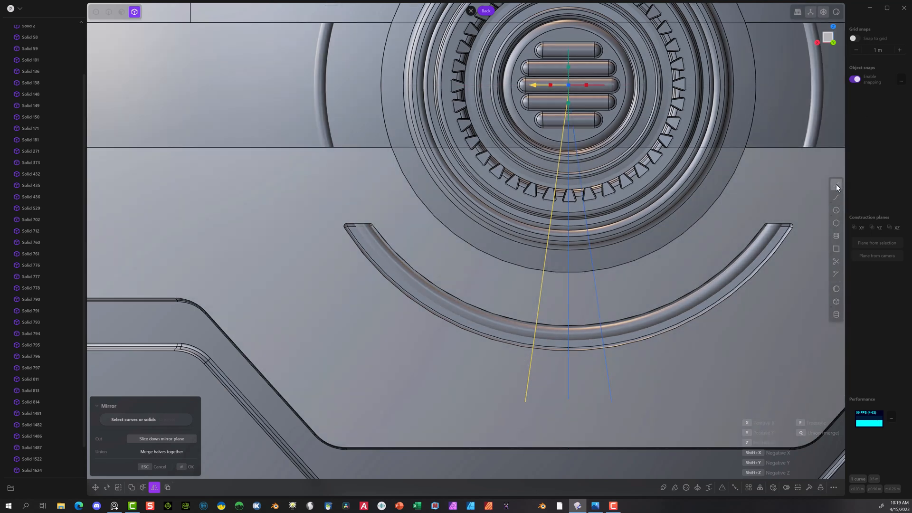
pyautogui.click(835, 183)
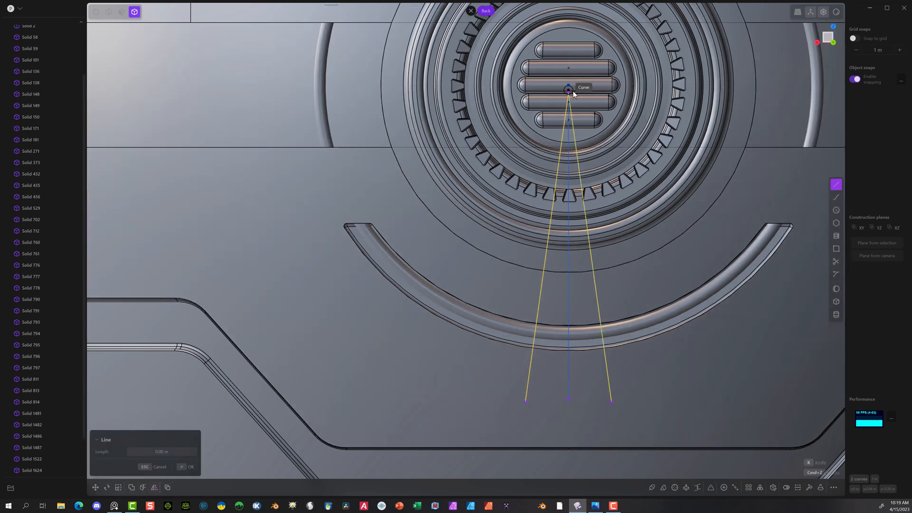
pyautogui.press('Escape')
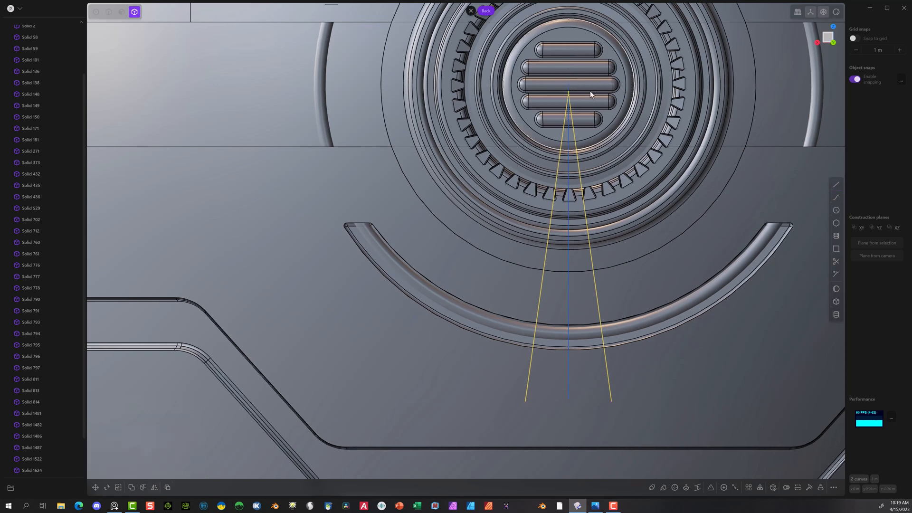
# Step: Draw a diagonal line about 0.52 m long from the vent's centre across one end of the lower arc groove
pyautogui.click(836, 184)
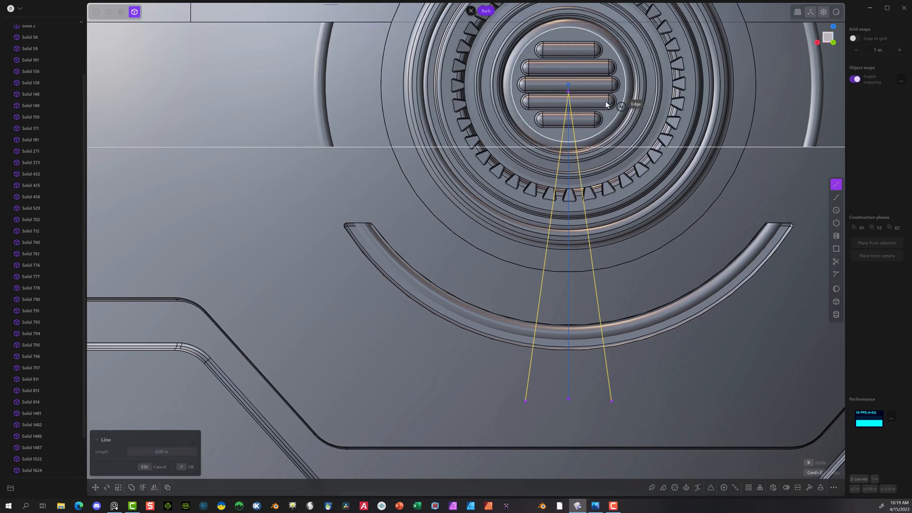
pyautogui.click(568, 93)
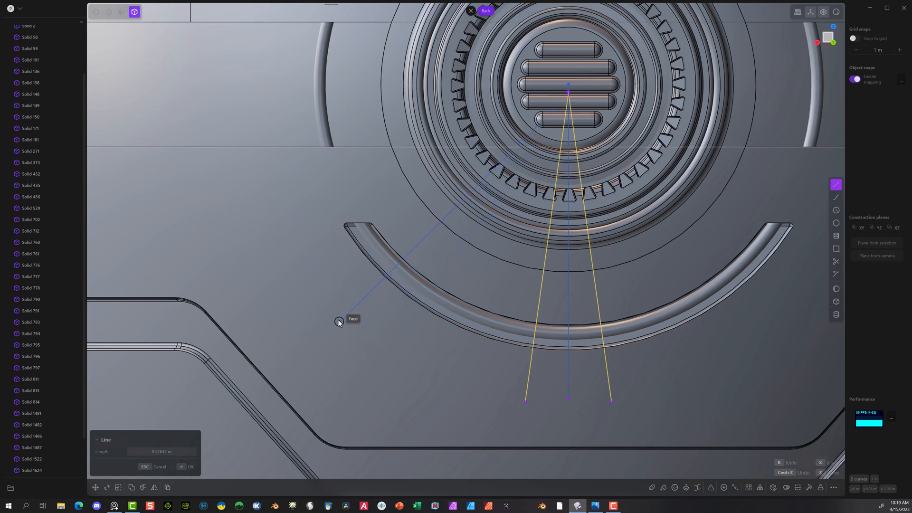
pyautogui.click(319, 303)
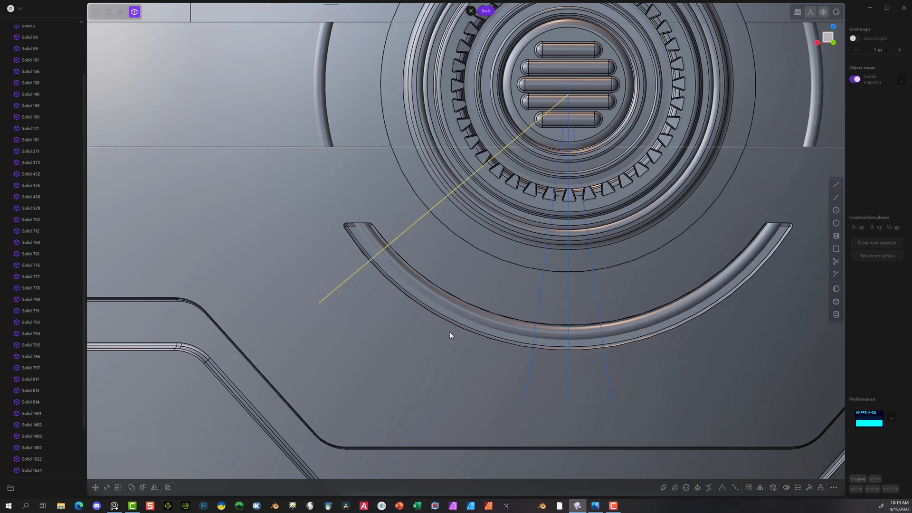
# Step: Mirror the diagonal line across the X axis so a matching line crosses the groove's other end
pyautogui.click(154, 487)
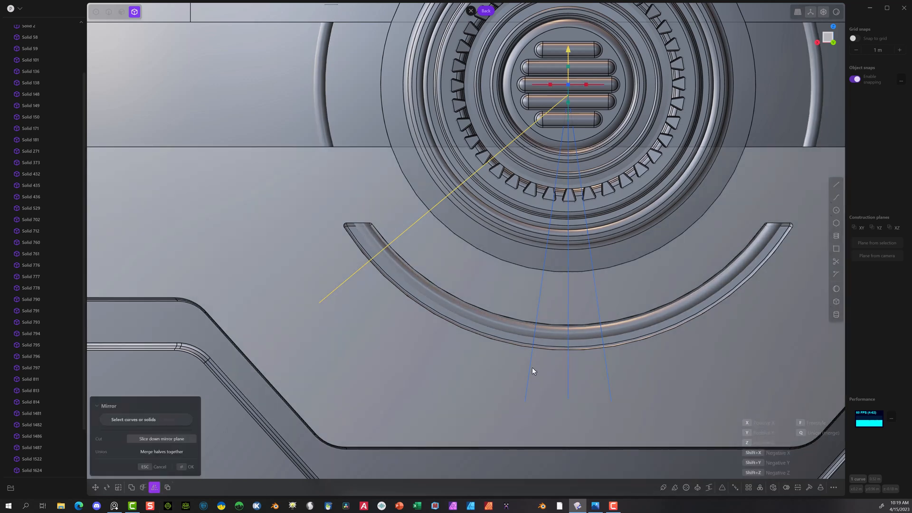
pyautogui.scroll(-3, 531, 367)
pyautogui.scroll(-3, 568, 382)
pyautogui.click(539, 226)
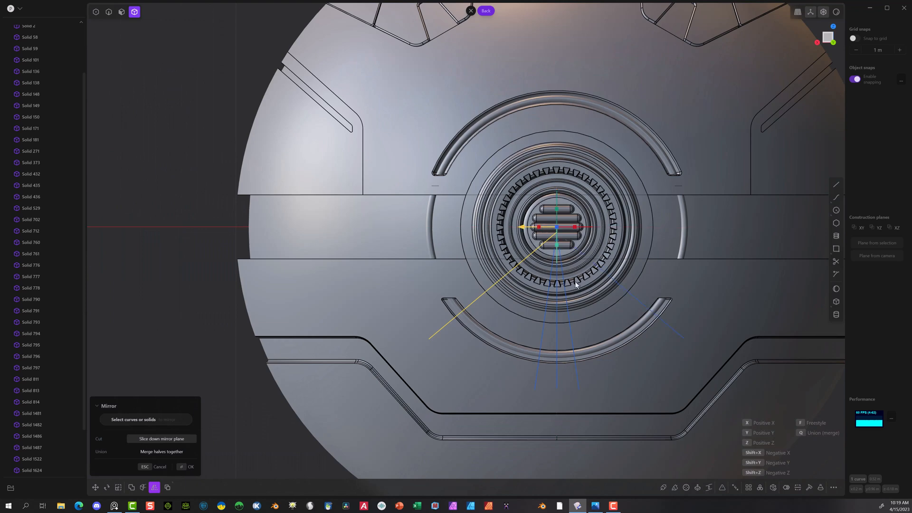
pyautogui.scroll(-4, 642, 359)
pyautogui.scroll(4, 581, 333)
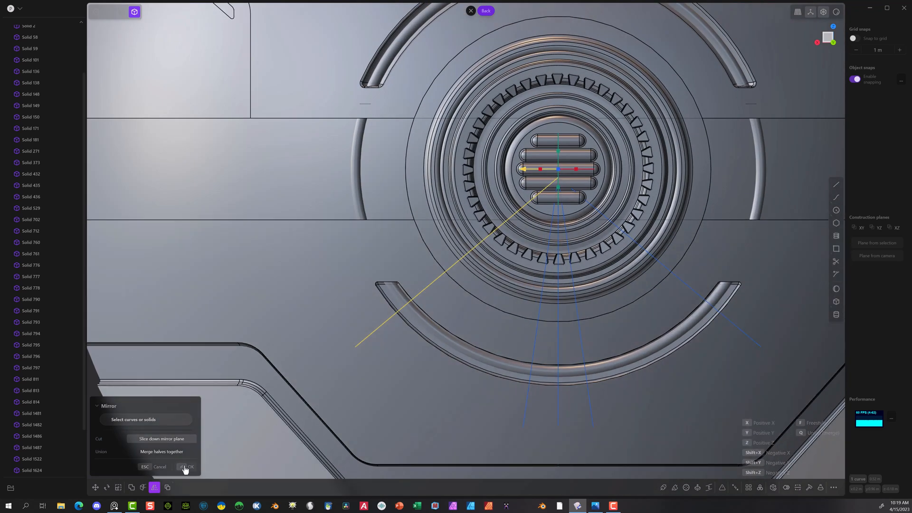
pyautogui.click(186, 468)
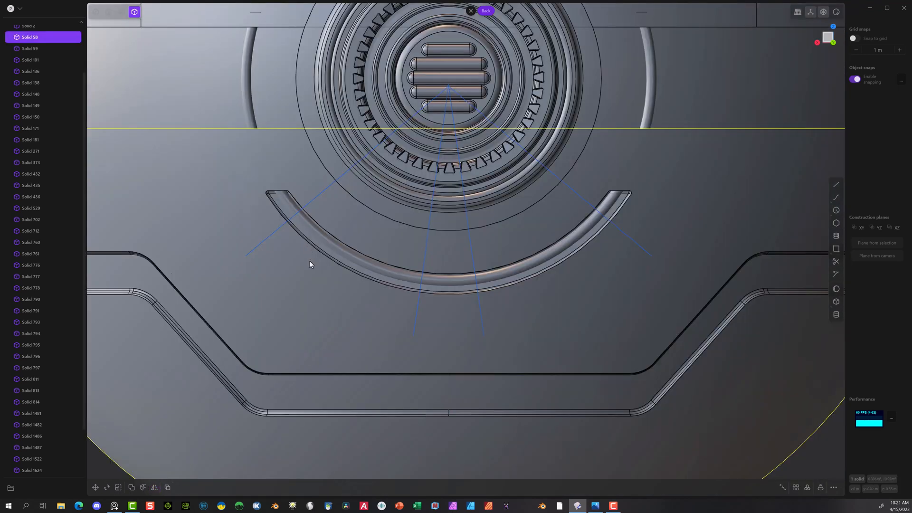
pyautogui.scroll(1, 313, 260)
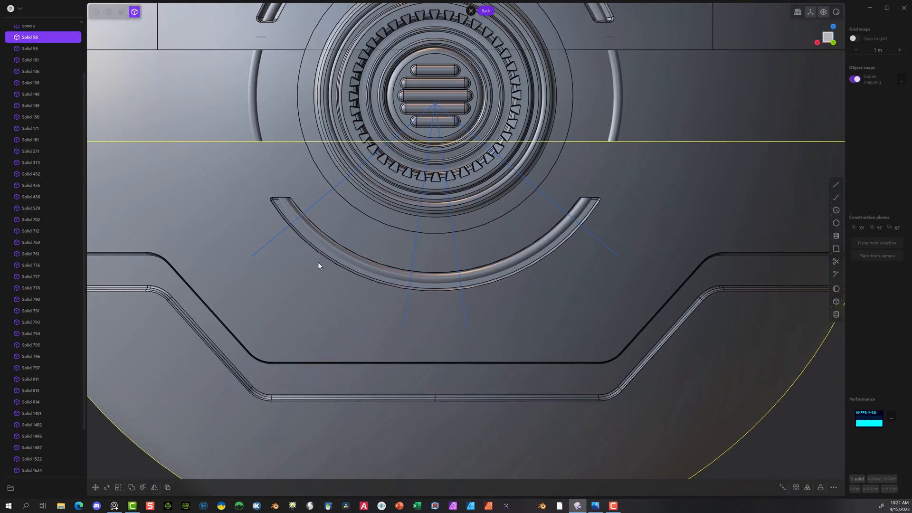
# Step: Draw a closed polyline from the vent's centre through the outer ends of the four radial lines and back to the centre
pyautogui.click(836, 185)
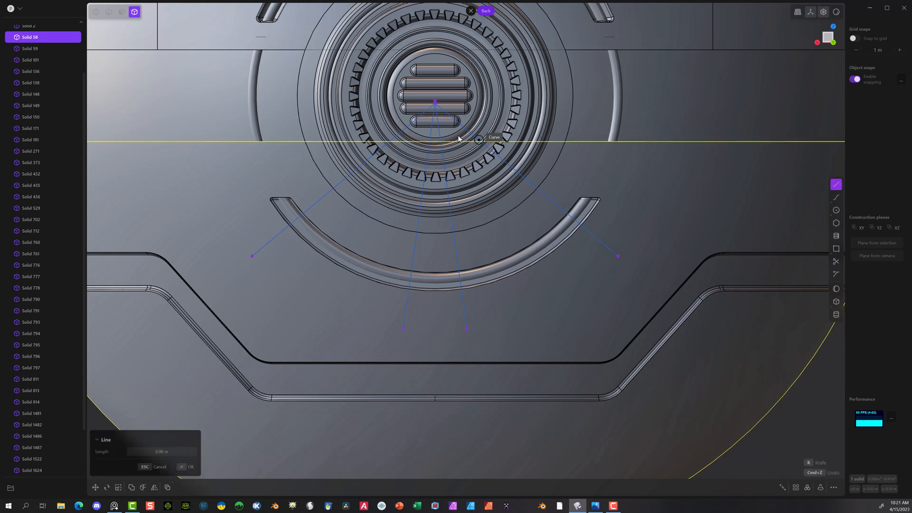
pyautogui.click(435, 102)
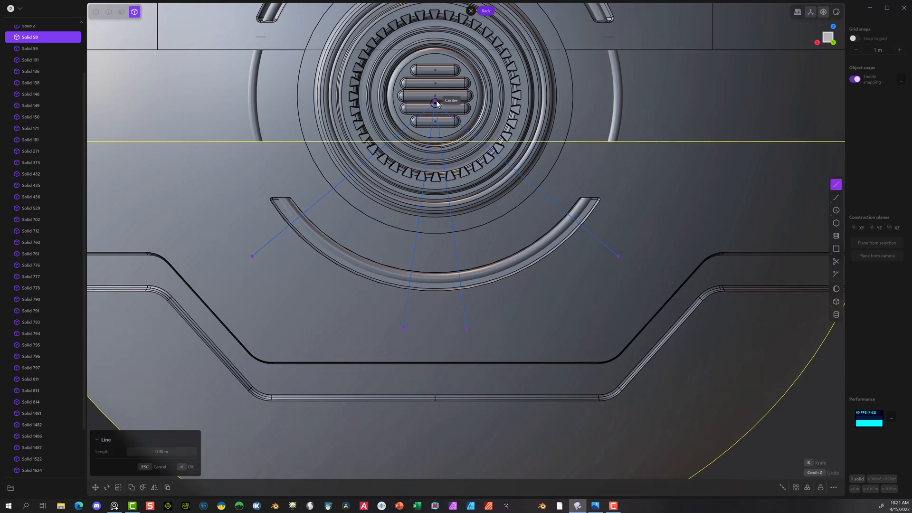
pyautogui.click(248, 261)
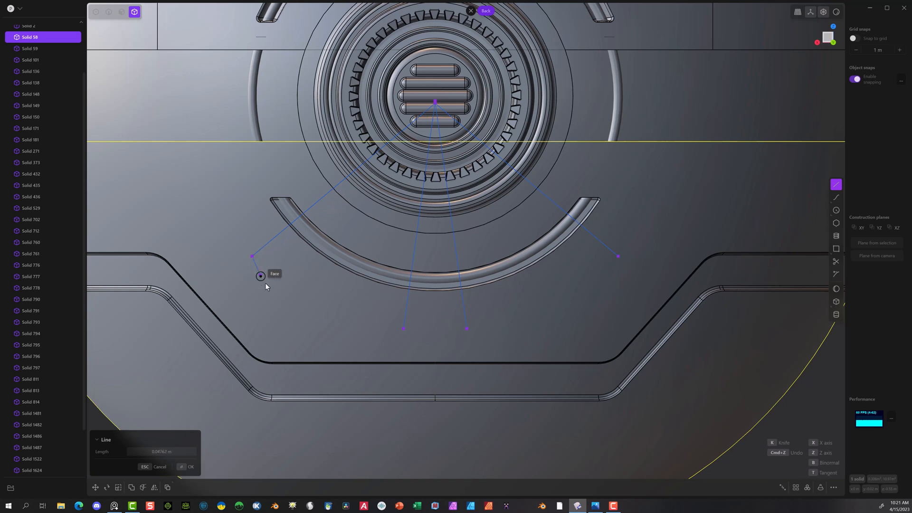
pyautogui.click(428, 327)
pyautogui.click(466, 328)
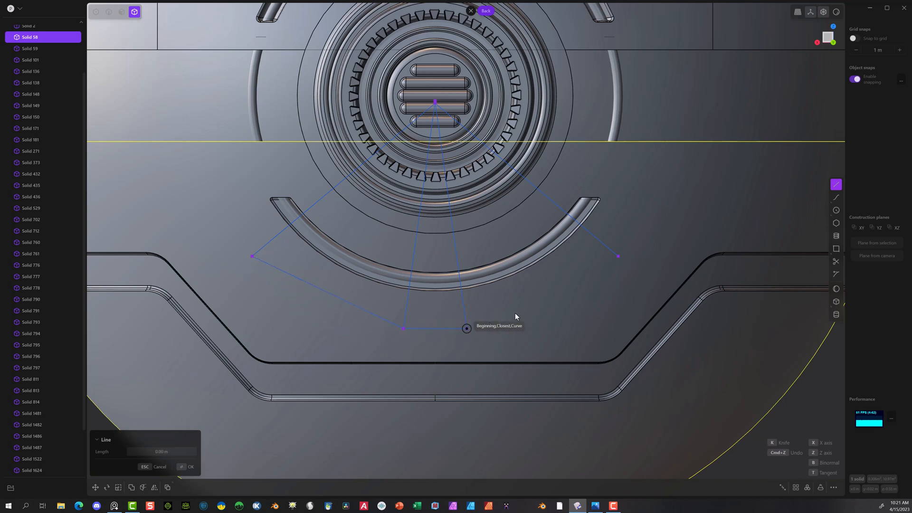
pyautogui.click(619, 256)
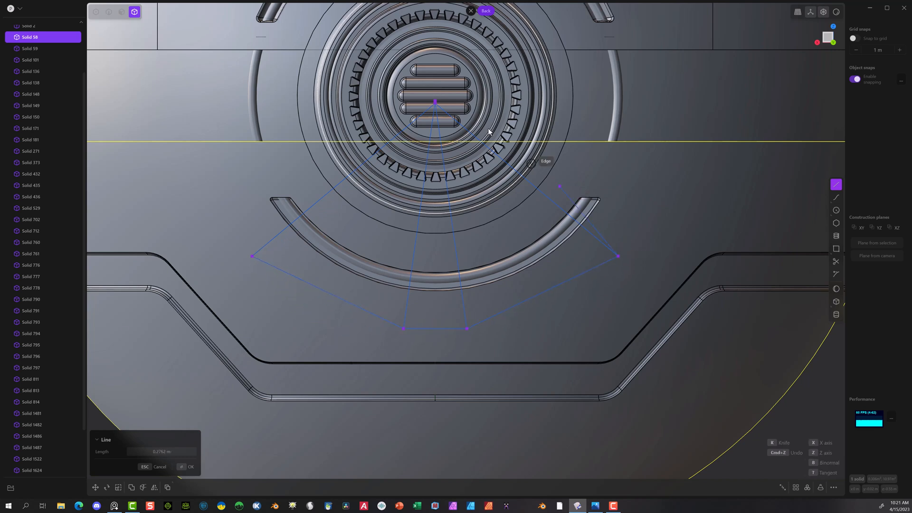
pyautogui.click(436, 103)
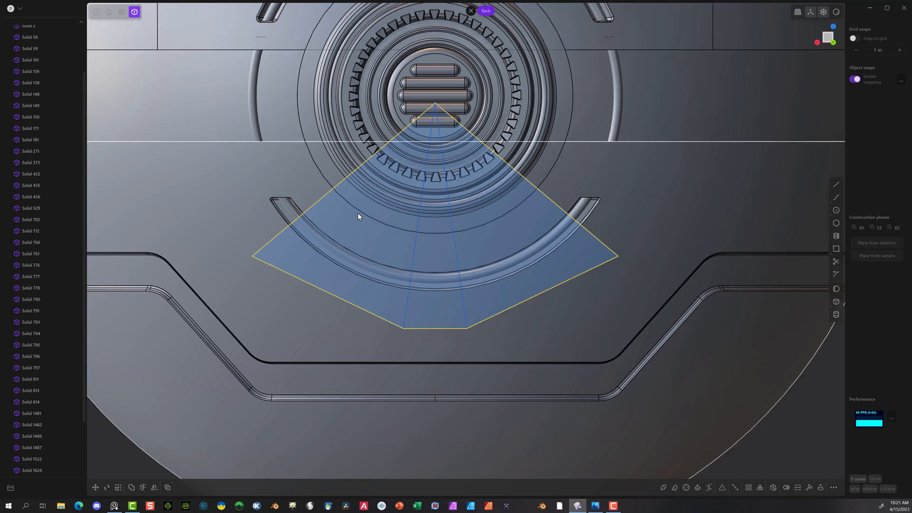
# Step: Extrude the closed fan-shaped region about 0.2 m into the sphere as a new body
pyautogui.click(122, 12)
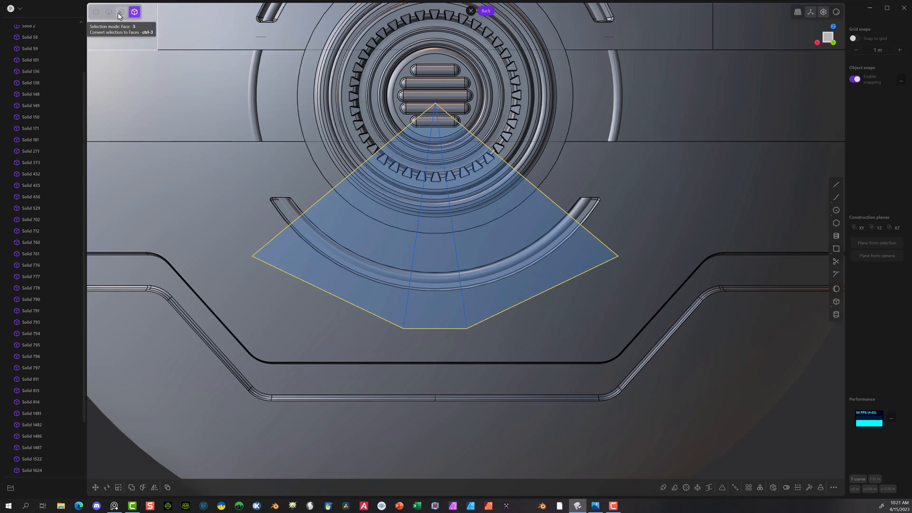
pyautogui.press('e')
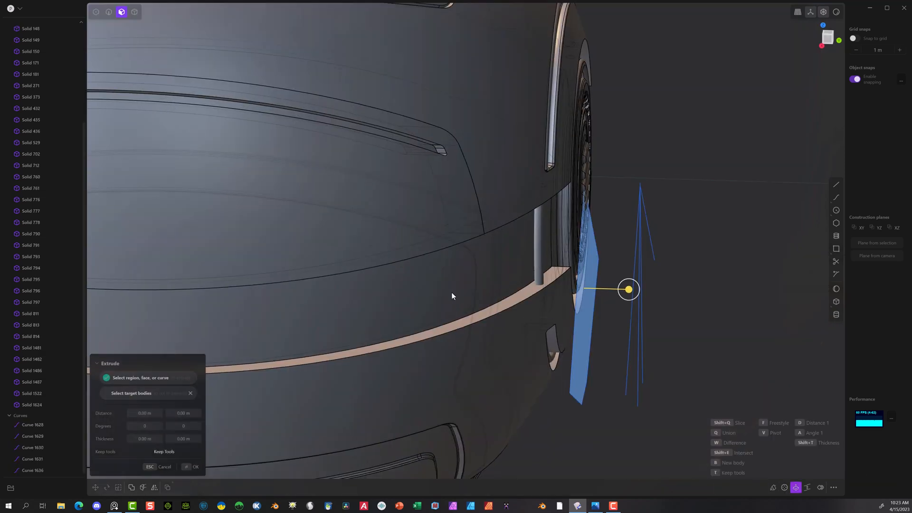
pyautogui.moveTo(629, 290); pyautogui.dragTo(529, 286)
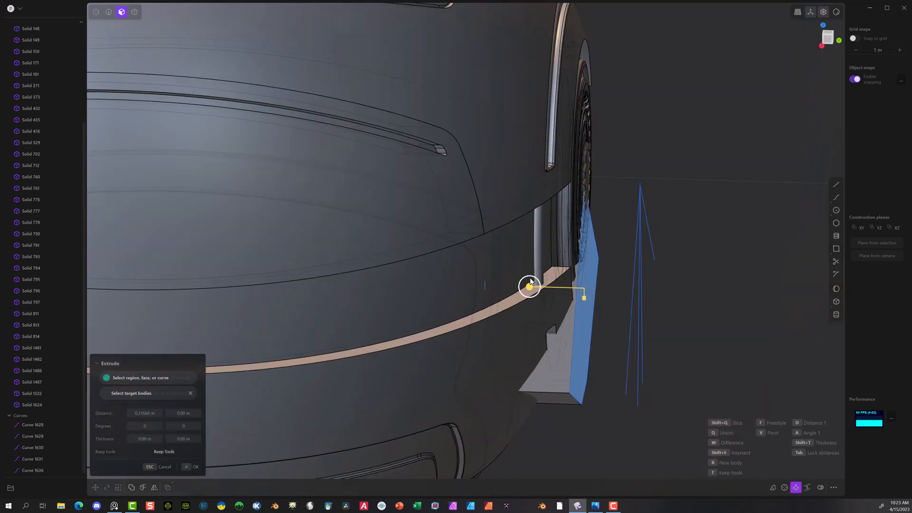
pyautogui.click(190, 466)
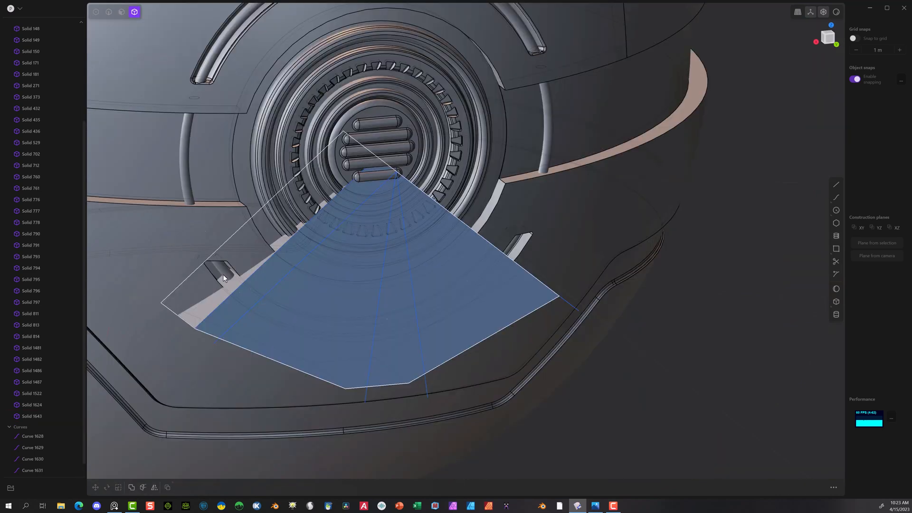
# Step: Boolean-intersect the ring with the extruded wedge, keeping the tool bodies
pyautogui.click(222, 271)
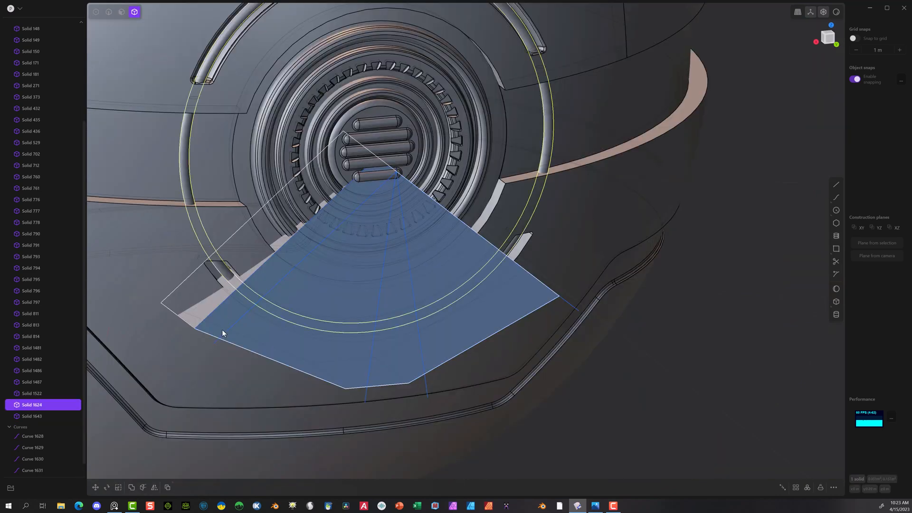
pyautogui.click(223, 273)
pyautogui.click(224, 270)
pyautogui.keyDown('shift'); pyautogui.click(222, 323); pyautogui.keyUp('shift')
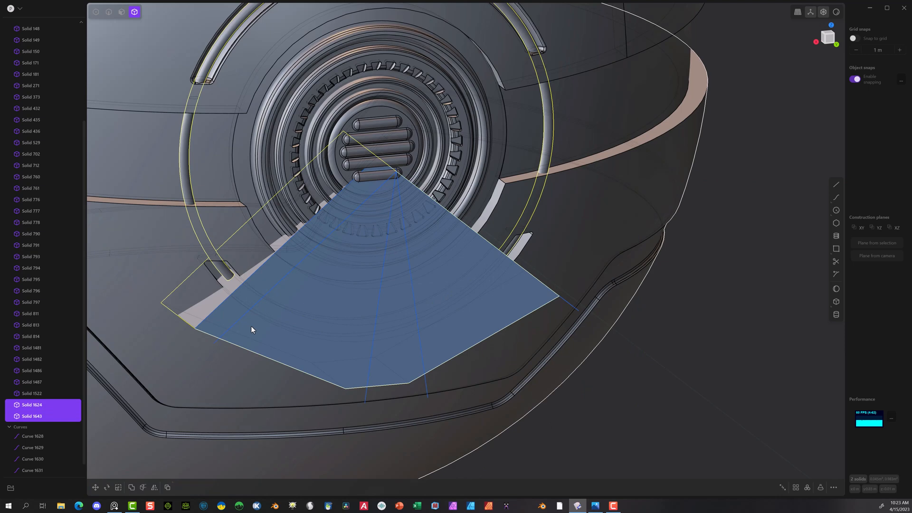
pyautogui.press('q')
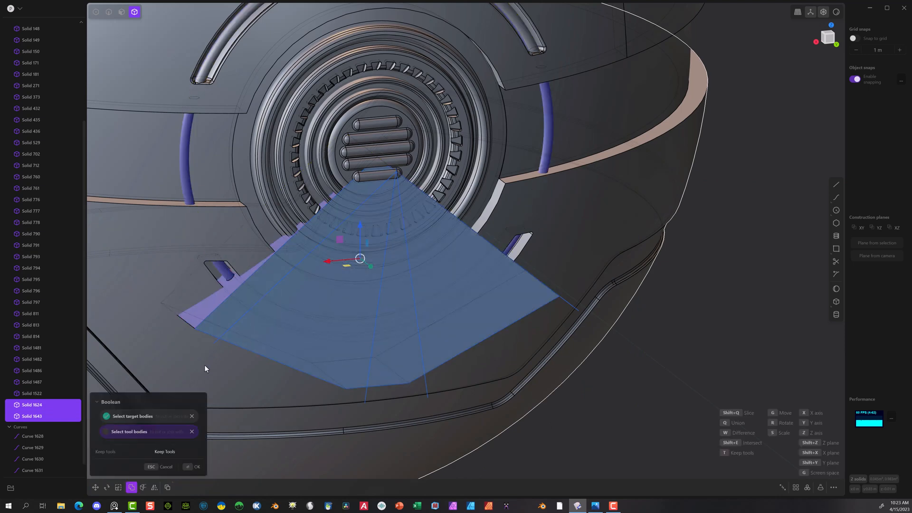
pyautogui.click(192, 470)
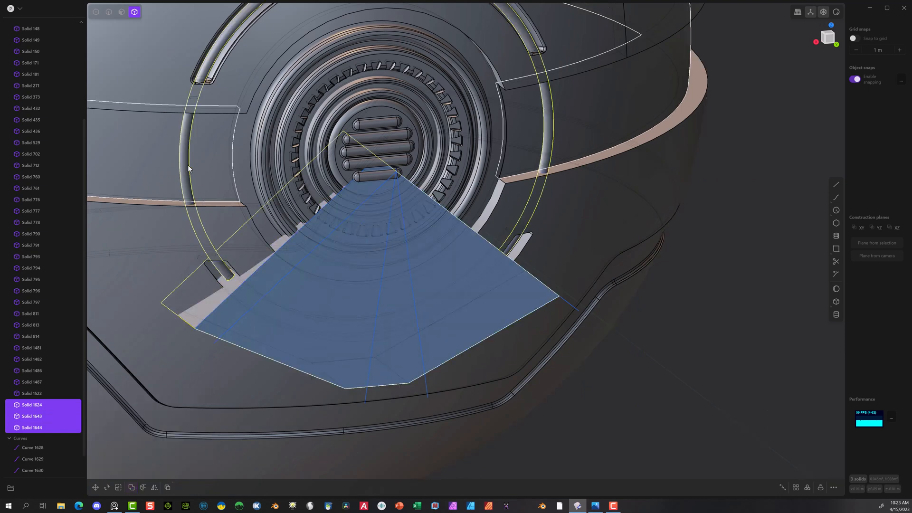
# Step: Delete the original full ring and the extruded wedge, leaving only the ring segment in the lower arc groove
pyautogui.click(188, 170)
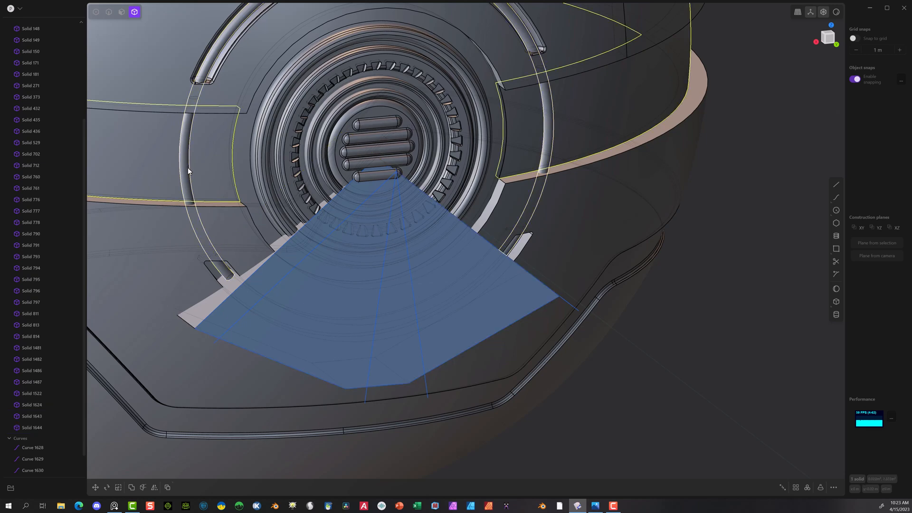
pyautogui.click(191, 227)
pyautogui.press('Delete')
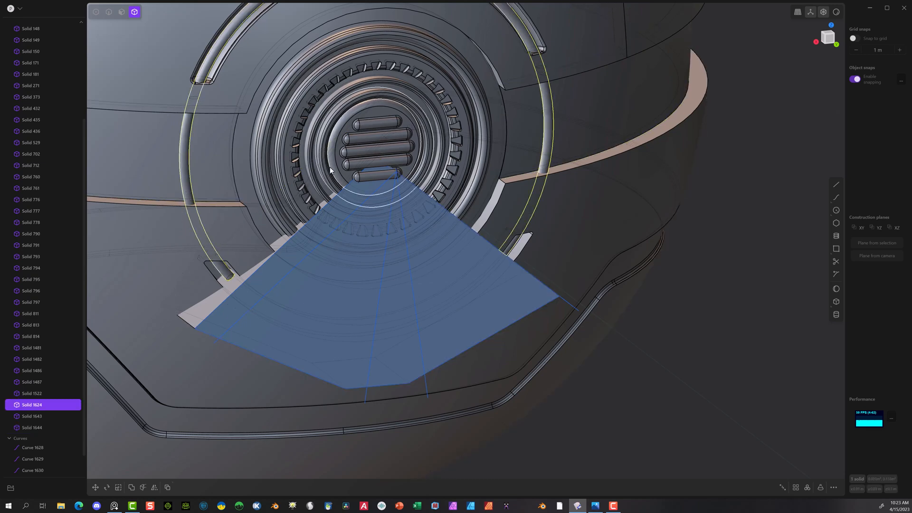
pyautogui.click(246, 335)
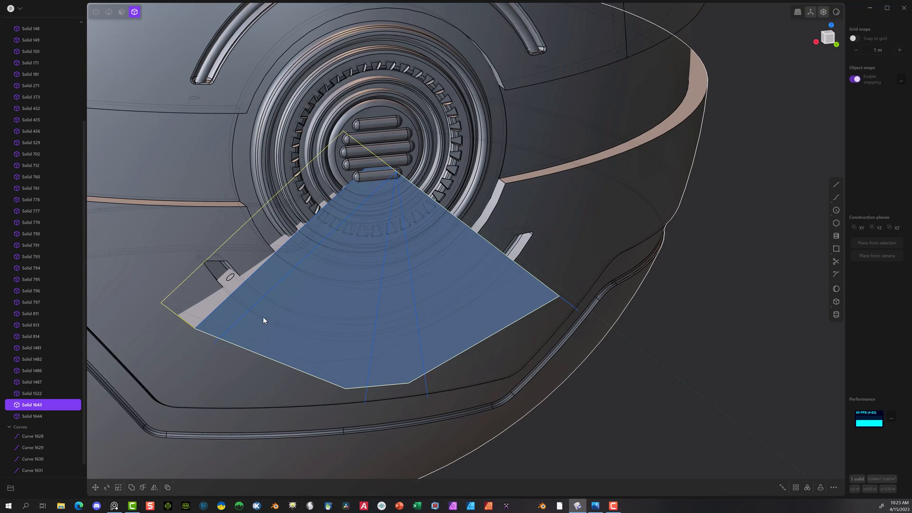
pyautogui.press('Delete')
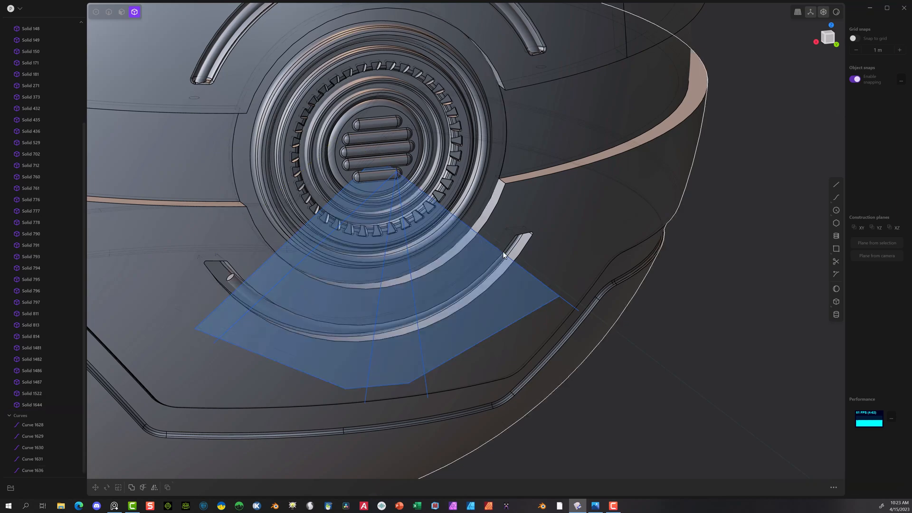
pyautogui.moveTo(652, 190); pyautogui.dragTo(594, 187, button='middle')
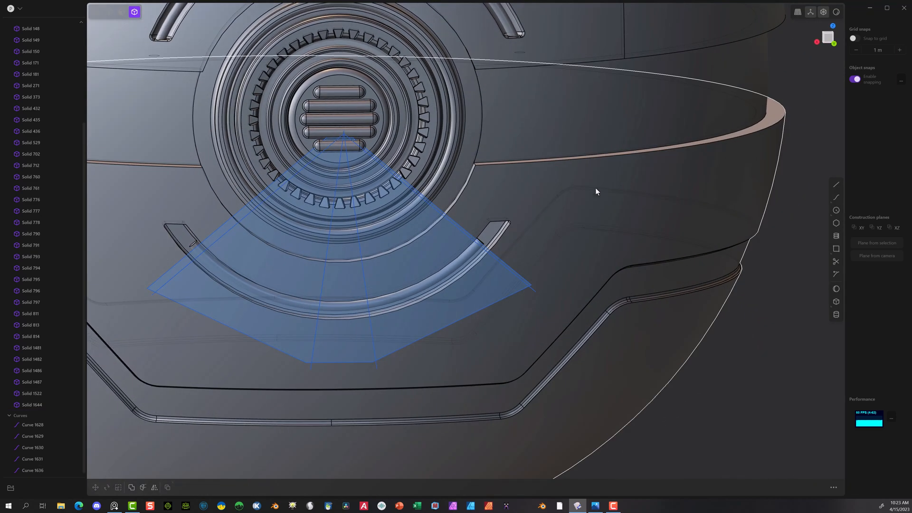
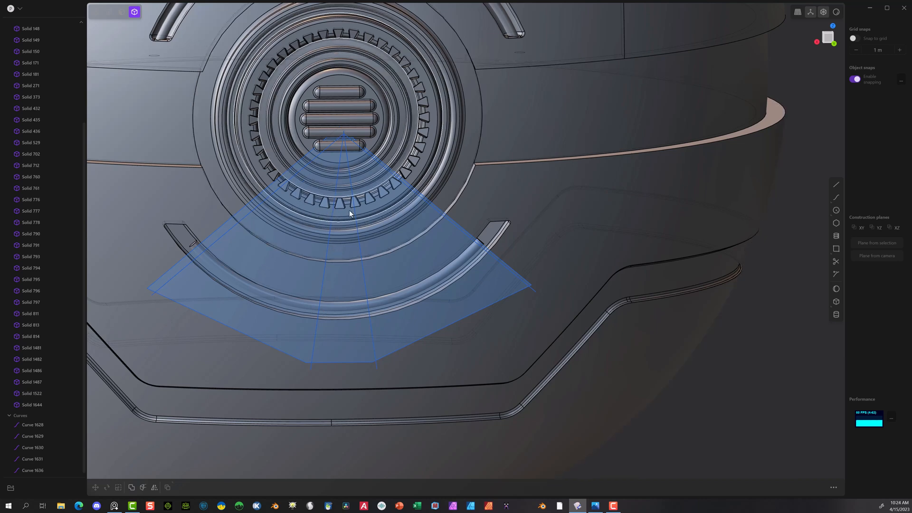
# Step: Cut the ring segment in the lower arc groove with each of the two middle radial lines, splitting it into three pieces
pyautogui.click(348, 309)
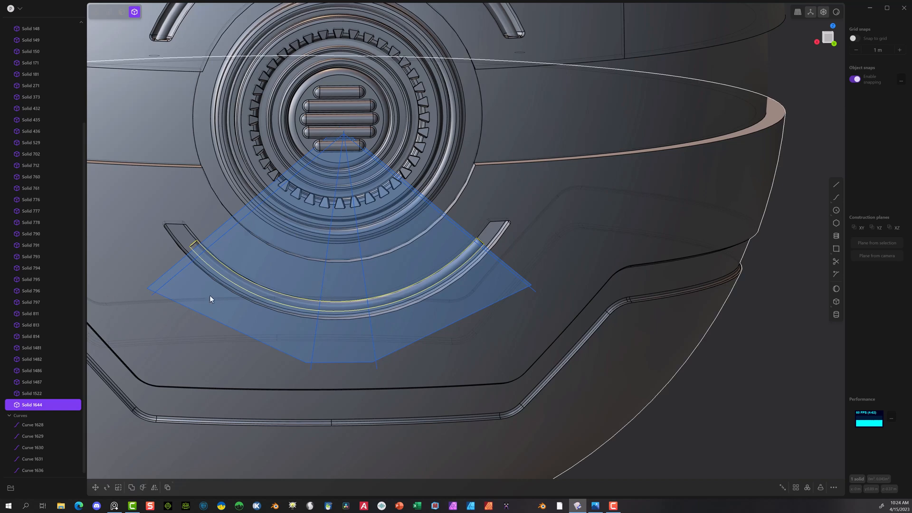
pyautogui.click(143, 488)
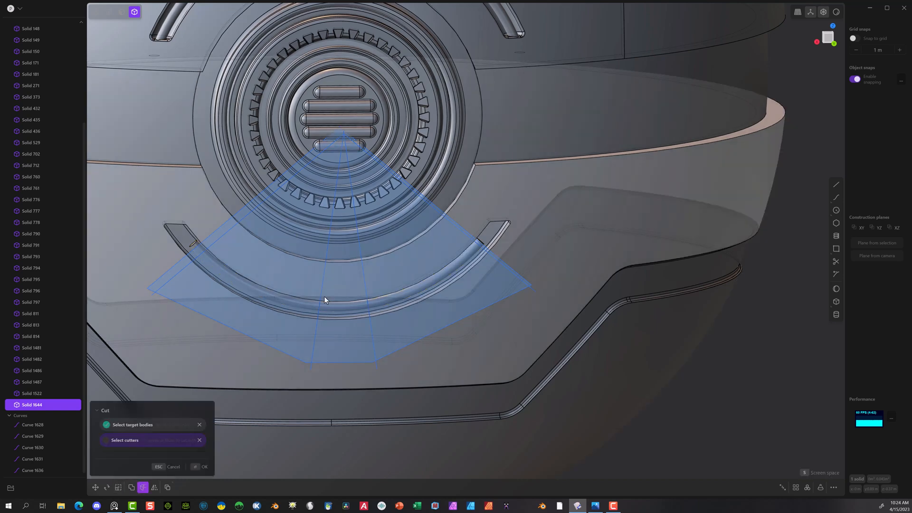
pyautogui.click(323, 282)
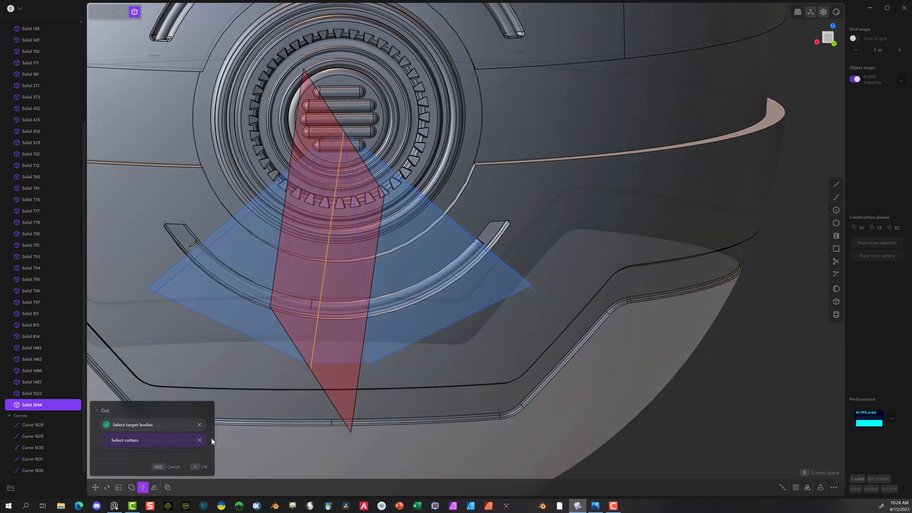
pyautogui.press('Return')
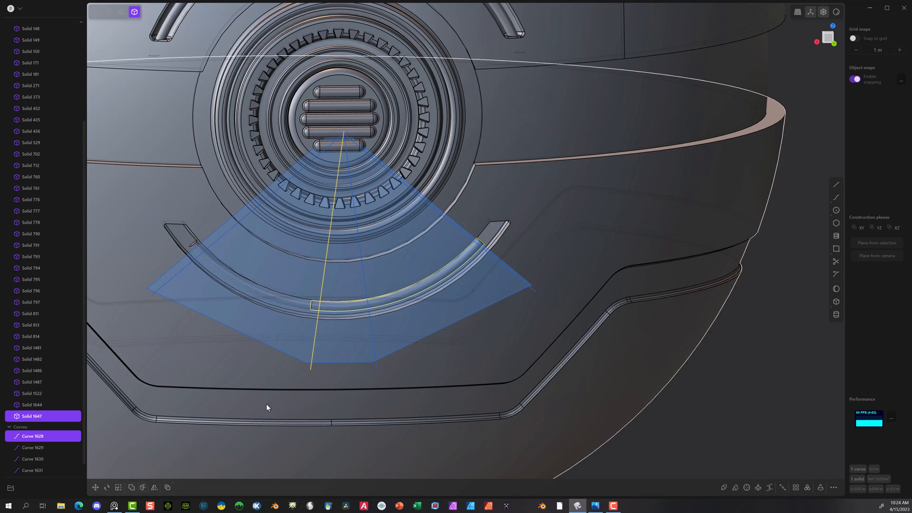
pyautogui.click(141, 487)
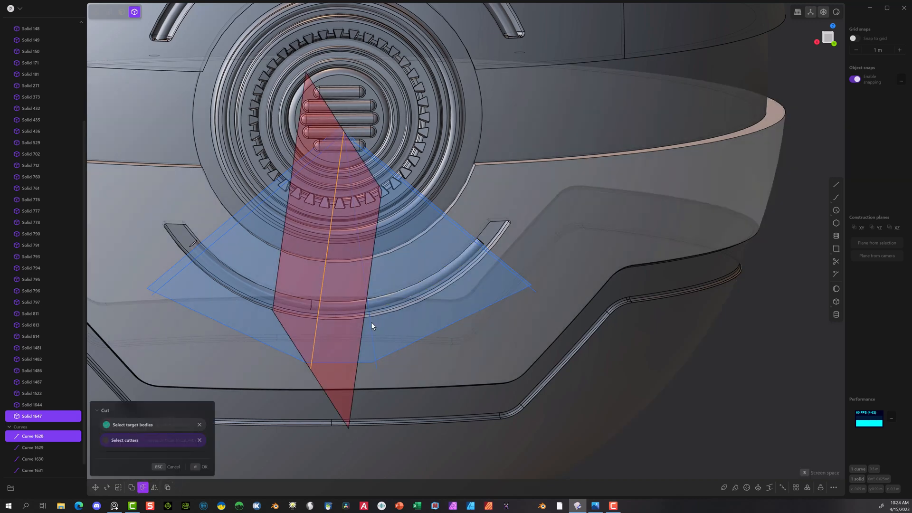
pyautogui.click(372, 321)
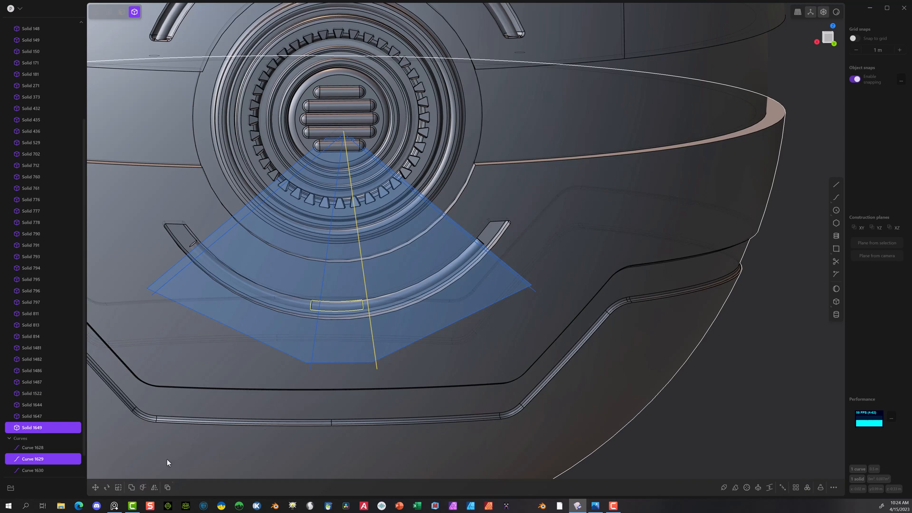
# Step: Delete the short middle piece of the ring segment together with the four radial lines and the fan-shaped outline
pyautogui.click(41, 470)
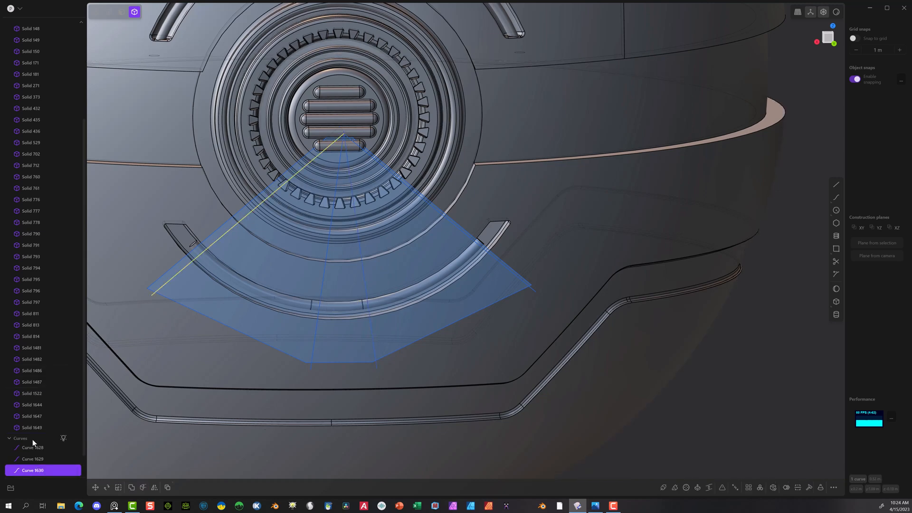
pyautogui.keyDown('shift'); pyautogui.click(30, 448); pyautogui.keyUp('shift')
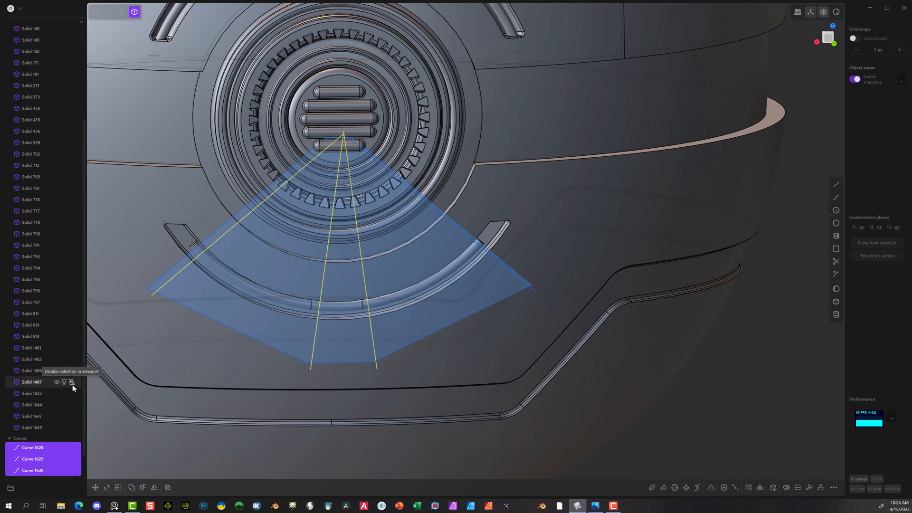
pyautogui.press('Delete')
pyautogui.click(334, 305)
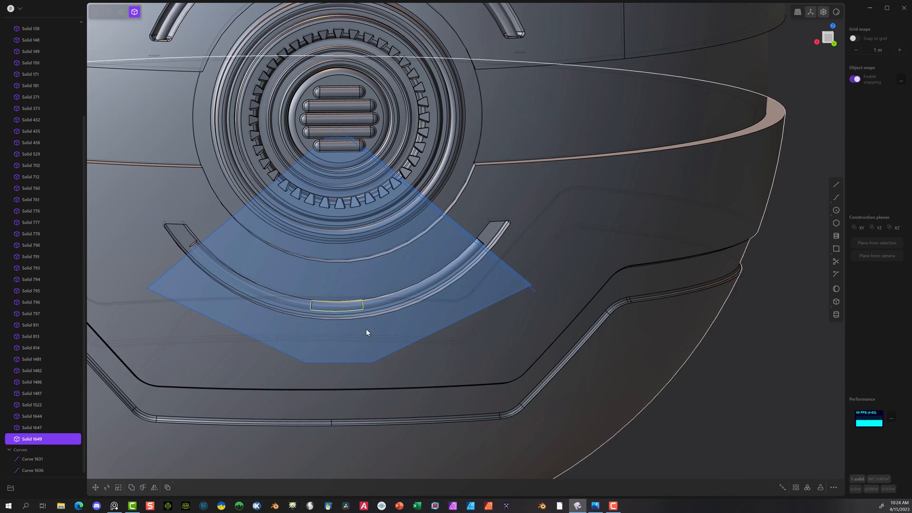
pyautogui.press('Delete')
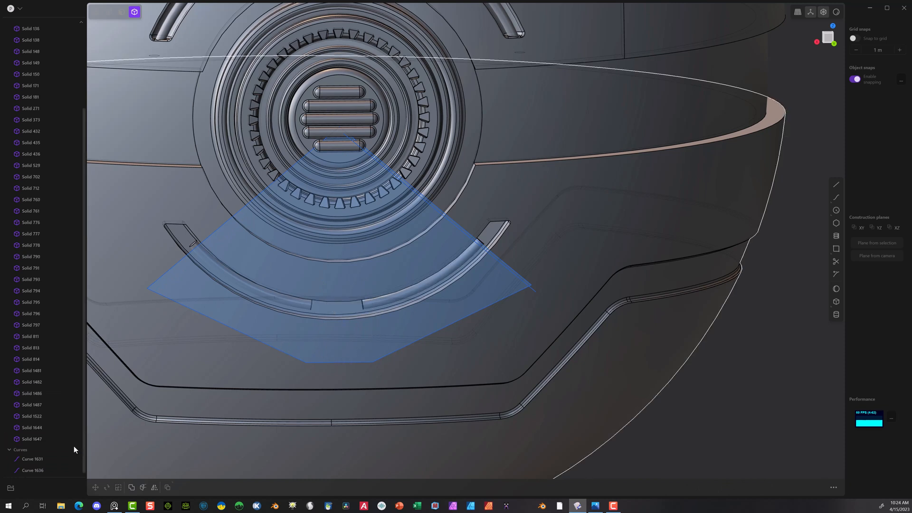
pyautogui.click(39, 457)
pyautogui.keyDown('shift'); pyautogui.click(32, 470); pyautogui.keyUp('shift')
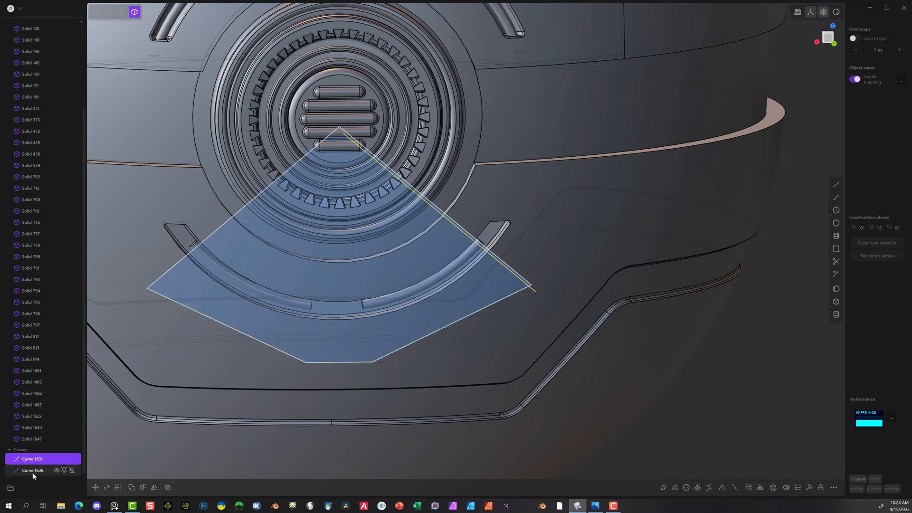
pyautogui.press('Delete')
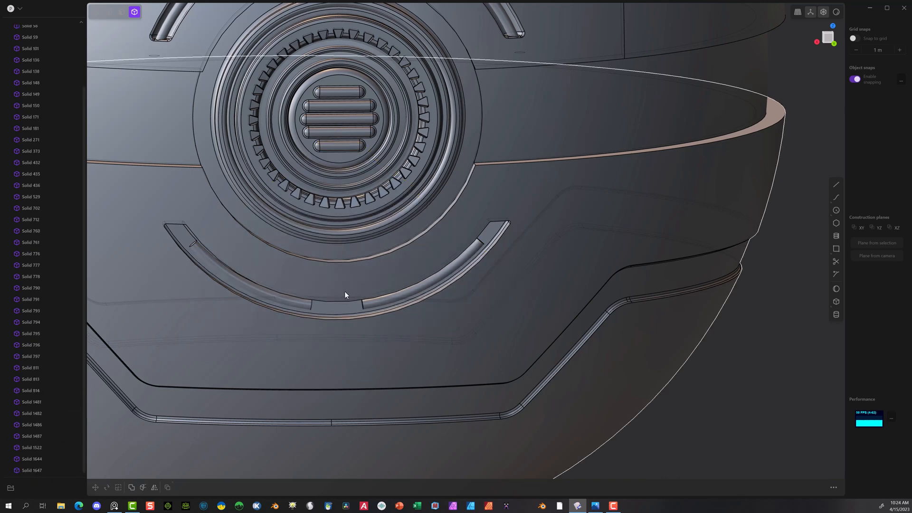
# Step: Fillet the four end edges of the two remaining ring segments by about 0.008 m
pyautogui.scroll(2, 346, 284)
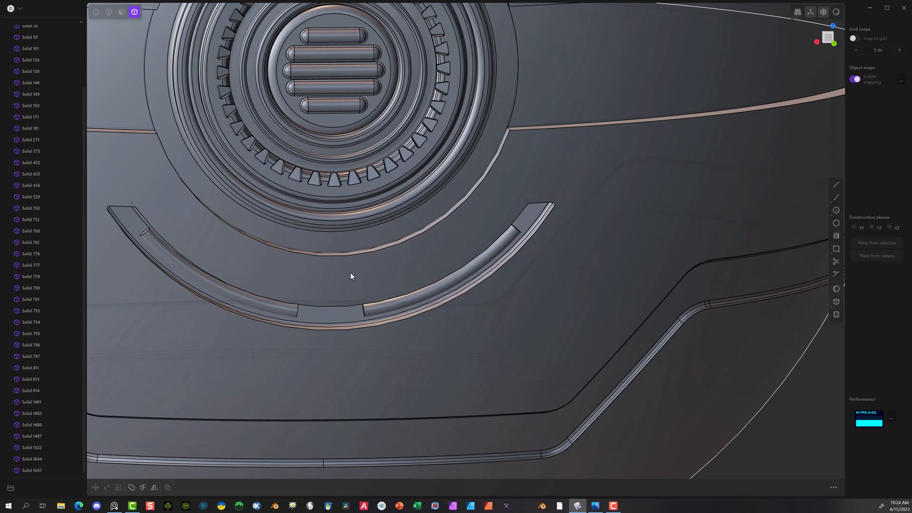
pyautogui.click(109, 12)
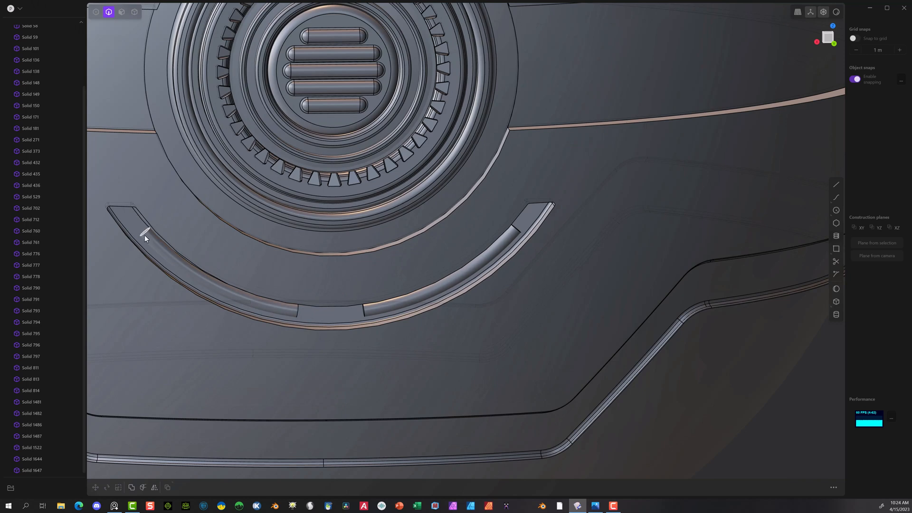
pyautogui.click(145, 234)
pyautogui.press('f')
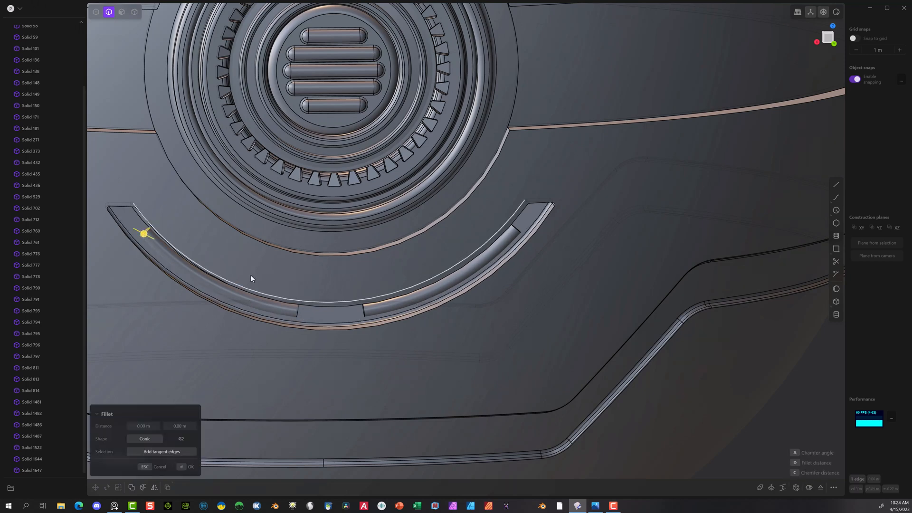
pyautogui.click(515, 229)
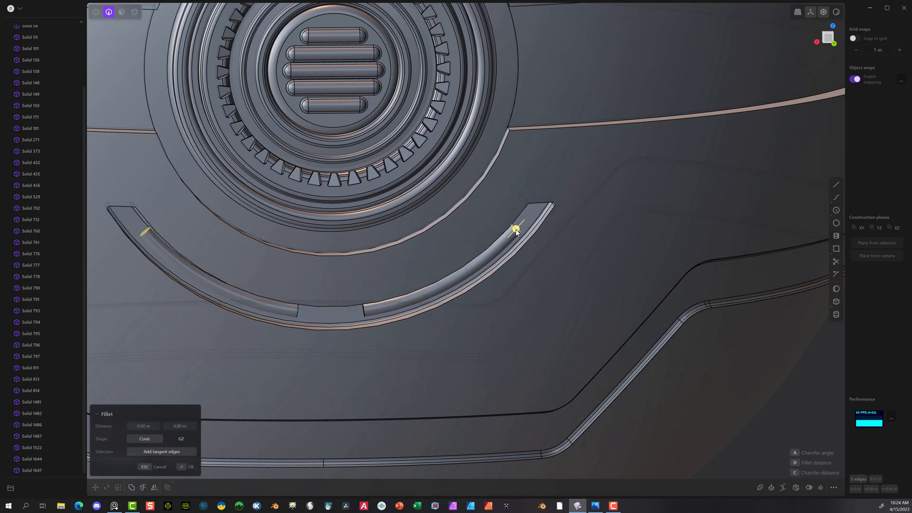
pyautogui.click(364, 310)
pyautogui.moveTo(301, 312); pyautogui.dragTo(300, 314)
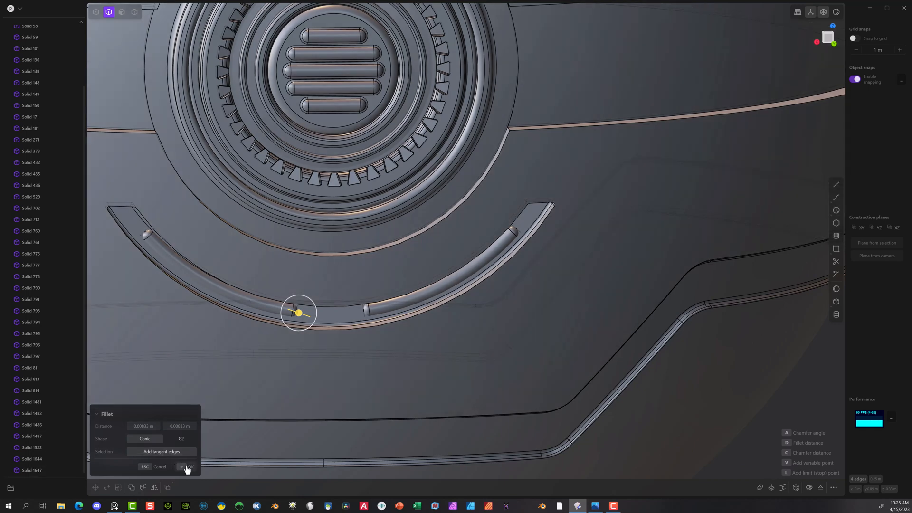
pyautogui.click(187, 469)
# Step: In the back view, draw two straight lines from the vent's centre outward across the left ring segment, dividing it roughly into thirds
pyautogui.moveTo(332, 133); pyautogui.dragTo(466, 204, button='middle')
pyautogui.scroll(-3, 465, 204)
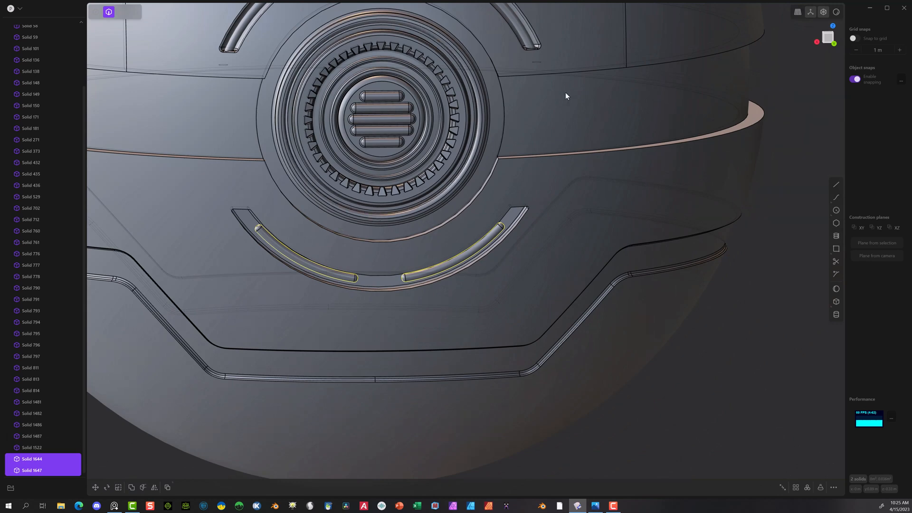
pyautogui.click(834, 46)
pyautogui.scroll(5, 247, 232)
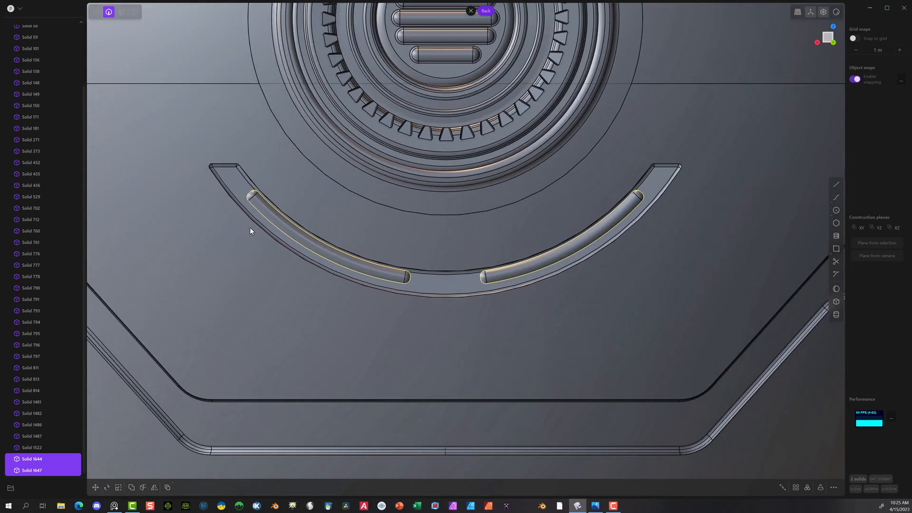
pyautogui.moveTo(456, 221)
pyautogui.mouseDown(button='middle')
pyautogui.moveTo(449, 212)
pyautogui.moveTo(405, 206)
pyautogui.moveTo(354, 210)
pyautogui.moveTo(403, 200)
pyautogui.moveTo(453, 228)
pyautogui.mouseUp(button='middle')
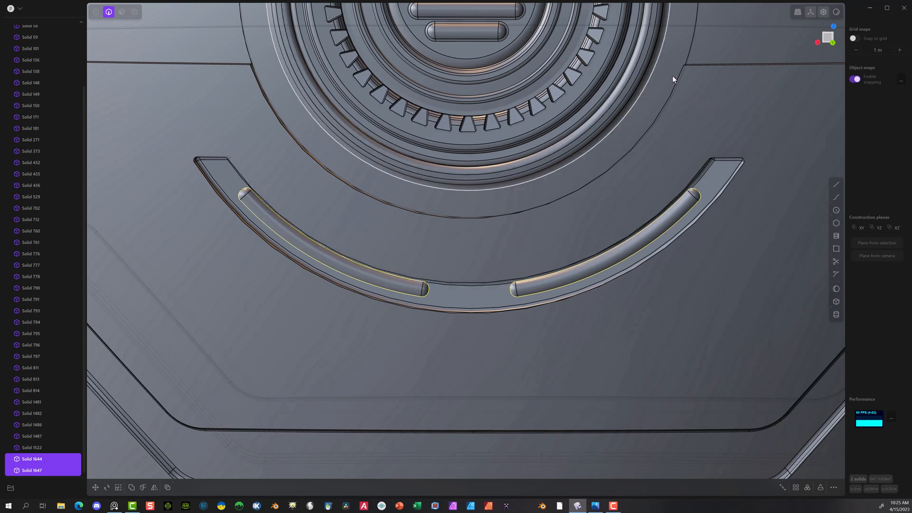
pyautogui.click(833, 26)
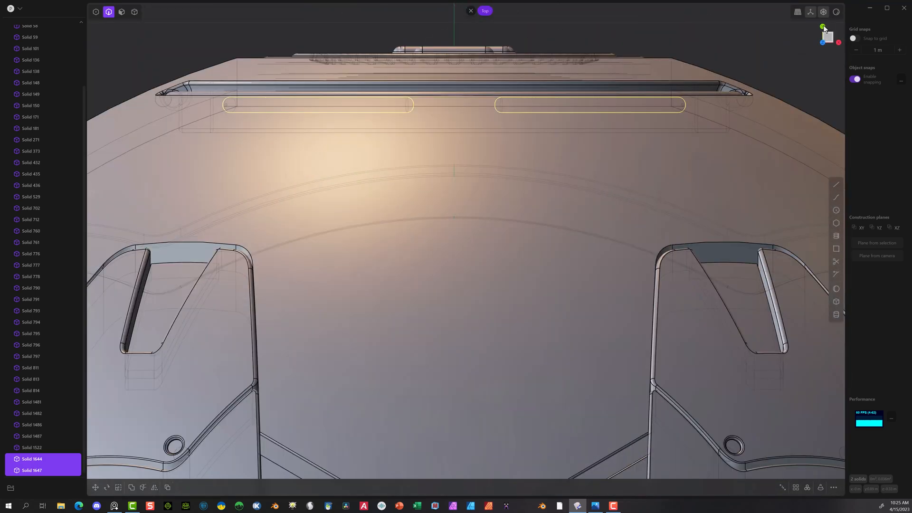
pyautogui.click(823, 28)
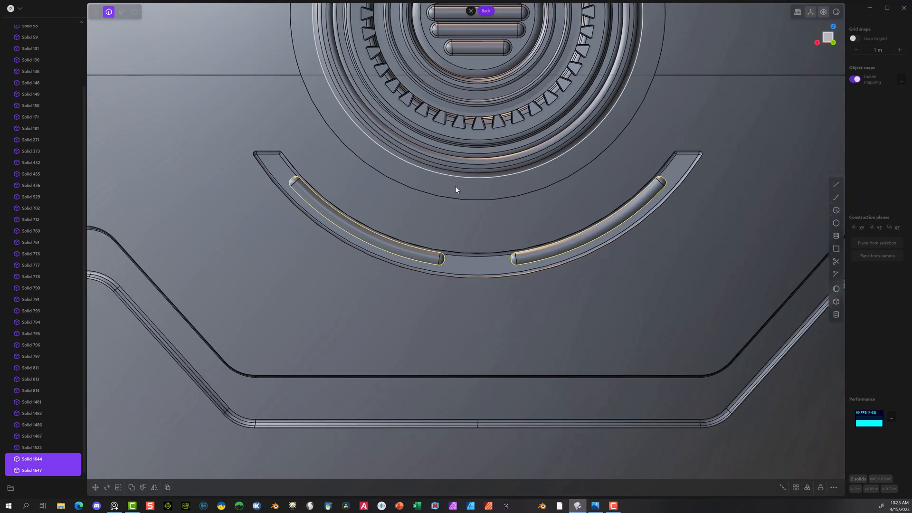
pyautogui.scroll(-4, 455, 186)
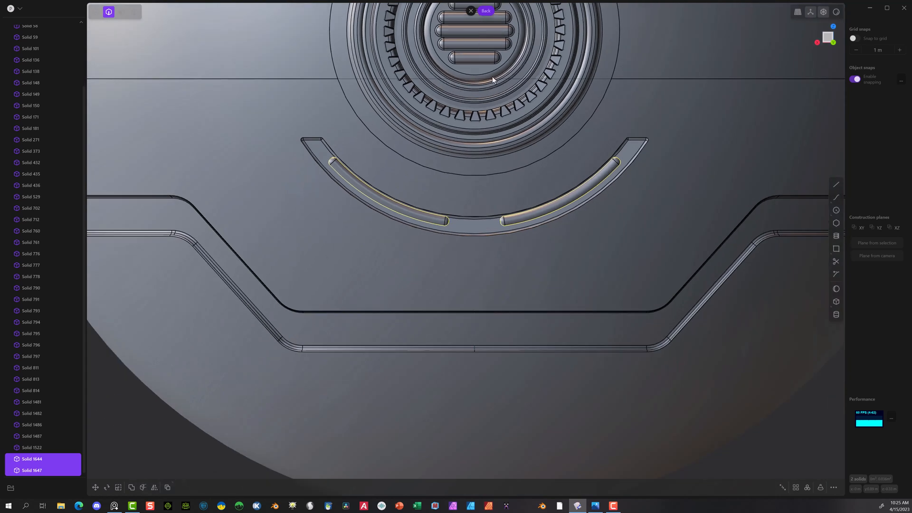
pyautogui.keyDown('shift'); pyautogui.moveTo(715, 138); pyautogui.dragTo(671, 241, button='middle'); pyautogui.keyUp('shift')
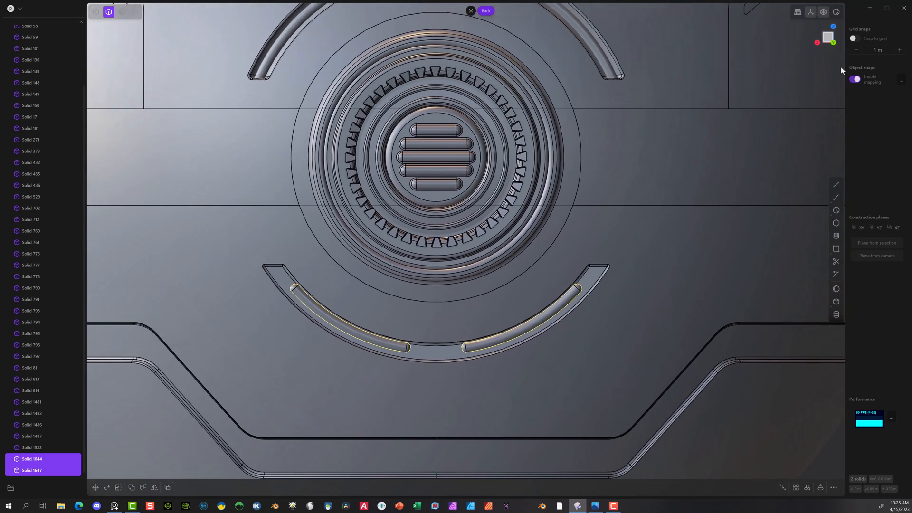
pyautogui.click(836, 185)
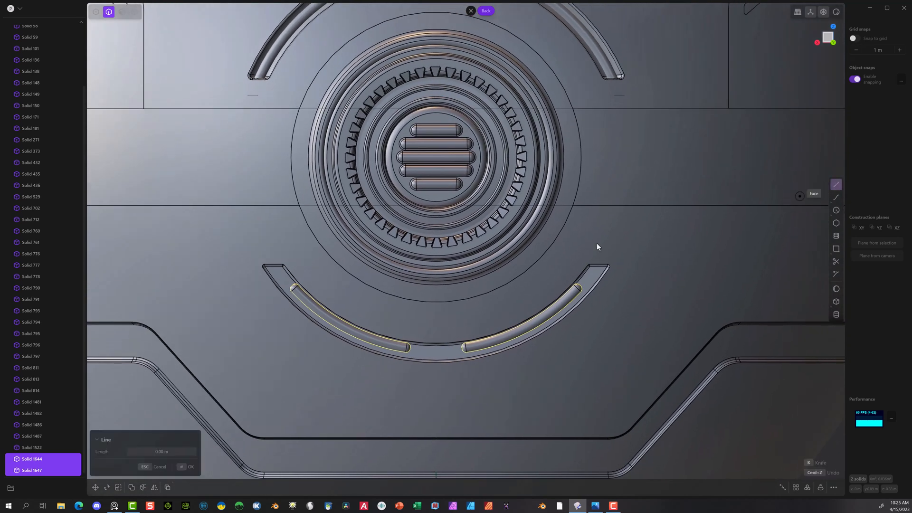
pyautogui.click(437, 157)
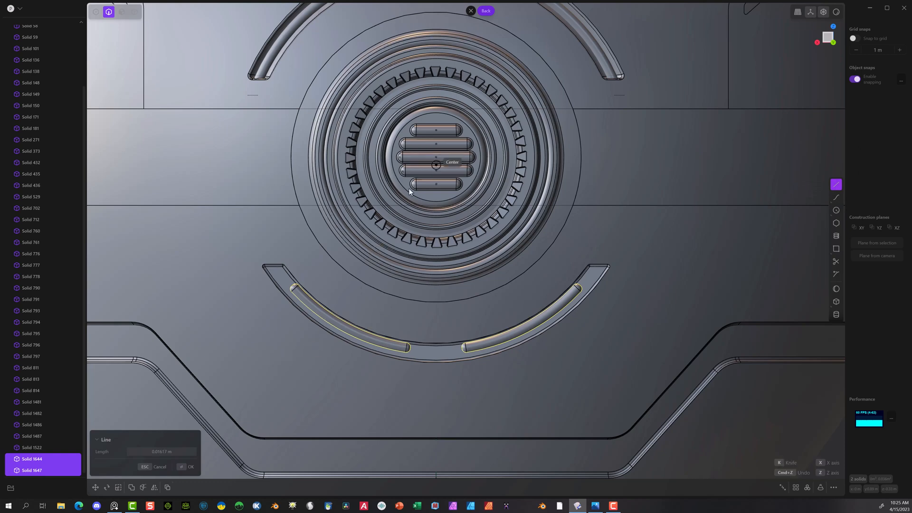
pyautogui.click(295, 346)
pyautogui.click(836, 185)
pyautogui.click(436, 158)
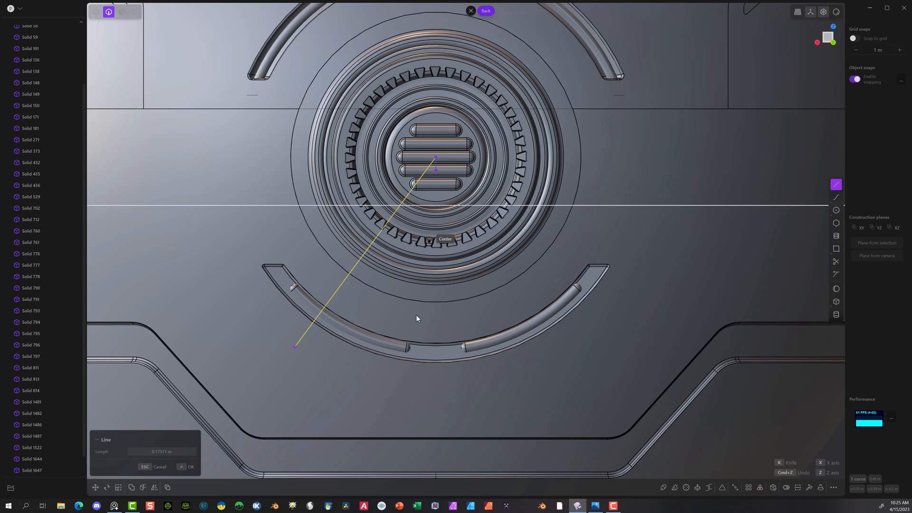
pyautogui.click(349, 388)
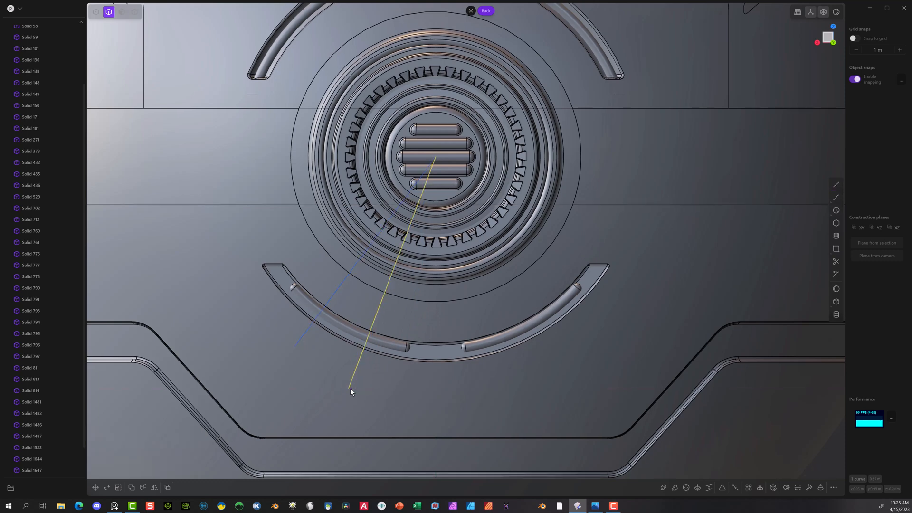
# Step: Cut the left ring segment with each of the two new radial lines, splitting it into three pieces
pyautogui.click(134, 12)
pyautogui.click(346, 328)
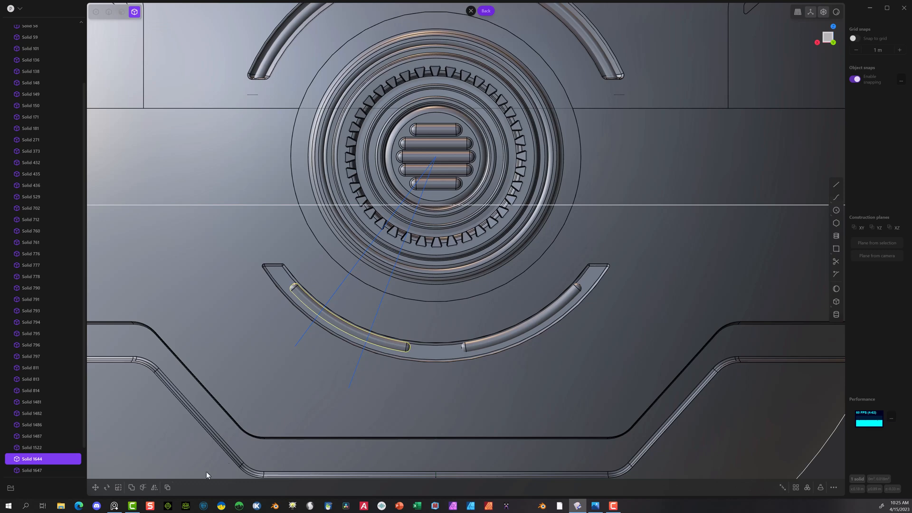
pyautogui.click(142, 488)
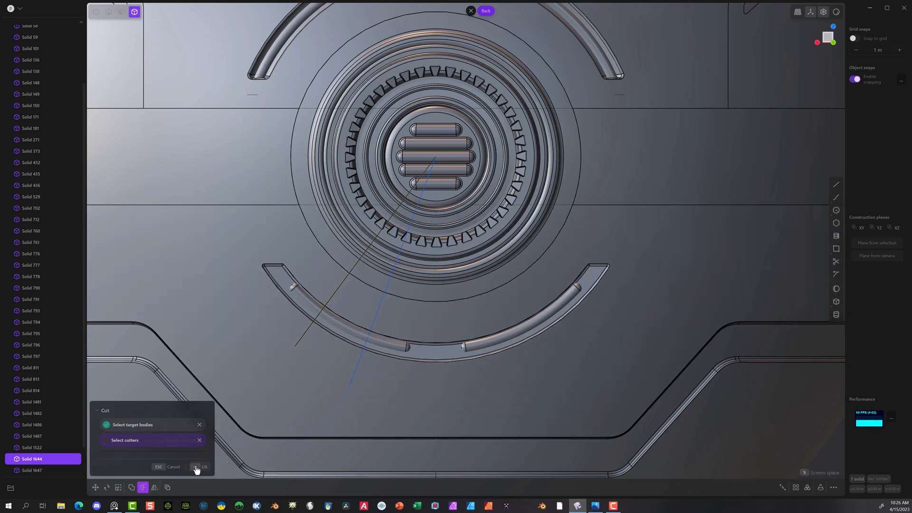
pyautogui.click(196, 468)
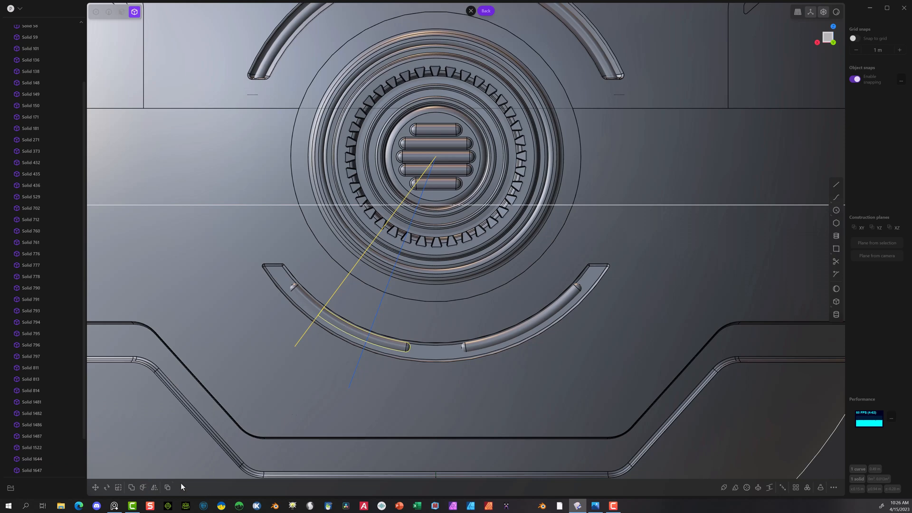
pyautogui.click(143, 488)
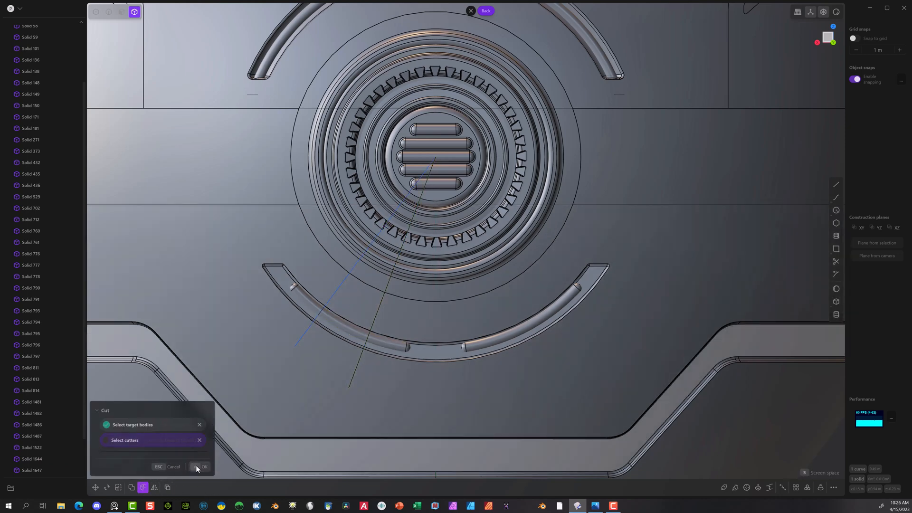
pyautogui.click(197, 467)
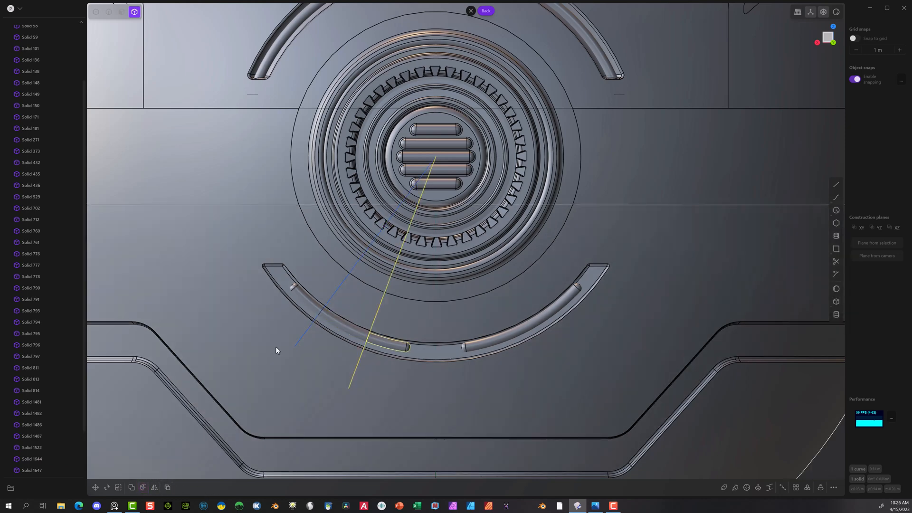
pyautogui.click(262, 395)
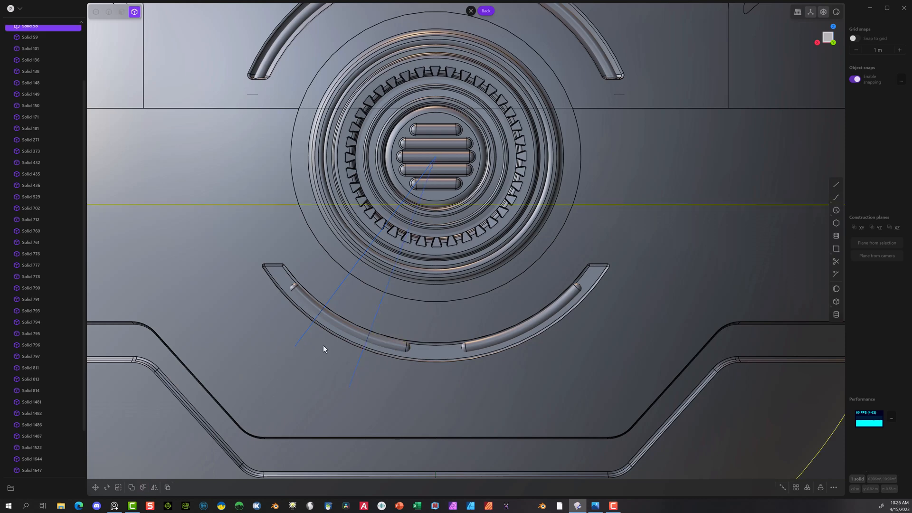
# Step: Duplicate the middle piece of the left ring segment in place
pyautogui.click(348, 329)
pyautogui.moveTo(338, 326); pyautogui.dragTo(314, 345, button='middle')
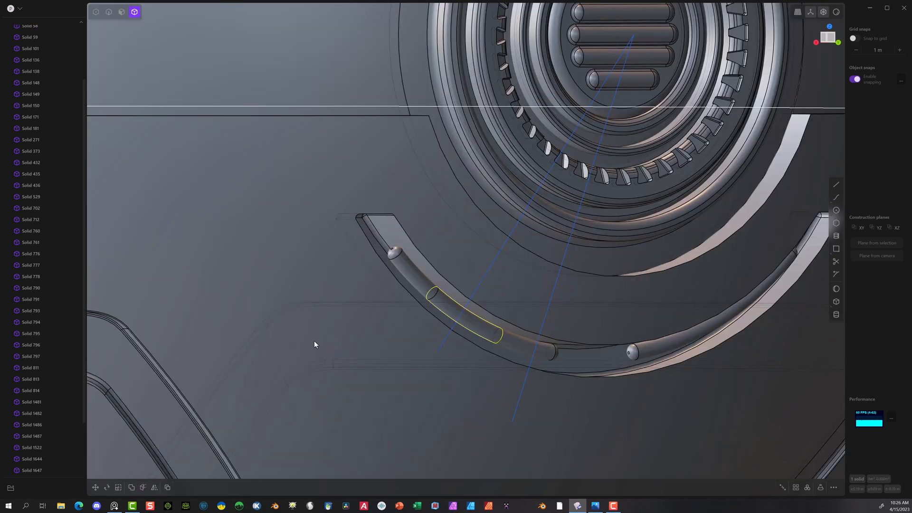
pyautogui.press('g')
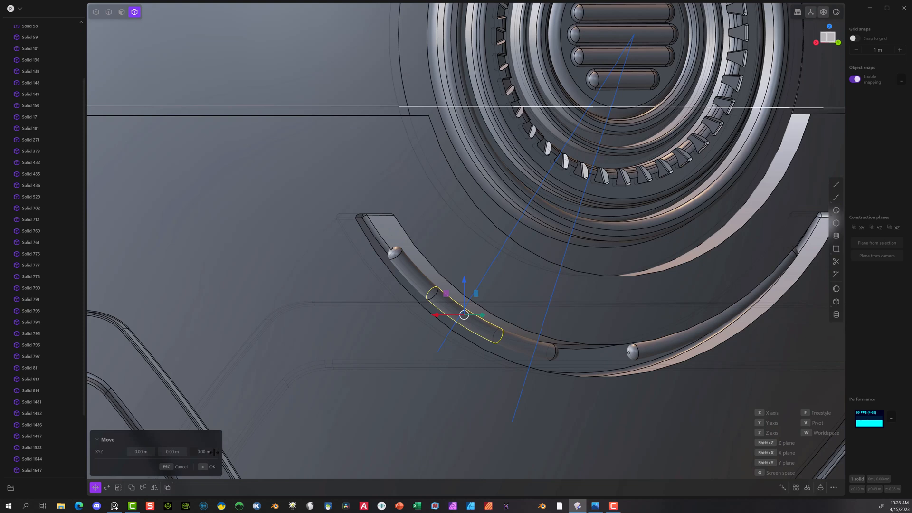
pyautogui.click(210, 467)
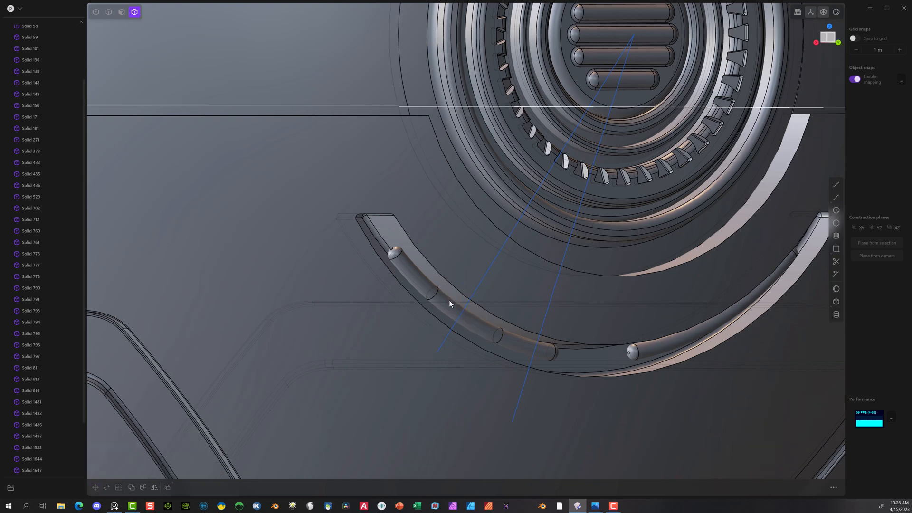
pyautogui.click(378, 380)
pyautogui.hotkey('ctrl', 'v')
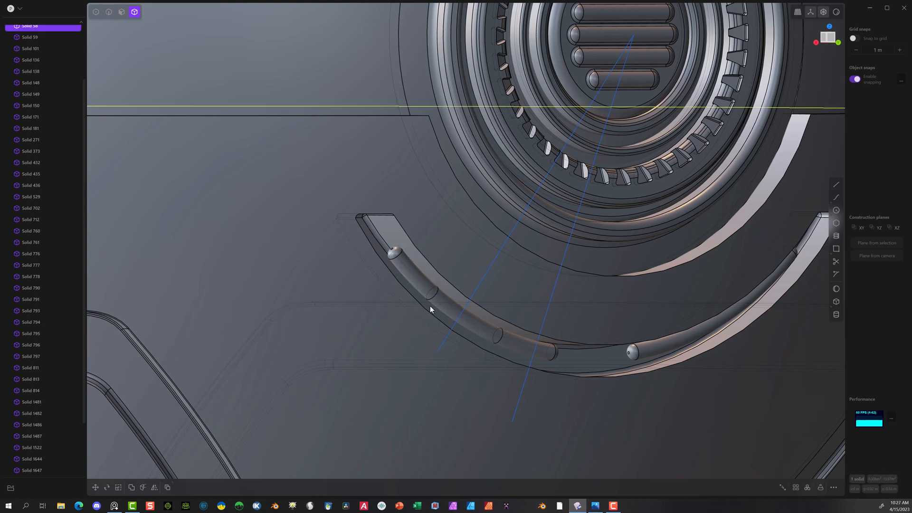
# Step: Scale the duplicated middle piece up uniformly by a factor of about 1.149 and check its fit from the top and back views
pyautogui.click(442, 306)
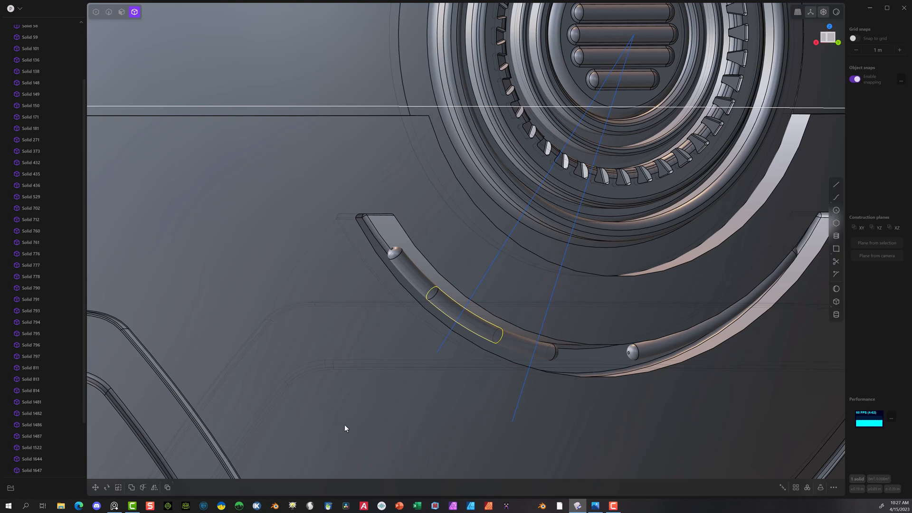
pyautogui.press('s')
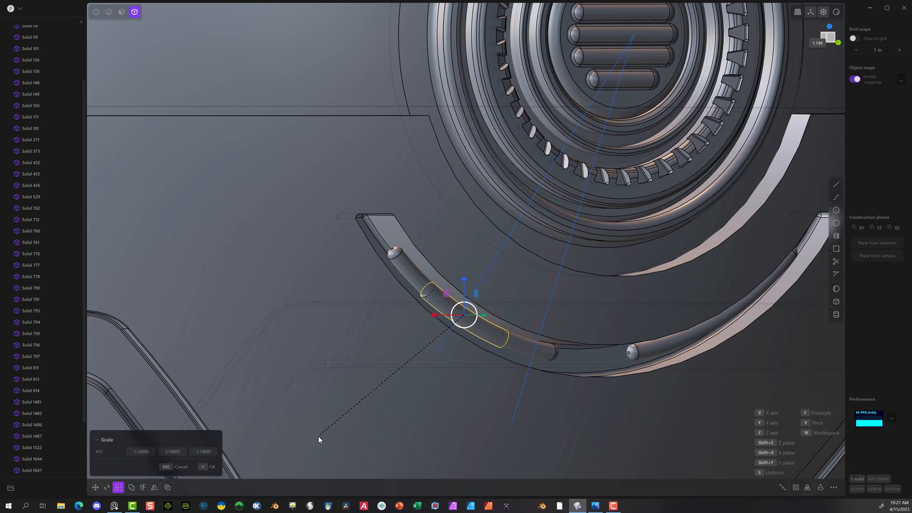
pyautogui.click(209, 467)
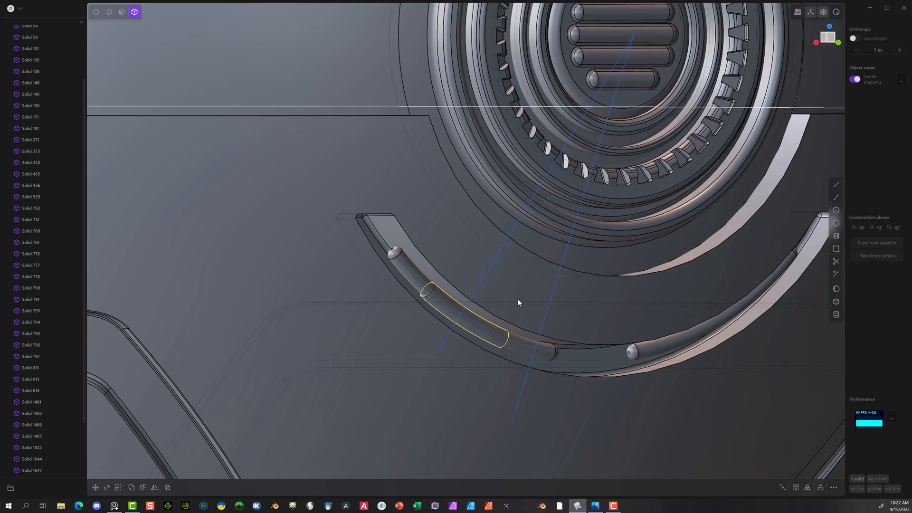
pyautogui.click(828, 33)
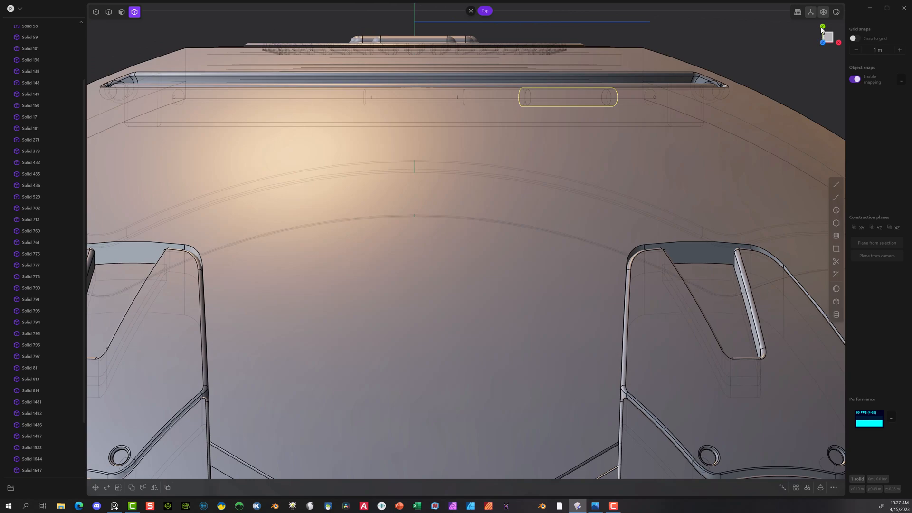
pyautogui.click(822, 28)
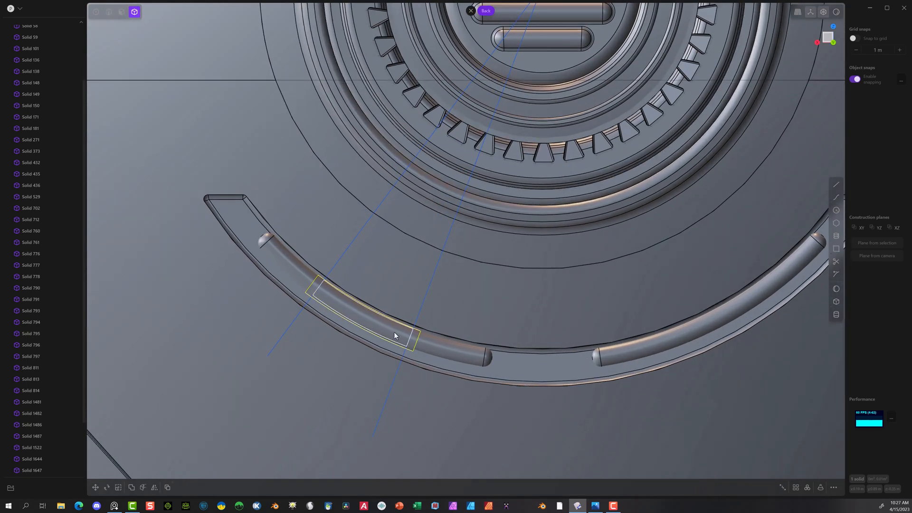
# Step: Draw two straight lines from the vent's centre outward, crossing the enlarged piece just inside each of its two ends
pyautogui.scroll(-2, 538, 101)
pyautogui.scroll(-3, 537, 100)
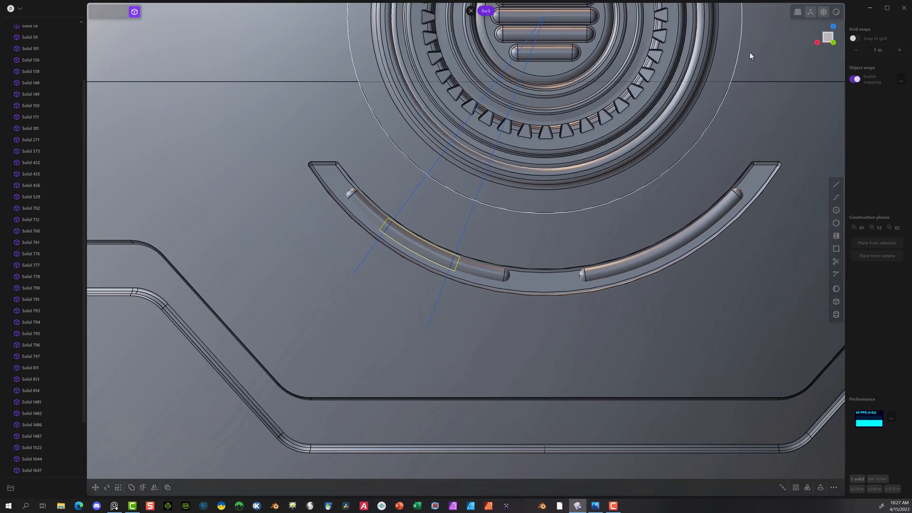
pyautogui.keyDown('shift'); pyautogui.moveTo(687, 160); pyautogui.dragTo(674, 267, button='middle'); pyautogui.keyUp('shift')
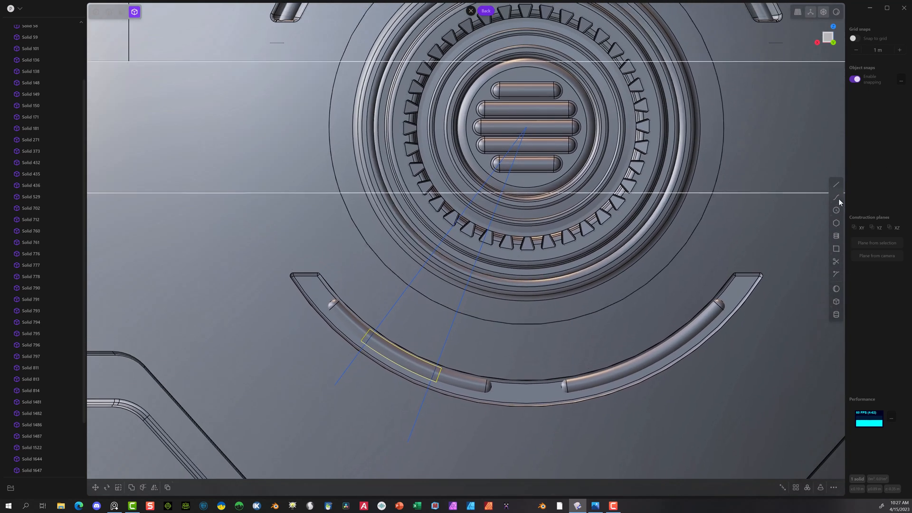
pyautogui.click(836, 184)
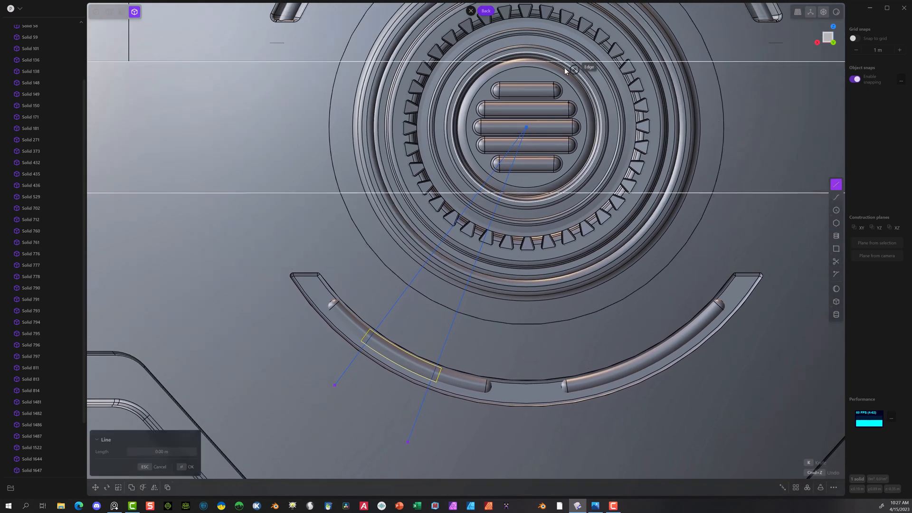
pyautogui.click(528, 129)
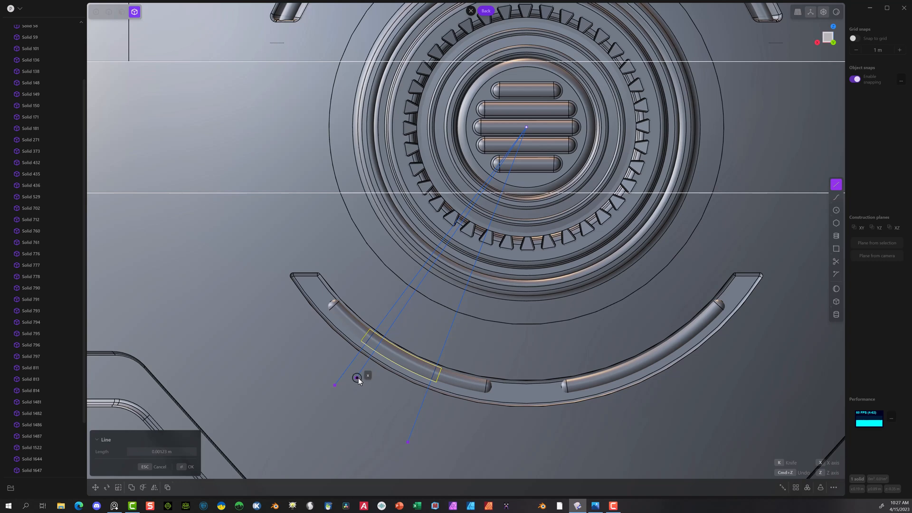
pyautogui.click(356, 378)
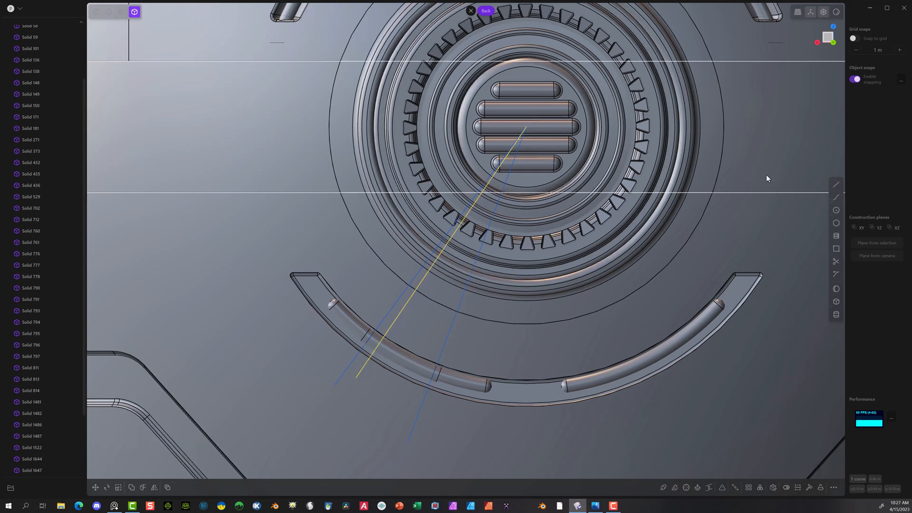
pyautogui.click(835, 184)
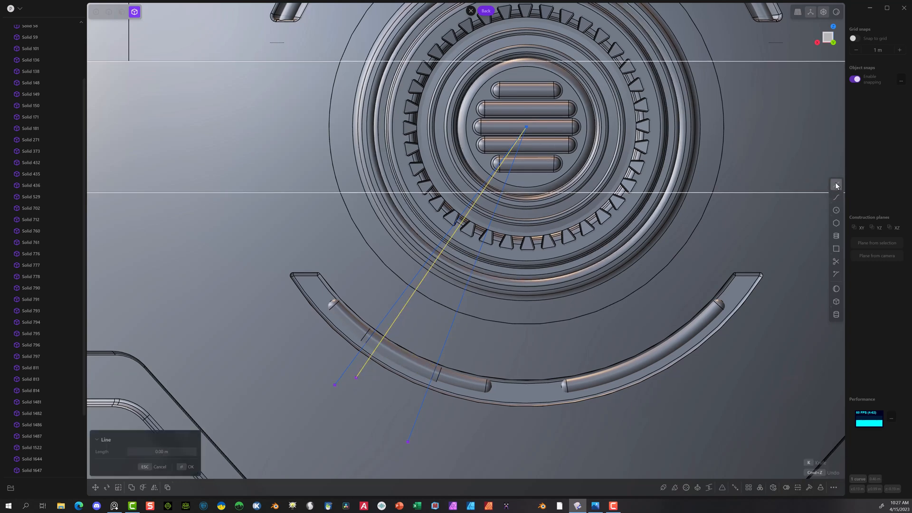
pyautogui.click(526, 126)
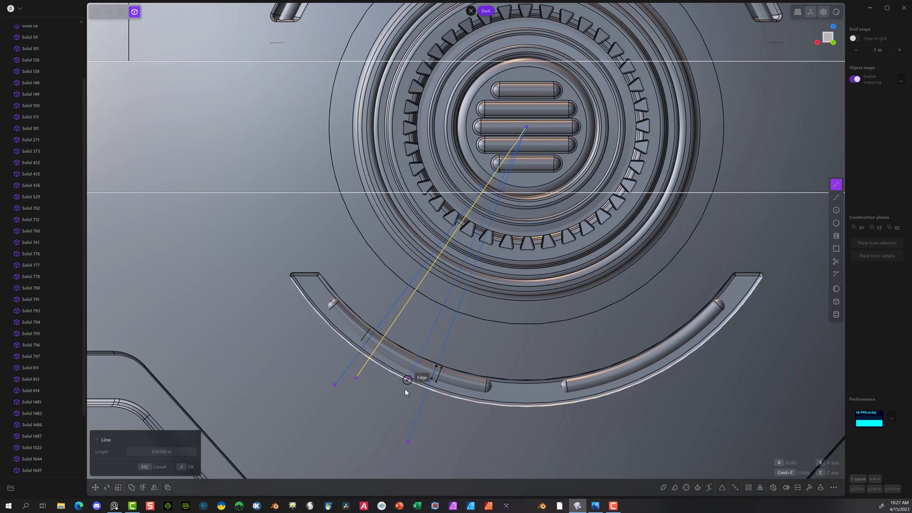
pyautogui.click(400, 425)
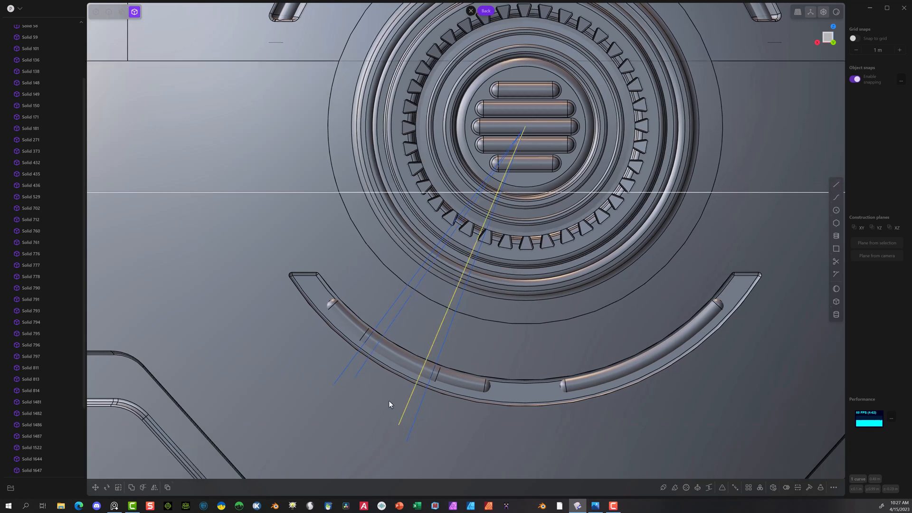
# Step: Cut the enlarged piece with each of the two new lines, separating a short collar at each end
pyautogui.click(388, 351)
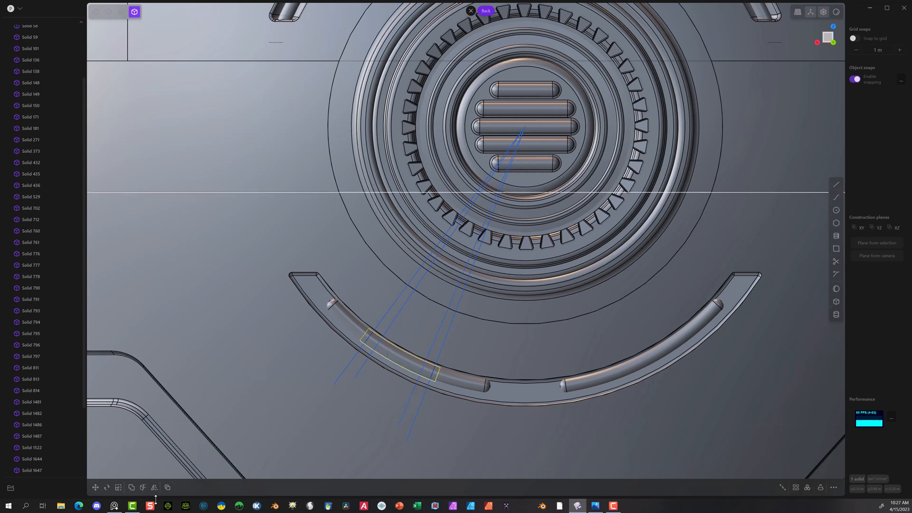
pyautogui.click(144, 487)
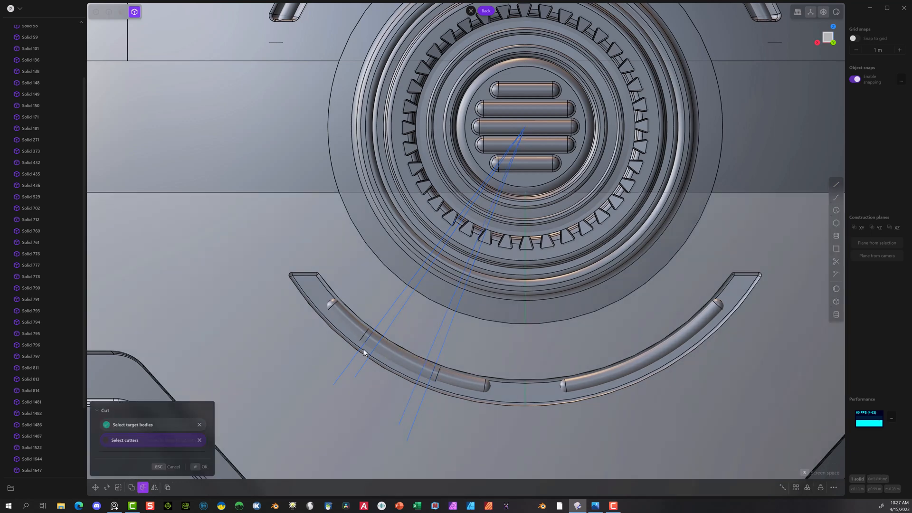
pyautogui.click(372, 355)
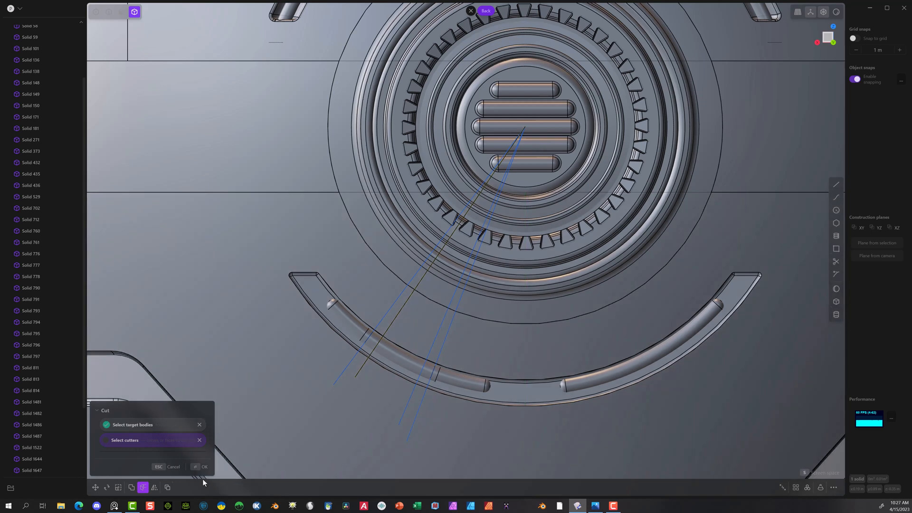
pyautogui.click(198, 467)
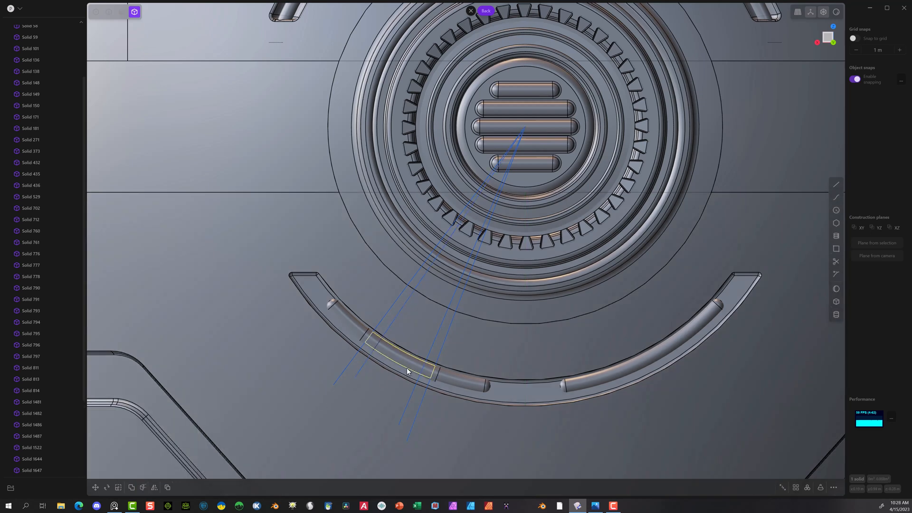
pyautogui.click(434, 371)
pyautogui.click(143, 488)
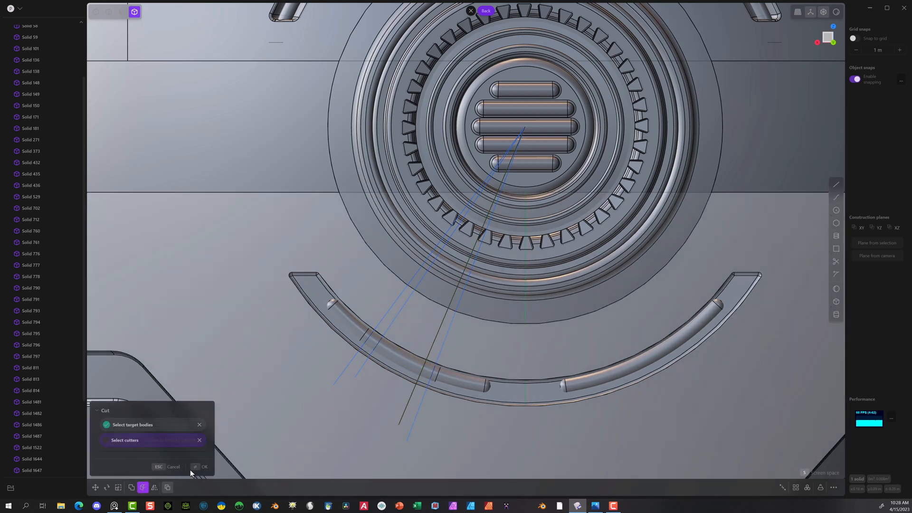
pyautogui.click(198, 467)
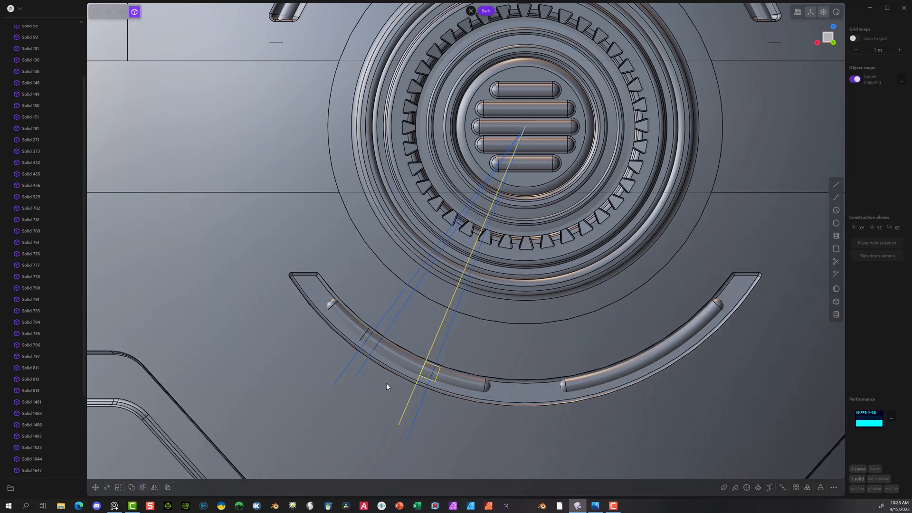
# Step: Delete the long middle section of the enlarged piece between the two short collars
pyautogui.click(407, 355)
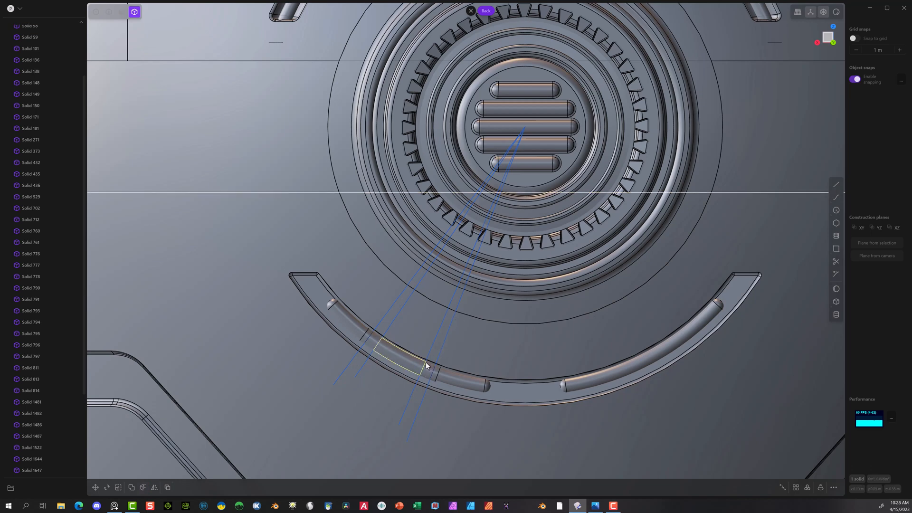
pyautogui.click(383, 357)
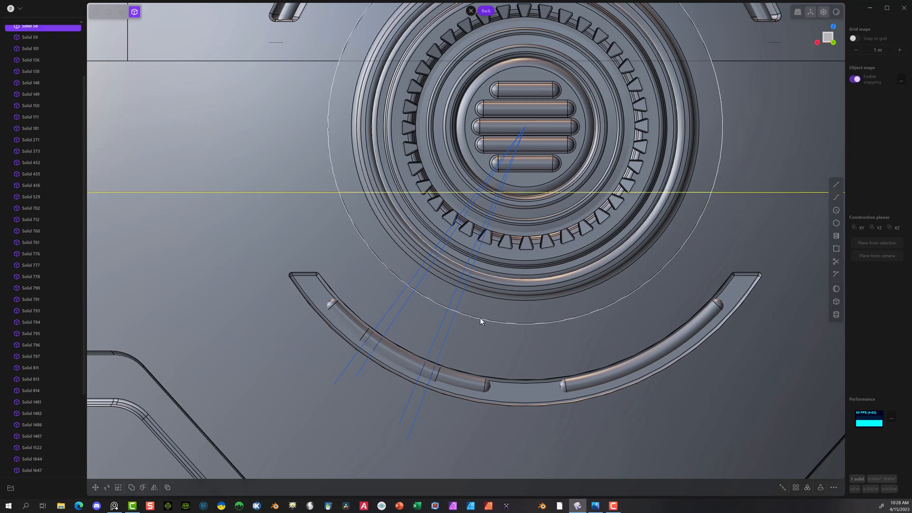
pyautogui.click(386, 357)
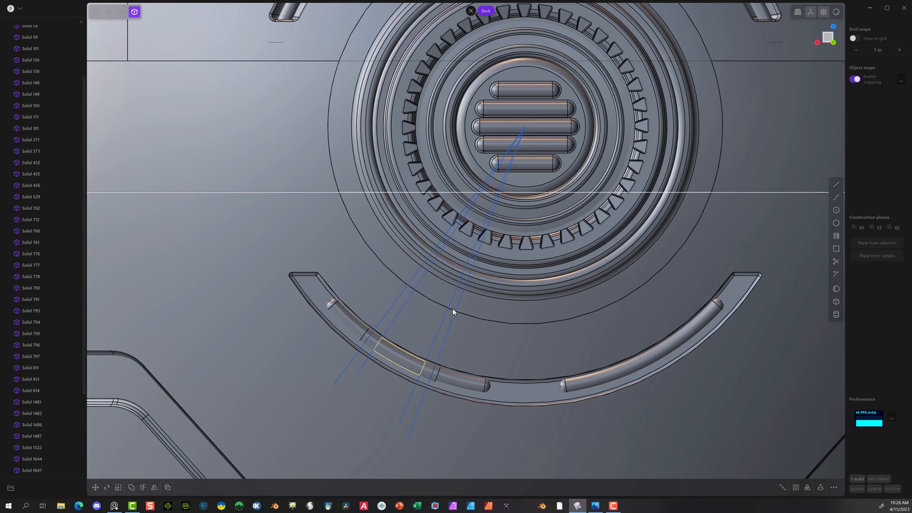
pyautogui.click(486, 322)
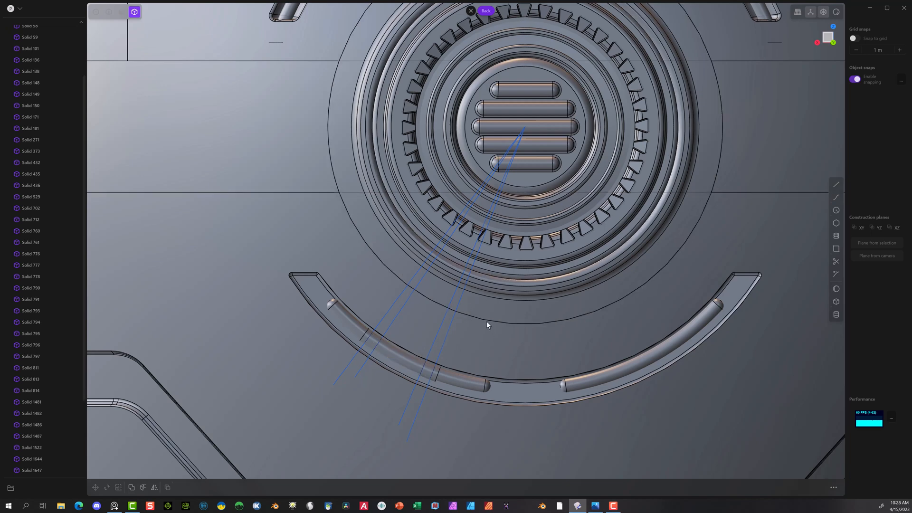
# Step: Unite the three original pieces of the left ring segment into one solid with a Boolean union
pyautogui.click(356, 326)
pyautogui.click(392, 351)
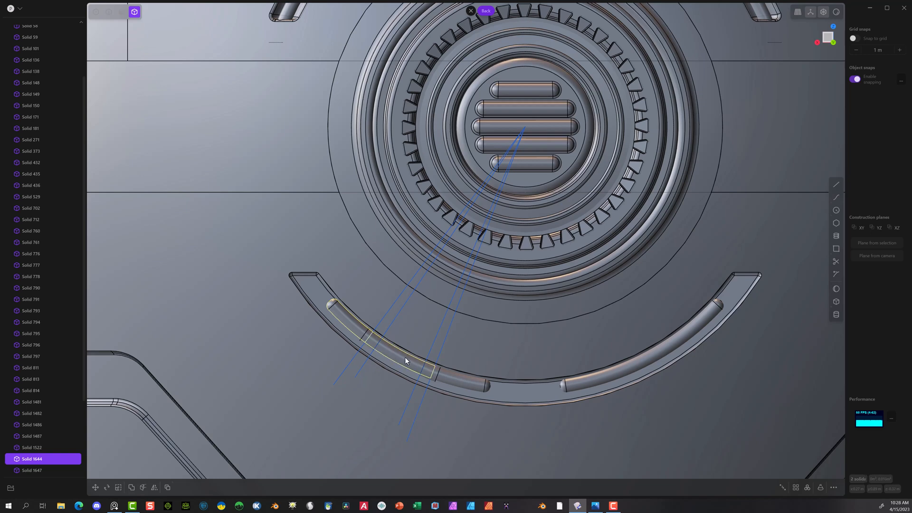
pyautogui.click(450, 380)
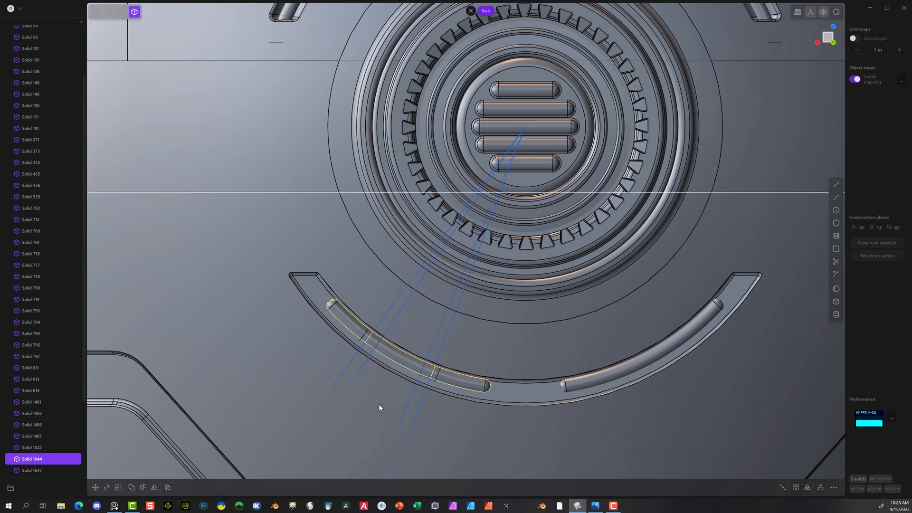
pyautogui.press('q')
pyautogui.press('q')
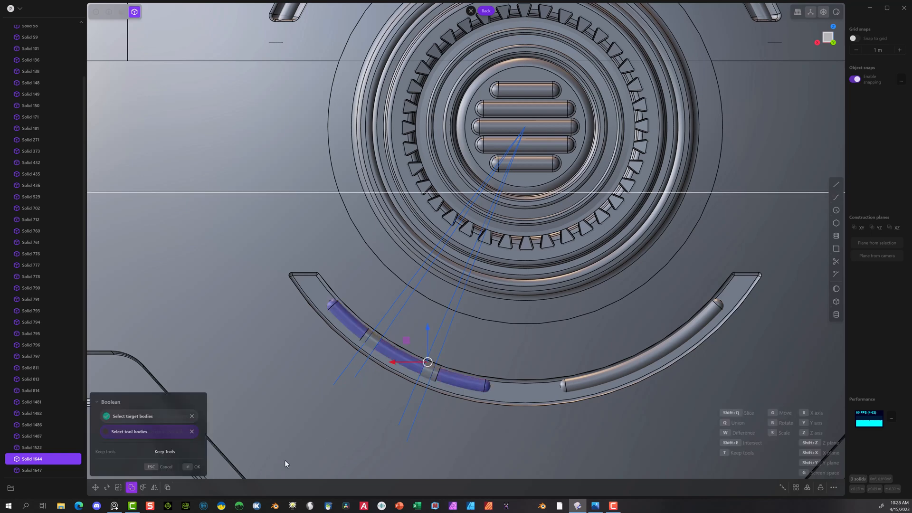
pyautogui.click(193, 466)
# Step: Examine the short collars and the united left ring segment up close from an angled view
pyautogui.scroll(2, 386, 377)
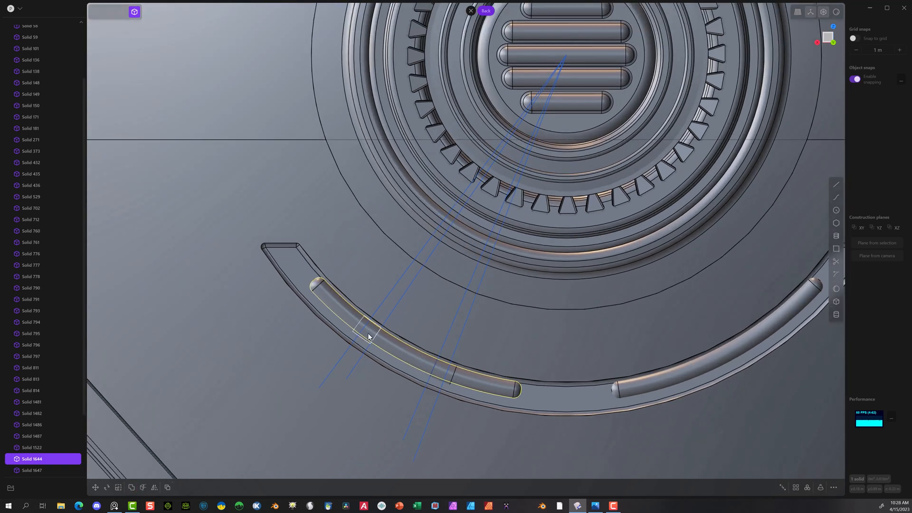
pyautogui.click(369, 336)
pyautogui.scroll(3, 373, 340)
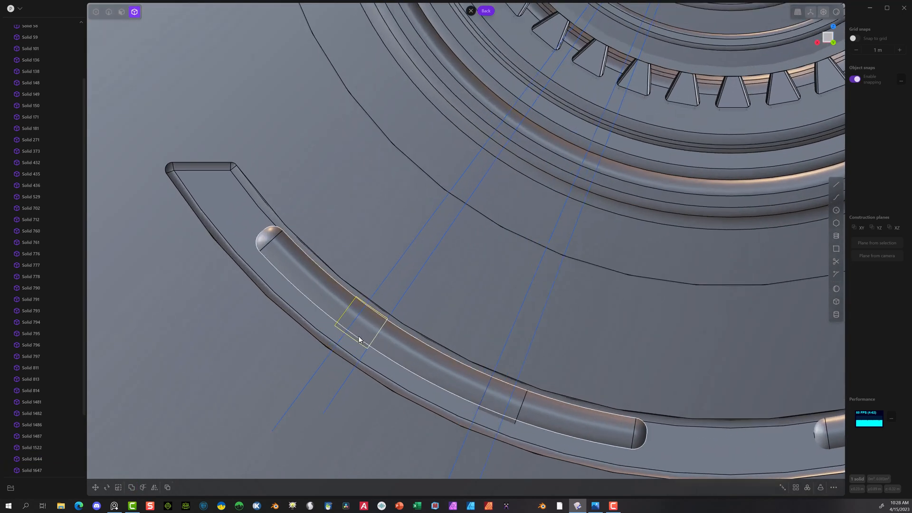
pyautogui.scroll(6, 375, 343)
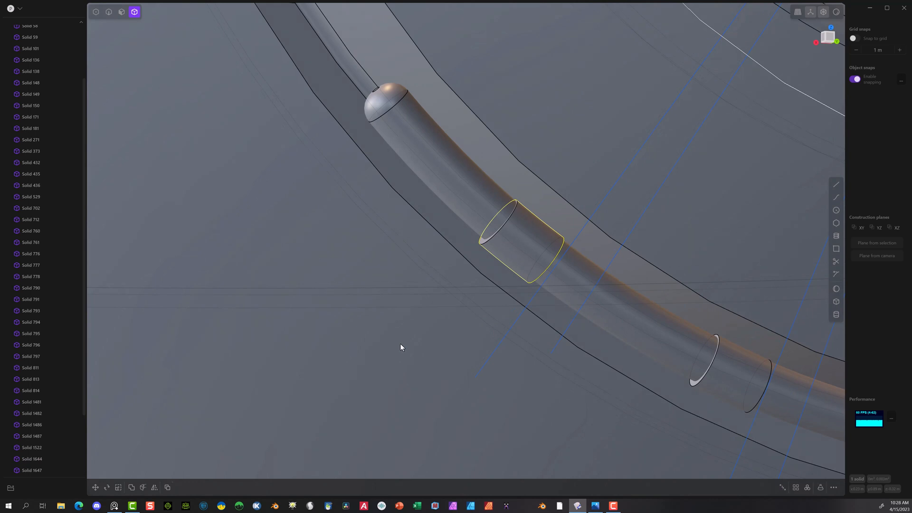
pyautogui.scroll(-2, 398, 346)
pyautogui.moveTo(396, 349)
pyautogui.mouseDown(button='middle')
pyautogui.moveTo(415, 354)
pyautogui.moveTo(406, 354)
pyautogui.mouseUp(button='middle')
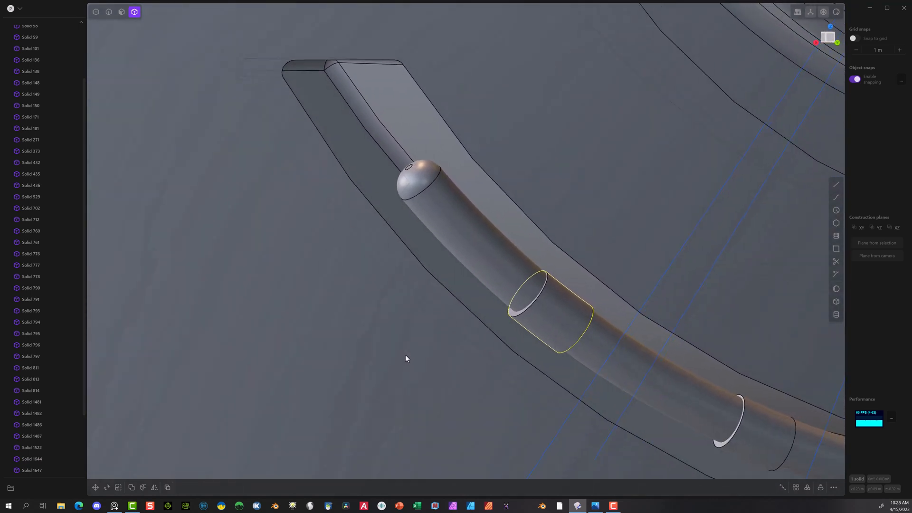
pyautogui.click(460, 235)
pyautogui.moveTo(517, 281); pyautogui.dragTo(547, 307, button='middle')
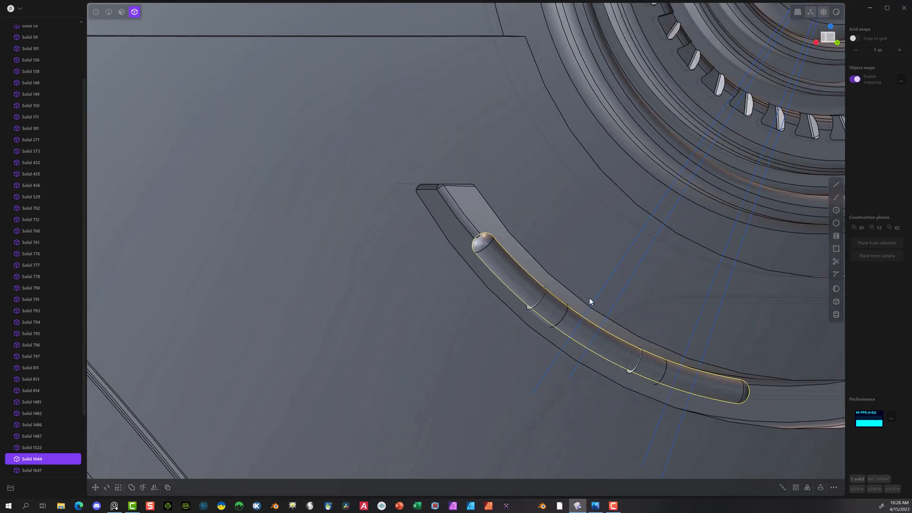
# Step: Scale the united left ring segment down uniformly to about 0.957 and move it about -0.001 m in Y and Z to center it inside the collars
pyautogui.press('s')
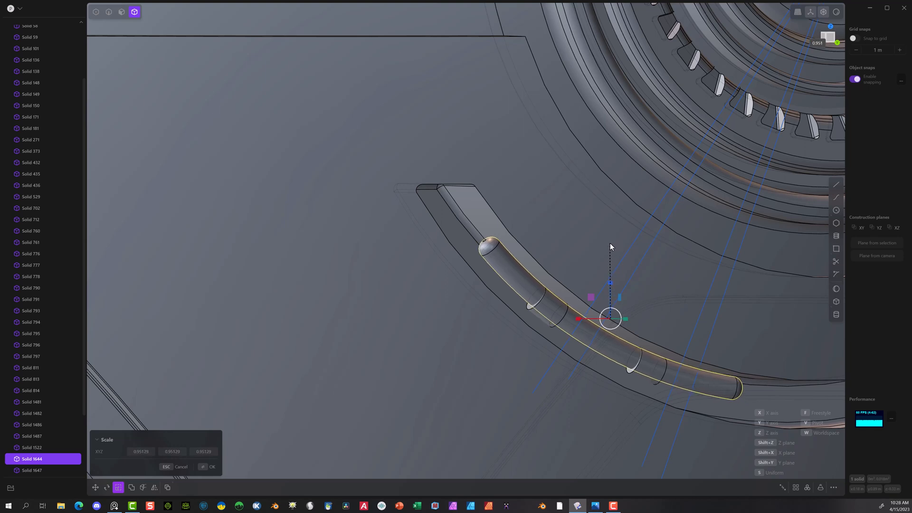
pyautogui.click(612, 242)
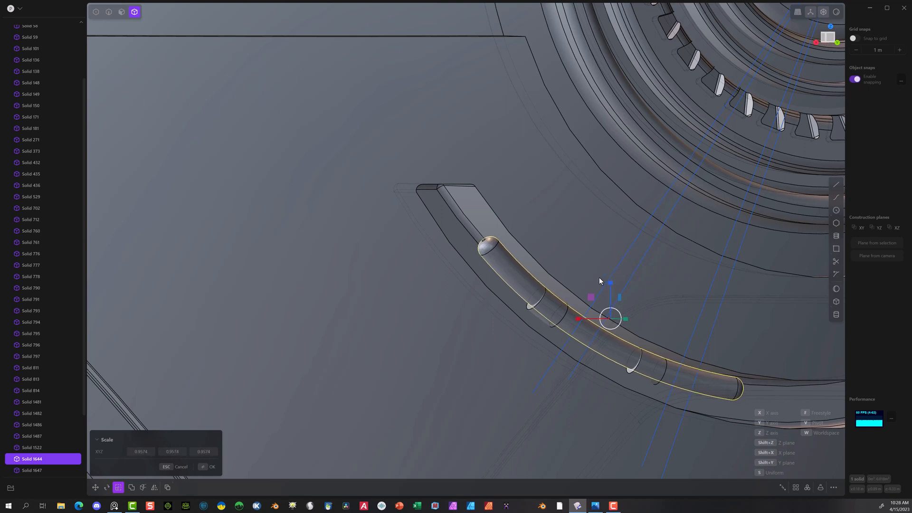
pyautogui.press('g')
pyautogui.moveTo(611, 285); pyautogui.dragTo(606, 286)
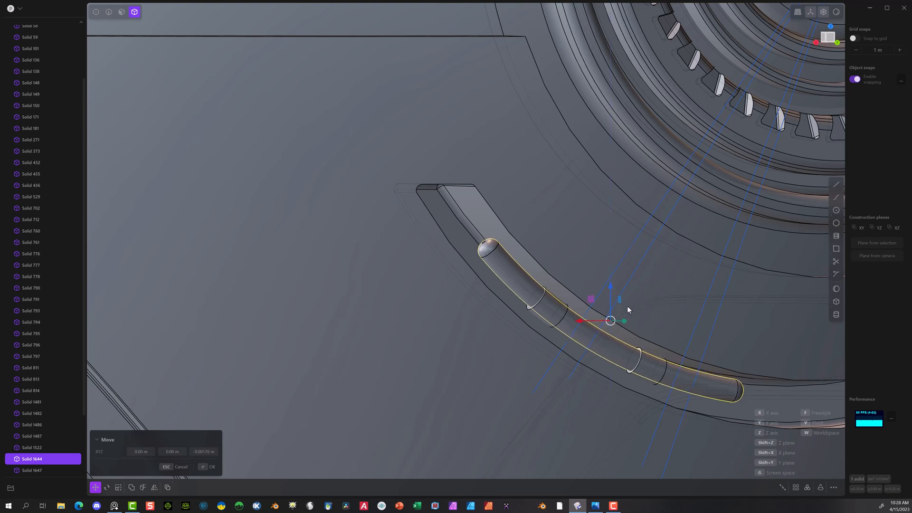
pyautogui.moveTo(622, 323); pyautogui.dragTo(621, 323)
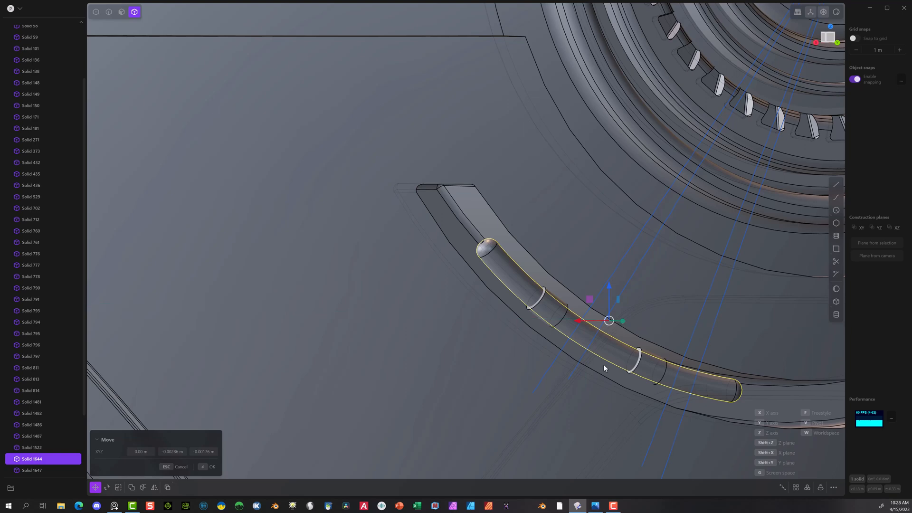
pyautogui.moveTo(603, 364); pyautogui.dragTo(656, 377, button='middle')
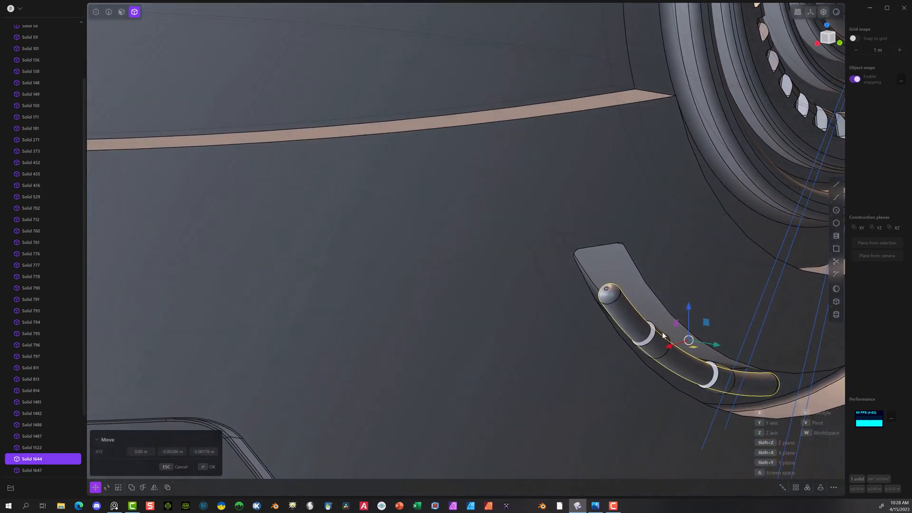
pyautogui.moveTo(690, 309); pyautogui.dragTo(690, 308)
pyautogui.moveTo(715, 345); pyautogui.dragTo(714, 346)
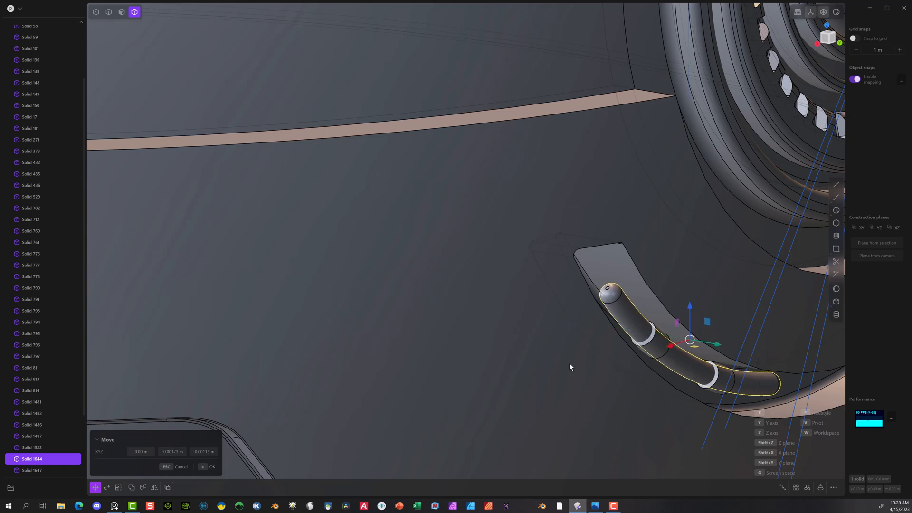
pyautogui.click(209, 466)
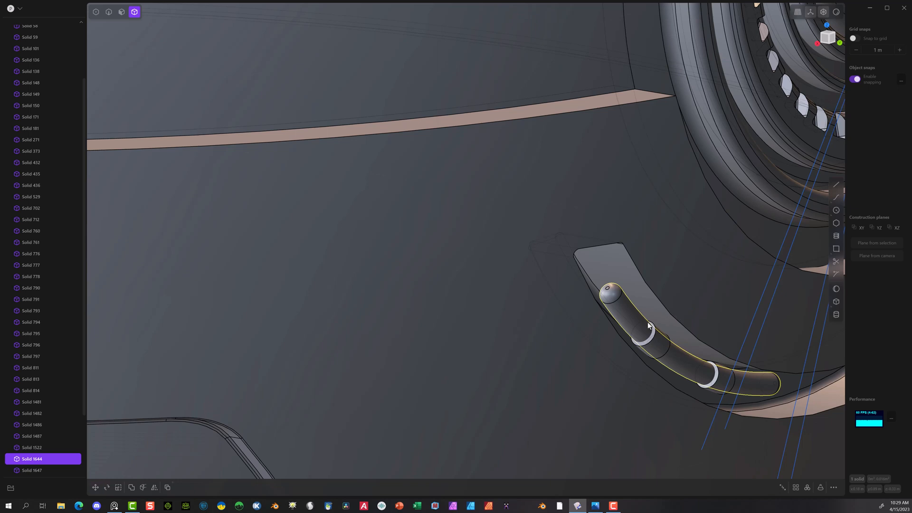
# Step: Chamfer the four outer circular end edges of the two collars by about 0.00176 m
pyautogui.click(108, 15)
pyautogui.click(651, 341)
pyautogui.press('f')
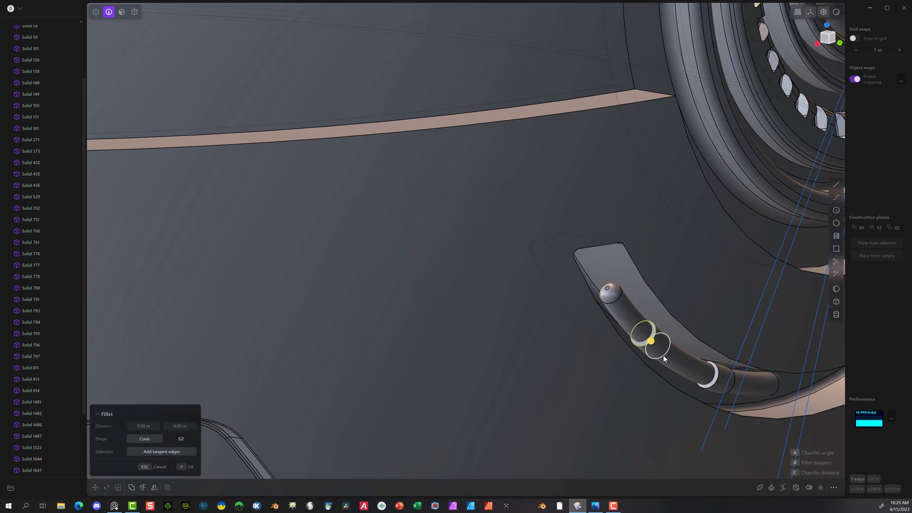
pyautogui.click(663, 353)
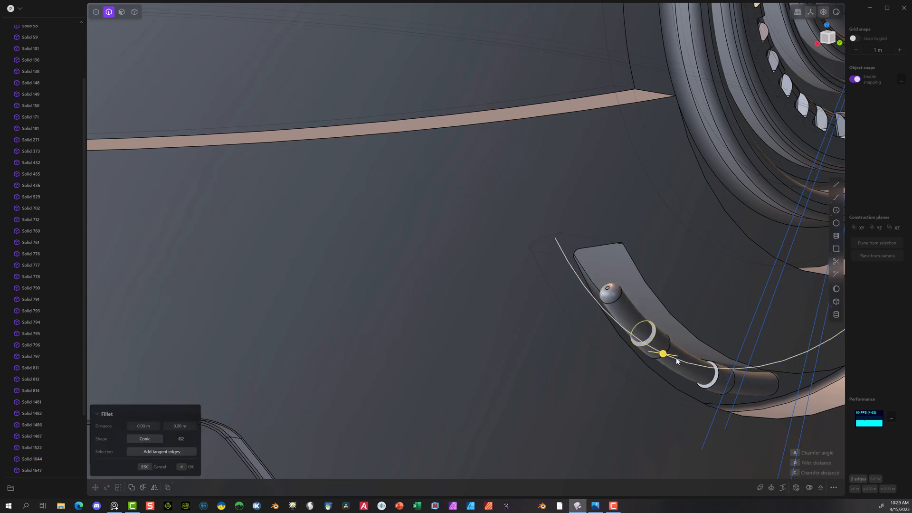
pyautogui.scroll(5, 677, 357)
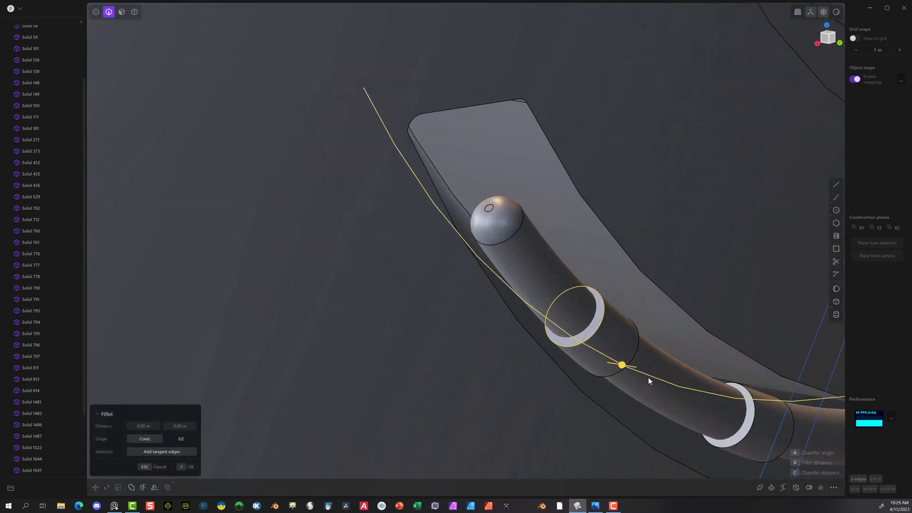
pyautogui.click(647, 377)
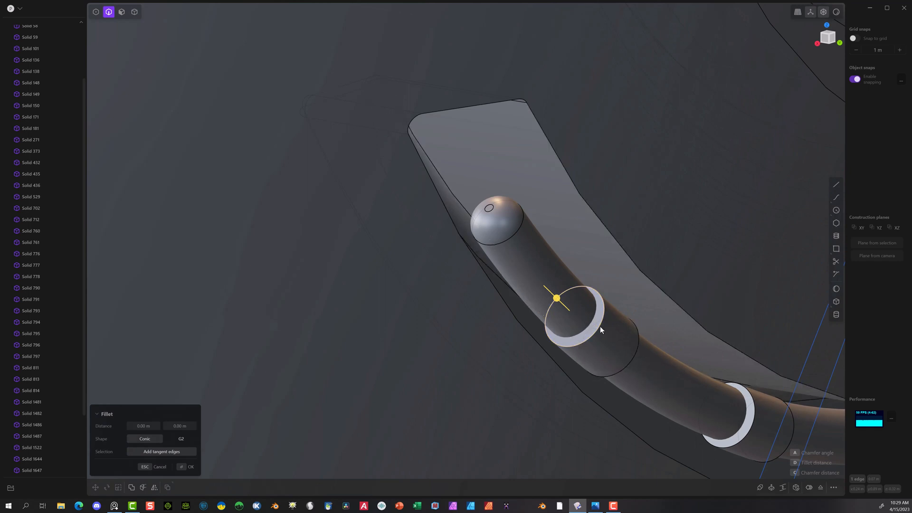
pyautogui.click(636, 341)
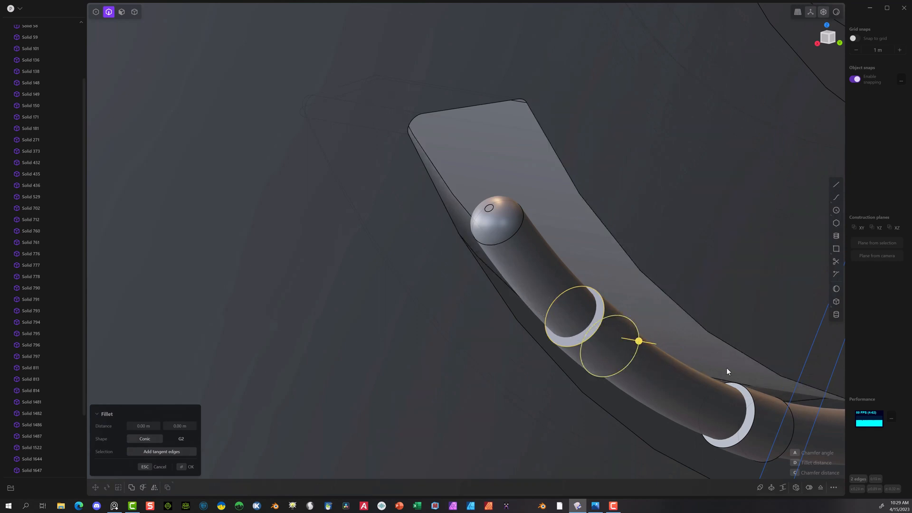
pyautogui.click(750, 398)
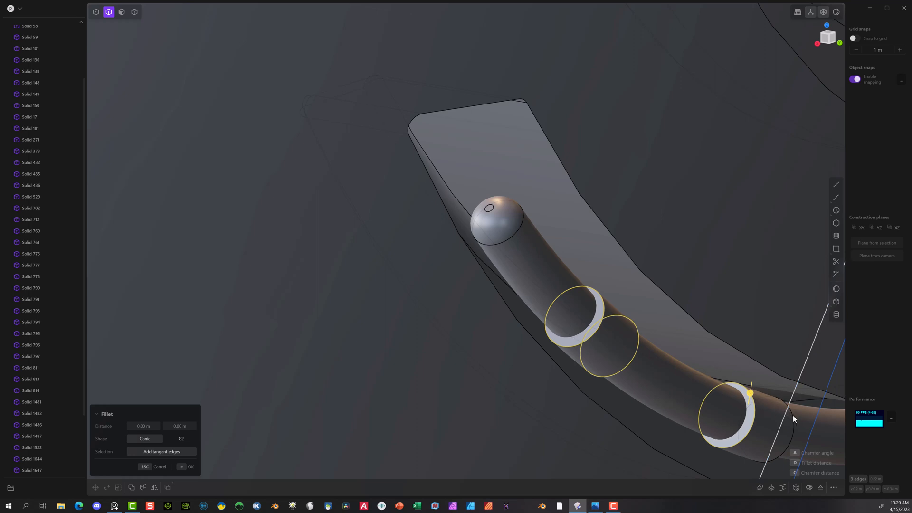
pyautogui.click(794, 429)
pyautogui.scroll(4, 771, 413)
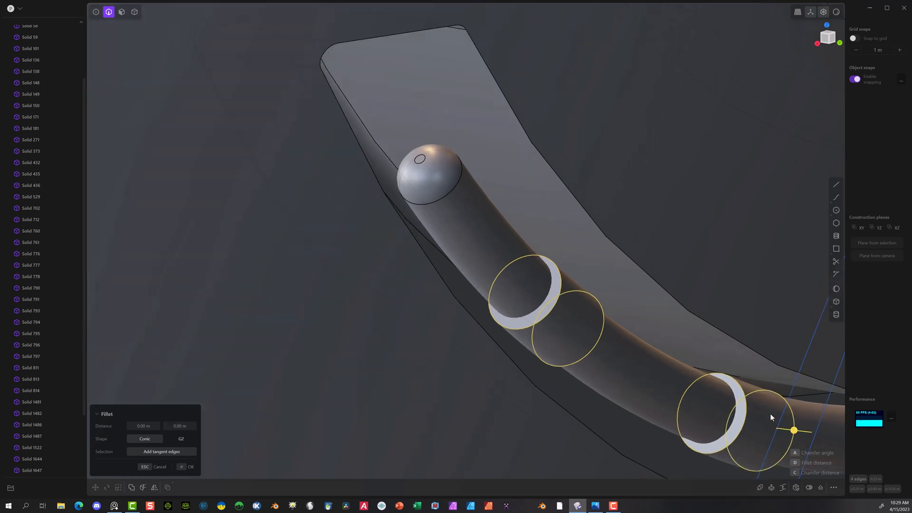
pyautogui.moveTo(793, 433); pyautogui.dragTo(788, 433)
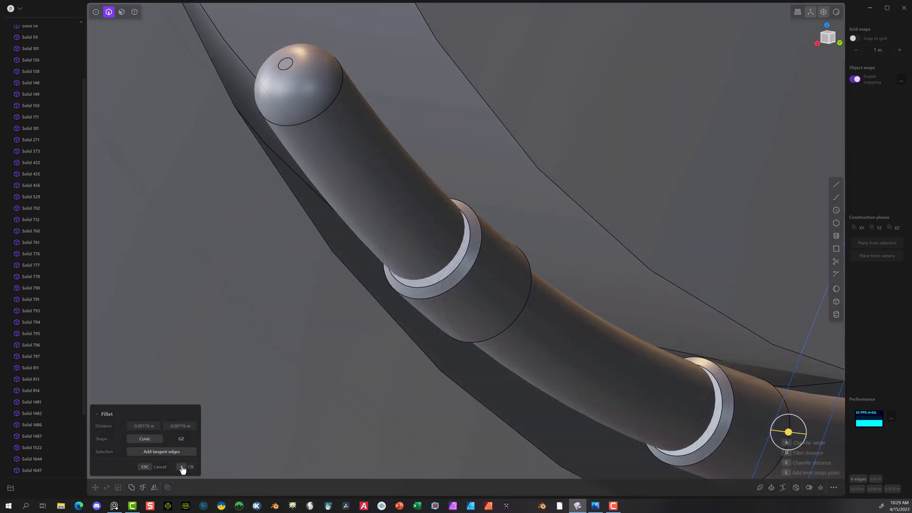
pyautogui.click(184, 467)
# Step: Fillet both edges of each chamfer on the two collars with a distance of about 0.00067 m
pyautogui.click(465, 256)
pyautogui.press('f')
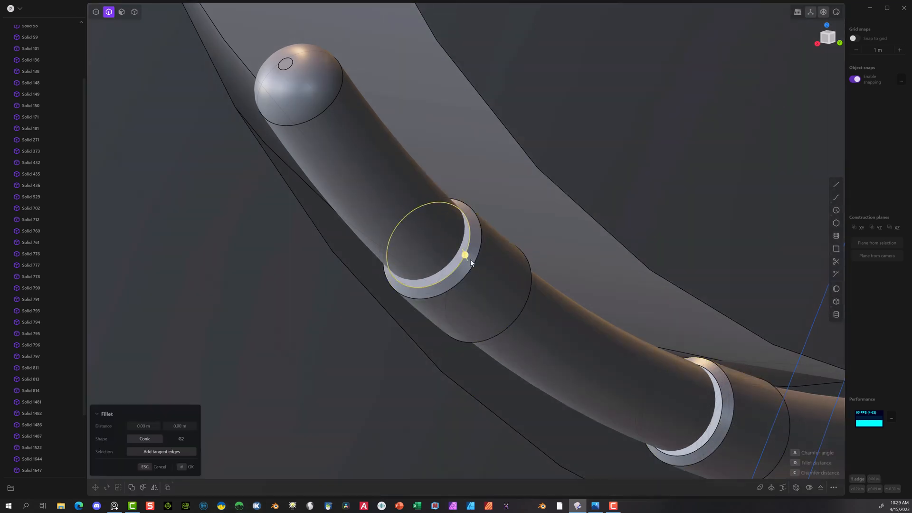
pyautogui.click(471, 264)
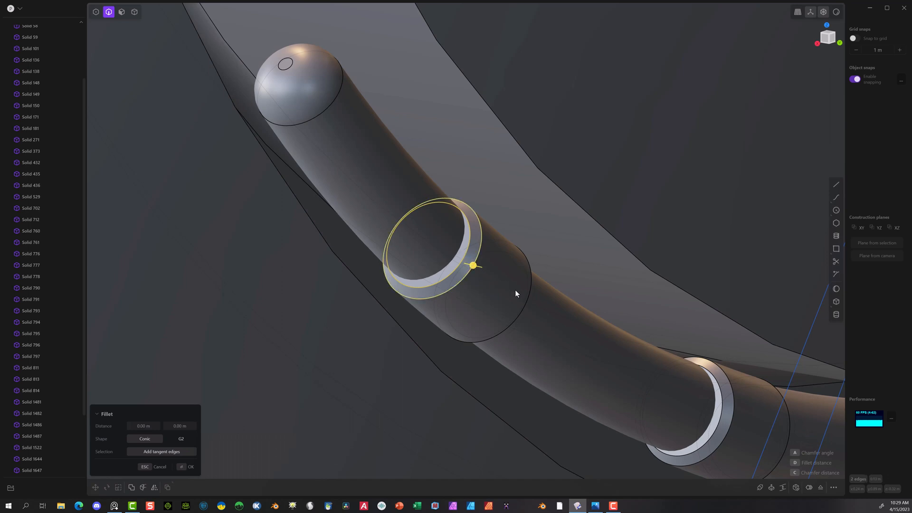
pyautogui.click(528, 288)
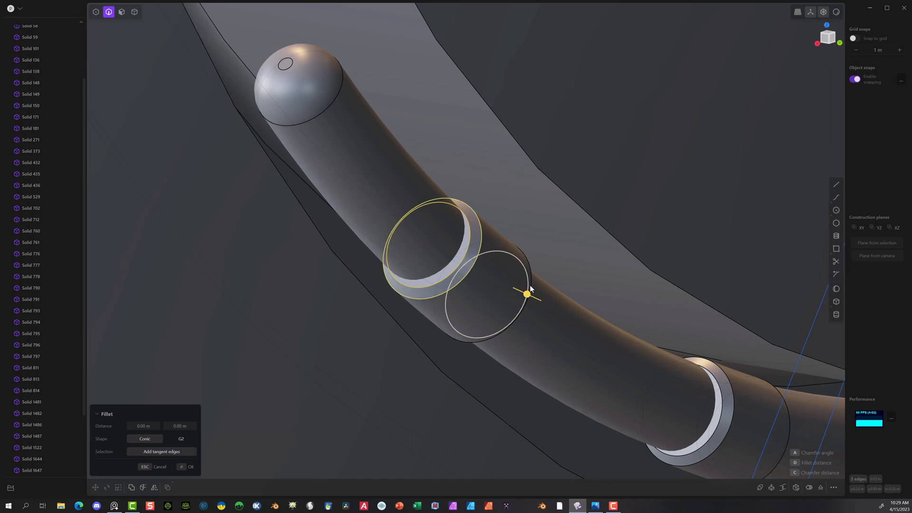
pyautogui.click(530, 287)
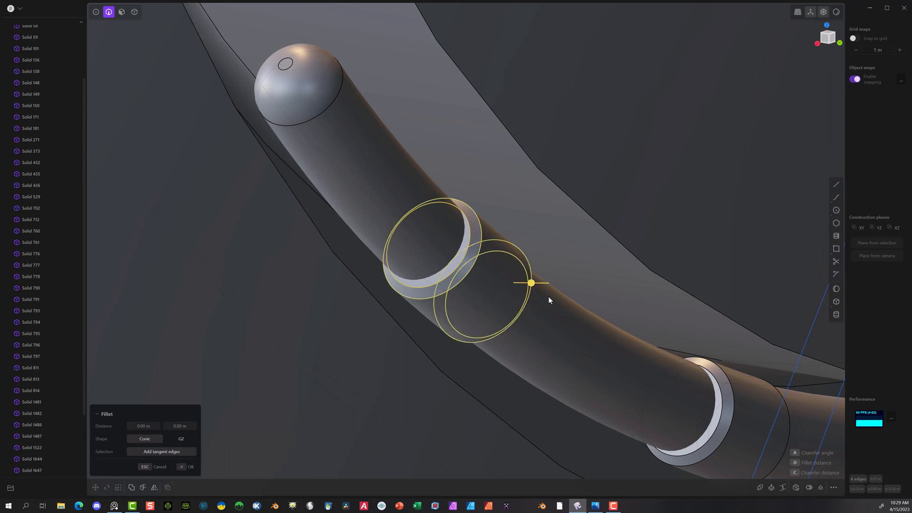
pyautogui.click(721, 397)
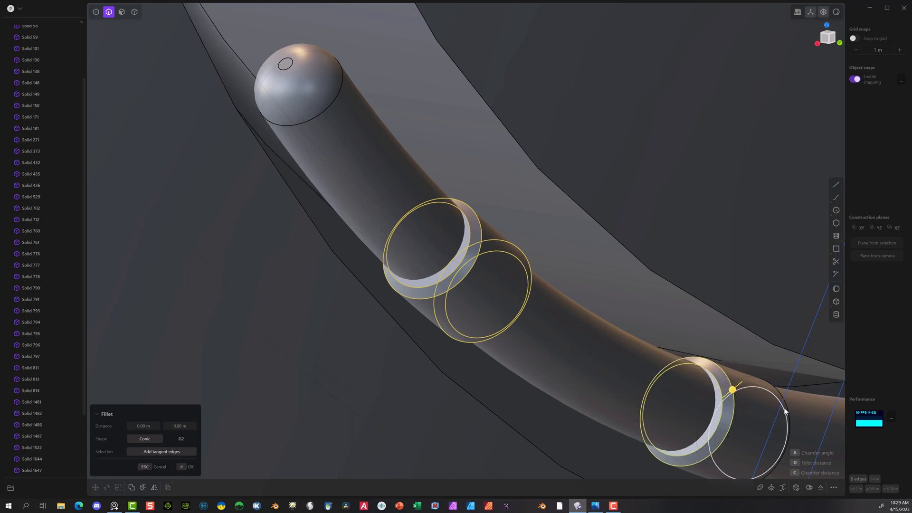
pyautogui.click(783, 401)
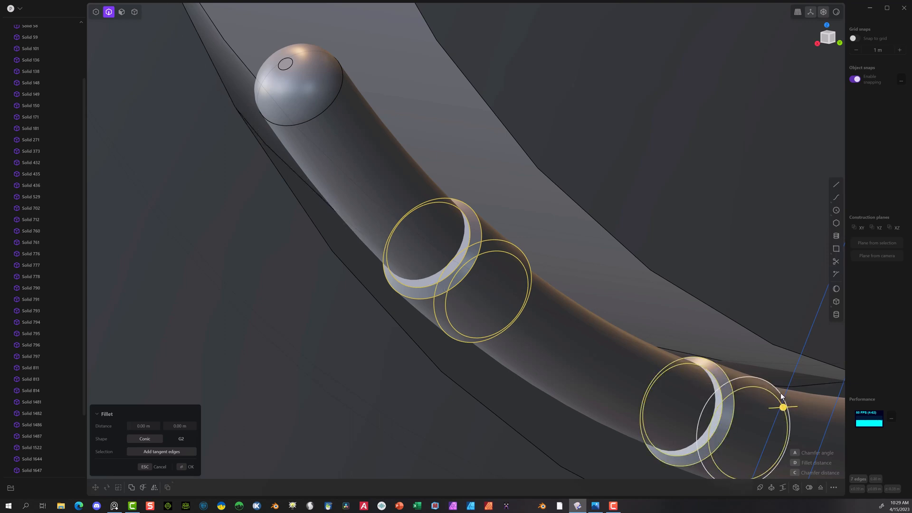
pyautogui.click(780, 379)
pyautogui.moveTo(780, 394); pyautogui.dragTo(781, 391)
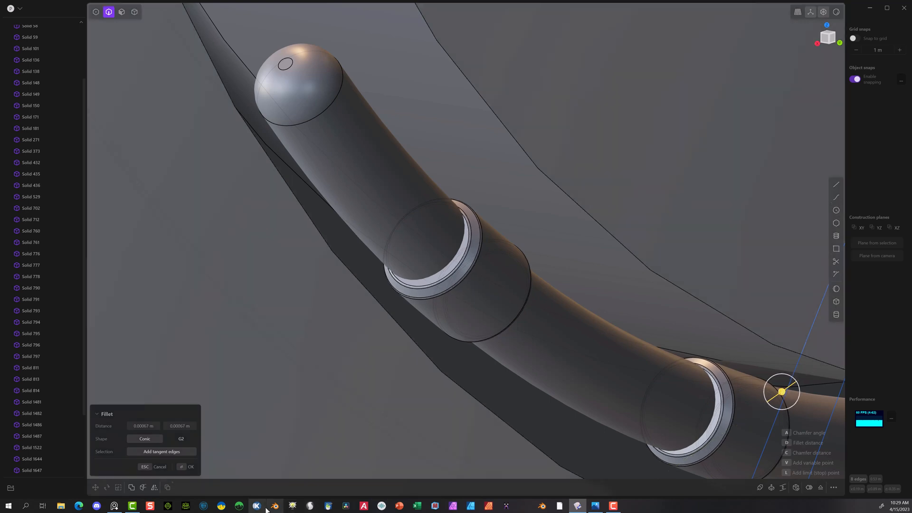
pyautogui.click(188, 468)
# Step: Hide the united left ring segment that passes through the two collars
pyautogui.scroll(2, 419, 203)
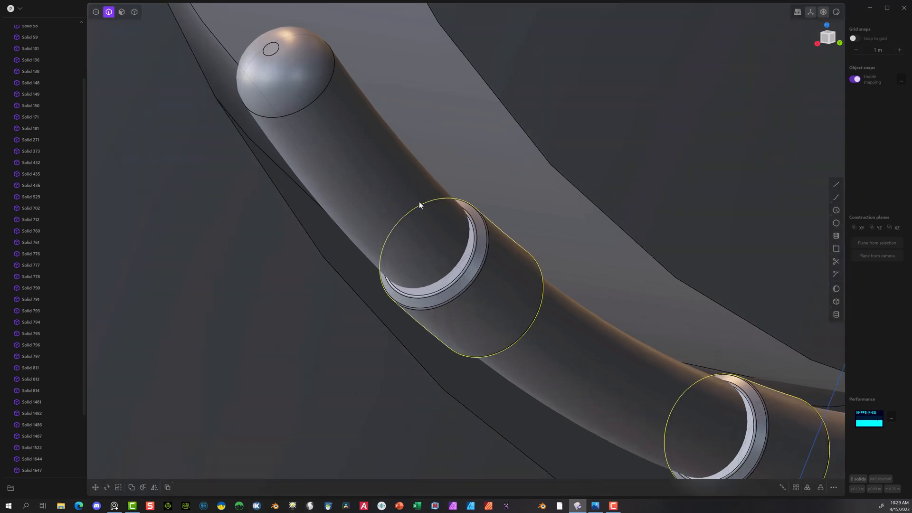
pyautogui.moveTo(419, 203); pyautogui.dragTo(417, 234, button='middle')
pyautogui.scroll(-5, 407, 240)
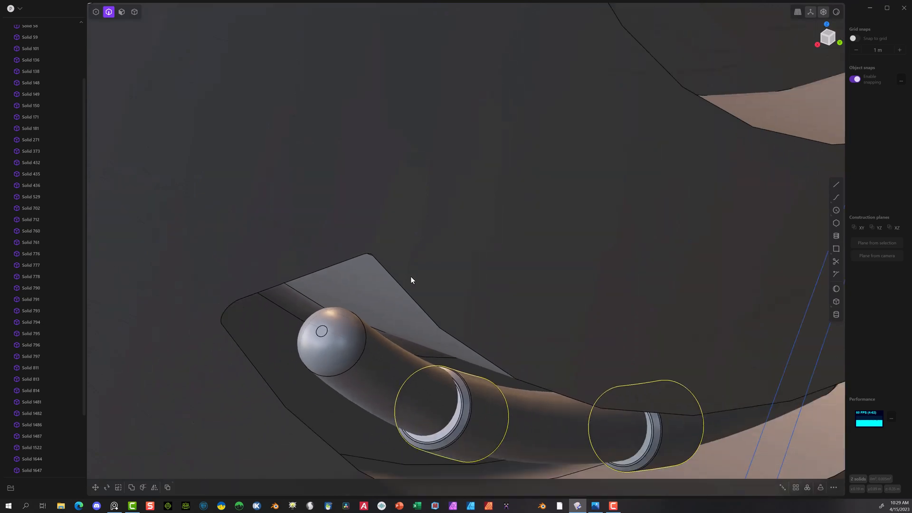
pyautogui.moveTo(356, 312)
pyautogui.mouseDown(button='middle')
pyautogui.moveTo(389, 311)
pyautogui.moveTo(351, 291)
pyautogui.moveTo(366, 302)
pyautogui.mouseUp(button='middle')
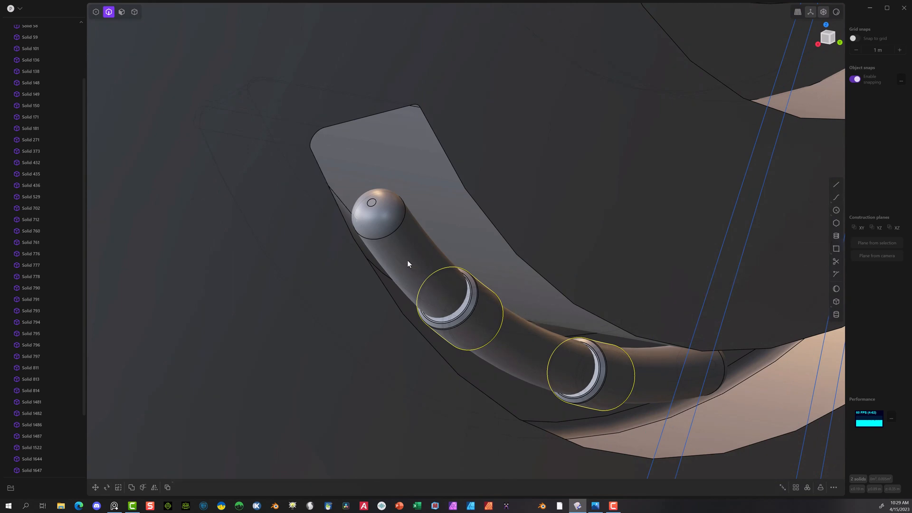
pyautogui.click(134, 13)
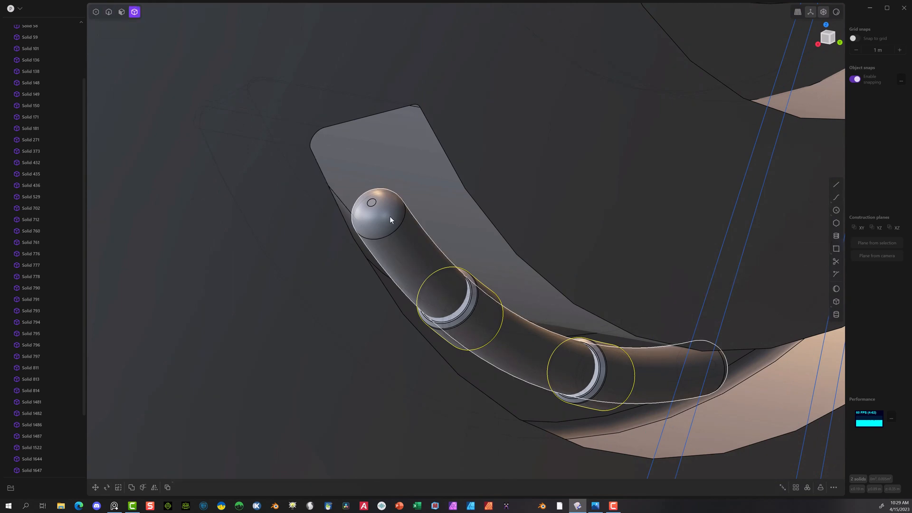
pyautogui.click(398, 227)
pyautogui.press('h')
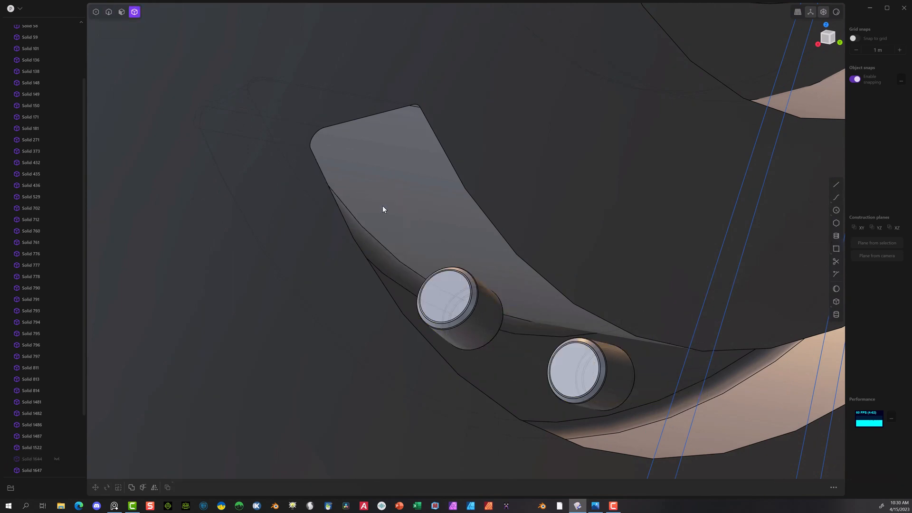
# Step: Draw a closed four-sided line outline, about 0.011 by 0.012 m, over the upper-left collar in Back view, parallel to its sides
pyautogui.scroll(5, 608, 320)
pyautogui.moveTo(547, 301); pyautogui.dragTo(542, 287, button='middle')
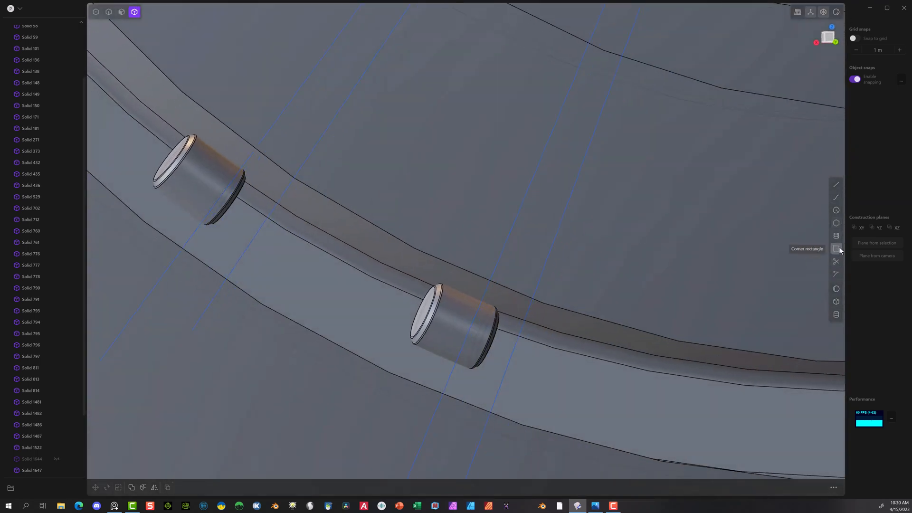
pyautogui.click(836, 187)
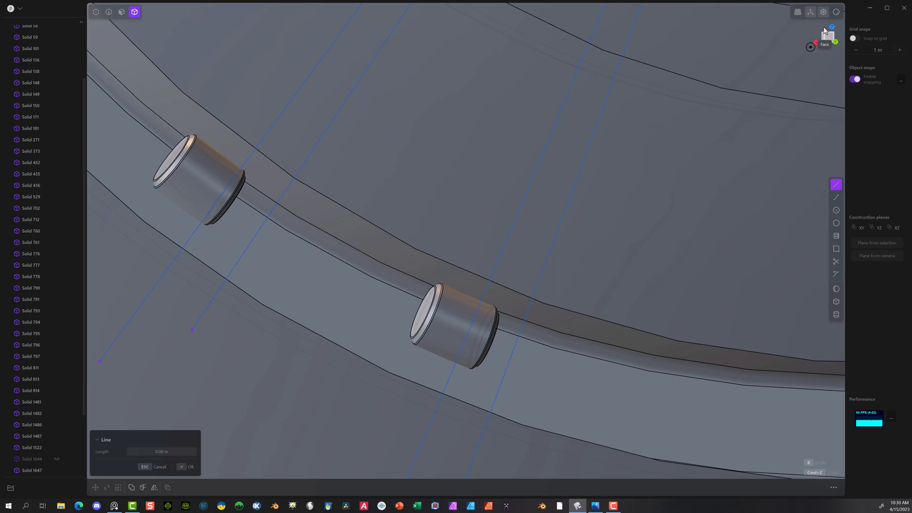
pyautogui.click(831, 29)
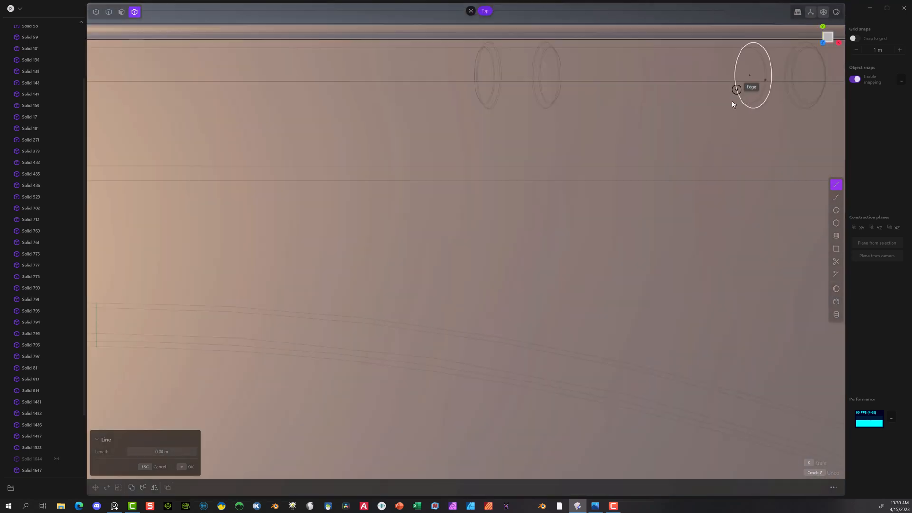
pyautogui.click(822, 30)
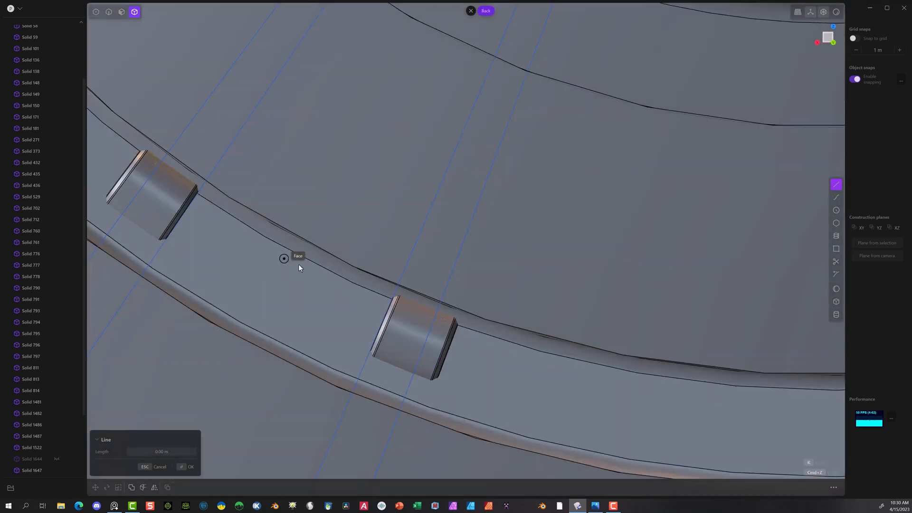
pyautogui.moveTo(300, 265); pyautogui.dragTo(509, 320, button='middle')
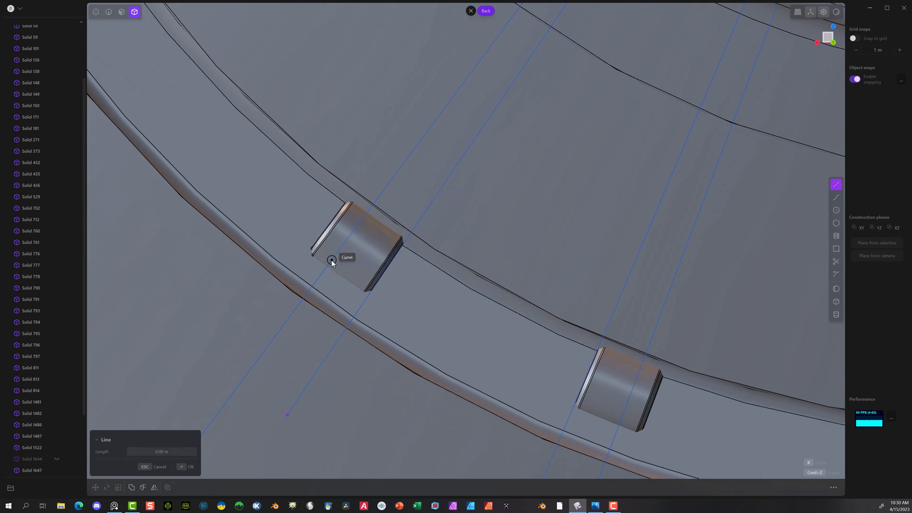
pyautogui.scroll(5, 345, 238)
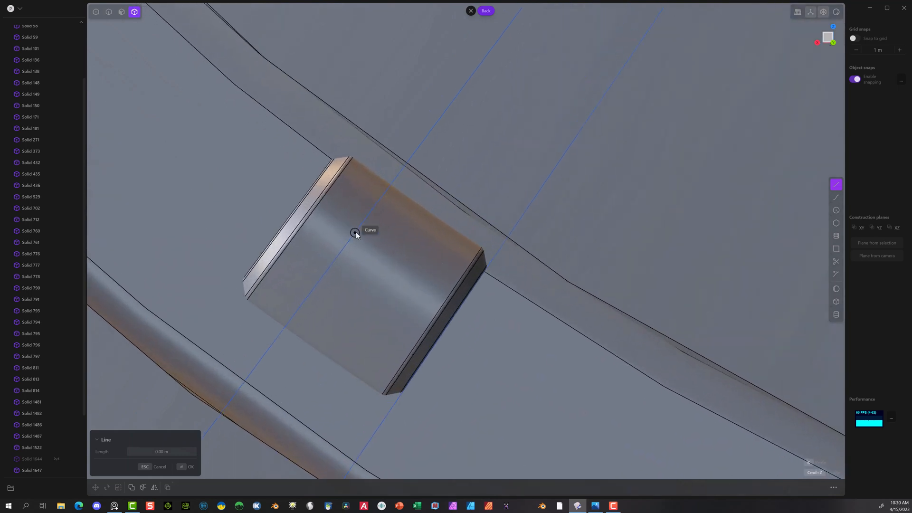
pyautogui.click(351, 218)
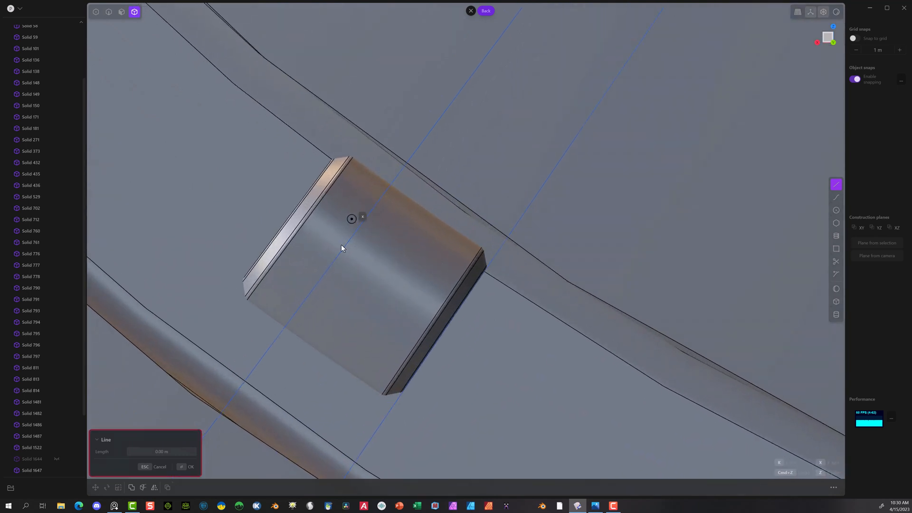
pyautogui.click(302, 291)
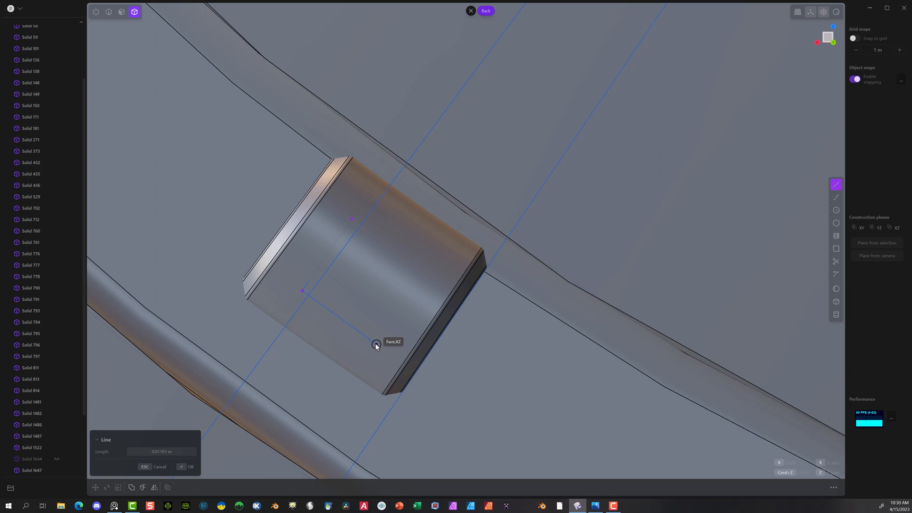
pyautogui.click(375, 343)
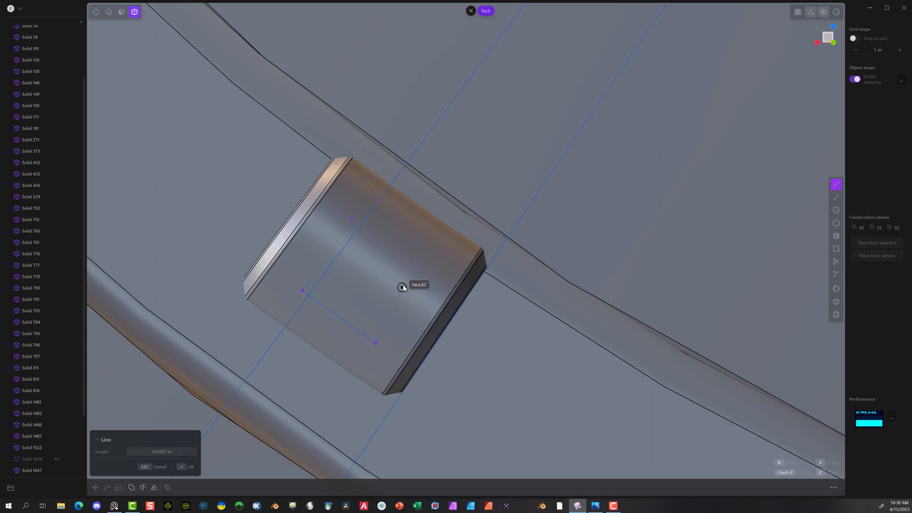
pyautogui.click(426, 269)
pyautogui.click(351, 220)
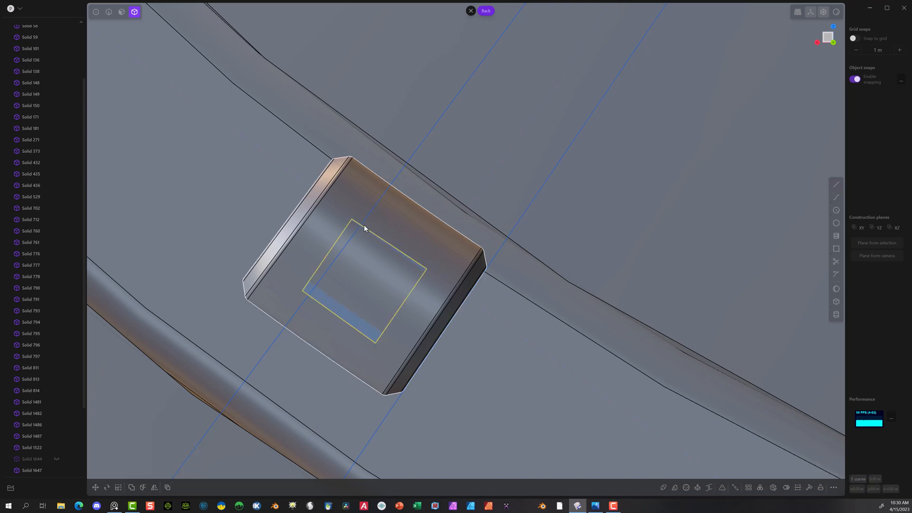
# Step: Extrude the closed outline's region into a long bar passing through the upper-left collar
pyautogui.scroll(-9, 368, 281)
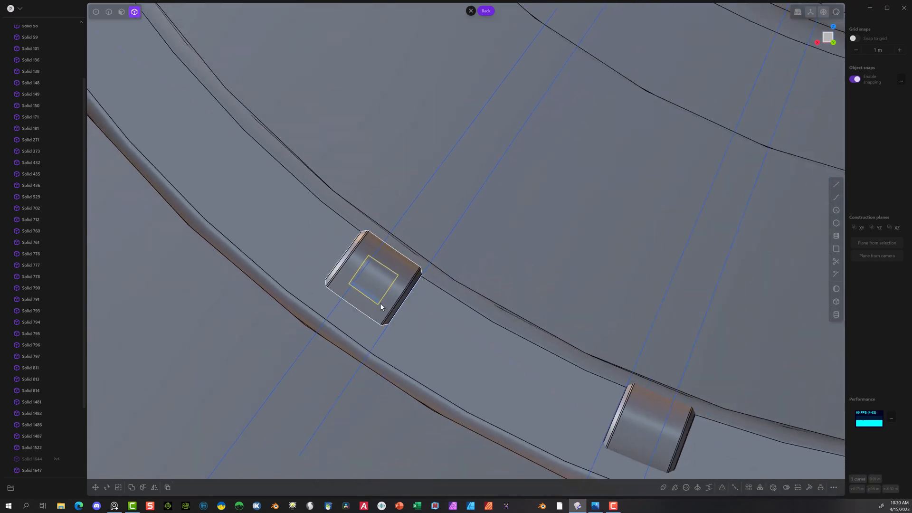
pyautogui.moveTo(381, 306); pyautogui.dragTo(475, 332, button='middle')
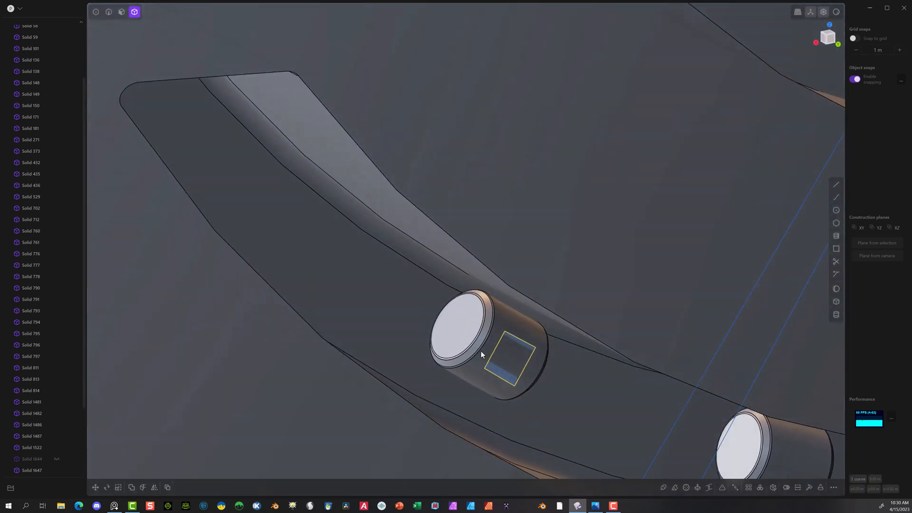
pyautogui.click(124, 13)
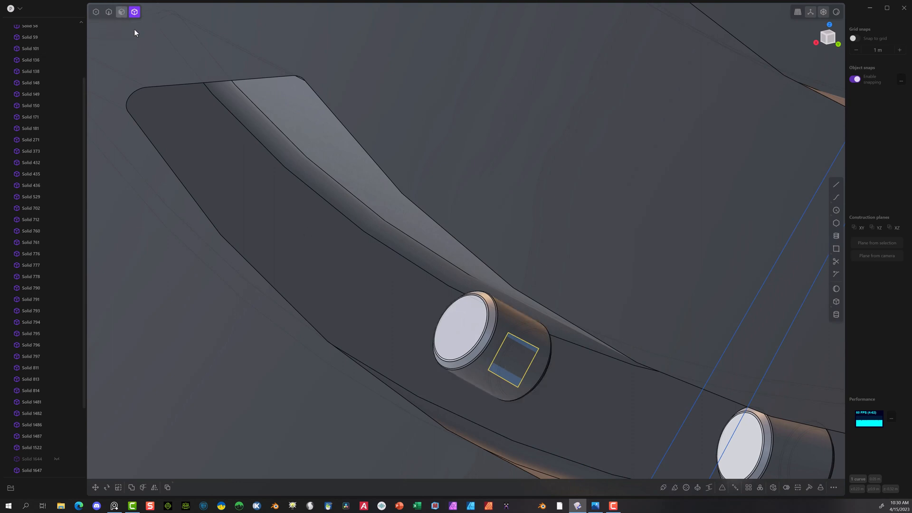
pyautogui.click(508, 378)
pyautogui.press('e')
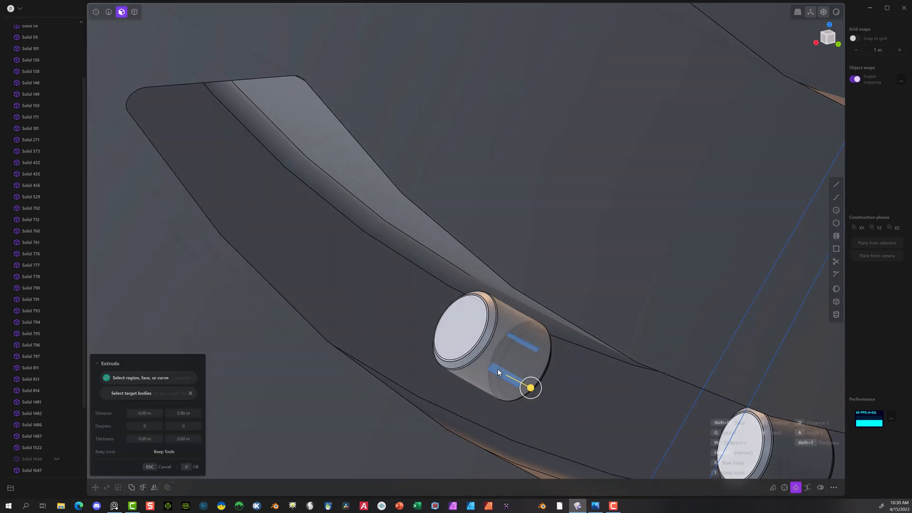
pyautogui.moveTo(530, 387); pyautogui.dragTo(412, 307)
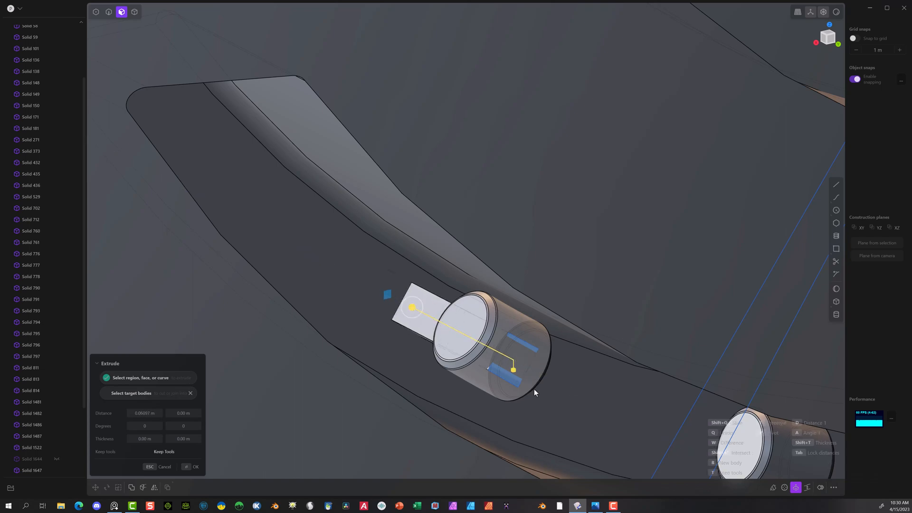
pyautogui.click(185, 467)
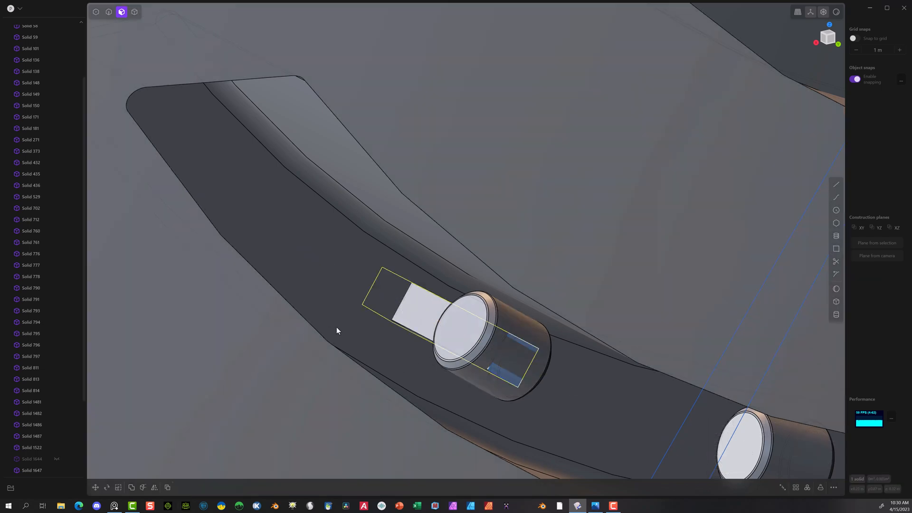
# Step: Delete all the leftover construction curves, from Curve 1653 through Curve 1686
pyautogui.moveTo(336, 330); pyautogui.dragTo(458, 392, button='middle')
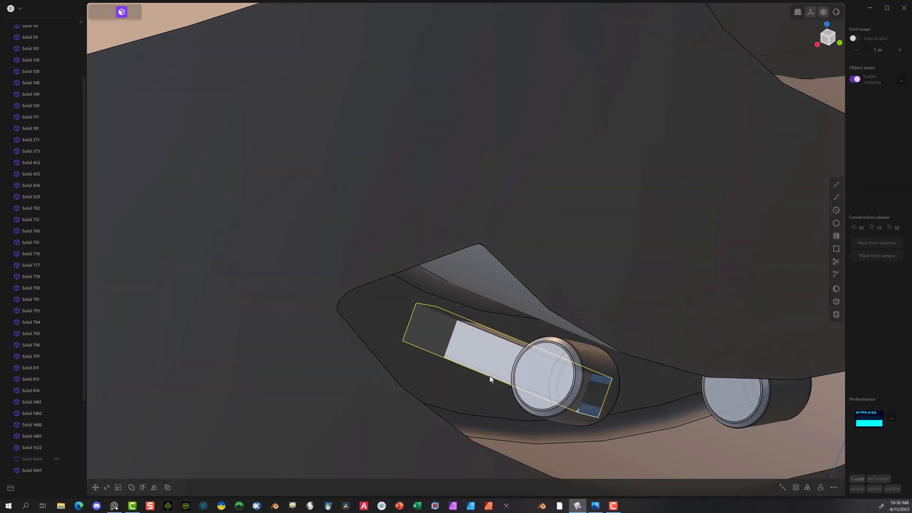
pyautogui.click(489, 376)
pyautogui.scroll(-3, 66, 403)
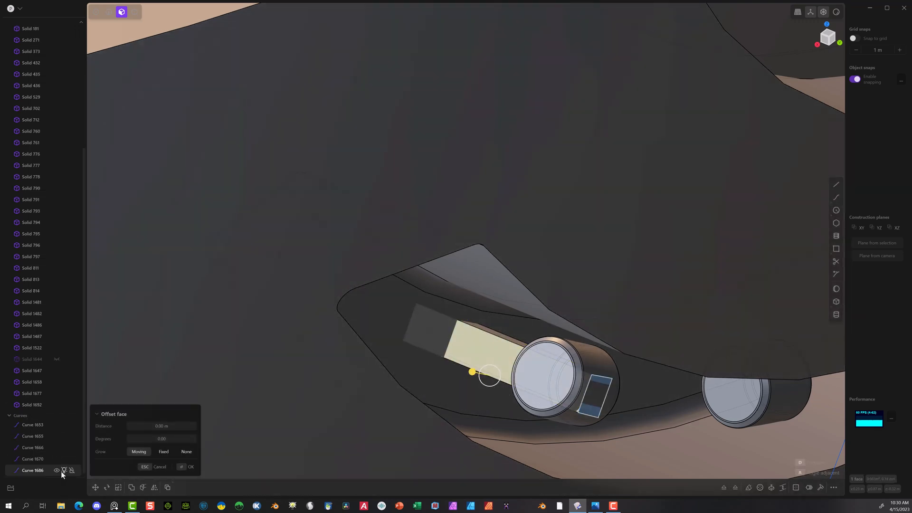
pyautogui.click(33, 470)
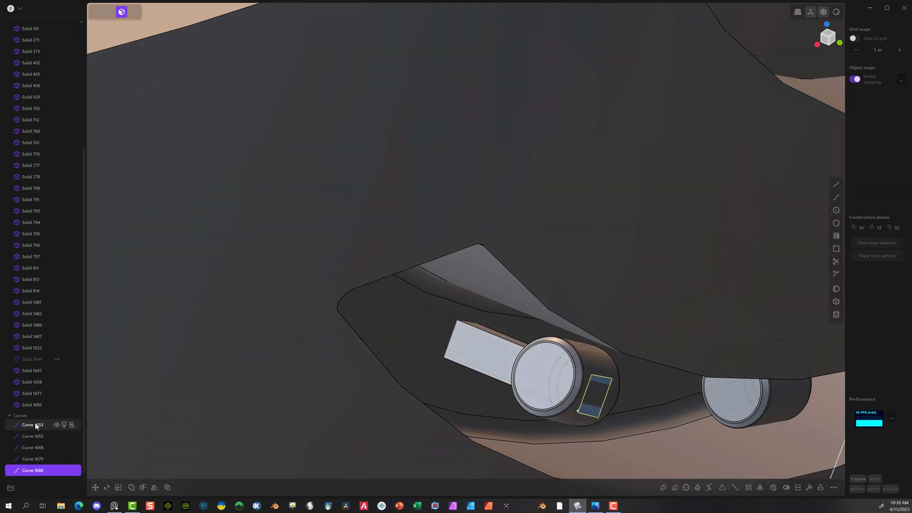
pyautogui.keyDown('shift'); pyautogui.click(35, 424); pyautogui.keyUp('shift')
pyautogui.press('Delete')
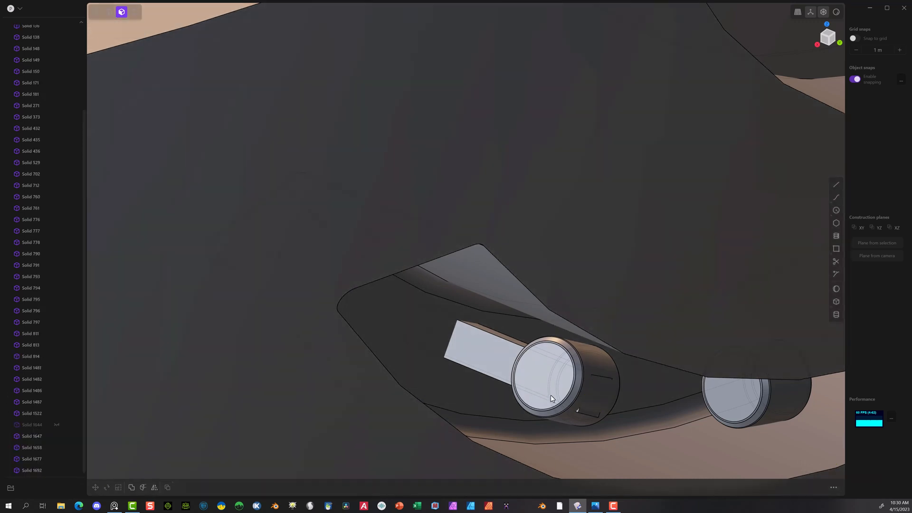
# Step: Offset the bar's rear end face inward by about 0.0187 m so the bar stays inside the collar
pyautogui.click(595, 416)
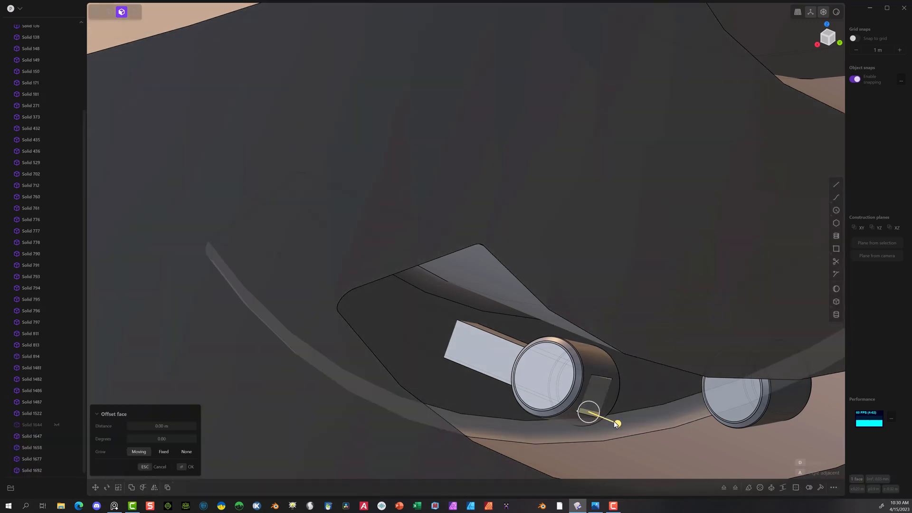
pyautogui.moveTo(616, 422); pyautogui.dragTo(574, 407)
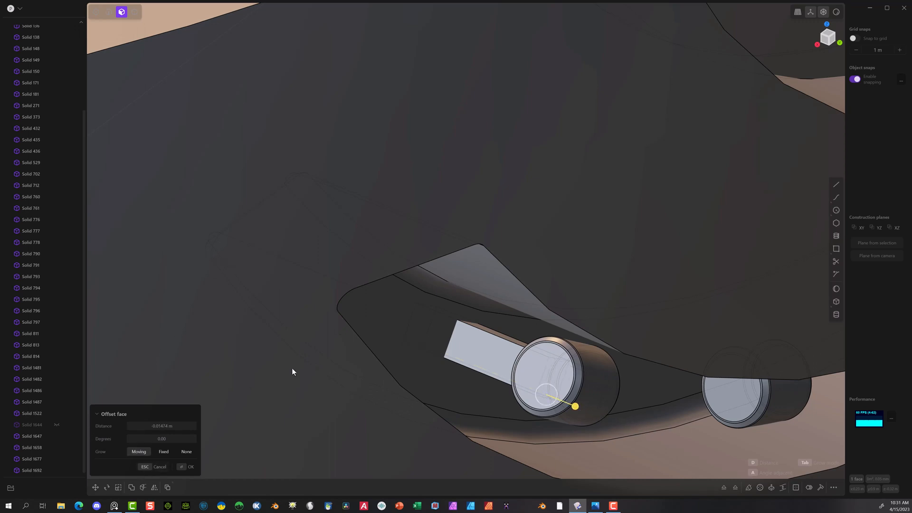
pyautogui.click(181, 465)
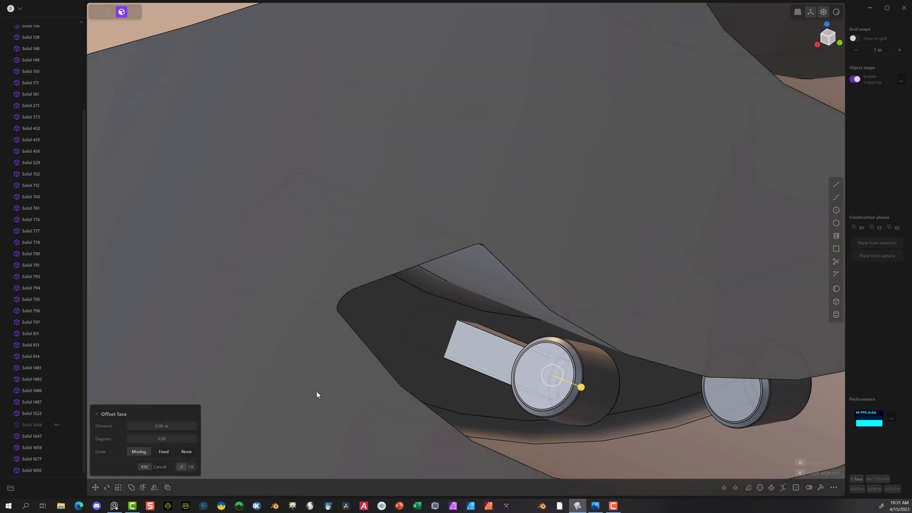
pyautogui.click(416, 331)
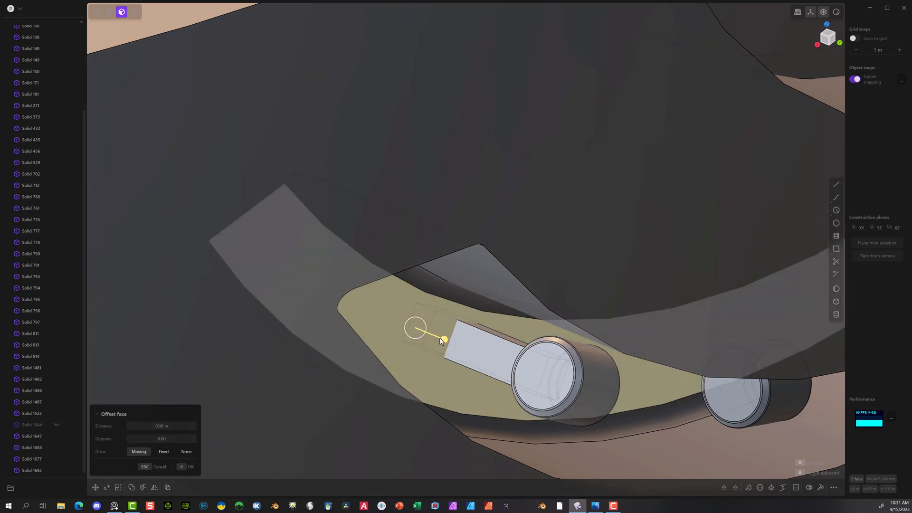
pyautogui.moveTo(442, 339); pyautogui.dragTo(451, 342)
pyautogui.press('Escape')
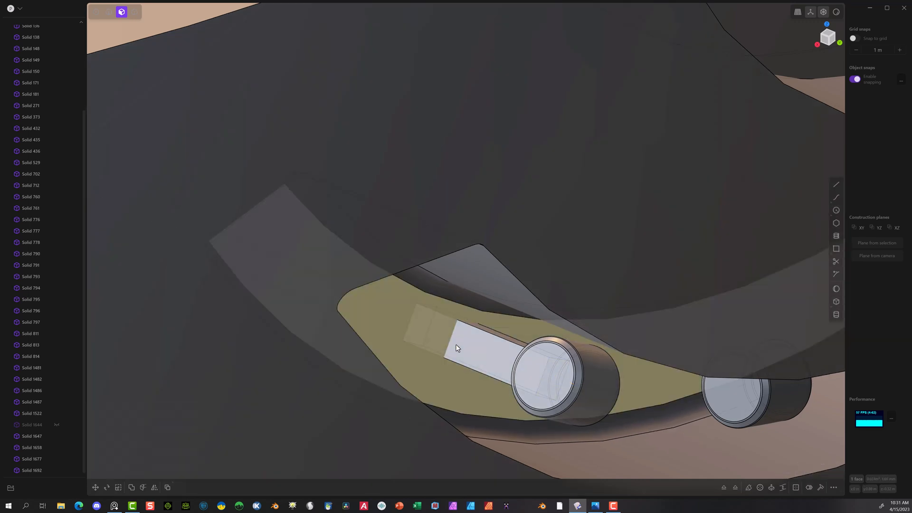
pyautogui.click(420, 397)
pyautogui.moveTo(375, 373); pyautogui.dragTo(417, 411, button='middle')
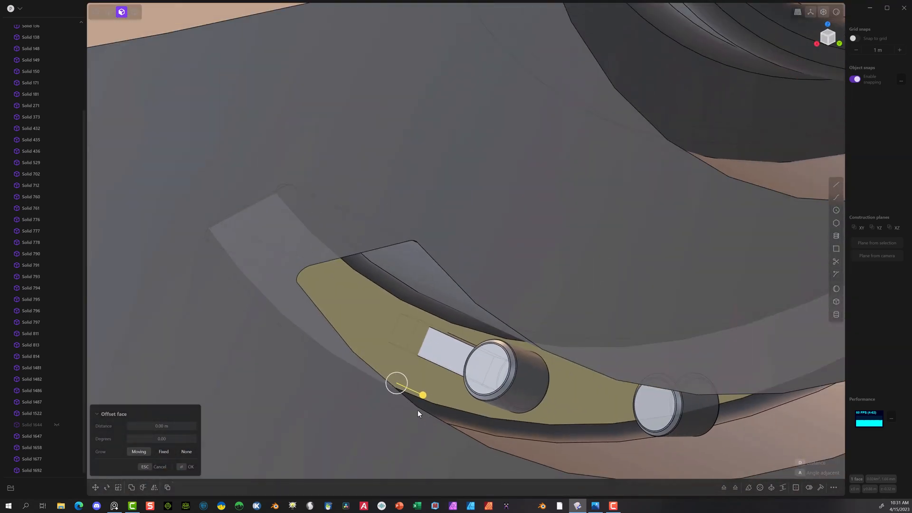
pyautogui.scroll(-8, 418, 413)
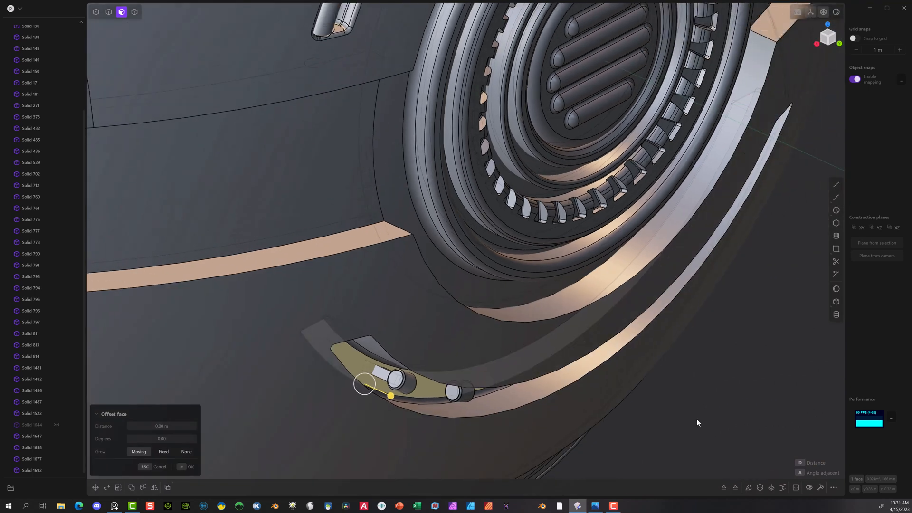
pyautogui.click(697, 420)
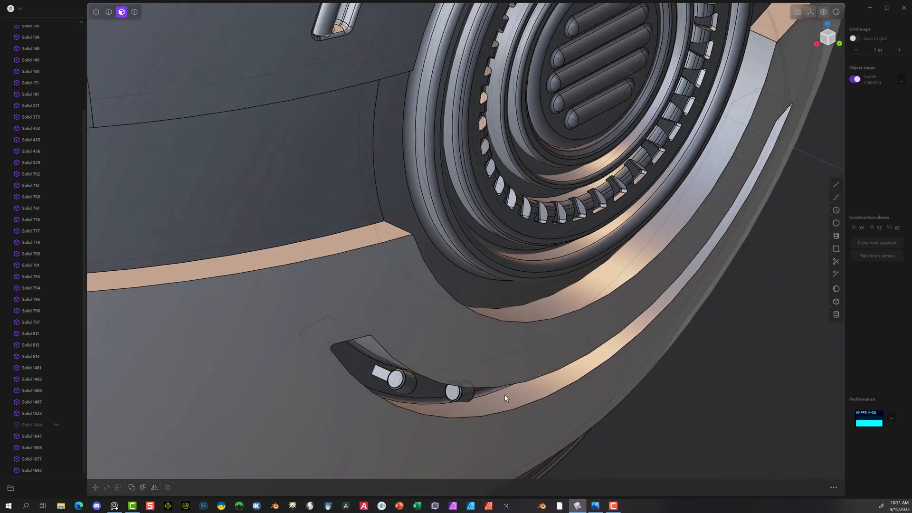
# Step: Hide the large outer shell body around the groove that holds the two collars
pyautogui.click(135, 12)
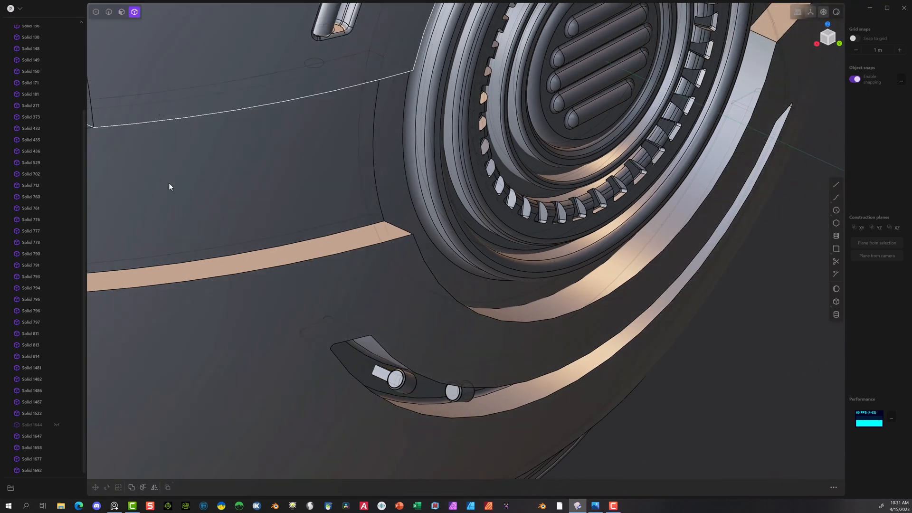
pyautogui.click(236, 387)
pyautogui.press('h')
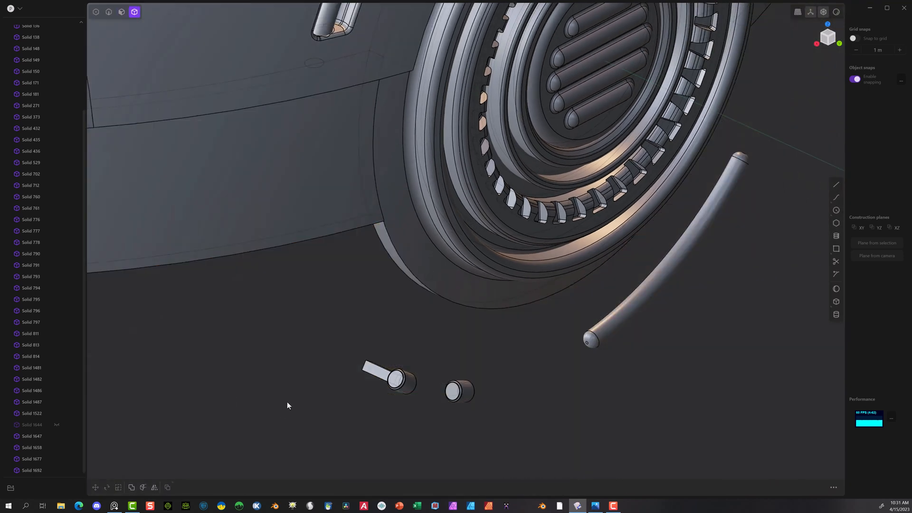
# Step: Offset the bar's free end face toward the collar by about 0.013 m to shorten the bar
pyautogui.moveTo(287, 405); pyautogui.dragTo(432, 360, button='middle')
pyautogui.scroll(3, 568, 350)
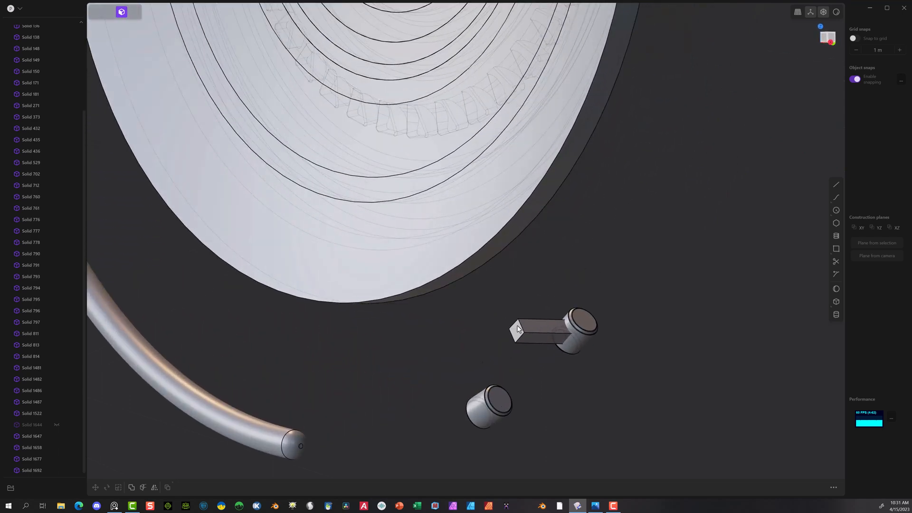
pyautogui.moveTo(516, 334); pyautogui.dragTo(505, 332)
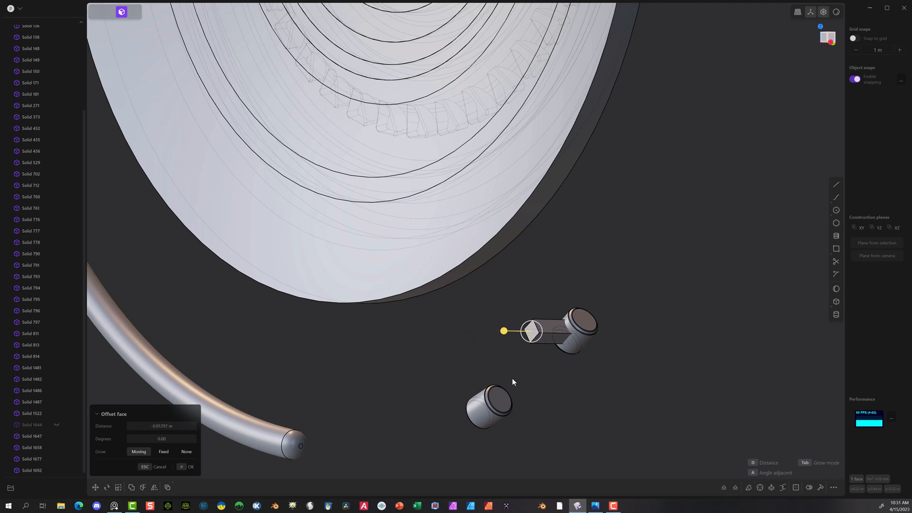
pyautogui.click(183, 468)
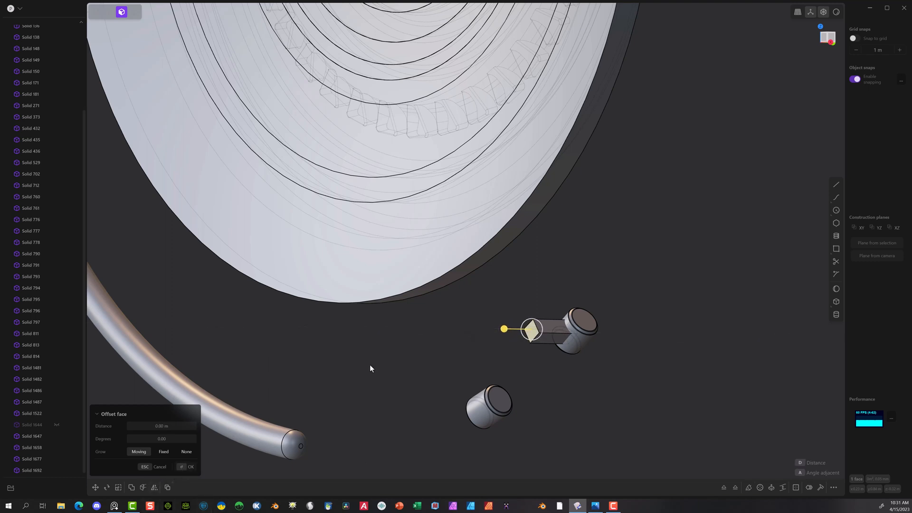
pyautogui.click(112, 15)
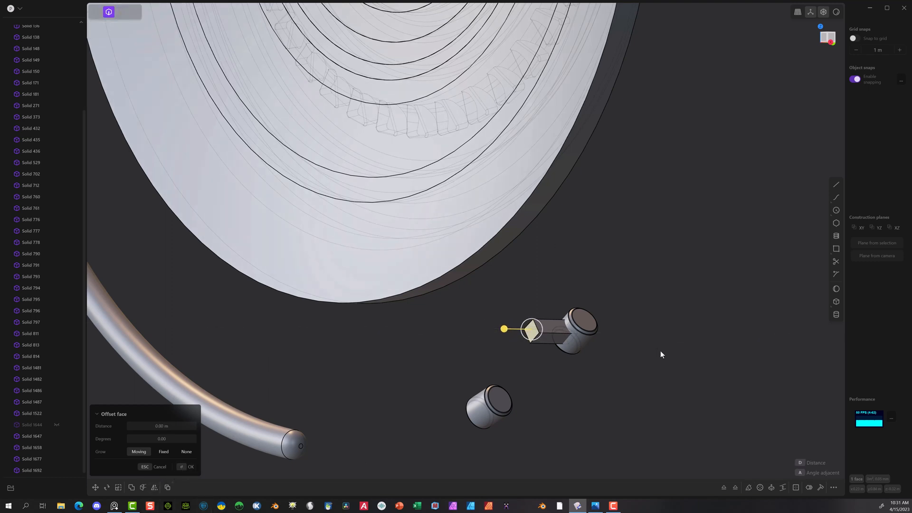
pyautogui.click(184, 467)
# Step: Fillet the four long edges of the connector bar with a distance of about 0.0015 m
pyautogui.click(549, 326)
pyautogui.press('f')
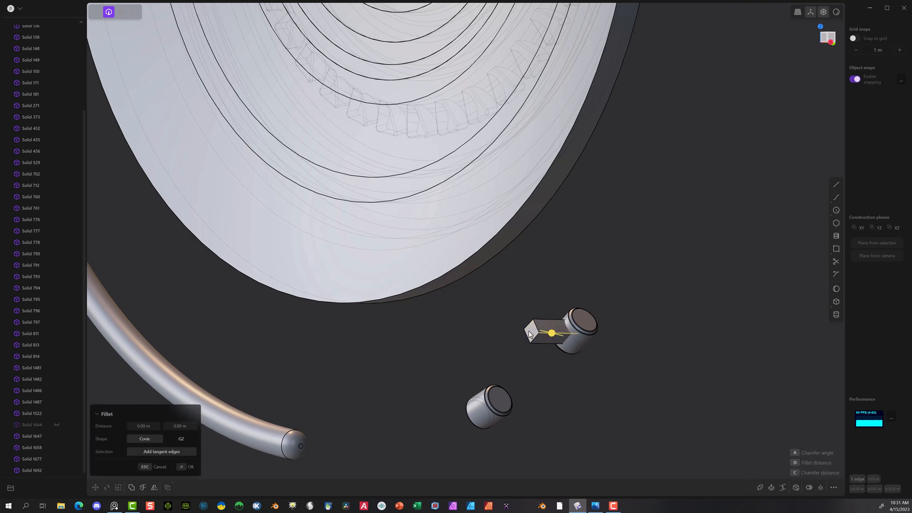
pyautogui.click(527, 329)
pyautogui.click(542, 319)
pyautogui.click(541, 345)
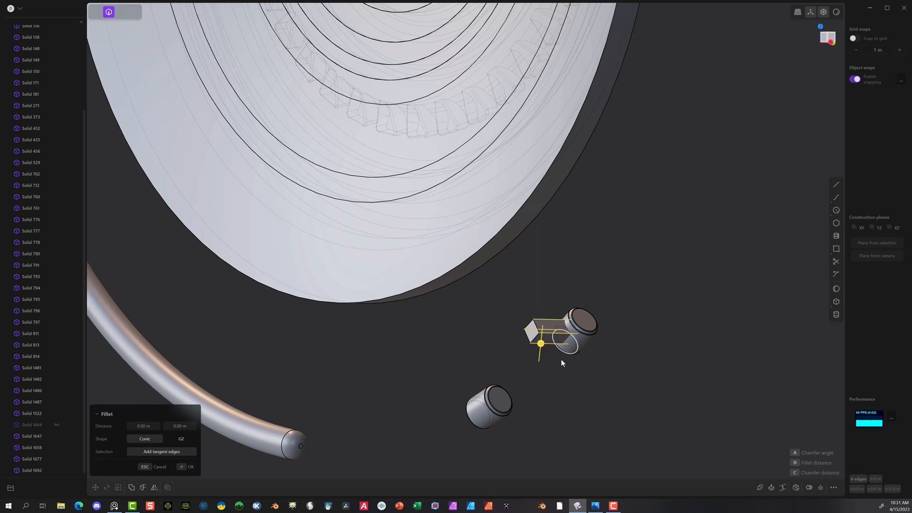
pyautogui.scroll(5, 542, 345)
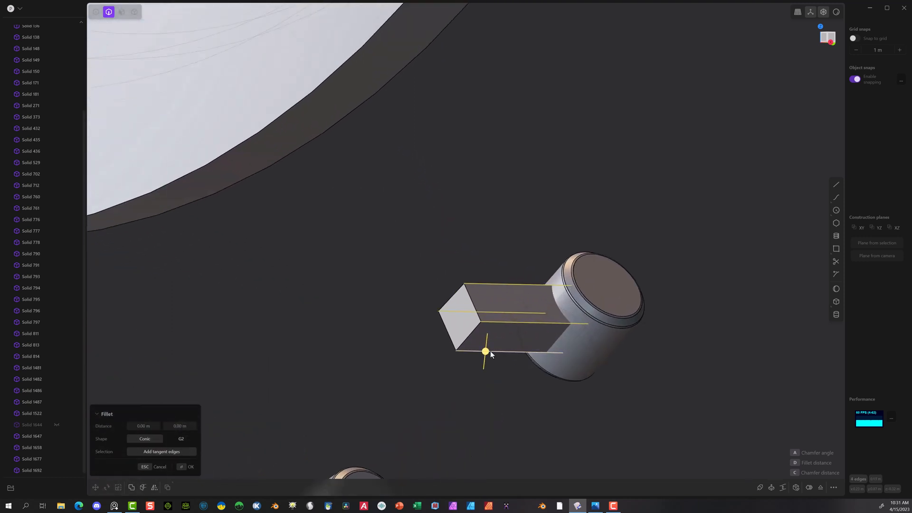
pyautogui.moveTo(490, 354)
pyautogui.mouseDown()
pyautogui.moveTo(498, 351)
pyautogui.moveTo(489, 361)
pyautogui.mouseUp()
pyautogui.scroll(-5, 641, 321)
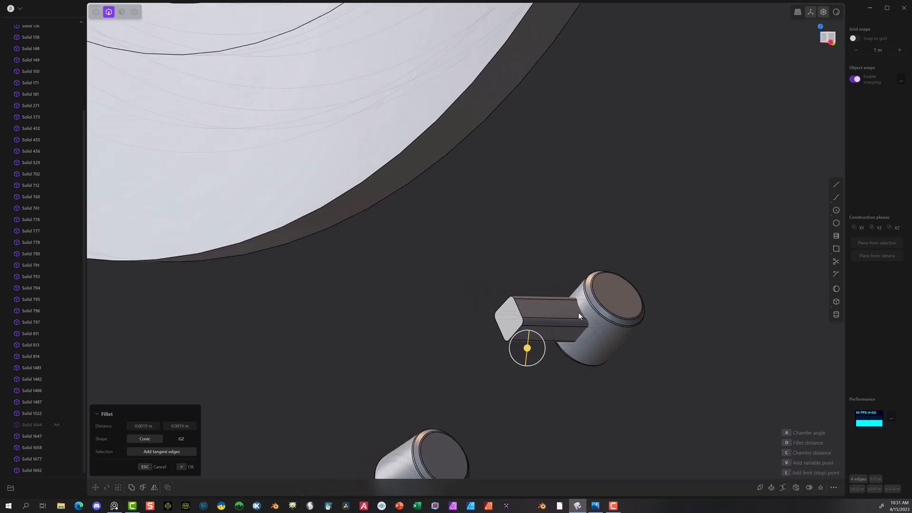
pyautogui.click(181, 465)
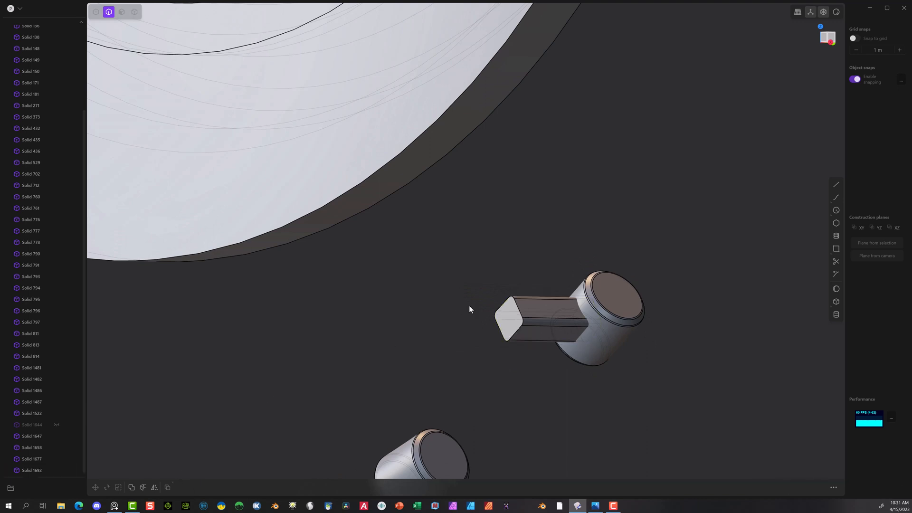
# Step: Boolean-union the filleted bar with the collar it enters, making them one body
pyautogui.click(135, 12)
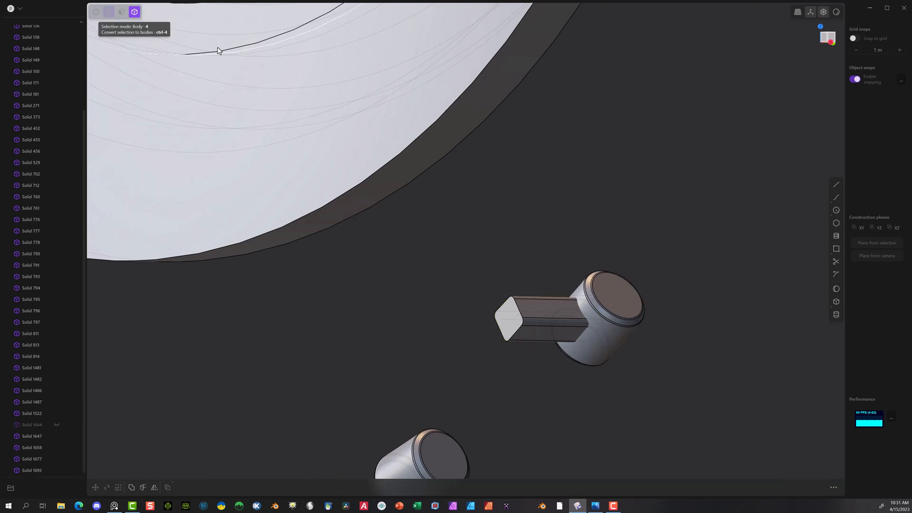
pyautogui.click(531, 326)
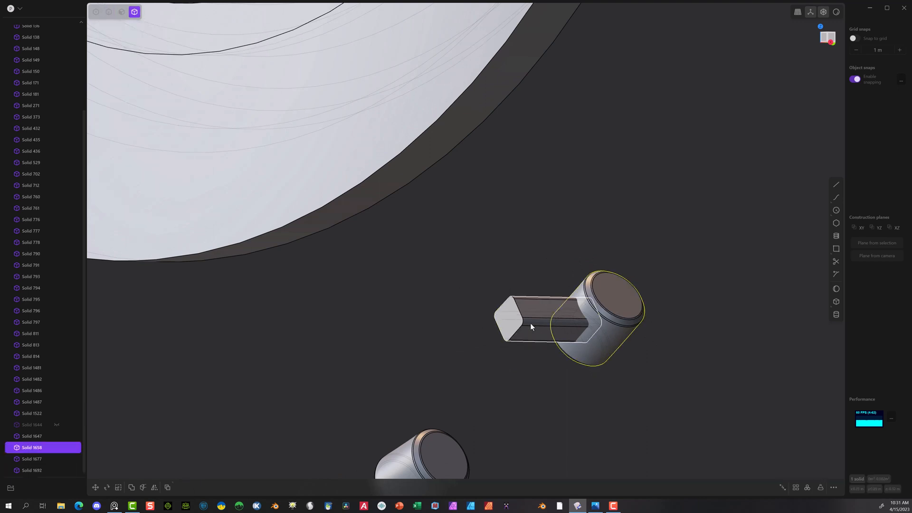
pyautogui.click(531, 323)
pyautogui.press('b')
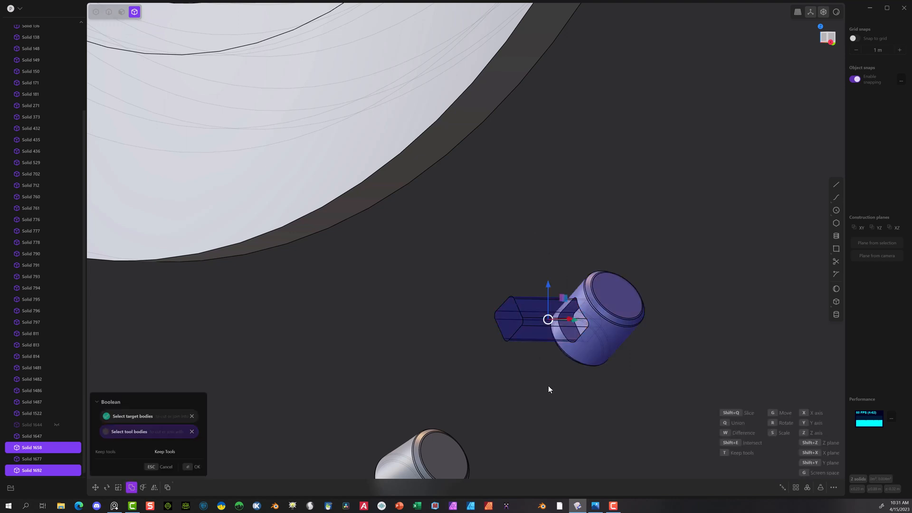
pyautogui.click(182, 470)
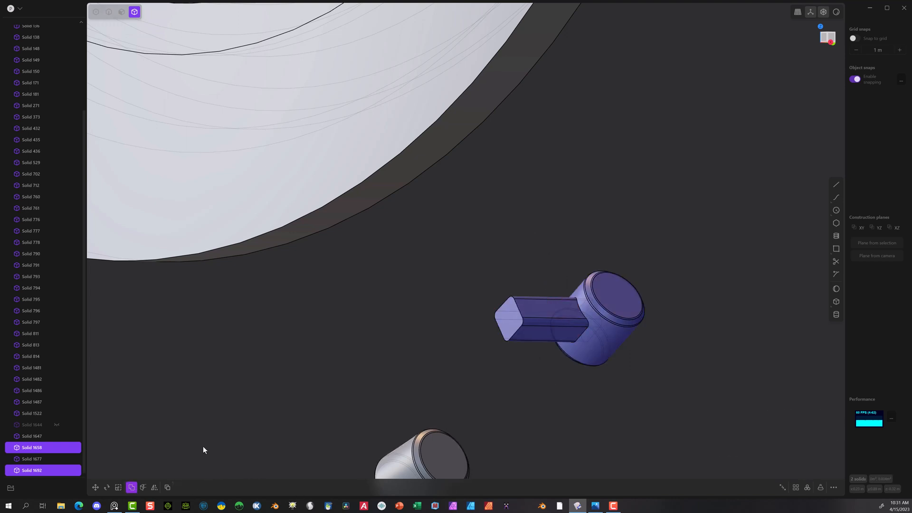
# Step: Delete the second collar, the one without a connector bar
pyautogui.moveTo(636, 263); pyautogui.dragTo(445, 415, button='middle')
pyautogui.click(445, 421)
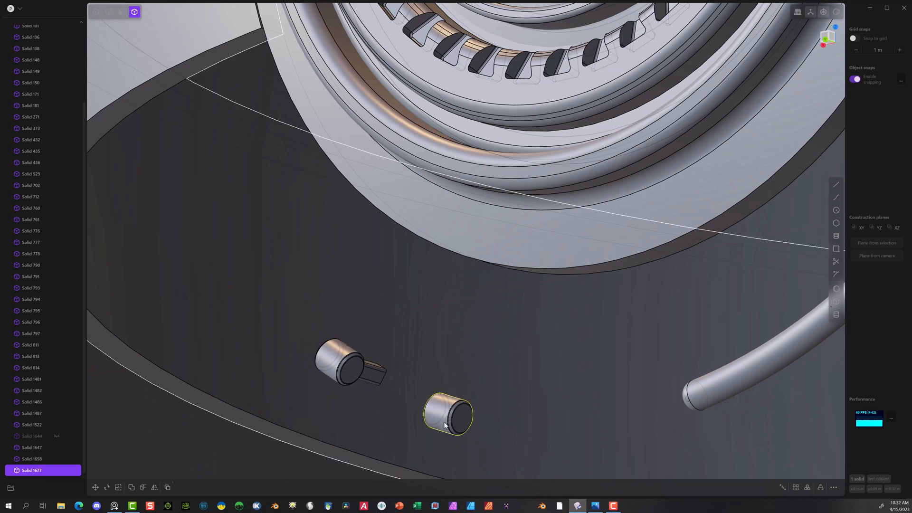
pyautogui.press('Delete')
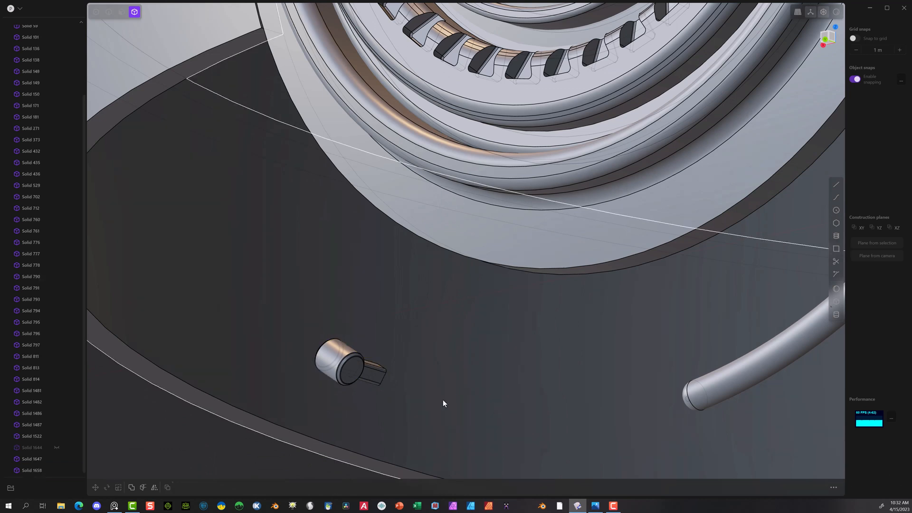
# Step: Select the collar with the bar and unhide the curved segment Solid 1644 in the Back view
pyautogui.click(364, 376)
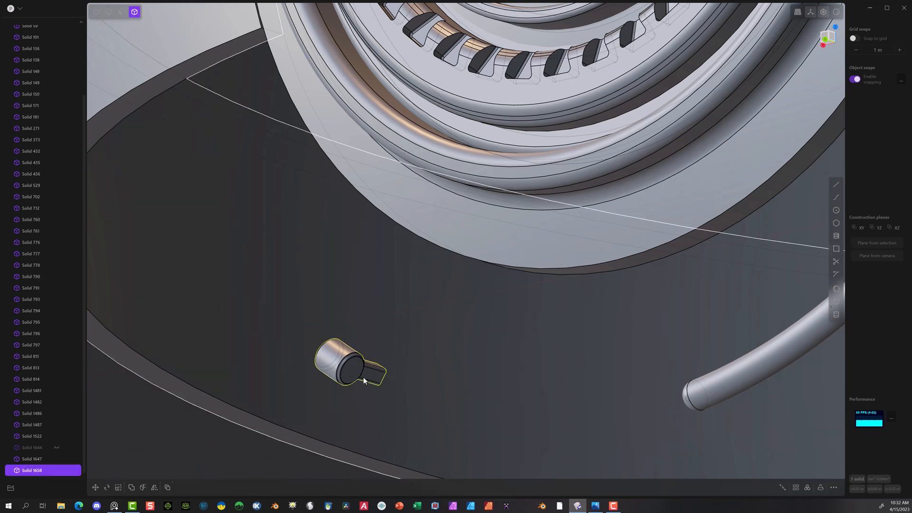
pyautogui.click(825, 39)
pyautogui.scroll(-6, 460, 405)
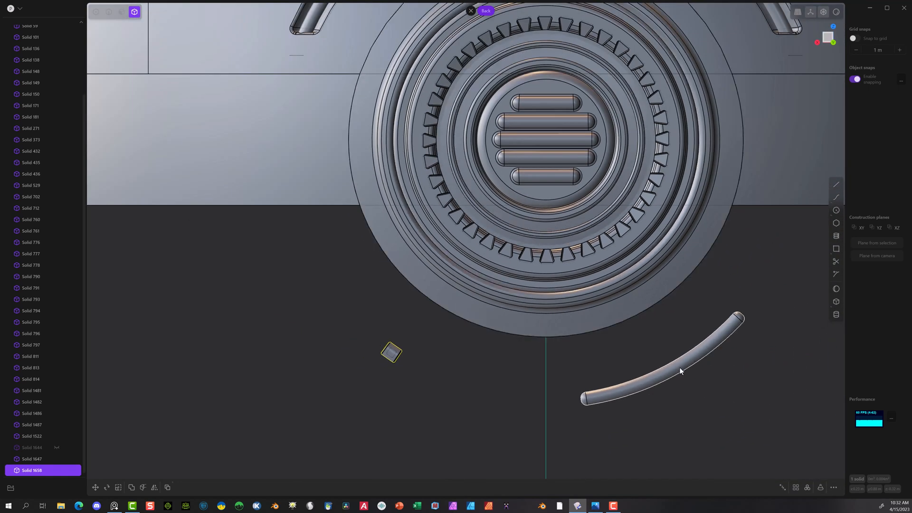
pyautogui.click(56, 447)
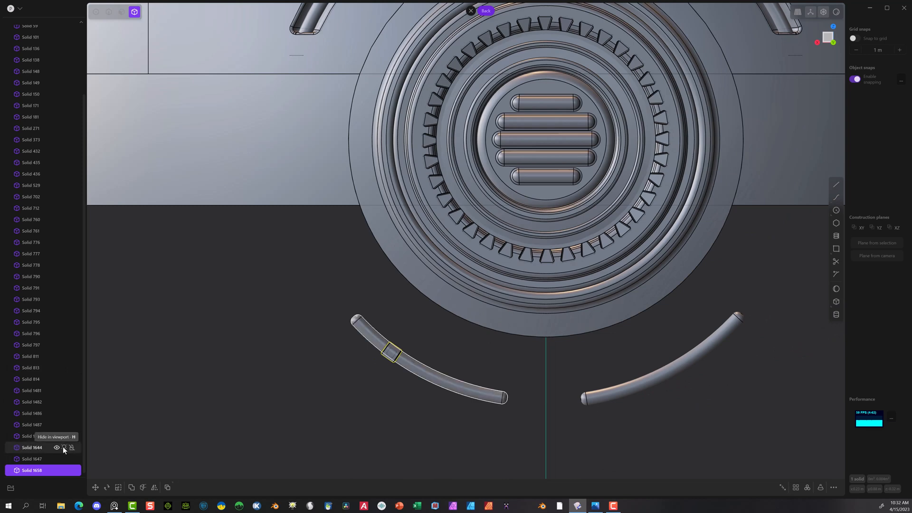
pyautogui.scroll(4, 376, 348)
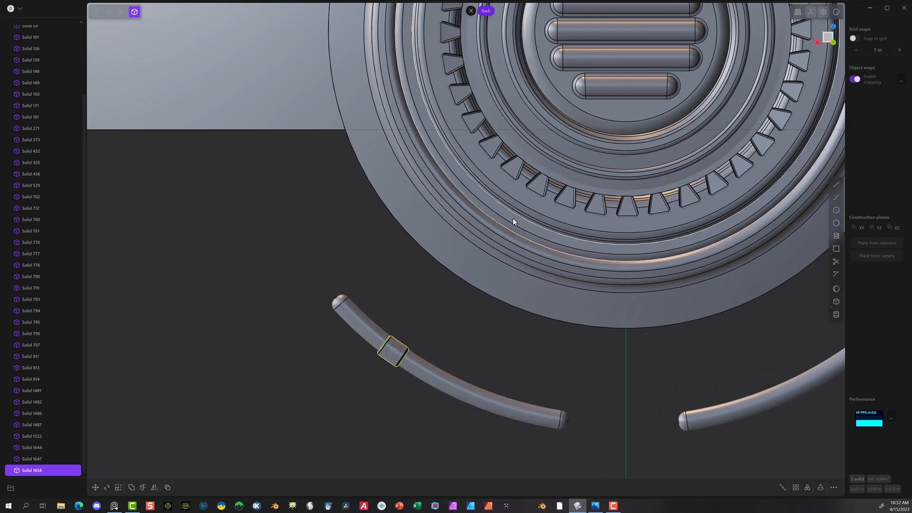
pyautogui.press('g')
pyautogui.scroll(-3, 606, 110)
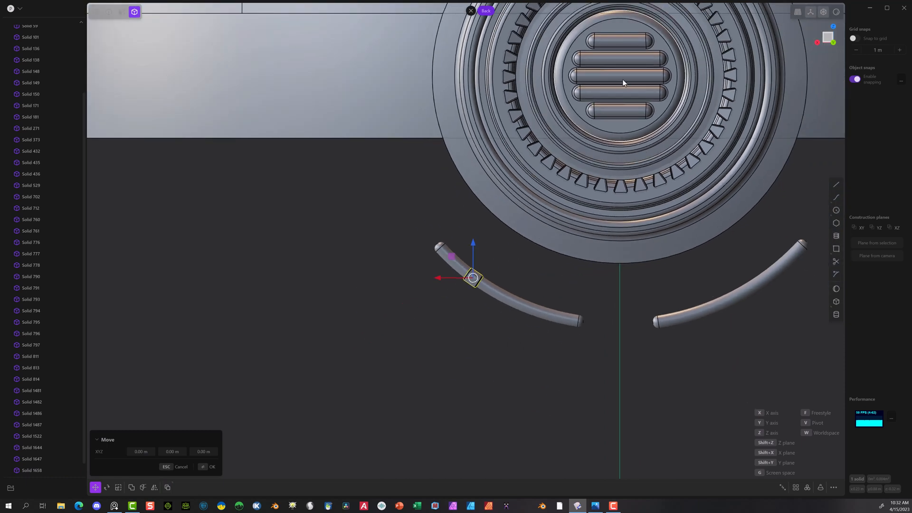
pyautogui.press('f')
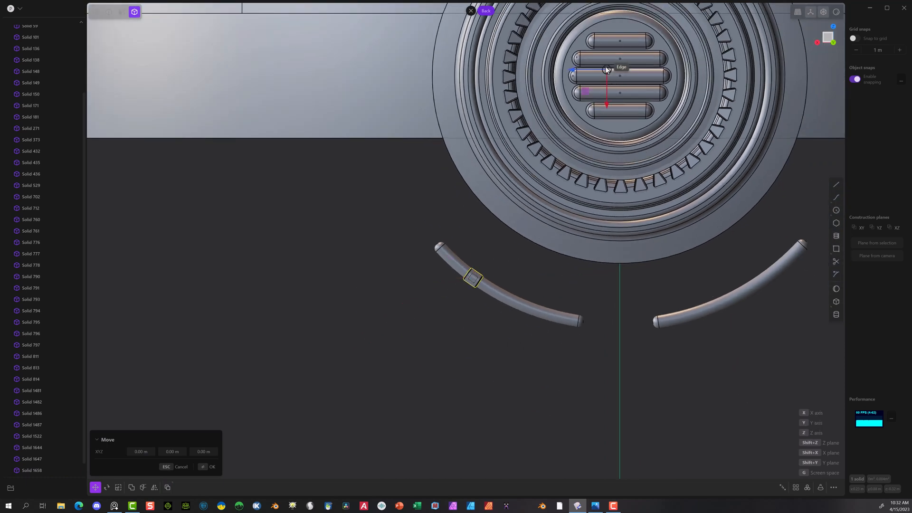
pyautogui.click(621, 76)
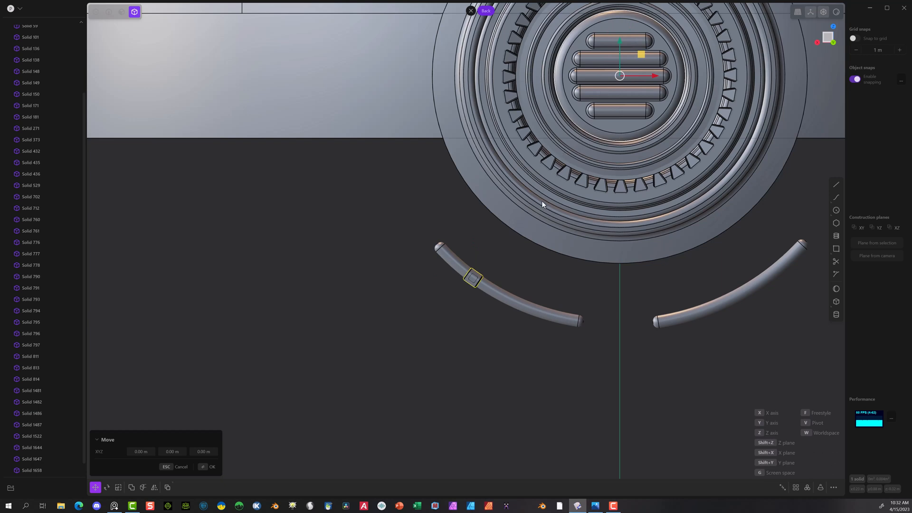
pyautogui.press('r')
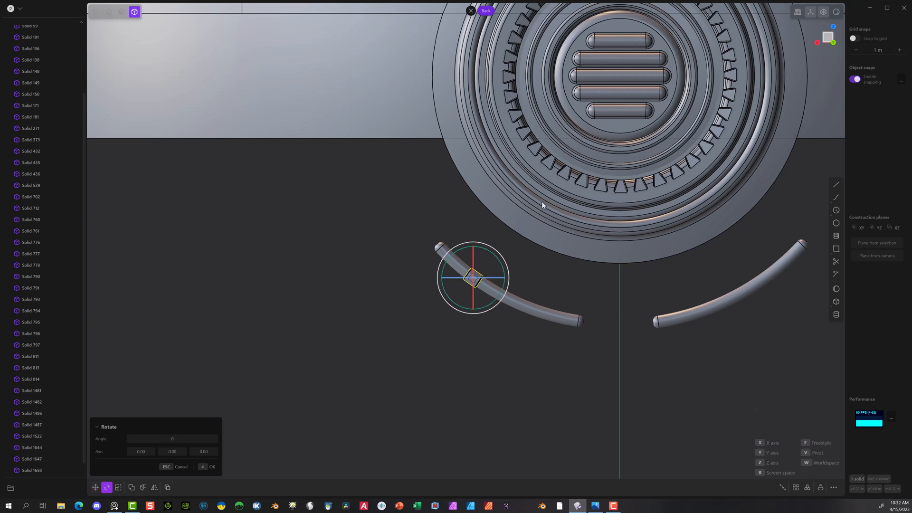
pyautogui.press('f')
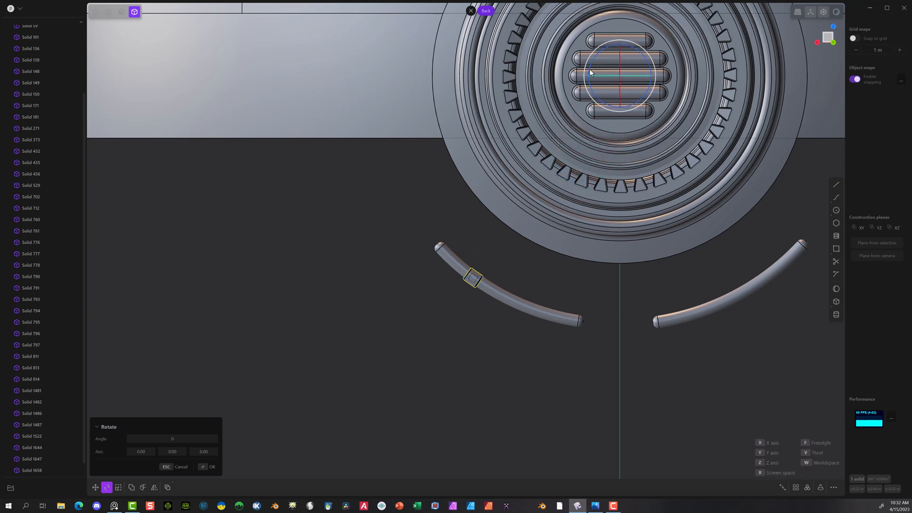
pyautogui.click(621, 76)
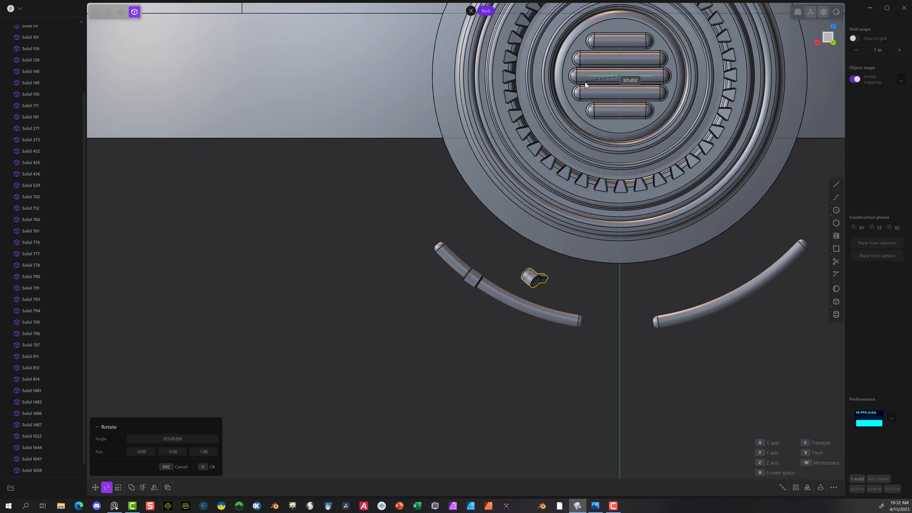
pyautogui.press('Escape')
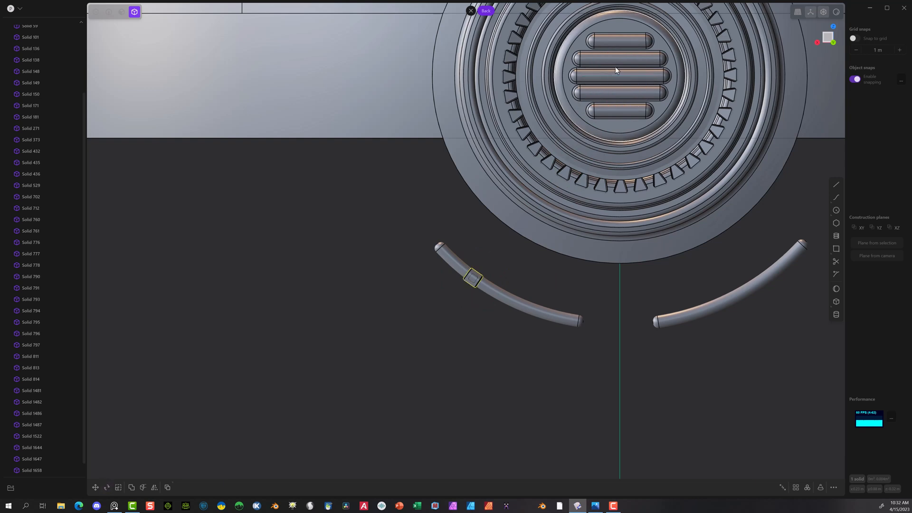
# Step: Rotate a copy of the collar along the curved segment by about 16.2°, pivoting around the centre of the round grille
pyautogui.press('r')
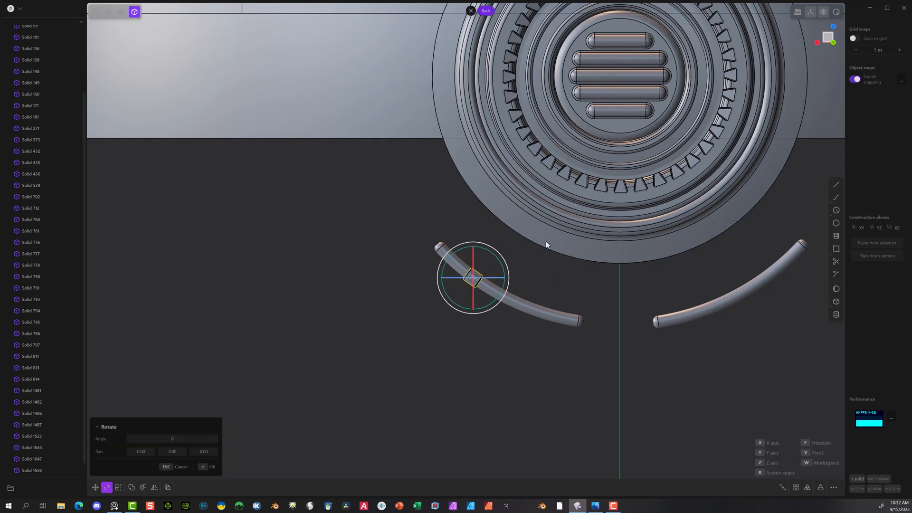
pyautogui.press('v')
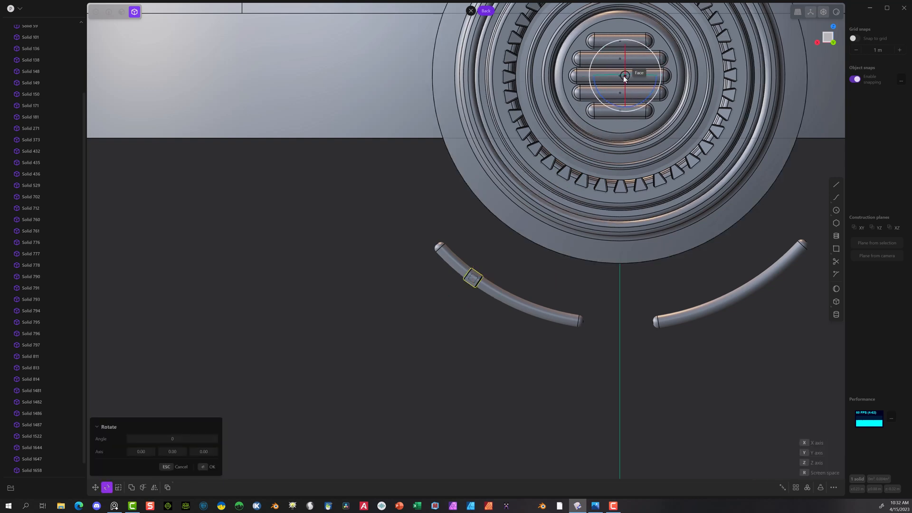
pyautogui.click(620, 75)
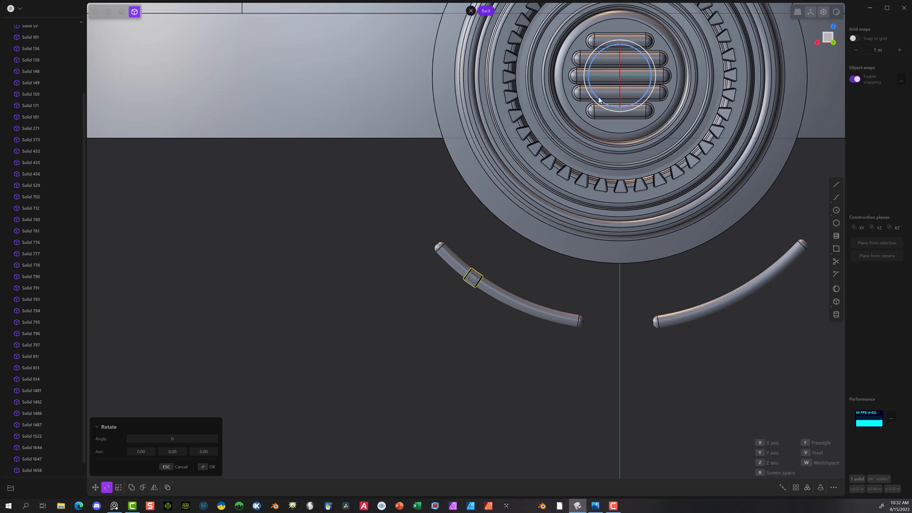
pyautogui.moveTo(599, 99); pyautogui.dragTo(609, 101)
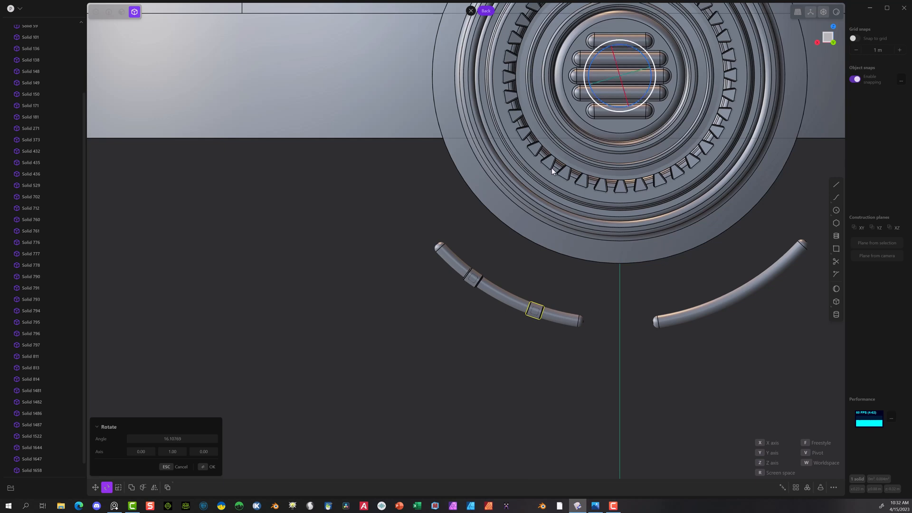
pyautogui.click(208, 466)
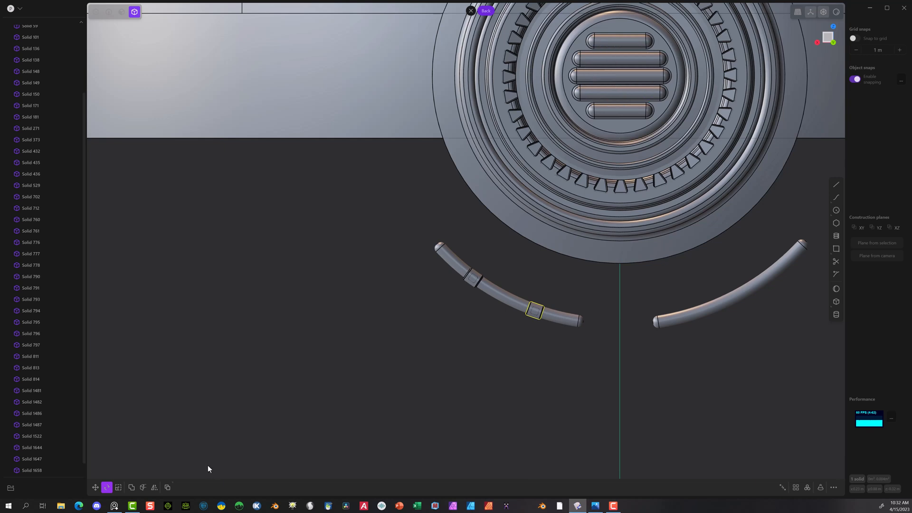
# Step: Examine how the two collars fit around the left curved segment, close up and from the side
pyautogui.click(473, 279)
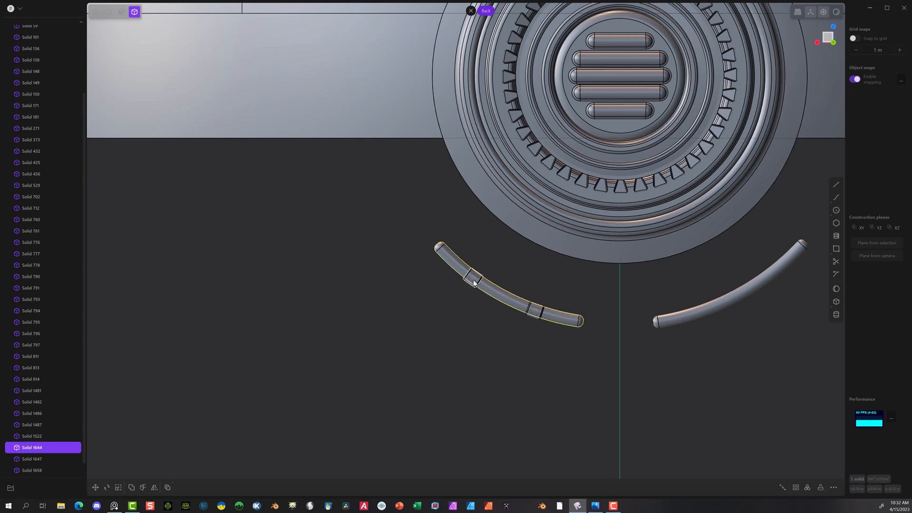
pyautogui.scroll(3, 469, 302)
pyautogui.click(458, 309)
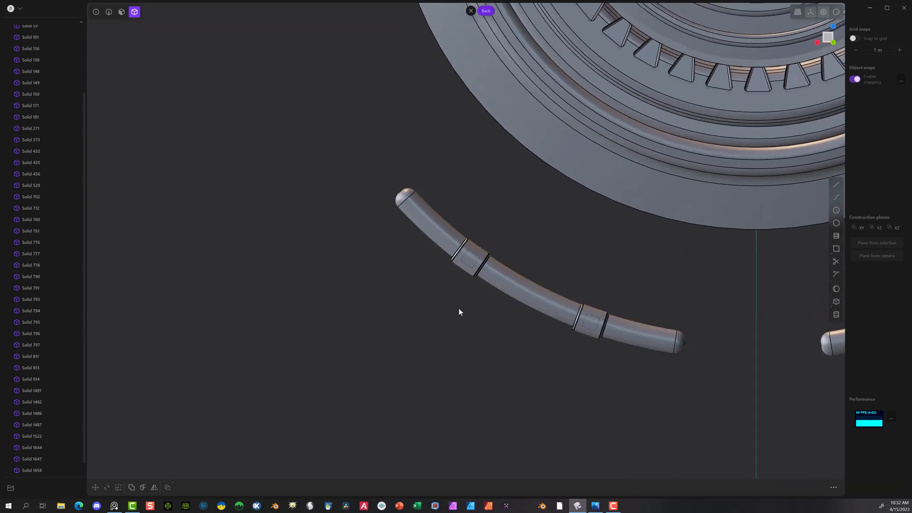
pyautogui.click(473, 270)
pyautogui.click(426, 226)
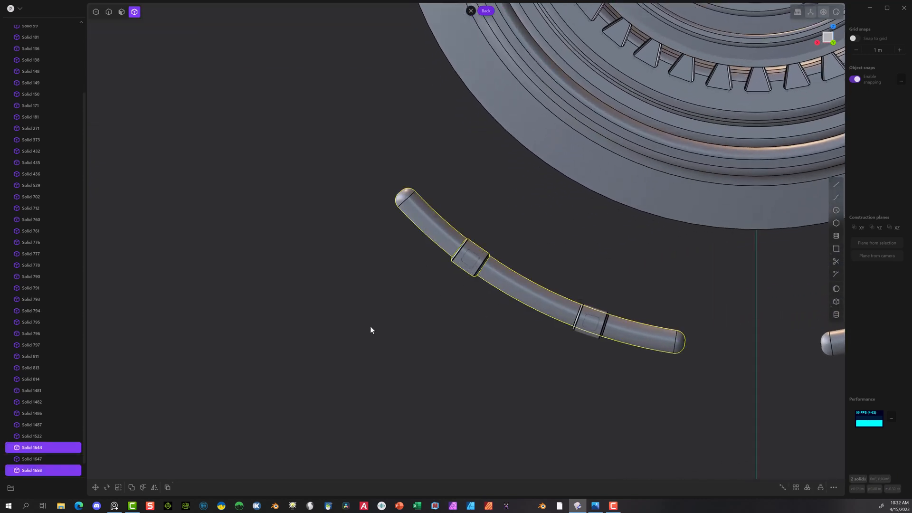
pyautogui.scroll(5, 471, 236)
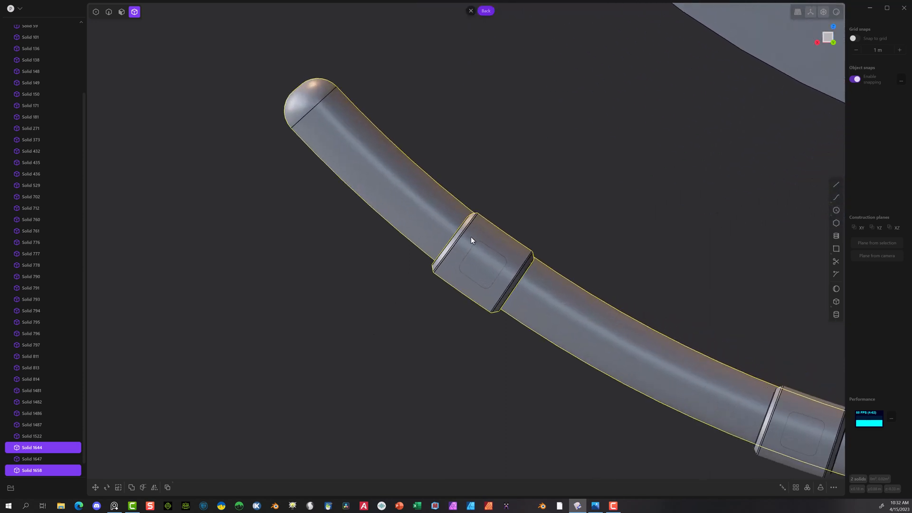
pyautogui.moveTo(471, 237); pyautogui.dragTo(553, 299, button='middle')
pyautogui.click(562, 297)
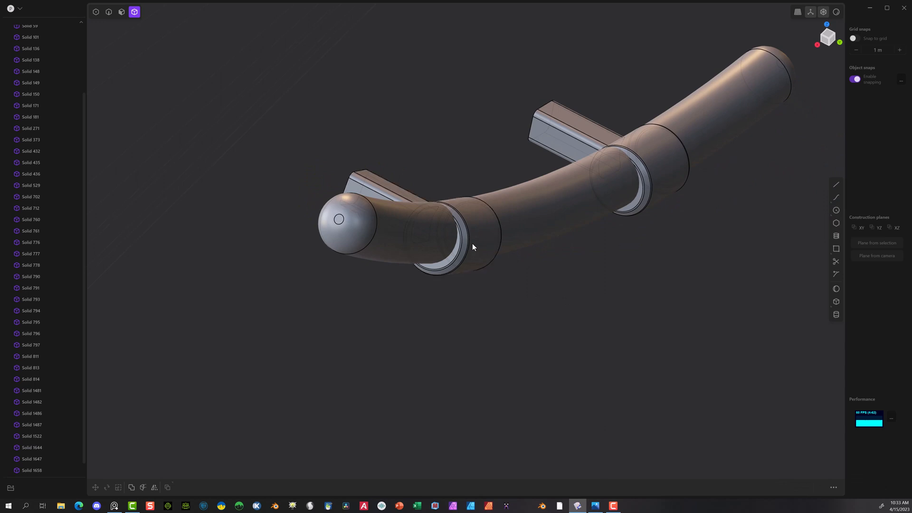
# Step: Move the outer collar with its bar about -0.00162 m in Y and 0.00176 m in Z to centre it on the curved segment
pyautogui.click(472, 247)
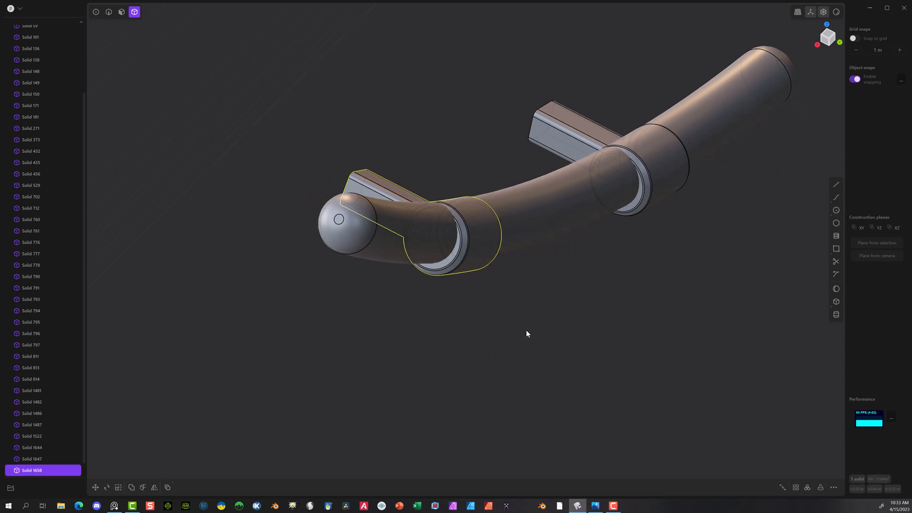
pyautogui.press('g')
pyautogui.moveTo(419, 195); pyautogui.dragTo(419, 191)
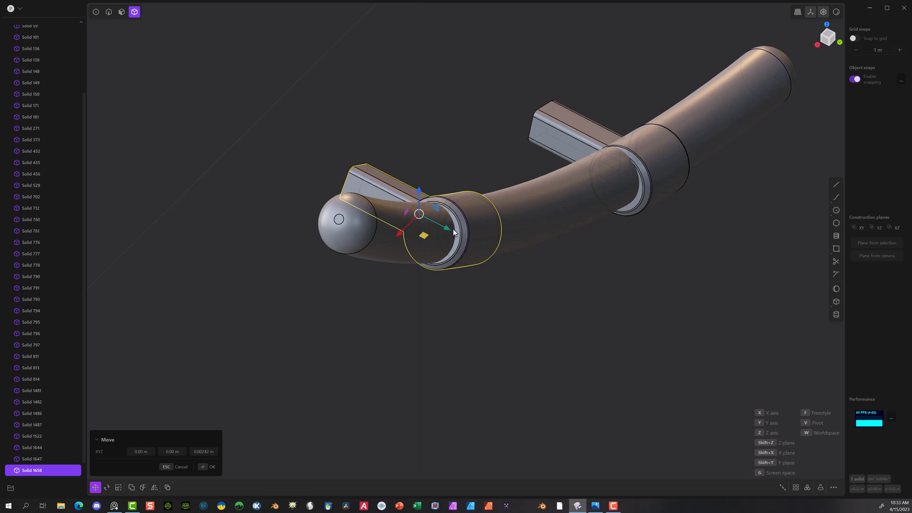
pyautogui.moveTo(447, 229); pyautogui.dragTo(443, 227)
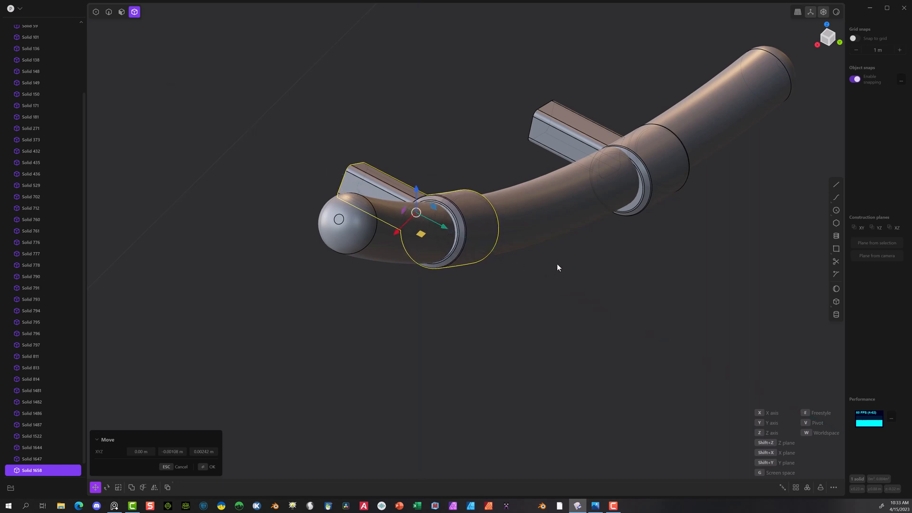
pyautogui.moveTo(557, 267); pyautogui.dragTo(409, 245, button='middle')
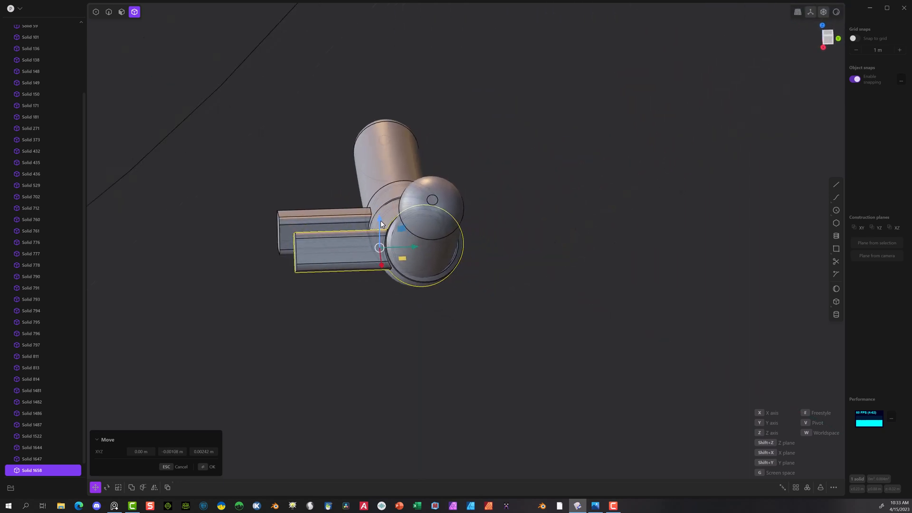
pyautogui.moveTo(380, 224); pyautogui.dragTo(412, 247)
pyautogui.moveTo(480, 242); pyautogui.dragTo(494, 214, button='middle')
pyautogui.moveTo(579, 226); pyautogui.dragTo(599, 278, button='middle')
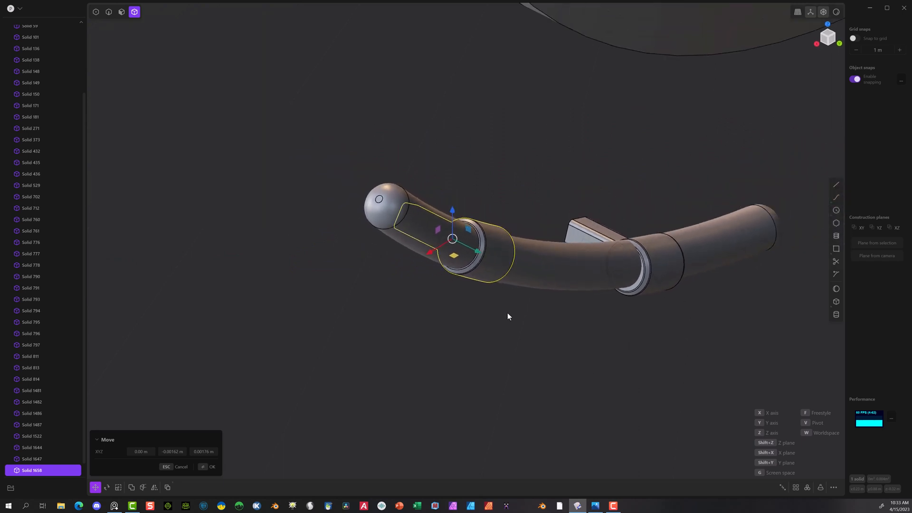
pyautogui.click(205, 467)
# Step: Delete the other collar and its connector bar from the curved segment
pyautogui.click(475, 322)
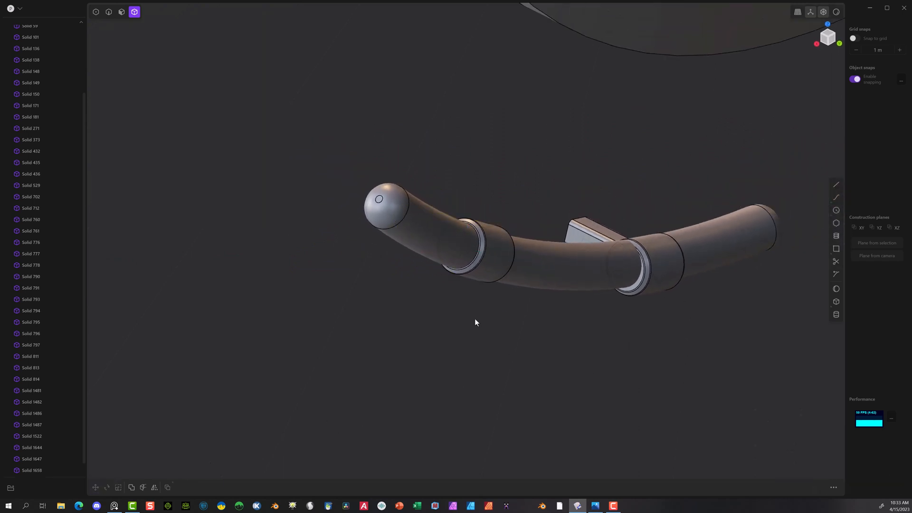
pyautogui.click(590, 223)
pyautogui.press('Delete')
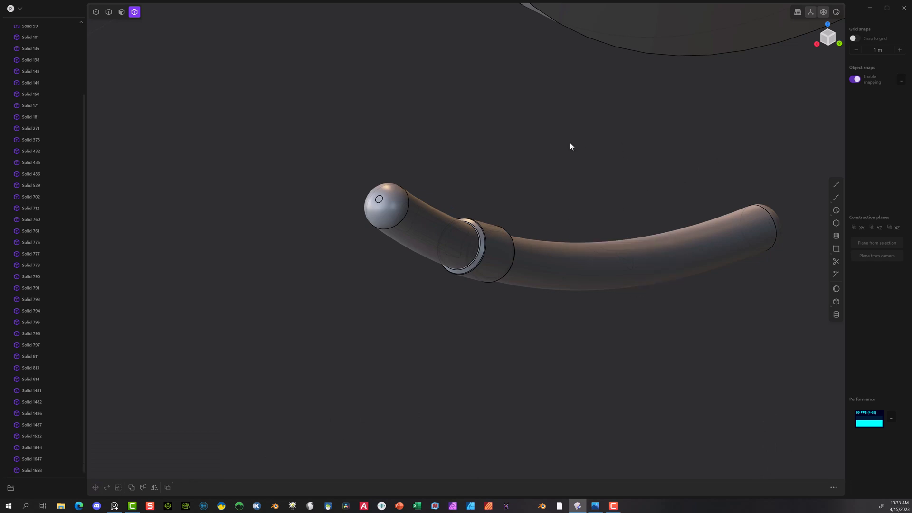
# Step: Boolean-subtract the curved segment from the remaining collar, with Keep tools enabled so the segment is preserved
pyautogui.click(489, 257)
pyautogui.click(403, 212)
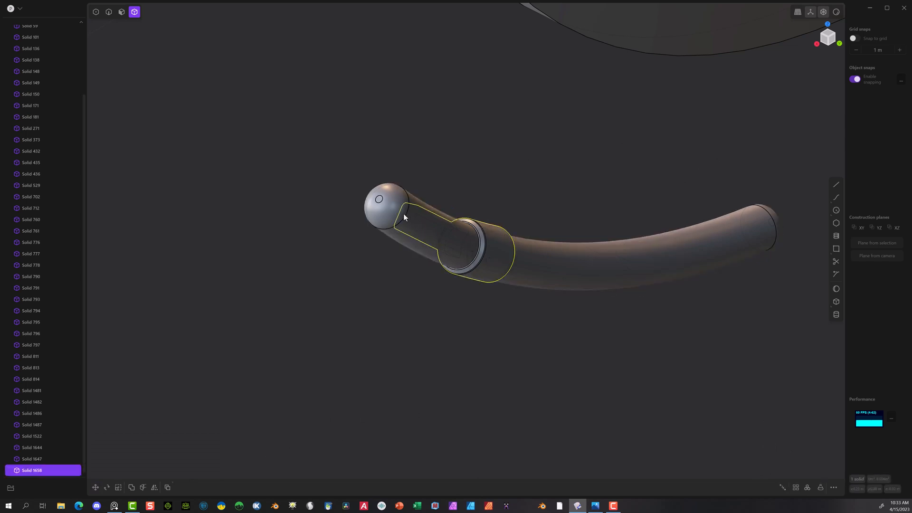
pyautogui.press('q')
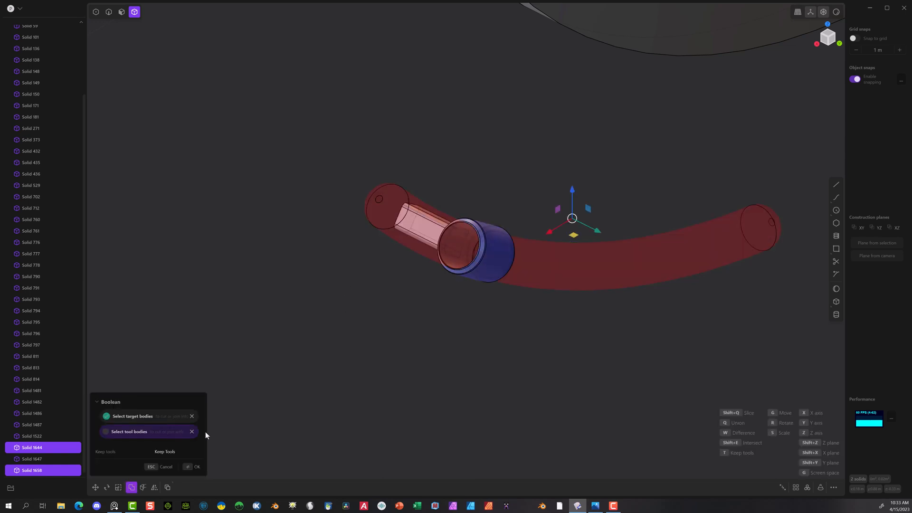
pyautogui.click(168, 453)
pyautogui.click(190, 466)
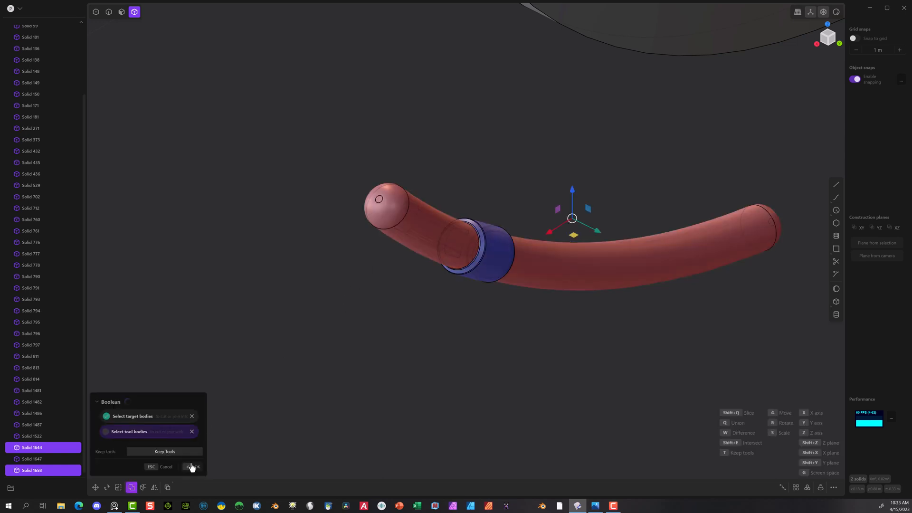
pyautogui.click(287, 329)
# Step: Rotate a copy of the cut collar about 16° around the Y axis in the Back view, pivoting on the round grille's centre
pyautogui.click(492, 261)
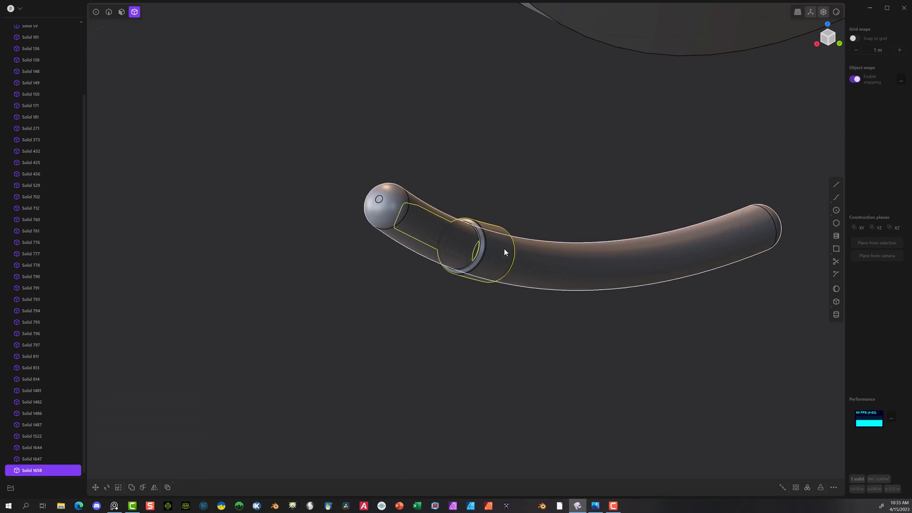
pyautogui.moveTo(501, 244); pyautogui.dragTo(474, 254, button='middle')
pyautogui.scroll(-10, 474, 254)
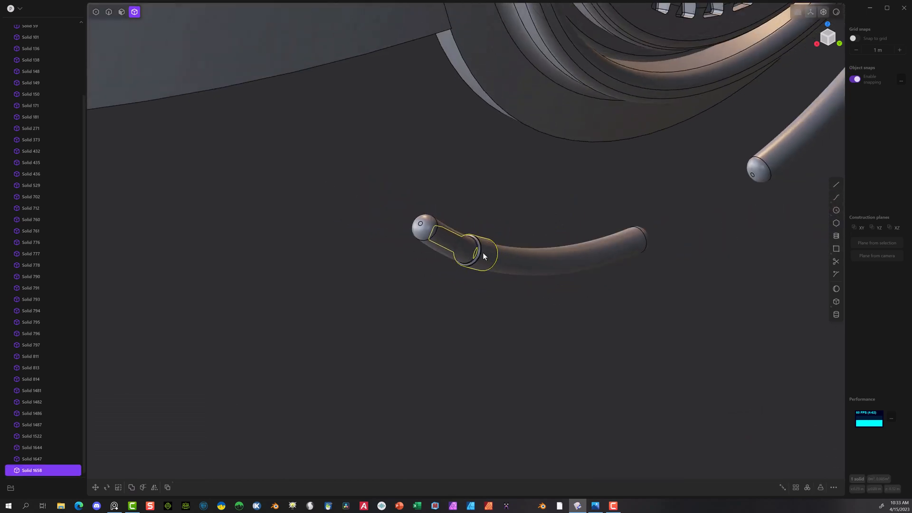
pyautogui.moveTo(534, 211); pyautogui.dragTo(533, 210, button='middle')
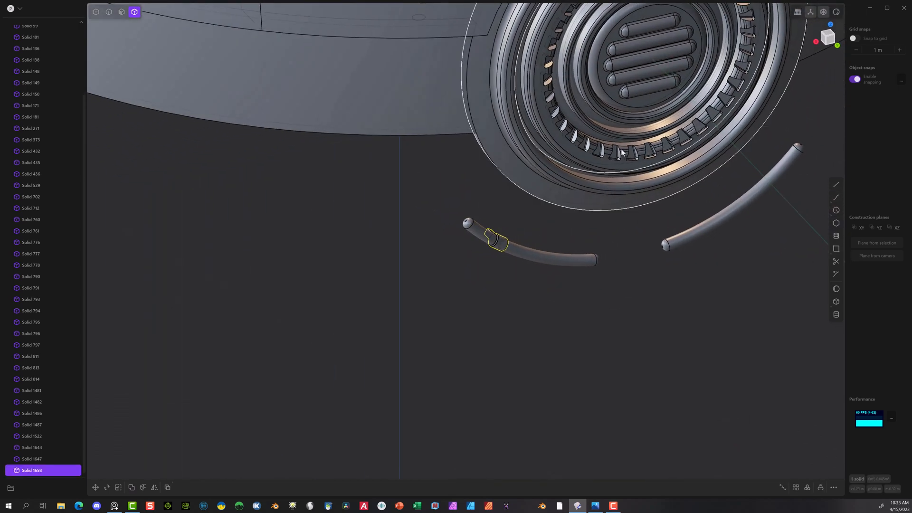
pyautogui.keyDown('shift'); pyautogui.moveTo(428, 274); pyautogui.dragTo(311, 333, button='middle'); pyautogui.keyUp('shift')
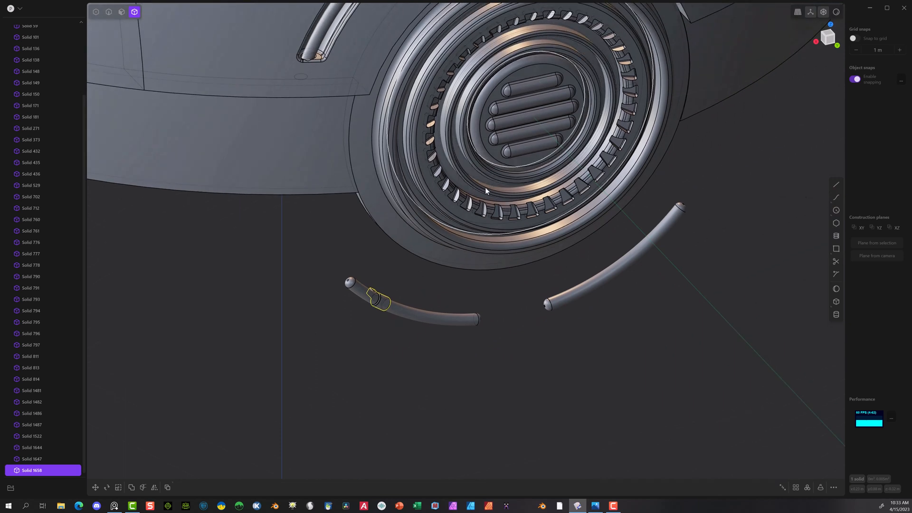
pyautogui.press('g')
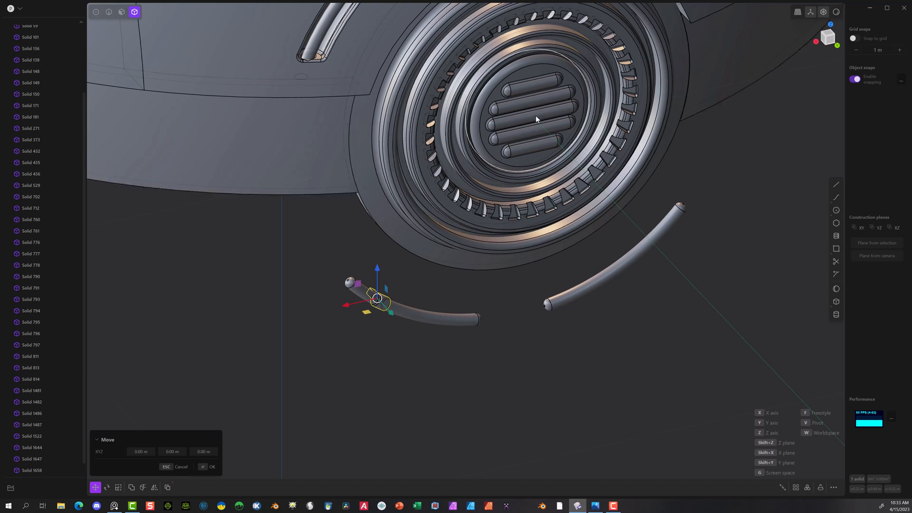
pyautogui.press('r')
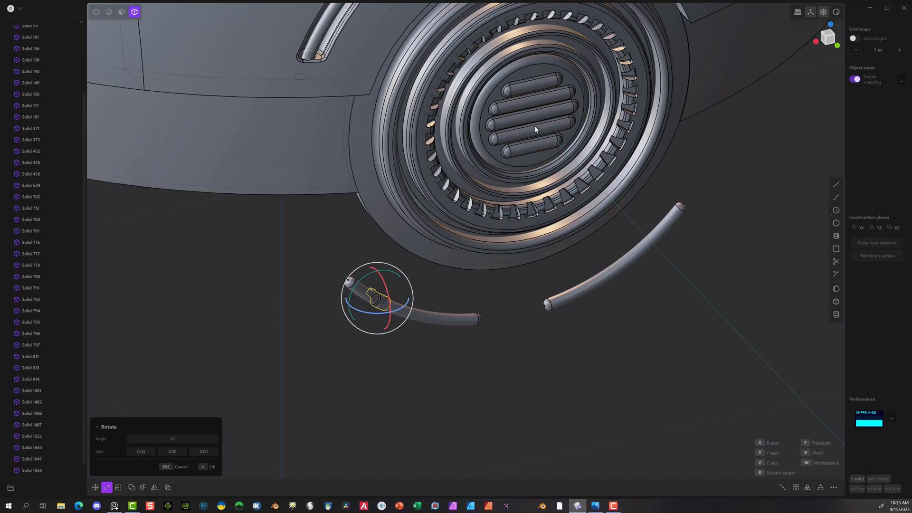
pyautogui.click(837, 46)
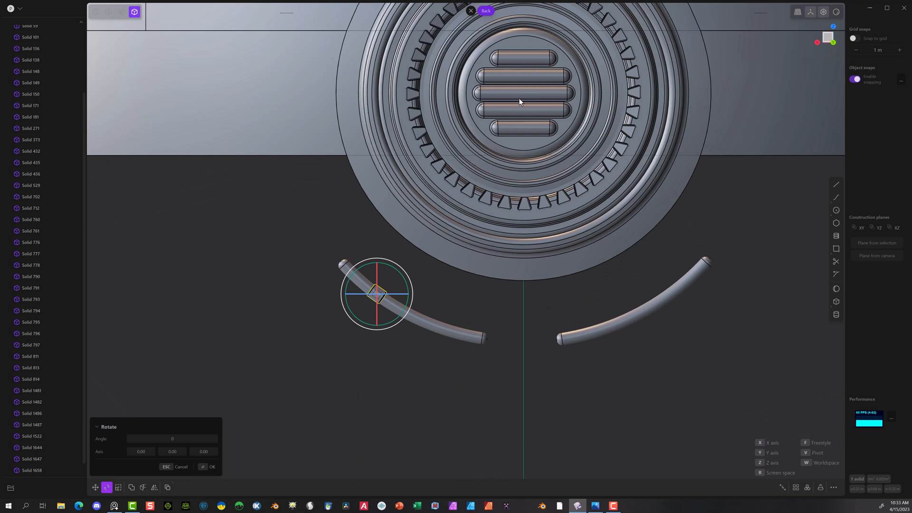
pyautogui.press('v')
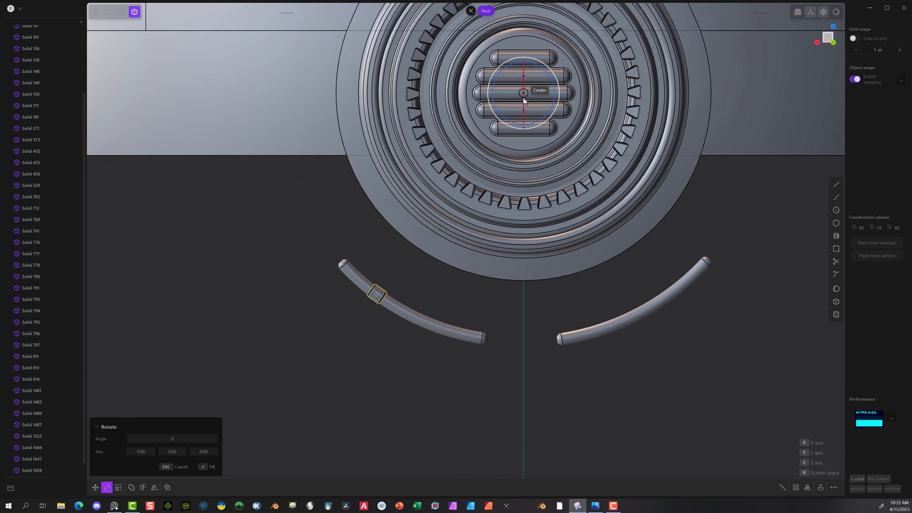
pyautogui.click(524, 97)
pyautogui.moveTo(494, 108); pyautogui.dragTo(496, 115)
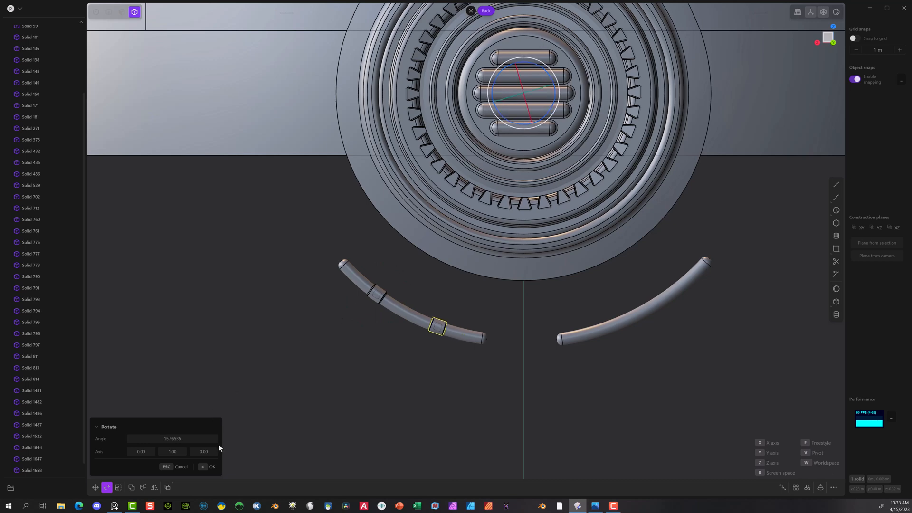
pyautogui.click(209, 466)
pyautogui.click(257, 330)
# Step: Mirror both collars with their connector bars across the X axis onto the opposite curved segment
pyautogui.moveTo(270, 318); pyautogui.dragTo(350, 339, button='middle')
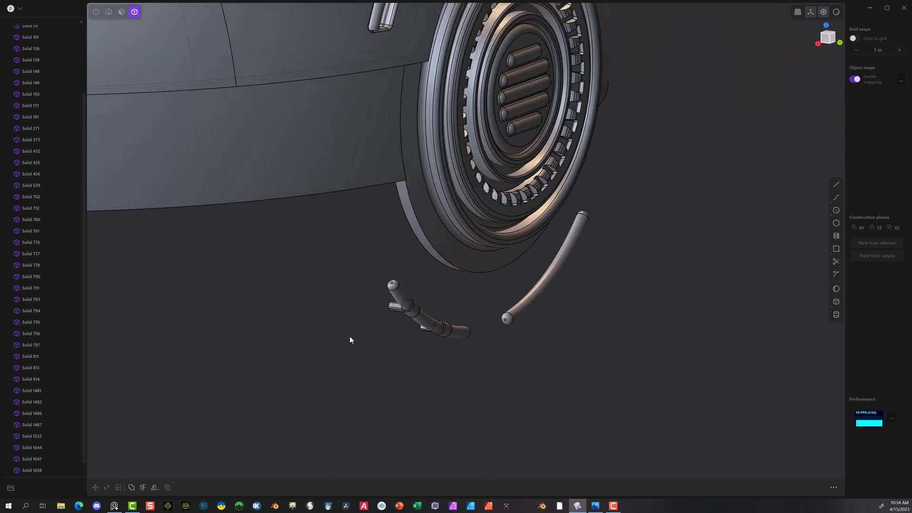
pyautogui.scroll(10, 361, 303)
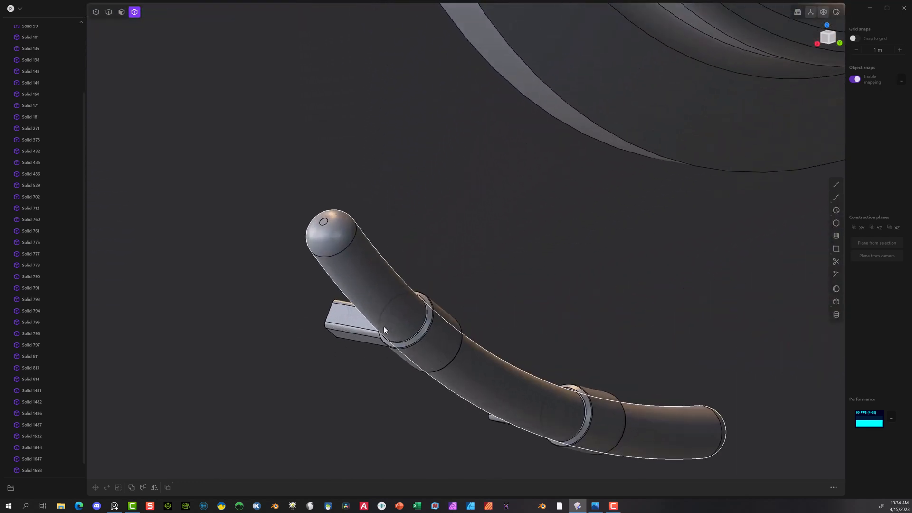
pyautogui.scroll(4, 389, 332)
pyautogui.scroll(-2, 408, 327)
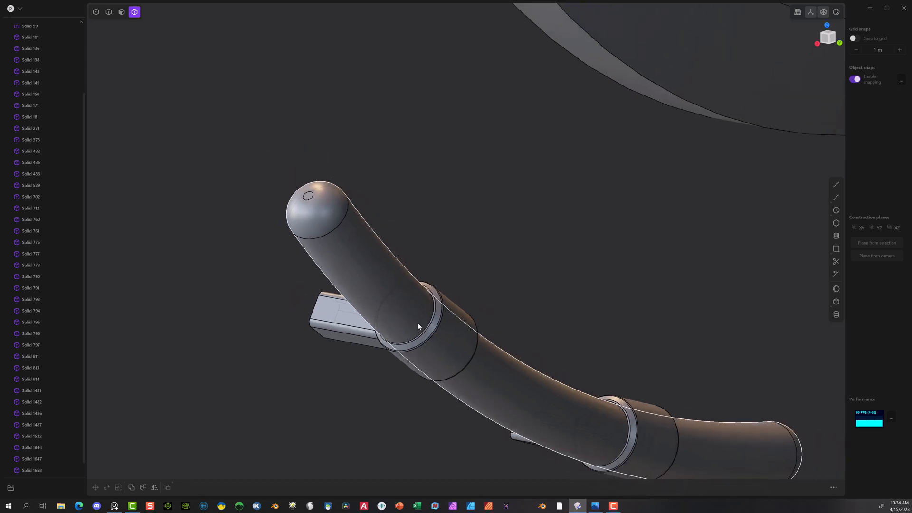
pyautogui.scroll(-10, 492, 297)
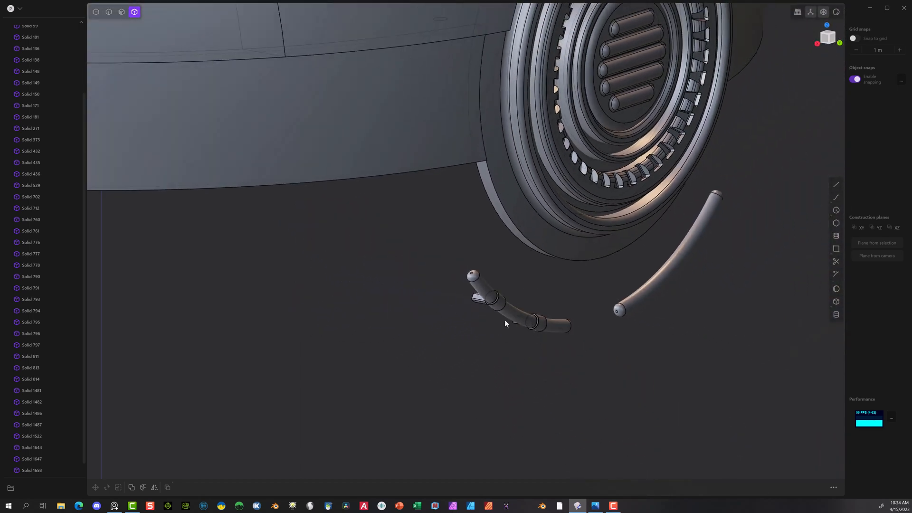
pyautogui.click(497, 306)
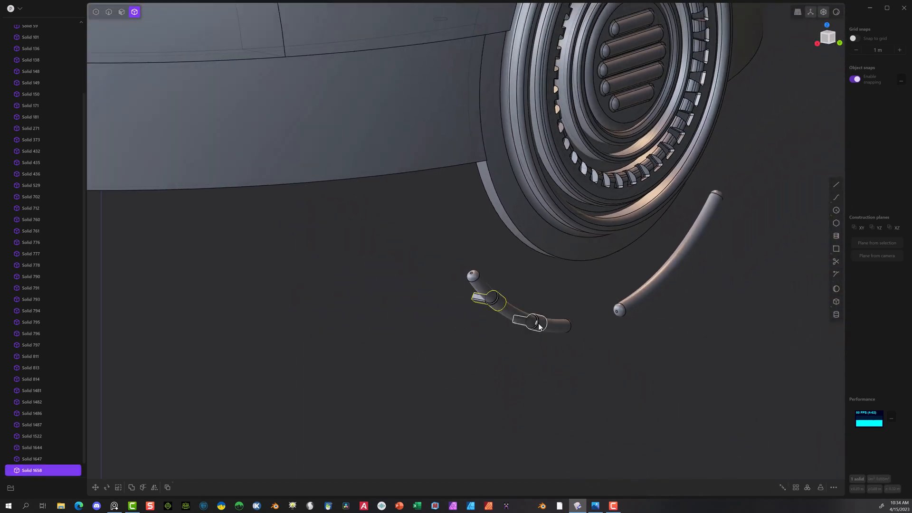
pyautogui.click(539, 326)
pyautogui.moveTo(566, 269); pyautogui.dragTo(455, 302, button='middle')
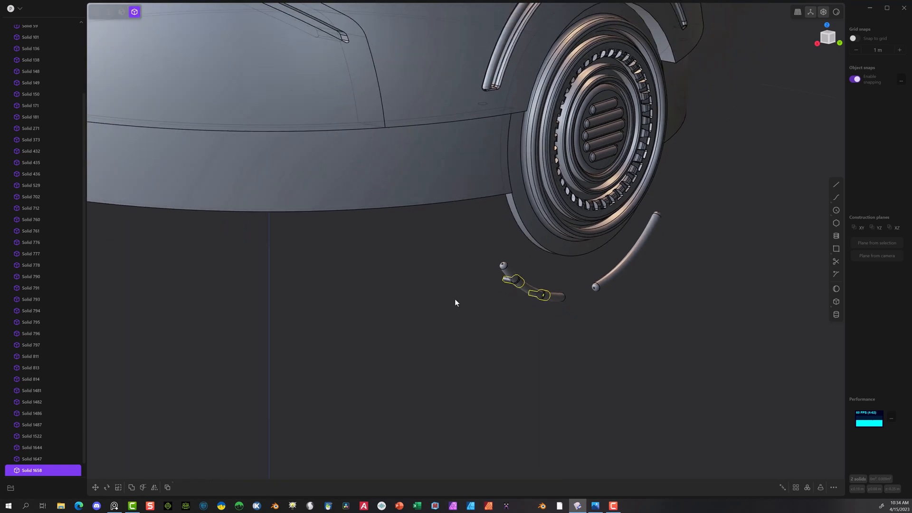
pyautogui.click(155, 487)
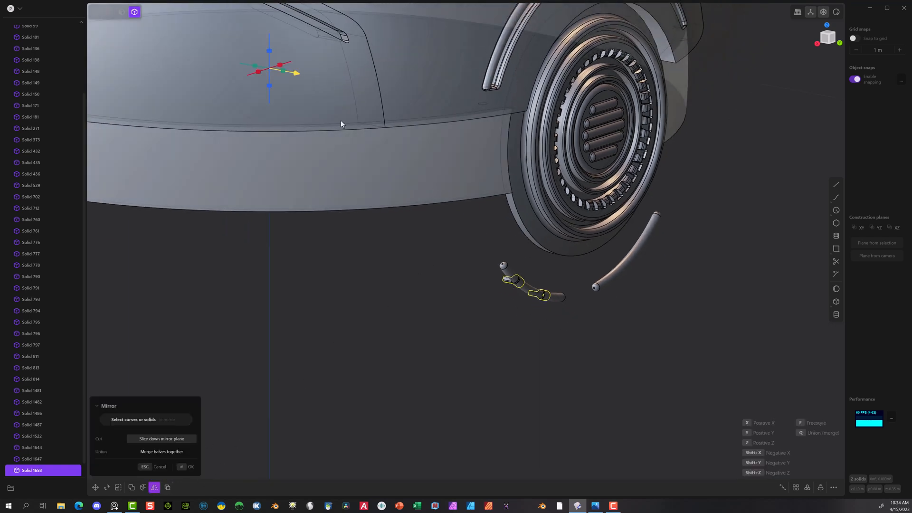
pyautogui.click(295, 73)
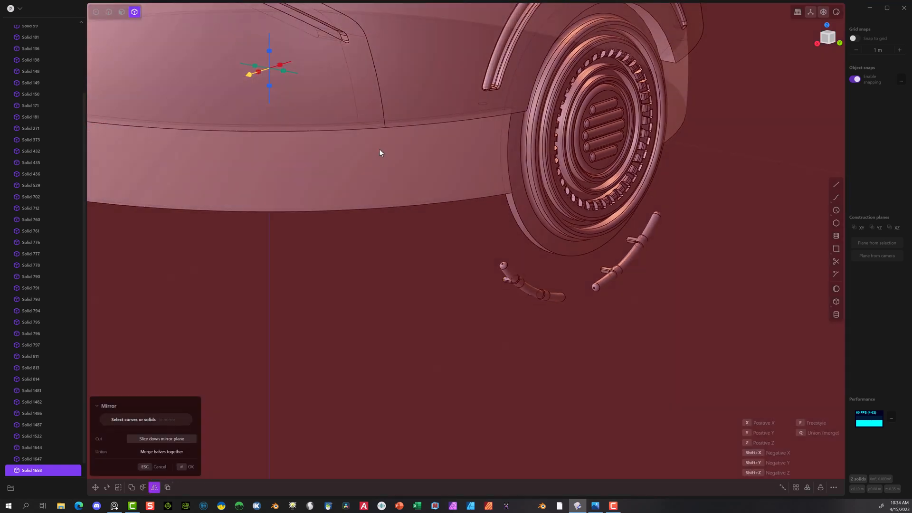
pyautogui.click(185, 466)
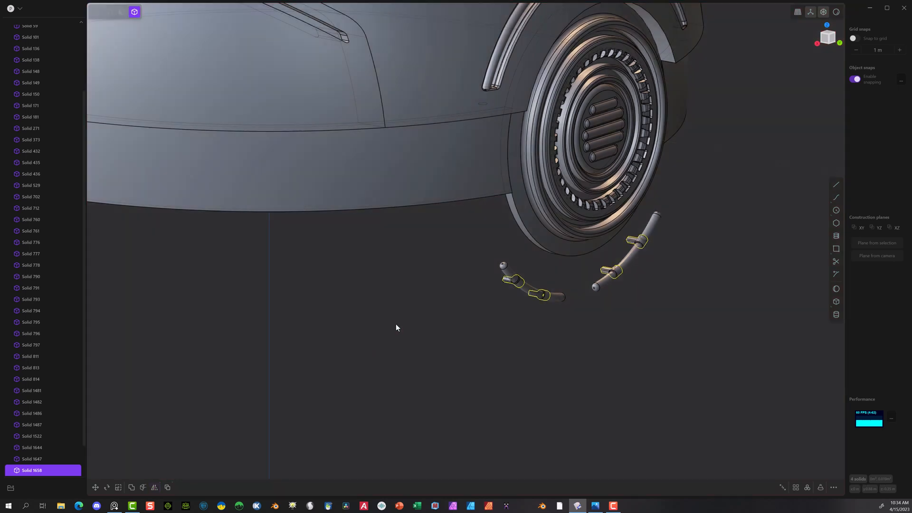
pyautogui.scroll(-3, 375, 345)
pyautogui.click(384, 332)
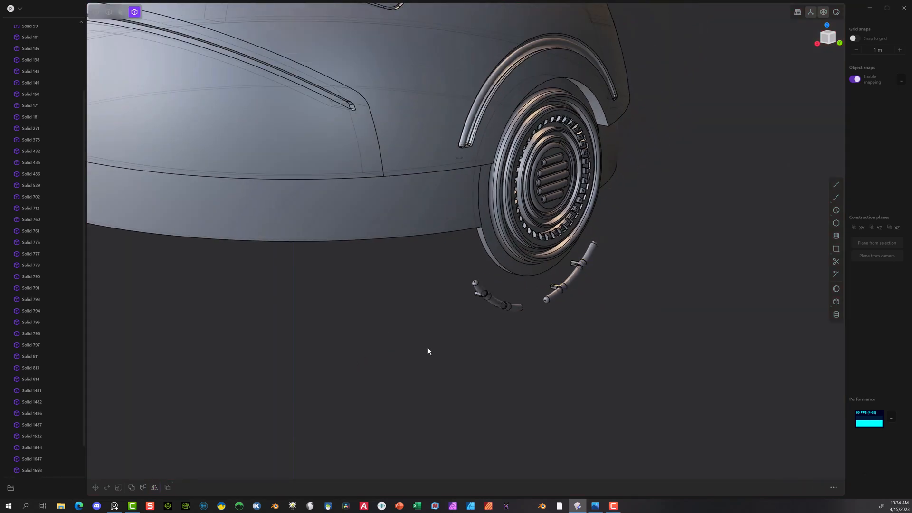
# Step: Show the hidden lower shell of the sphere (Solid 58) around the curved segments again
pyautogui.moveTo(428, 347); pyautogui.dragTo(326, 220, button='middle')
pyautogui.scroll(-4, 325, 218)
pyautogui.scroll(2, 44, 91)
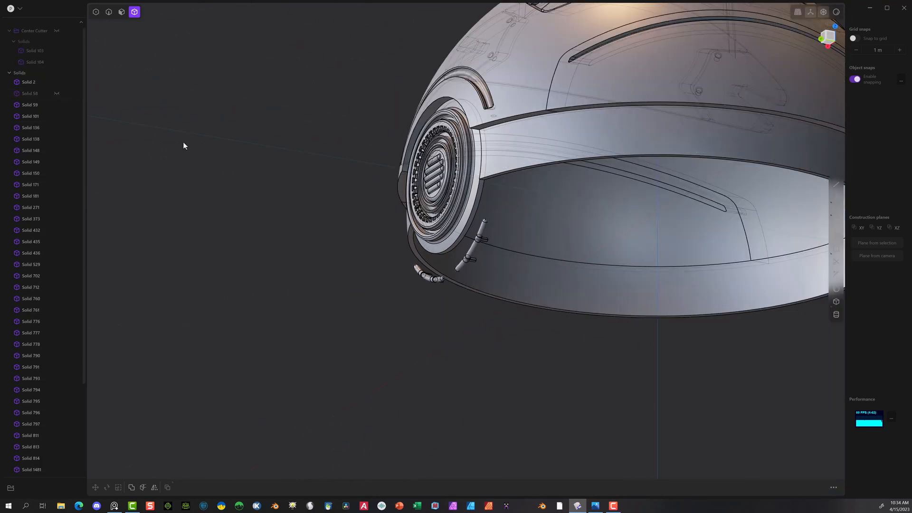
pyautogui.click(56, 93)
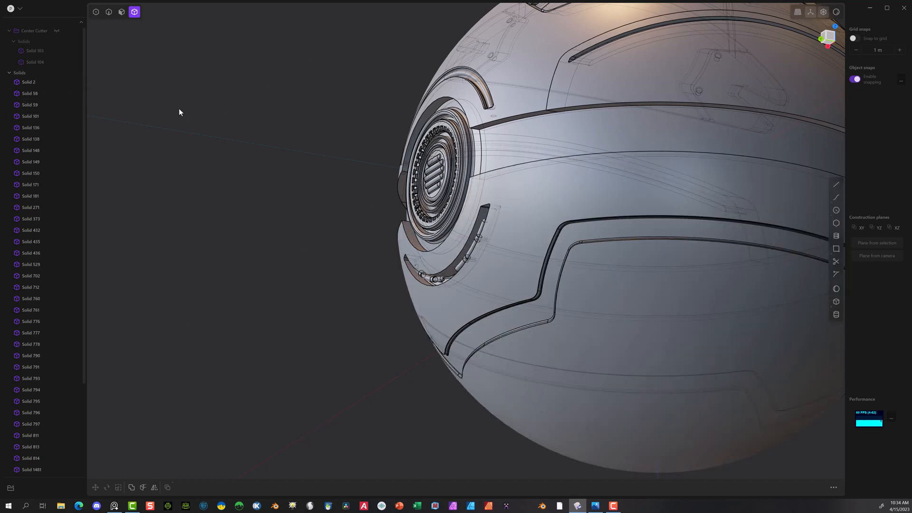
pyautogui.moveTo(178, 112); pyautogui.dragTo(319, 111, button='middle')
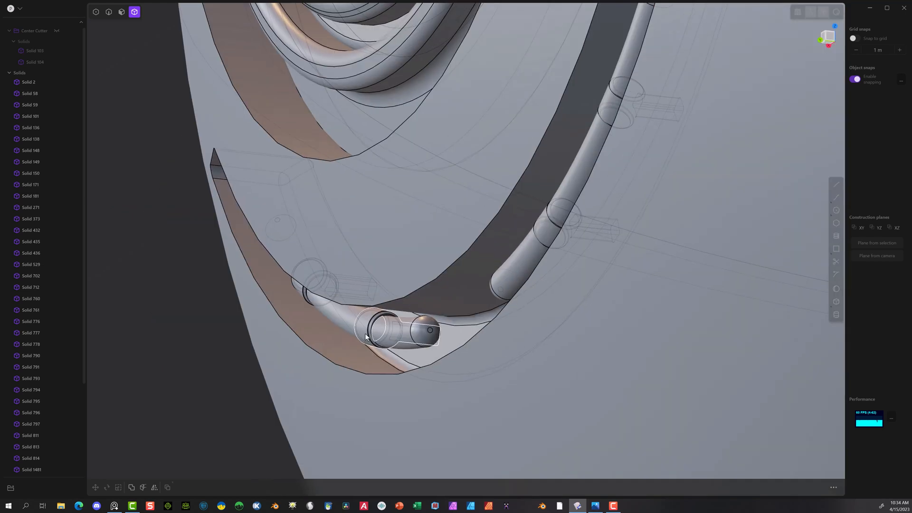
# Step: Delete the right curved segment below the round grille, leaving its two collars in place
pyautogui.click(366, 337)
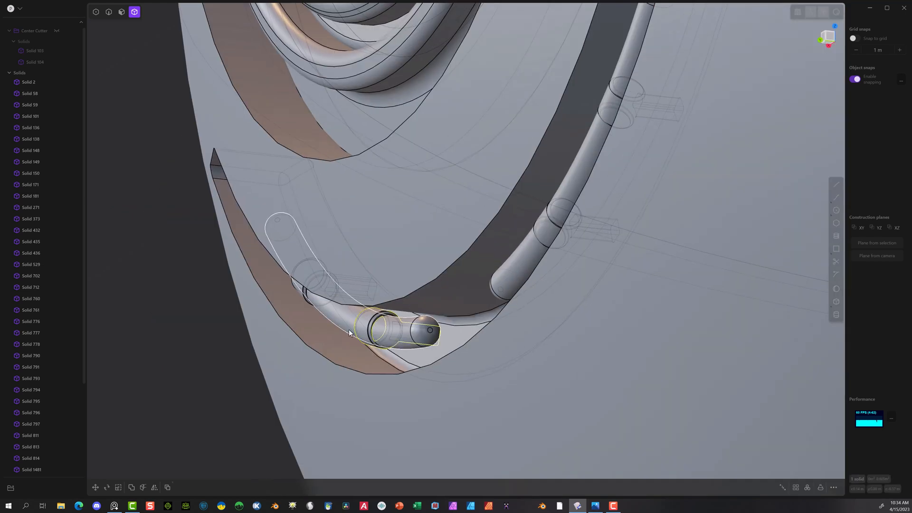
pyautogui.click(300, 295)
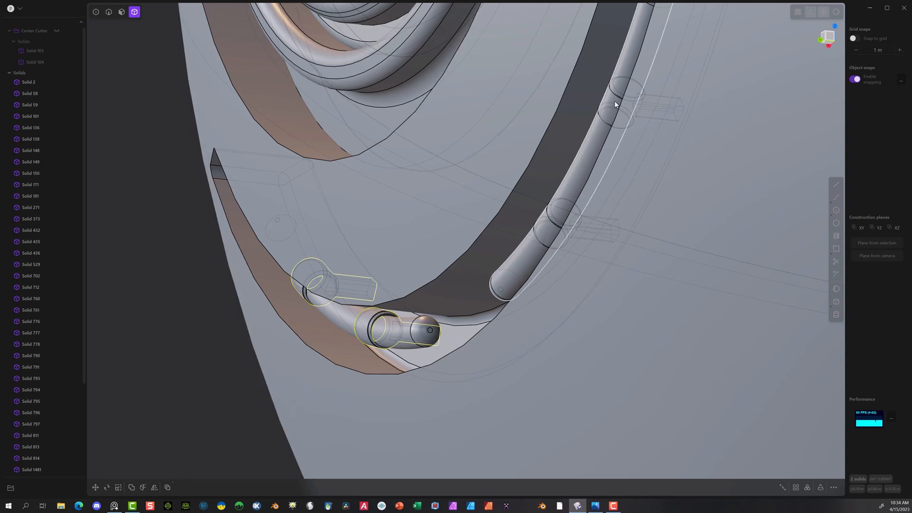
pyautogui.moveTo(614, 105); pyautogui.dragTo(674, 284, button='middle')
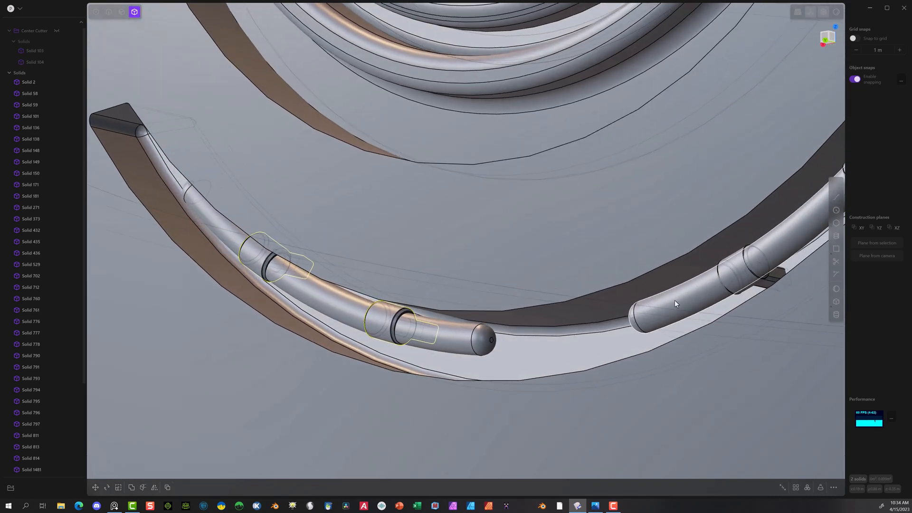
pyautogui.click(674, 303)
pyautogui.scroll(-8, 569, 365)
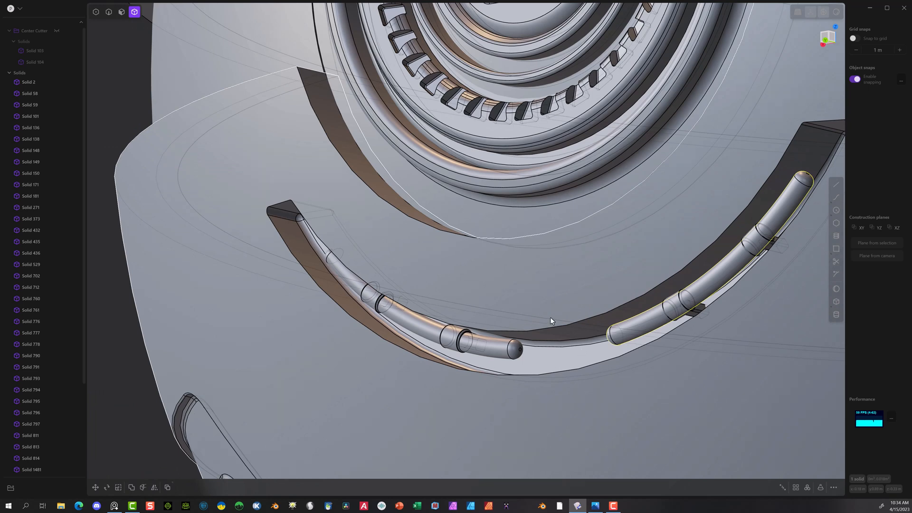
pyautogui.press('Delete')
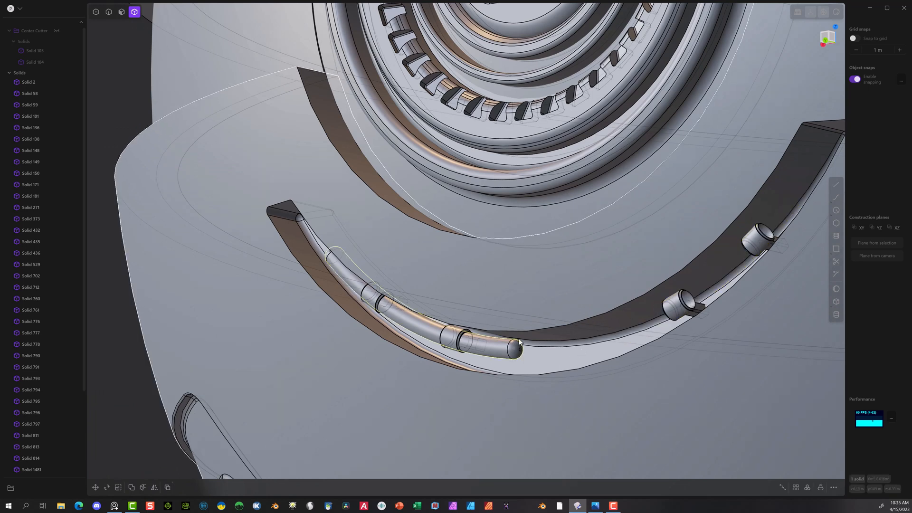
# Step: Mirror the remaining left curved segment to the opposite side of the groove, into the two empty collars
pyautogui.scroll(-10, 552, 335)
pyautogui.moveTo(444, 409); pyautogui.dragTo(505, 425, button='middle')
pyautogui.click(155, 487)
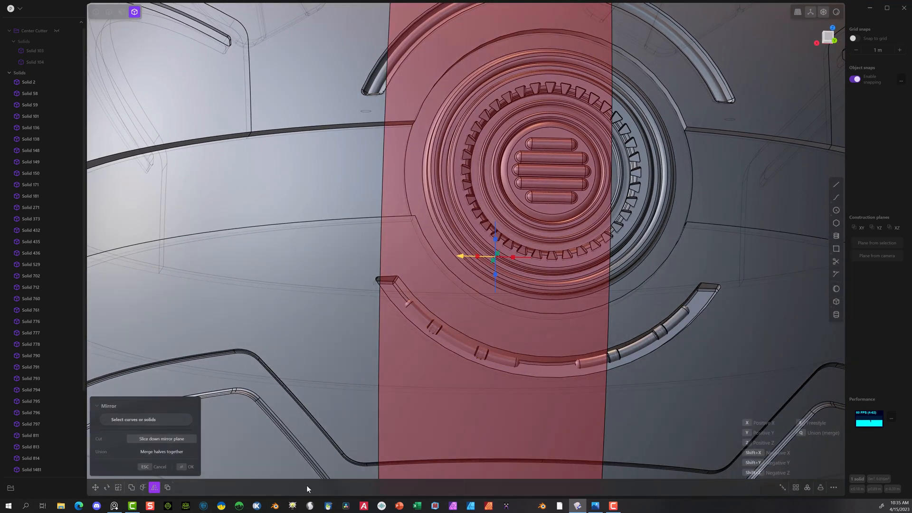
pyautogui.click(187, 466)
pyautogui.scroll(6, 545, 393)
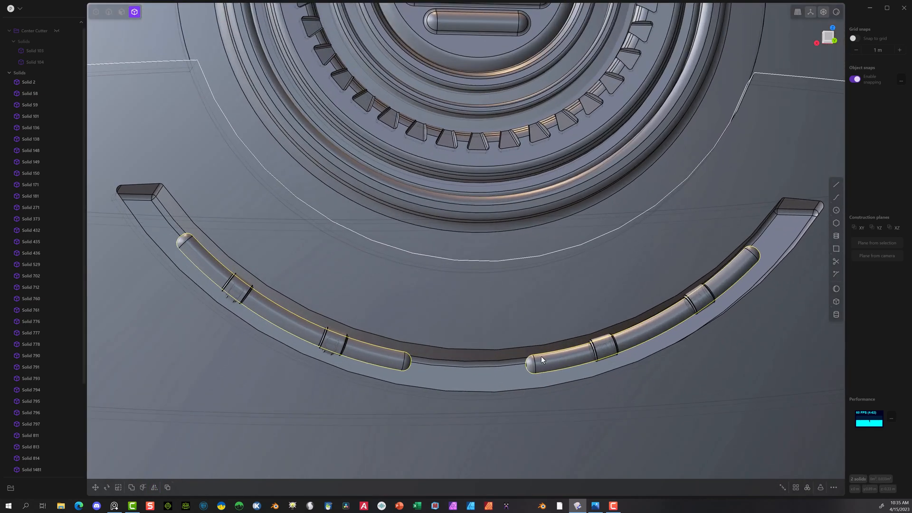
pyautogui.click(604, 346)
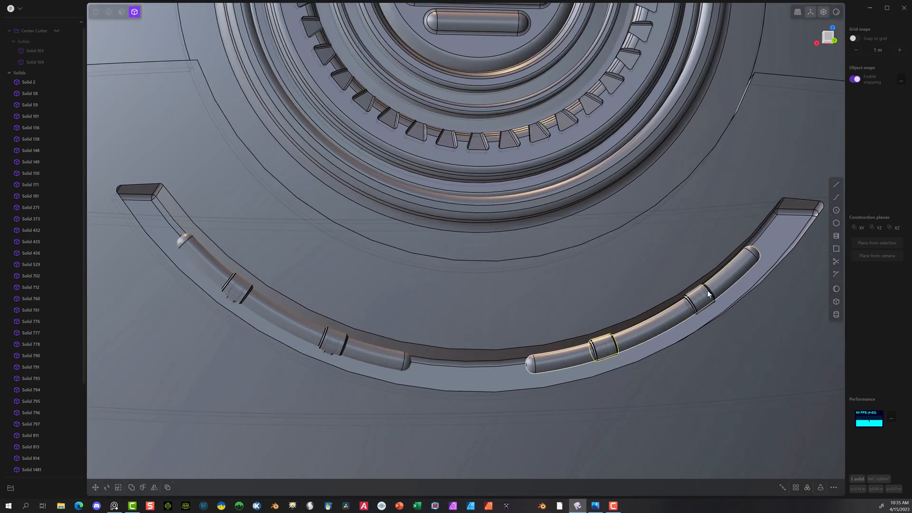
pyautogui.click(699, 298)
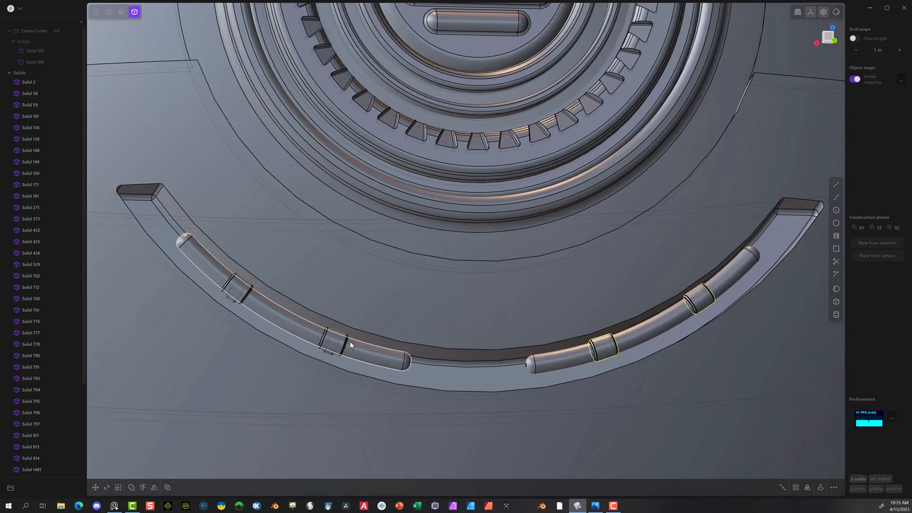
pyautogui.click(334, 341)
pyautogui.click(234, 290)
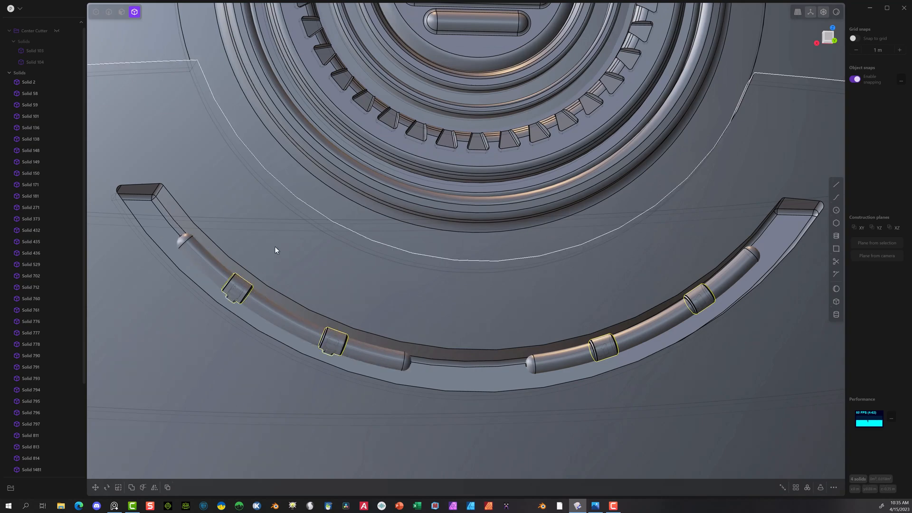
pyautogui.click(275, 247)
pyautogui.scroll(-6, 314, 347)
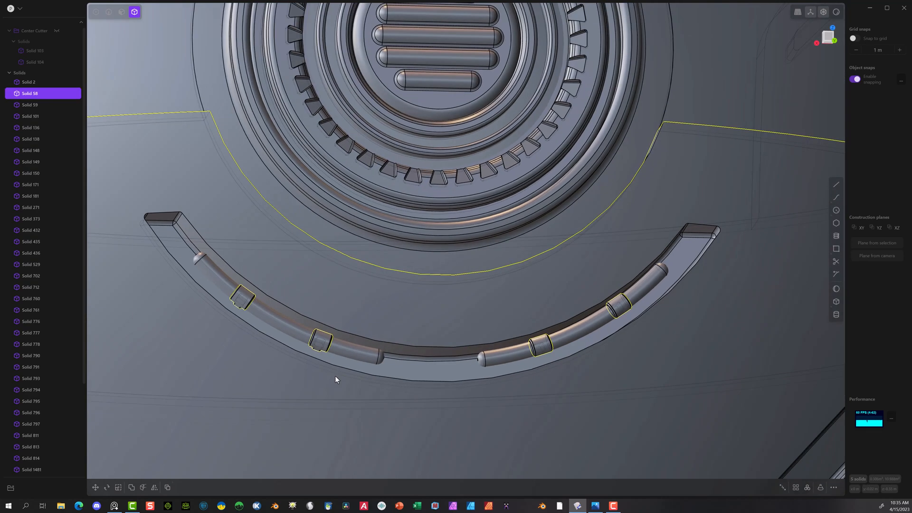
pyautogui.moveTo(354, 364); pyautogui.dragTo(405, 396, button='middle')
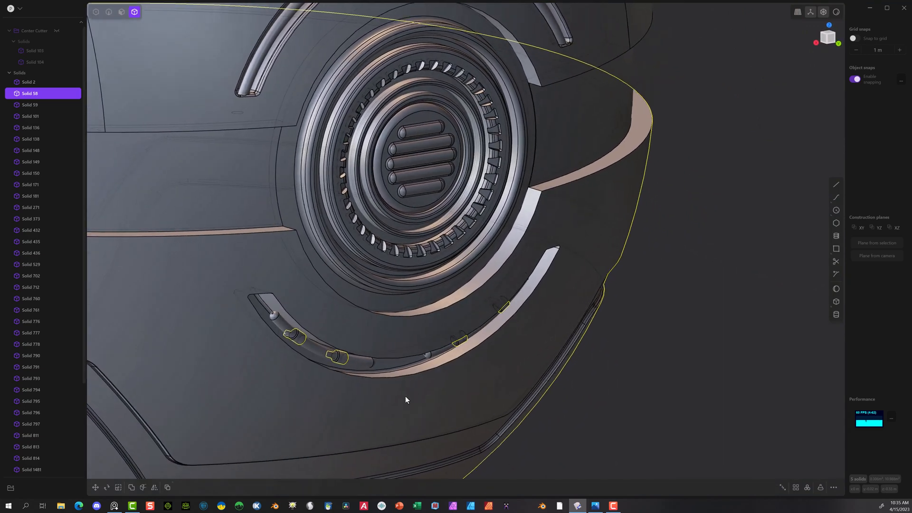
pyautogui.click(718, 315)
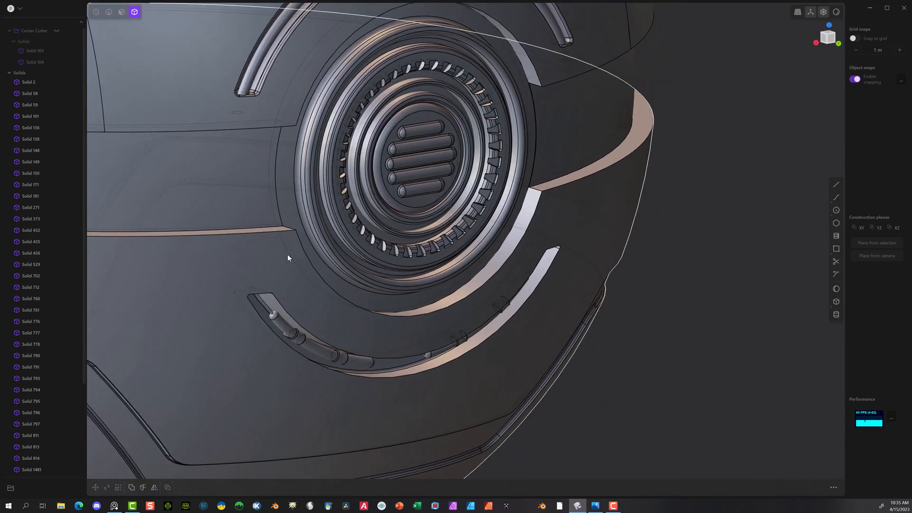
# Step: Boolean-subtract the left segment's two collars one by one from the lower shell (Solid 58), with Keep tools enabled
pyautogui.scroll(5, 295, 310)
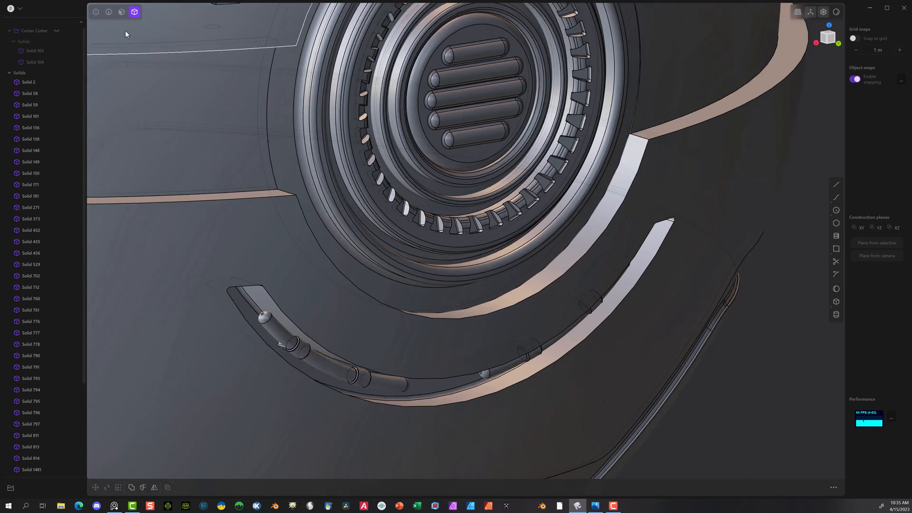
pyautogui.click(701, 300)
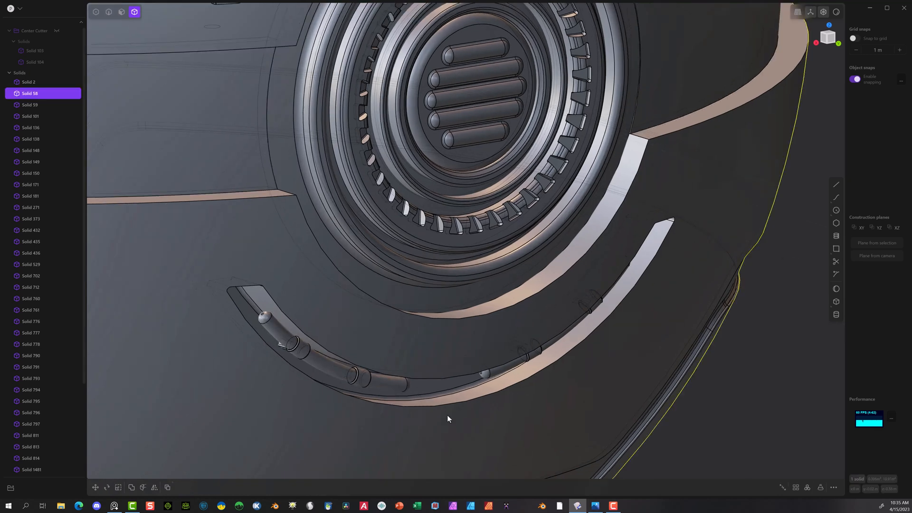
pyautogui.click(299, 353)
pyautogui.press('q')
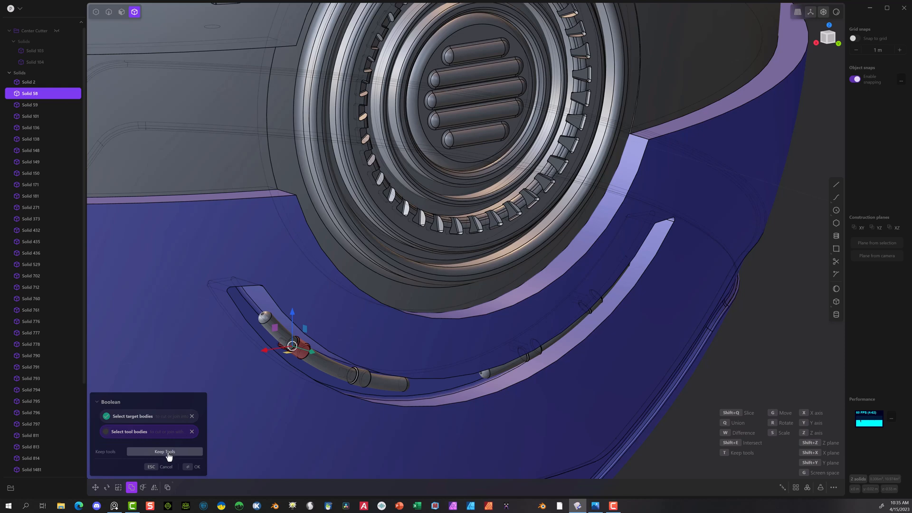
pyautogui.click(196, 467)
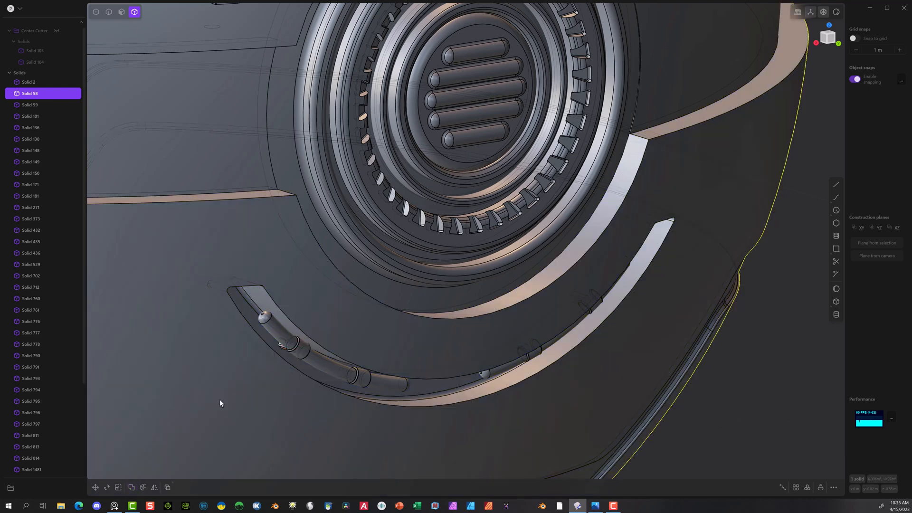
pyautogui.click(359, 379)
pyautogui.press('b')
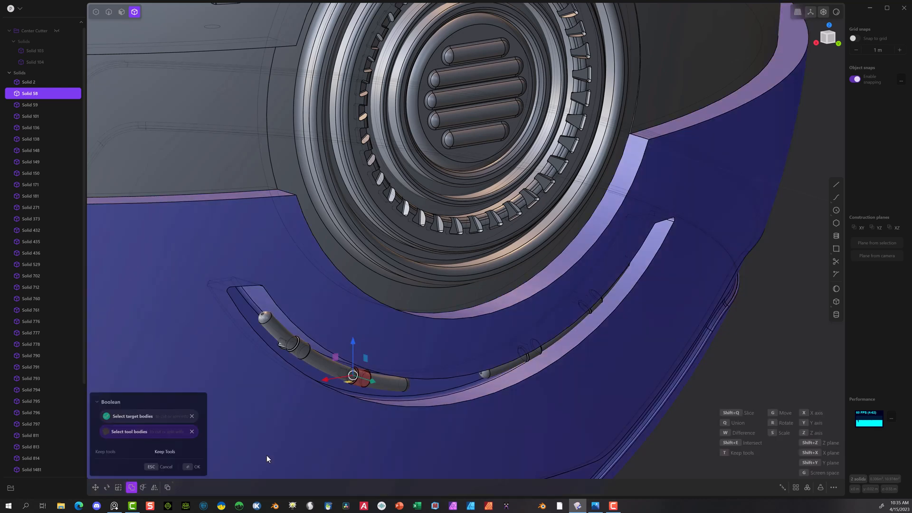
pyautogui.click(192, 467)
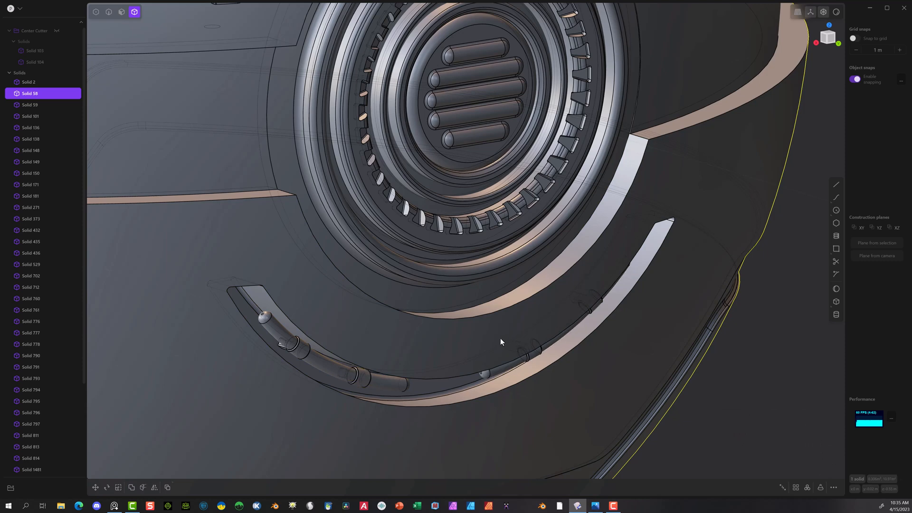
# Step: Boolean-subtract the right segment's two collars one by one from the lower shell, keeping the collars as tools
pyautogui.keyDown('shift'); pyautogui.click(531, 353); pyautogui.keyUp('shift')
pyautogui.press('q')
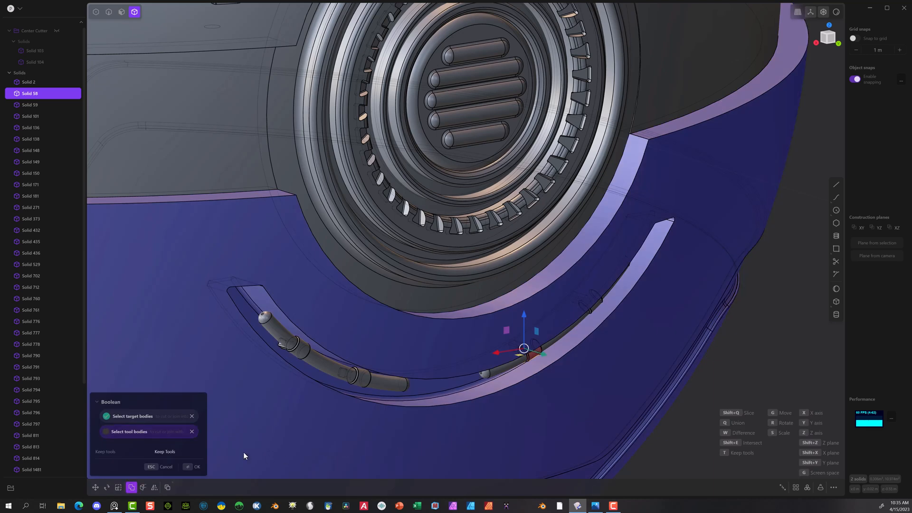
pyautogui.click(204, 467)
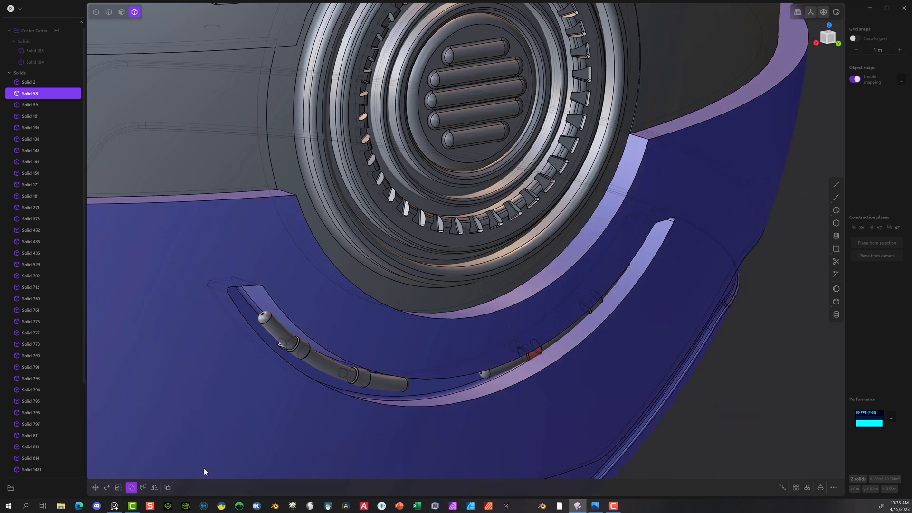
pyautogui.click(595, 302)
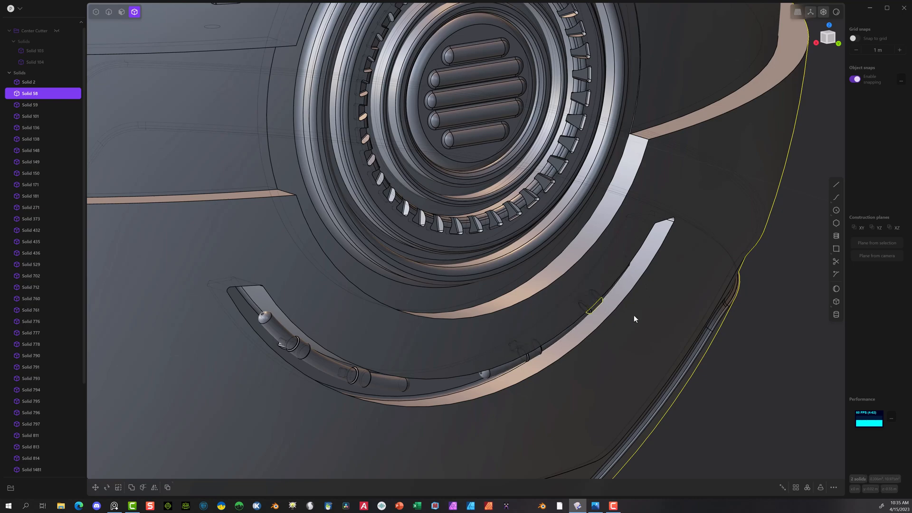
pyautogui.moveTo(636, 317); pyautogui.dragTo(603, 272, button='middle')
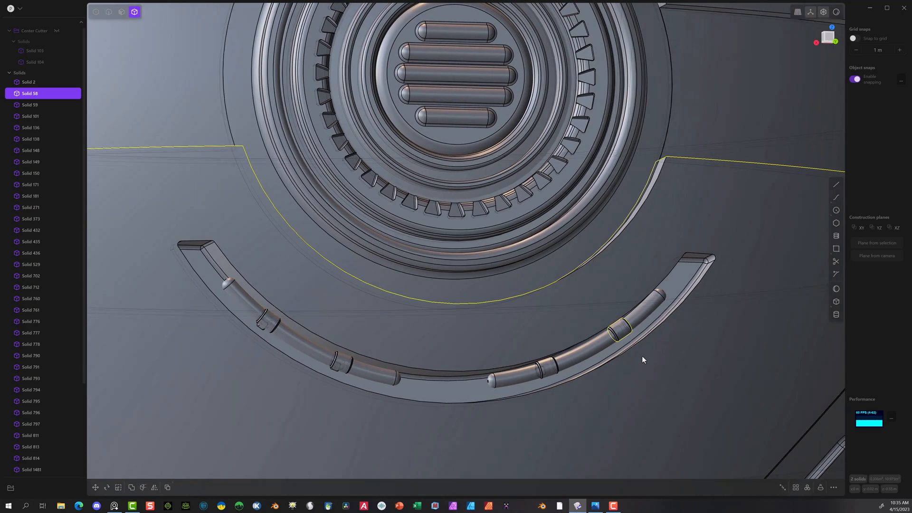
pyautogui.press('q')
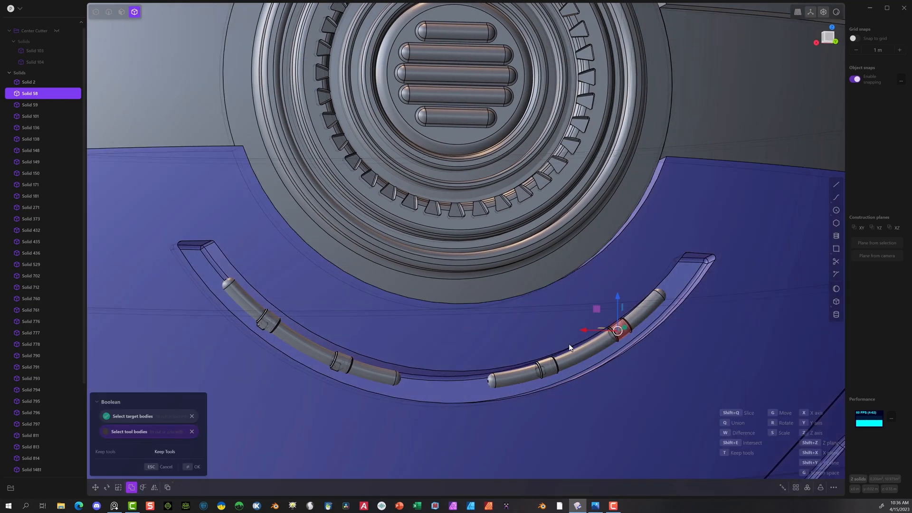
pyautogui.click(195, 466)
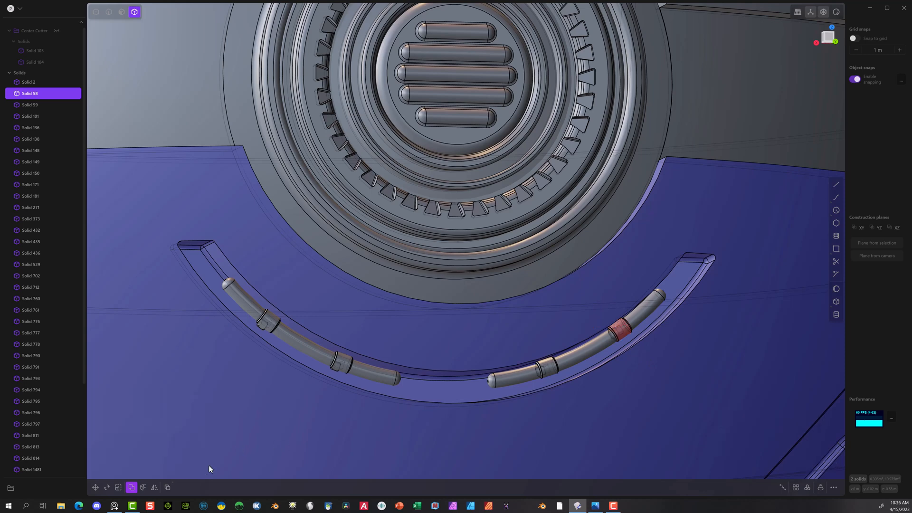
# Step: Hide the four collars together with the lower shell, and make the shell (Solid 58) visible again
pyautogui.click(266, 327)
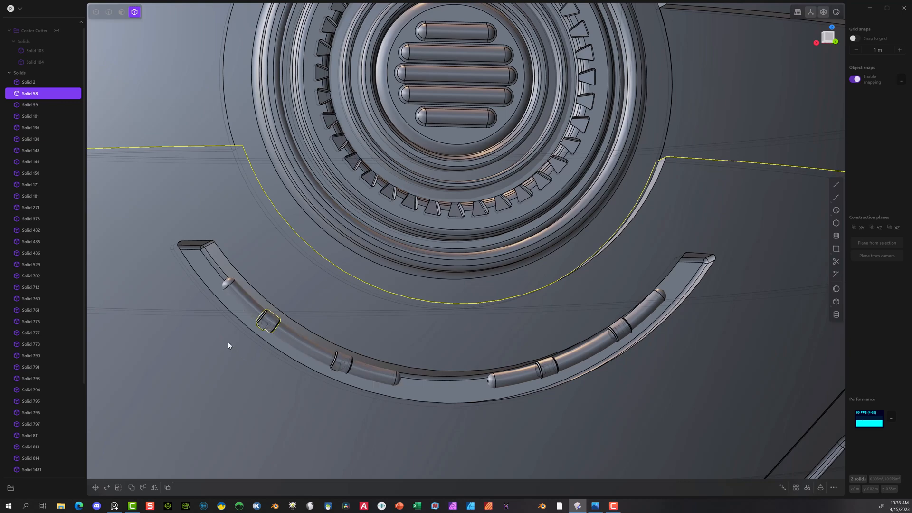
pyautogui.moveTo(251, 340); pyautogui.dragTo(281, 349, button='middle')
pyautogui.scroll(8, 258, 338)
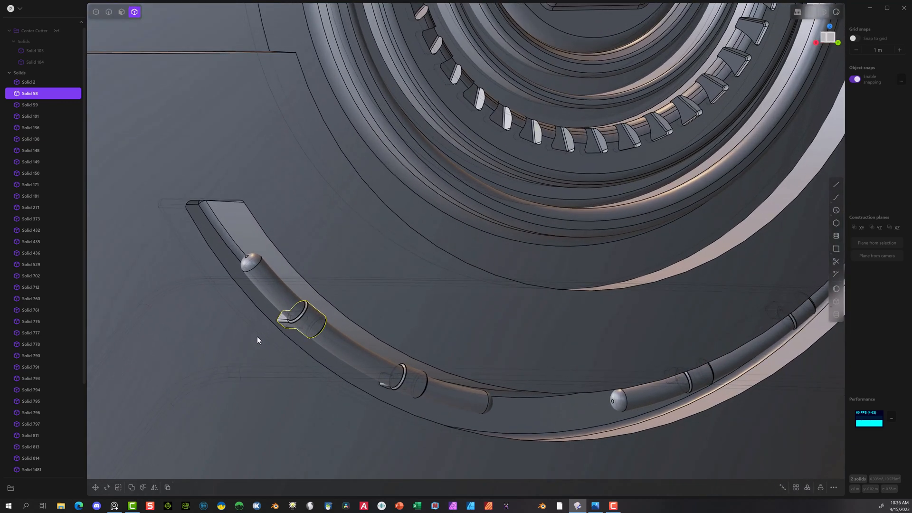
pyautogui.scroll(2, 260, 309)
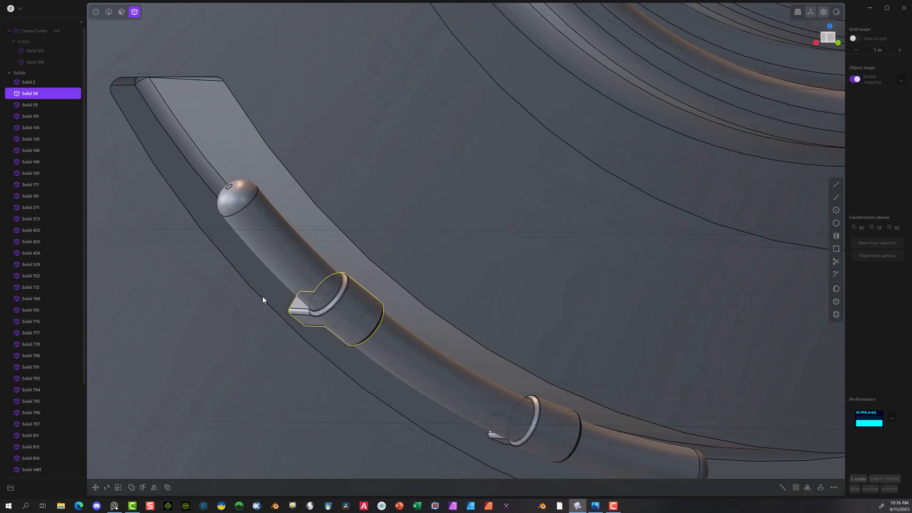
pyautogui.click(108, 12)
pyautogui.scroll(-5, 290, 313)
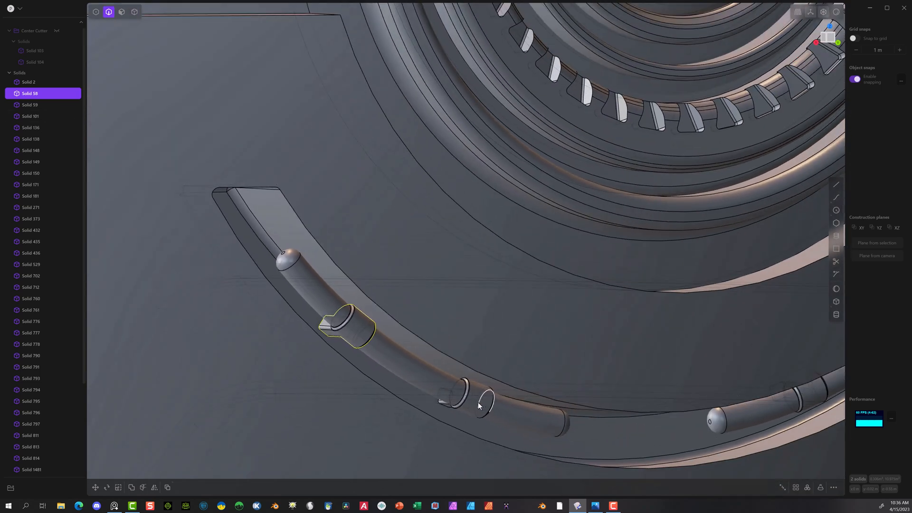
pyautogui.click(134, 11)
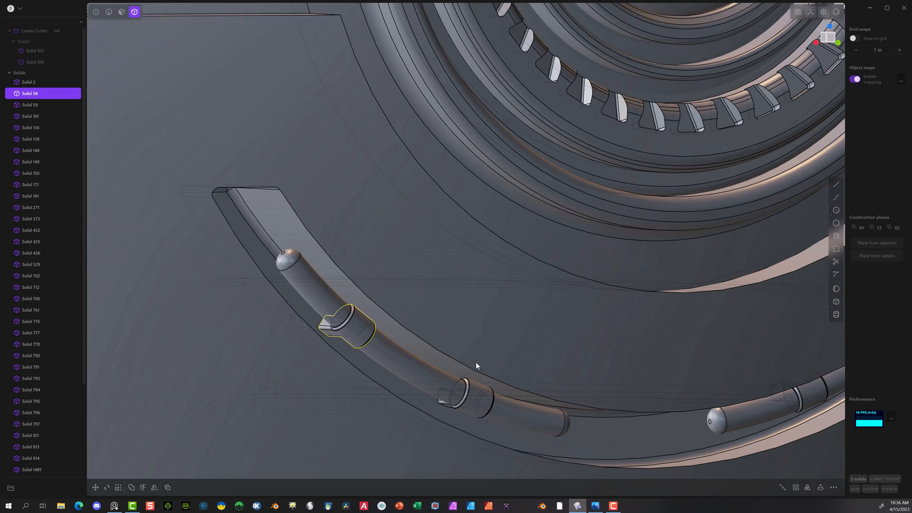
pyautogui.click(472, 402)
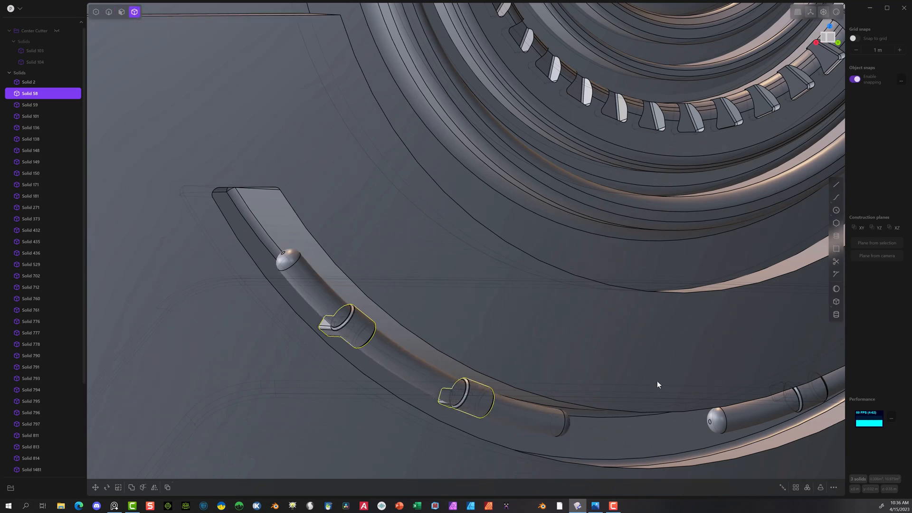
pyautogui.click(804, 394)
pyautogui.scroll(-3, 710, 403)
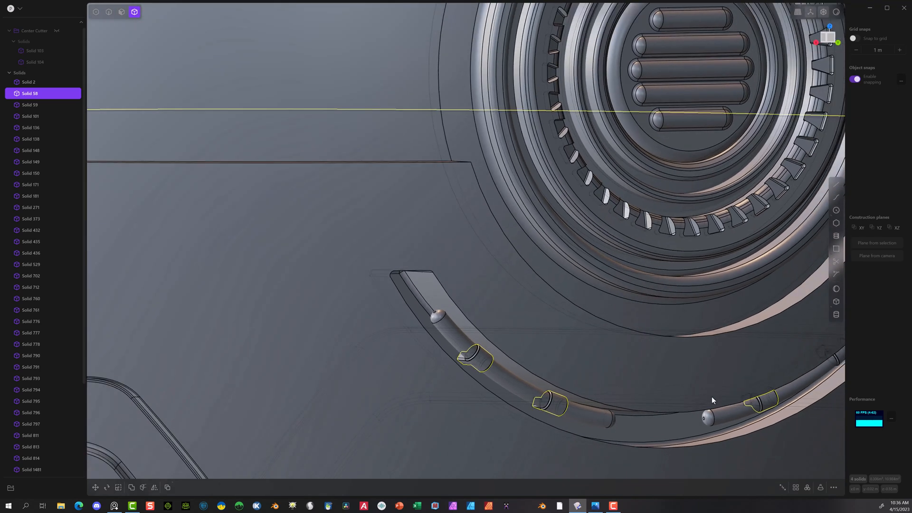
pyautogui.click(836, 359)
pyautogui.press('h')
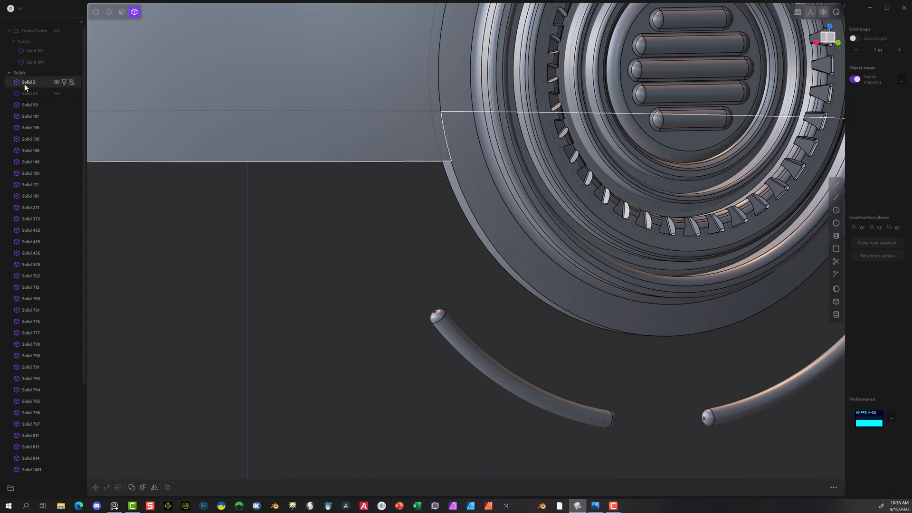
pyautogui.click(56, 93)
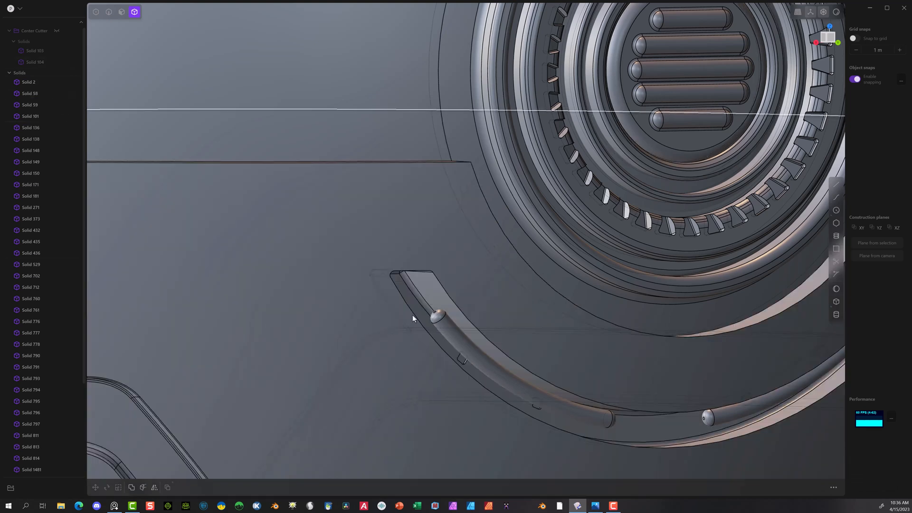
# Step: Hide both curved segments in the groove below the round grille
pyautogui.click(462, 345)
pyautogui.click(722, 416)
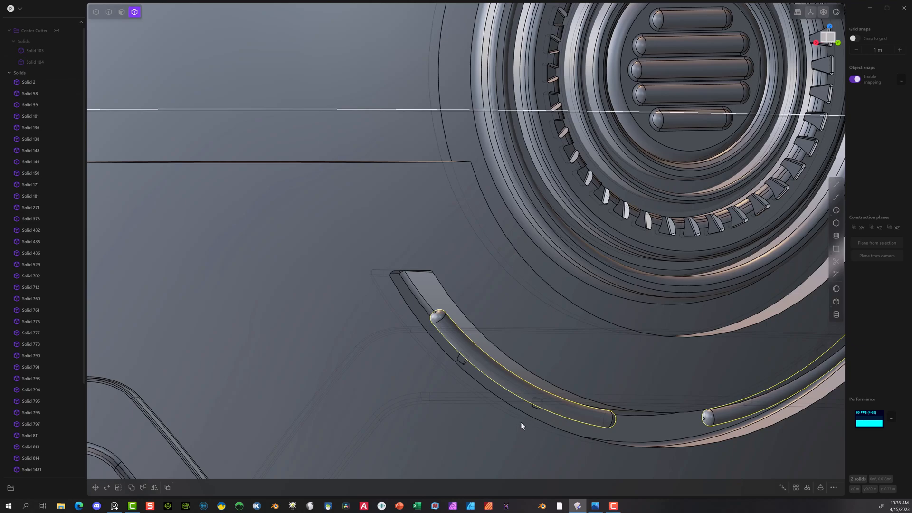
pyautogui.press('h')
# Step: Fillet the rim edges of the four connector recesses in the lower groove with a distance of about 0.001 m
pyautogui.moveTo(480, 403); pyautogui.dragTo(444, 367, button='middle')
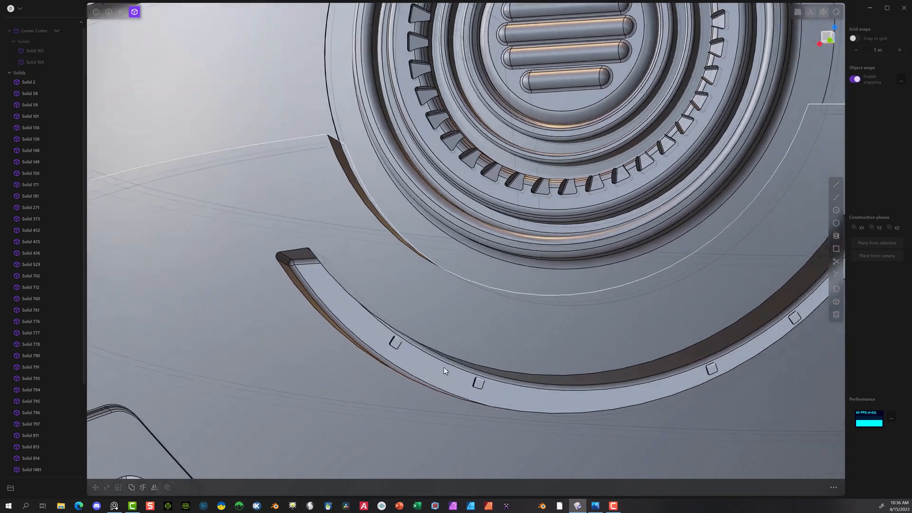
pyautogui.scroll(10, 443, 366)
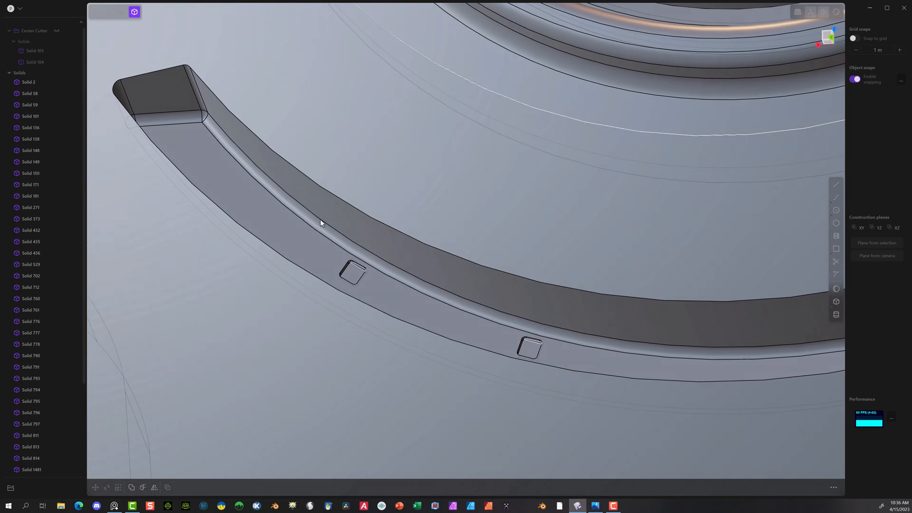
pyautogui.click(109, 12)
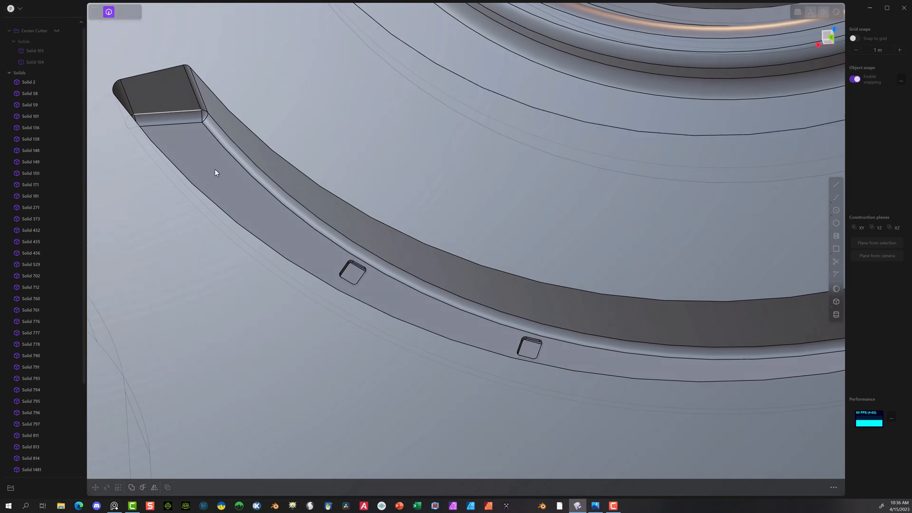
pyautogui.click(341, 265)
pyautogui.press('f')
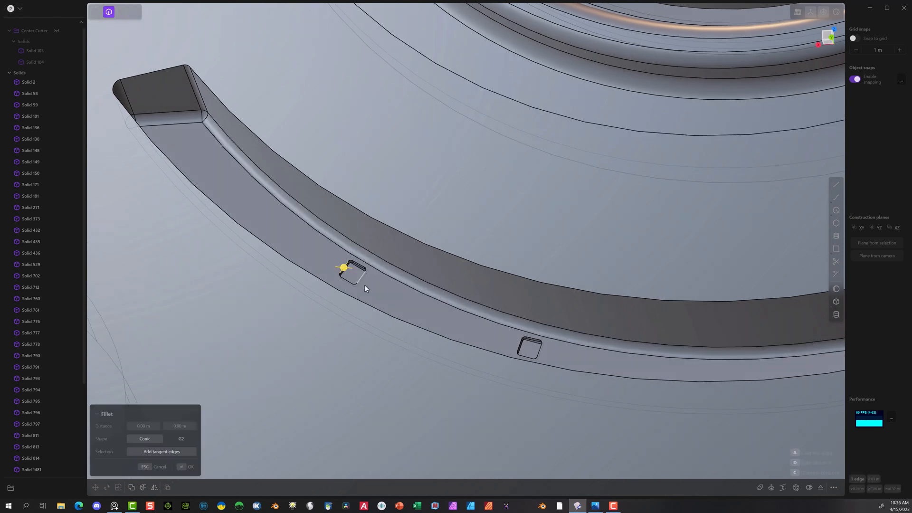
pyautogui.click(518, 350)
pyautogui.moveTo(669, 342); pyautogui.dragTo(363, 359, button='middle')
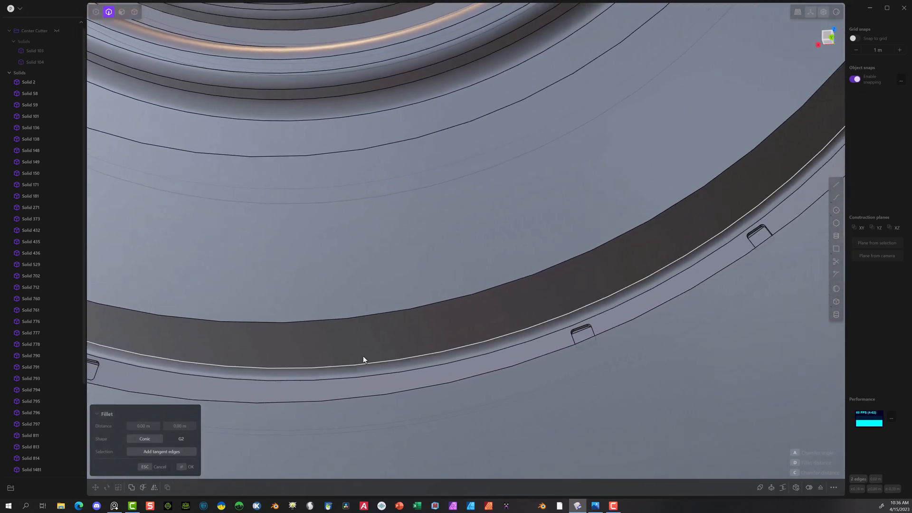
pyautogui.click(581, 325)
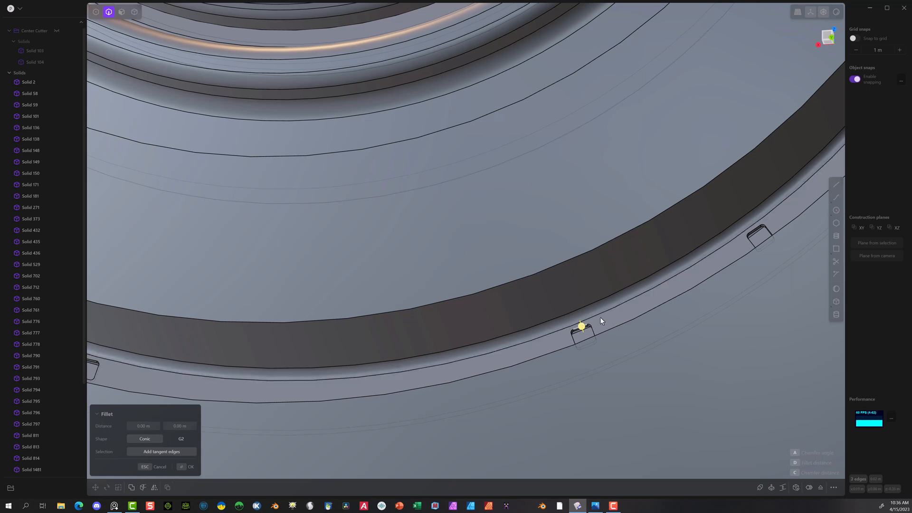
pyautogui.click(756, 226)
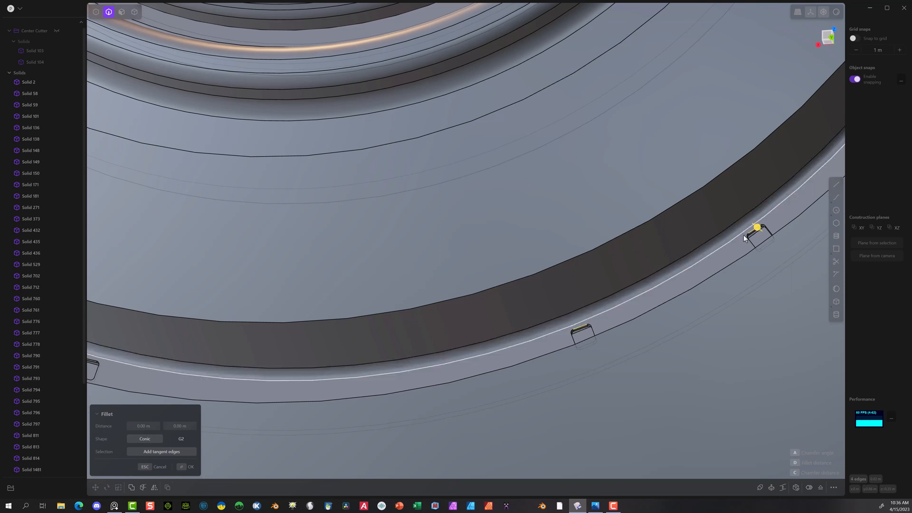
pyautogui.moveTo(759, 226); pyautogui.dragTo(757, 228)
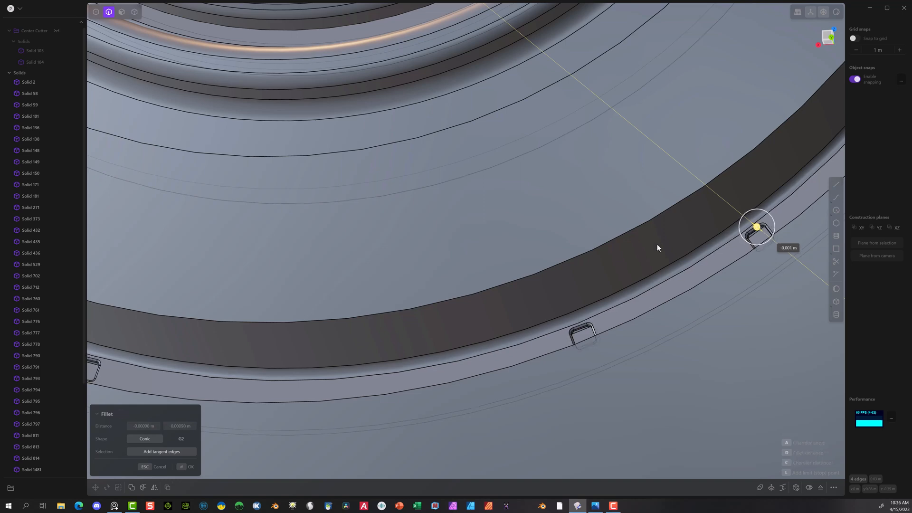
pyautogui.press('Return')
pyautogui.scroll(-10, 269, 321)
pyautogui.scroll(-5, 332, 336)
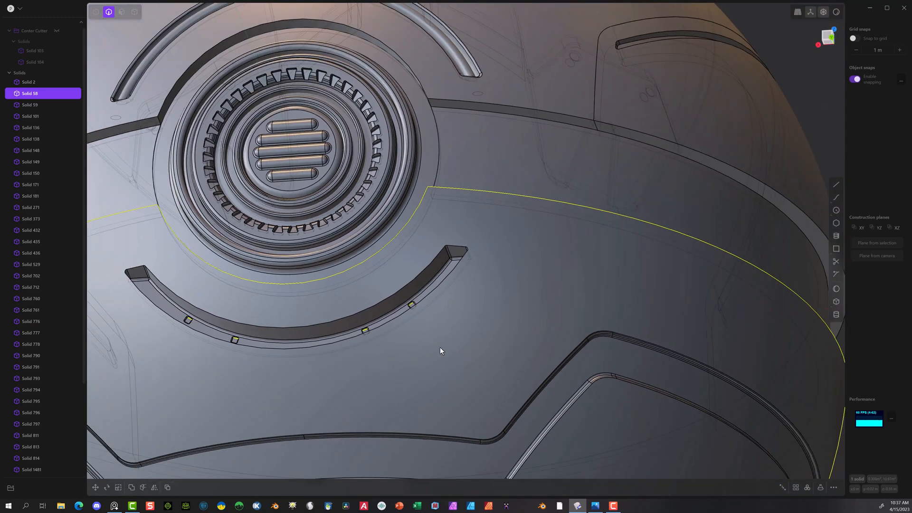
pyautogui.click(476, 347)
# Step: Unhide the curved segments and their collars in the lower groove, including Solids 1702, 1704, 1705 and 1708
pyautogui.moveTo(537, 372); pyautogui.dragTo(468, 344, button='middle')
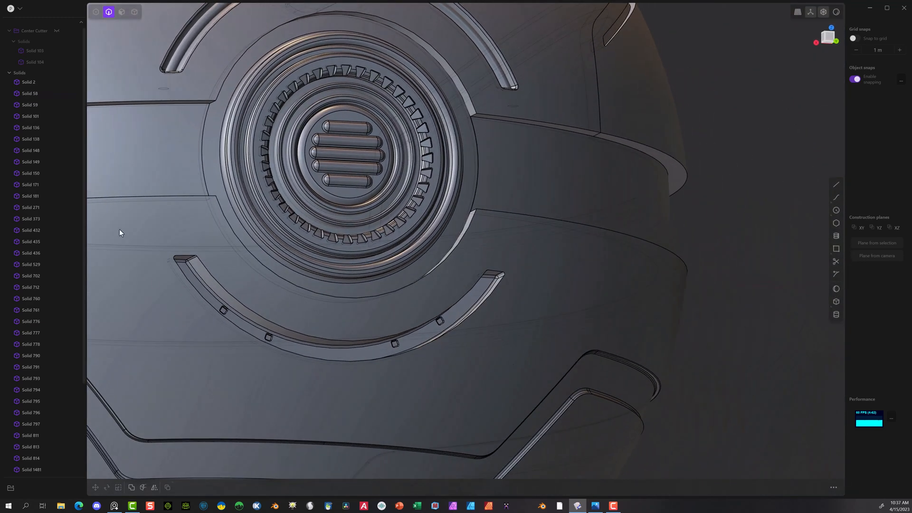
pyautogui.moveTo(119, 233); pyautogui.dragTo(152, 303, button='middle')
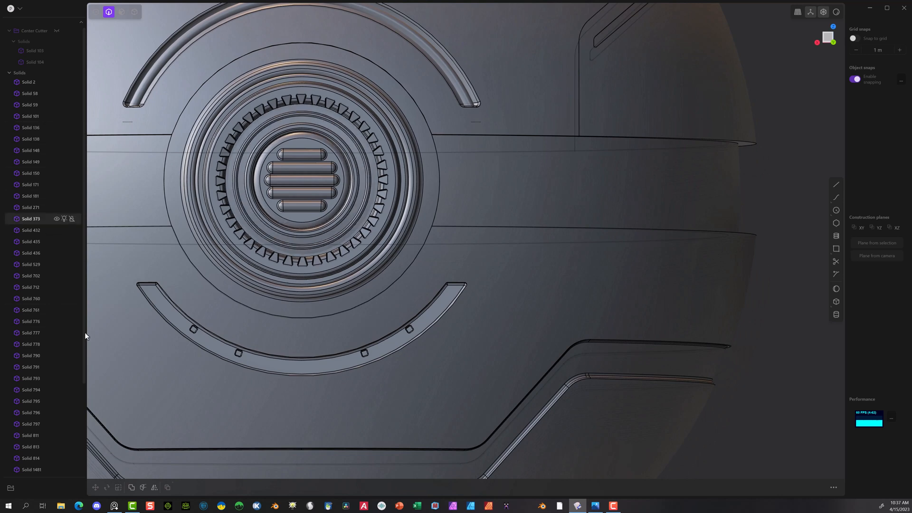
pyautogui.scroll(-5, 90, 396)
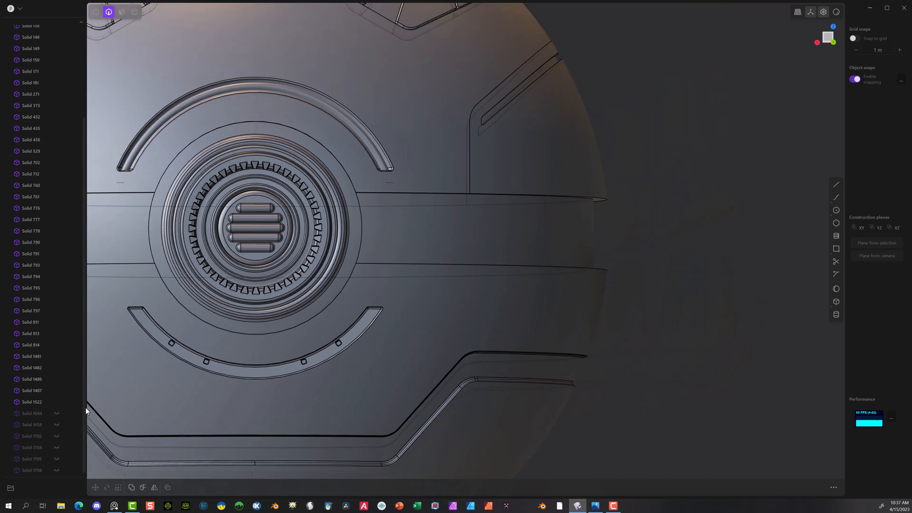
pyautogui.click(56, 435)
pyautogui.click(58, 448)
pyautogui.click(59, 457)
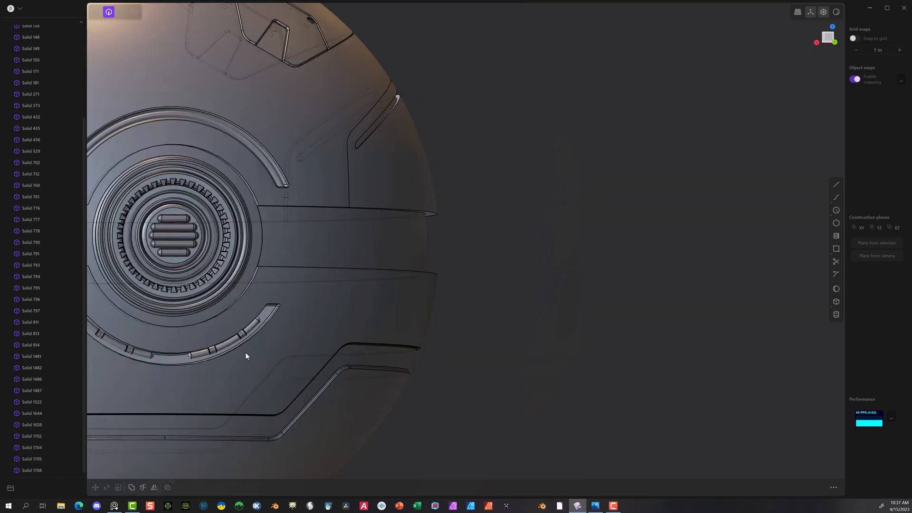
pyautogui.moveTo(245, 352); pyautogui.dragTo(382, 397, button='middle')
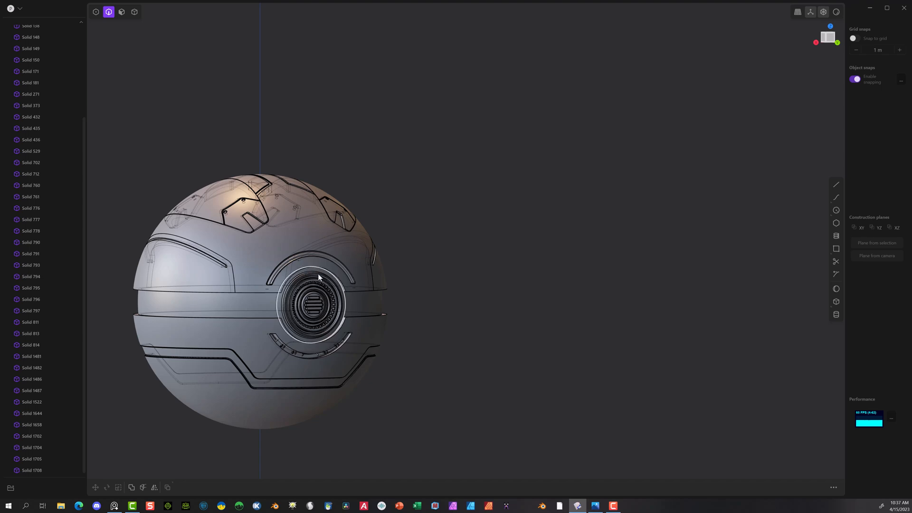
# Step: Fillet the four corner edges where the upper and lower band seams meet the round grille, with a distance of about 0.012 m
pyautogui.scroll(10, 317, 274)
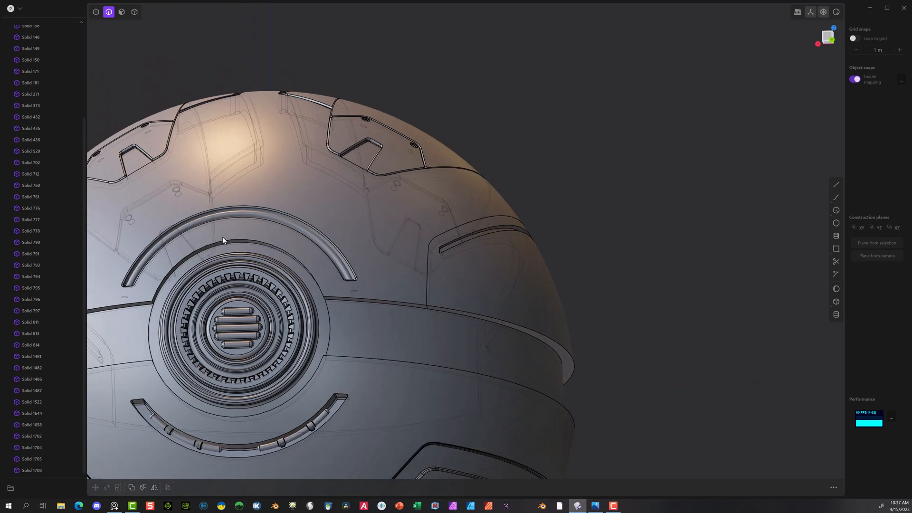
pyautogui.scroll(1, 222, 236)
pyautogui.keyDown('shift'); pyautogui.moveTo(229, 53); pyautogui.dragTo(475, 41, button='middle'); pyautogui.keyUp('shift')
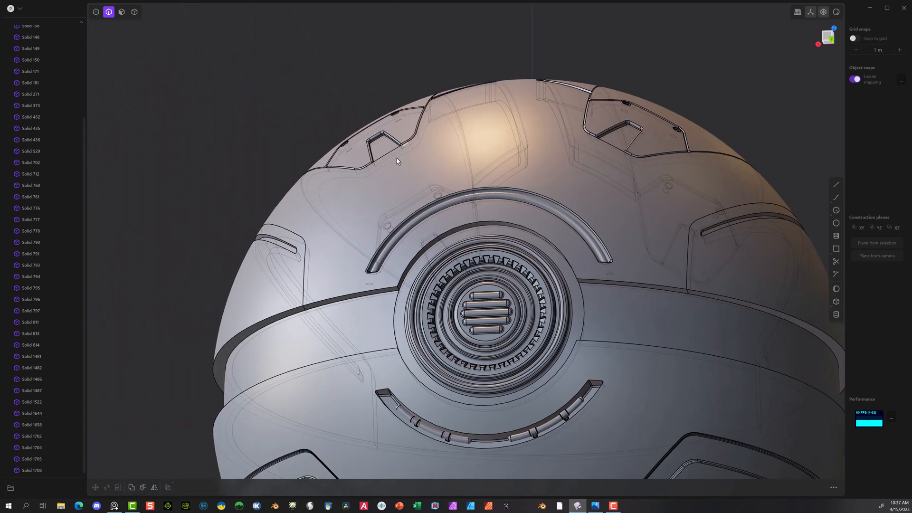
pyautogui.scroll(4, 384, 256)
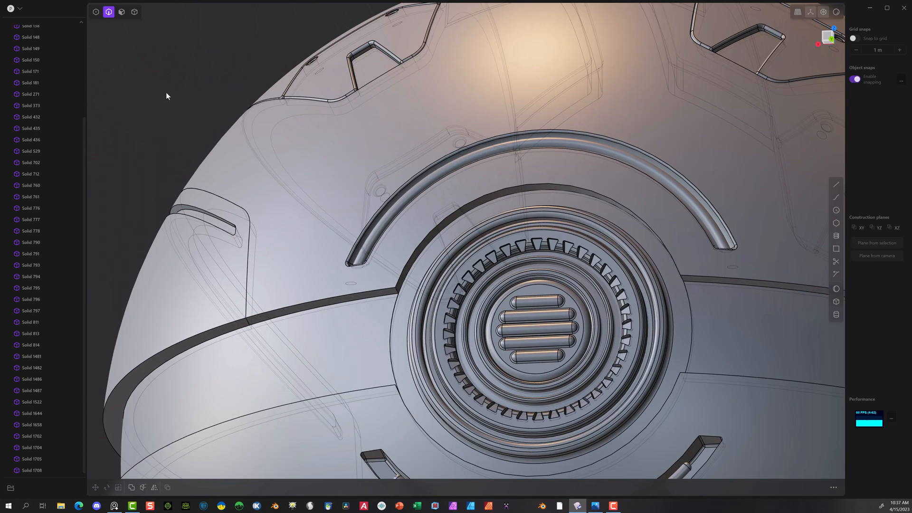
pyautogui.click(397, 290)
pyautogui.press('f')
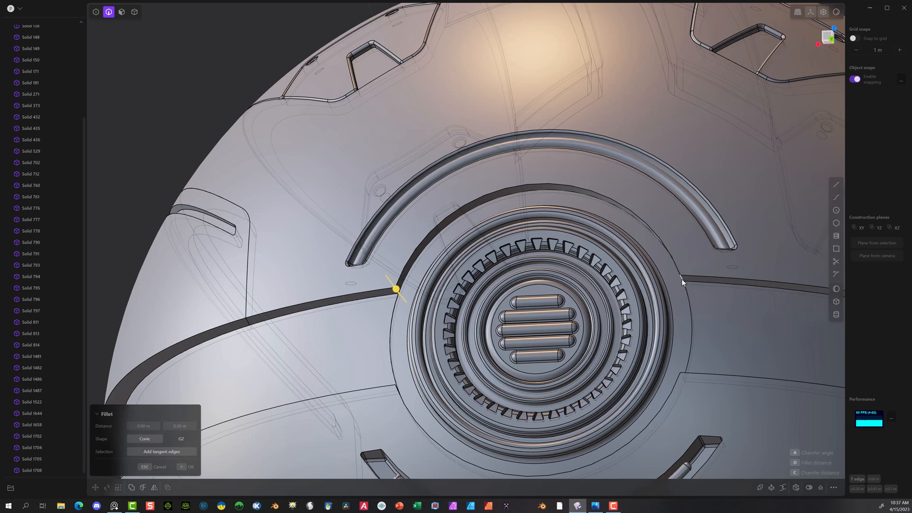
pyautogui.moveTo(659, 292); pyautogui.dragTo(734, 319, button='middle')
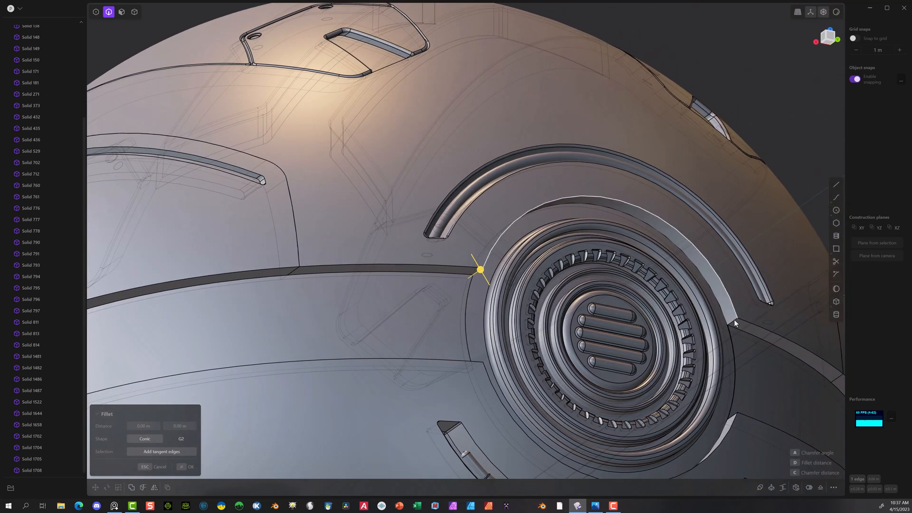
pyautogui.click(733, 320)
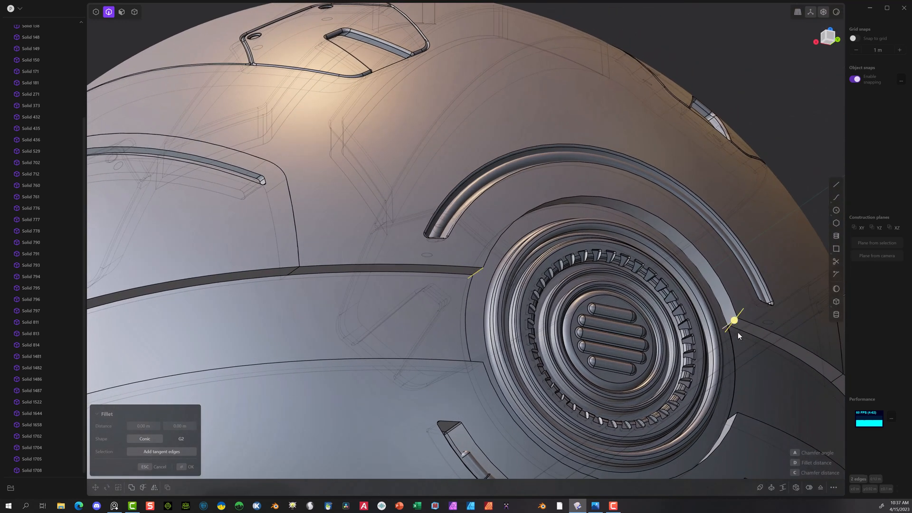
pyautogui.click(733, 417)
pyautogui.click(480, 366)
pyautogui.moveTo(484, 366)
pyautogui.mouseDown()
pyautogui.moveTo(502, 361)
pyautogui.moveTo(496, 369)
pyautogui.mouseUp()
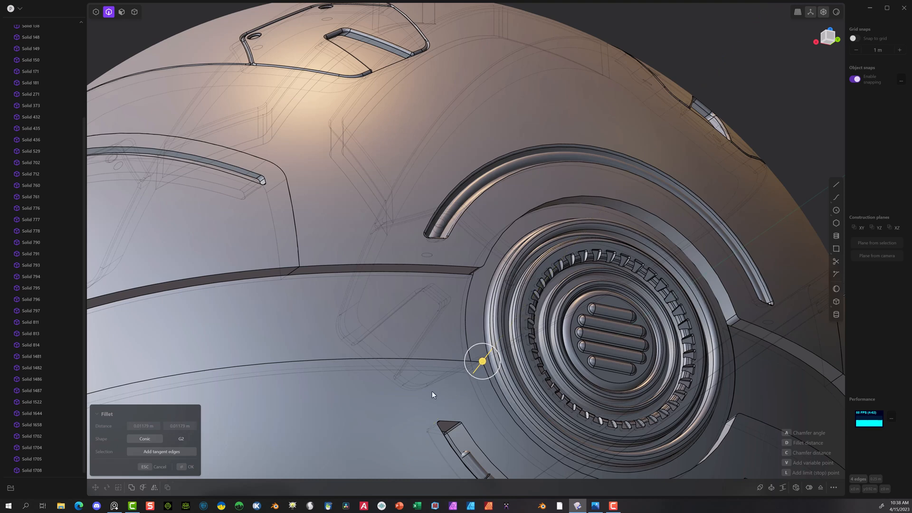
pyautogui.click(189, 467)
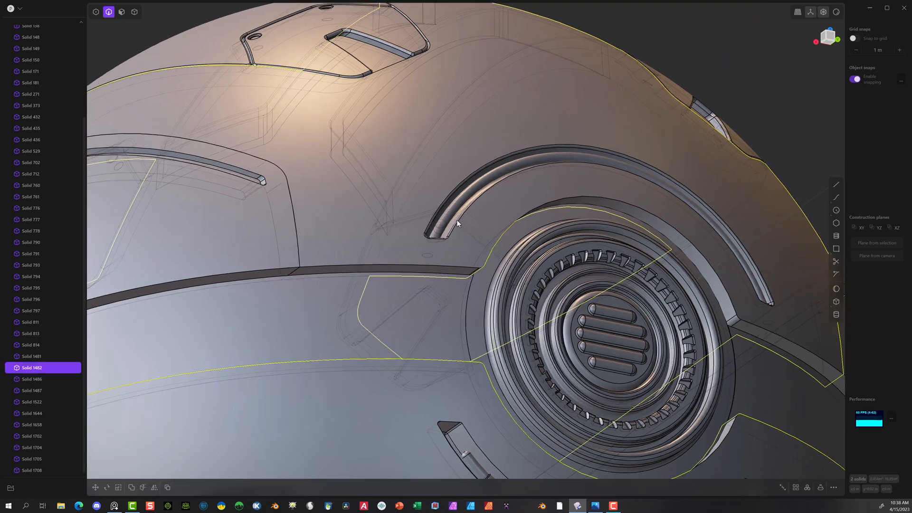
# Step: Try to fillet the upper and lower band edges beside the round grille with a distance of about 0.002 m
pyautogui.moveTo(457, 220); pyautogui.dragTo(517, 175, button='middle')
pyautogui.scroll(-3, 363, 285)
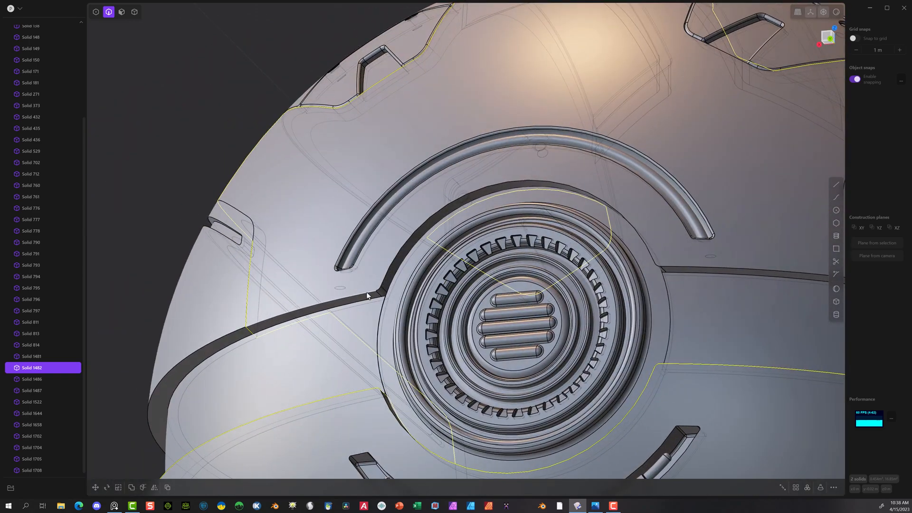
pyautogui.scroll(-3, 377, 345)
pyautogui.moveTo(377, 345); pyautogui.dragTo(369, 267, button='middle')
pyautogui.scroll(5, 369, 267)
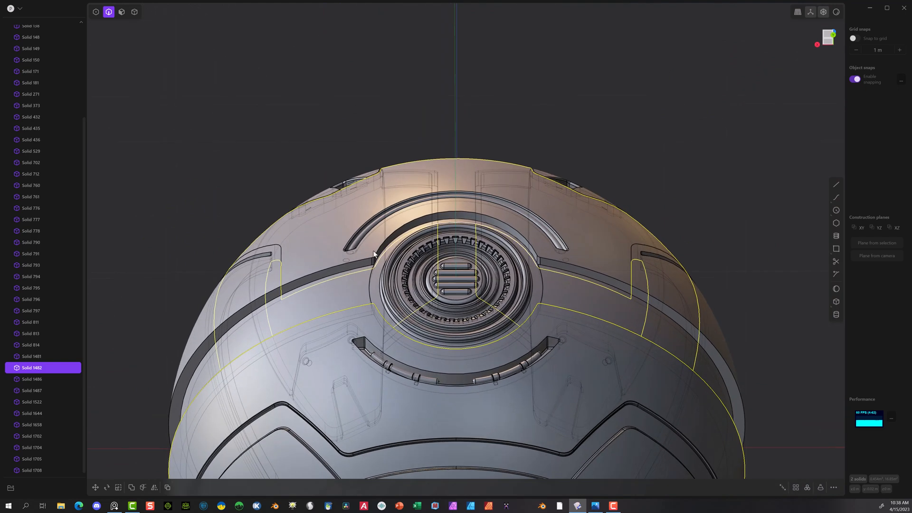
pyautogui.click(347, 267)
pyautogui.press('f')
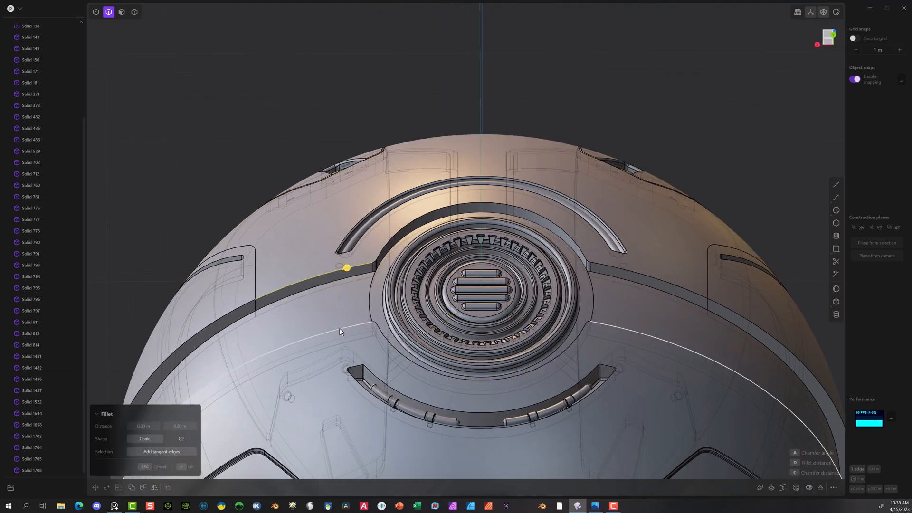
pyautogui.moveTo(339, 331); pyautogui.dragTo(342, 378, button='middle')
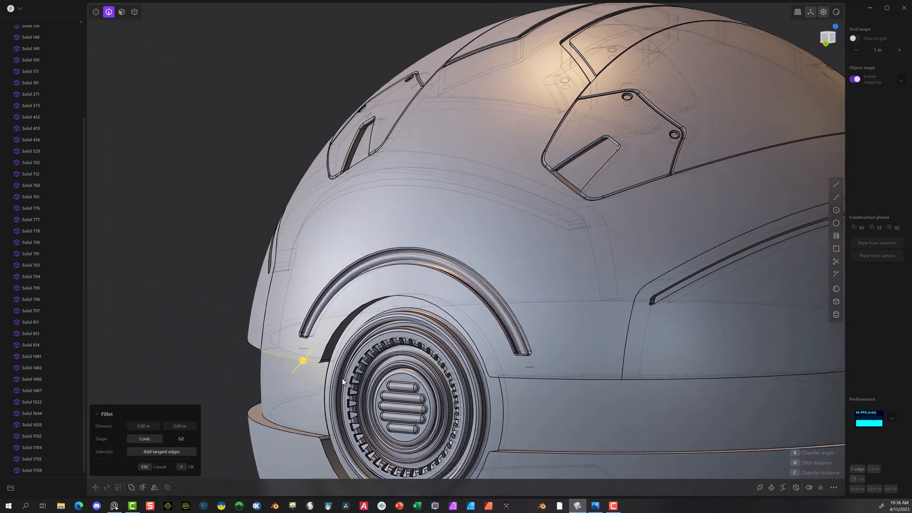
pyautogui.click(285, 430)
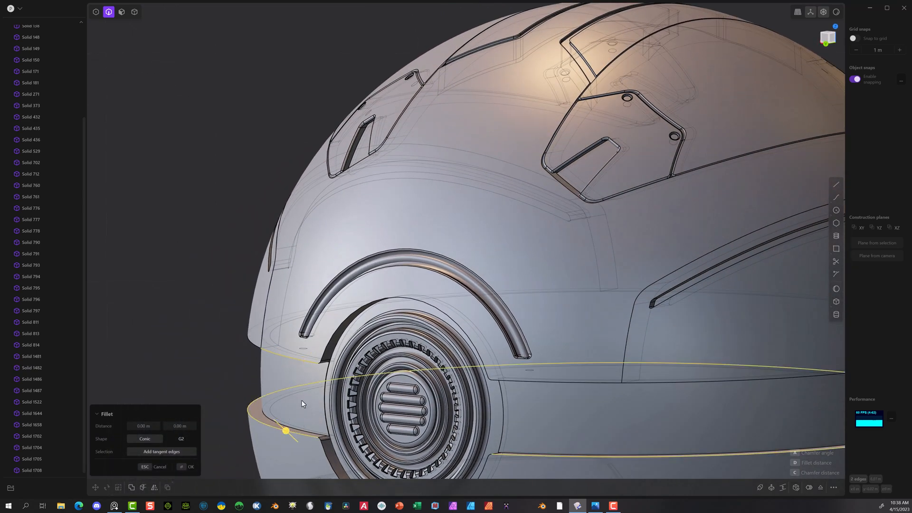
pyautogui.moveTo(284, 432); pyautogui.dragTo(283, 434)
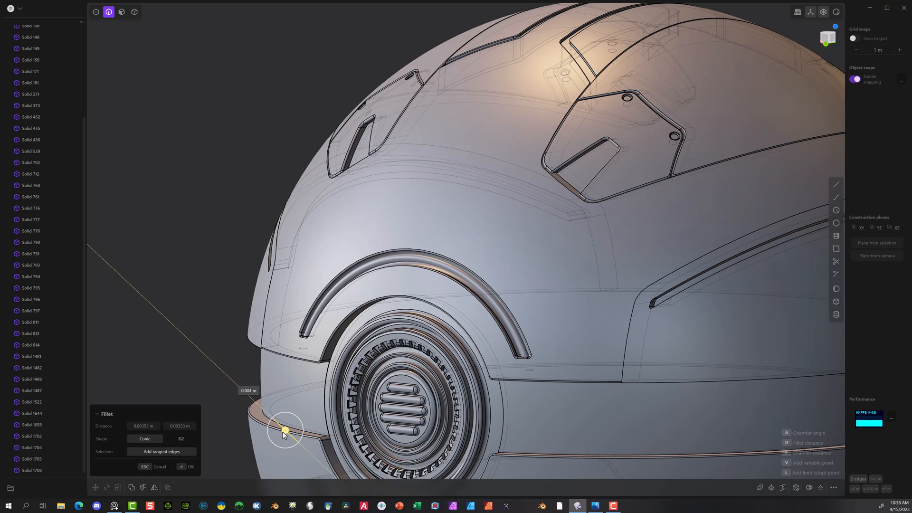
pyautogui.moveTo(283, 435); pyautogui.dragTo(282, 436)
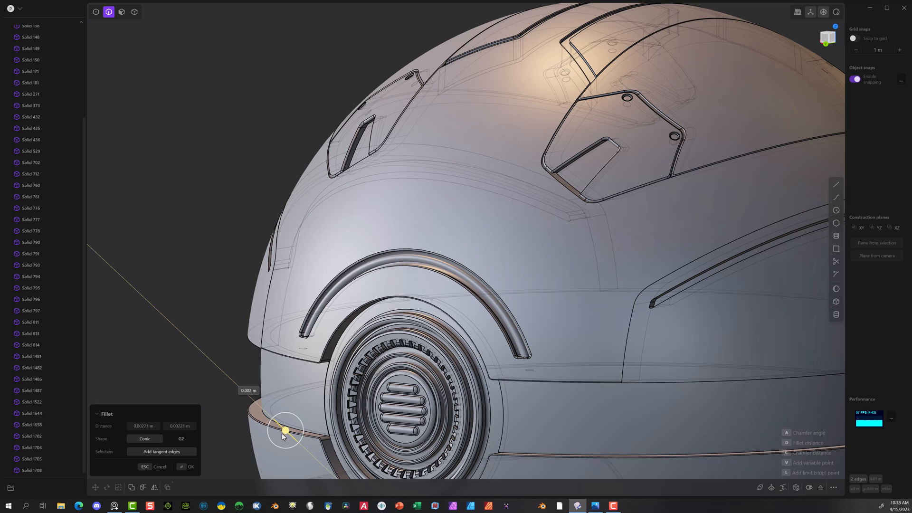
pyautogui.moveTo(283, 436); pyautogui.dragTo(284, 432)
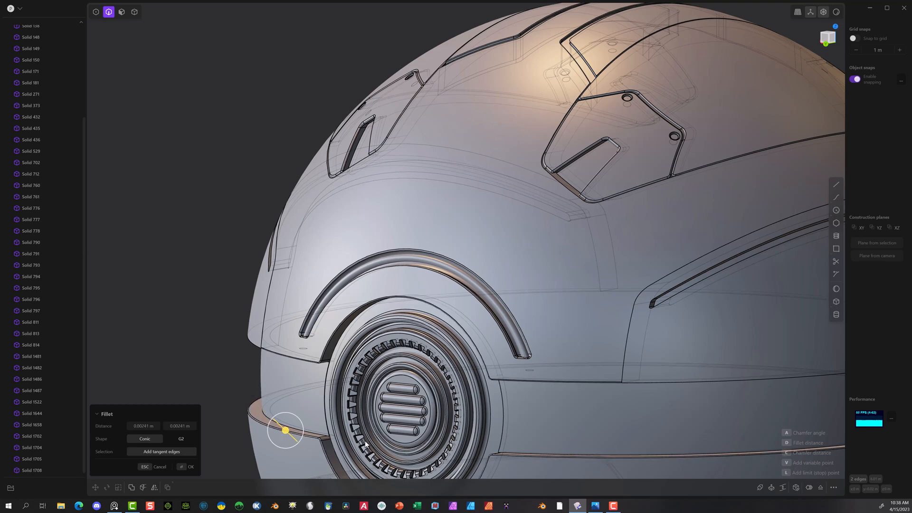
# Step: Examine the band edge fillets around the sphere and next to the round grille from several sides
pyautogui.scroll(5, 323, 408)
pyautogui.moveTo(292, 377); pyautogui.dragTo(357, 281, button='middle')
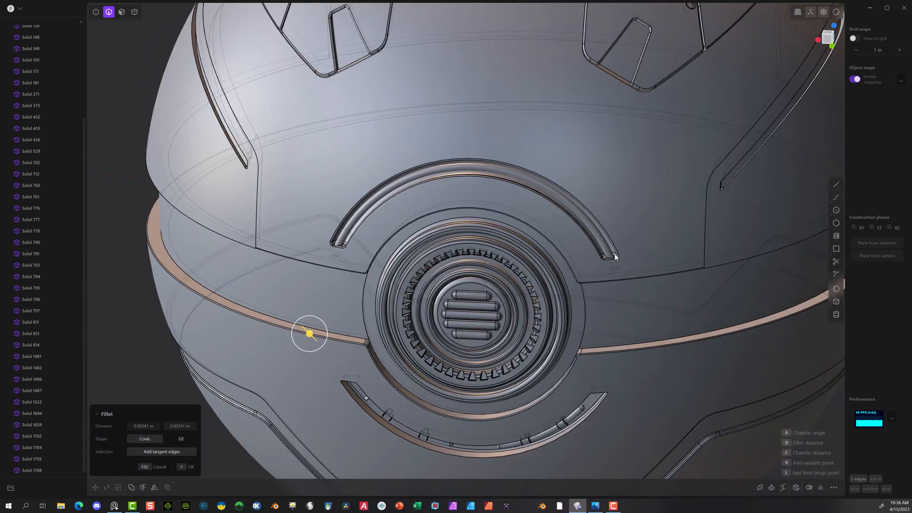
pyautogui.moveTo(614, 254); pyautogui.dragTo(716, 272, button='middle')
pyautogui.scroll(-10, 676, 276)
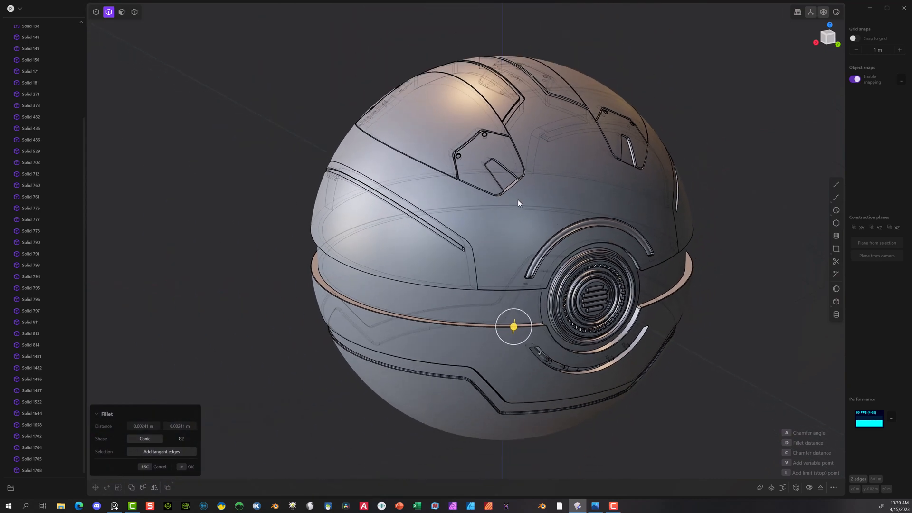
pyautogui.moveTo(527, 235)
pyautogui.mouseDown(button='middle')
pyautogui.moveTo(640, 193)
pyautogui.moveTo(543, 234)
pyautogui.mouseUp(button='middle')
pyautogui.scroll(3, 342, 339)
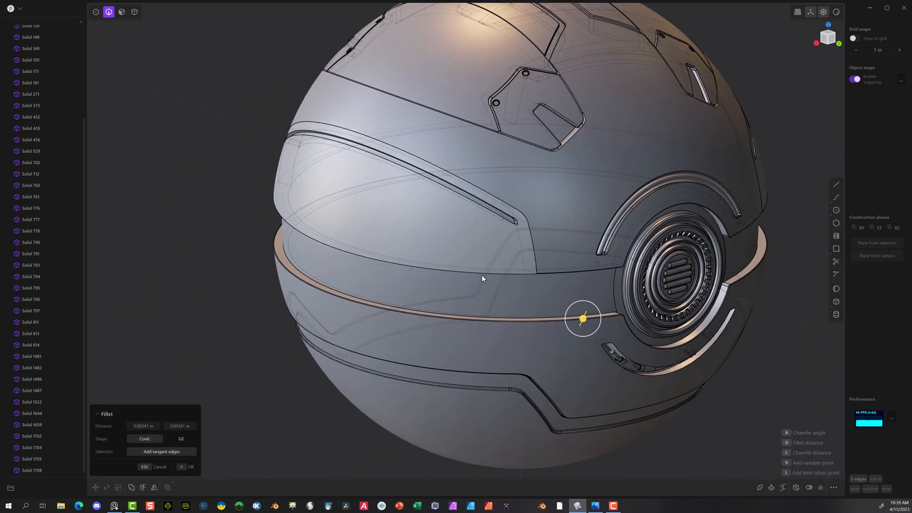
pyautogui.scroll(1, 471, 278)
pyautogui.moveTo(472, 277); pyautogui.dragTo(649, 327, button='middle')
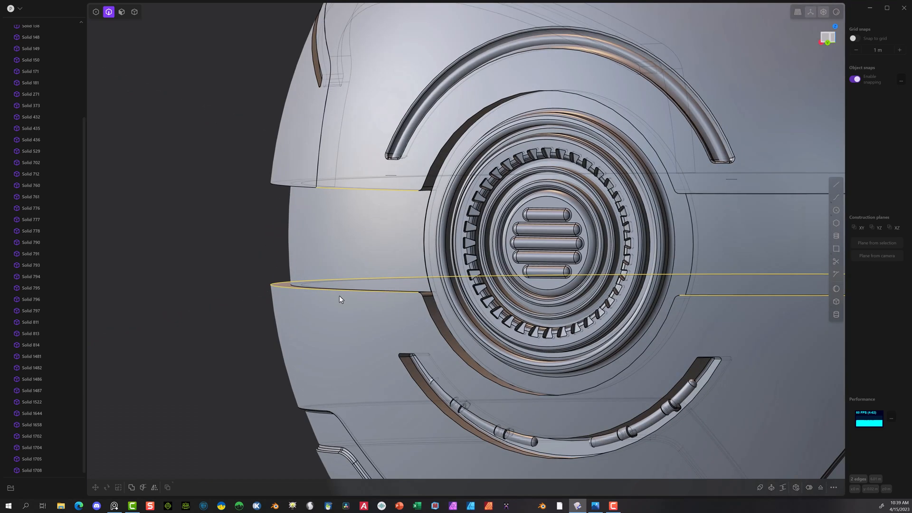
# Step: Chamfer the lower shell's outer rim edge along the central band with a distance of about 0.006 m
pyautogui.scroll(3, 327, 280)
pyautogui.moveTo(303, 216); pyautogui.dragTo(244, 266, button='middle')
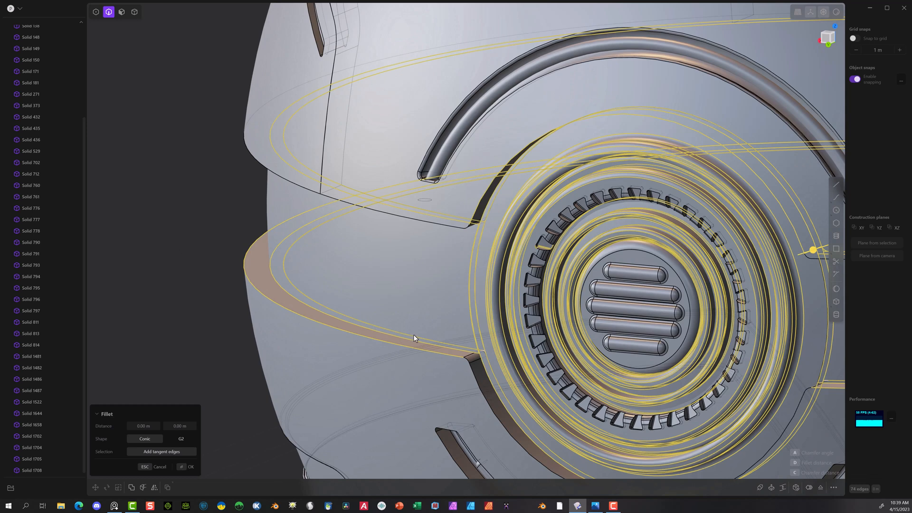
pyautogui.click(404, 346)
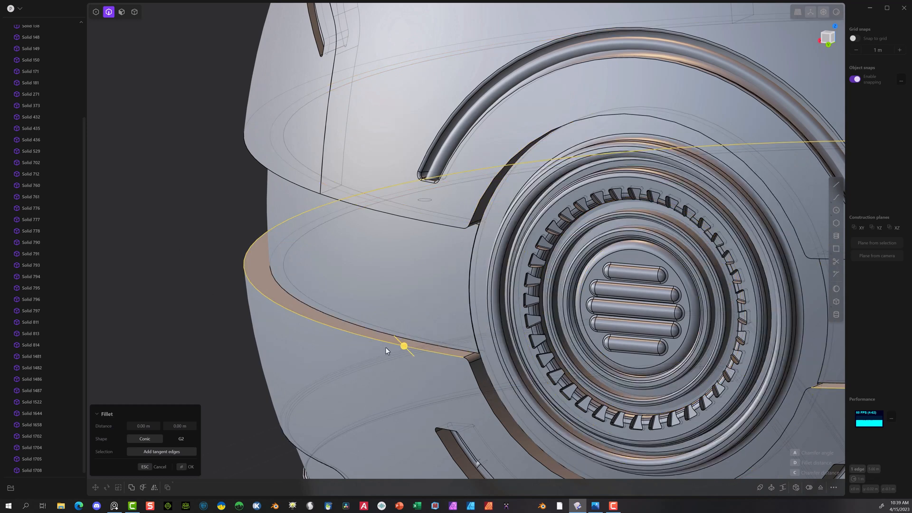
pyautogui.moveTo(402, 350); pyautogui.dragTo(441, 314)
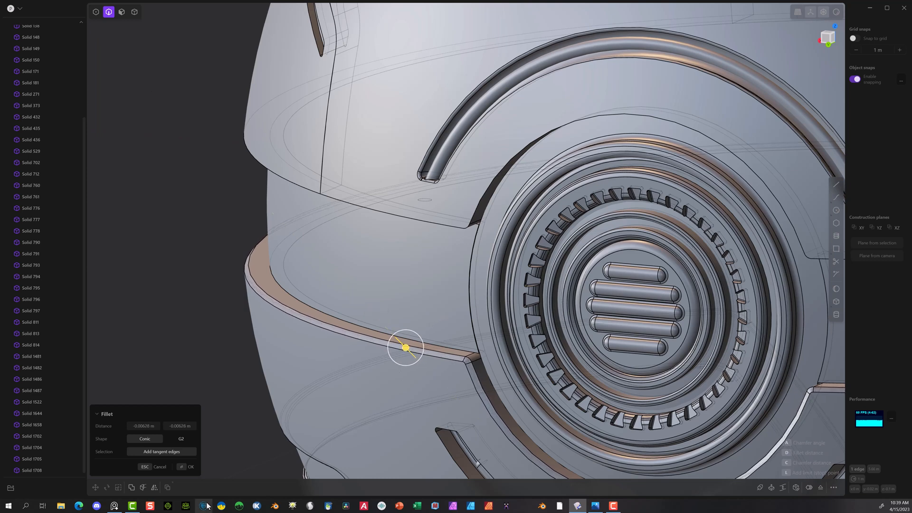
pyautogui.click(187, 469)
# Step: Try to fillet both long edges of the chamfer on the lower shell's rim
pyautogui.click(347, 337)
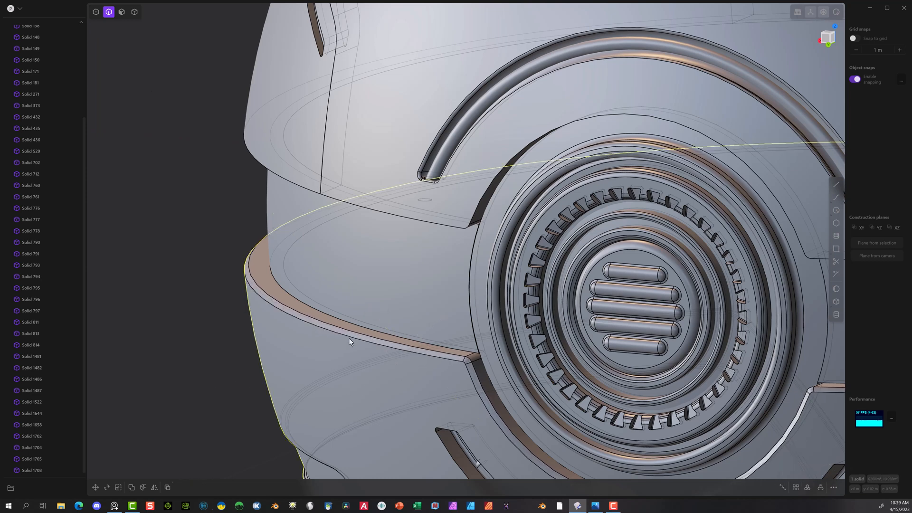
pyautogui.click(415, 347)
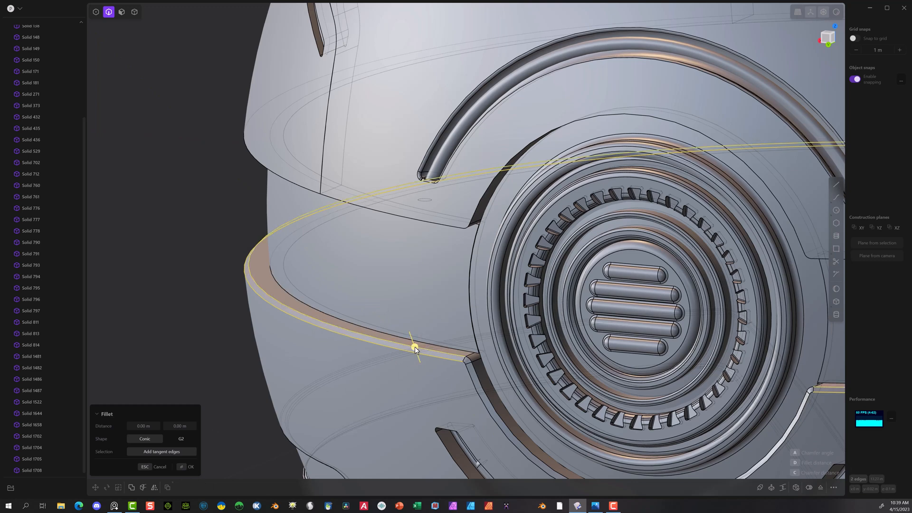
pyautogui.moveTo(415, 347); pyautogui.dragTo(414, 344)
pyautogui.press('Return')
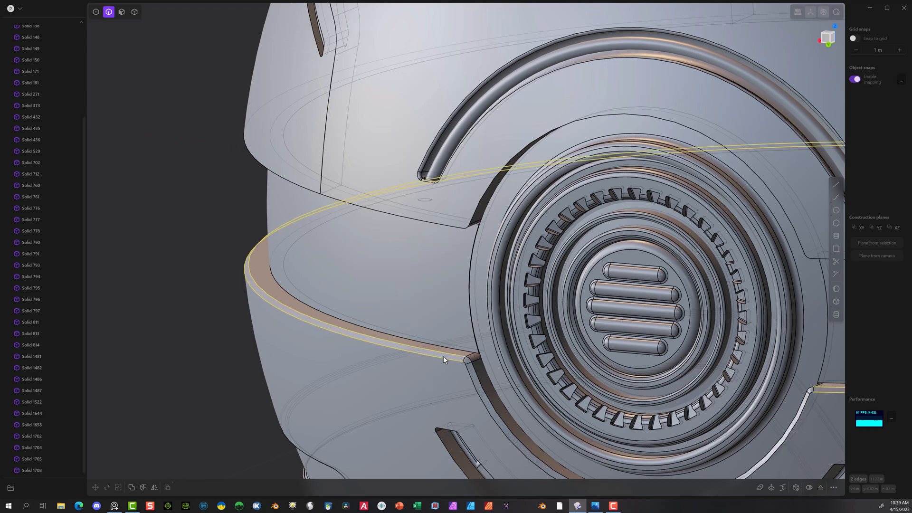
pyautogui.scroll(4, 482, 376)
pyautogui.scroll(5, 477, 378)
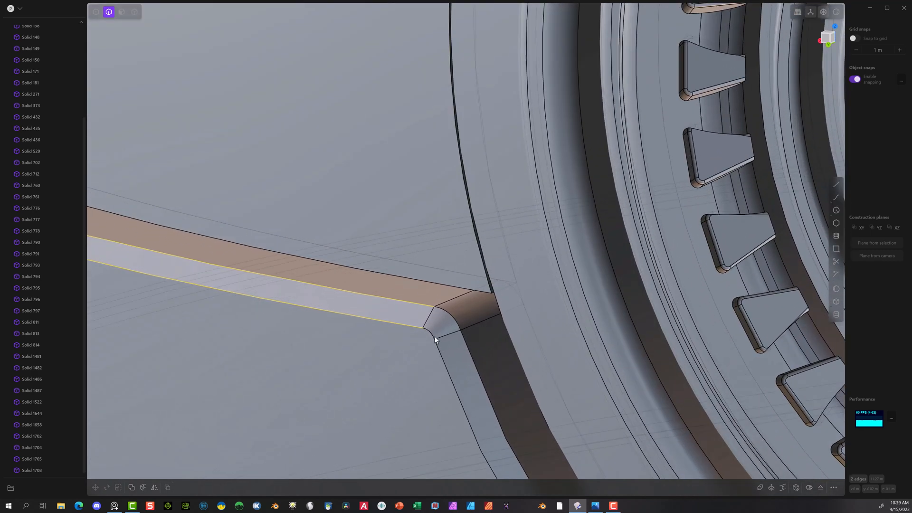
pyautogui.scroll(-8, 448, 369)
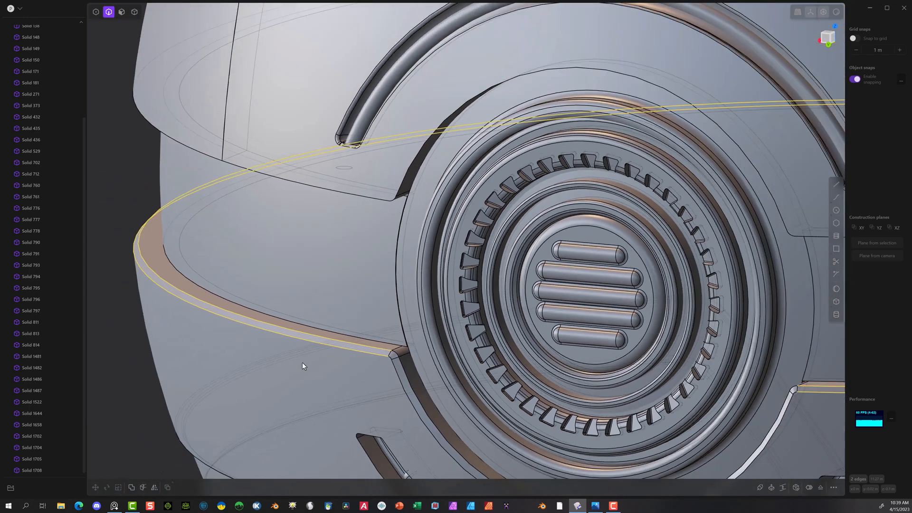
pyautogui.moveTo(302, 362); pyautogui.dragTo(200, 306, button='middle')
pyautogui.click(156, 305)
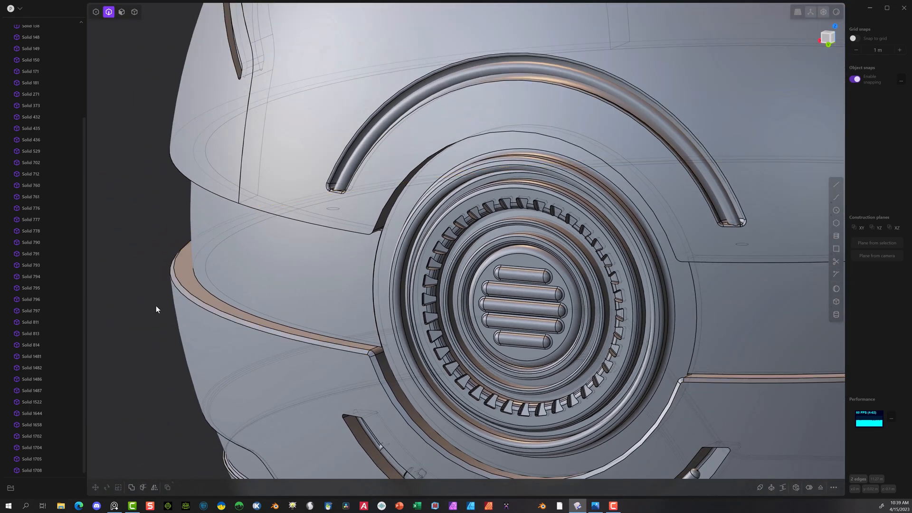
# Step: Fillet the chamfer's outer edges along the lower shell's rim and grille arc with a distance of about 0.003 m
pyautogui.click(333, 350)
pyautogui.press('f')
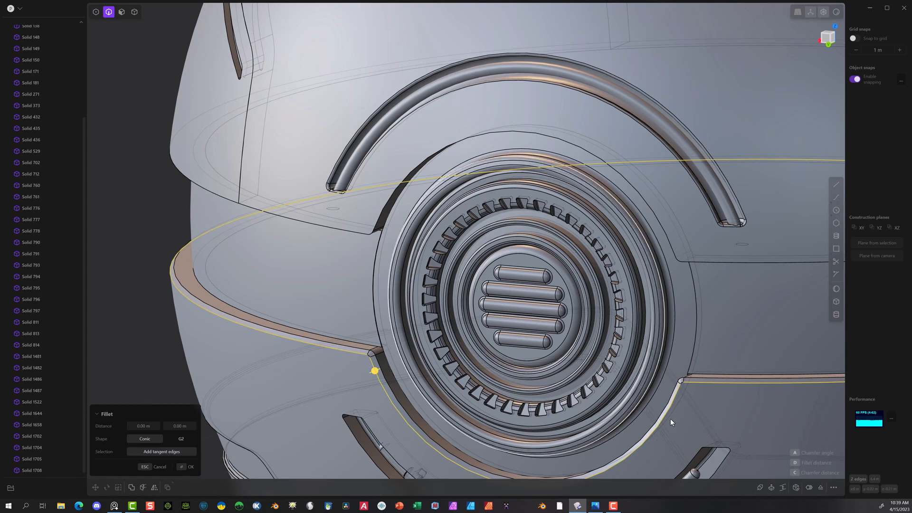
pyautogui.moveTo(670, 418); pyautogui.dragTo(712, 411, button='middle')
pyautogui.scroll(4, 703, 409)
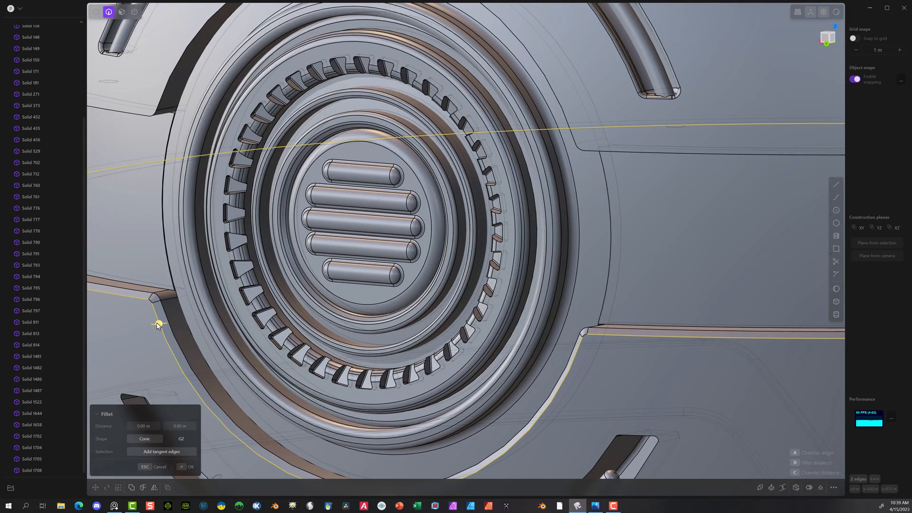
pyautogui.moveTo(158, 325)
pyautogui.mouseDown()
pyautogui.moveTo(143, 328)
pyautogui.moveTo(157, 327)
pyautogui.mouseUp()
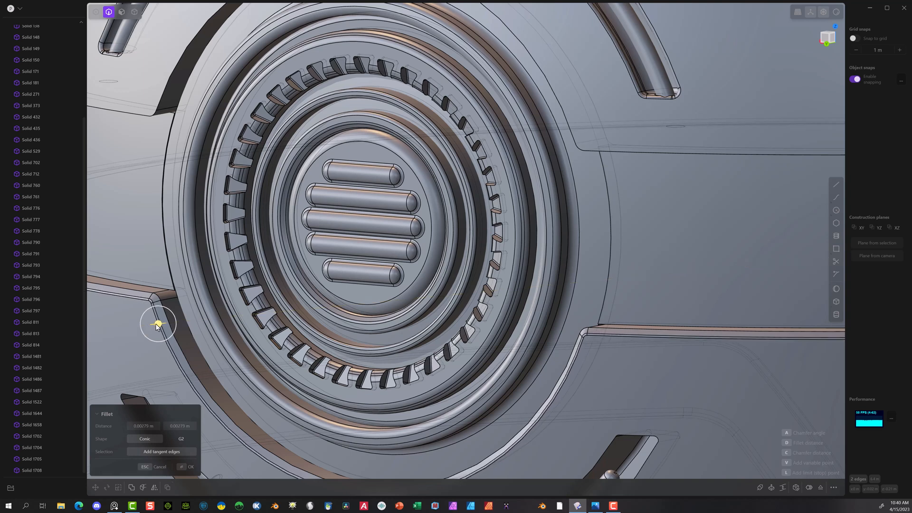
pyautogui.click(180, 470)
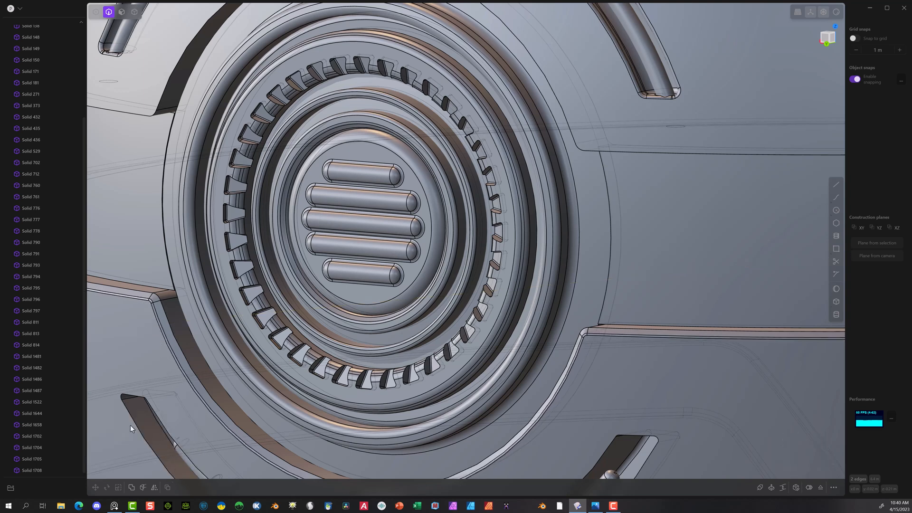
# Step: Fillet the chamfer's inner edges along the lower shell's rim and grille arc with a distance of about 0.003 m
pyautogui.click(130, 294)
pyautogui.press('f')
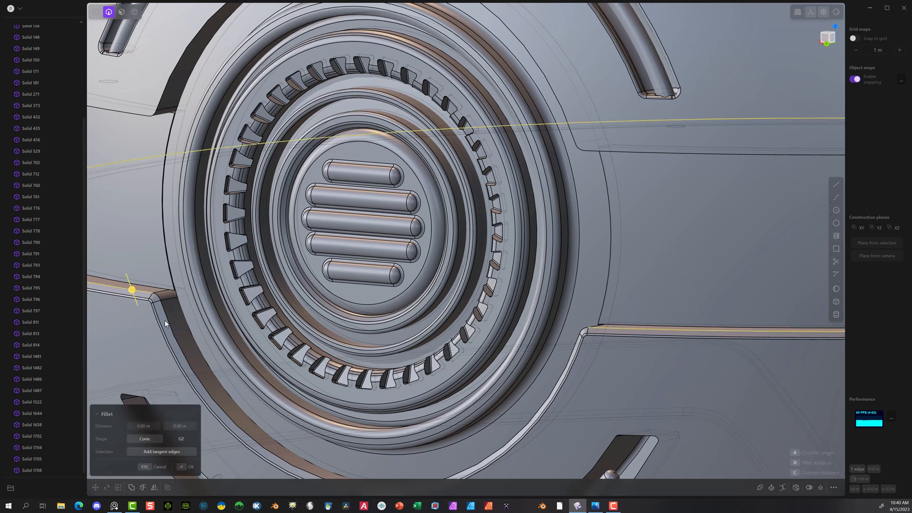
pyautogui.click(168, 320)
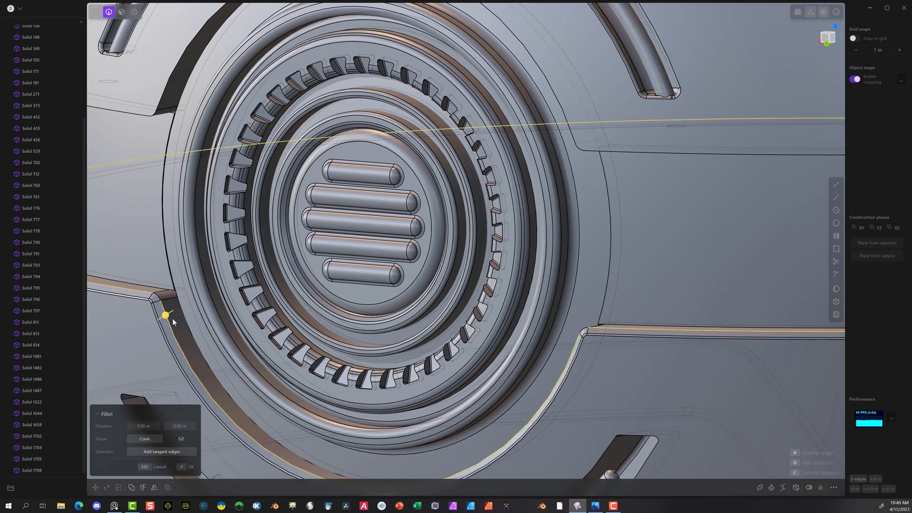
pyautogui.moveTo(167, 317); pyautogui.dragTo(167, 314)
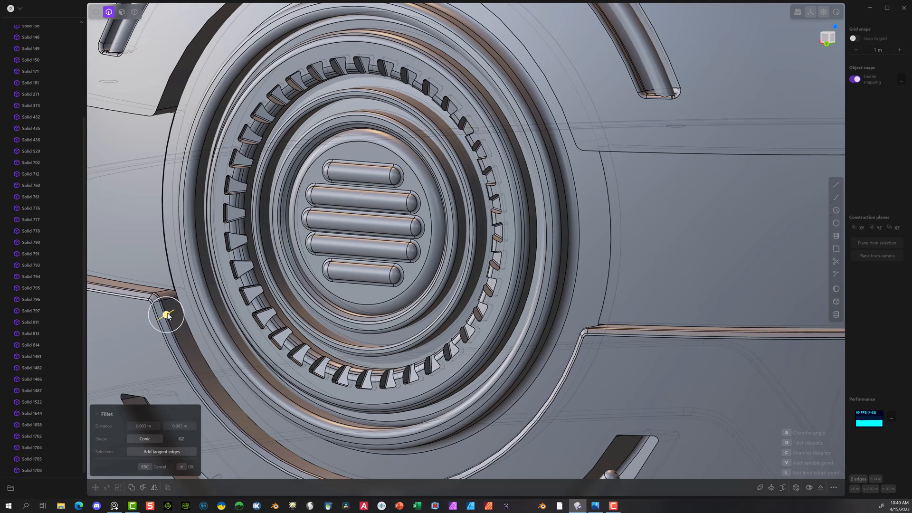
pyautogui.click(184, 468)
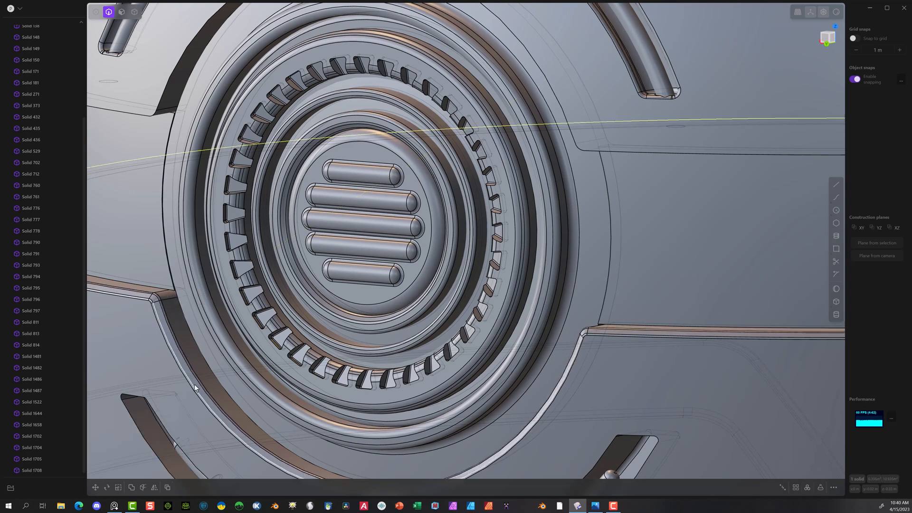
# Step: Try to fillet the upper shell's lower rim edge beside the round grille with a distance of about 0.0066 m
pyautogui.moveTo(194, 384); pyautogui.dragTo(275, 389, button='middle')
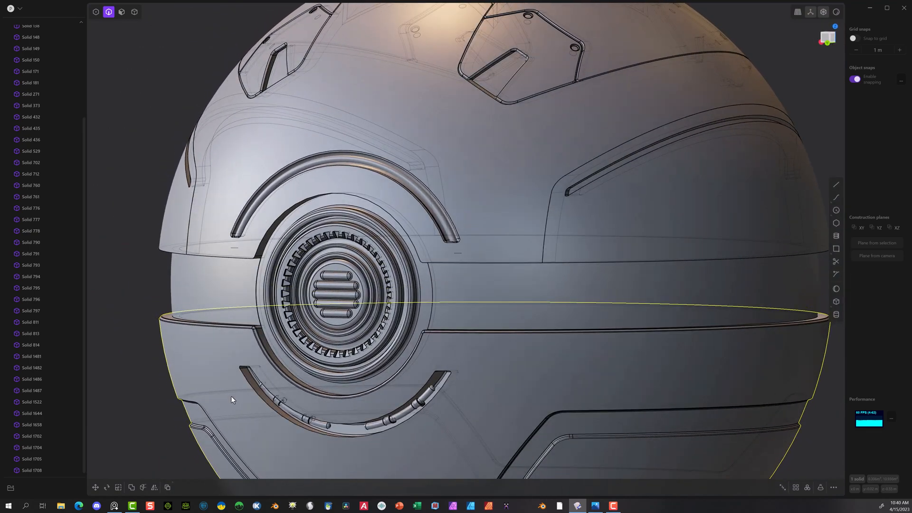
pyautogui.scroll(5, 193, 260)
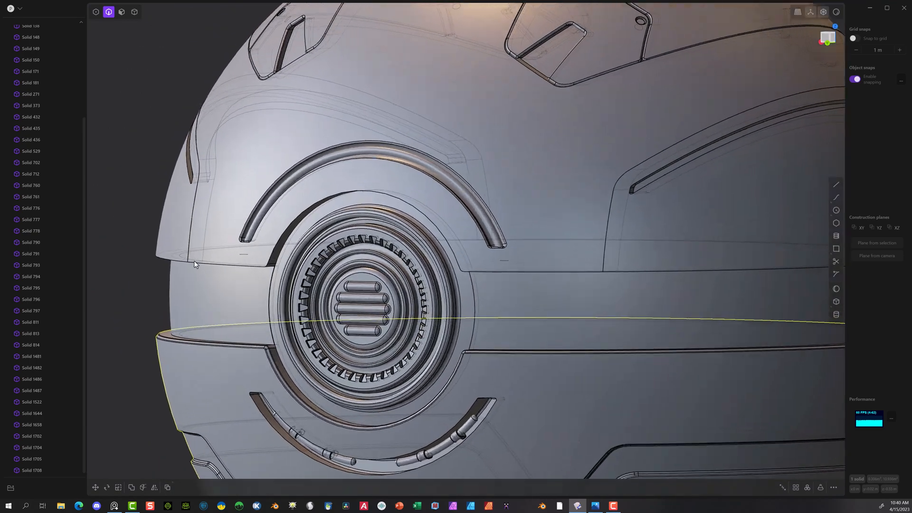
pyautogui.moveTo(222, 266); pyautogui.dragTo(214, 205, button='middle')
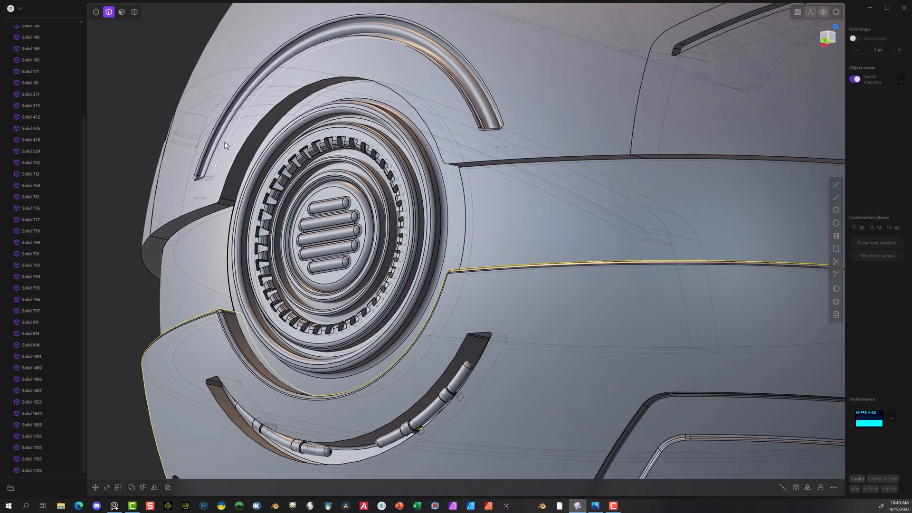
pyautogui.click(211, 207)
pyautogui.press('f')
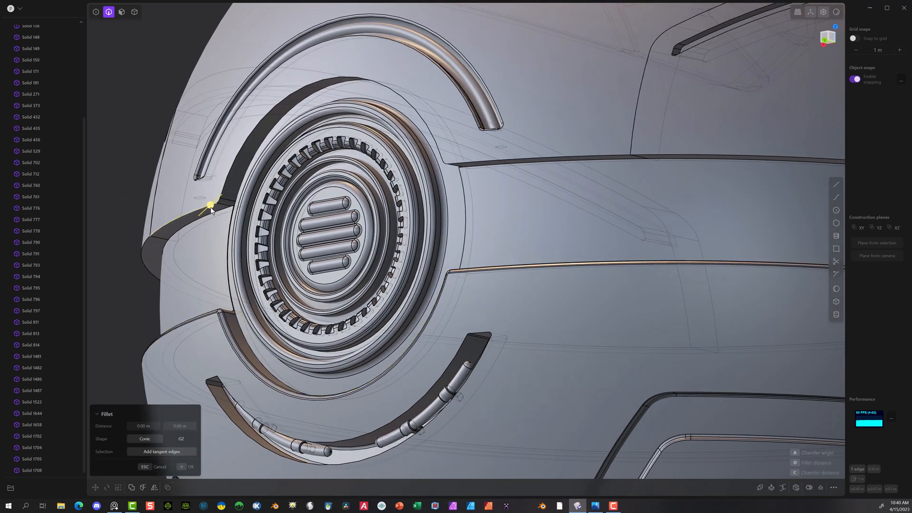
pyautogui.moveTo(211, 208); pyautogui.dragTo(207, 210)
pyautogui.press('Escape')
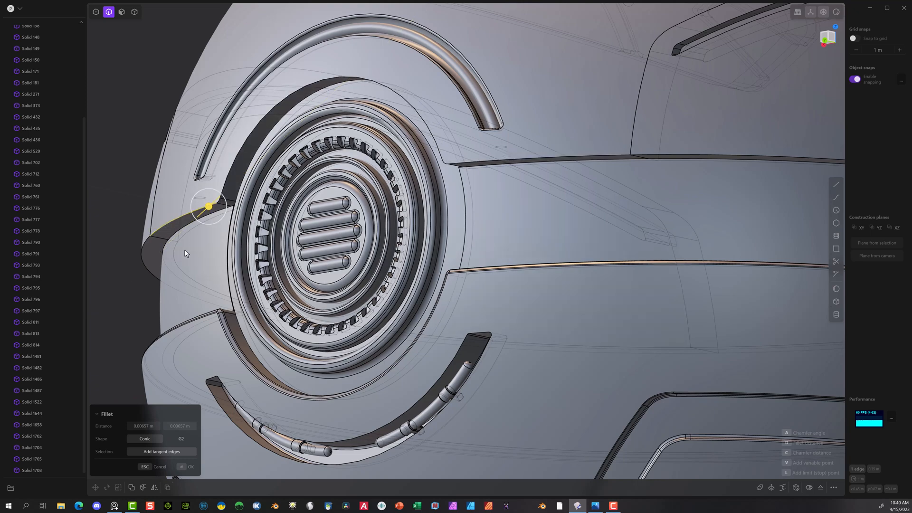
pyautogui.moveTo(182, 252); pyautogui.dragTo(216, 242, button='middle')
pyautogui.scroll(3, 215, 244)
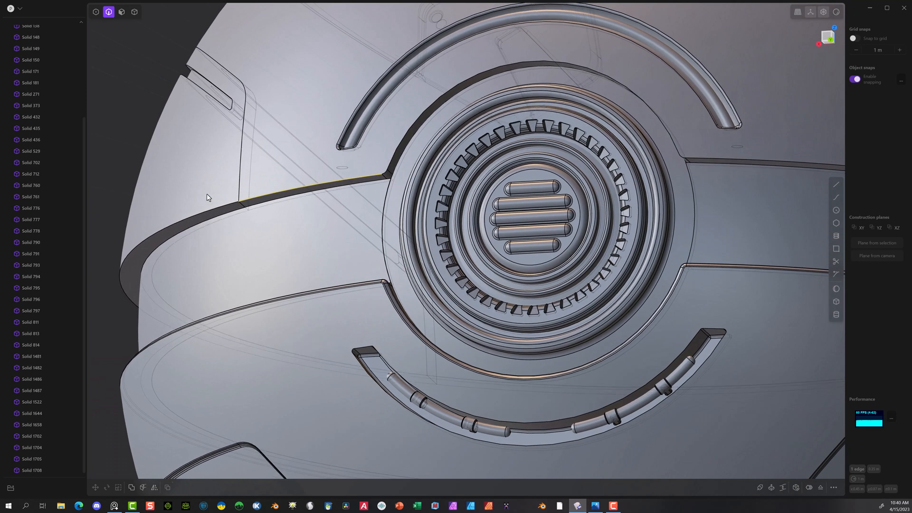
pyautogui.scroll(5, 242, 208)
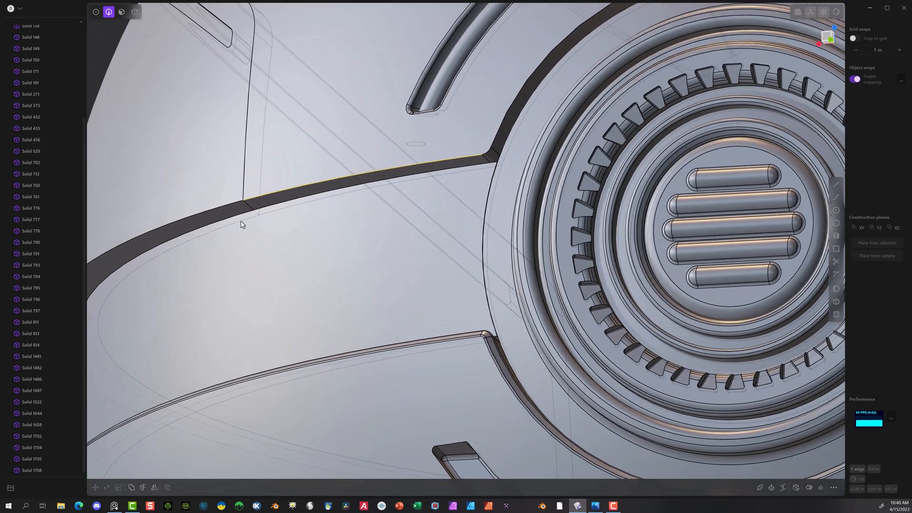
pyautogui.press('f')
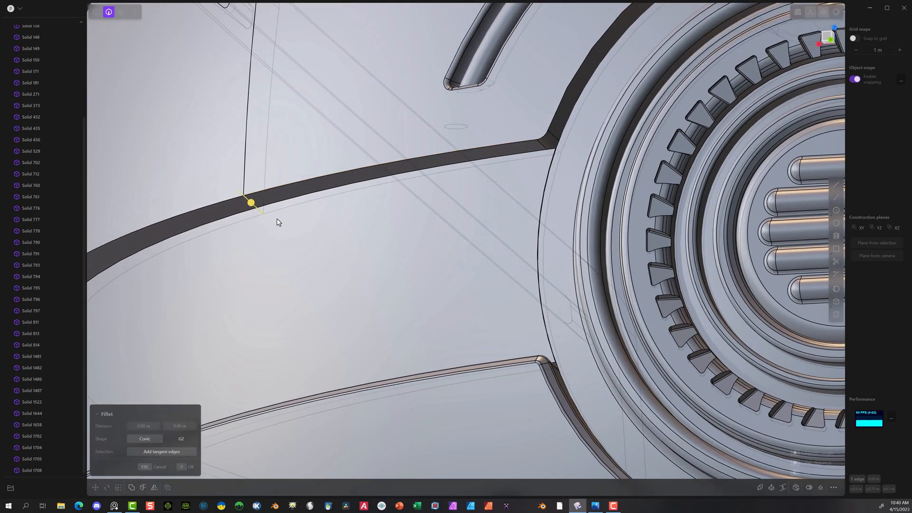
pyautogui.scroll(-5, 278, 223)
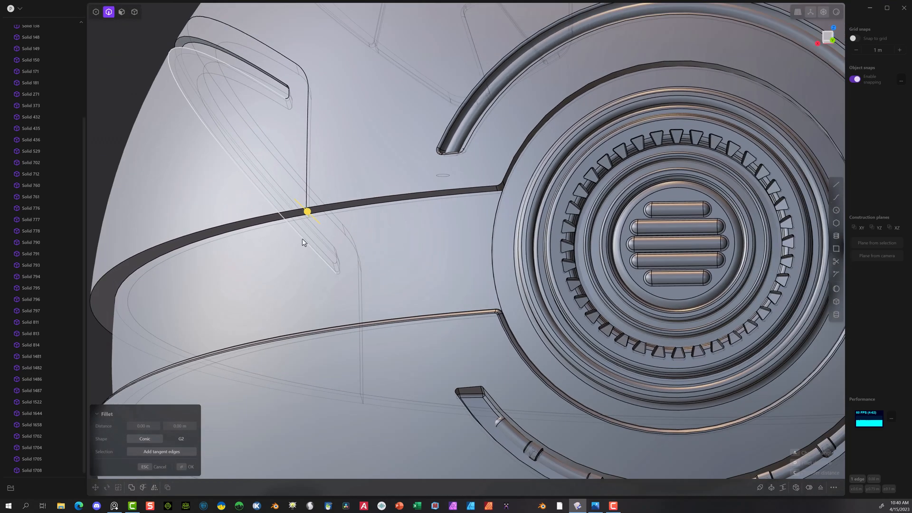
pyautogui.scroll(-5, 302, 242)
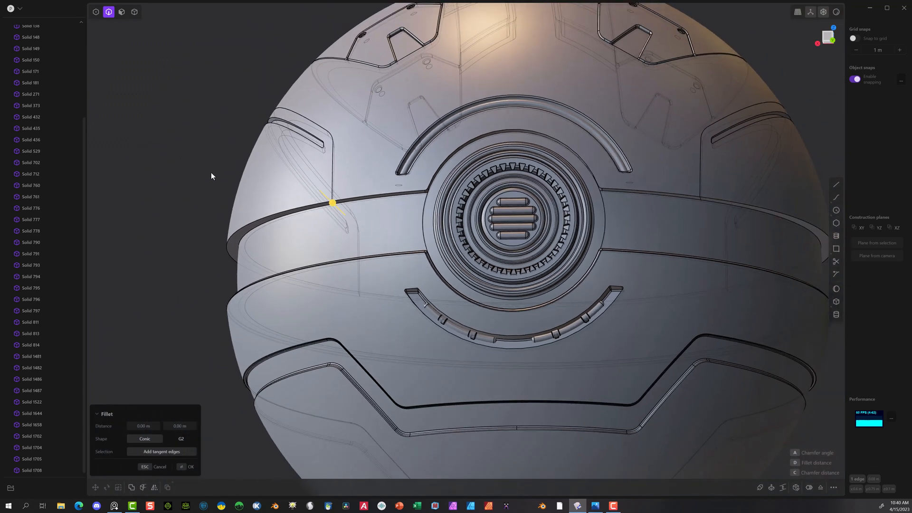
pyautogui.click(244, 225)
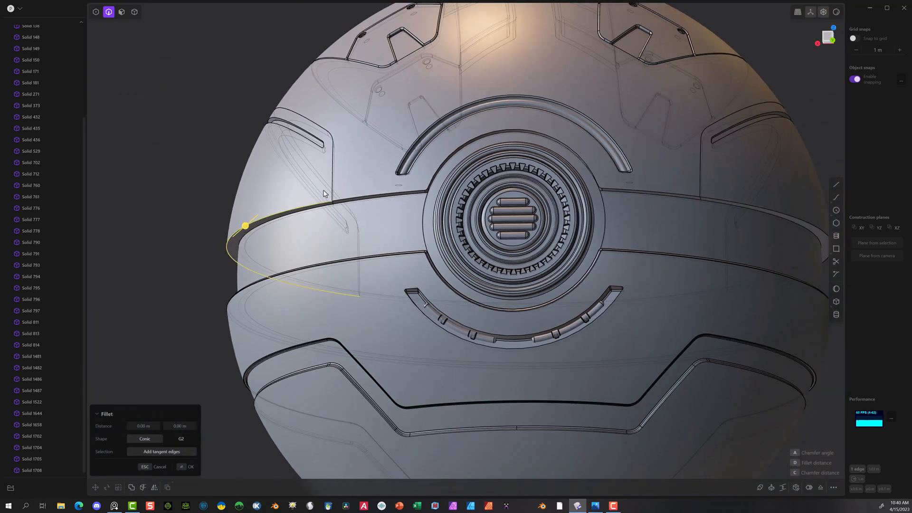
pyautogui.scroll(2, 332, 186)
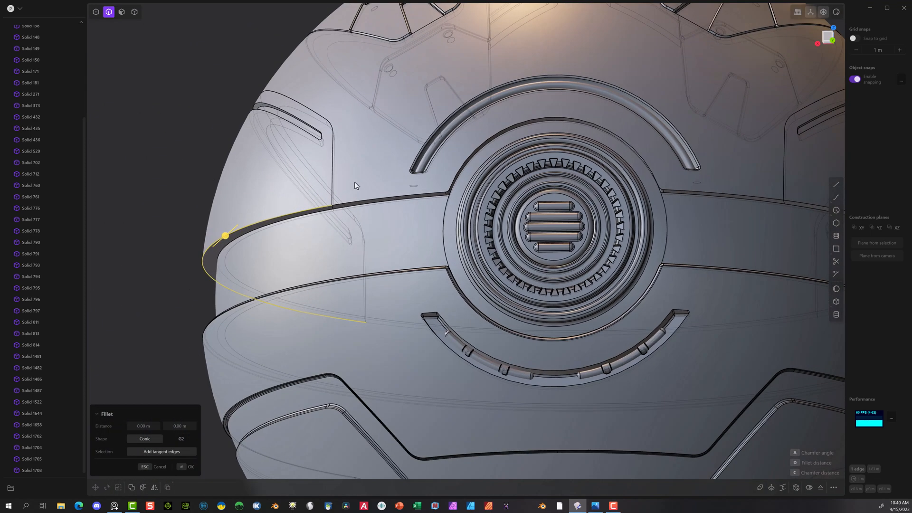
# Step: Hide the central upper shell solid between the two side shells to expose their seam faces
pyautogui.click(134, 12)
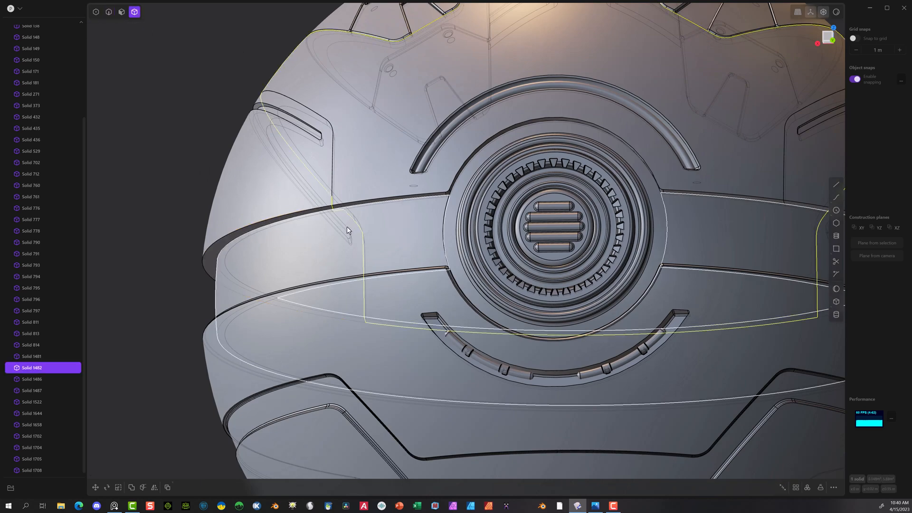
pyautogui.press('h')
pyautogui.scroll(6, 327, 195)
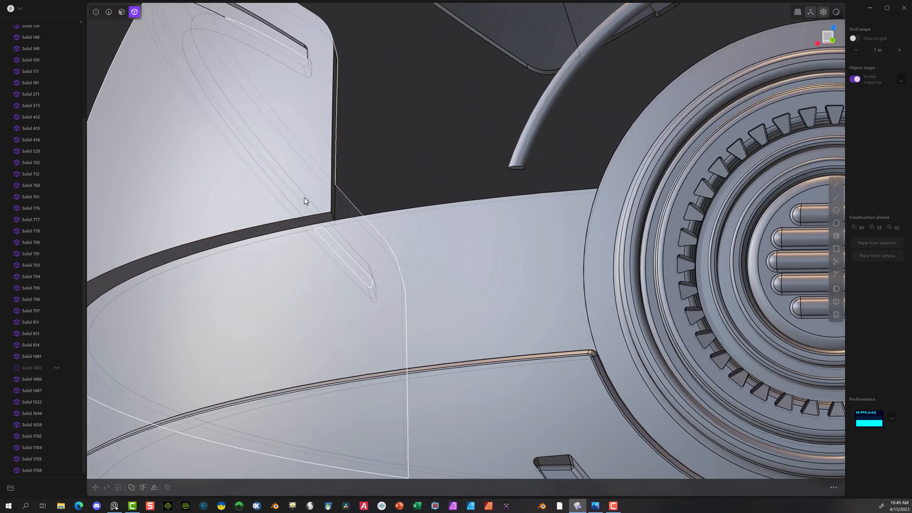
# Step: Fillet the lower seam corner edges of both side shells on the grille side with a distance of 0.00772 m
pyautogui.click(108, 11)
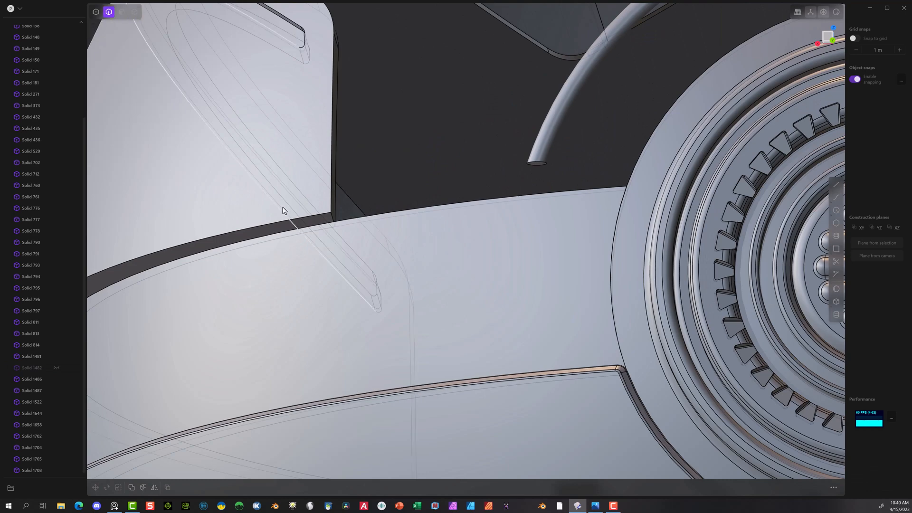
pyautogui.click(332, 217)
pyautogui.press('f')
pyautogui.moveTo(261, 262); pyautogui.dragTo(305, 266, button='middle')
pyautogui.keyDown('shift'); pyautogui.moveTo(512, 209); pyautogui.dragTo(294, 194, button='middle'); pyautogui.keyUp('shift')
pyautogui.moveTo(402, 240); pyautogui.dragTo(566, 255, button='middle')
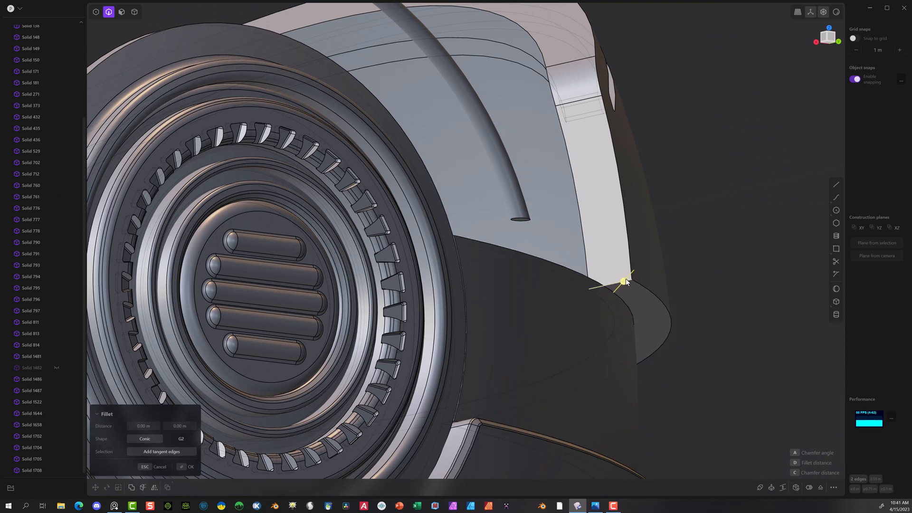
pyautogui.moveTo(626, 281); pyautogui.dragTo(617, 284)
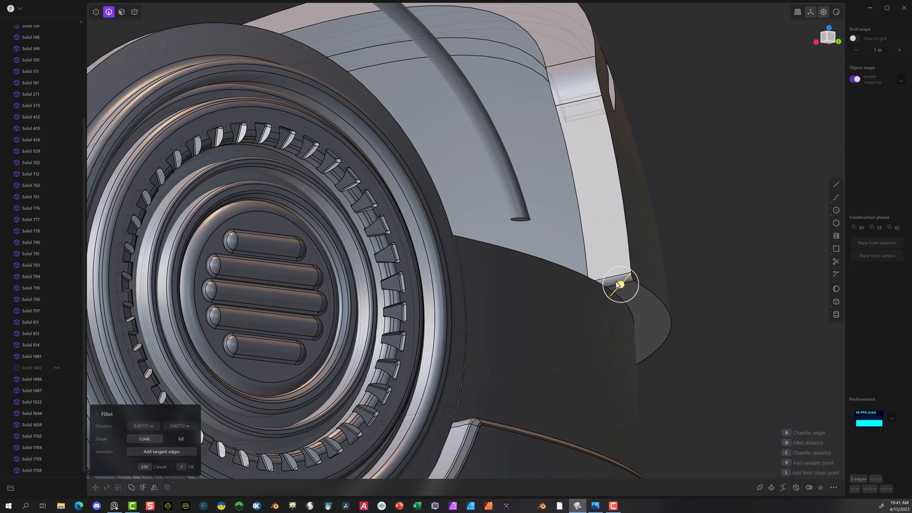
pyautogui.moveTo(618, 285); pyautogui.dragTo(492, 297, button='middle')
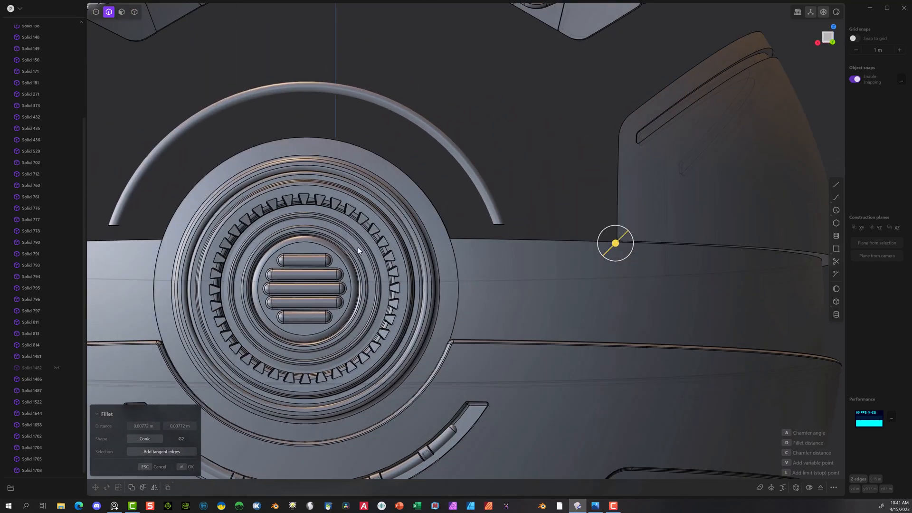
pyautogui.moveTo(260, 372); pyautogui.dragTo(166, 443, button='middle')
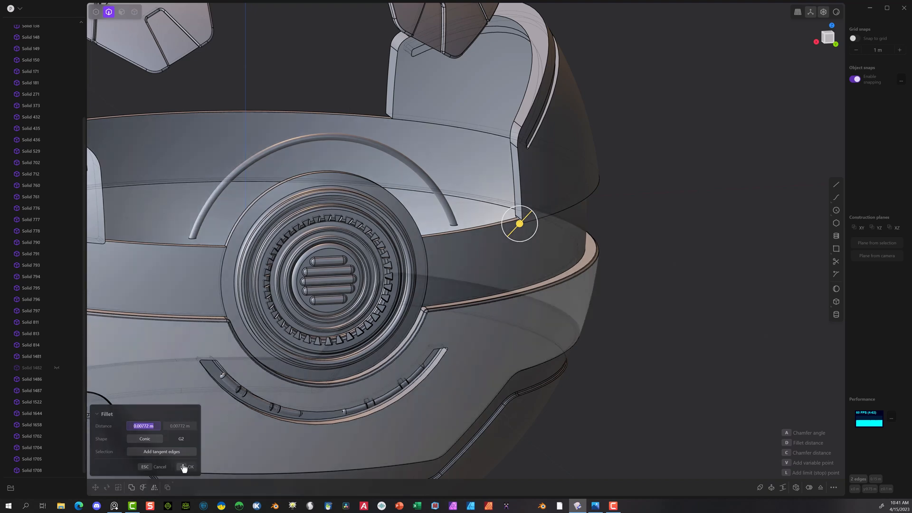
pyautogui.click(185, 467)
# Step: Fillet the lower seam corner edges of both side shells on the side opposite the grille
pyautogui.moveTo(348, 149); pyautogui.dragTo(587, 92, button='middle')
pyautogui.scroll(3, 304, 176)
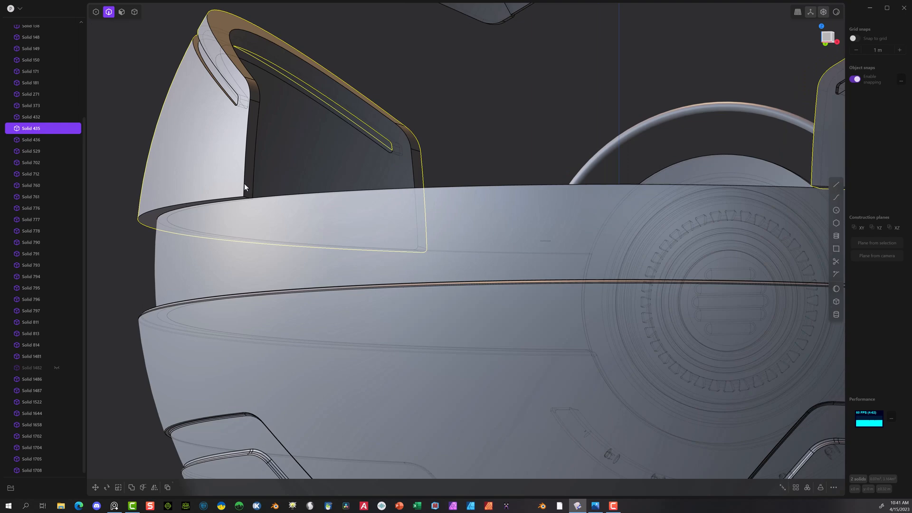
pyautogui.click(248, 201)
pyautogui.press('f')
pyautogui.moveTo(489, 145); pyautogui.dragTo(284, 92, button='middle')
pyautogui.moveTo(634, 73); pyautogui.dragTo(448, 165, button='middle')
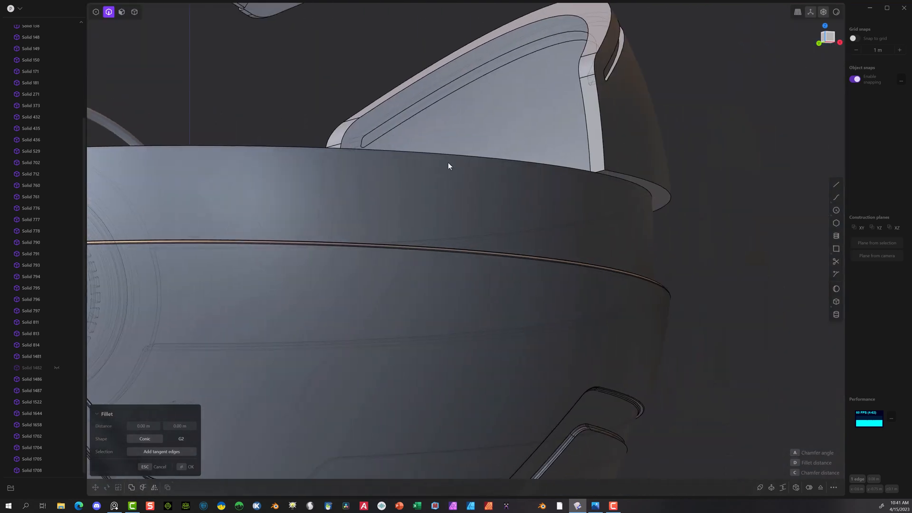
pyautogui.click(600, 170)
pyautogui.scroll(5, 631, 164)
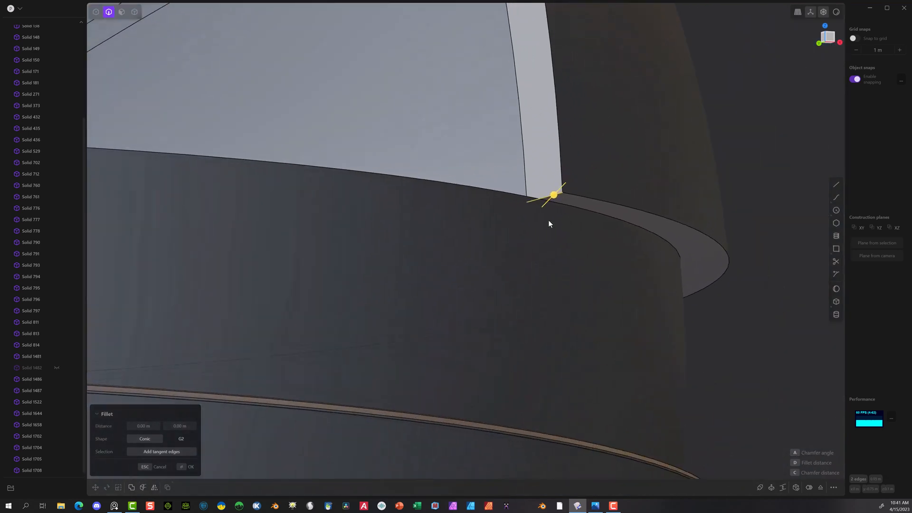
pyautogui.moveTo(556, 198); pyautogui.dragTo(550, 199)
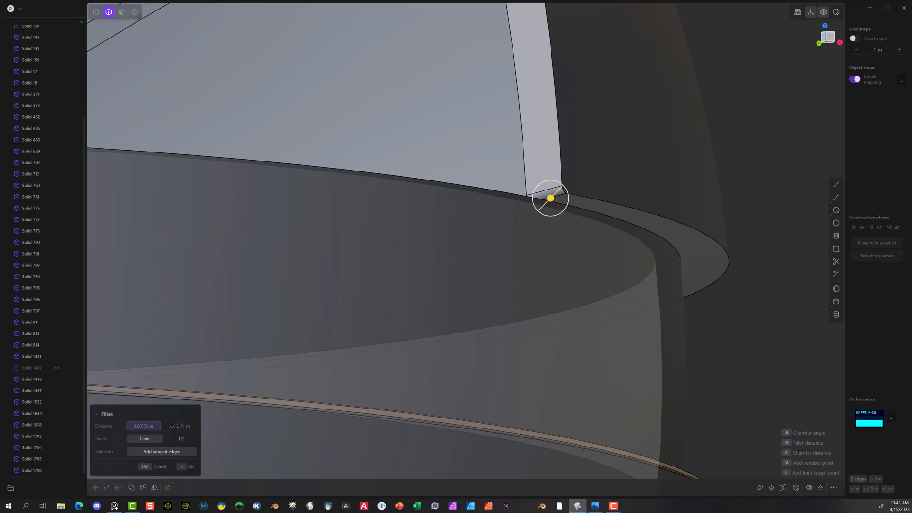
# Step: Correct the second distance of the opposite-side corner fillet to match its 0.00772 m first distance and apply the fillet
pyautogui.click(181, 428)
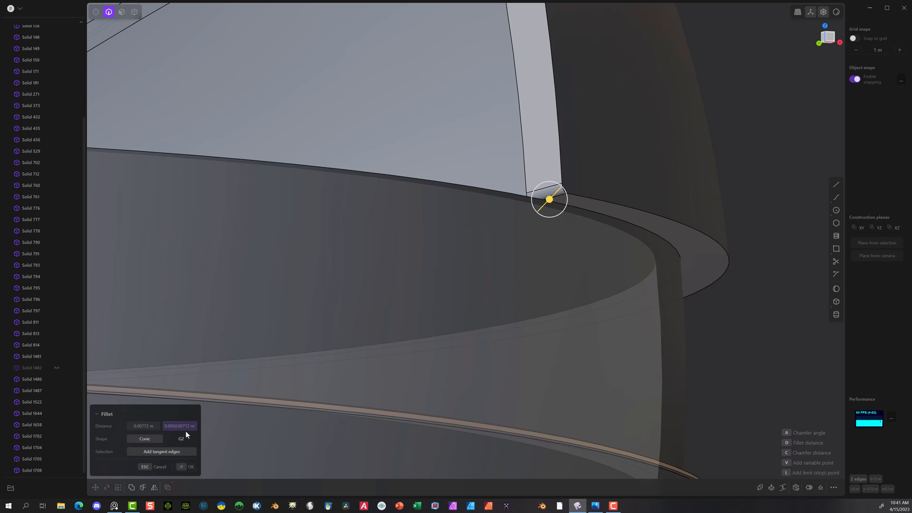
pyautogui.moveTo(174, 430); pyautogui.dragTo(160, 429)
pyautogui.press('BackSpace')
pyautogui.press('Return')
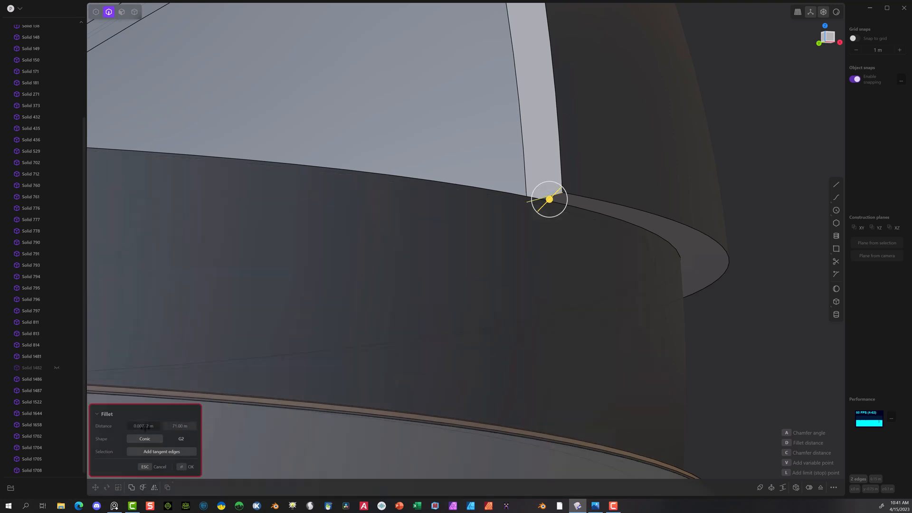
pyautogui.click(189, 430)
pyautogui.click(181, 465)
pyautogui.click(370, 250)
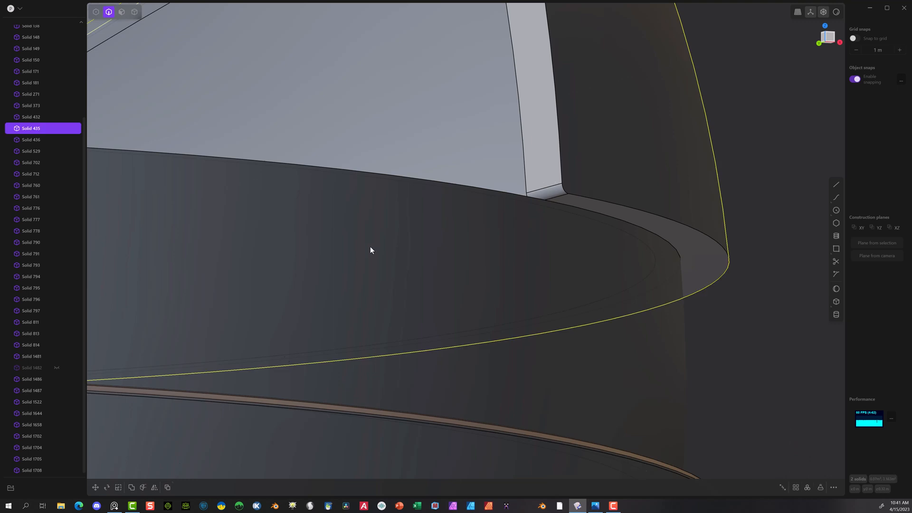
pyautogui.moveTo(370, 250); pyautogui.dragTo(516, 246, button='middle')
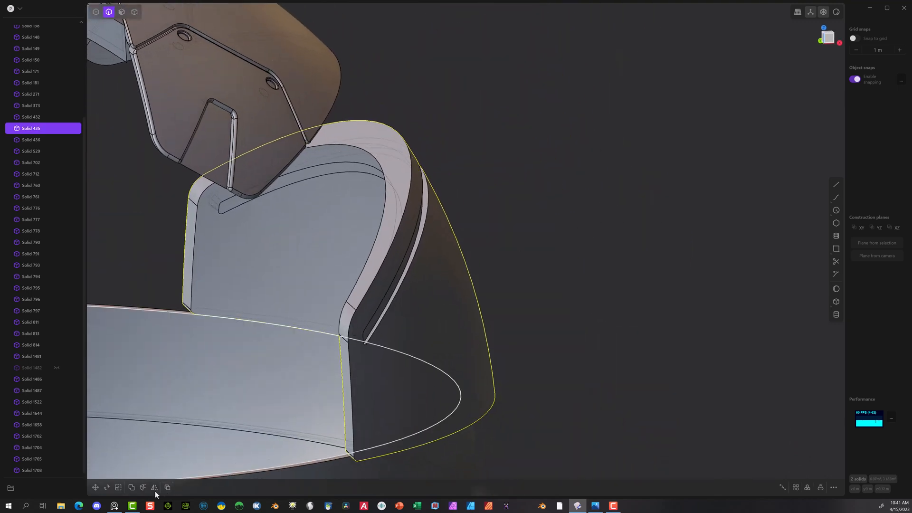
pyautogui.click(603, 235)
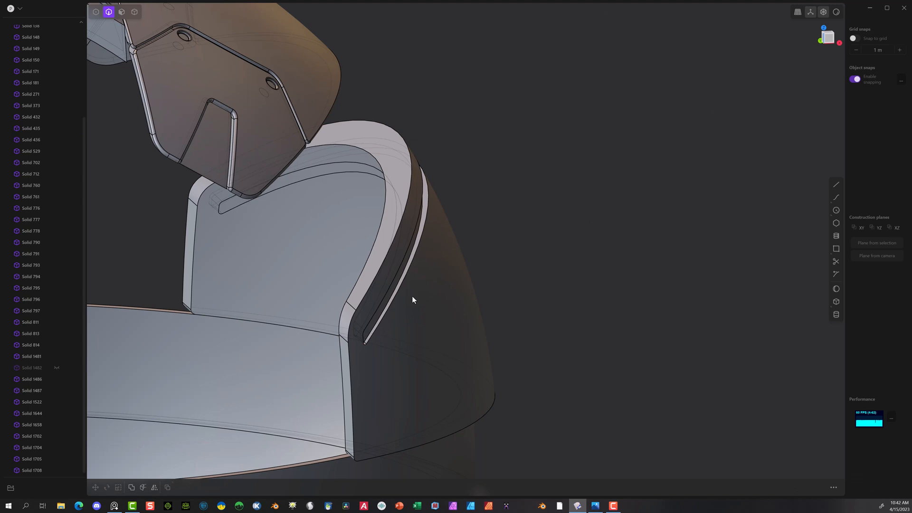
pyautogui.click(352, 443)
pyautogui.press('f')
pyautogui.moveTo(353, 443); pyautogui.dragTo(354, 441)
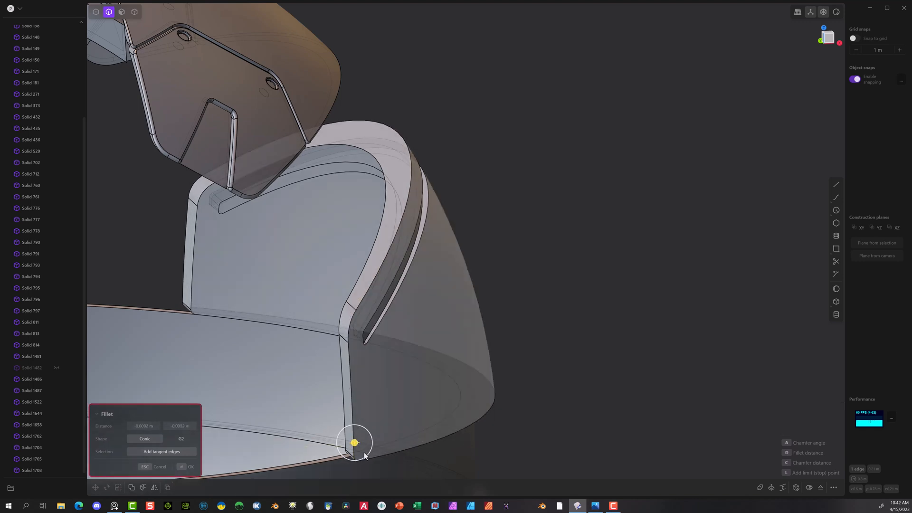
pyautogui.scroll(2, 364, 454)
pyautogui.keyDown('shift'); pyautogui.moveTo(560, 372); pyautogui.dragTo(520, 251, button='middle'); pyautogui.keyUp('shift')
pyautogui.scroll(2, 190, 285)
pyautogui.scroll(2, 85, 304)
pyautogui.scroll(1, 85, 304)
pyautogui.scroll(3, 266, 325)
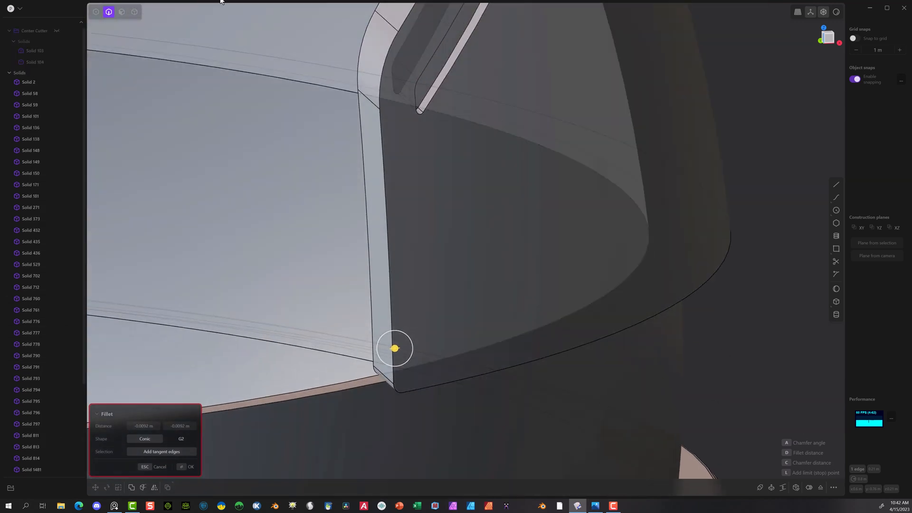
pyautogui.click(110, 13)
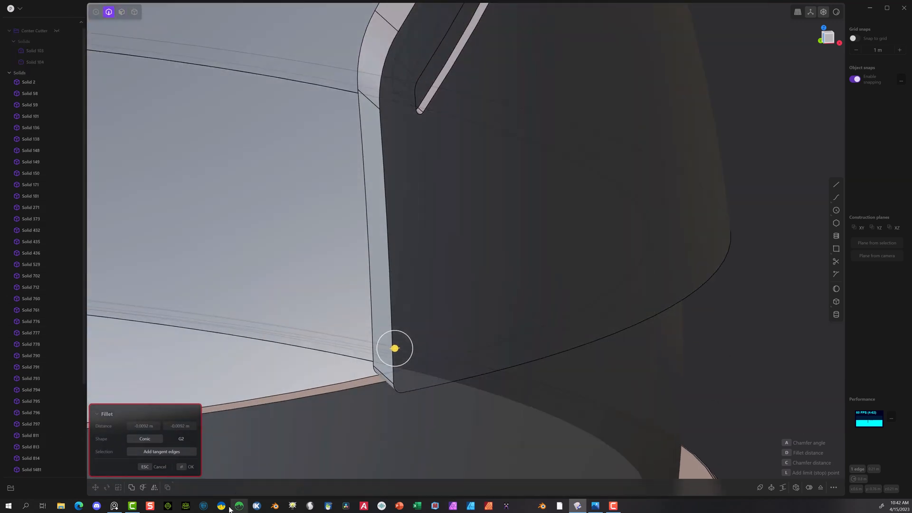
pyautogui.click(157, 467)
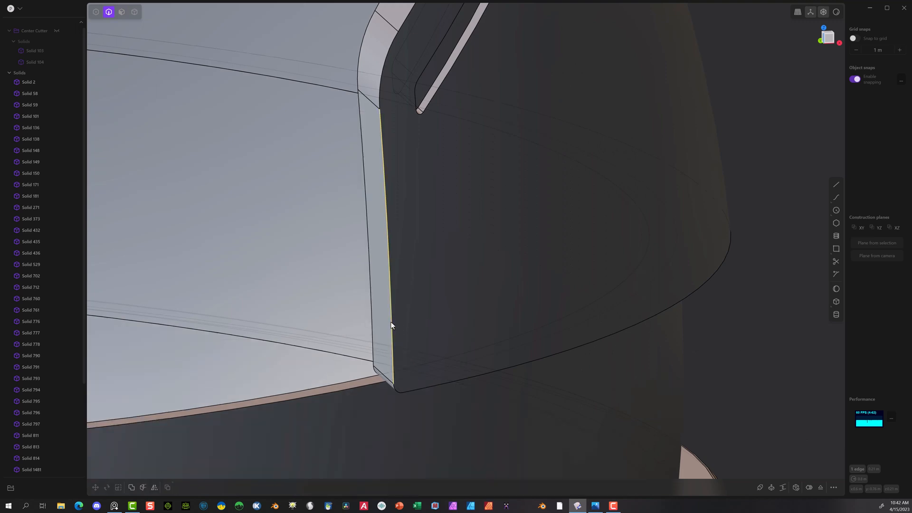
# Step: Fillet the outer seam edge of the Solid 435 side shell, on the side opposite the grille, with a distance of 0.00196 m
pyautogui.press('b')
pyautogui.moveTo(391, 322); pyautogui.dragTo(392, 326)
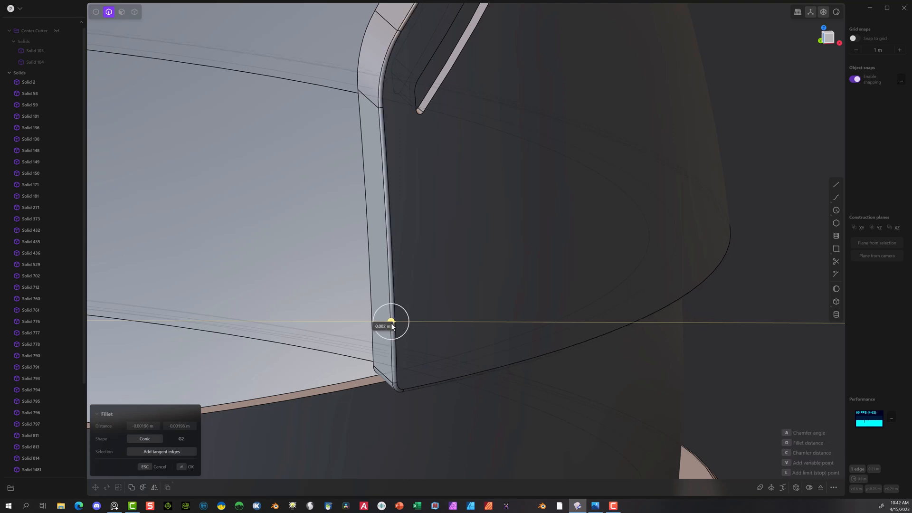
pyautogui.scroll(-8, 364, 365)
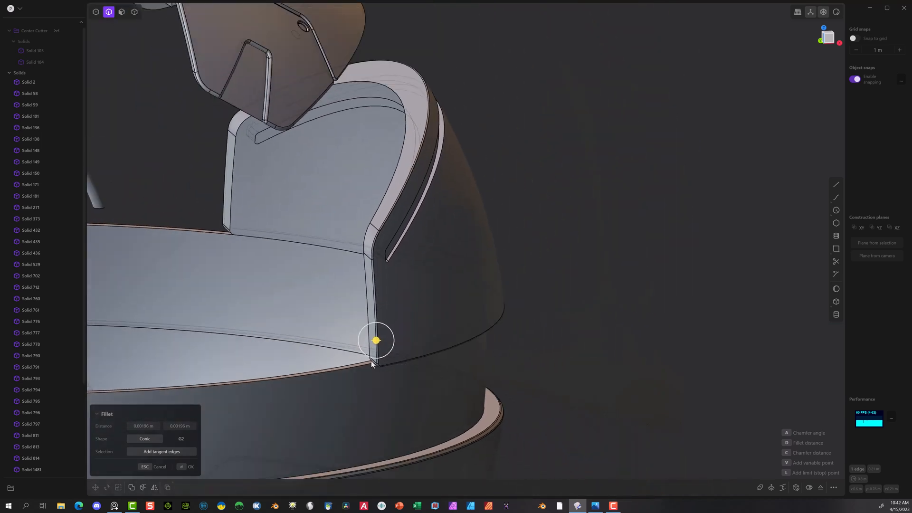
pyautogui.scroll(-5, 384, 372)
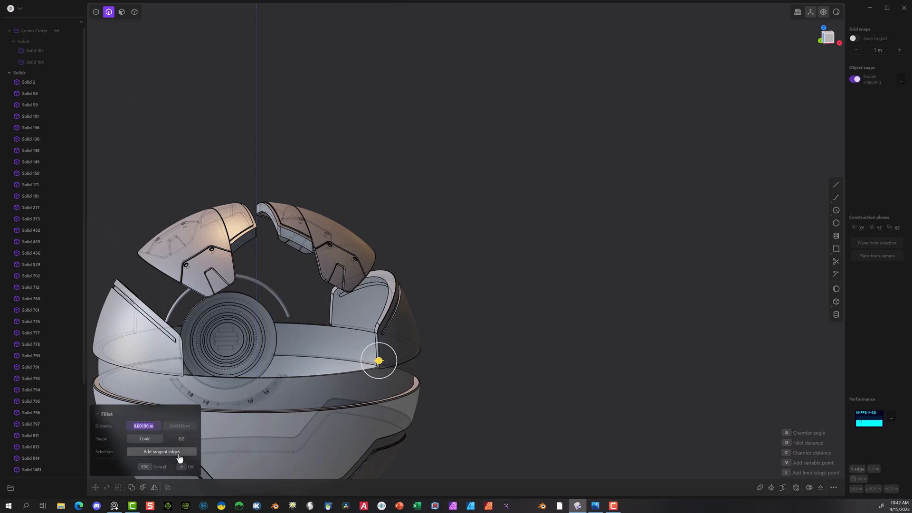
pyautogui.click(185, 467)
pyautogui.press('Escape')
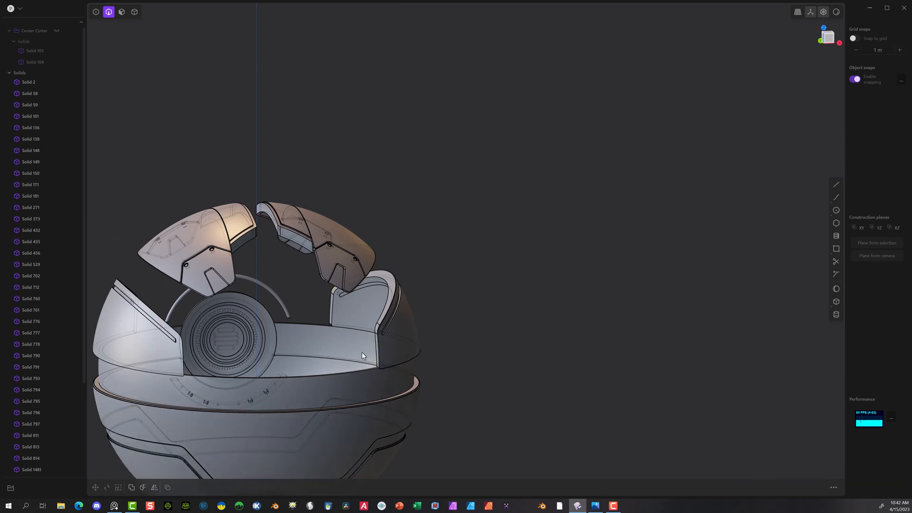
# Step: Fillet the matching outer seam edge of the other side shell, Solid 59, with both distances at 0.00196 m
pyautogui.scroll(10, 181, 362)
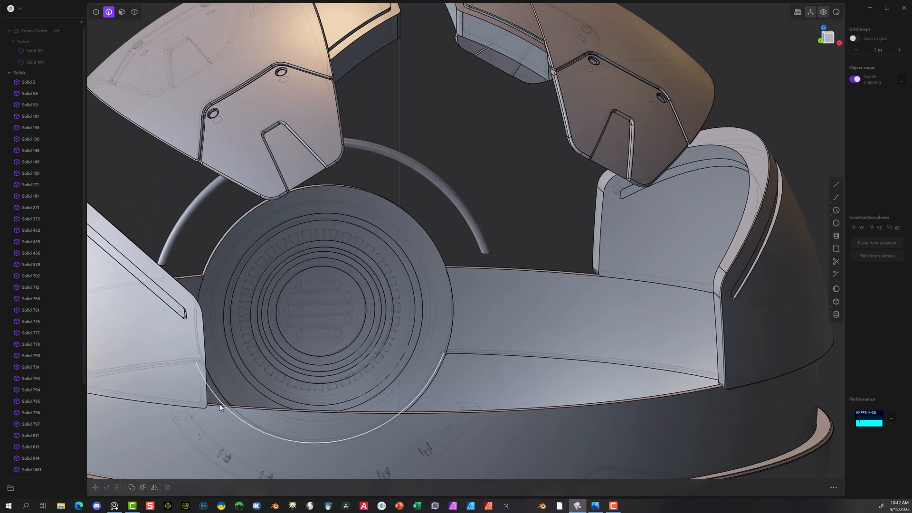
pyautogui.click(206, 403)
pyautogui.press('f')
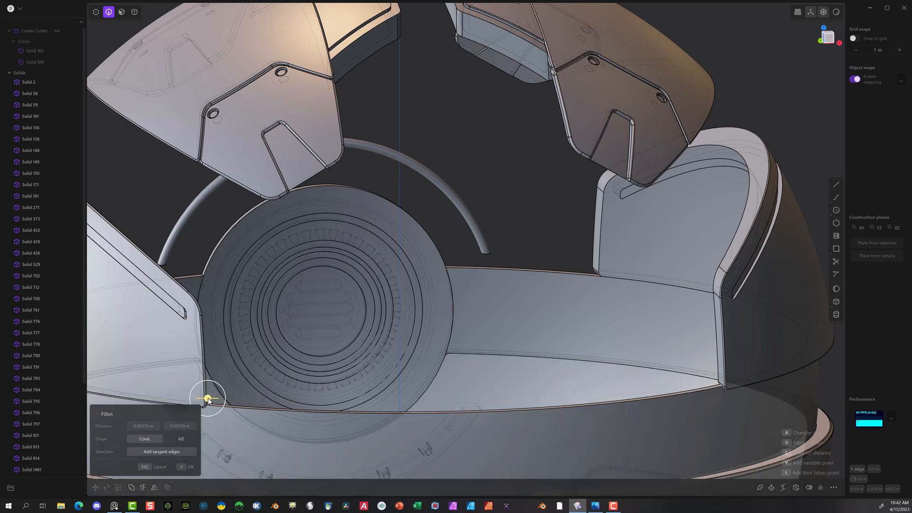
pyautogui.click(180, 425)
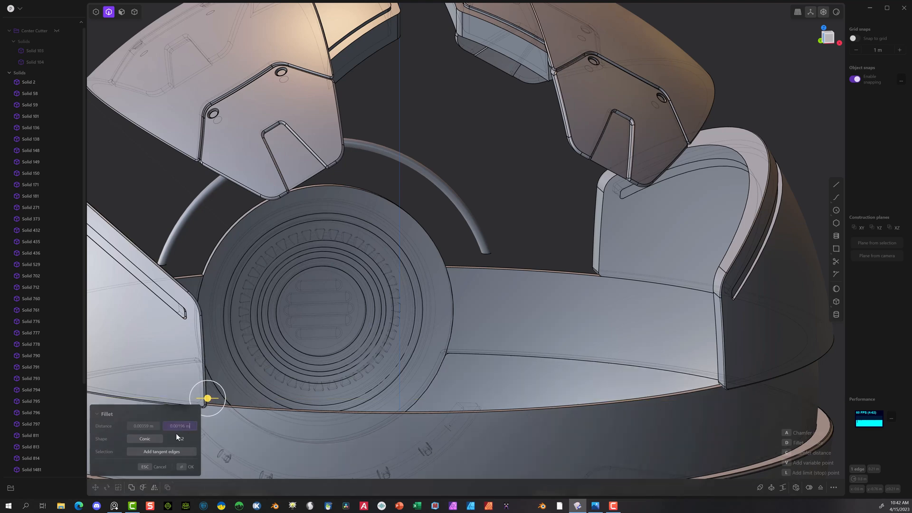
pyautogui.click(151, 424)
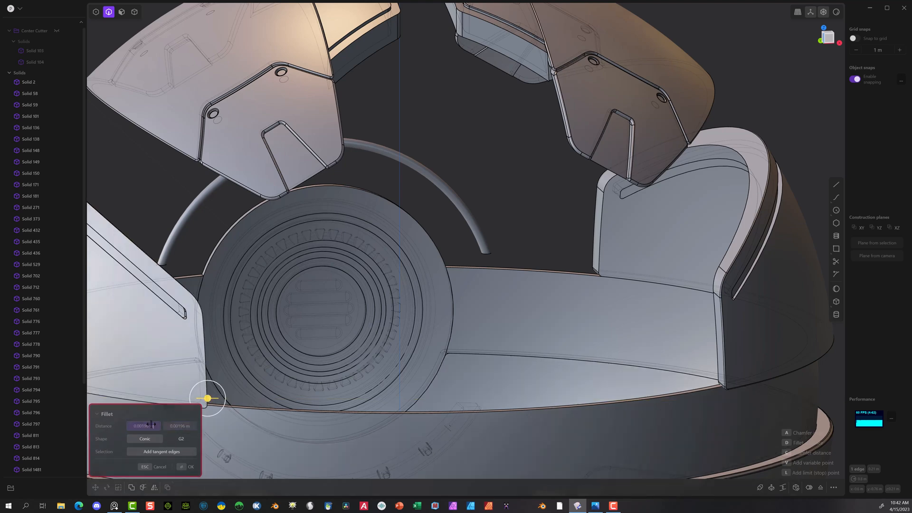
pyautogui.click(183, 463)
# Step: Fillet the long slanted groove edges on both side shells together with a distance of 0.00413 m
pyautogui.scroll(2, 299, 366)
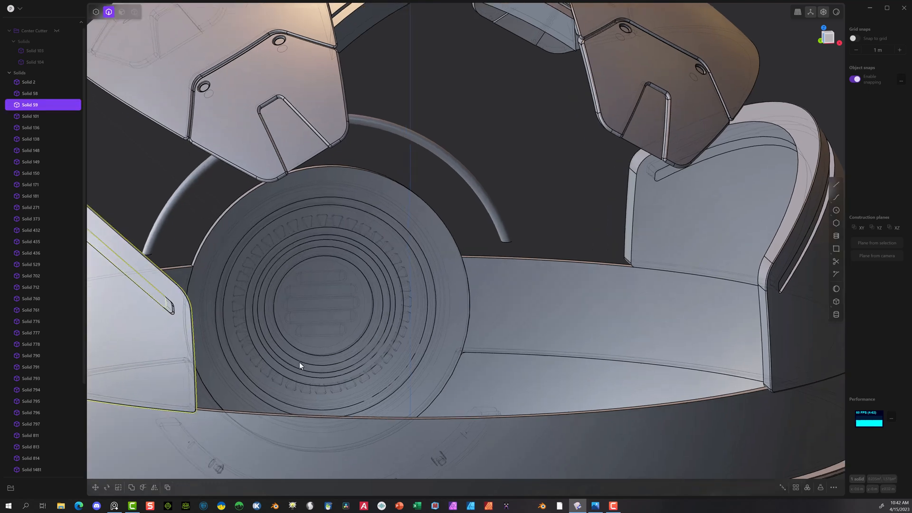
pyautogui.scroll(1, 299, 362)
pyautogui.click(579, 286)
pyautogui.moveTo(570, 281); pyautogui.dragTo(557, 282, button='middle')
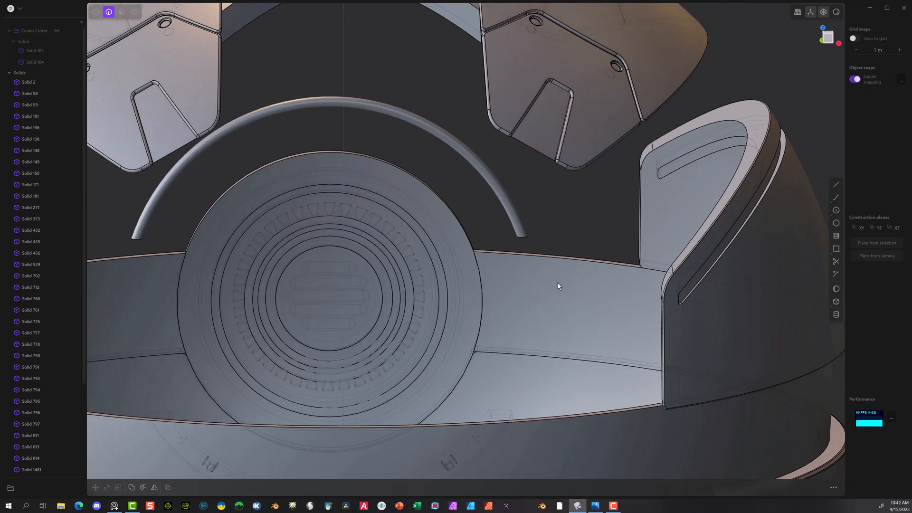
pyautogui.scroll(-5, 557, 282)
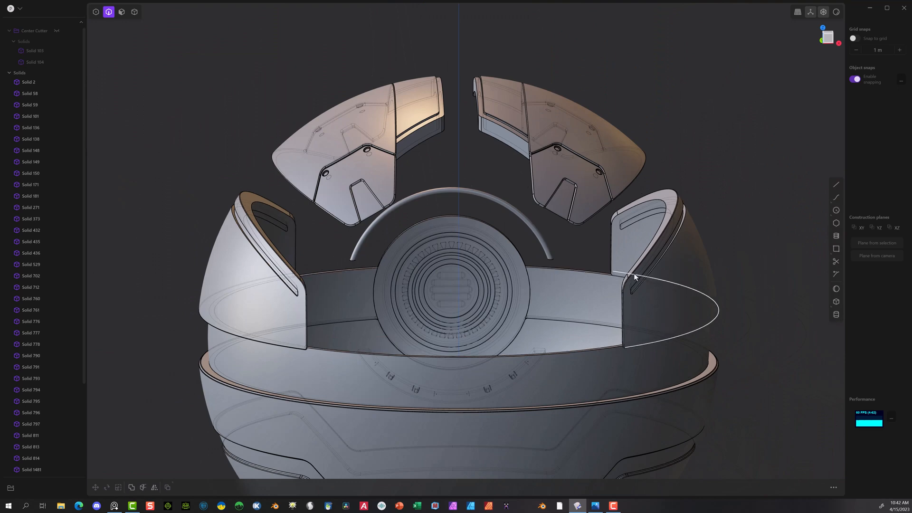
pyautogui.moveTo(631, 275); pyautogui.dragTo(604, 279, button='middle')
pyautogui.scroll(5, 527, 347)
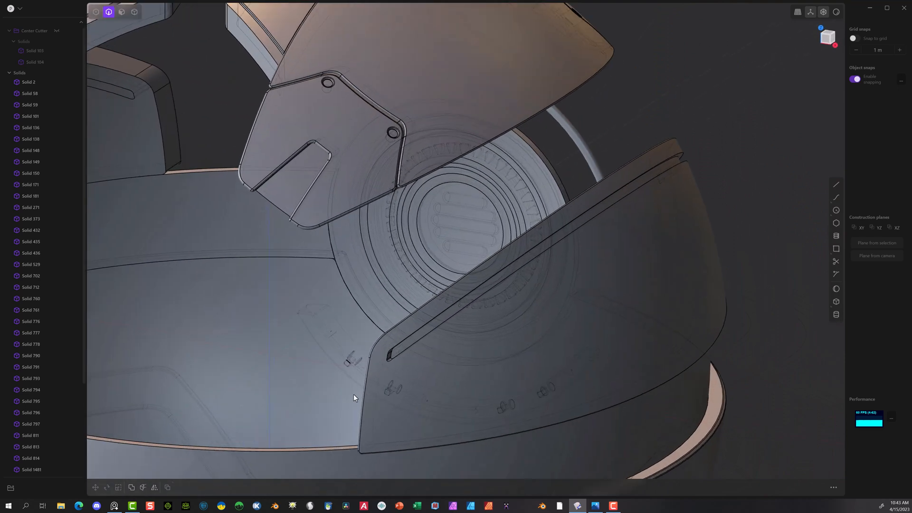
pyautogui.click(398, 358)
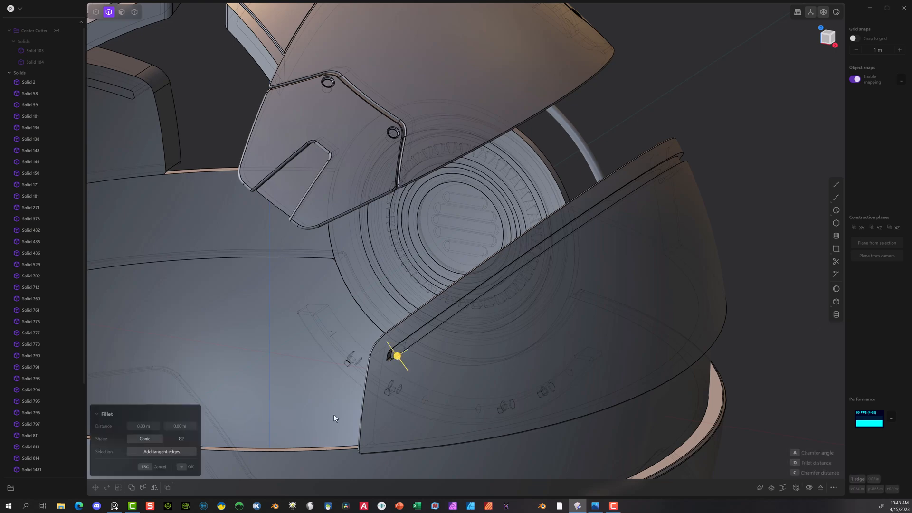
pyautogui.moveTo(334, 416); pyautogui.dragTo(398, 397, button='middle')
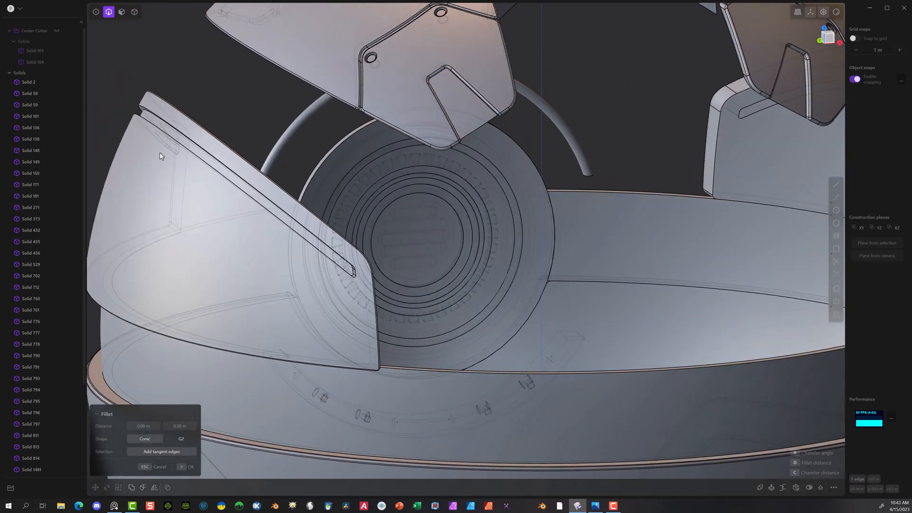
pyautogui.click(152, 110)
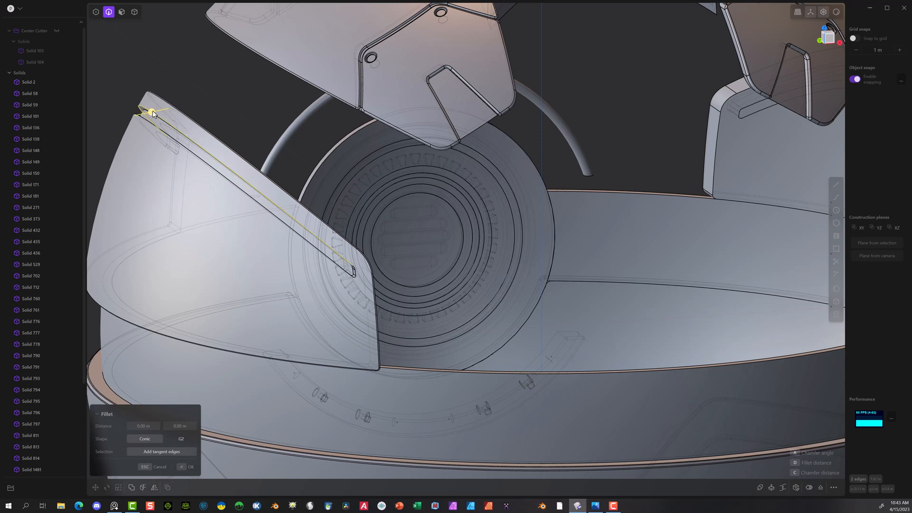
pyautogui.moveTo(153, 111); pyautogui.dragTo(150, 113)
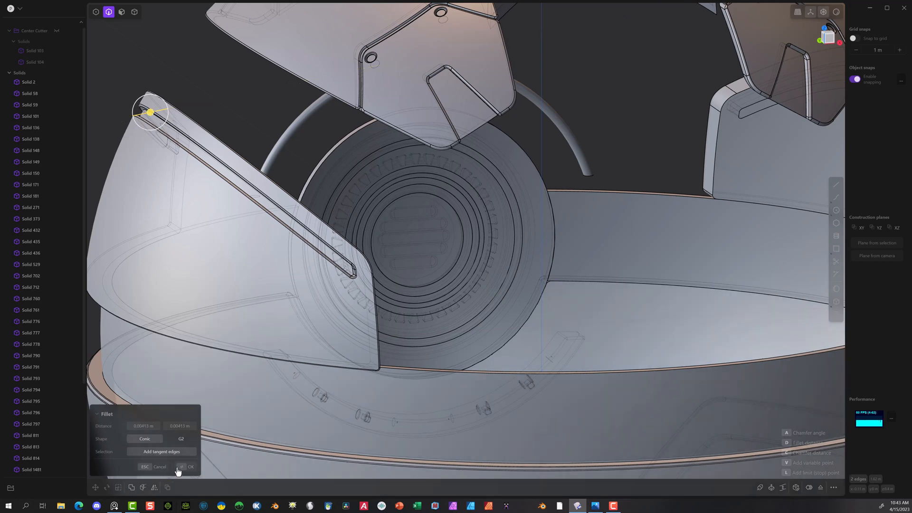
pyautogui.click(182, 468)
# Step: Offset the raised inner faces of the two upper crown panels outward until they sit flush with the adjoining inner surfaces
pyautogui.scroll(-5, 343, 379)
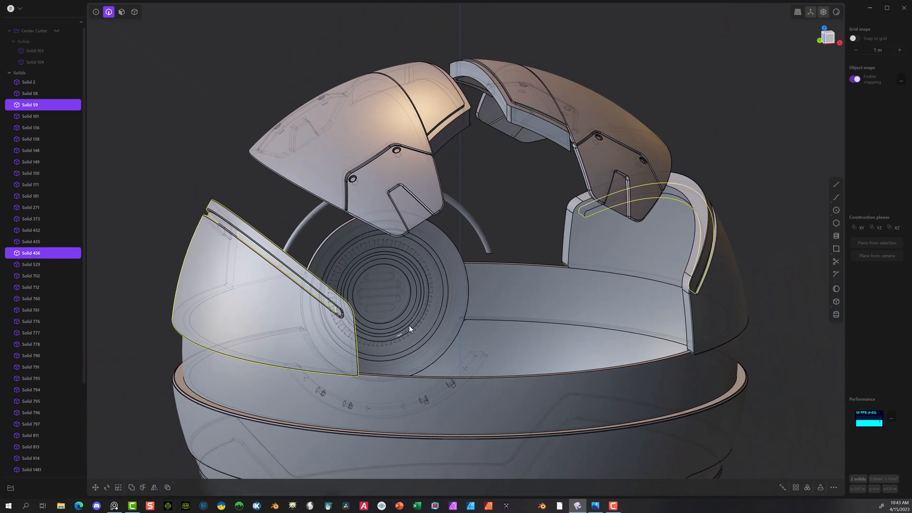
pyautogui.moveTo(409, 325)
pyautogui.mouseDown(button='middle')
pyautogui.moveTo(369, 307)
pyautogui.moveTo(397, 326)
pyautogui.mouseUp(button='middle')
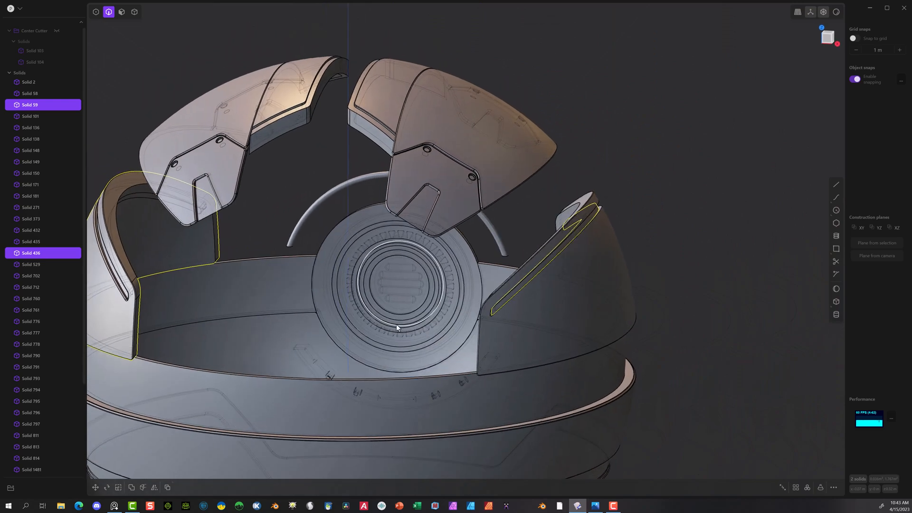
pyautogui.moveTo(477, 321); pyautogui.dragTo(418, 261, button='middle')
pyautogui.moveTo(382, 221); pyautogui.dragTo(425, 45, button='middle')
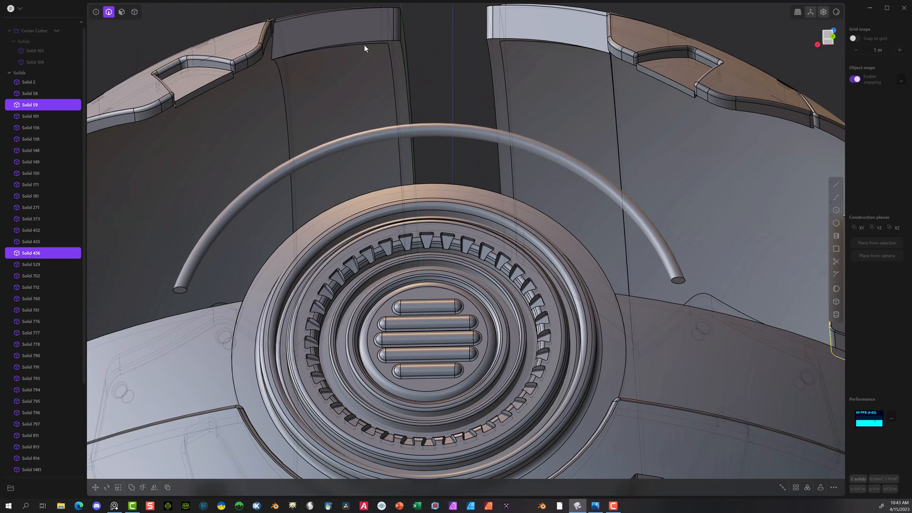
pyautogui.moveTo(375, 74); pyautogui.dragTo(249, 65, button='middle')
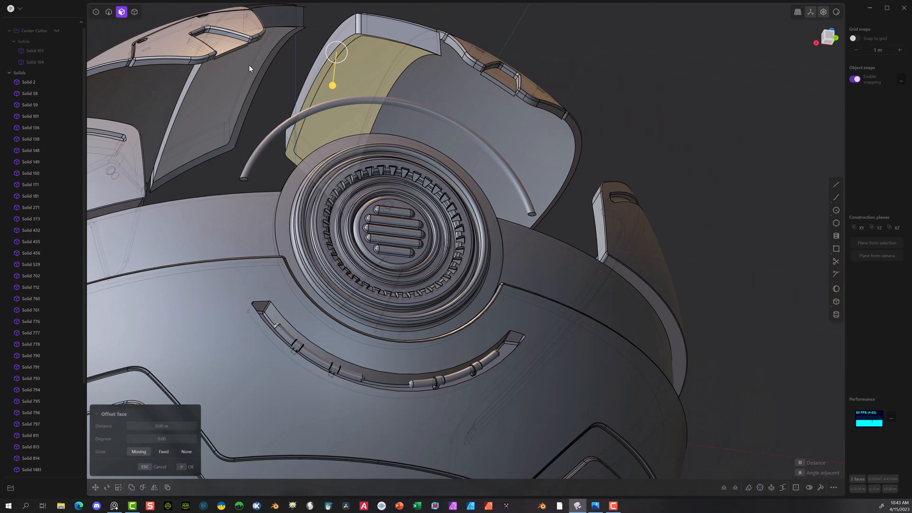
pyautogui.click(238, 75)
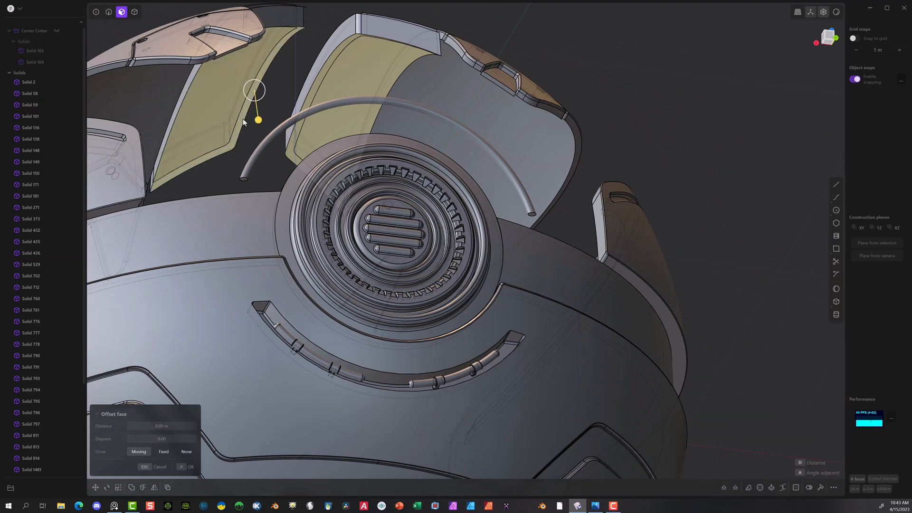
pyautogui.moveTo(260, 104)
pyautogui.mouseDown()
pyautogui.moveTo(259, 118)
pyautogui.moveTo(260, 110)
pyautogui.mouseUp()
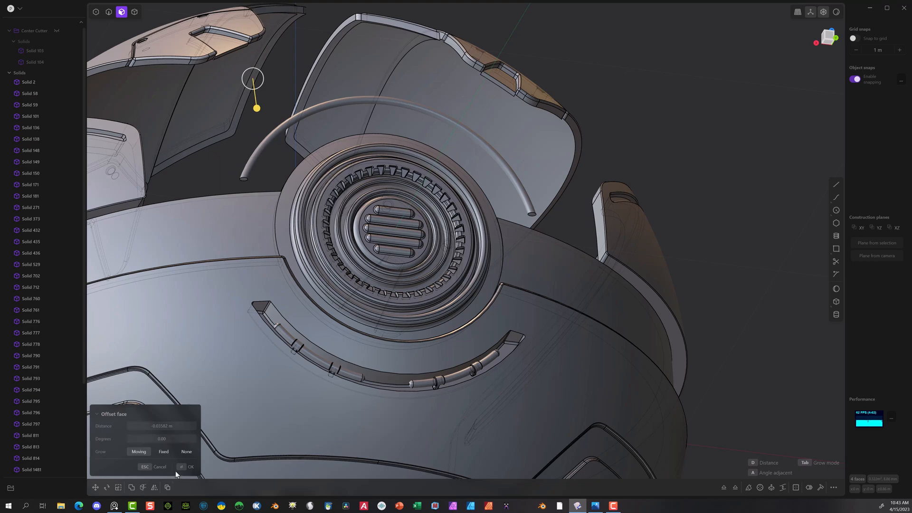
pyautogui.scroll(-5, 503, 194)
pyautogui.moveTo(594, 136); pyautogui.dragTo(620, 190, button='middle')
pyautogui.press('Return')
# Step: Show the hidden central upper shell, Solid 1482, again between the side shells and inspect the complete sphere
pyautogui.moveTo(635, 126); pyautogui.dragTo(595, 130, button='middle')
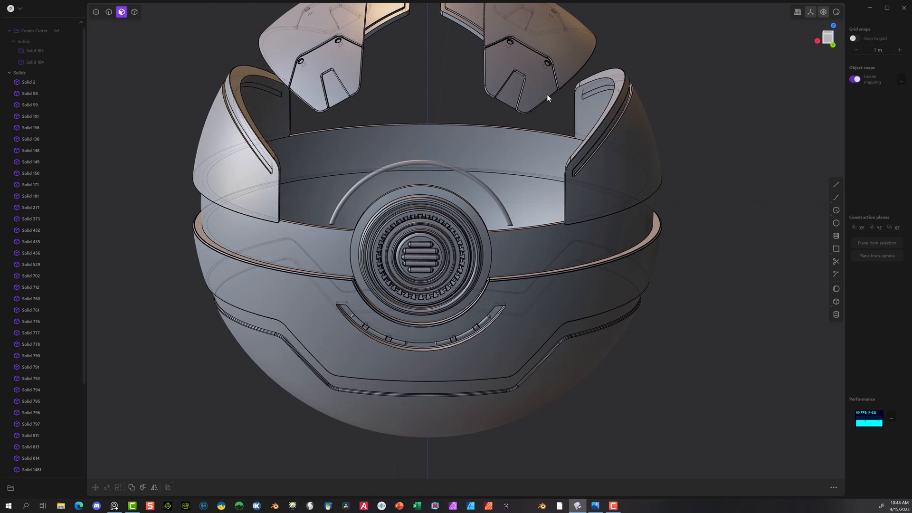
pyautogui.scroll(2, 584, 139)
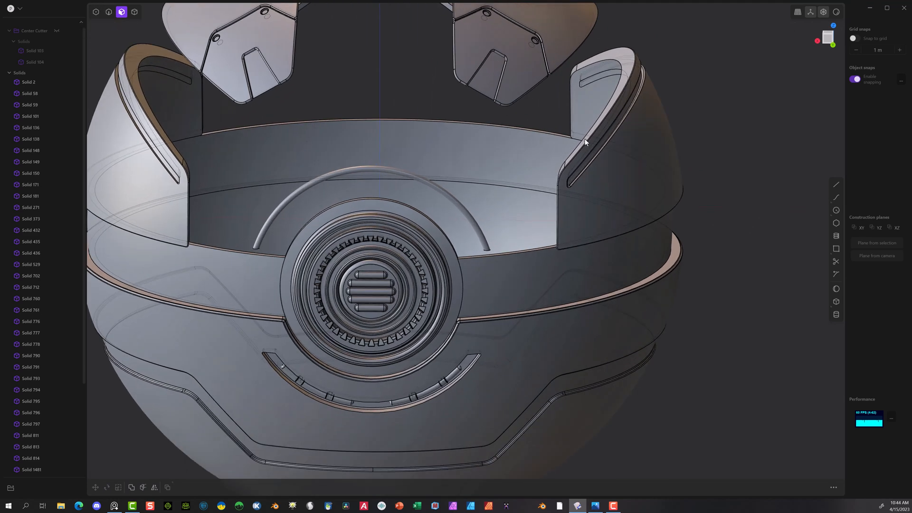
pyautogui.scroll(3, 587, 147)
pyautogui.scroll(-1, 508, 216)
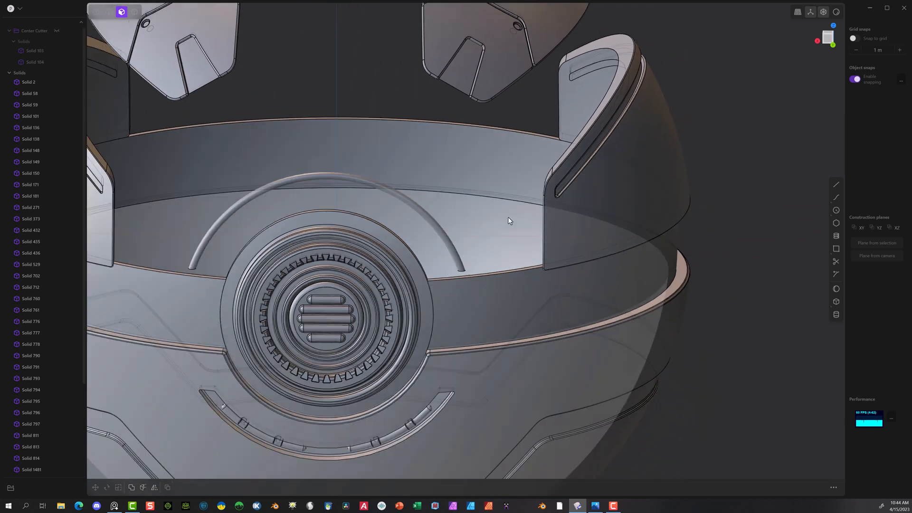
pyautogui.scroll(-3, 508, 220)
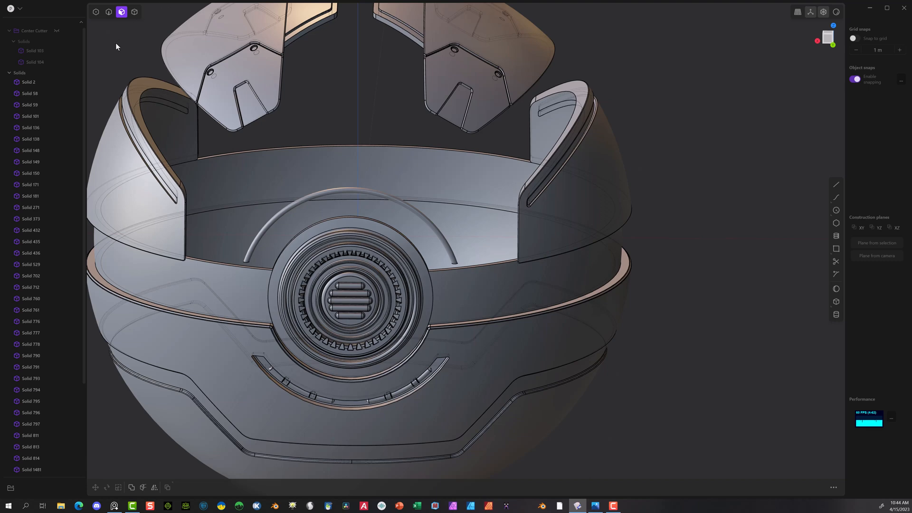
pyautogui.scroll(-3, 43, 333)
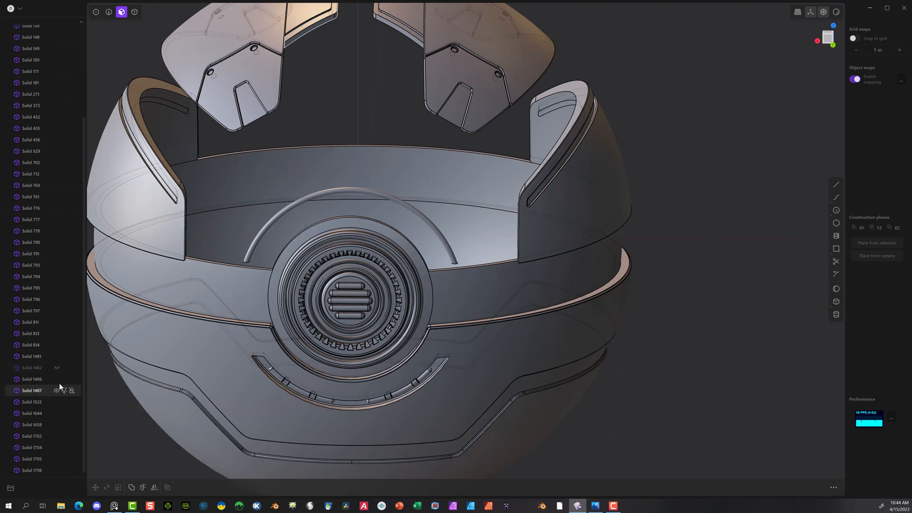
pyautogui.click(56, 367)
pyautogui.scroll(-5, 459, 264)
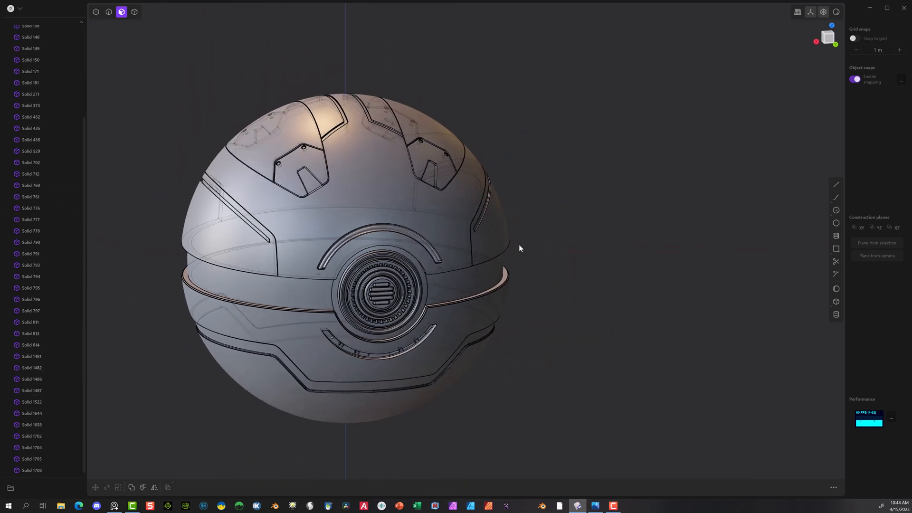
pyautogui.moveTo(518, 247); pyautogui.dragTo(420, 175, button='middle')
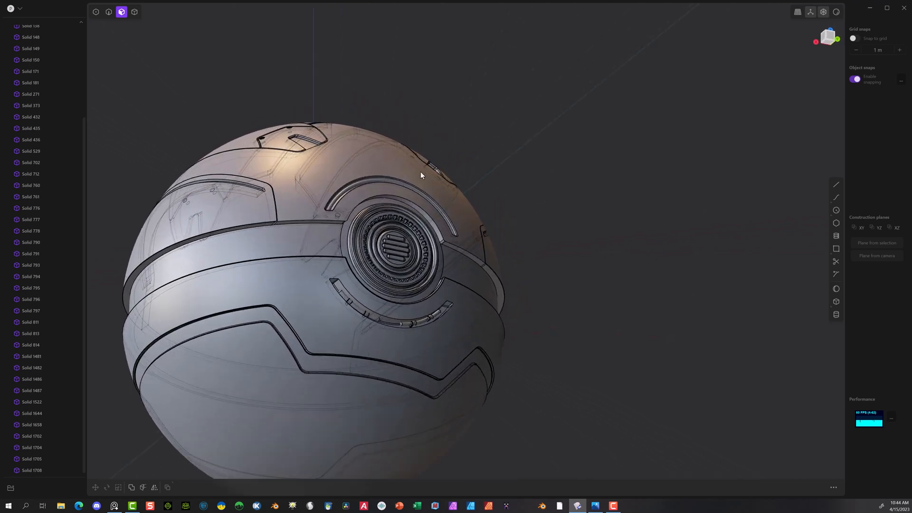
# Step: Start a fillet with the two short lower corner edges of the central upper shell on the round vent's side
pyautogui.scroll(6, 323, 201)
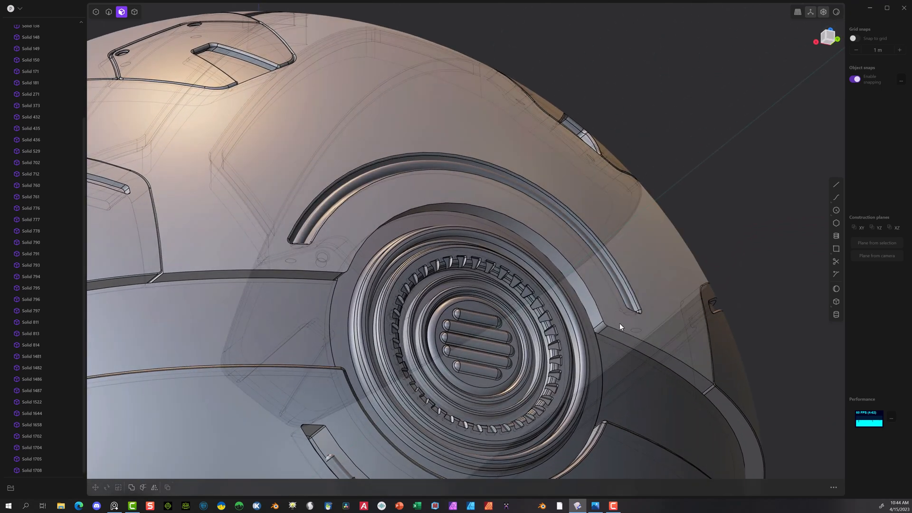
pyautogui.click(170, 270)
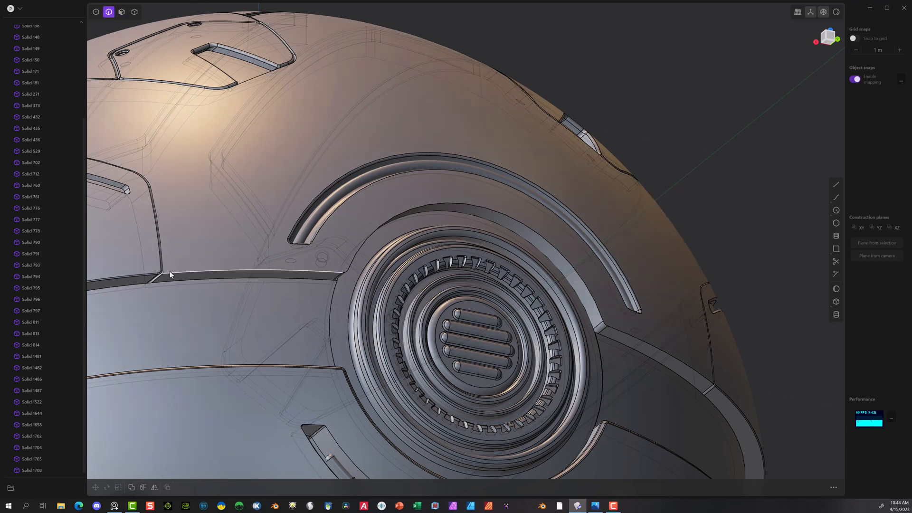
pyautogui.press('f')
pyautogui.scroll(4, 166, 285)
pyautogui.scroll(5, 170, 281)
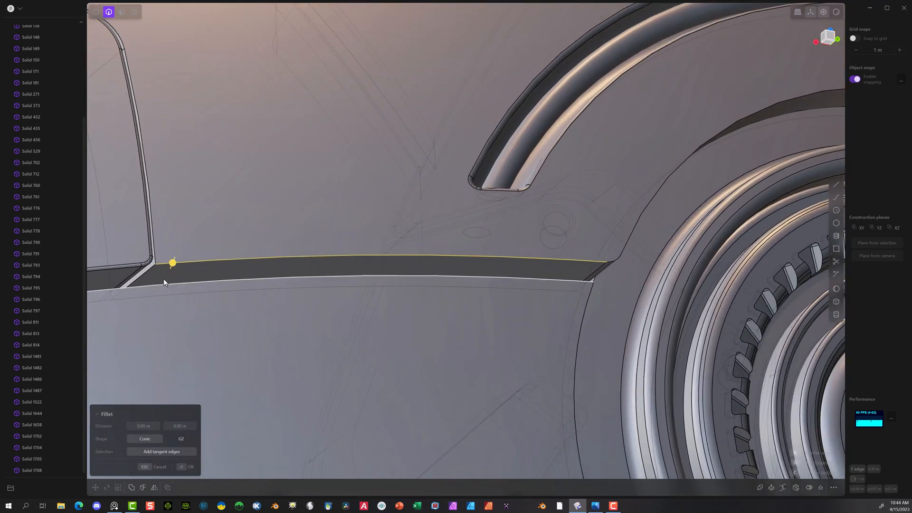
pyautogui.scroll(-8, 289, 262)
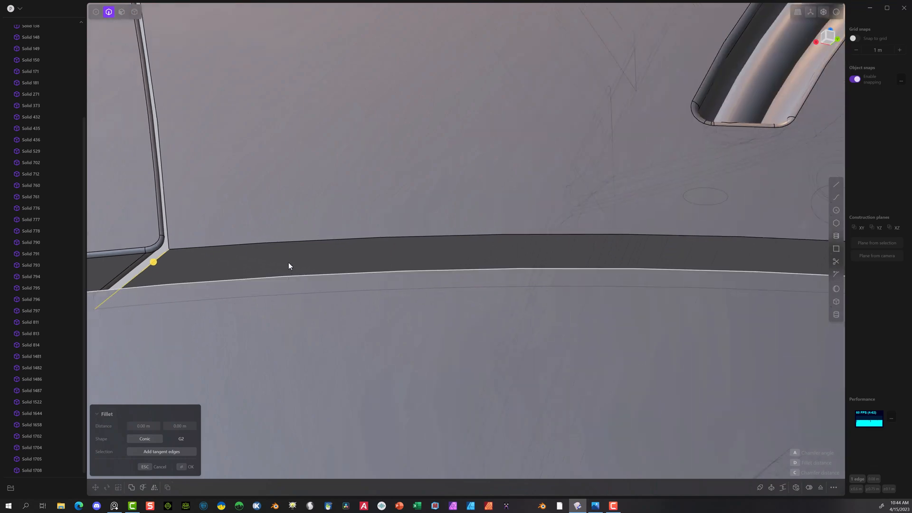
pyautogui.scroll(-3, 565, 285)
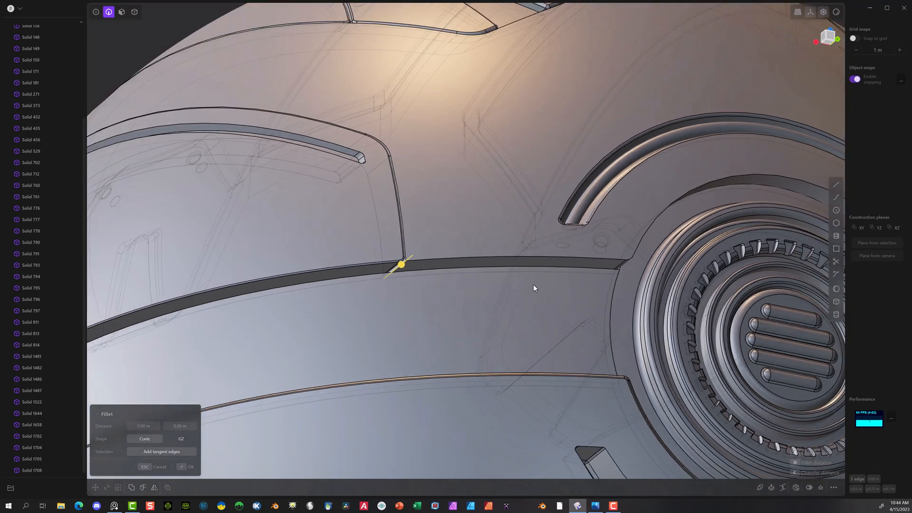
pyautogui.keyDown('shift'); pyautogui.moveTo(533, 284); pyautogui.dragTo(31, 234, button='middle'); pyautogui.keyUp('shift')
pyautogui.scroll(-3, 431, 277)
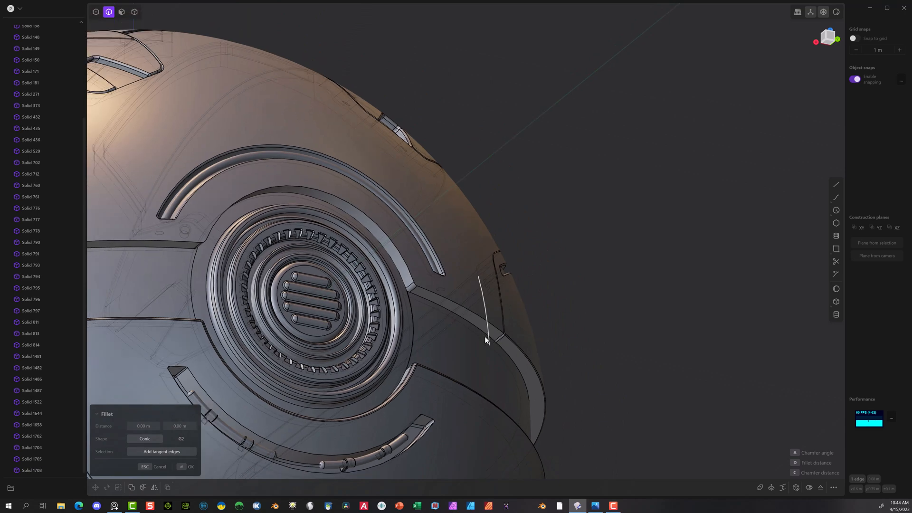
pyautogui.moveTo(485, 336); pyautogui.dragTo(387, 340, button='middle')
pyautogui.scroll(5, 454, 343)
pyautogui.scroll(3, 480, 330)
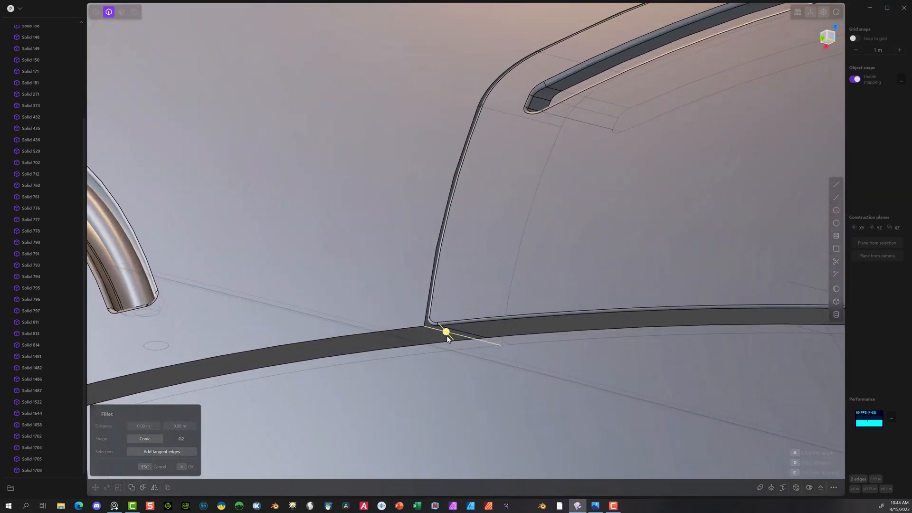
# Step: Add the two matching lower corner edges on the sphere's opposite side and fillet all four by about 0.007 m
pyautogui.scroll(-3, 480, 352)
pyautogui.moveTo(480, 352); pyautogui.dragTo(567, 304, button='middle')
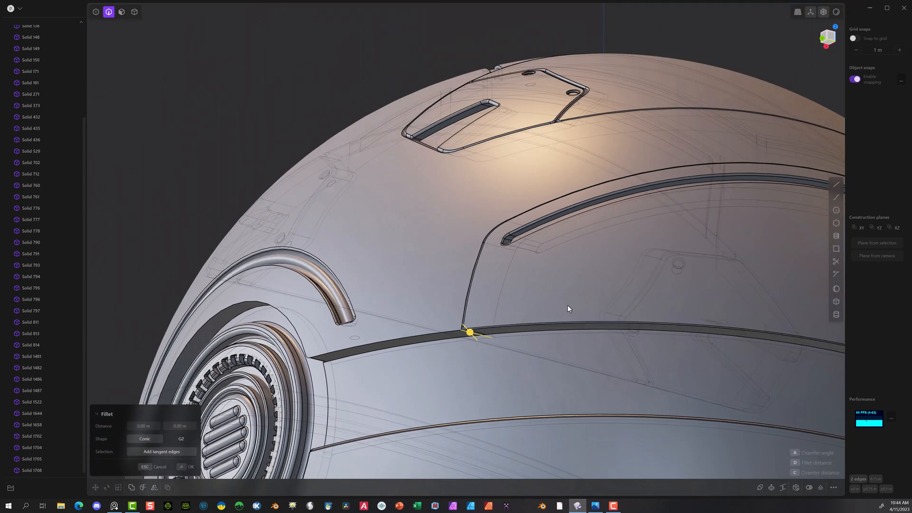
pyautogui.scroll(5, 477, 312)
pyautogui.moveTo(478, 312); pyautogui.dragTo(434, 339, button='middle')
pyautogui.scroll(-3, 435, 340)
pyautogui.moveTo(582, 336); pyautogui.dragTo(504, 266, button='middle')
pyautogui.scroll(5, 451, 285)
pyautogui.moveTo(410, 303); pyautogui.dragTo(435, 298, button='middle')
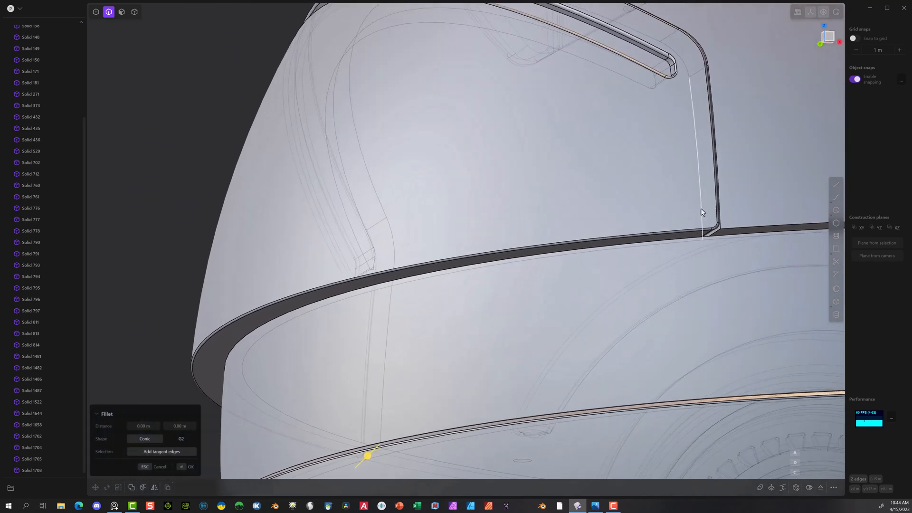
pyautogui.click(717, 231)
pyautogui.scroll(5, 707, 243)
pyautogui.moveTo(697, 249); pyautogui.dragTo(655, 246, button='middle')
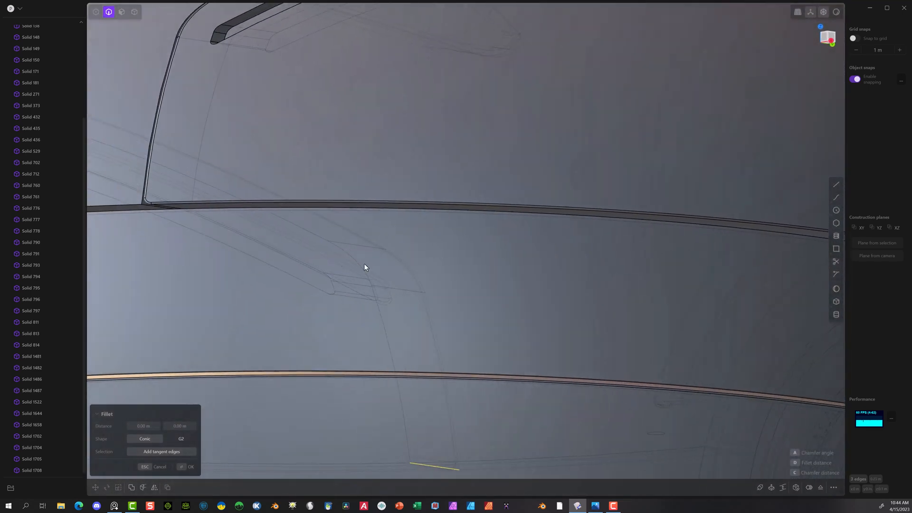
pyautogui.click(148, 204)
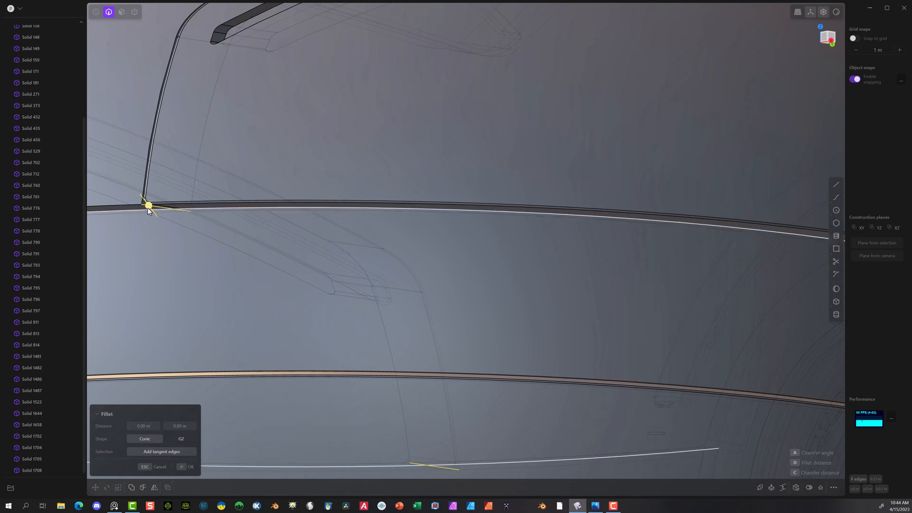
pyautogui.moveTo(148, 209); pyautogui.dragTo(153, 208)
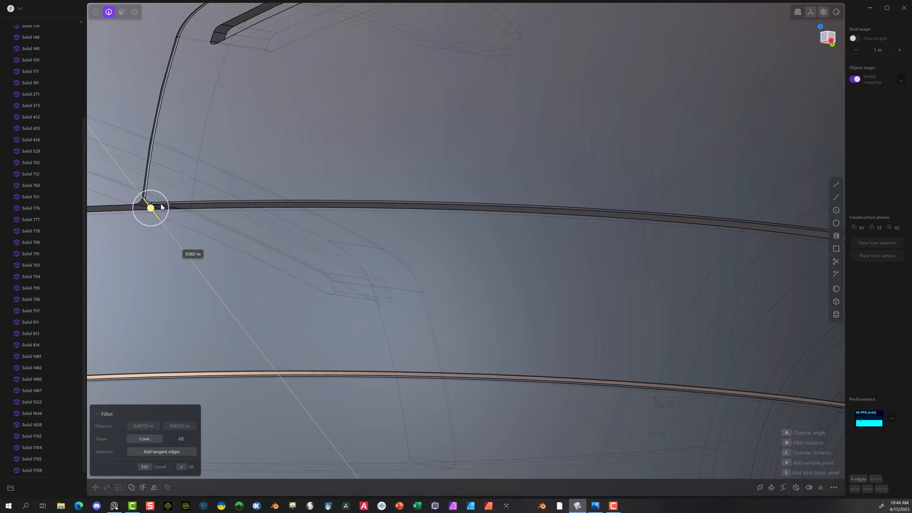
pyautogui.moveTo(160, 204); pyautogui.dragTo(160, 204)
pyautogui.click(188, 465)
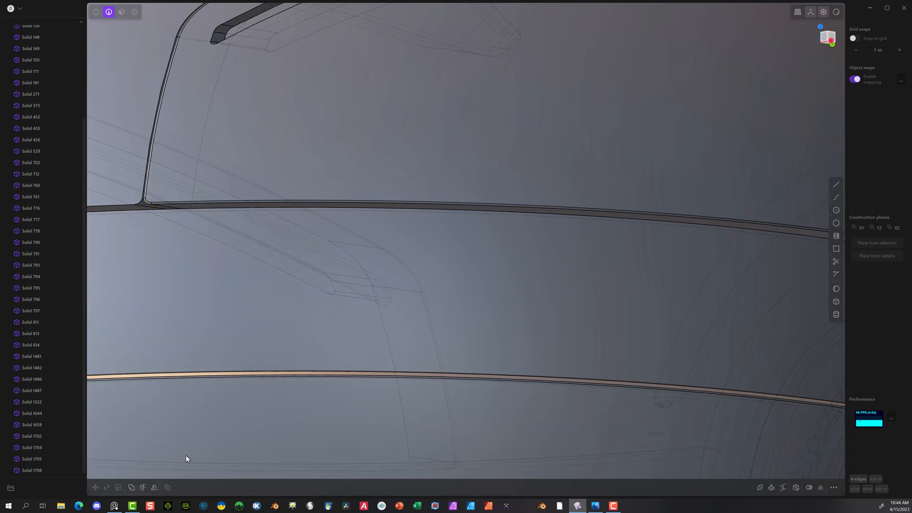
# Step: Fillet the long lower seam edge of the central upper shell, Solid 1482, on the side opposite the detailed vent
pyautogui.moveTo(172, 249); pyautogui.dragTo(264, 232, button='middle')
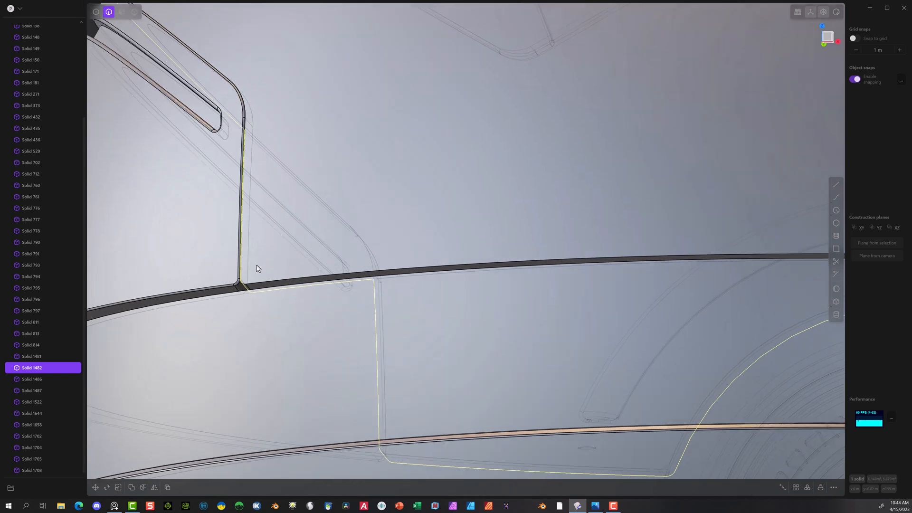
pyautogui.click(267, 283)
pyautogui.press('f')
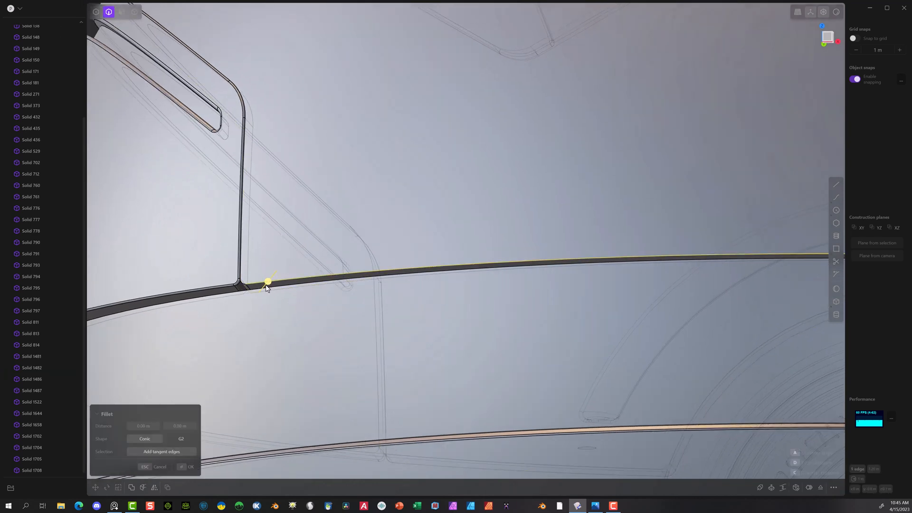
pyautogui.moveTo(267, 285); pyautogui.dragTo(281, 305)
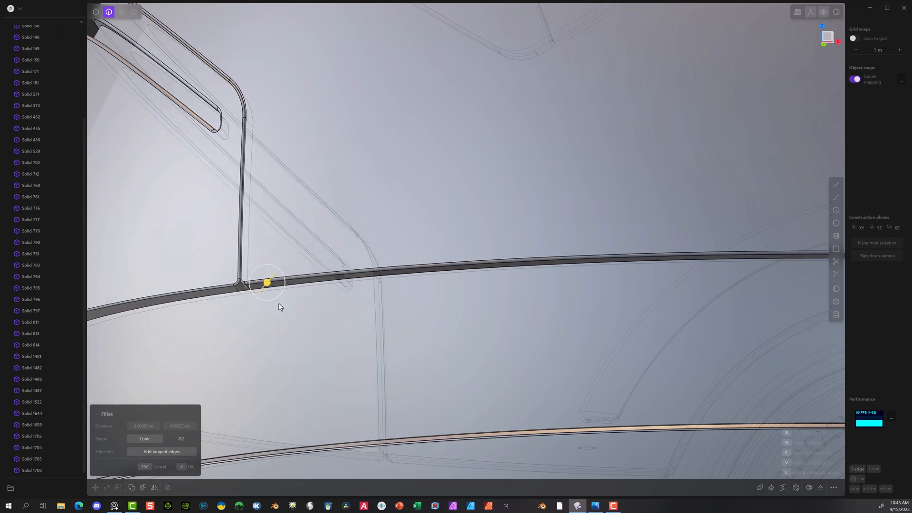
pyautogui.scroll(-10, 281, 305)
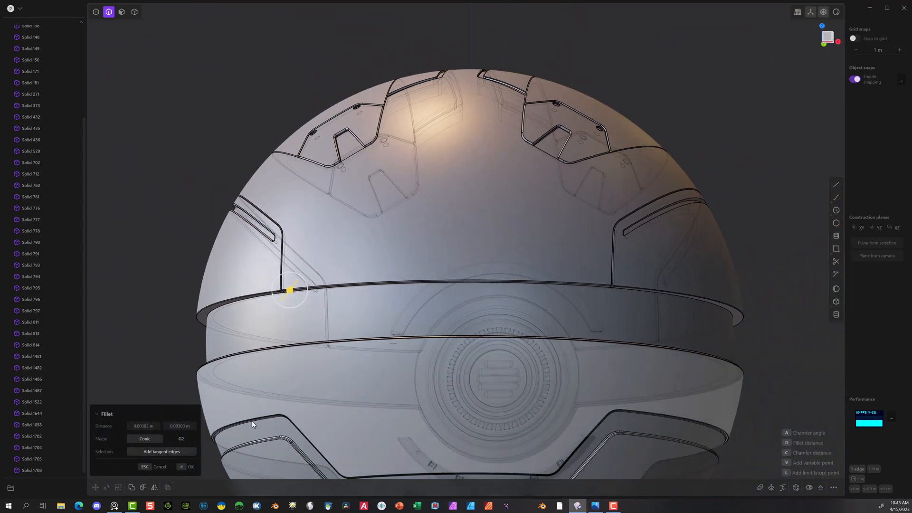
pyautogui.click(190, 467)
# Step: Draw a rectangle in the back view with its upper edge on the horizontal axis, extending past both sides and below the sphere
pyautogui.moveTo(198, 228); pyautogui.dragTo(330, 348, button='middle')
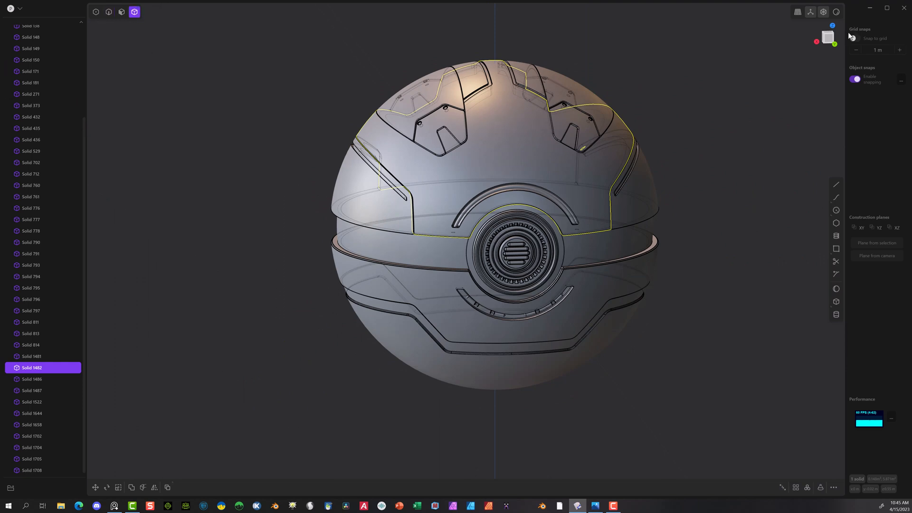
pyautogui.click(833, 44)
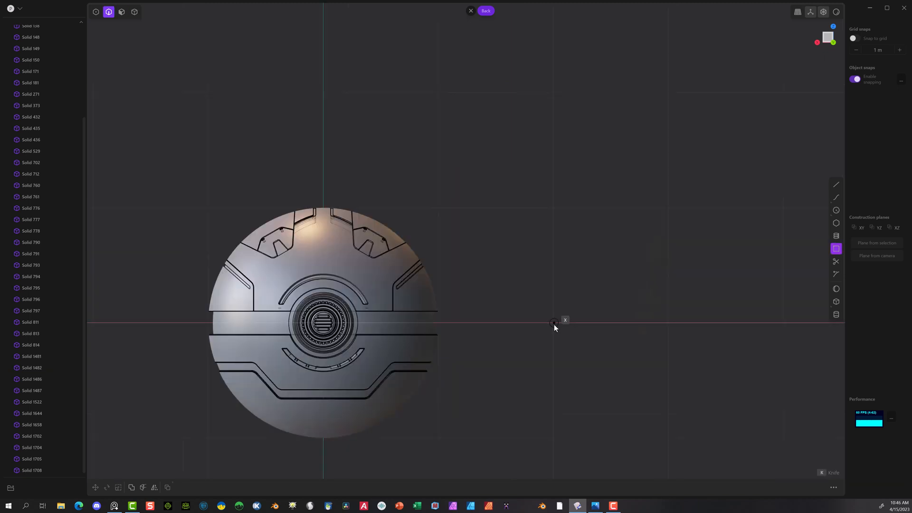
pyautogui.click(554, 324)
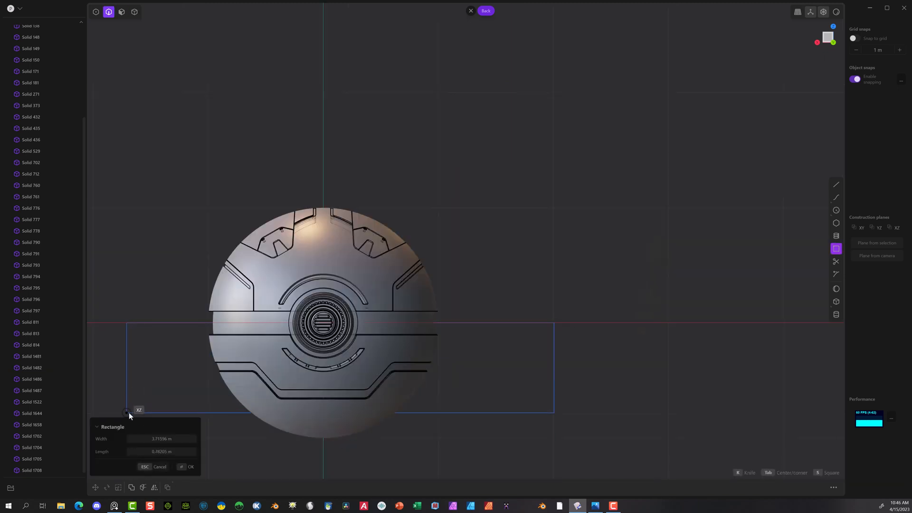
pyautogui.scroll(-2, 213, 467)
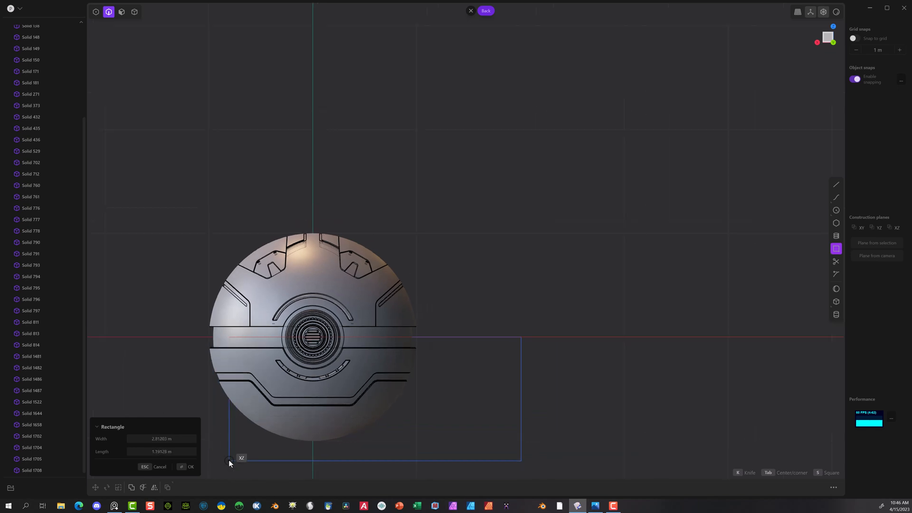
pyautogui.scroll(-2, 777, 350)
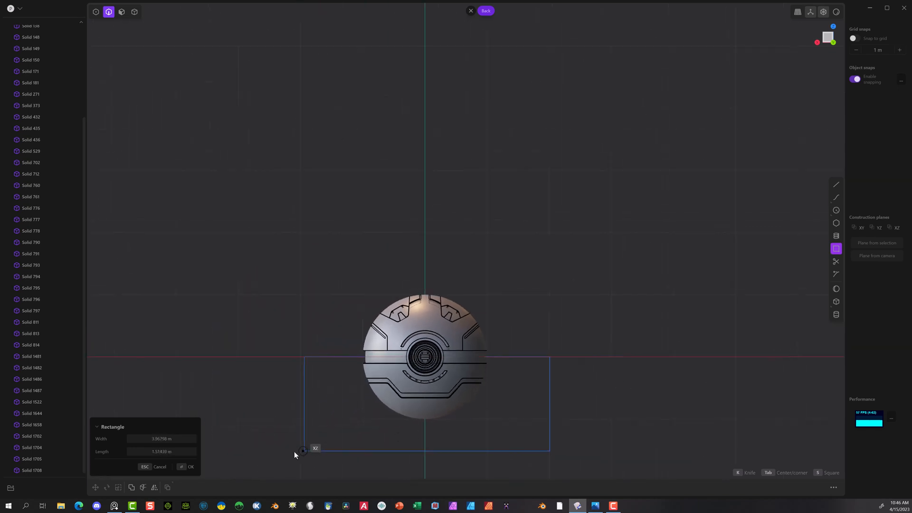
pyautogui.click(295, 441)
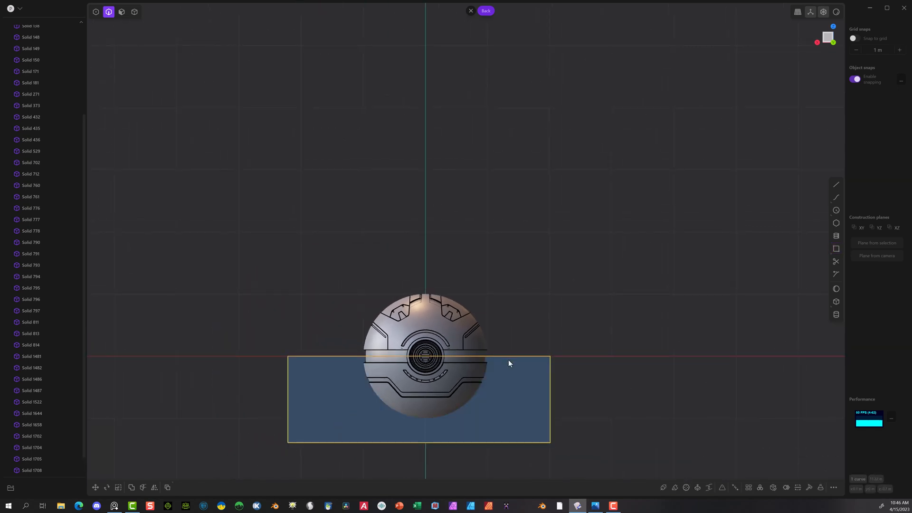
# Step: Cut the sphere's middle band horizontally in two, using the rectangle's curve as the cutter
pyautogui.scroll(3, 506, 349)
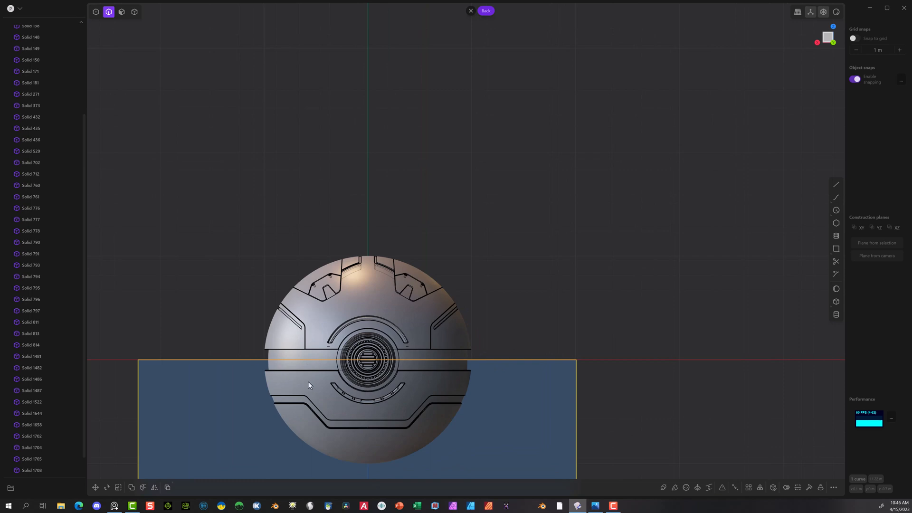
pyautogui.click(135, 12)
pyautogui.click(294, 366)
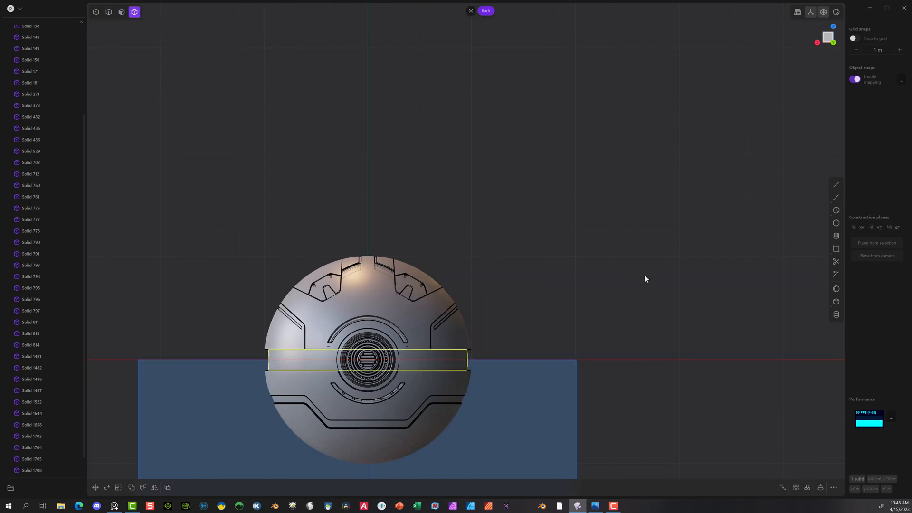
pyautogui.click(143, 487)
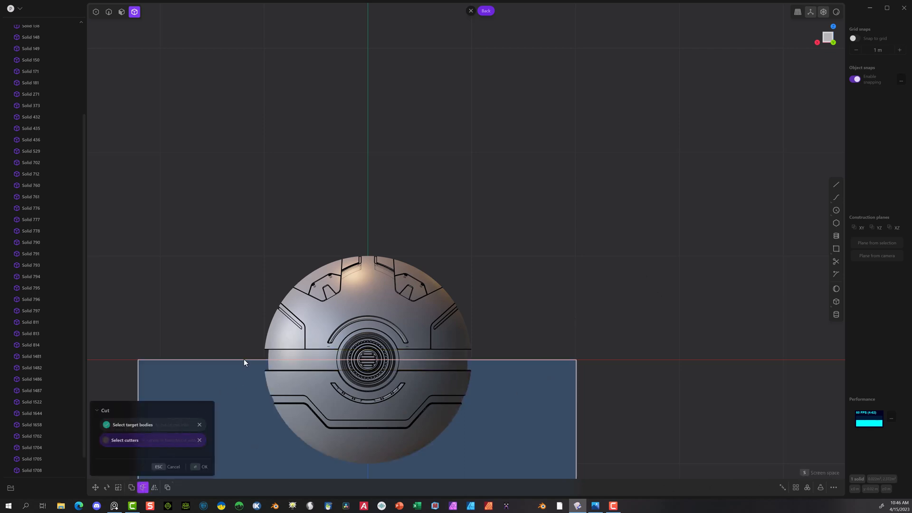
pyautogui.click(200, 467)
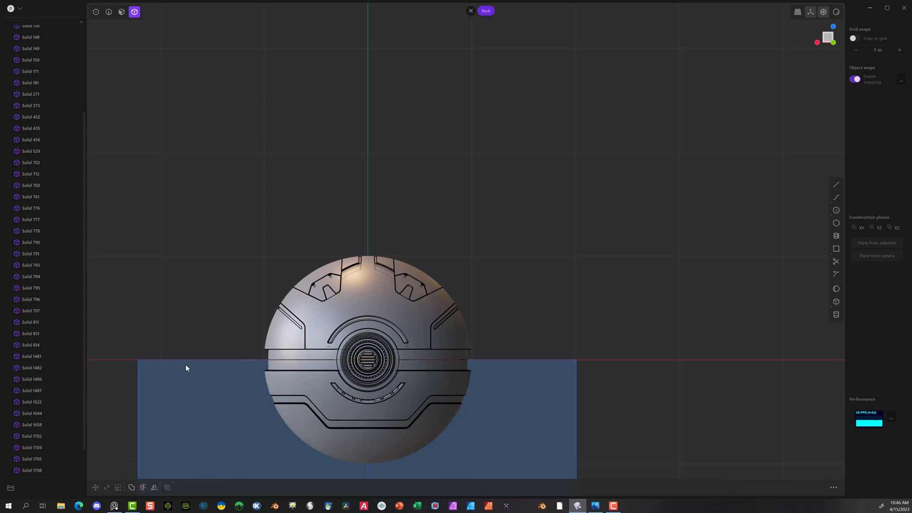
pyautogui.scroll(3, 309, 356)
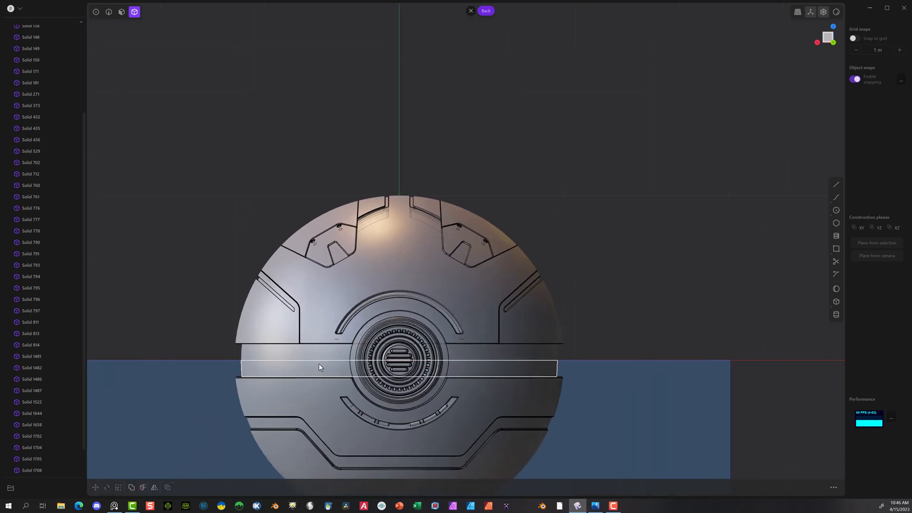
pyautogui.click(287, 359)
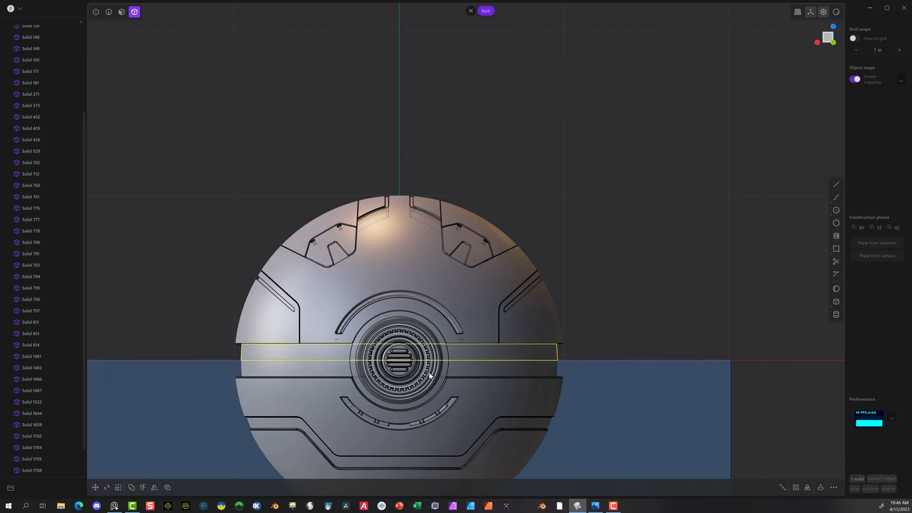
pyautogui.moveTo(429, 372); pyautogui.dragTo(440, 334, button='middle')
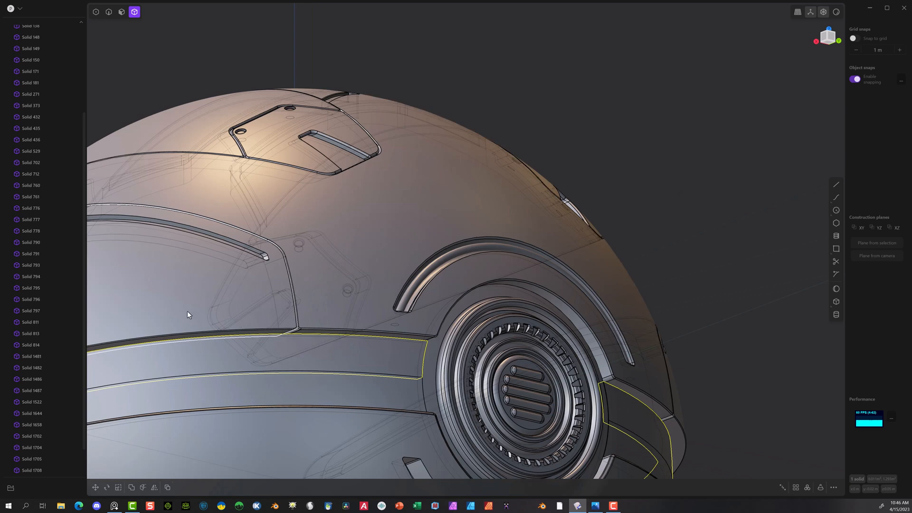
pyautogui.click(210, 308)
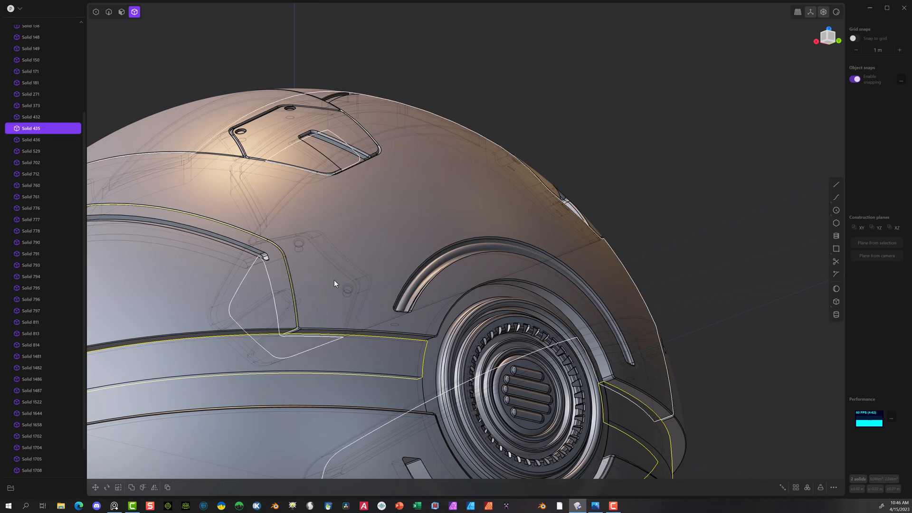
pyautogui.click(568, 254)
pyautogui.moveTo(703, 210); pyautogui.dragTo(560, 140, button='middle')
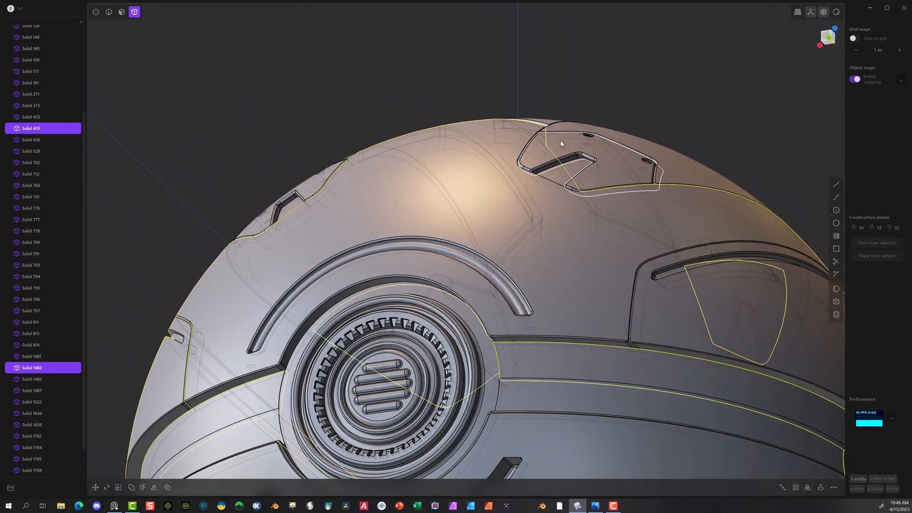
pyautogui.scroll(-5, 508, 185)
pyautogui.click(250, 324)
# Step: Hide the lower shell and the lower half of the split middle band
pyautogui.click(297, 419)
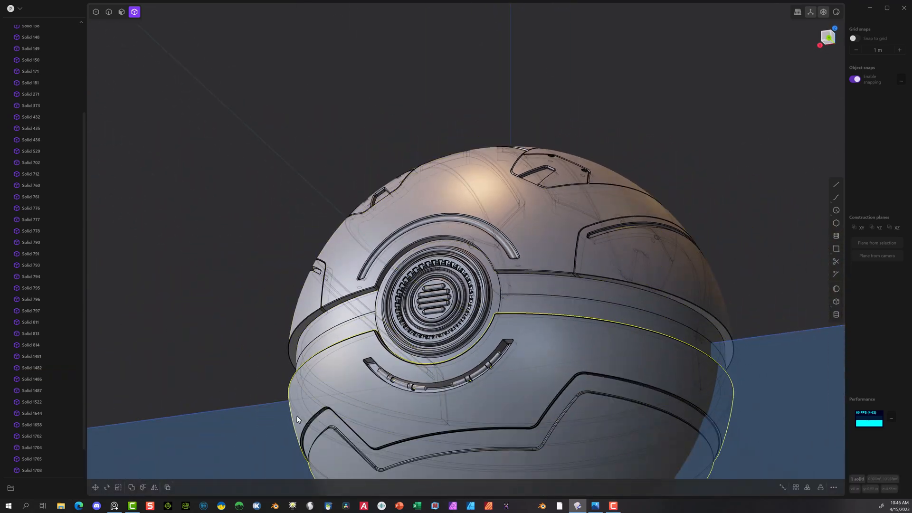
pyautogui.press('h')
pyautogui.moveTo(223, 347); pyautogui.dragTo(266, 361, button='middle')
pyautogui.scroll(2, 266, 360)
pyautogui.click(322, 335)
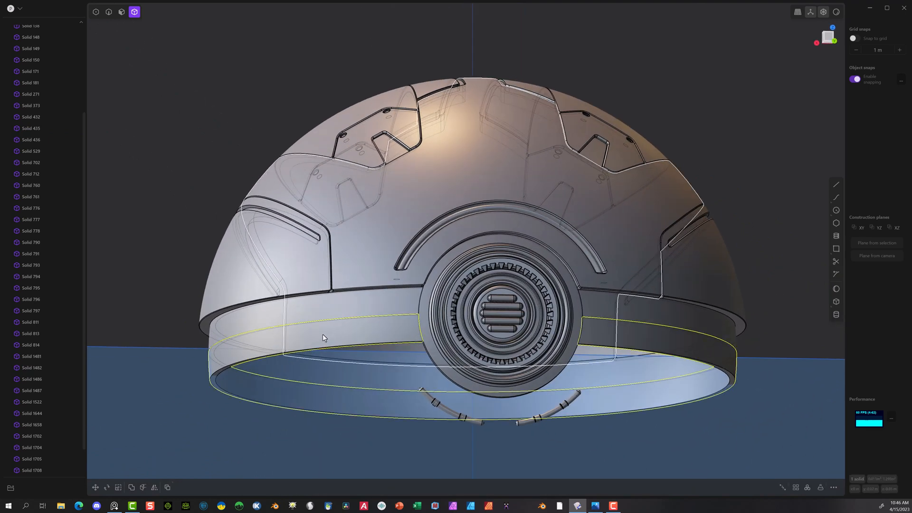
pyautogui.press('h')
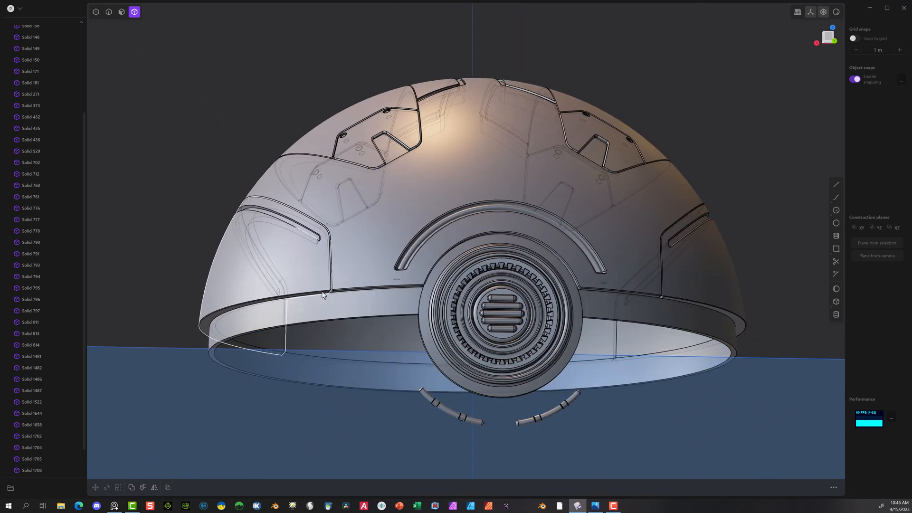
# Step: Union the upper half of the middle band with the round vent housing, without keeping the tool body
pyautogui.scroll(2, 367, 288)
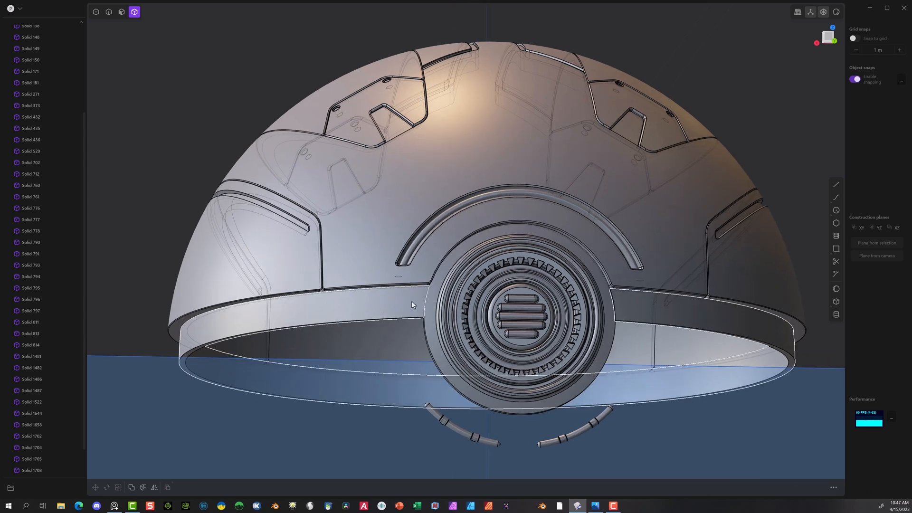
pyautogui.click(410, 300)
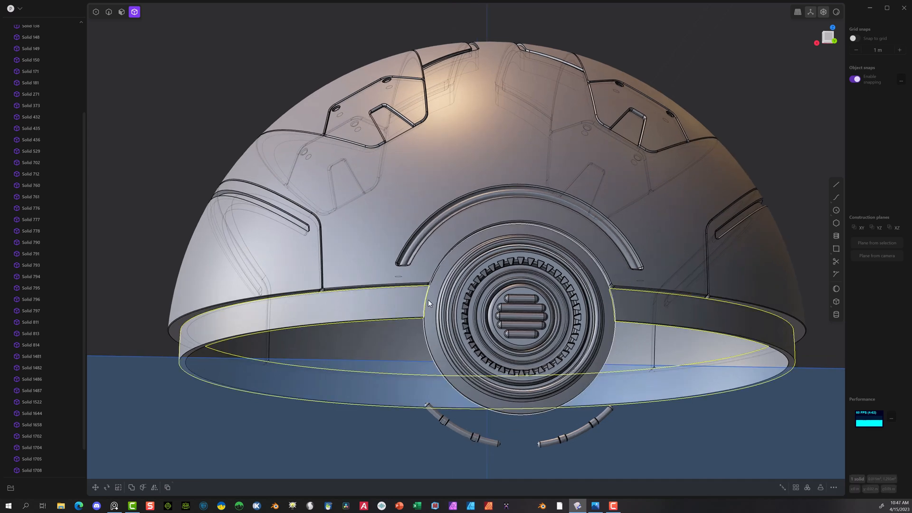
pyautogui.click(429, 299)
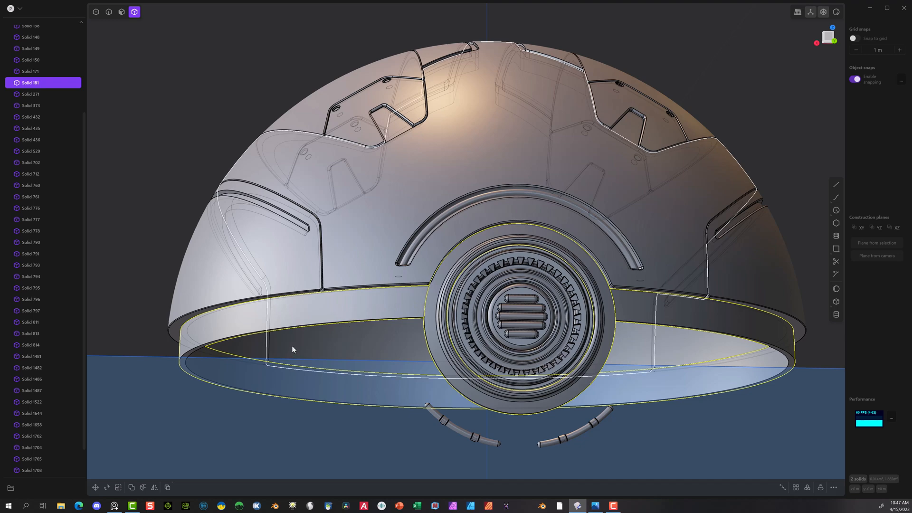
pyautogui.hotkey('shift', 'b')
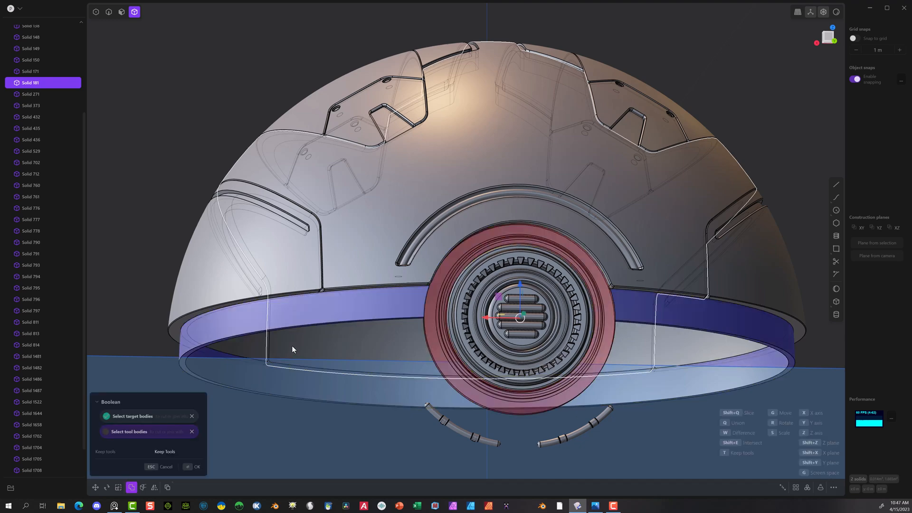
pyautogui.click(191, 467)
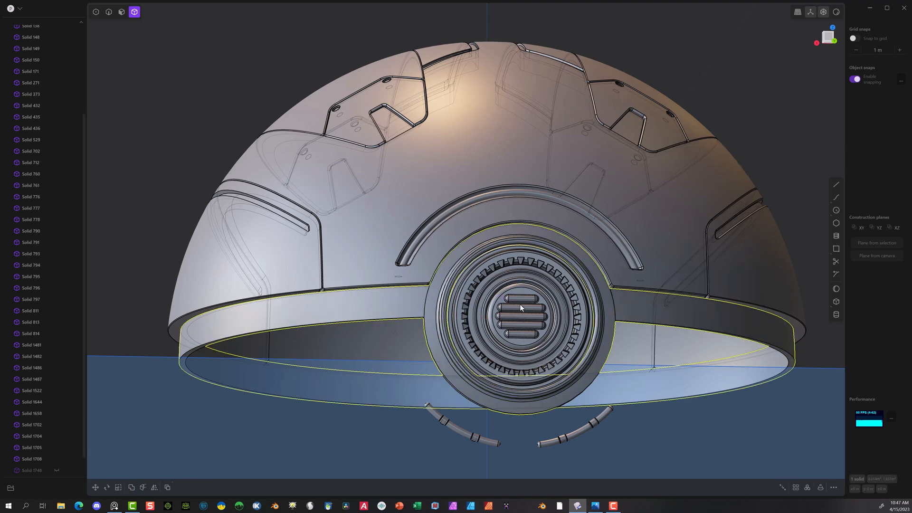
# Step: Union the merged band and vent housing with the central upper shell, Solid 1482, and the two side shell panels
pyautogui.moveTo(446, 279); pyautogui.dragTo(435, 241, button='middle')
pyautogui.scroll(4, 436, 240)
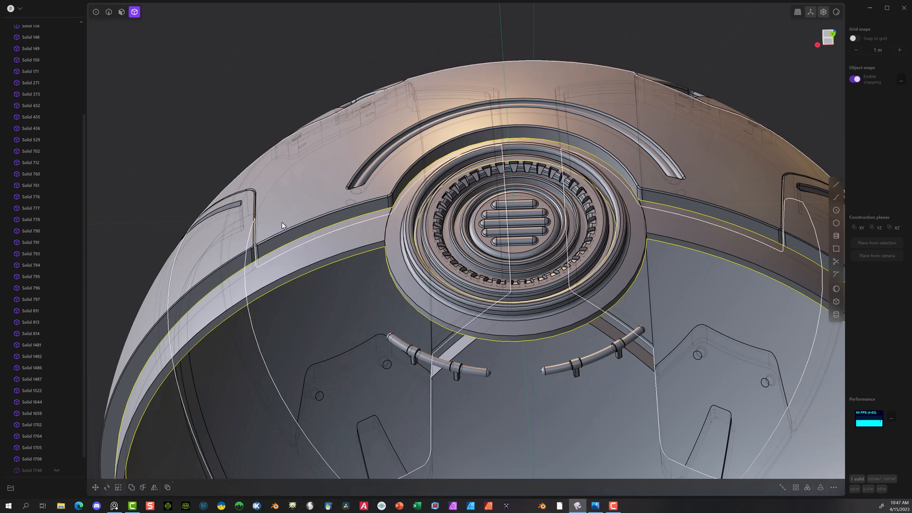
pyautogui.click(227, 264)
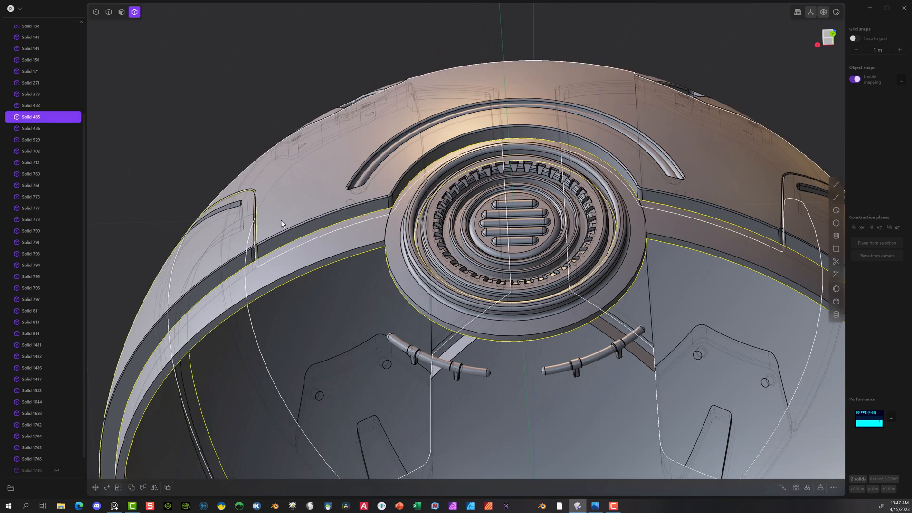
pyautogui.click(278, 277)
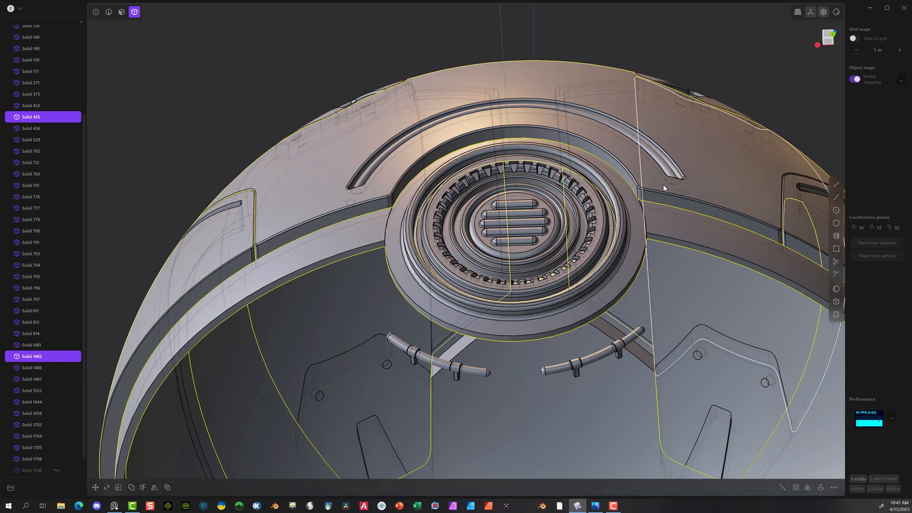
pyautogui.scroll(-4, 613, 201)
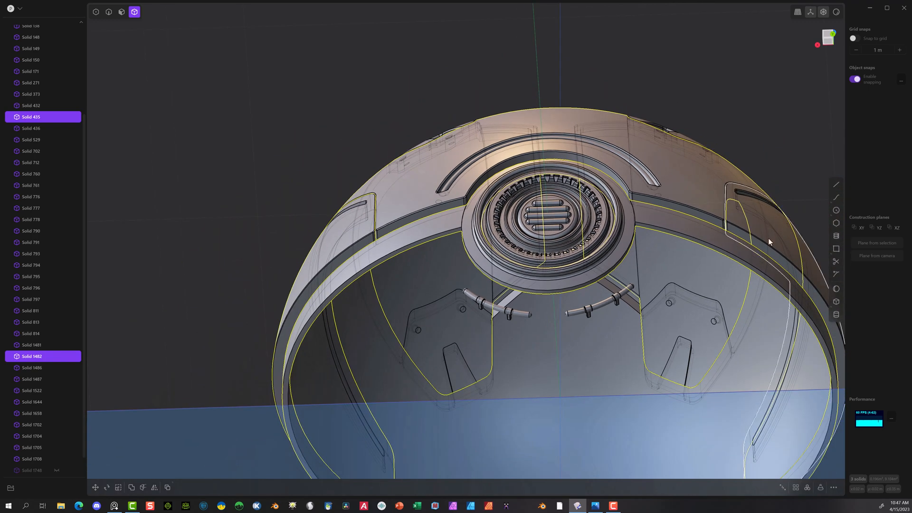
pyautogui.click(790, 263)
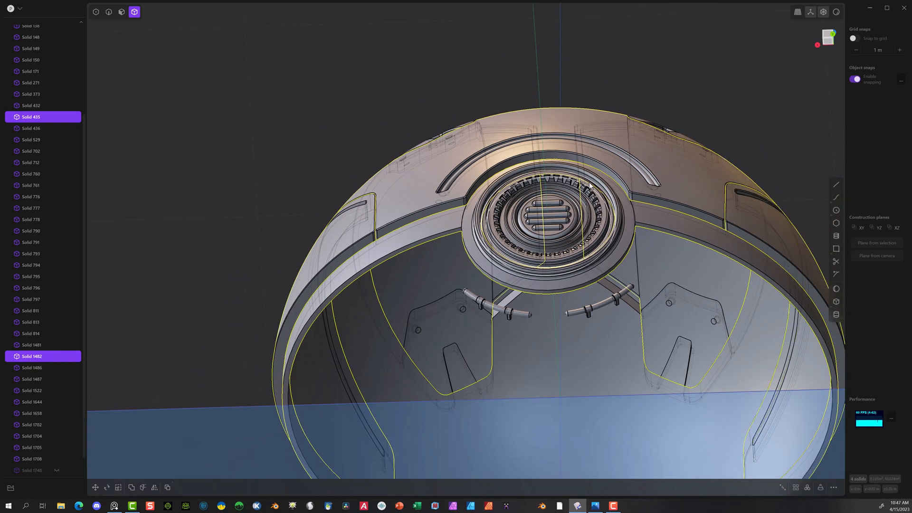
pyautogui.moveTo(588, 181); pyautogui.dragTo(616, 243, button='middle')
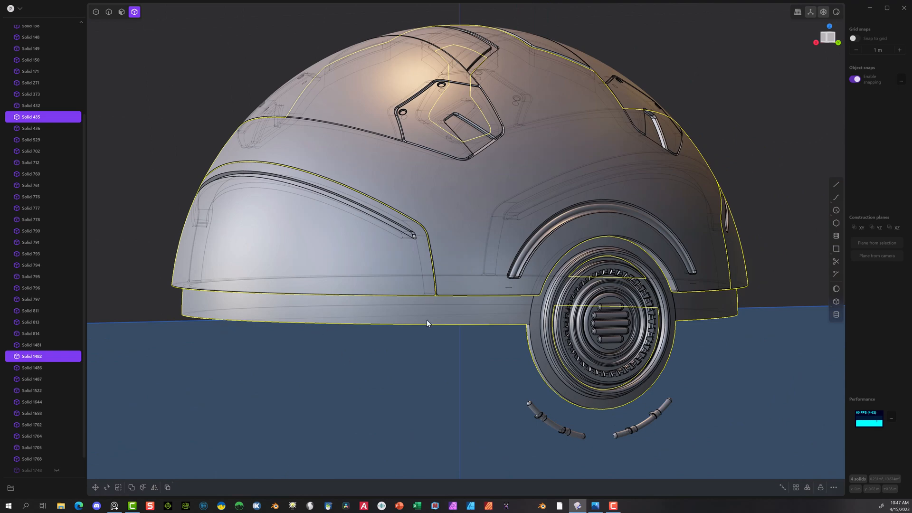
pyautogui.scroll(-1, 88, 283)
pyautogui.scroll(-1, 52, 352)
pyautogui.scroll(5, 50, 369)
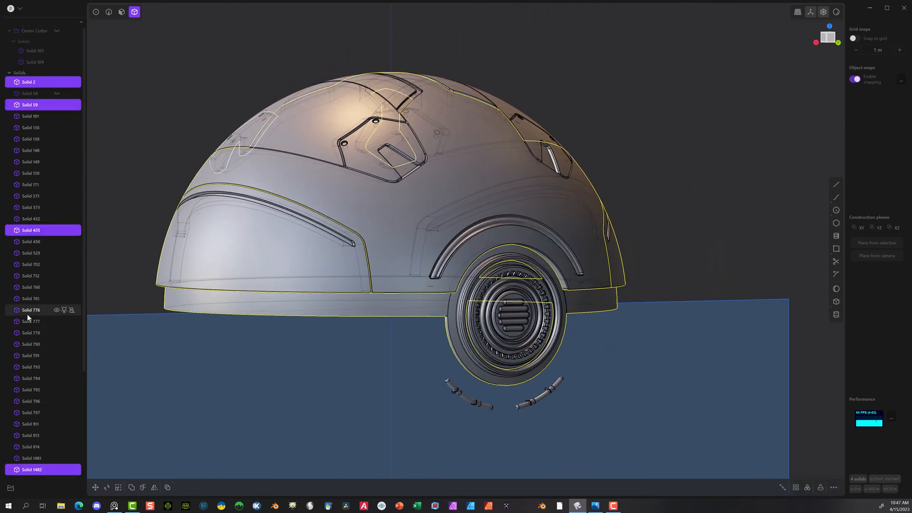
pyautogui.scroll(-6, 24, 282)
pyautogui.scroll(4, 315, 375)
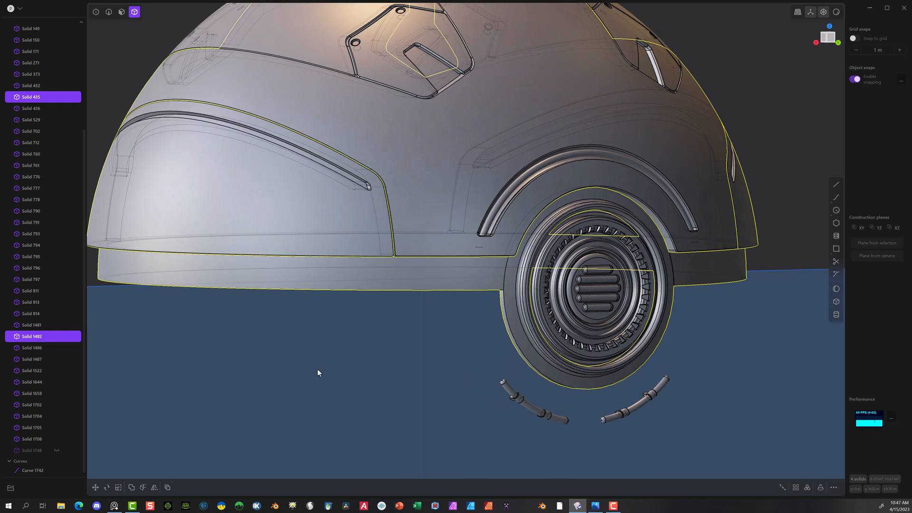
pyautogui.press('q')
pyautogui.press('q')
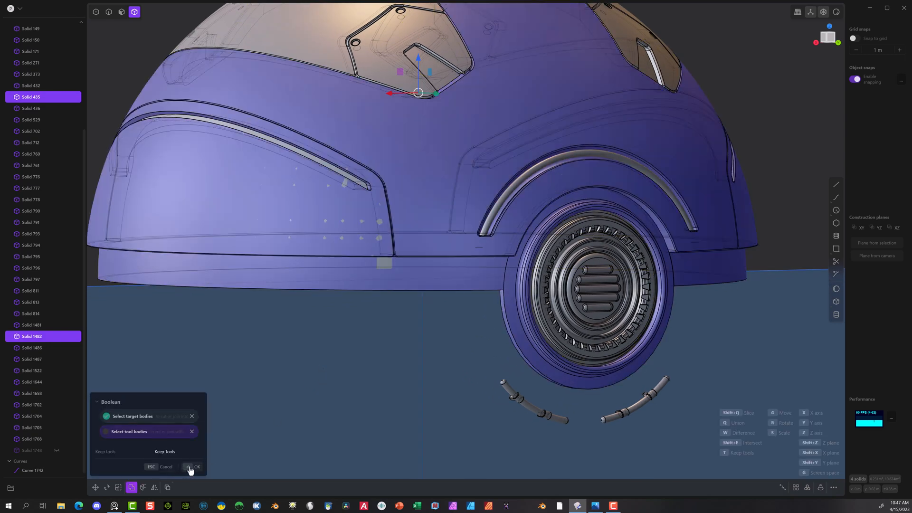
pyautogui.click(189, 467)
# Step: Fillet the outer lower edge of the band on the merged upper shell
pyautogui.moveTo(344, 366); pyautogui.dragTo(340, 263, button='middle')
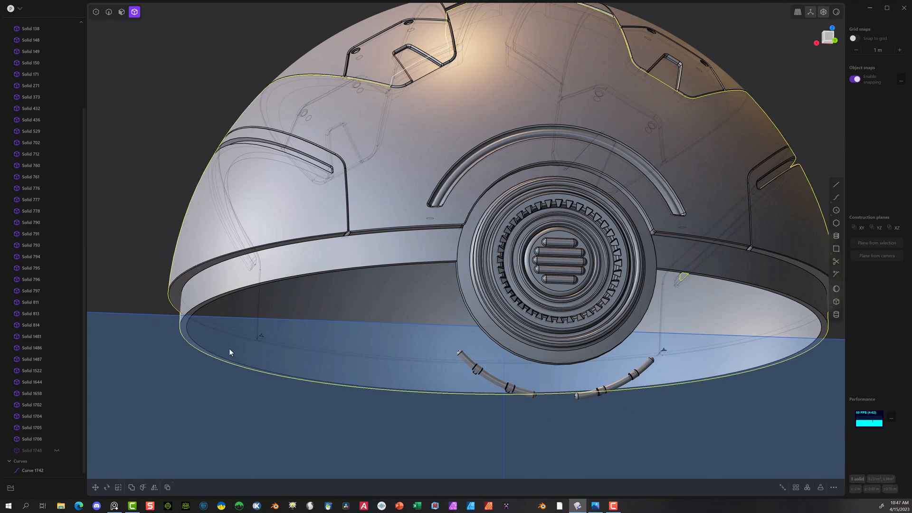
pyautogui.moveTo(229, 352); pyautogui.dragTo(383, 247, button='middle')
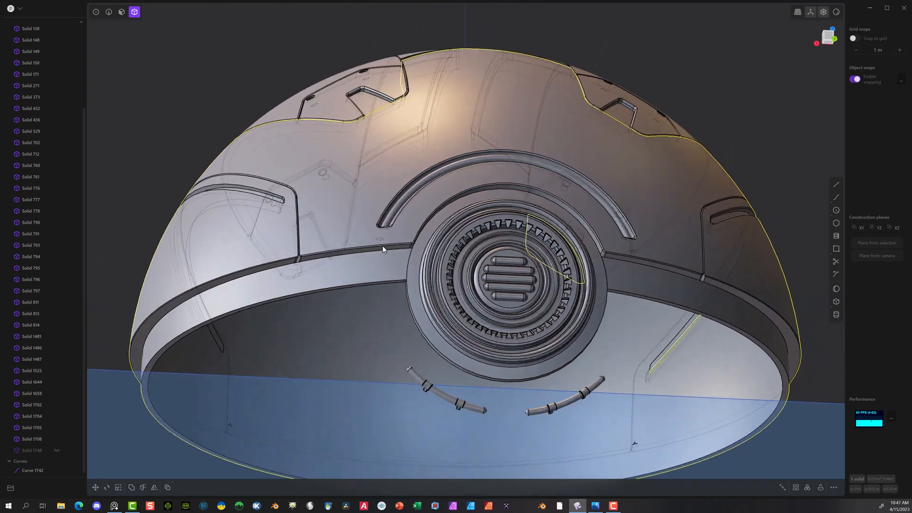
pyautogui.scroll(10, 383, 247)
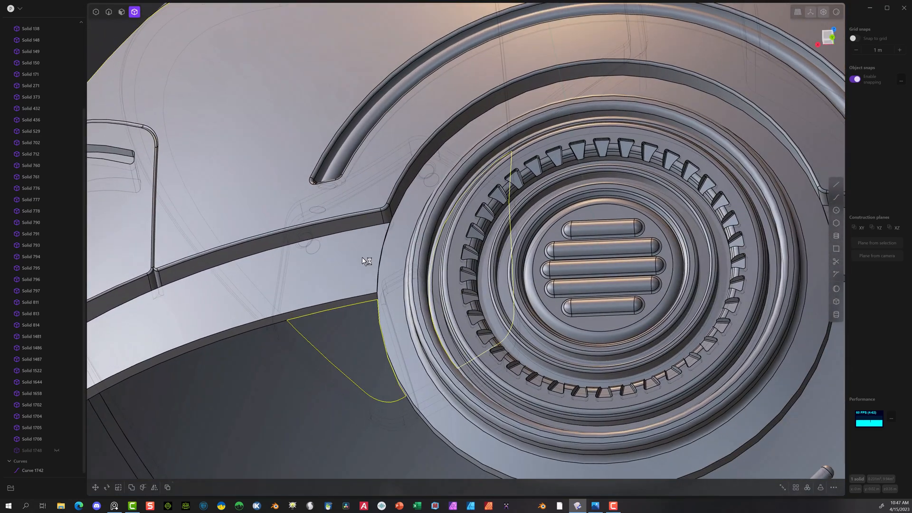
pyautogui.scroll(-10, 361, 257)
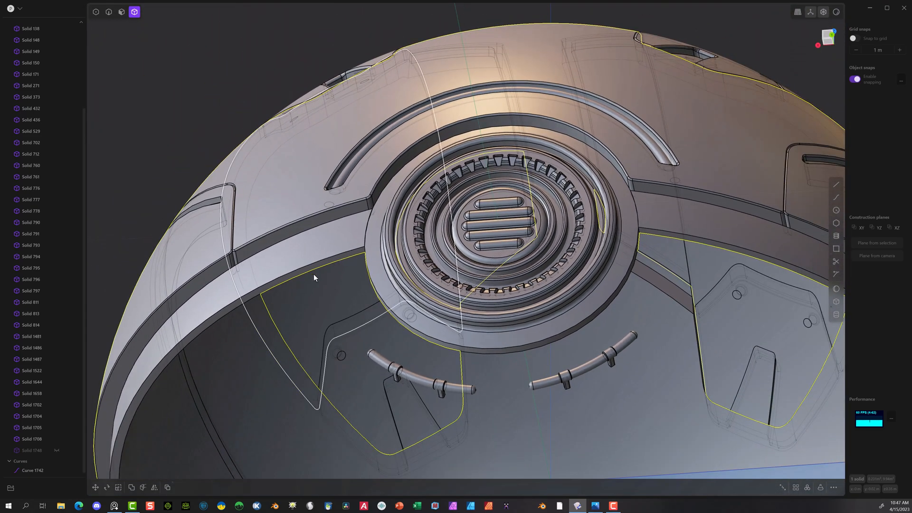
pyautogui.click(109, 14)
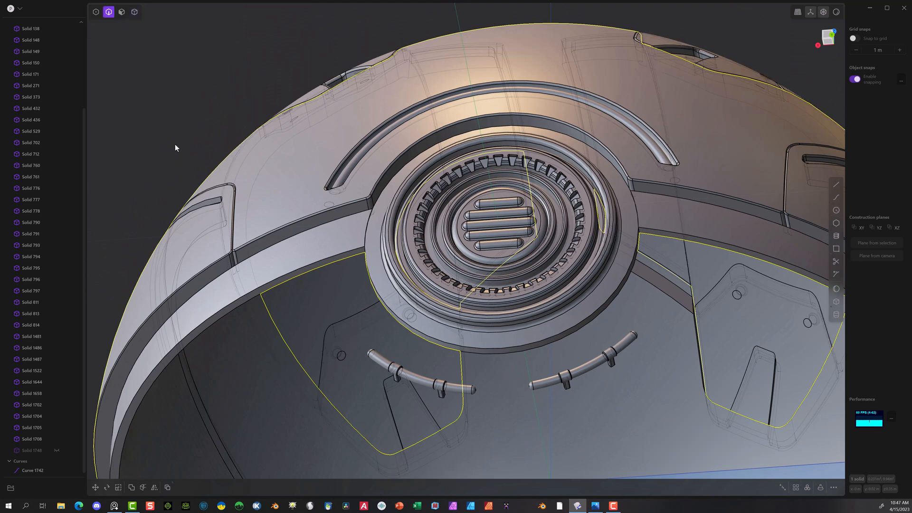
pyautogui.click(237, 301)
pyautogui.press('f')
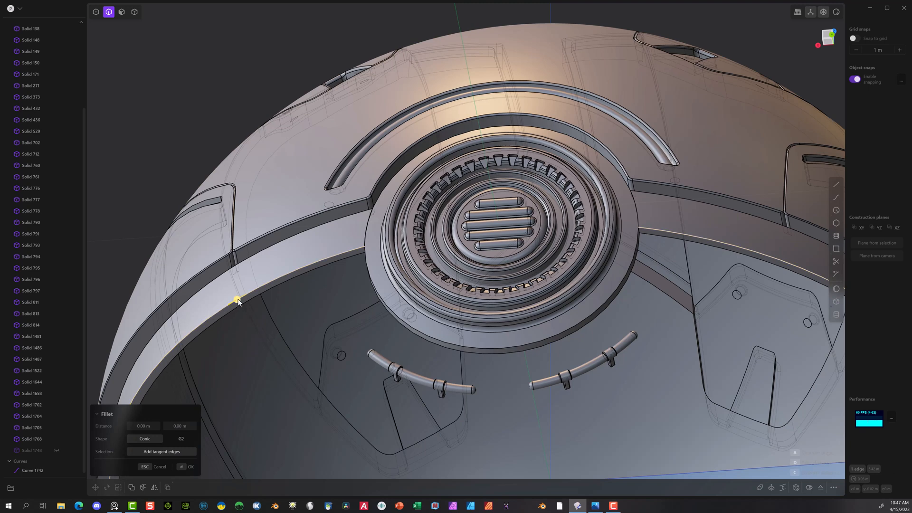
pyautogui.moveTo(237, 300); pyautogui.dragTo(235, 302)
pyautogui.click(185, 468)
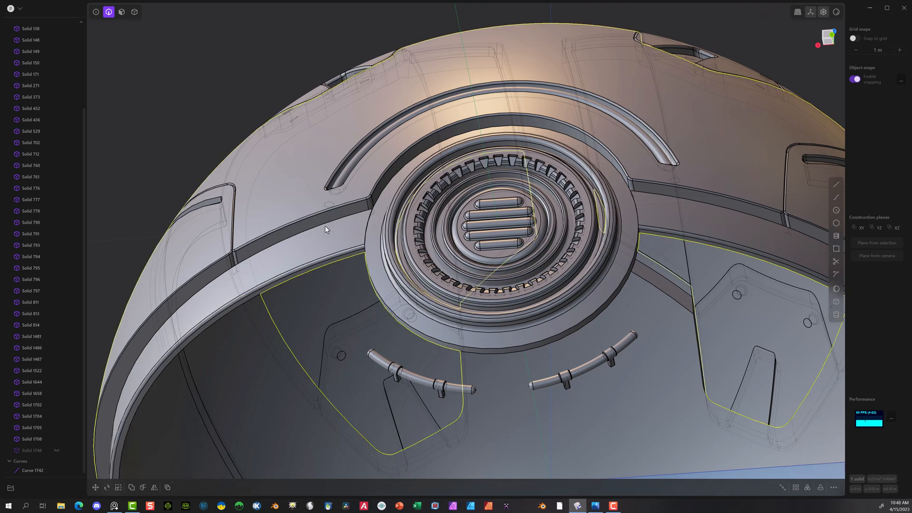
# Step: Try to fillet both edges where the band meets the round vent housing in a single operation
pyautogui.moveTo(259, 263); pyautogui.dragTo(309, 263, button='middle')
pyautogui.scroll(5, 483, 170)
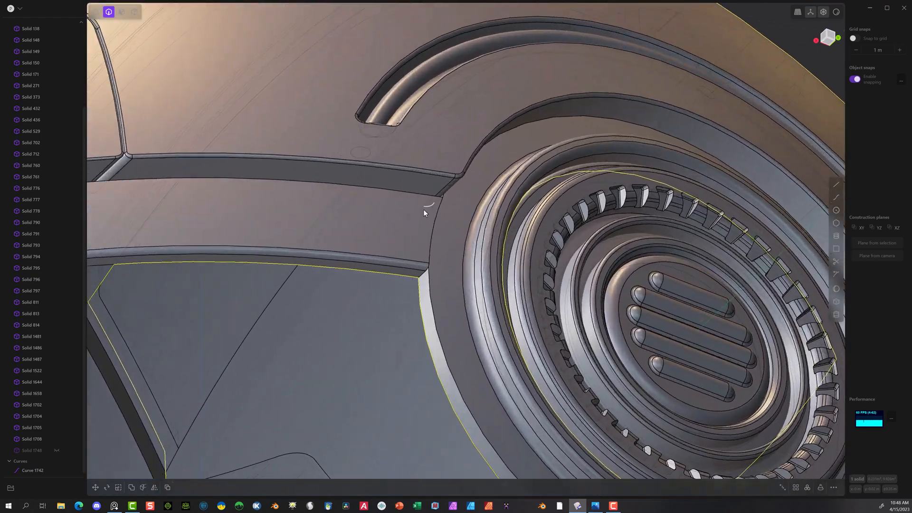
pyautogui.click(434, 224)
pyautogui.press('b')
pyautogui.moveTo(465, 238); pyautogui.dragTo(444, 224, button='middle')
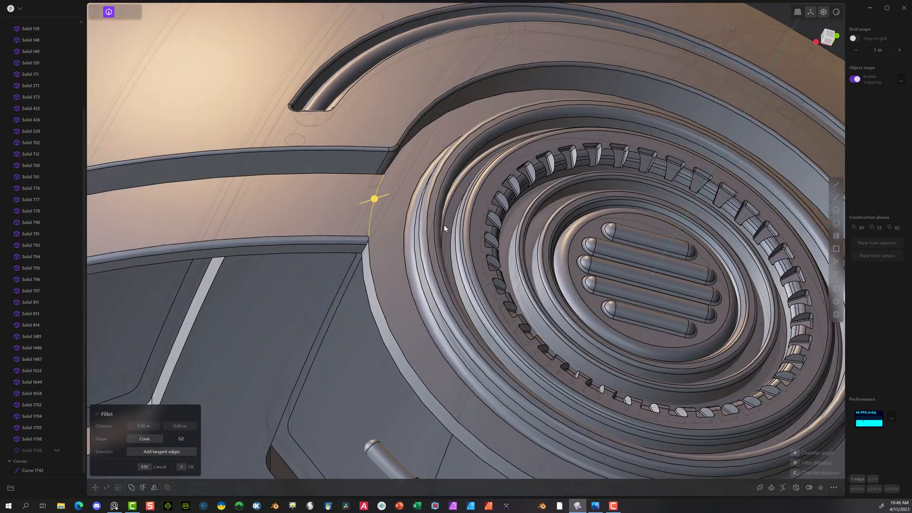
pyautogui.keyDown('shift'); pyautogui.moveTo(482, 254); pyautogui.dragTo(224, 236, button='middle'); pyautogui.keyUp('shift')
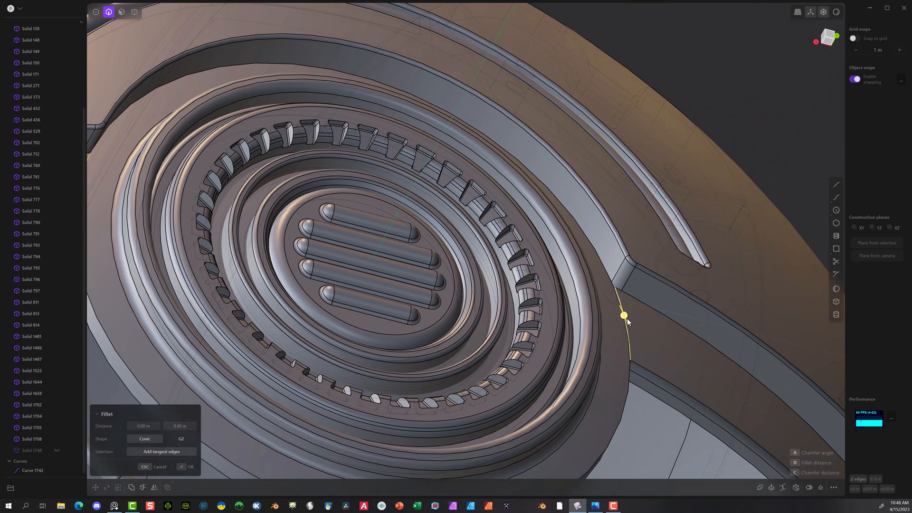
pyautogui.moveTo(627, 321); pyautogui.dragTo(629, 318)
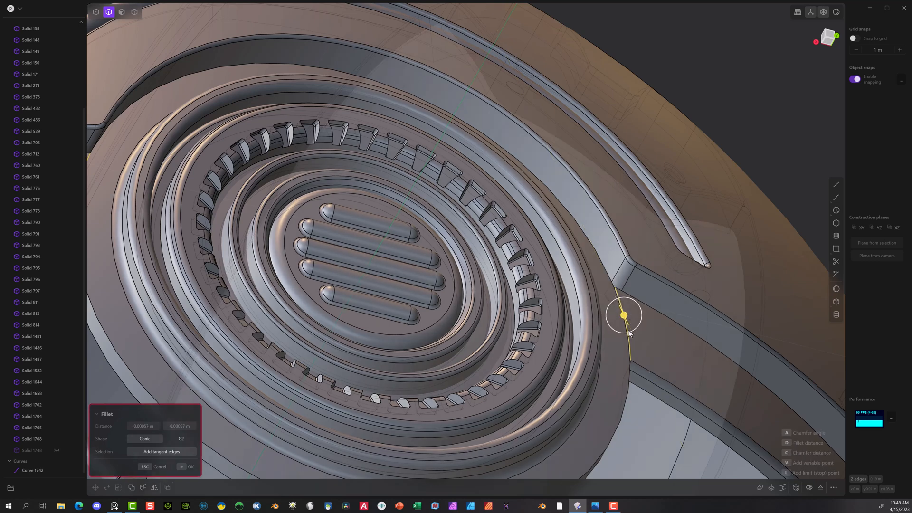
pyautogui.scroll(-4, 580, 349)
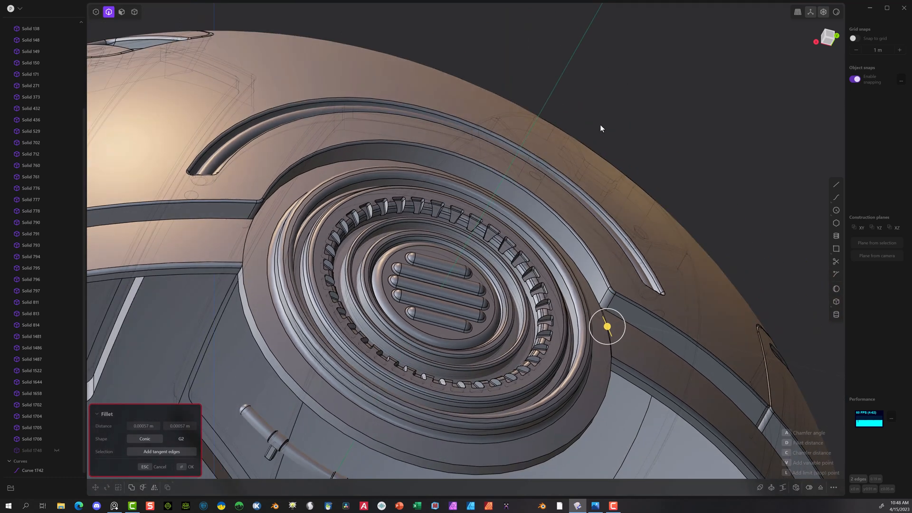
pyautogui.click(165, 470)
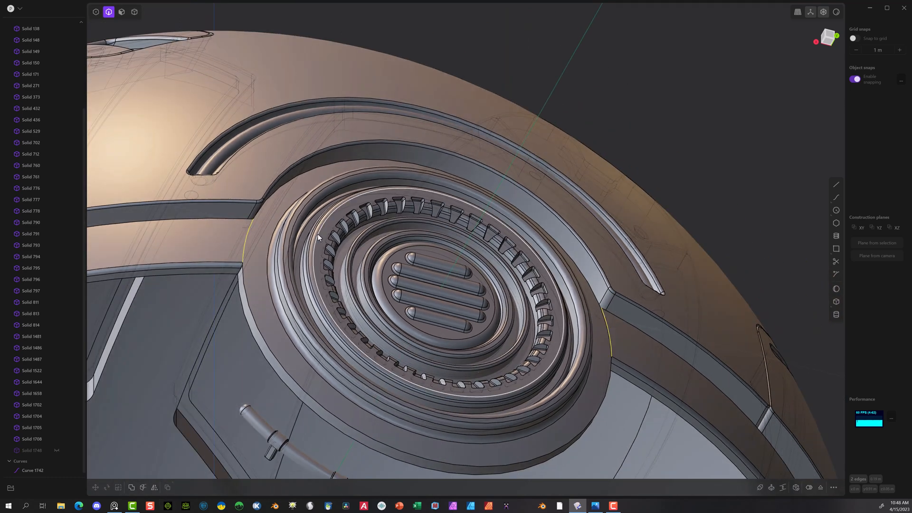
# Step: Fillet the two edges where the band meets the vent housing one at a time, the second by about 0.0017 m
pyautogui.click(254, 251)
pyautogui.press('b')
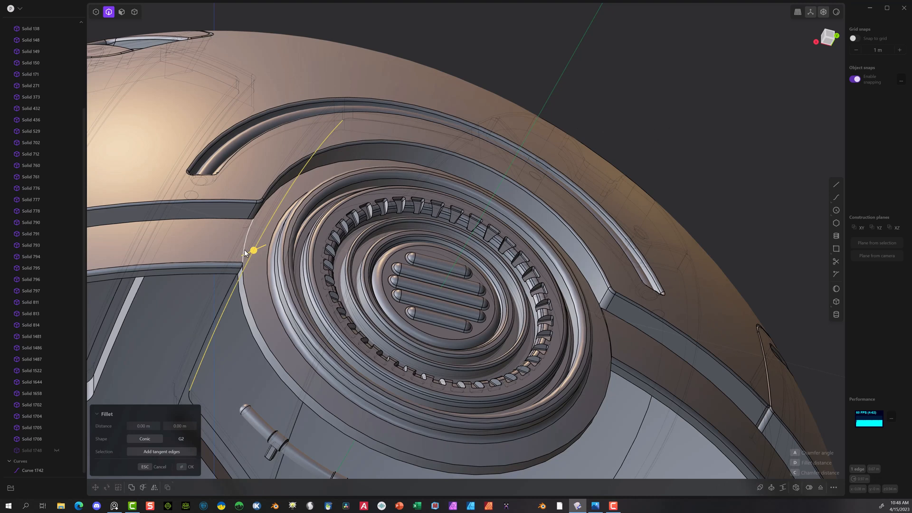
pyautogui.press('d')
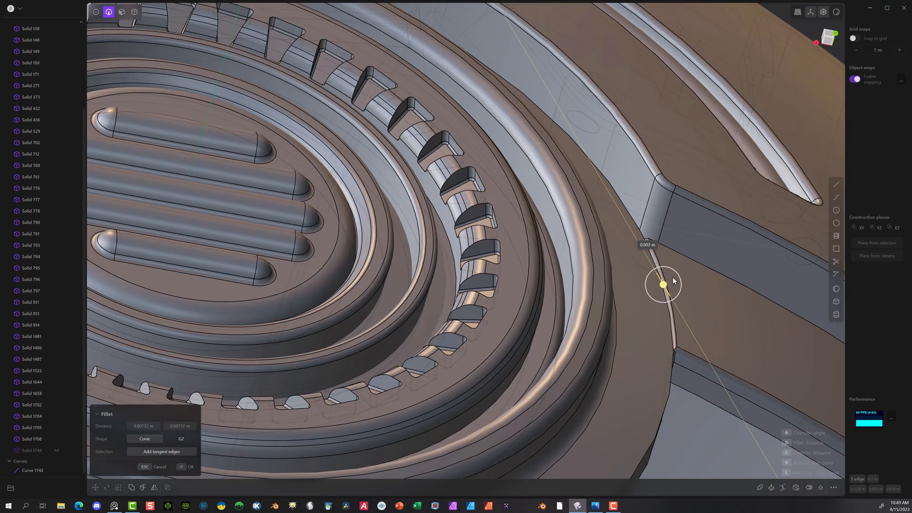
pyautogui.scroll(-10, 672, 280)
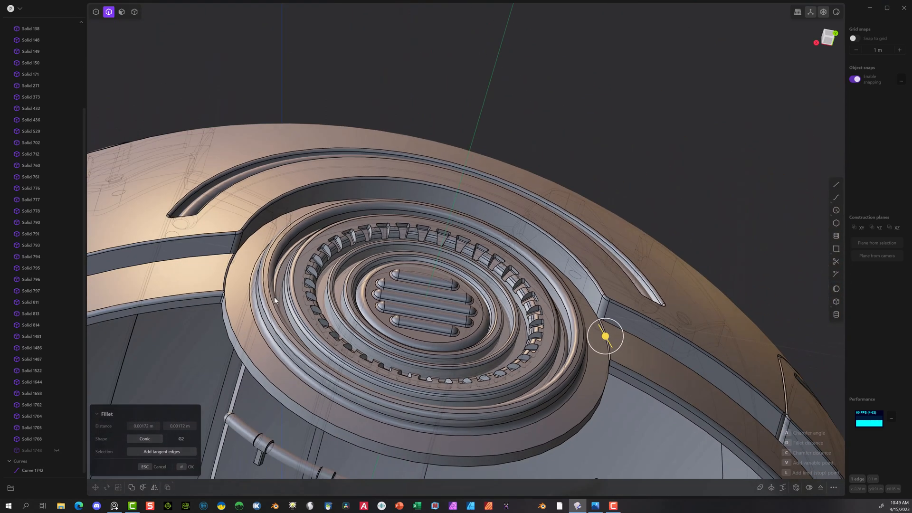
pyautogui.click(183, 466)
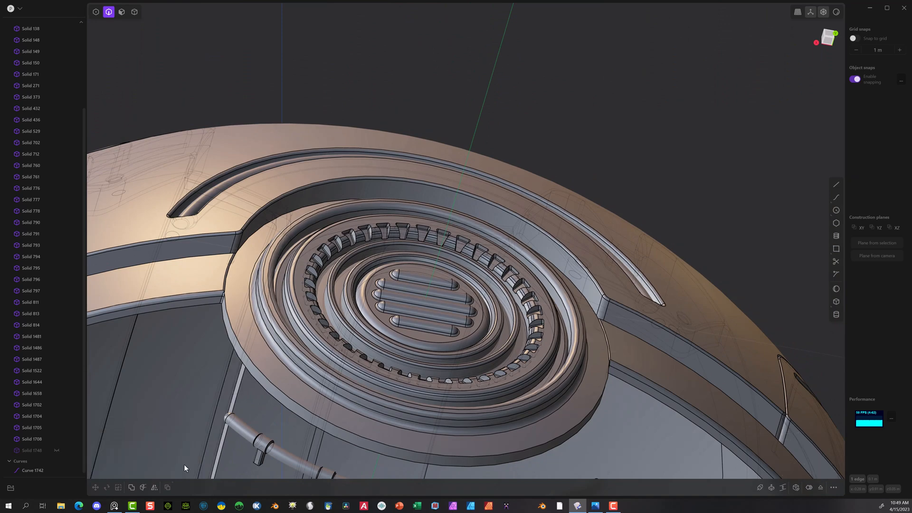
pyautogui.moveTo(185, 463); pyautogui.dragTo(287, 322, button='middle')
pyautogui.scroll(5, 275, 304)
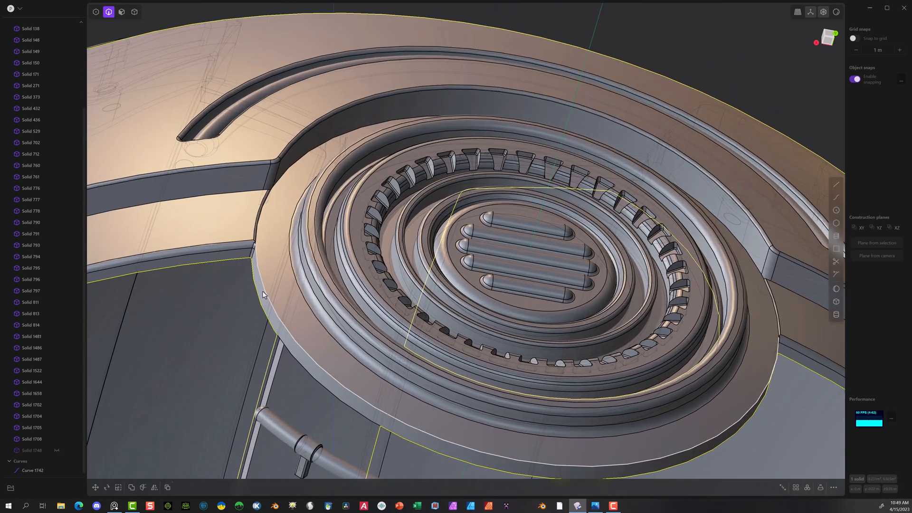
pyautogui.scroll(-7, 258, 247)
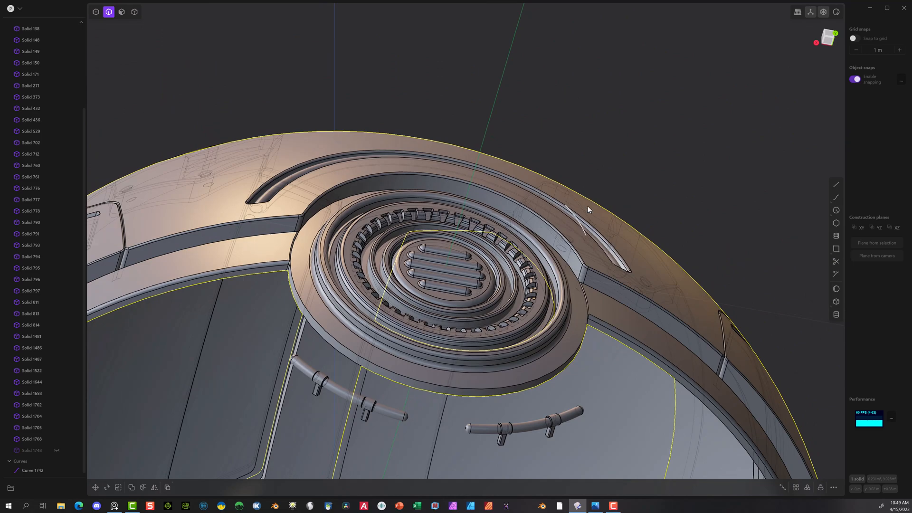
pyautogui.moveTo(587, 206); pyautogui.dragTo(687, 253, button='middle')
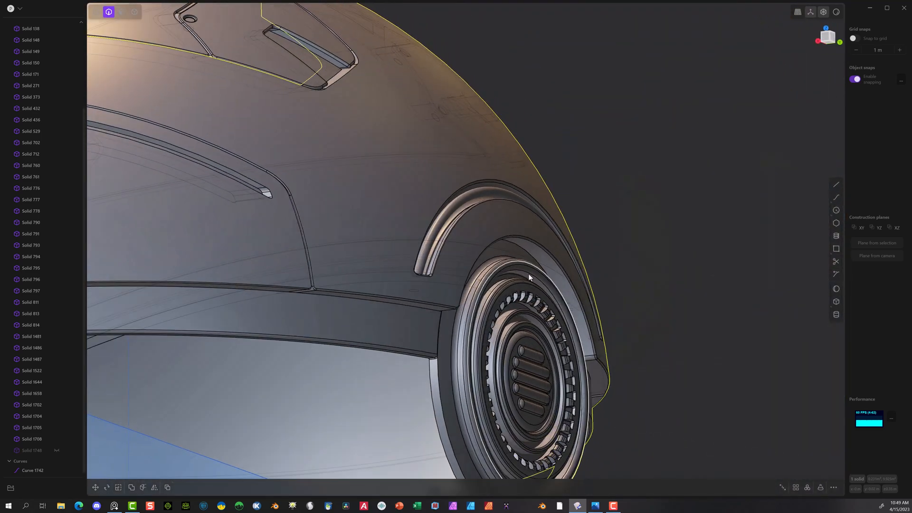
pyautogui.moveTo(411, 220); pyautogui.dragTo(376, 300, button='middle')
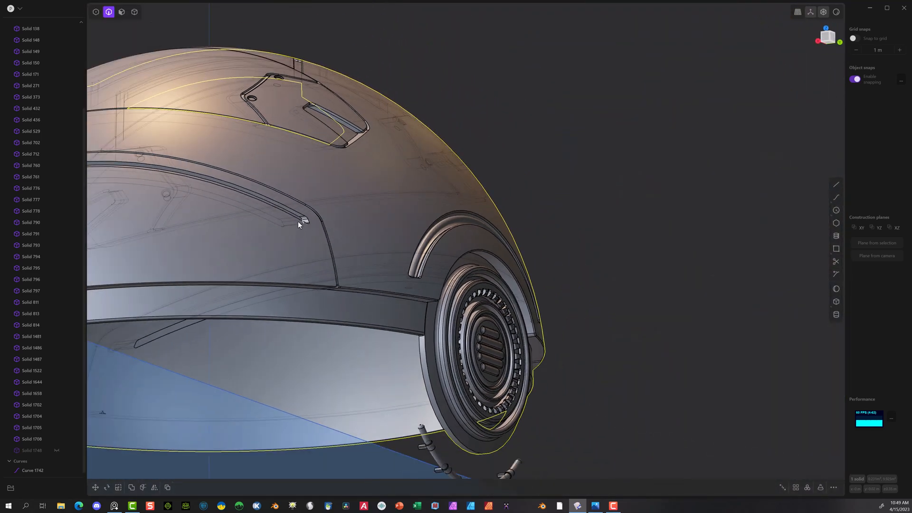
# Step: Fillet the long upper edge of the curved slot in the side panel by about 0.0026 m
pyautogui.scroll(3, 288, 219)
pyautogui.scroll(4, 308, 215)
pyautogui.click(323, 216)
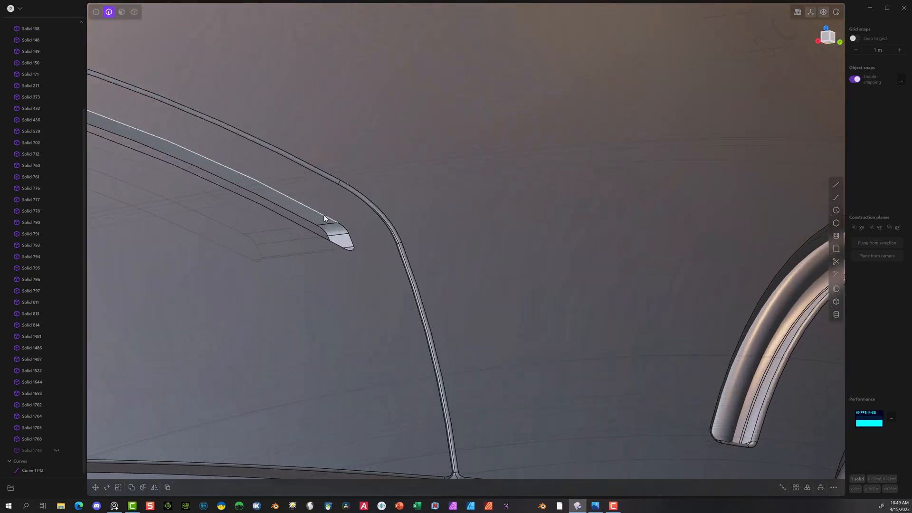
pyautogui.press('f')
pyautogui.scroll(-2, 514, 280)
pyautogui.moveTo(542, 247); pyautogui.dragTo(355, 252, button='middle')
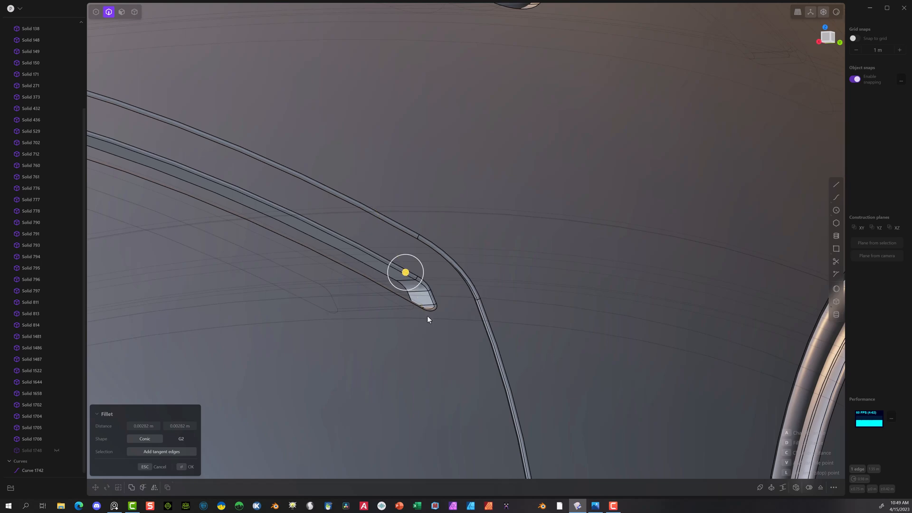
pyautogui.scroll(-4, 399, 335)
pyautogui.click(189, 470)
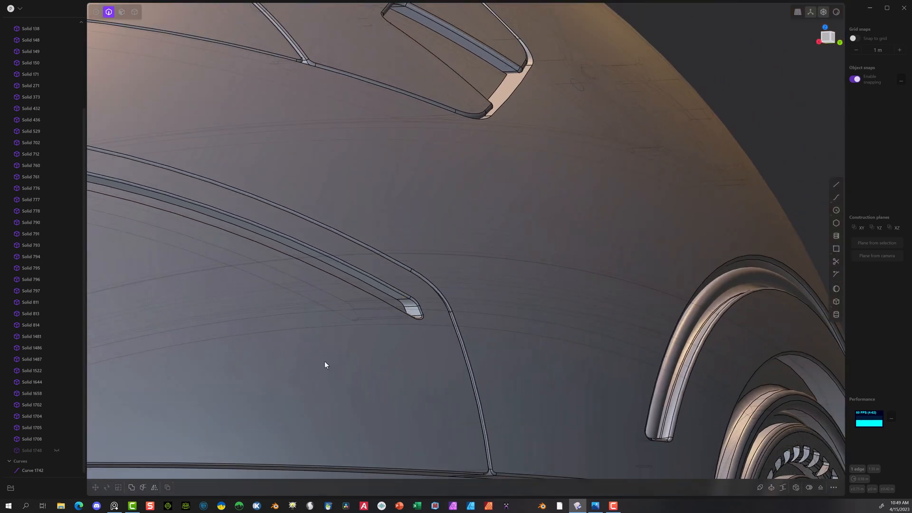
# Step: Fillet the two edges along the lower side of the pentagonal hatch recess by about 0.006 m
pyautogui.scroll(-4, 349, 345)
pyautogui.moveTo(466, 305); pyautogui.dragTo(403, 311, button='middle')
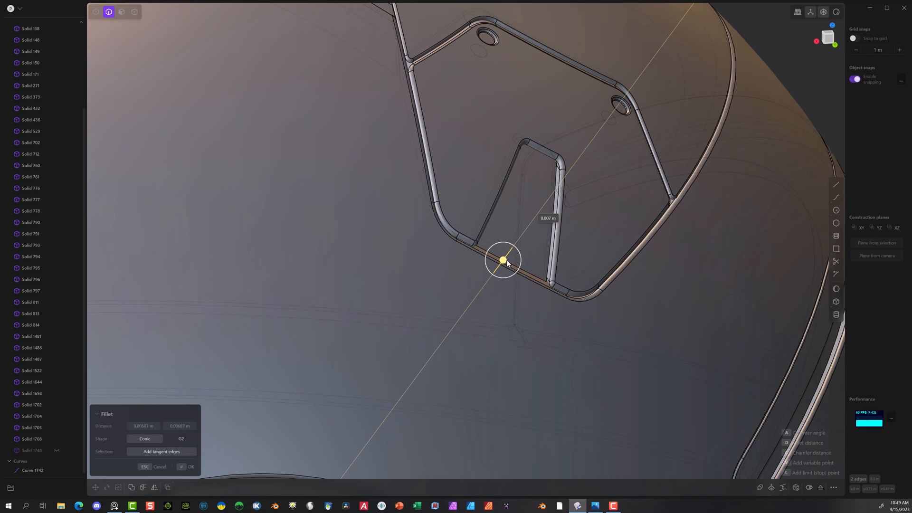
pyautogui.moveTo(507, 264); pyautogui.dragTo(506, 263)
pyautogui.scroll(-5, 476, 289)
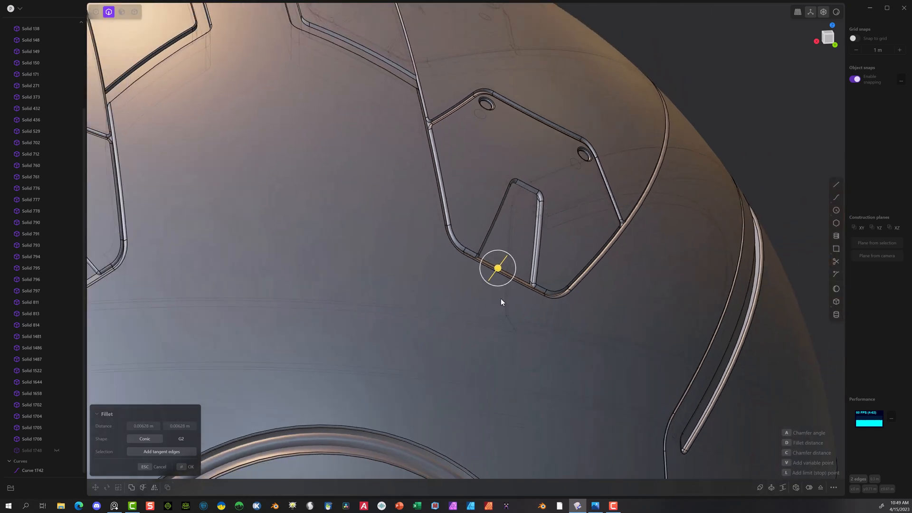
pyautogui.click(186, 467)
pyautogui.scroll(-8, 626, 195)
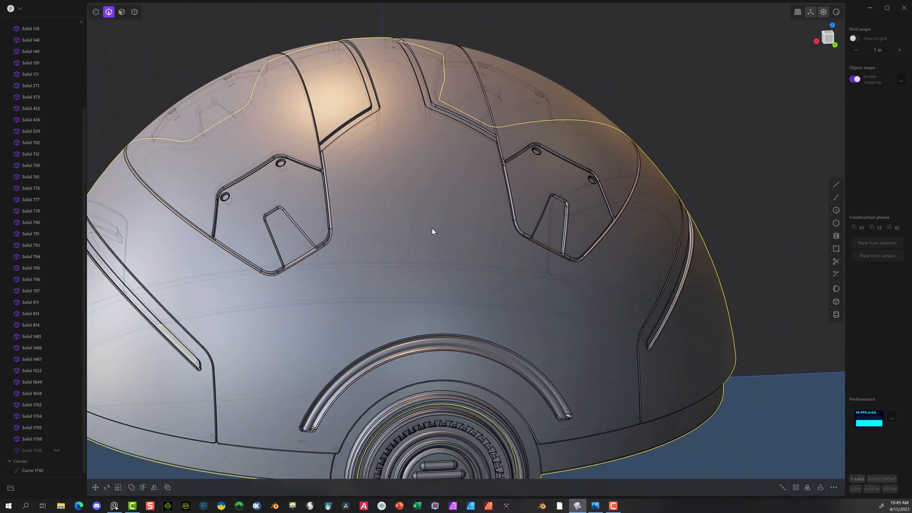
# Step: Fillet the diagonal edge of the stepped panel groove near the top of the shell by about 0.002 m
pyautogui.scroll(4, 442, 237)
pyautogui.scroll(6, 341, 111)
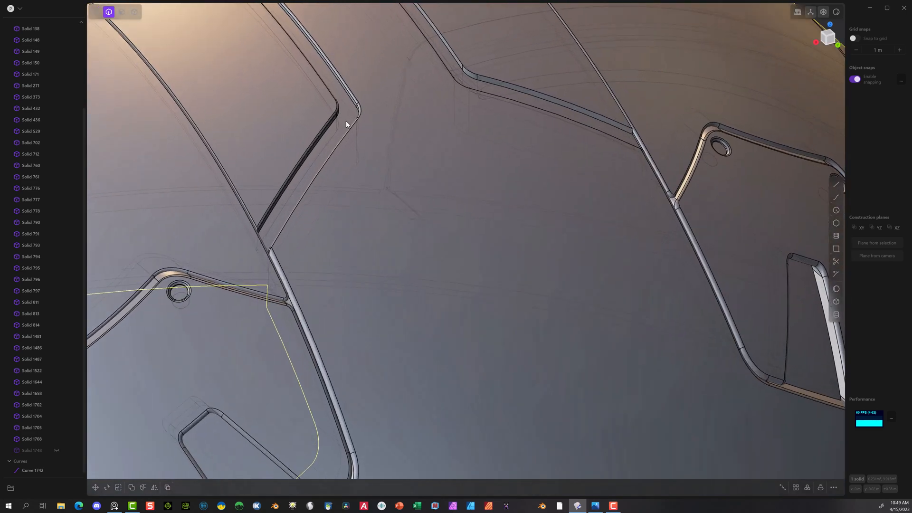
pyautogui.scroll(1, 346, 121)
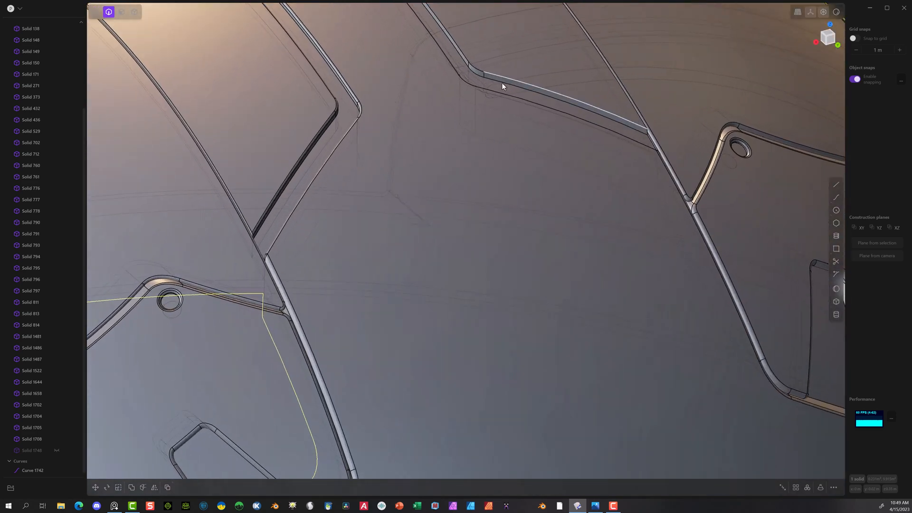
pyautogui.moveTo(498, 88); pyautogui.dragTo(416, 62, button='middle')
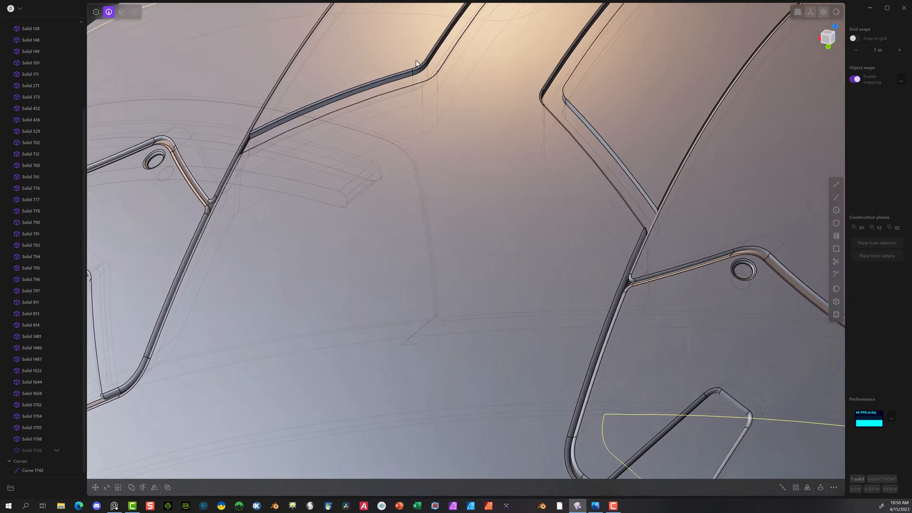
pyautogui.click(584, 118)
pyautogui.press('f')
pyautogui.moveTo(584, 121); pyautogui.dragTo(584, 120)
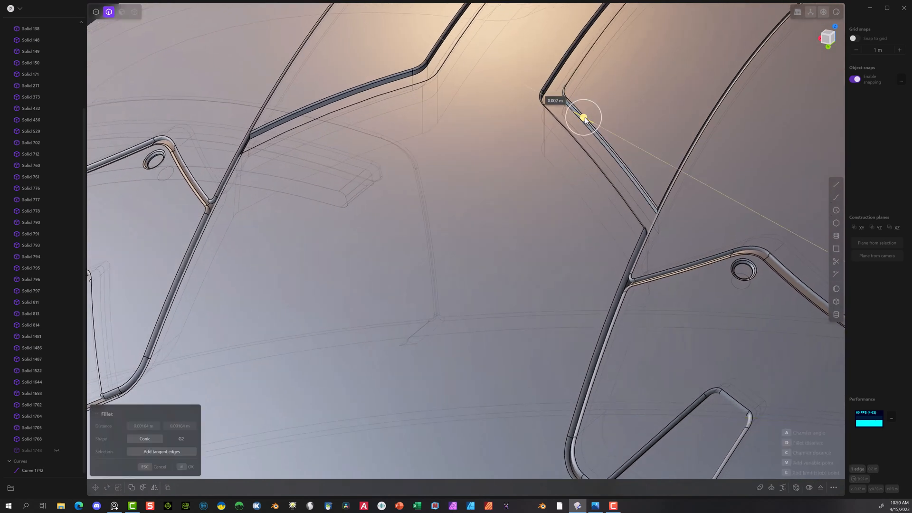
pyautogui.click(181, 467)
# Step: Fillet two more edges of the upper shell panel seam beside the stepped groove together by about 0.0015 m
pyautogui.moveTo(336, 281); pyautogui.dragTo(372, 196, button='middle')
pyautogui.moveTo(547, 128); pyautogui.dragTo(619, 96, button='middle')
pyautogui.scroll(5, 281, 168)
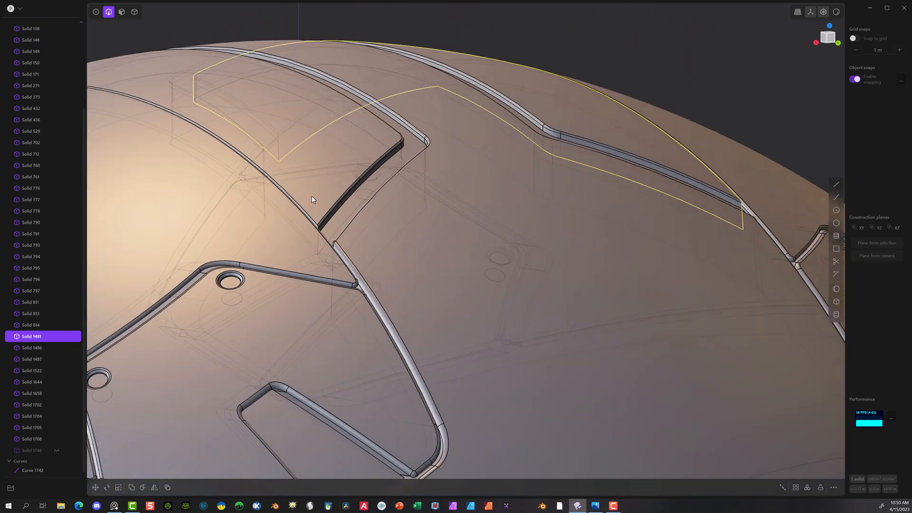
pyautogui.click(305, 209)
pyautogui.press('f')
pyautogui.moveTo(528, 177); pyautogui.dragTo(575, 198, button='middle')
pyautogui.scroll(2, 575, 198)
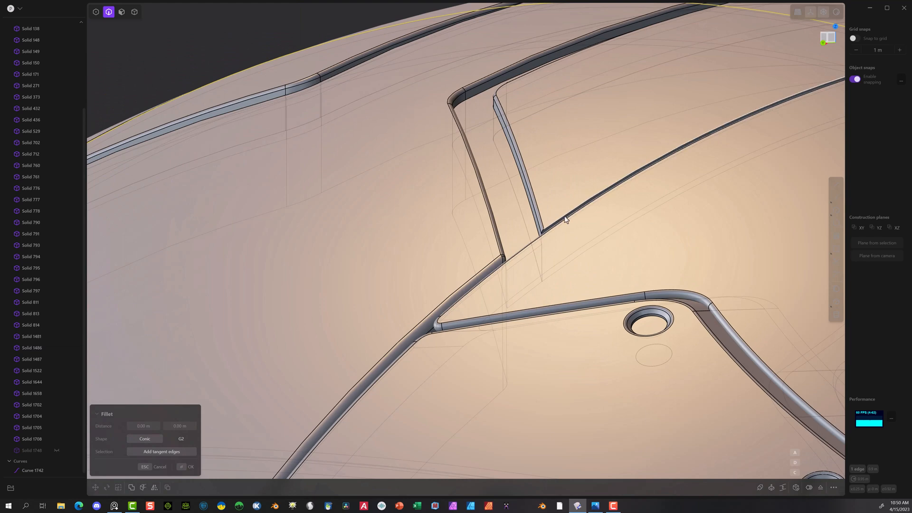
pyautogui.click(563, 218)
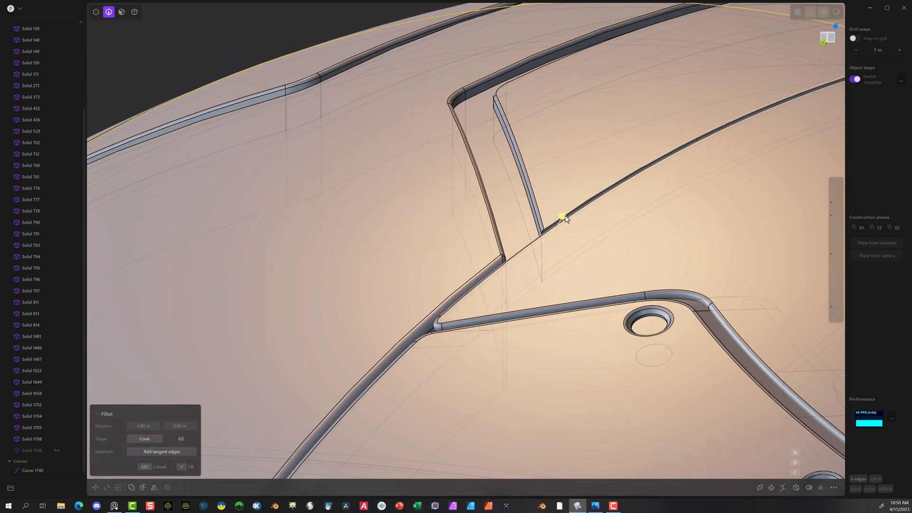
pyautogui.moveTo(562, 218); pyautogui.dragTo(562, 218)
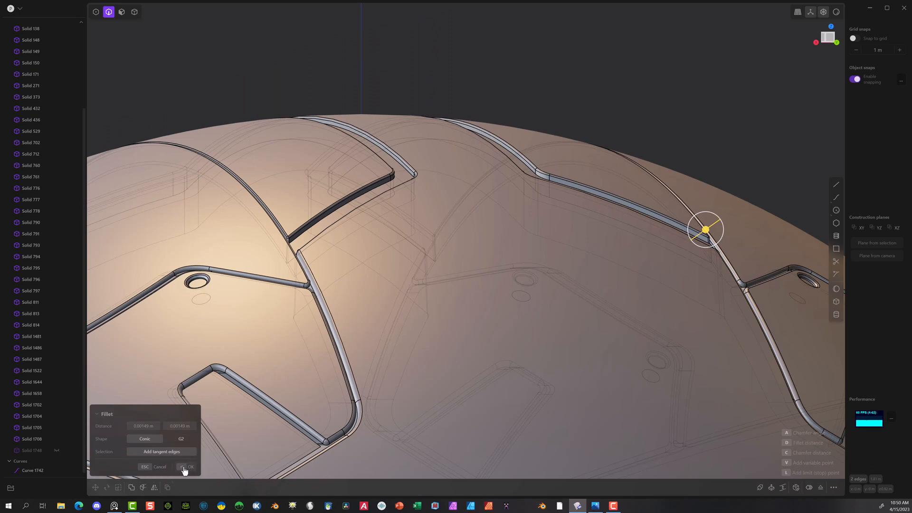
pyautogui.click(182, 467)
pyautogui.scroll(-6, 253, 368)
pyautogui.moveTo(393, 313); pyautogui.dragTo(591, 123, button='middle')
pyautogui.scroll(-6, 357, 367)
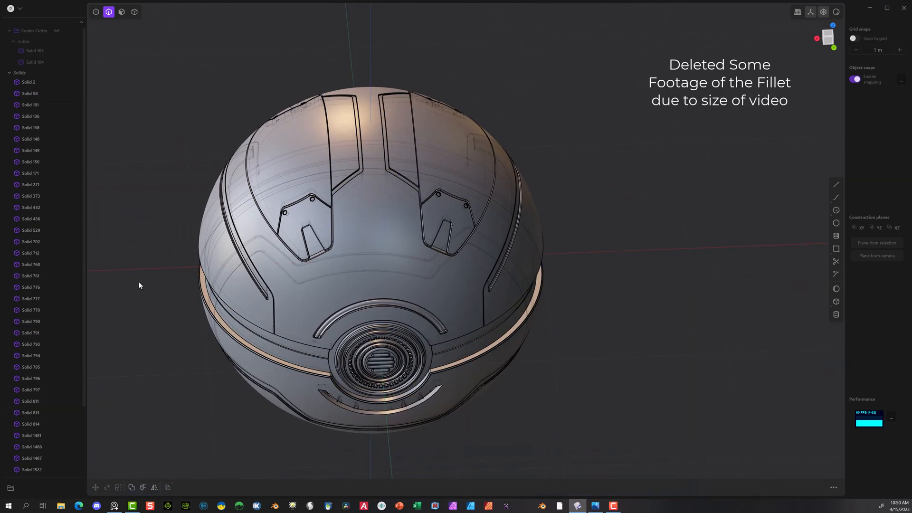
pyautogui.moveTo(138, 283); pyautogui.dragTo(685, 170, button='middle')
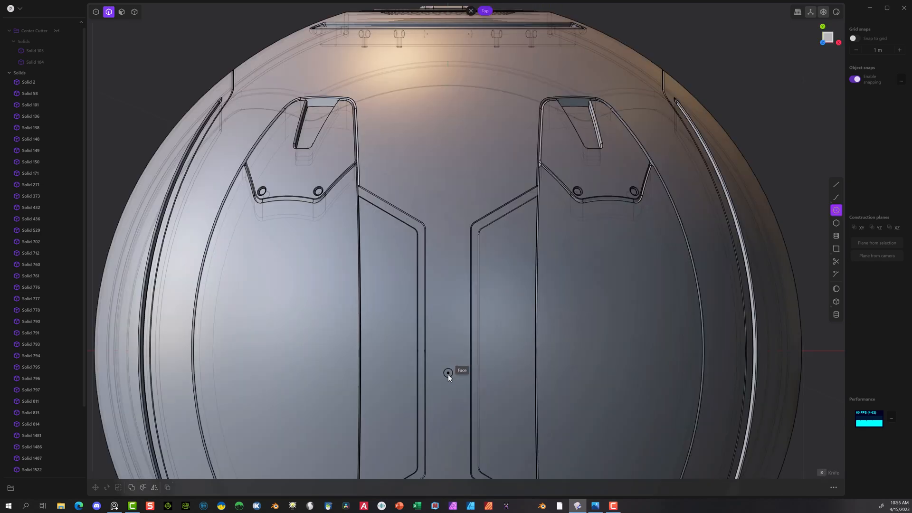
# Step: In the top view, draw a circle with radius 0.97 m centred on the sphere's vertical axis
pyautogui.scroll(3, 448, 373)
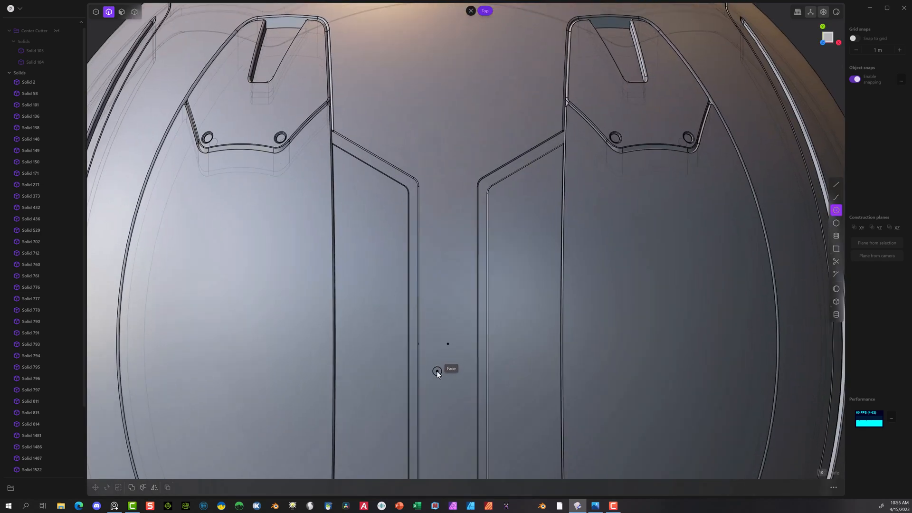
pyautogui.scroll(-3, 437, 371)
pyautogui.scroll(-3, 462, 320)
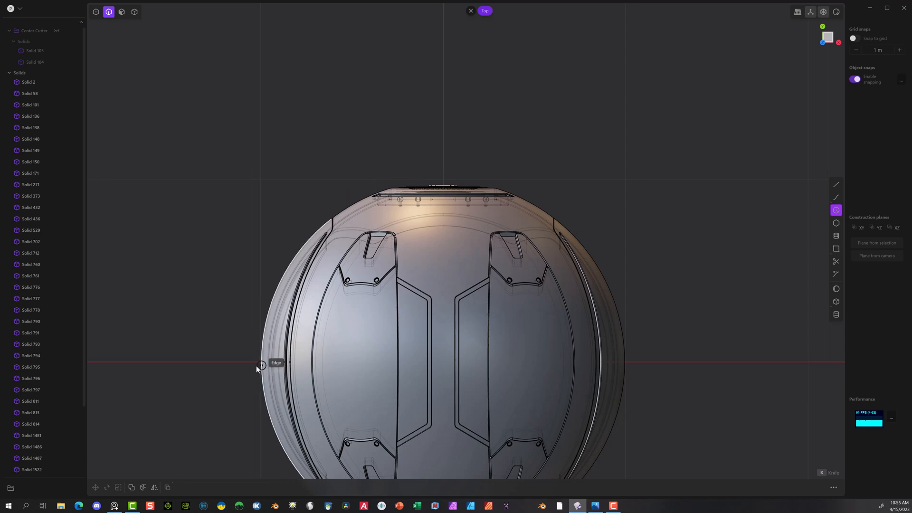
pyautogui.scroll(5, 444, 366)
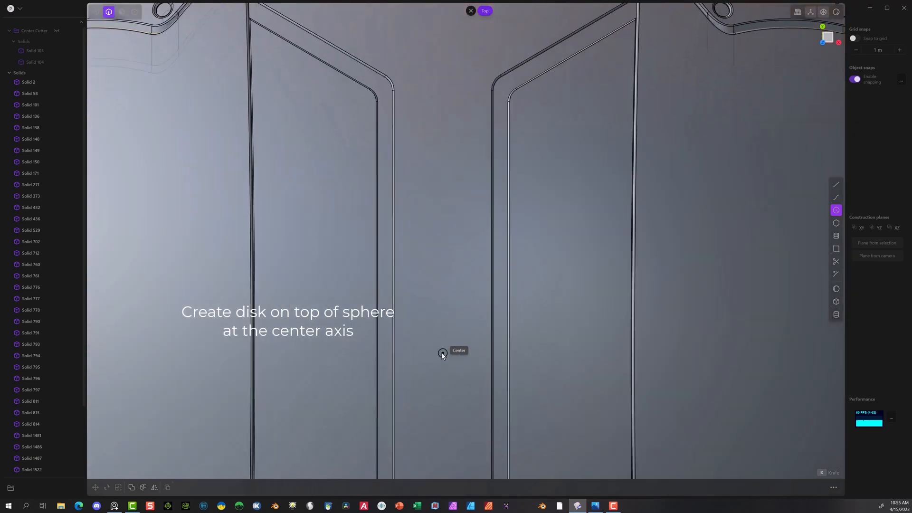
pyautogui.click(441, 352)
pyautogui.scroll(-8, 446, 380)
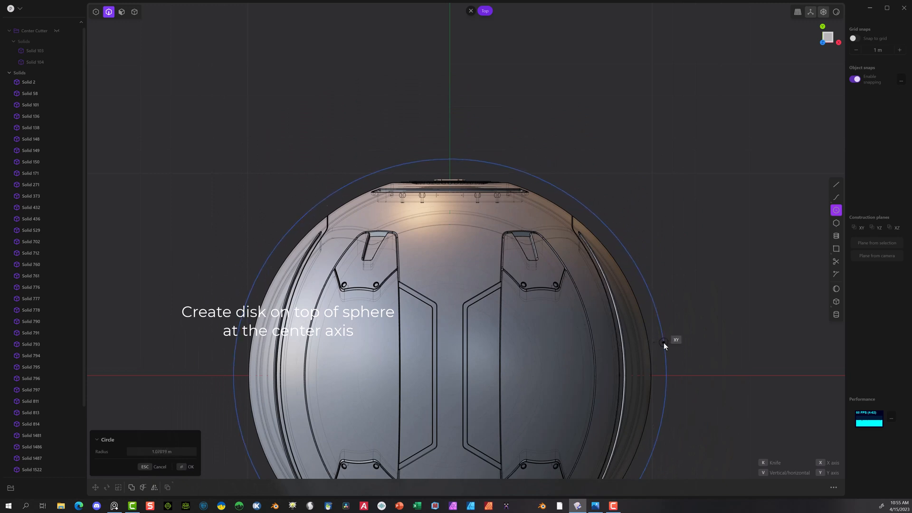
pyautogui.click(174, 452)
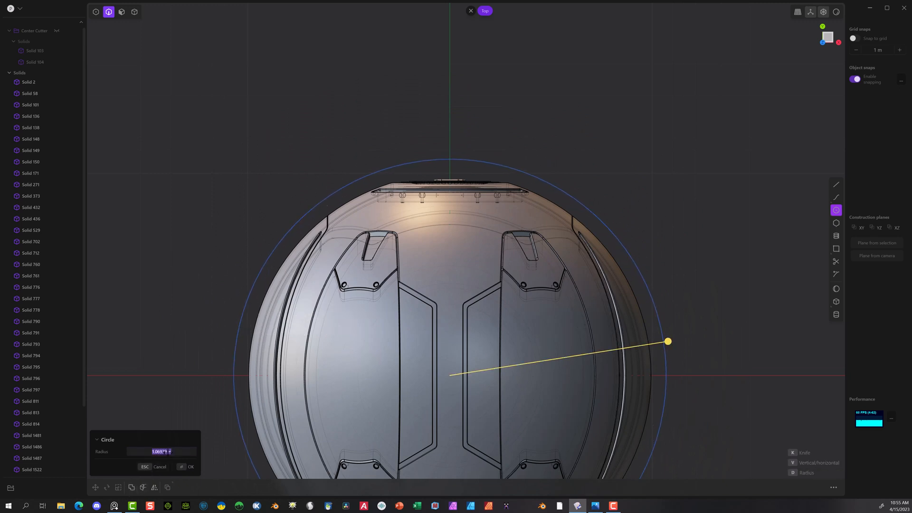
pyautogui.press('BackSpace')
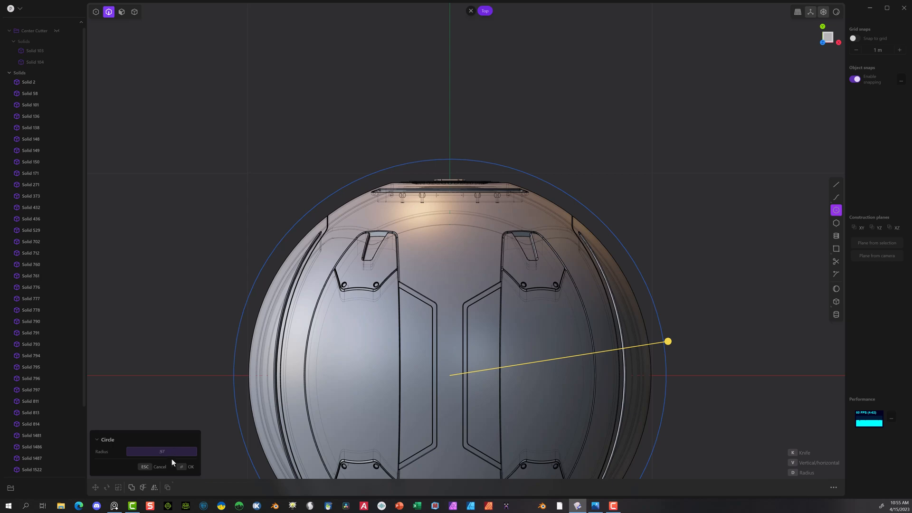
pyautogui.write('.97')
pyautogui.click(181, 466)
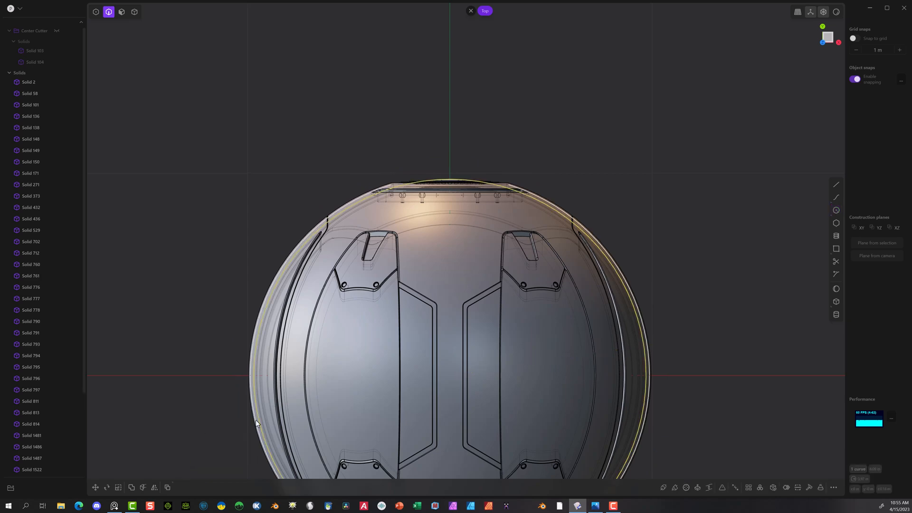
# Step: Move the new circle downward along the Z axis
pyautogui.moveTo(675, 365); pyautogui.dragTo(394, 235, button='middle')
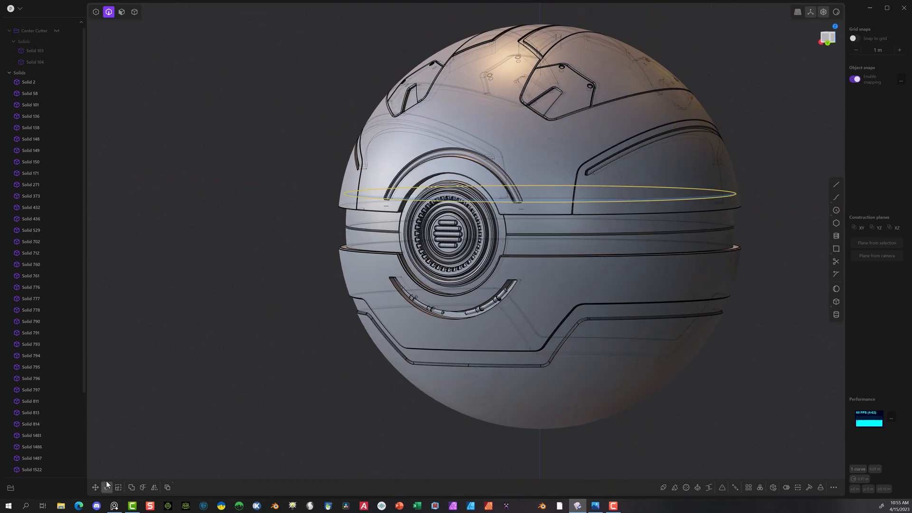
pyautogui.click(95, 487)
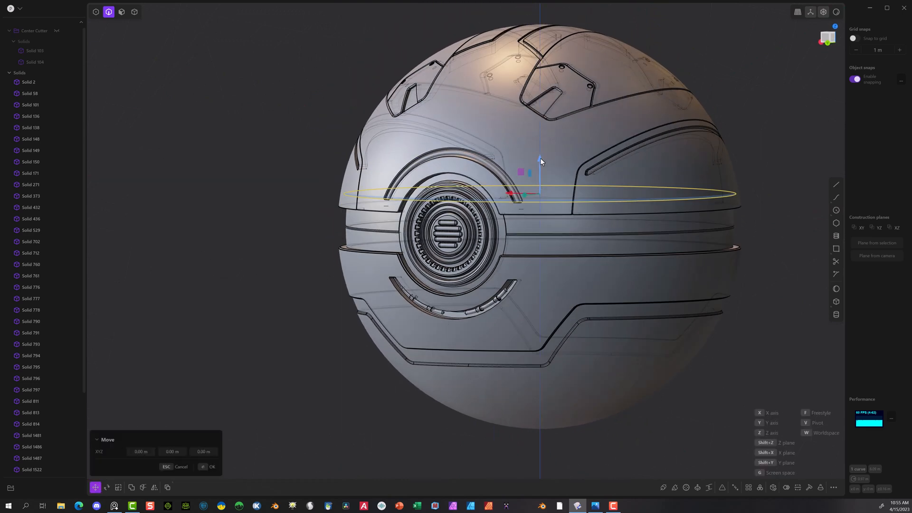
pyautogui.moveTo(539, 159); pyautogui.dragTo(540, 174)
pyautogui.scroll(2, 332, 218)
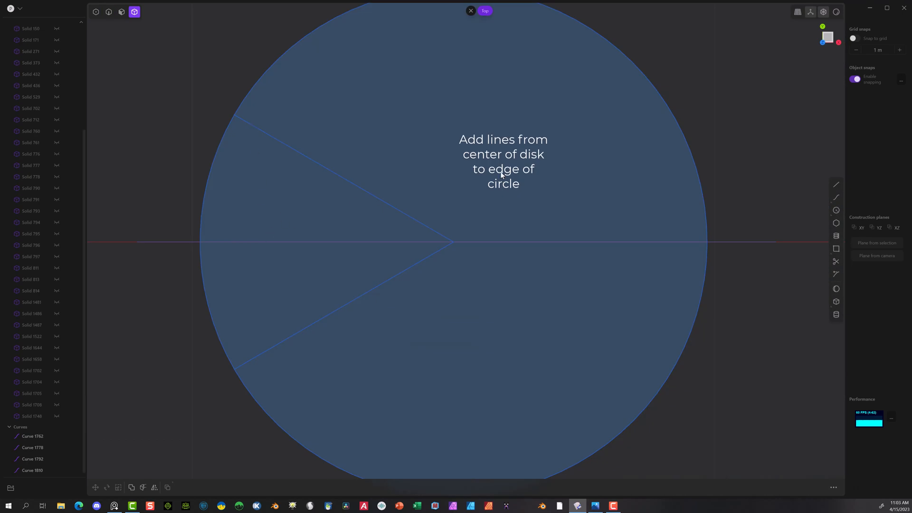
# Step: Draw a smaller concentric circle with a radius of about 0.87 m from the disk's center, crossing the angled radial lines
pyautogui.click(836, 210)
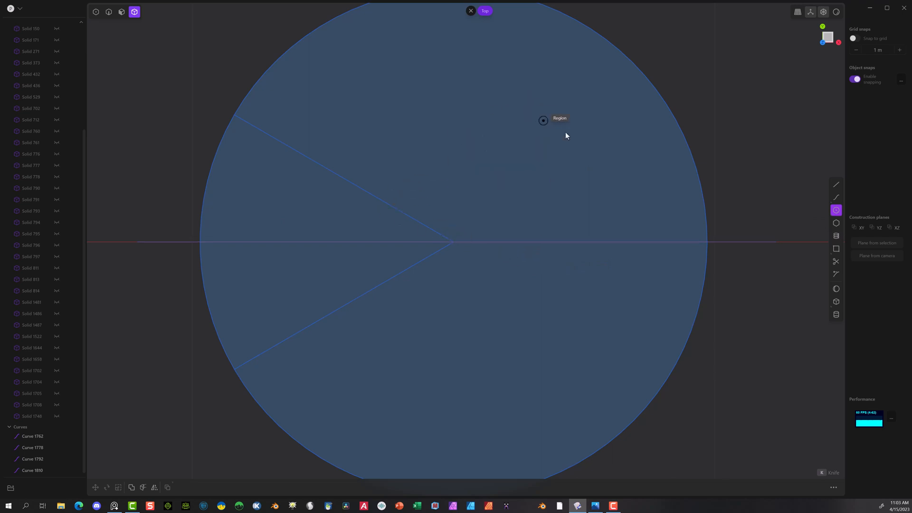
pyautogui.click(453, 242)
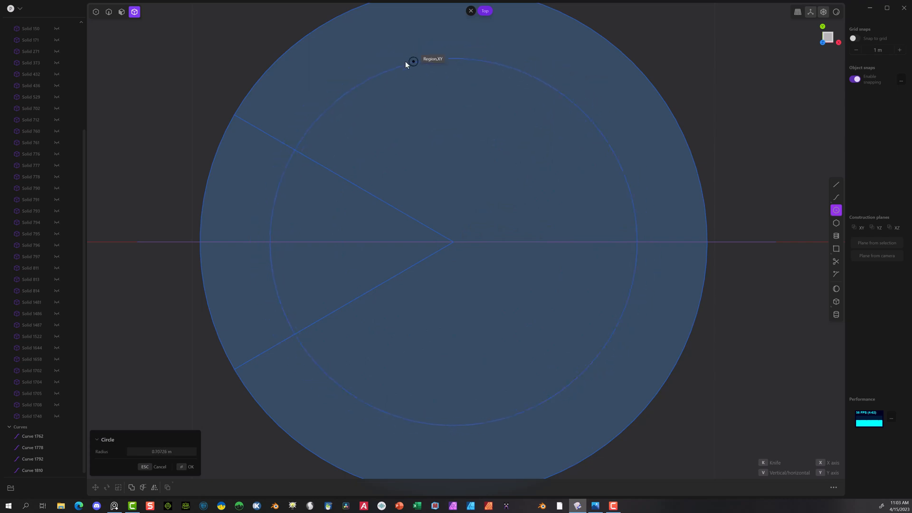
pyautogui.scroll(4, 234, 120)
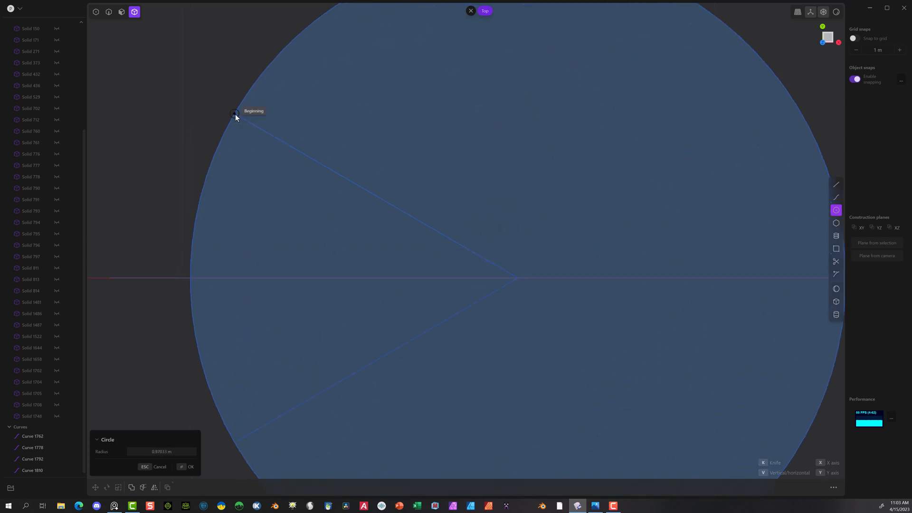
pyautogui.scroll(1, 289, 159)
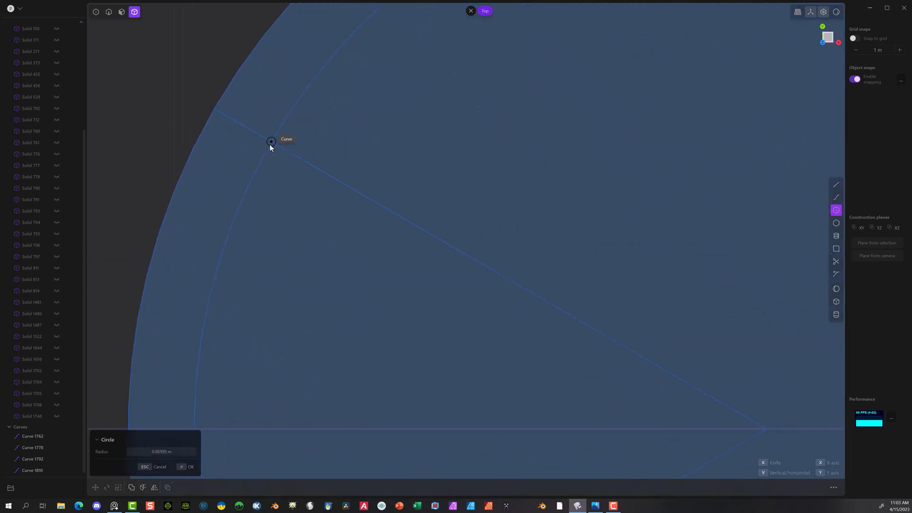
pyautogui.click(269, 144)
pyautogui.scroll(-1, 293, 178)
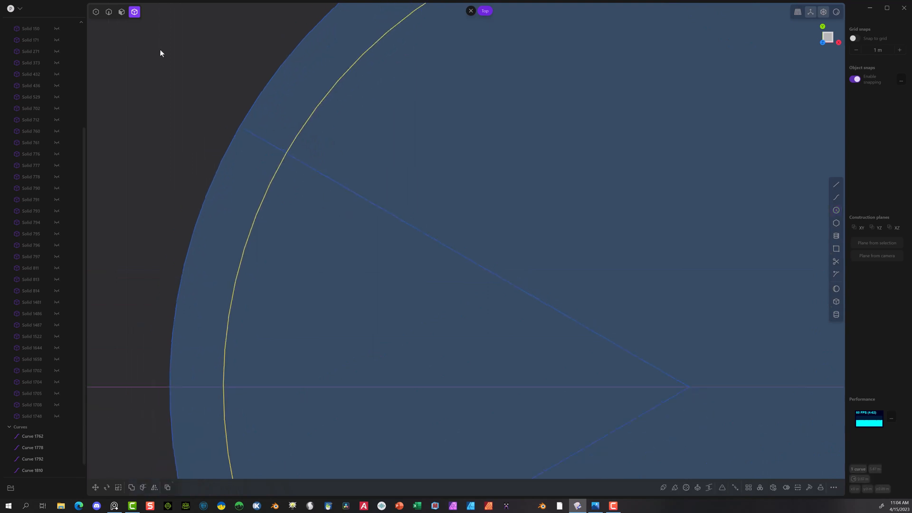
pyautogui.scroll(-5, 159, 50)
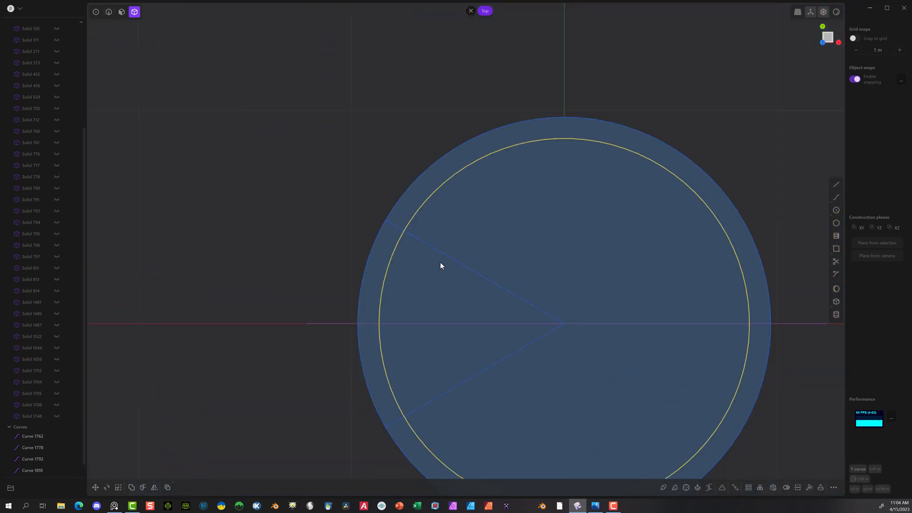
# Step: Trim away both radial lines inside the smaller circle, along with the smaller circle itself, leaving short radial stubs at the outer circle
pyautogui.press('t')
pyautogui.click(457, 263)
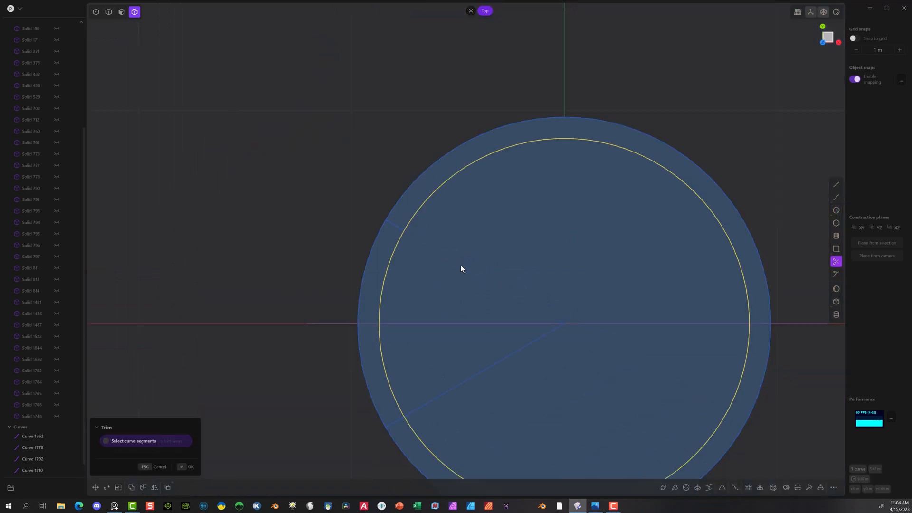
pyautogui.click(494, 367)
pyautogui.click(381, 352)
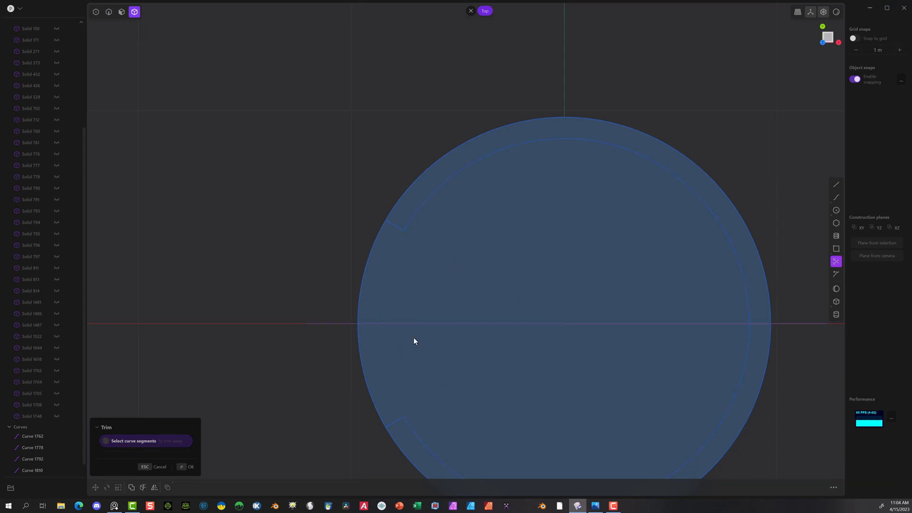
pyautogui.click(429, 199)
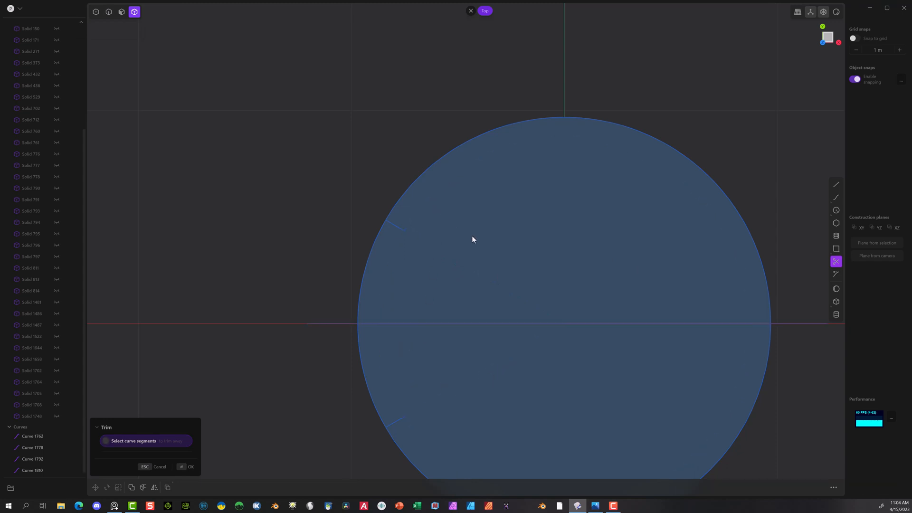
# Step: Trim the outer circle down to the single arc between the two short radial stubs
pyautogui.click(427, 169)
pyautogui.click(415, 462)
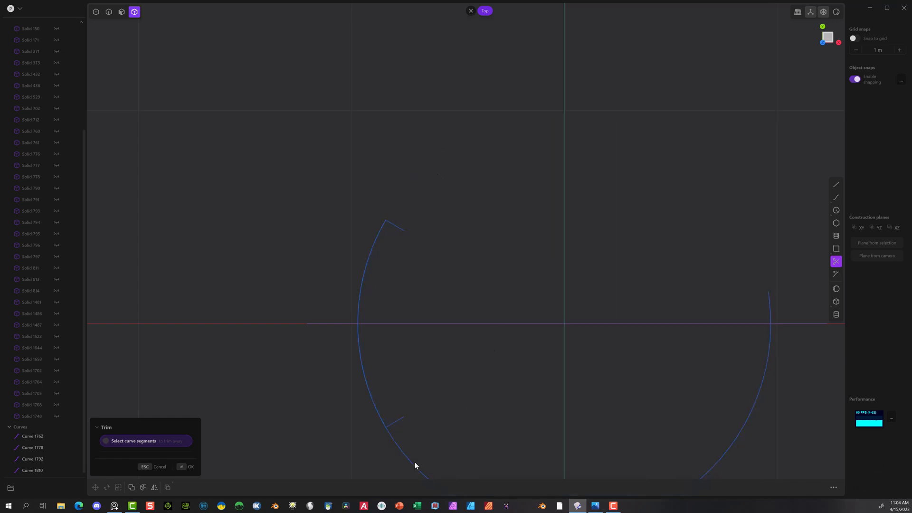
pyautogui.scroll(-4, 560, 290)
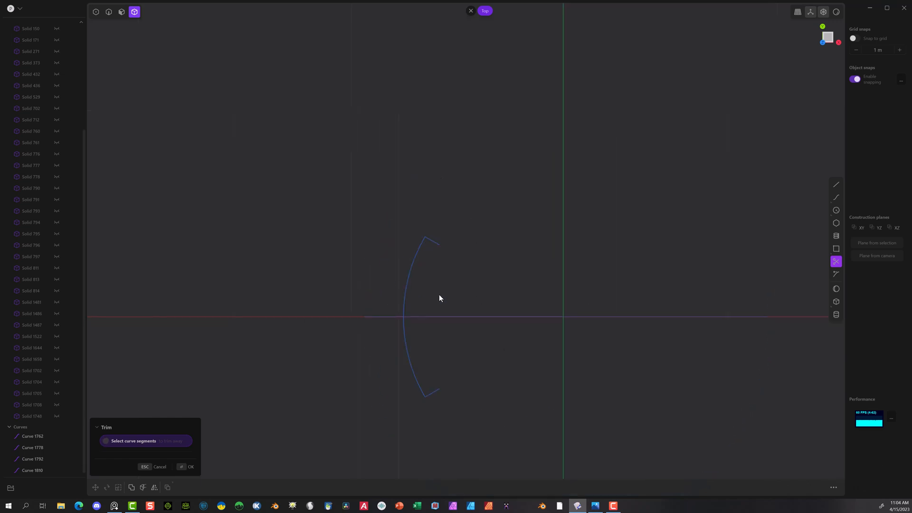
# Step: Draw a line about 0.10 m long over the upper radial stub, from its free end to its intersection with the arc
pyautogui.keyDown('shift'); pyautogui.moveTo(469, 265); pyautogui.dragTo(345, 189, button='middle'); pyautogui.keyUp('shift')
pyautogui.scroll(3, 272, 186)
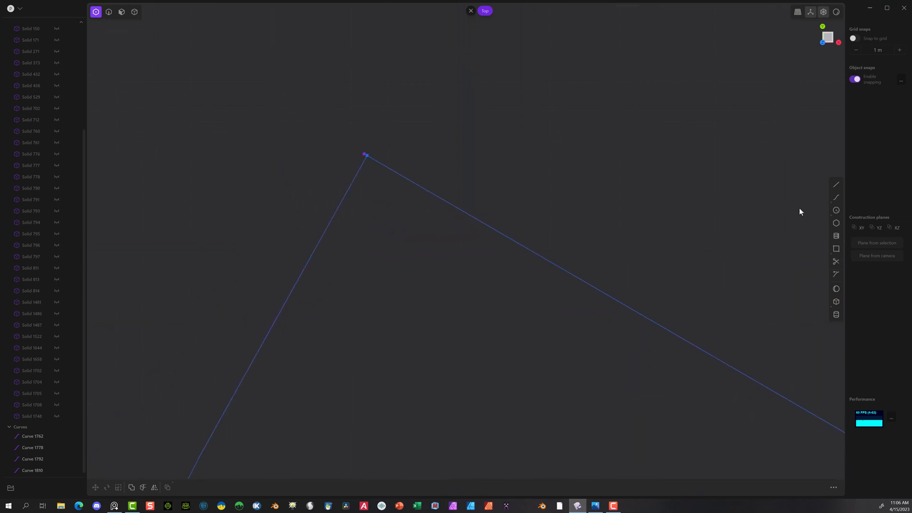
pyautogui.click(835, 185)
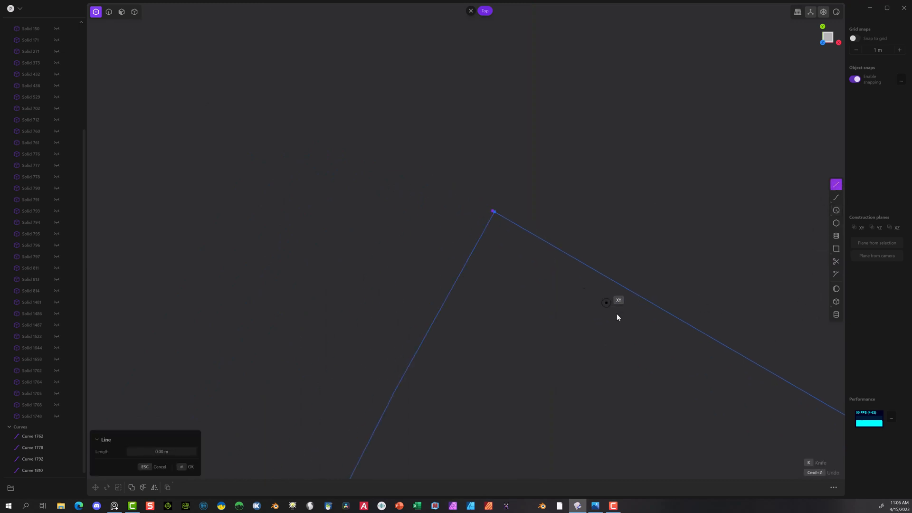
pyautogui.keyDown('shift'); pyautogui.moveTo(622, 364); pyautogui.dragTo(395, 236, button='middle'); pyautogui.keyUp('shift')
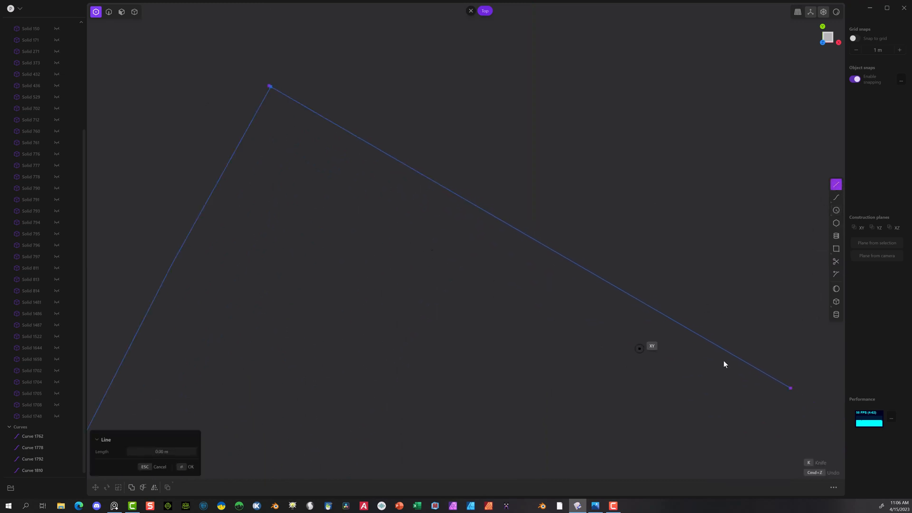
pyautogui.click(791, 391)
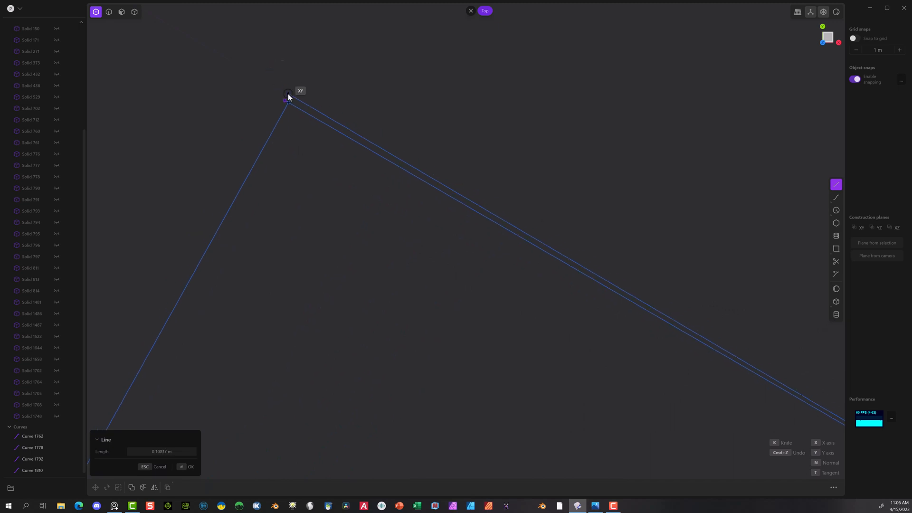
pyautogui.scroll(8, 287, 92)
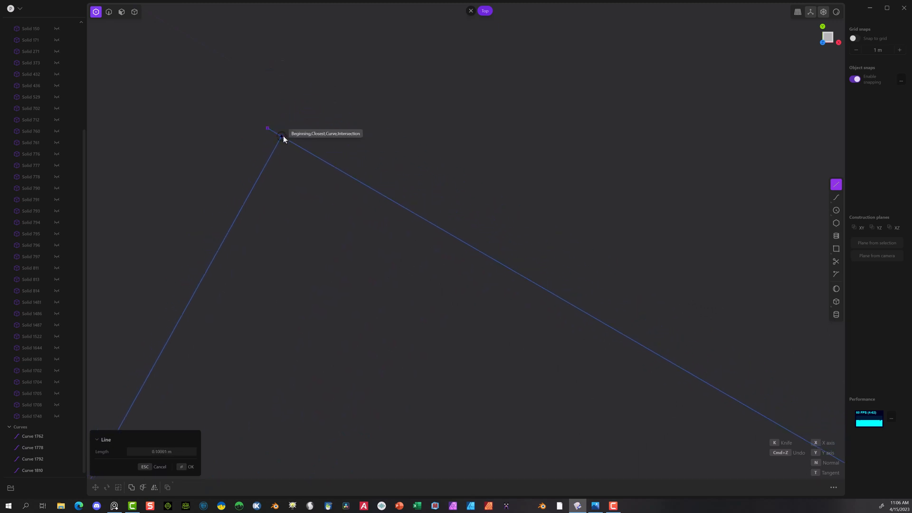
pyautogui.click(282, 137)
pyautogui.press('Return')
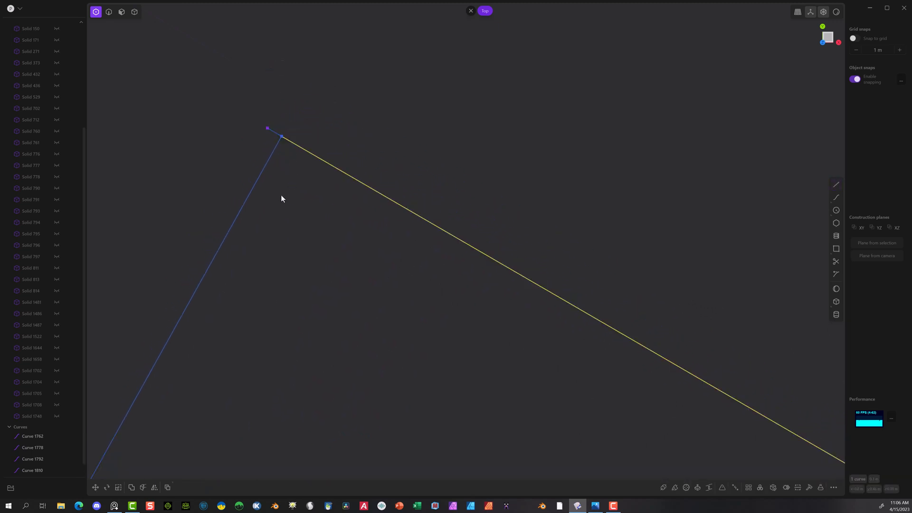
# Step: Trim the tiny overhang of the upper radial stub that extends past the end of the arc
pyautogui.click(108, 12)
pyautogui.click(221, 243)
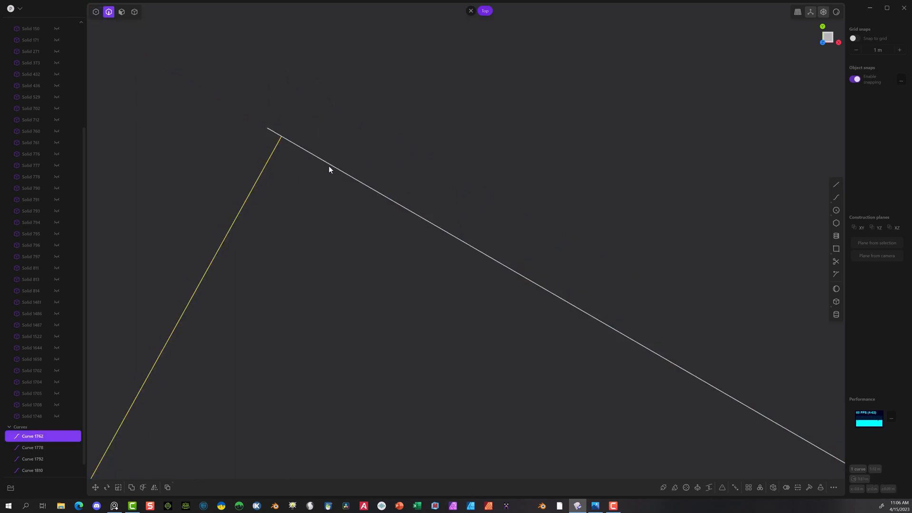
pyautogui.click(264, 134)
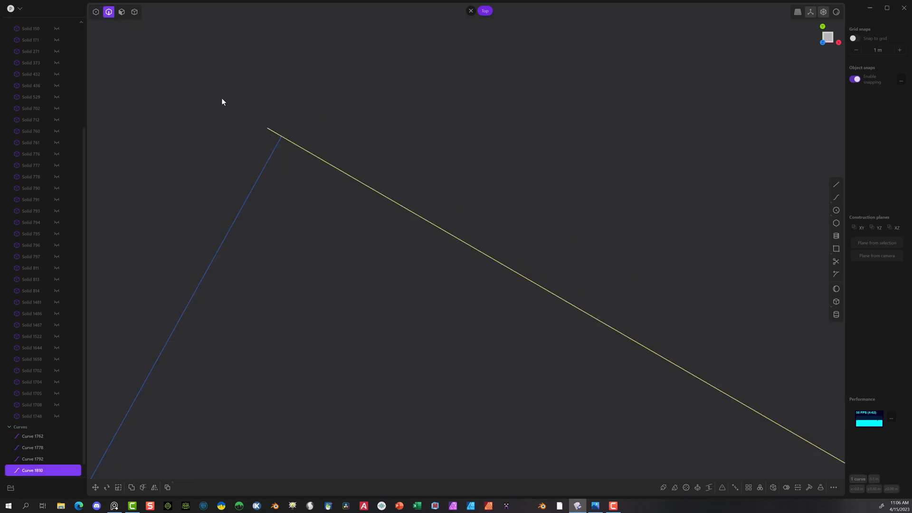
pyautogui.press('t')
pyautogui.click(273, 132)
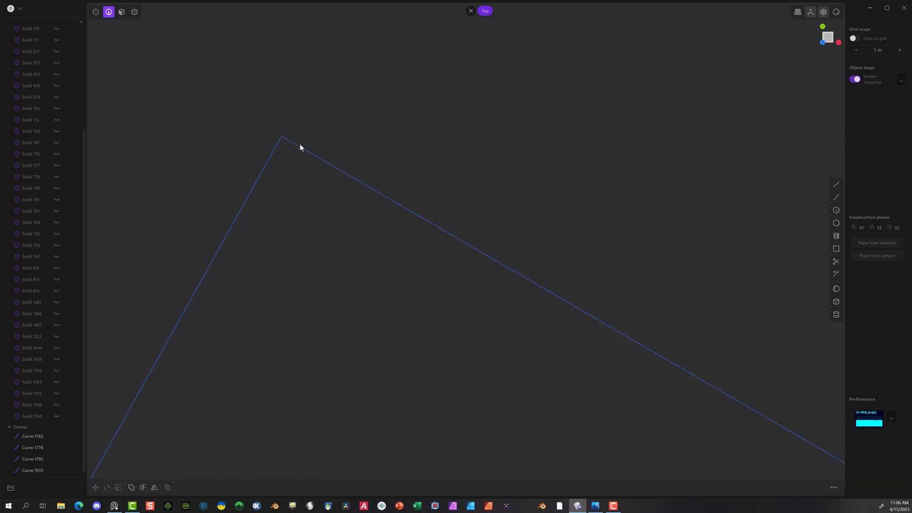
# Step: Join the upper radial stub and the arc into one continuous curve
pyautogui.click(299, 145)
pyautogui.keyDown('shift'); pyautogui.click(272, 152); pyautogui.keyUp('shift')
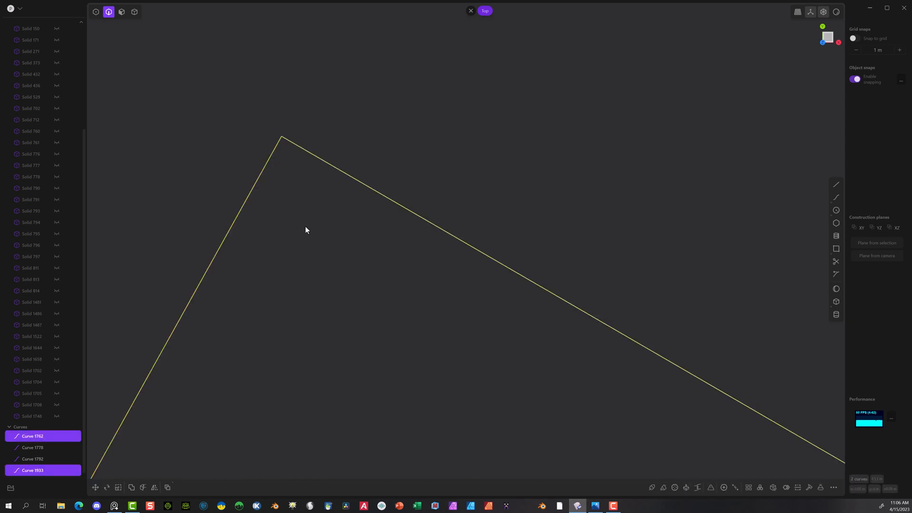
pyautogui.press('j')
pyautogui.scroll(-2, 321, 215)
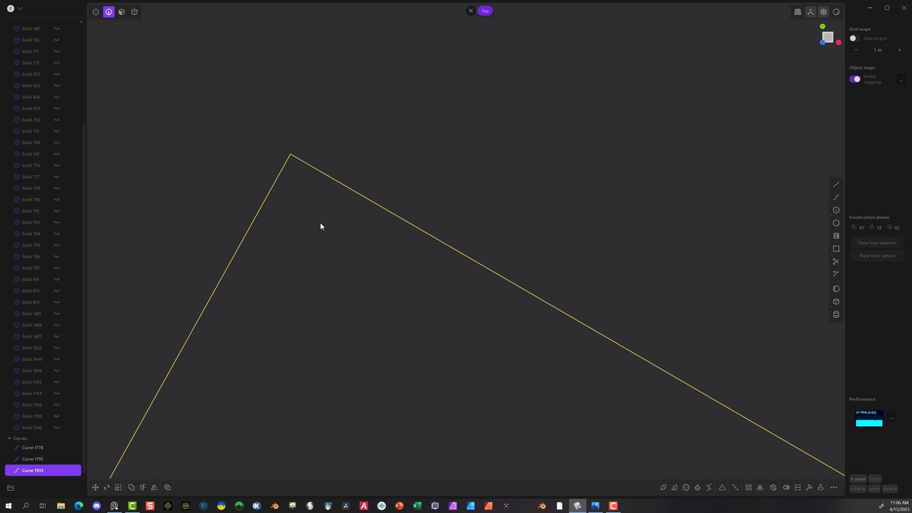
pyautogui.click(320, 222)
pyautogui.click(313, 175)
# Step: Fillet the joined curve's upper corner, where the arc meets the short radial stub
pyautogui.scroll(-4, 427, 250)
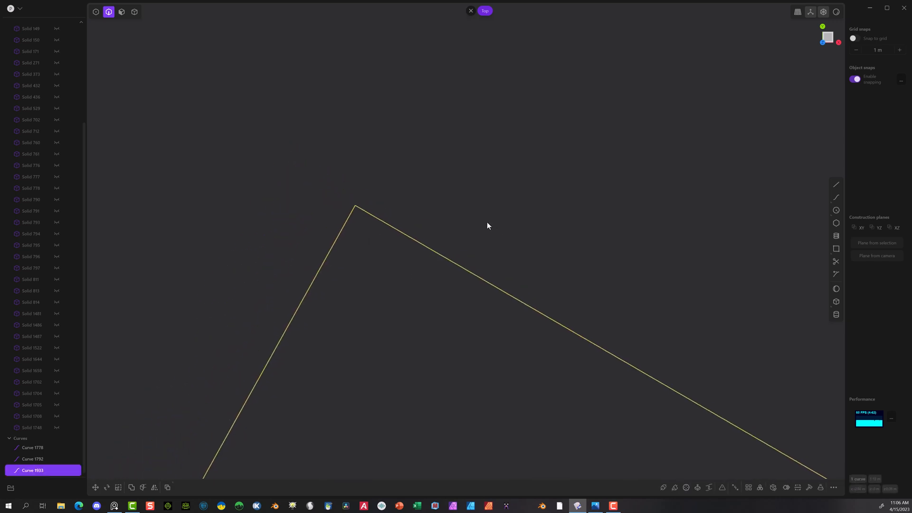
pyautogui.scroll(-8, 643, 168)
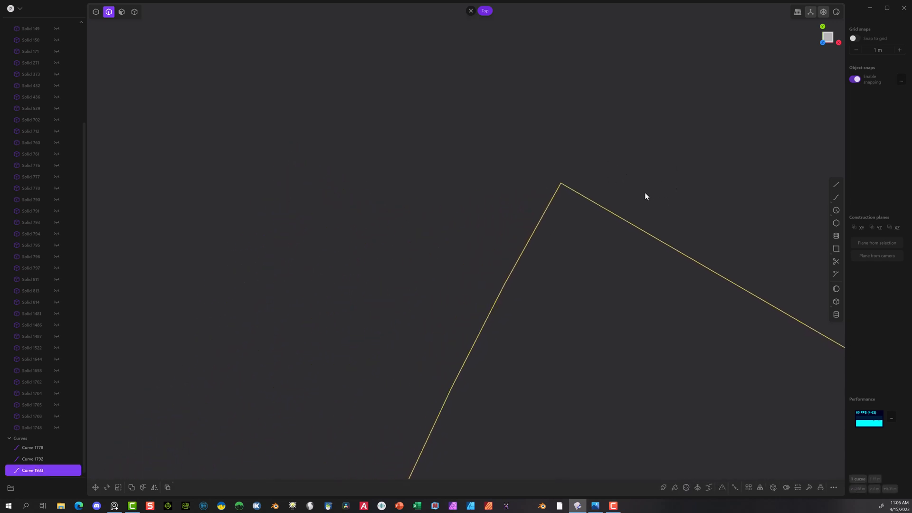
pyautogui.keyDown('shift'); pyautogui.moveTo(645, 193); pyautogui.dragTo(398, 90, button='middle'); pyautogui.keyUp('shift')
pyautogui.scroll(-6, 536, 128)
pyautogui.click(283, 307)
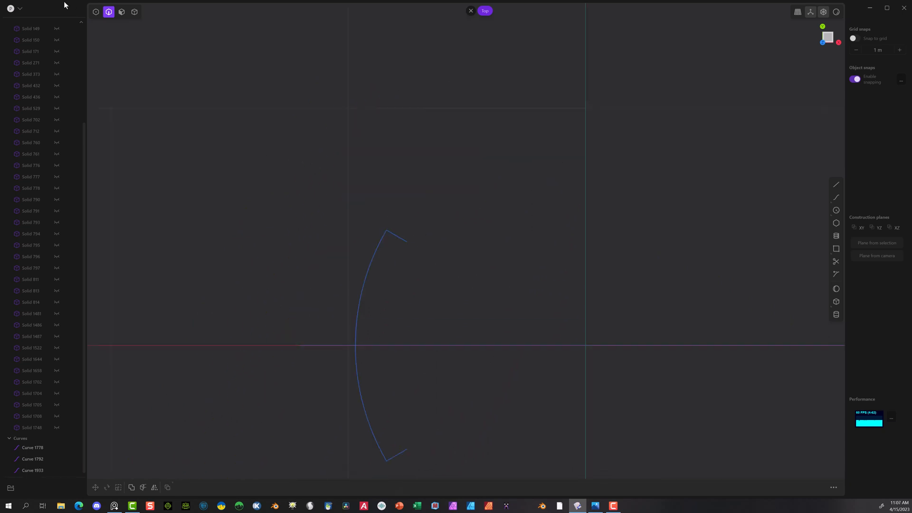
pyautogui.click(95, 12)
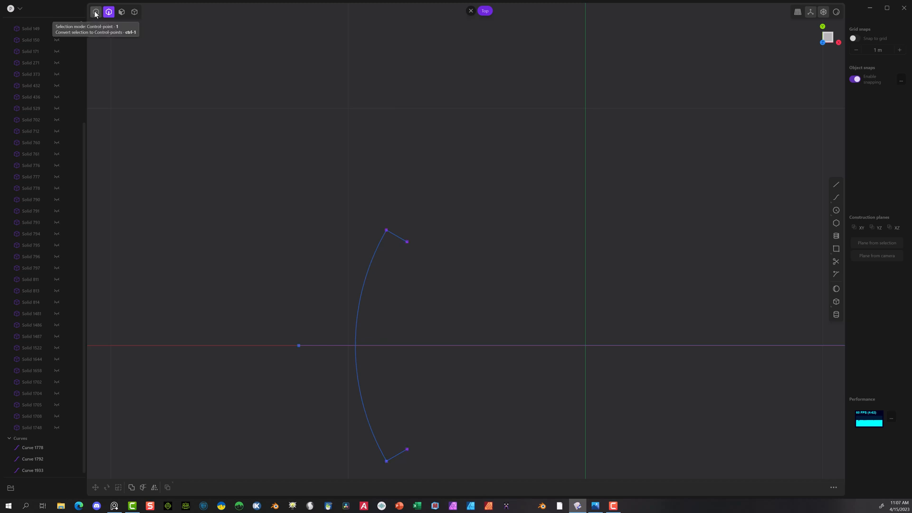
pyautogui.click(386, 230)
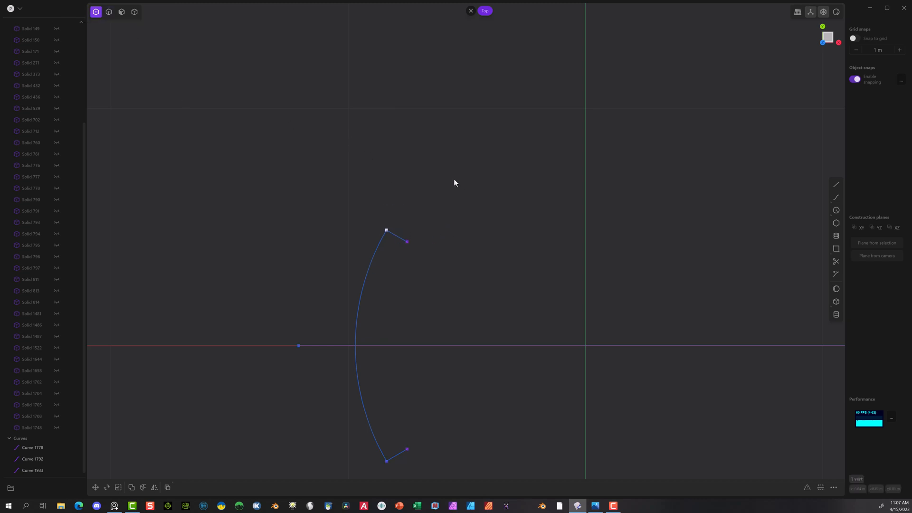
pyautogui.press('g')
pyautogui.click(471, 192)
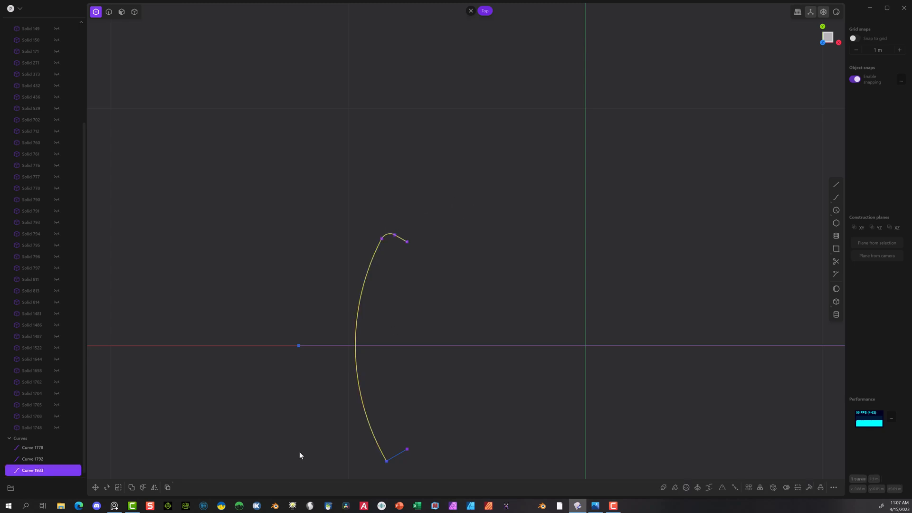
# Step: Create a solid pipe with a 0.01 m section size along the filleted arc curve
pyautogui.click(663, 488)
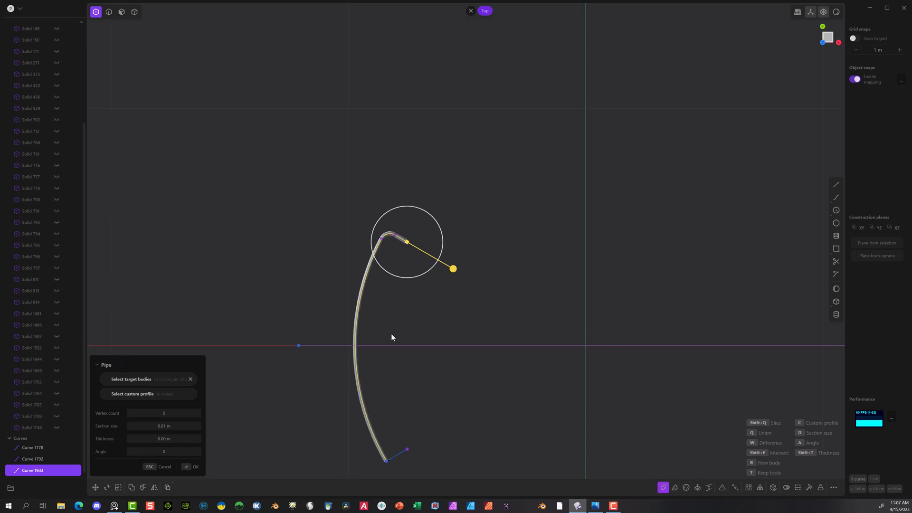
pyautogui.press('Return')
pyautogui.scroll(1, 318, 333)
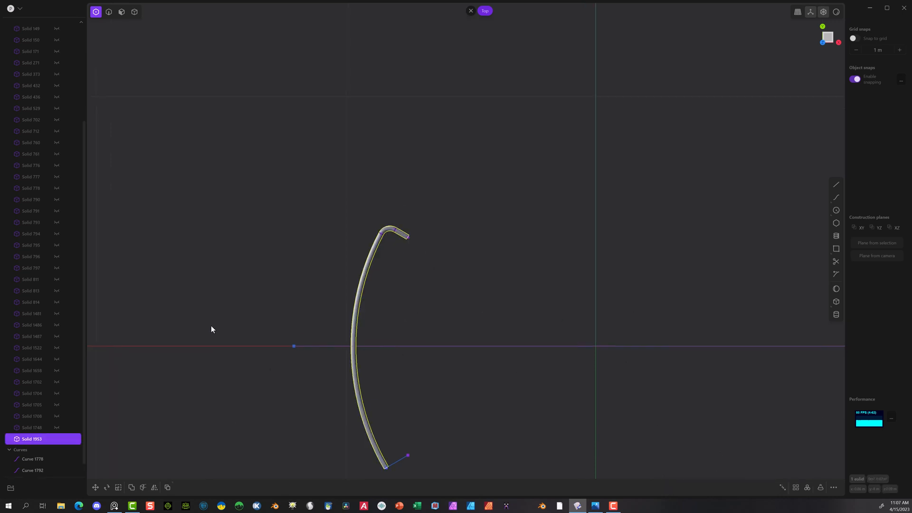
pyautogui.click(163, 212)
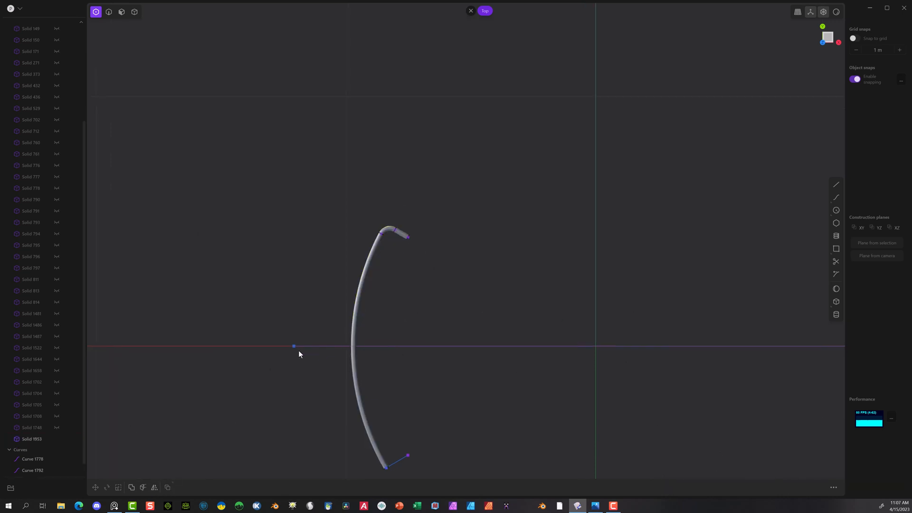
# Step: Select the long straight curve running along the X axis through the pipe's middle
pyautogui.press('2')
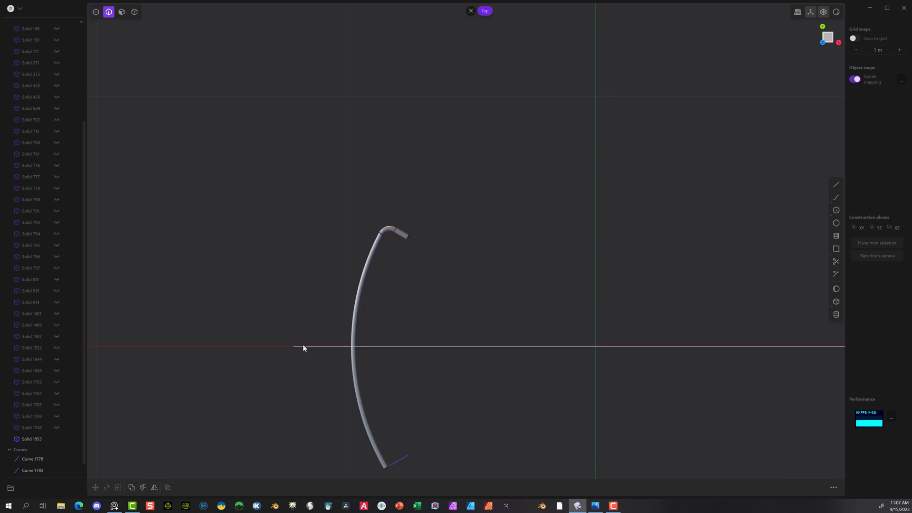
pyautogui.click(303, 346)
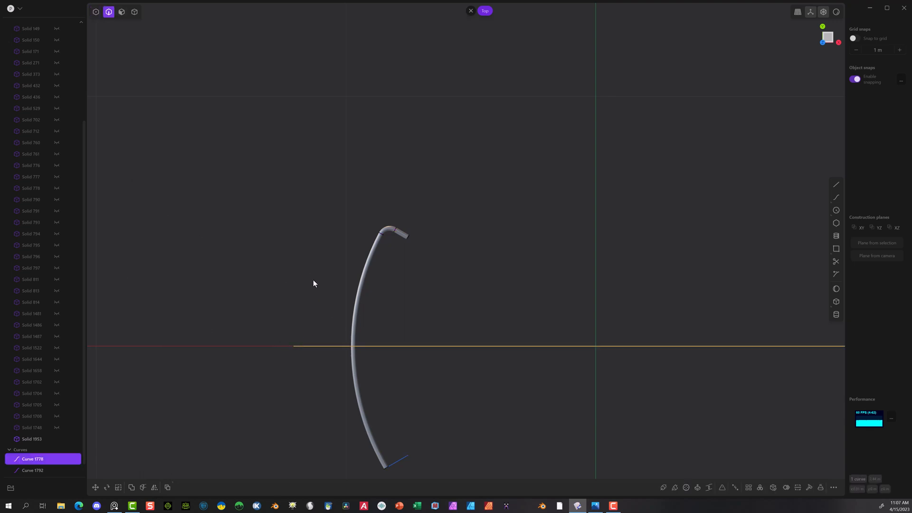
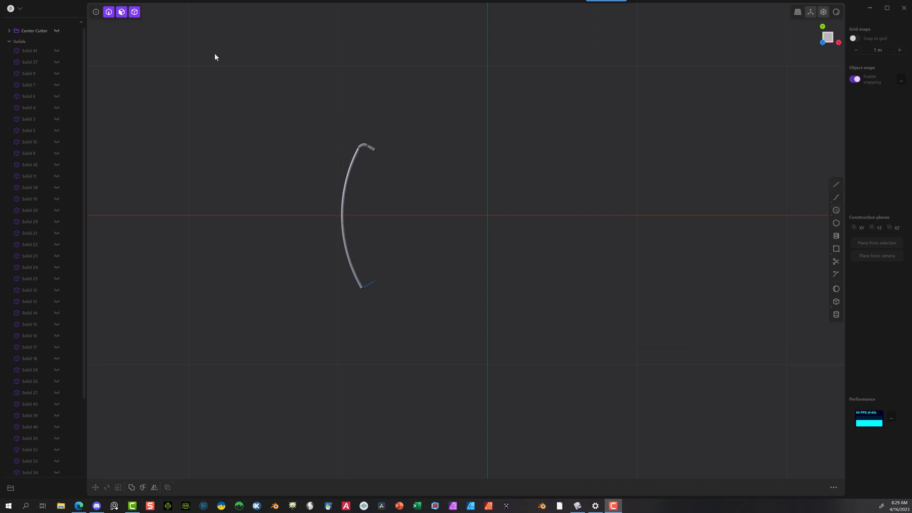
# Step: Mirror the bent pipe solid across the X axis line to form its matching second half
pyautogui.click(134, 12)
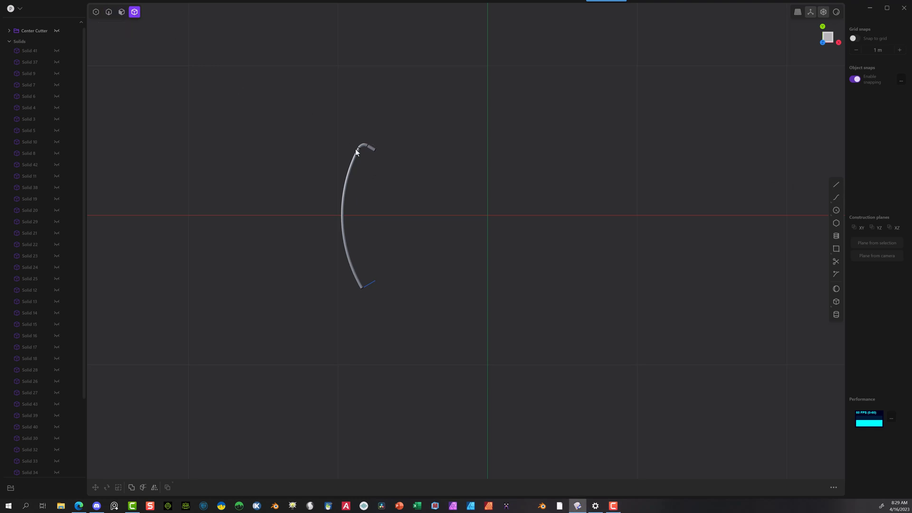
pyautogui.click(356, 151)
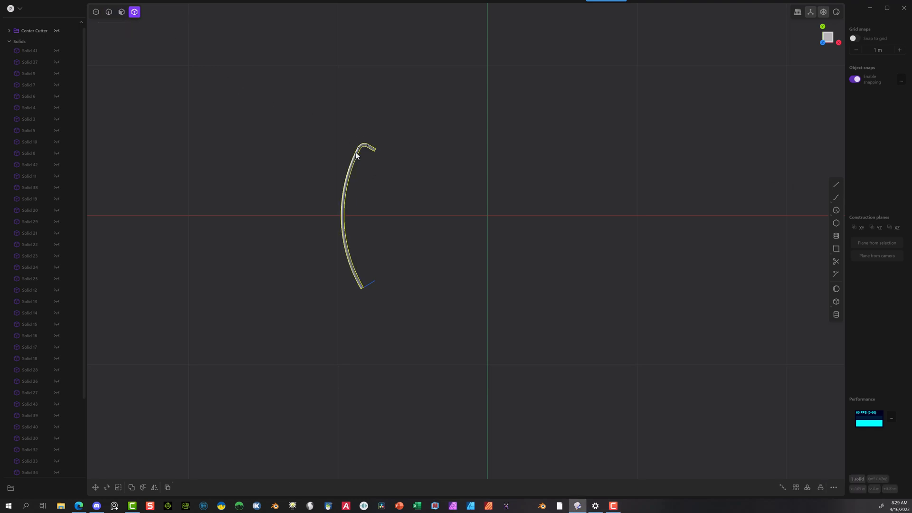
pyautogui.click(155, 487)
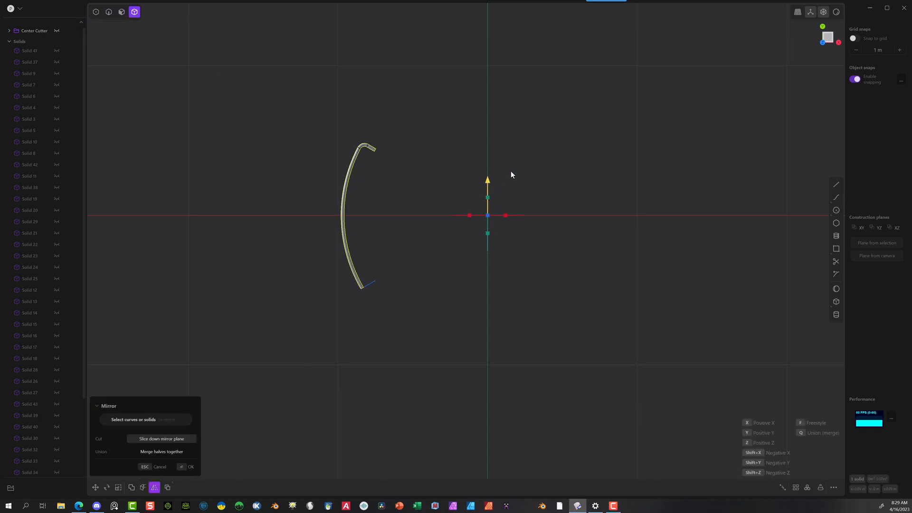
pyautogui.click(488, 199)
pyautogui.click(185, 469)
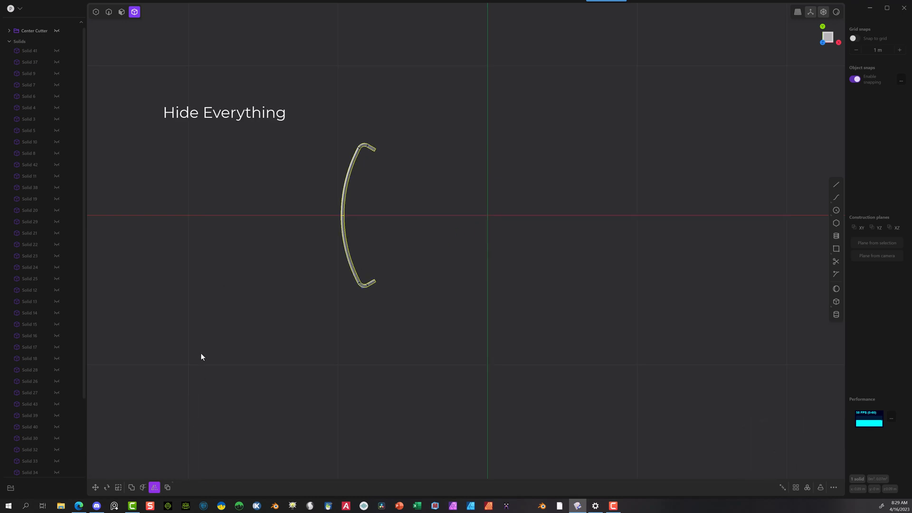
# Step: Delete the two leftover guide curves and unhide all the hidden solids
pyautogui.scroll(-3, 65, 361)
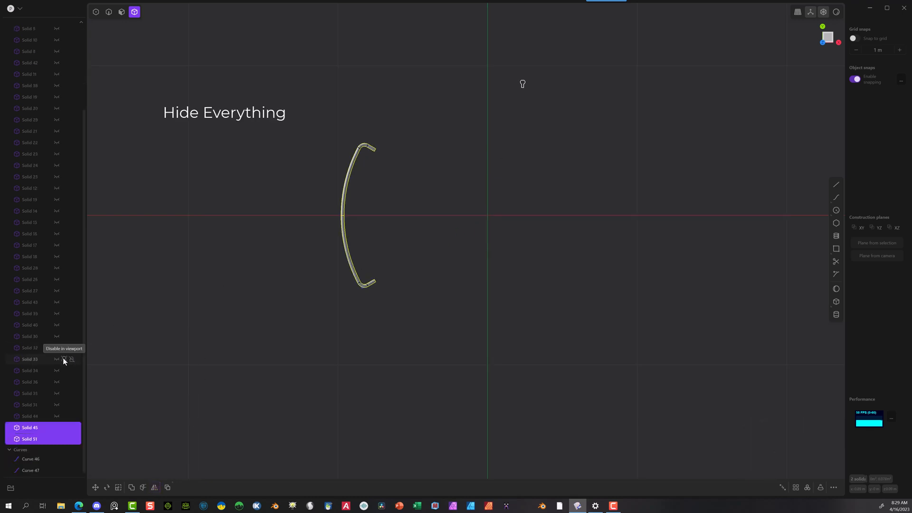
pyautogui.click(35, 459)
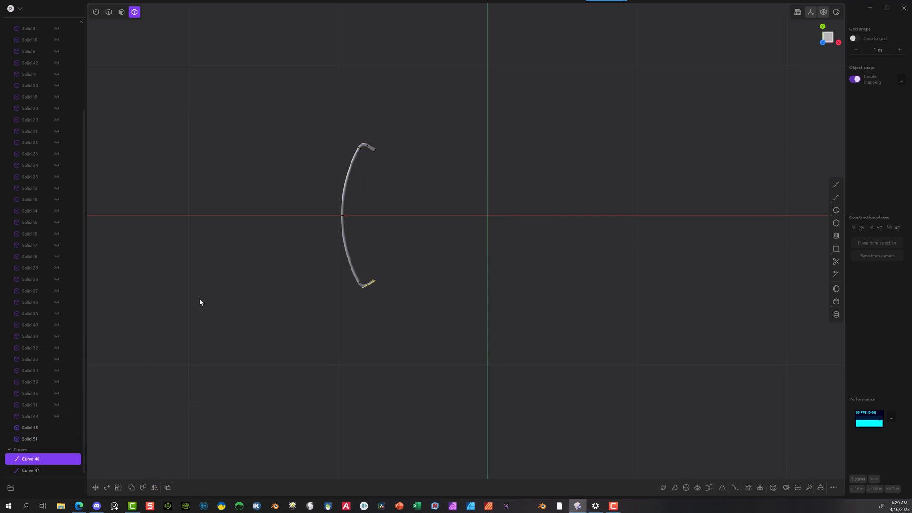
pyautogui.press('Delete')
pyautogui.scroll(5, 369, 290)
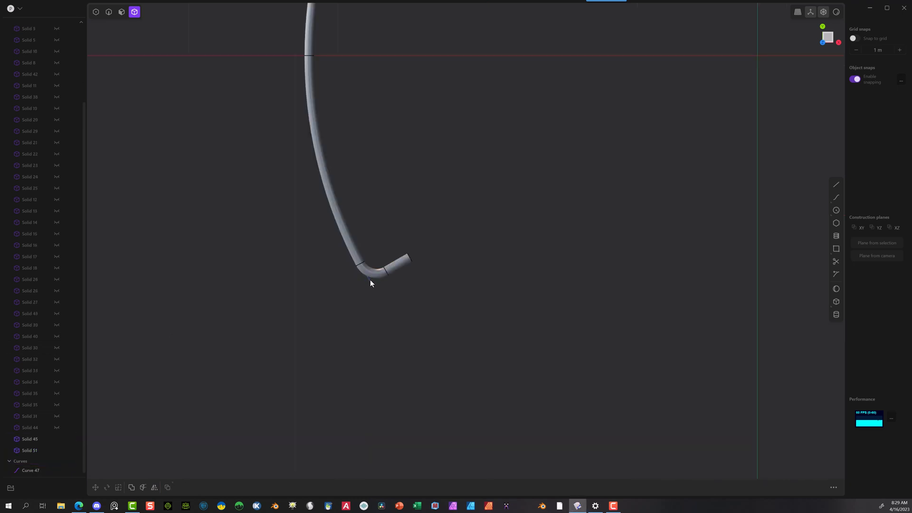
pyautogui.press('2')
pyautogui.moveTo(393, 218); pyautogui.dragTo(443, 89, button='middle')
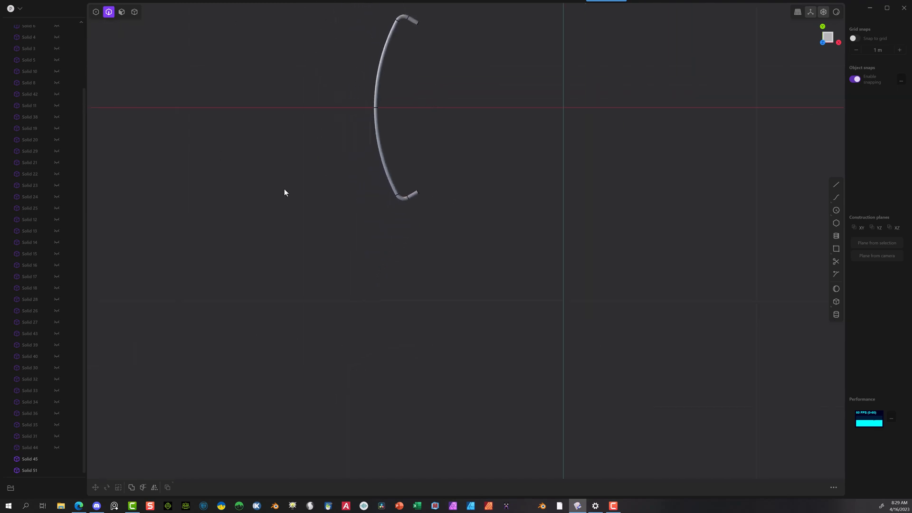
pyautogui.hotkey('alt', 'h')
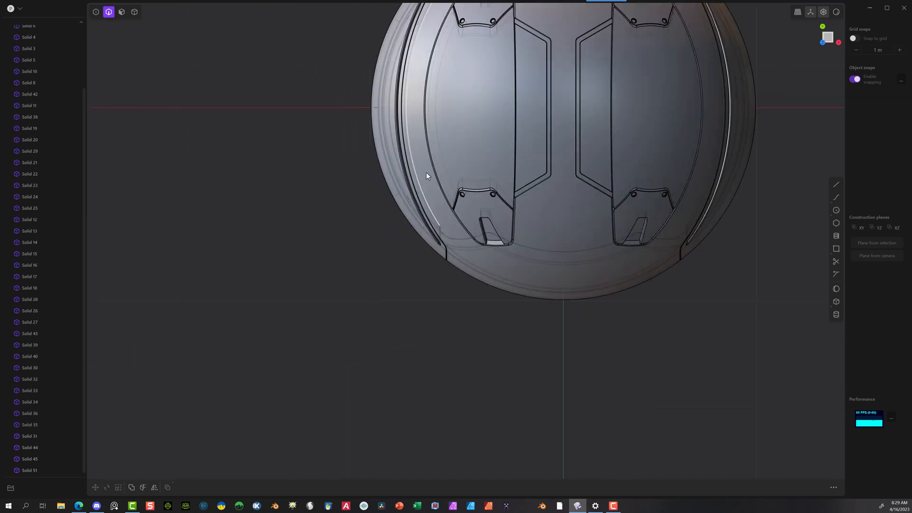
# Step: Join the two mirrored pipe halves into one solid with a Boolean union
pyautogui.moveTo(425, 172); pyautogui.dragTo(404, 10, button='middle')
pyautogui.scroll(6, 351, 34)
pyautogui.click(134, 12)
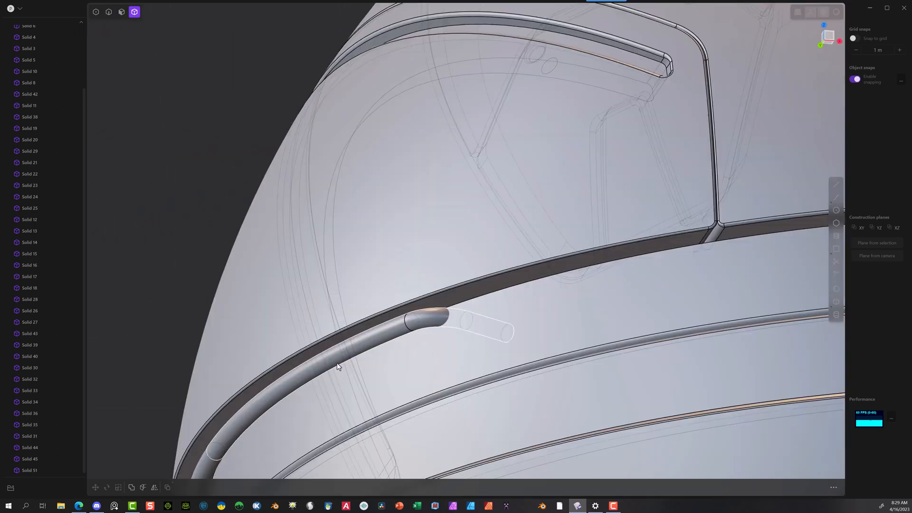
pyautogui.click(390, 321)
pyautogui.moveTo(423, 293); pyautogui.dragTo(442, 315, button='middle')
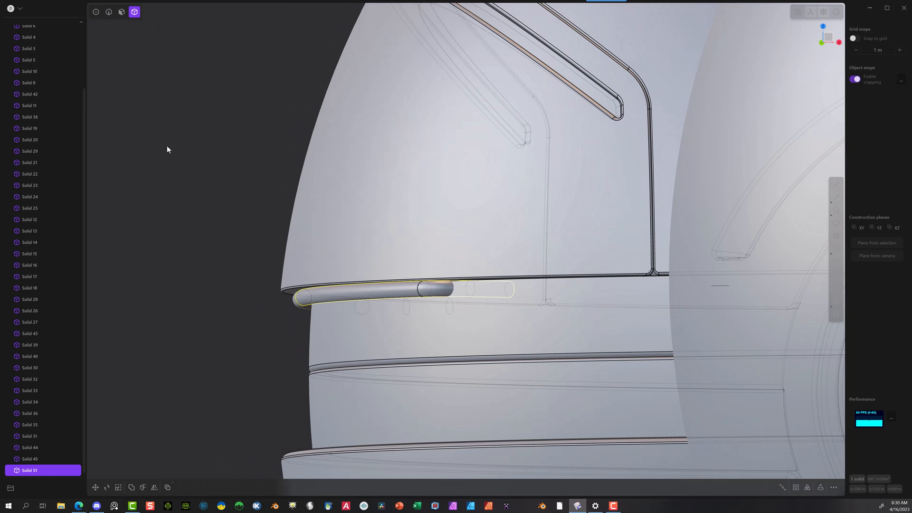
pyautogui.press('g')
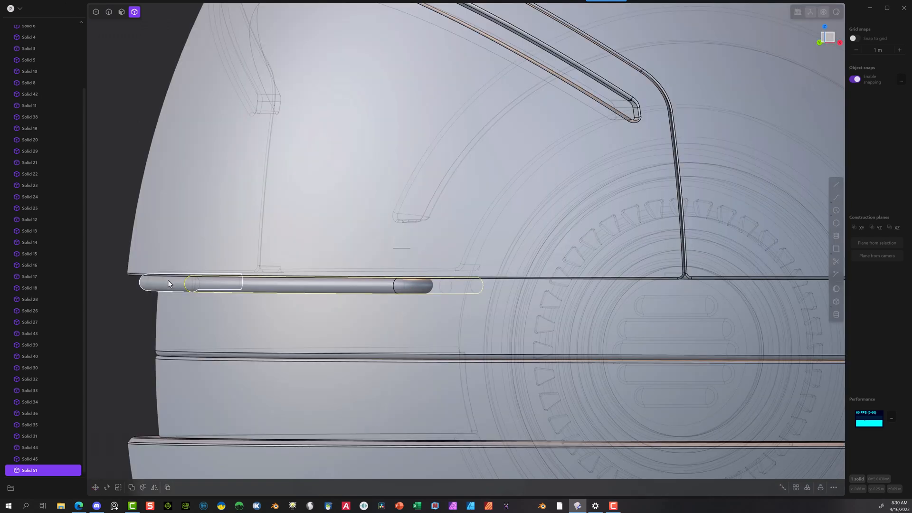
pyautogui.click(168, 281)
pyautogui.click(215, 287)
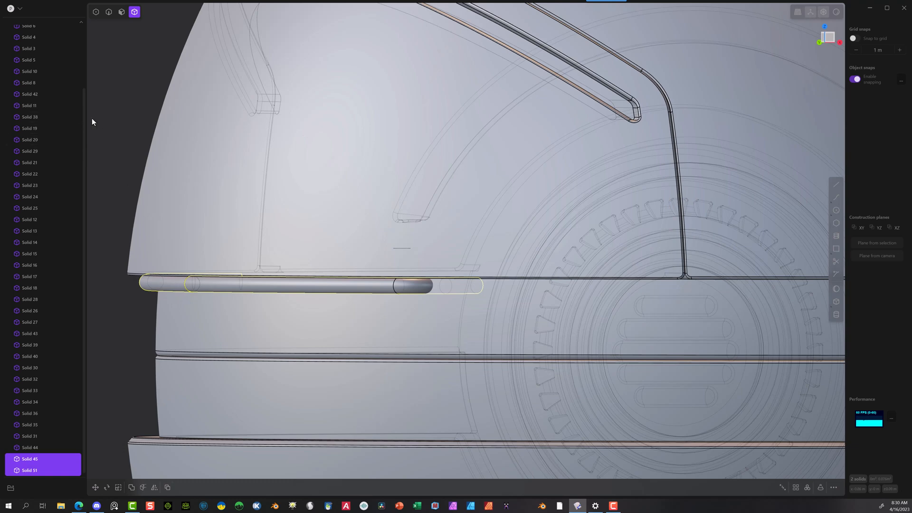
pyautogui.press('b')
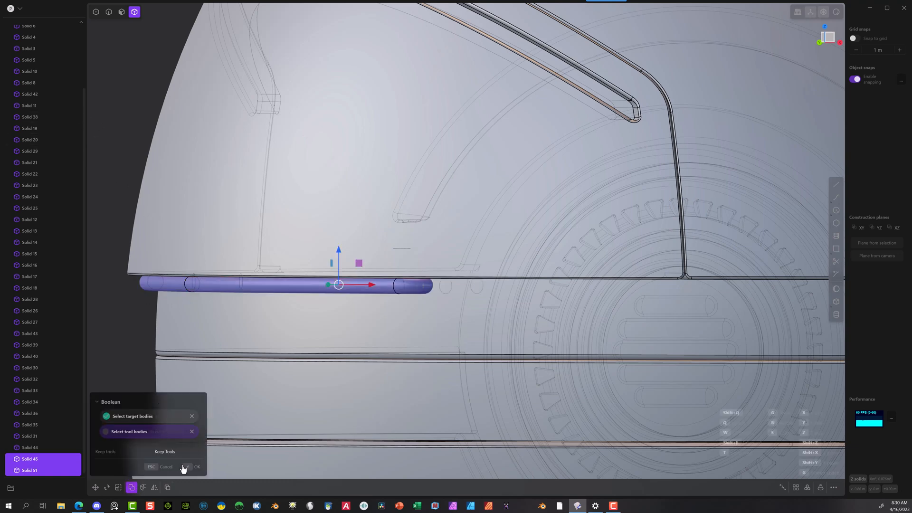
pyautogui.click(186, 466)
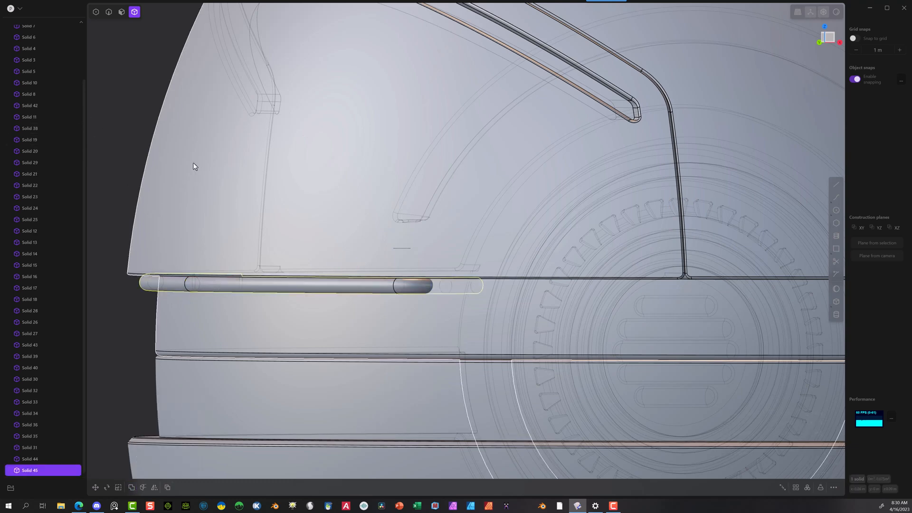
# Step: Move the joined pipe slightly upward along Z and outward by -0.01305 m along X
pyautogui.press('g')
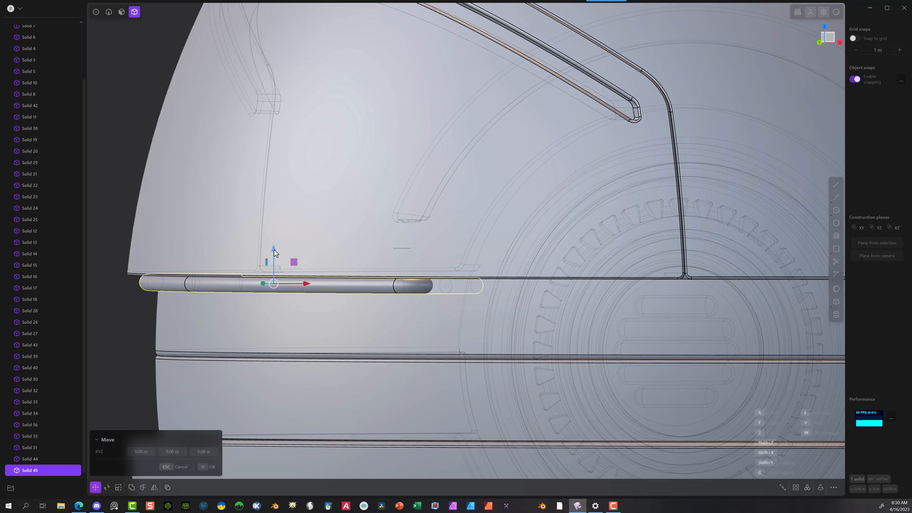
pyautogui.moveTo(280, 248); pyautogui.dragTo(278, 226)
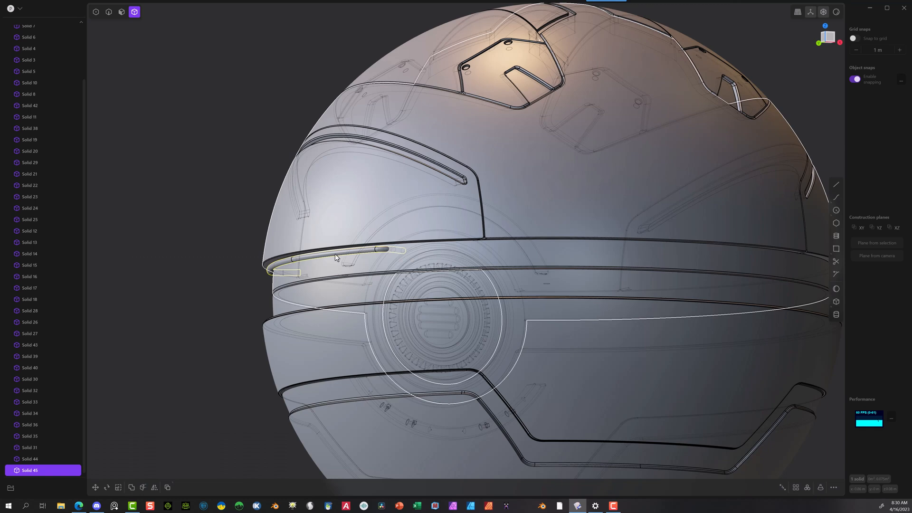
pyautogui.click(826, 27)
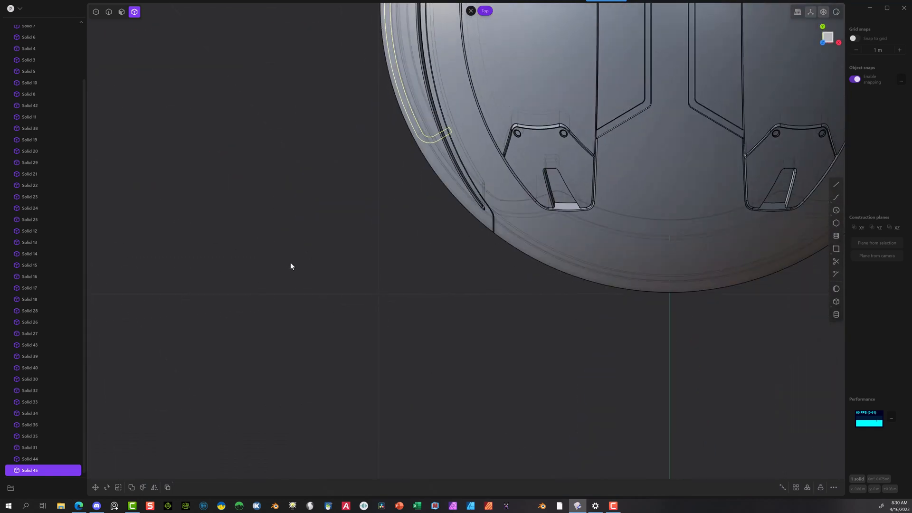
pyautogui.keyDown('shift'); pyautogui.moveTo(290, 262); pyautogui.dragTo(255, 456, button='middle'); pyautogui.keyUp('shift')
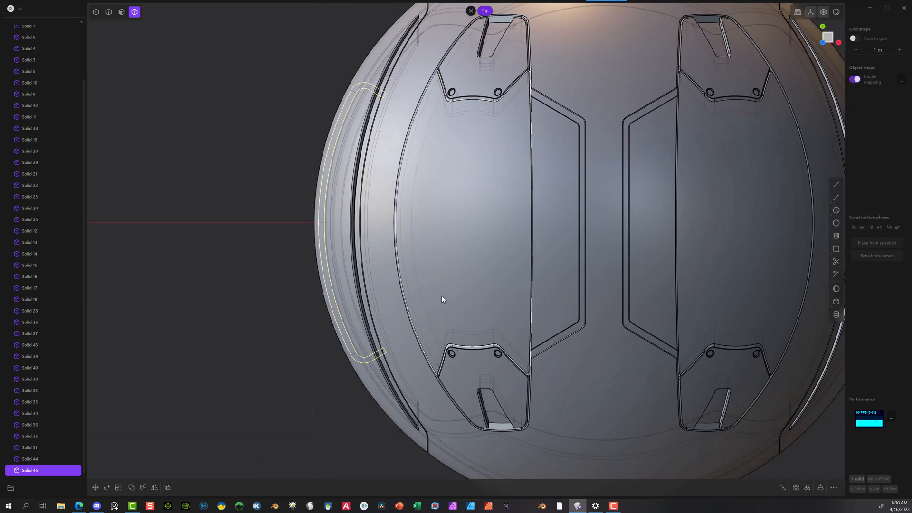
pyautogui.press('g')
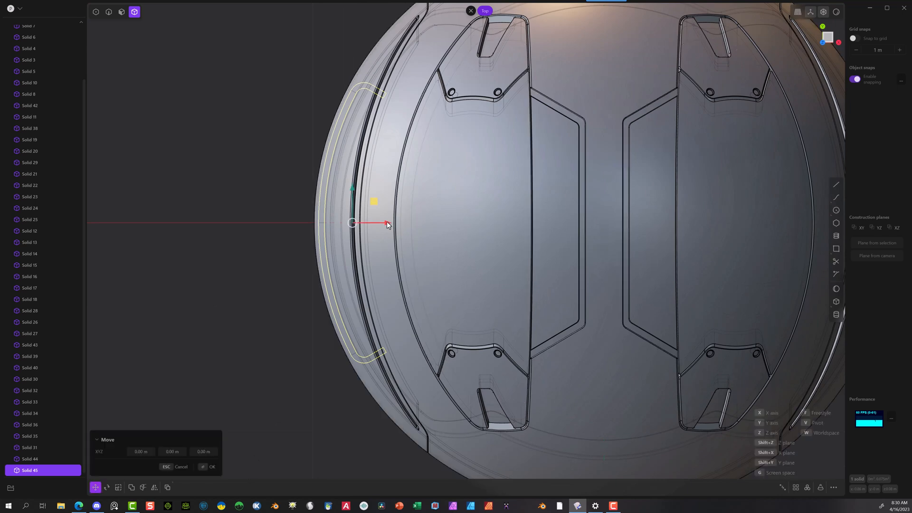
pyautogui.moveTo(387, 222); pyautogui.dragTo(383, 224)
pyautogui.moveTo(333, 251)
pyautogui.mouseDown(button='middle')
pyautogui.moveTo(297, 218)
pyautogui.moveTo(320, 262)
pyautogui.mouseUp(button='middle')
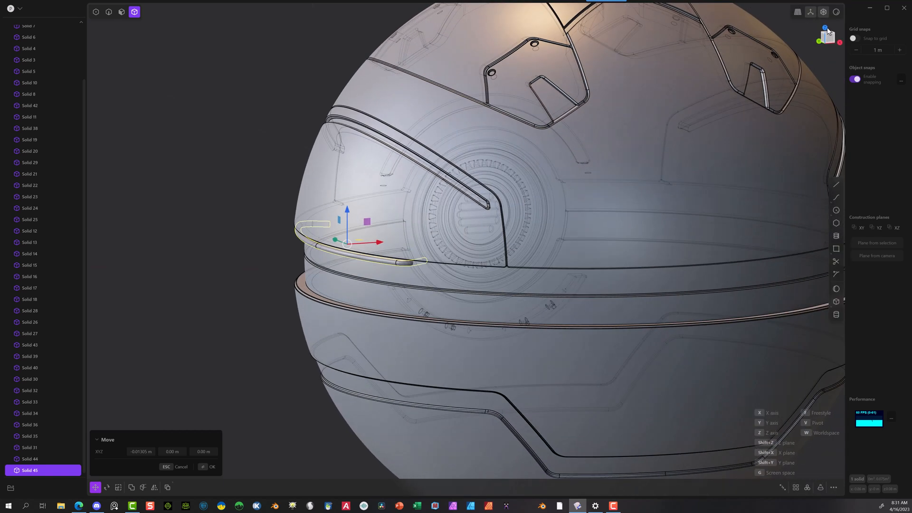
# Step: Create a 360-degree radial array of the pipe with 5 instances around the sphere's center
pyautogui.click(824, 29)
pyautogui.scroll(-3, 407, 183)
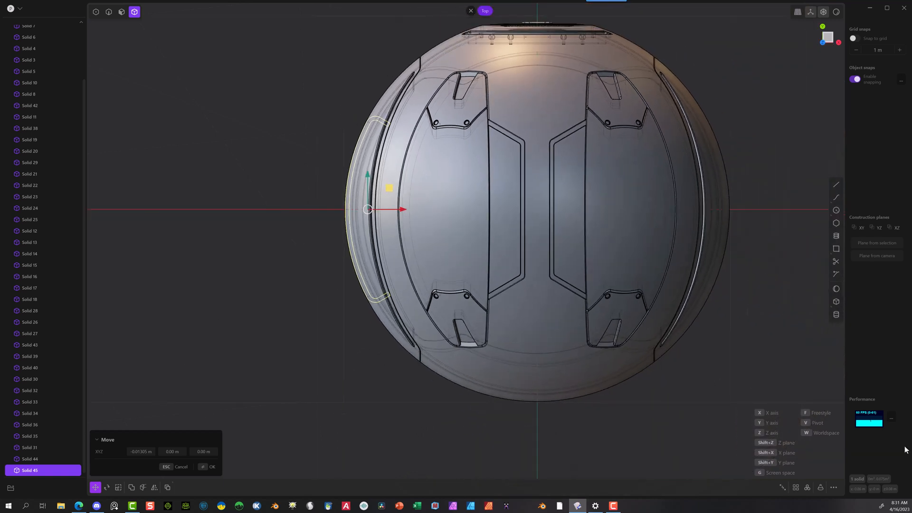
pyautogui.click(807, 487)
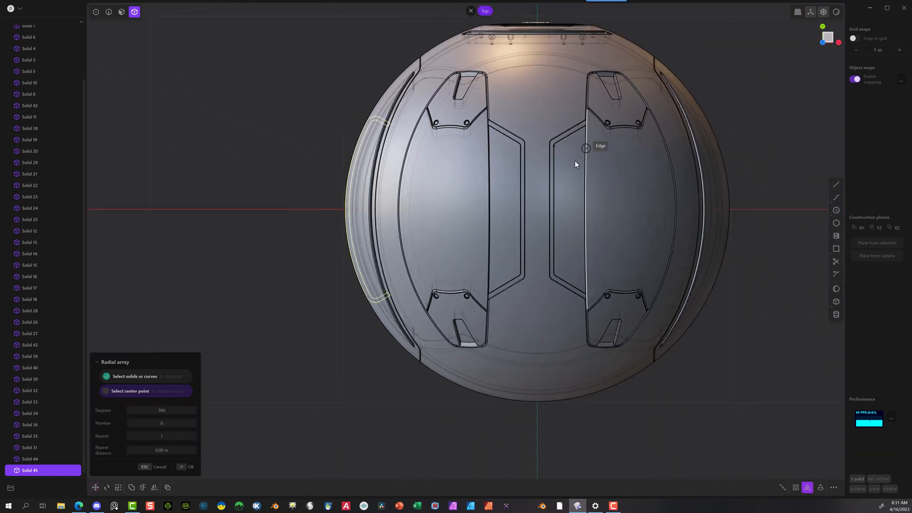
pyautogui.click(537, 210)
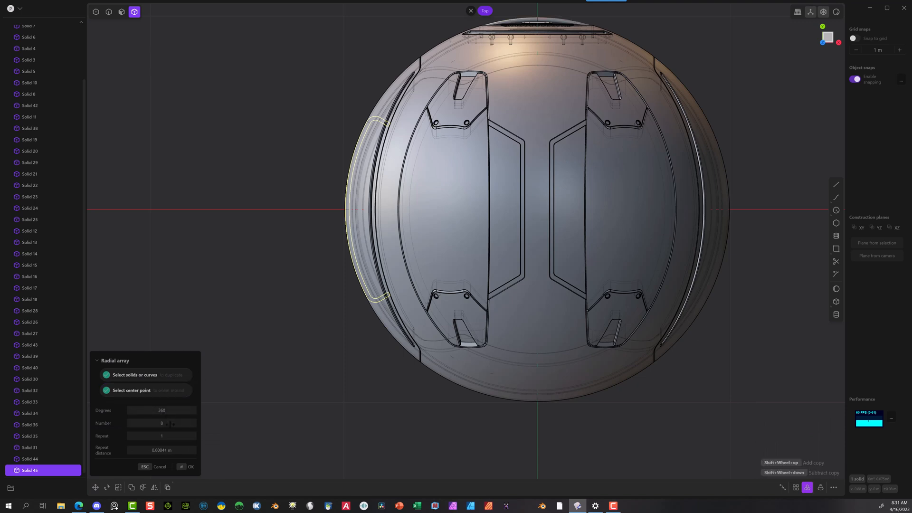
pyautogui.keyDown('shift'); pyautogui.scroll(-2, 537, 209); pyautogui.keyUp('shift')
pyautogui.moveTo(271, 416); pyautogui.dragTo(294, 279, button='middle')
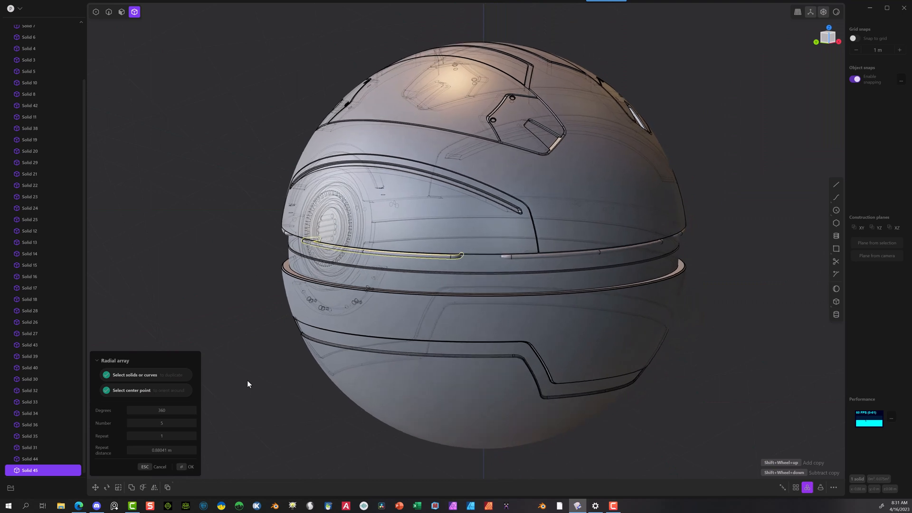
pyautogui.click(186, 467)
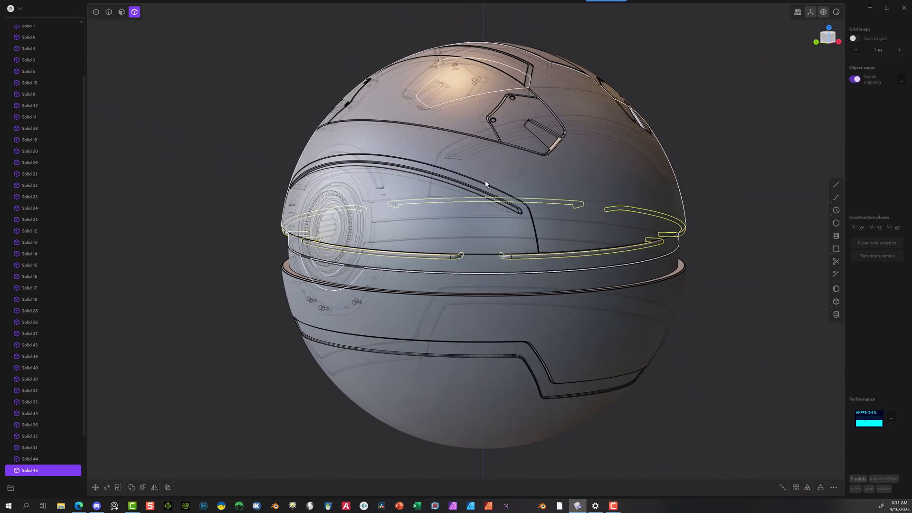
# Step: Delete the pipe copy that crosses the round vent on the front of the sphere
pyautogui.moveTo(485, 181); pyautogui.dragTo(586, 221, button='middle')
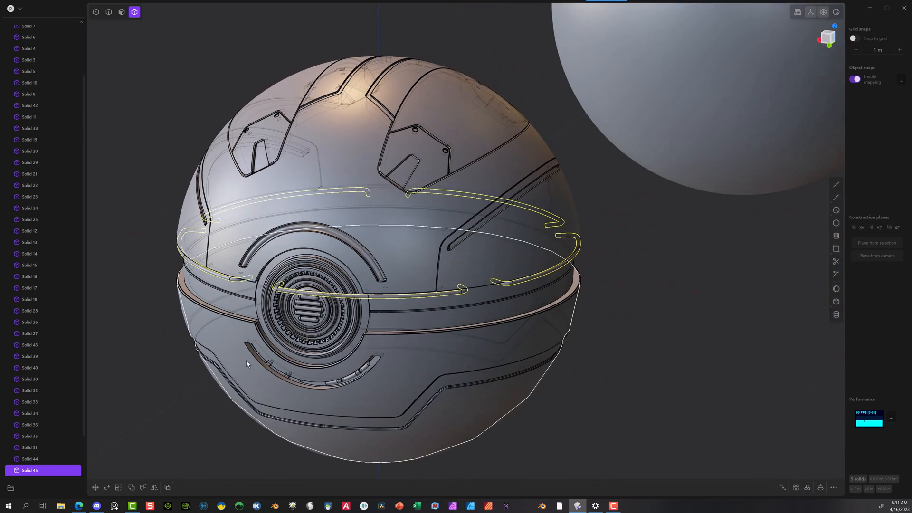
pyautogui.click(192, 352)
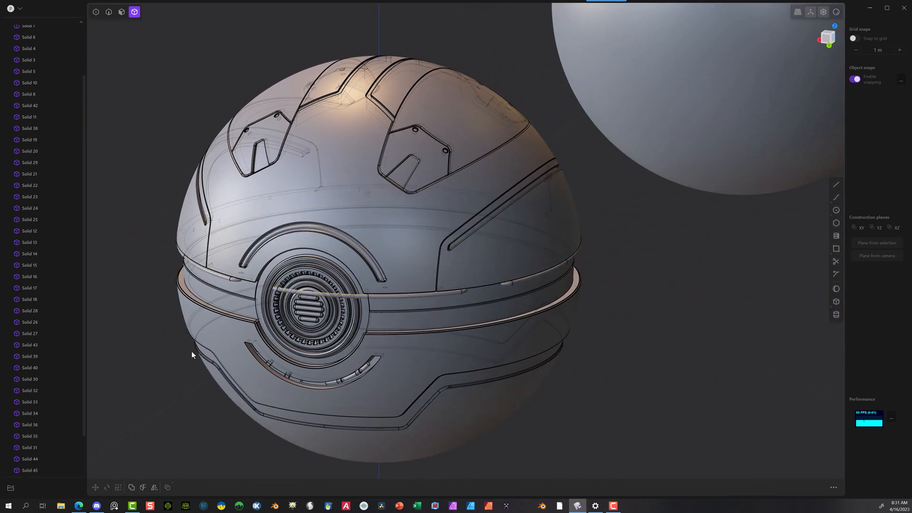
pyautogui.click(357, 297)
pyautogui.press('Delete')
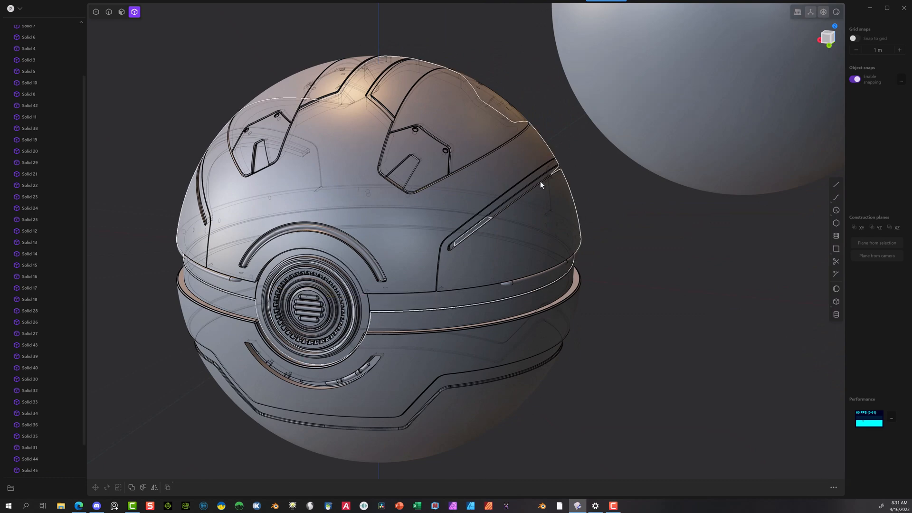
# Step: Select the four remaining pipe copies around the sphere's middle seam, leaving the sphere shells out of the selection
pyautogui.scroll(-2, 713, 348)
pyautogui.click(283, 286)
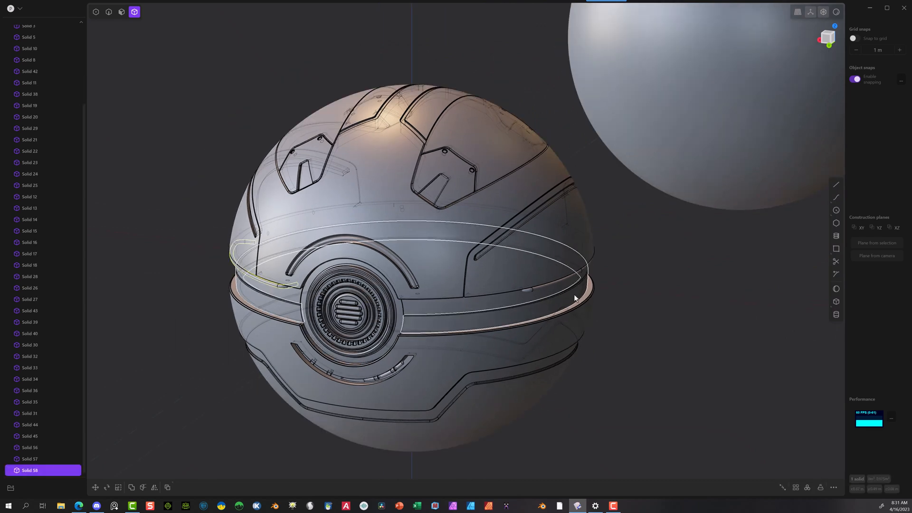
pyautogui.click(559, 280)
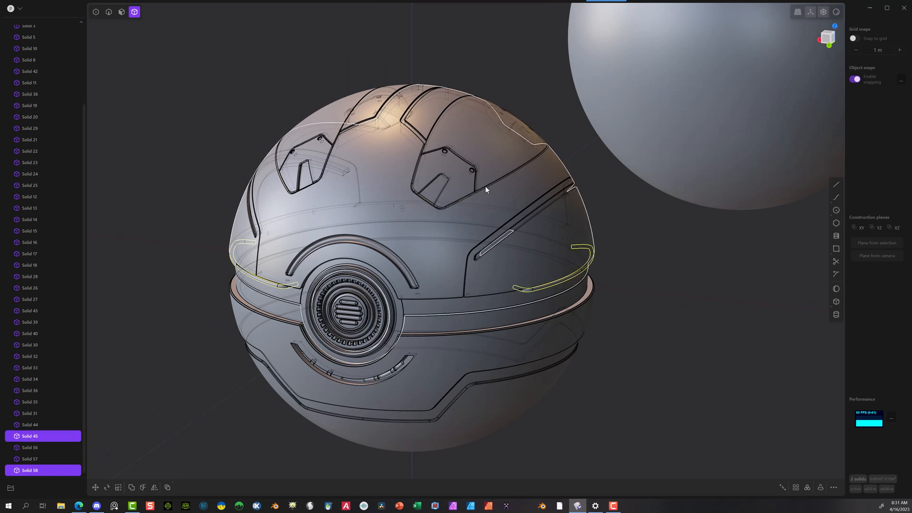
pyautogui.moveTo(356, 207); pyautogui.dragTo(550, 212, button='middle')
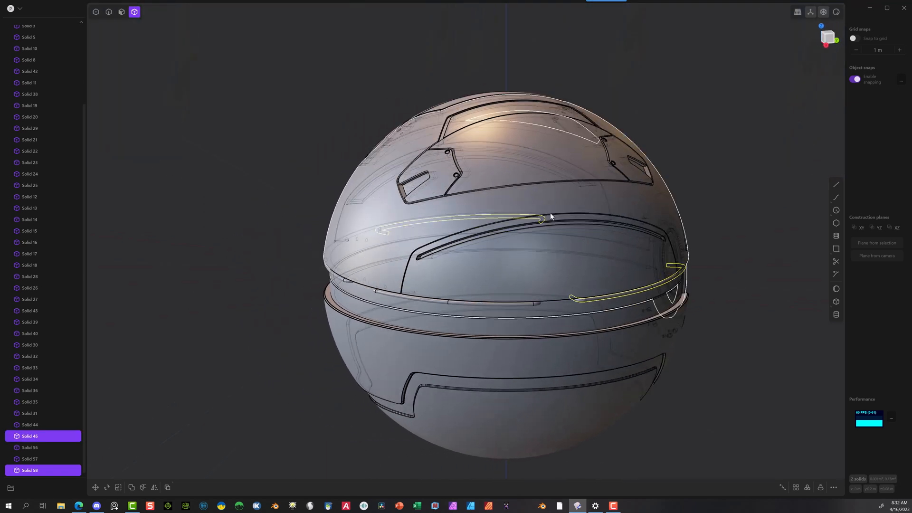
pyautogui.click(477, 303)
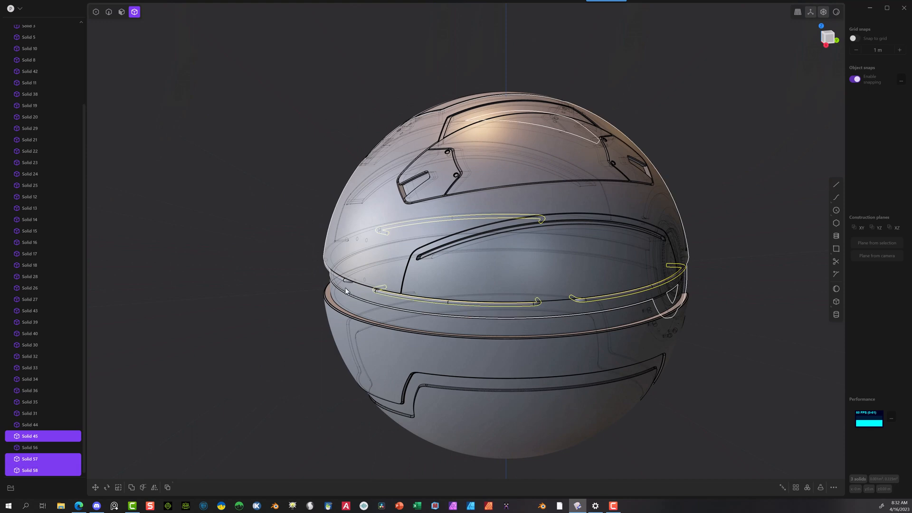
pyautogui.click(343, 277)
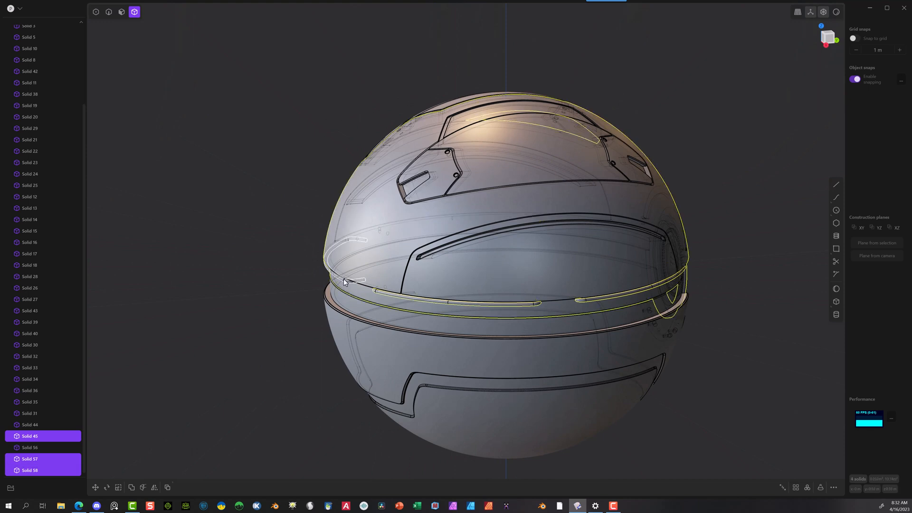
pyautogui.click(356, 292)
pyautogui.keyDown('ctrl'); pyautogui.click(356, 291); pyautogui.keyUp('ctrl')
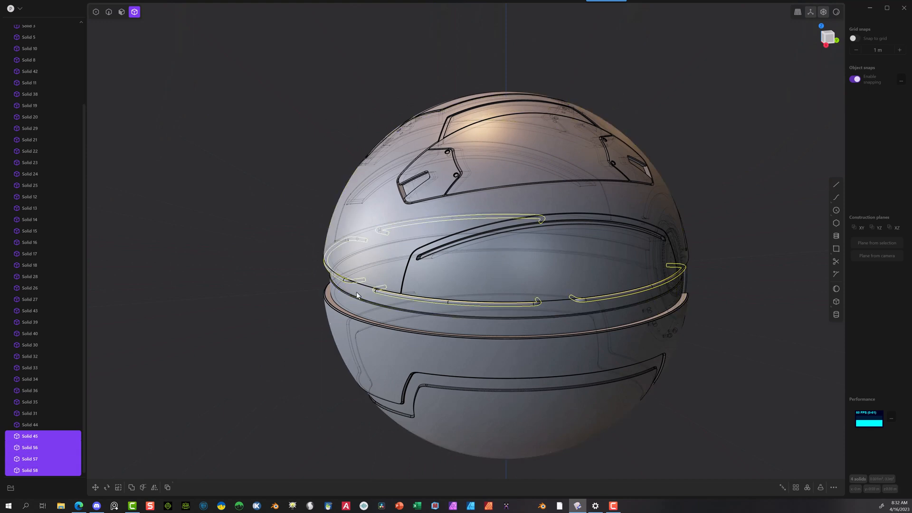
pyautogui.scroll(-3, 604, 169)
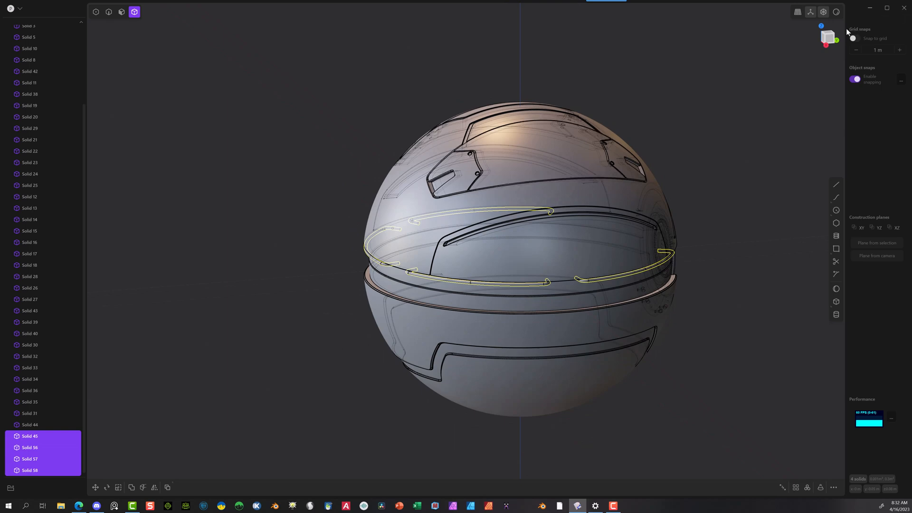
# Step: Rotate the four pipes about 18.2 degrees around Z, pivoting on the sphere's center, to space them symmetrically about the front vent
pyautogui.click(821, 27)
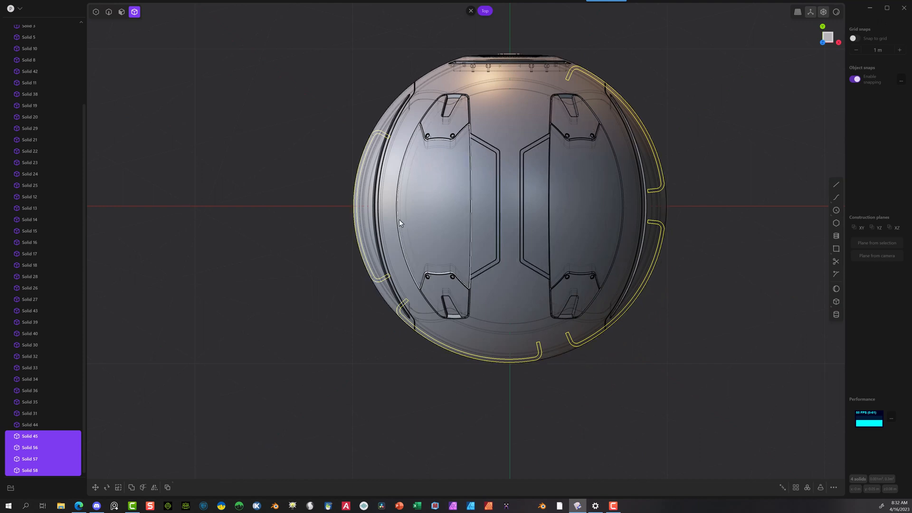
pyautogui.press('r')
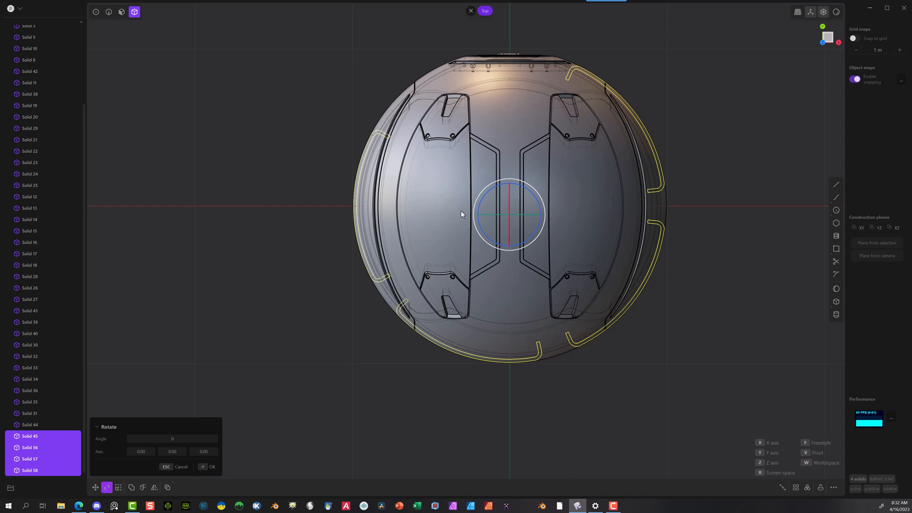
pyautogui.press('v')
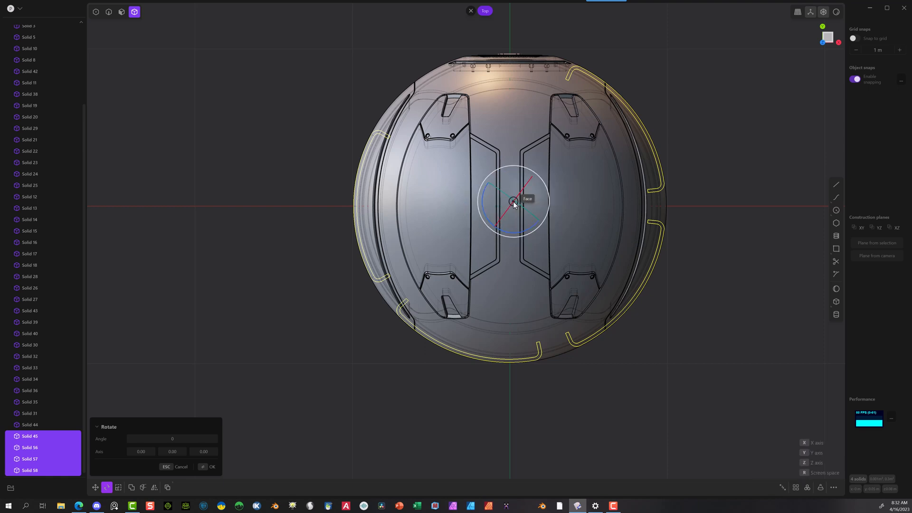
pyautogui.click(513, 206)
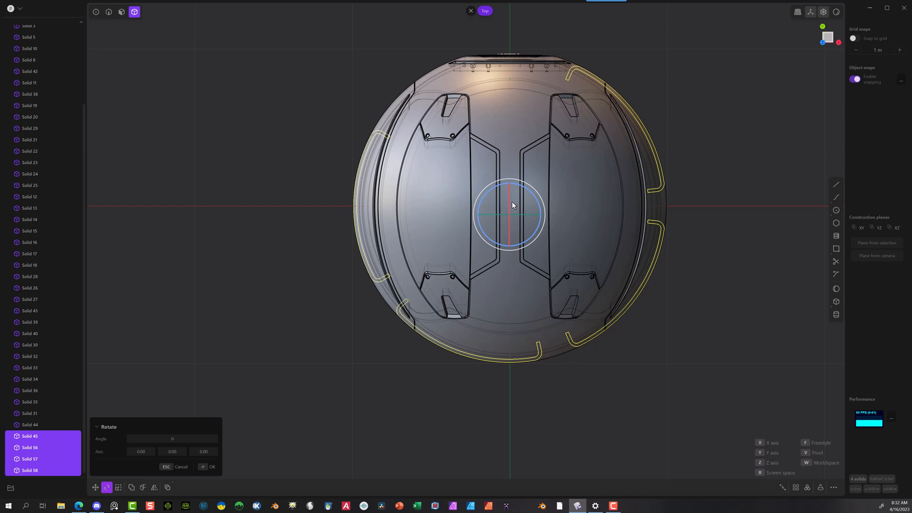
pyautogui.press('v')
pyautogui.click(508, 205)
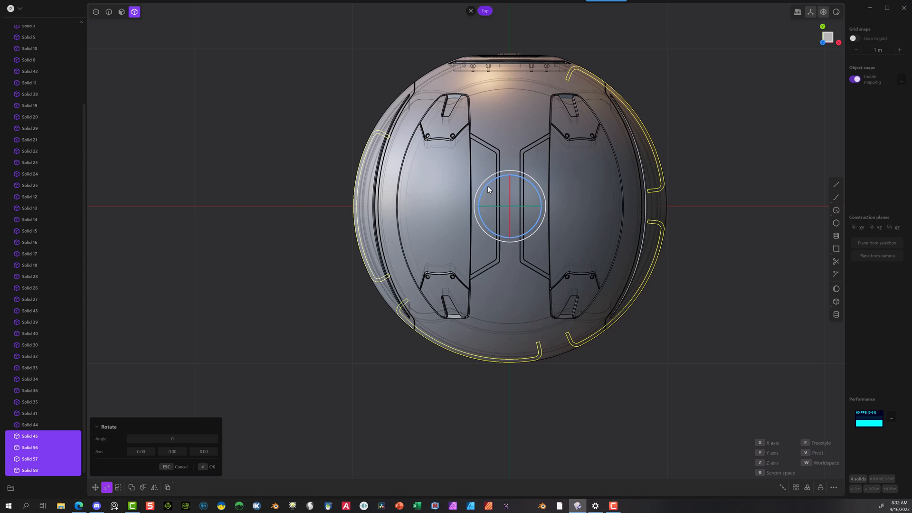
pyautogui.moveTo(488, 186); pyautogui.dragTo(498, 181)
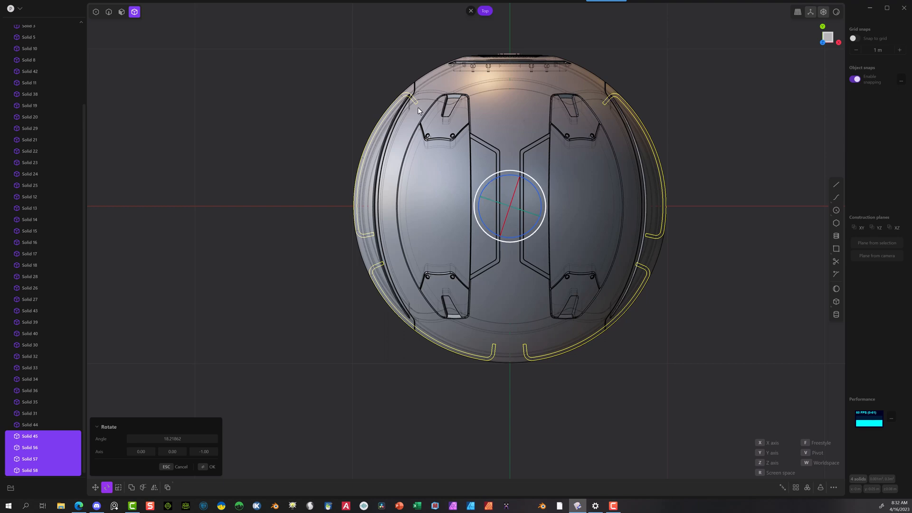
pyautogui.click(205, 466)
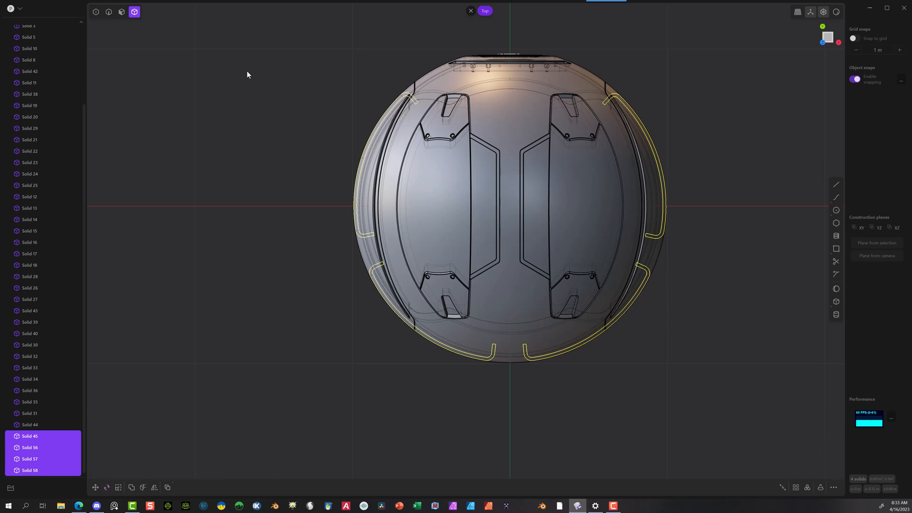
# Step: Mirror the four pipes across the horizontal mid-plane along Z onto the lower edge of the seam, and clear the selection
pyautogui.moveTo(296, 187); pyautogui.dragTo(403, 109, button='middle')
pyautogui.scroll(1, 402, 109)
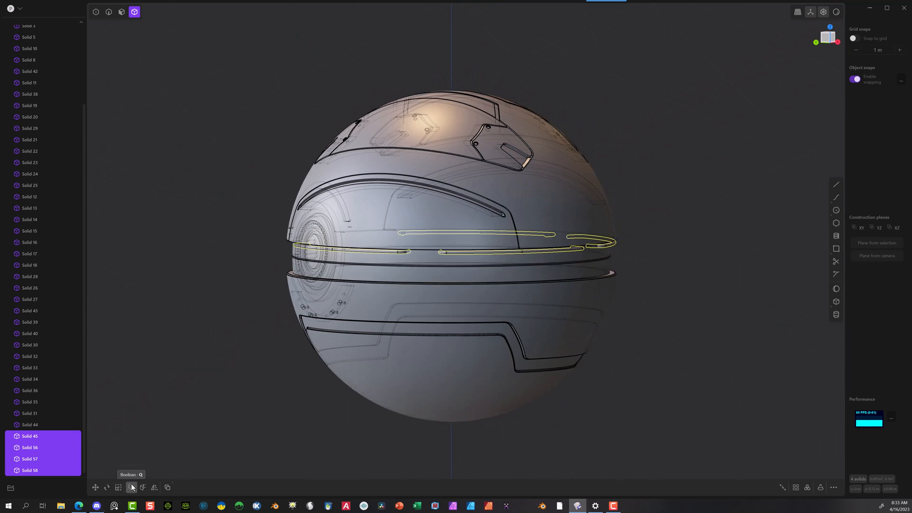
pyautogui.click(155, 487)
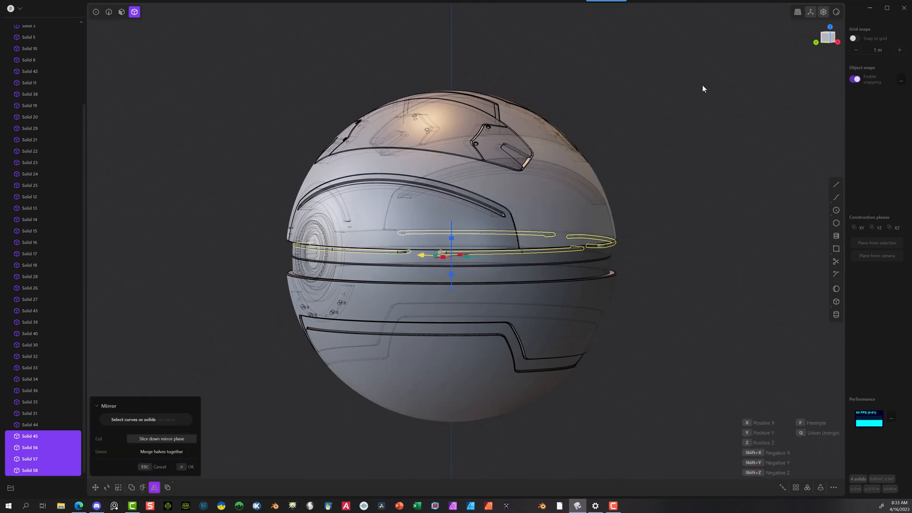
pyautogui.click(838, 42)
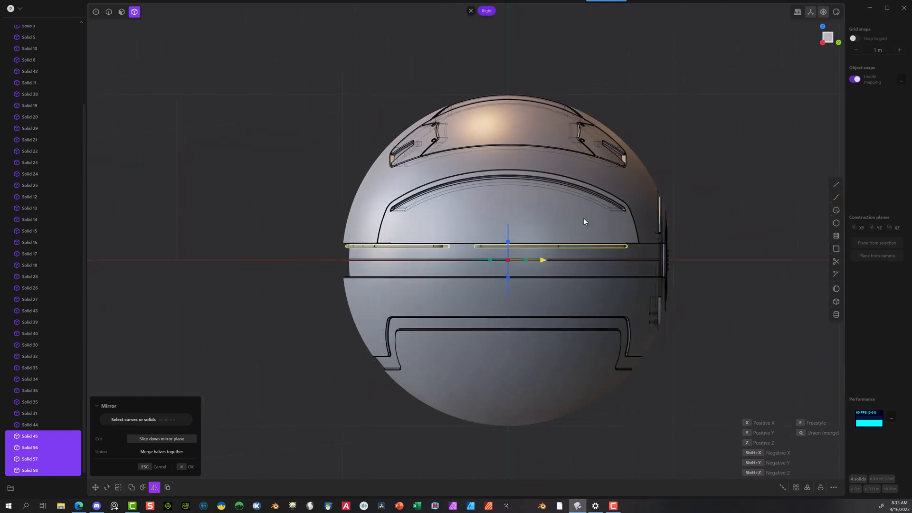
pyautogui.click(508, 243)
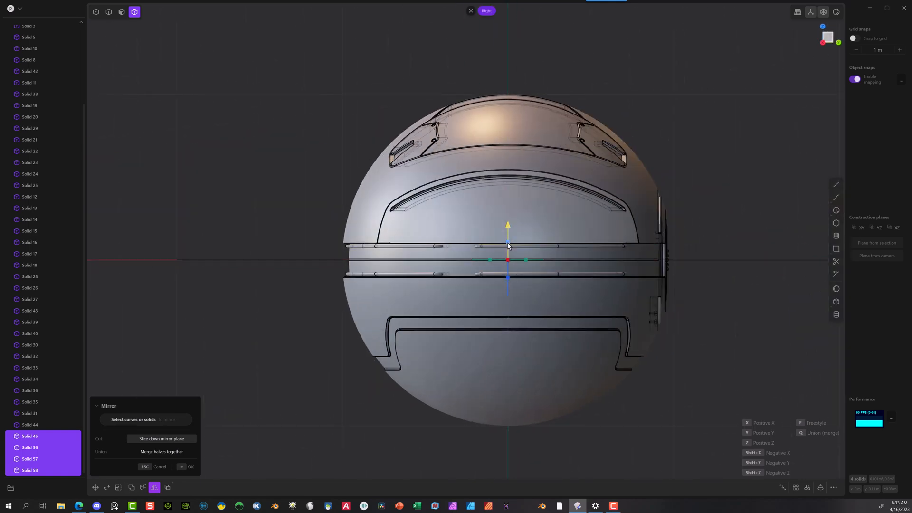
pyautogui.click(181, 467)
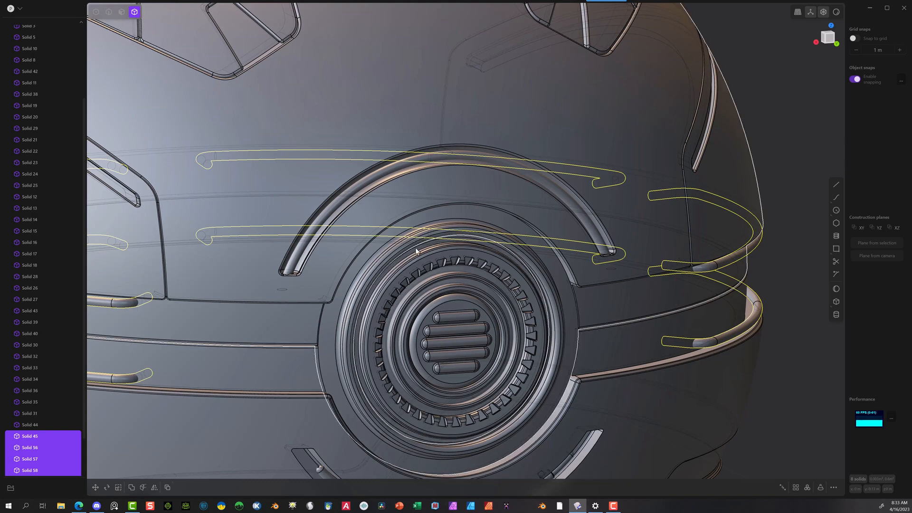
pyautogui.scroll(-5, 455, 268)
pyautogui.scroll(-3, 449, 275)
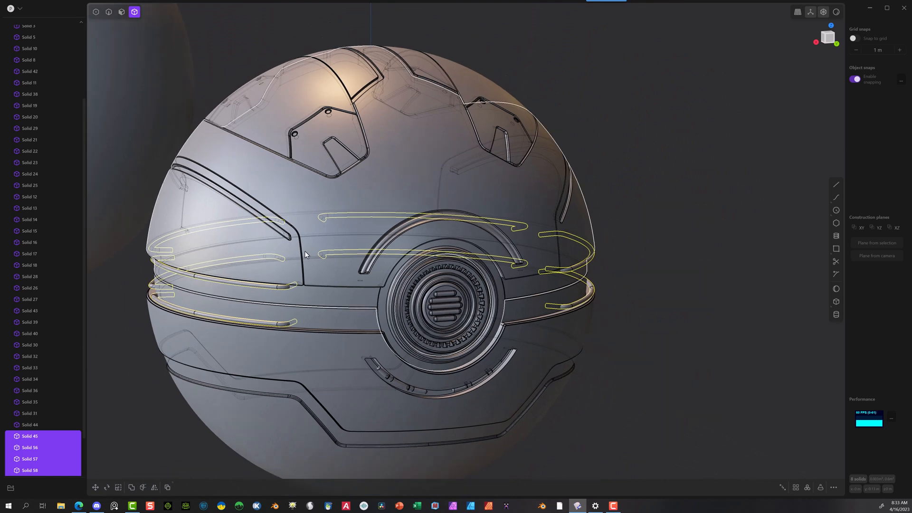
pyautogui.click(625, 144)
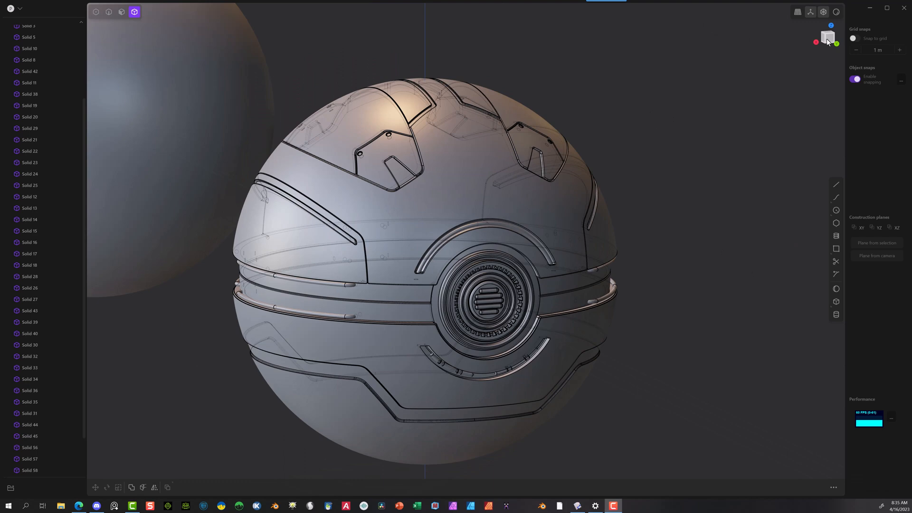
# Step: In the back view, draw a two-segment line above the lower panel groove: a diagonal about 0.29 m long and a shorter horizontal segment
pyautogui.click(837, 45)
pyautogui.scroll(5, 346, 428)
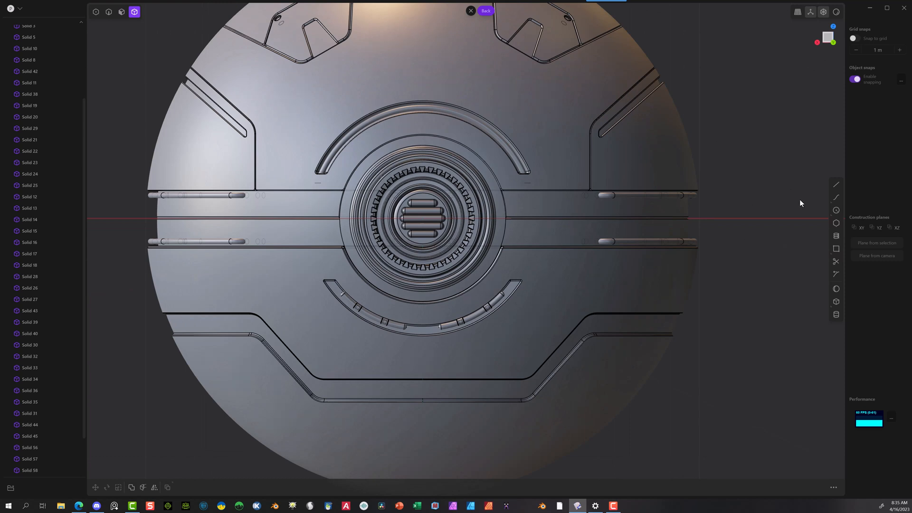
pyautogui.click(837, 185)
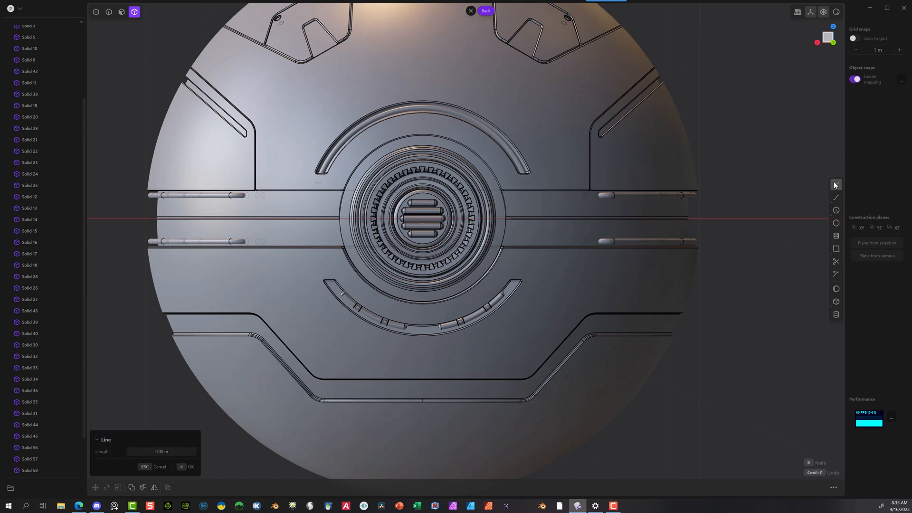
pyautogui.click(320, 362)
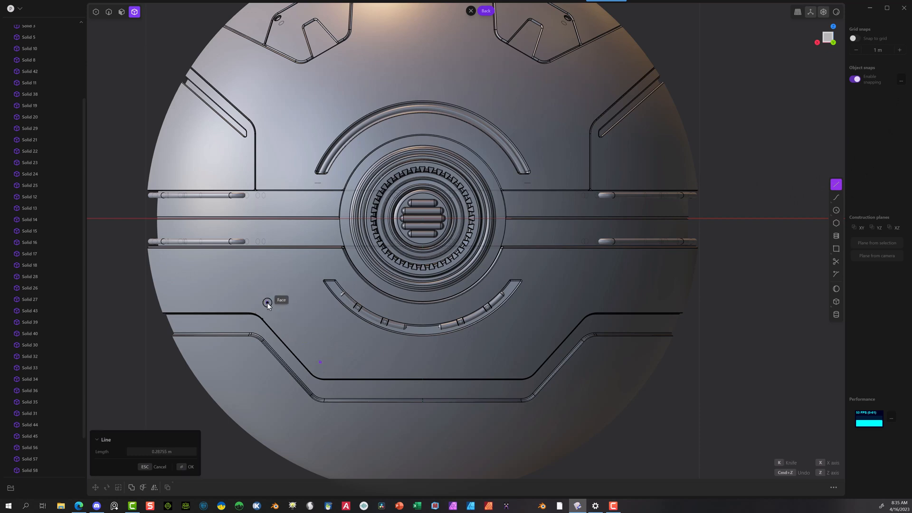
pyautogui.click(267, 303)
pyautogui.press('Return')
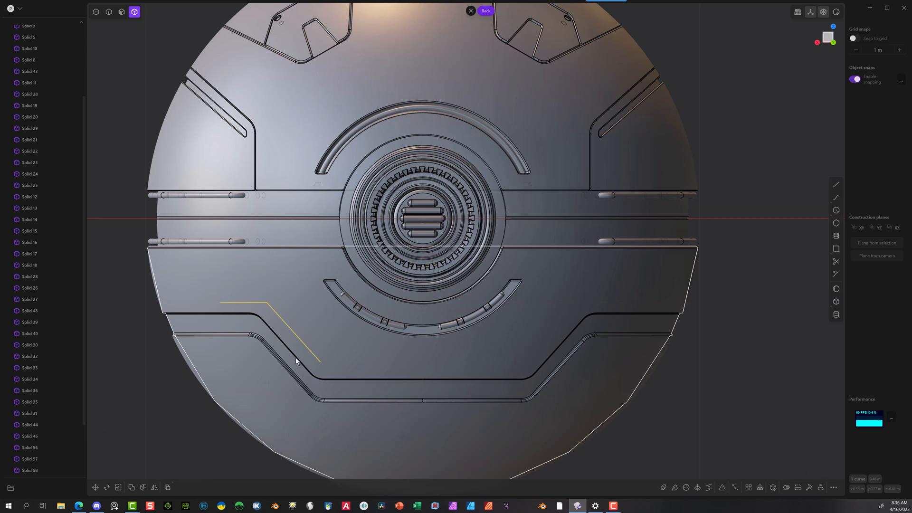
# Step: Duplicate the bent line, offset the copy about -0.005 m in X and 0.013 m in Z, and scale it slightly
pyautogui.press('g')
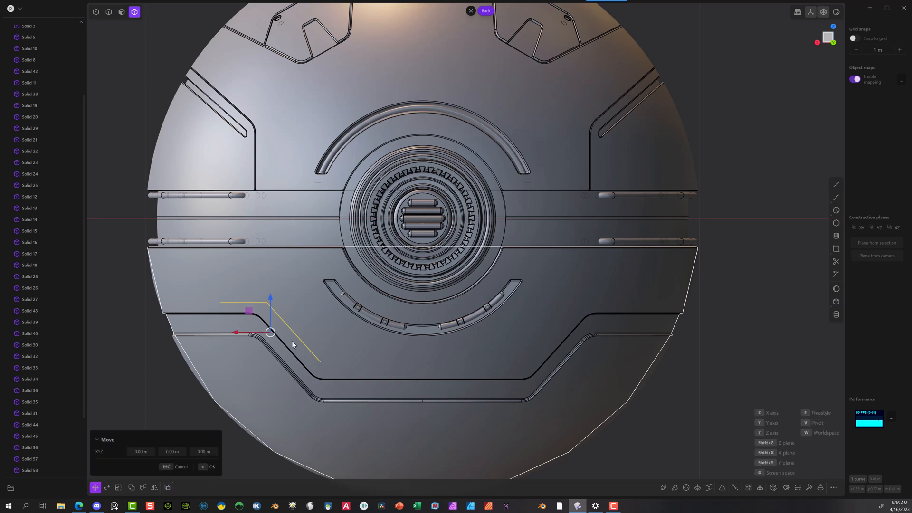
pyautogui.moveTo(276, 330); pyautogui.dragTo(280, 323)
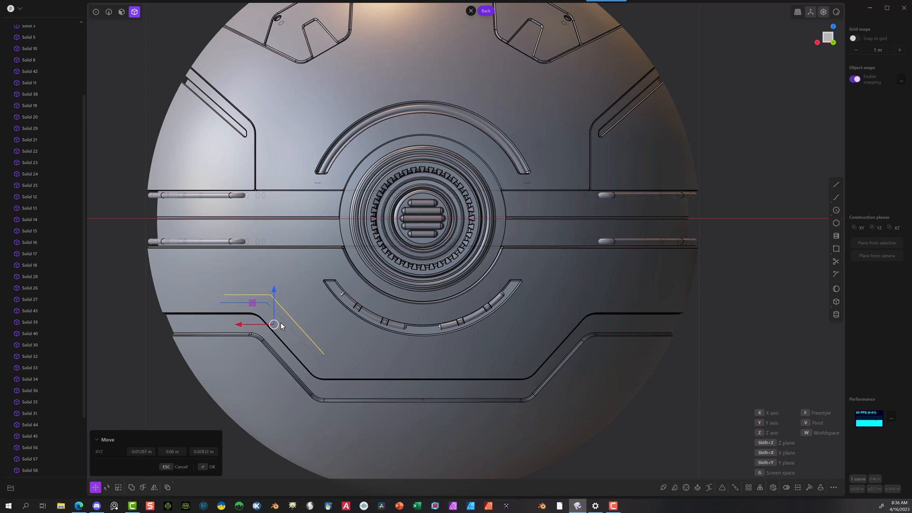
pyautogui.moveTo(280, 323); pyautogui.dragTo(279, 326)
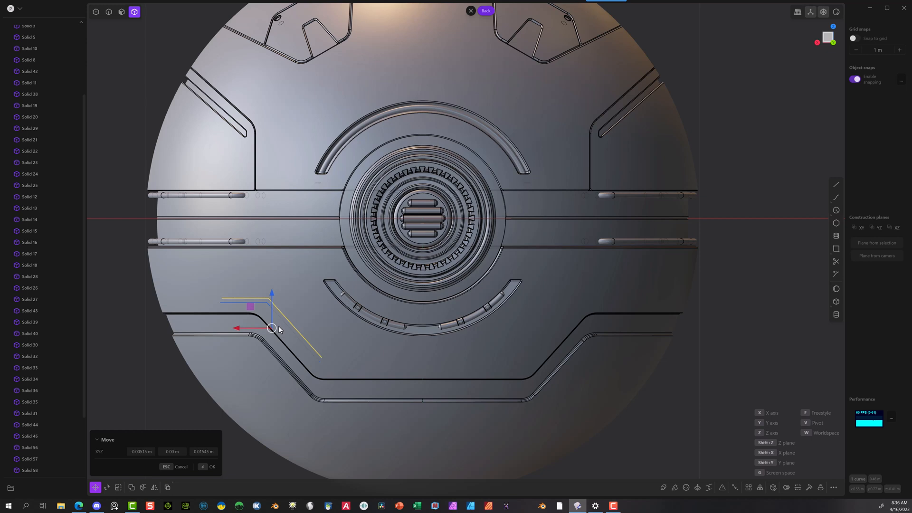
pyautogui.press('s')
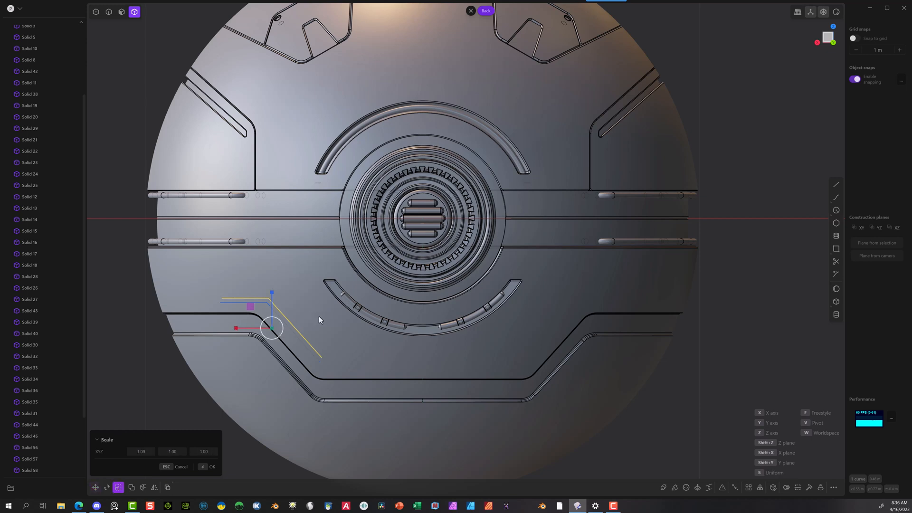
pyautogui.moveTo(334, 309); pyautogui.dragTo(332, 306)
pyautogui.press('g')
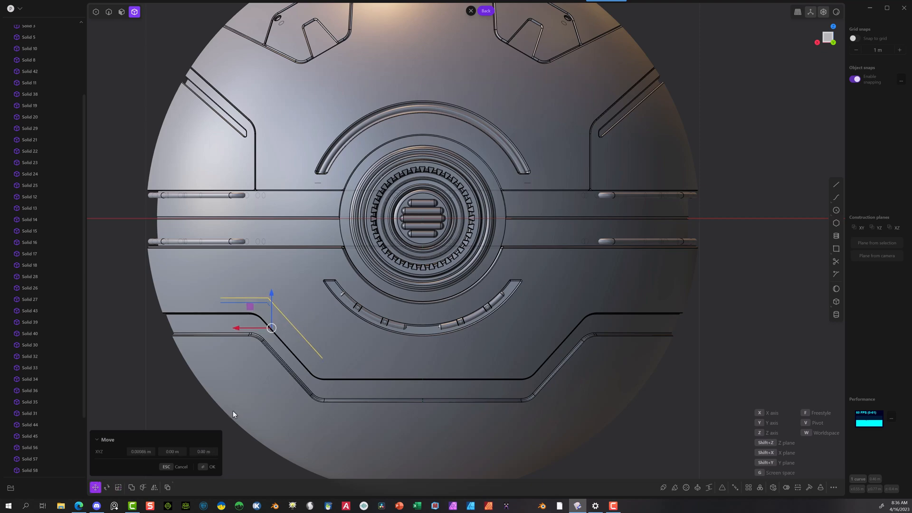
pyautogui.press('Return')
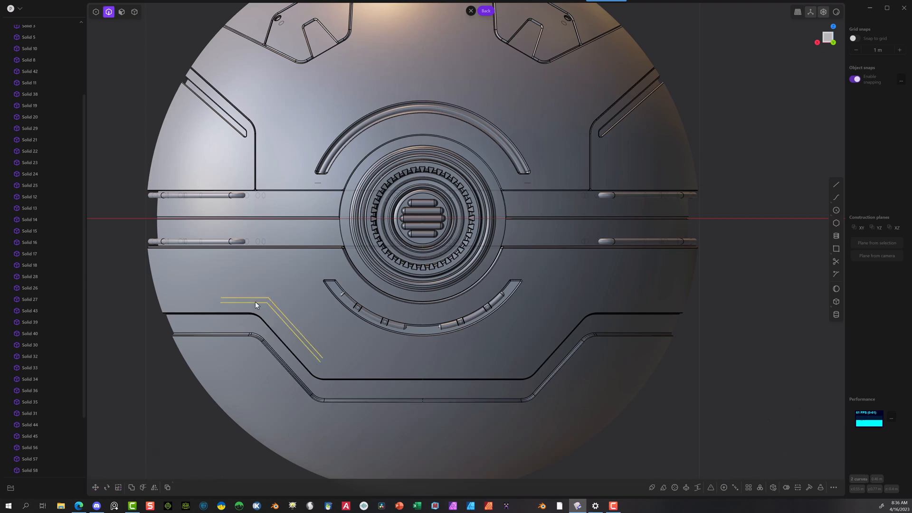
# Step: Move both bent lines about 0.68 m along Y, out in front of the sphere's surface
pyautogui.scroll(-5, 226, 312)
pyautogui.moveTo(224, 318); pyautogui.dragTo(318, 349, button='middle')
pyautogui.scroll(-3, 318, 348)
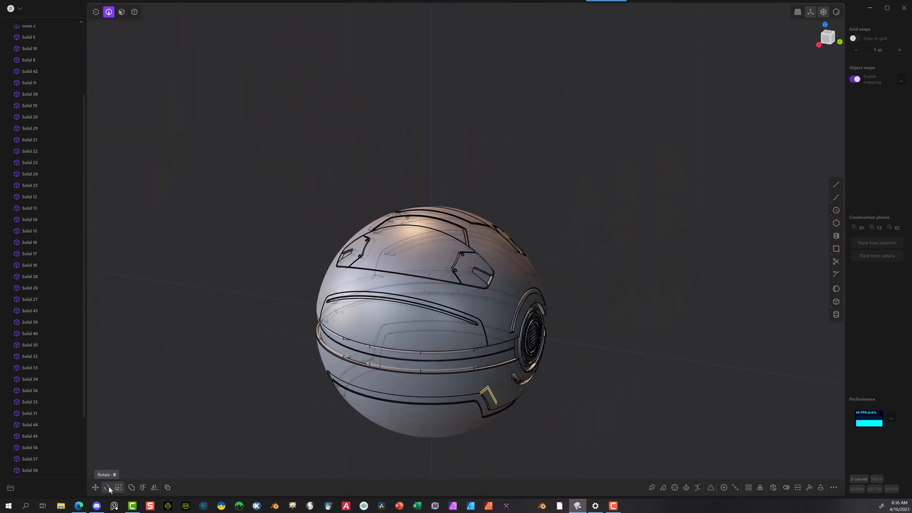
pyautogui.click(96, 487)
pyautogui.moveTo(521, 404); pyautogui.dragTo(591, 426)
pyautogui.scroll(6, 590, 425)
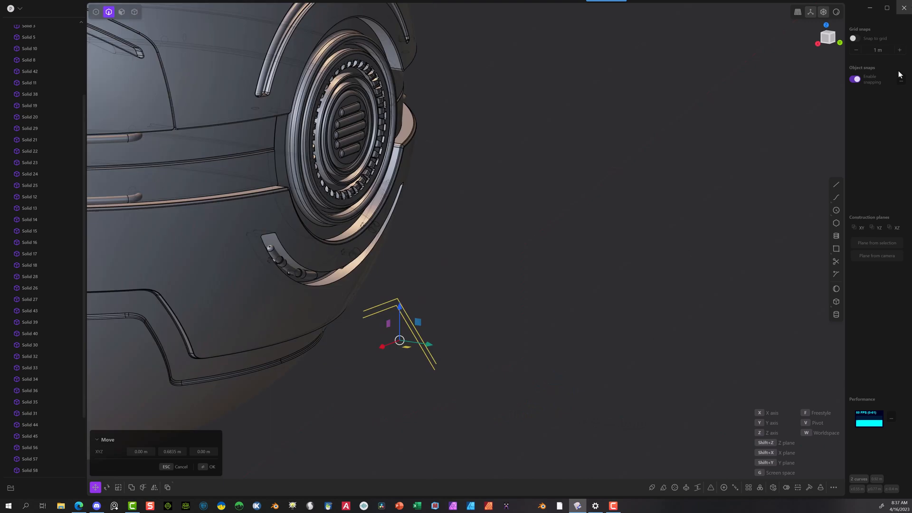
# Step: Close the profile by joining the two bent lines at both ends with short straight lines
pyautogui.click(836, 184)
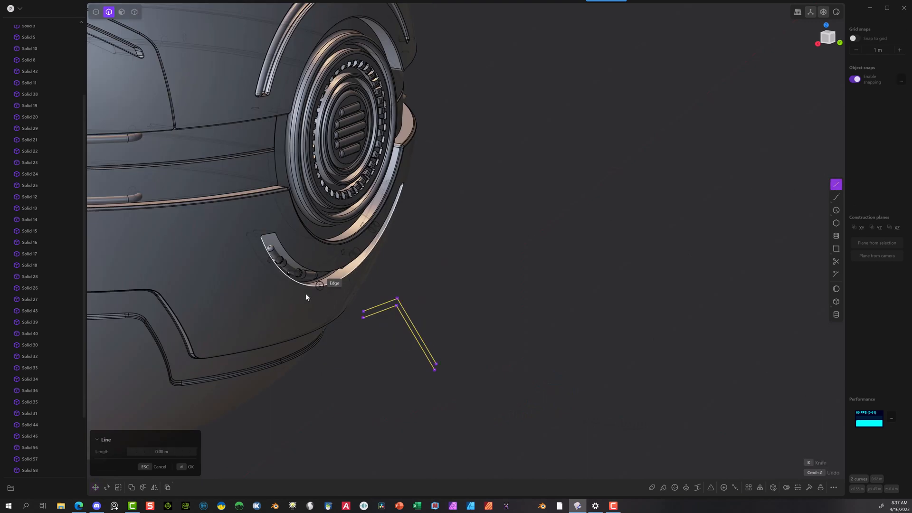
pyautogui.click(364, 312)
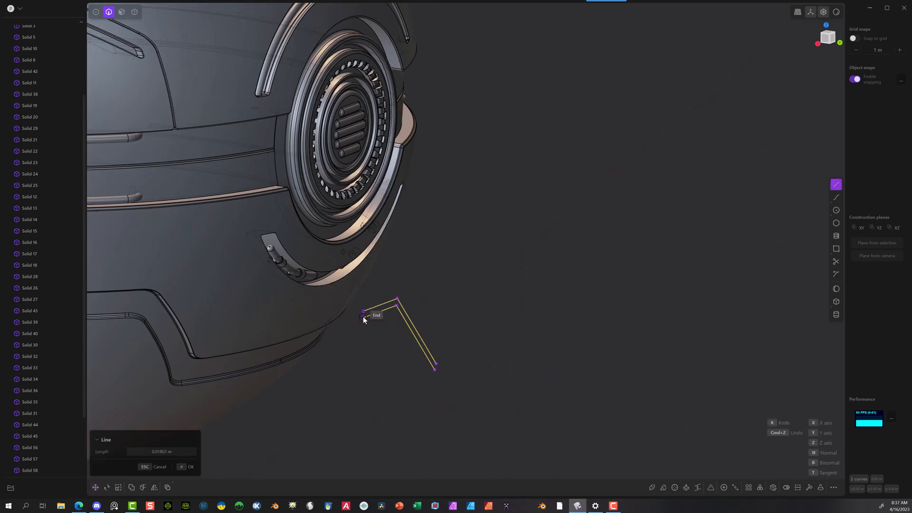
pyautogui.click(362, 319)
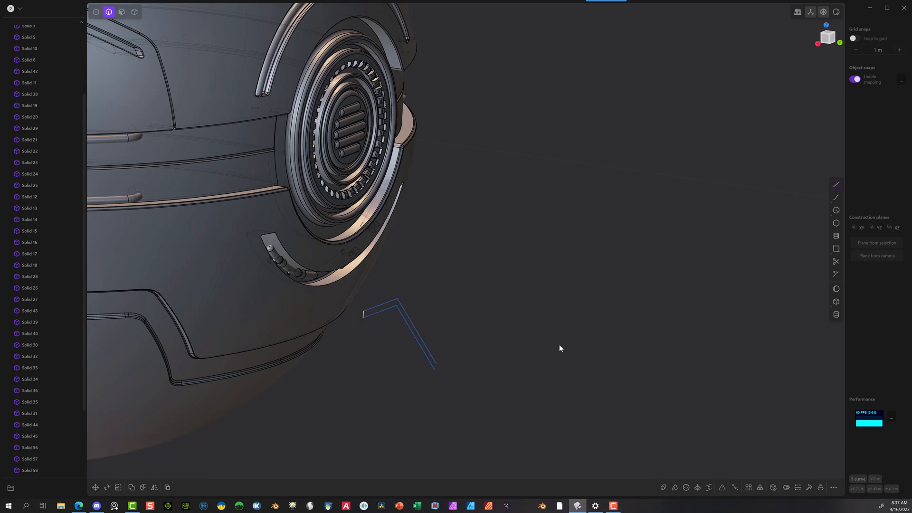
pyautogui.click(835, 185)
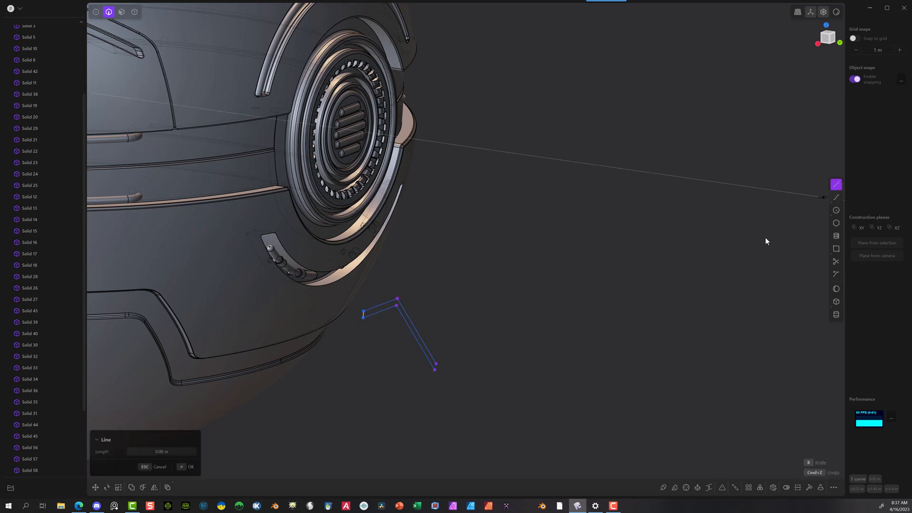
pyautogui.click(434, 369)
pyautogui.click(436, 373)
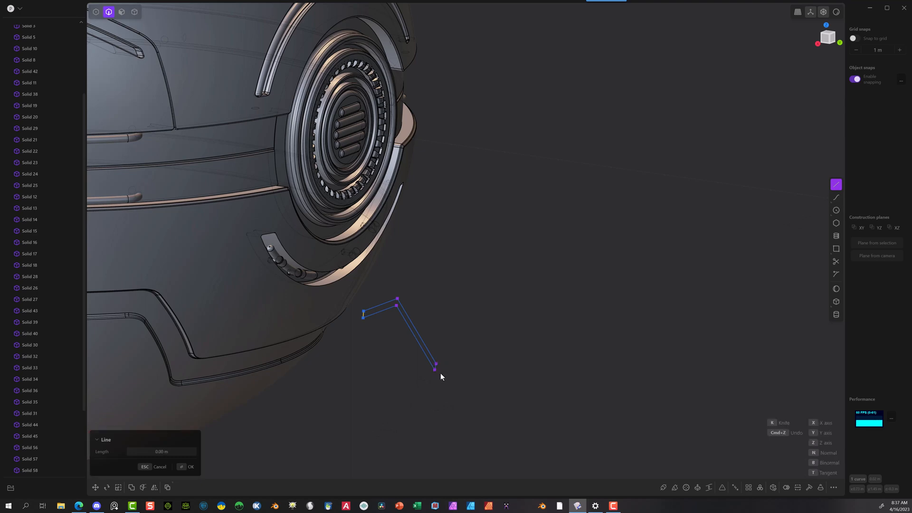
pyautogui.rightClick(453, 373)
# Step: In the back view, move the two upper points of the profile's horizontal segment about 0.004 m in X and -0.008 m in Z
pyautogui.scroll(1, 435, 317)
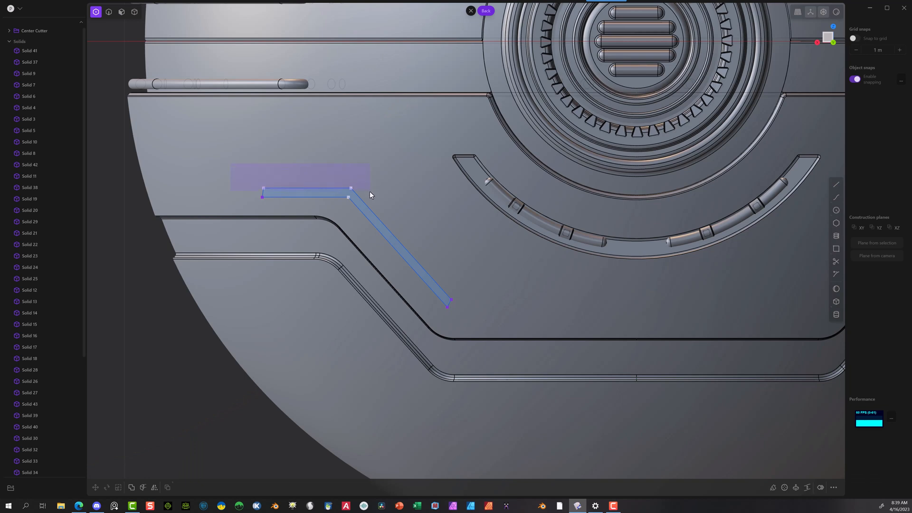
pyautogui.moveTo(369, 191); pyautogui.dragTo(380, 186)
pyautogui.press('g')
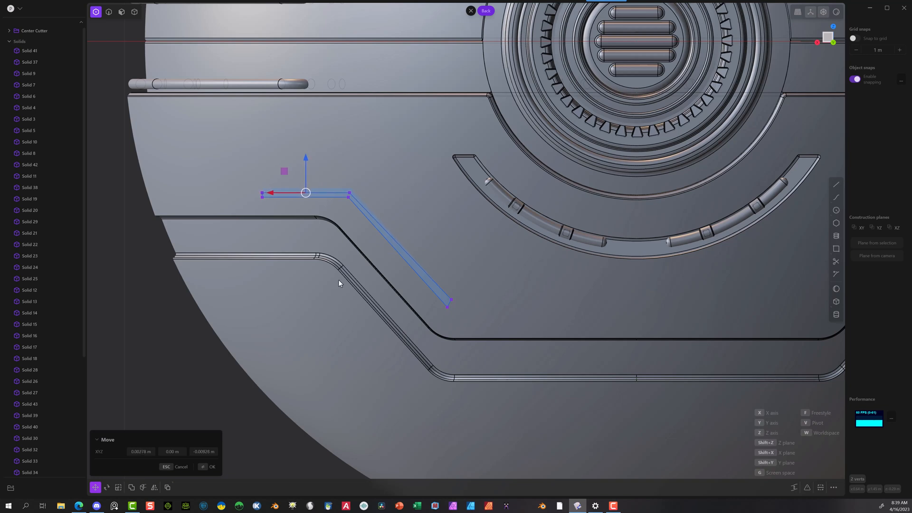
pyautogui.click(205, 468)
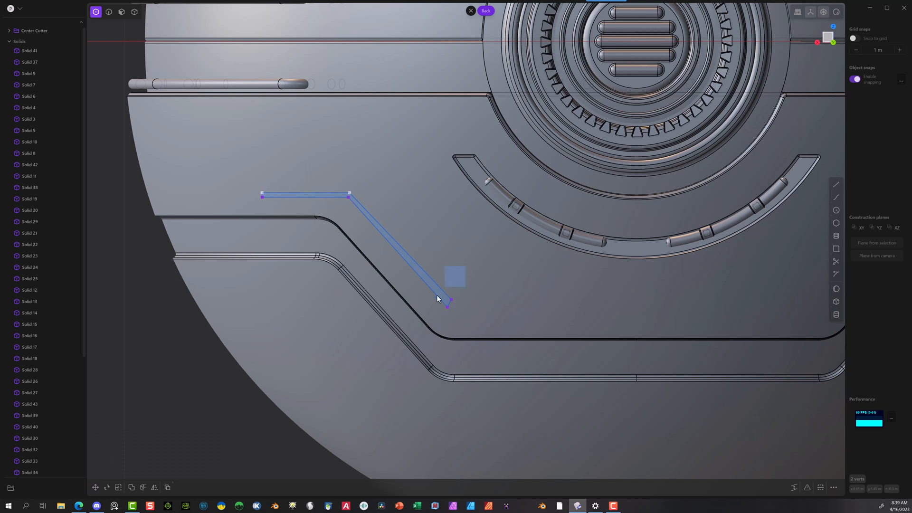
# Step: Narrow the diagonal's lower end by moving its upper end point about 0.008 m in X and -0.001 m in Z, and slightly further down
pyautogui.moveTo(437, 304); pyautogui.dragTo(437, 305)
pyautogui.press('g')
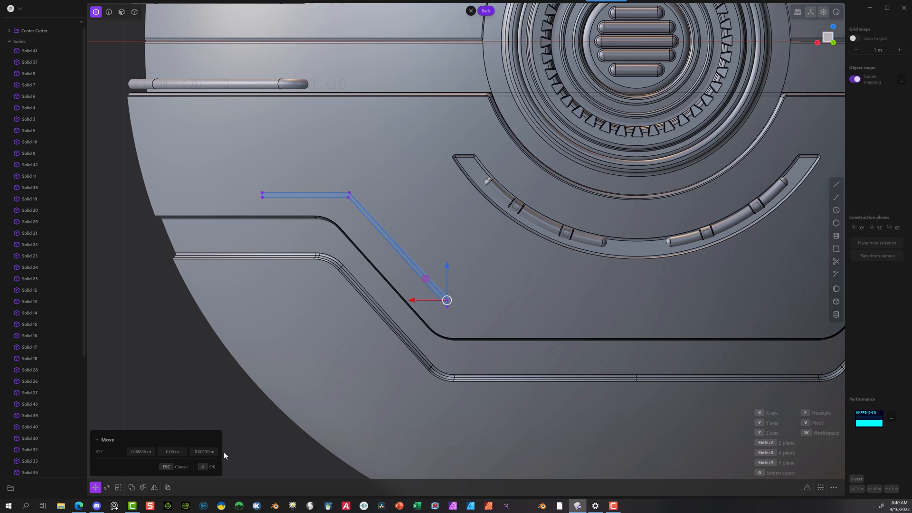
pyautogui.click(205, 467)
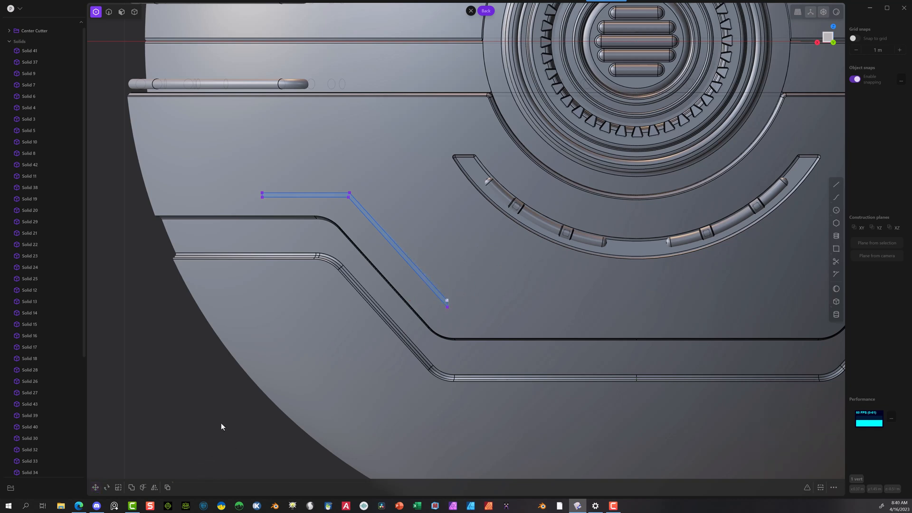
pyautogui.click(143, 320)
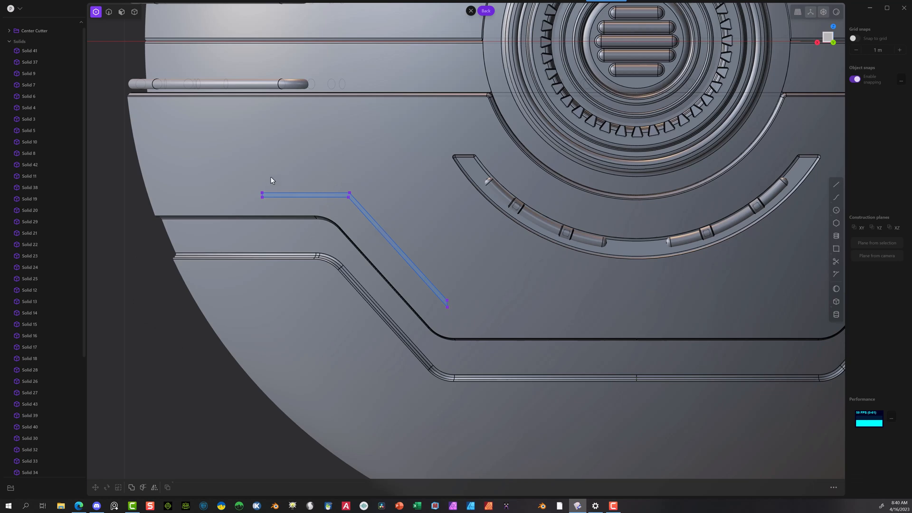
pyautogui.scroll(5, 422, 300)
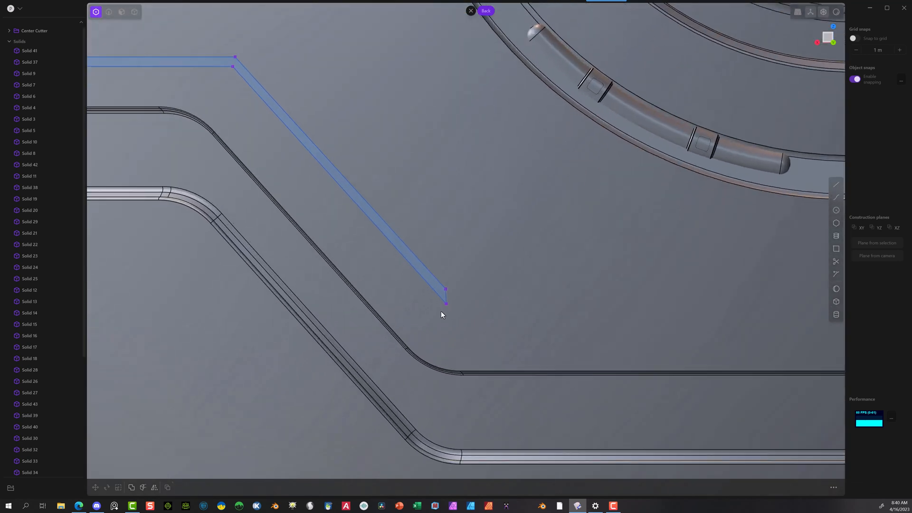
pyautogui.click(445, 289)
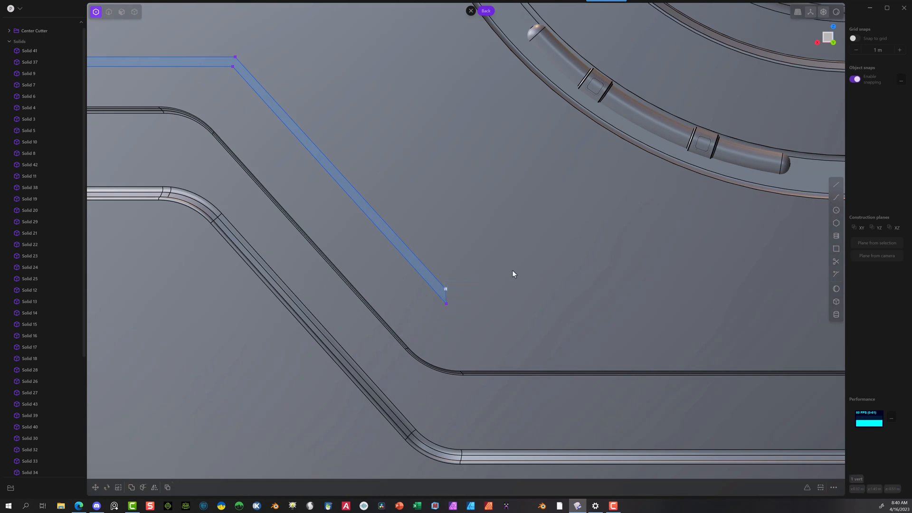
pyautogui.press('g')
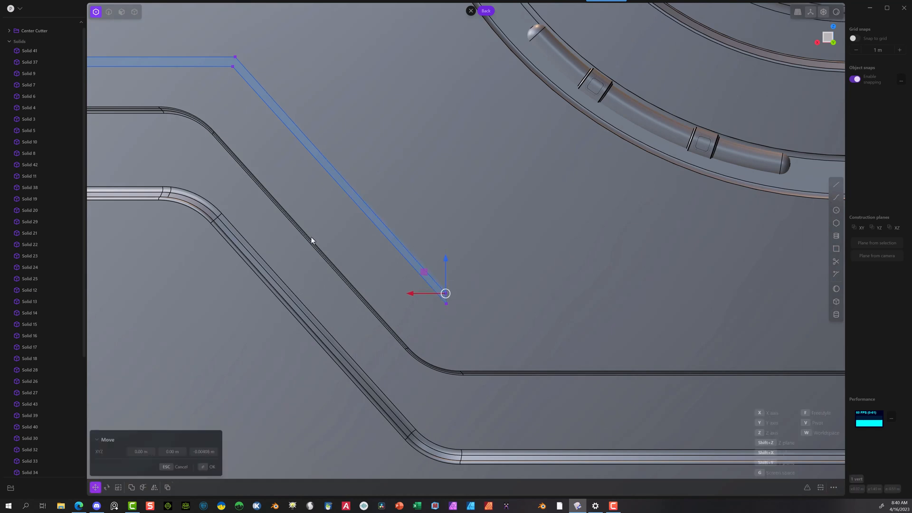
# Step: Move the two upper points of the horizontal segment again, about 0.002 m in X and -0.002 m in Z
pyautogui.moveTo(138, 127); pyautogui.dragTo(301, 155)
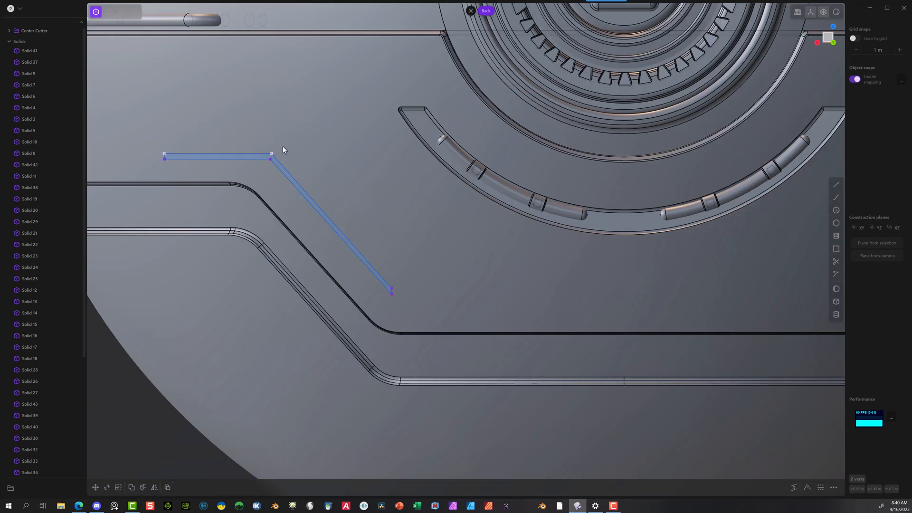
pyautogui.scroll(3, 283, 147)
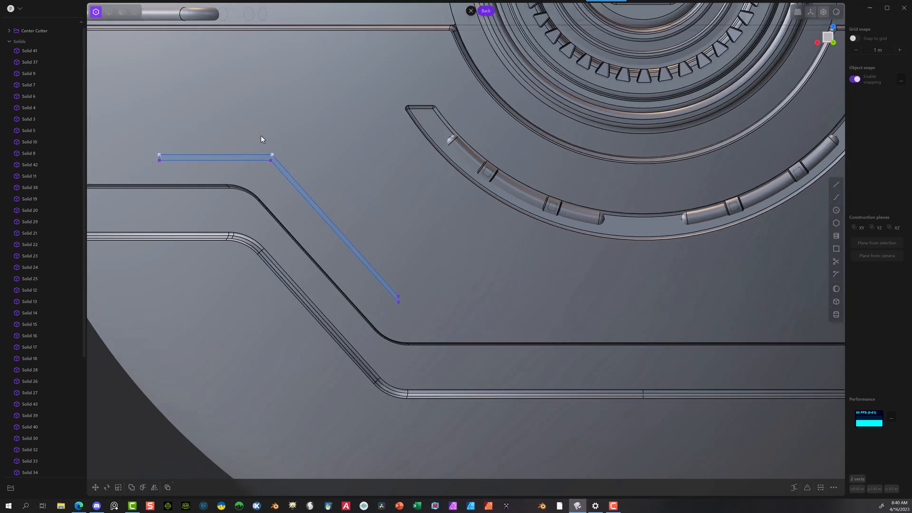
pyautogui.press('g')
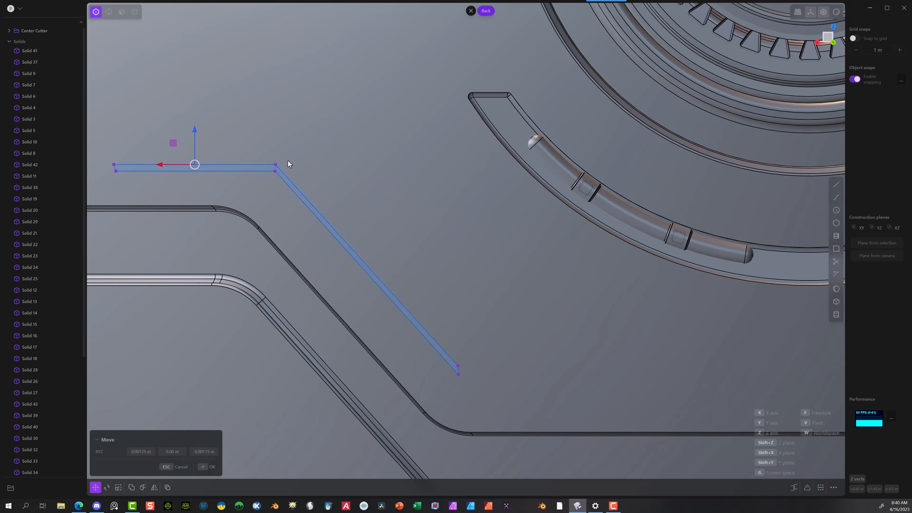
pyautogui.click(101, 106)
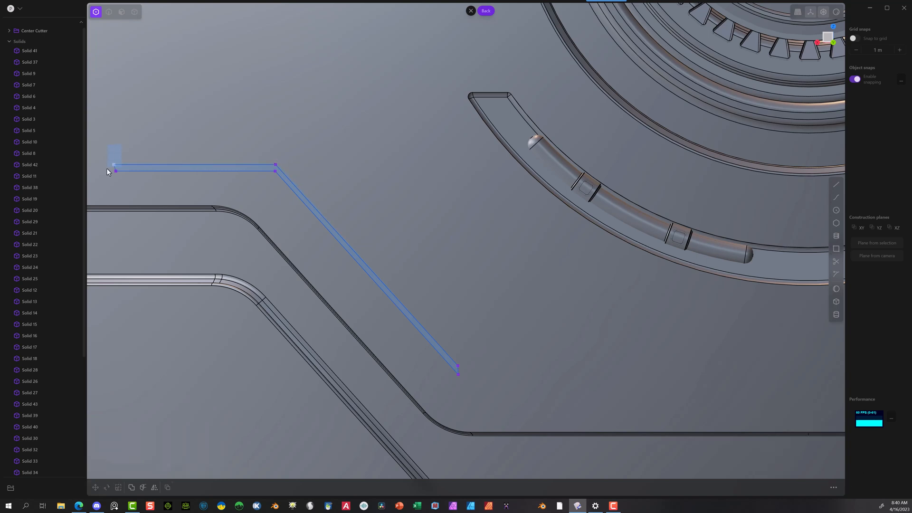
# Step: Move the upper outer end point of the horizontal segment about -0.002 m in X and -0.001 m in Z
pyautogui.moveTo(107, 168); pyautogui.dragTo(108, 169)
pyautogui.press('g')
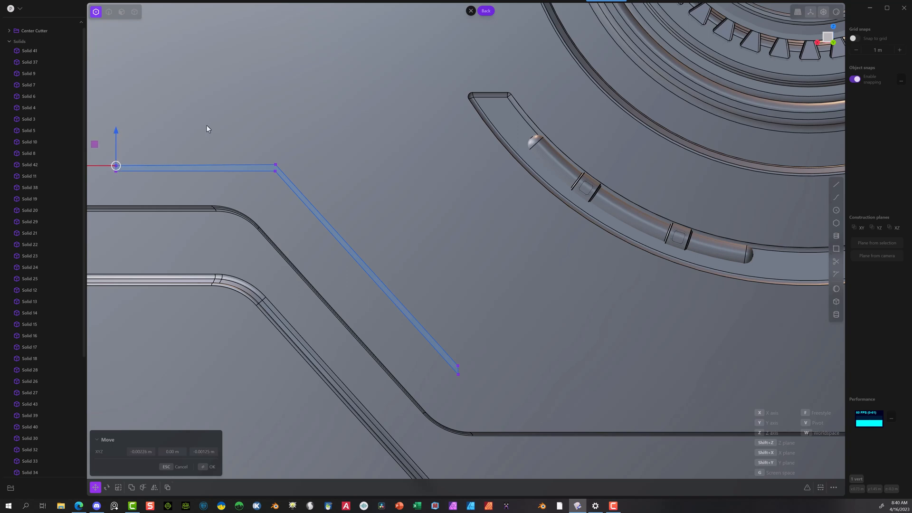
pyautogui.click(206, 467)
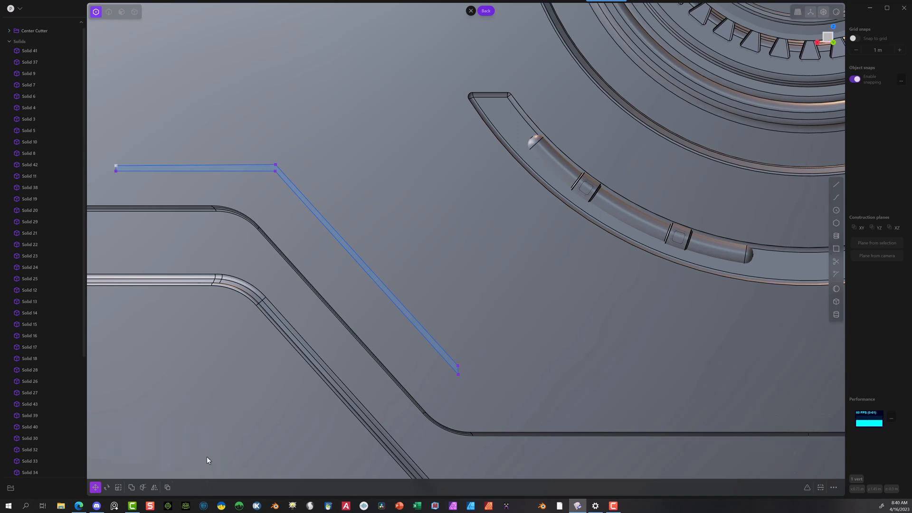
# Step: Round the inner and outer corner points at the bend of the closed profile, and clear the selection
pyautogui.moveTo(267, 209); pyautogui.dragTo(267, 209)
pyautogui.moveTo(298, 184); pyautogui.dragTo(303, 188)
pyautogui.click(303, 188)
pyautogui.scroll(-6, 343, 167)
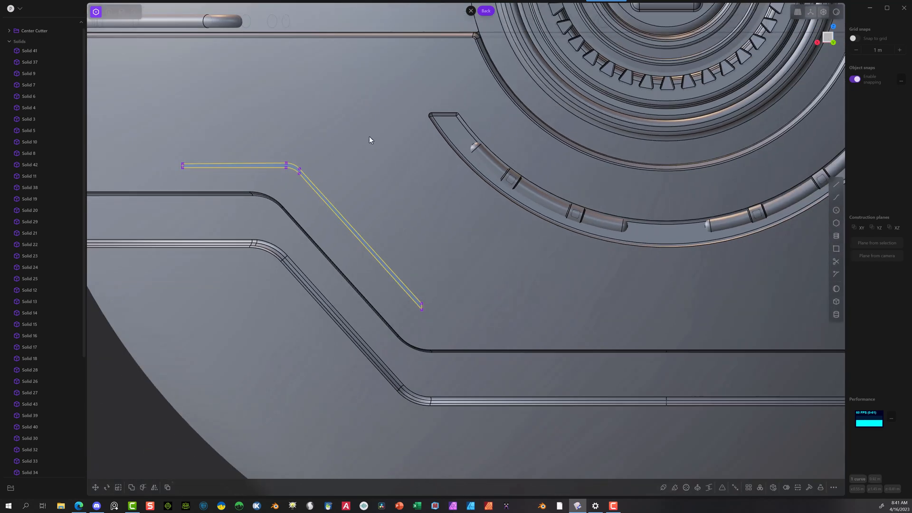
pyautogui.click(206, 90)
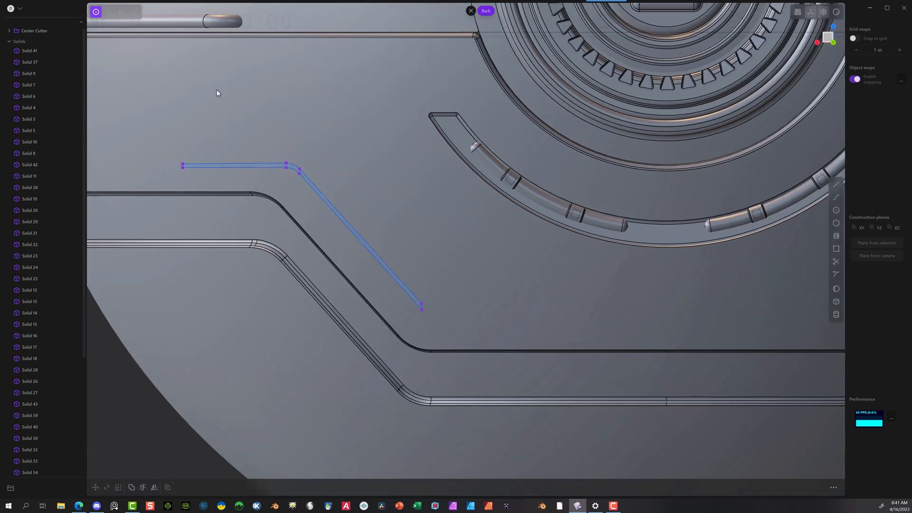
# Step: Extrude the closed bent profile region about 0.97 m into the sphere as a separate solid
pyautogui.scroll(-5, 285, 176)
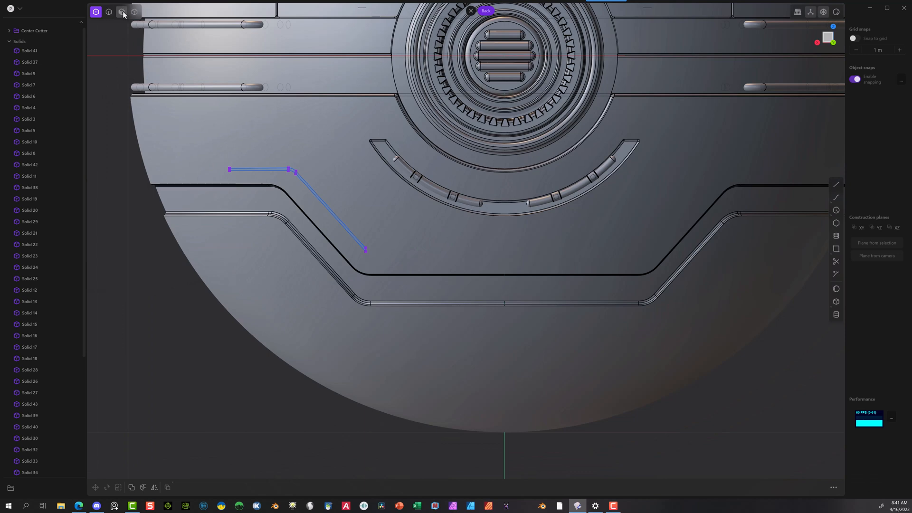
pyautogui.click(122, 11)
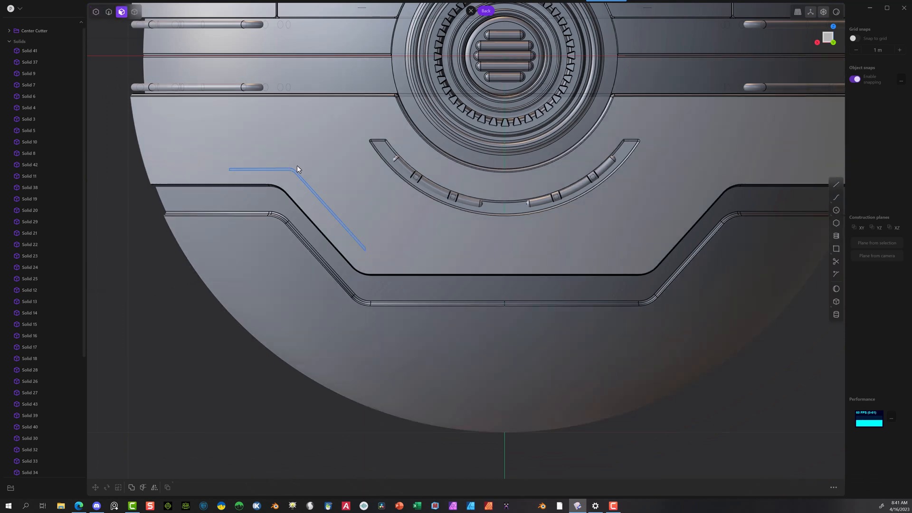
pyautogui.press('e')
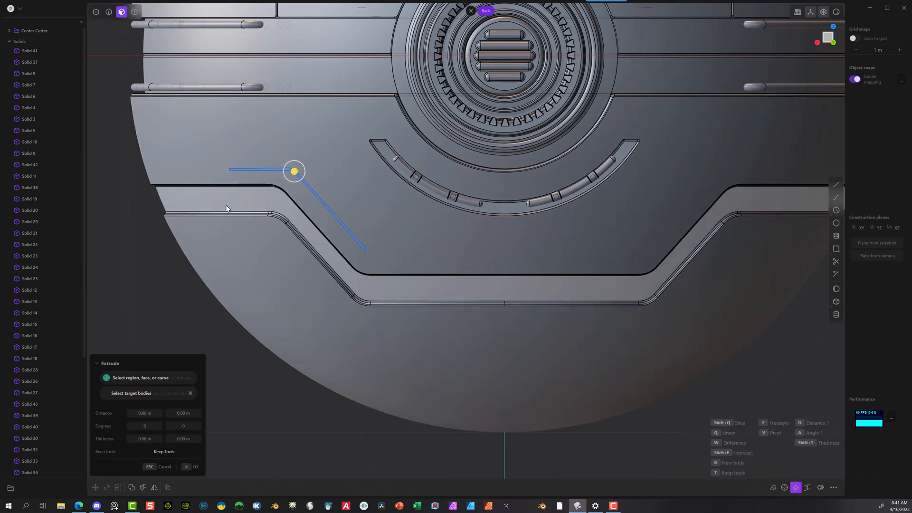
pyautogui.scroll(-1, 232, 197)
pyautogui.moveTo(233, 197); pyautogui.dragTo(478, 216, button='middle')
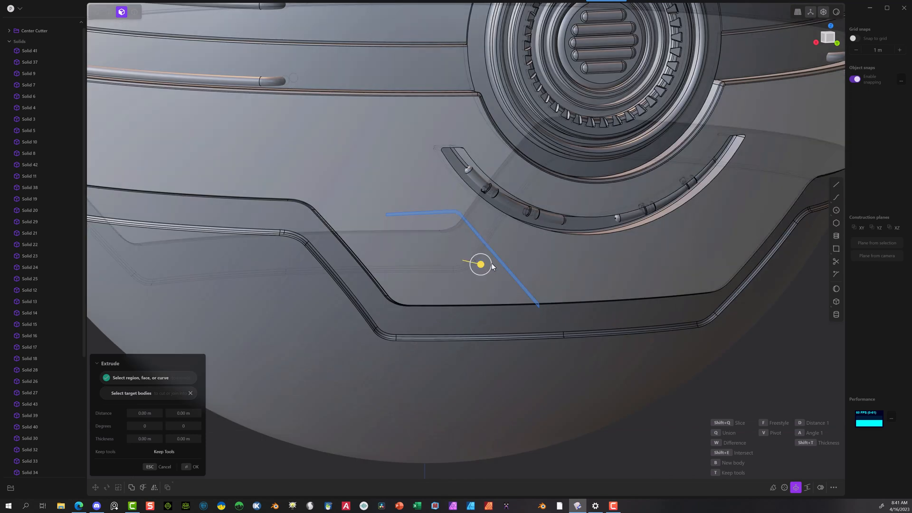
pyautogui.moveTo(491, 264); pyautogui.dragTo(307, 206)
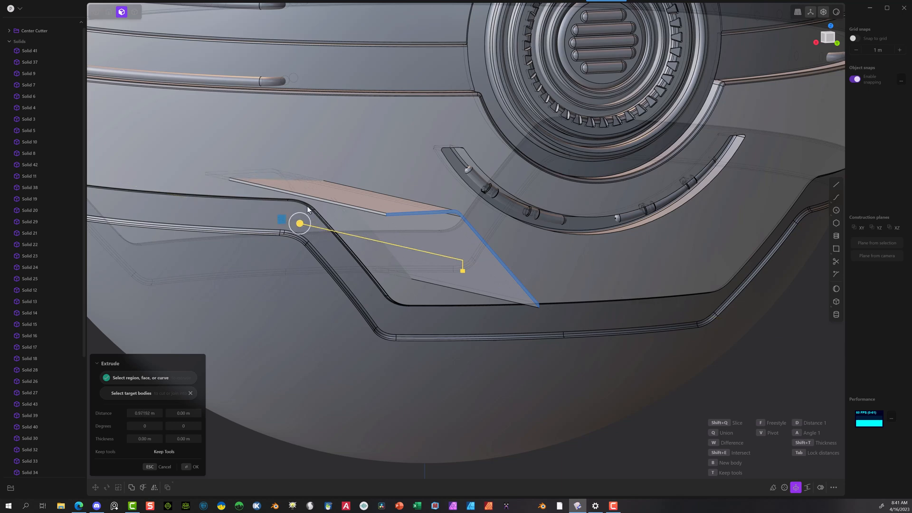
pyautogui.click(185, 467)
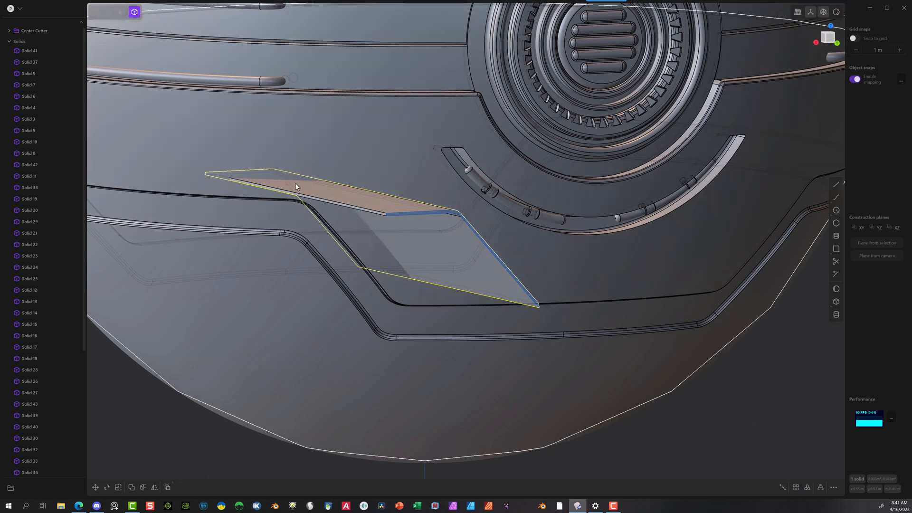
# Step: Mirror the extruded bent solid along X across the sphere's vertical mid-plane
pyautogui.scroll(-10, 295, 184)
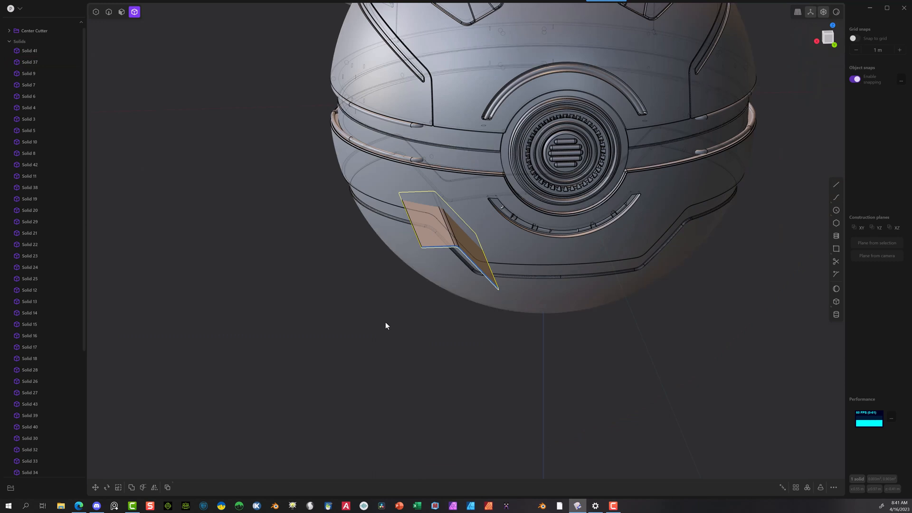
pyautogui.hotkey('alt', 'x')
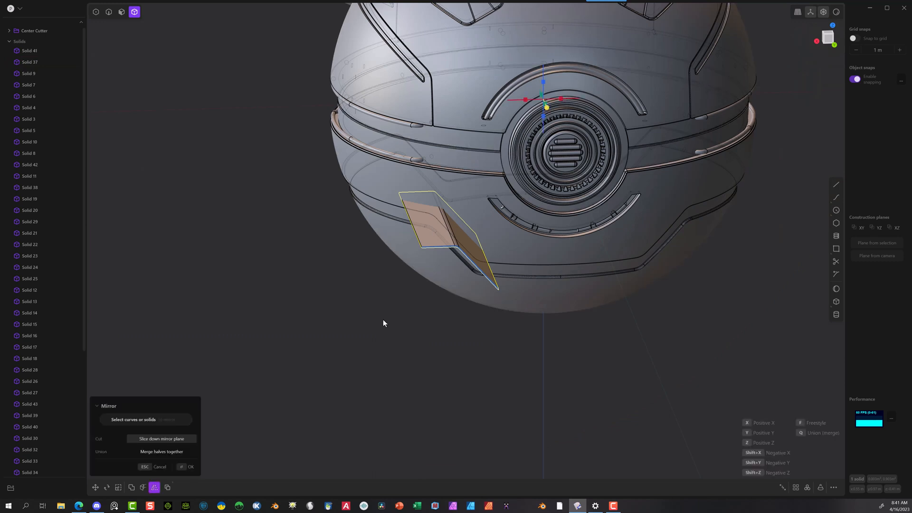
pyautogui.click(525, 101)
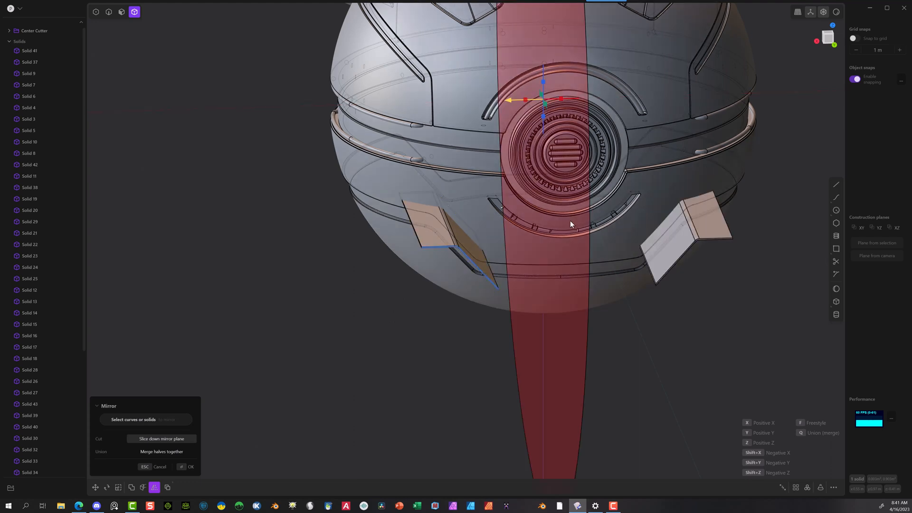
pyautogui.click(190, 469)
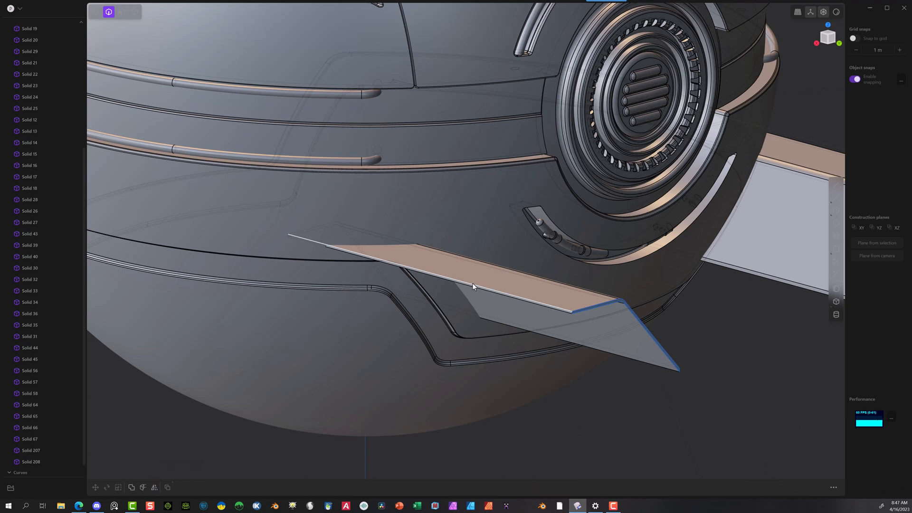
# Step: Fillet the long outer end edges of both bent solids by about 0.0019 m, four edges on each solid
pyautogui.press('f')
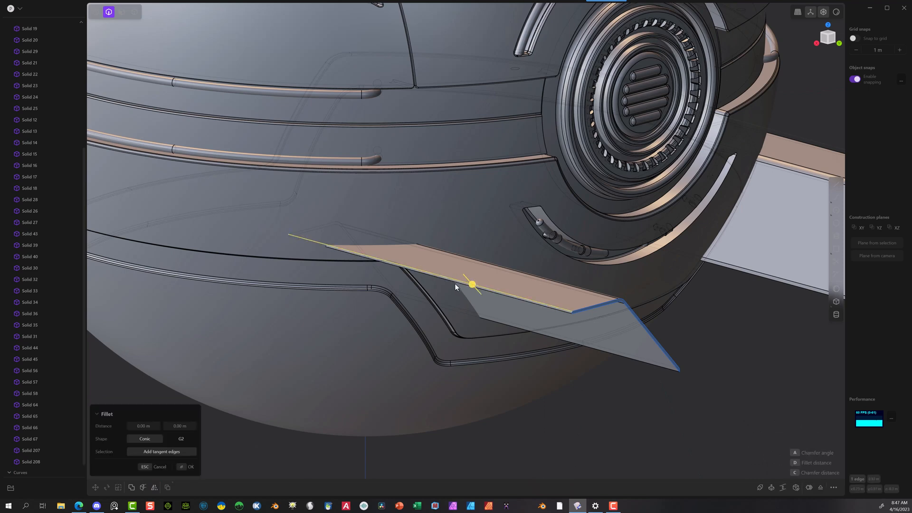
pyautogui.click(455, 285)
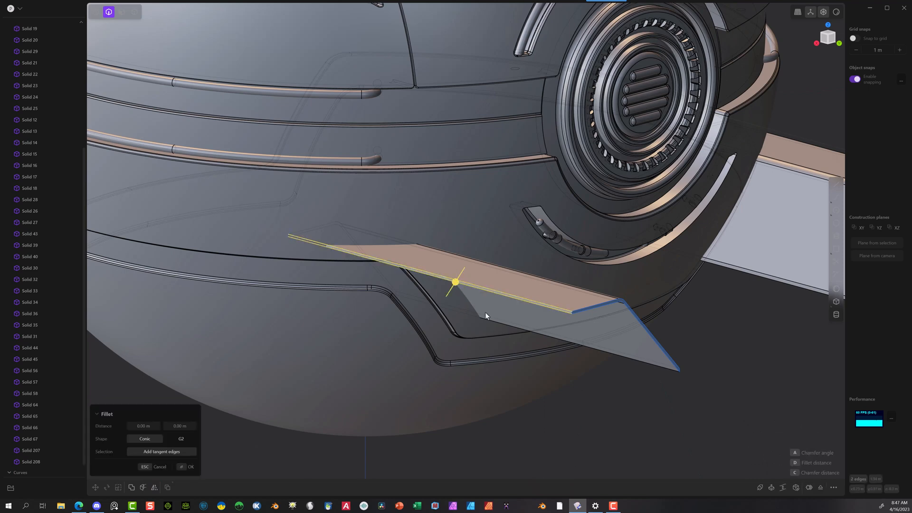
pyautogui.click(612, 353)
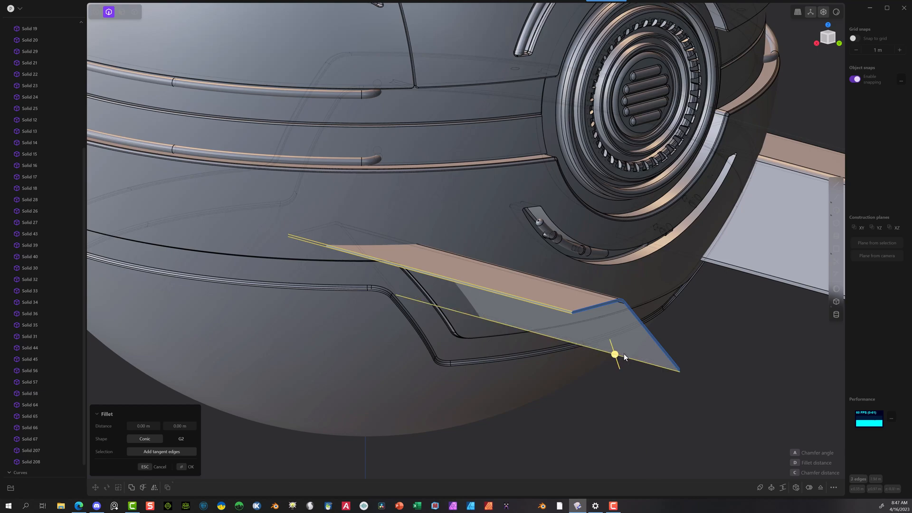
pyautogui.moveTo(682, 362); pyautogui.dragTo(466, 353, button='middle')
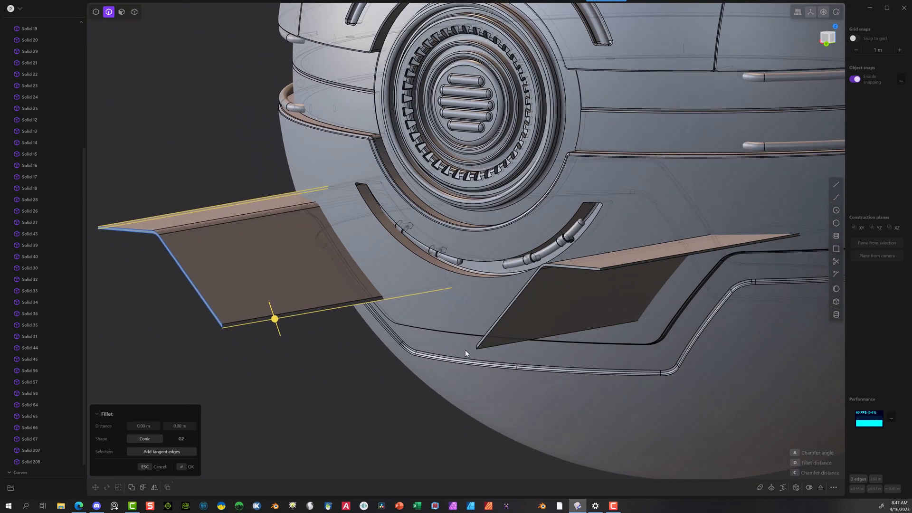
pyautogui.click(344, 303)
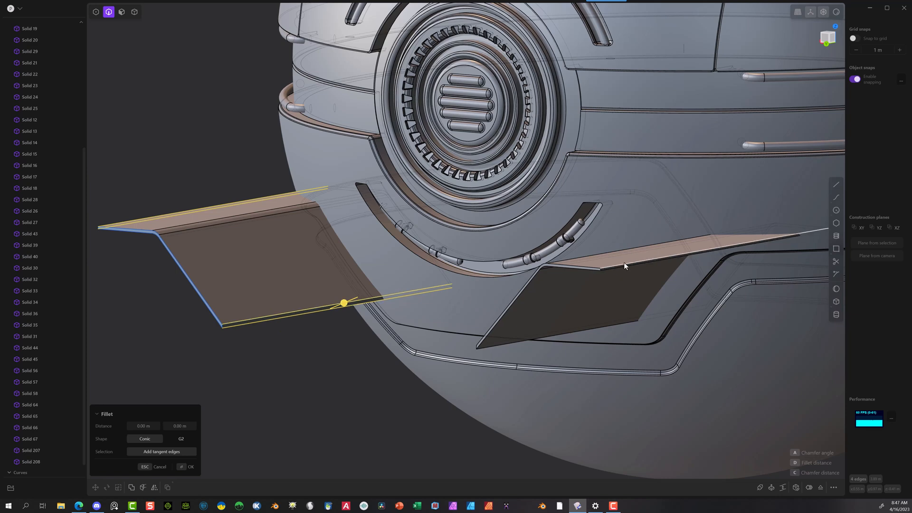
pyautogui.click(623, 265)
pyautogui.click(607, 272)
pyautogui.scroll(5, 509, 350)
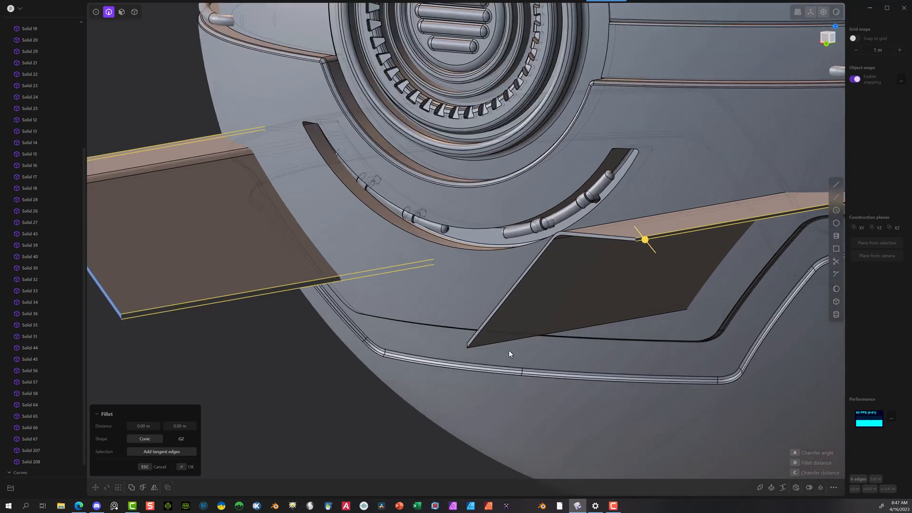
pyautogui.click(601, 321)
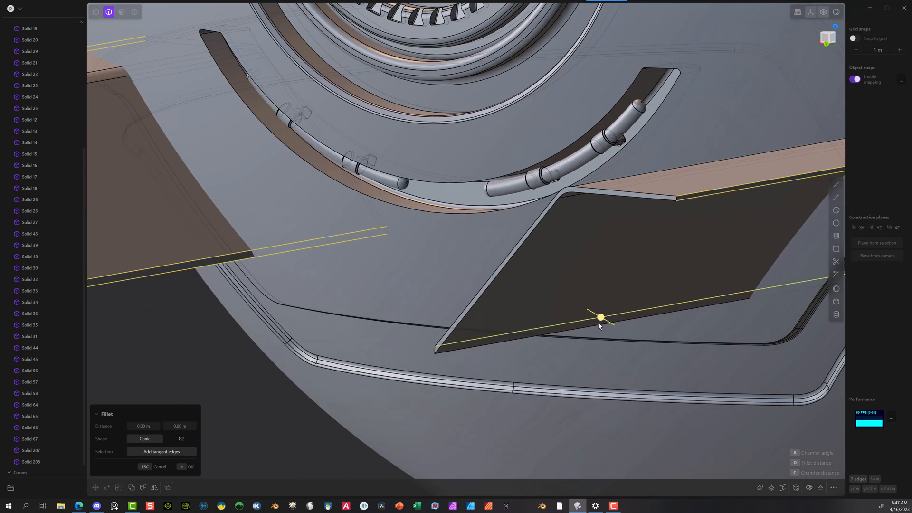
pyautogui.scroll(-2, 438, 344)
pyautogui.scroll(-3, 438, 346)
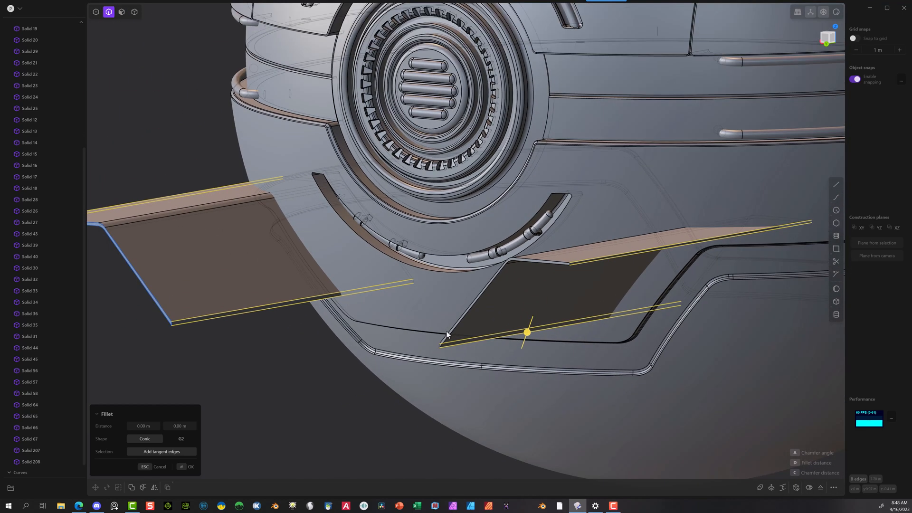
pyautogui.scroll(4, 529, 328)
pyautogui.scroll(3, 535, 331)
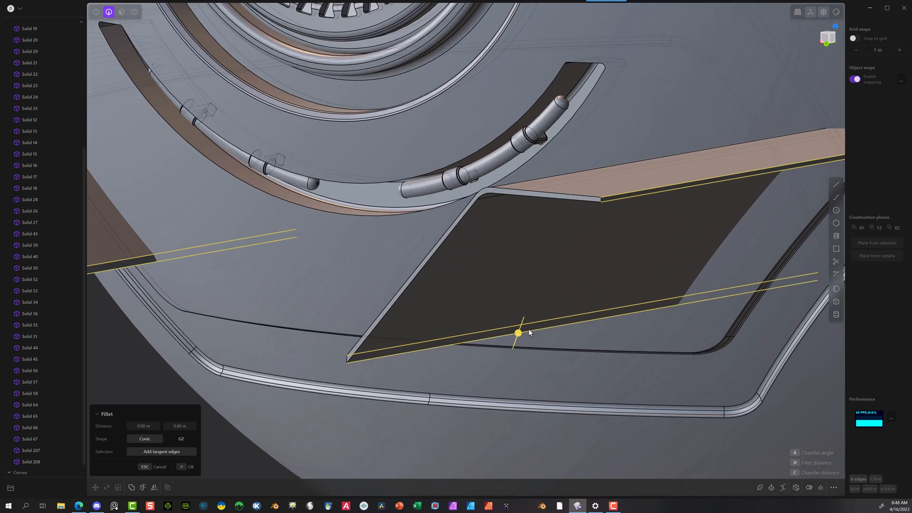
pyautogui.moveTo(519, 334); pyautogui.dragTo(521, 336)
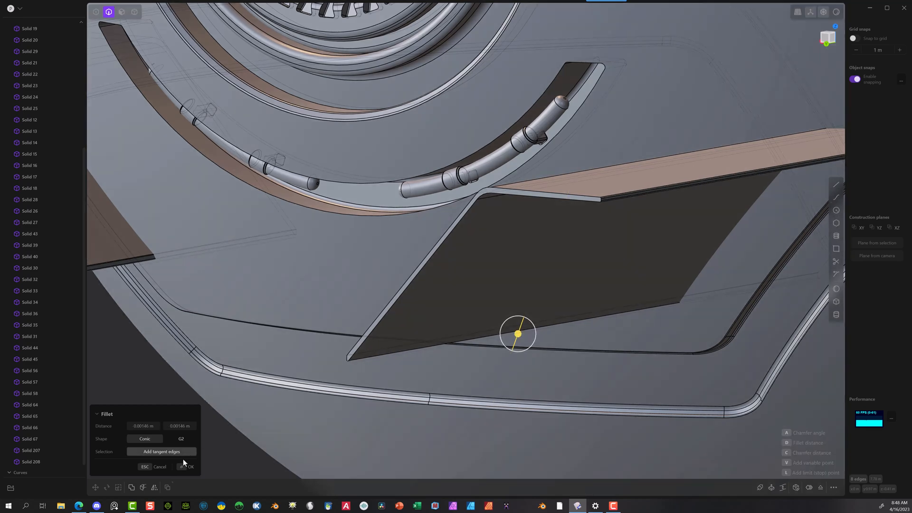
pyautogui.click(186, 467)
pyautogui.scroll(-8, 356, 339)
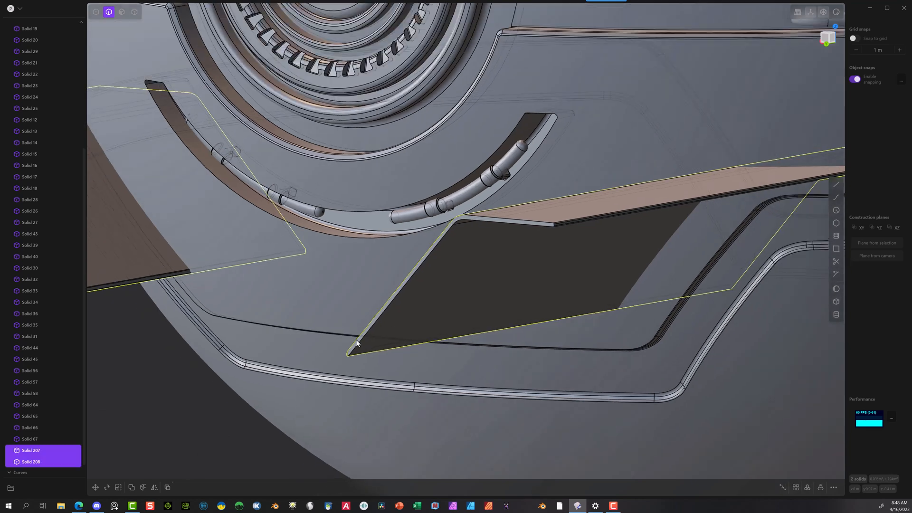
# Step: Move the two bent solids together about 0.043 m outward from the sphere along Y, and clear the selection
pyautogui.click(266, 360)
pyautogui.click(134, 12)
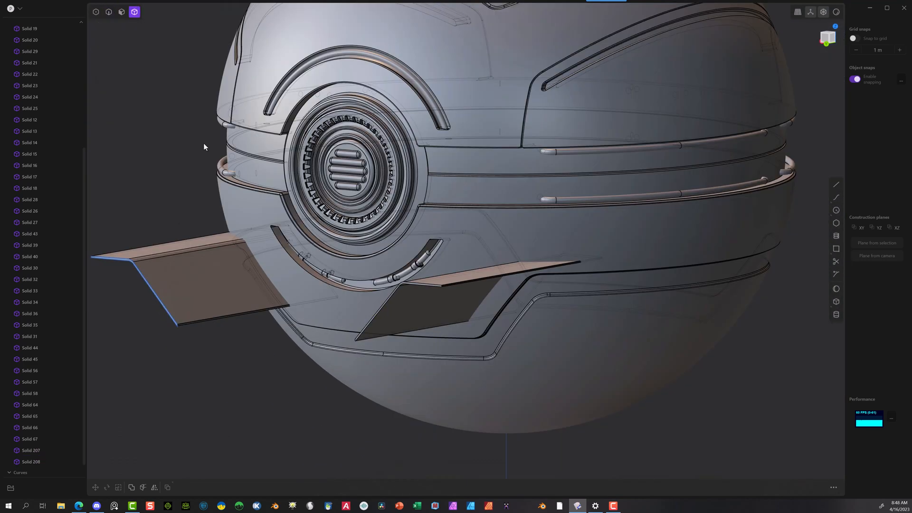
pyautogui.click(183, 259)
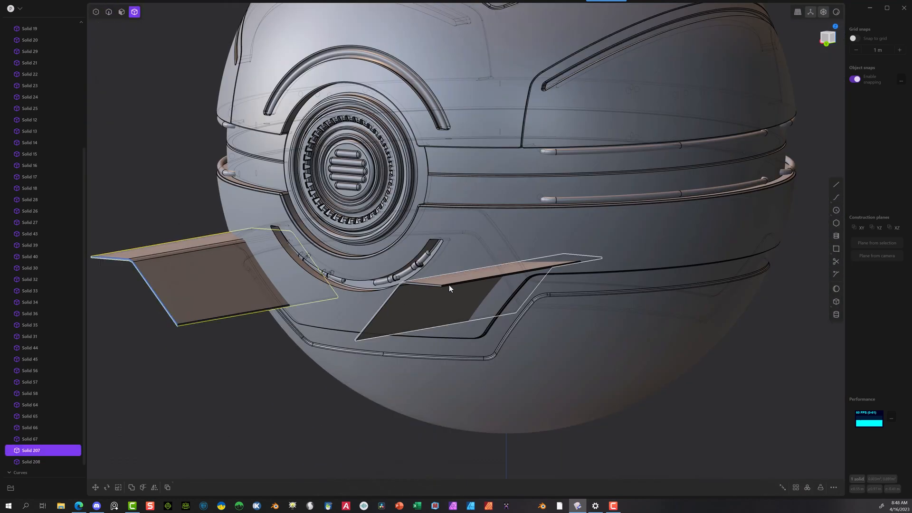
pyautogui.click(449, 284)
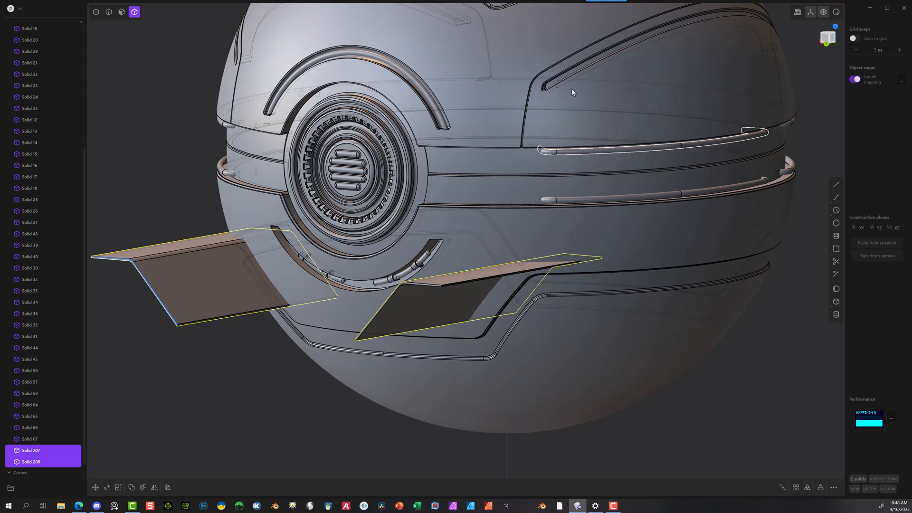
pyautogui.click(834, 26)
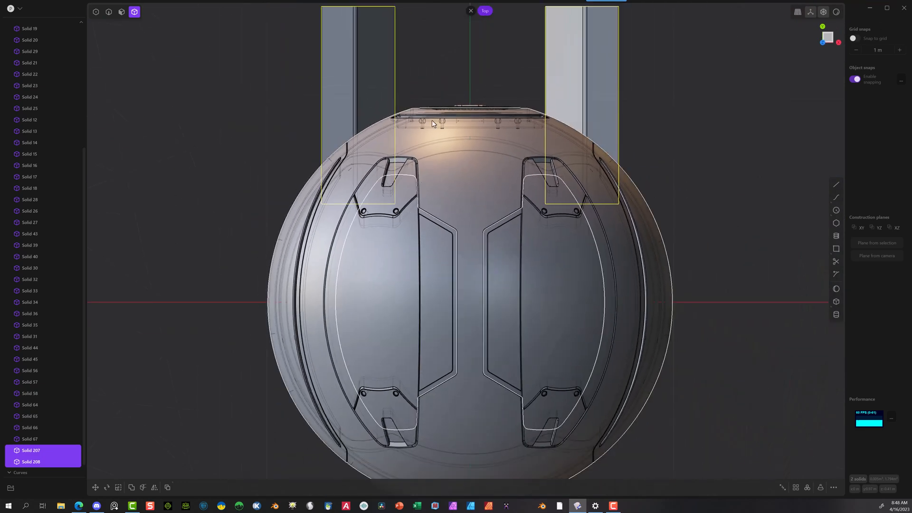
pyautogui.press('g')
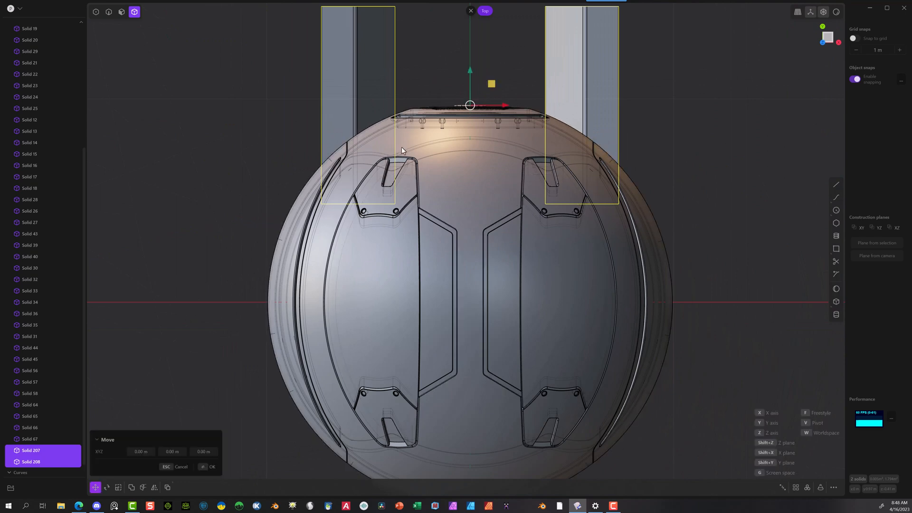
pyautogui.moveTo(471, 74); pyautogui.dragTo(456, 38)
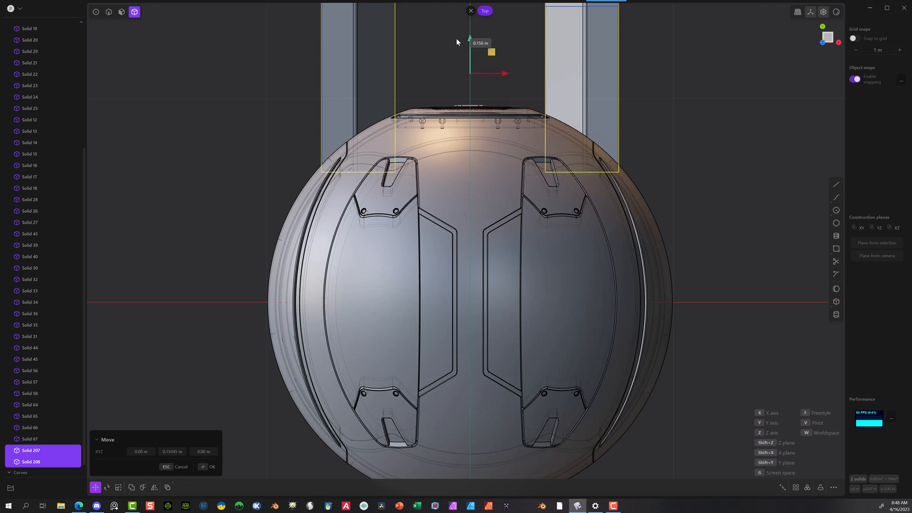
pyautogui.moveTo(383, 69); pyautogui.dragTo(283, 241, button='middle')
pyautogui.scroll(2, 280, 239)
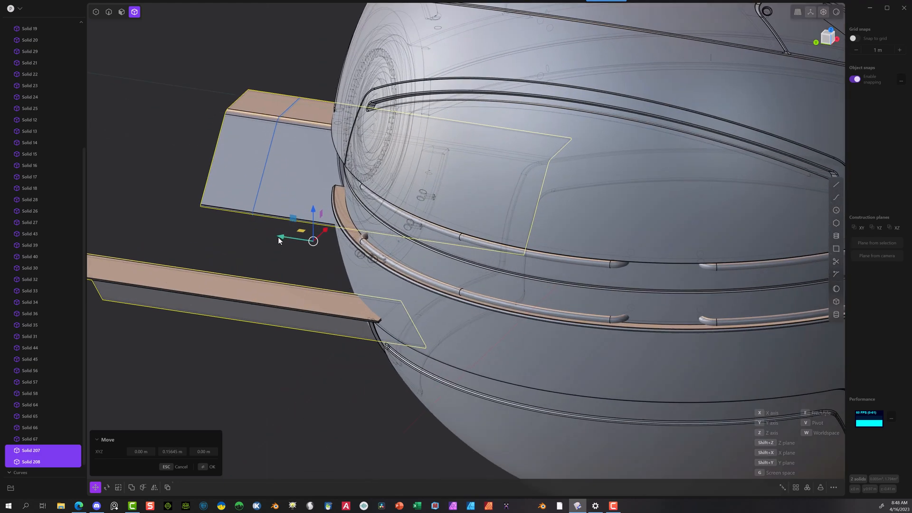
pyautogui.moveTo(279, 238); pyautogui.dragTo(300, 233)
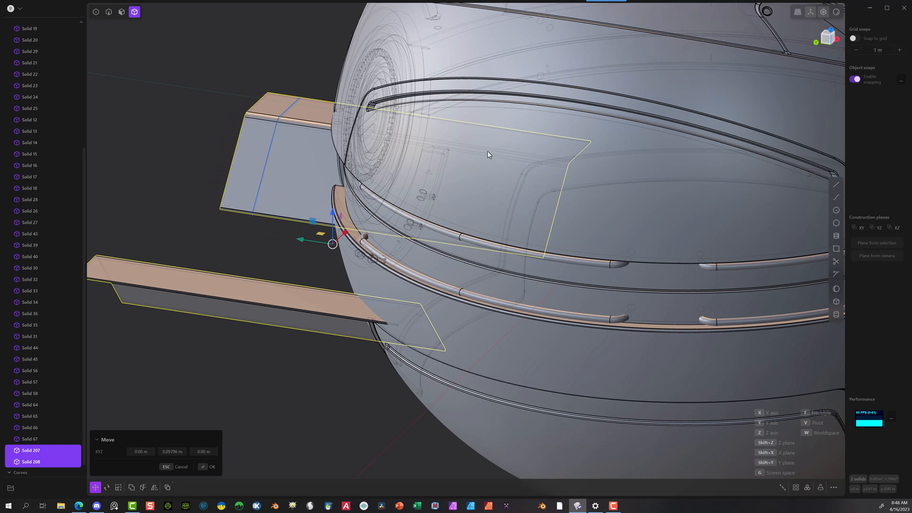
pyautogui.moveTo(488, 150); pyautogui.dragTo(381, 205, button='middle')
pyautogui.moveTo(341, 221); pyautogui.dragTo(346, 223)
pyautogui.moveTo(346, 223); pyautogui.dragTo(317, 308, button='middle')
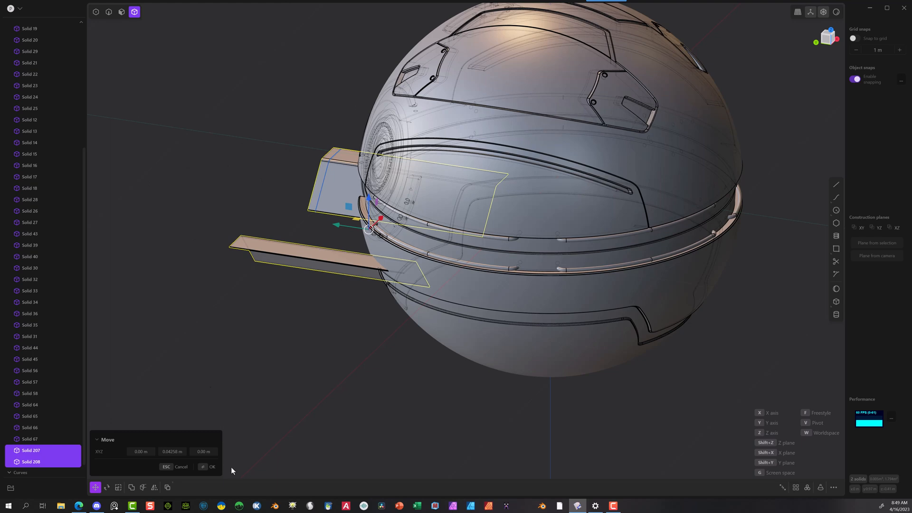
pyautogui.click(210, 467)
pyautogui.scroll(-3, 250, 364)
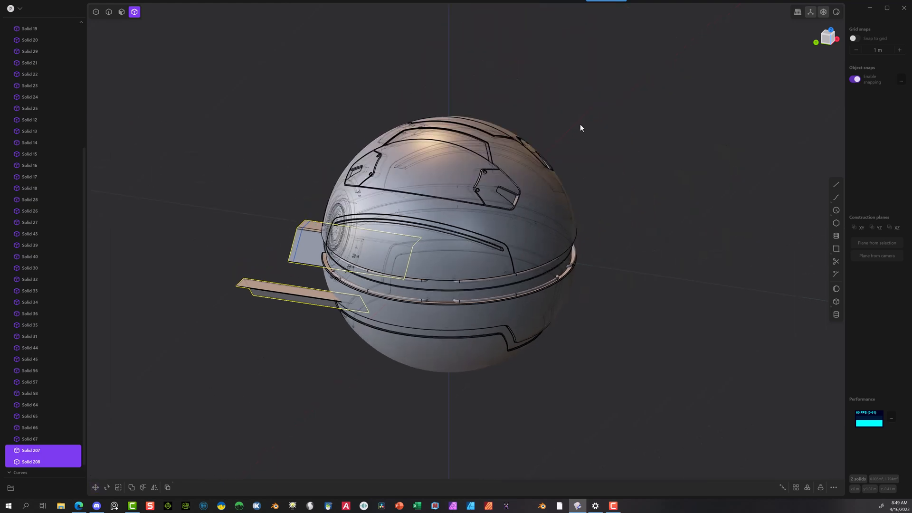
pyautogui.click(589, 133)
# Step: Delete the plain spare sphere that lies apart from the detailed sphere along the Y axis
pyautogui.scroll(1, 789, 39)
pyautogui.click(830, 30)
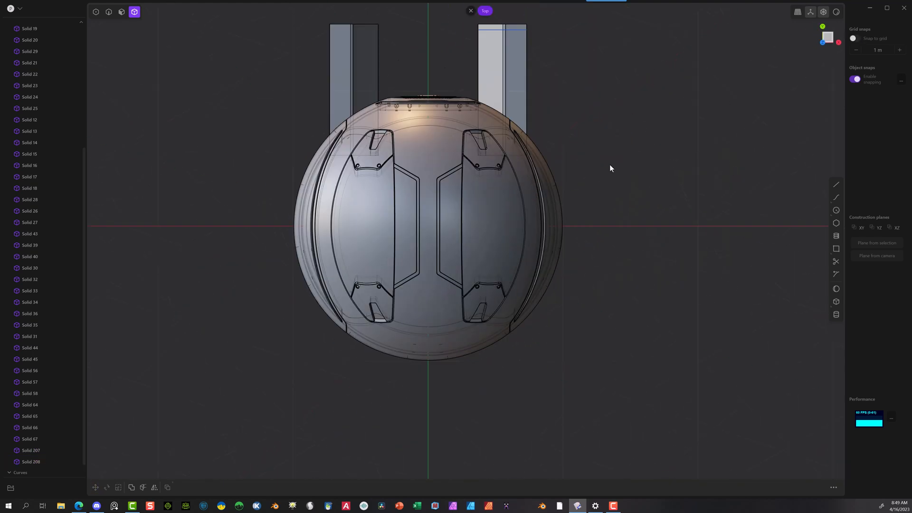
pyautogui.scroll(-5, 618, 189)
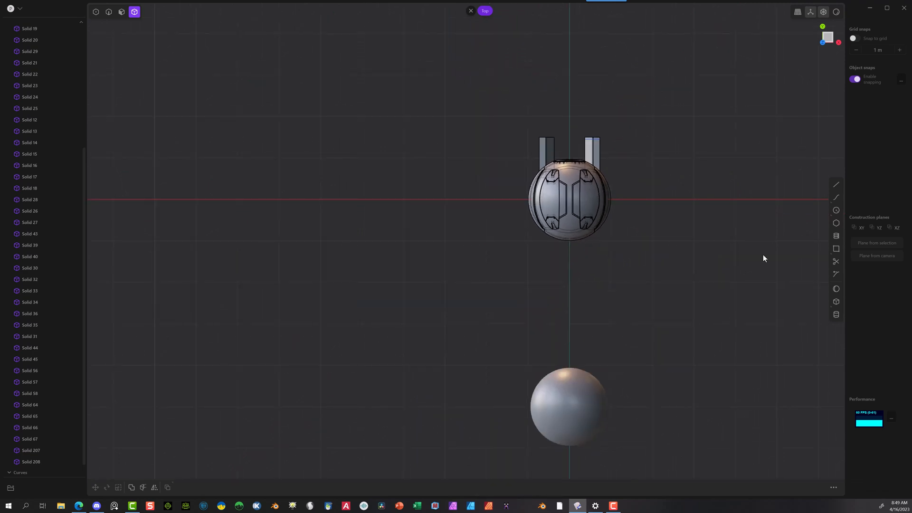
pyautogui.click(580, 385)
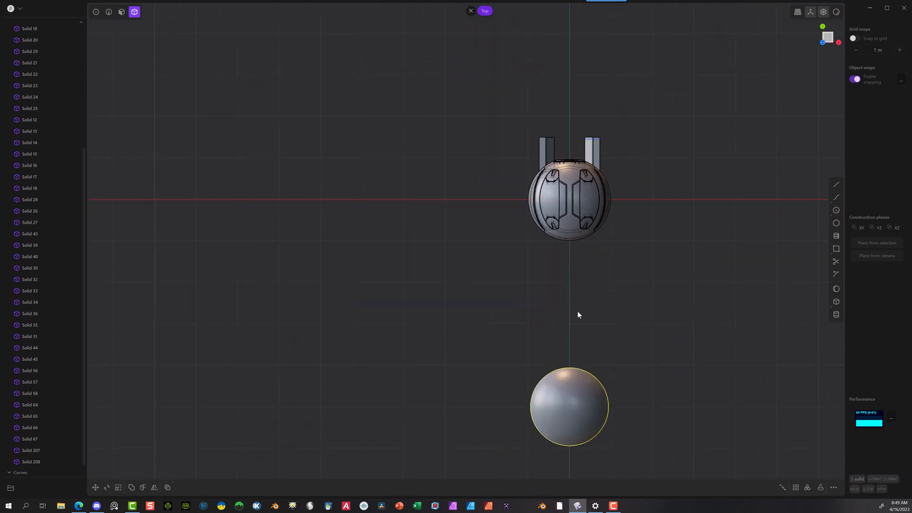
pyautogui.click(568, 334)
pyautogui.click(570, 390)
pyautogui.press('Delete')
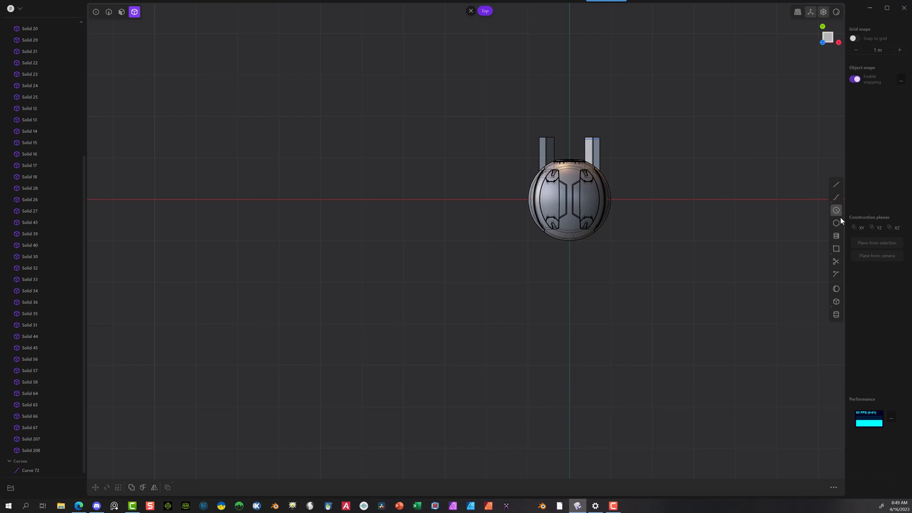
# Step: Turn on grid snapping and create a plain sphere slightly under 1 m in radius on the X axis, 8 m from the detailed sphere
pyautogui.click(835, 288)
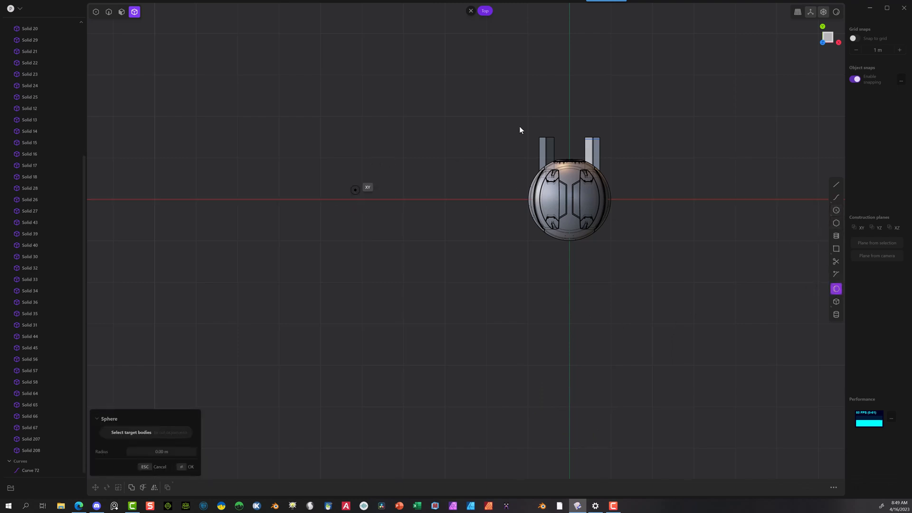
pyautogui.click(853, 40)
pyautogui.press('Escape')
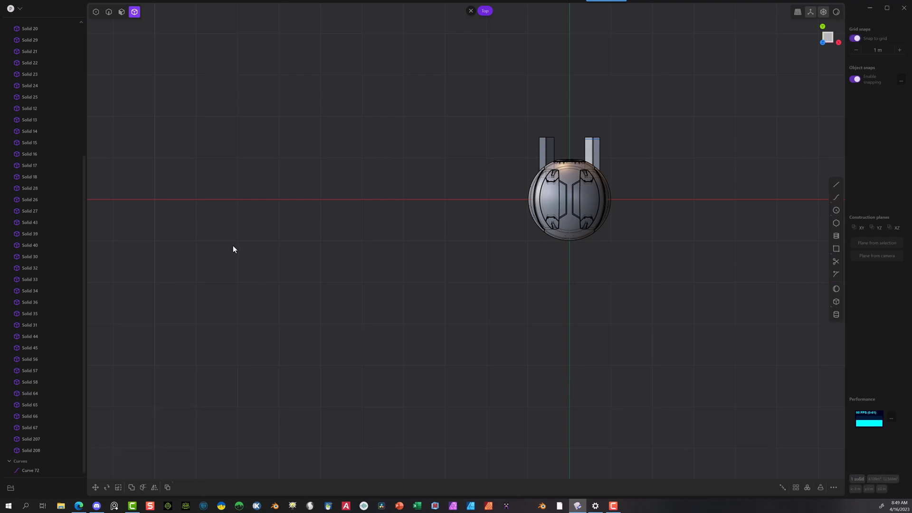
pyautogui.click(835, 287)
pyautogui.click(243, 202)
pyautogui.click(273, 196)
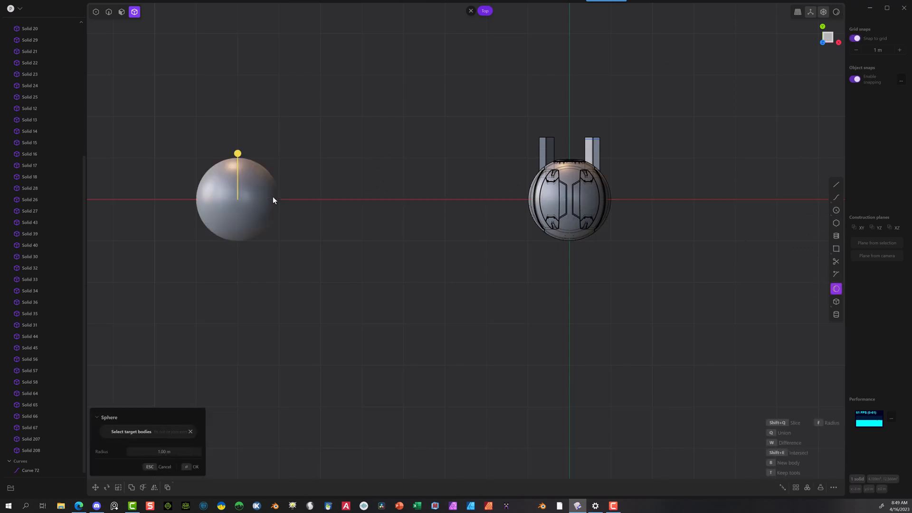
pyautogui.click(185, 452)
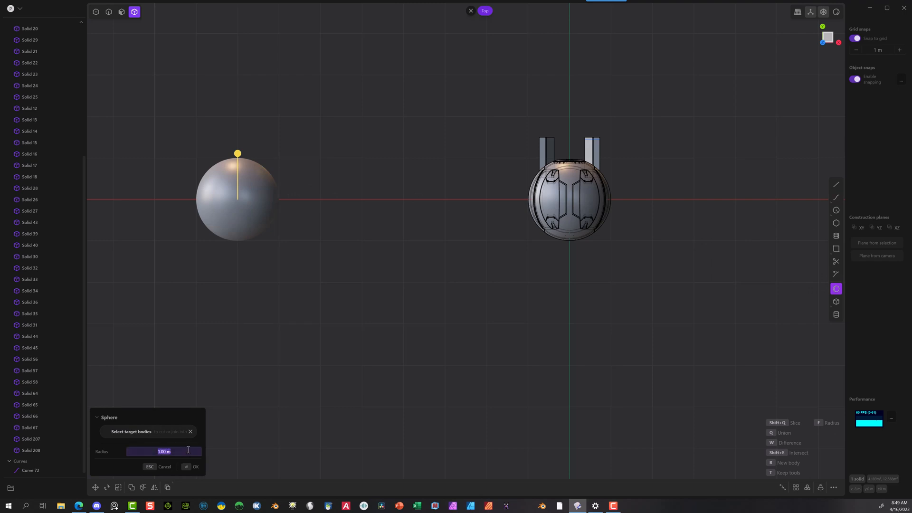
pyautogui.write('8')
pyautogui.click(185, 466)
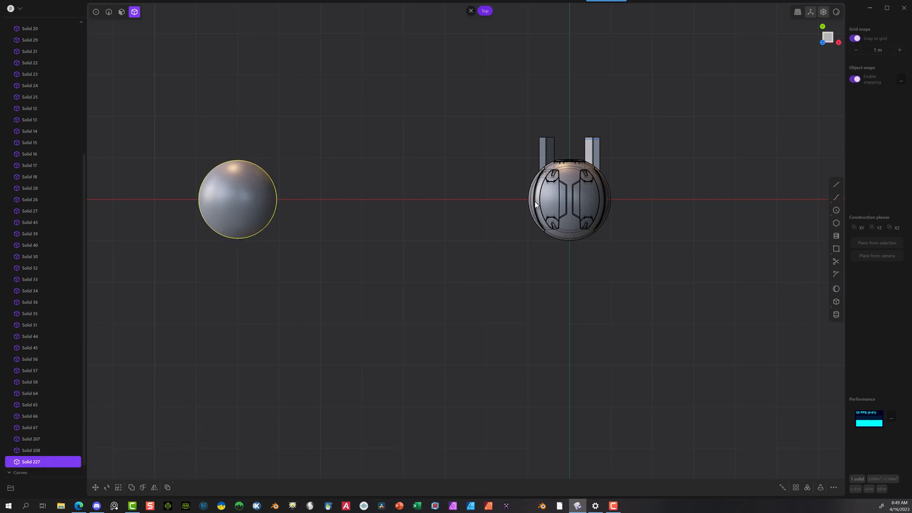
# Step: Move the new plain sphere 8 m along X to the detailed sphere's centre, and clear the selection
pyautogui.press('g')
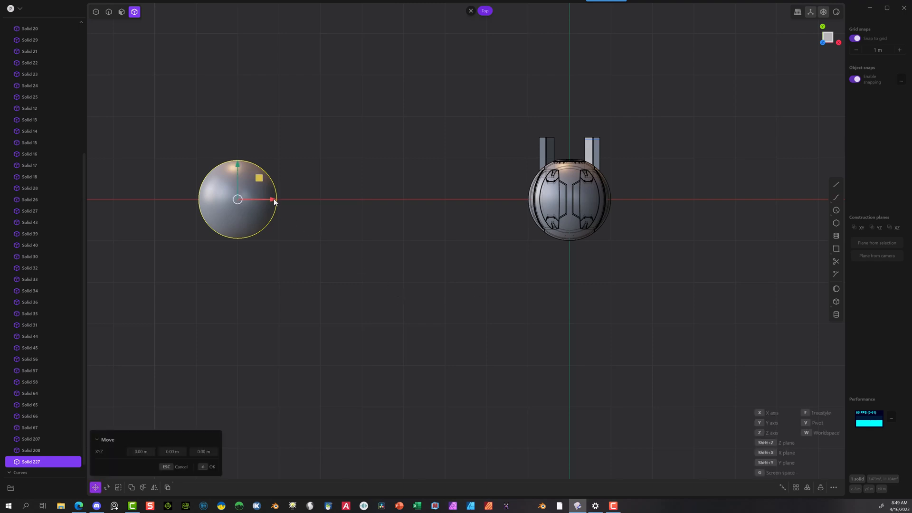
pyautogui.moveTo(277, 199); pyautogui.dragTo(591, 195)
pyautogui.scroll(5, 541, 147)
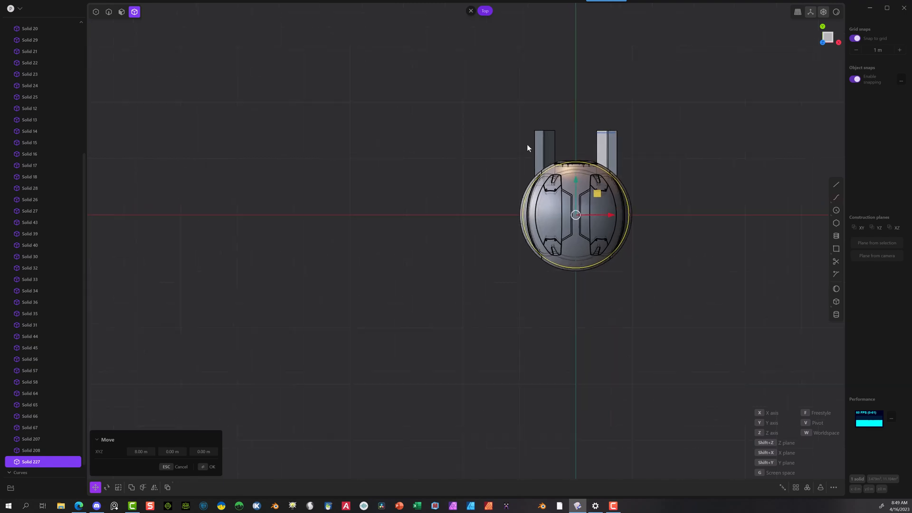
pyautogui.scroll(5, 578, 152)
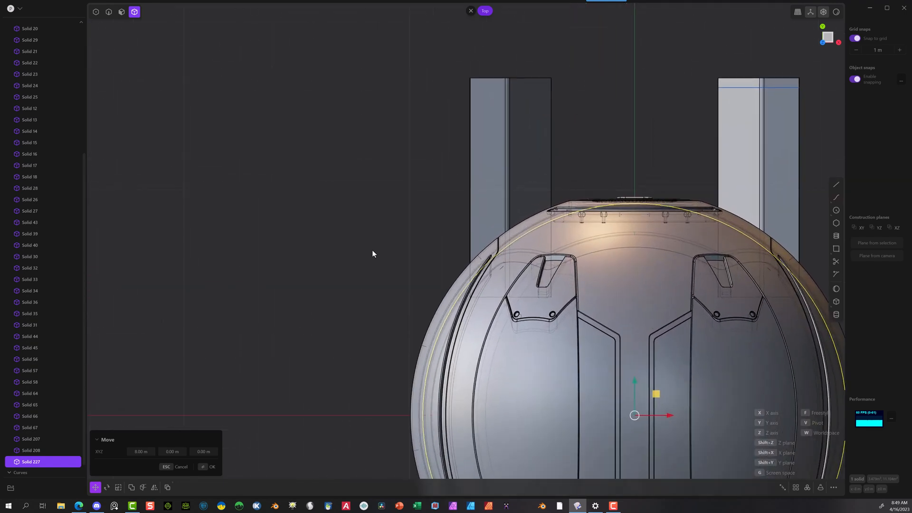
pyautogui.click(205, 468)
pyautogui.click(354, 272)
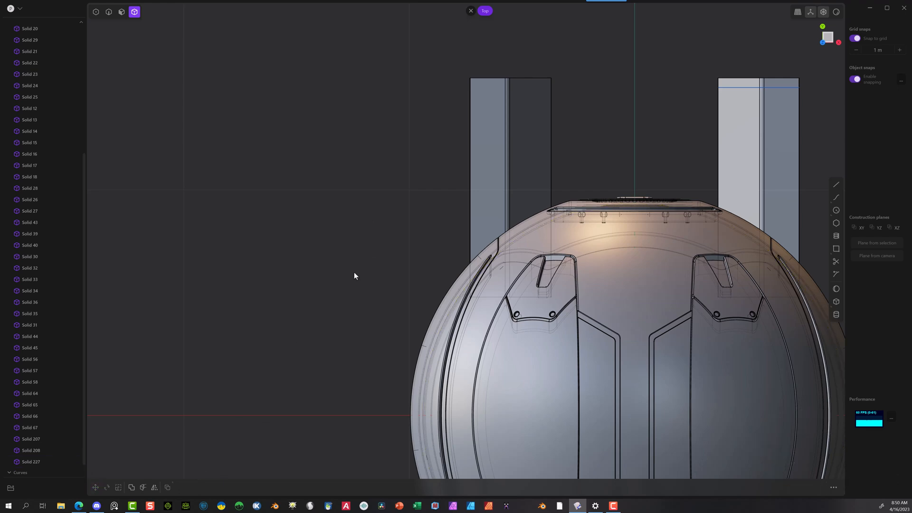
# Step: Hide the detailed lower-half shell of the sphere so the plain inner sphere and both bent solids are accessible
pyautogui.click(528, 134)
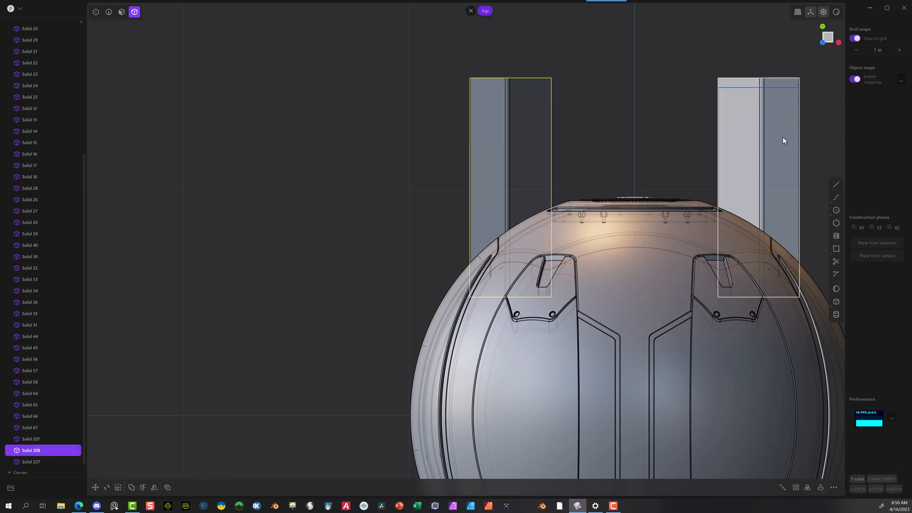
pyautogui.moveTo(257, 275); pyautogui.dragTo(389, 224, button='middle')
pyautogui.click(561, 286)
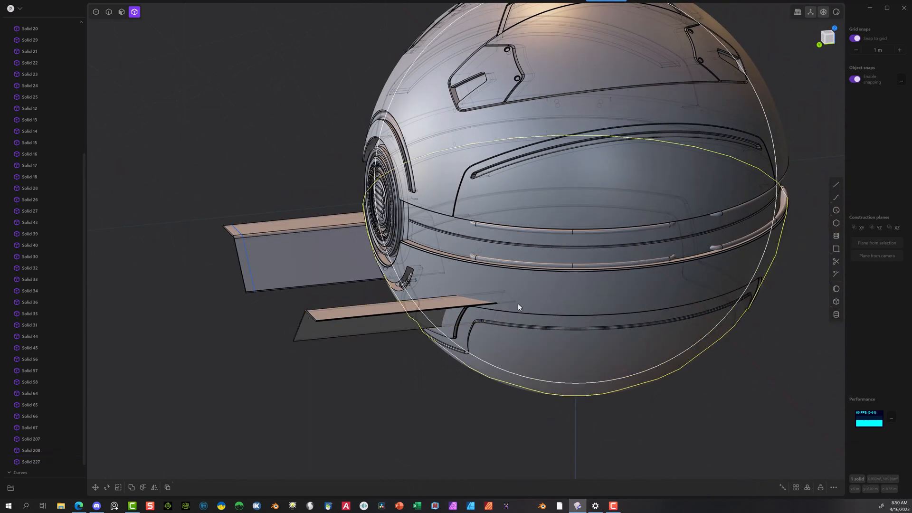
pyautogui.press('Delete')
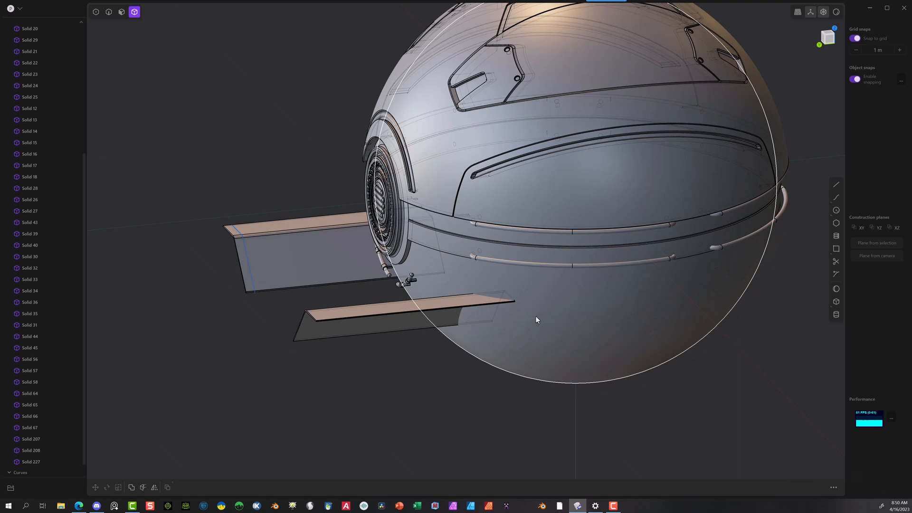
# Step: Subtract the plain inner sphere from the bent solid without the profile curve, keeping the sphere as a tool
pyautogui.click(371, 313)
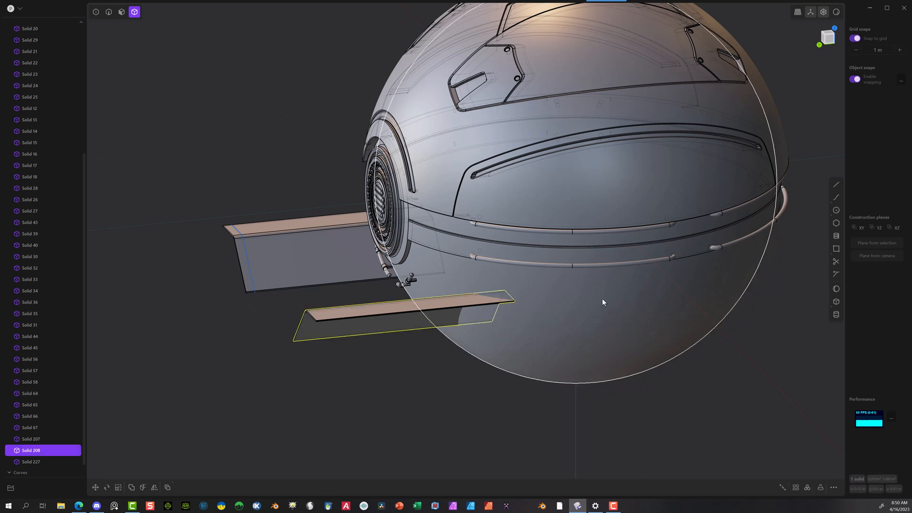
pyautogui.keyDown('shift'); pyautogui.click(602, 302); pyautogui.keyUp('shift')
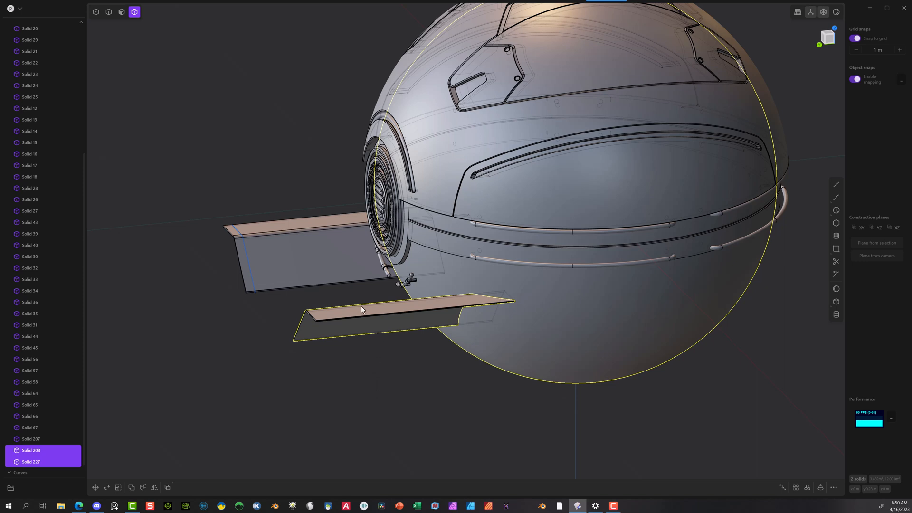
pyautogui.press('b')
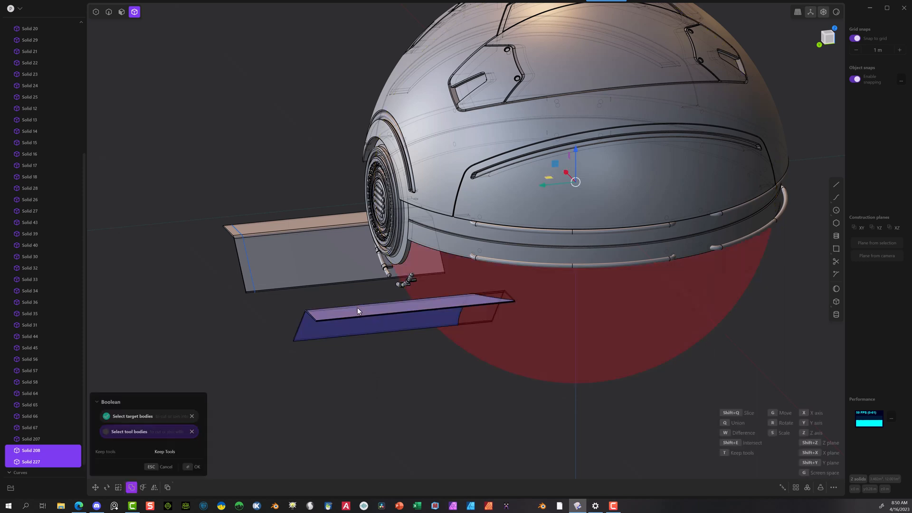
pyautogui.click(194, 467)
# Step: Subtract the plain inner sphere from the bent solid carrying the profile curve, without keeping the sphere
pyautogui.click(332, 258)
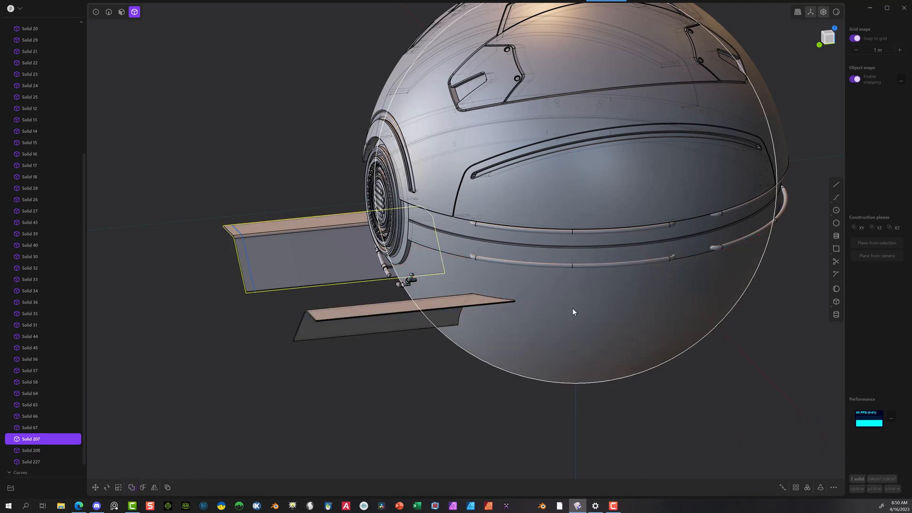
pyautogui.keyDown('shift'); pyautogui.click(573, 309); pyautogui.keyUp('shift')
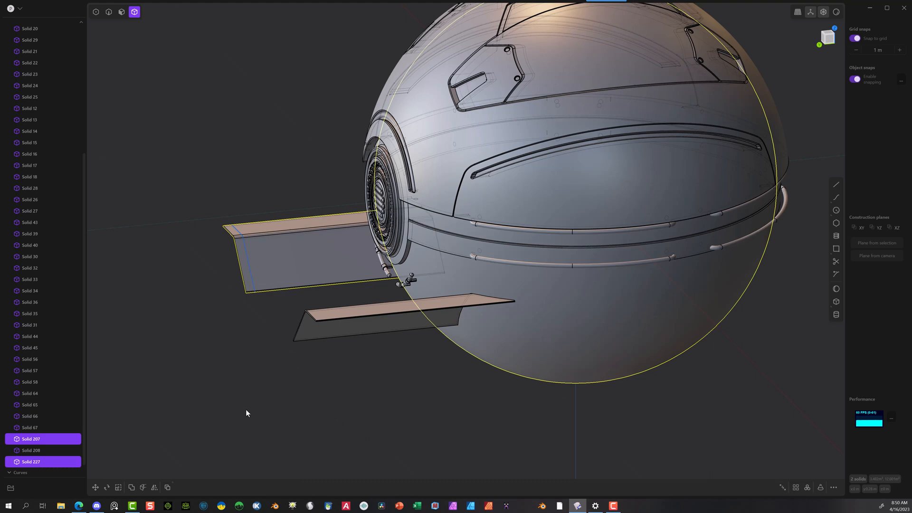
pyautogui.hotkey('shift', 'b')
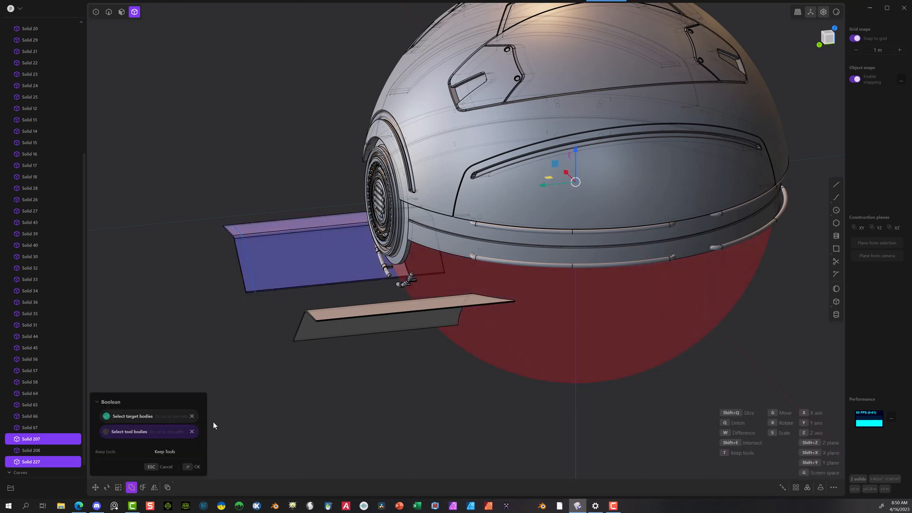
pyautogui.click(190, 470)
# Step: Create a plain sphere with a 1 m radius on the X axis, 5 m from the detailed sphere's centre
pyautogui.moveTo(234, 451); pyautogui.dragTo(563, 127, button='middle')
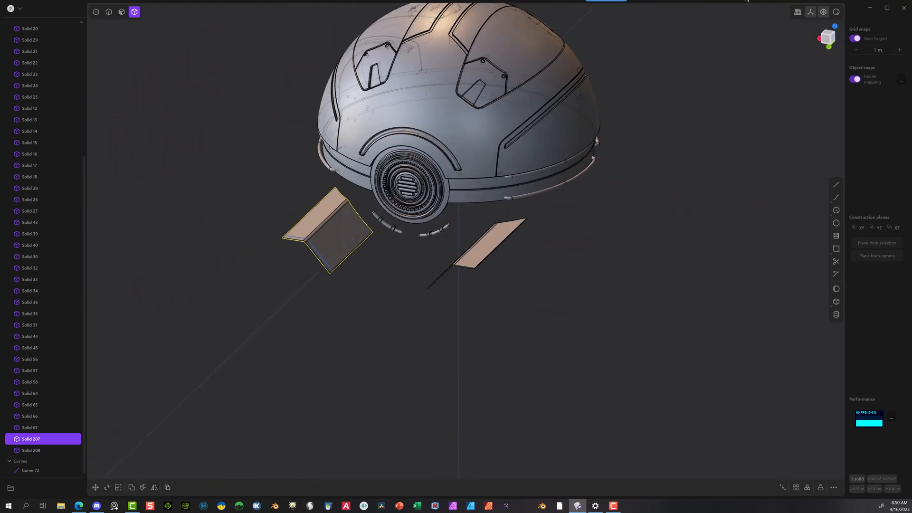
pyautogui.click(834, 26)
pyautogui.scroll(-2, 783, 38)
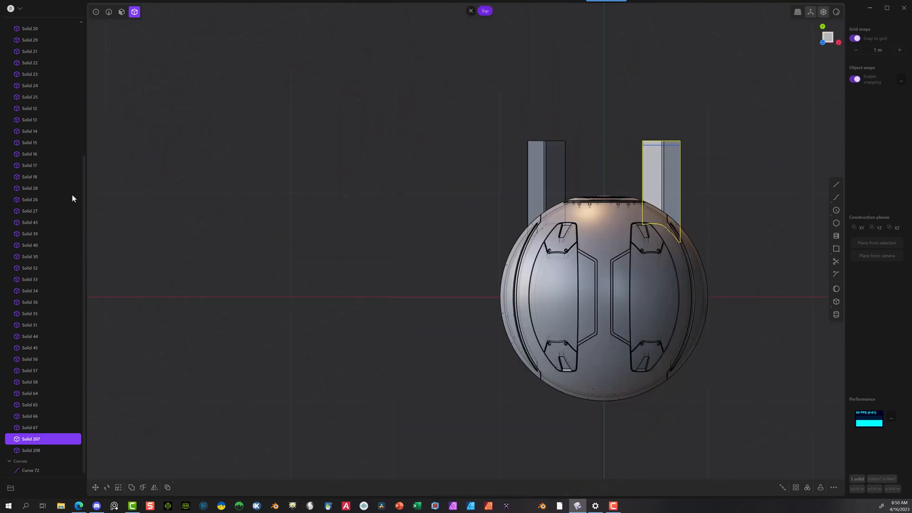
pyautogui.scroll(-2, 204, 213)
pyautogui.scroll(-2, 247, 257)
pyautogui.click(836, 289)
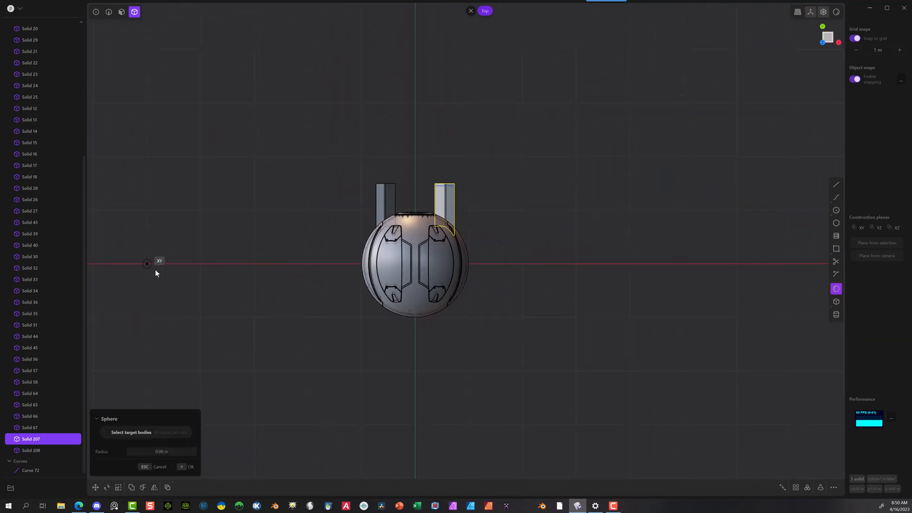
pyautogui.click(153, 268)
pyautogui.click(201, 269)
pyautogui.click(196, 466)
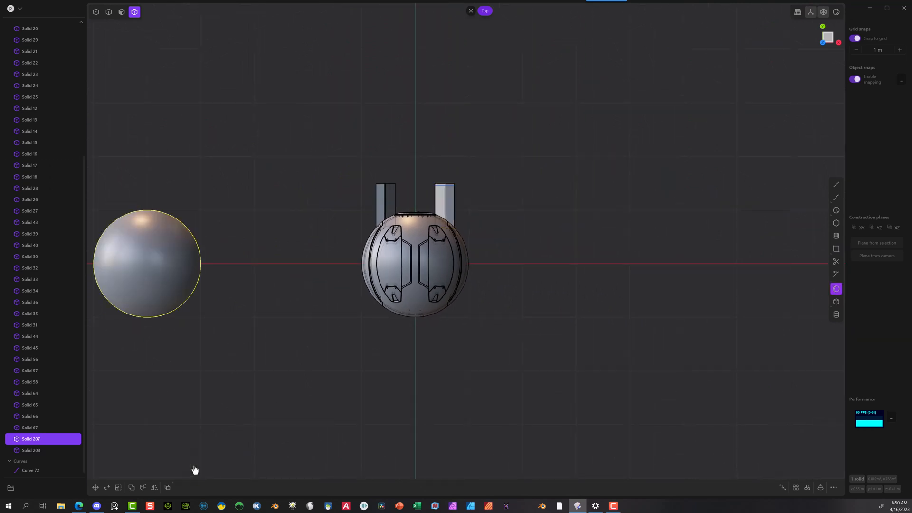
# Step: Move the new plain sphere 5 m along X onto the detailed sphere's centre
pyautogui.press('g')
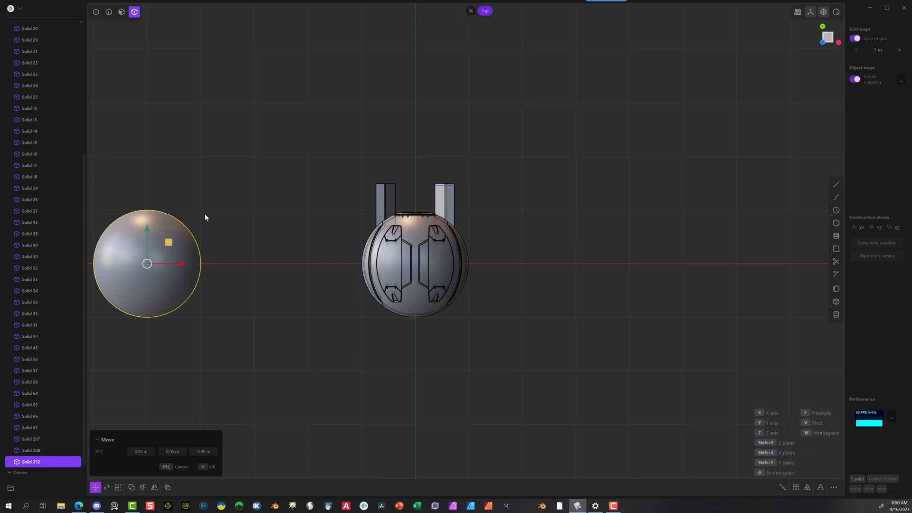
pyautogui.moveTo(181, 263); pyautogui.dragTo(437, 253)
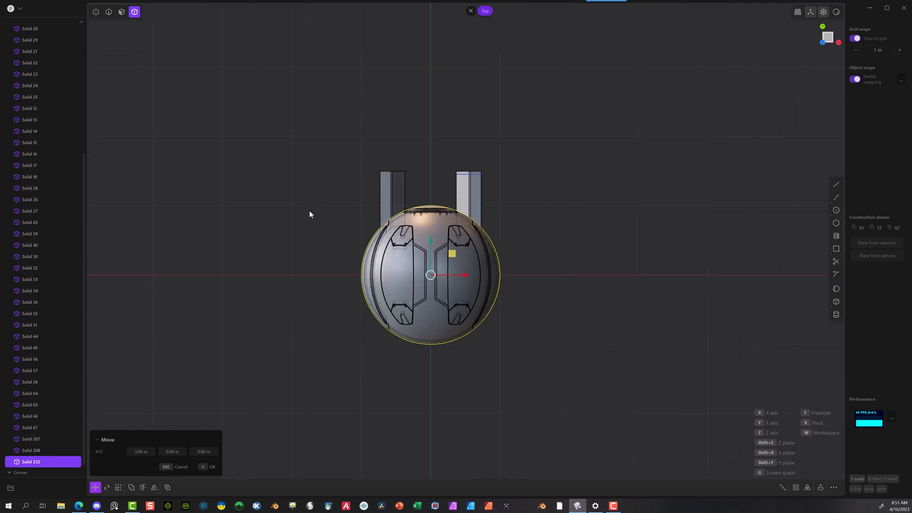
pyautogui.scroll(5, 310, 210)
pyautogui.moveTo(349, 260); pyautogui.dragTo(462, 209, button='middle')
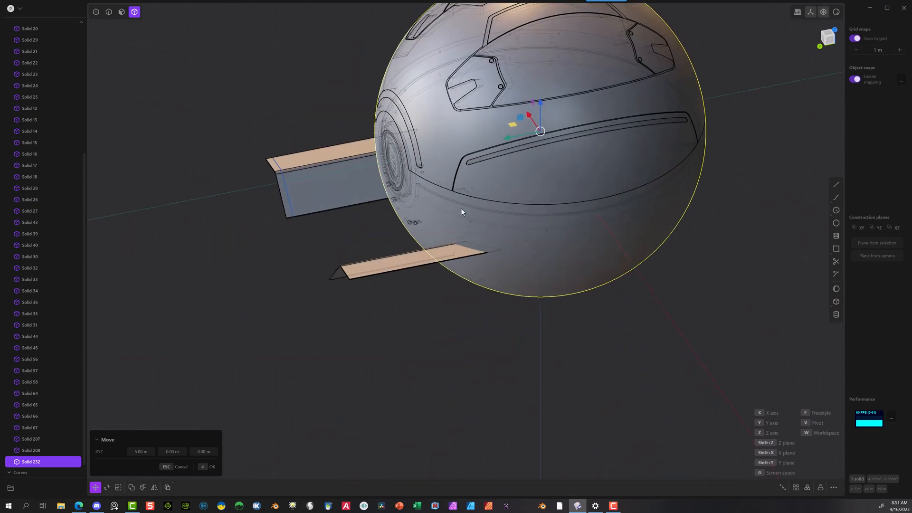
pyautogui.click(207, 462)
# Step: Slice the bent solid without the profile curve with the plain sphere, keeping the sphere
pyautogui.click(346, 287)
pyautogui.click(372, 263)
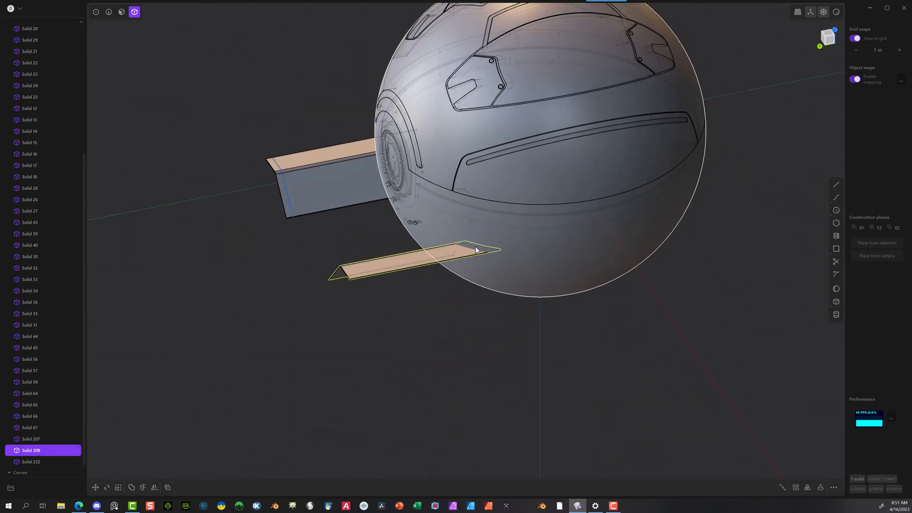
pyautogui.click(528, 265)
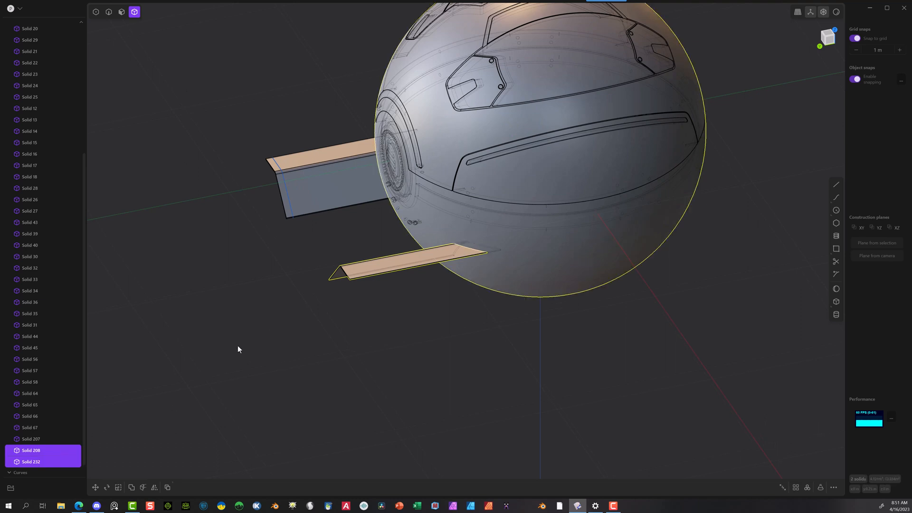
pyautogui.hotkey('shift', 'd')
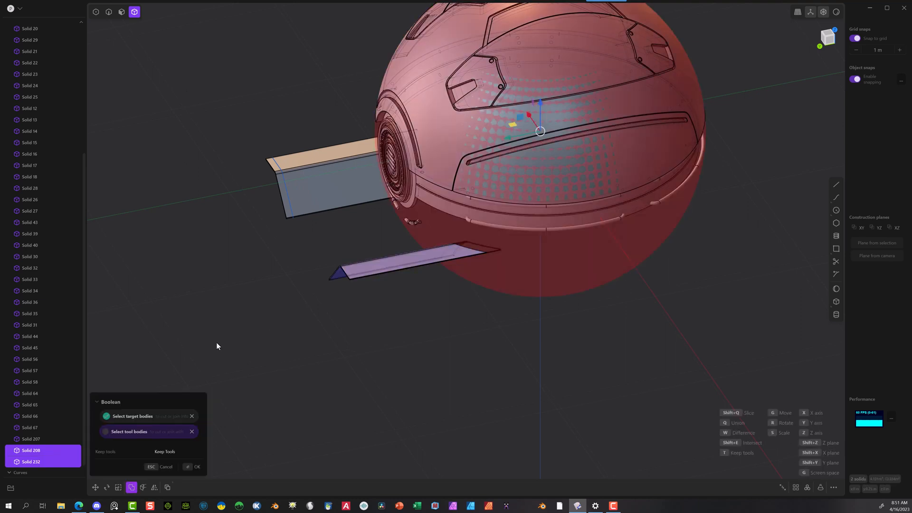
pyautogui.press('q')
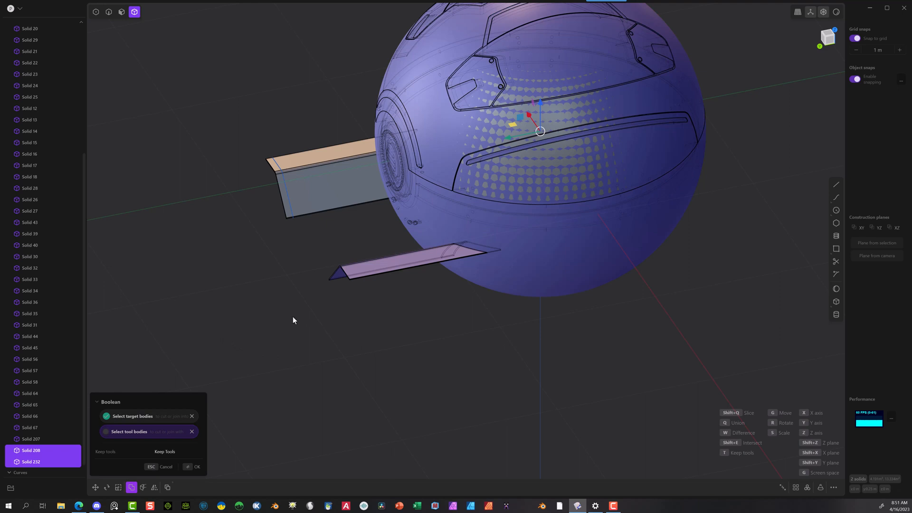
pyautogui.click(191, 467)
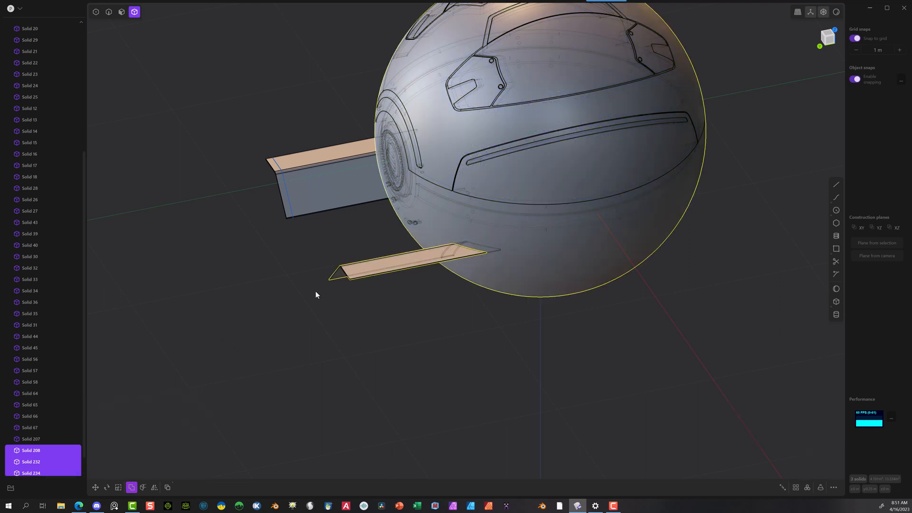
# Step: Slice the bent solid carrying the profile curve with the same plain sphere, keeping the sphere
pyautogui.click(352, 203)
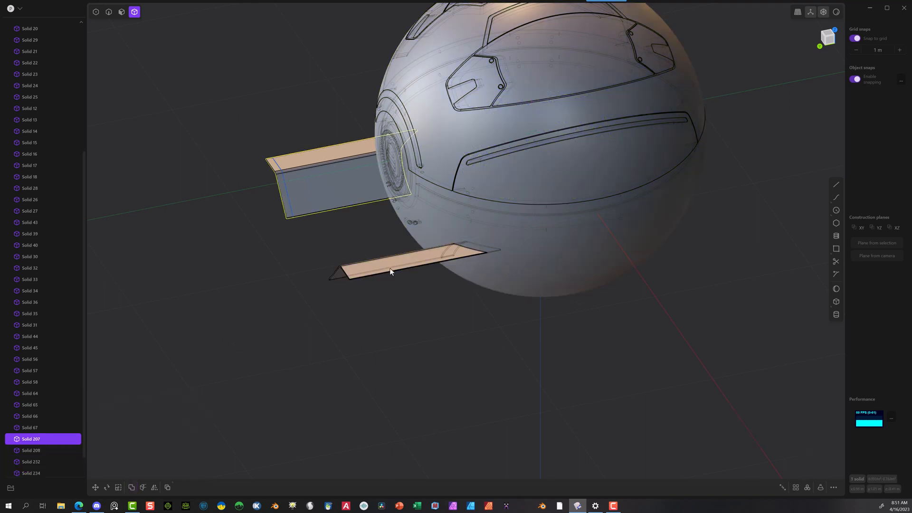
pyautogui.click(561, 268)
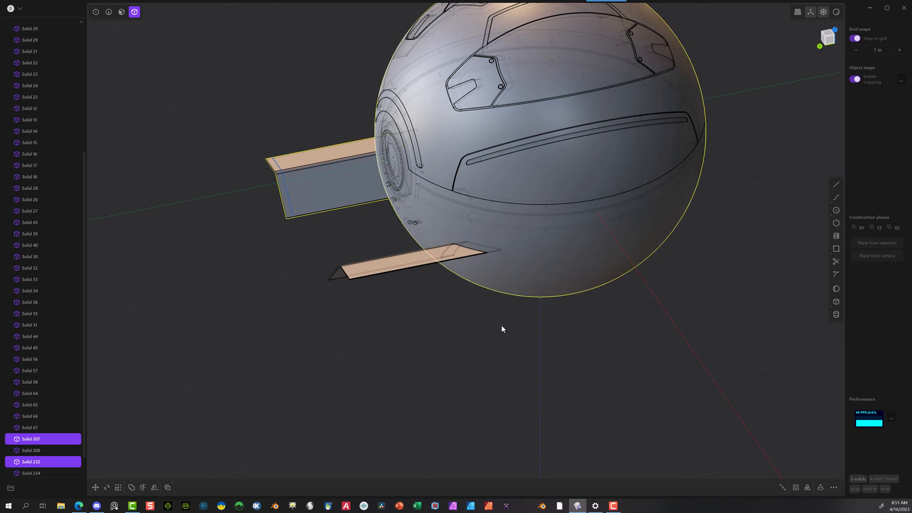
pyautogui.press('q')
pyautogui.press('q')
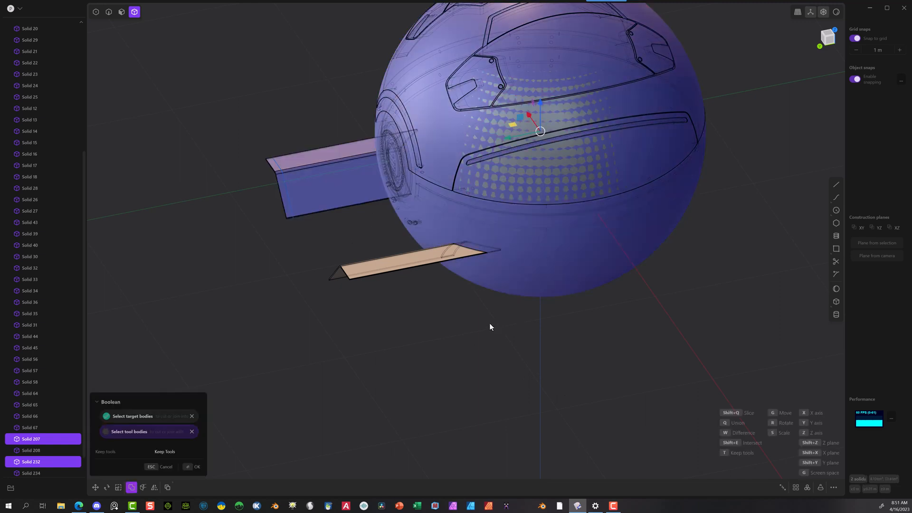
pyautogui.click(193, 466)
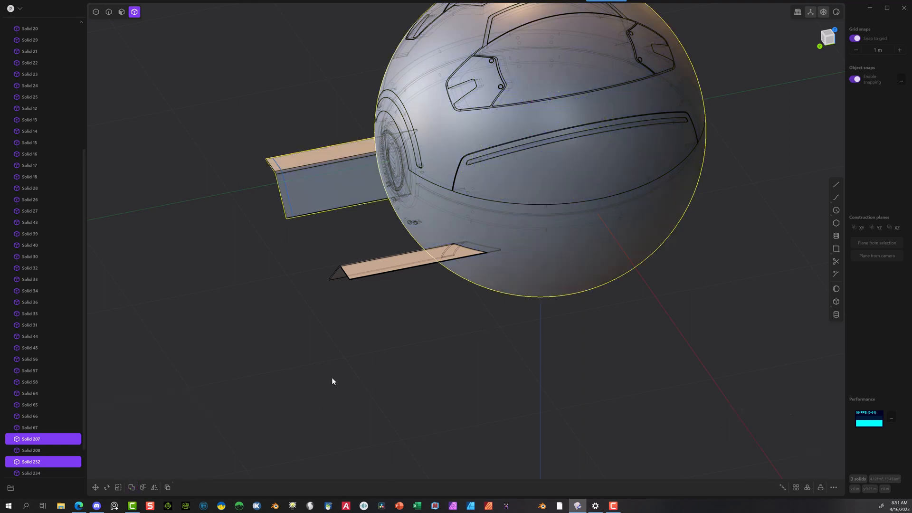
# Step: Delete the outer portions of both sliced bent solids and the plain sphere, keeping only the thin curved inner pieces
pyautogui.click(332, 377)
pyautogui.click(317, 205)
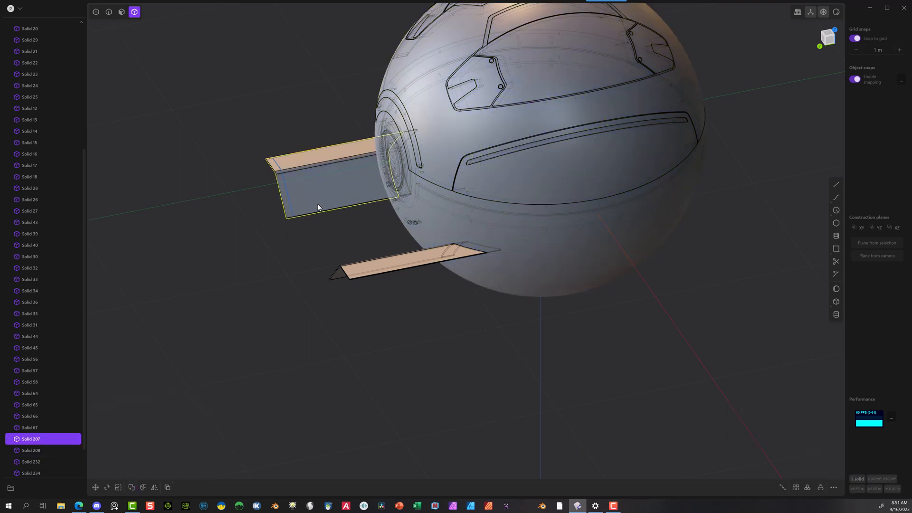
pyautogui.press('Delete')
pyautogui.click(389, 273)
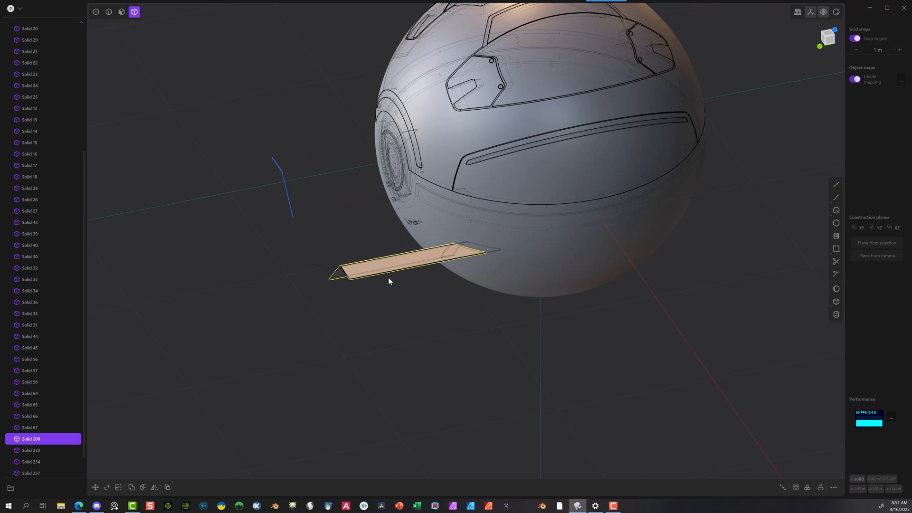
pyautogui.press('Delete')
pyautogui.click(563, 252)
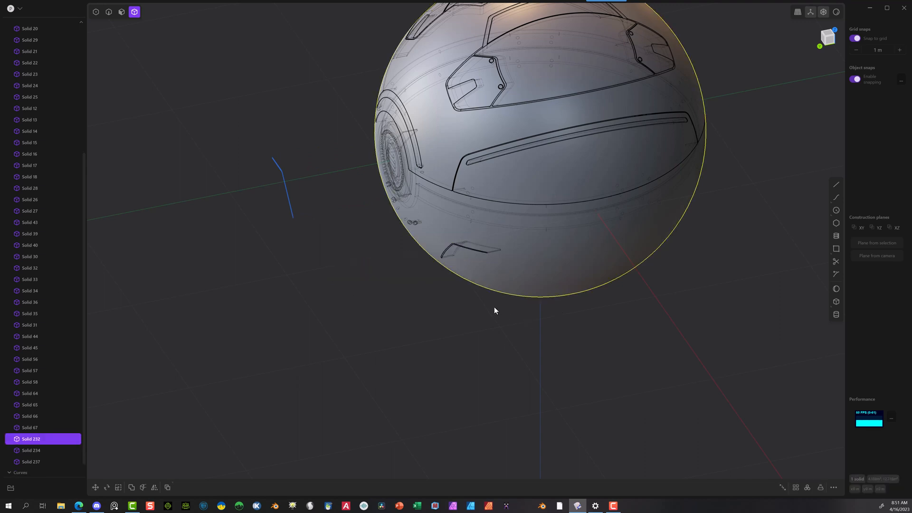
pyautogui.press('Delete')
# Step: Make the hidden detailed lower-half shell of the sphere visible again around the two curved pieces
pyautogui.moveTo(492, 293); pyautogui.dragTo(577, 251, button='middle')
pyautogui.scroll(5, 562, 267)
pyautogui.scroll(-2, 521, 286)
pyautogui.scroll(-5, 521, 295)
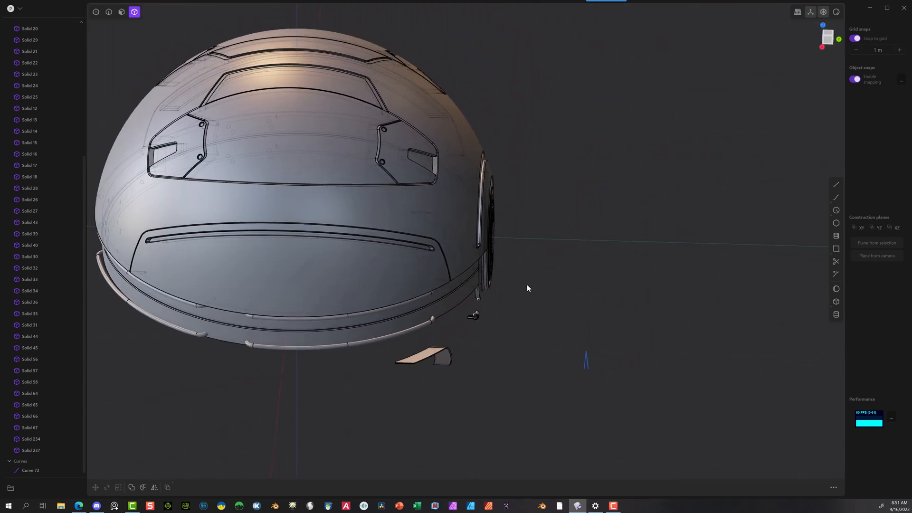
pyautogui.moveTo(527, 287); pyautogui.dragTo(158, 246, button='middle')
pyautogui.scroll(-5, 130, 118)
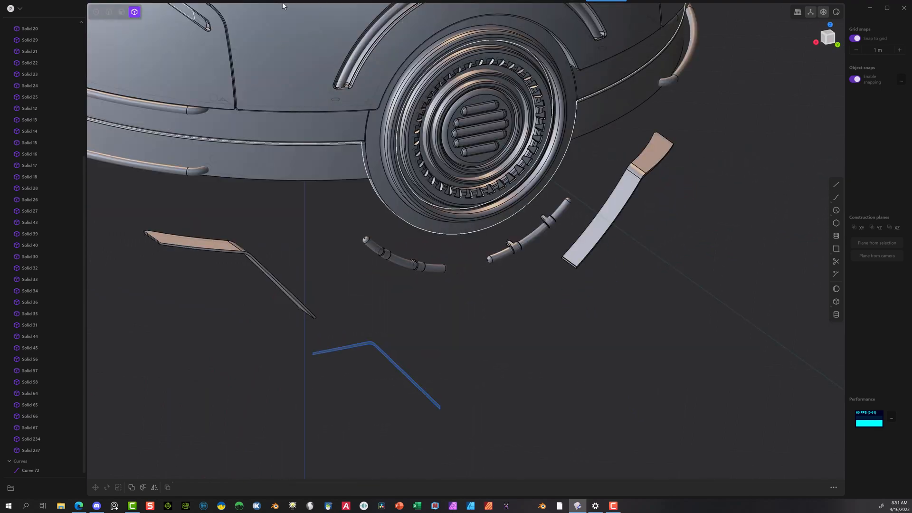
pyautogui.scroll(5, 46, 70)
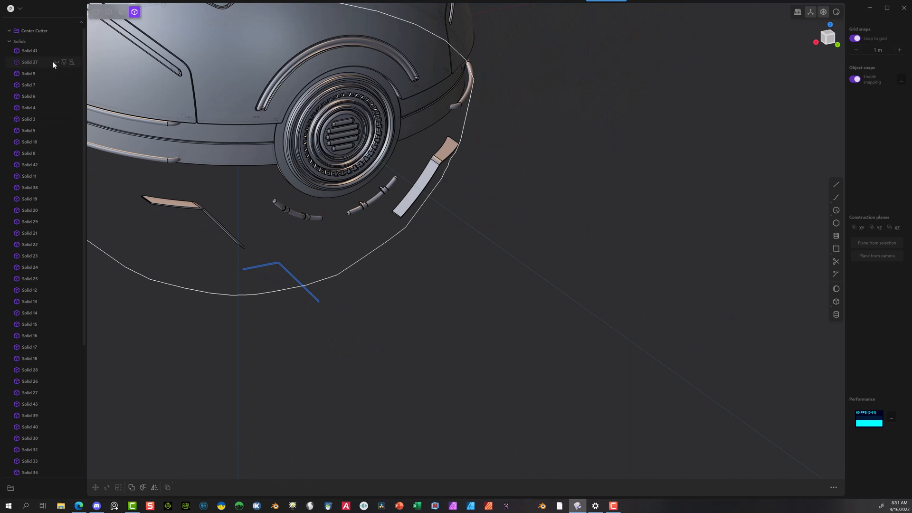
pyautogui.click(54, 60)
pyautogui.press('Delete')
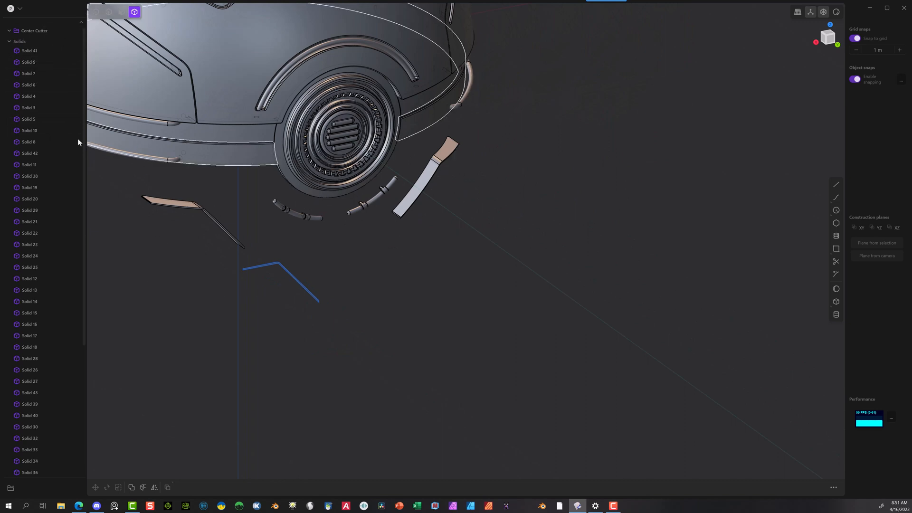
pyautogui.hotkey('ctrl', 'z')
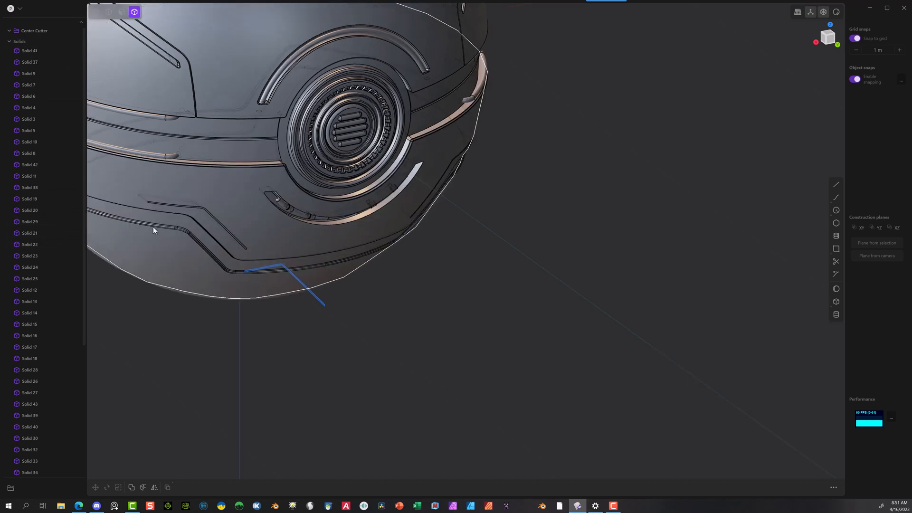
# Step: Subtract the four lower pipe solids from the sphere's lower center band, keeping the tool bodies, and hide those four pipes
pyautogui.scroll(5, 157, 183)
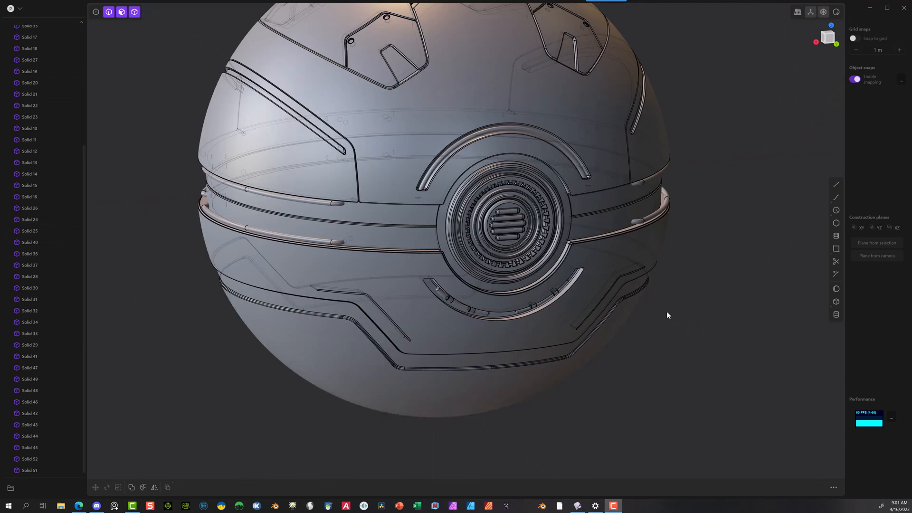
pyautogui.moveTo(665, 311); pyautogui.dragTo(386, 338, button='middle')
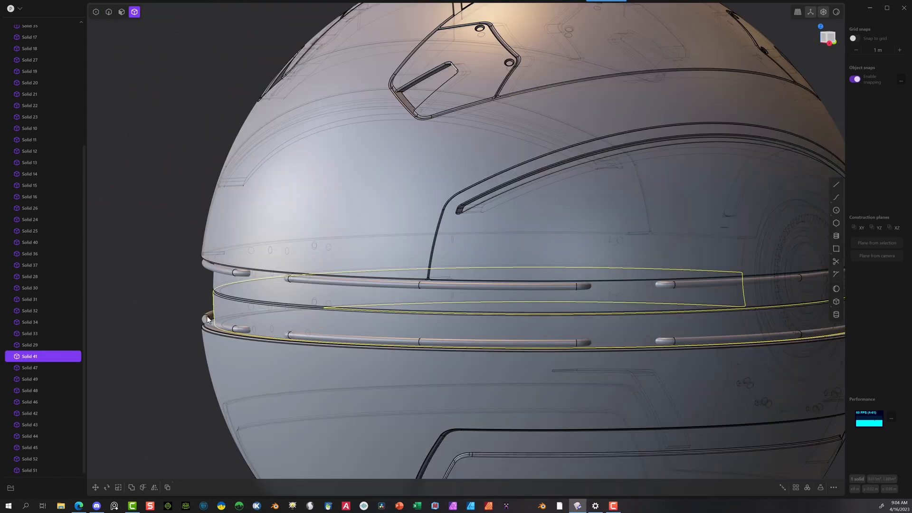
pyautogui.click(208, 319)
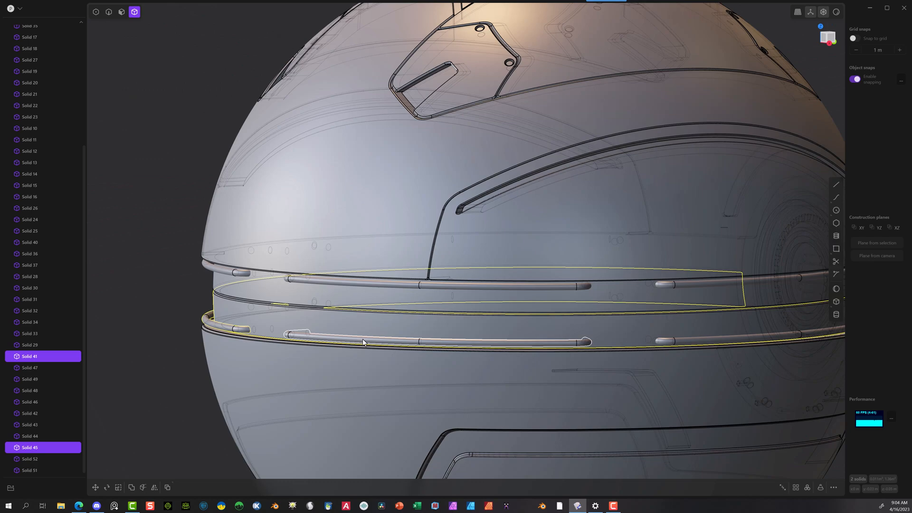
pyautogui.click(363, 338)
pyautogui.click(707, 341)
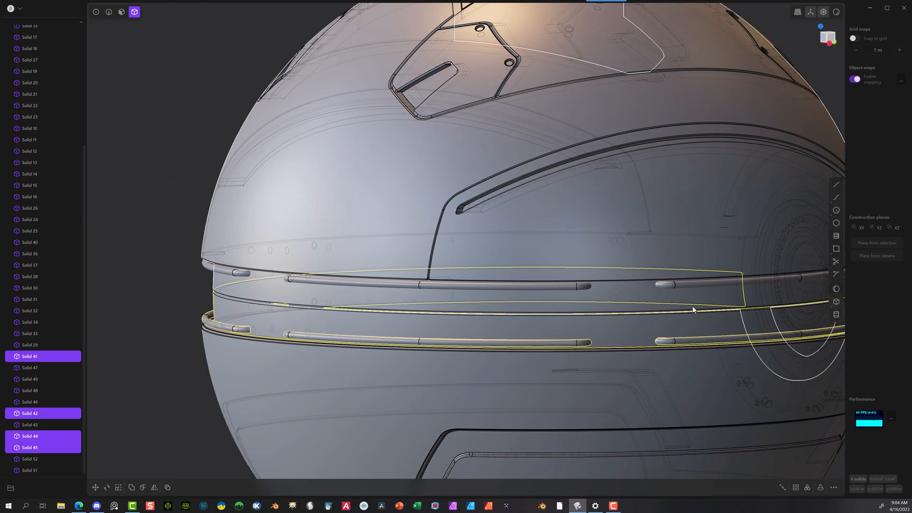
pyautogui.scroll(-2, 692, 307)
pyautogui.moveTo(691, 307); pyautogui.dragTo(531, 305, button='middle')
pyautogui.click(696, 328)
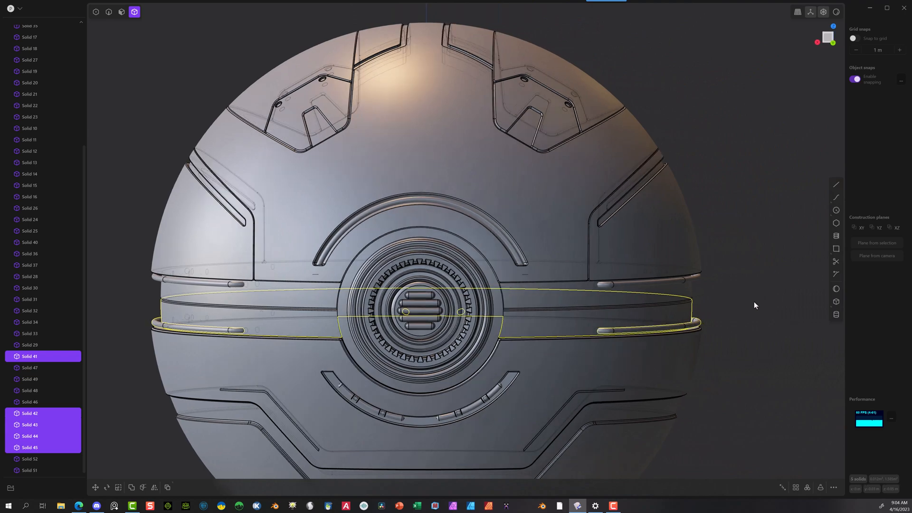
pyautogui.moveTo(754, 304); pyautogui.dragTo(637, 311, button='middle')
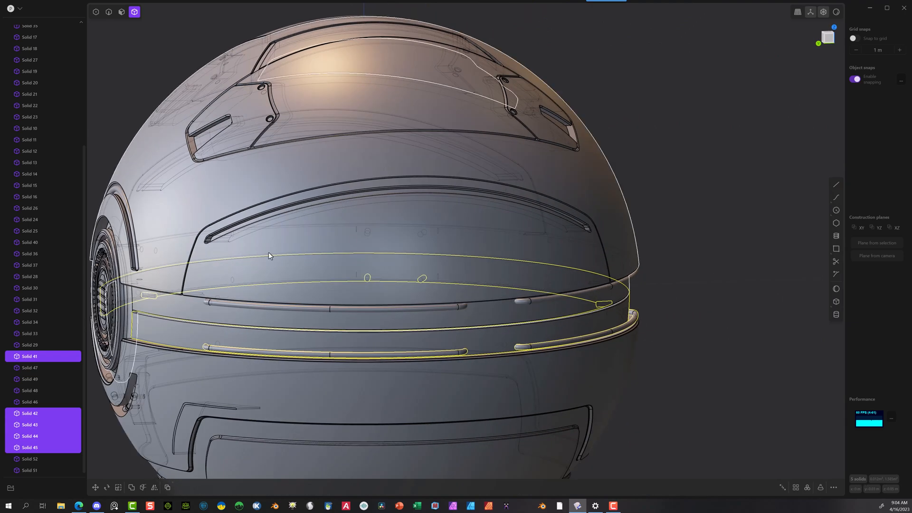
pyautogui.press('q')
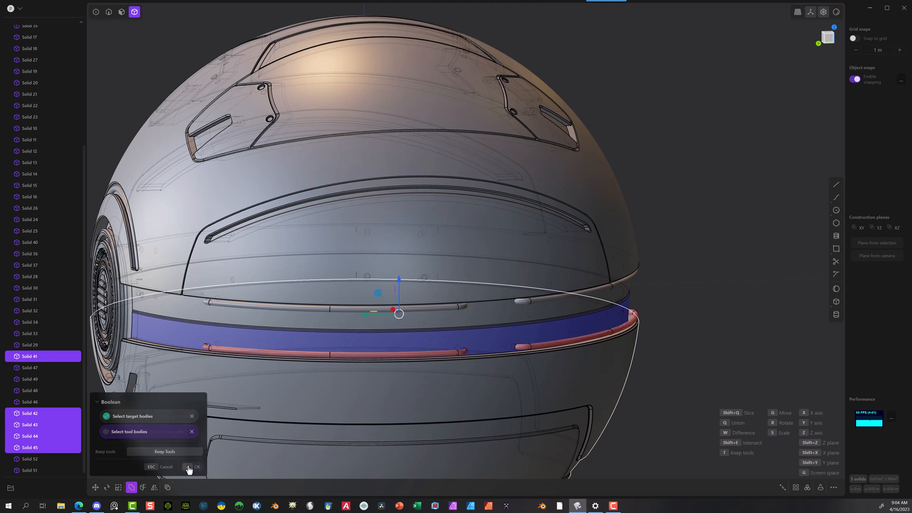
pyautogui.click(189, 468)
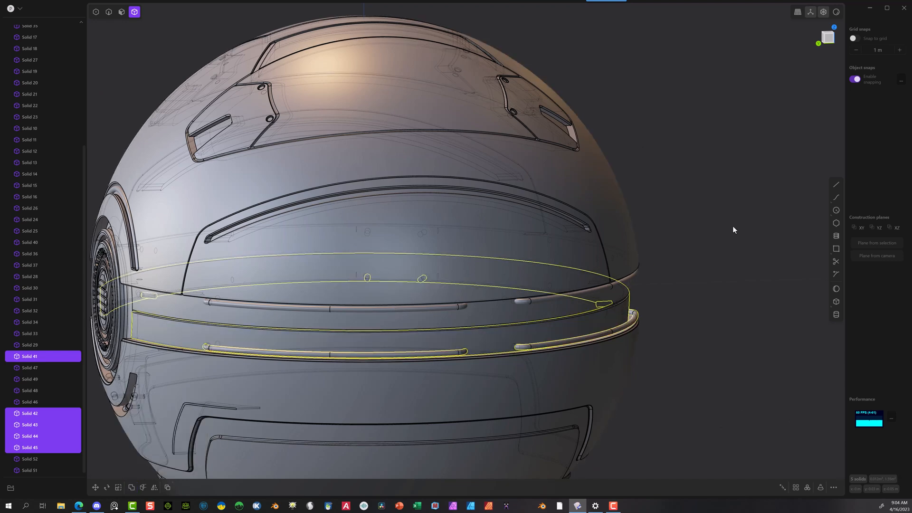
pyautogui.keyDown('ctrl'); pyautogui.click(505, 326); pyautogui.keyUp('ctrl')
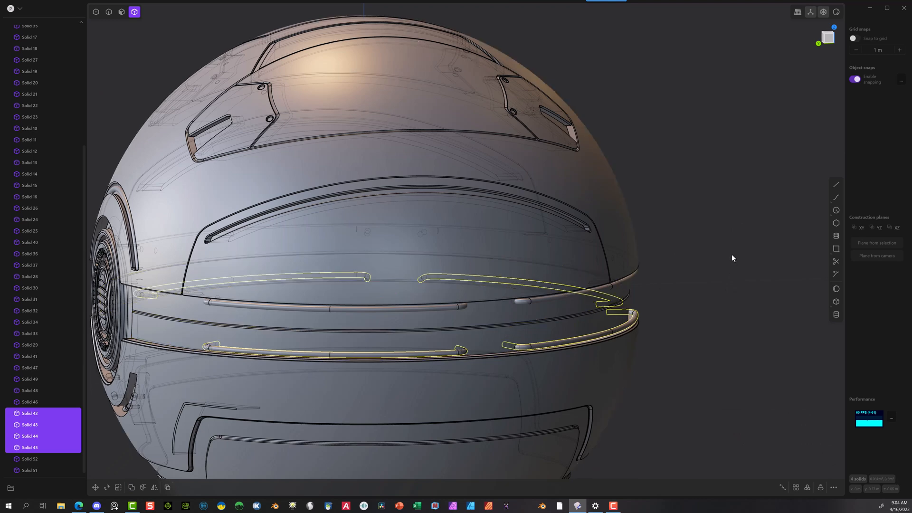
pyautogui.press('h')
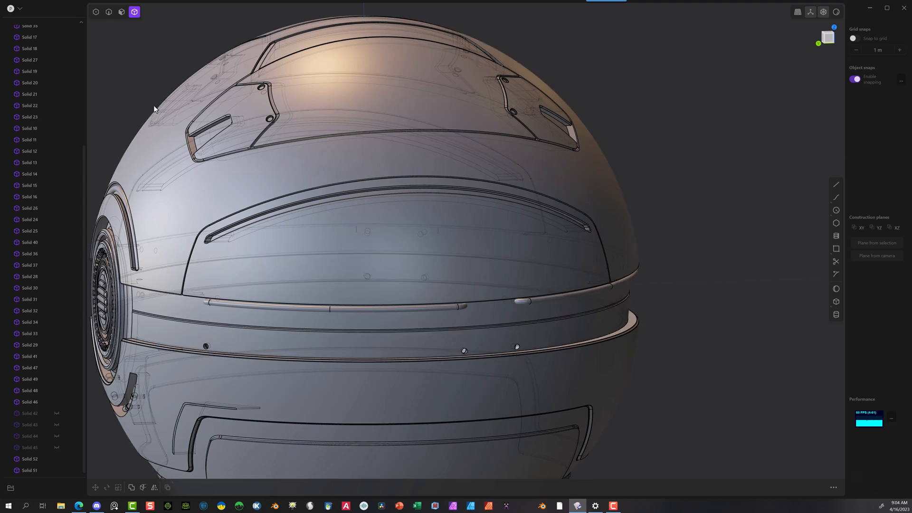
# Step: Apply a small chamfer with the Fillet command to the rims of all eight pipe holes in the lower center band
pyautogui.click(108, 12)
pyautogui.scroll(5, 195, 360)
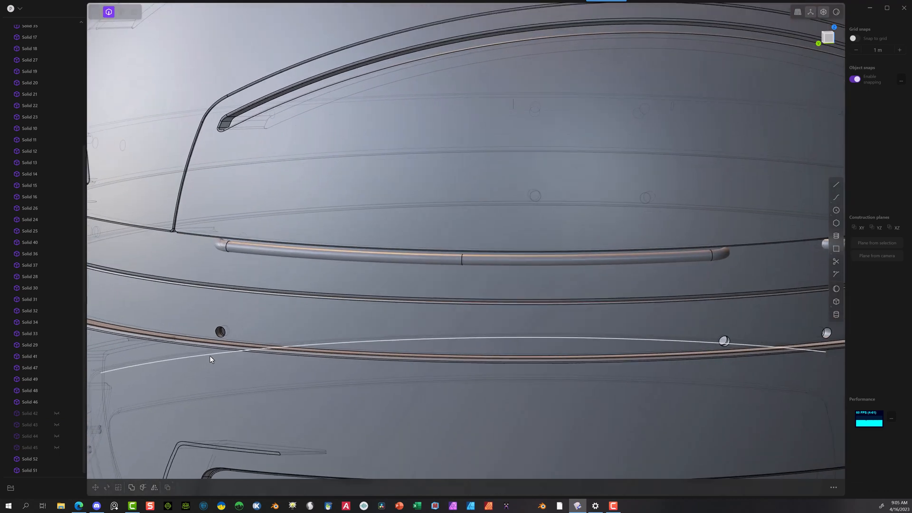
pyautogui.scroll(2, 211, 360)
pyautogui.click(219, 333)
pyautogui.press('f')
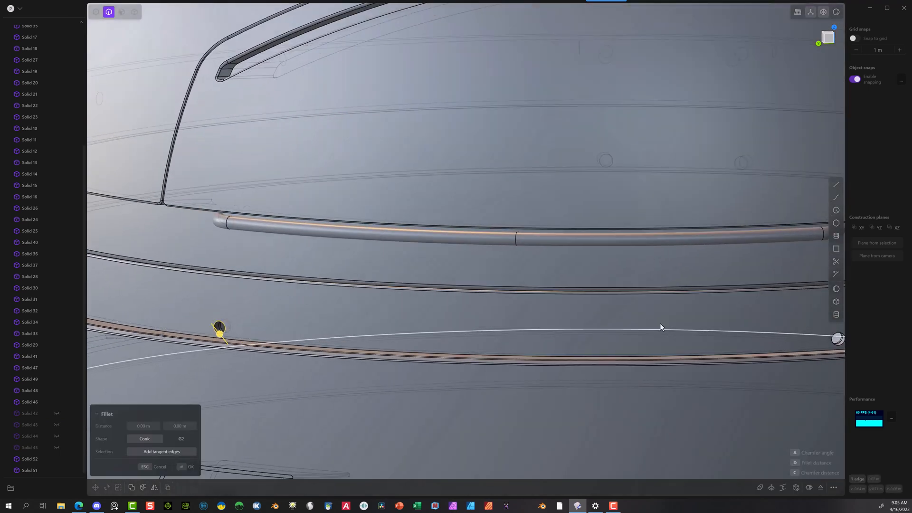
pyautogui.scroll(-1, 688, 327)
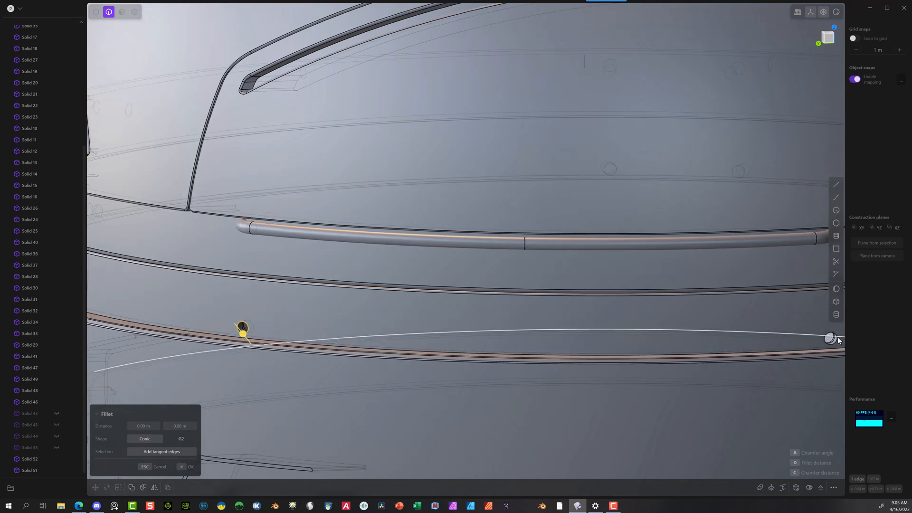
pyautogui.moveTo(832, 337); pyautogui.dragTo(638, 240, button='middle')
pyautogui.scroll(2, 640, 241)
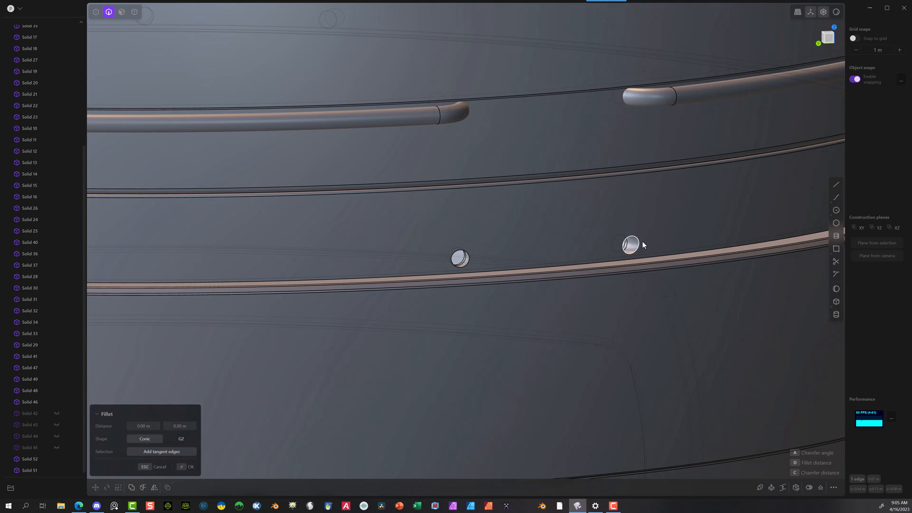
pyautogui.click(641, 243)
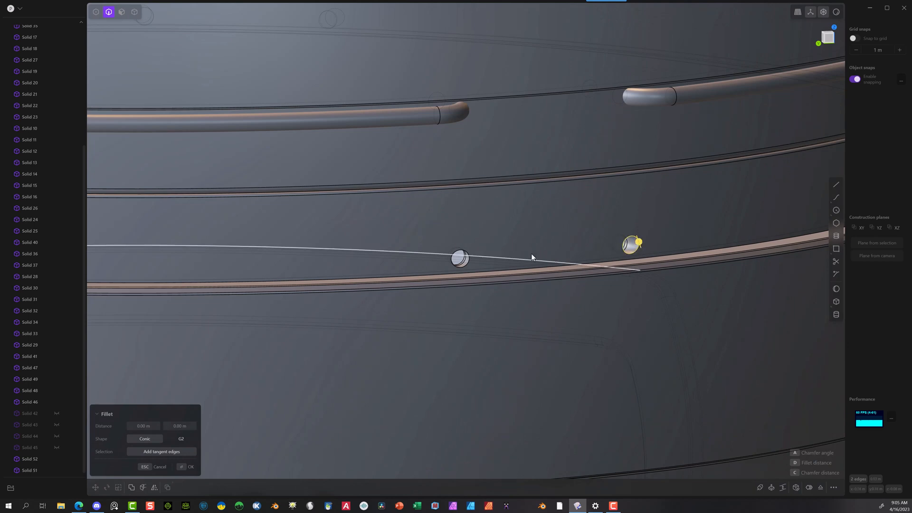
pyautogui.click(468, 260)
pyautogui.moveTo(563, 234); pyautogui.dragTo(479, 277, button='middle')
pyautogui.moveTo(578, 299); pyautogui.dragTo(463, 326, button='middle')
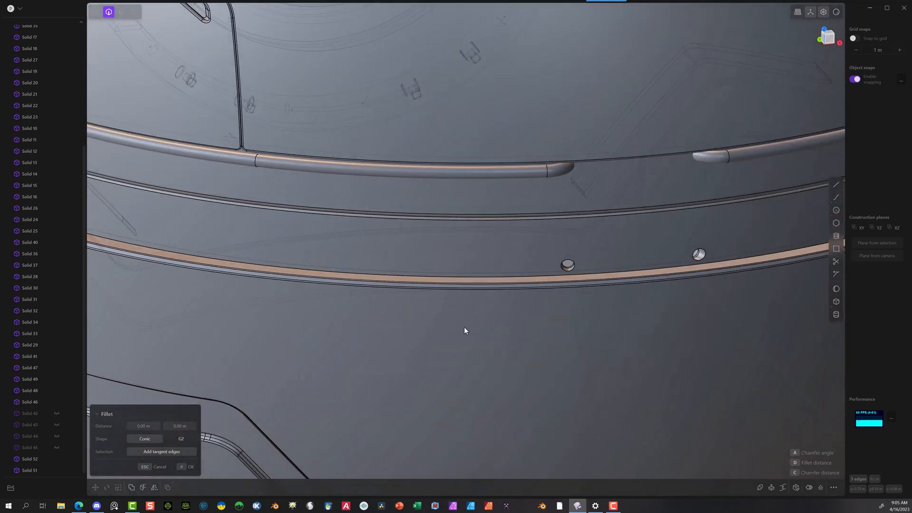
pyautogui.scroll(5, 621, 244)
pyautogui.scroll(3, 606, 255)
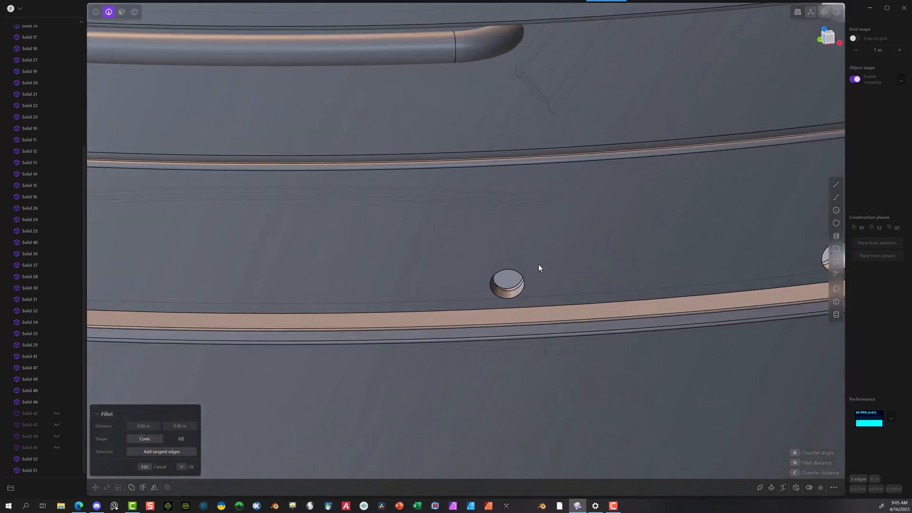
pyautogui.click(521, 295)
pyautogui.click(813, 269)
pyautogui.moveTo(757, 246); pyautogui.dragTo(323, 272, button='middle')
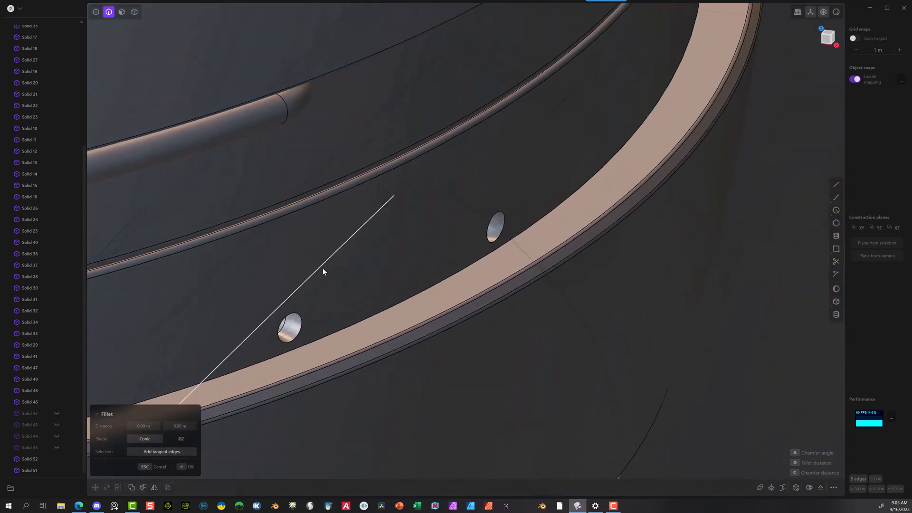
pyautogui.click(501, 237)
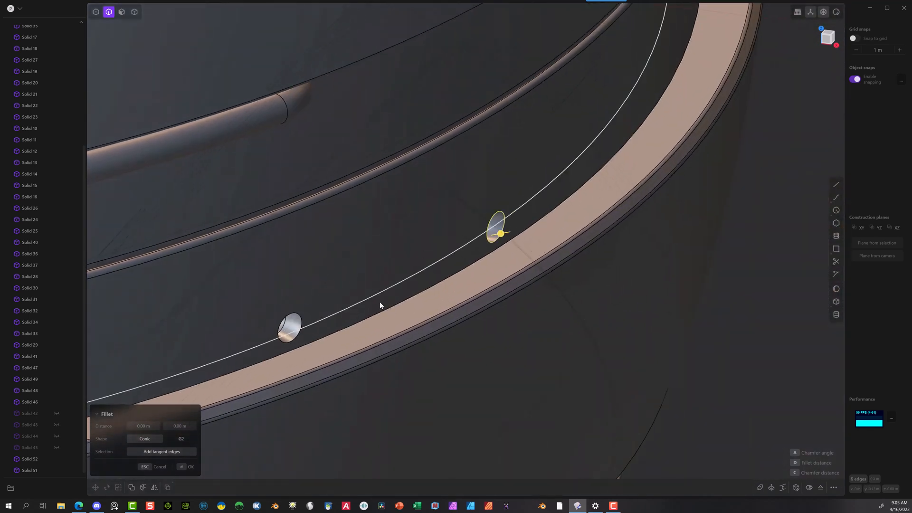
pyautogui.click(301, 335)
pyautogui.moveTo(403, 275); pyautogui.dragTo(806, 252, button='middle')
pyautogui.scroll(-5, 721, 340)
pyautogui.scroll(5, 720, 288)
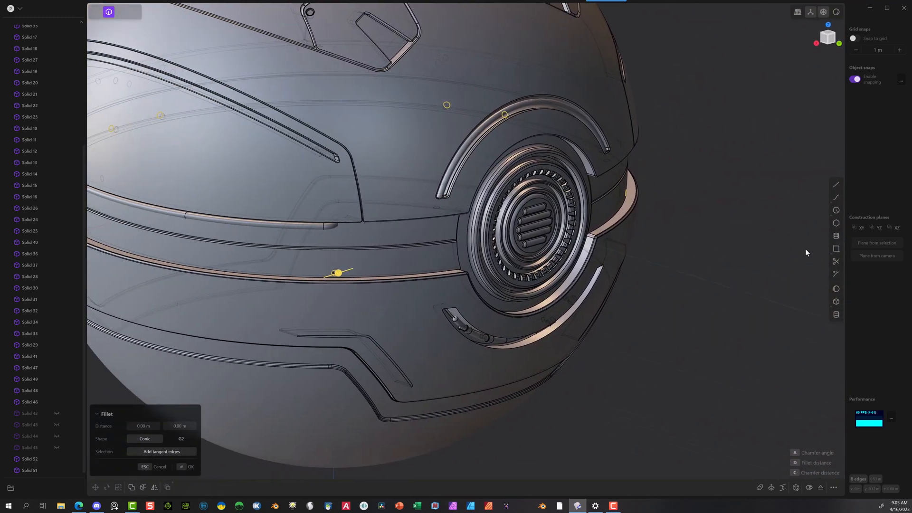
pyautogui.scroll(6, 305, 295)
pyautogui.scroll(3, 363, 266)
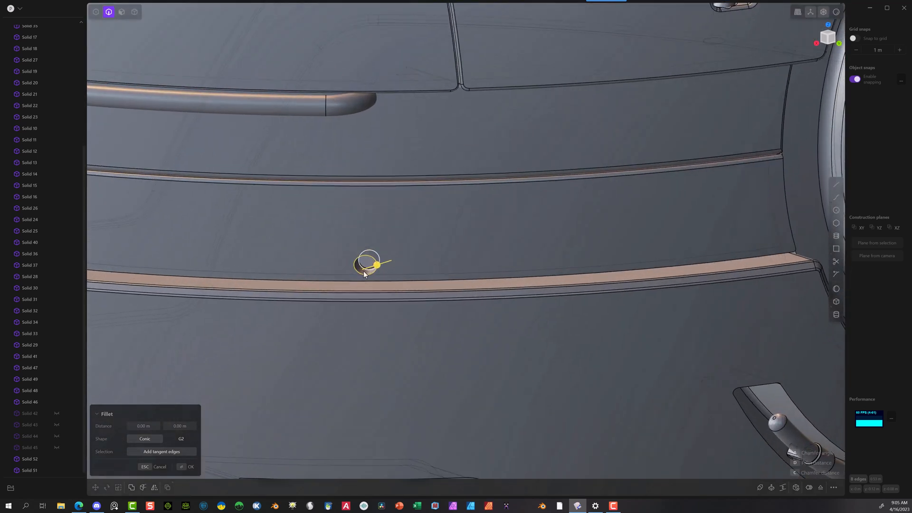
pyautogui.moveTo(378, 265); pyautogui.dragTo(382, 264)
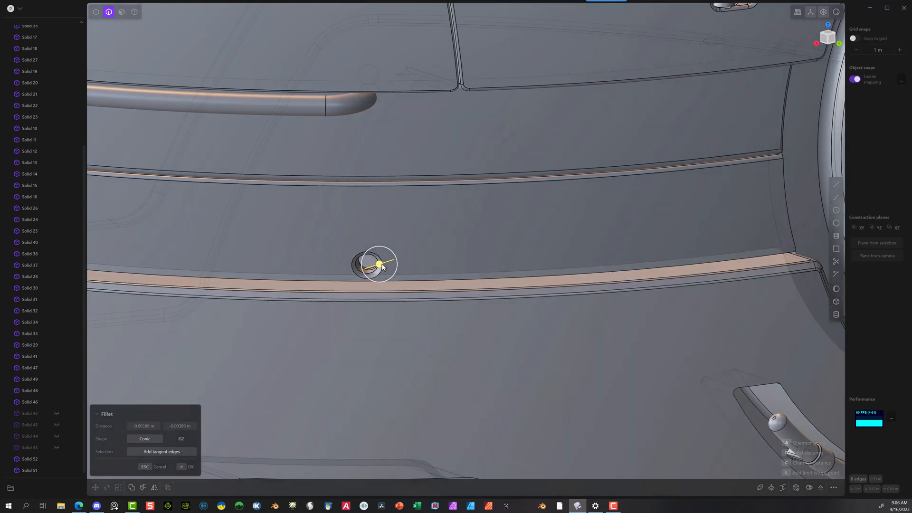
pyautogui.click(183, 428)
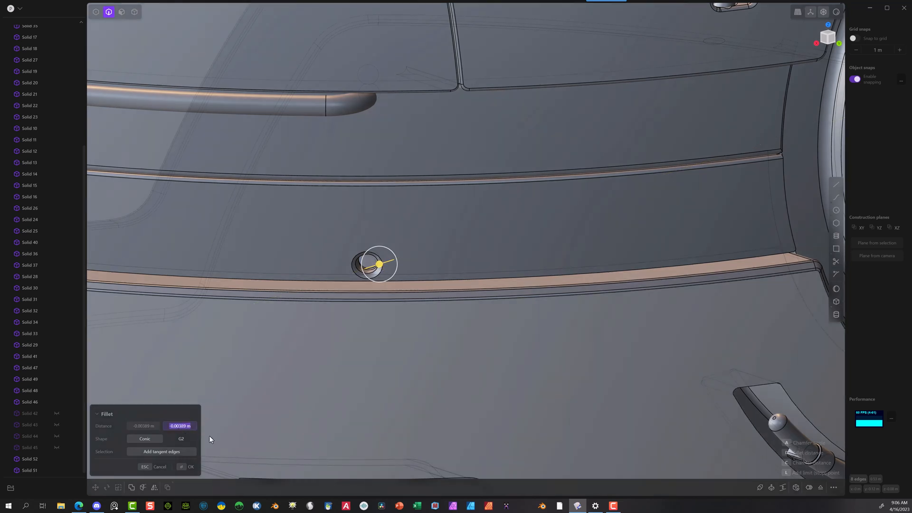
pyautogui.click(183, 468)
pyautogui.scroll(-12, 367, 292)
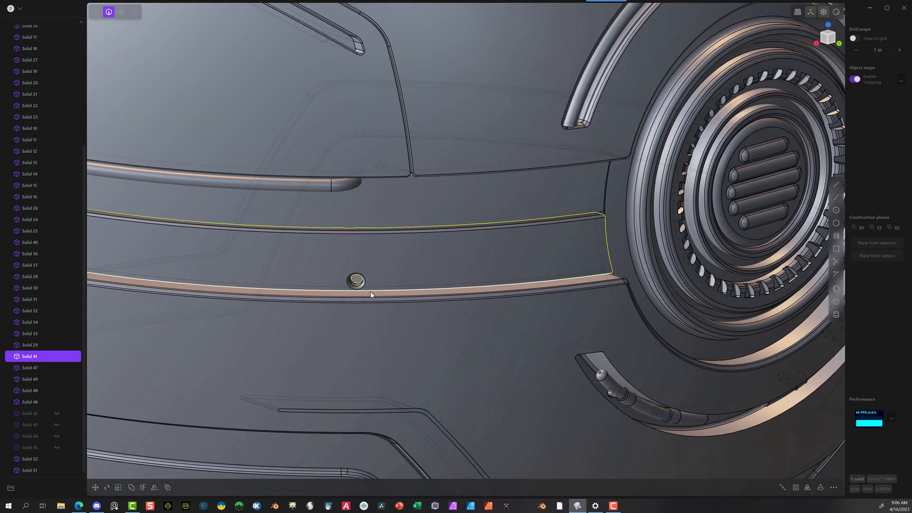
pyautogui.click(723, 335)
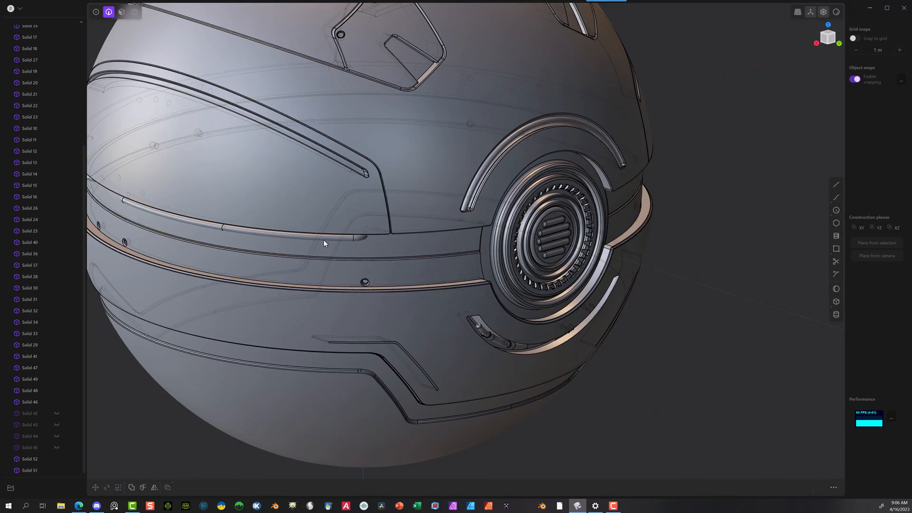
# Step: Subtract the four upper pipe solids from the sphere's upper shell, keeping the tool bodies, and hide those four pipes
pyautogui.click(134, 13)
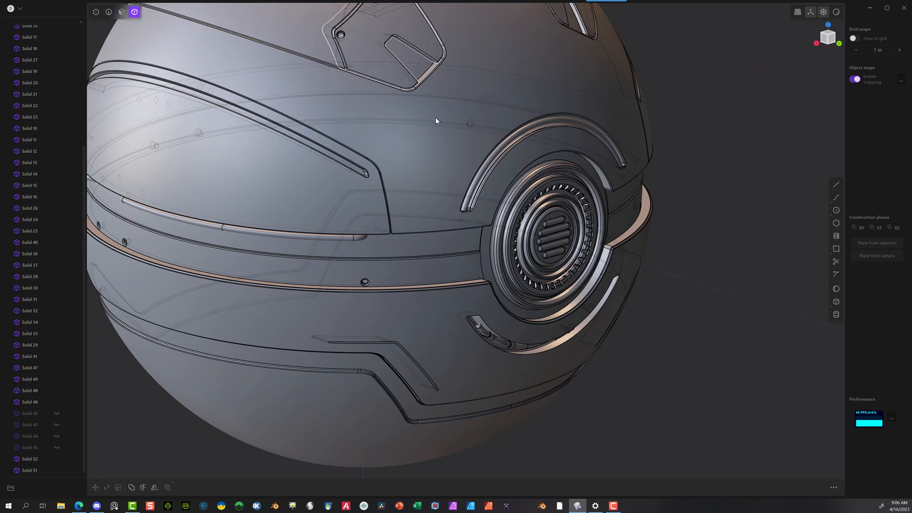
pyautogui.click(439, 240)
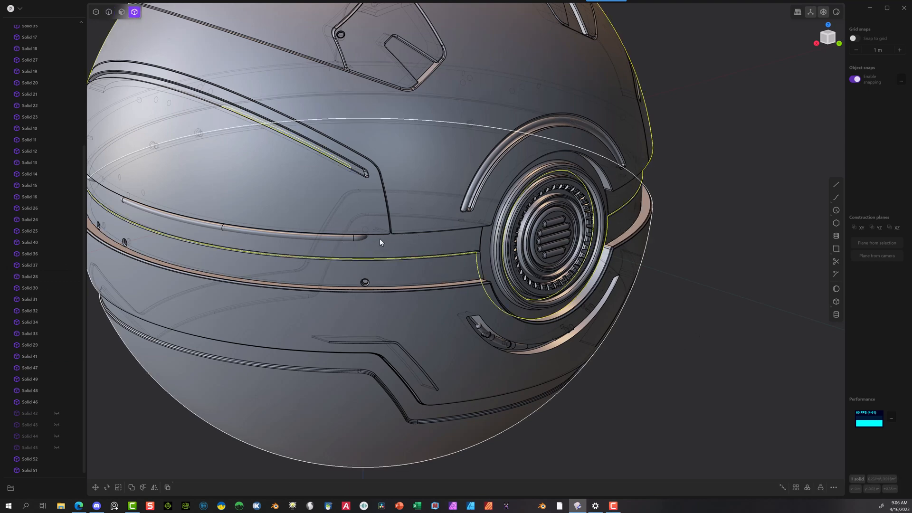
pyautogui.click(351, 244)
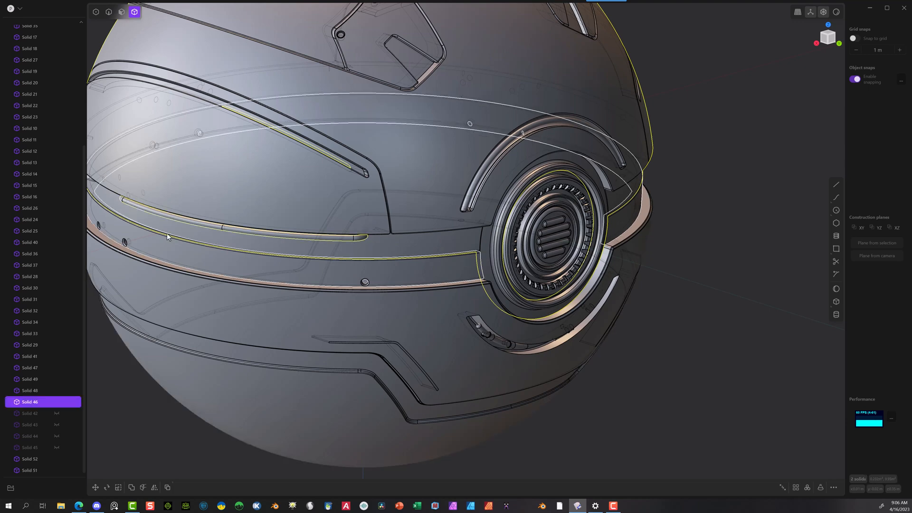
pyautogui.scroll(-3, 208, 223)
pyautogui.moveTo(223, 220); pyautogui.dragTo(286, 215, button='middle')
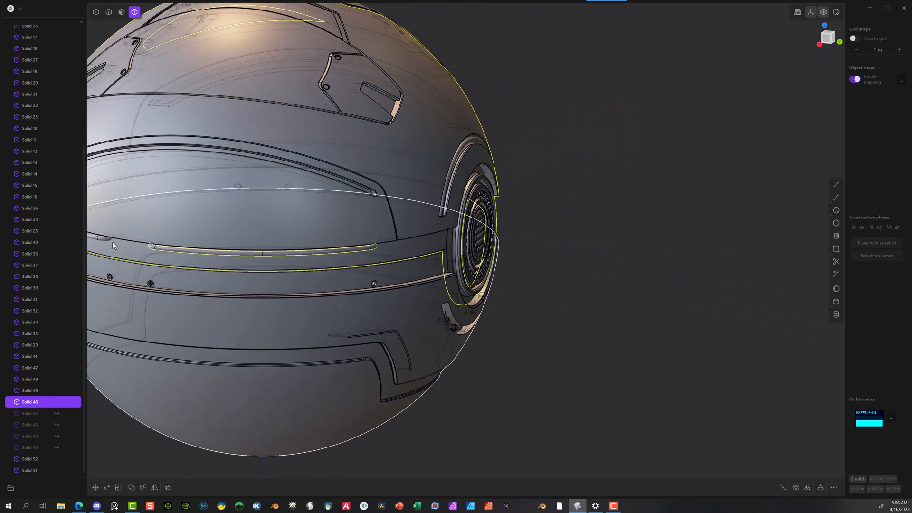
pyautogui.click(98, 241)
pyautogui.keyDown('shift'); pyautogui.moveTo(645, 237); pyautogui.dragTo(894, 186, button='middle'); pyautogui.keyUp('shift')
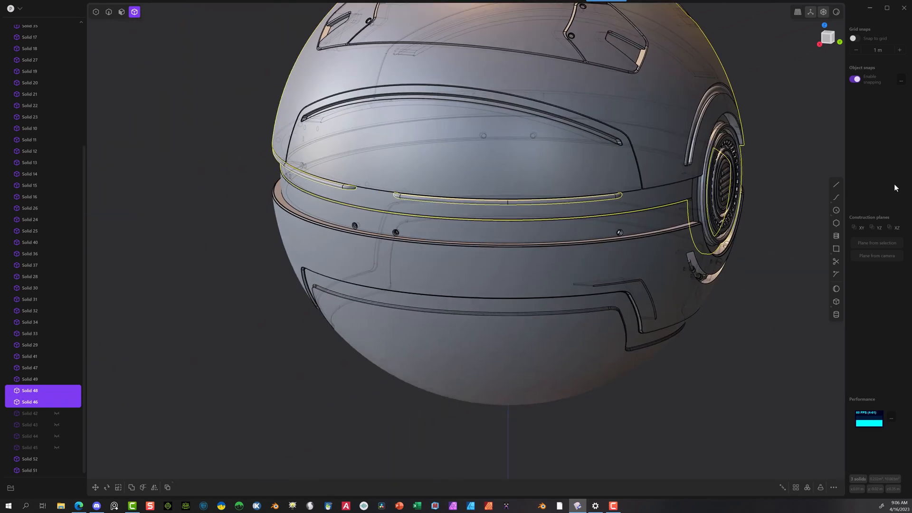
pyautogui.moveTo(198, 234); pyautogui.dragTo(335, 187, button='middle')
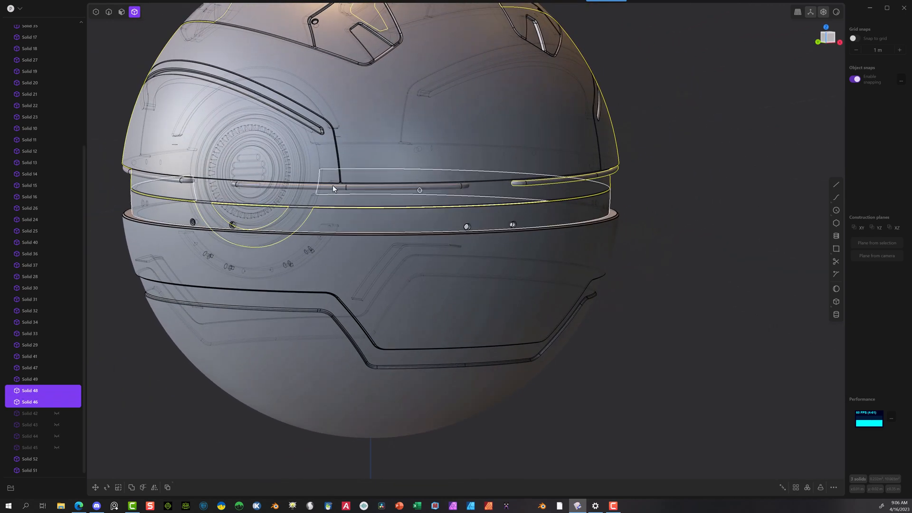
pyautogui.click(335, 187)
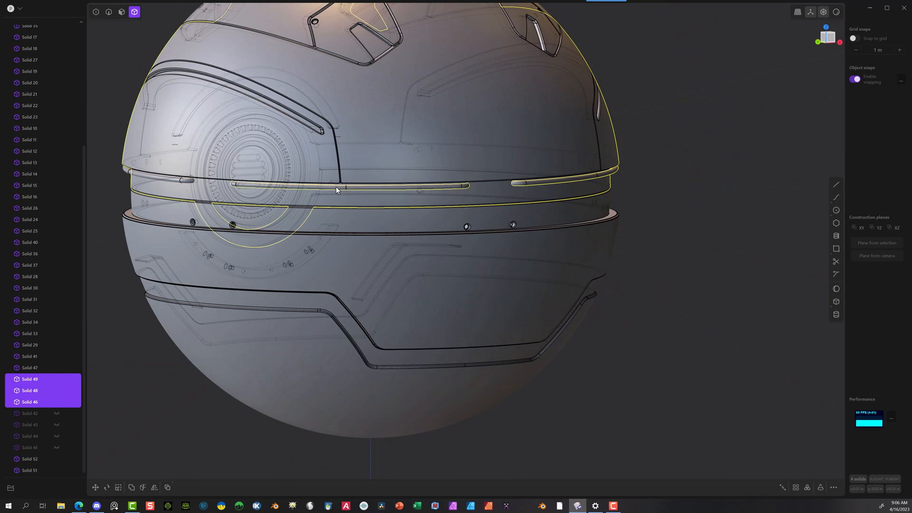
pyautogui.click(158, 176)
pyautogui.moveTo(149, 209); pyautogui.dragTo(348, 214, button='middle')
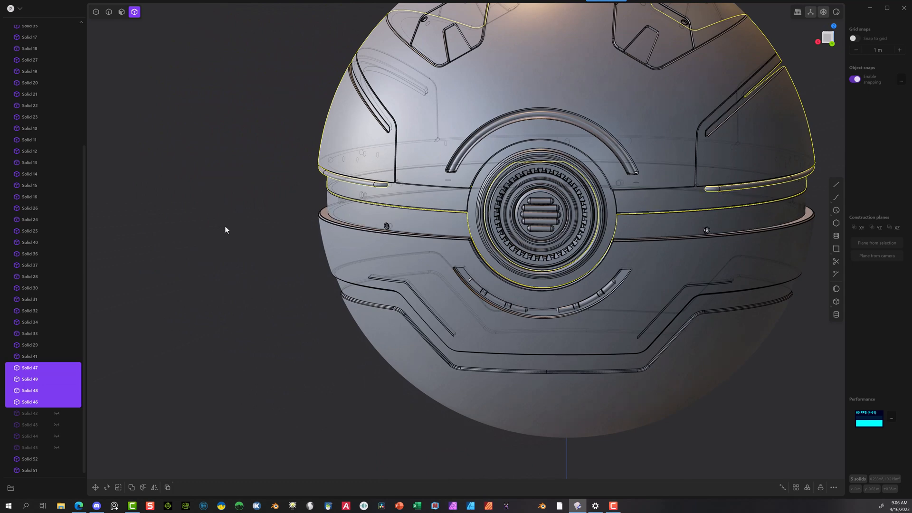
pyautogui.press('q')
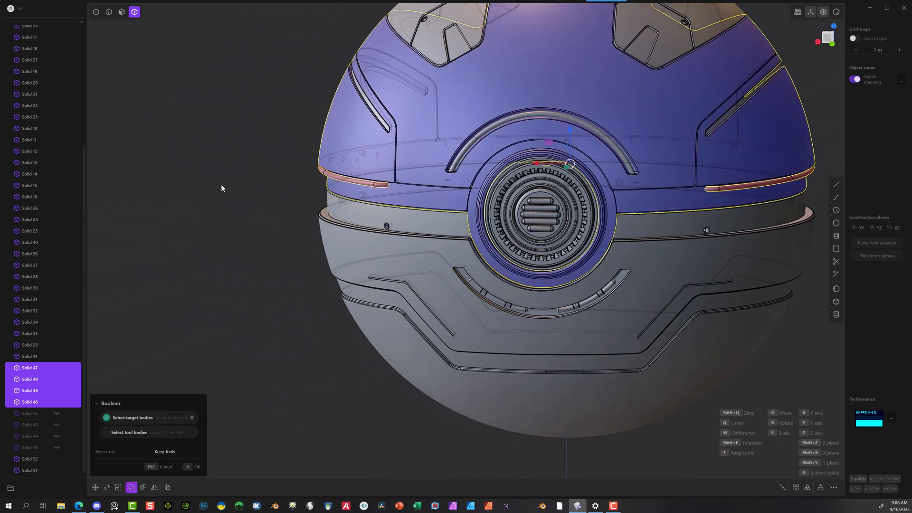
pyautogui.click(175, 451)
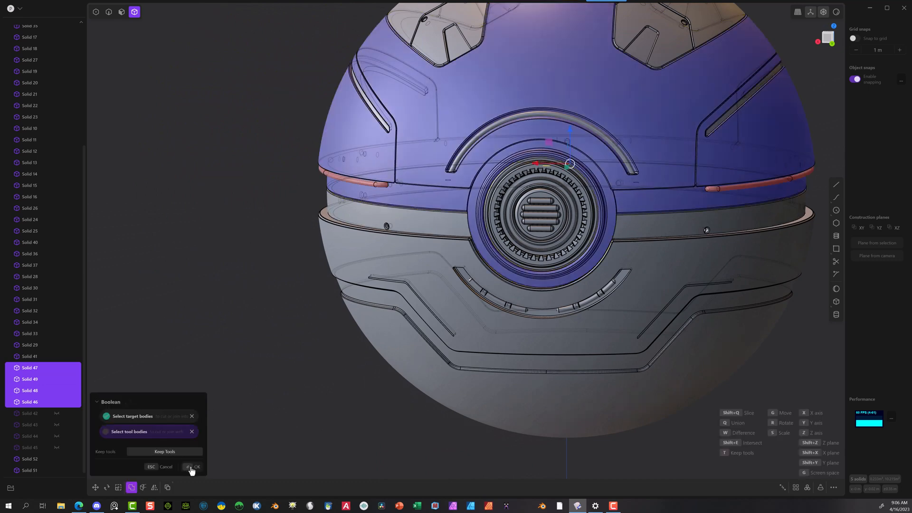
pyautogui.click(194, 467)
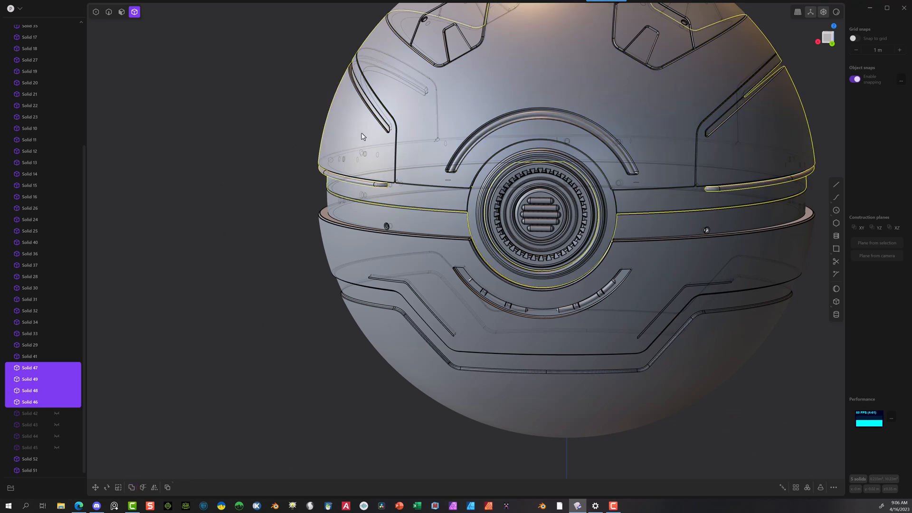
pyautogui.keyDown('ctrl'); pyautogui.click(362, 134); pyautogui.keyUp('ctrl')
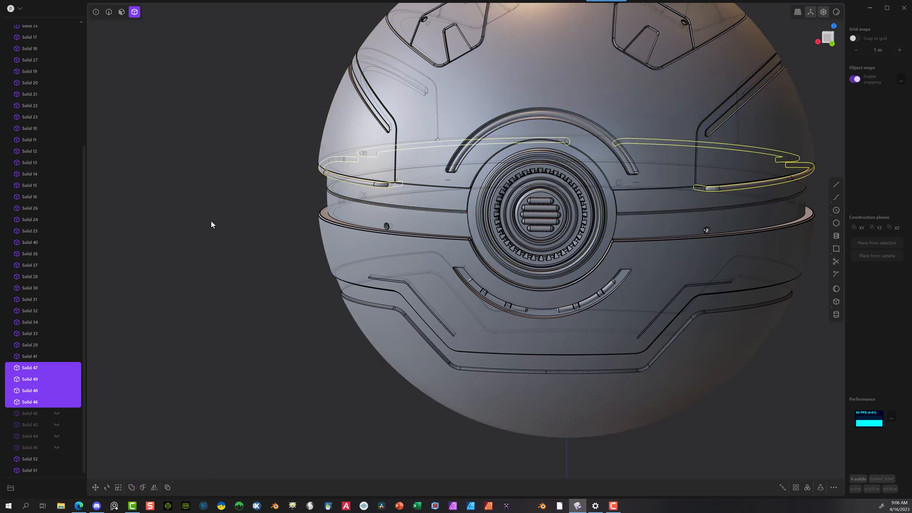
pyautogui.press('h')
pyautogui.scroll(5, 403, 163)
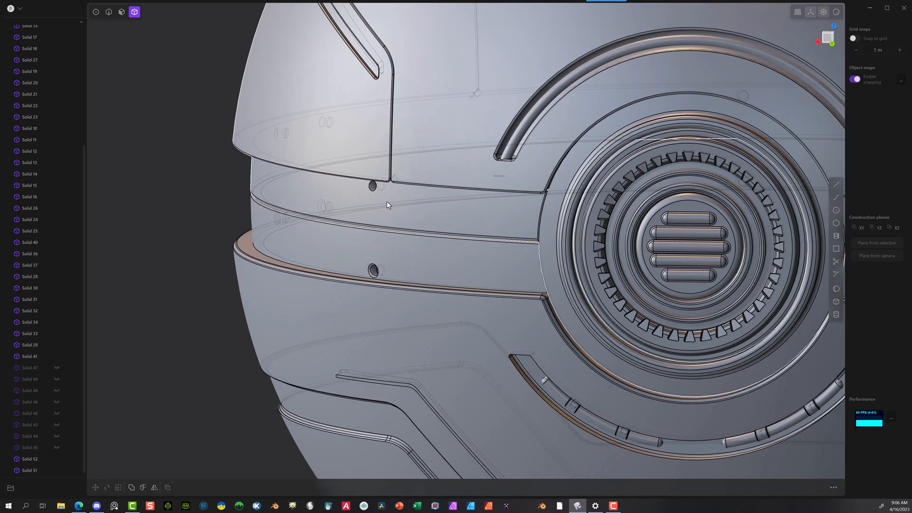
# Step: Apply a small chamfer with the Fillet command to the rims of all eight upper pipe holes above the center band's middle groove
pyautogui.scroll(2, 386, 202)
pyautogui.click(109, 11)
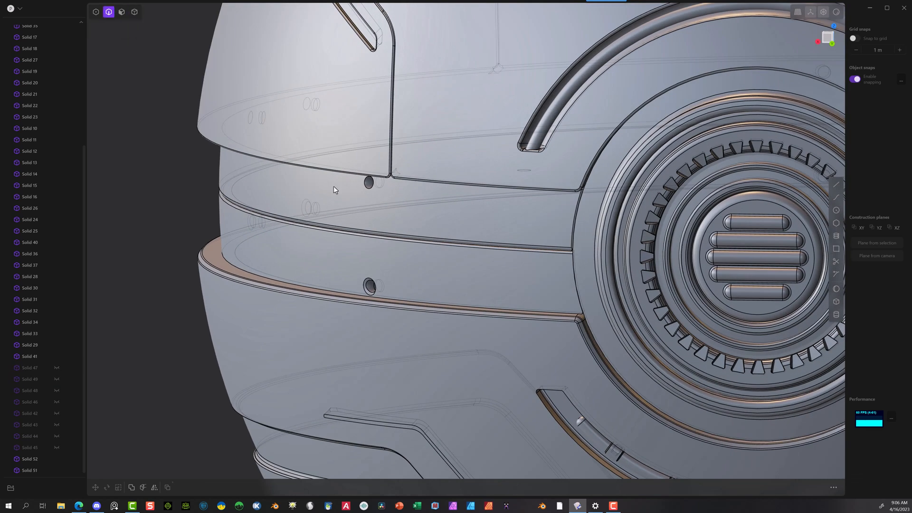
pyautogui.click(370, 189)
pyautogui.press('b')
pyautogui.moveTo(316, 214); pyautogui.dragTo(425, 196, button='middle')
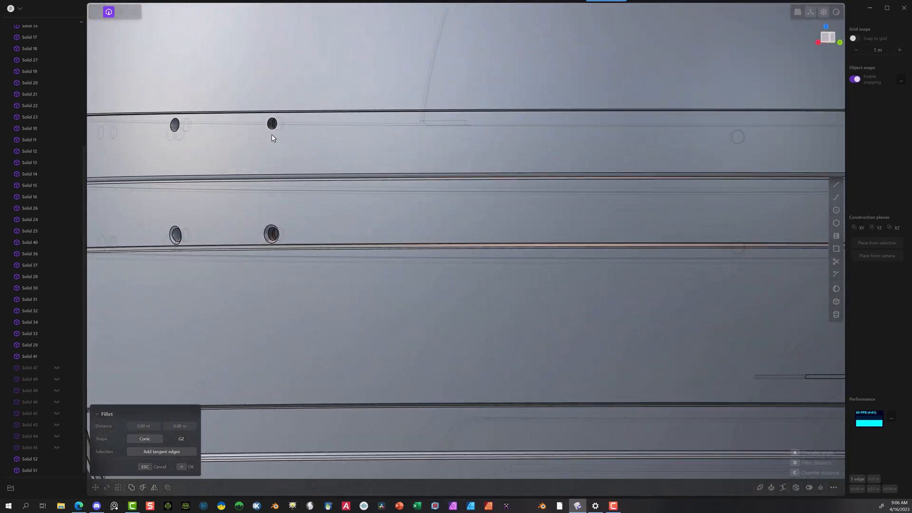
pyautogui.click(272, 135)
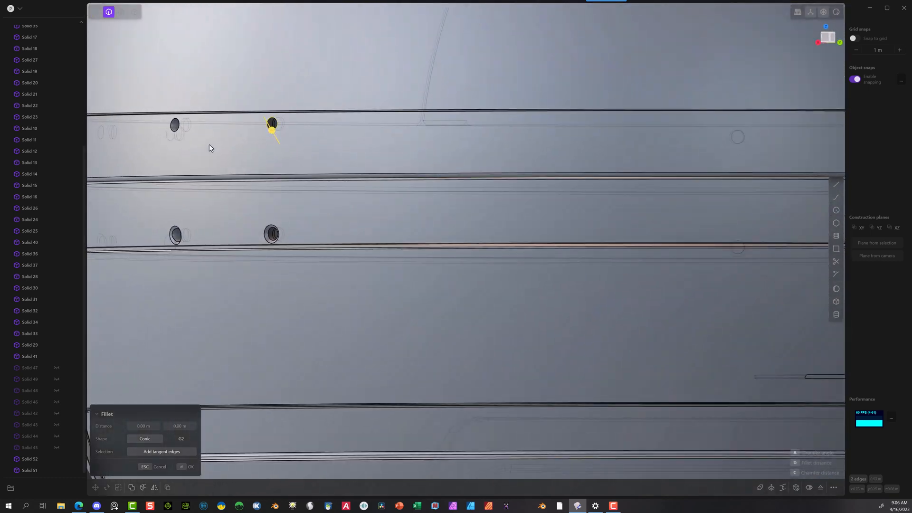
pyautogui.click(172, 125)
pyautogui.moveTo(216, 157); pyautogui.dragTo(397, 158, button='middle')
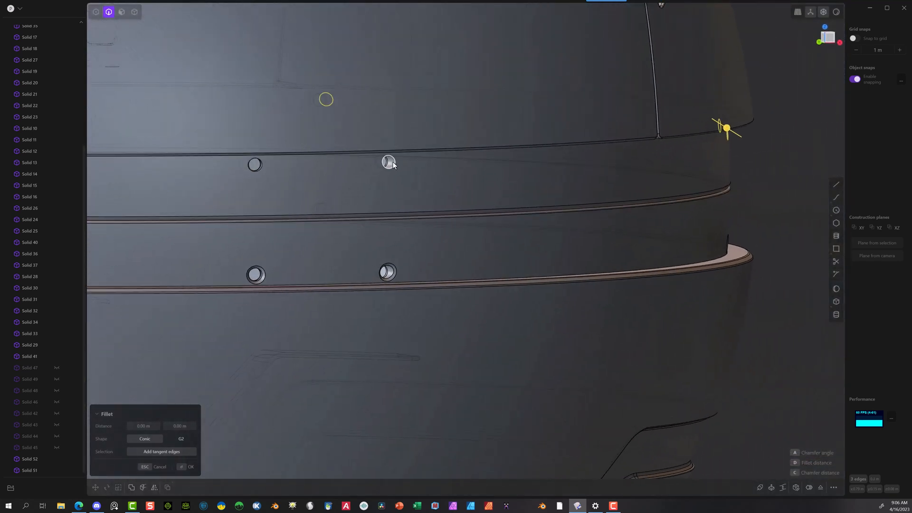
pyautogui.click(395, 162)
pyautogui.click(261, 166)
pyautogui.moveTo(265, 169); pyautogui.dragTo(383, 173, button='middle')
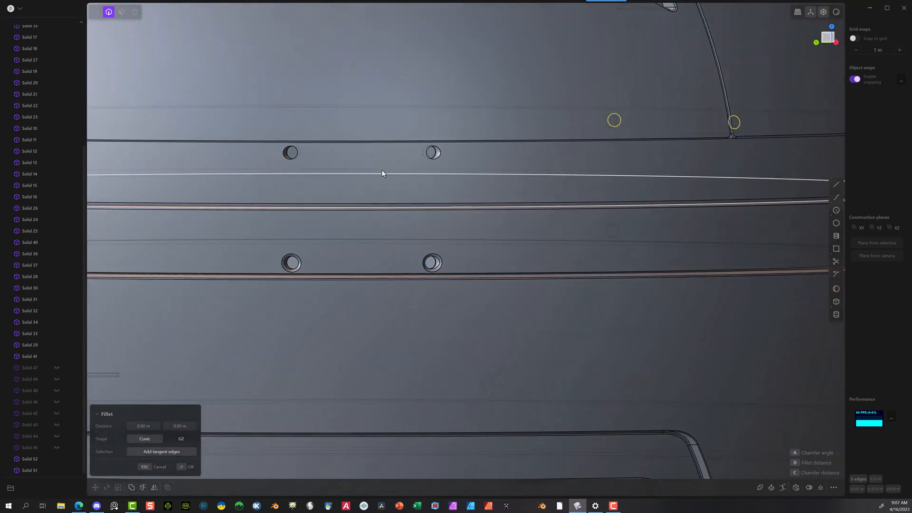
pyautogui.click(440, 152)
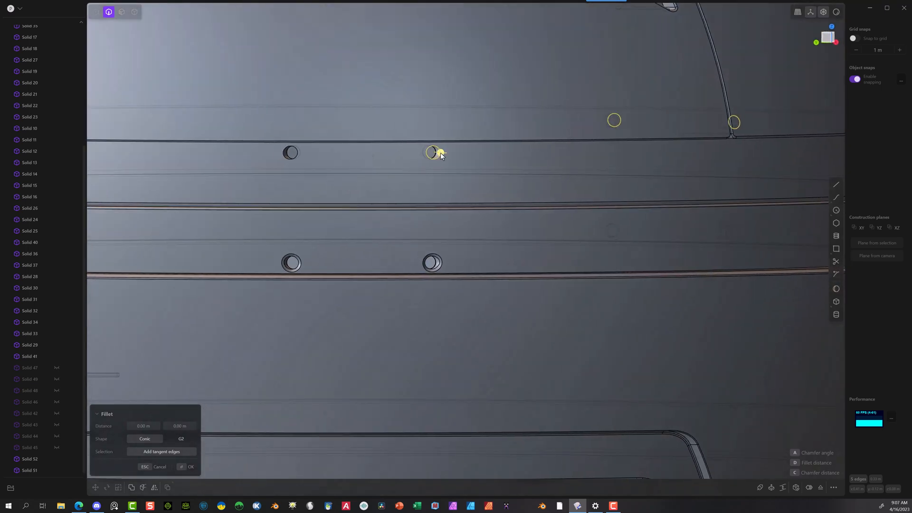
pyautogui.click(284, 160)
pyautogui.moveTo(272, 172)
pyautogui.mouseDown(button='middle')
pyautogui.moveTo(323, 174)
pyautogui.moveTo(372, 155)
pyautogui.moveTo(305, 172)
pyautogui.moveTo(362, 179)
pyautogui.moveTo(264, 182)
pyautogui.mouseUp(button='middle')
pyautogui.click(395, 150)
pyautogui.scroll(2, 340, 180)
pyautogui.scroll(2, 405, 227)
pyautogui.moveTo(405, 231); pyautogui.dragTo(332, 239, button='middle')
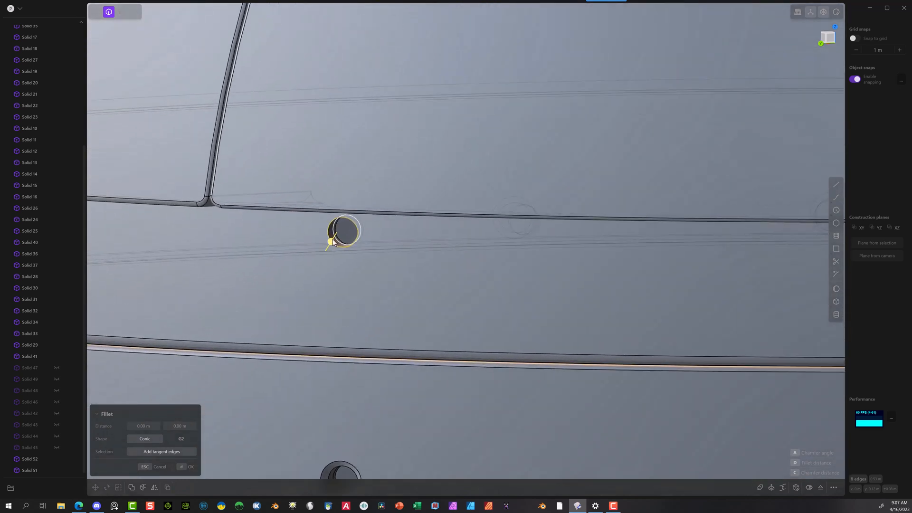
pyautogui.moveTo(331, 240); pyautogui.dragTo(331, 247)
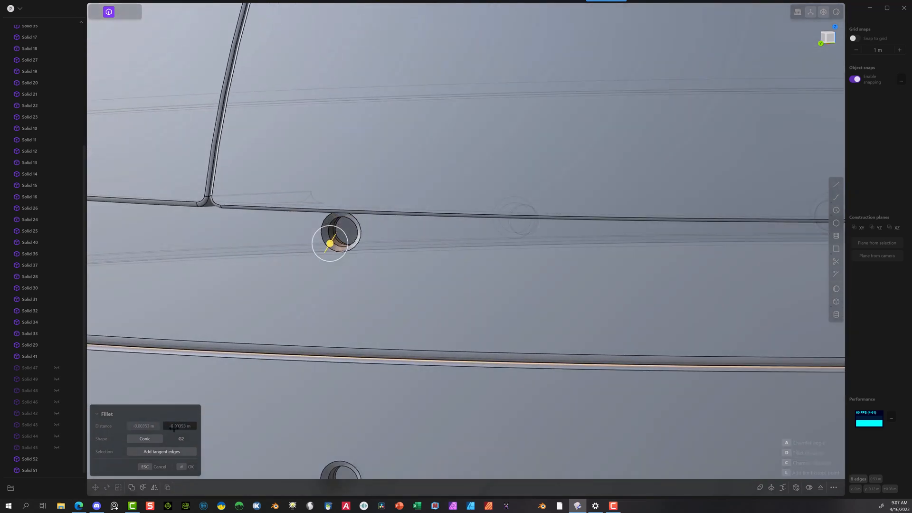
pyautogui.click(177, 426)
pyautogui.click(144, 426)
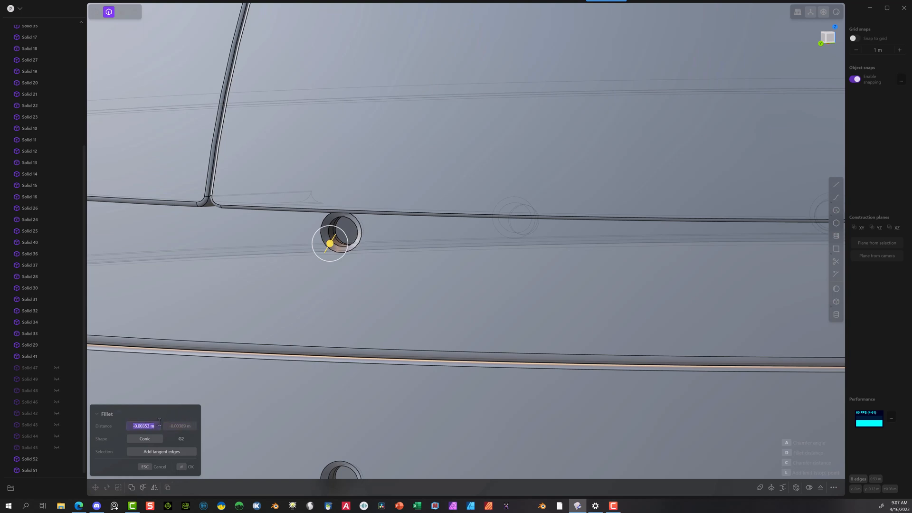
pyautogui.write('-0.00389 m')
pyautogui.press('Tab')
pyautogui.click(181, 467)
# Step: Make the eight hidden pipe solids around the center band visible again and clear the selection
pyautogui.scroll(-5, 301, 282)
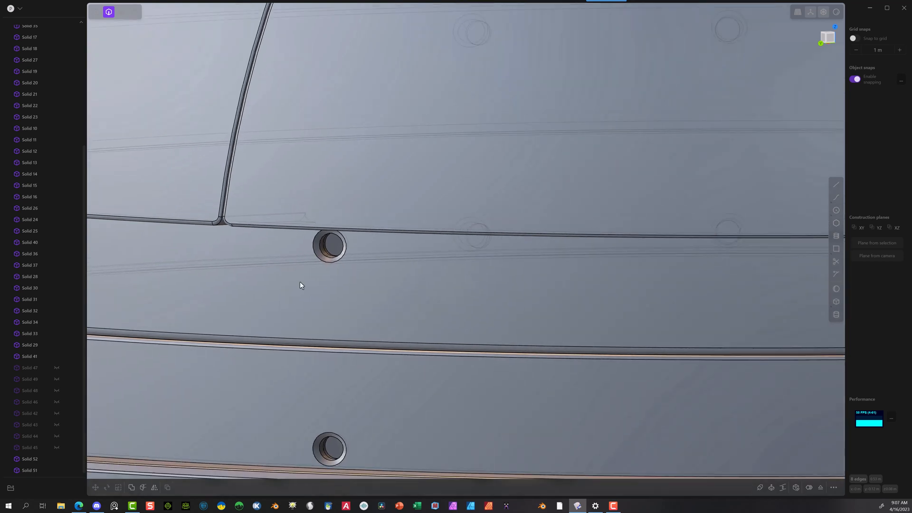
pyautogui.moveTo(311, 286); pyautogui.dragTo(330, 284, button='middle')
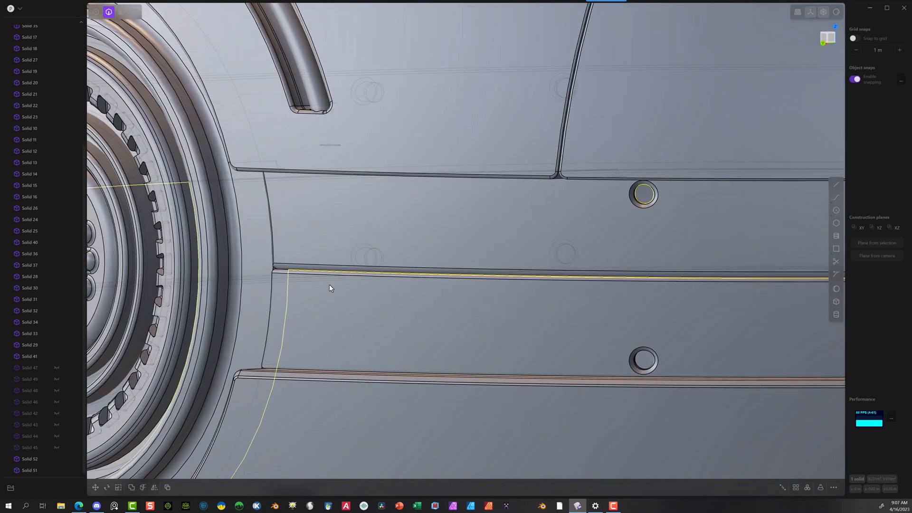
pyautogui.scroll(-10, 454, 320)
pyautogui.keyDown('shift'); pyautogui.moveTo(774, 353); pyautogui.dragTo(566, 318, button='middle'); pyautogui.keyUp('shift')
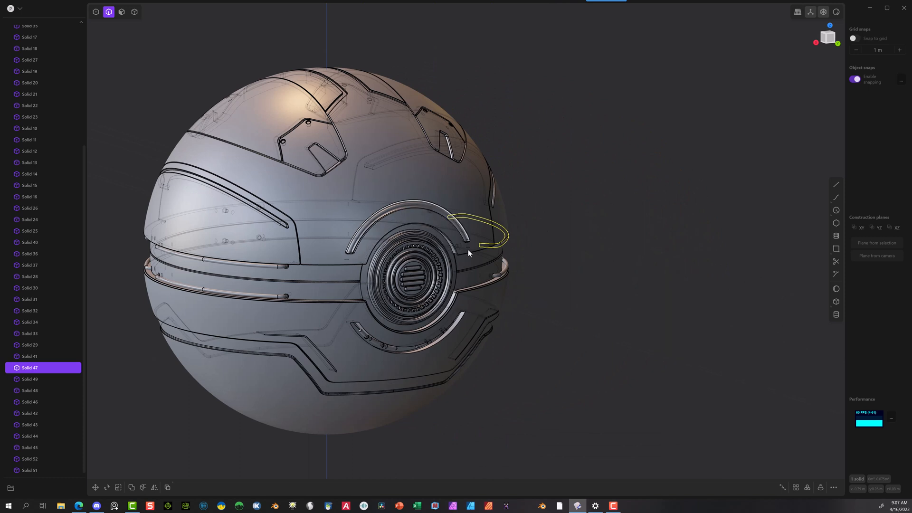
pyautogui.click(580, 324)
pyautogui.moveTo(579, 324); pyautogui.dragTo(572, 287, button='middle')
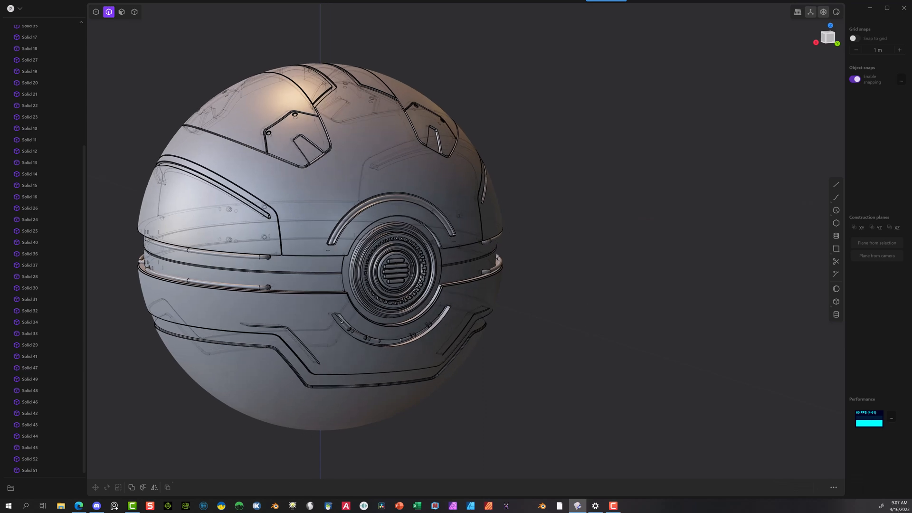
# Step: In the back view, draw a vertical line about 1.2 m long up from the sphere's center and a small circle on it above the round vent
pyautogui.click(836, 210)
pyautogui.scroll(5, 510, 251)
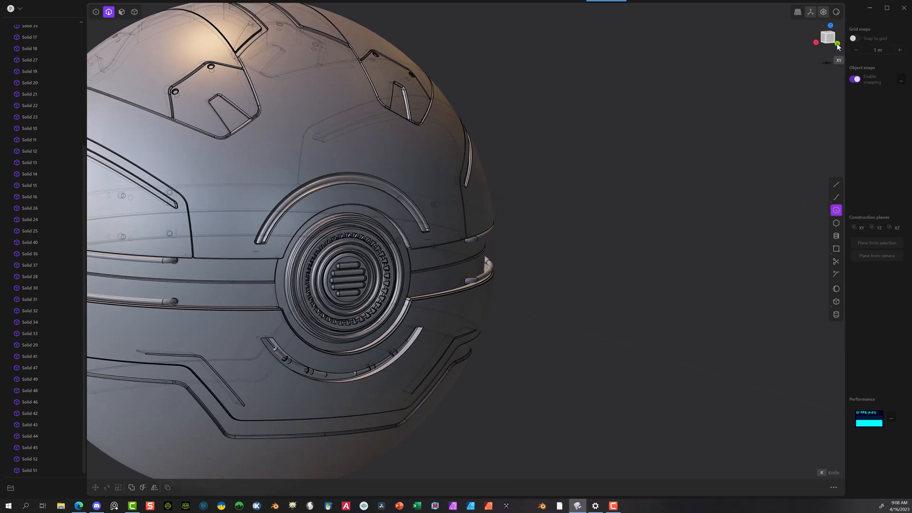
pyautogui.click(837, 44)
pyautogui.keyDown('shift'); pyautogui.moveTo(546, 203); pyautogui.dragTo(741, 225, button='middle'); pyautogui.keyUp('shift')
pyautogui.scroll(3, 459, 226)
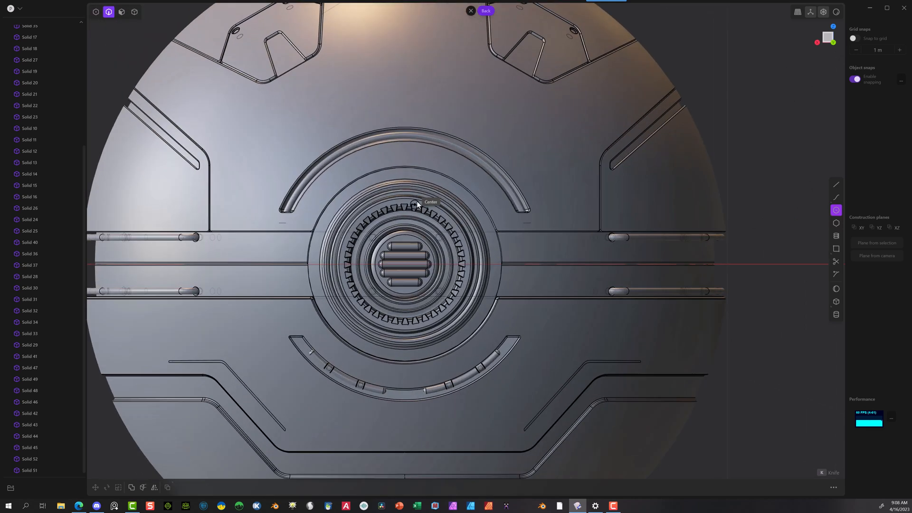
pyautogui.scroll(5, 417, 201)
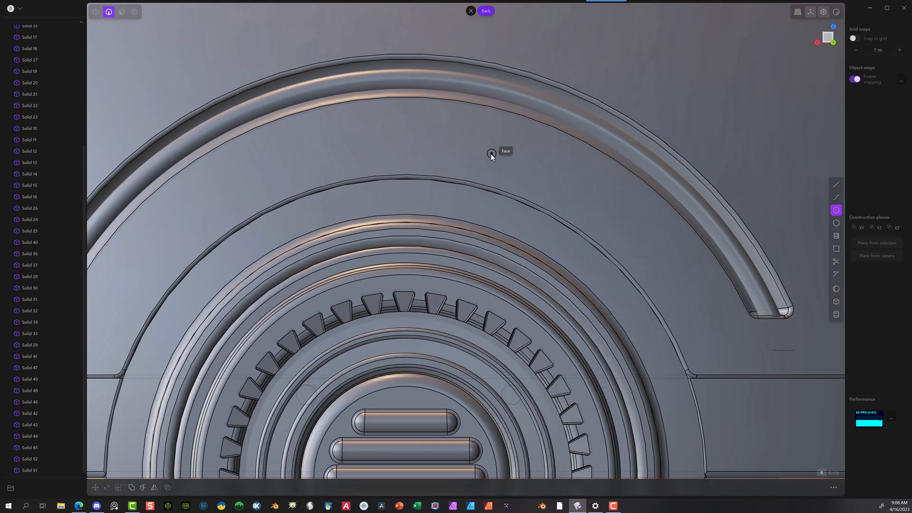
pyautogui.scroll(-10, 561, 230)
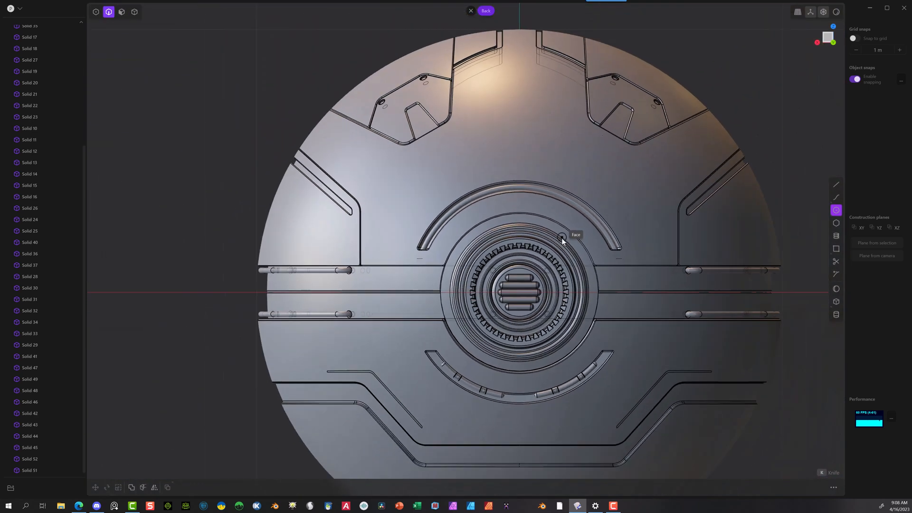
pyautogui.click(835, 184)
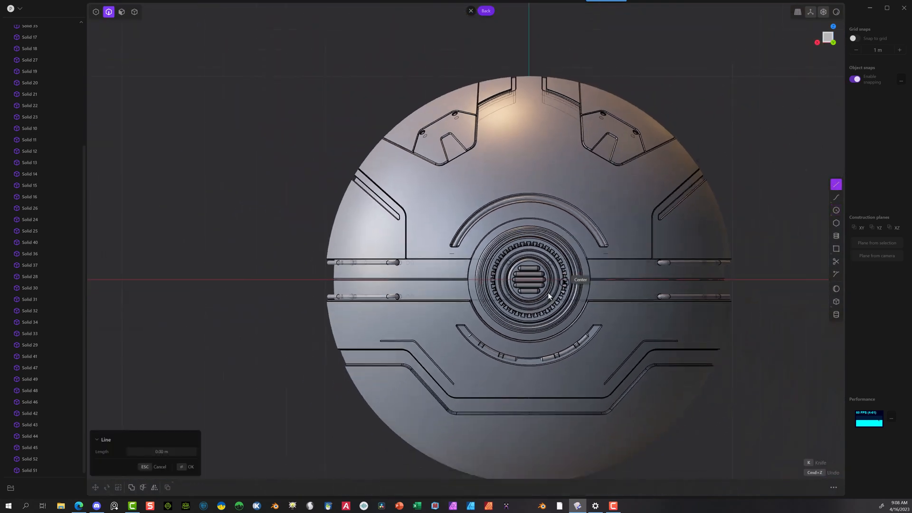
pyautogui.click(526, 280)
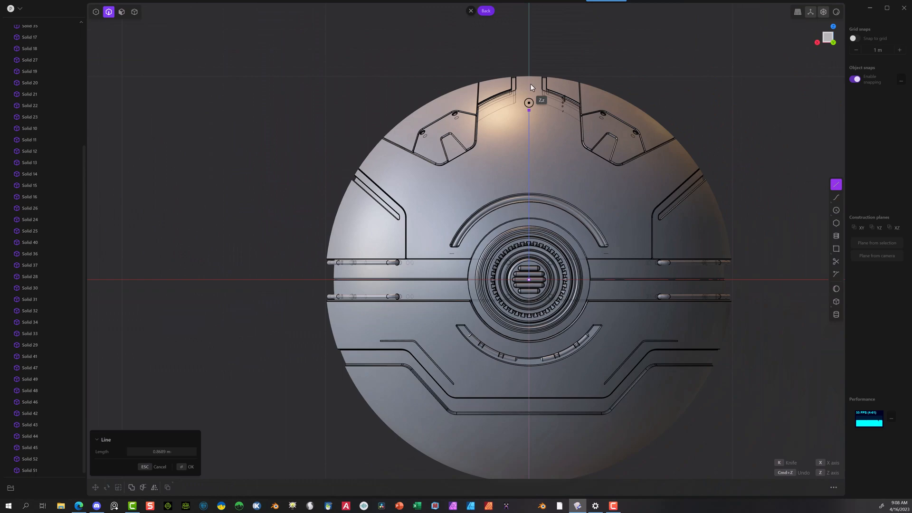
pyautogui.click(523, 36)
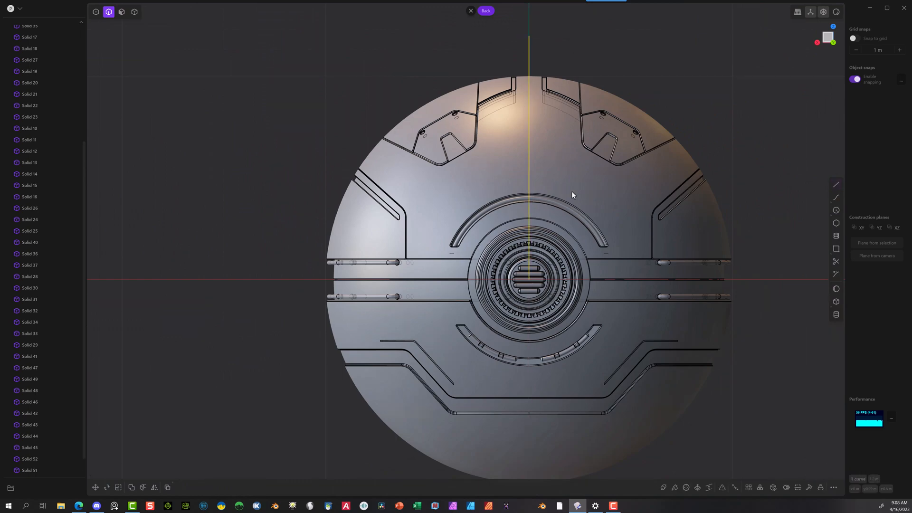
pyautogui.scroll(10, 531, 258)
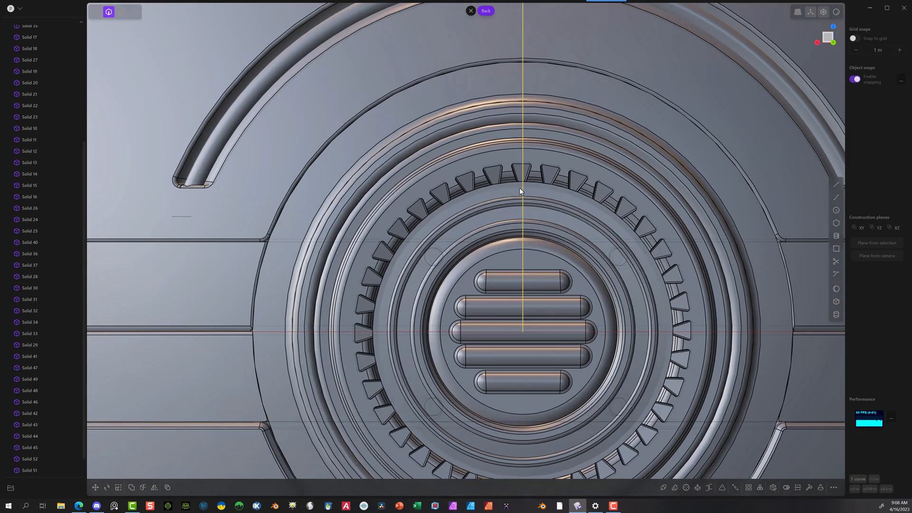
pyautogui.scroll(2, 520, 191)
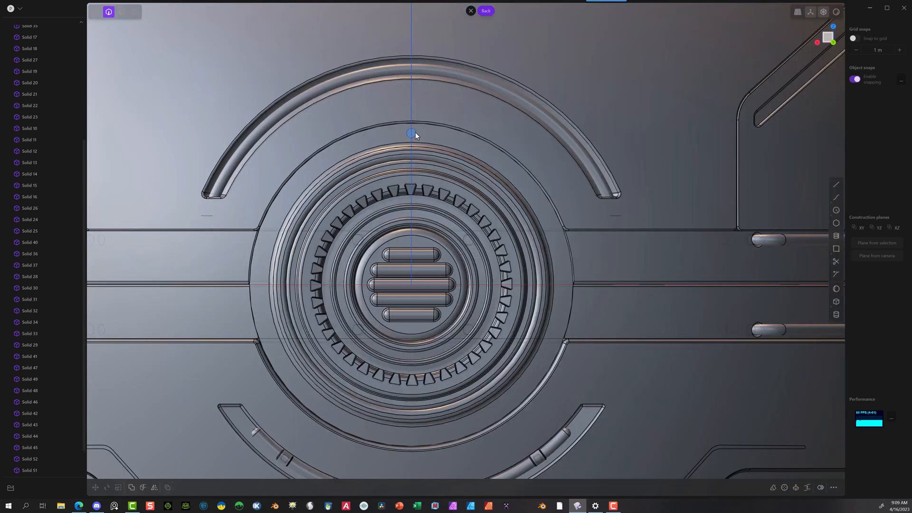
# Step: Move the small circle up along Z to sit between the vent and the curved groove, and scale it uniformly by about 1.58
pyautogui.click(414, 133)
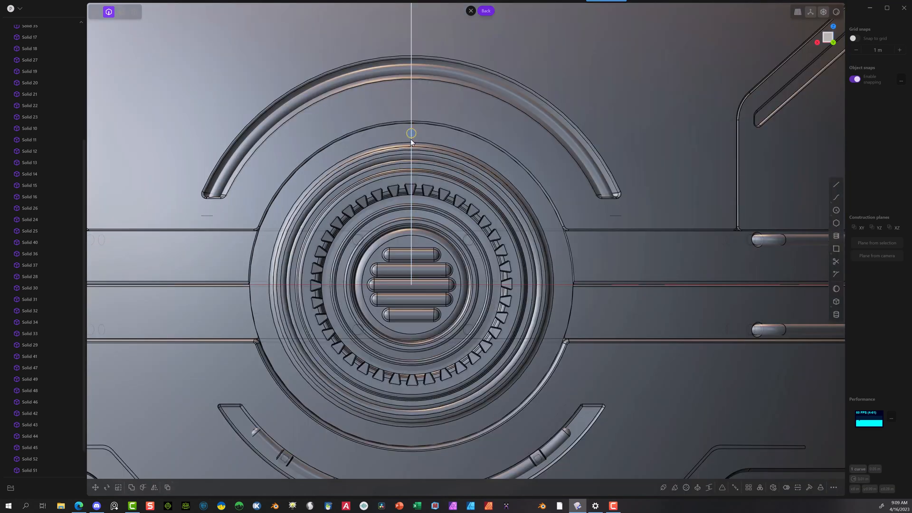
pyautogui.press('g')
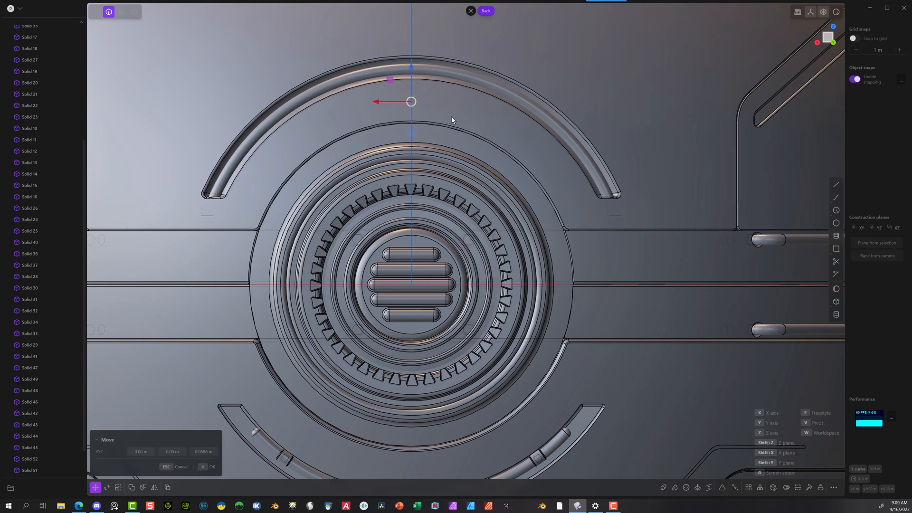
pyautogui.press('s')
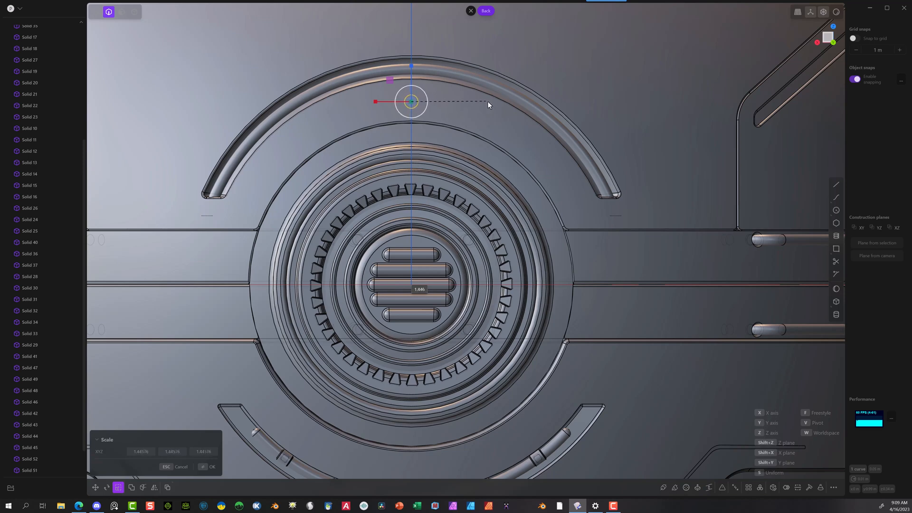
pyautogui.click(492, 101)
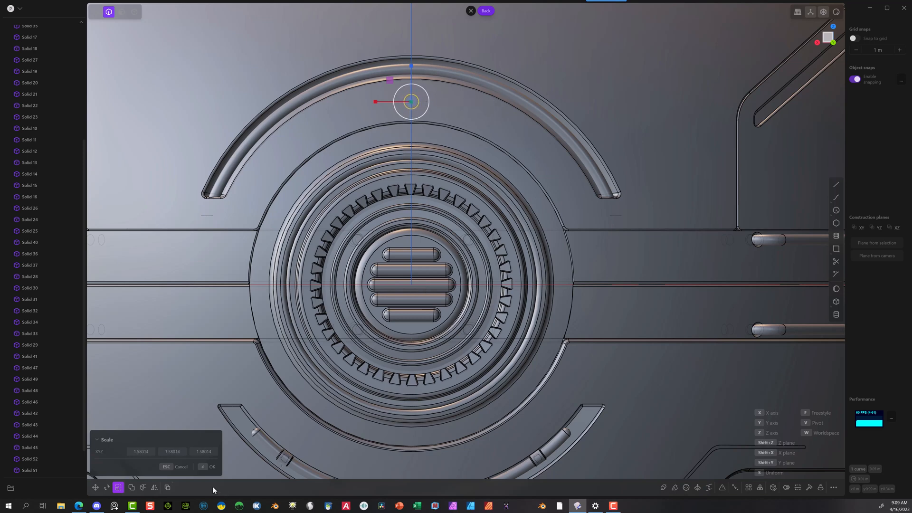
pyautogui.click(207, 467)
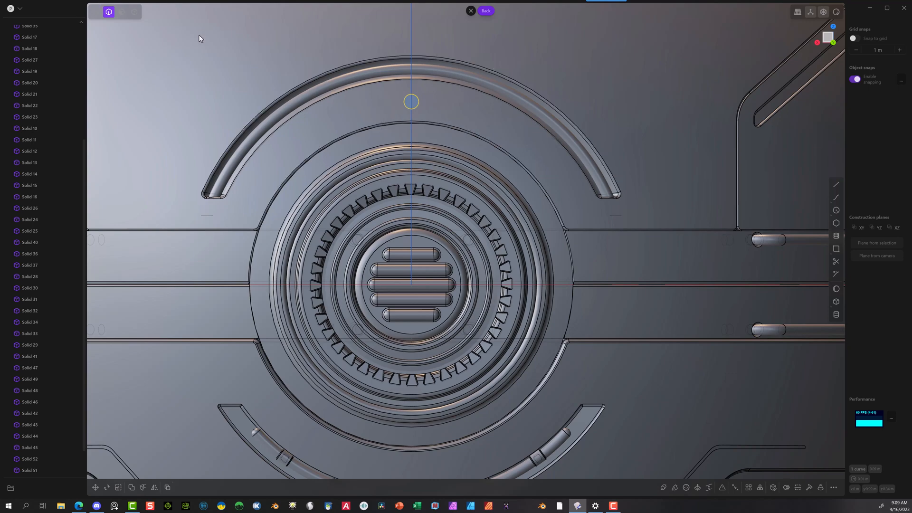
# Step: Extrude the small circle about 0.077 m inward to form a cylinder that enters the sphere's shell above the vent
pyautogui.click(122, 13)
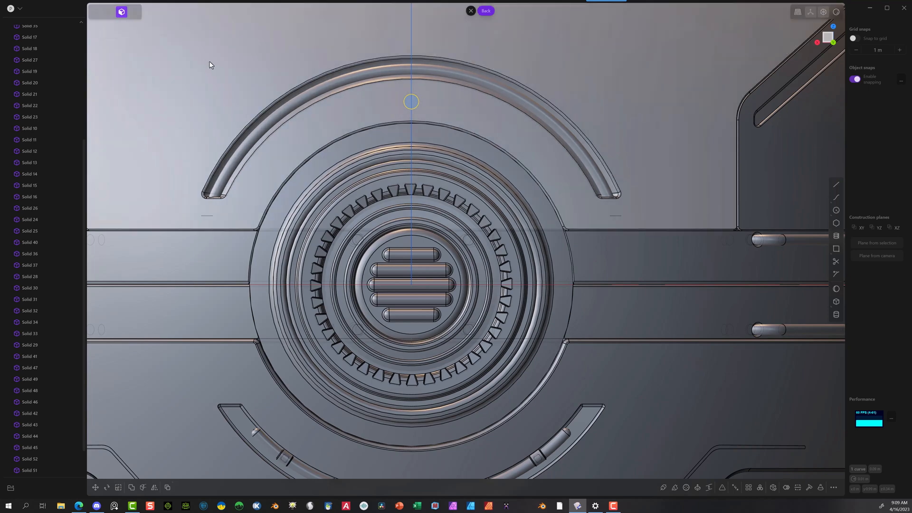
pyautogui.moveTo(208, 59); pyautogui.dragTo(285, 83, button='middle')
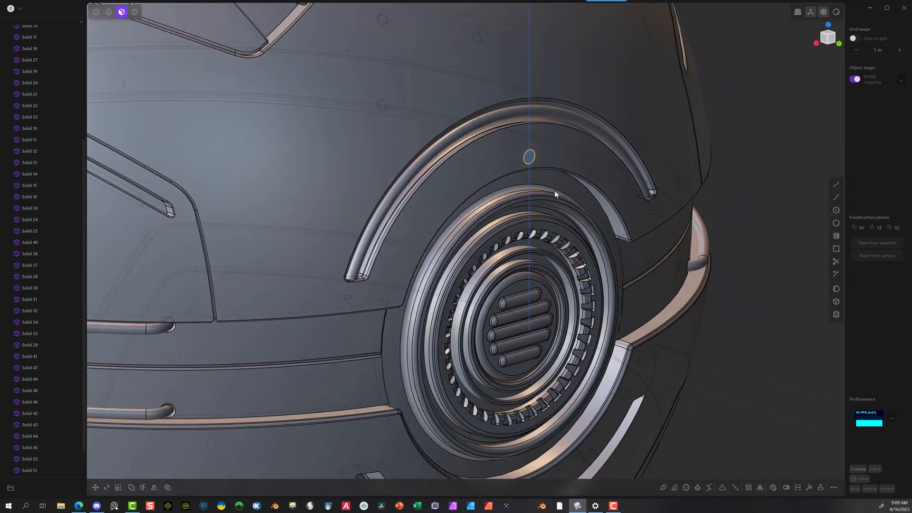
pyautogui.click(528, 159)
pyautogui.press('e')
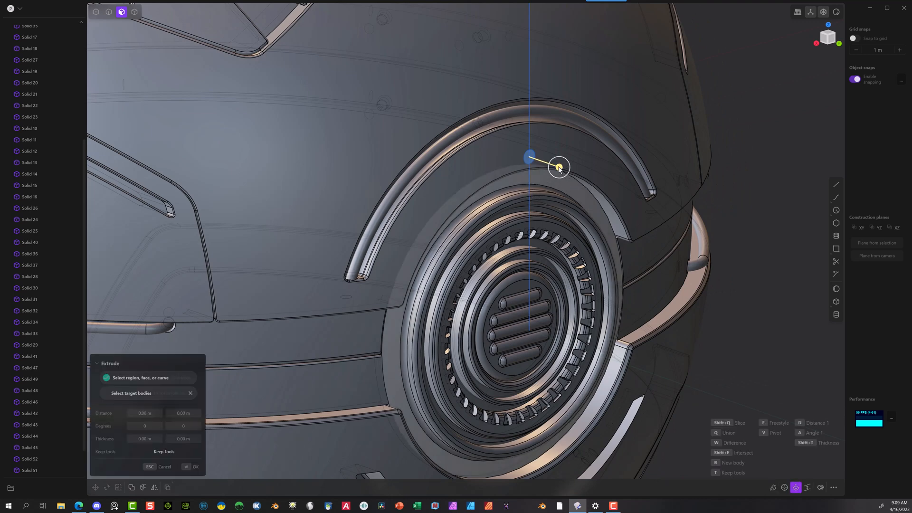
pyautogui.moveTo(556, 171); pyautogui.dragTo(531, 158)
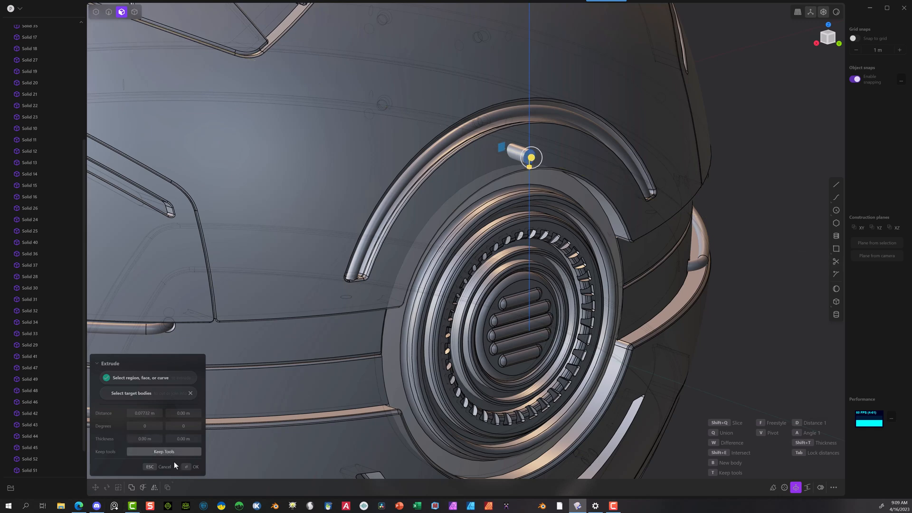
pyautogui.click(194, 467)
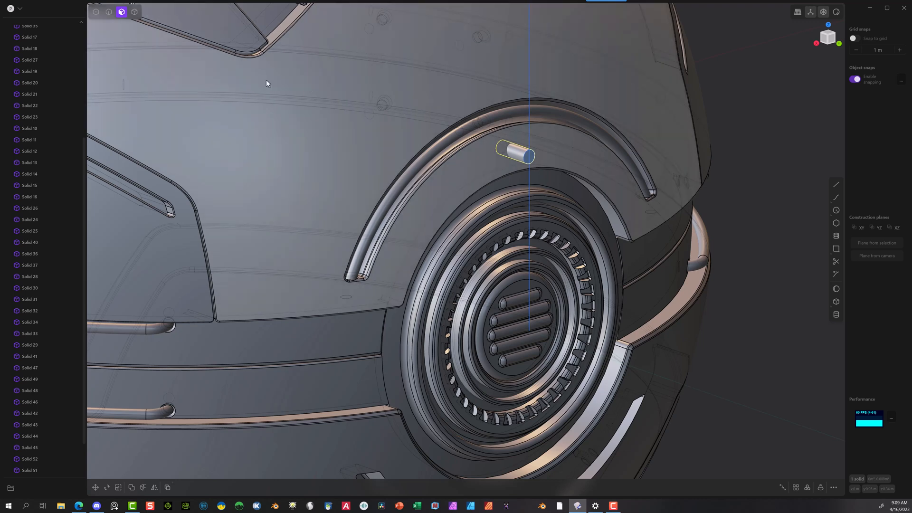
# Step: Fillet the edge of the cylinder's embedded inner end by about 0.005 m and switch to selecting whole solids
pyautogui.click(109, 11)
pyautogui.scroll(4, 507, 158)
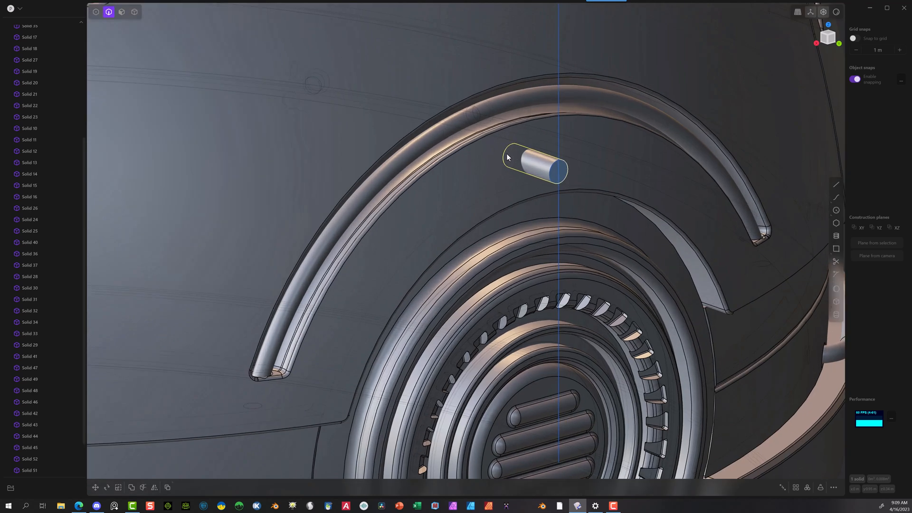
pyautogui.scroll(1, 507, 158)
pyautogui.click(504, 157)
pyautogui.press('f')
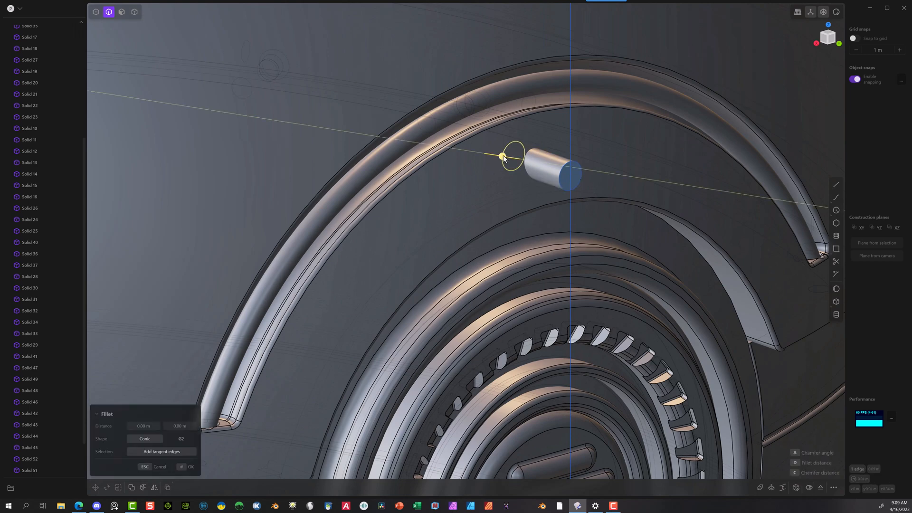
pyautogui.moveTo(503, 158); pyautogui.dragTo(498, 158)
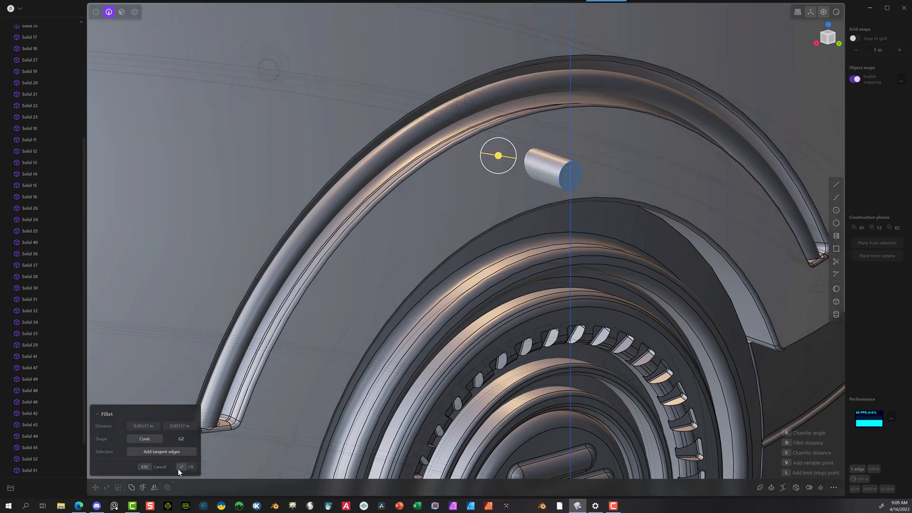
pyautogui.click(187, 467)
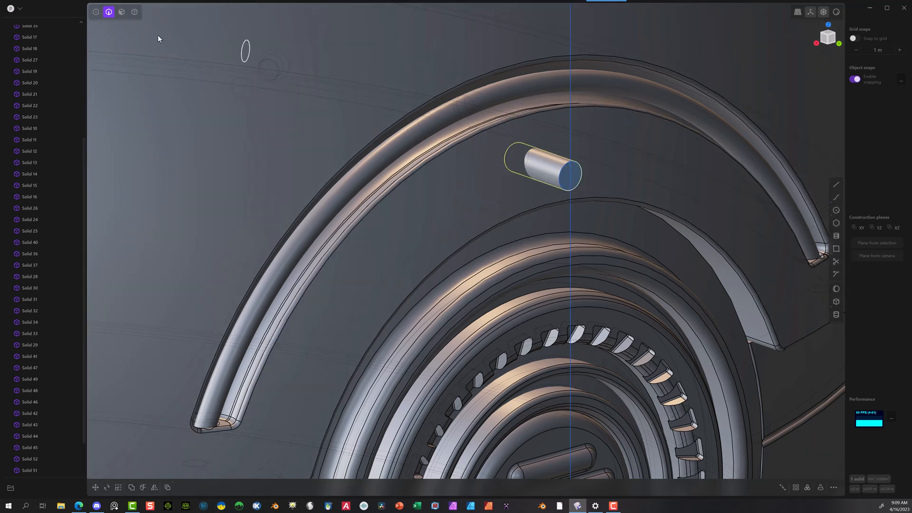
pyautogui.click(135, 12)
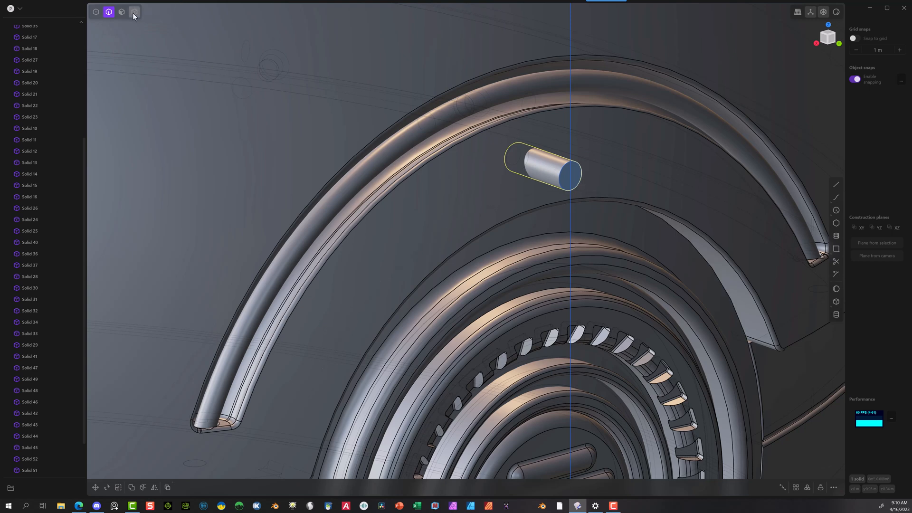
# Step: Create a radial array of the small cylinder around the round vent's center, with 12 instances over 360 degrees
pyautogui.click(546, 166)
pyautogui.scroll(-6, 665, 233)
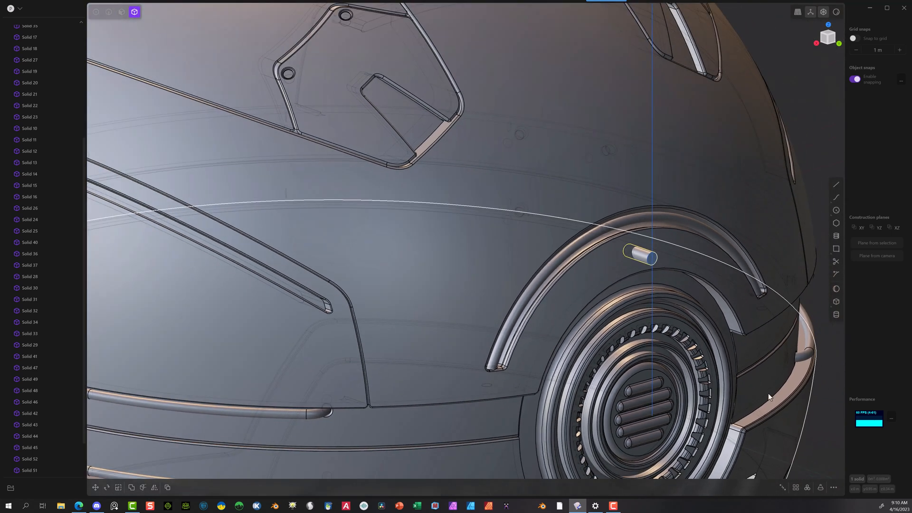
pyautogui.click(839, 43)
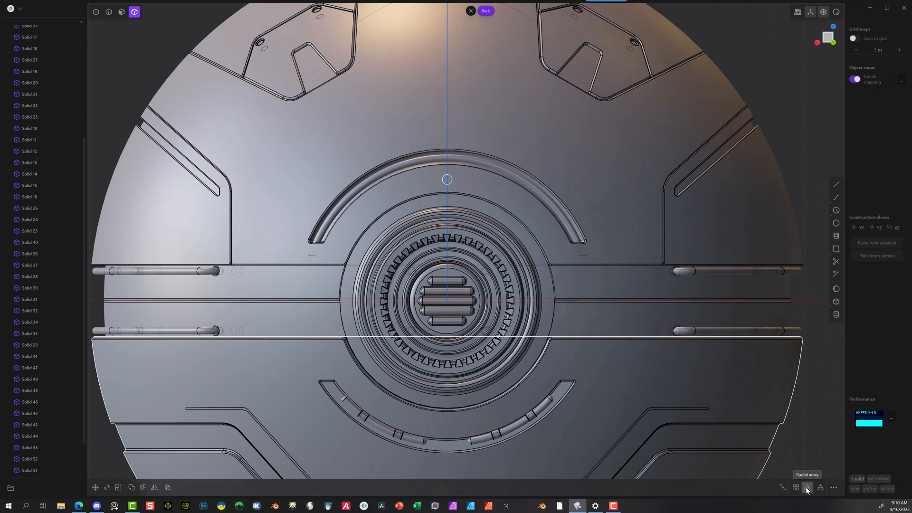
pyautogui.click(807, 488)
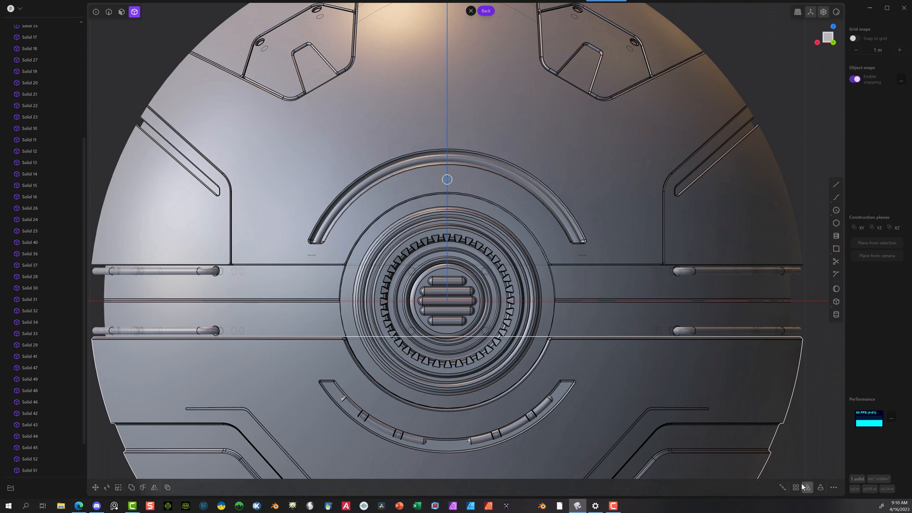
pyautogui.click(448, 300)
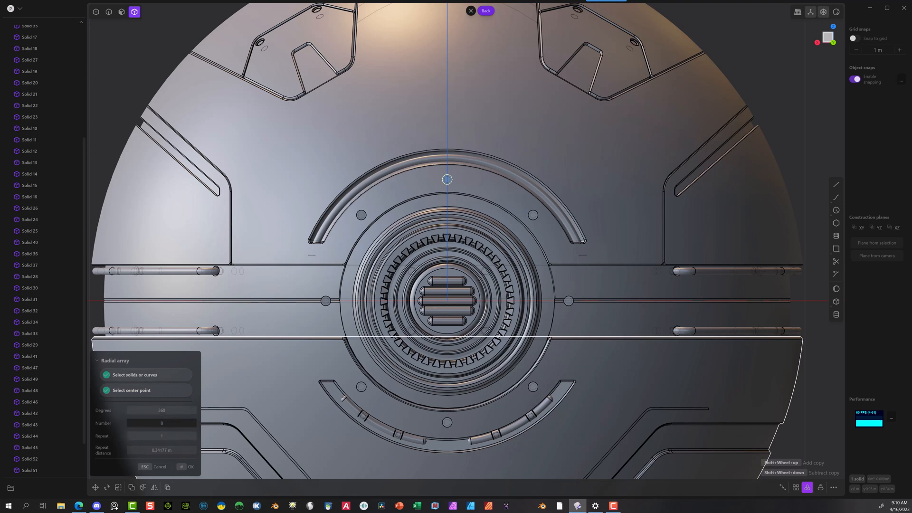
pyautogui.moveTo(162, 423); pyautogui.dragTo(180, 423)
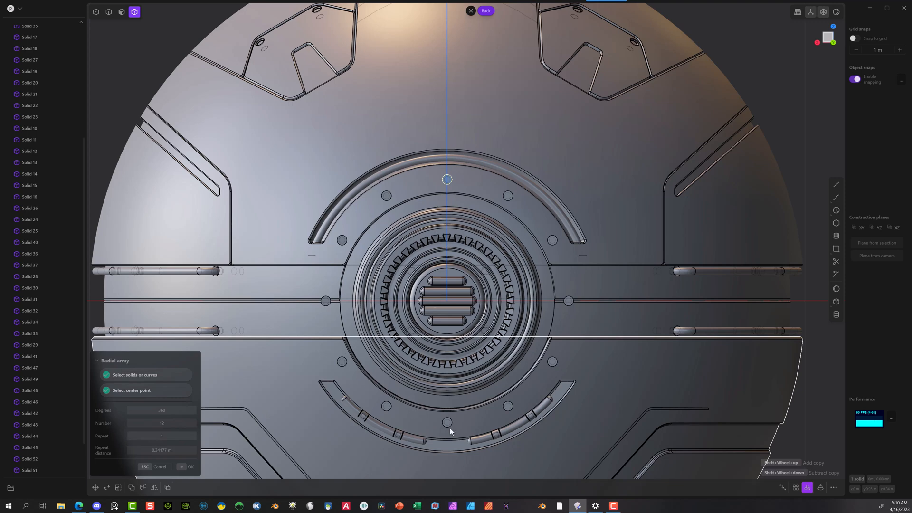
pyautogui.click(188, 466)
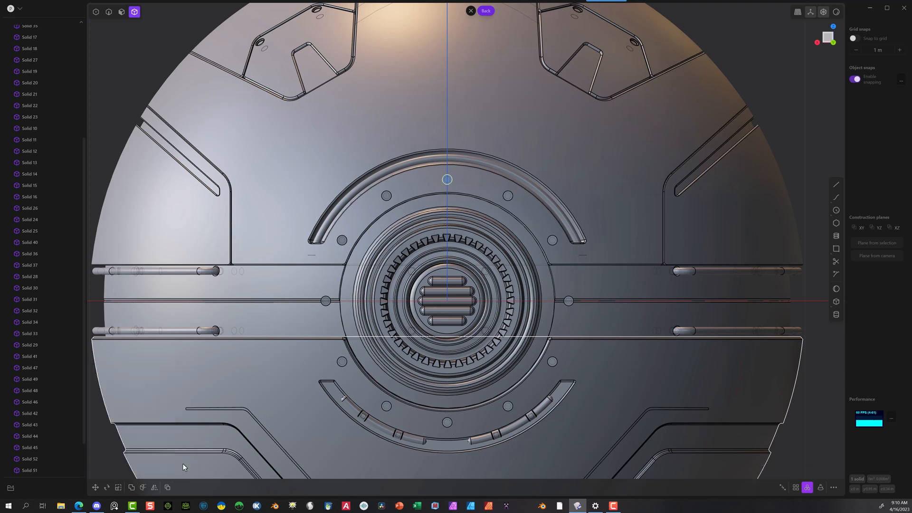
# Step: Delete the two array cylinders that sit on the center band on either side of the vent
pyautogui.moveTo(399, 164); pyautogui.dragTo(710, 249, button='middle')
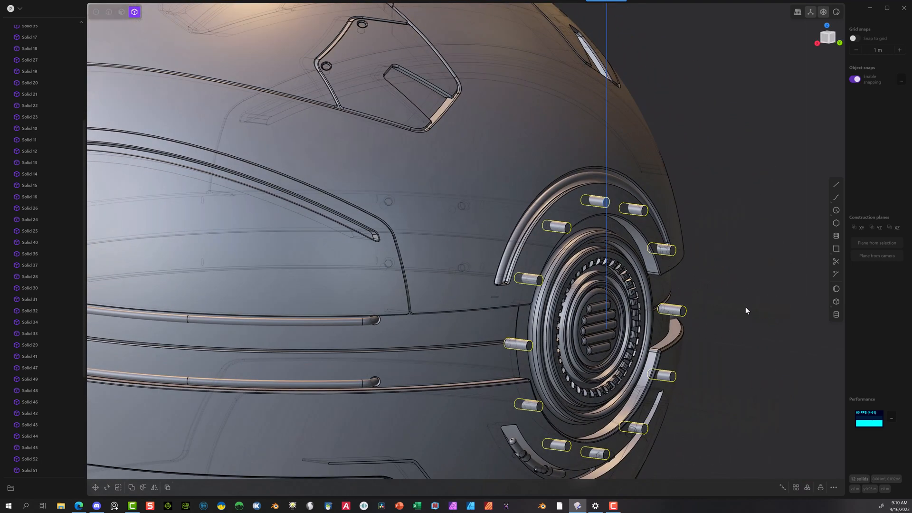
pyautogui.press('Escape')
pyautogui.click(671, 313)
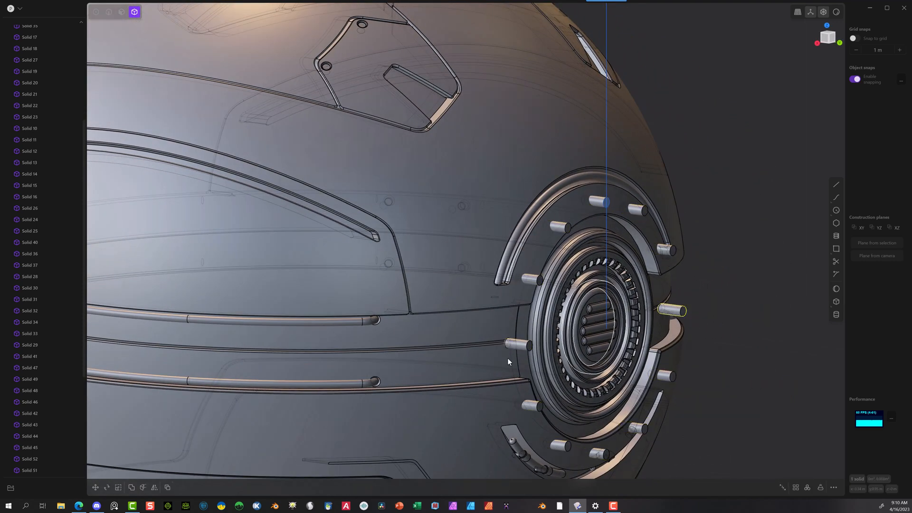
pyautogui.click(514, 344)
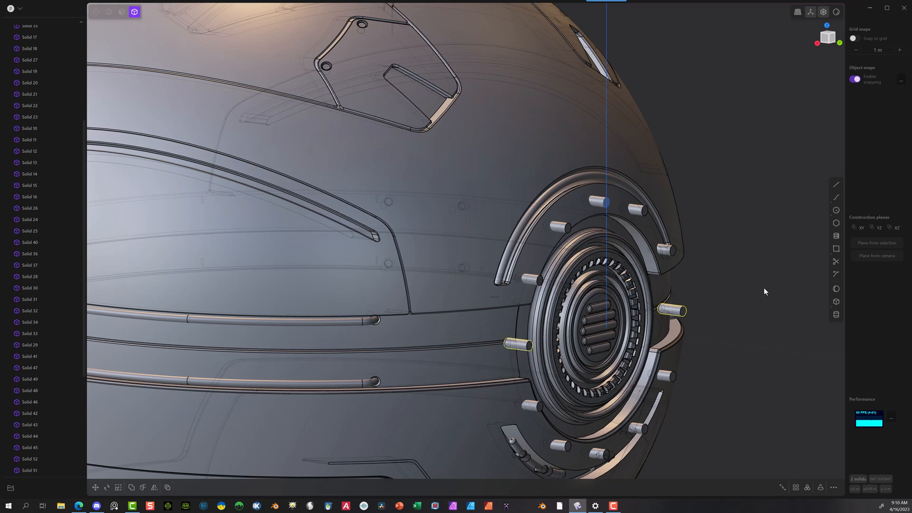
pyautogui.press('Delete')
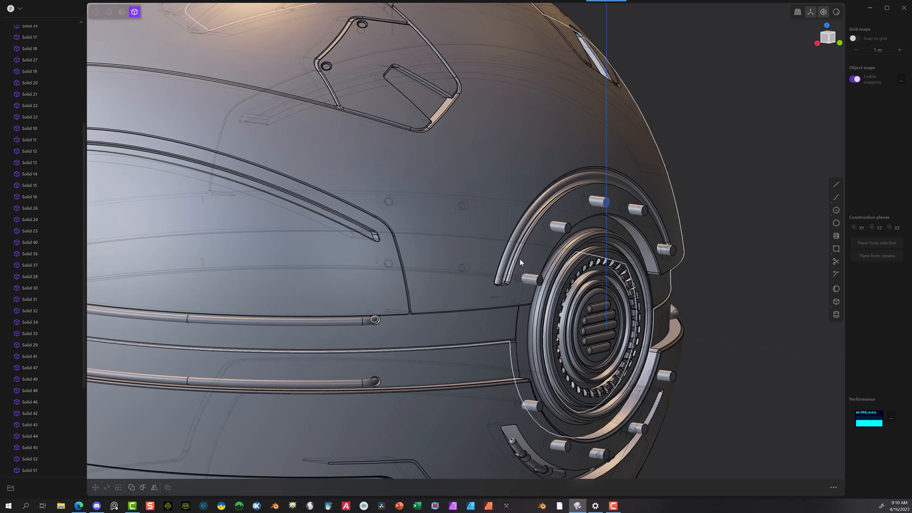
# Step: Subtract the five cylinders above the center band from the upper shell with a Boolean to cut round holes
pyautogui.click(551, 263)
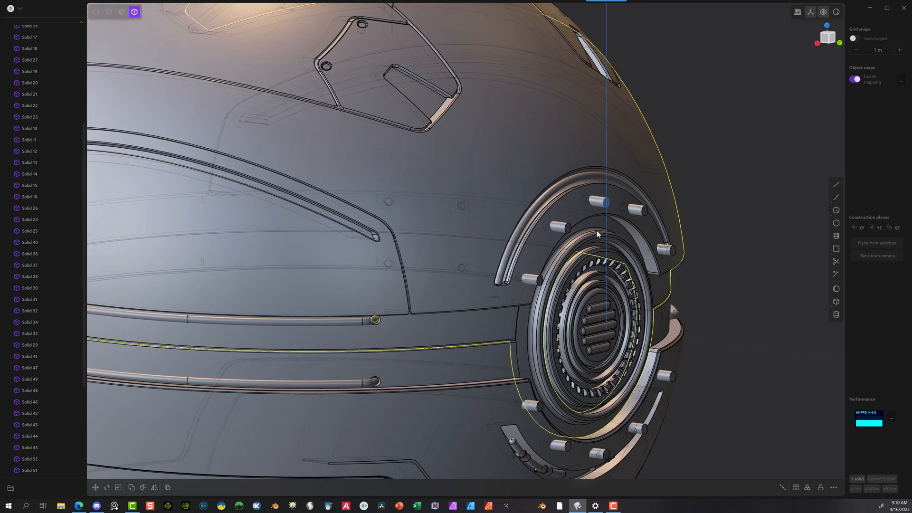
pyautogui.keyDown('shift'); pyautogui.click(529, 282); pyautogui.keyUp('shift')
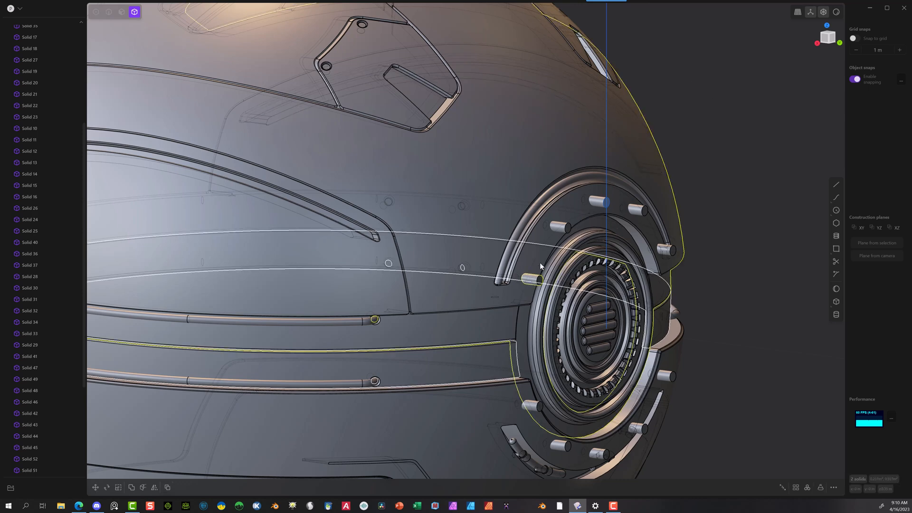
pyautogui.keyDown('shift'); pyautogui.click(561, 226); pyautogui.keyUp('shift')
pyautogui.keyDown('shift'); pyautogui.click(593, 200); pyautogui.keyUp('shift')
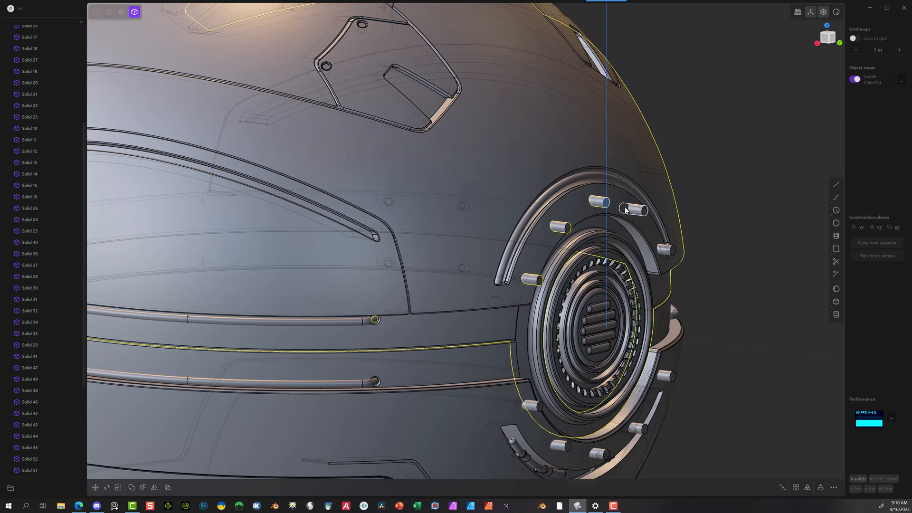
pyautogui.keyDown('shift'); pyautogui.click(637, 209); pyautogui.keyUp('shift')
pyautogui.keyDown('shift'); pyautogui.click(665, 249); pyautogui.keyUp('shift')
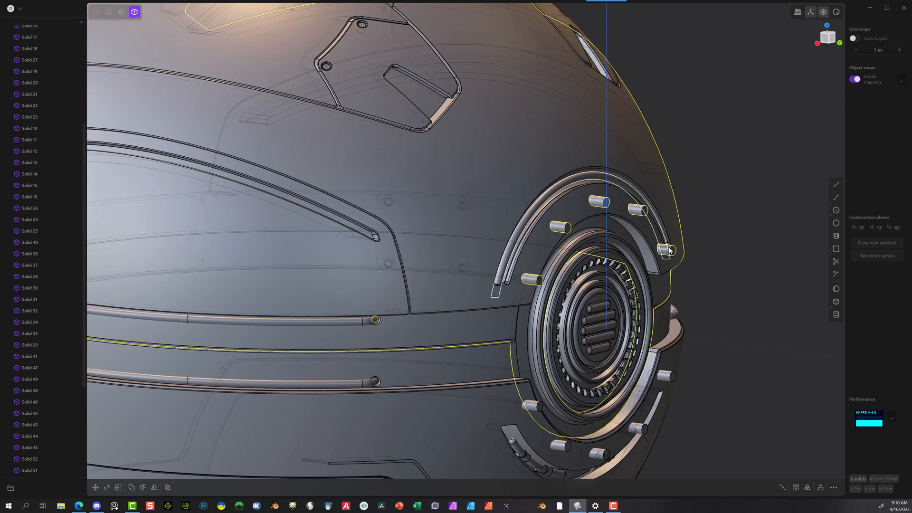
pyautogui.moveTo(720, 252); pyautogui.dragTo(699, 251, button='middle')
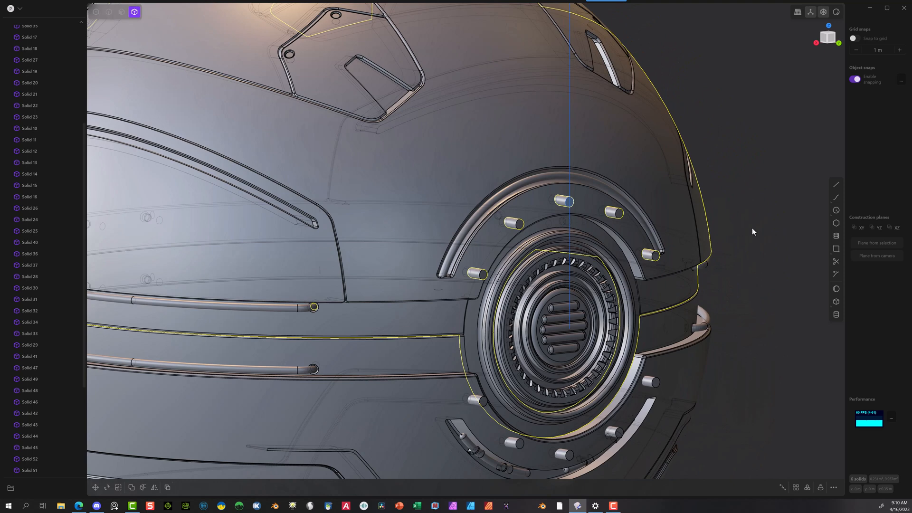
pyautogui.click(132, 487)
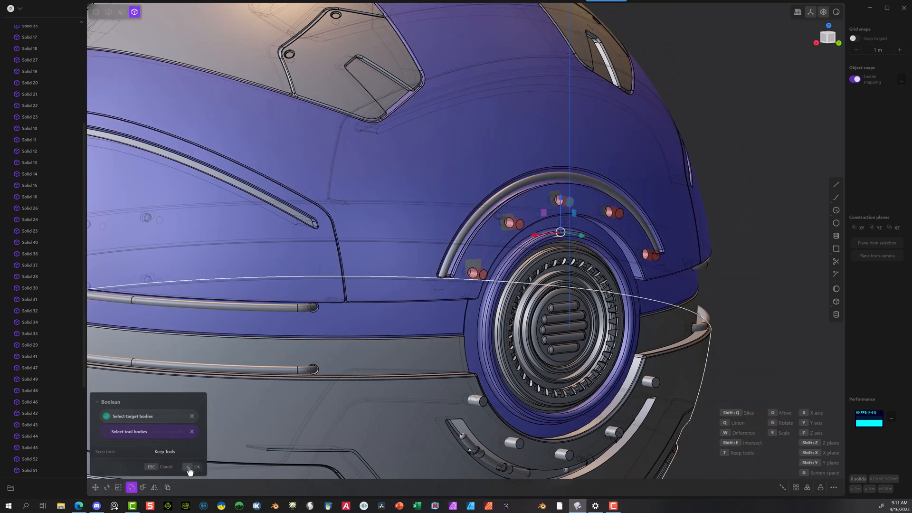
pyautogui.click(191, 467)
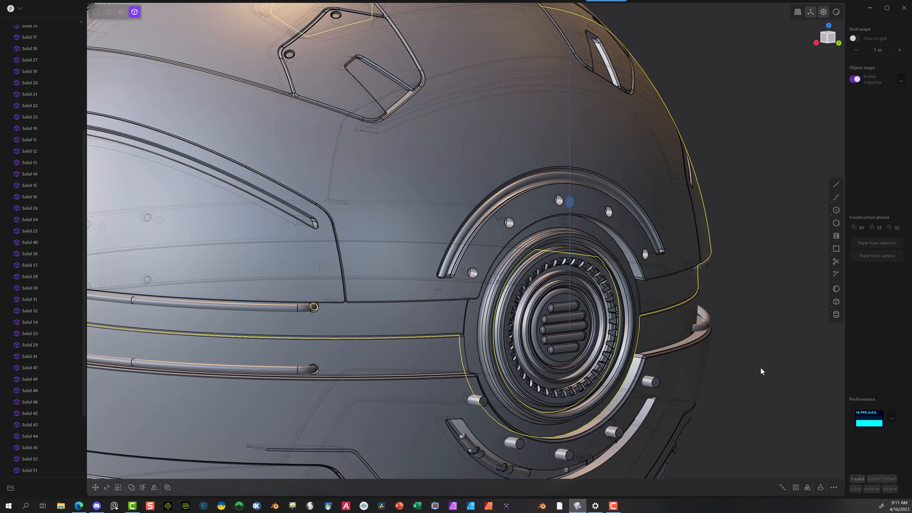
# Step: Subtract the five cylinders below the center band from the lower shell with a Boolean to cut matching holes
pyautogui.click(426, 408)
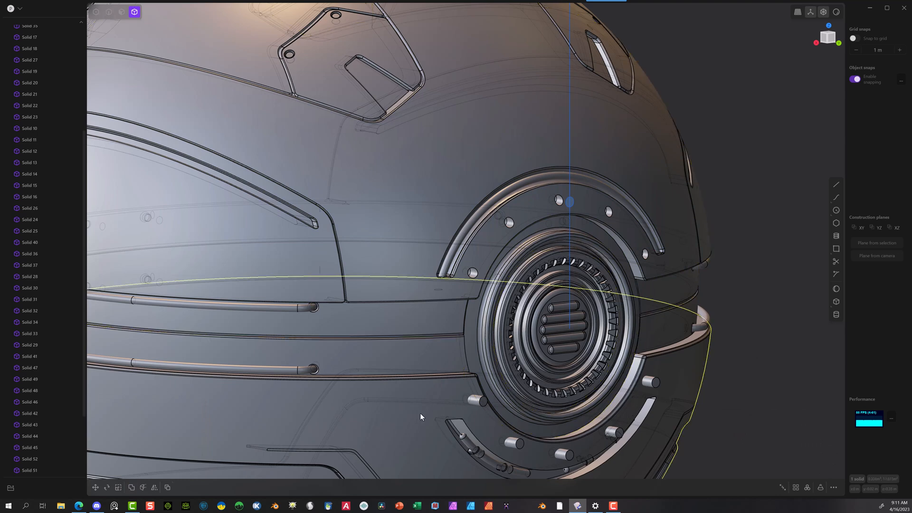
pyautogui.click(475, 400)
pyautogui.click(513, 443)
pyautogui.click(562, 453)
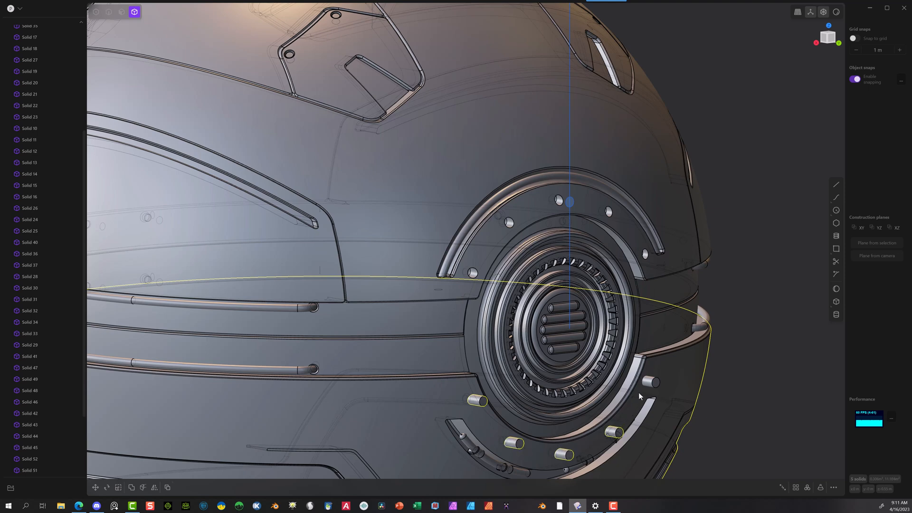
pyautogui.click(650, 381)
pyautogui.press('q')
pyautogui.click(185, 470)
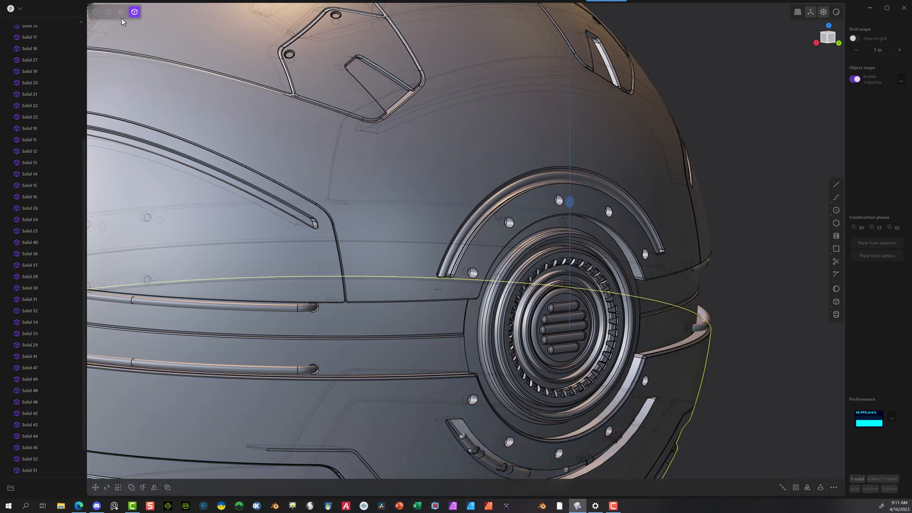
# Step: Fillet the outer rim edges of all ten round holes around the vent by about 0.003 m
pyautogui.click(108, 12)
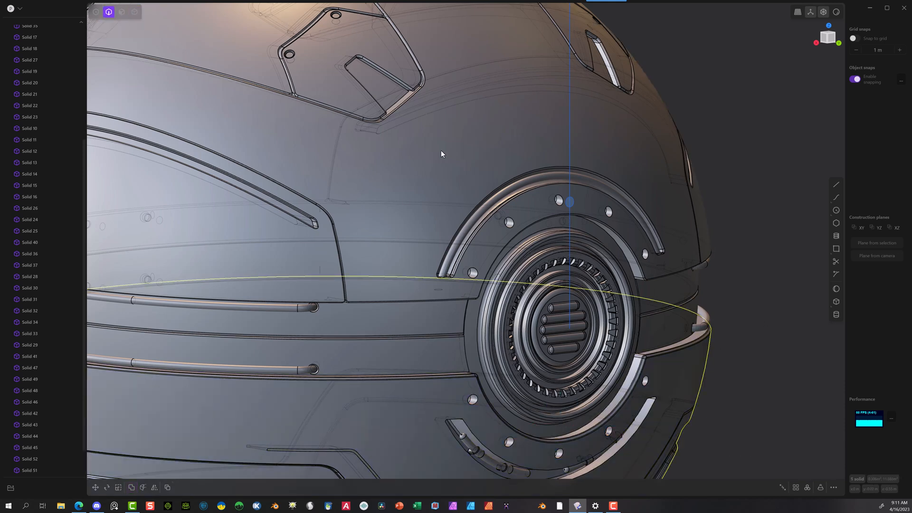
pyautogui.click(513, 224)
pyautogui.press('f')
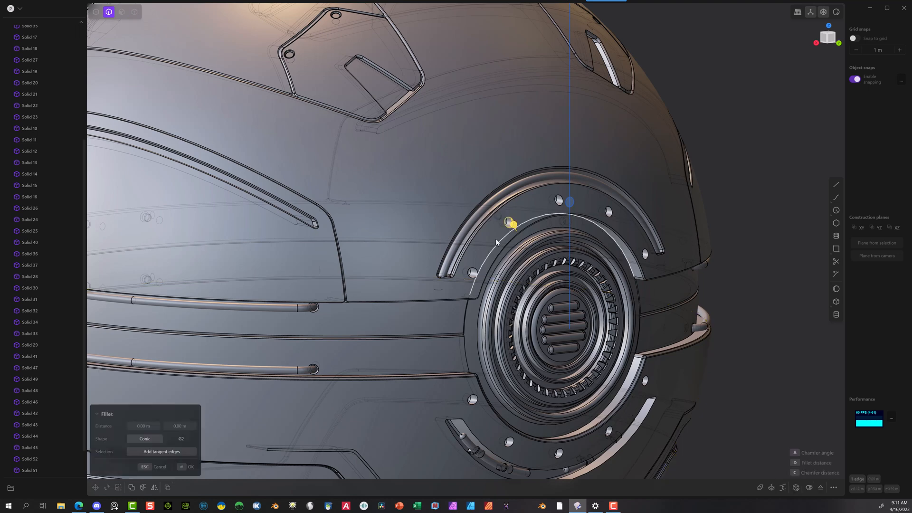
pyautogui.click(473, 273)
pyautogui.click(609, 211)
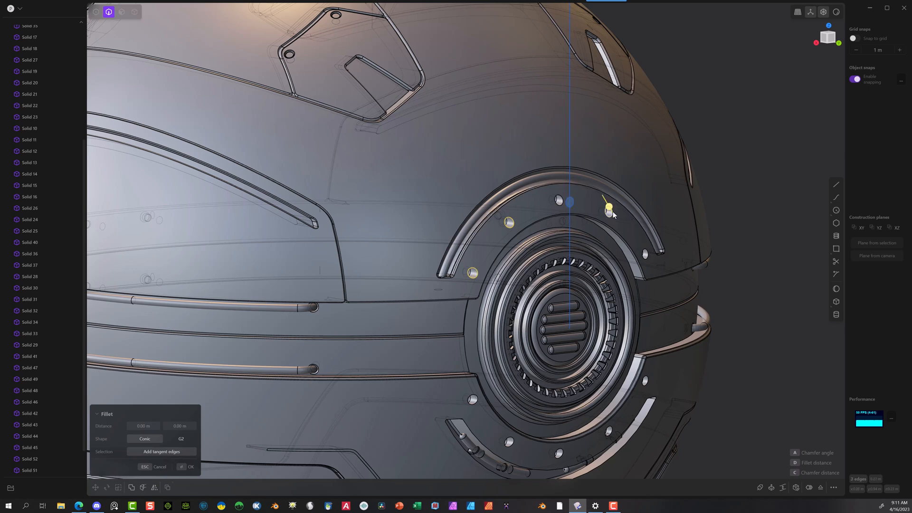
pyautogui.click(646, 251)
pyautogui.click(645, 380)
pyautogui.click(611, 431)
pyautogui.click(560, 453)
pyautogui.click(509, 441)
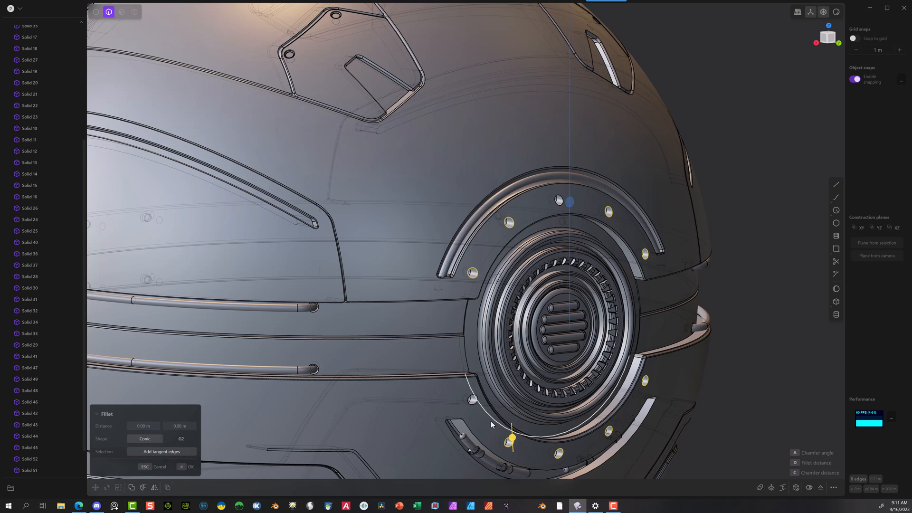
pyautogui.click(471, 398)
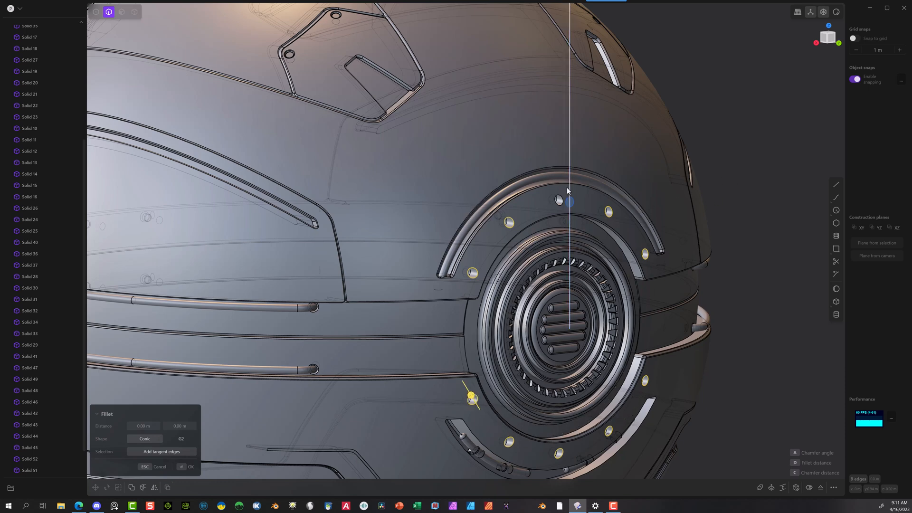
pyautogui.scroll(8, 566, 187)
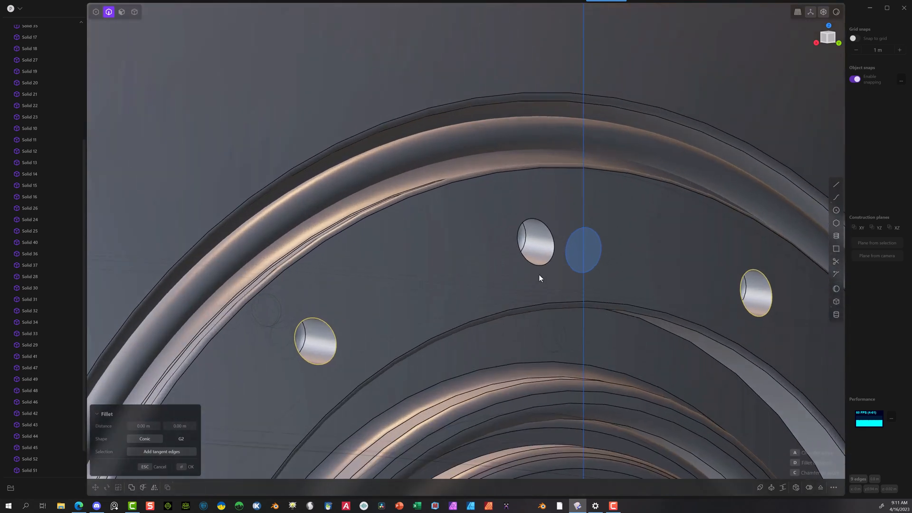
pyautogui.click(538, 267)
pyautogui.moveTo(539, 271); pyautogui.dragTo(545, 270)
pyautogui.scroll(-5, 653, 248)
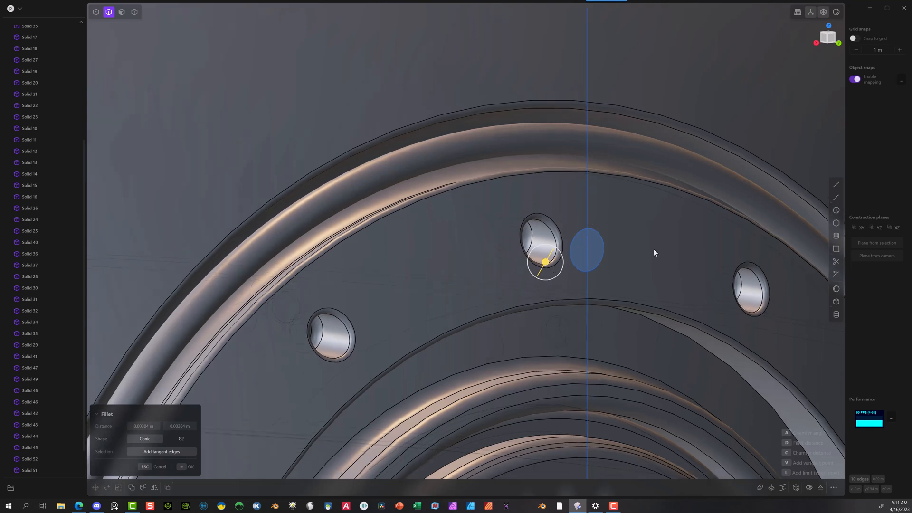
pyautogui.moveTo(527, 309); pyautogui.dragTo(212, 432, button='middle')
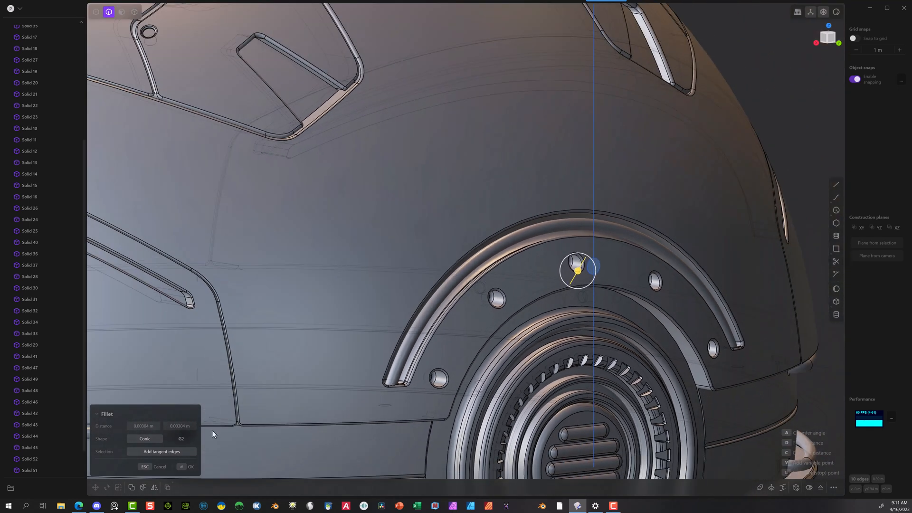
pyautogui.click(188, 470)
# Step: Delete the leftover vertical construction line and the small circle curve above the vent
pyautogui.scroll(-10, 486, 287)
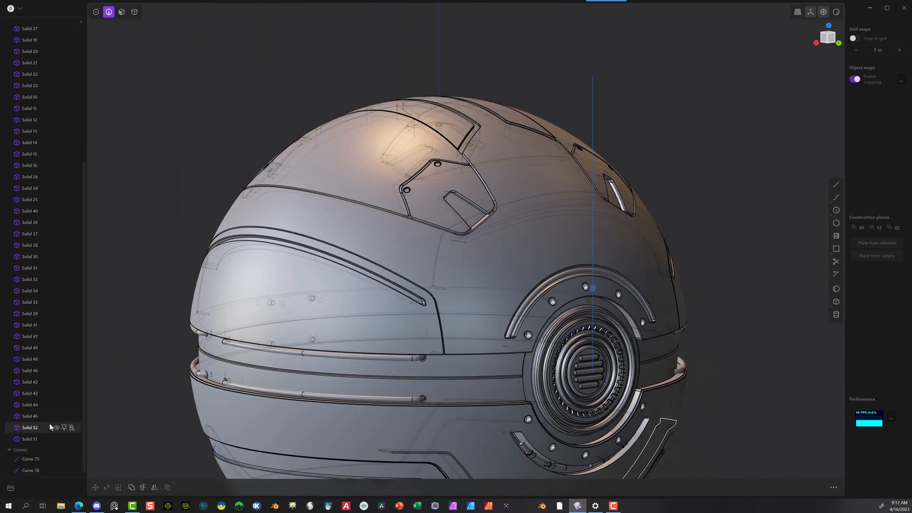
pyautogui.scroll(-2, 47, 434)
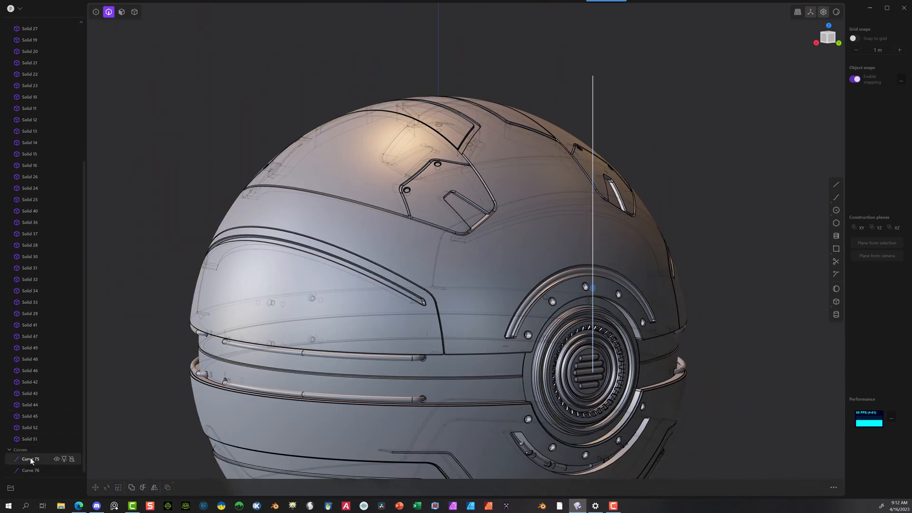
pyautogui.click(31, 460)
pyautogui.press('Delete')
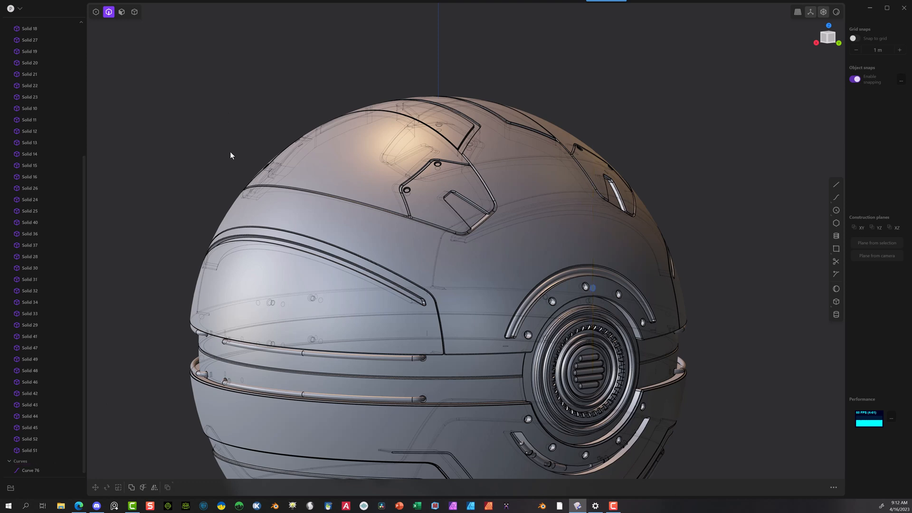
pyautogui.click(596, 288)
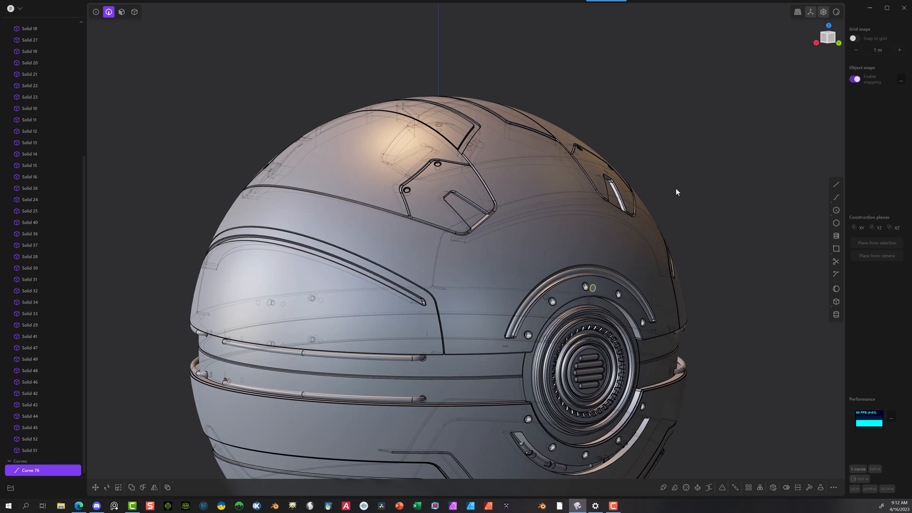
pyautogui.press('Delete')
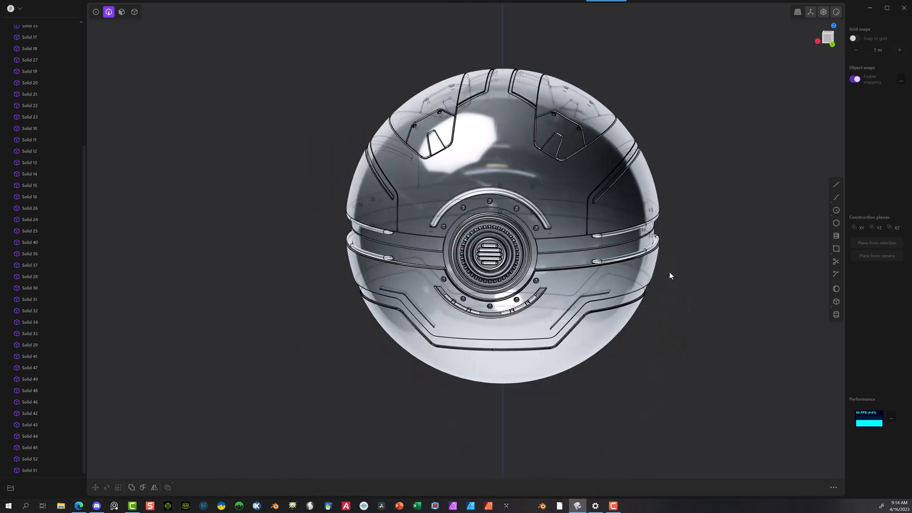
pyautogui.moveTo(670, 275); pyautogui.dragTo(737, 313, button='middle')
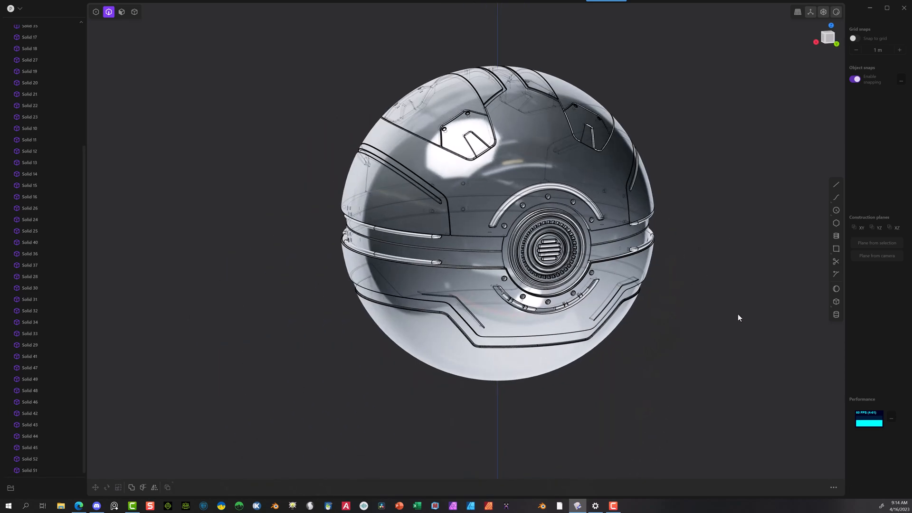
pyautogui.scroll(3, 626, 256)
pyautogui.moveTo(651, 243); pyautogui.dragTo(678, 259, button='middle')
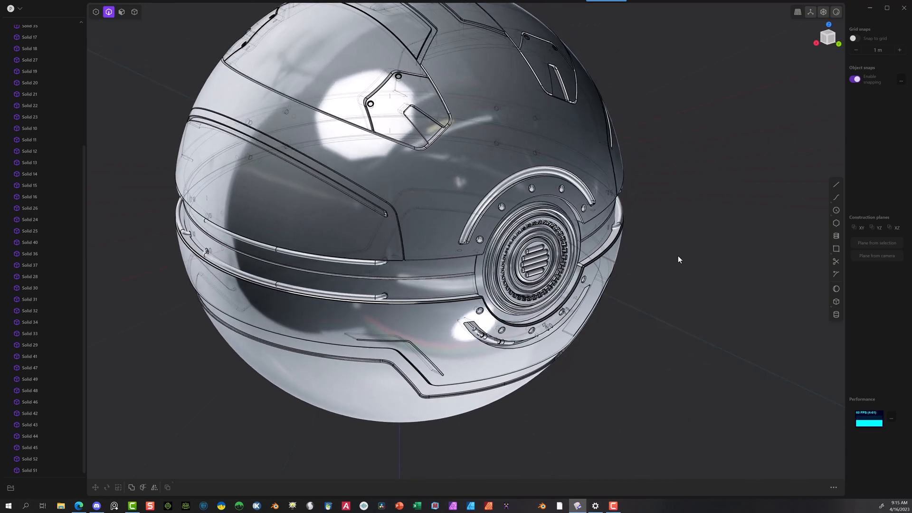
pyautogui.scroll(-2, 716, 285)
pyautogui.moveTo(692, 301)
pyautogui.mouseDown(button='middle')
pyautogui.moveTo(688, 341)
pyautogui.moveTo(676, 342)
pyautogui.moveTo(446, 281)
pyautogui.moveTo(642, 269)
pyautogui.moveTo(694, 294)
pyautogui.mouseUp(button='middle')
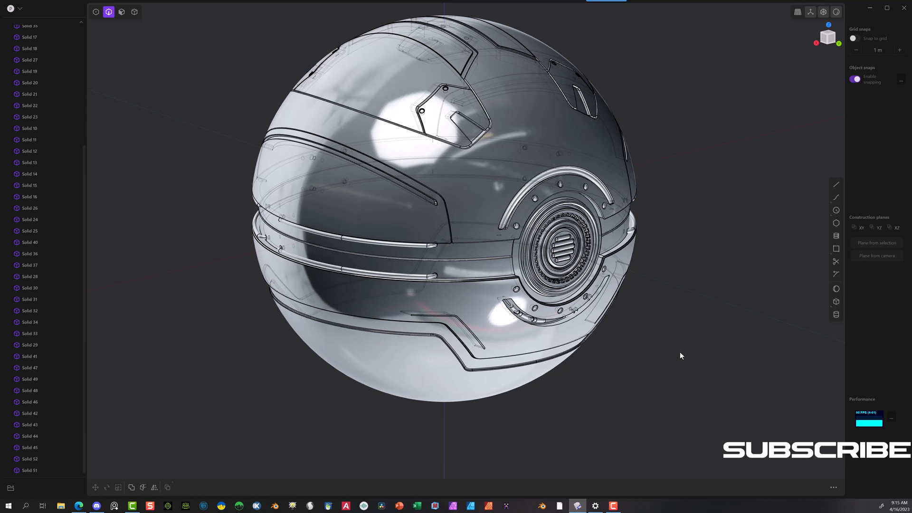
pyautogui.moveTo(693, 344); pyautogui.dragTo(707, 360, button='middle')
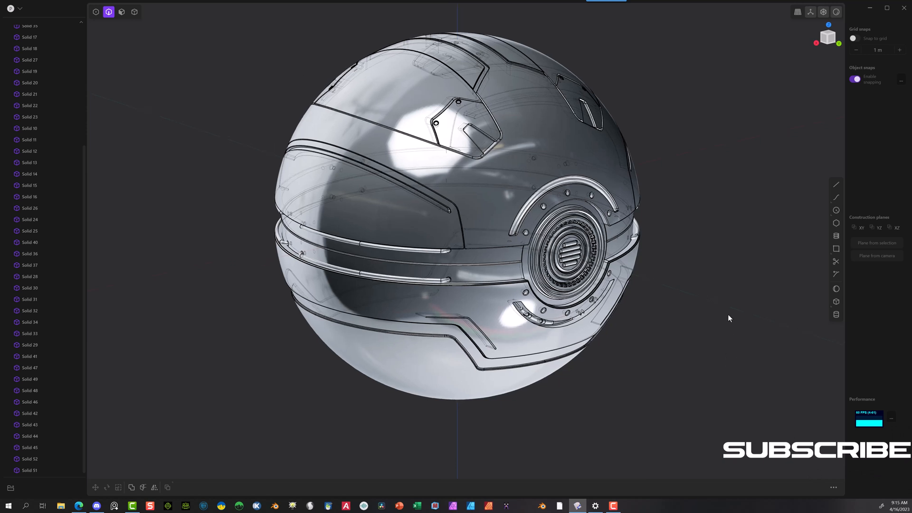